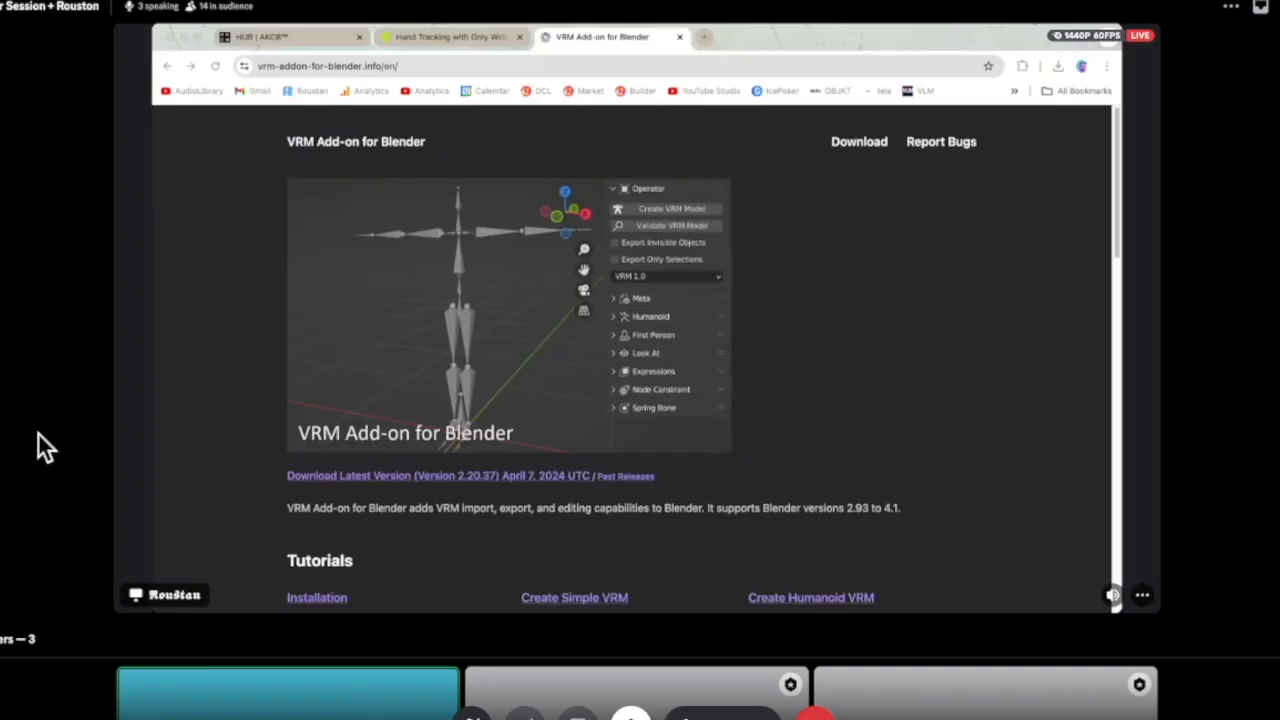
pyautogui.click(25, 638)
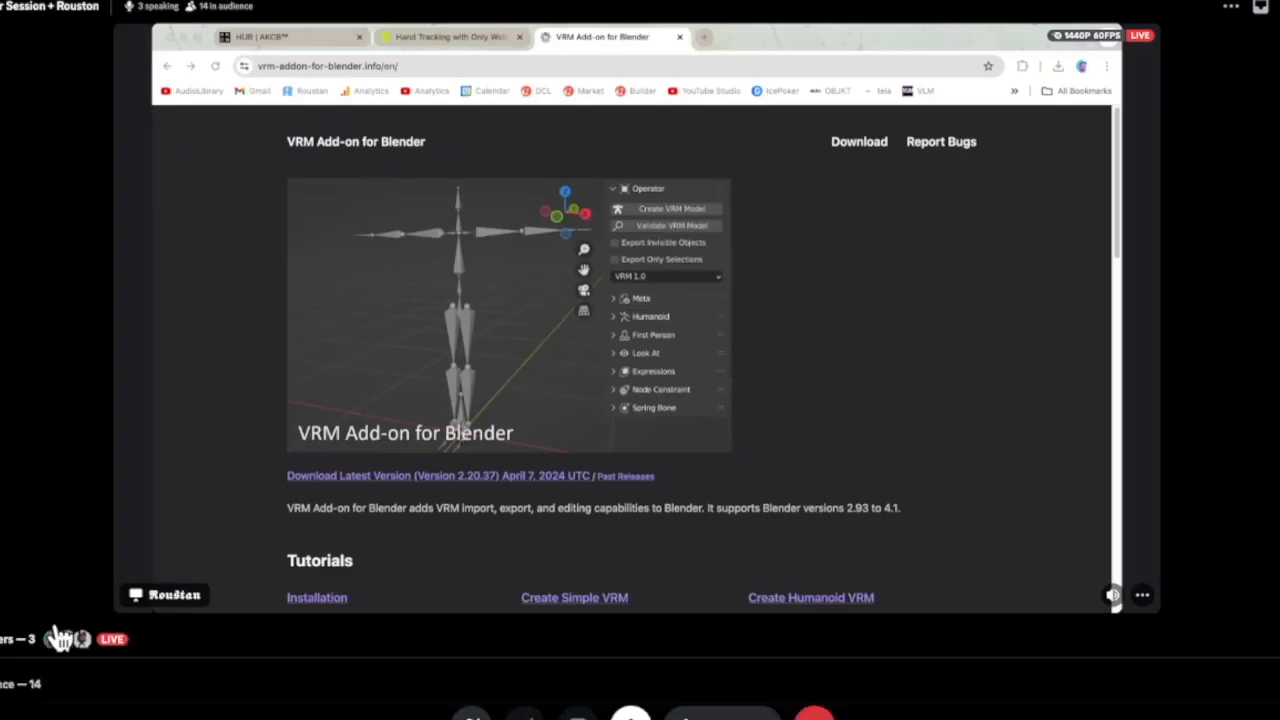
pyautogui.click(205, 638)
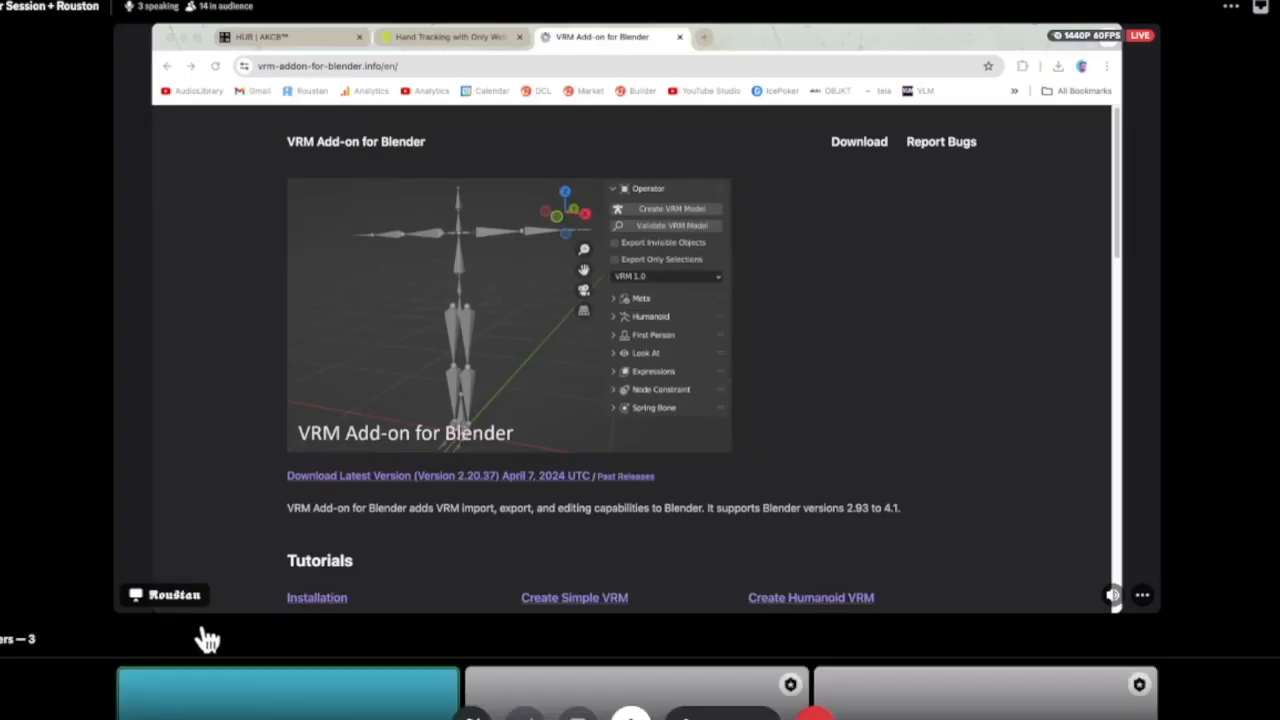
pyautogui.click(205, 638)
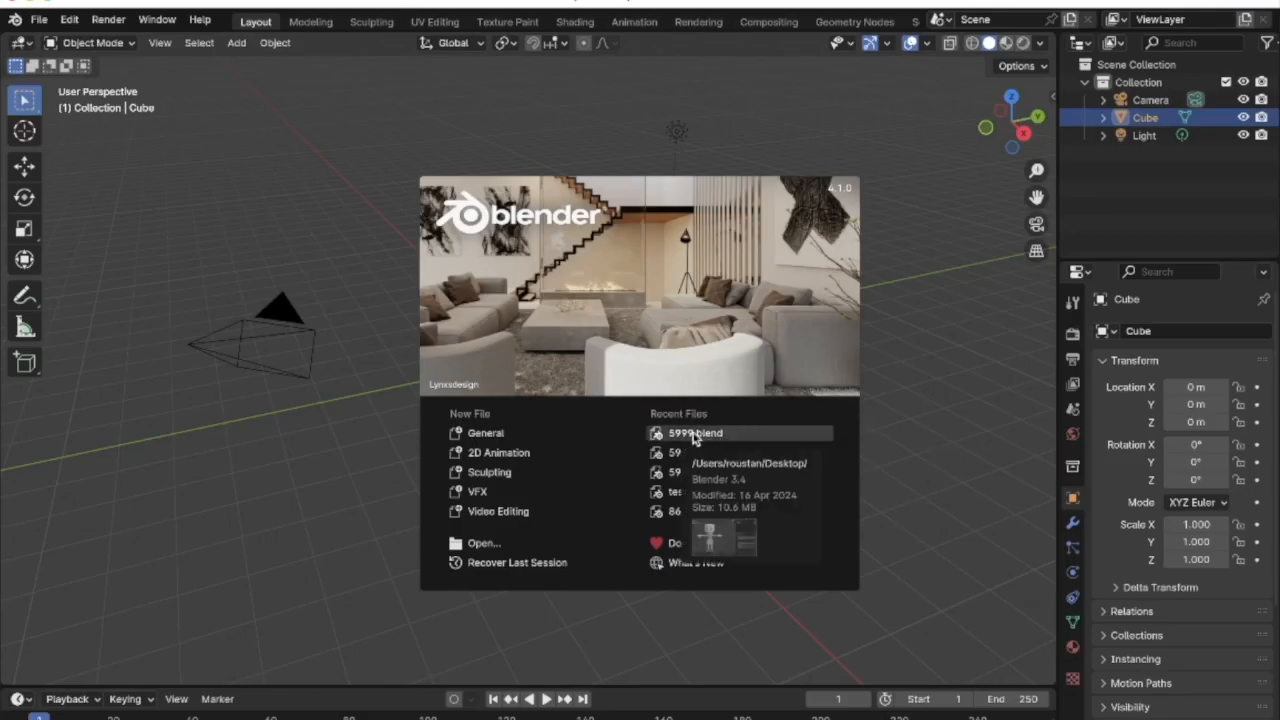
# Open the recent file 5999.blend in Blender and show the character from the front in Material Preview shading
pyautogui.click(697, 433)
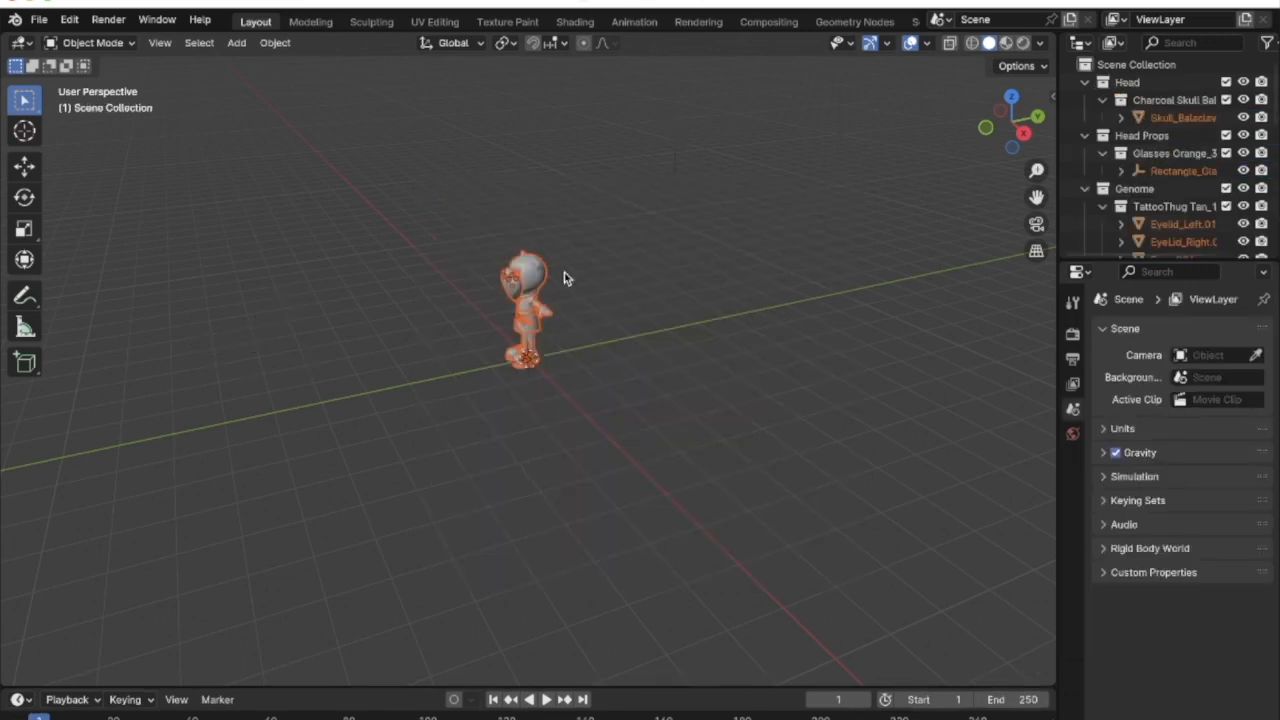
pyautogui.click(1005, 44)
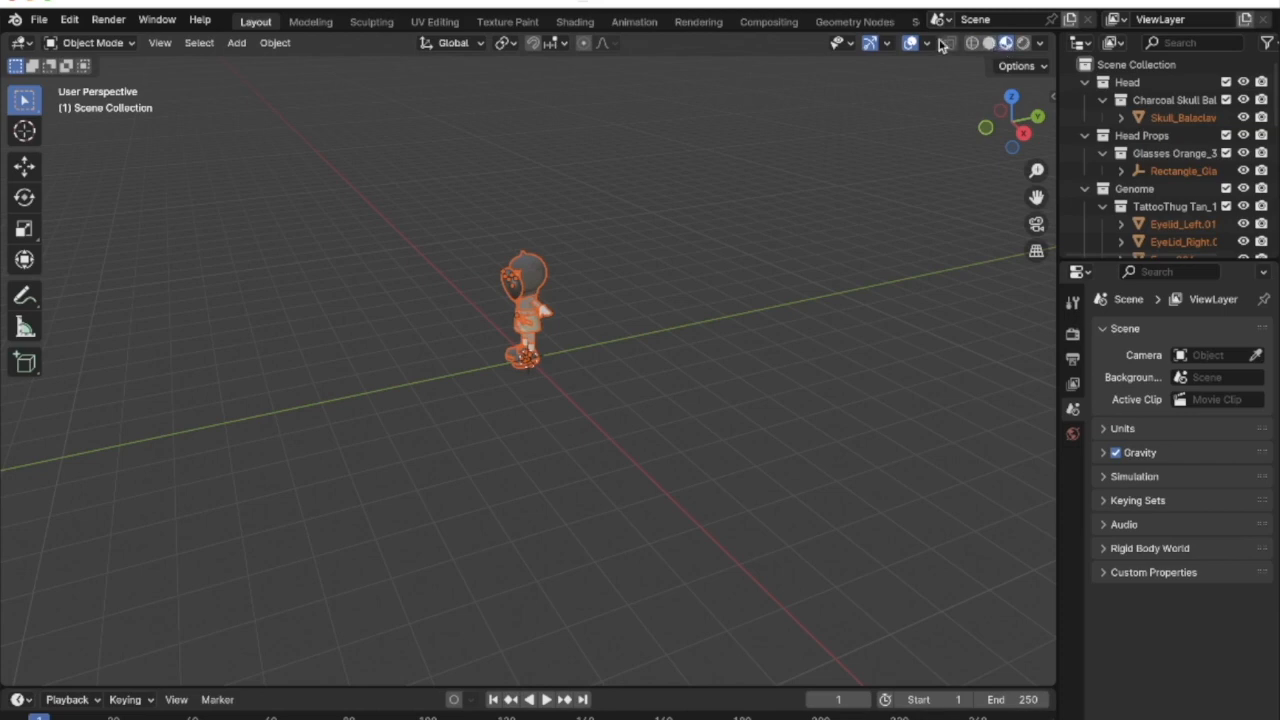
pyautogui.moveTo(451, 397); pyautogui.dragTo(571, 340, button='middle')
pyautogui.scroll(6, 571, 340)
pyautogui.keyDown('shift'); pyautogui.scroll(4, 571, 340); pyautogui.keyUp('shift')
pyautogui.scroll(-5, 571, 340)
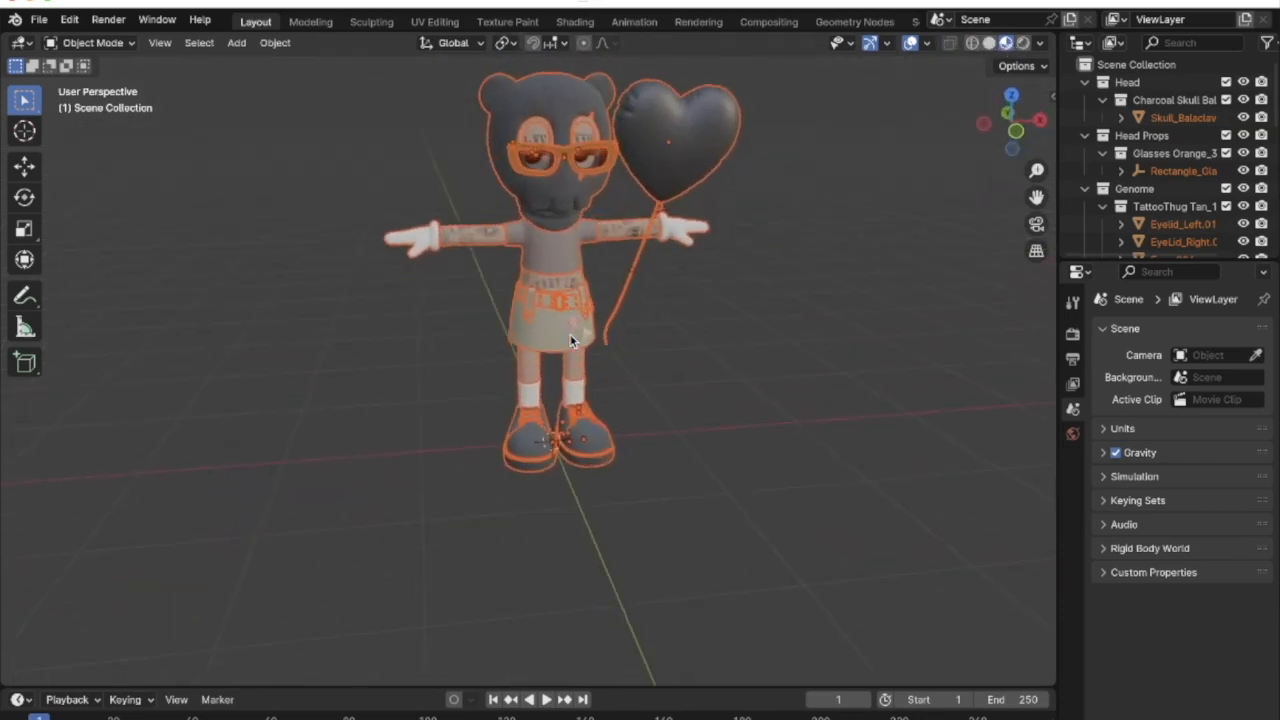
pyautogui.scroll(2, 571, 340)
pyautogui.scroll(2, 571, 340)
pyautogui.keyDown('shift'); pyautogui.scroll(2, 571, 340); pyautogui.keyUp('shift')
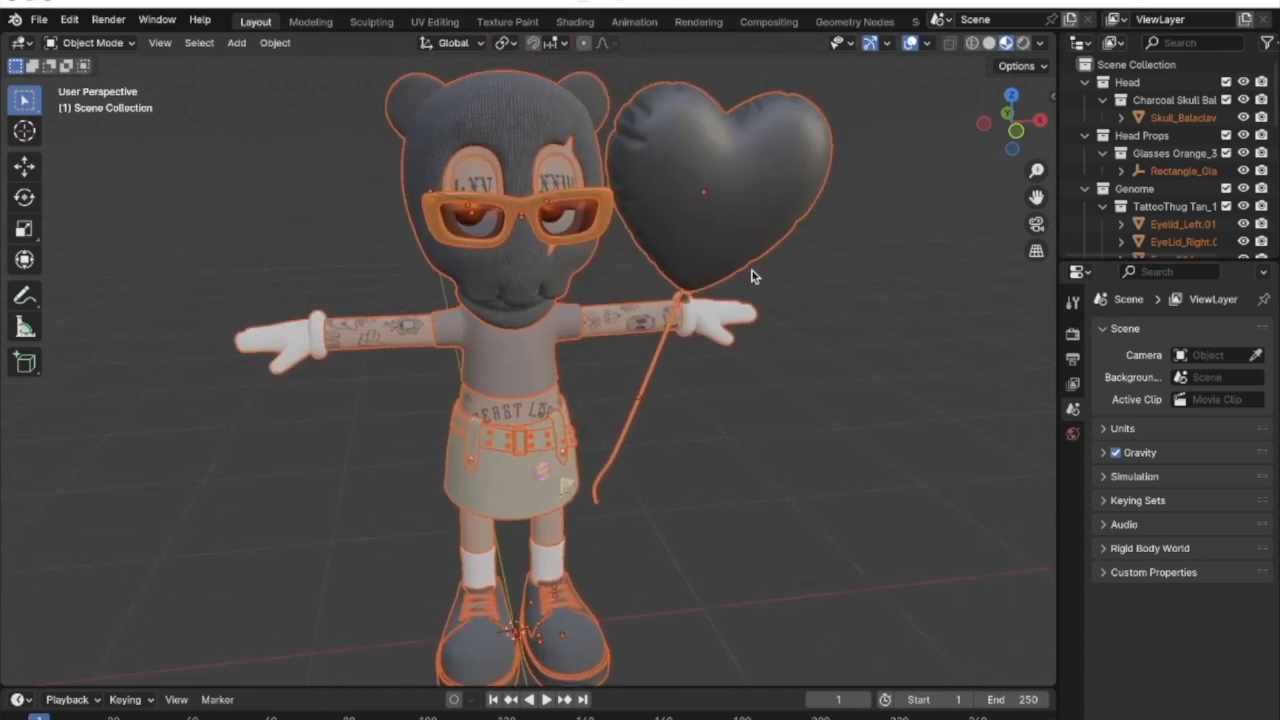
# Delete the heart balloon and the string hanging from the character's hand
pyautogui.click(814, 286)
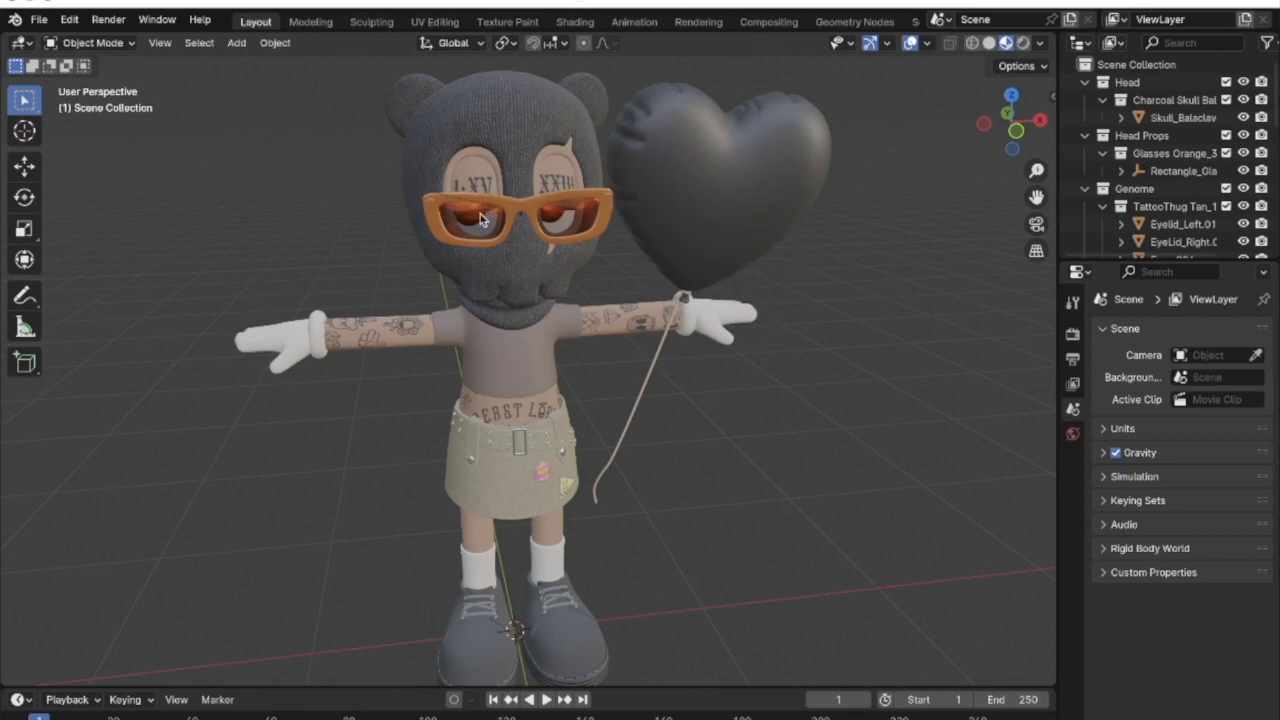
pyautogui.click(703, 218)
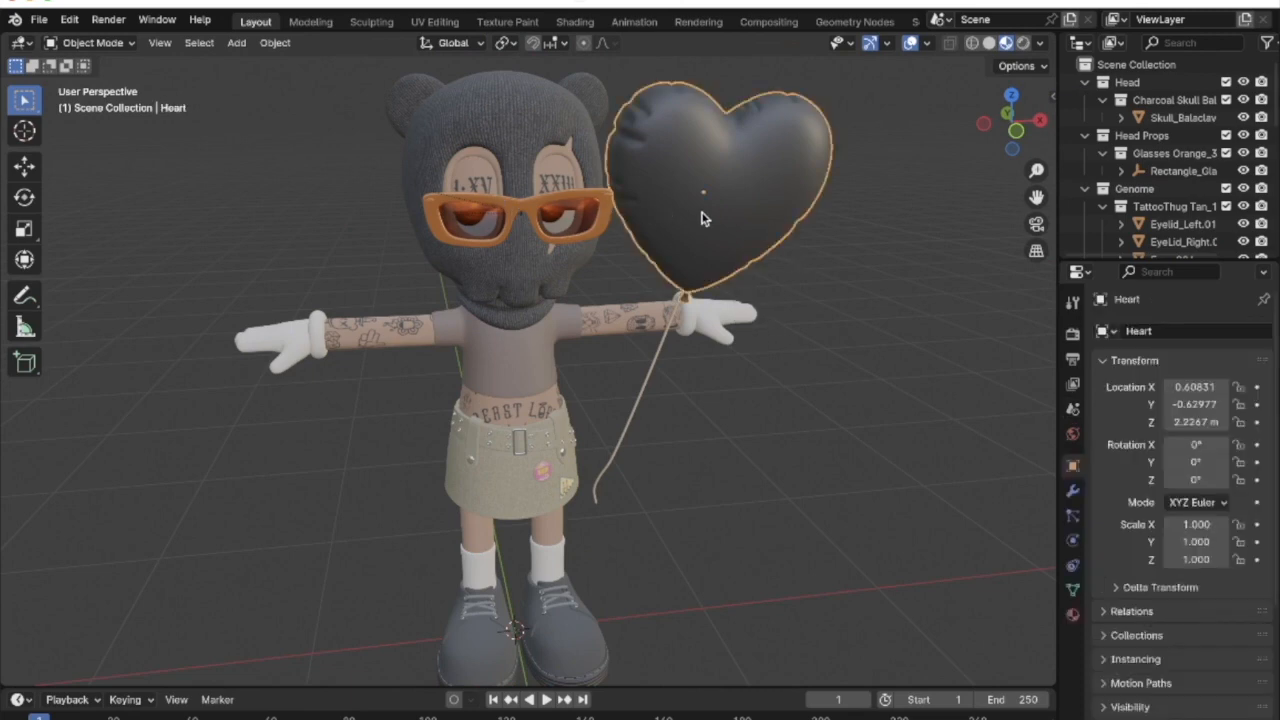
pyautogui.press('x')
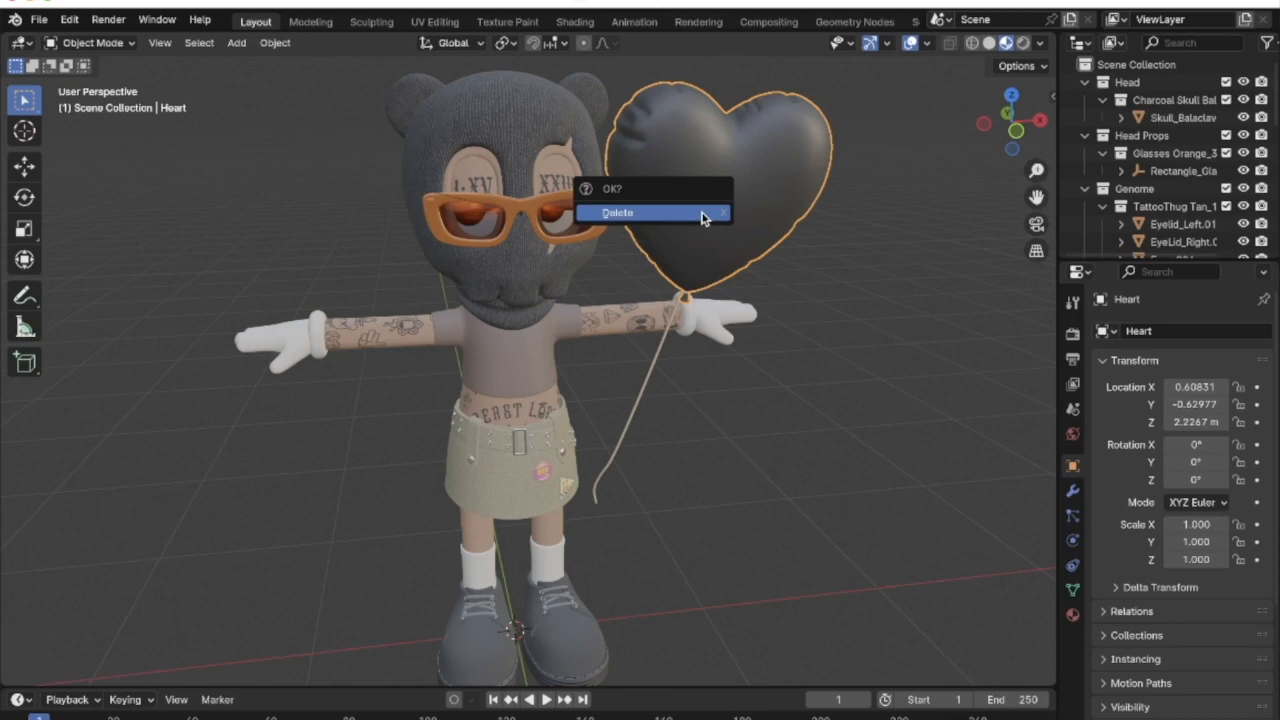
pyautogui.click(703, 218)
pyautogui.click(685, 295)
pyautogui.press('x')
pyautogui.click(684, 290)
pyautogui.moveTo(566, 374); pyautogui.dragTo(567, 370, button='middle')
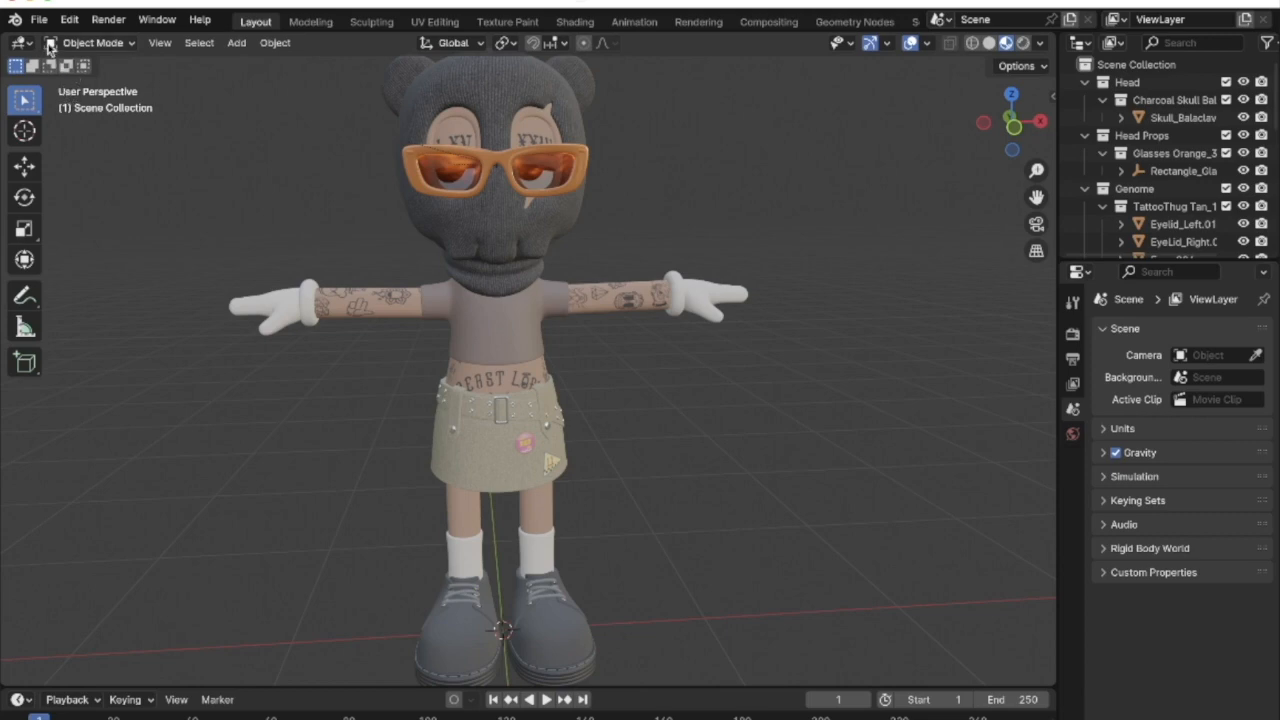
# Import the glTF file 5999ARhead.glb from the Desktop folder
pyautogui.click(38, 19)
pyautogui.moveTo(103, 271)
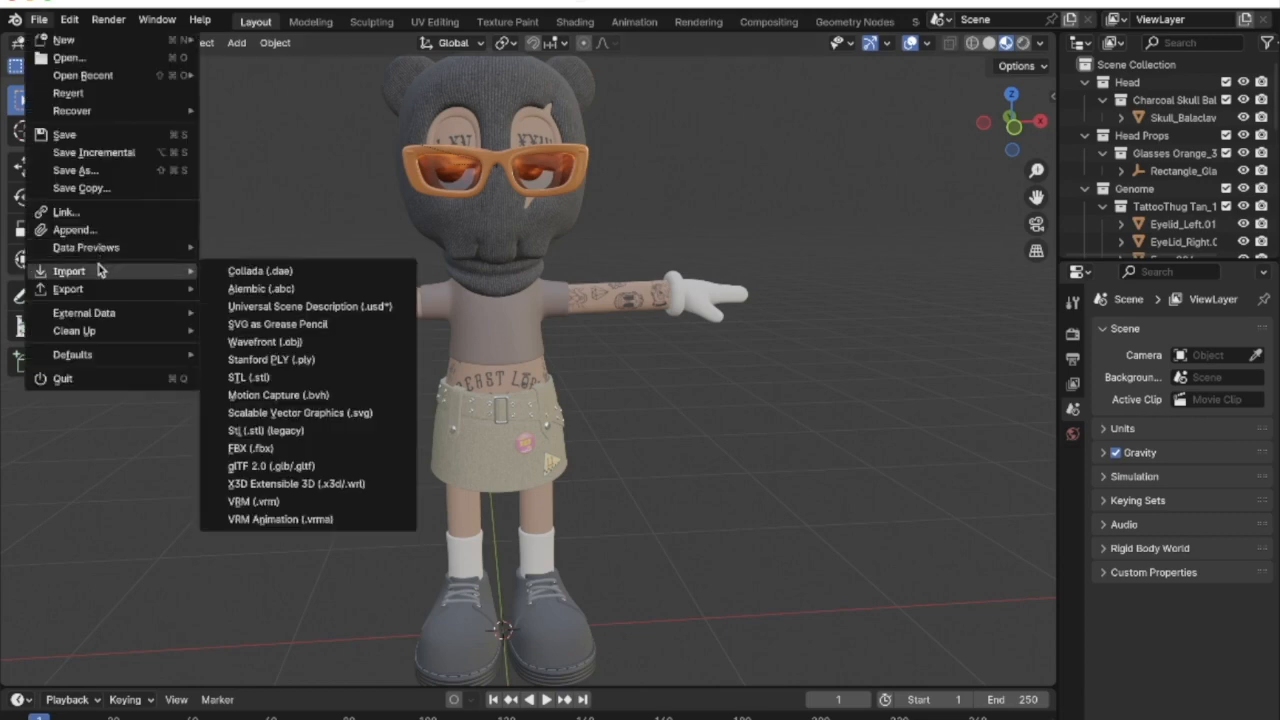
pyautogui.click(270, 466)
pyautogui.scroll(-3, 596, 457)
pyautogui.scroll(-10, 596, 457)
pyautogui.click(545, 586)
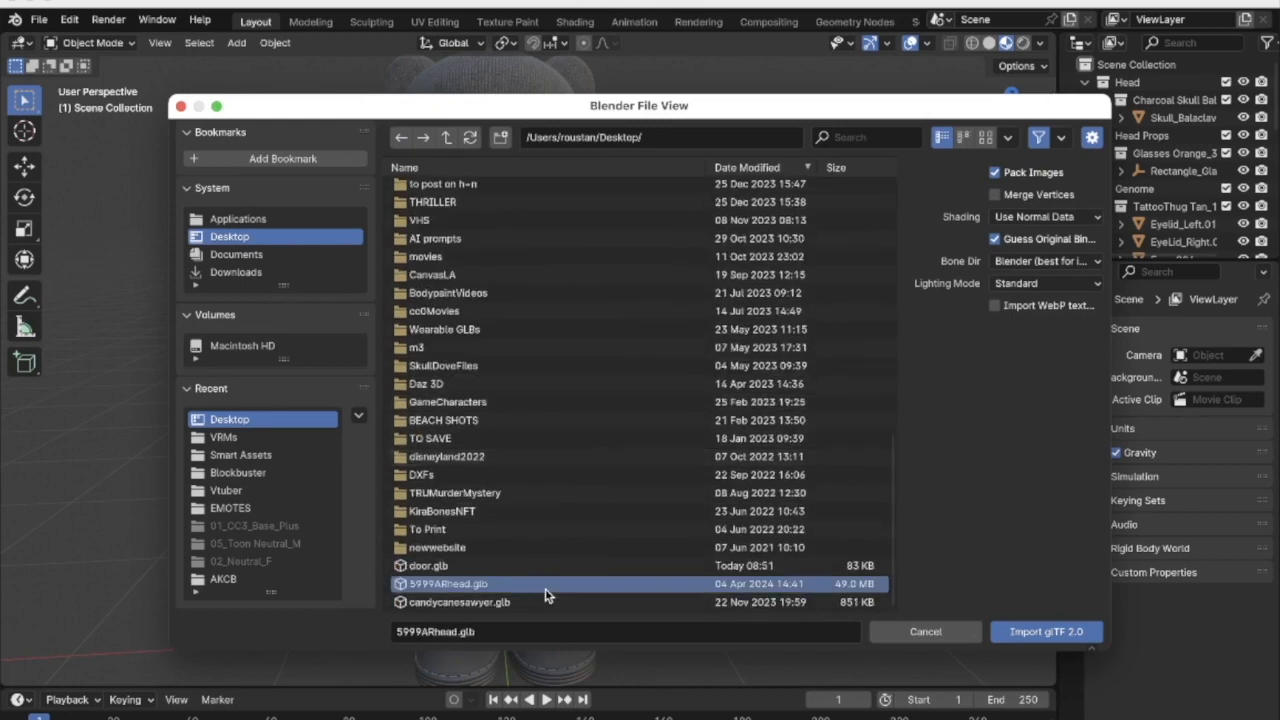
pyautogui.click(1052, 634)
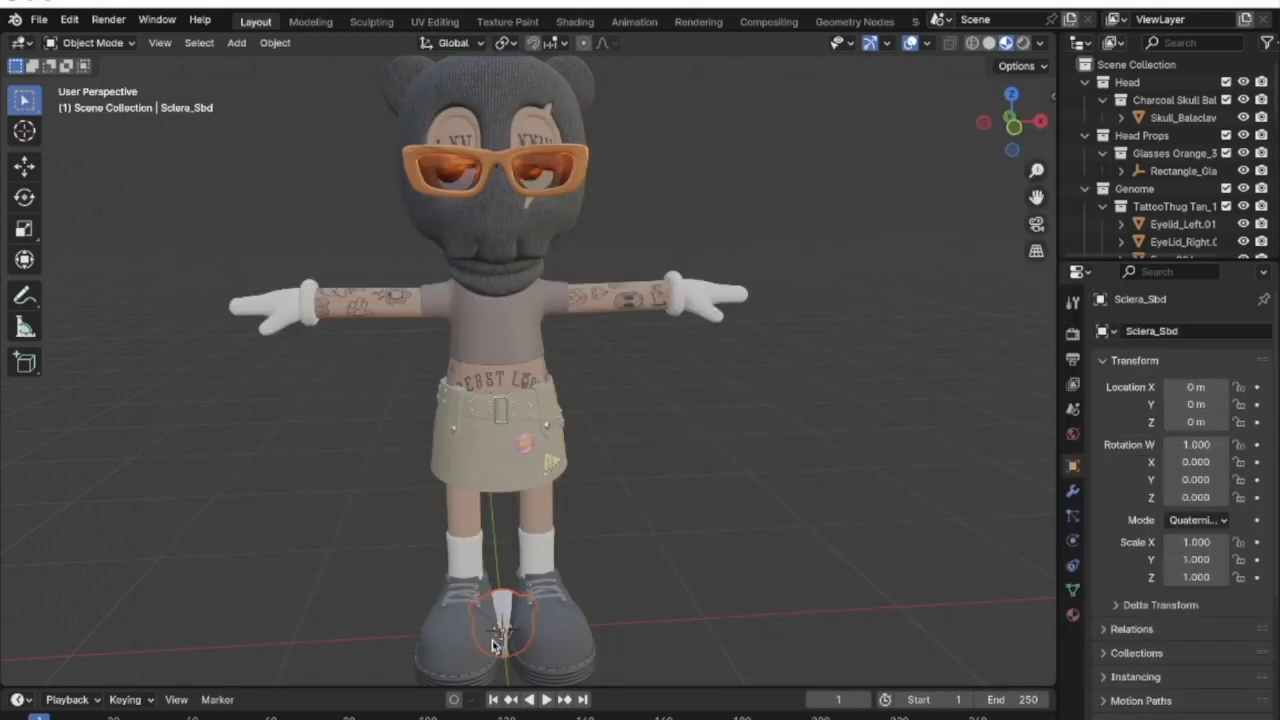
# Examine the imported head between the character's shoes and find its parts in the object list
pyautogui.keyDown('shift'); pyautogui.scroll(-4, 540, 629); pyautogui.keyUp('shift')
pyautogui.hscroll(-5, 540, 629)
pyautogui.hscroll(-10, 540, 629)
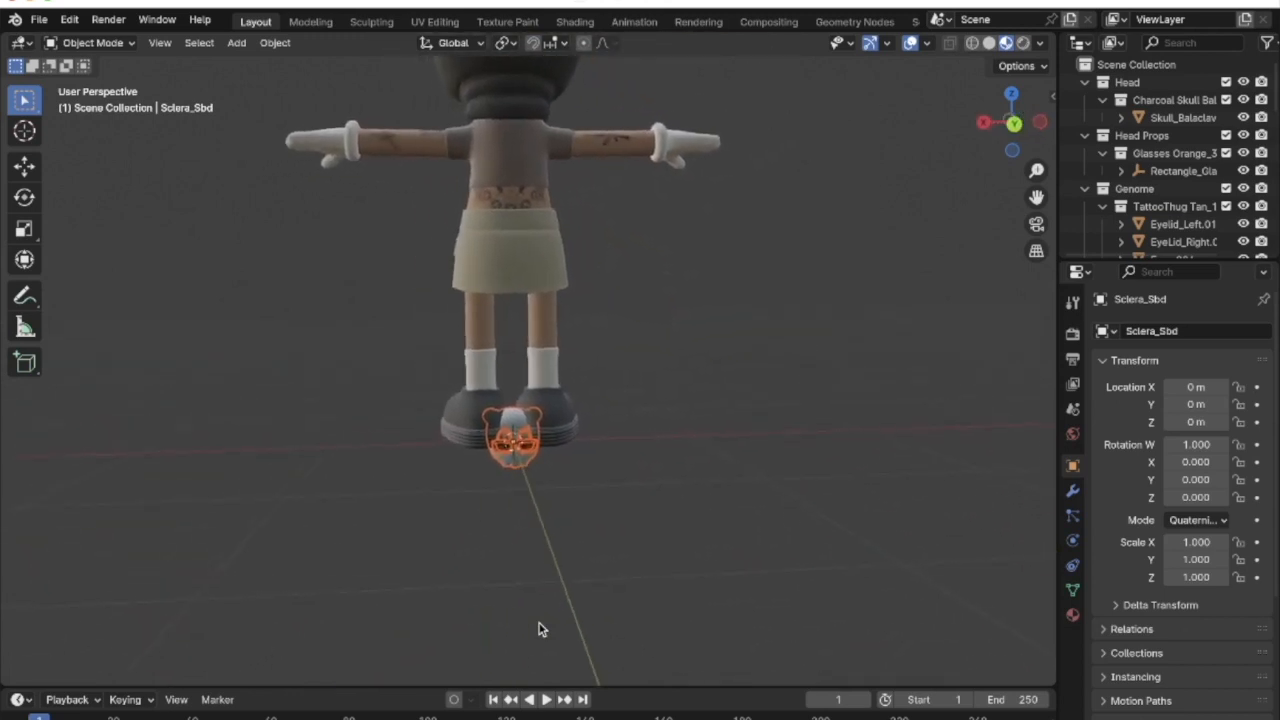
pyautogui.keyDown('ctrl'); pyautogui.scroll(8, 540, 629); pyautogui.keyUp('ctrl')
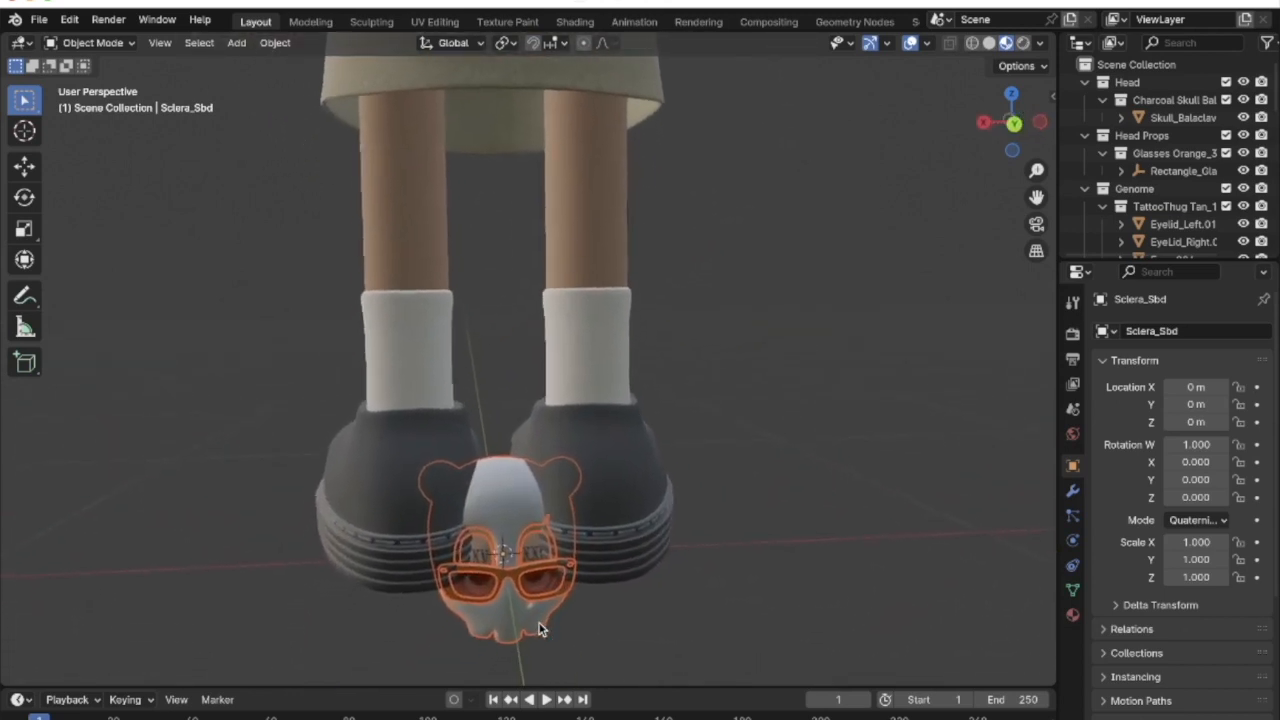
pyautogui.scroll(2, 540, 629)
pyautogui.scroll(-4, 540, 629)
pyautogui.scroll(1, 540, 629)
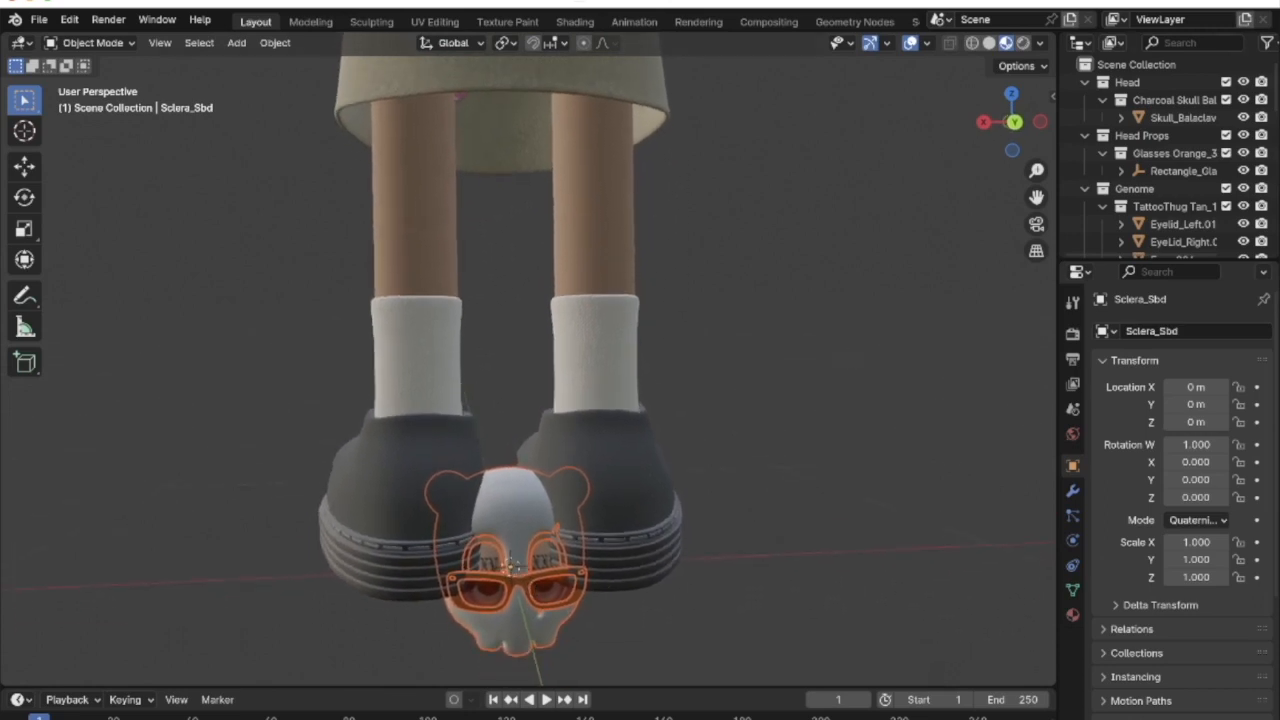
pyautogui.scroll(-10, 1143, 131)
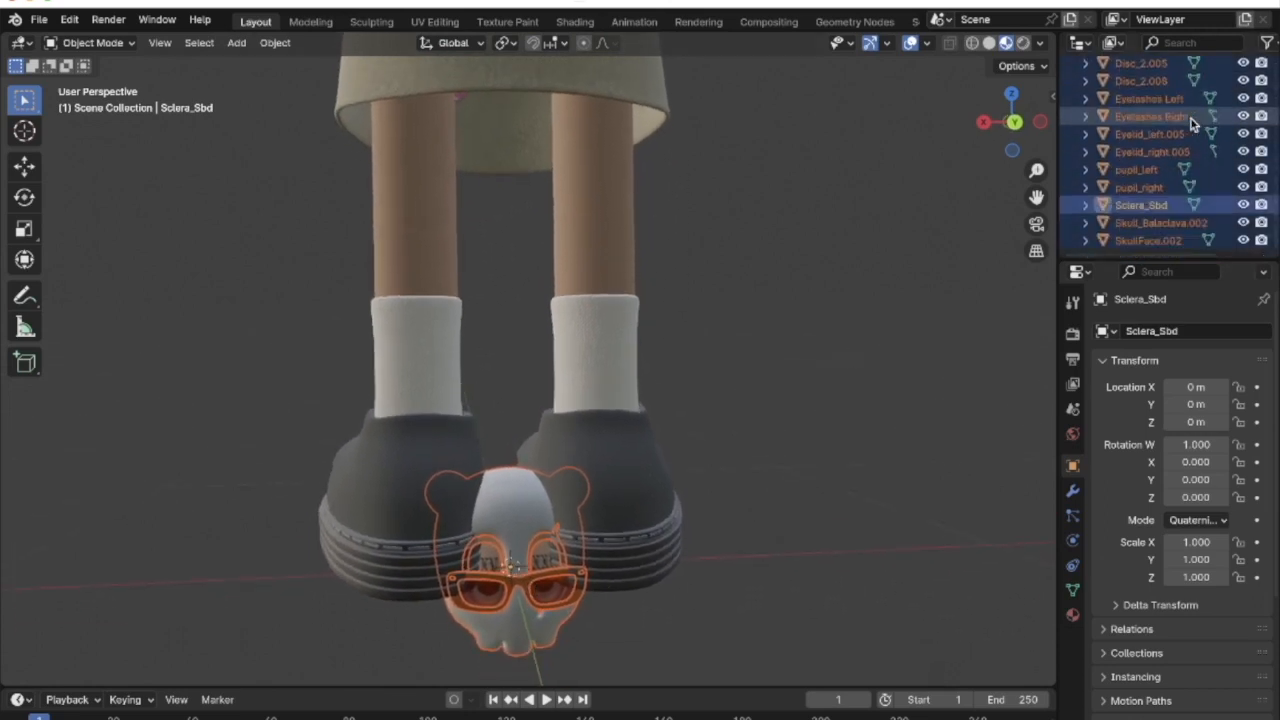
pyautogui.scroll(2, 1143, 145)
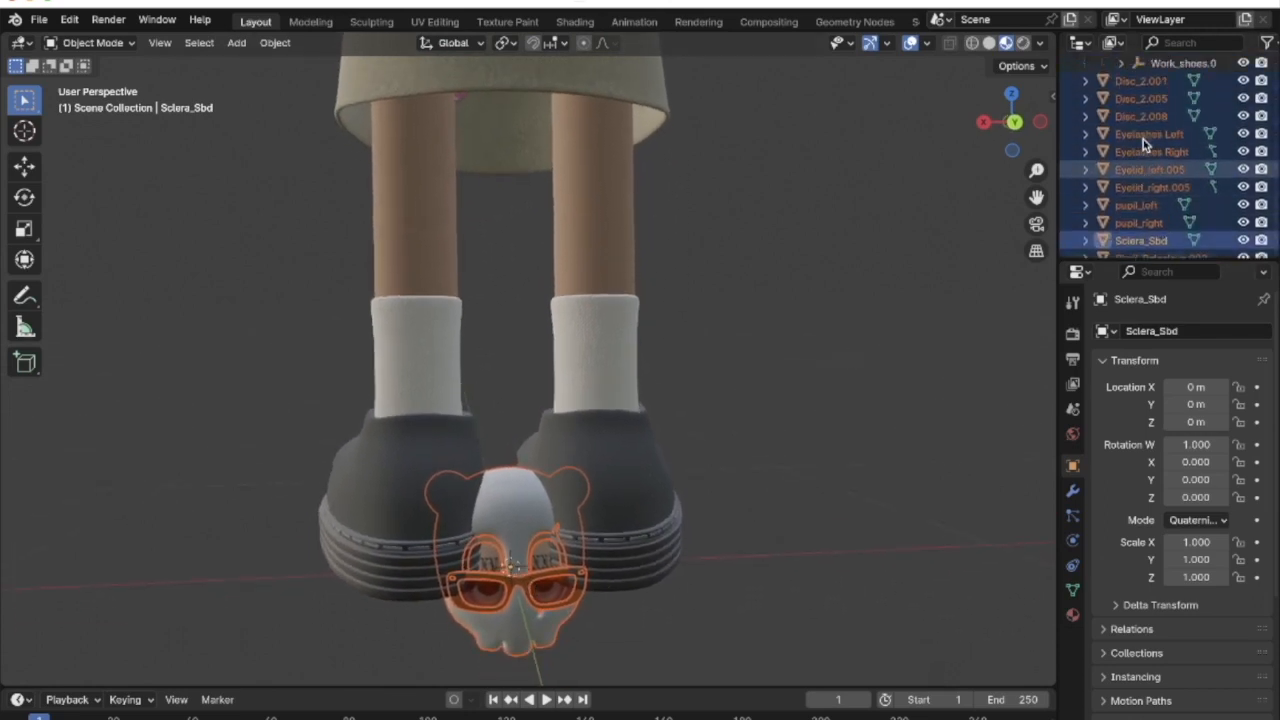
pyautogui.scroll(4, 1143, 139)
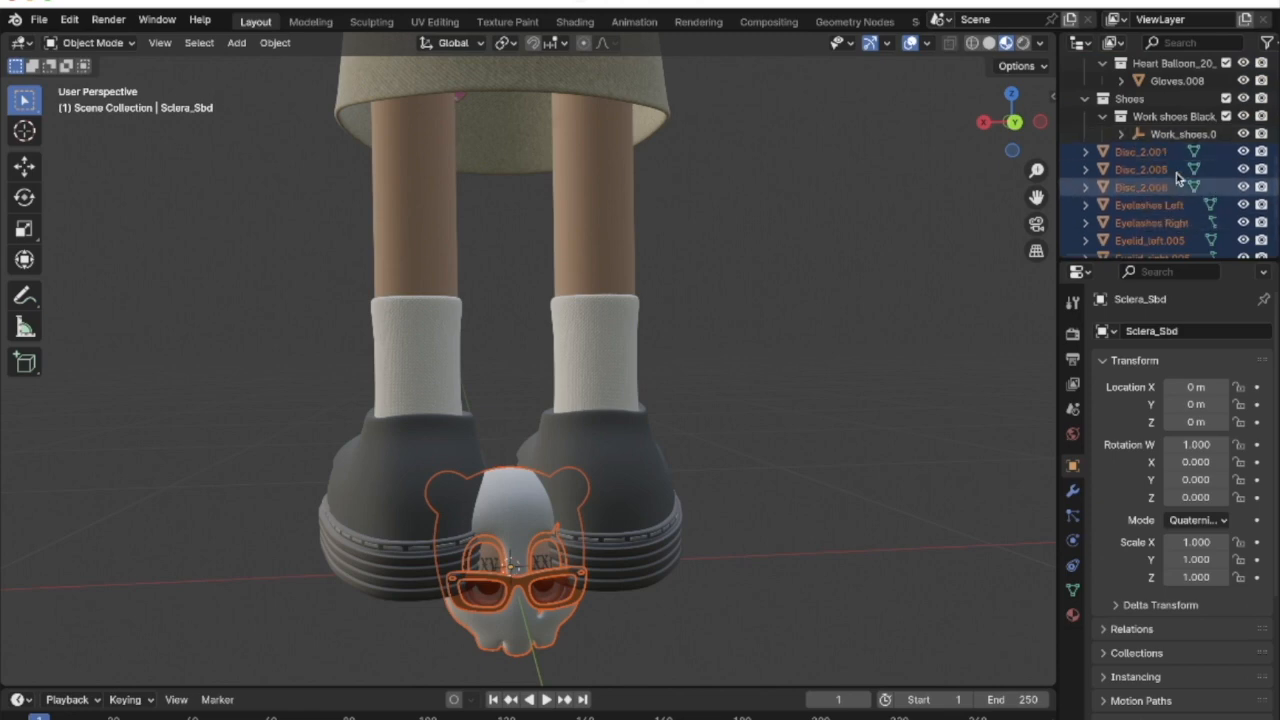
# Hide the imported glasses parts Disc_2.001, Disc_2.005 and Disc_2.008, and delete all three
pyautogui.click(1244, 152)
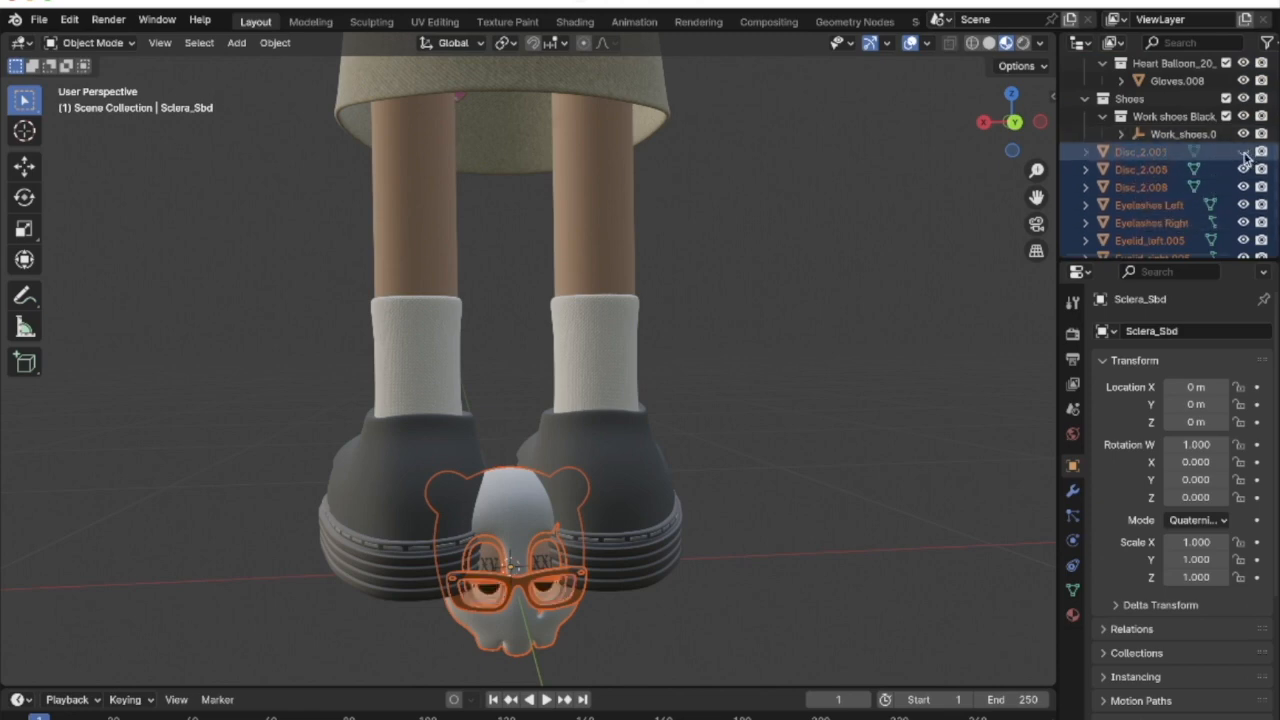
pyautogui.click(1244, 169)
pyautogui.click(1243, 187)
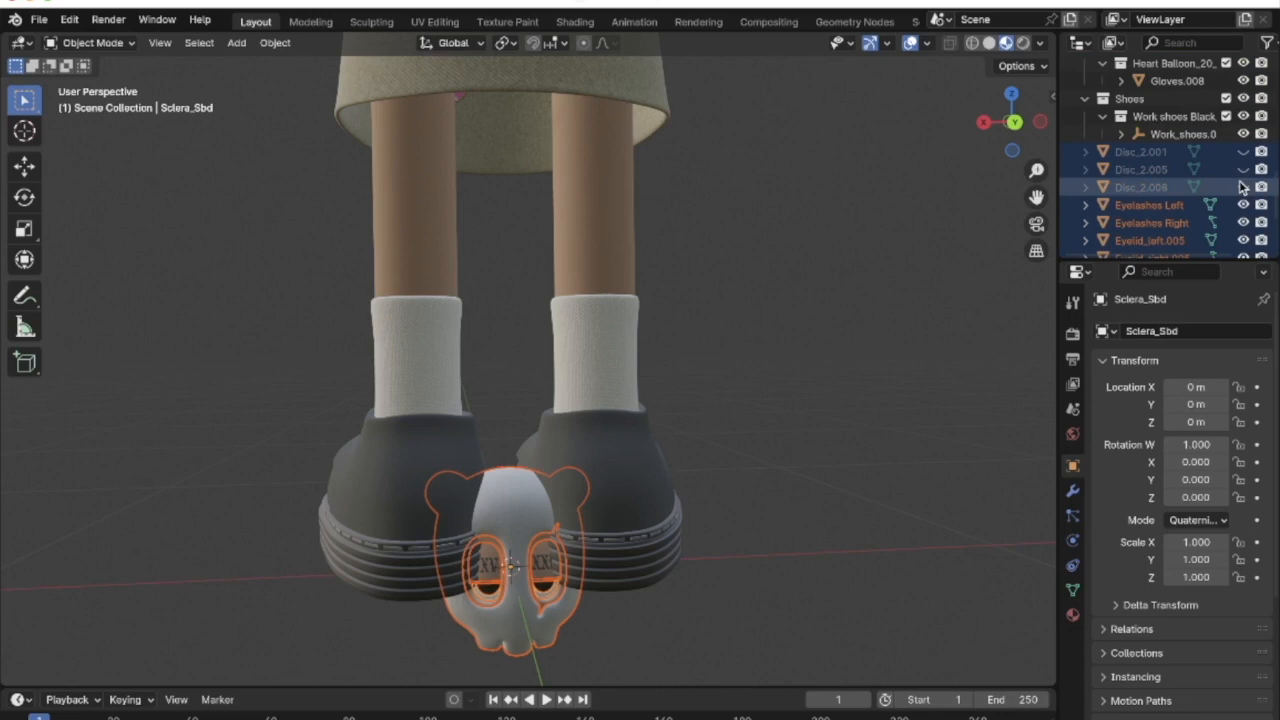
pyautogui.click(1144, 183)
pyautogui.keyDown('shift'); pyautogui.click(1144, 173); pyautogui.keyUp('shift')
pyautogui.keyDown('shift'); pyautogui.click(1145, 155); pyautogui.keyUp('shift')
pyautogui.press('Delete')
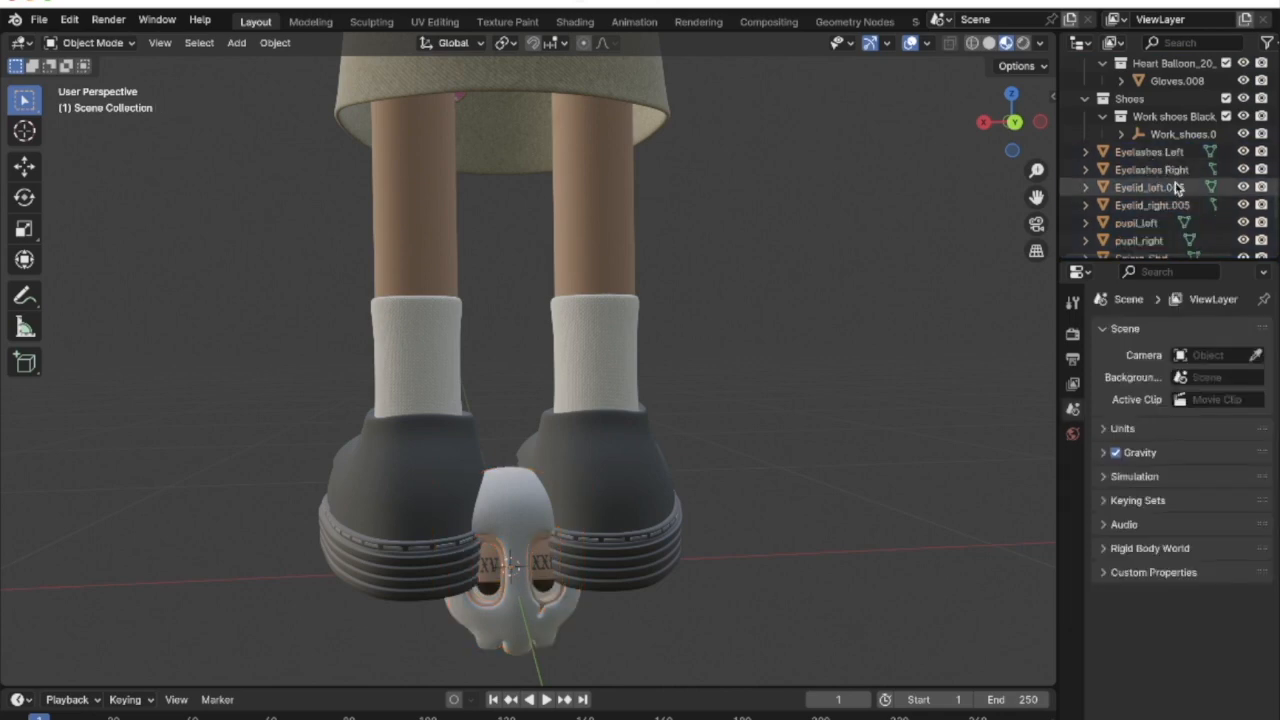
# Collapse the Shoes, Gloves Props, Outfit, Eyes, Genome, Head Props and Head collections in the outliner
pyautogui.scroll(-2, 1201, 207)
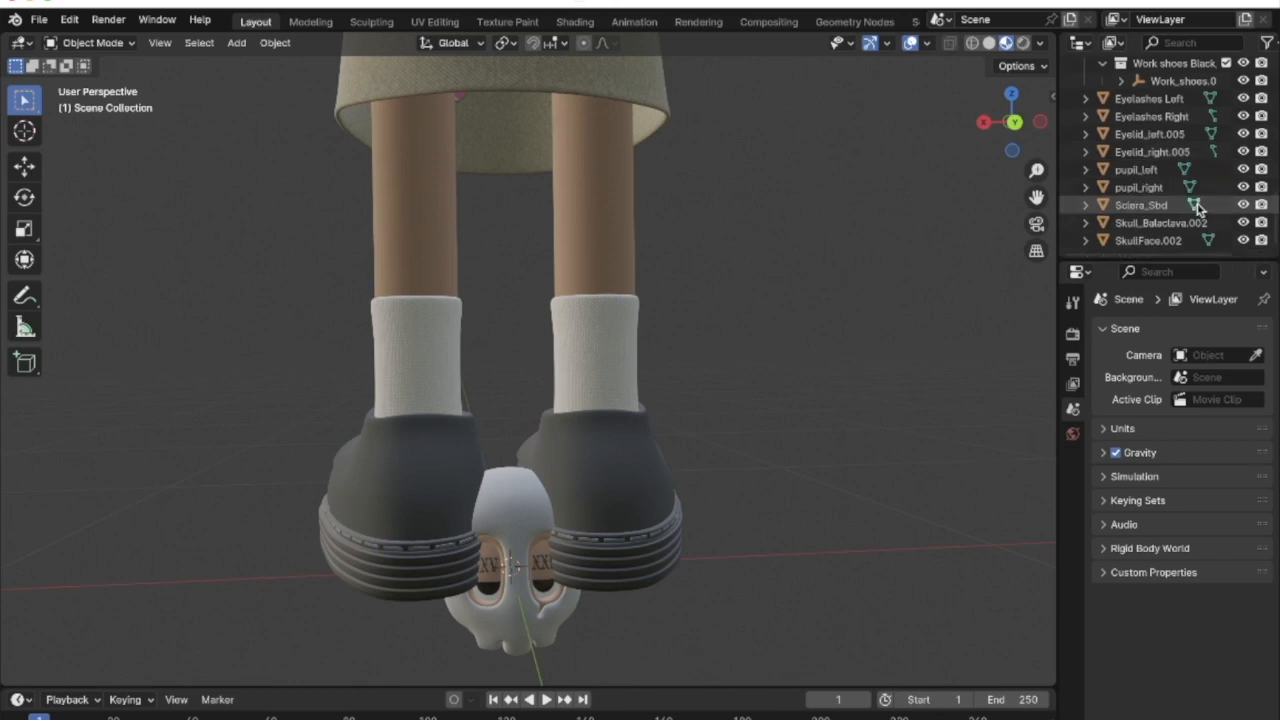
pyautogui.scroll(3, 1163, 174)
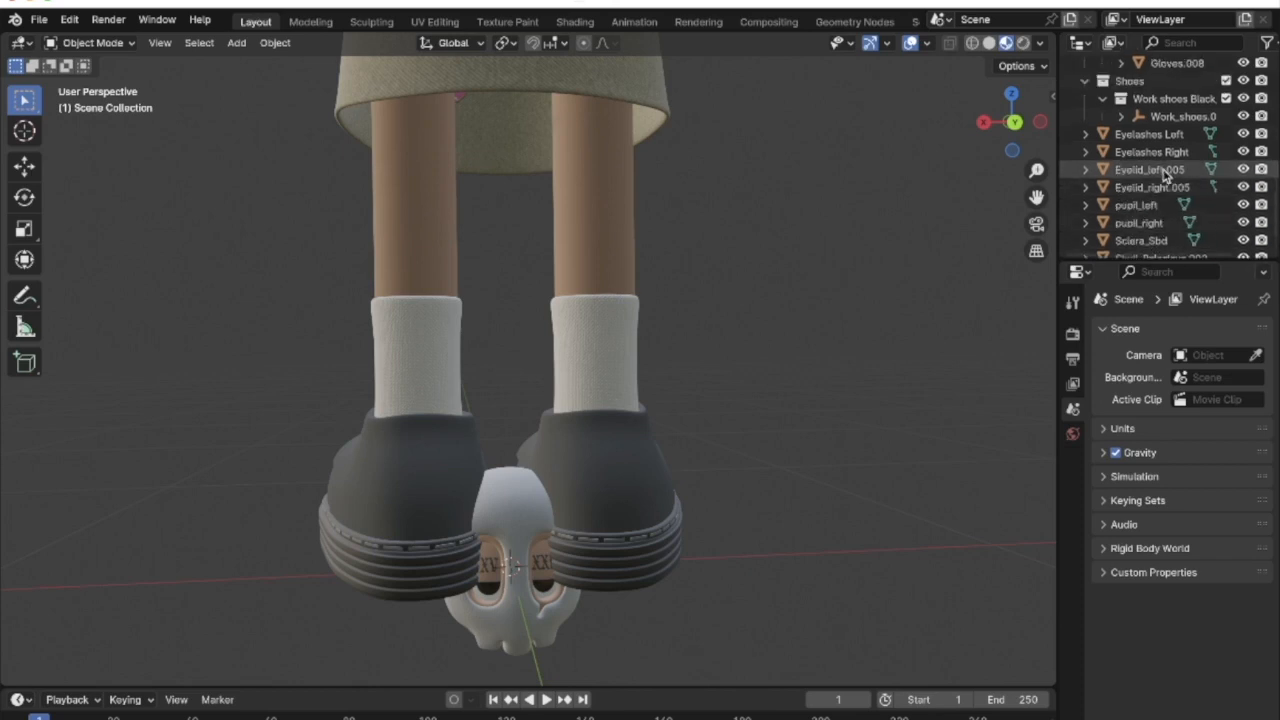
pyautogui.click(1085, 152)
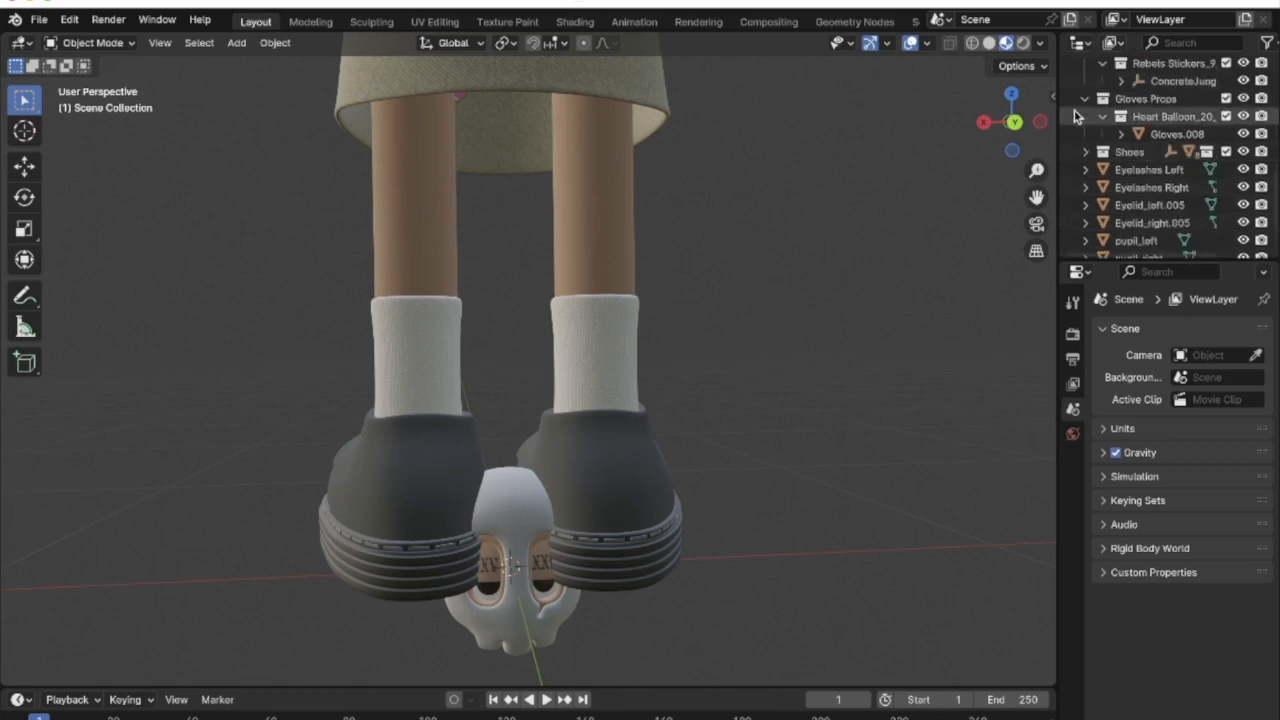
pyautogui.click(1085, 99)
pyautogui.click(1085, 116)
pyautogui.scroll(3, 1097, 135)
pyautogui.click(1085, 134)
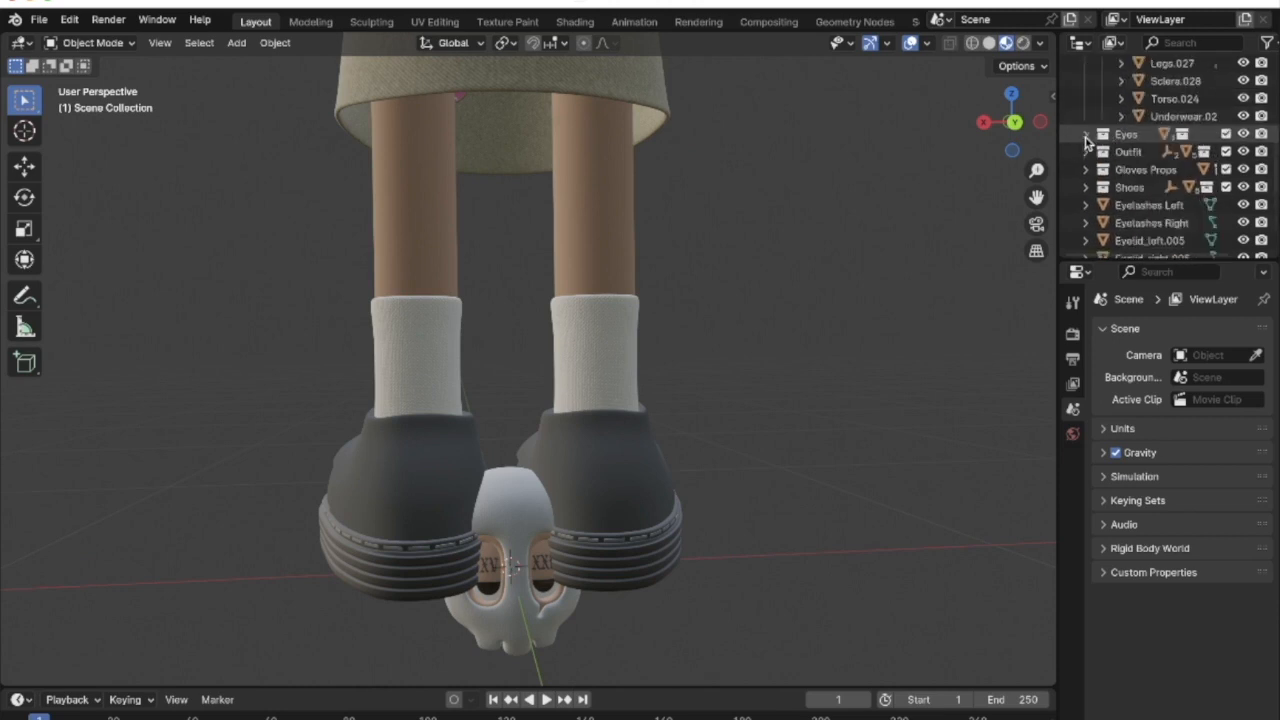
pyautogui.scroll(3, 1092, 120)
pyautogui.click(1085, 81)
pyautogui.scroll(3, 1088, 110)
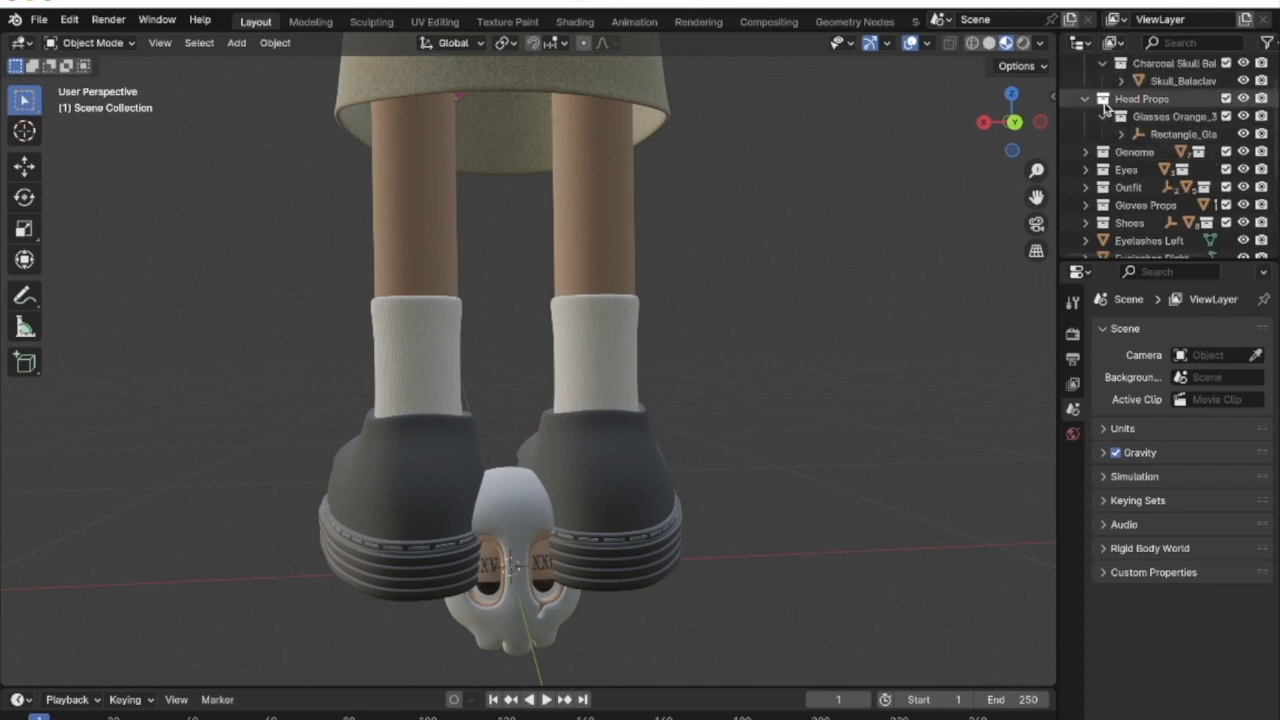
pyautogui.click(1085, 134)
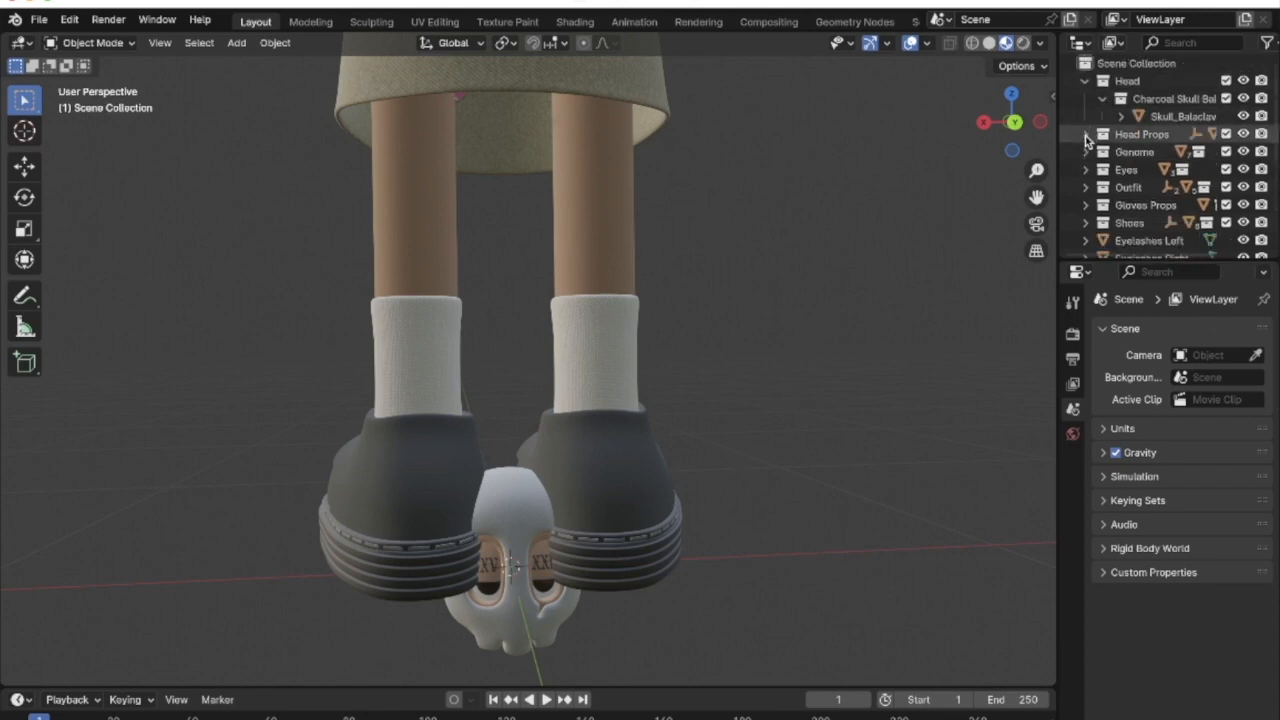
pyautogui.click(1102, 98)
pyautogui.click(1085, 81)
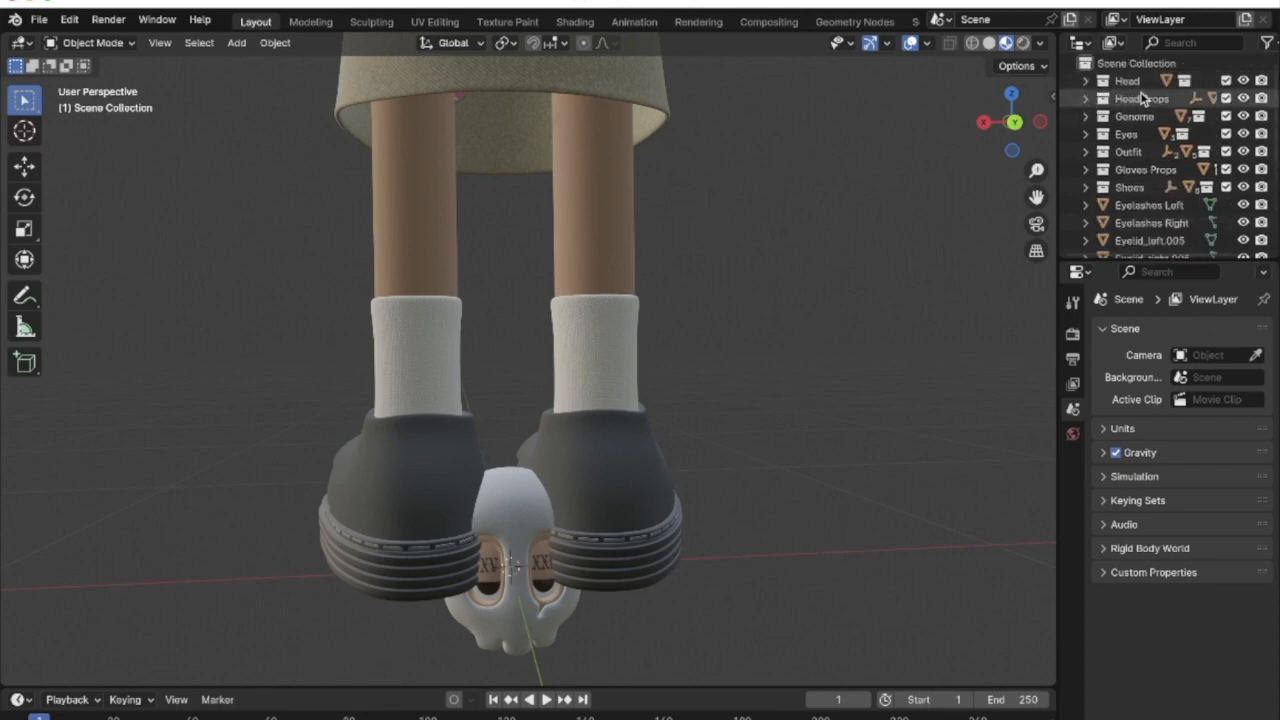
# Rotate all the imported head parts, from Eyelashes Left to SkullFace.002, 180° about the global Z axis
pyautogui.moveTo(725, 269); pyautogui.dragTo(708, 240, button='middle')
pyautogui.click(1160, 205)
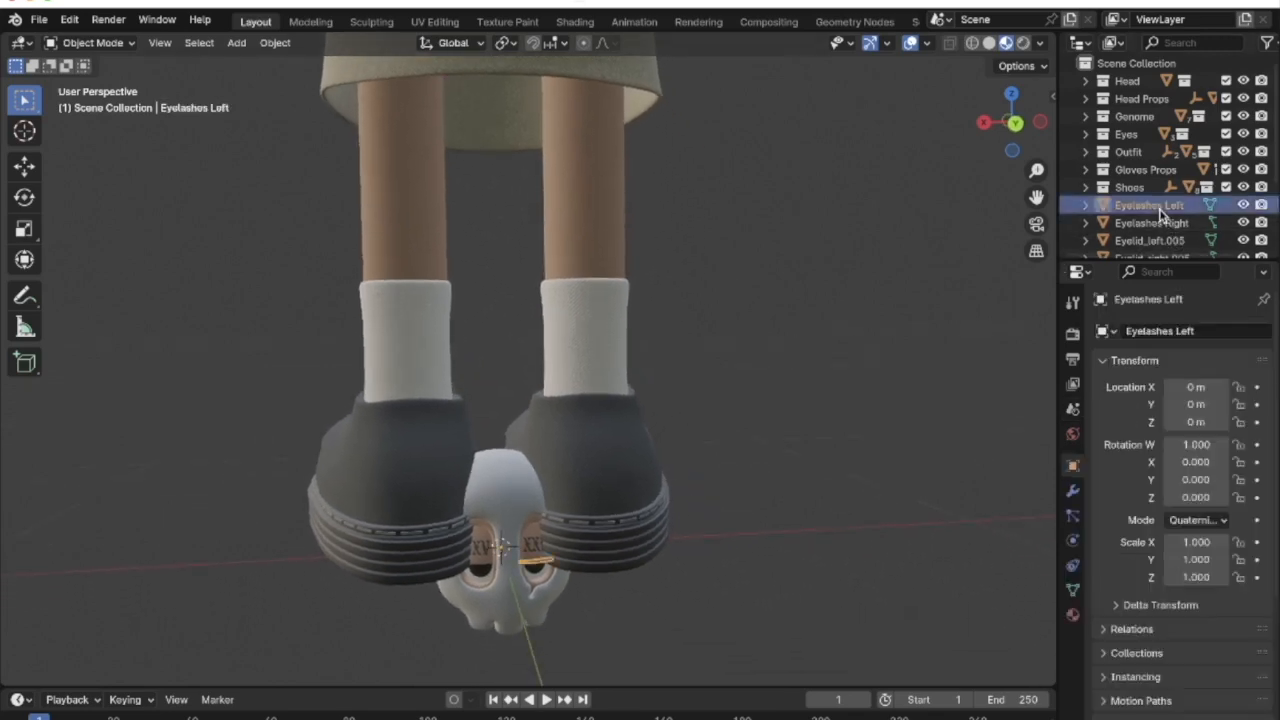
pyautogui.scroll(-5, 1160, 210)
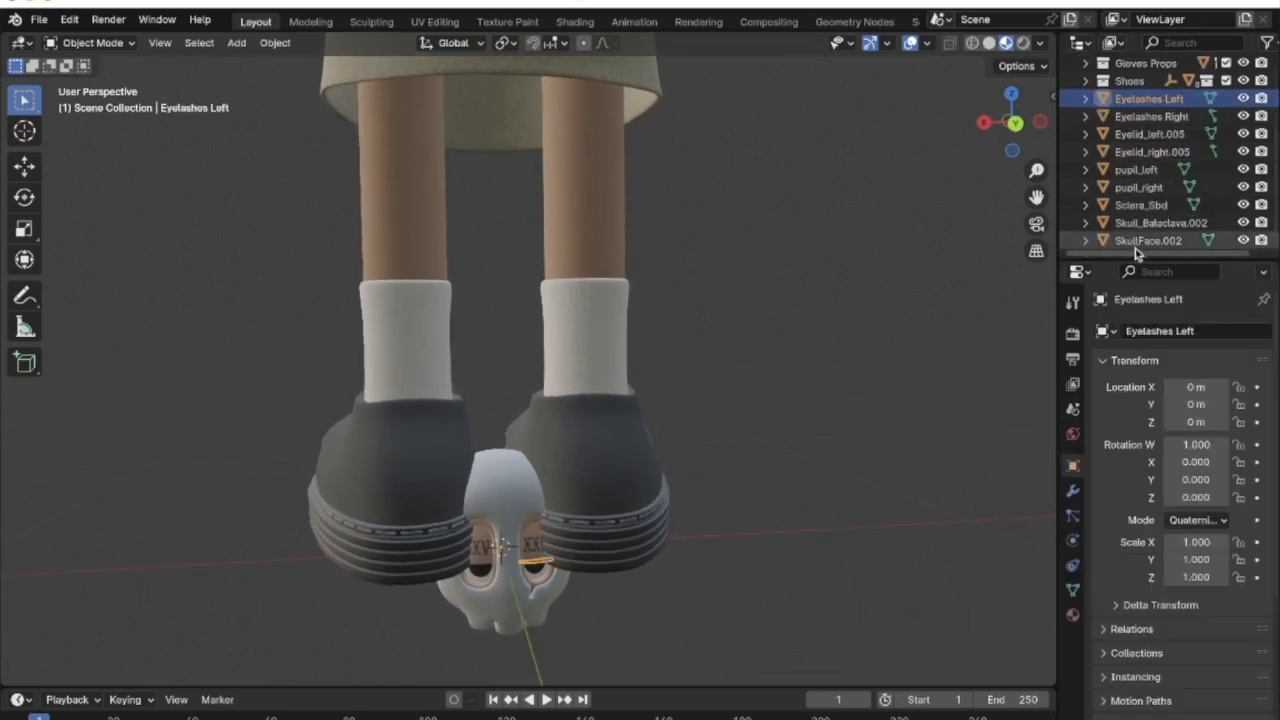
pyautogui.keyDown('shift'); pyautogui.click(1145, 240); pyautogui.keyUp('shift')
pyautogui.click(26, 261)
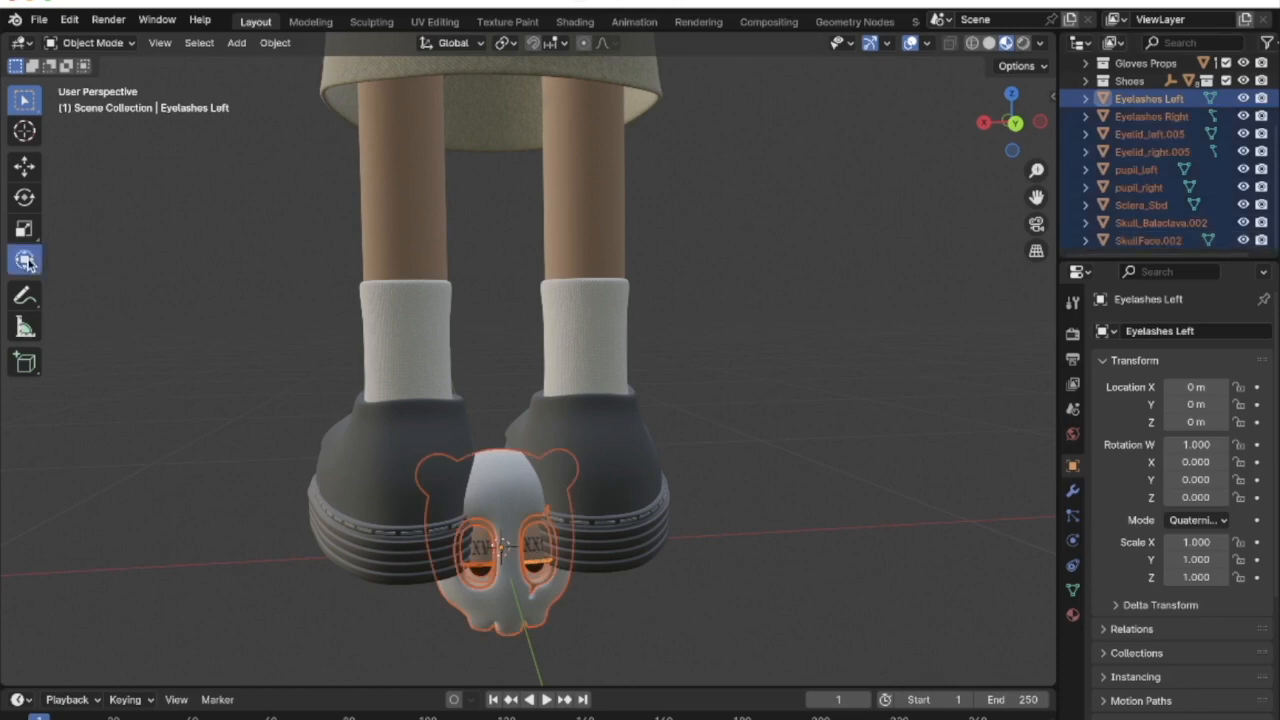
pyautogui.moveTo(521, 473); pyautogui.dragTo(538, 490, button='middle')
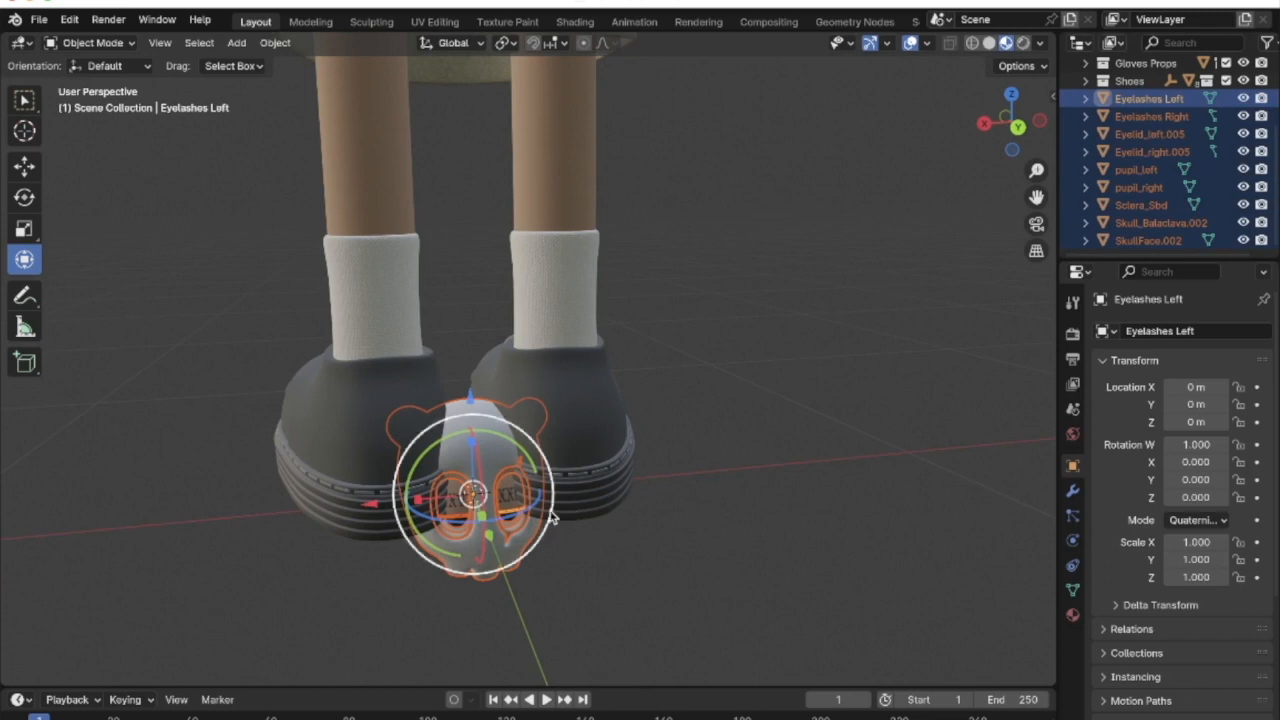
pyautogui.moveTo(527, 512); pyautogui.dragTo(505, 530)
pyautogui.click(130, 670)
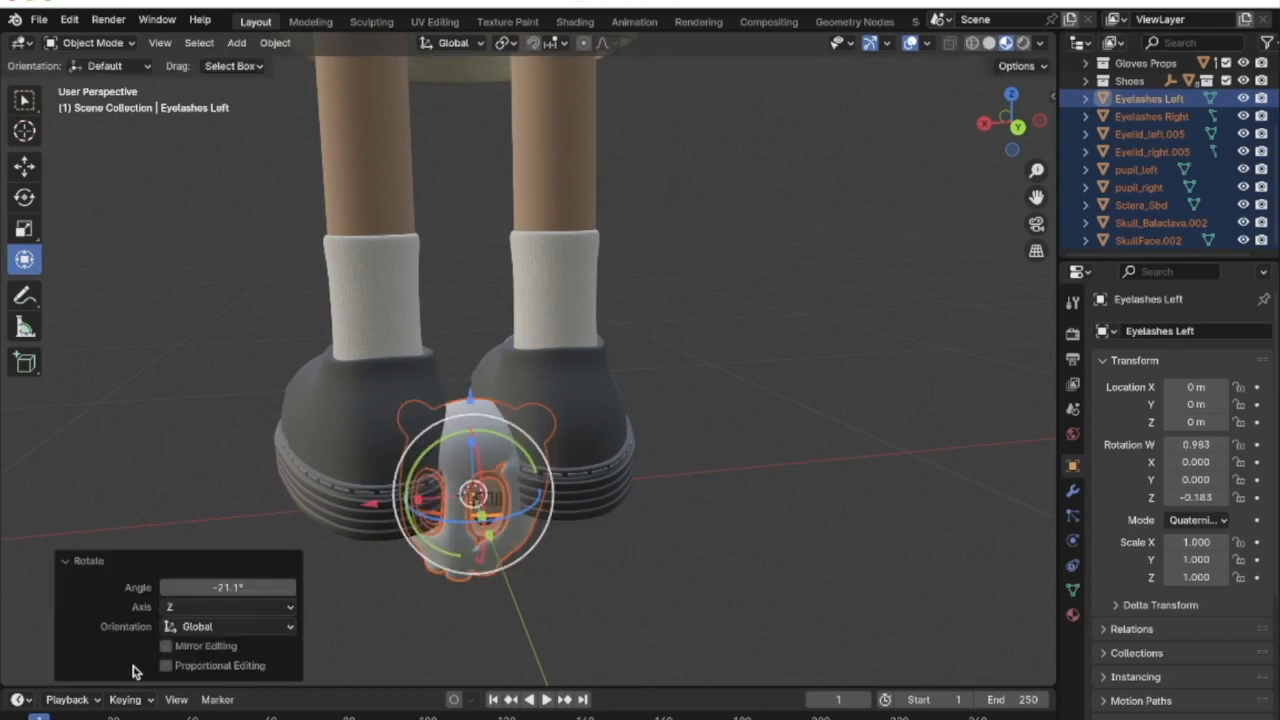
pyautogui.click(224, 587)
pyautogui.write('180')
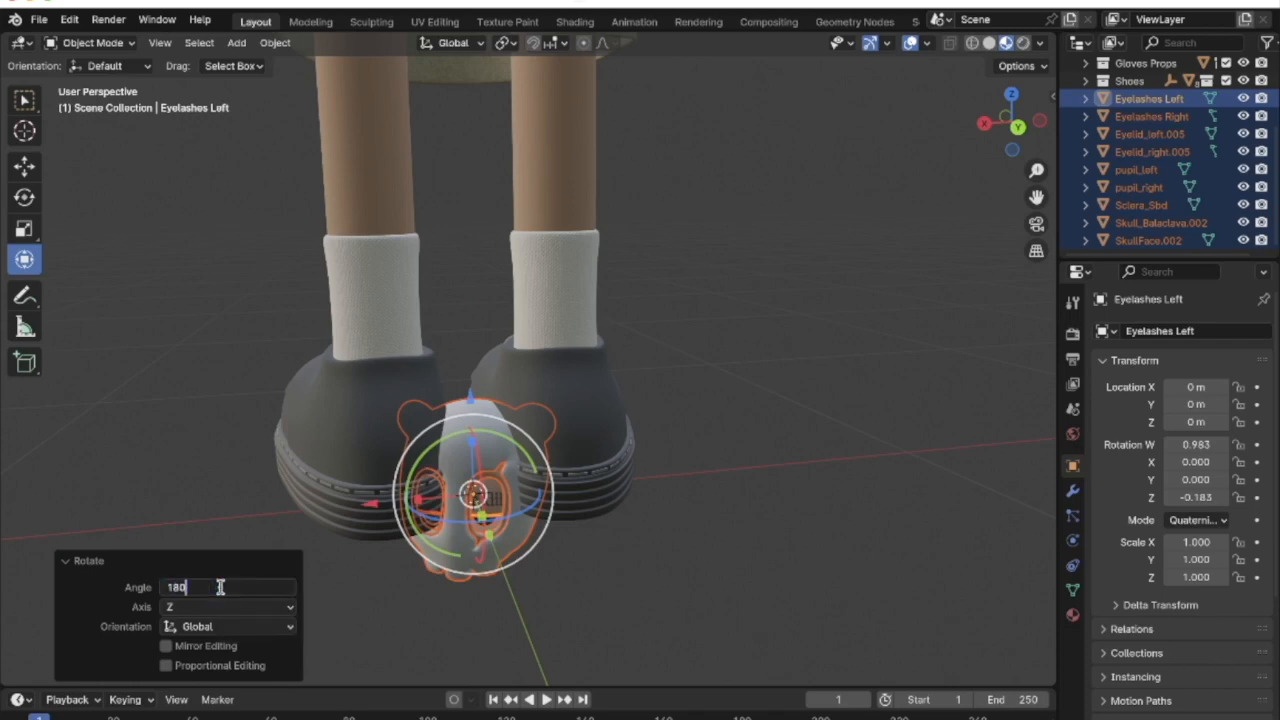
pyautogui.press('Return')
pyautogui.click(666, 586)
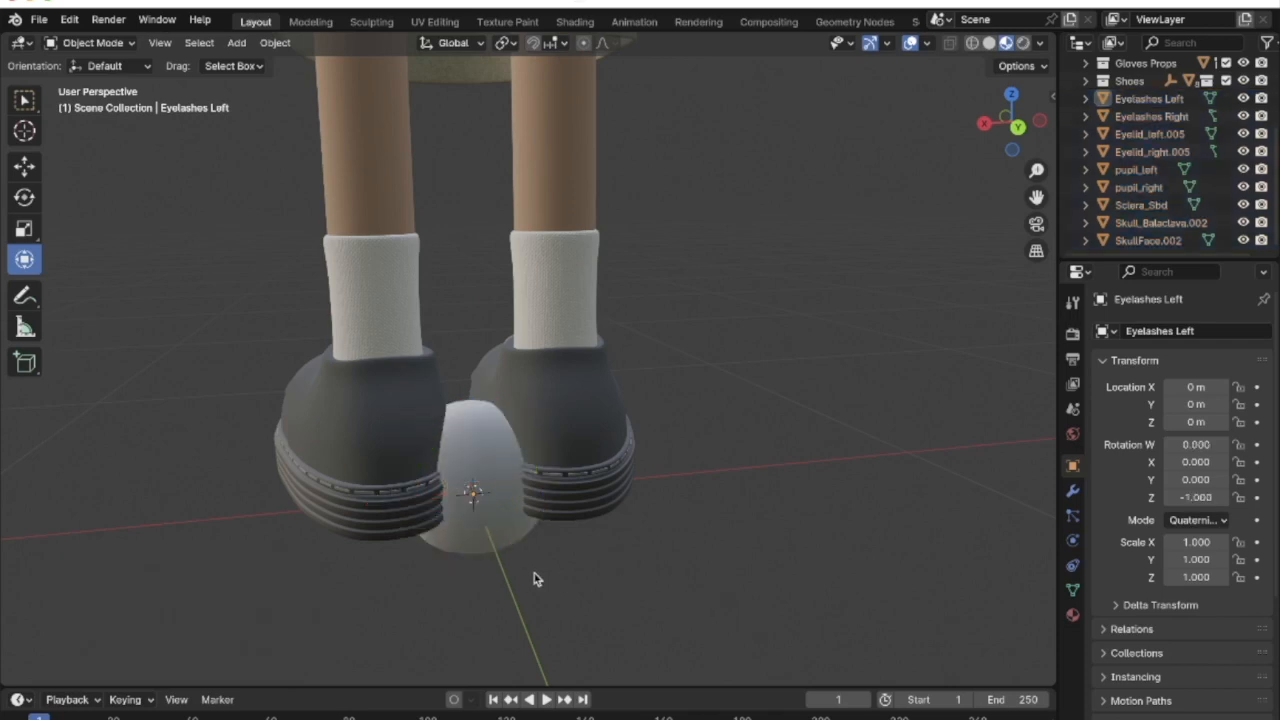
# Raise the imported head parts along Z from between the shoes to the character's face, to a height of about 2.15 m
pyautogui.hscroll(-10, 486, 581)
pyautogui.hscroll(-10, 484, 582)
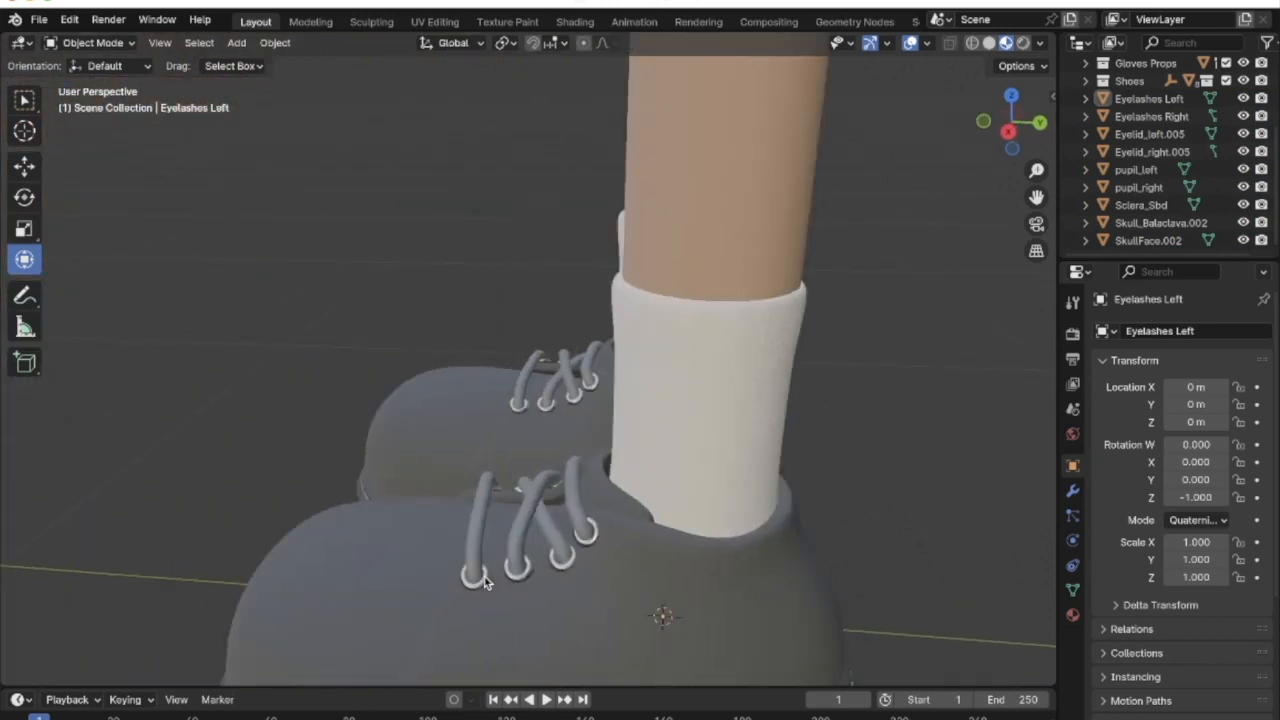
pyautogui.hscroll(-5, 484, 582)
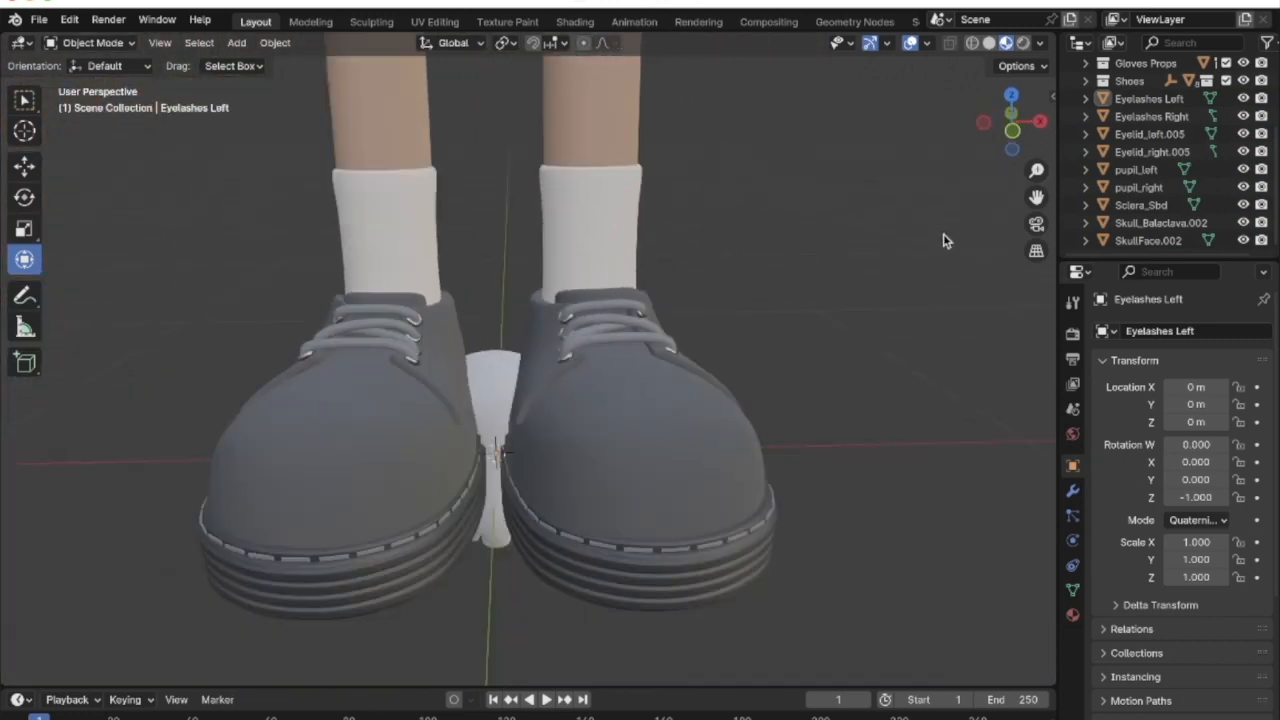
pyautogui.click(1150, 99)
pyautogui.keyDown('shift'); pyautogui.click(1140, 240); pyautogui.keyUp('shift')
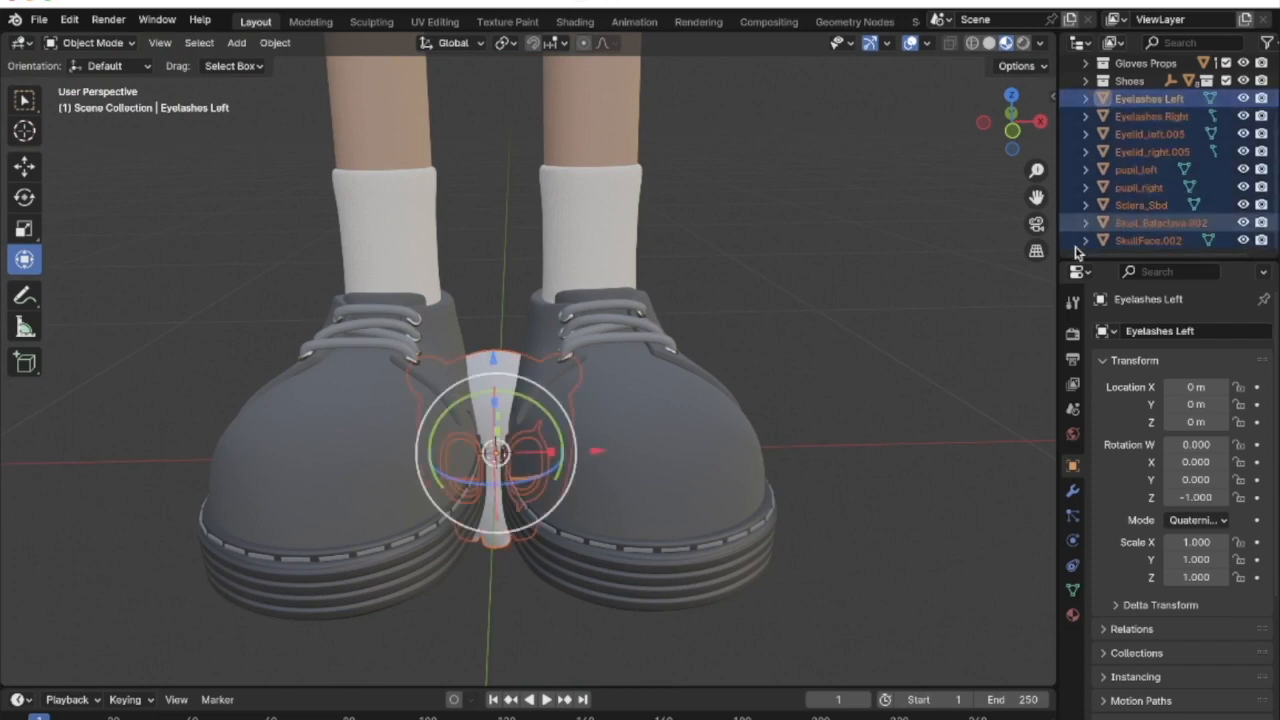
pyautogui.scroll(-6, 445, 347)
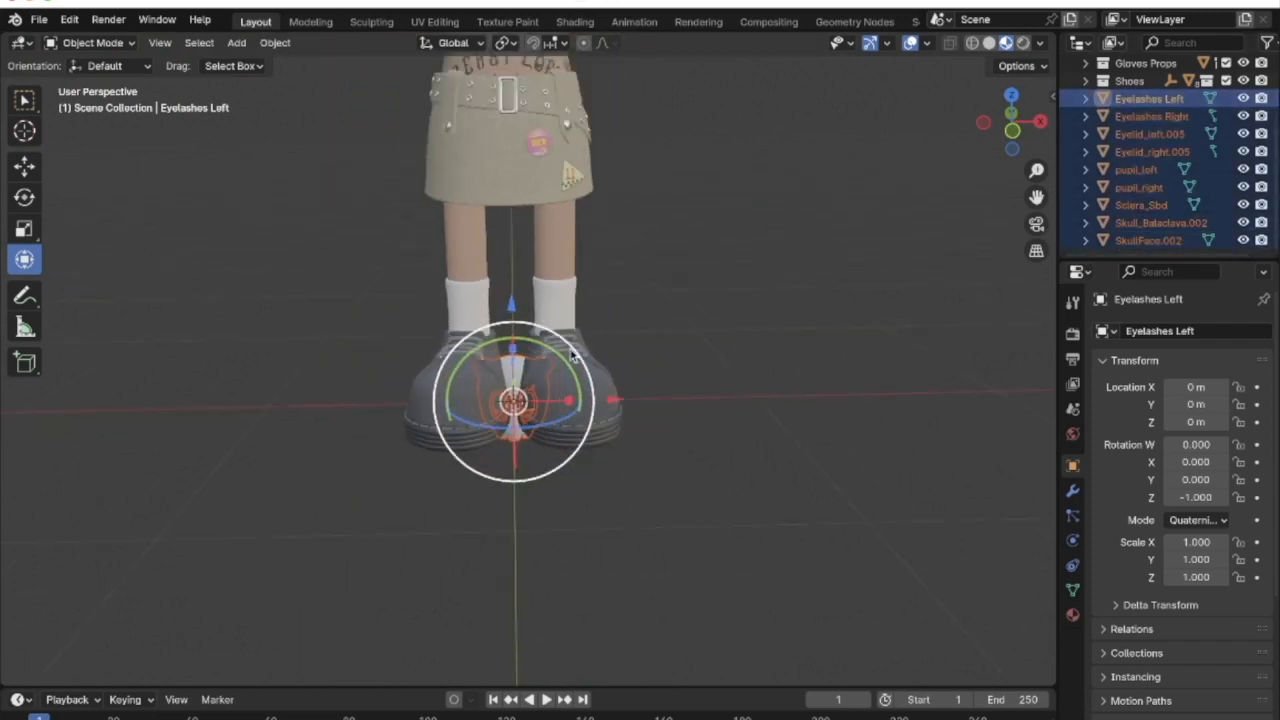
pyautogui.moveTo(510, 310); pyautogui.dragTo(510, 35)
pyautogui.keyDown('shift'); pyautogui.scroll(10, 600, 407); pyautogui.keyUp('shift')
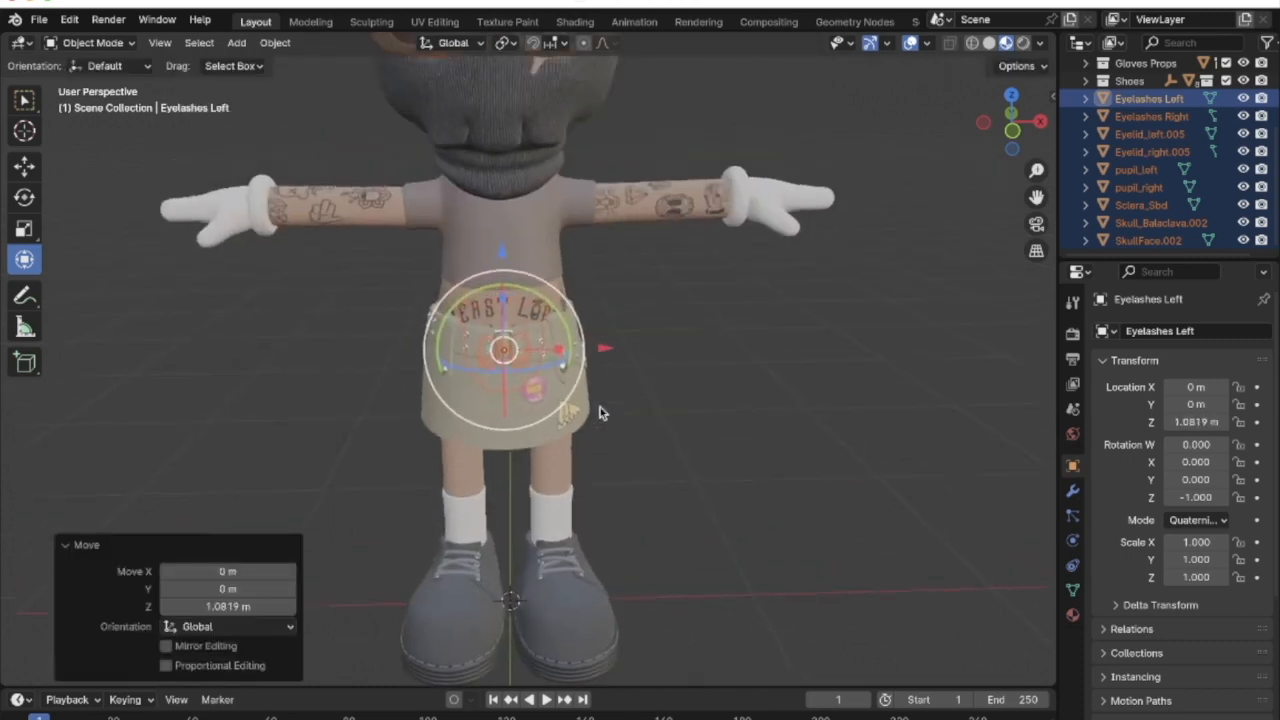
pyautogui.moveTo(505, 395); pyautogui.dragTo(483, 90)
pyautogui.hscroll(-10, 600, 246)
pyautogui.hscroll(10, 605, 252)
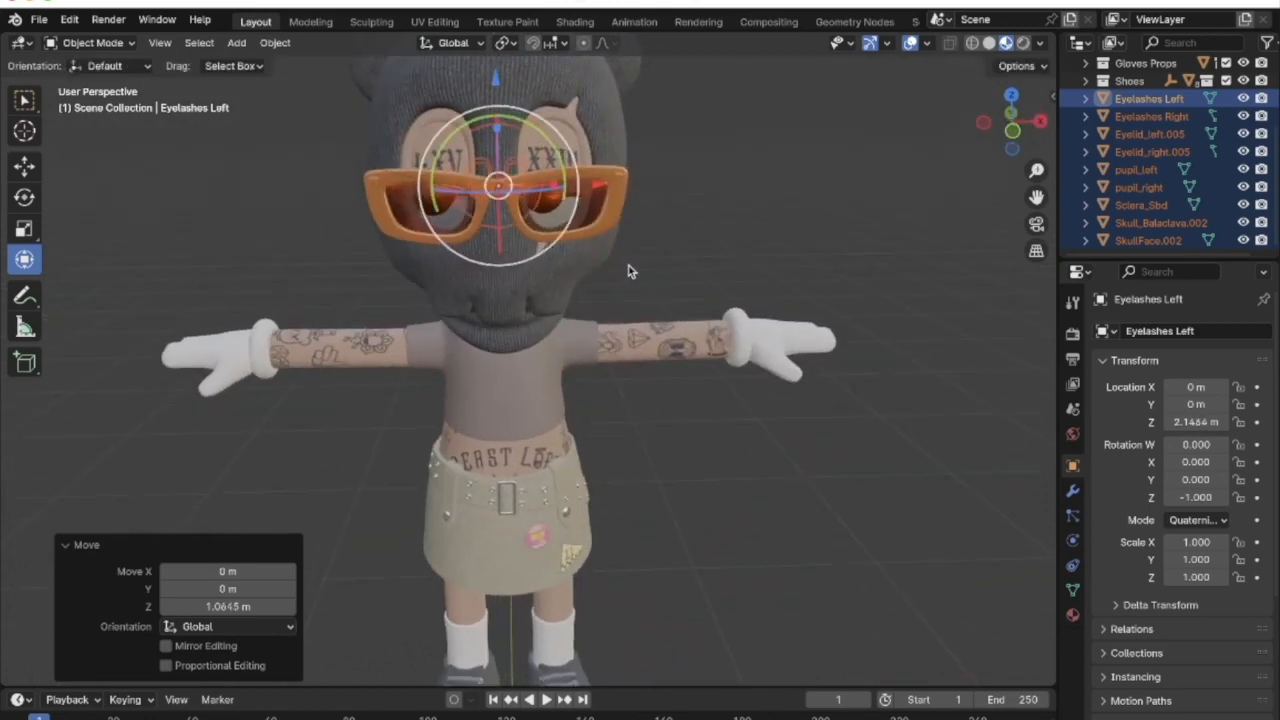
# Scale the imported head parts uniformly by about 2.8 to match the character's head, and lower them about 0.023 m along Z
pyautogui.press('s')
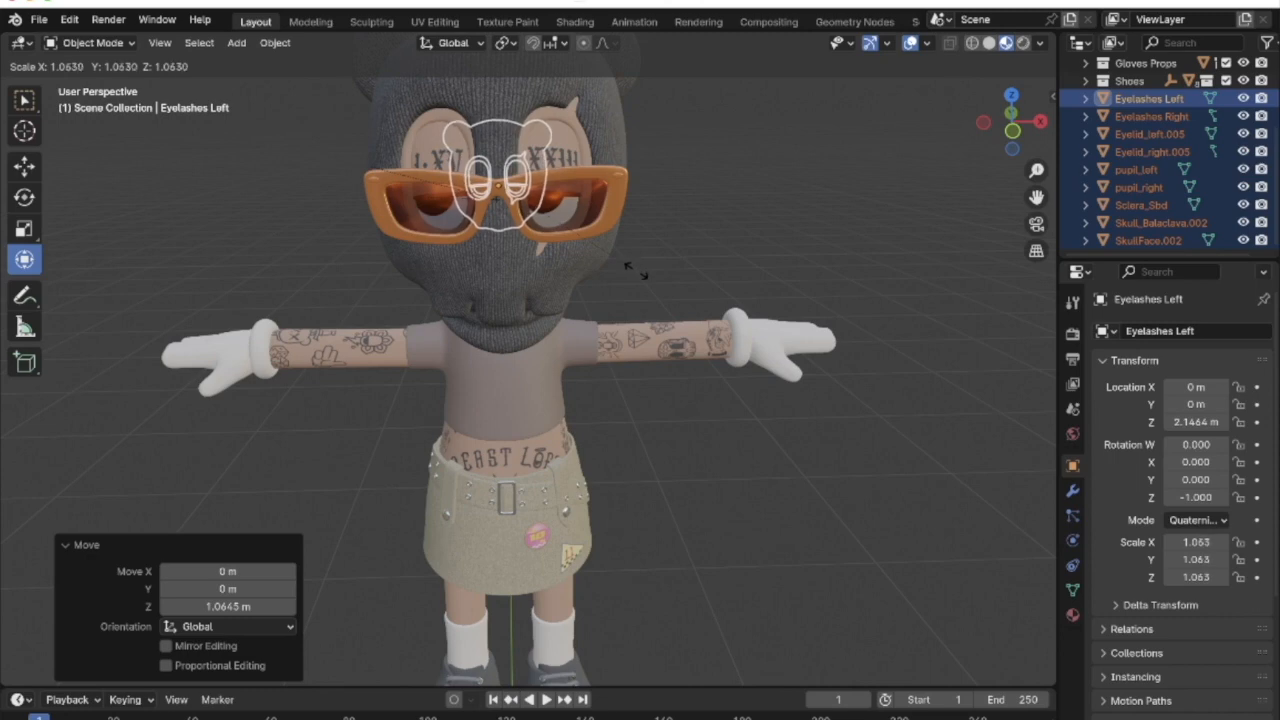
pyautogui.click(872, 394)
pyautogui.moveTo(684, 403); pyautogui.dragTo(575, 83, button='middle')
pyautogui.press('g')
pyautogui.press('z')
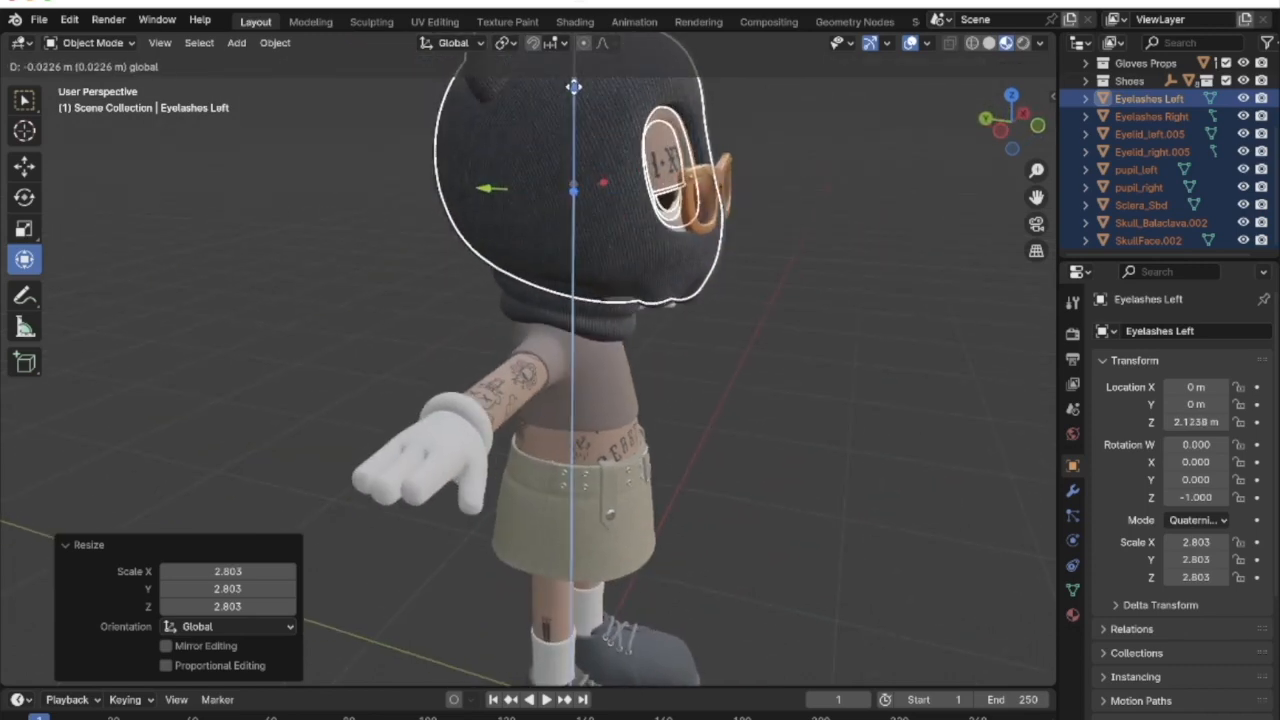
pyautogui.click(573, 87)
# Enlarge the imported head parts slightly, by a factor of about 1.009
pyautogui.moveTo(573, 87); pyautogui.dragTo(648, 264, button='middle')
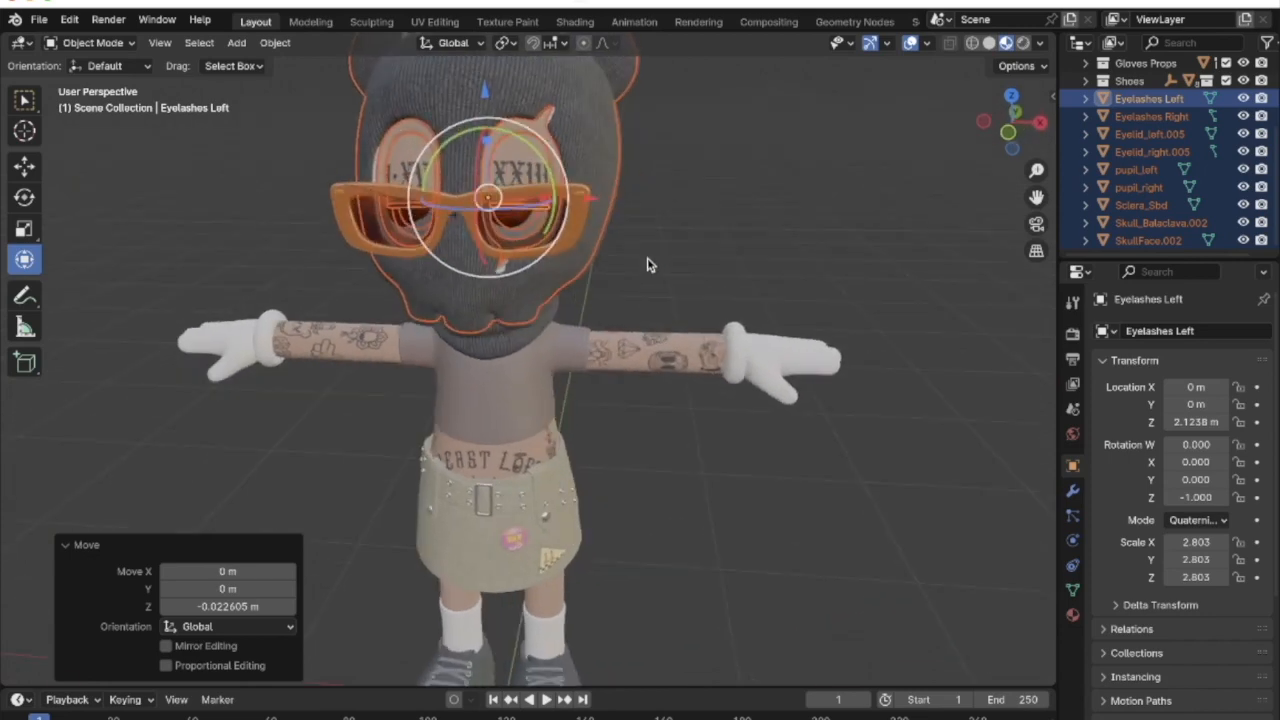
pyautogui.press('s')
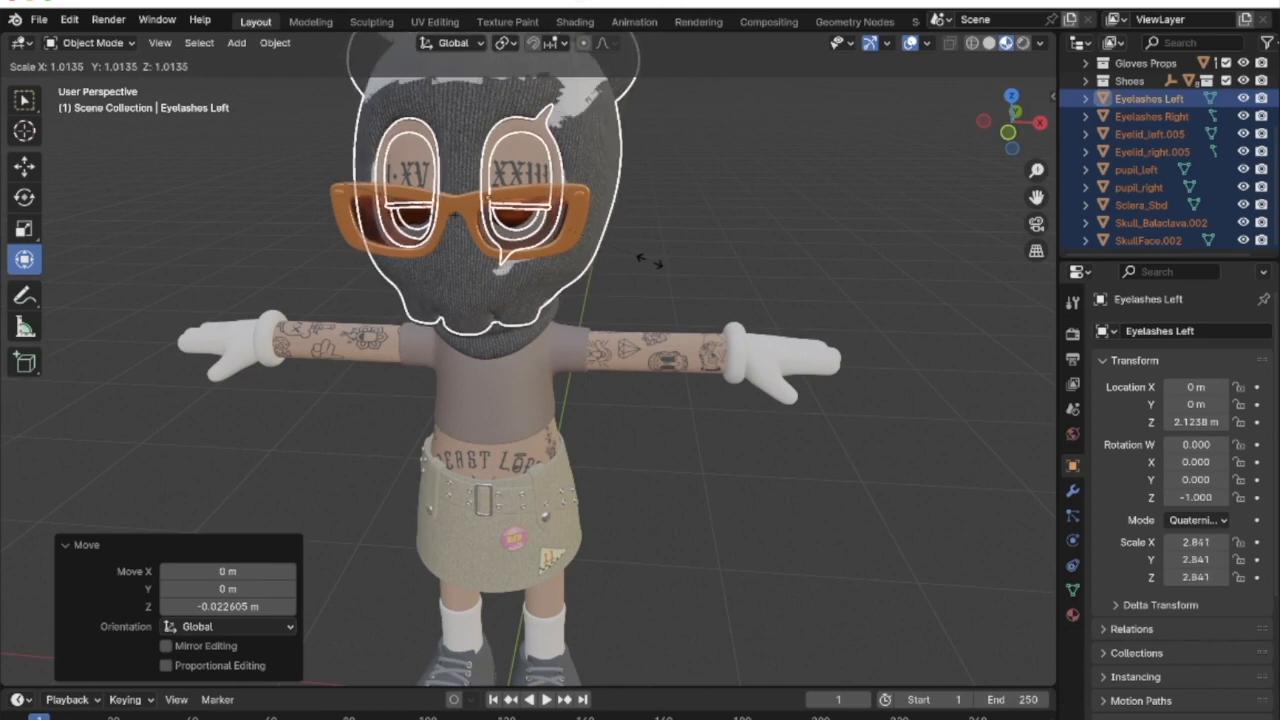
pyautogui.click(648, 265)
pyautogui.moveTo(648, 265); pyautogui.dragTo(522, 88, button='middle')
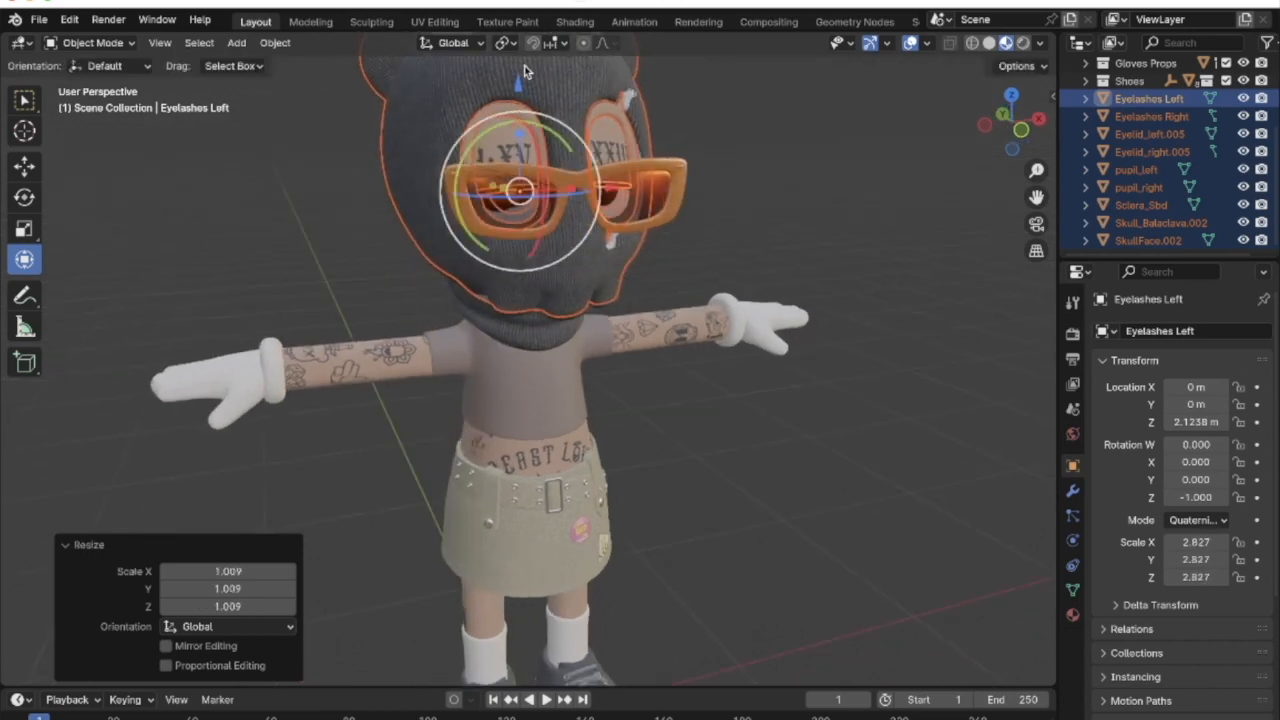
# Fine-tune the fit of the imported head parts to a scale of about 2.81 and a Z location of about 2.121 m
pyautogui.moveTo(519, 82); pyautogui.dragTo(517, 77)
pyautogui.moveTo(517, 77)
pyautogui.mouseDown(button='middle')
pyautogui.moveTo(660, 177)
pyautogui.moveTo(514, 100)
pyautogui.mouseUp(button='middle')
pyautogui.press('s')
pyautogui.click(655, 180)
pyautogui.moveTo(514, 100); pyautogui.dragTo(517, 107)
pyautogui.moveTo(517, 107); pyautogui.dragTo(600, 133, button='middle')
pyautogui.moveTo(506, 160); pyautogui.dragTo(509, 140)
# Hide the imported head parts from Eyelashes Left to SkullFace.002 in the viewport
pyautogui.press('KP_1')
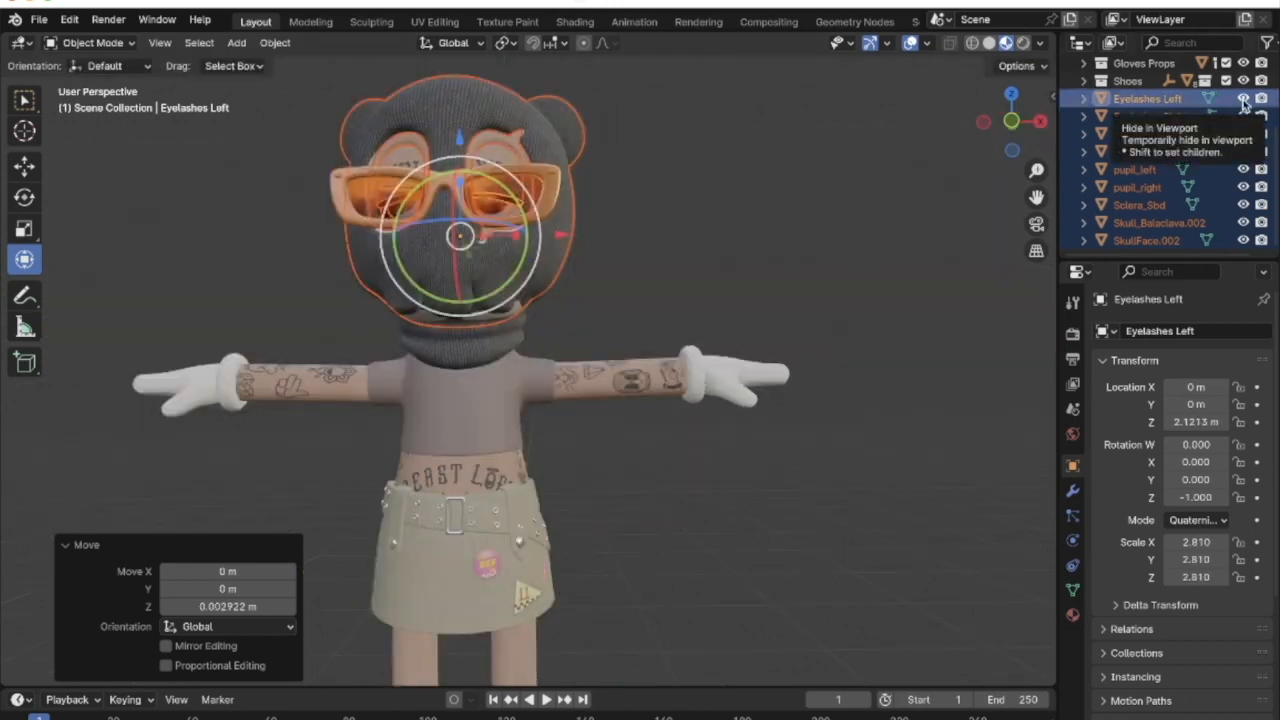
pyautogui.click(1243, 100)
pyautogui.moveTo(1243, 100); pyautogui.dragTo(1243, 240)
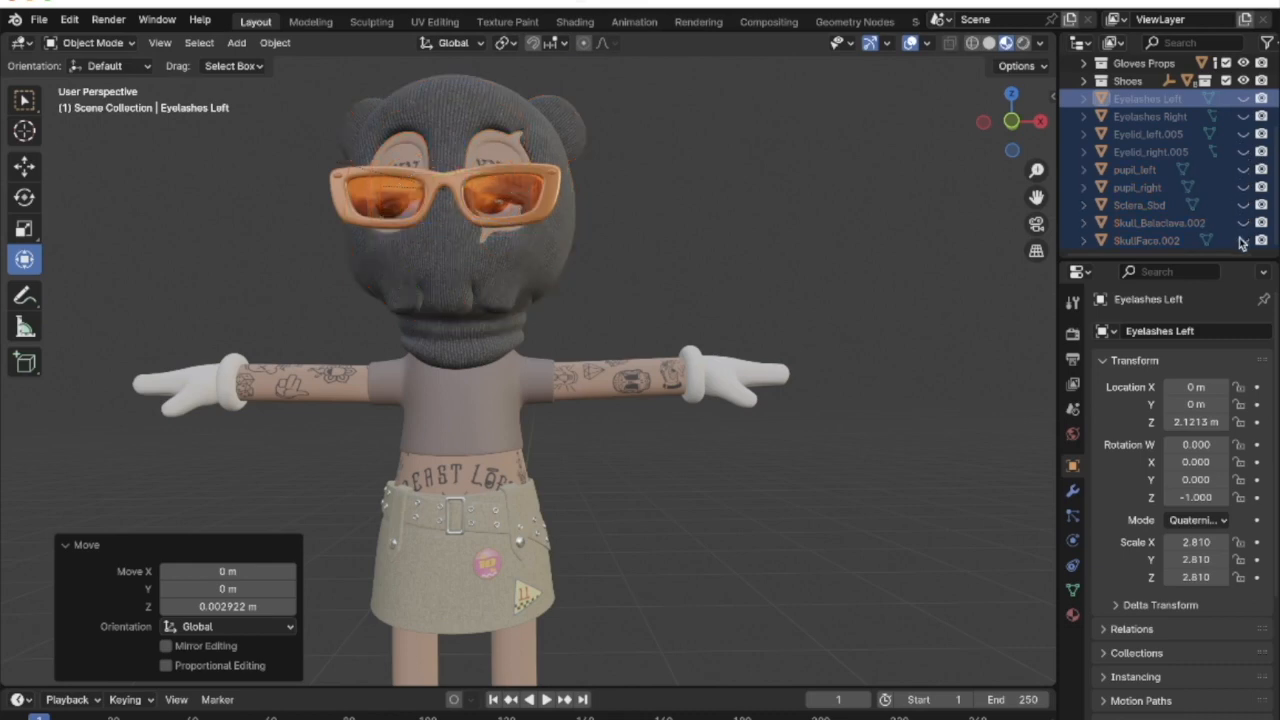
# Delete the orange glasses frame and its lenses from the original character's face
pyautogui.scroll(5, 1143, 154)
pyautogui.moveTo(643, 157); pyautogui.dragTo(615, 221, button='middle')
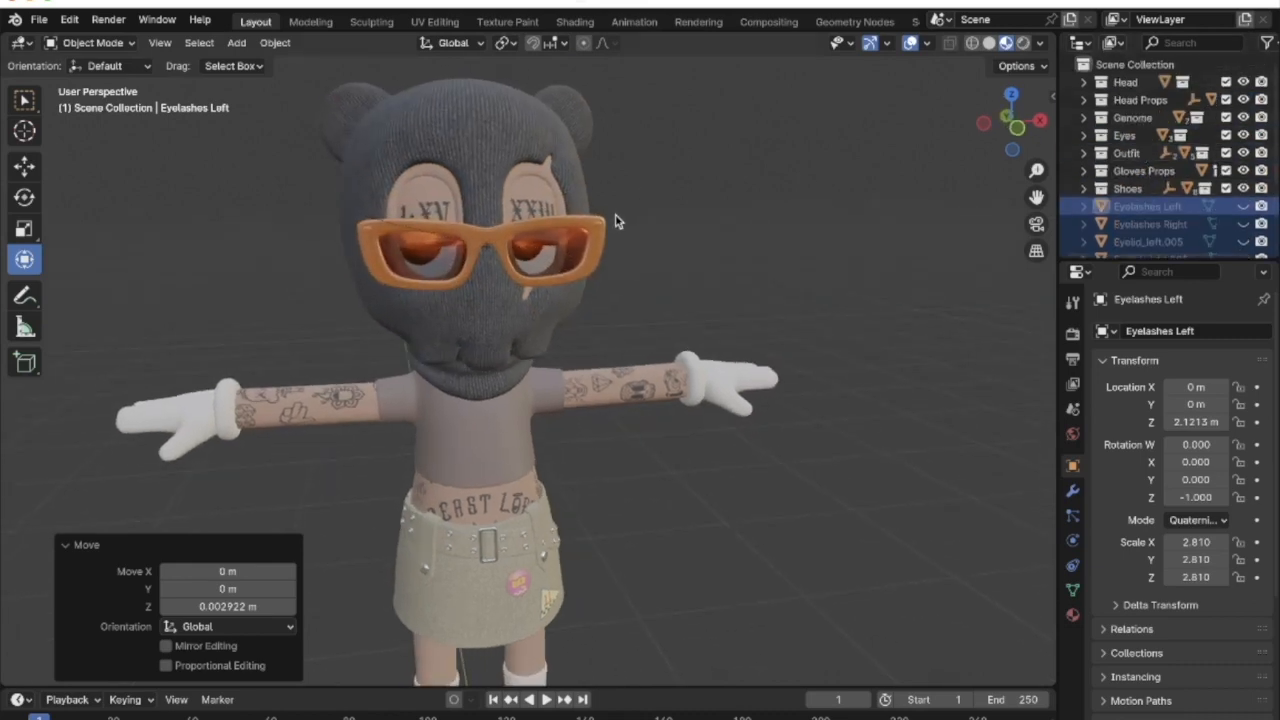
pyautogui.click(489, 255)
pyautogui.moveTo(489, 255); pyautogui.dragTo(492, 252, button='middle')
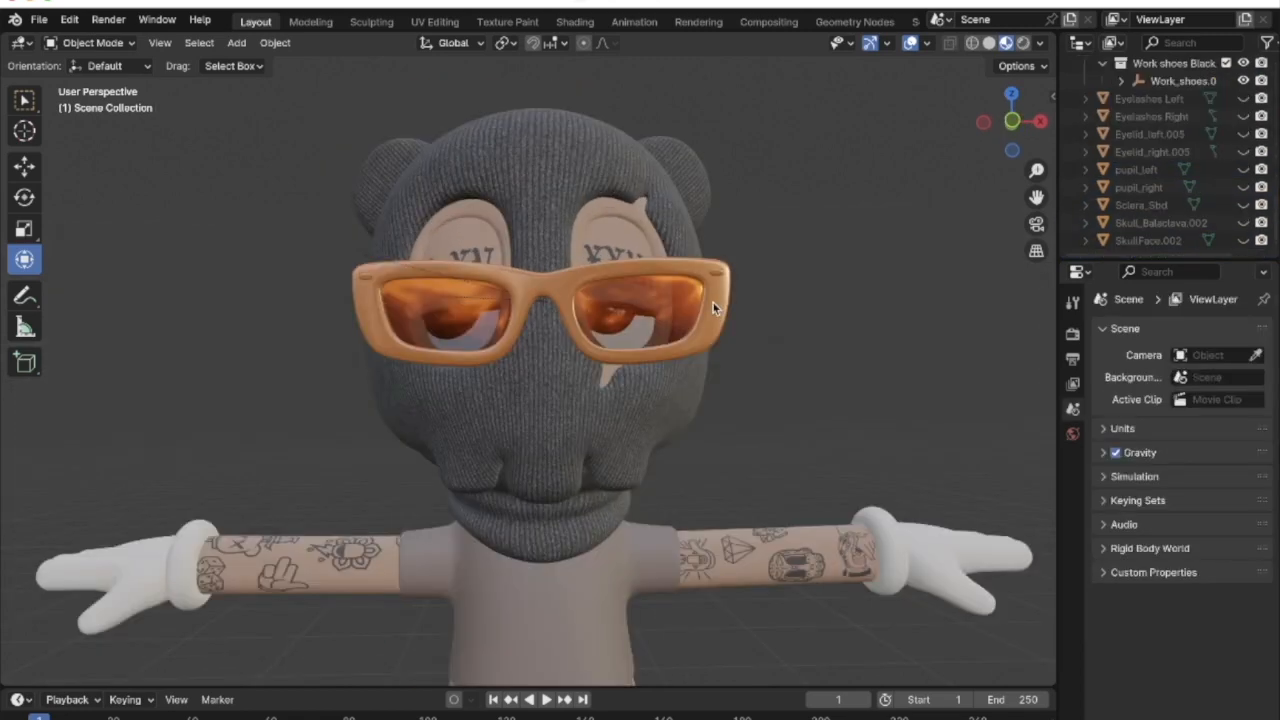
pyautogui.click(713, 307)
pyautogui.press('x')
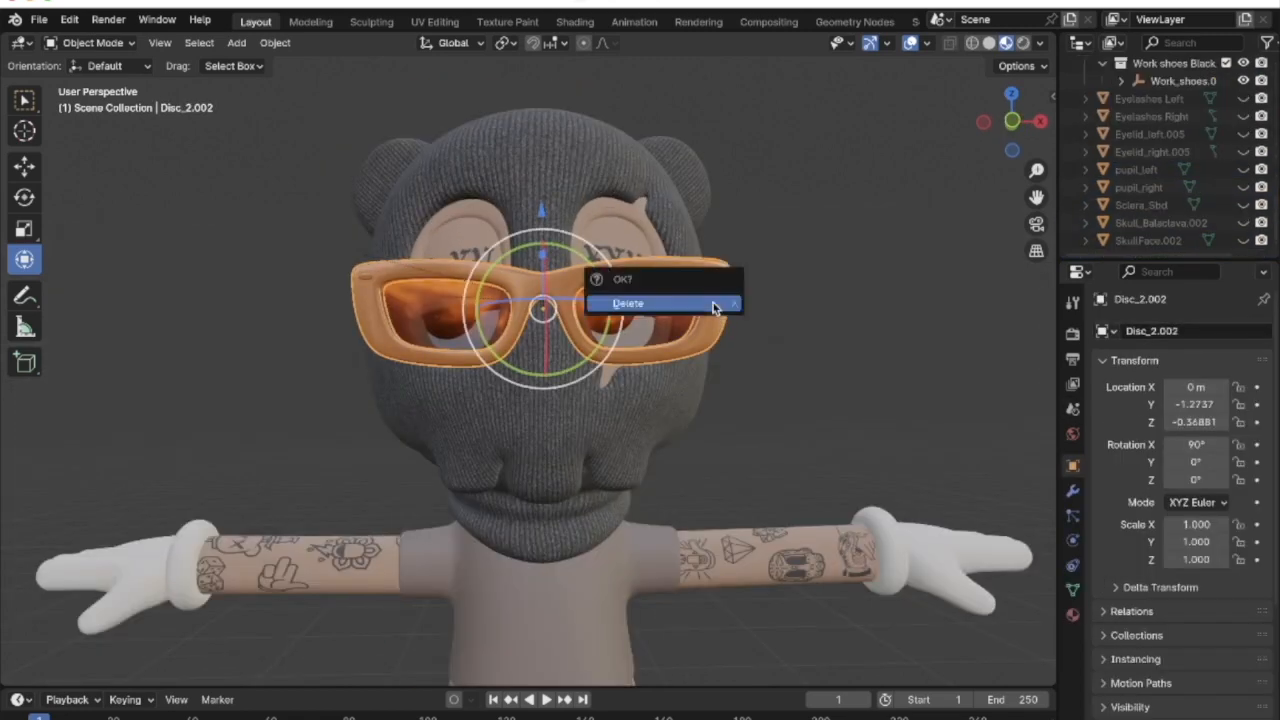
pyautogui.click(700, 303)
pyautogui.click(690, 308)
pyautogui.press('x')
pyautogui.click(678, 315)
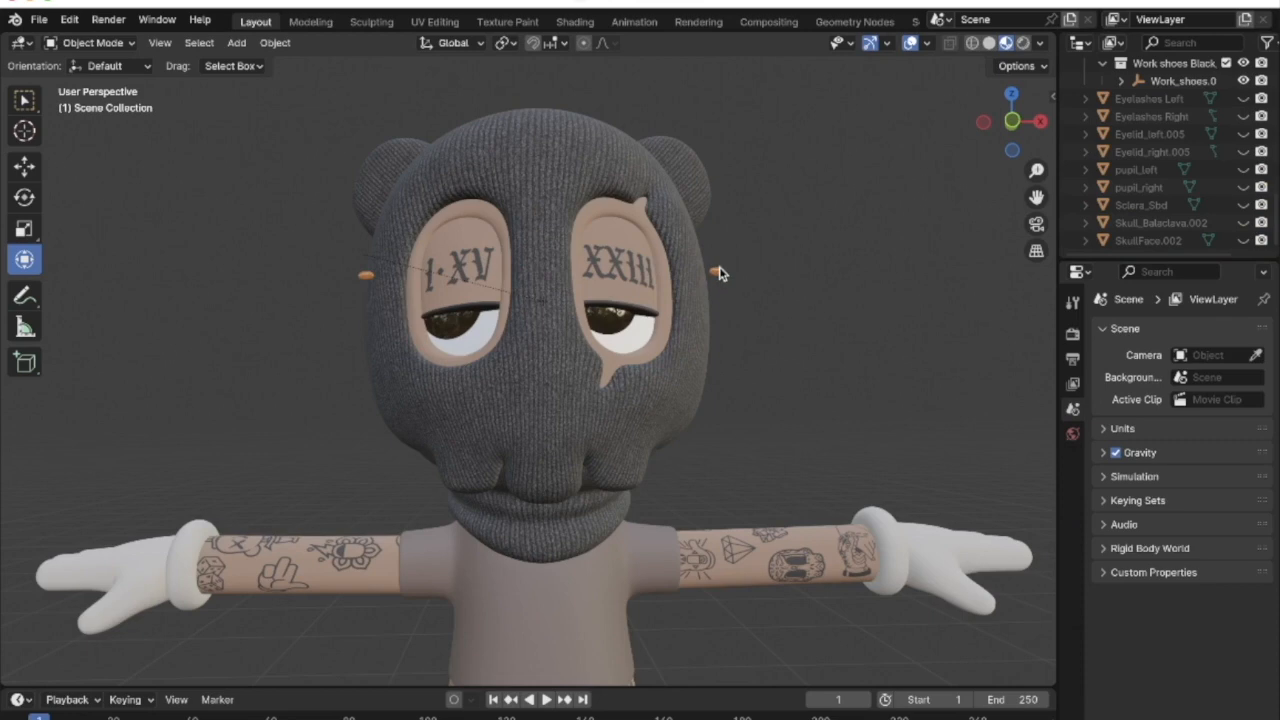
# Delete the leftover glasses pieces at the sides of the head and the Rectangle_Glasses.006 empty
pyautogui.click(718, 272)
pyautogui.press('x')
pyautogui.click(718, 271)
pyautogui.click(541, 306)
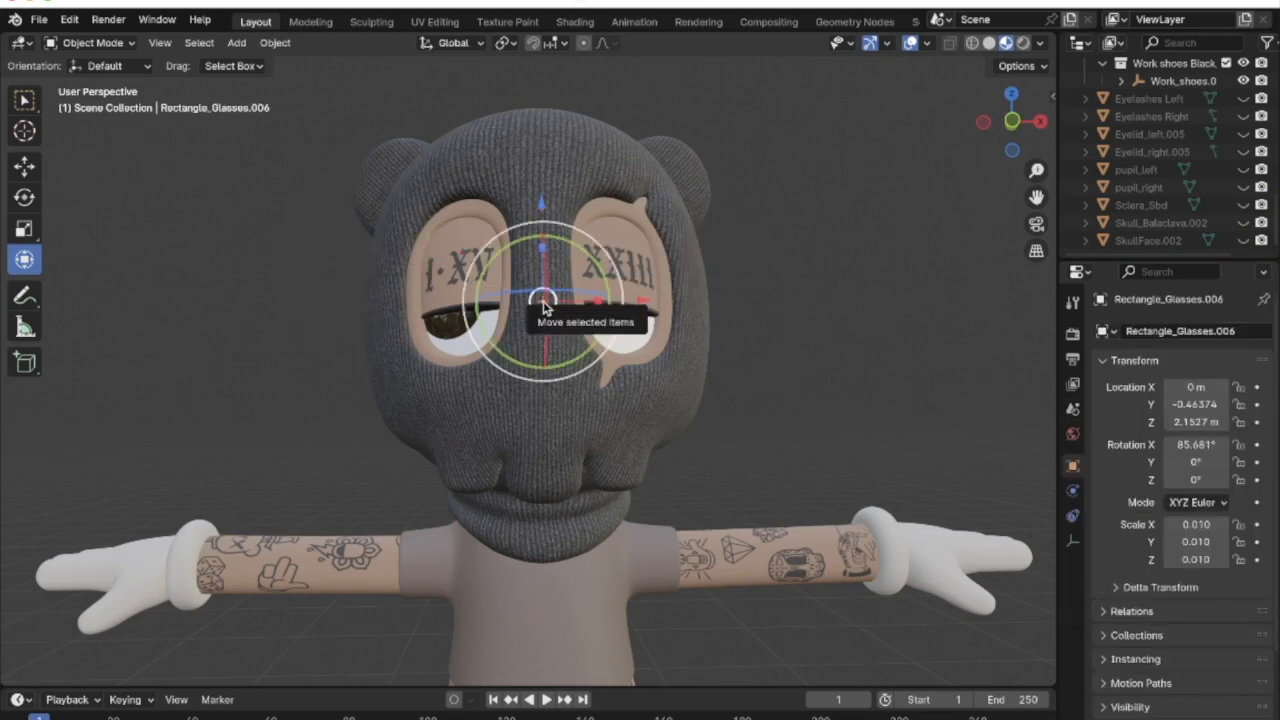
pyautogui.press('x')
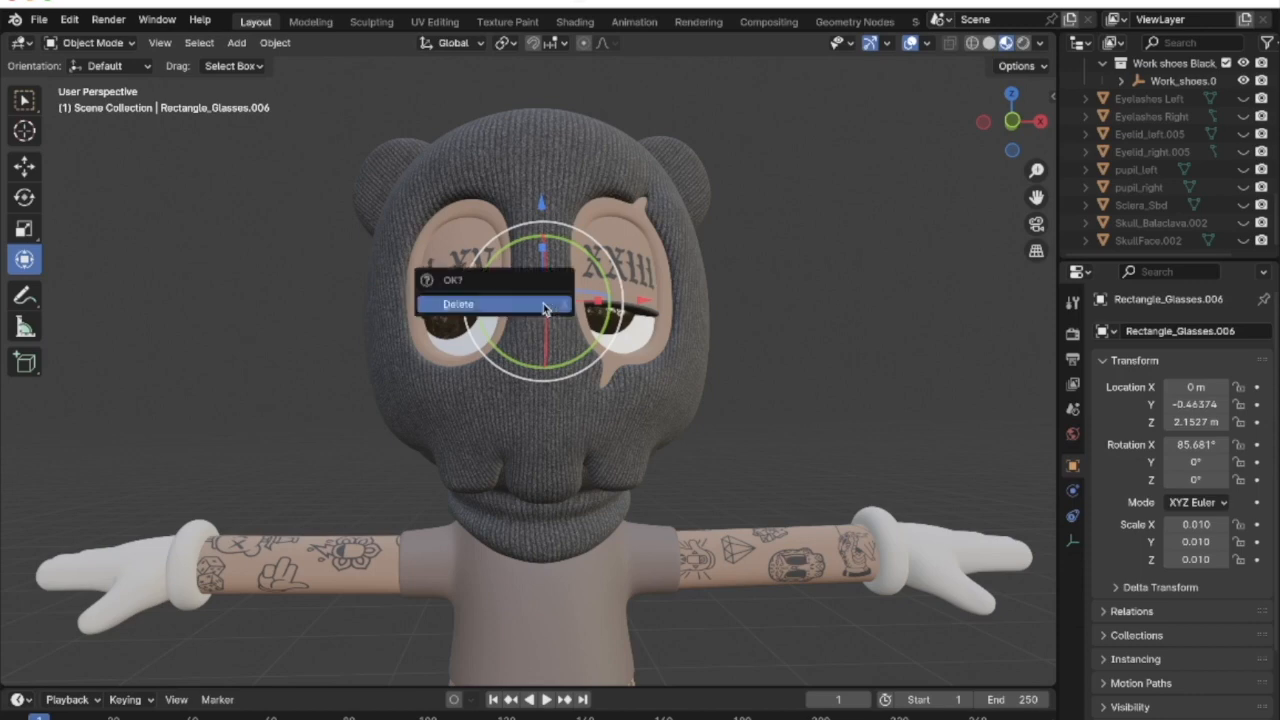
pyautogui.click(543, 306)
# Put the original balaclava mesh, Skull_Balaclava.001, into Edit Mode with face selection and clear the selection
pyautogui.hscroll(-5, 543, 303)
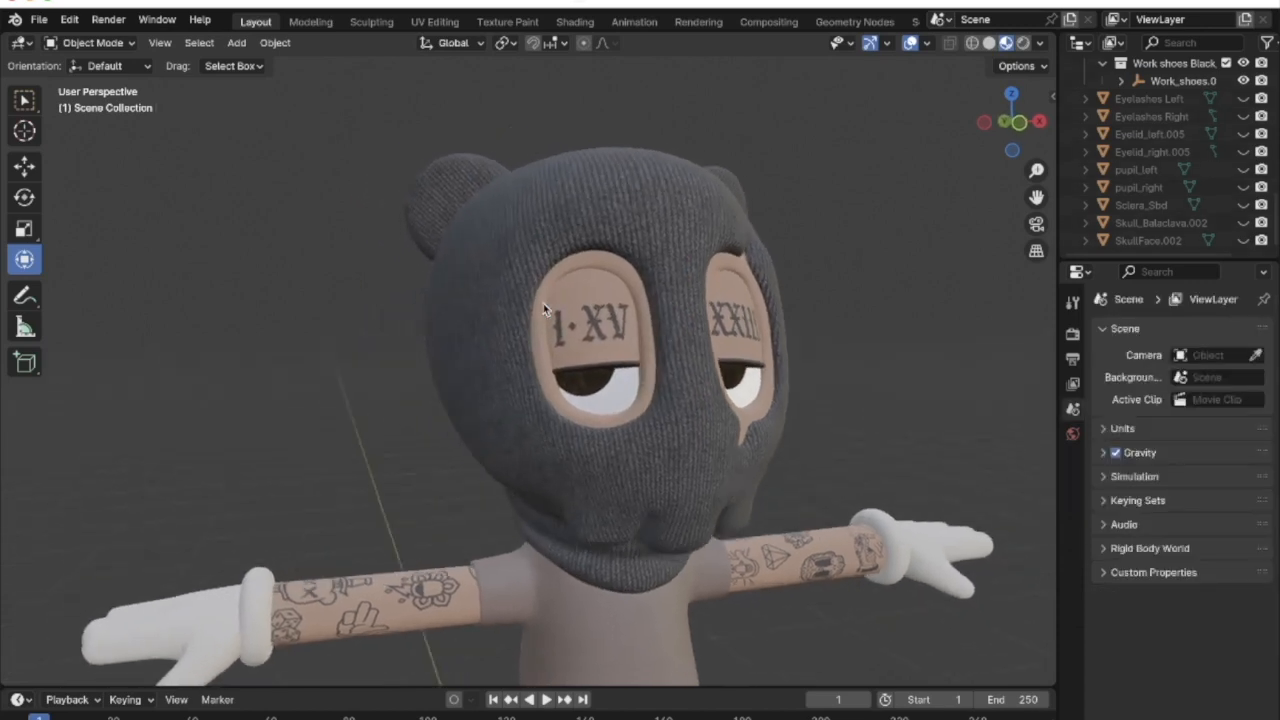
pyautogui.hscroll(10, 543, 303)
pyautogui.scroll(-5, 543, 303)
pyautogui.scroll(6, 543, 303)
pyautogui.hscroll(-5, 543, 303)
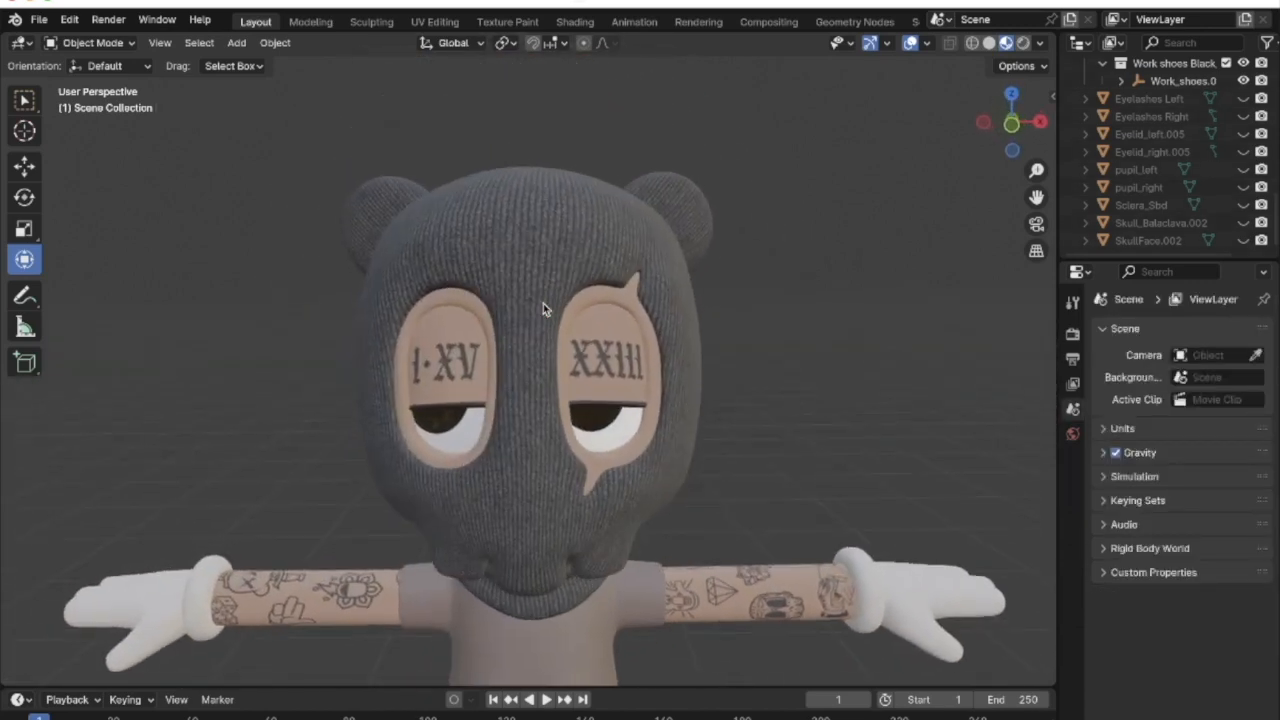
pyautogui.click(541, 308)
pyautogui.scroll(5, 541, 308)
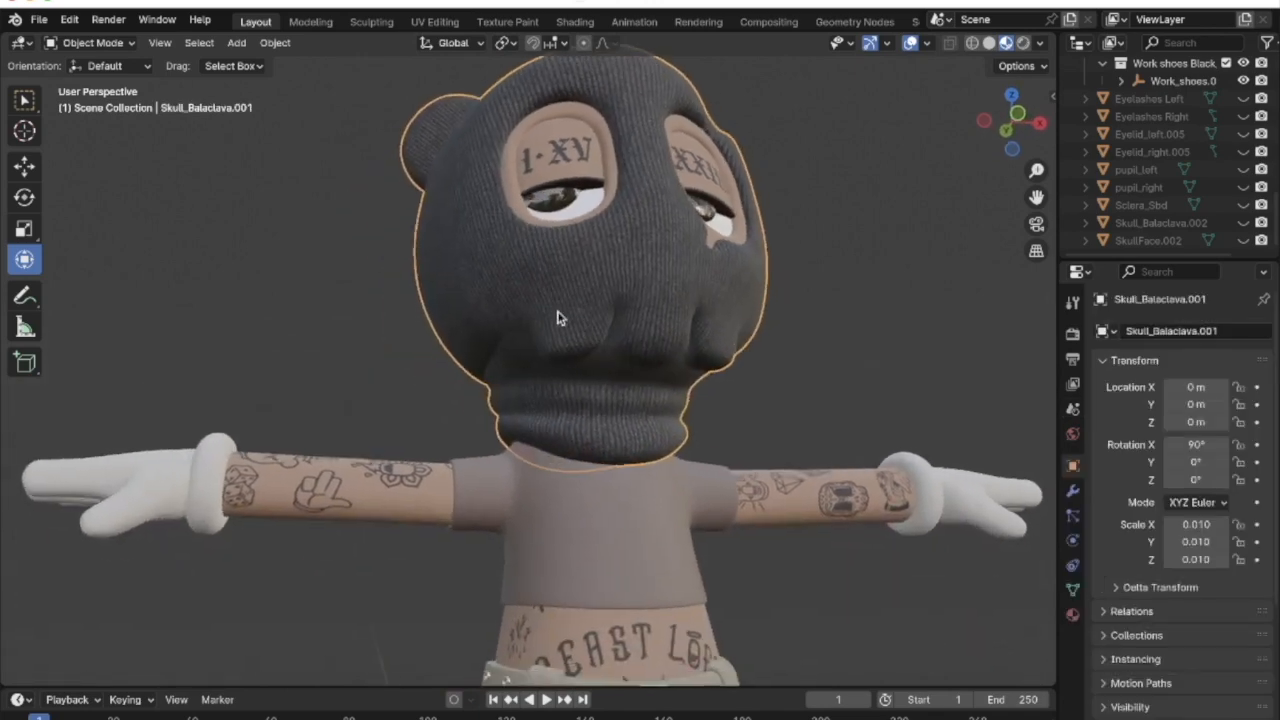
pyautogui.scroll(5, 600, 312)
pyautogui.hscroll(-5, 631, 425)
pyautogui.hscroll(3, 557, 447)
pyautogui.hscroll(5, 557, 447)
pyautogui.press('Tab')
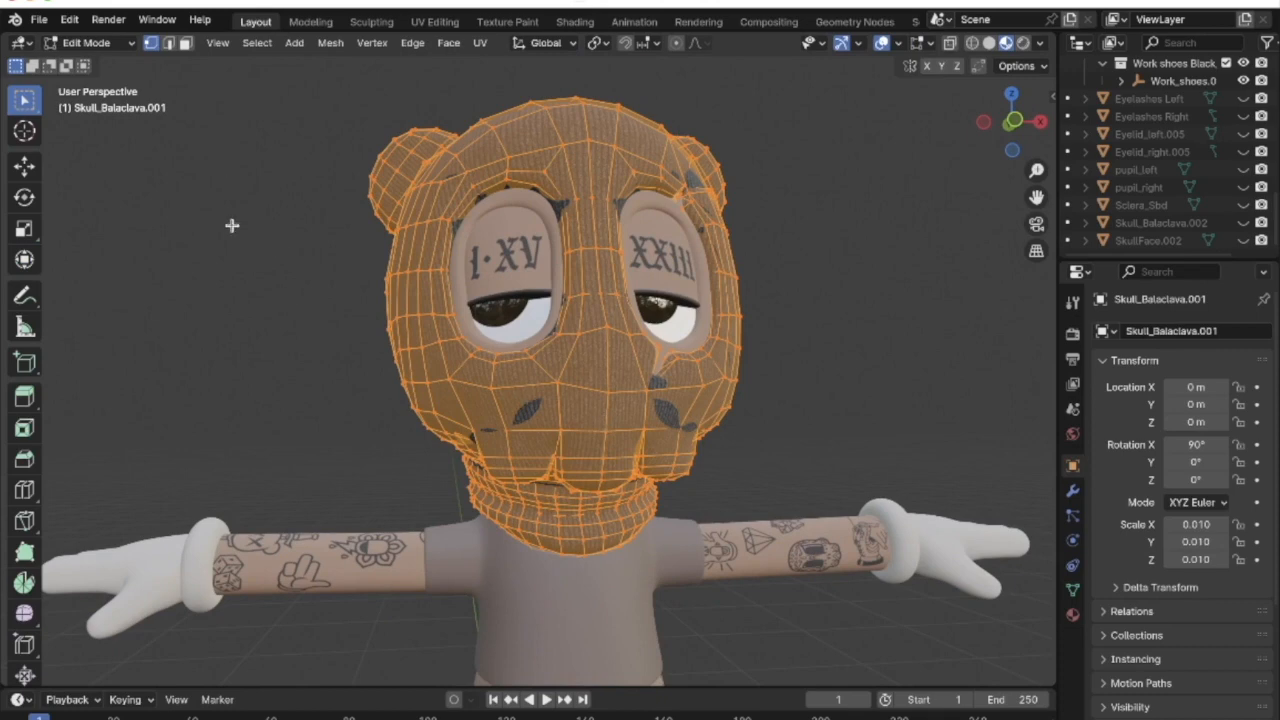
pyautogui.click(185, 43)
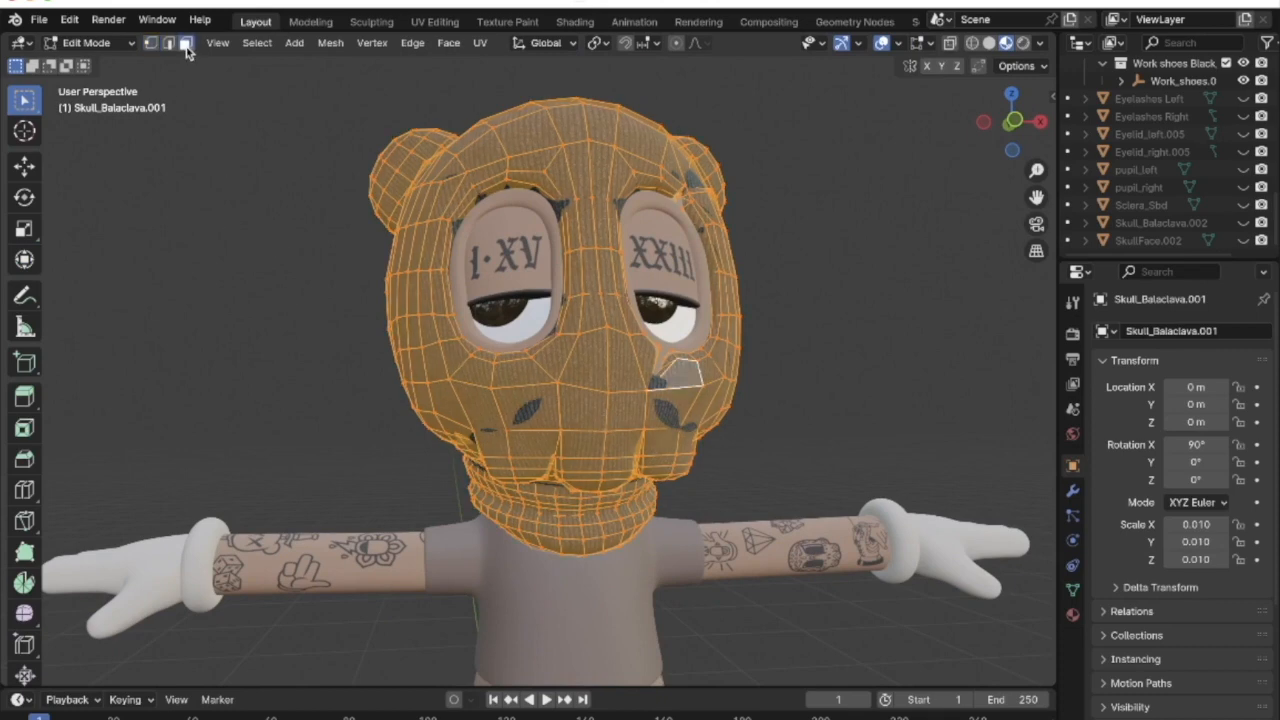
pyautogui.click(226, 266)
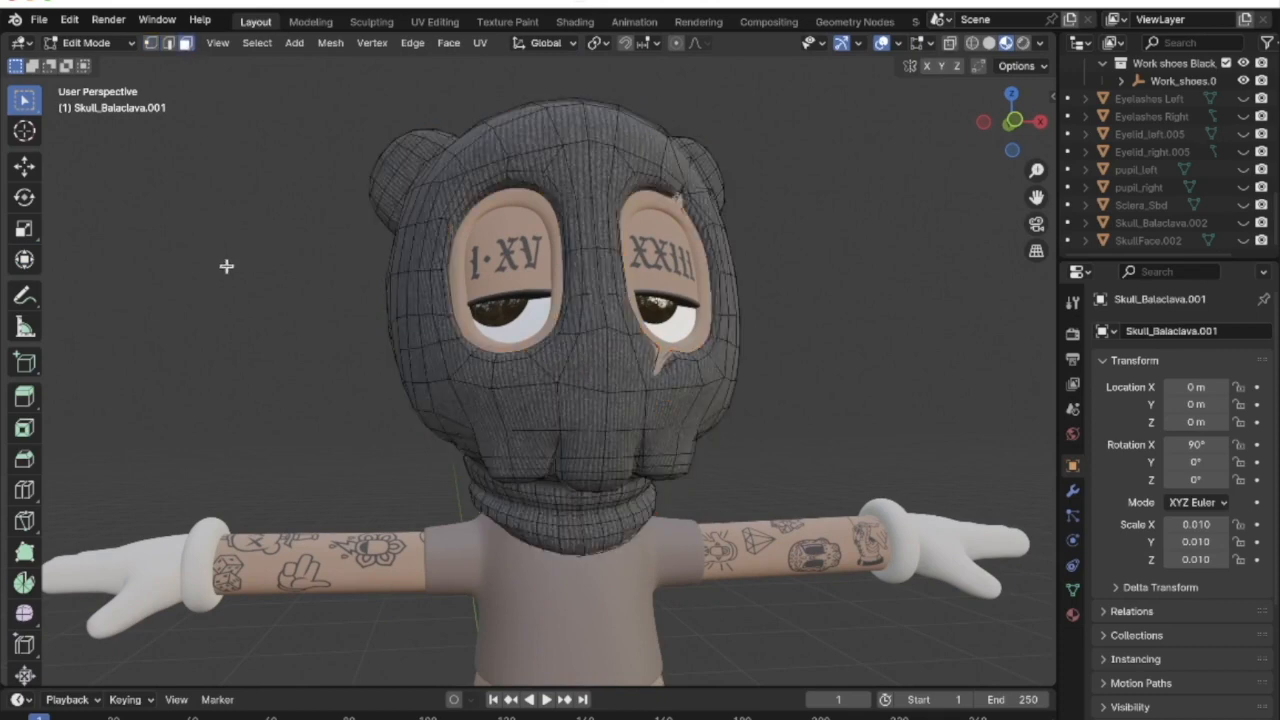
# Select the balaclava's main head section as linked geometry delimited by seams, and delete its faces
pyautogui.click(592, 375)
pyautogui.hotkey('ctrl', 'l')
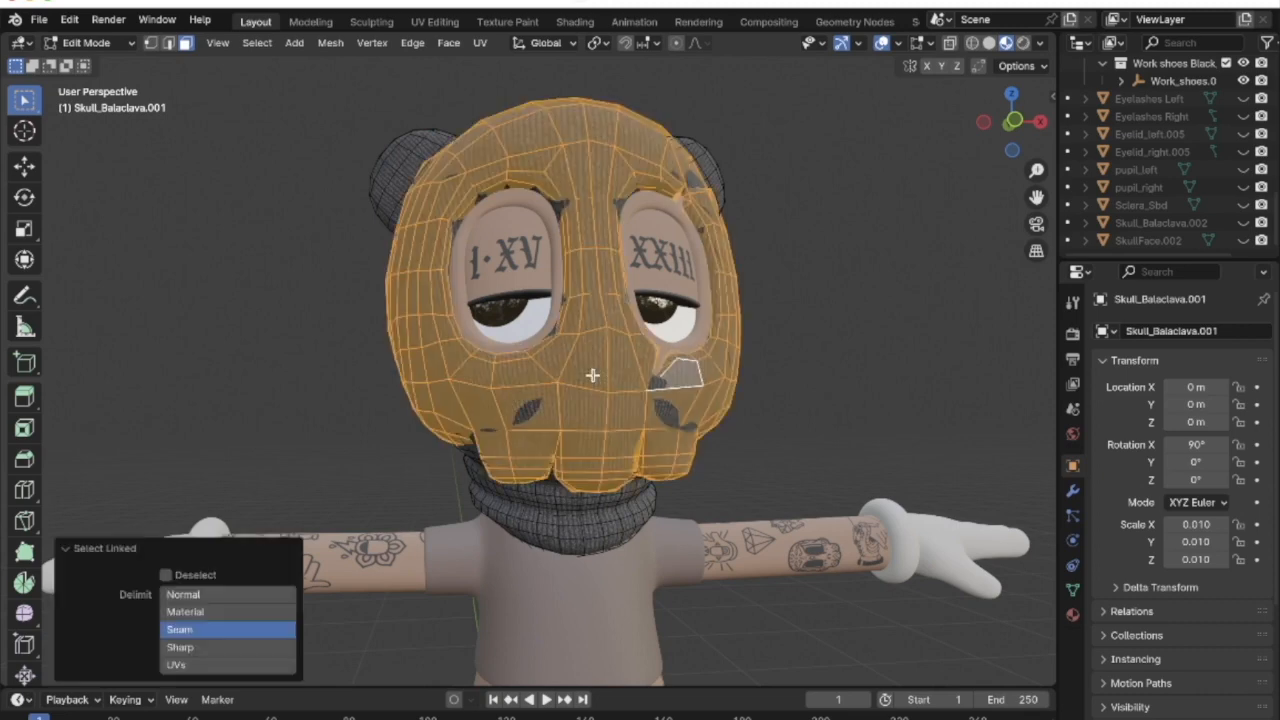
pyautogui.moveTo(592, 375); pyautogui.dragTo(660, 370, button='middle')
pyautogui.moveTo(591, 317); pyautogui.dragTo(706, 366, button='middle')
pyautogui.press('x')
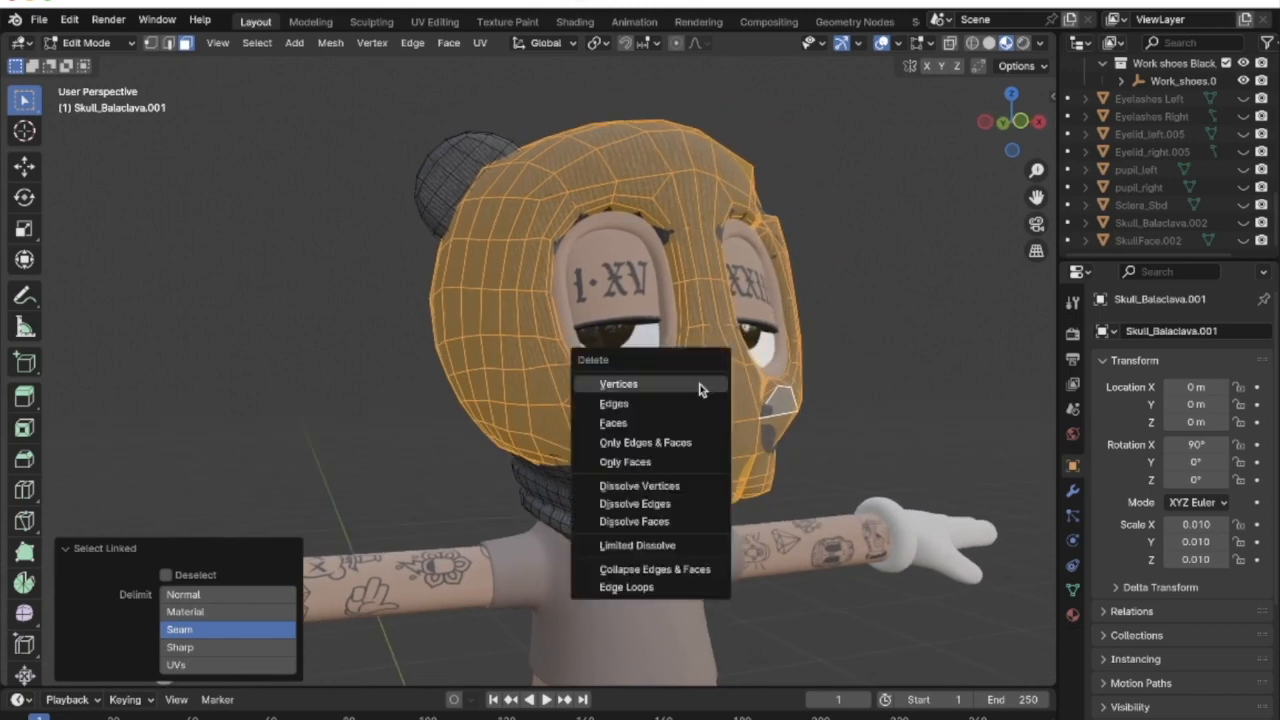
pyautogui.click(681, 425)
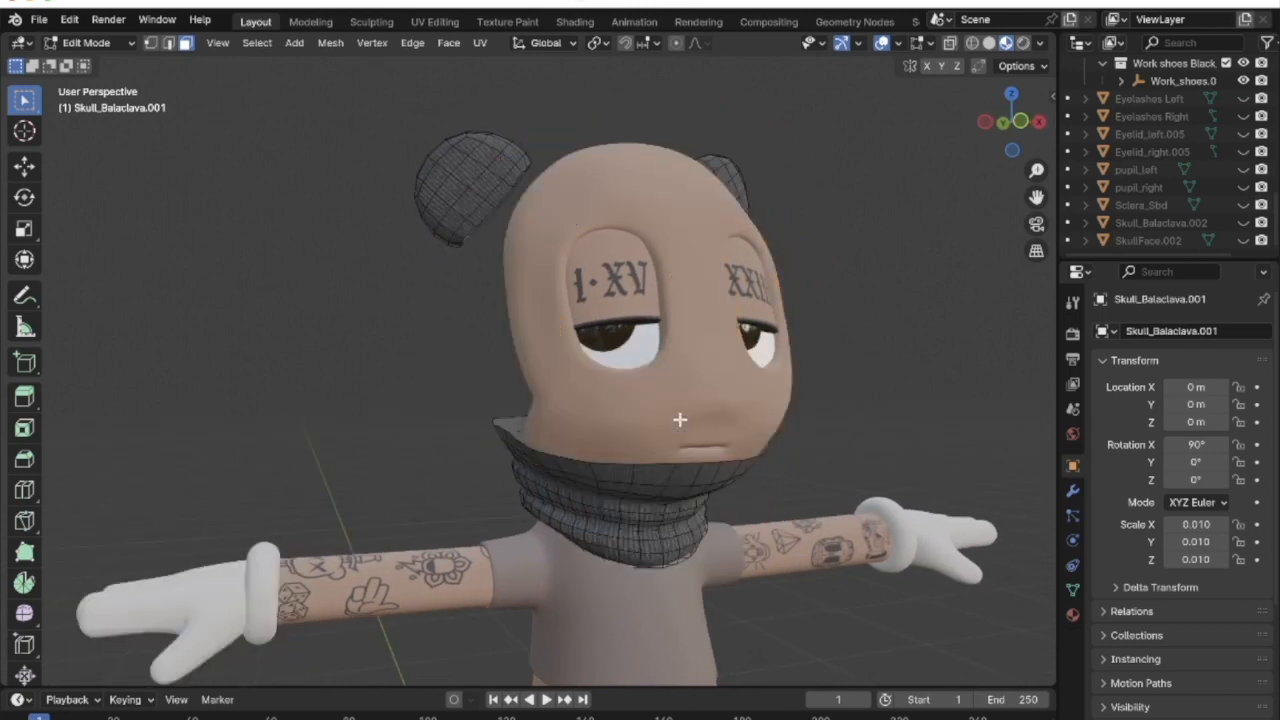
# Delete the faces of both round ears from Skull_Balaclava.001 and return to Object Mode
pyautogui.press('l')
pyautogui.press('l')
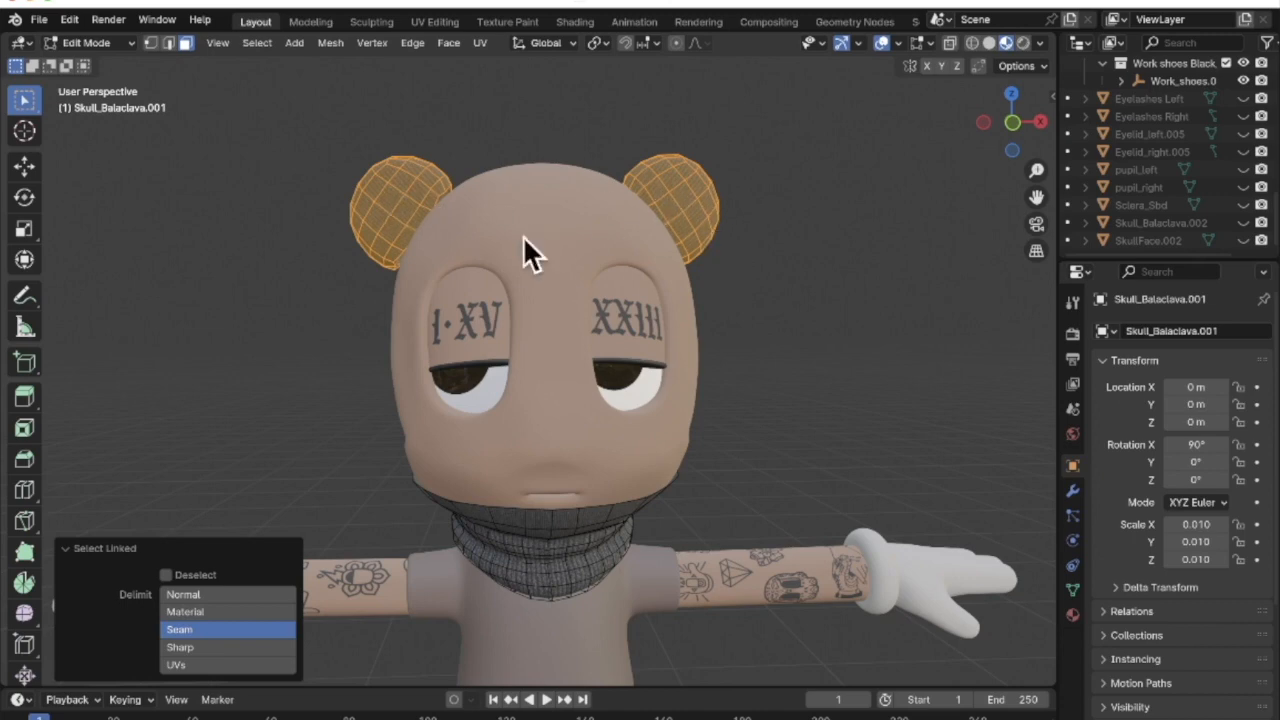
pyautogui.press('x')
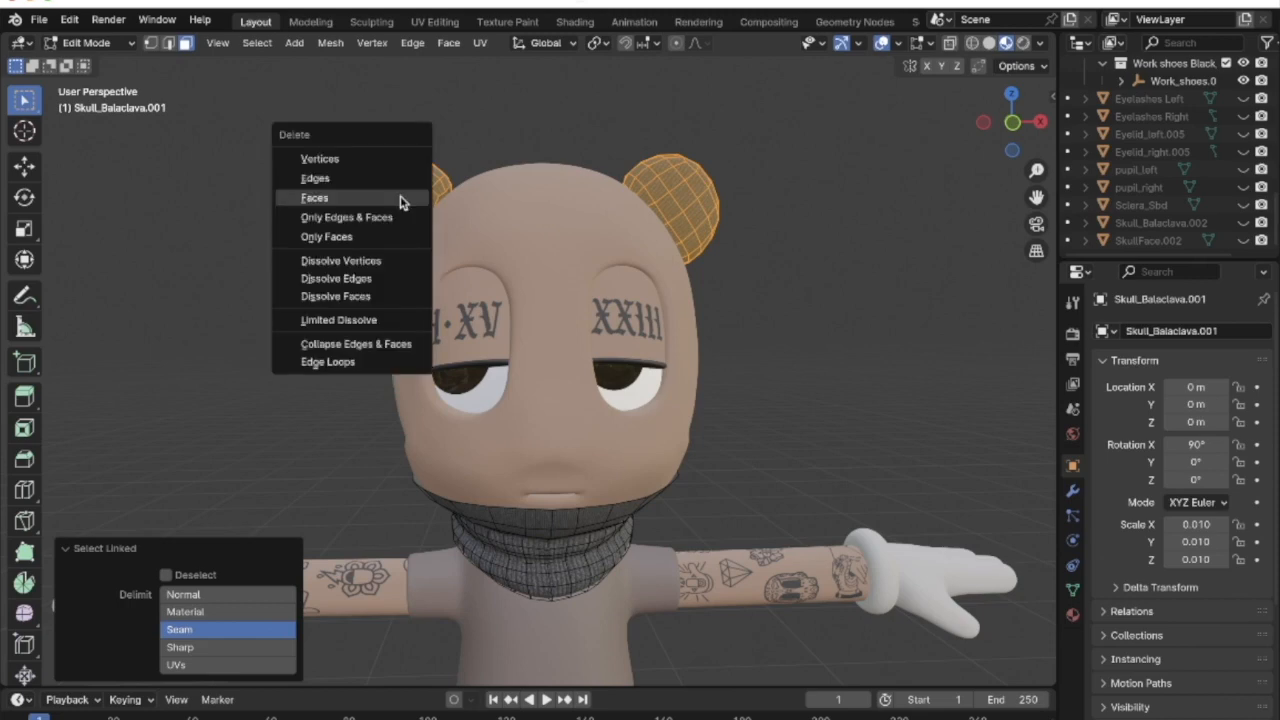
pyautogui.click(399, 197)
pyautogui.moveTo(399, 197); pyautogui.dragTo(266, 217, button='middle')
pyautogui.click(118, 43)
pyautogui.click(105, 58)
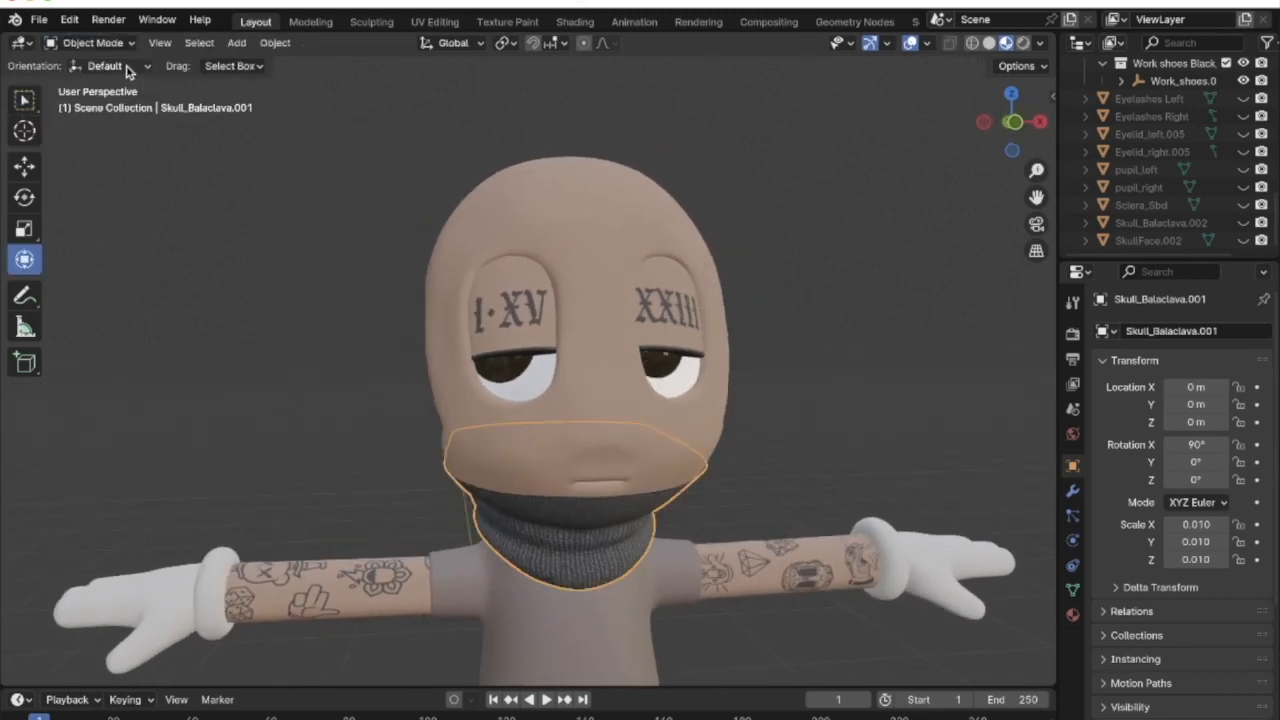
# Delete the original face mesh, Face.026, and both of its tattooed eyelids
pyautogui.moveTo(768, 289); pyautogui.dragTo(664, 331, button='middle')
pyautogui.click(664, 331)
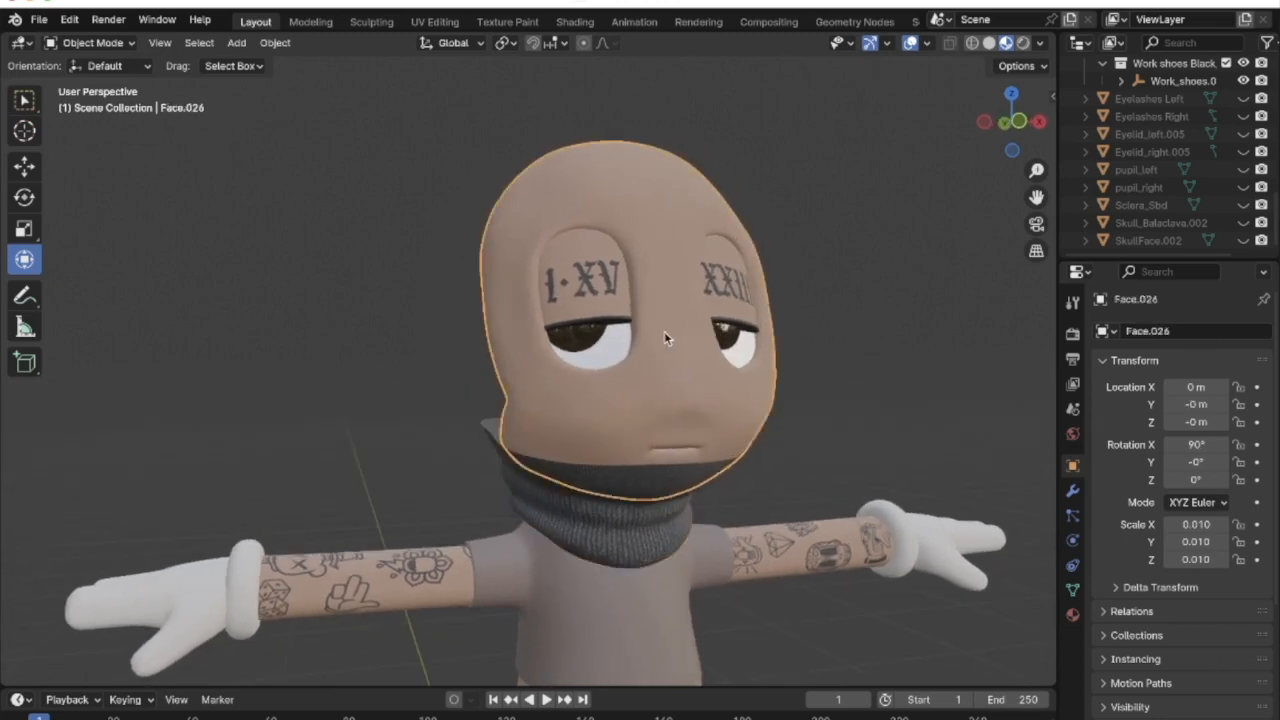
pyautogui.press('x')
pyautogui.click(664, 334)
pyautogui.click(590, 291)
pyautogui.press('x')
pyautogui.click(591, 289)
pyautogui.click(718, 290)
pyautogui.press('x')
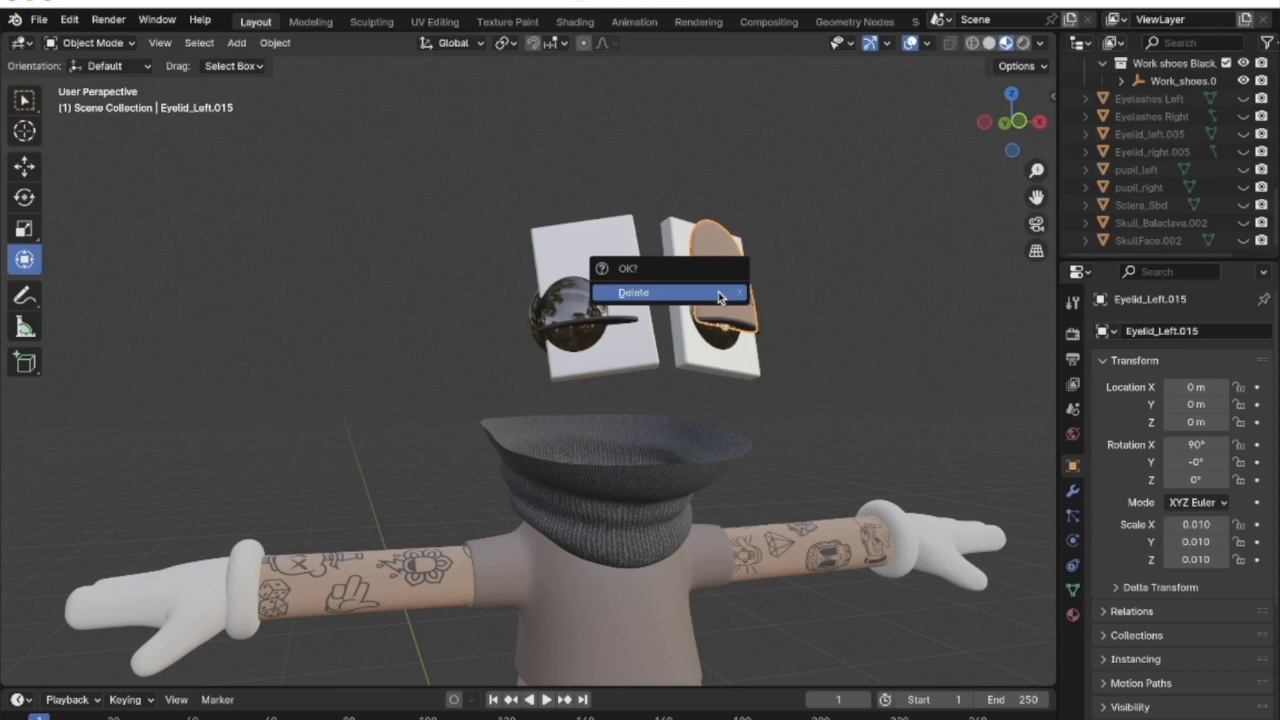
pyautogui.click(718, 290)
# Delete the original character's remaining eye parts: both dark pupils, the Eyelashes object and the white eye plates
pyautogui.click(690, 300)
pyautogui.press('x')
pyautogui.click(676, 295)
pyautogui.click(590, 305)
pyautogui.press('x')
pyautogui.click(590, 295)
pyautogui.click(594, 322)
pyautogui.press('x')
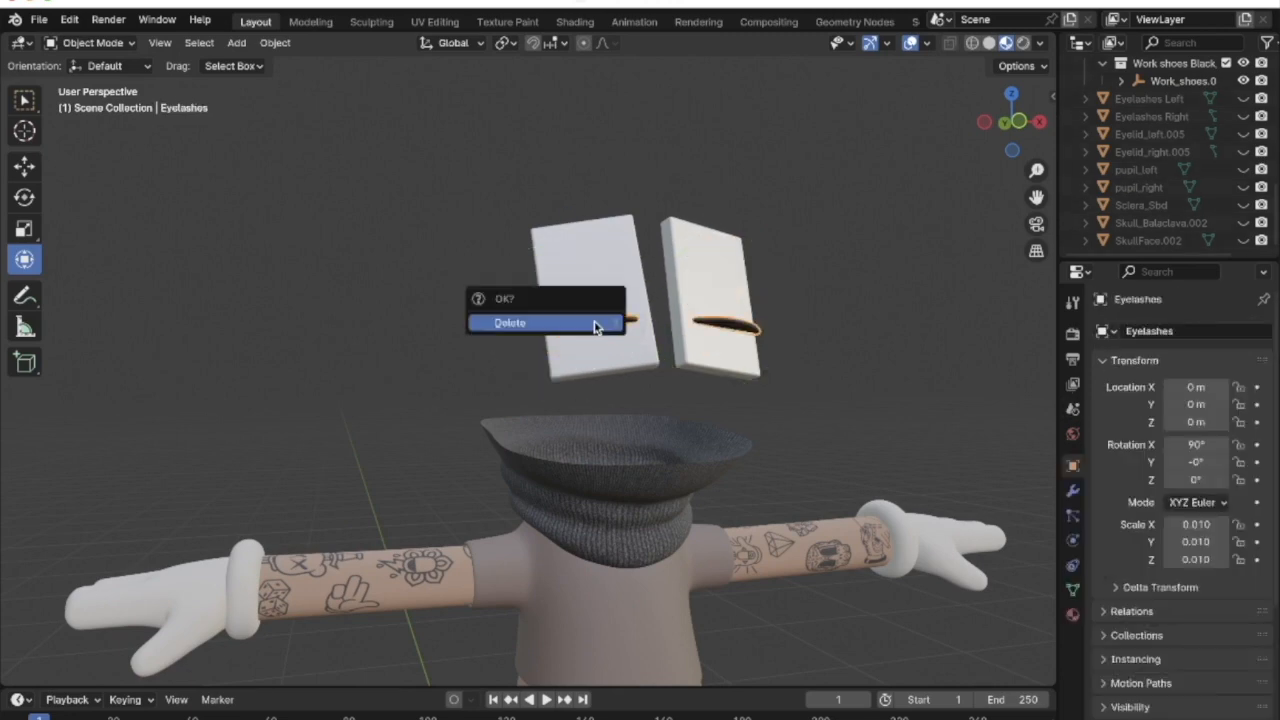
pyautogui.click(594, 322)
pyautogui.click(594, 314)
pyautogui.press('x')
pyautogui.click(604, 311)
# Unhide the imported head parts from Eyelashes Left through SkullFace.002 in the viewport
pyautogui.moveTo(600, 314); pyautogui.dragTo(642, 460, button='middle')
pyautogui.click(637, 491)
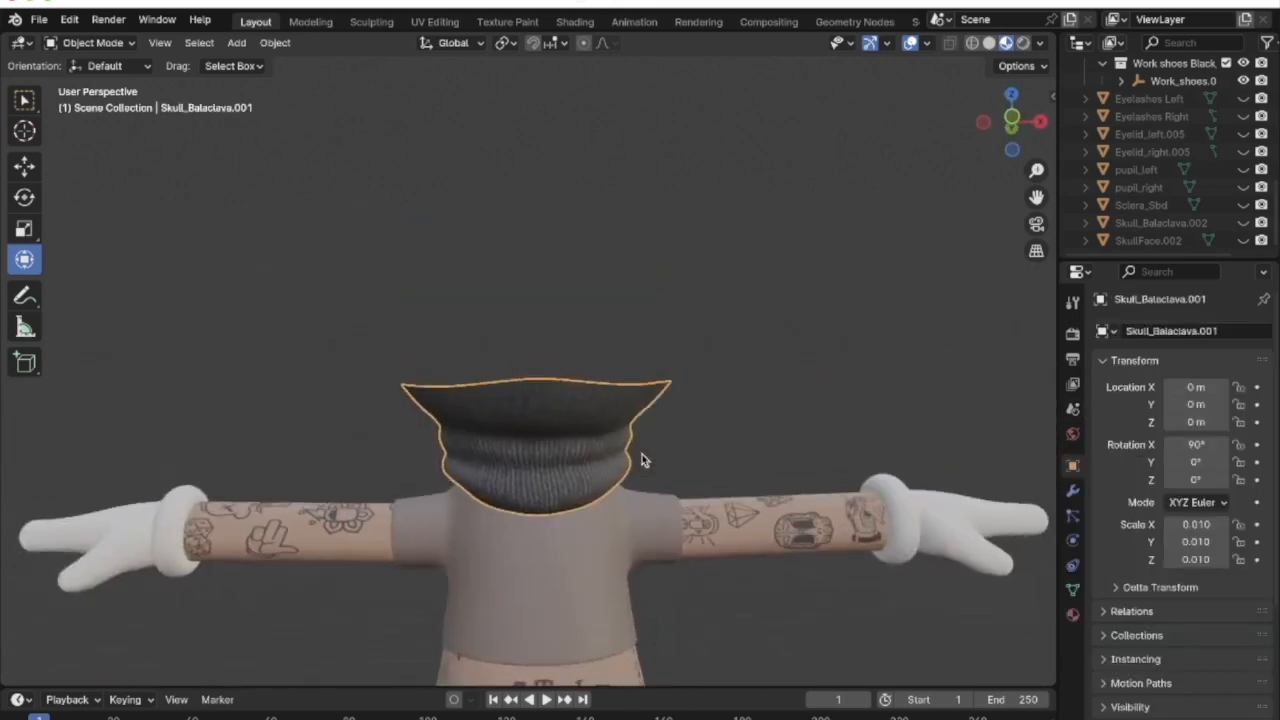
pyautogui.scroll(-6, 642, 460)
pyautogui.moveTo(642, 460); pyautogui.dragTo(660, 445, button='middle')
pyautogui.moveTo(1243, 98); pyautogui.dragTo(1243, 247)
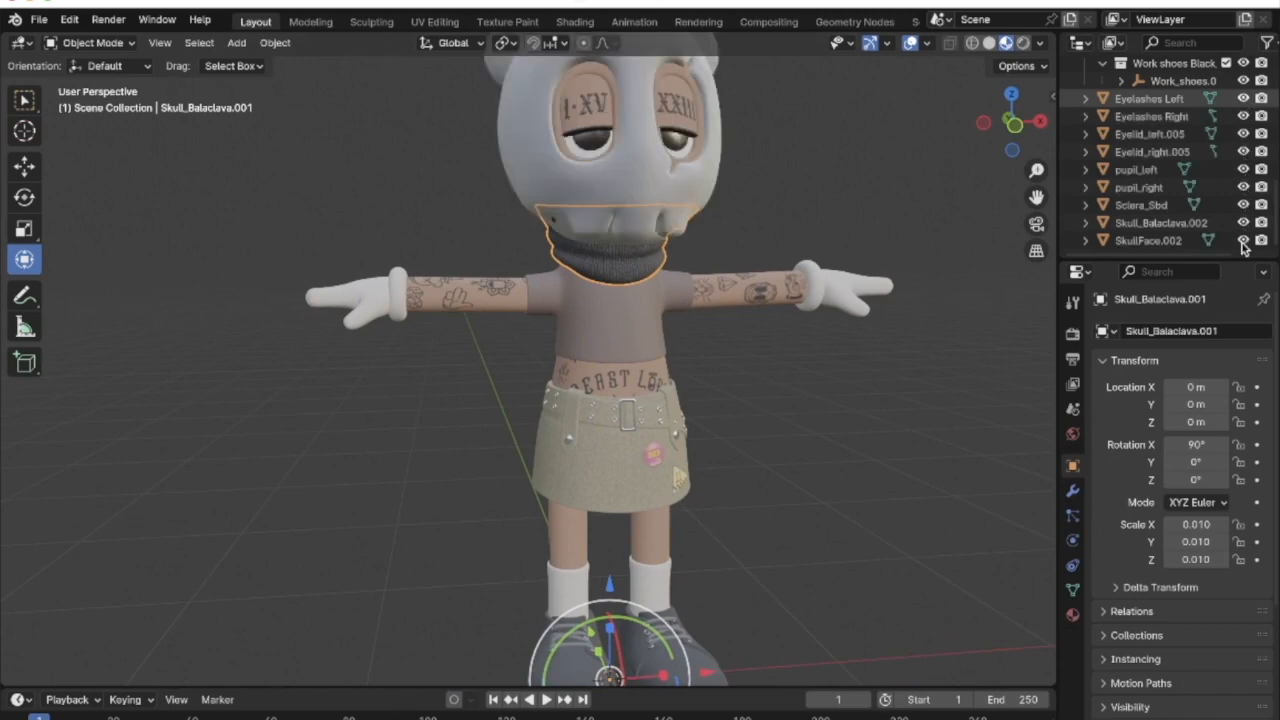
pyautogui.moveTo(826, 217); pyautogui.dragTo(833, 197, button='middle')
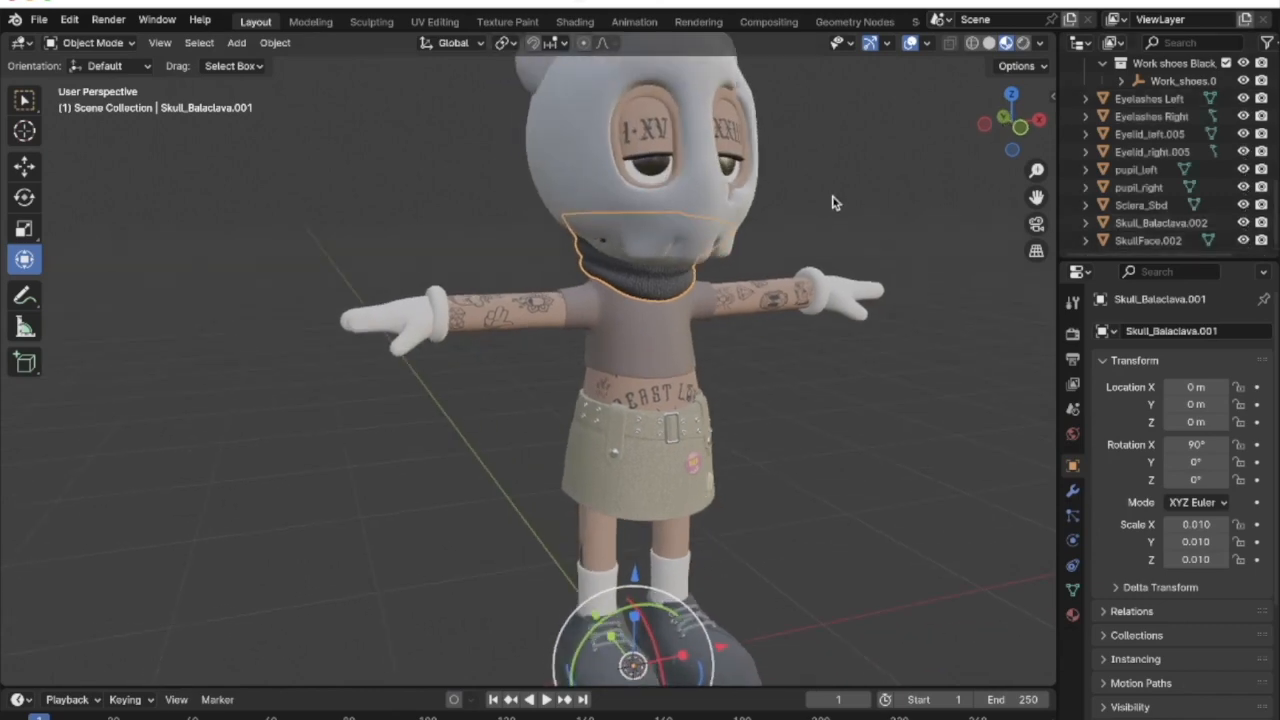
# Assign the imported balaclava's 0.Lines_Charcoal material to the remaining neck piece, Skull_Balaclava.001
pyautogui.click(697, 192)
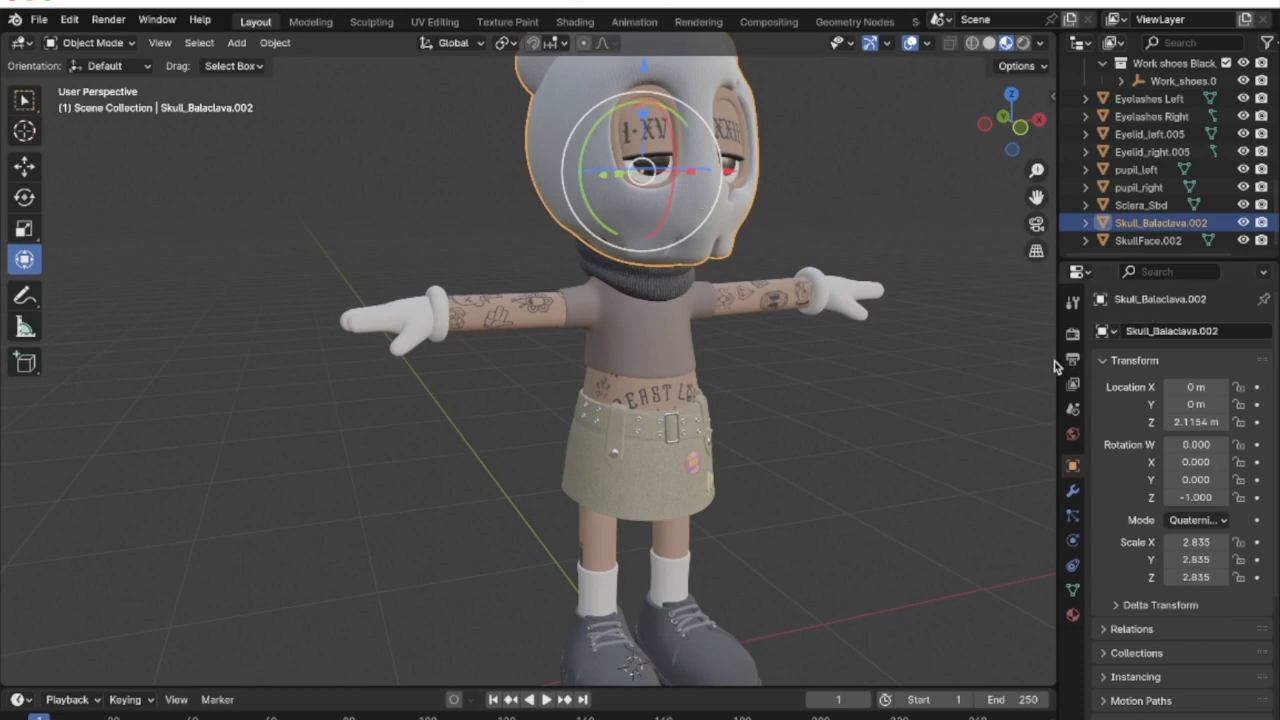
pyautogui.moveTo(1055, 360); pyautogui.dragTo(955, 527)
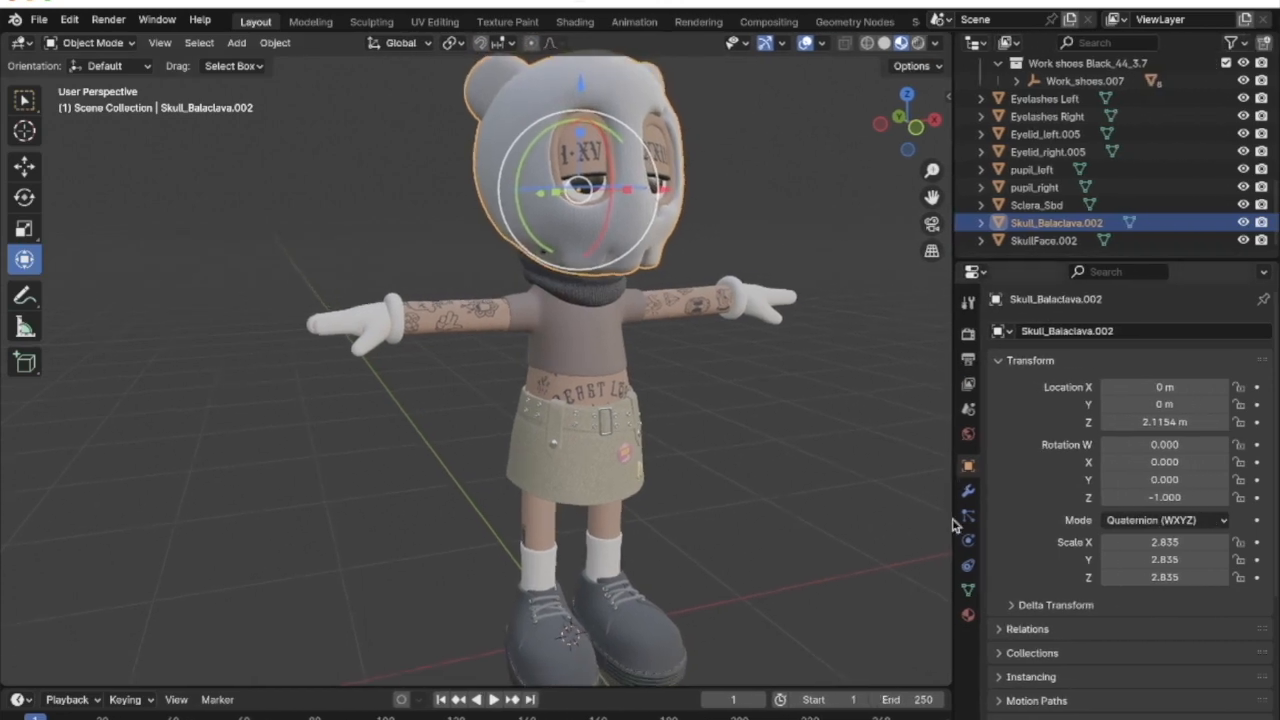
pyautogui.click(968, 616)
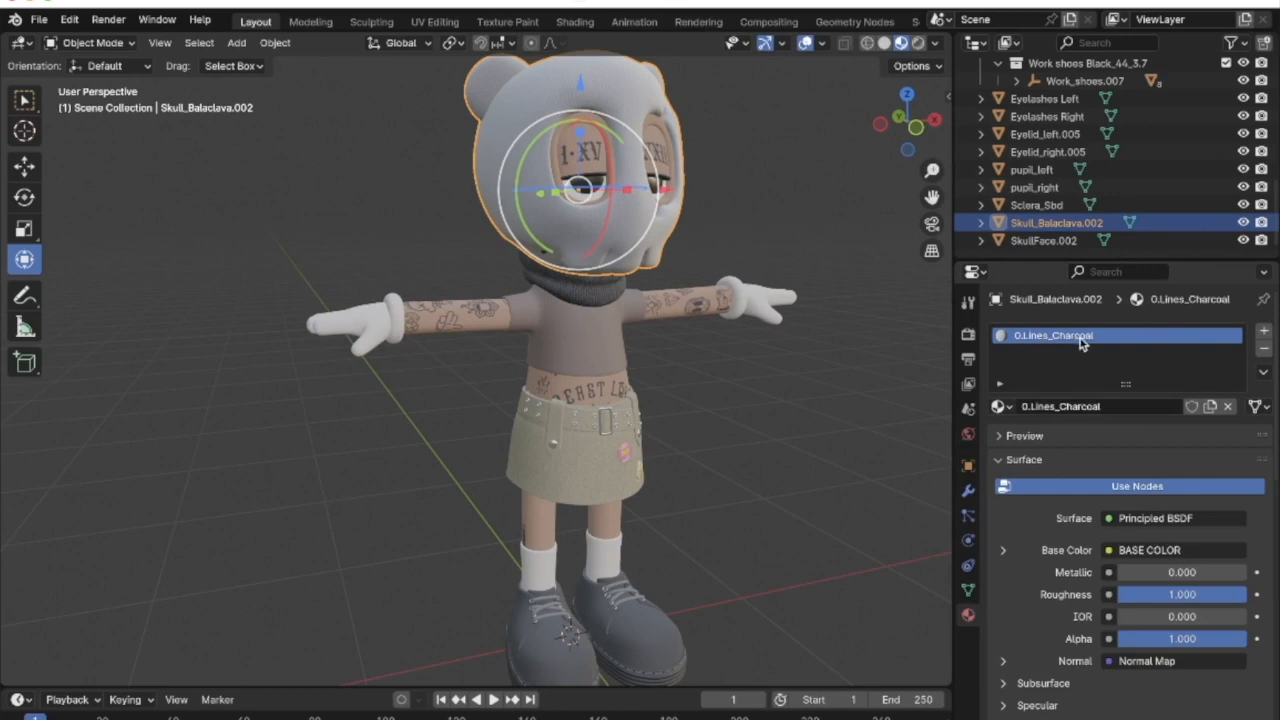
pyautogui.click(1002, 552)
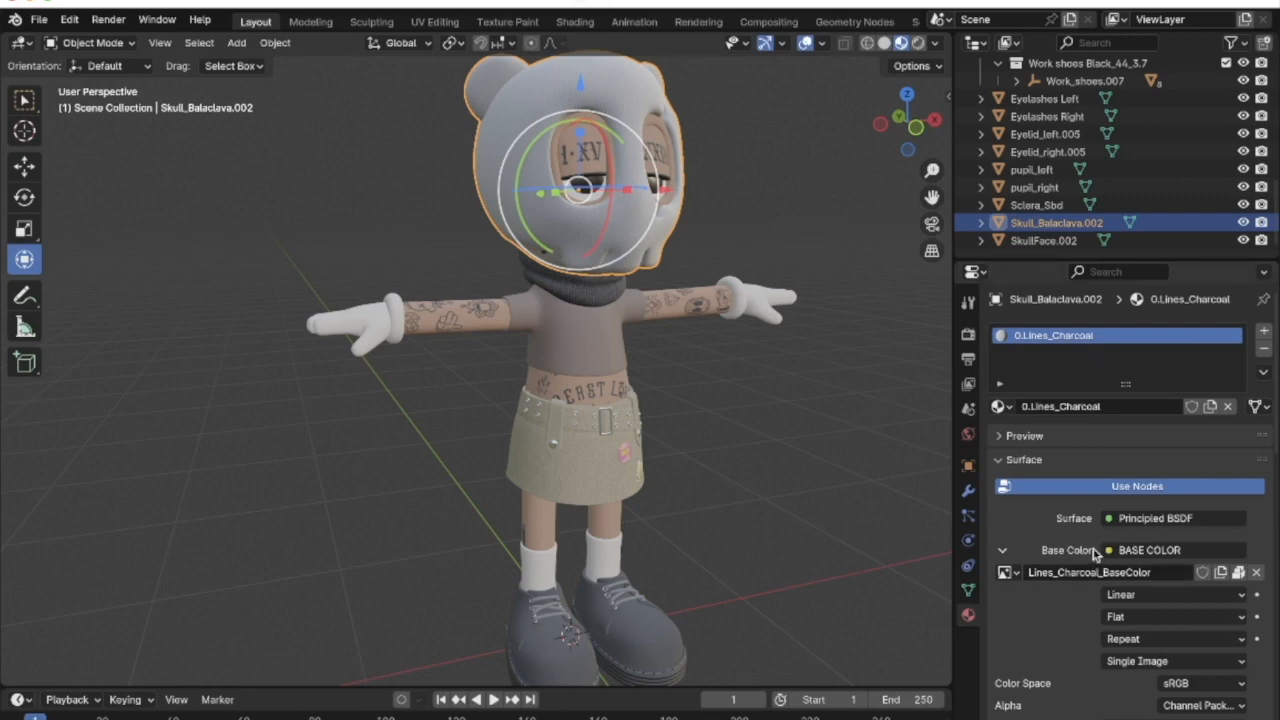
pyautogui.click(573, 293)
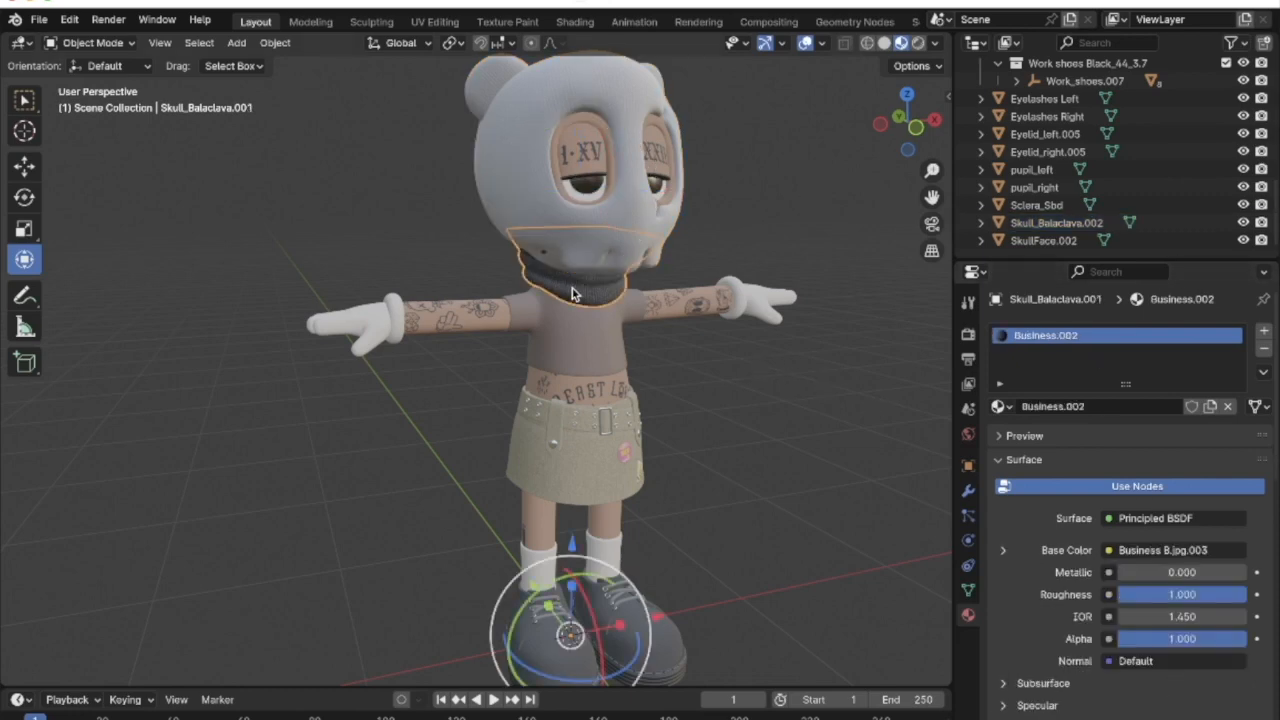
pyautogui.click(1001, 407)
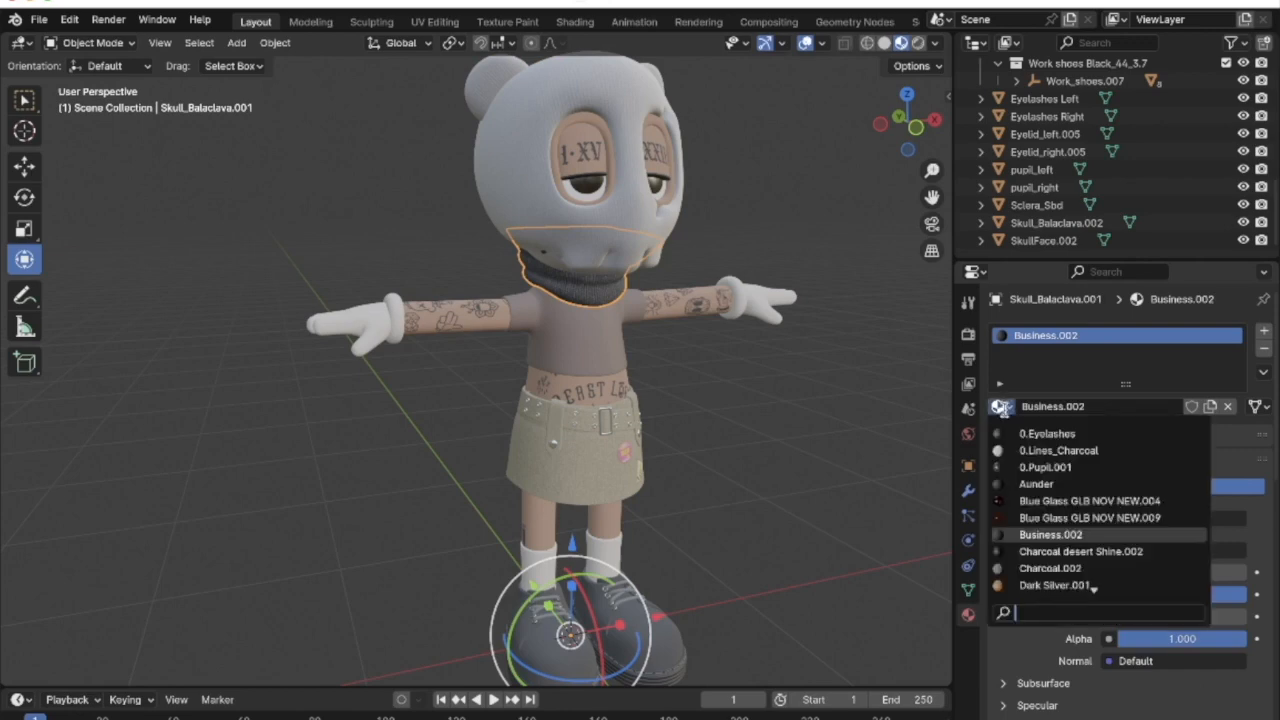
pyautogui.click(1046, 450)
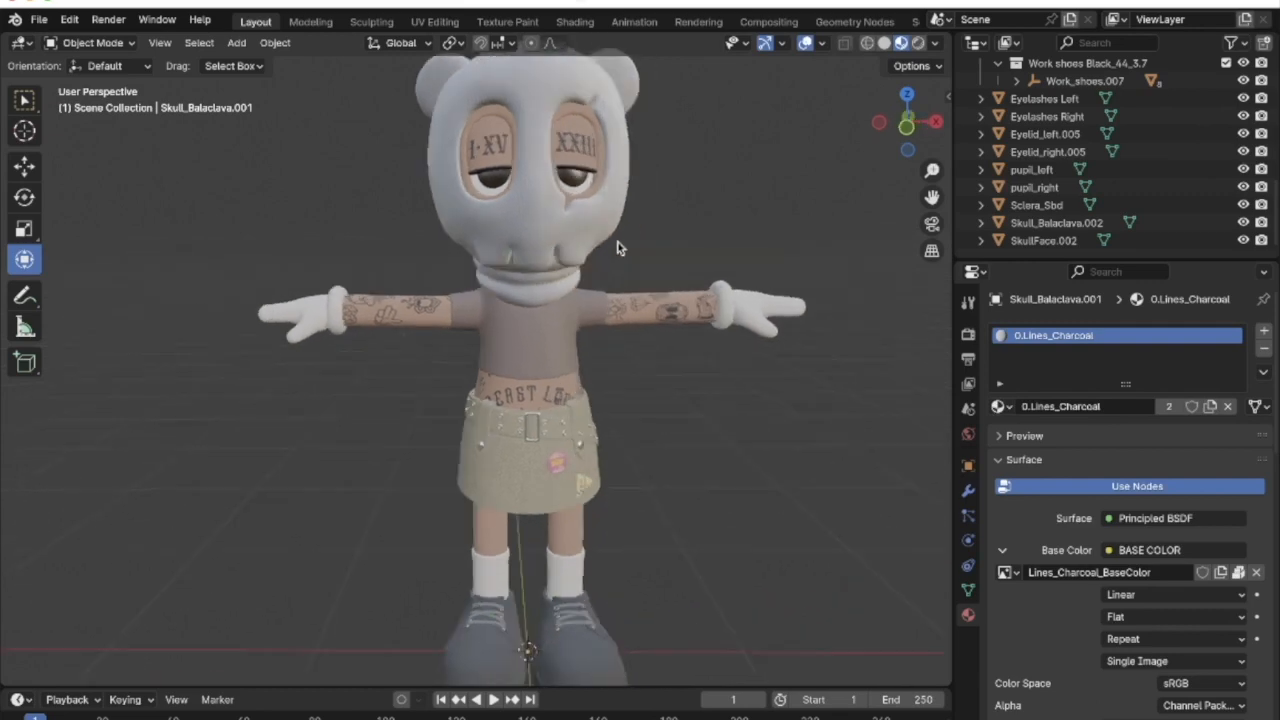
# Compare the materials and base color sources of SkullFace.002 and the two imported eyelids
pyautogui.scroll(2, 531, 237)
pyautogui.scroll(4, 531, 237)
pyautogui.keyDown('shift'); pyautogui.scroll(5, 531, 238); pyautogui.keyUp('shift')
pyautogui.moveTo(531, 237); pyautogui.dragTo(605, 180, button='middle')
pyautogui.click(605, 160)
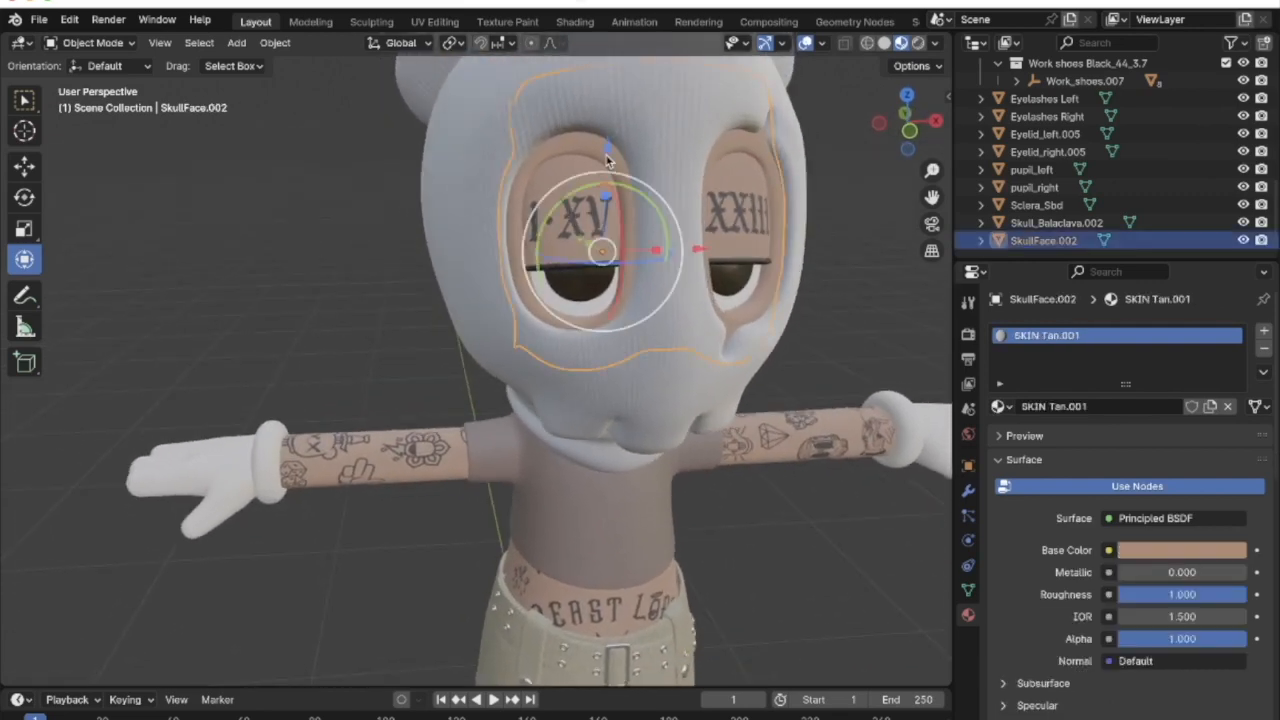
pyautogui.click(564, 195)
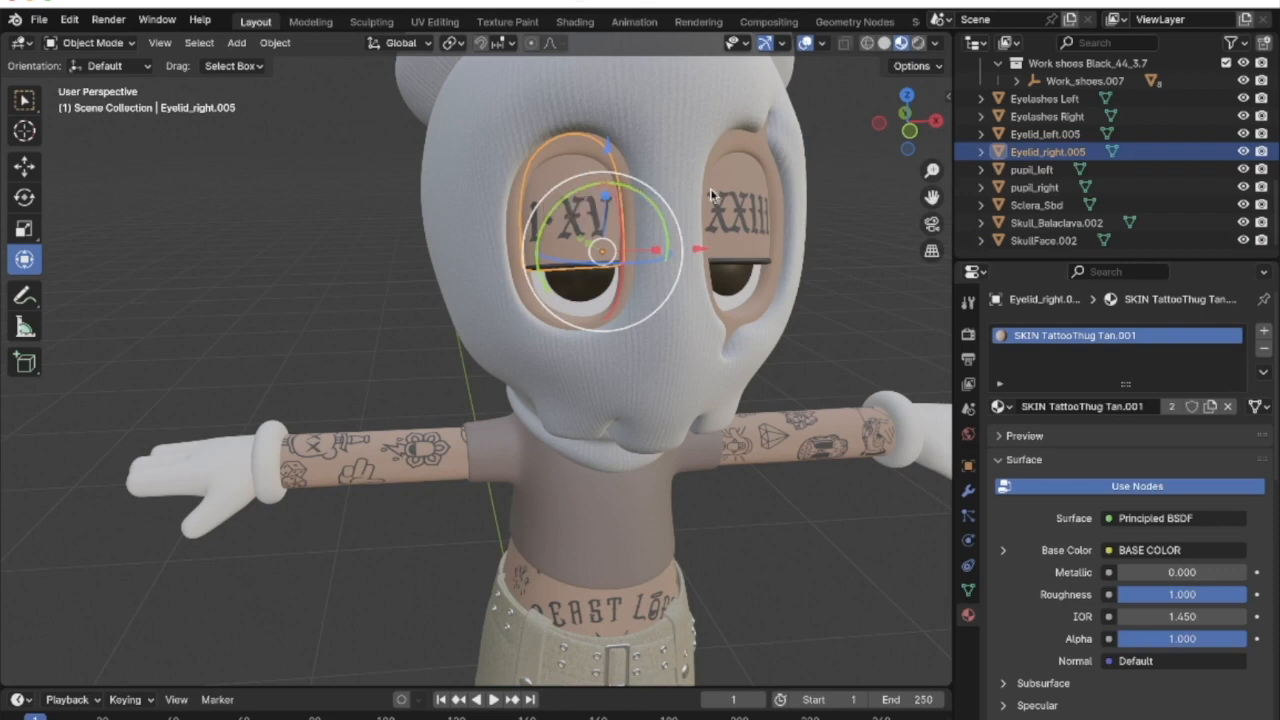
pyautogui.moveTo(605, 160); pyautogui.dragTo(495, 215, button='middle')
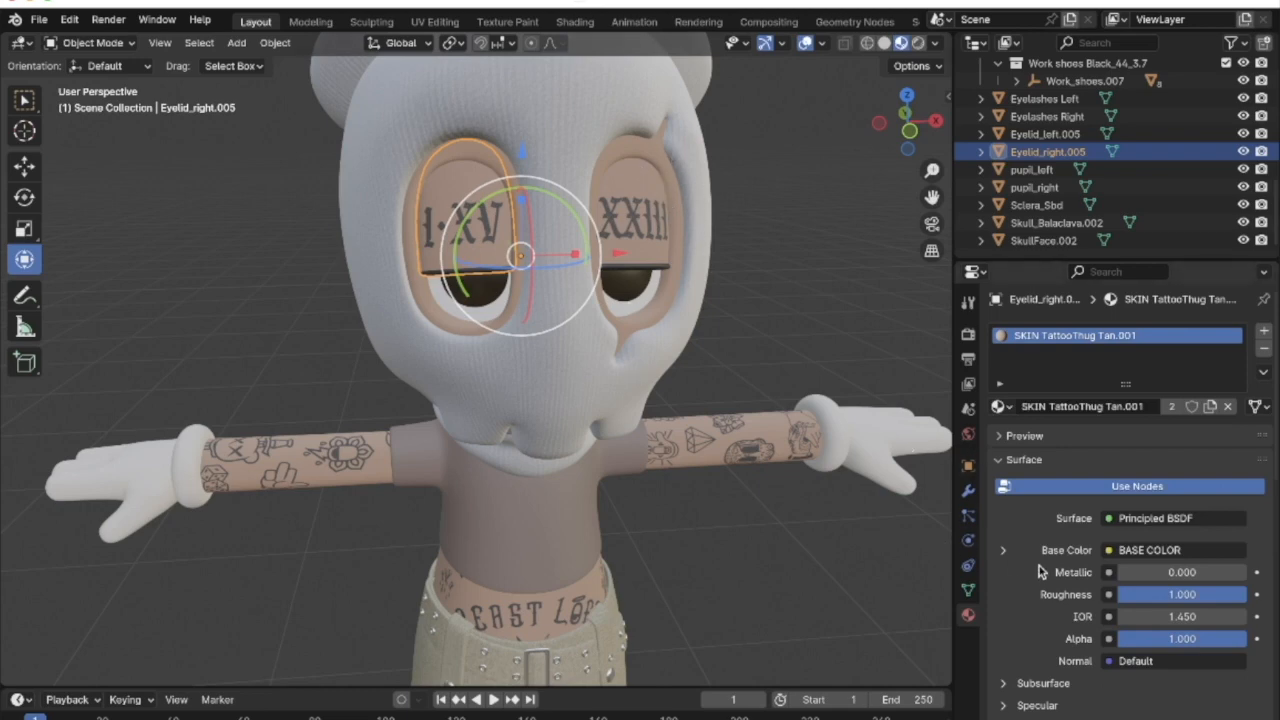
pyautogui.click(448, 318)
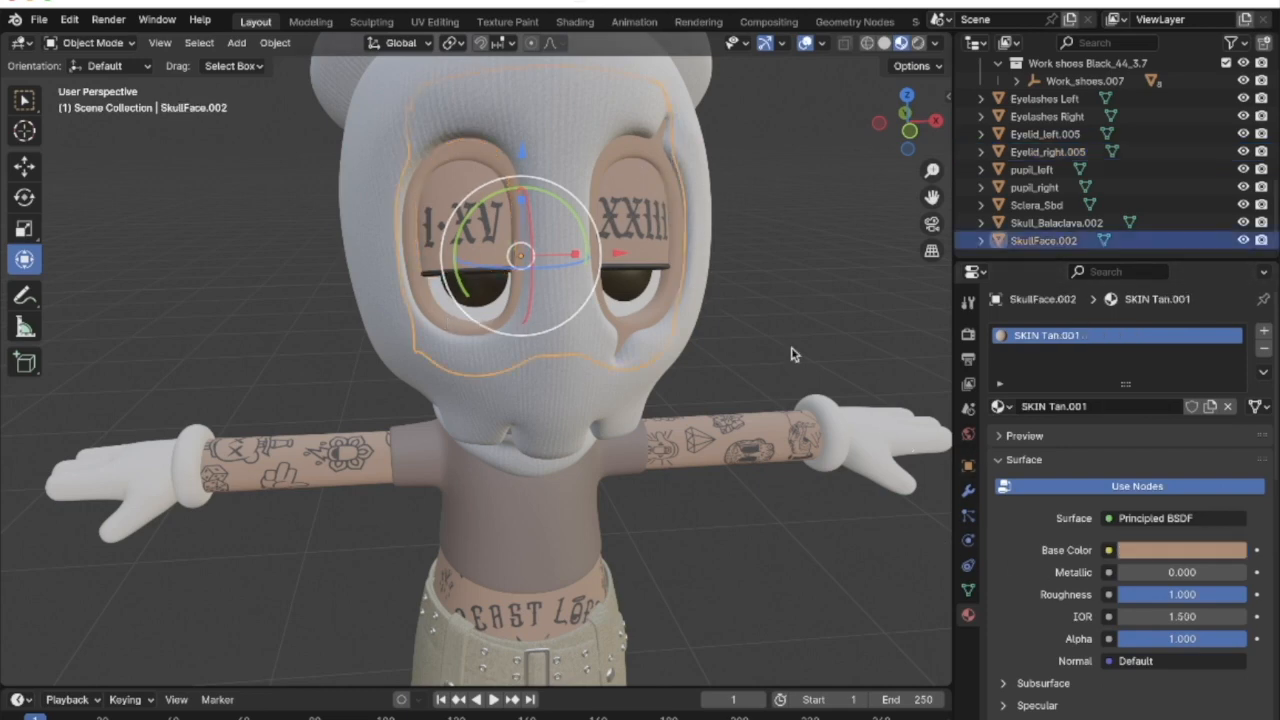
pyautogui.click(1143, 552)
pyautogui.click(638, 207)
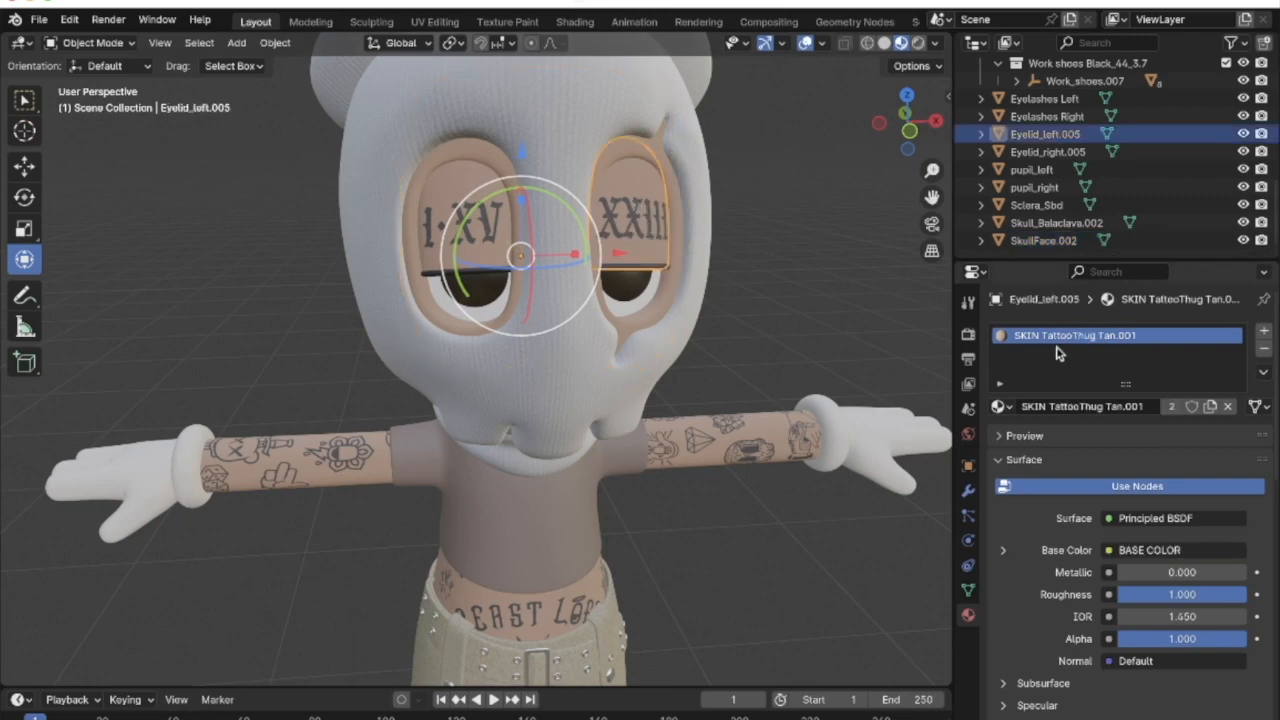
pyautogui.click(1003, 552)
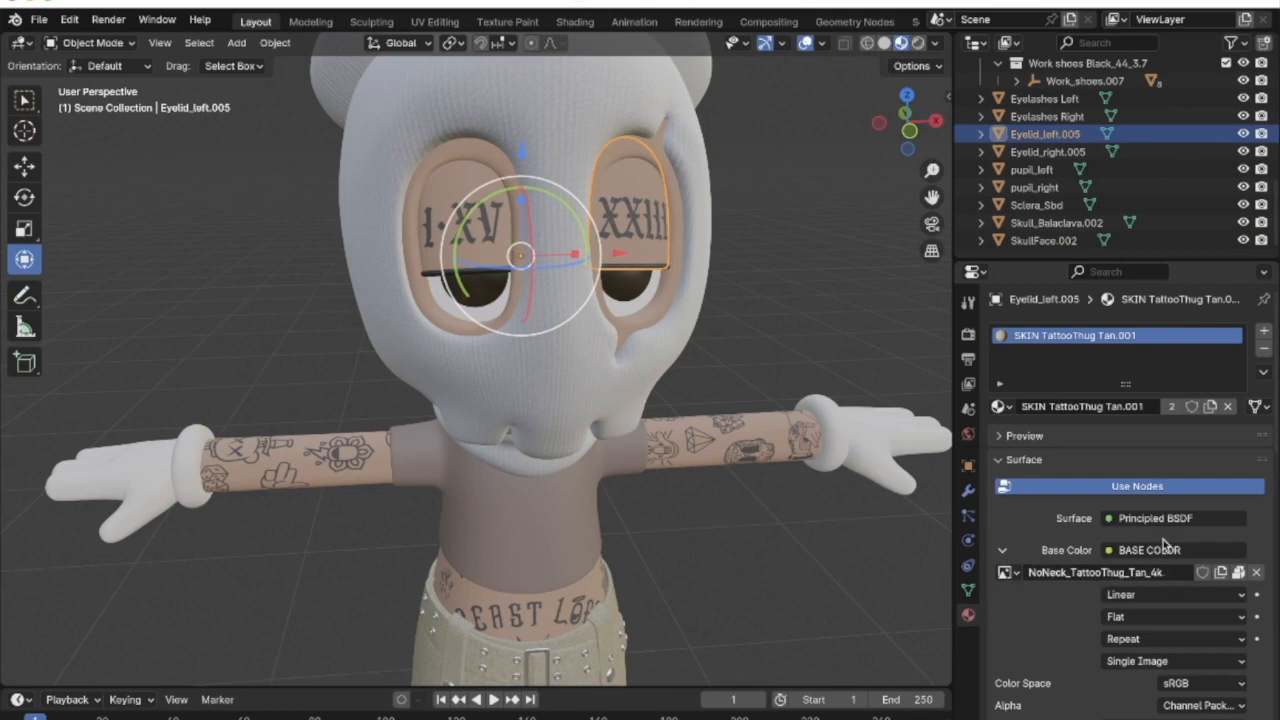
# Assign the eyelids' SKIN TattooThug Tan.001 material to SkullFace.002 and clear the selection
pyautogui.click(664, 290)
pyautogui.click(997, 406)
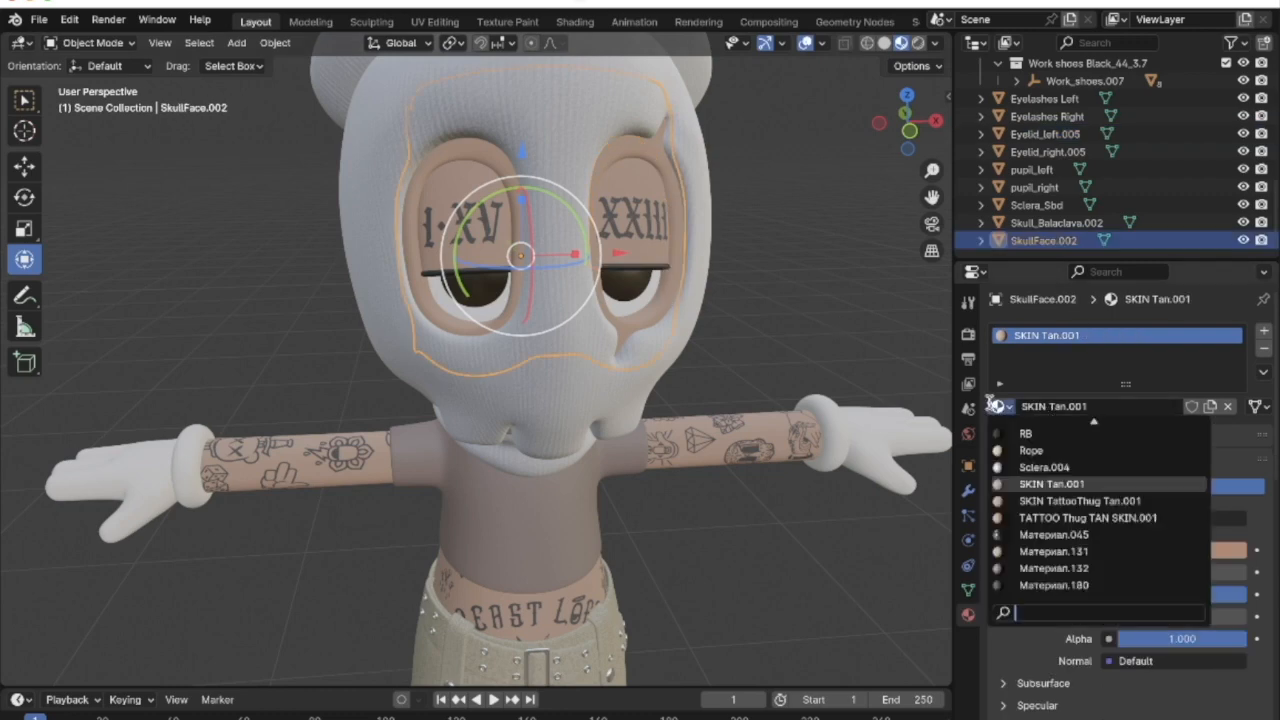
pyautogui.click(1026, 501)
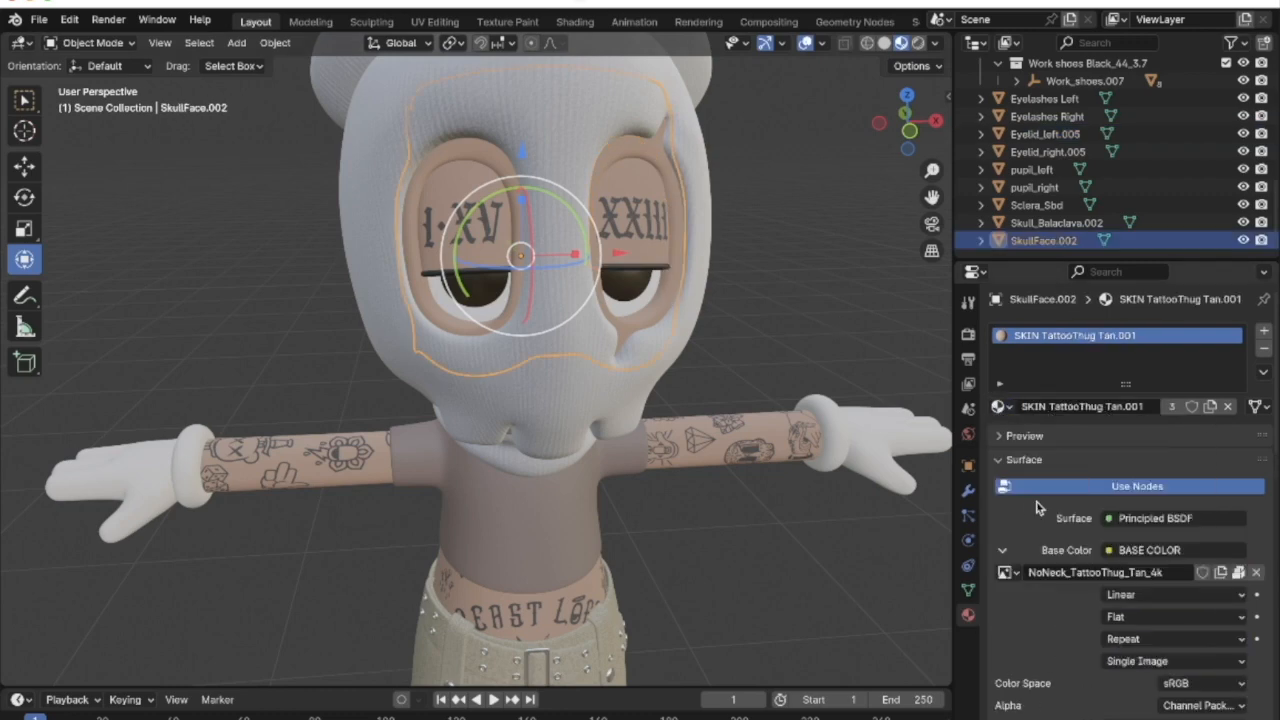
pyautogui.click(778, 306)
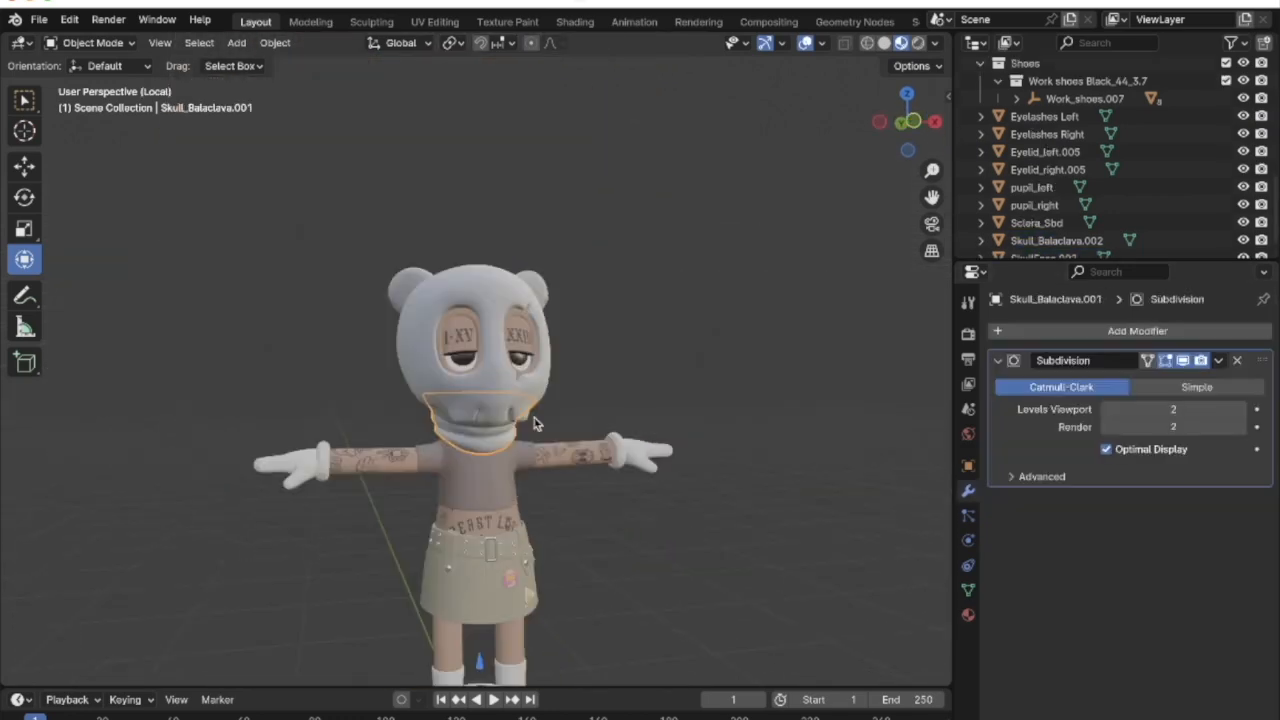
# Select the neck piece Skull_Balaclava.001 together with the head mesh Skull_Balaclava.002 and put both into Edit Mode
pyautogui.scroll(6, 533, 423)
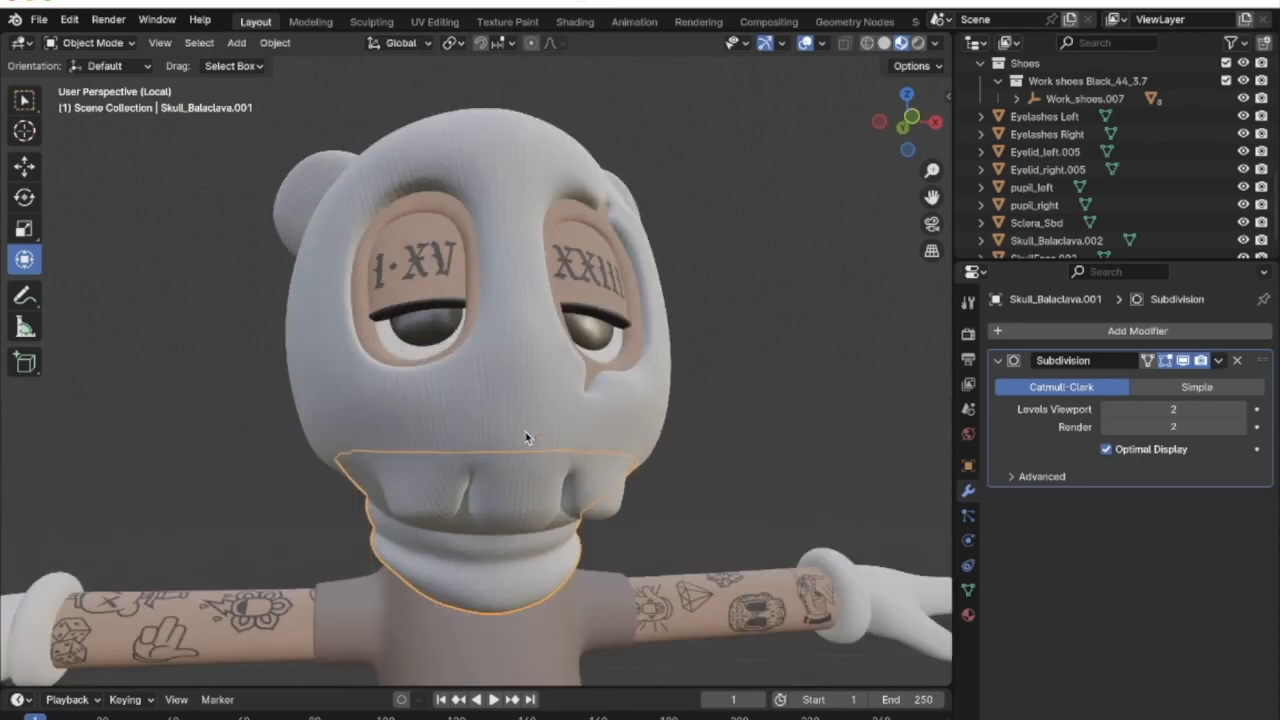
pyautogui.moveTo(527, 438); pyautogui.dragTo(572, 527, button='middle')
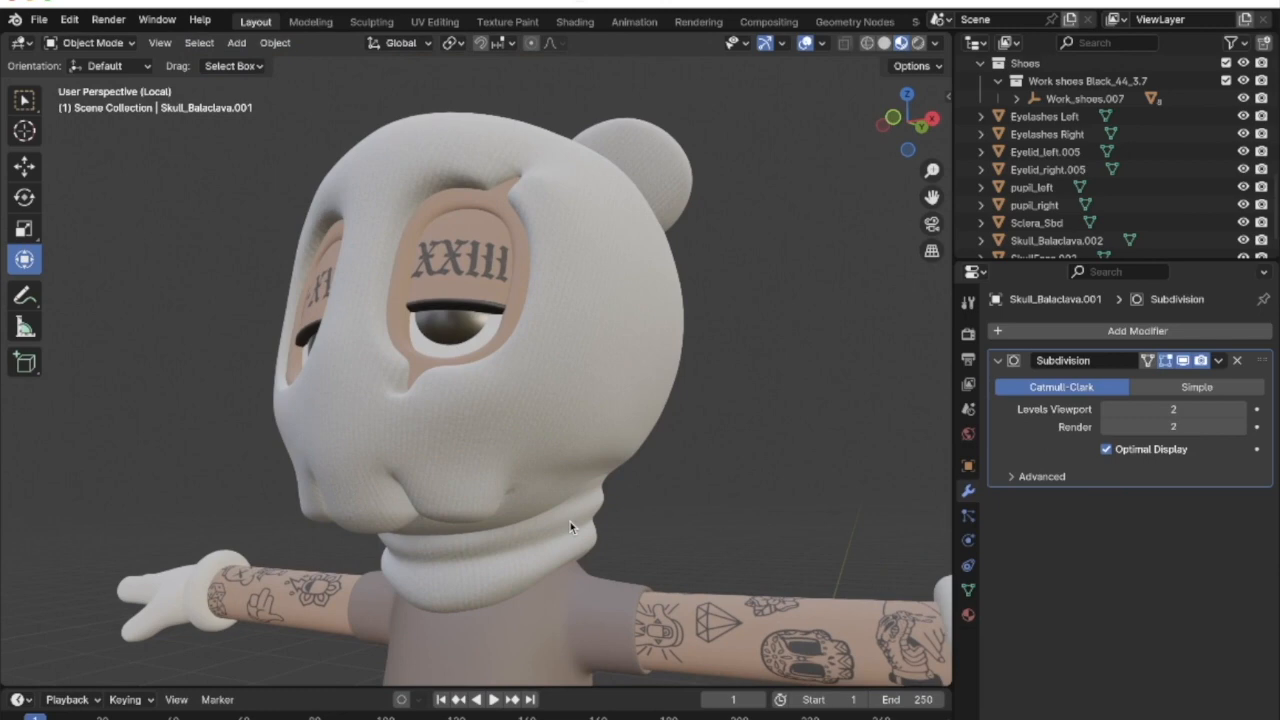
pyautogui.click(584, 425)
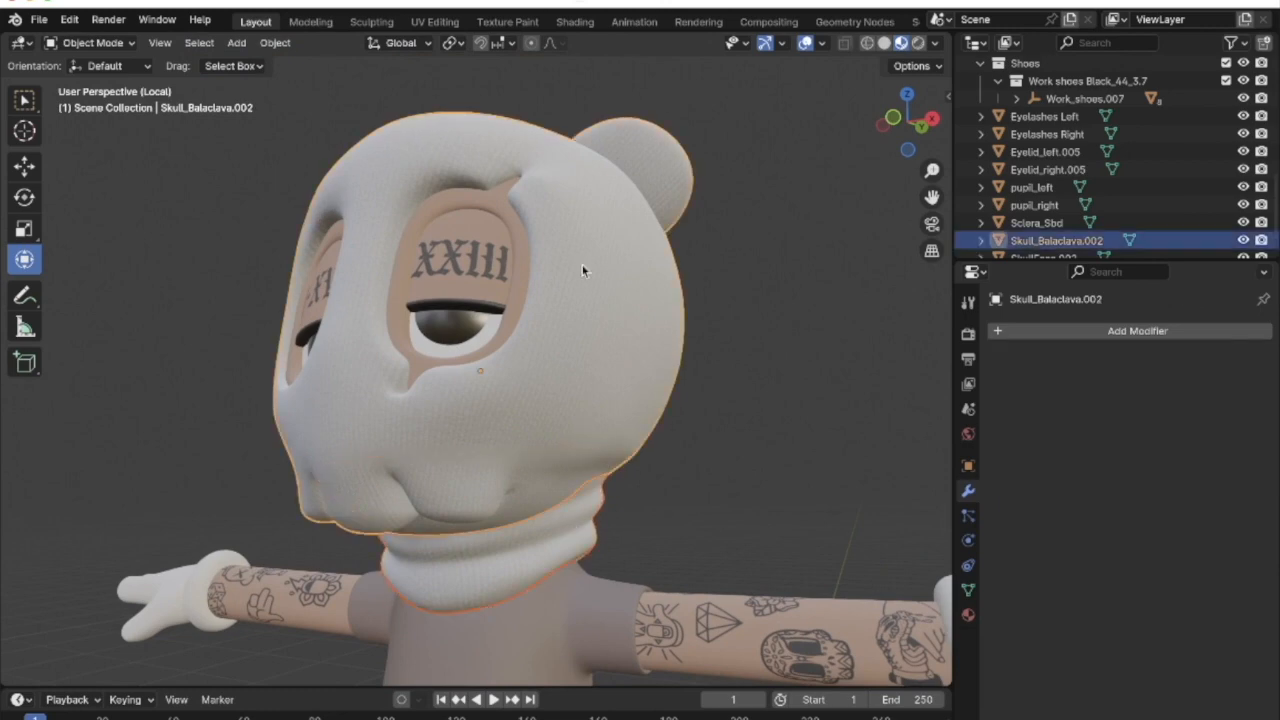
pyautogui.click(88, 43)
pyautogui.click(91, 84)
# Examine the mesh topology of the balaclava head and the neck piece around the area where they meet
pyautogui.scroll(8, 642, 602)
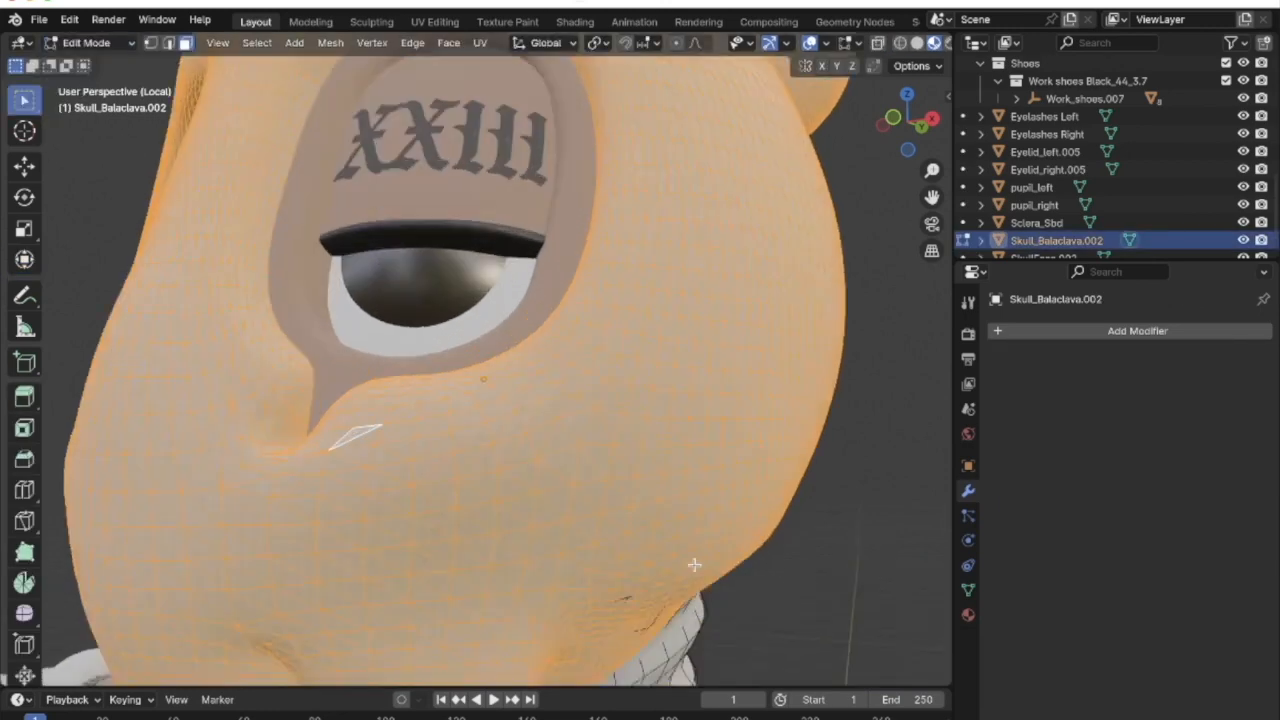
pyautogui.keyDown('shift'); pyautogui.scroll(10, 694, 565); pyautogui.keyUp('shift')
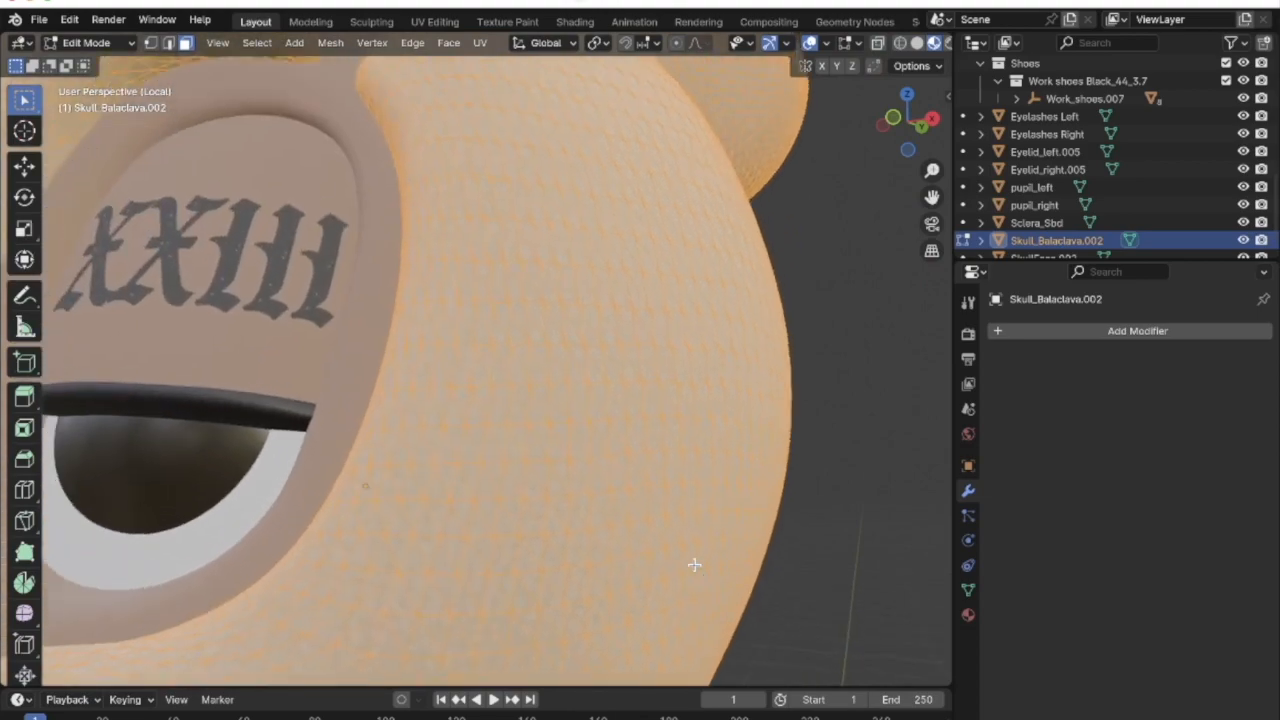
pyautogui.keyDown('shift'); pyautogui.scroll(-15, 694, 565); pyautogui.keyUp('shift')
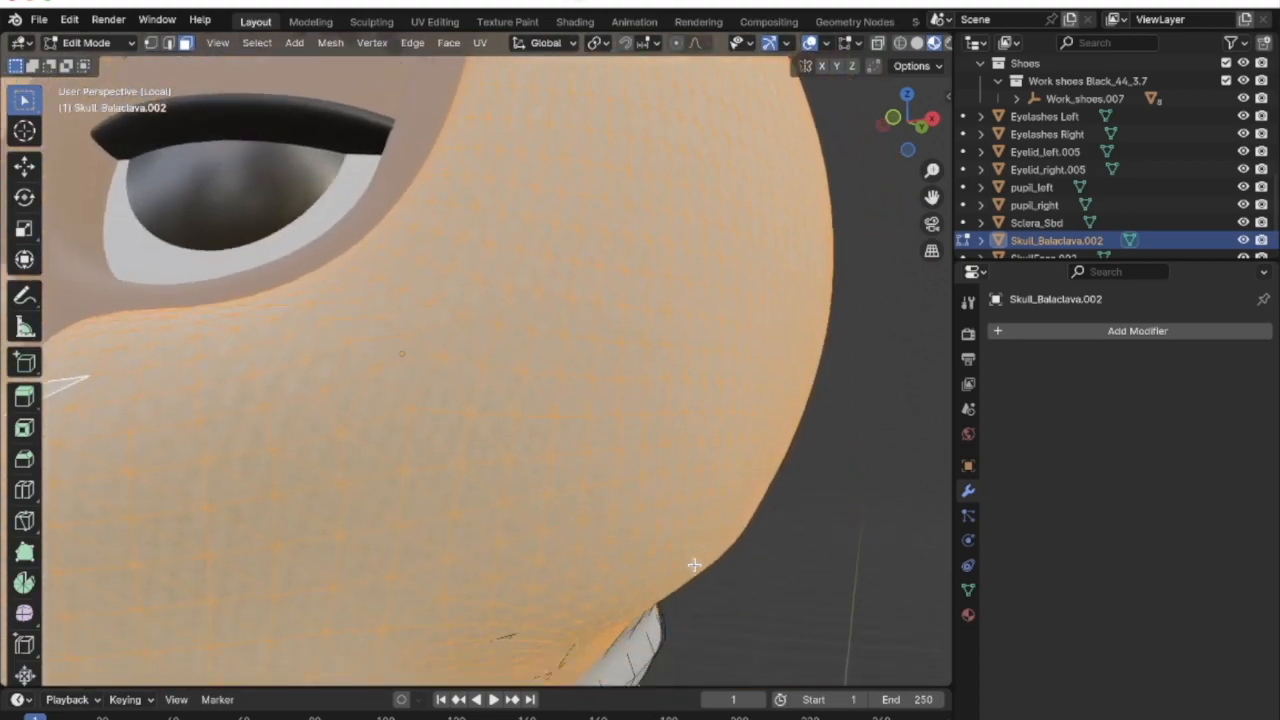
pyautogui.scroll(5, 694, 565)
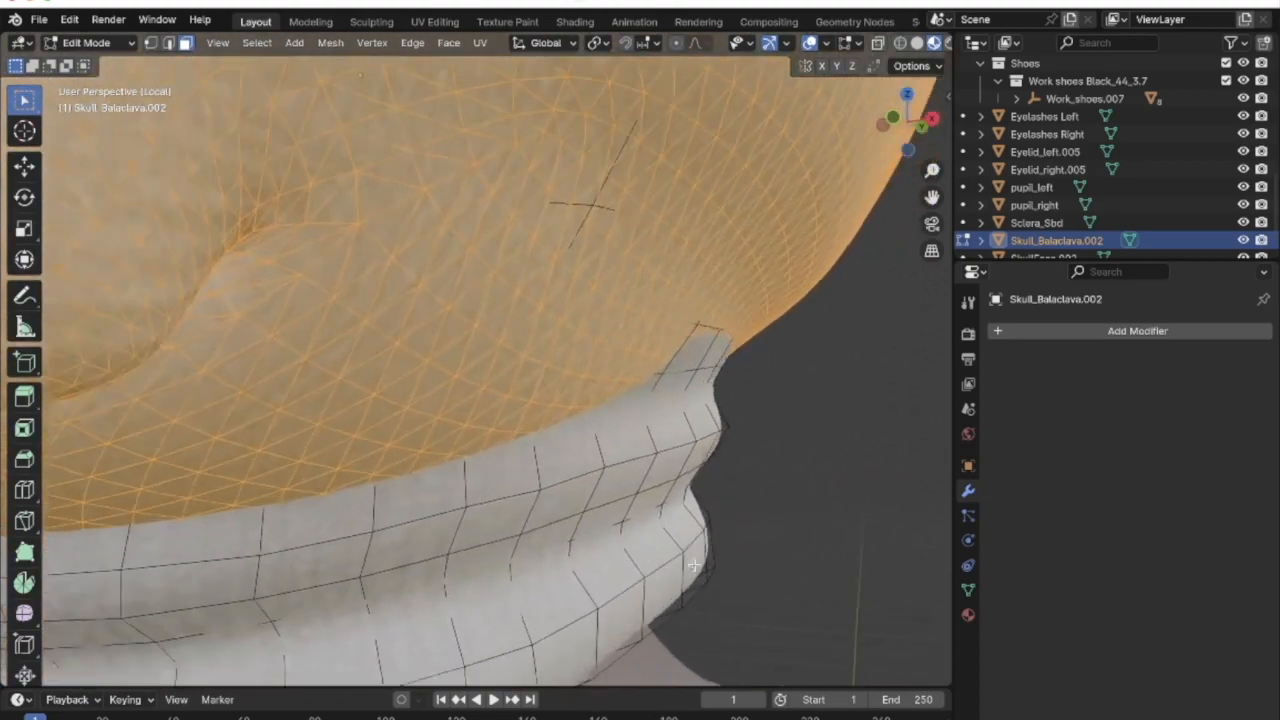
pyautogui.hscroll(-2, 694, 565)
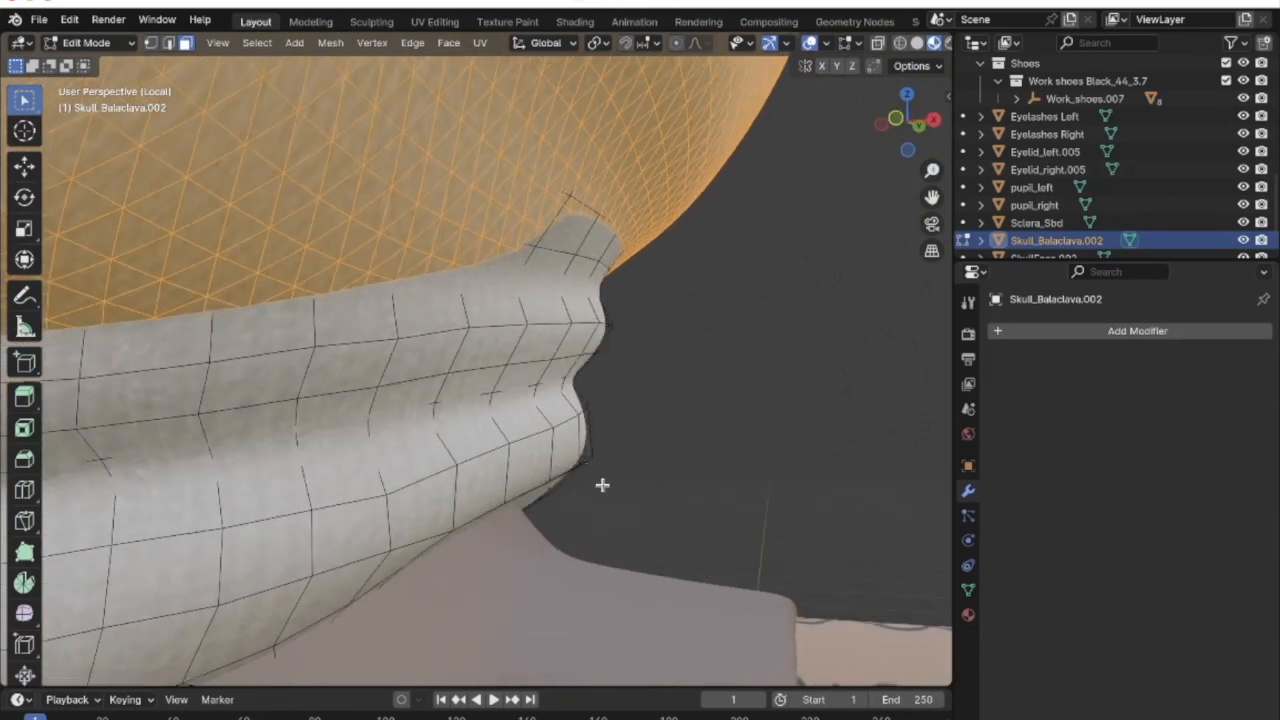
pyautogui.hscroll(5, 570, 440)
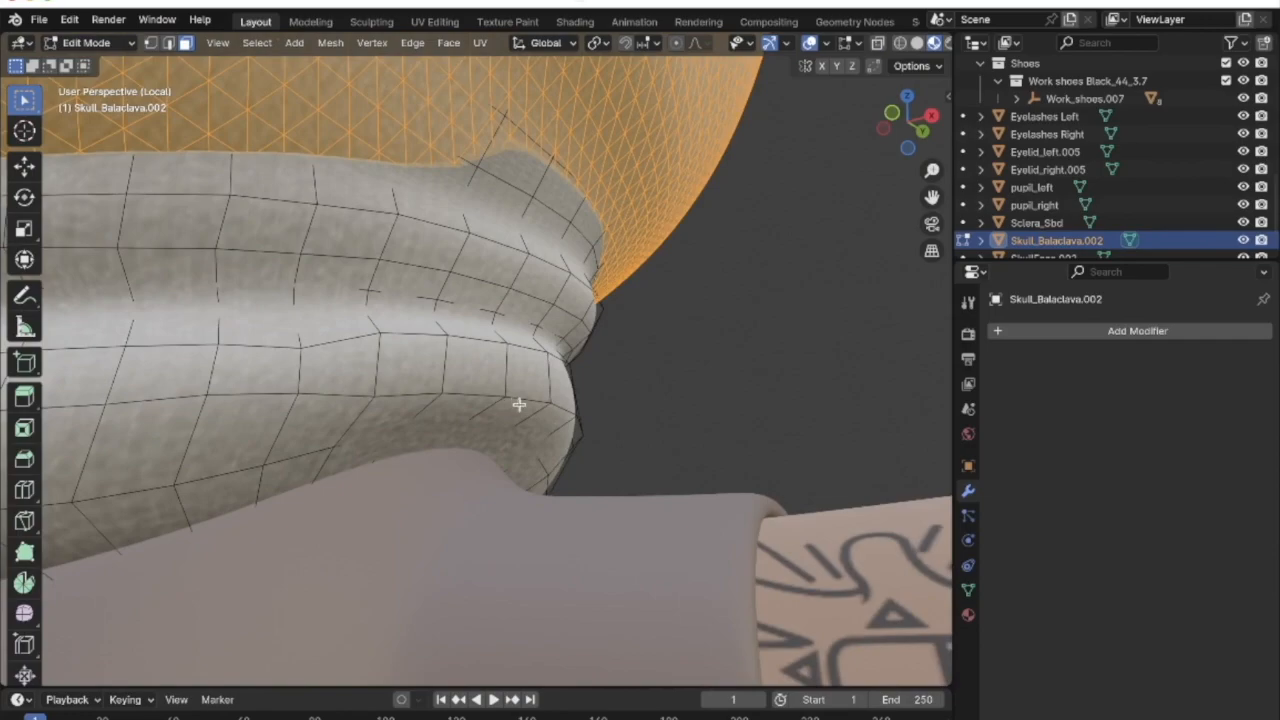
pyautogui.hscroll(-8, 530, 375)
pyautogui.scroll(-5, 548, 430)
pyautogui.hscroll(3, 562, 425)
pyautogui.hscroll(-8, 562, 423)
pyautogui.hscroll(-6, 561, 421)
pyautogui.hscroll(12, 561, 421)
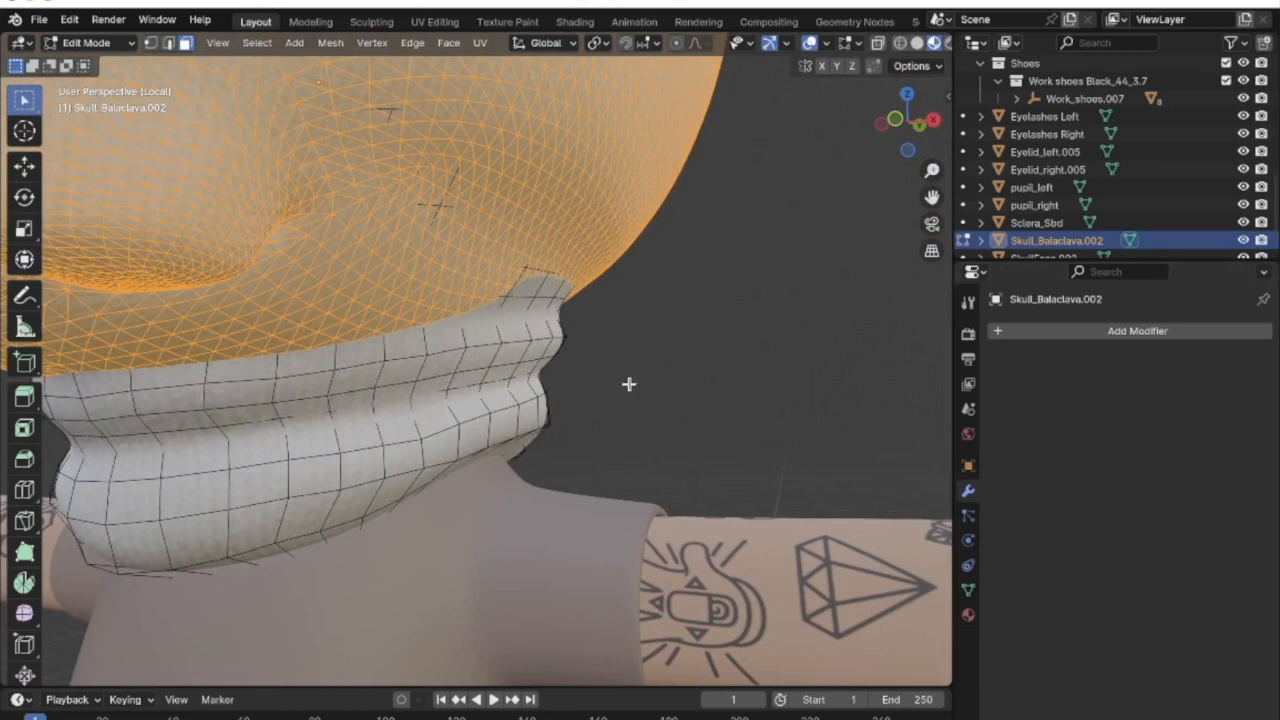
# Return to Object Mode and apply the Subdivision modifier of the neck piece Skull_Balaclava.001
pyautogui.press('Tab')
pyautogui.click(92, 45)
pyautogui.click(92, 47)
pyautogui.scroll(-4, 424, 247)
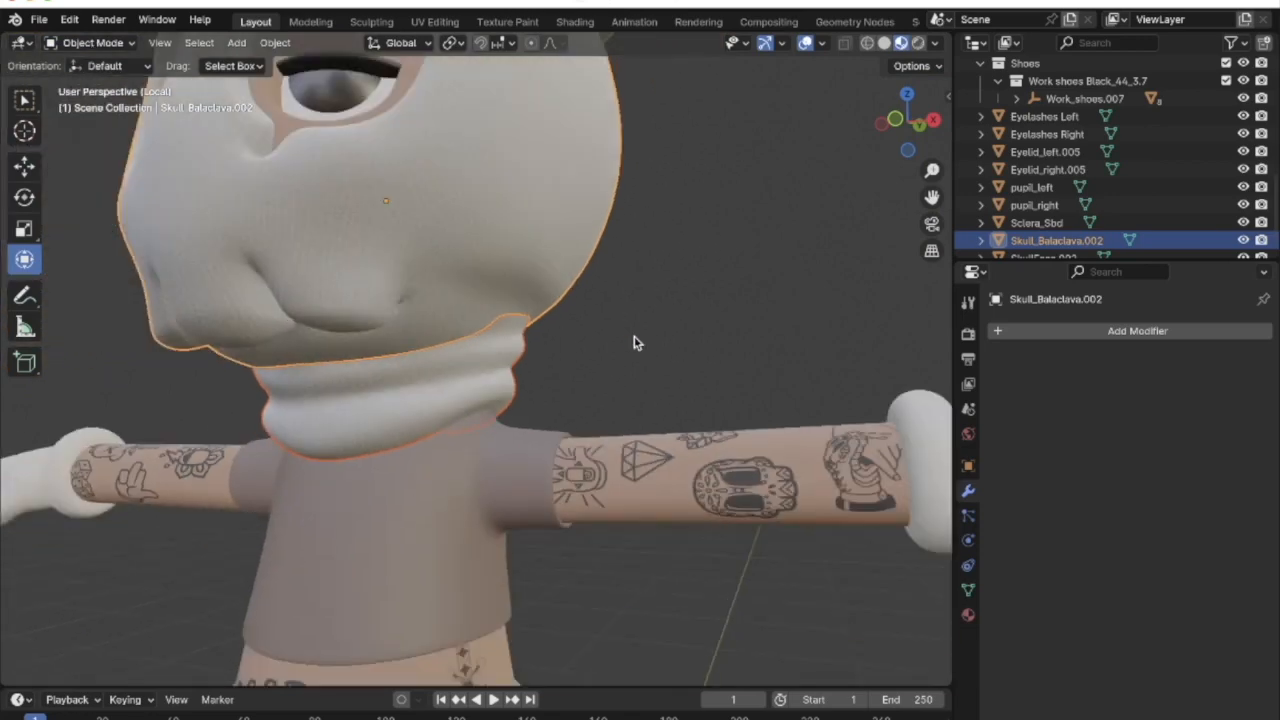
pyautogui.click(454, 390)
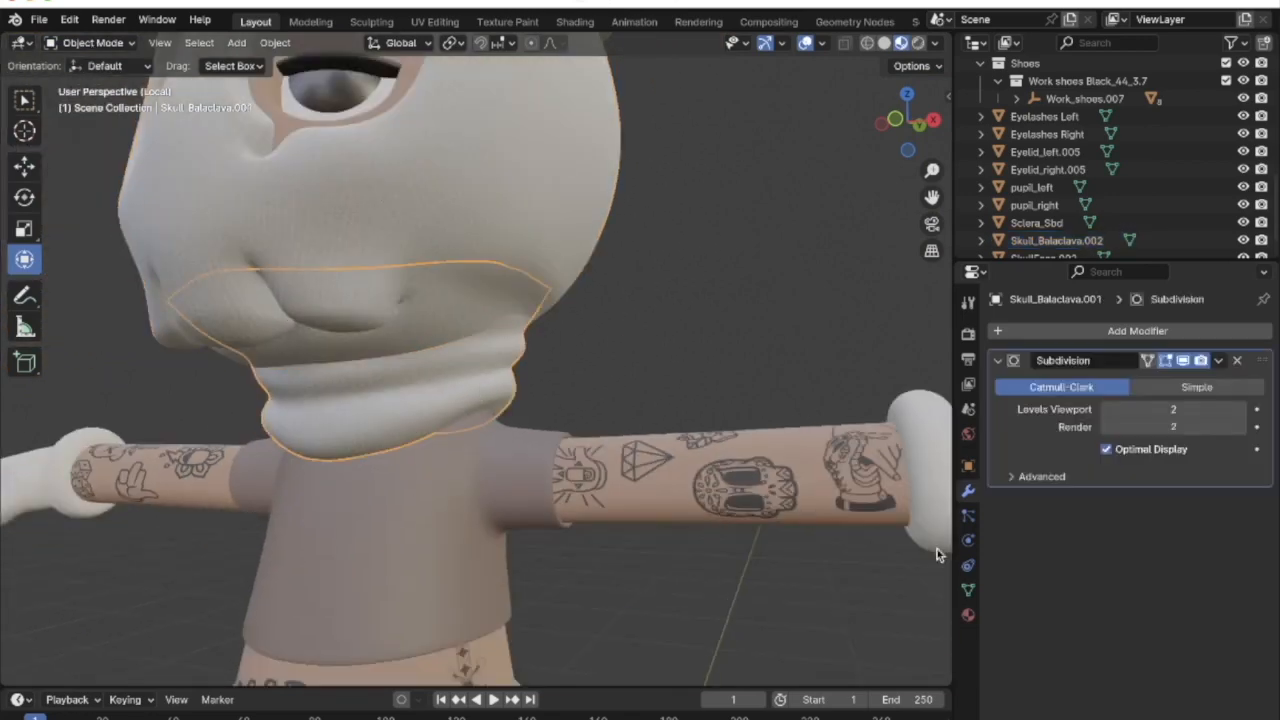
pyautogui.click(967, 614)
pyautogui.click(967, 495)
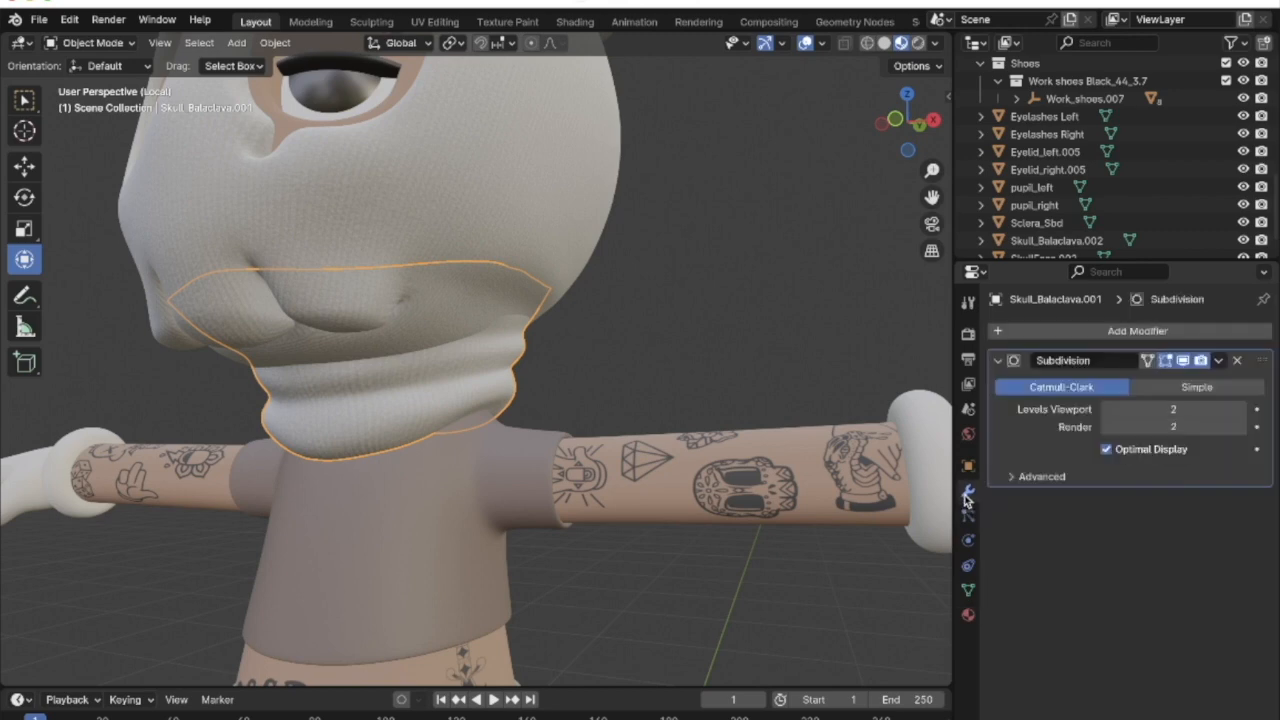
pyautogui.click(1220, 368)
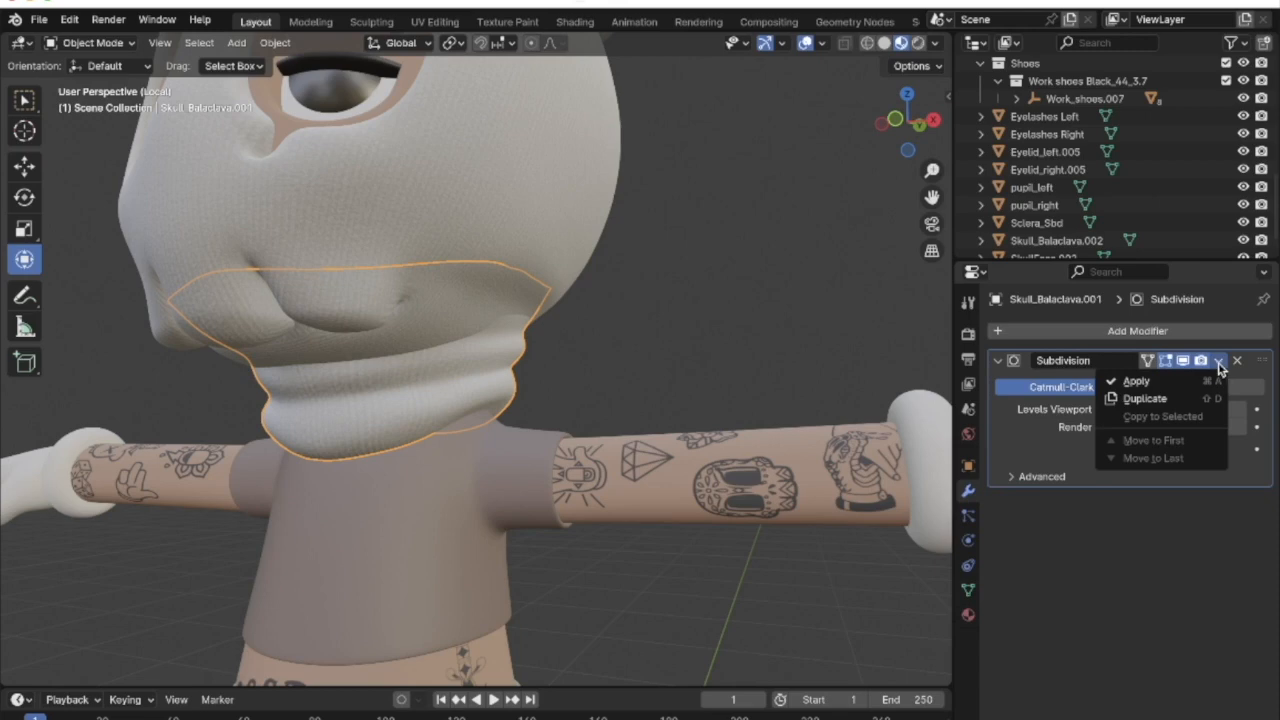
pyautogui.click(1158, 384)
# Inspect the neck piece's mesh in Edit Mode and check the balaclava head for remaining modifiers
pyautogui.scroll(6, 566, 418)
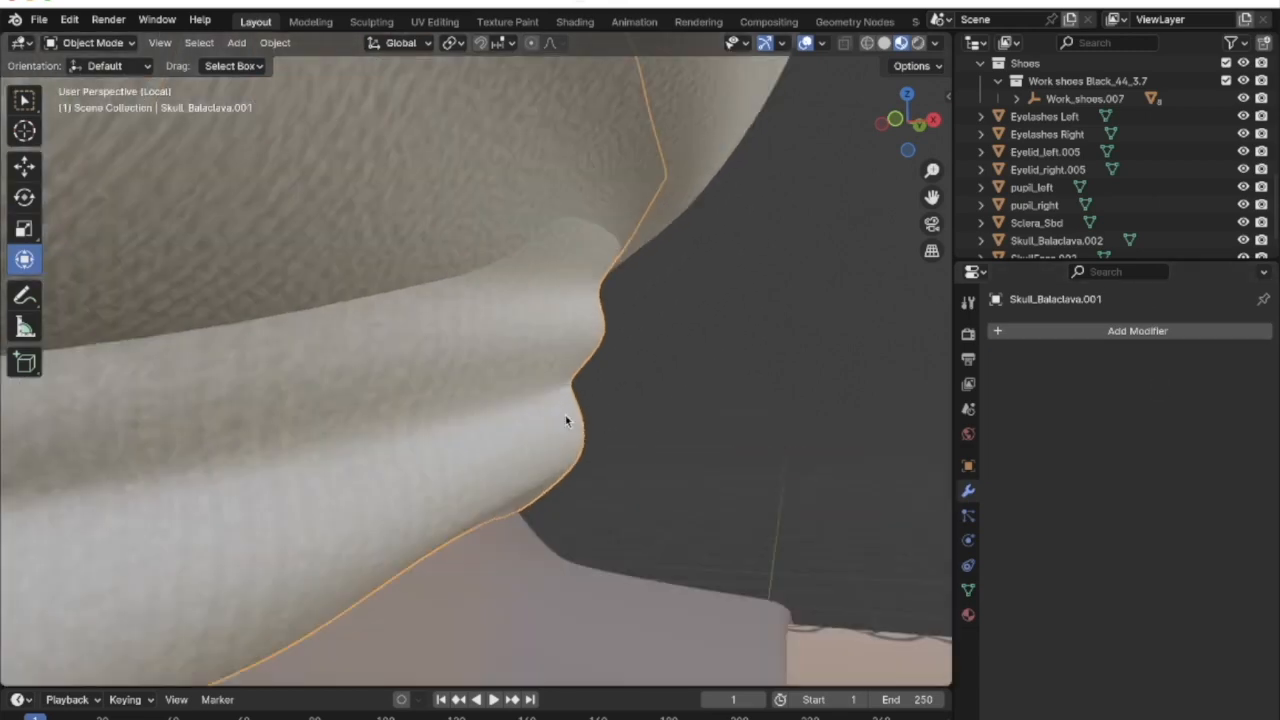
pyautogui.press('Tab')
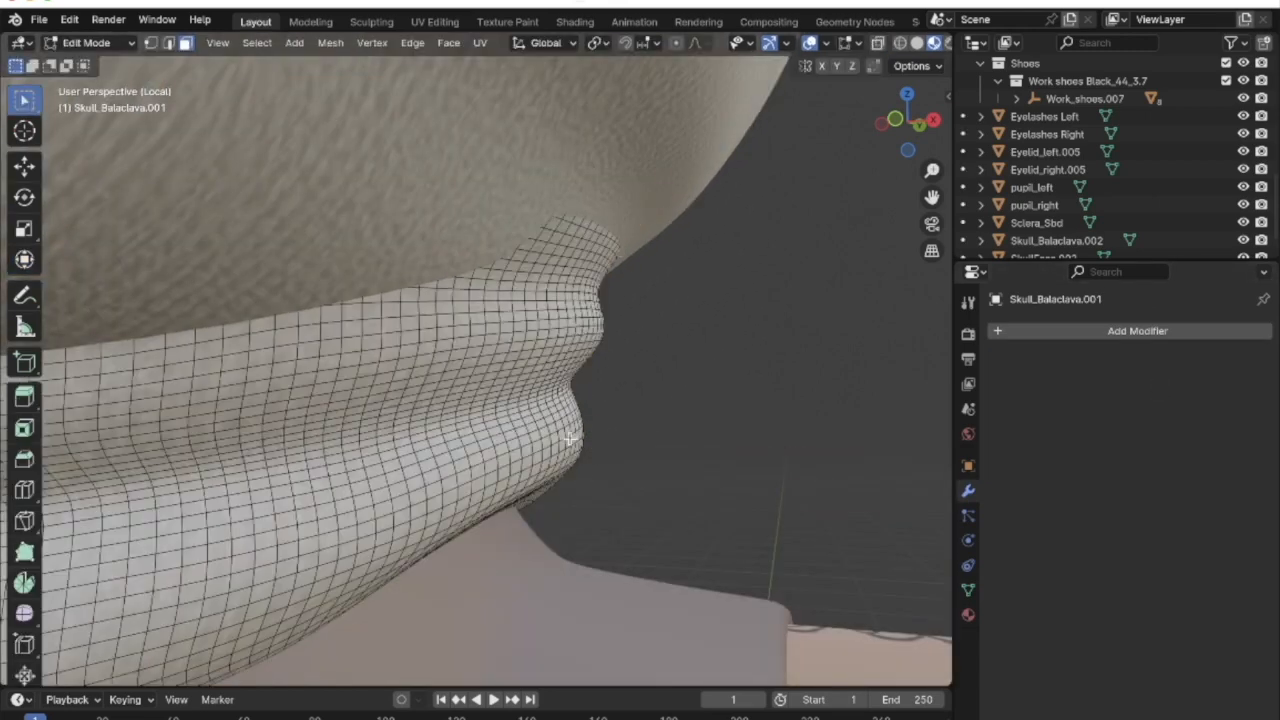
pyautogui.press('Tab')
pyautogui.scroll(-6, 571, 443)
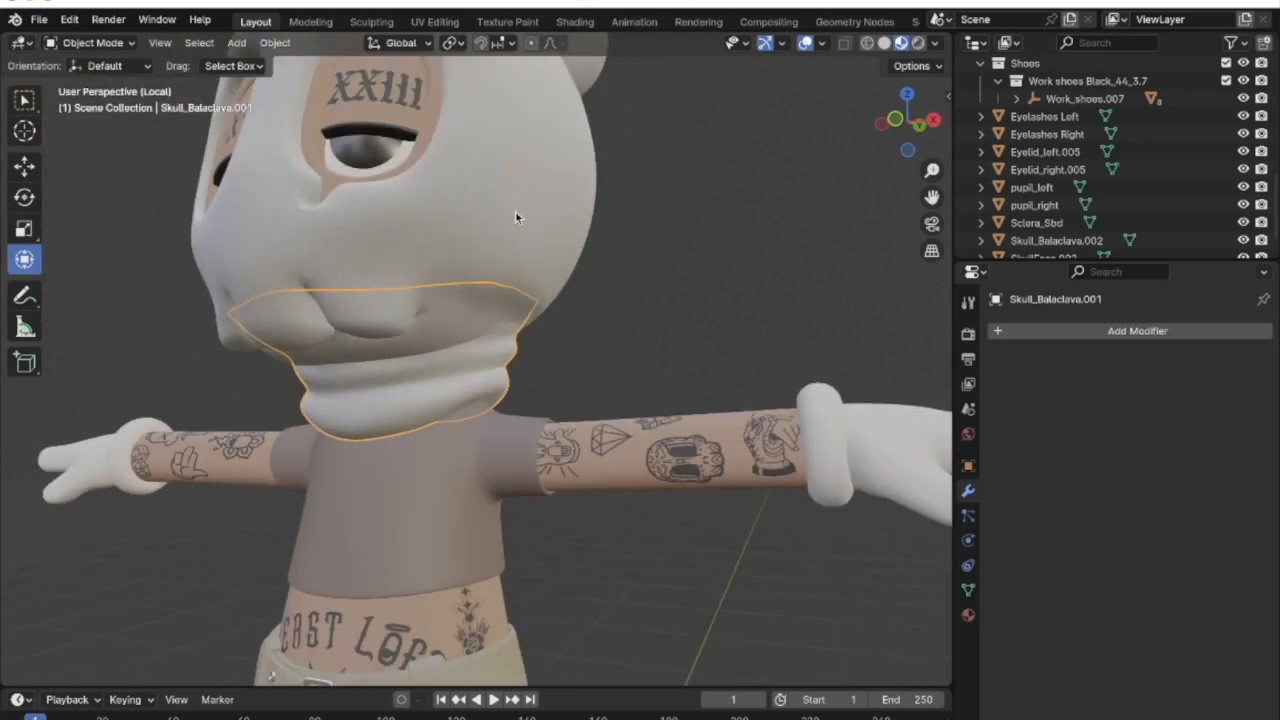
pyautogui.click(516, 217)
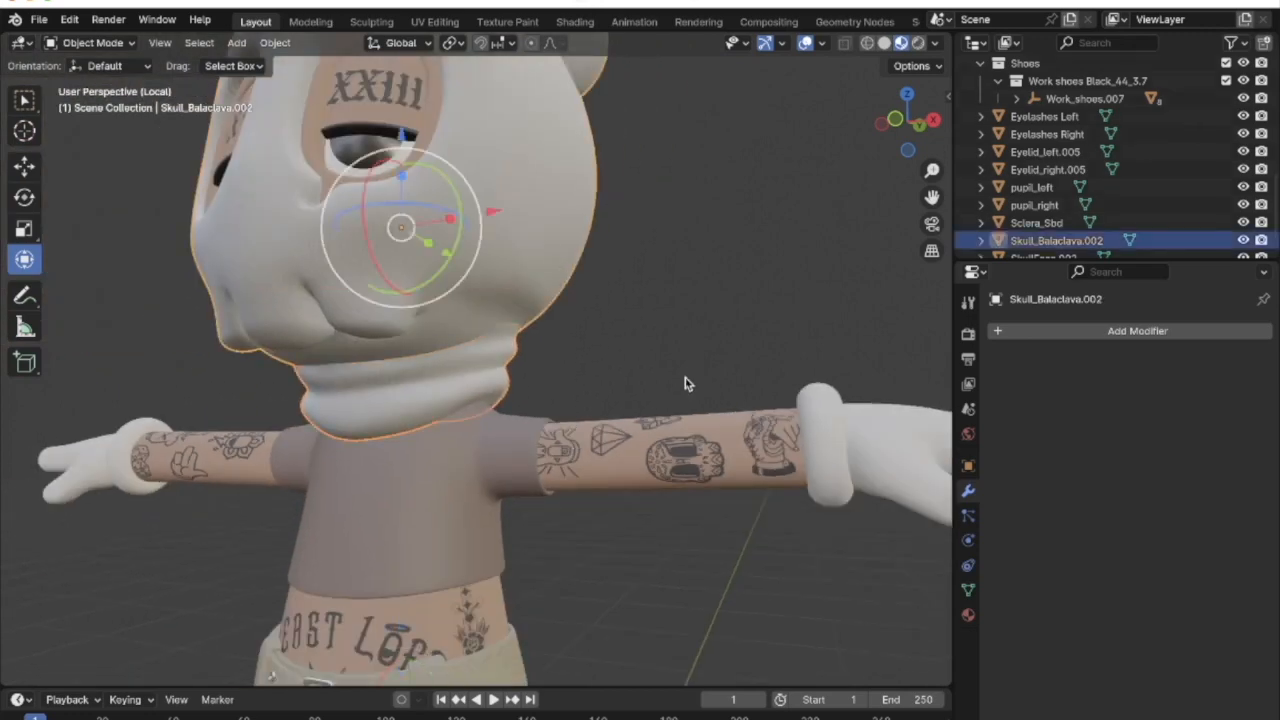
# Check which body meshes still carry a Subdivision modifier and apply the one on Crop_Top.008
pyautogui.scroll(-6, 686, 380)
pyautogui.click(463, 435)
pyautogui.click(661, 430)
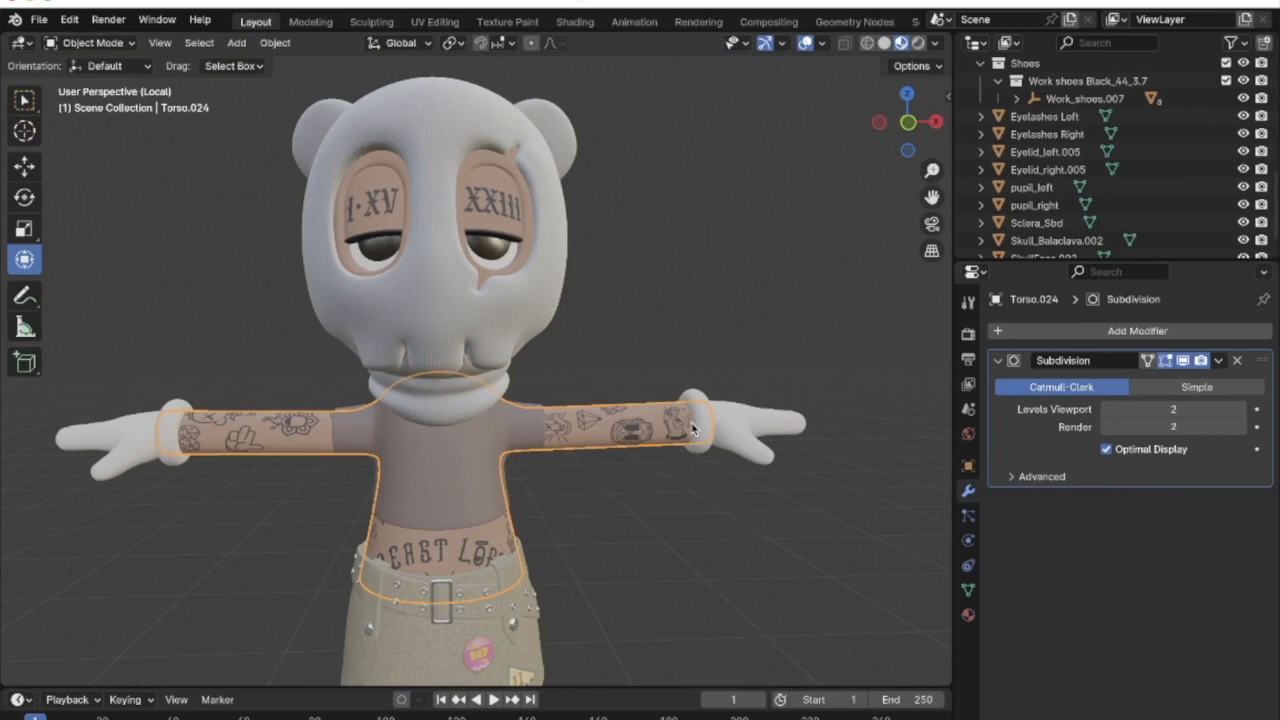
pyautogui.click(718, 429)
pyautogui.click(493, 550)
pyautogui.click(491, 472)
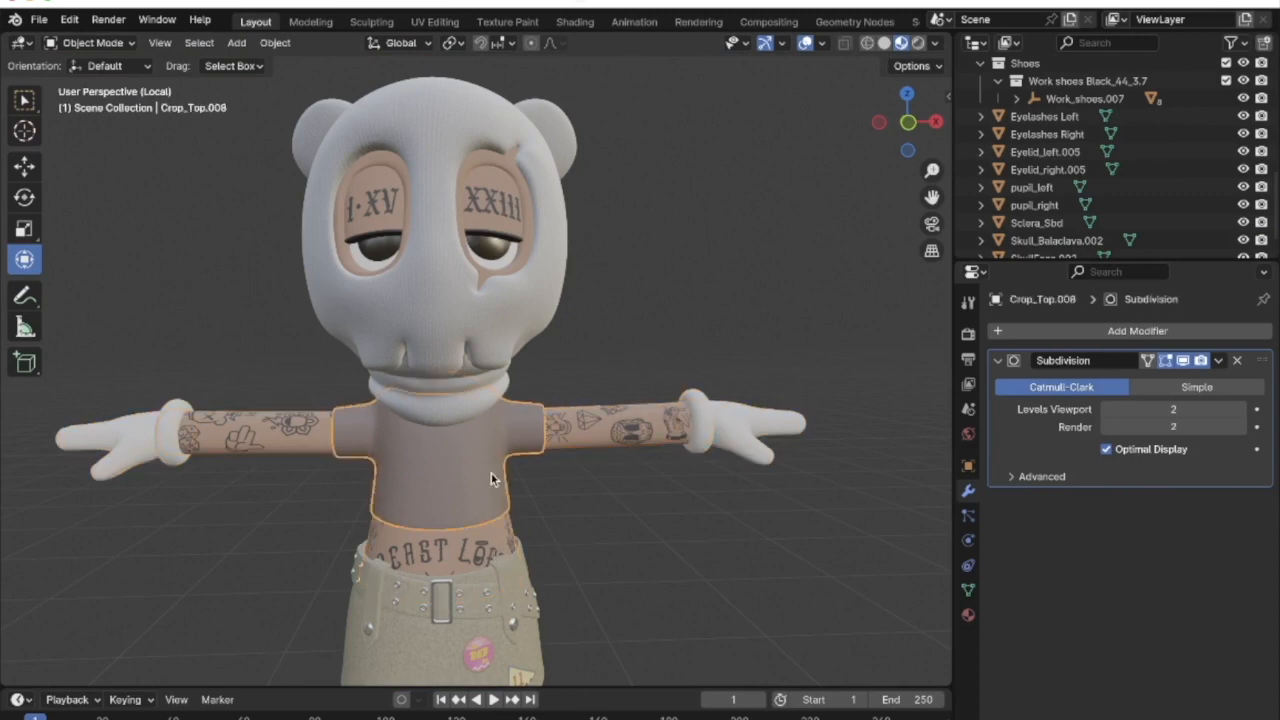
pyautogui.click(1218, 360)
pyautogui.click(1183, 382)
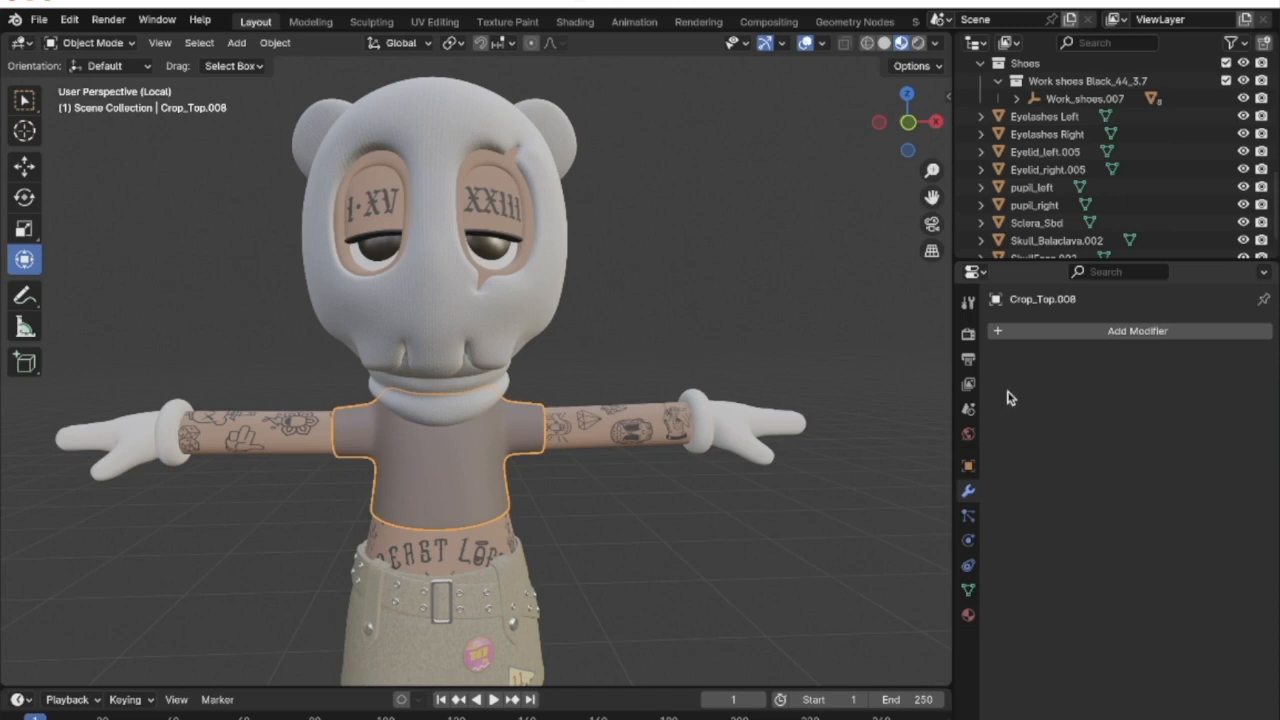
# Apply the Subdivision modifiers of the tattooed torso mesh Torso.024 and the gloves
pyautogui.click(627, 430)
pyautogui.click(1218, 360)
pyautogui.click(1136, 382)
pyautogui.click(752, 426)
pyautogui.click(1218, 360)
pyautogui.click(1160, 382)
# Apply the Subdivision modifiers of the skirt and its belt parts at the waist
pyautogui.click(488, 560)
pyautogui.click(488, 608)
pyautogui.click(1218, 360)
pyautogui.click(1160, 382)
pyautogui.click(640, 345)
pyautogui.click(1218, 360)
pyautogui.click(1160, 382)
pyautogui.click(546, 320)
pyautogui.click(1218, 360)
pyautogui.click(1160, 382)
pyautogui.click(597, 348)
pyautogui.click(573, 298)
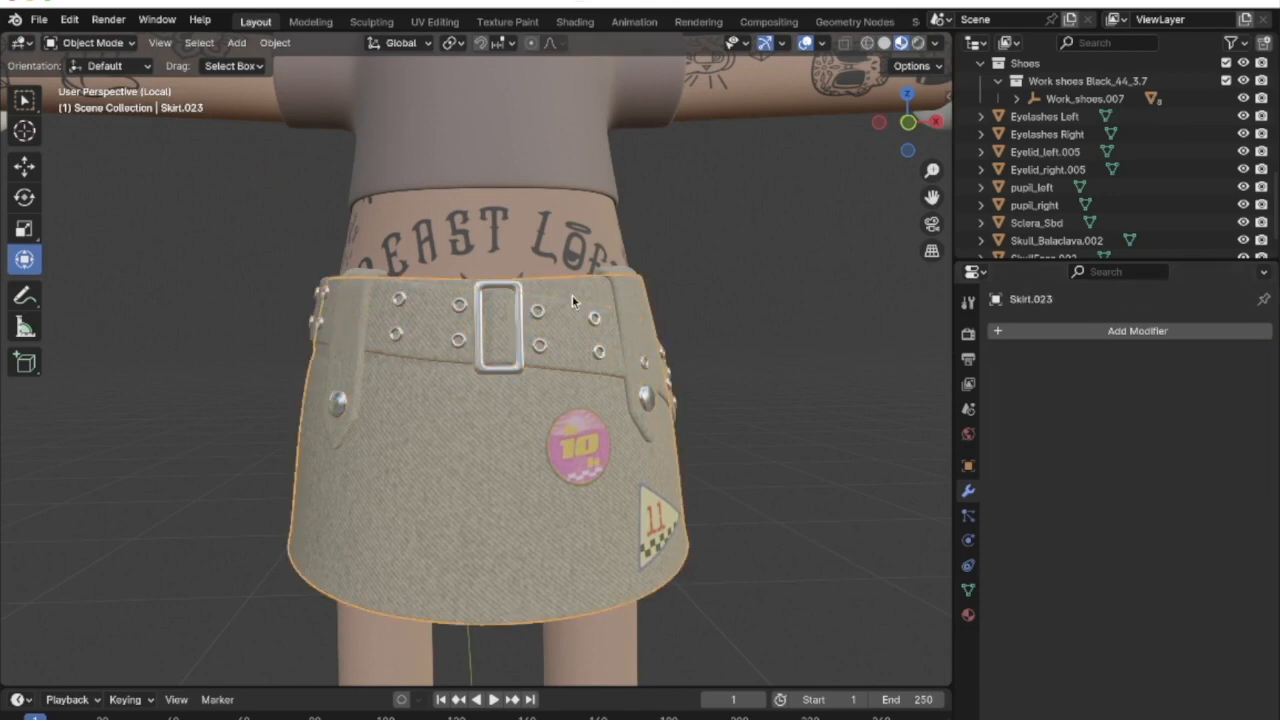
# Apply the Subdivision modifiers still left on the skirt's smaller trim pieces
pyautogui.click(598, 320)
pyautogui.click(1218, 360)
pyautogui.click(1160, 382)
pyautogui.click(602, 425)
pyautogui.click(1218, 360)
pyautogui.click(1160, 382)
pyautogui.click(695, 475)
pyautogui.click(1218, 360)
pyautogui.click(702, 456)
pyautogui.click(1218, 360)
pyautogui.click(1160, 382)
# Apply the remaining Subdivision modifiers on the lower-body meshes and check the shoe parts for modifiers
pyautogui.click(596, 463)
pyautogui.click(549, 632)
pyautogui.click(1218, 360)
pyautogui.click(1160, 382)
pyautogui.click(537, 656)
pyautogui.click(1218, 360)
pyautogui.click(1160, 382)
pyautogui.moveTo(622, 540); pyautogui.dragTo(690, 545, button='middle')
pyautogui.click(471, 320)
pyautogui.click(350, 410)
pyautogui.moveTo(345, 325); pyautogui.dragTo(407, 331, button='middle')
pyautogui.click(579, 318)
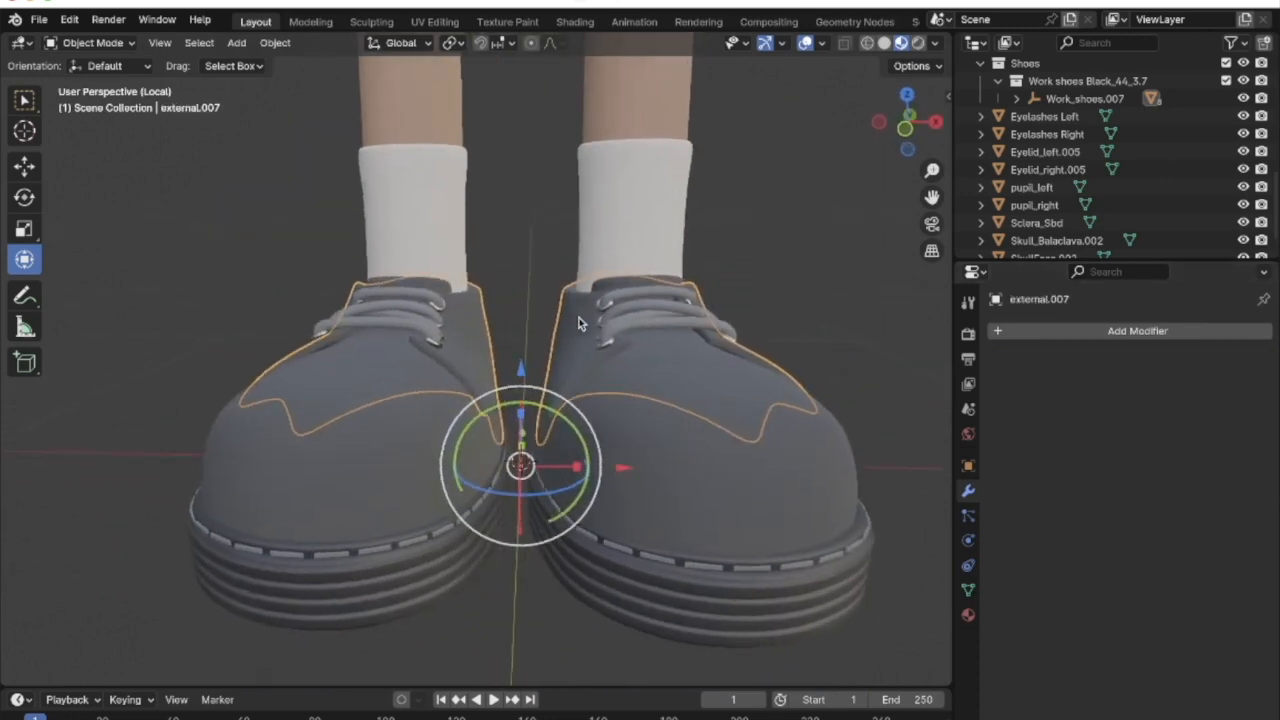
# Try to join the balaclava head Skull_Balaclava.002 into the neck piece Skull_Balaclava.001
pyautogui.keyDown('shift'); pyautogui.scroll(8, 579, 323); pyautogui.keyUp('shift')
pyautogui.scroll(-5, 579, 323)
pyautogui.keyDown('shift'); pyautogui.scroll(3, 579, 323); pyautogui.keyUp('shift')
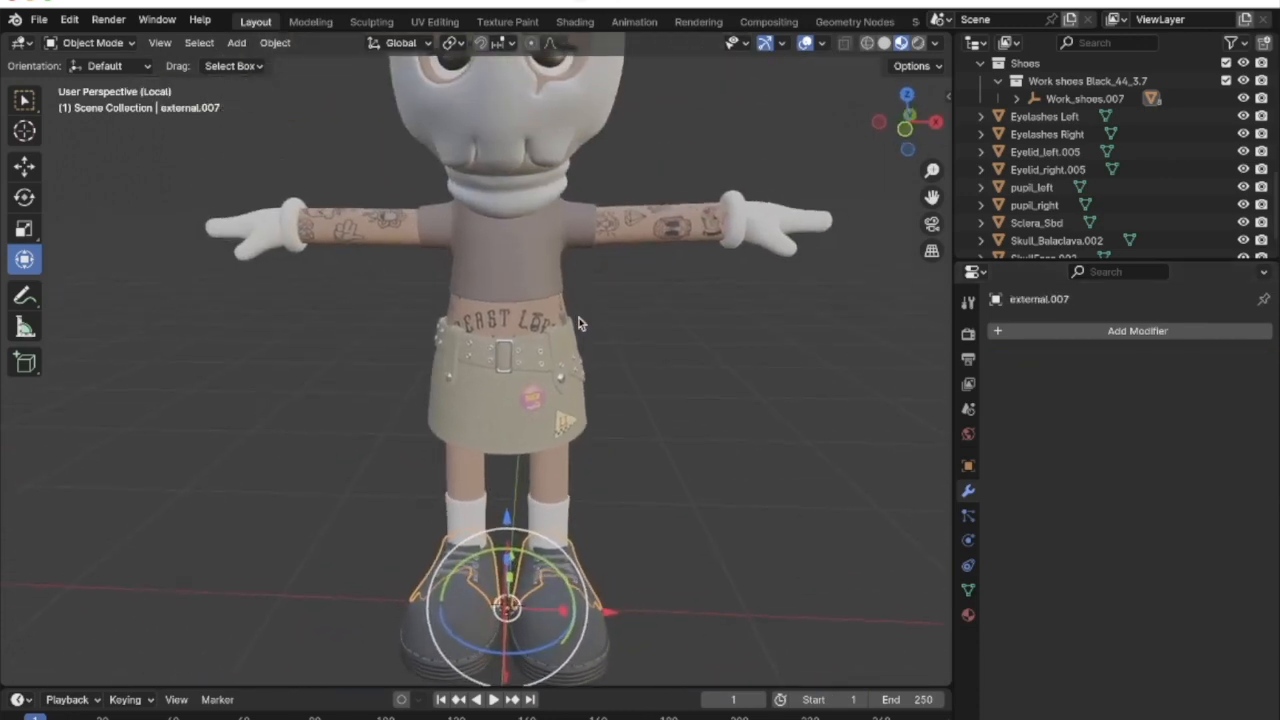
pyautogui.hscroll(-3, 579, 323)
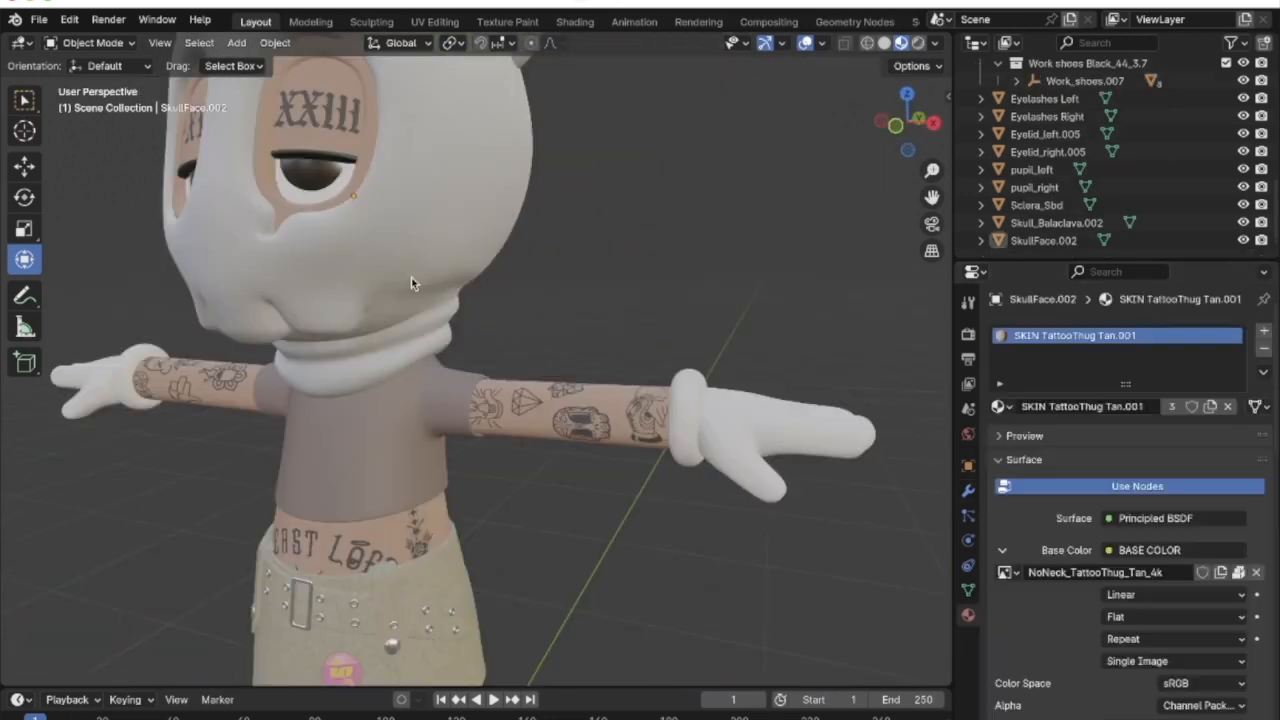
pyautogui.click(411, 277)
pyautogui.hscroll(-5, 411, 277)
pyautogui.hscroll(1, 531, 264)
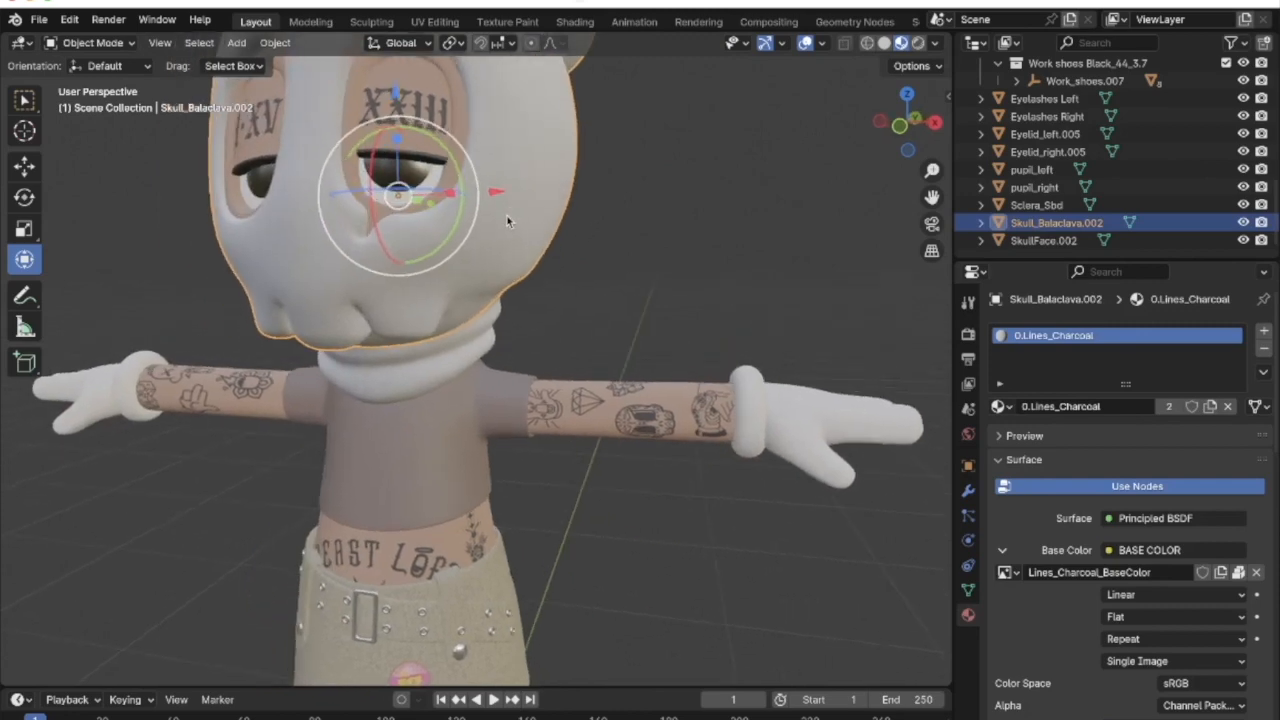
pyautogui.keyDown('shift'); pyautogui.click(461, 345); pyautogui.keyUp('shift')
pyautogui.hscroll(-2, 461, 345)
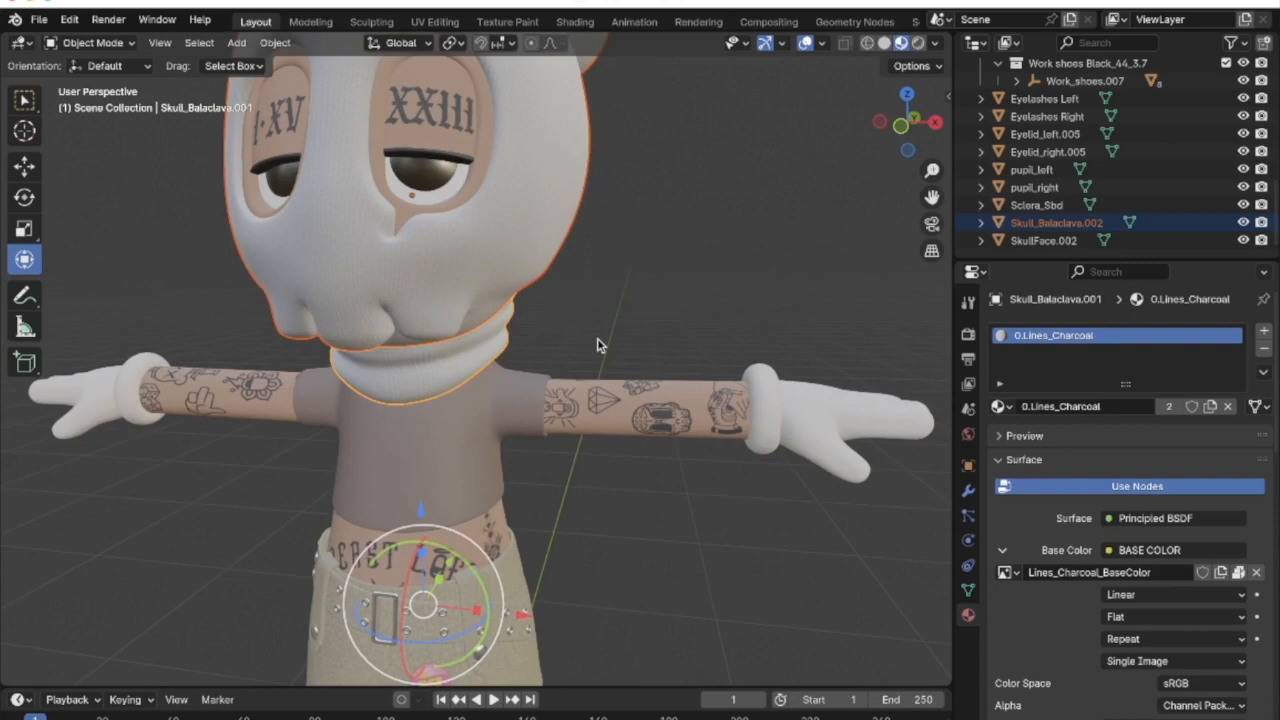
pyautogui.hotkey('ctrl', 'j')
# Examine the joined balaclava's fabric texture on the head and neck from several angles
pyautogui.hscroll(-5, 561, 270)
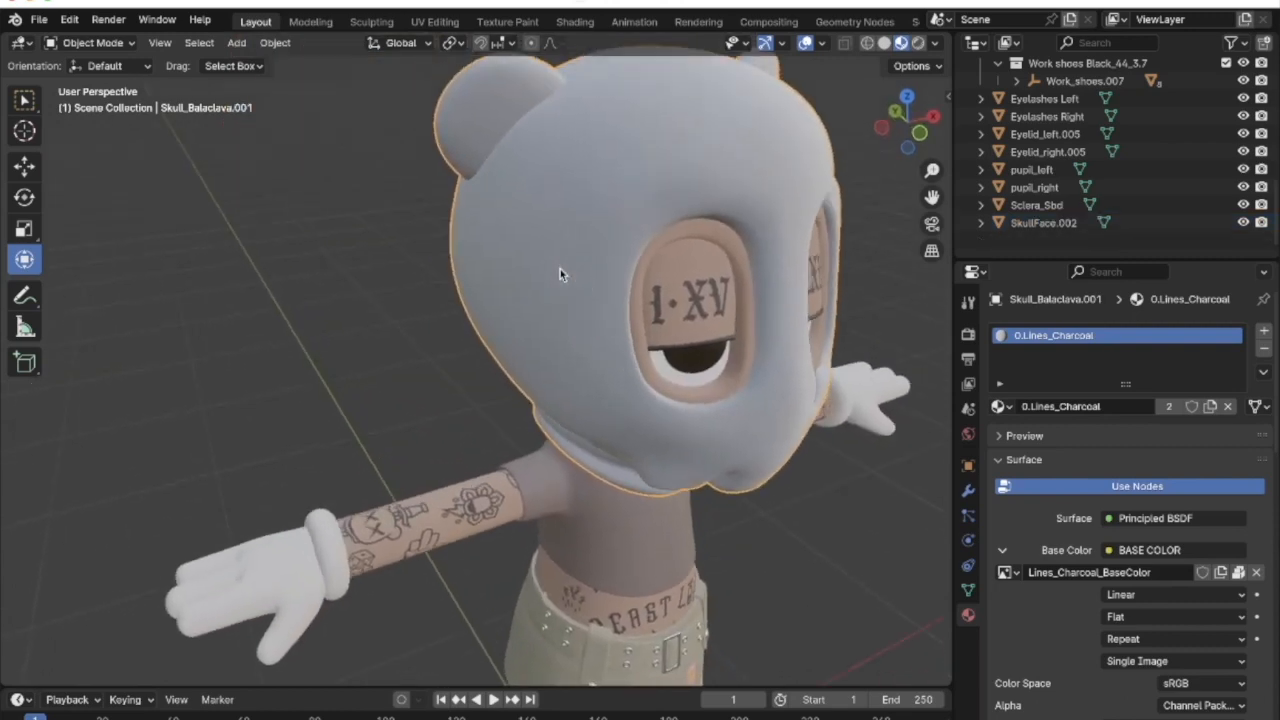
pyautogui.scroll(5, 561, 270)
pyautogui.hscroll(4, 561, 270)
pyautogui.hscroll(3, 561, 270)
pyautogui.scroll(-3, 588, 342)
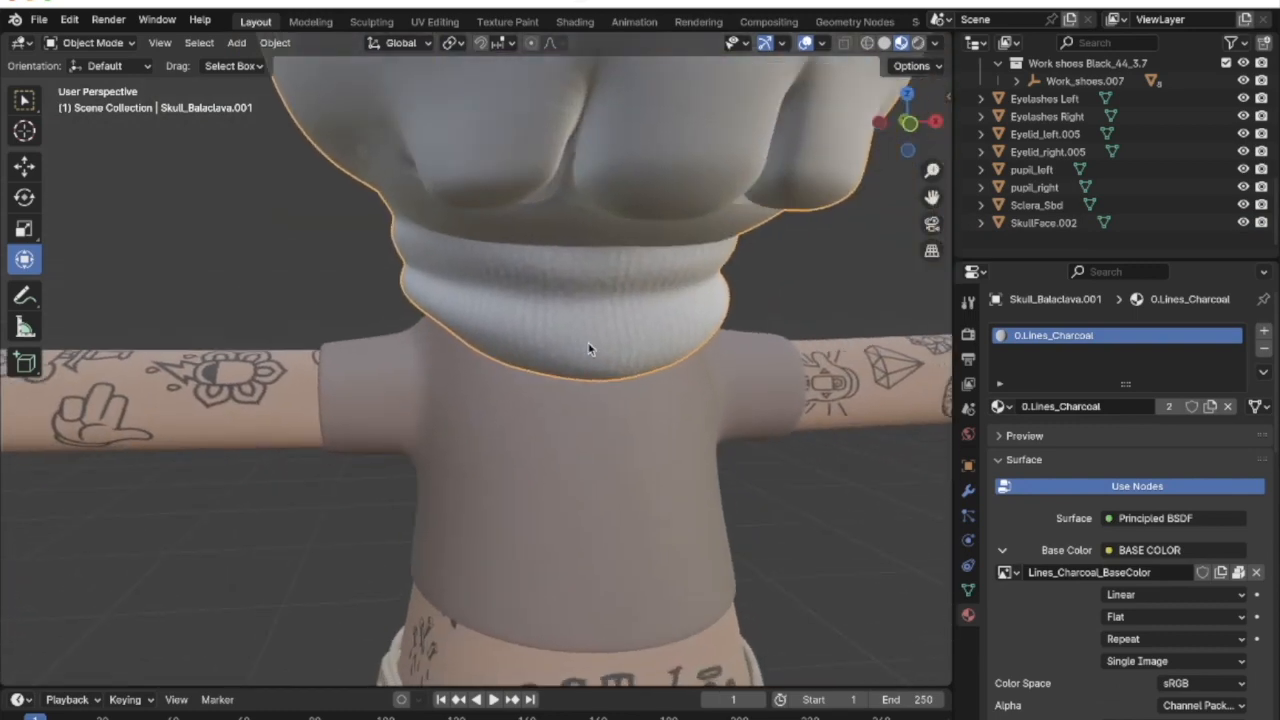
pyautogui.hscroll(-5, 591, 246)
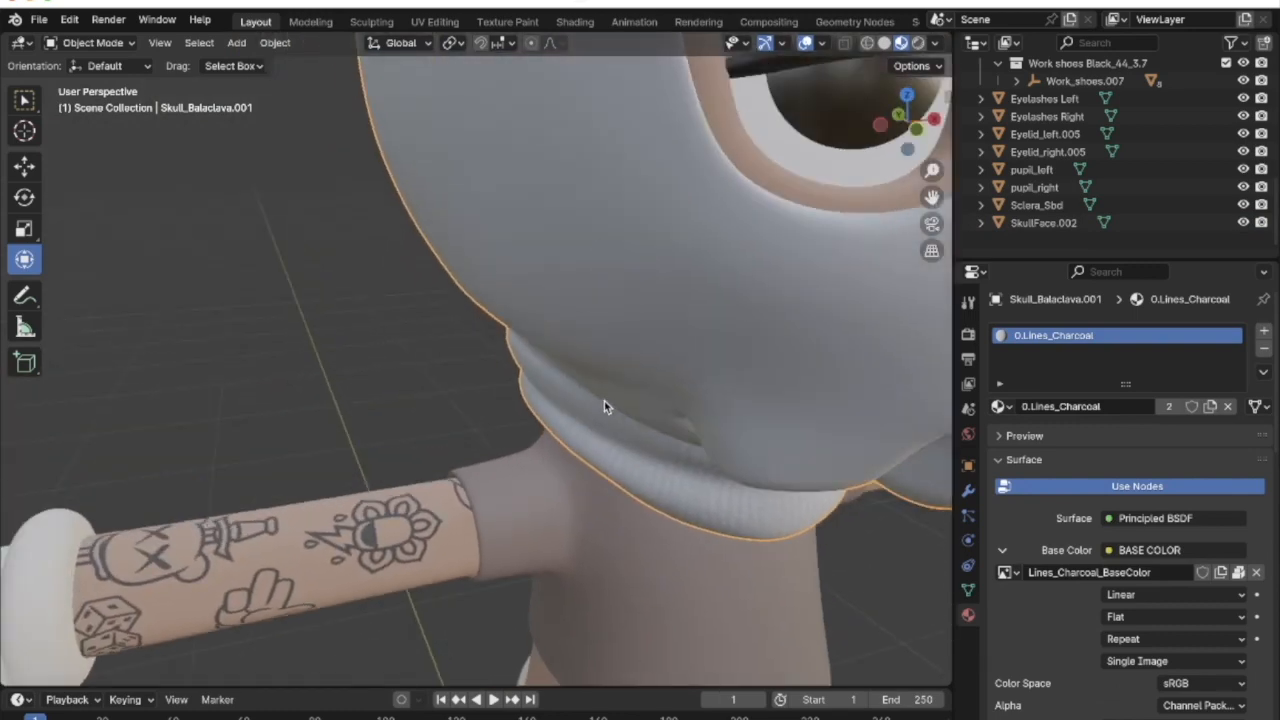
pyautogui.scroll(-8, 604, 403)
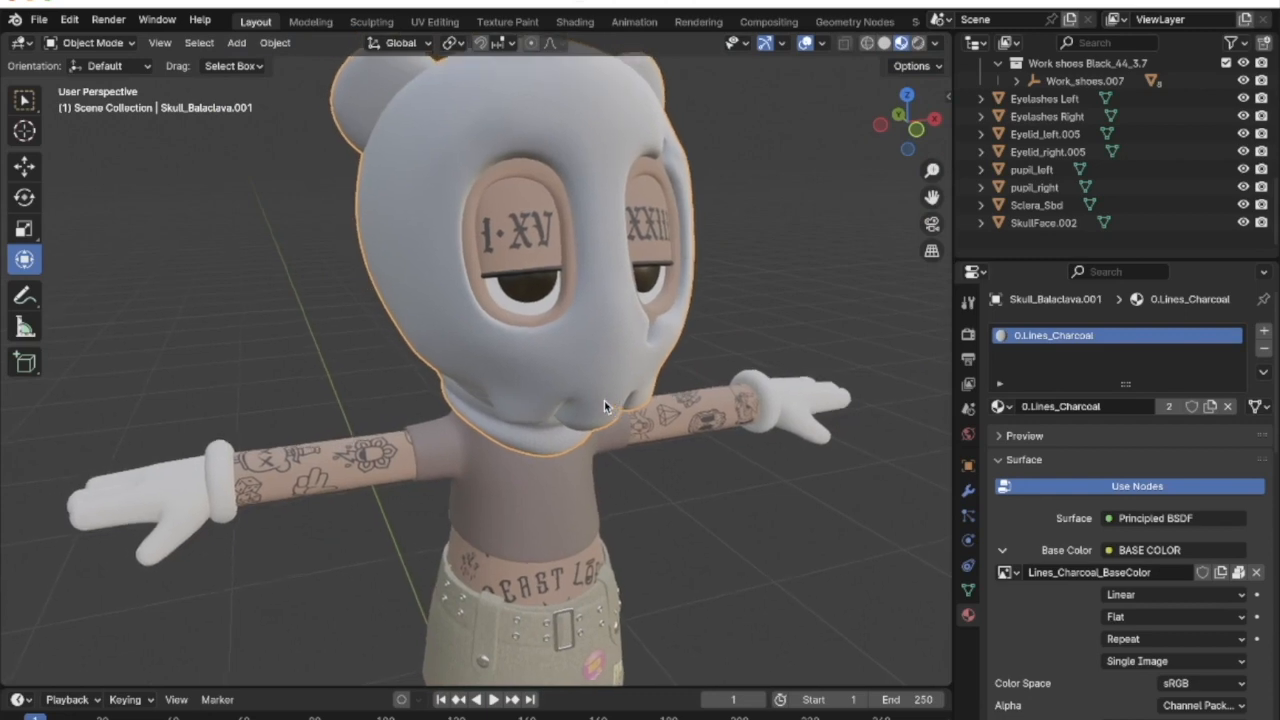
pyautogui.scroll(8, 604, 405)
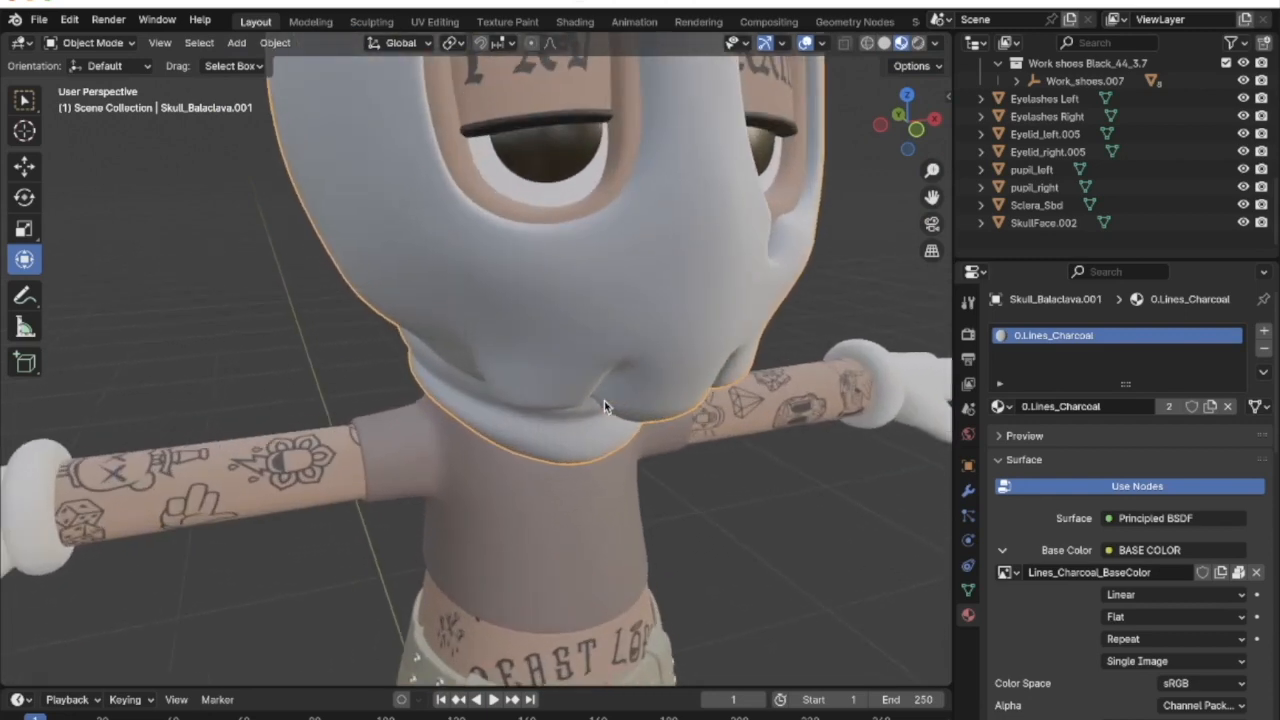
pyautogui.scroll(-5, 604, 405)
pyautogui.scroll(2, 604, 405)
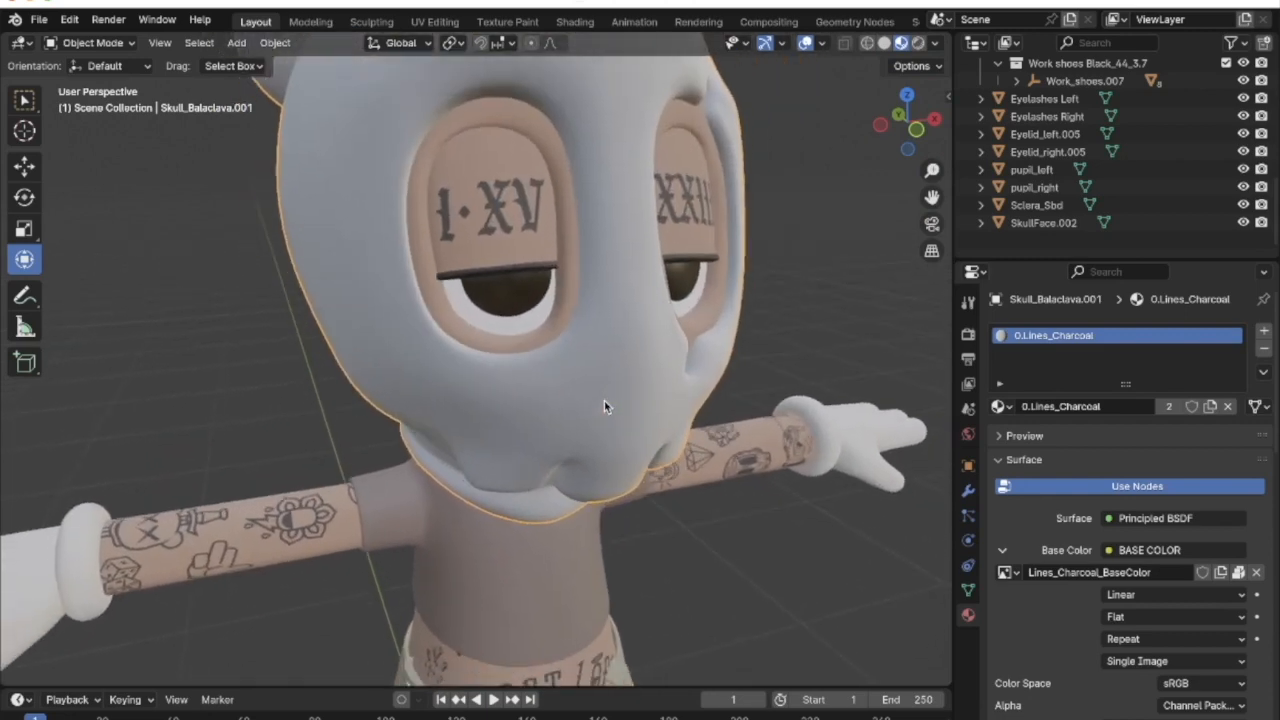
pyautogui.keyDown('shift'); pyautogui.scroll(-3, 604, 405); pyautogui.keyUp('shift')
pyautogui.scroll(1, 604, 405)
pyautogui.scroll(-1, 604, 405)
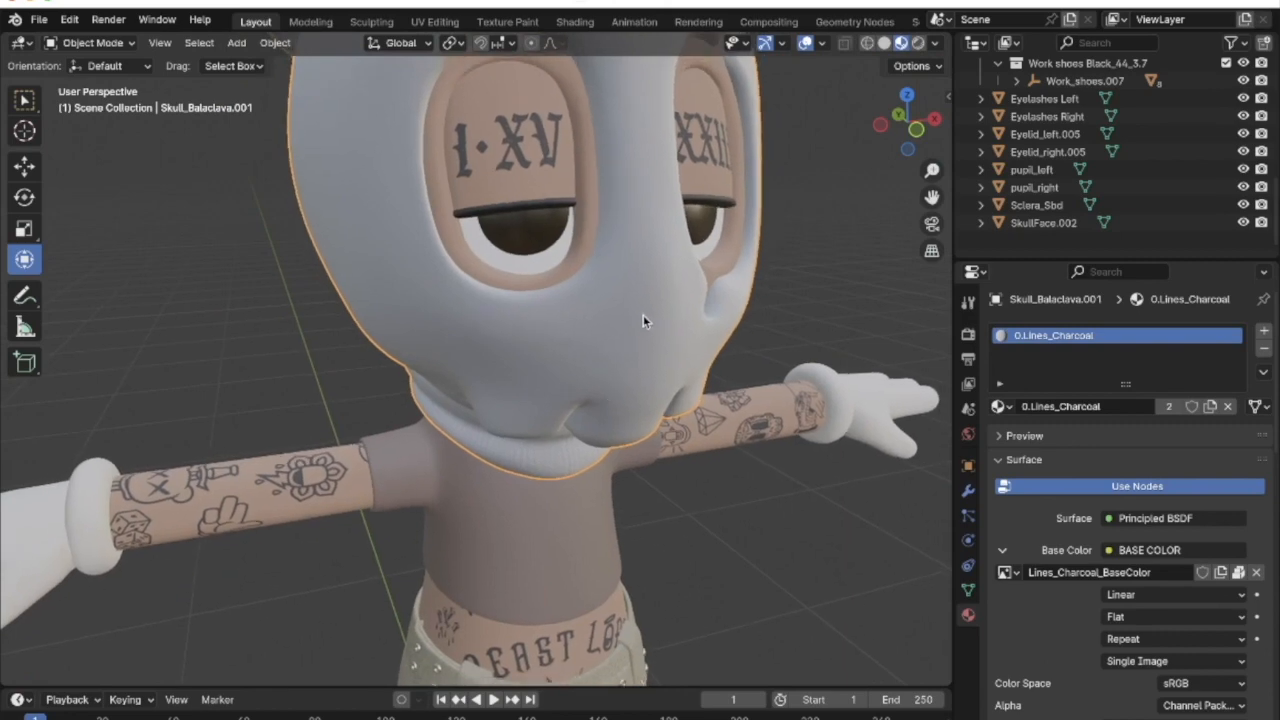
# Undo the join of the balaclava head and neck piece
pyautogui.press('super+v')
pyautogui.click(798, 342)
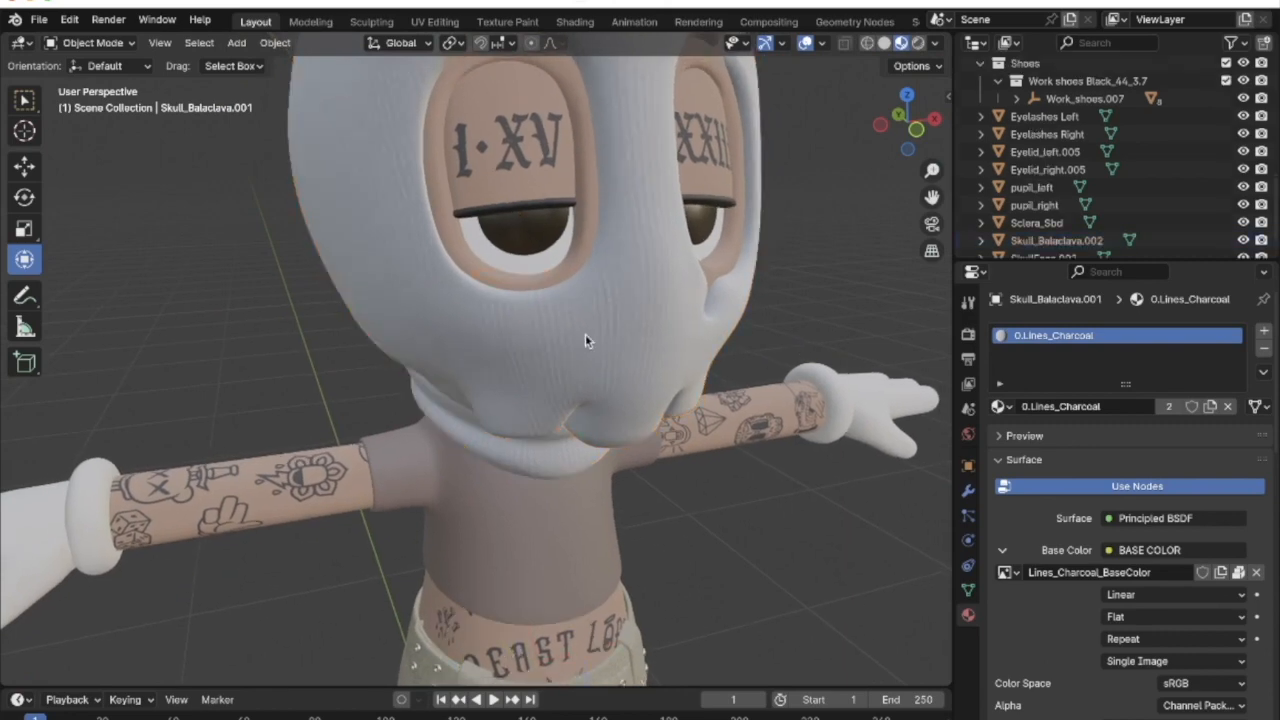
# Compare the shape keys and UV map names in the mesh data of the balaclava head and the neck piece
pyautogui.click(585, 336)
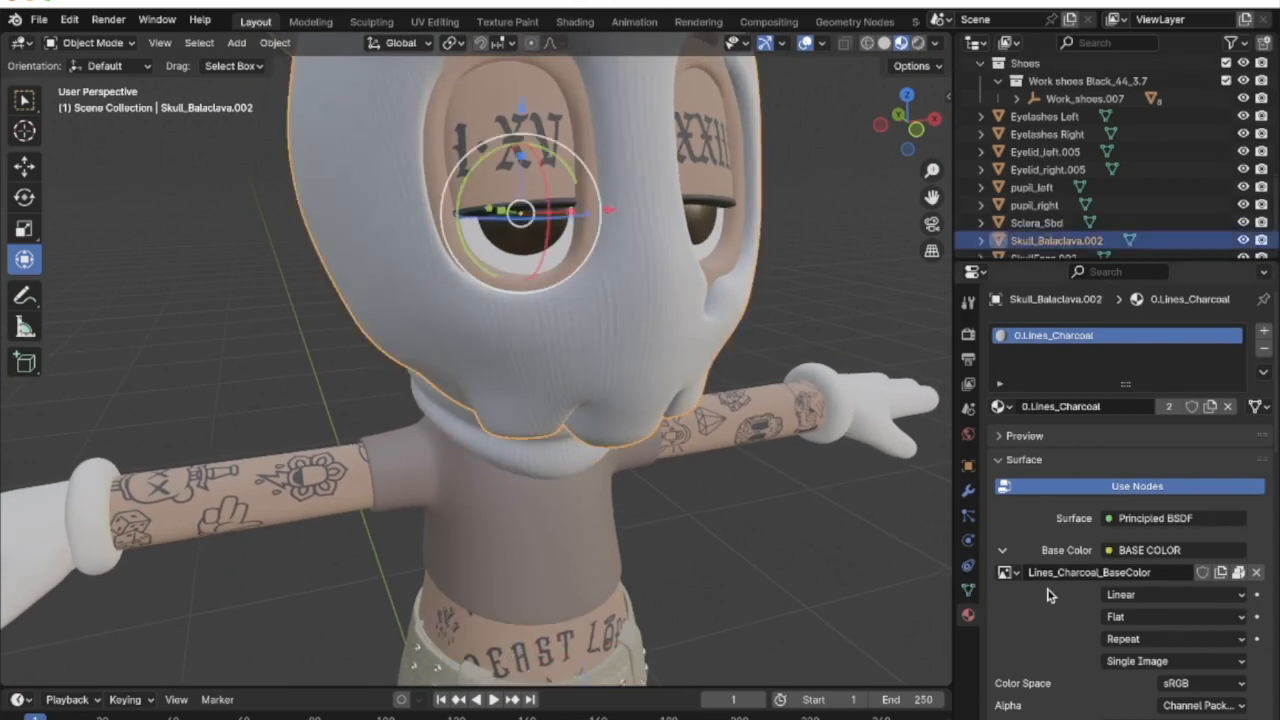
pyautogui.click(969, 590)
pyautogui.scroll(-3, 1051, 574)
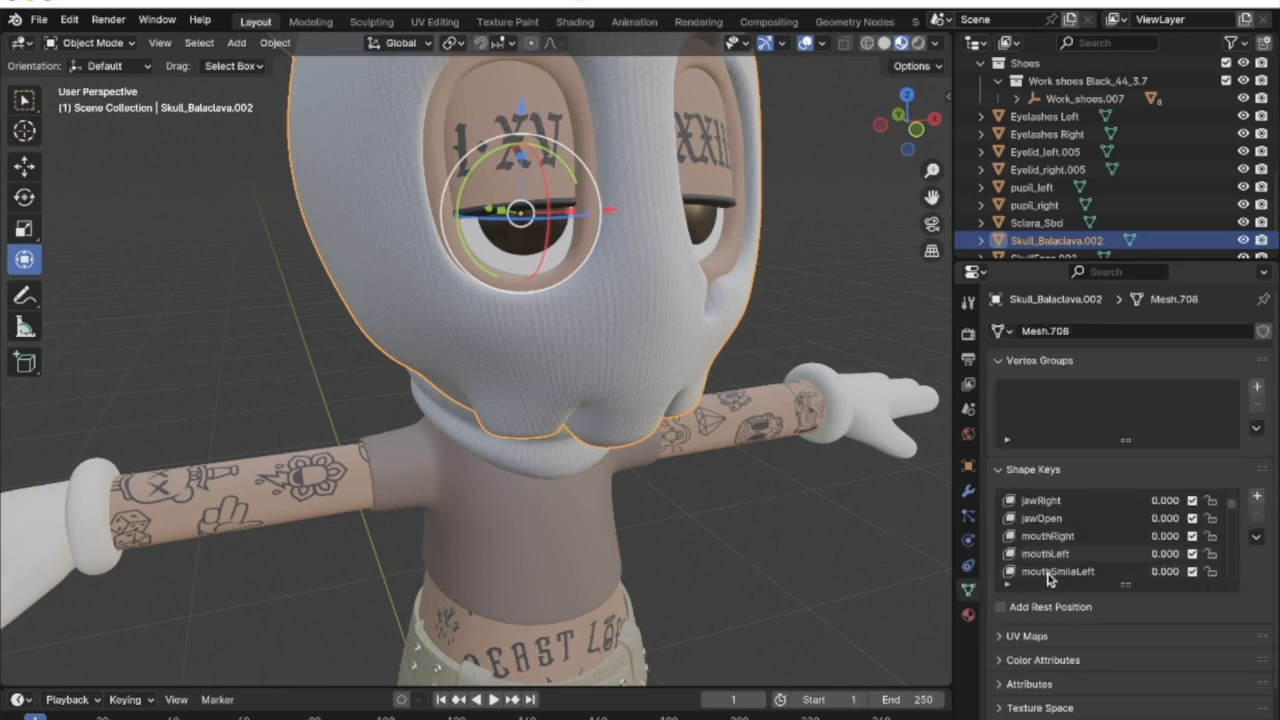
pyautogui.scroll(3, 1051, 578)
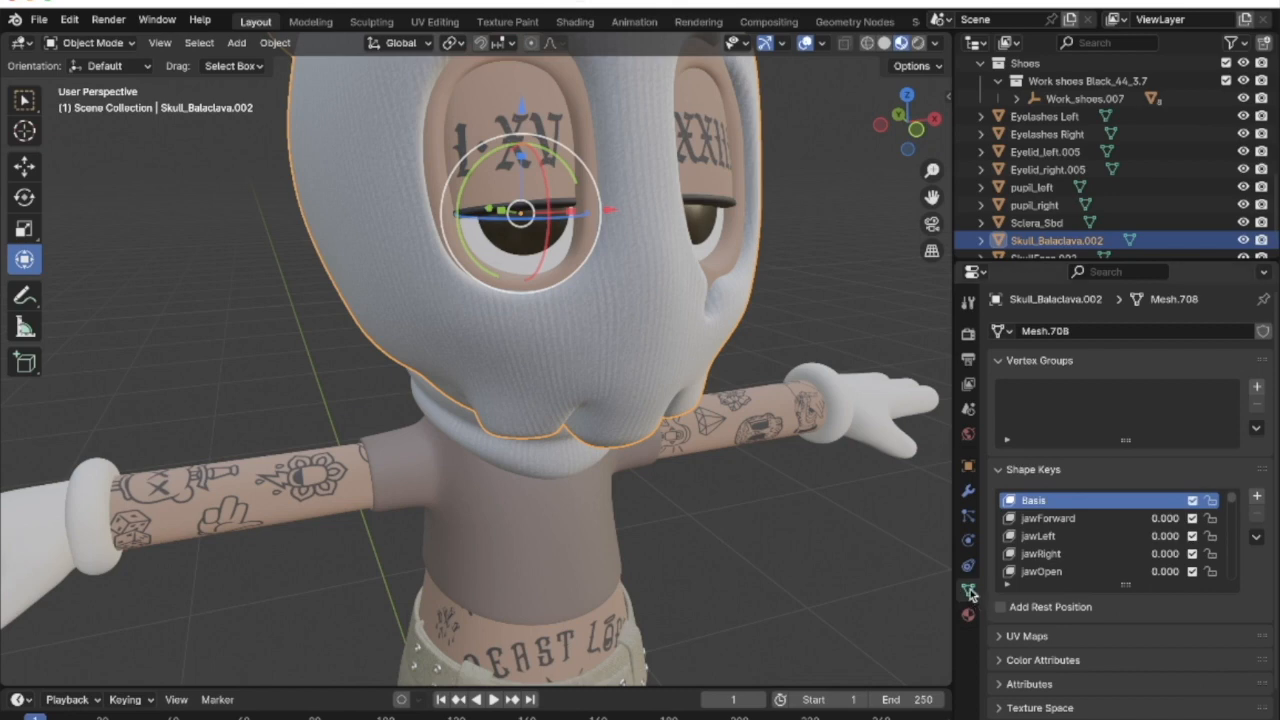
pyautogui.click(1040, 637)
pyautogui.scroll(-3, 1037, 642)
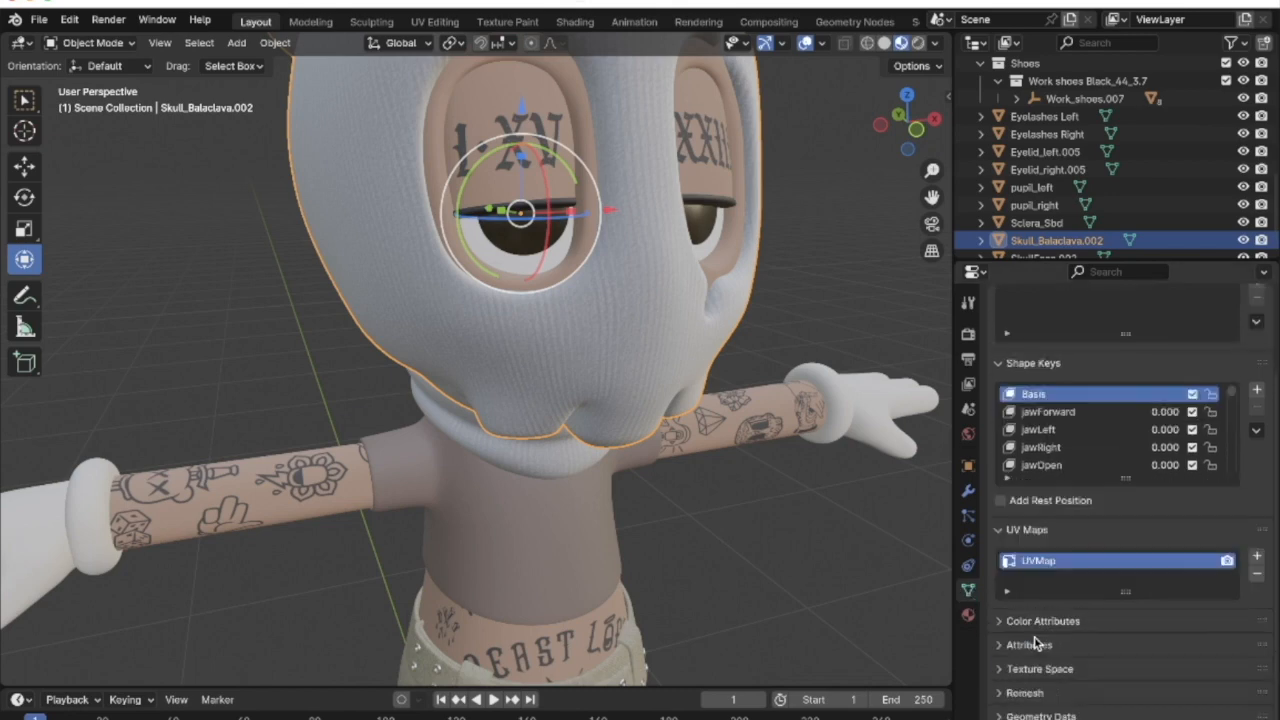
pyautogui.scroll(-1, 1037, 642)
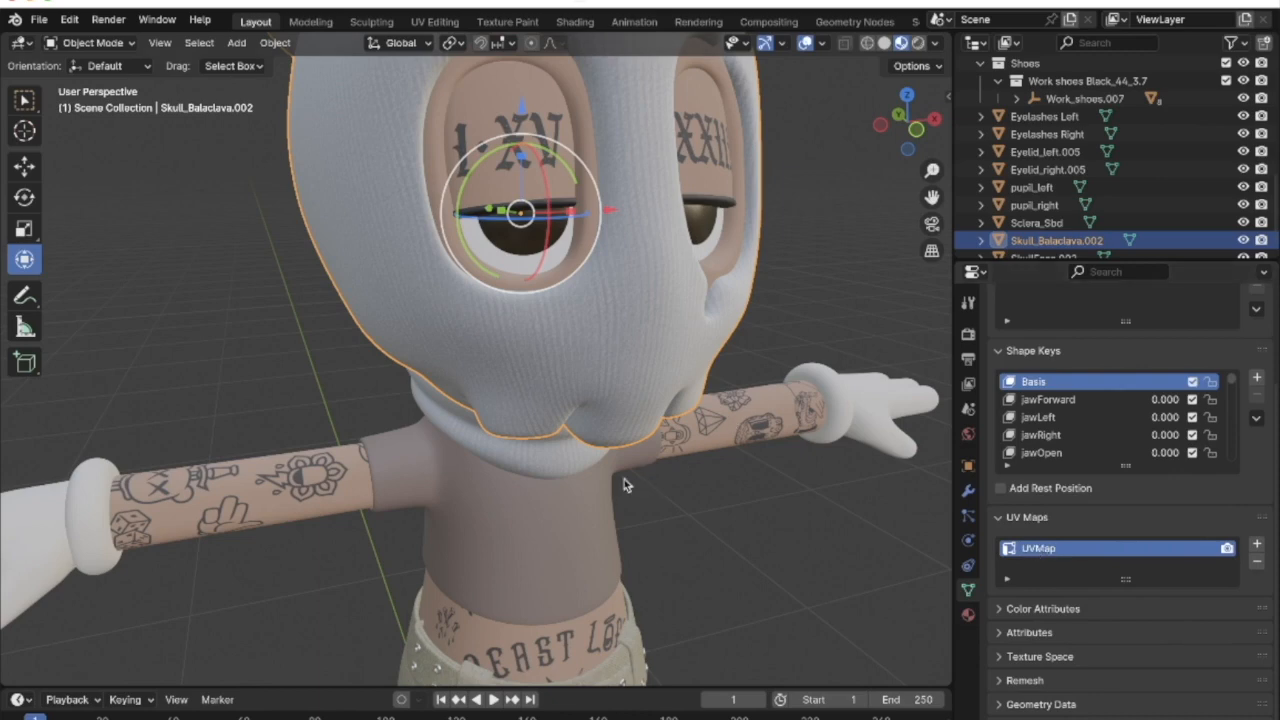
pyautogui.click(548, 462)
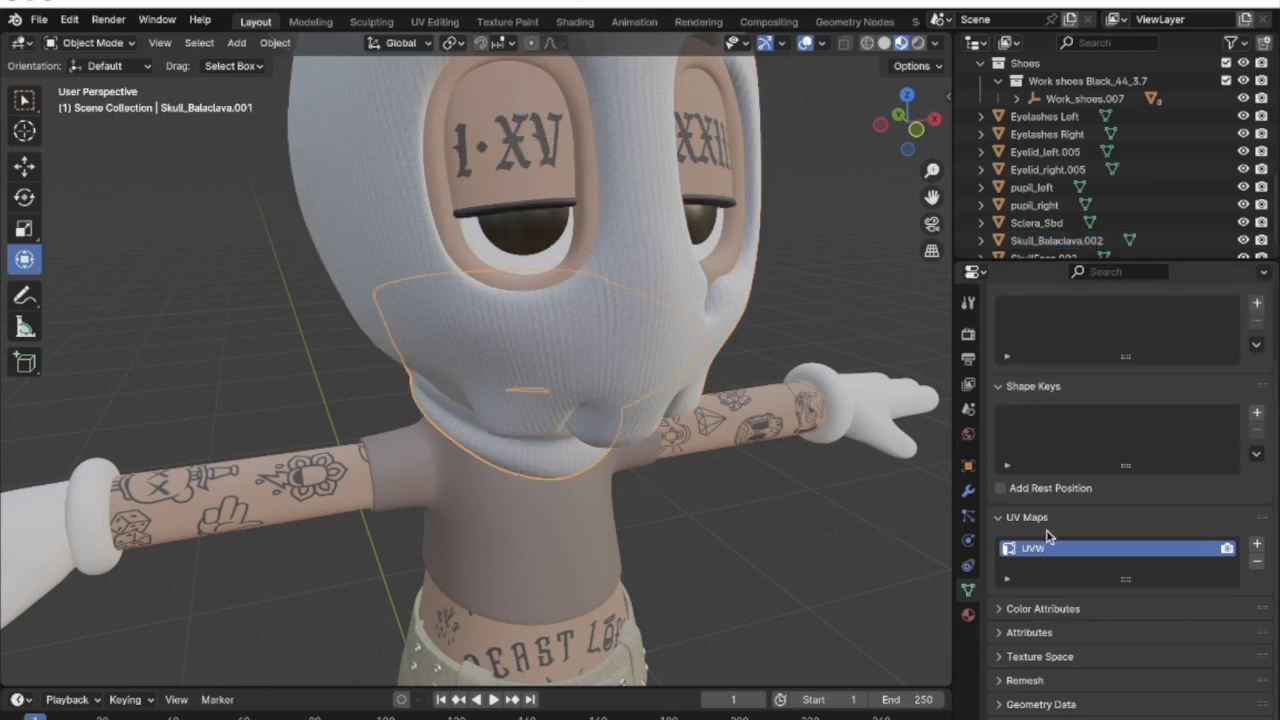
pyautogui.click(616, 376)
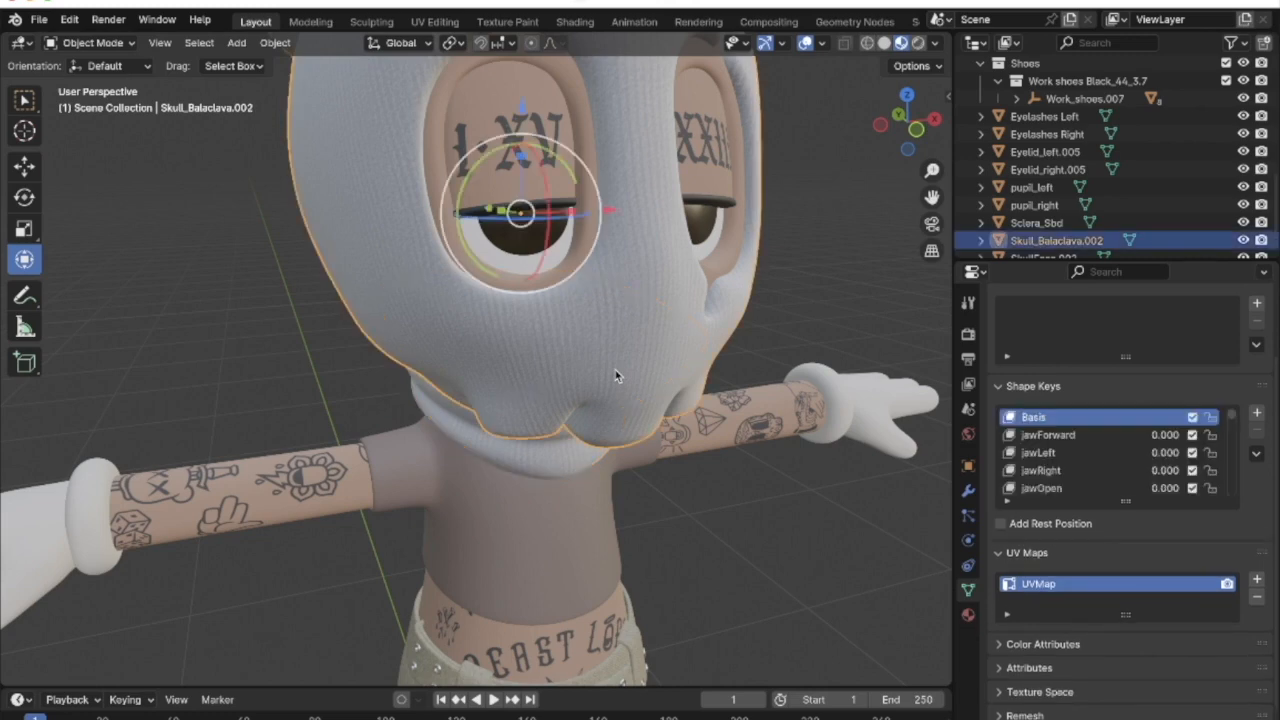
# Rename the UV map of the neck piece Skull_Balaclava.001 to UVMap
pyautogui.click(560, 454)
pyautogui.doubleClick(1037, 547)
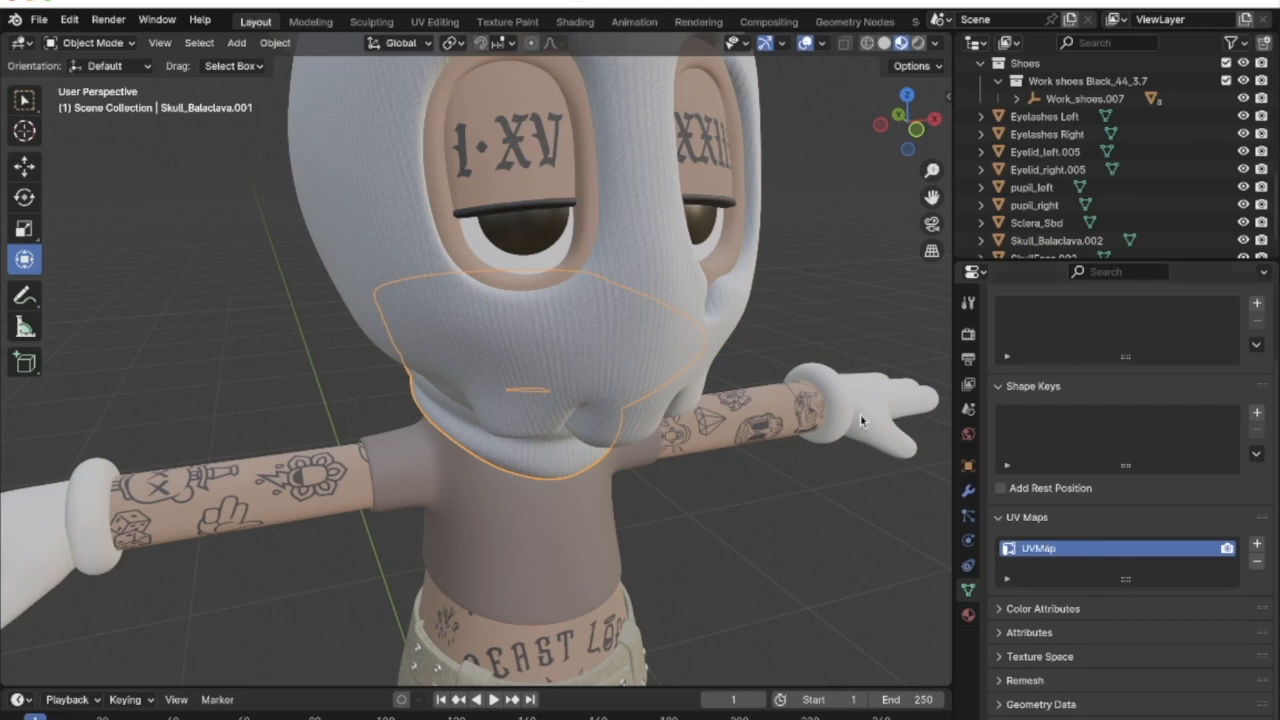
pyautogui.click(661, 475)
# Join the balaclava head Skull_Balaclava.002 into the neck piece Skull_Balaclava.001
pyautogui.click(601, 403)
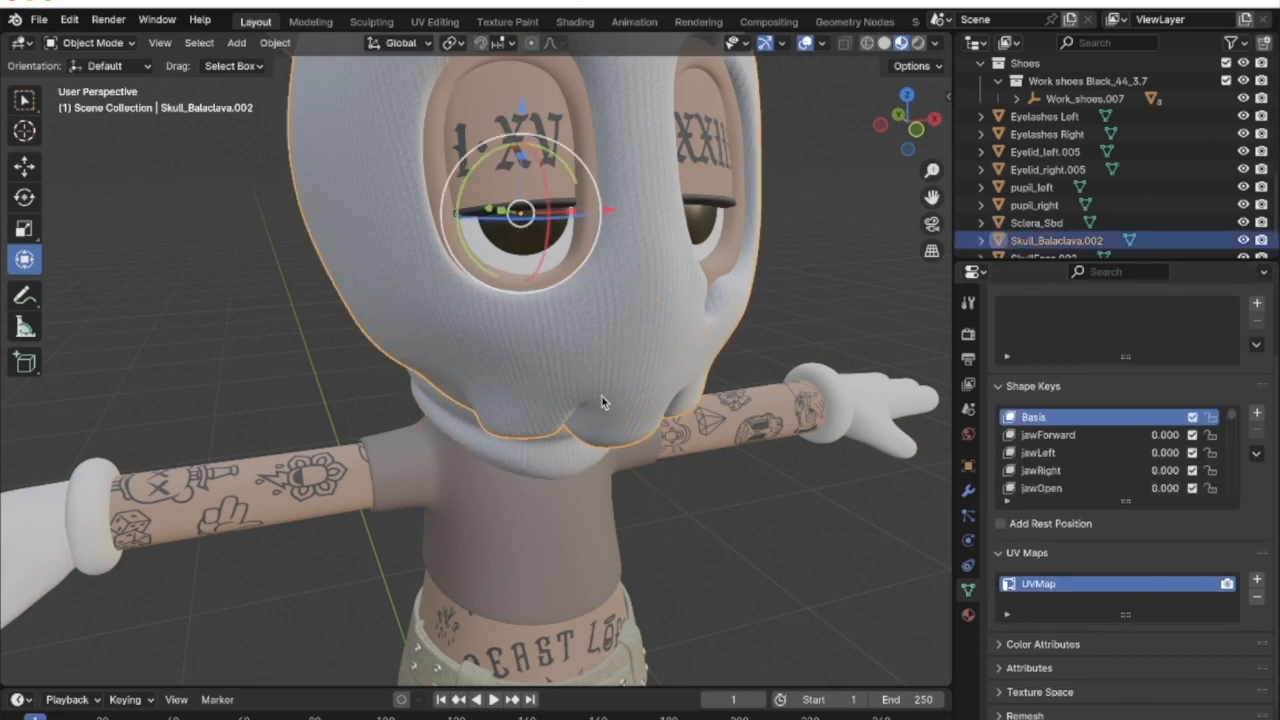
pyautogui.keyDown('shift'); pyautogui.click(541, 449); pyautogui.keyUp('shift')
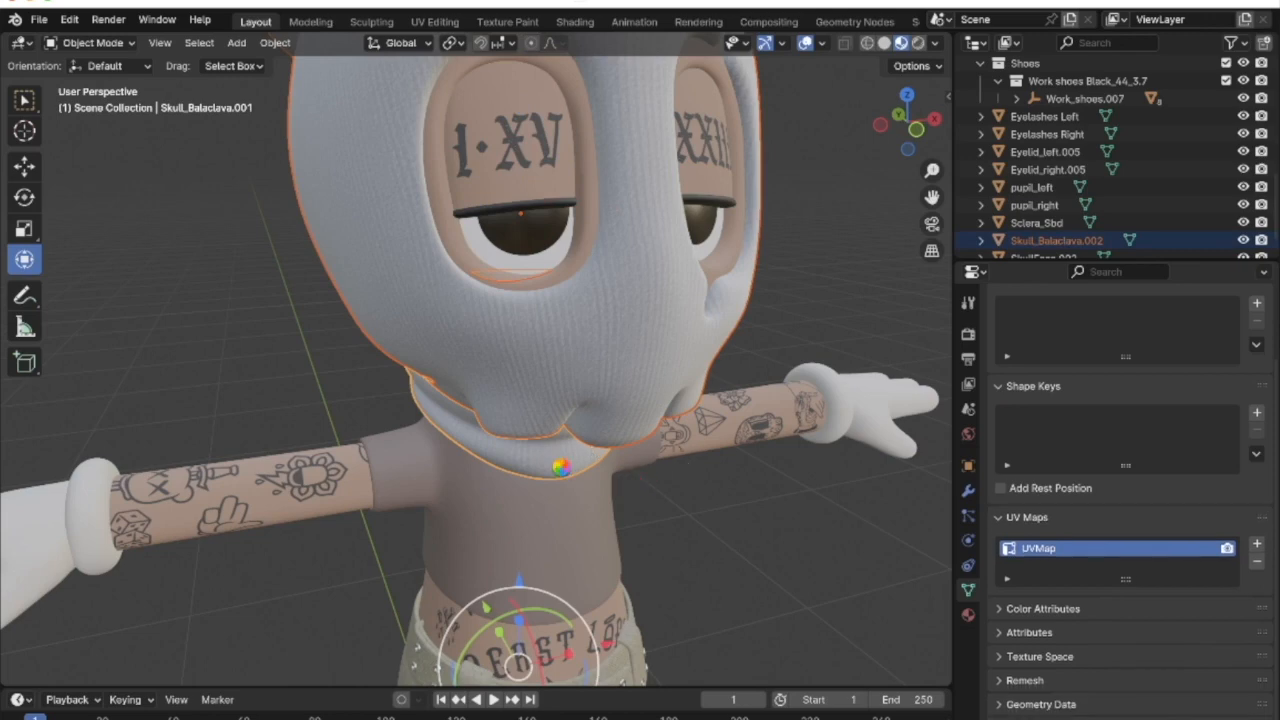
pyautogui.click(612, 411)
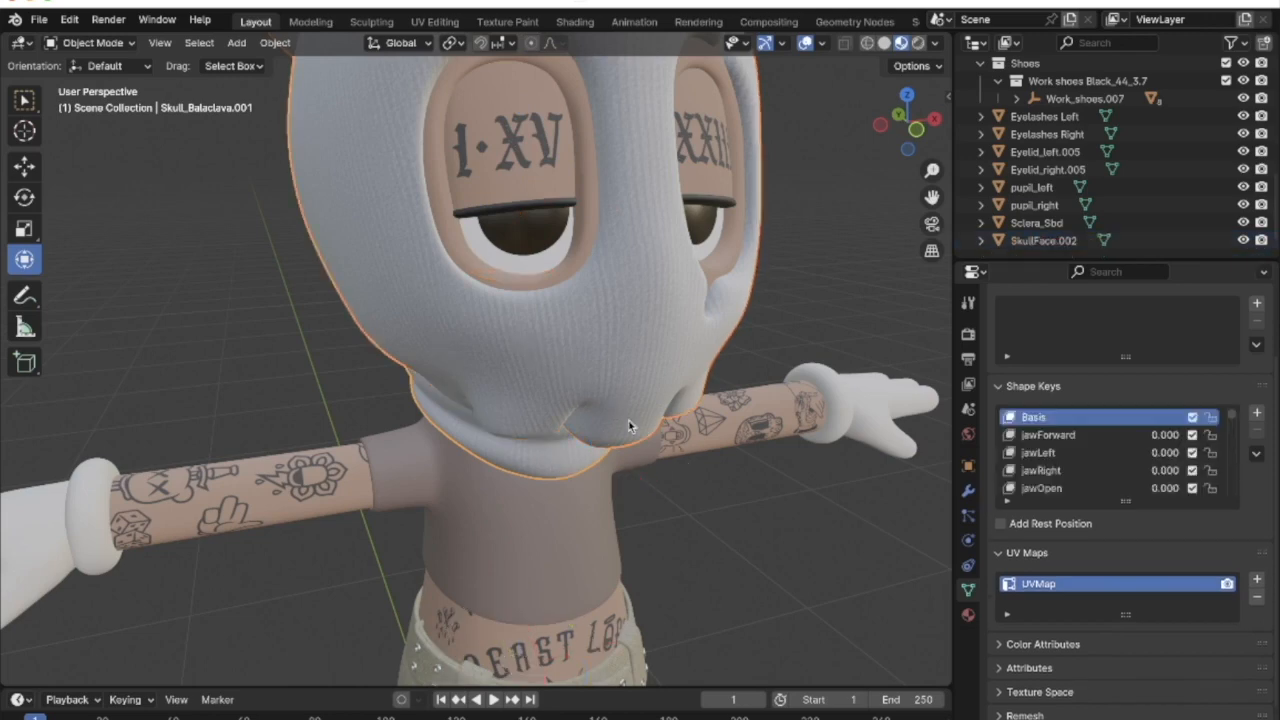
# Check the material settings of the joined balaclava and examine its fabric texture on the head and neck from several angles
pyautogui.click(967, 615)
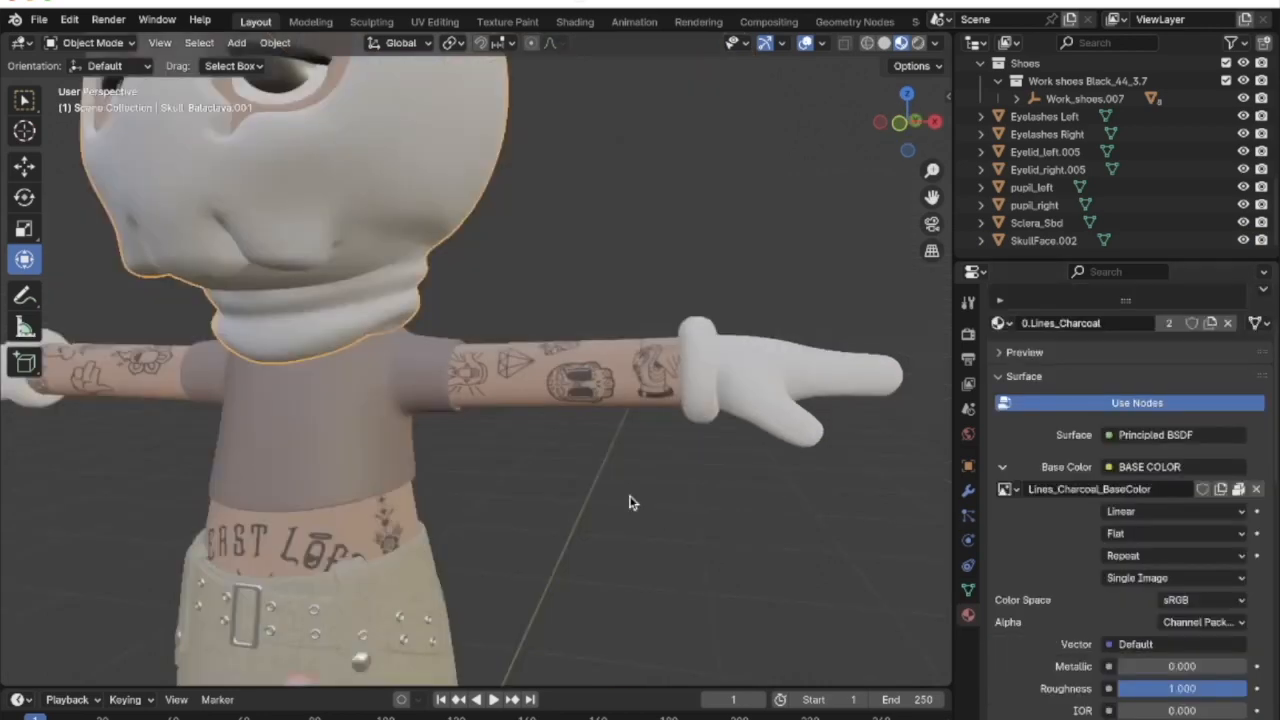
pyautogui.scroll(-4, 630, 503)
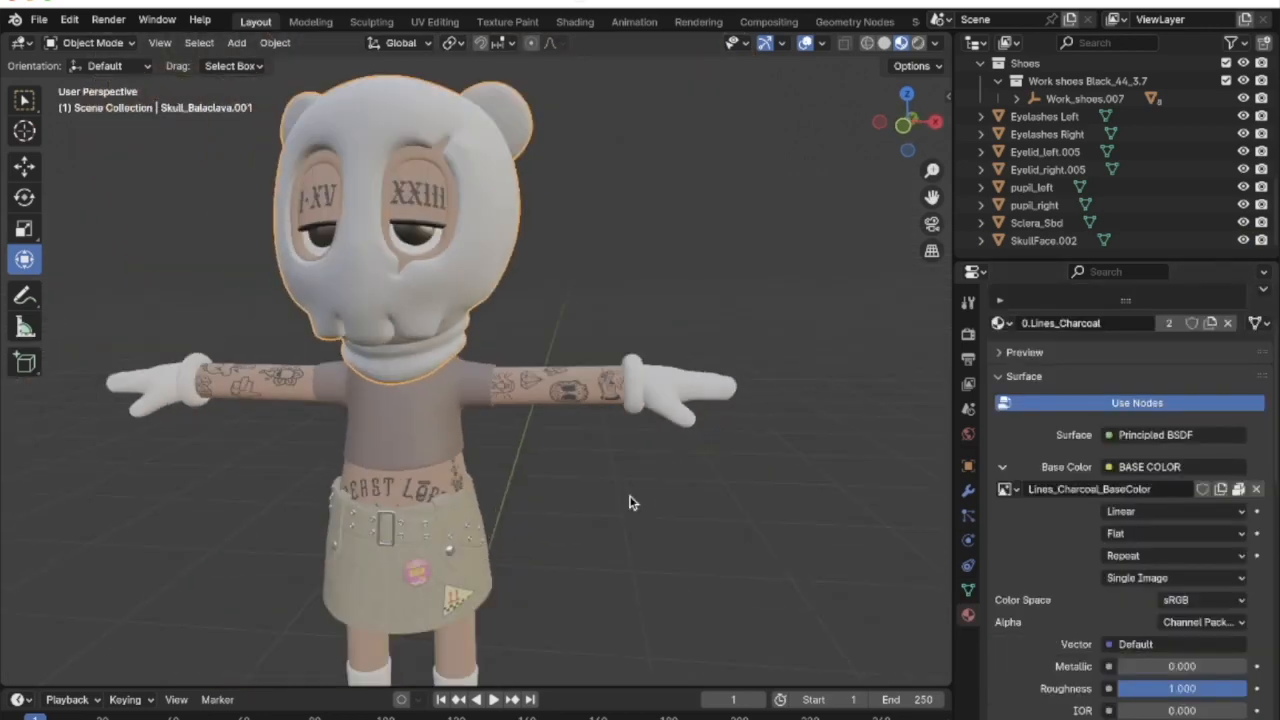
pyautogui.scroll(8, 543, 397)
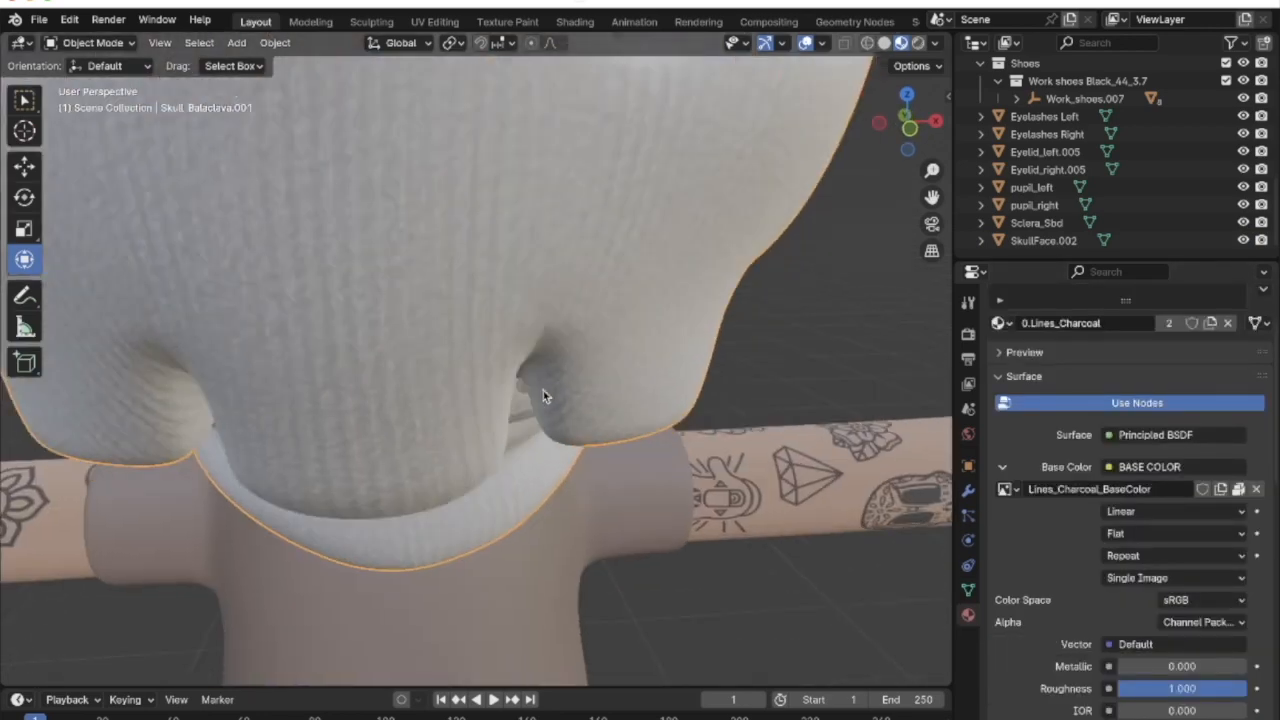
pyautogui.scroll(-5, 543, 390)
pyautogui.scroll(3, 543, 388)
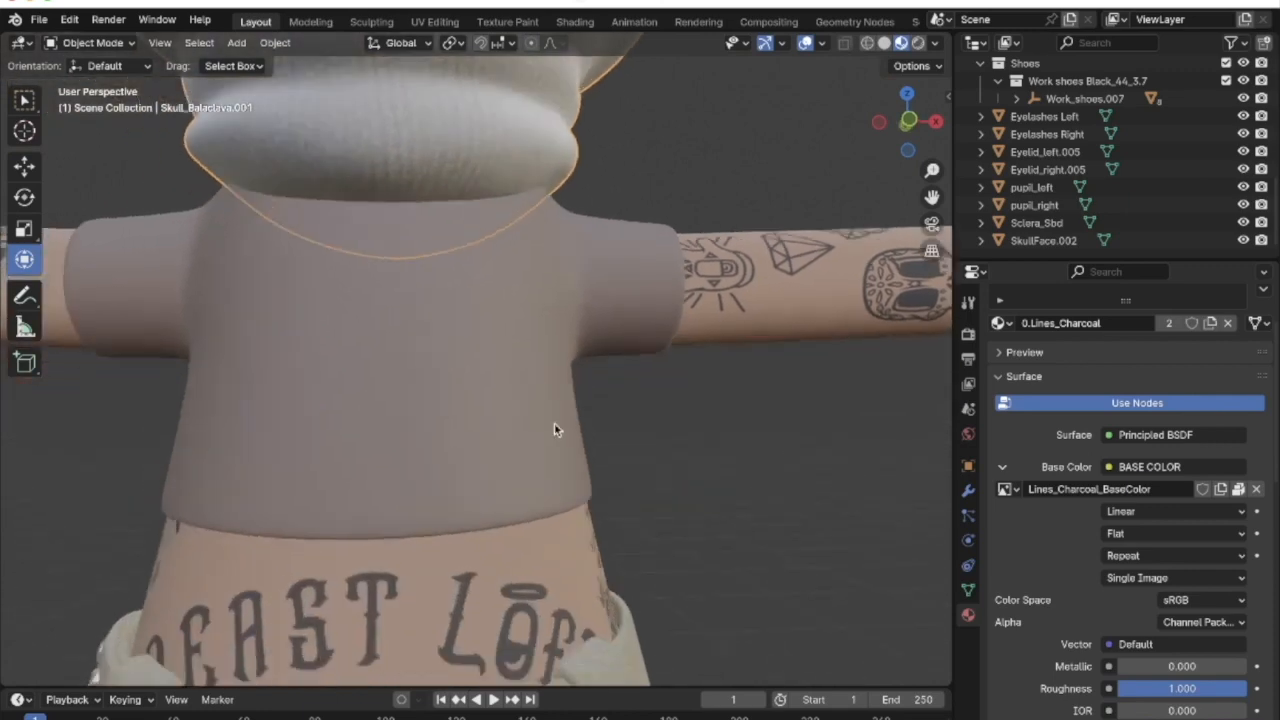
pyautogui.scroll(-5, 556, 428)
pyautogui.scroll(2, 561, 421)
pyautogui.moveTo(705, 491); pyautogui.dragTo(710, 418, button='middle')
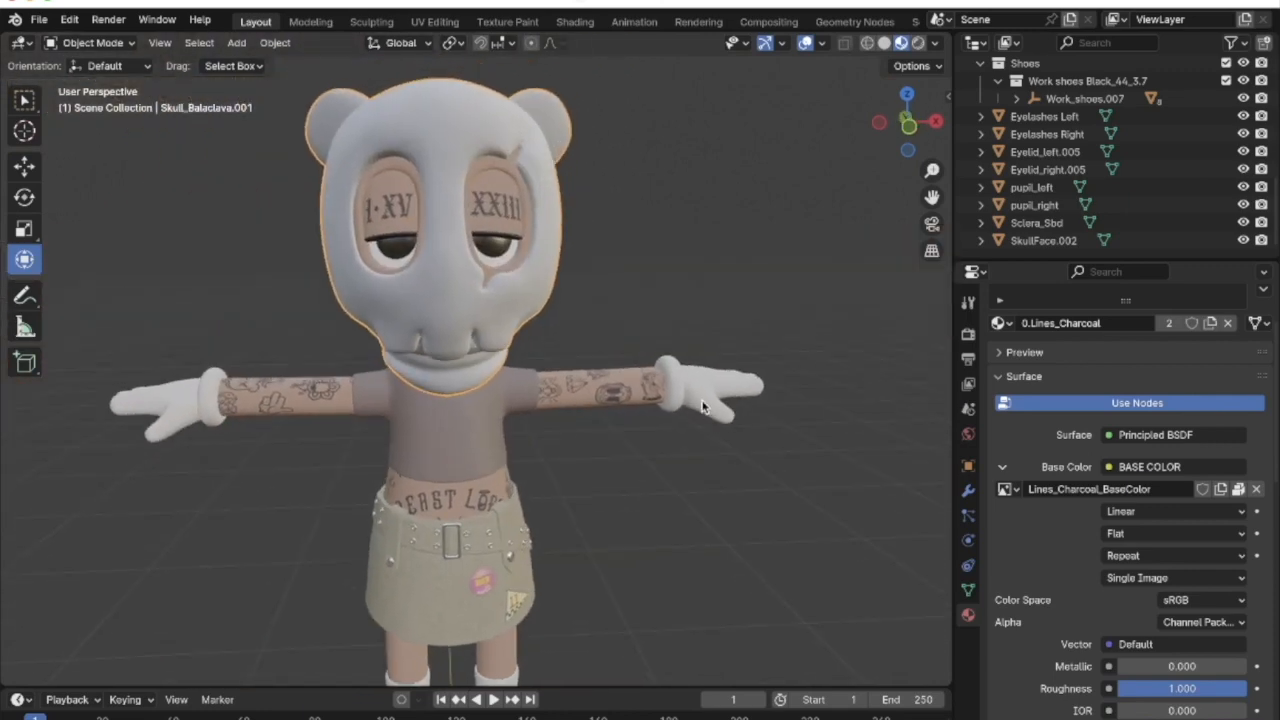
# Add a VRM Humanoid armature to the character scene
pyautogui.click(702, 406)
pyautogui.scroll(2, 700, 400)
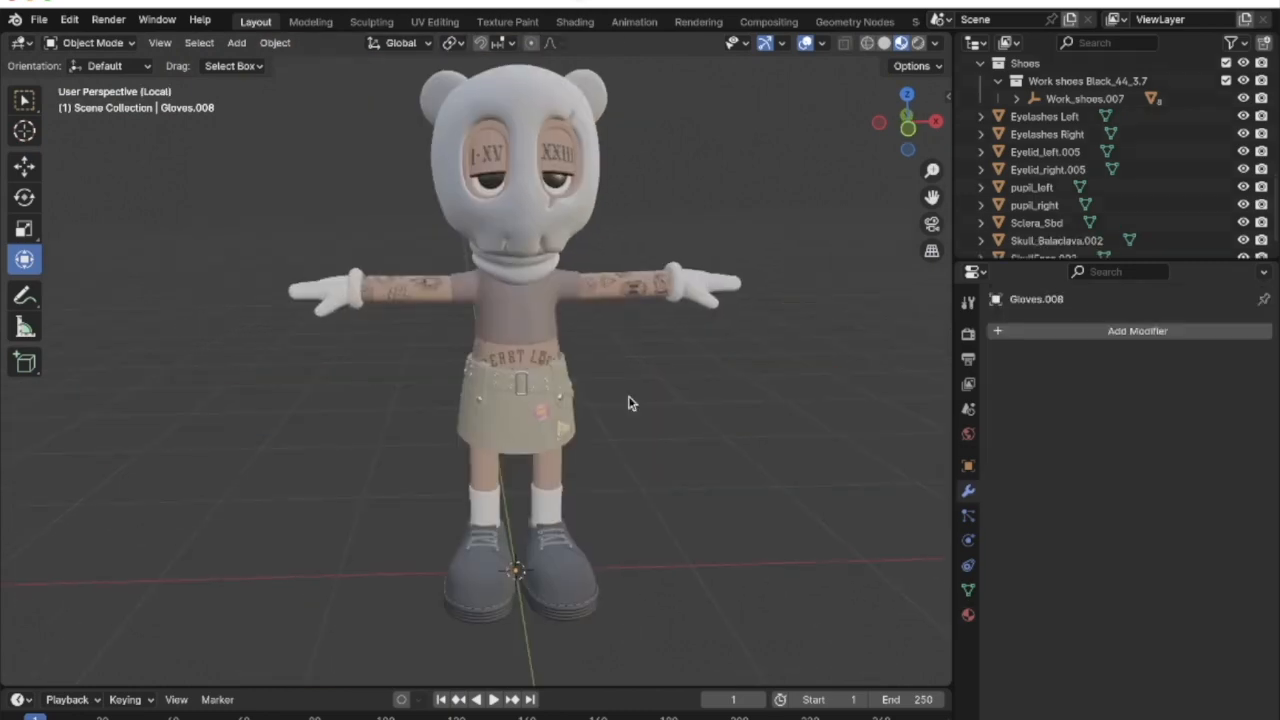
pyautogui.keyDown('shift'); pyautogui.scroll(2, 631, 403); pyautogui.keyUp('shift')
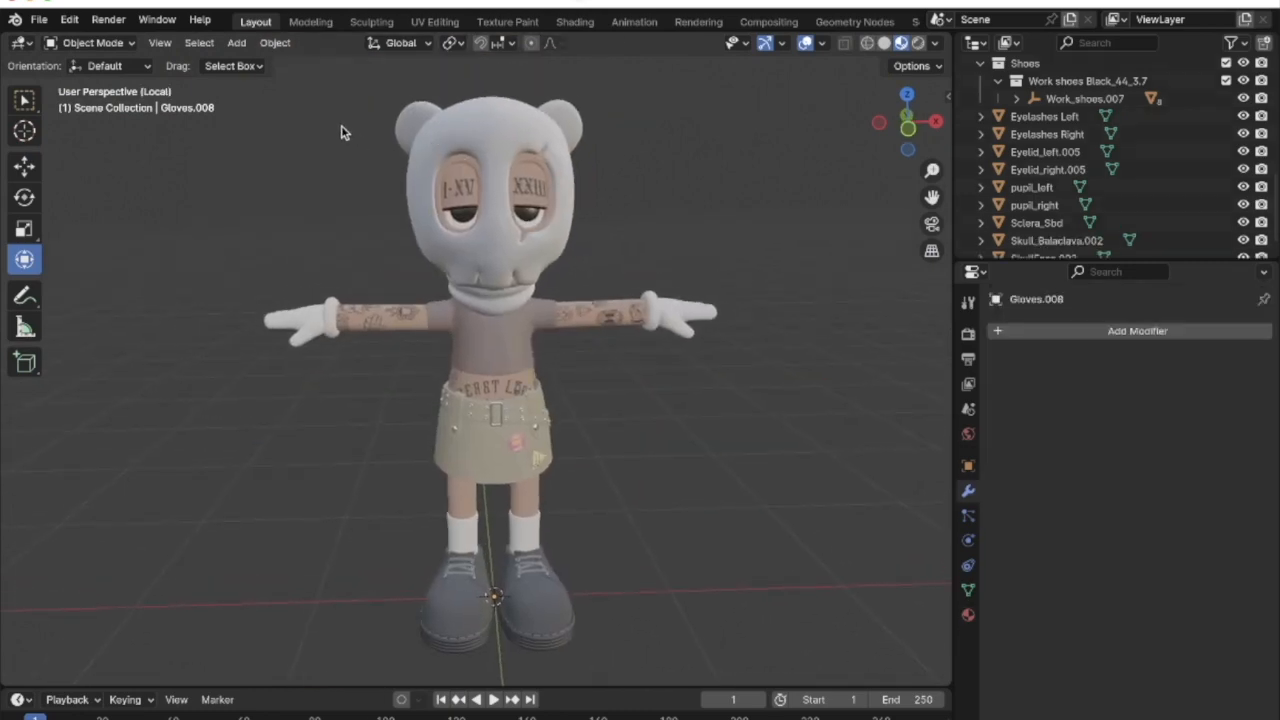
pyautogui.click(236, 43)
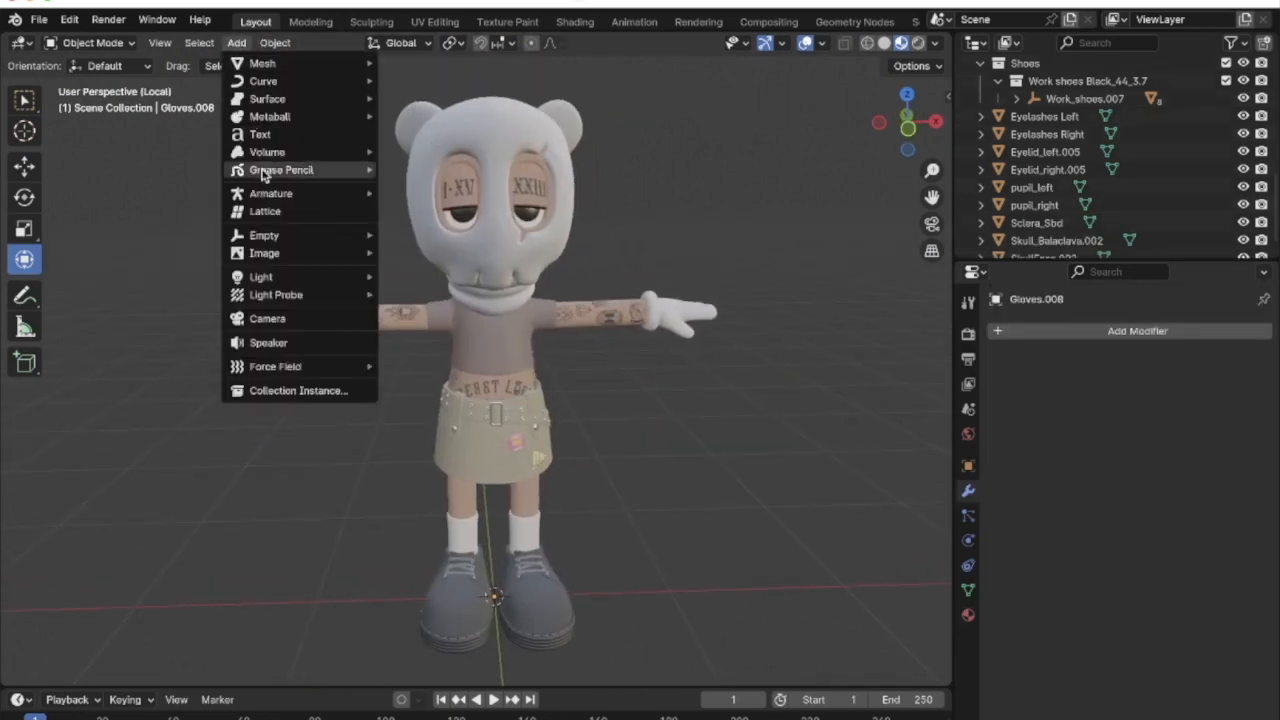
pyautogui.moveTo(267, 200)
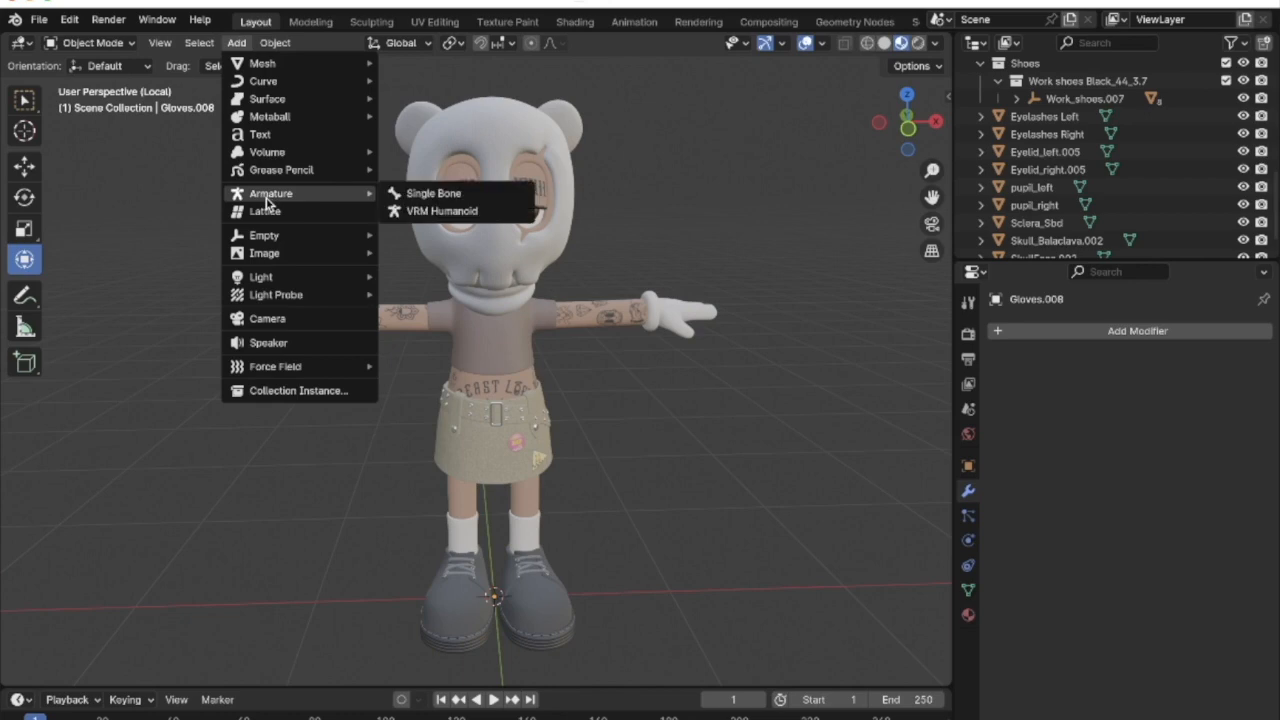
pyautogui.click(447, 213)
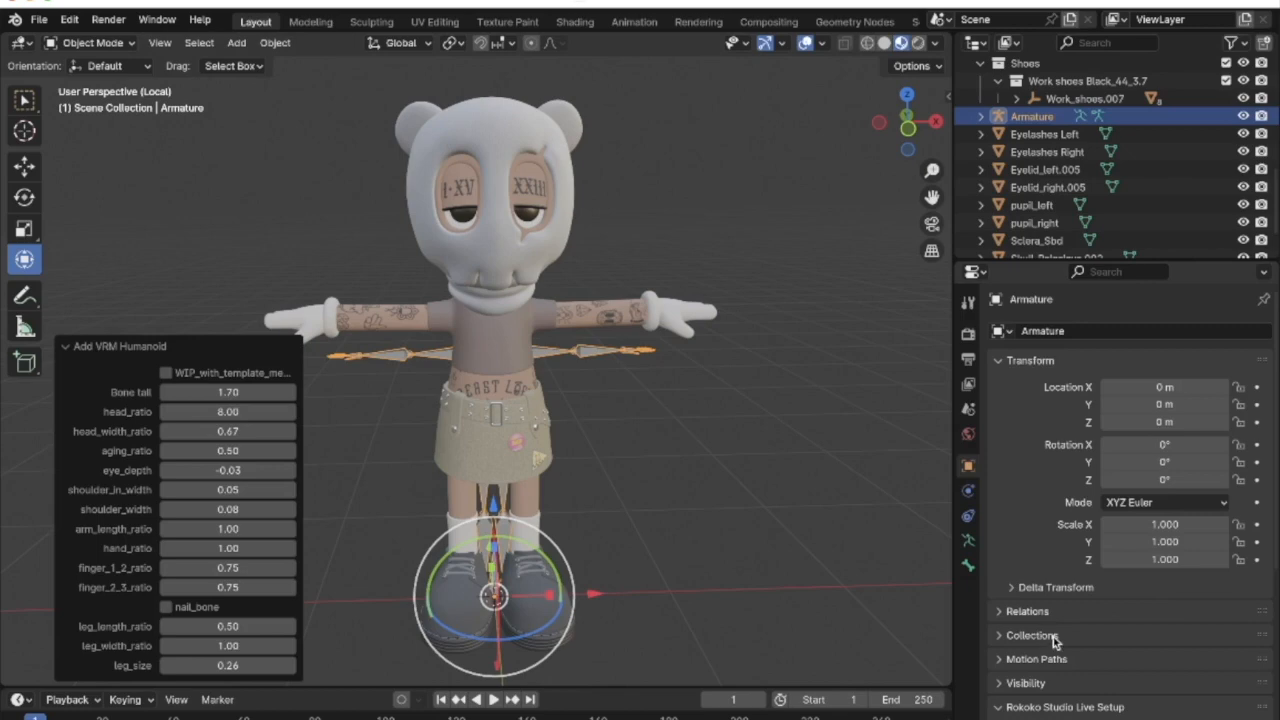
# Set the armature's viewport display to show its bones In Front of the character meshes
pyautogui.click(967, 540)
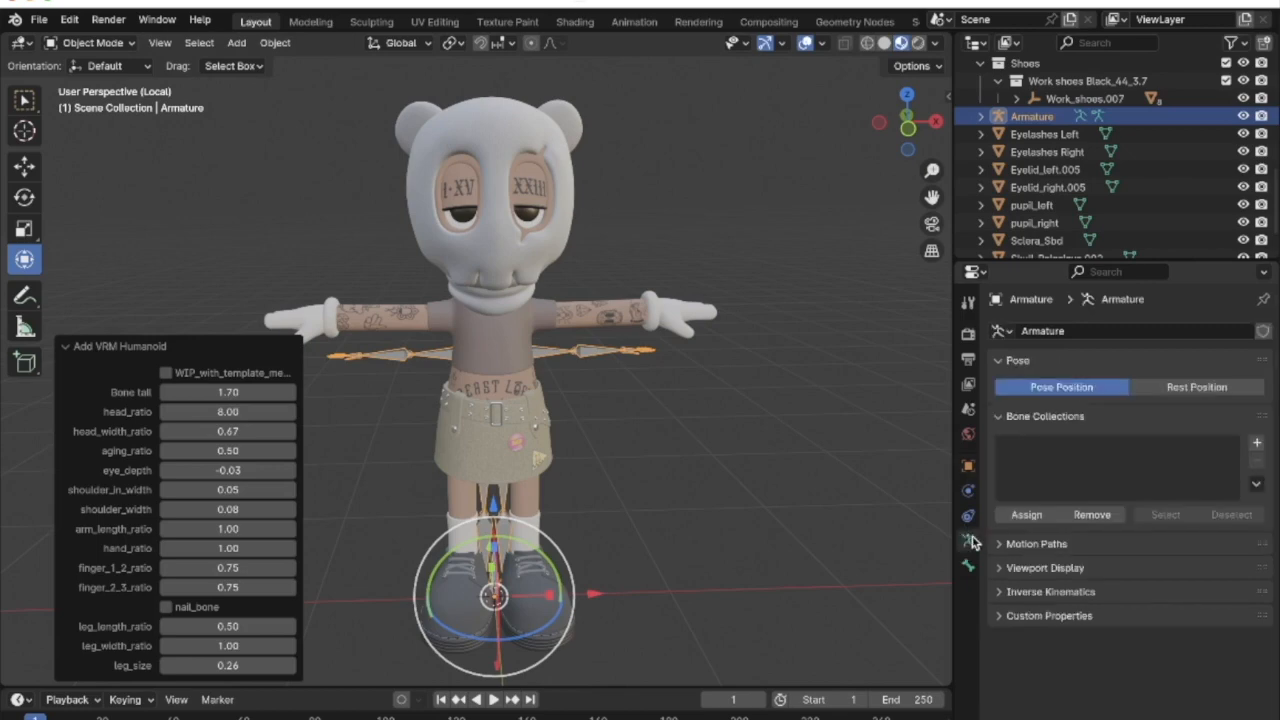
pyautogui.click(1056, 568)
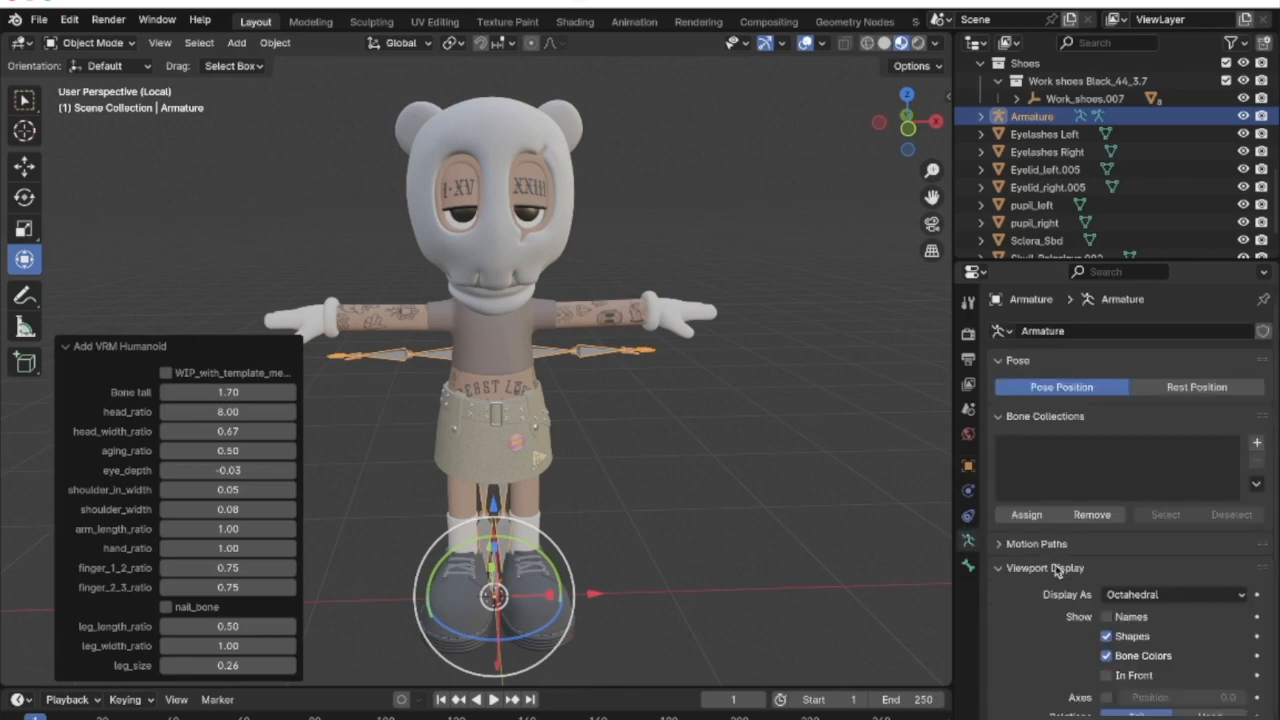
pyautogui.click(1107, 676)
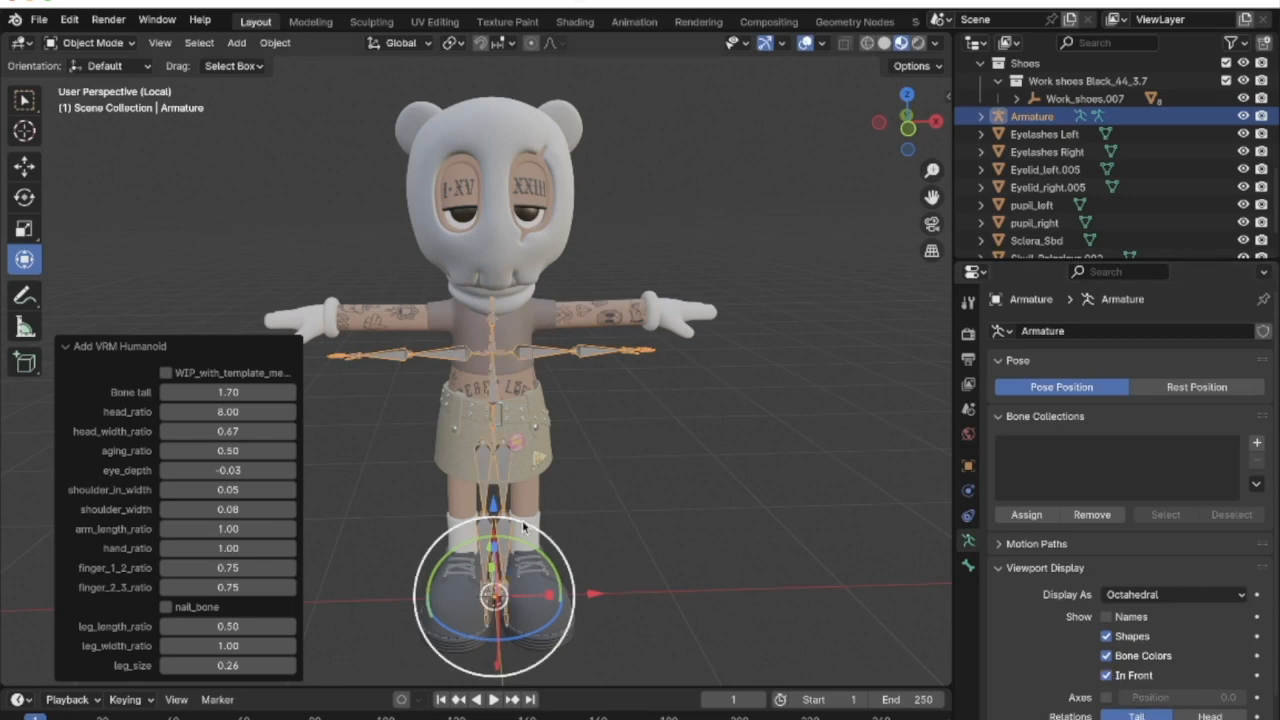
# Scale the armature uniformly by about 1.134 so its arm bones line up with the character's arms, checking the alignment from the side
pyautogui.press('s')
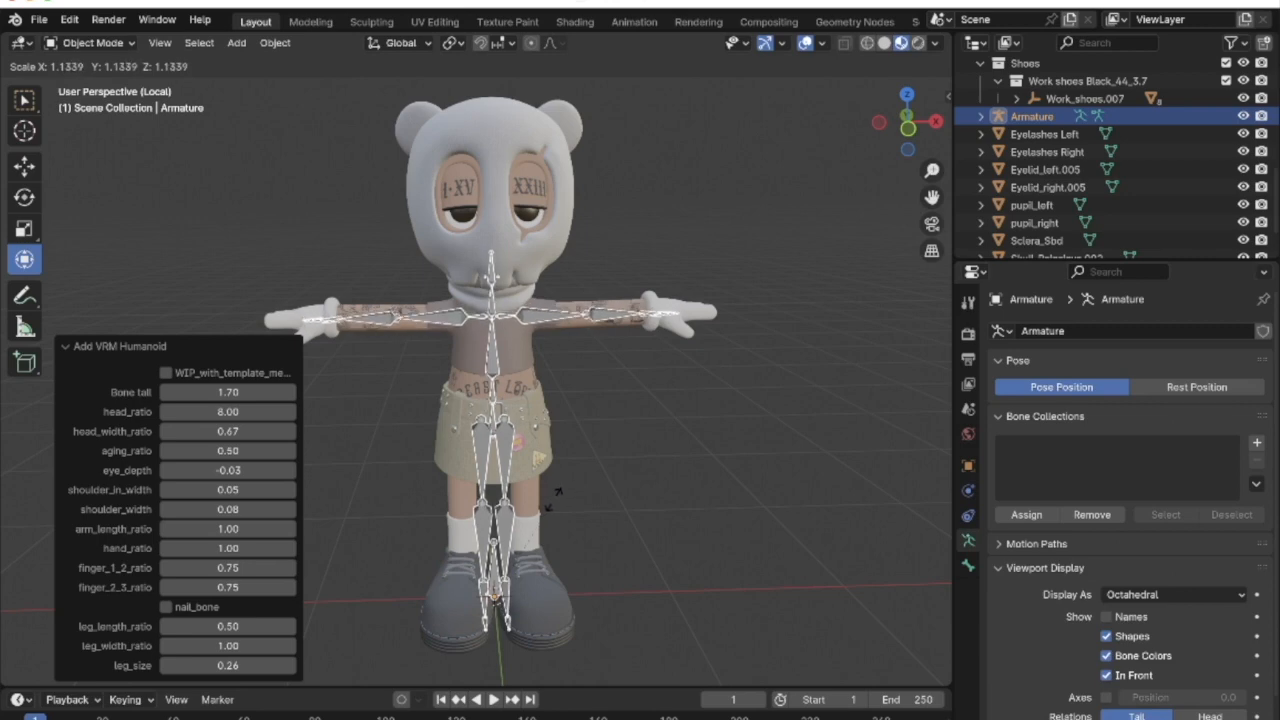
pyautogui.click(554, 499)
pyautogui.scroll(-5, 449, 469)
pyautogui.hscroll(-10, 449, 469)
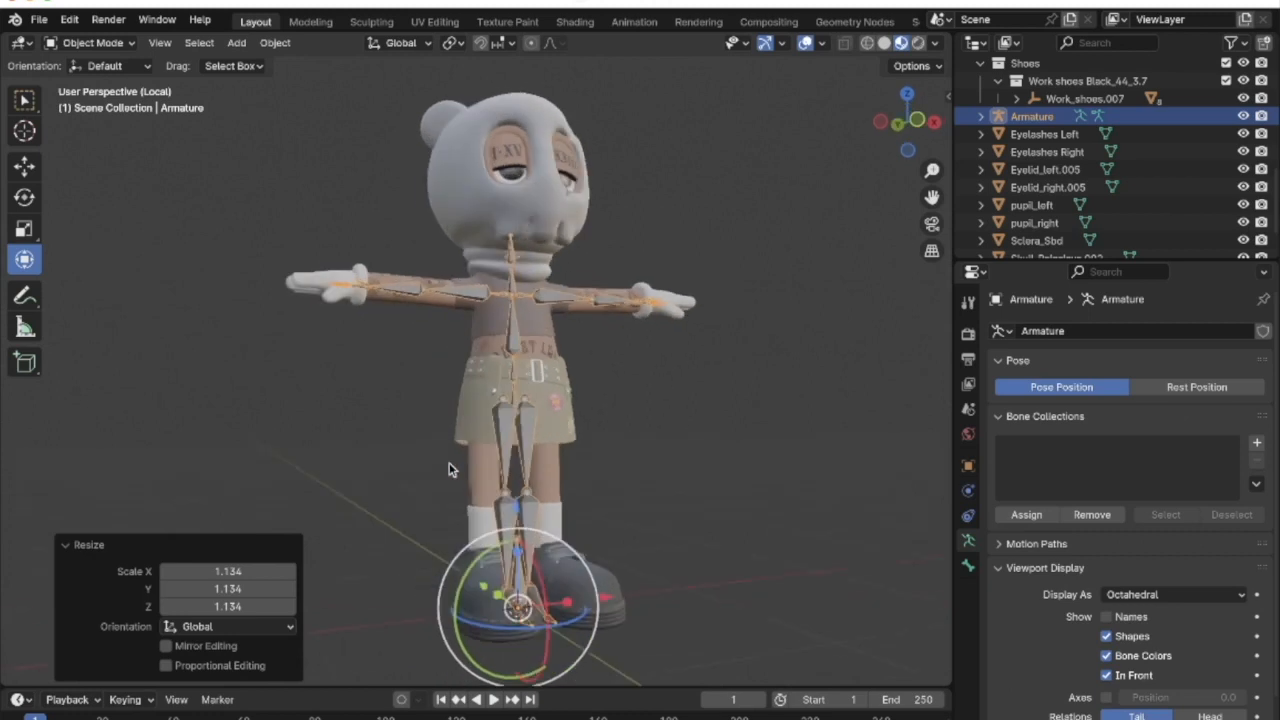
pyautogui.hscroll(-5, 449, 469)
pyautogui.hscroll(5, 449, 469)
pyautogui.hscroll(-4, 449, 469)
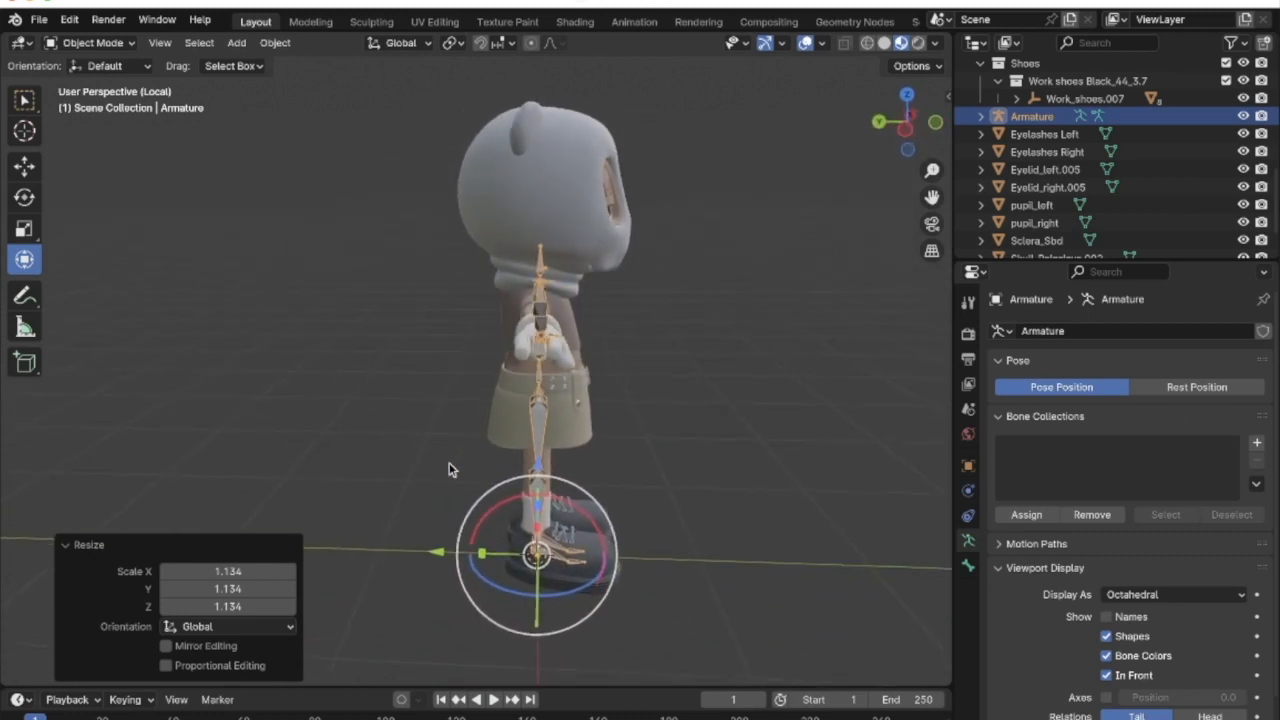
pyautogui.moveTo(439, 552); pyautogui.dragTo(439, 552)
pyautogui.moveTo(439, 552); pyautogui.dragTo(613, 516, button='middle')
# Leave local view and examine how the armature's bones fit the character's head, arms and legs from several angles
pyautogui.press('/')
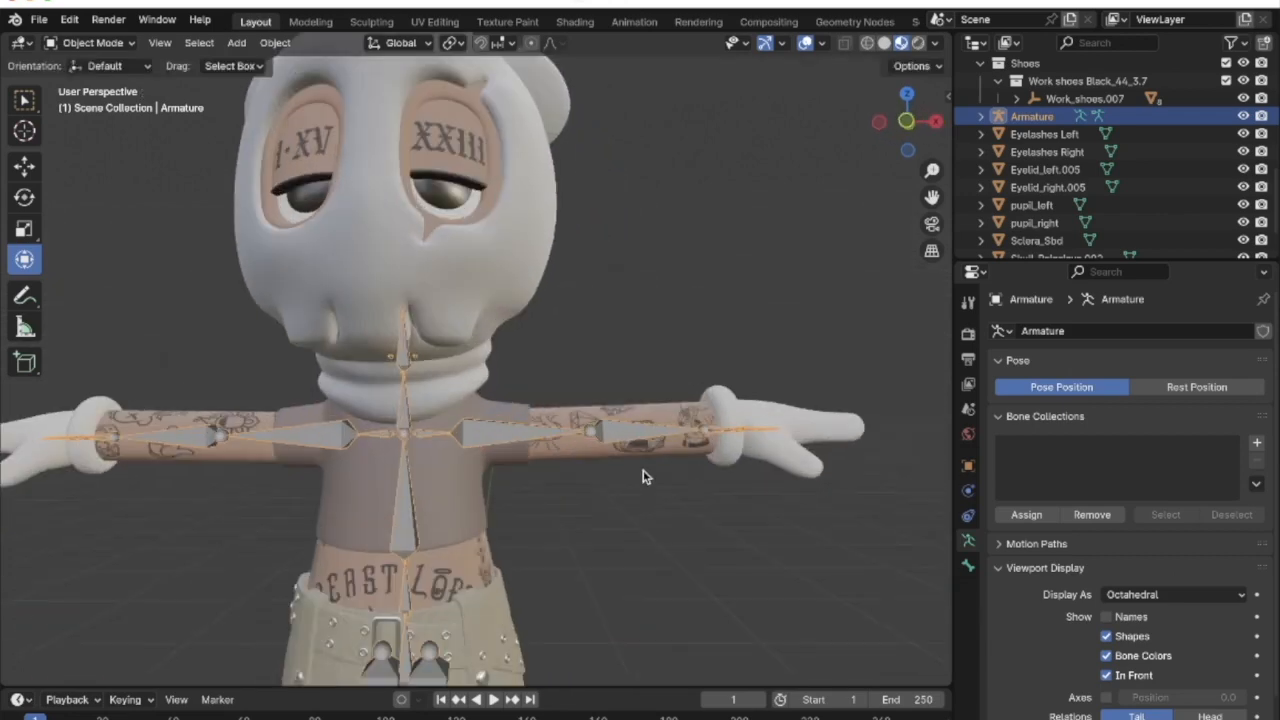
pyautogui.keyDown('shift'); pyautogui.hscroll(-10, 643, 477); pyautogui.keyUp('shift')
pyautogui.hscroll(-10, 643, 477)
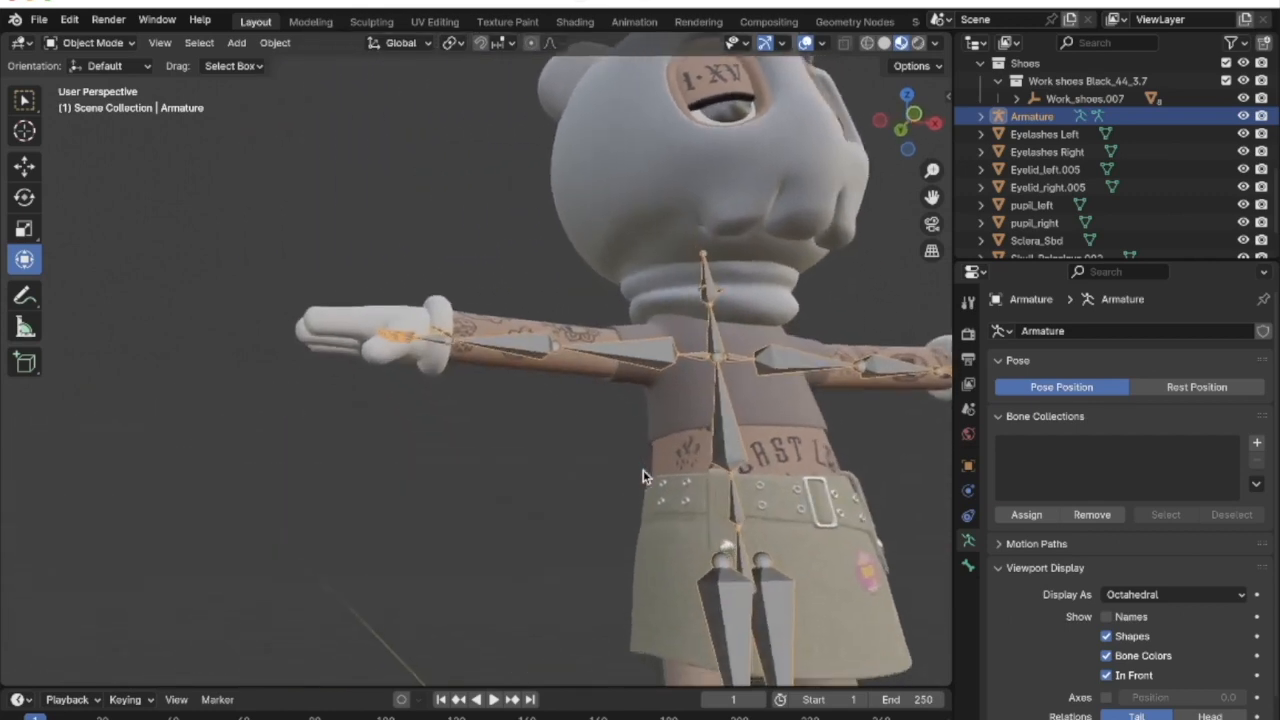
pyautogui.hscroll(10, 643, 477)
pyautogui.scroll(5, 643, 477)
pyautogui.scroll(-3, 643, 477)
pyautogui.scroll(-2, 643, 477)
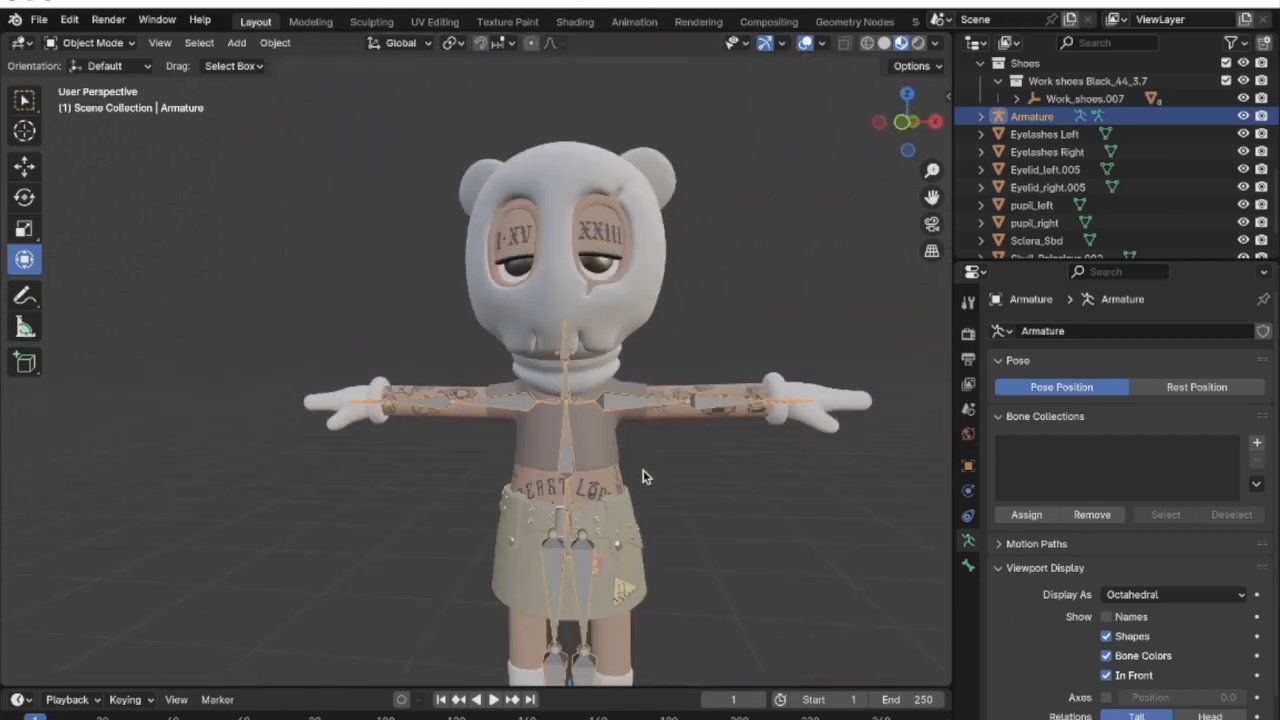
pyautogui.hscroll(-5, 643, 477)
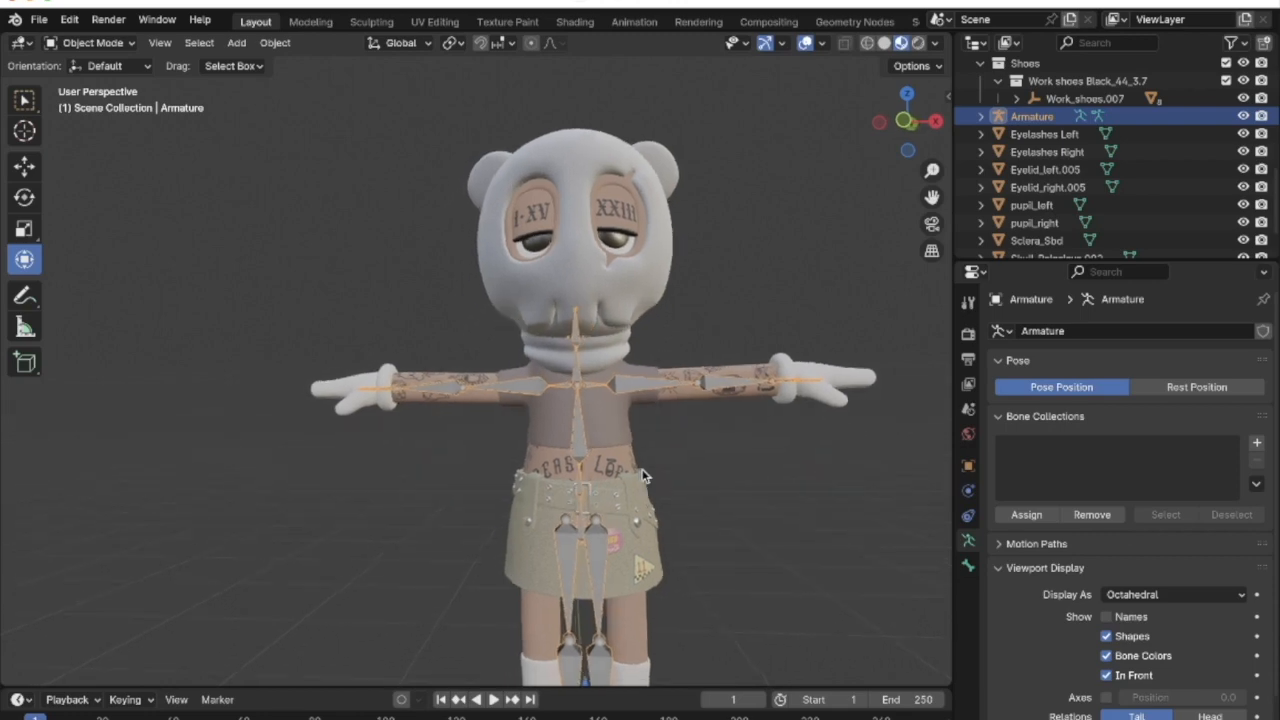
pyautogui.hscroll(3, 643, 477)
pyautogui.hscroll(-2, 657, 363)
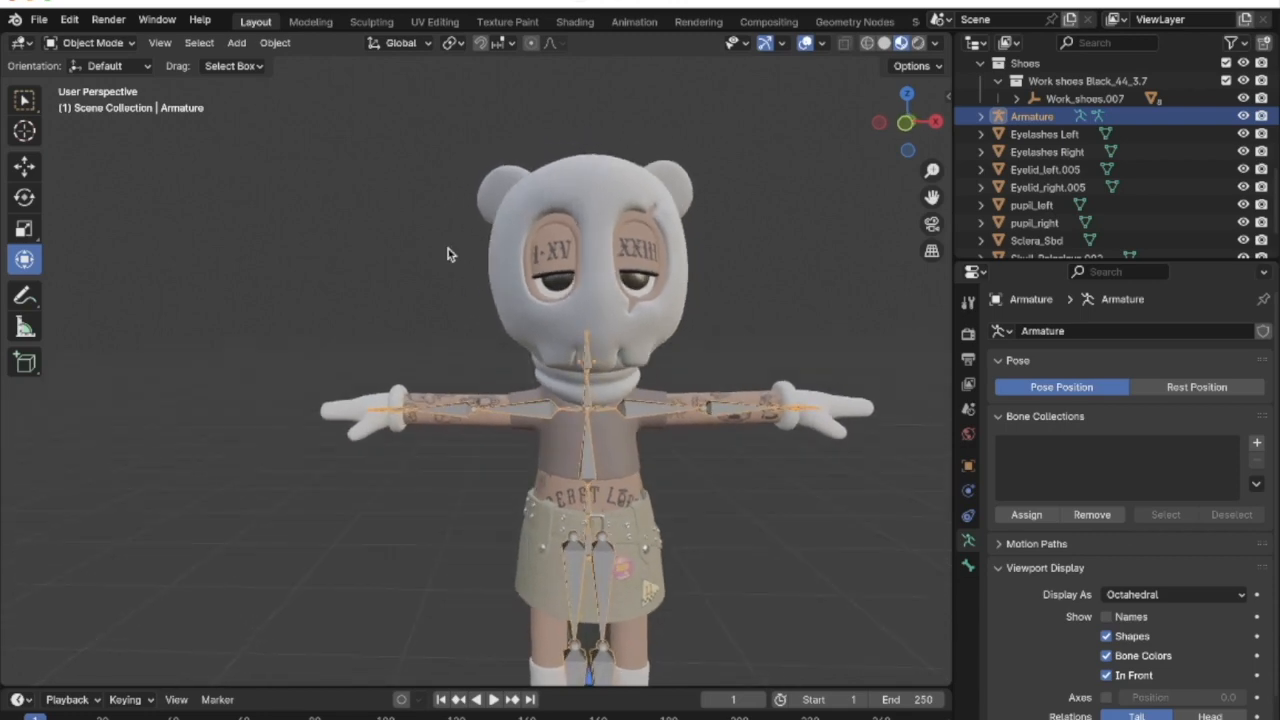
pyautogui.hscroll(-8, 671, 394)
pyautogui.hscroll(5, 671, 394)
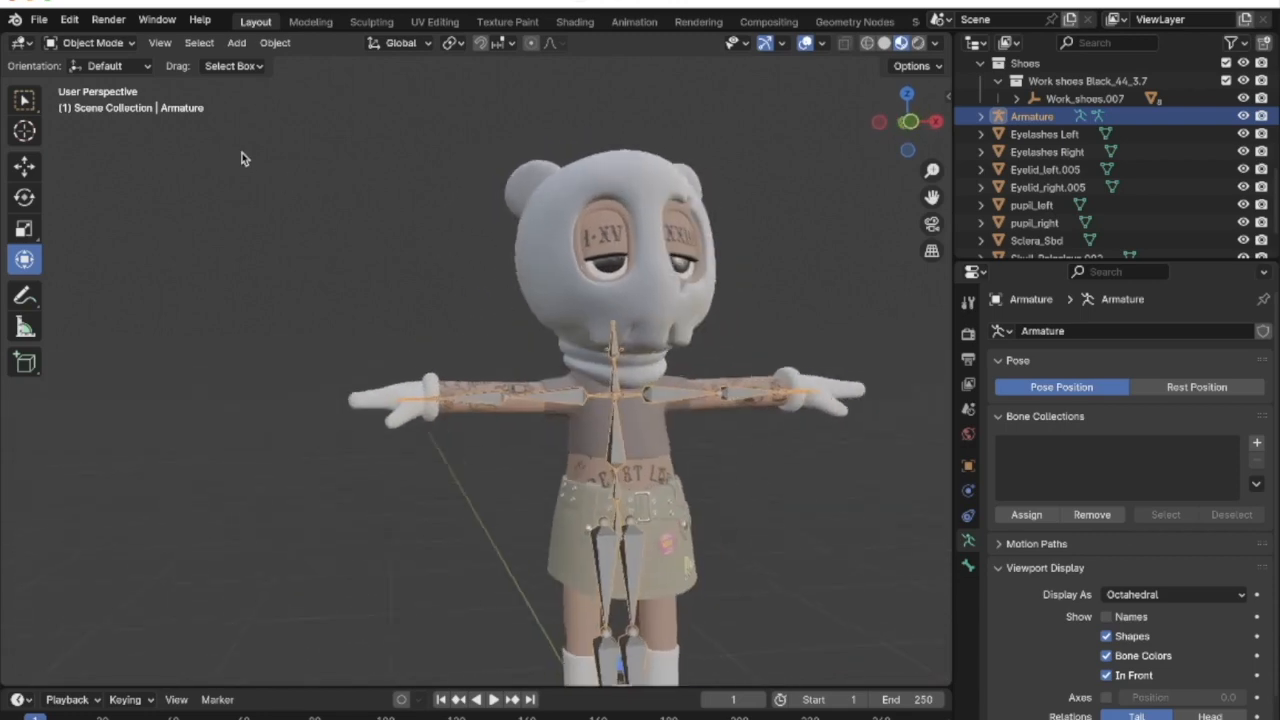
# In the armature's Edit Mode, raise the joint between the chest and neck bones by about 0.08 m along Z
pyautogui.click(90, 42)
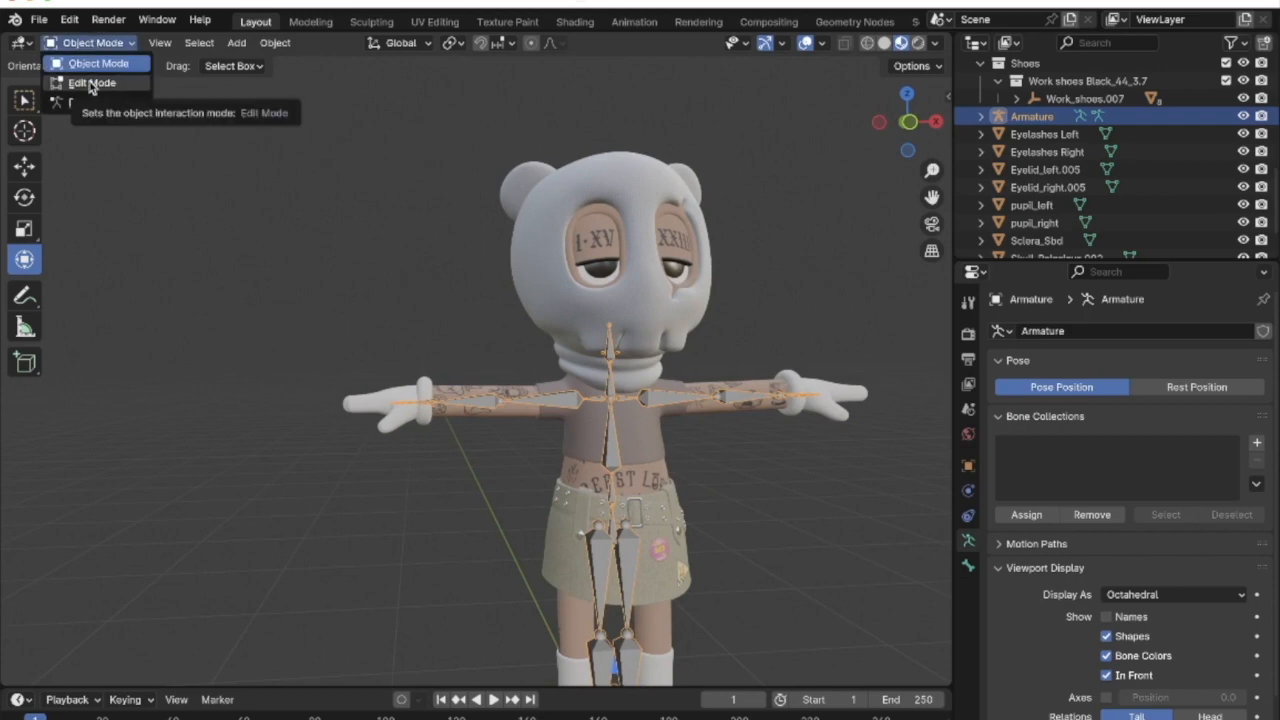
pyautogui.click(90, 83)
pyautogui.hscroll(5, 766, 463)
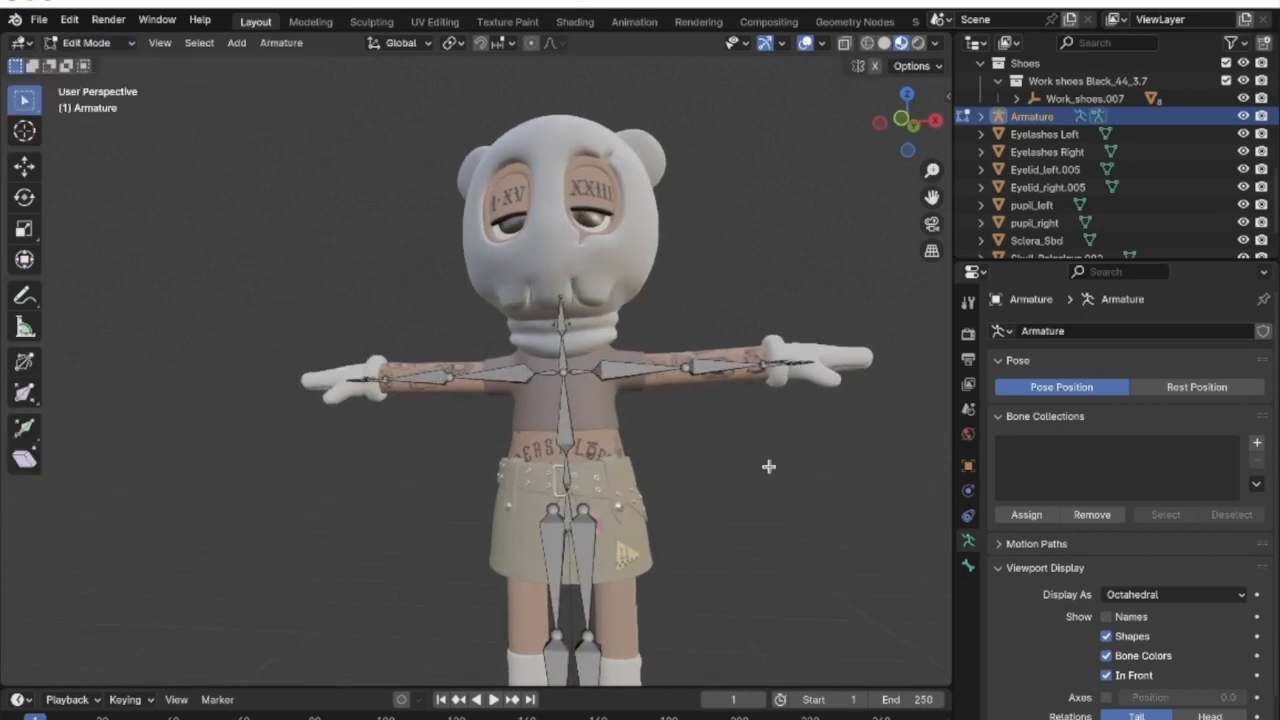
pyautogui.hscroll(-3, 632, 410)
pyautogui.scroll(3, 604, 381)
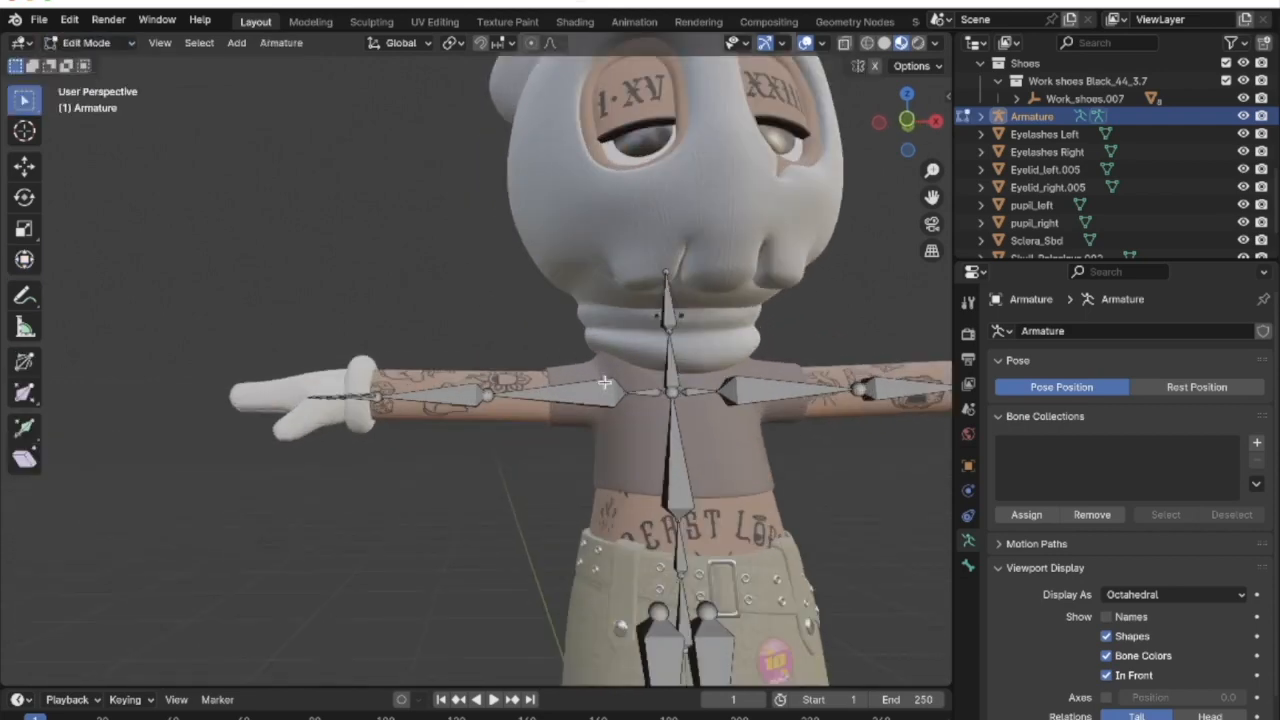
pyautogui.hscroll(2, 626, 391)
pyautogui.hscroll(2, 626, 391)
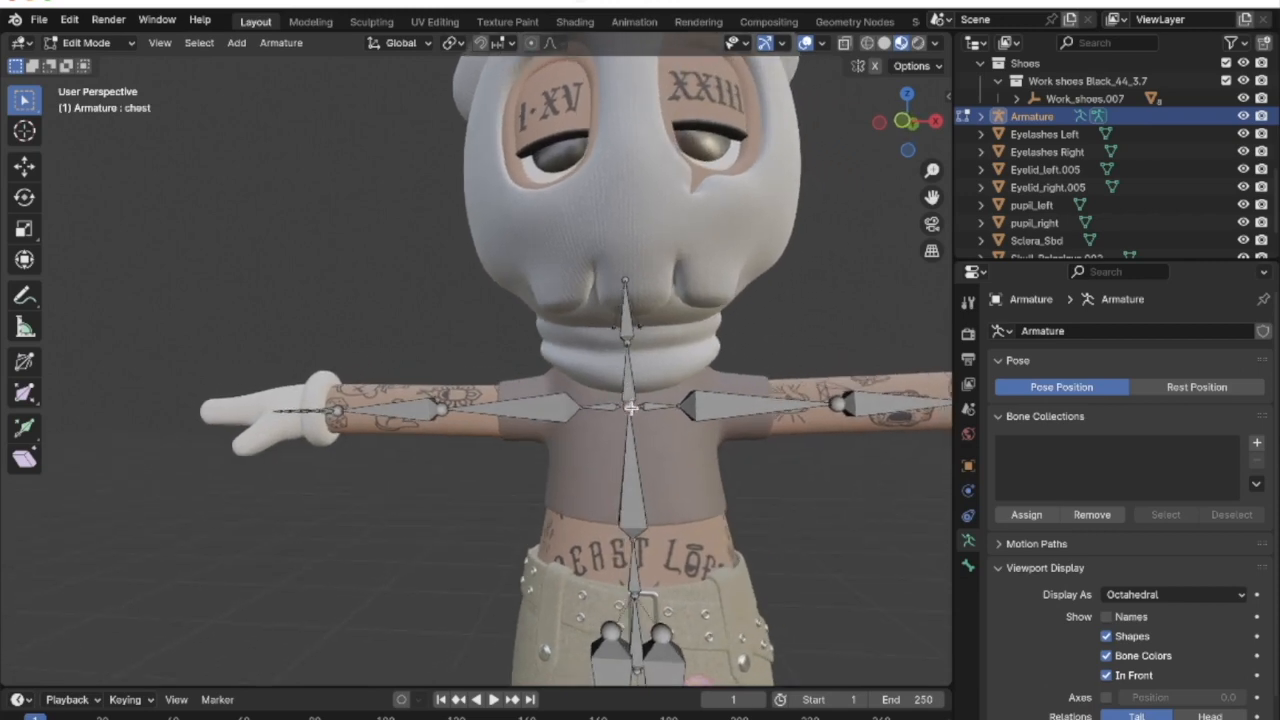
pyautogui.click(24, 260)
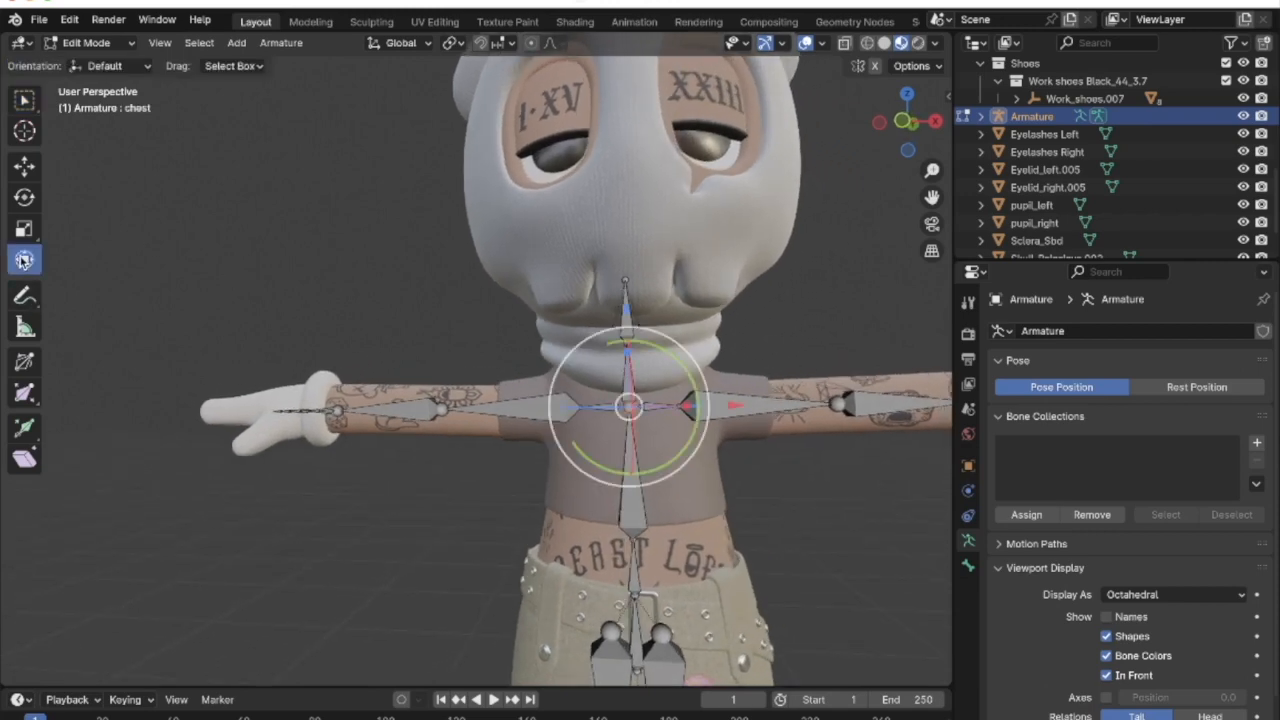
pyautogui.moveTo(626, 306); pyautogui.dragTo(626, 271)
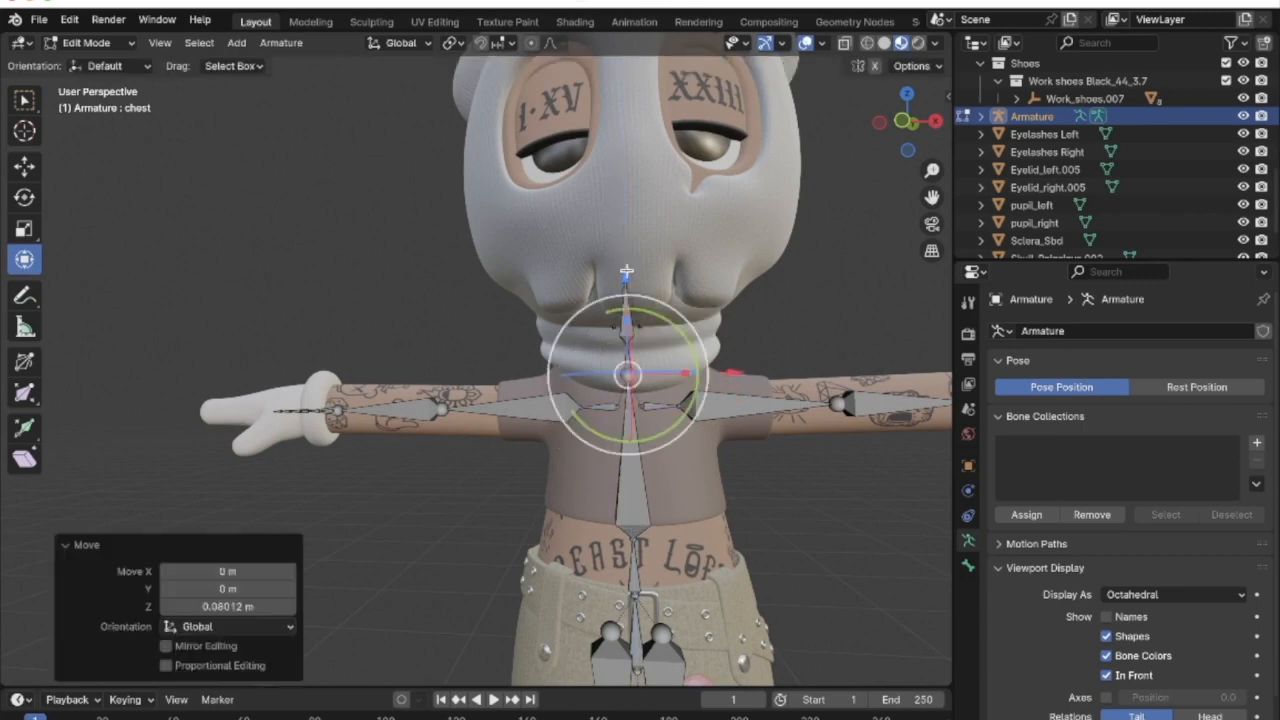
# Raise the joint between the neck and head bones, and move the head bone's tip up about 0.084 m along Z
pyautogui.click(625, 316)
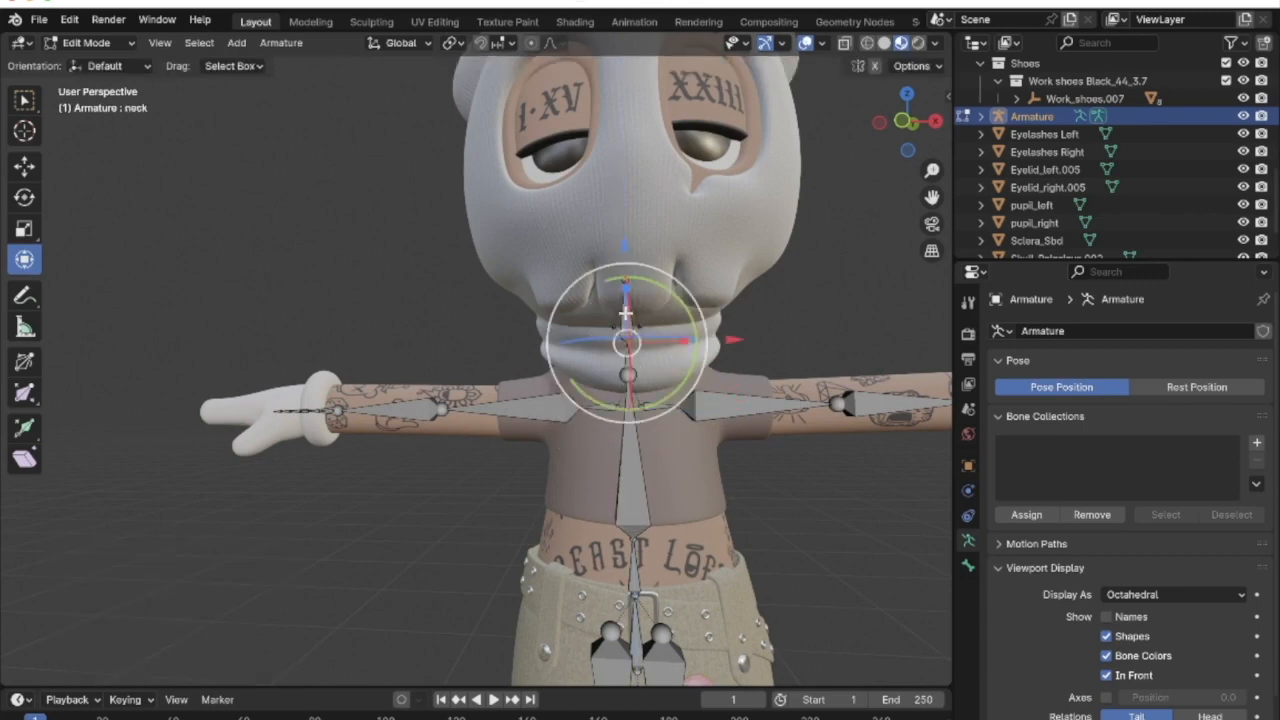
pyautogui.moveTo(622, 210); pyautogui.dragTo(618, 176)
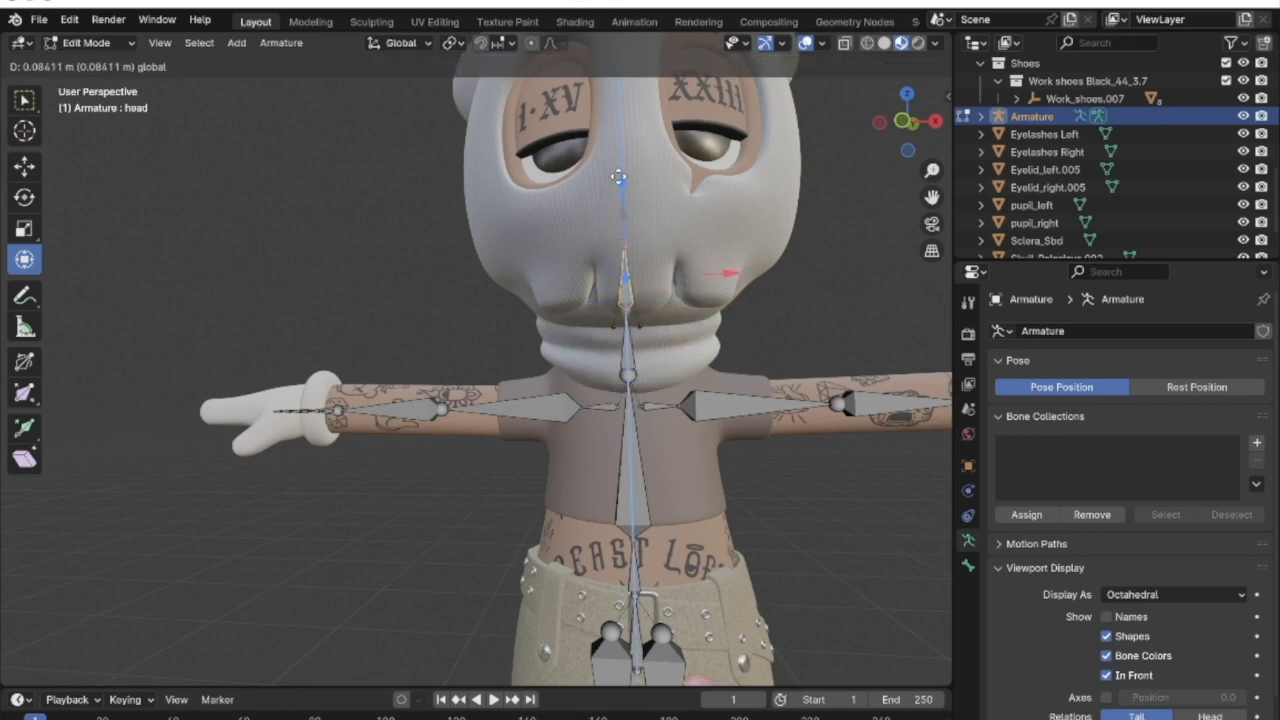
pyautogui.moveTo(619, 180); pyautogui.dragTo(619, 180)
pyautogui.moveTo(612, 262); pyautogui.dragTo(677, 363, button='middle')
# Move the joint between the right shoulder and upper arm bones outward by about 0.07 m along negative X
pyautogui.scroll(5, 636, 386)
pyautogui.click(488, 458)
pyautogui.scroll(-5, 515, 452)
pyautogui.moveTo(520, 449); pyautogui.dragTo(591, 422, button='middle')
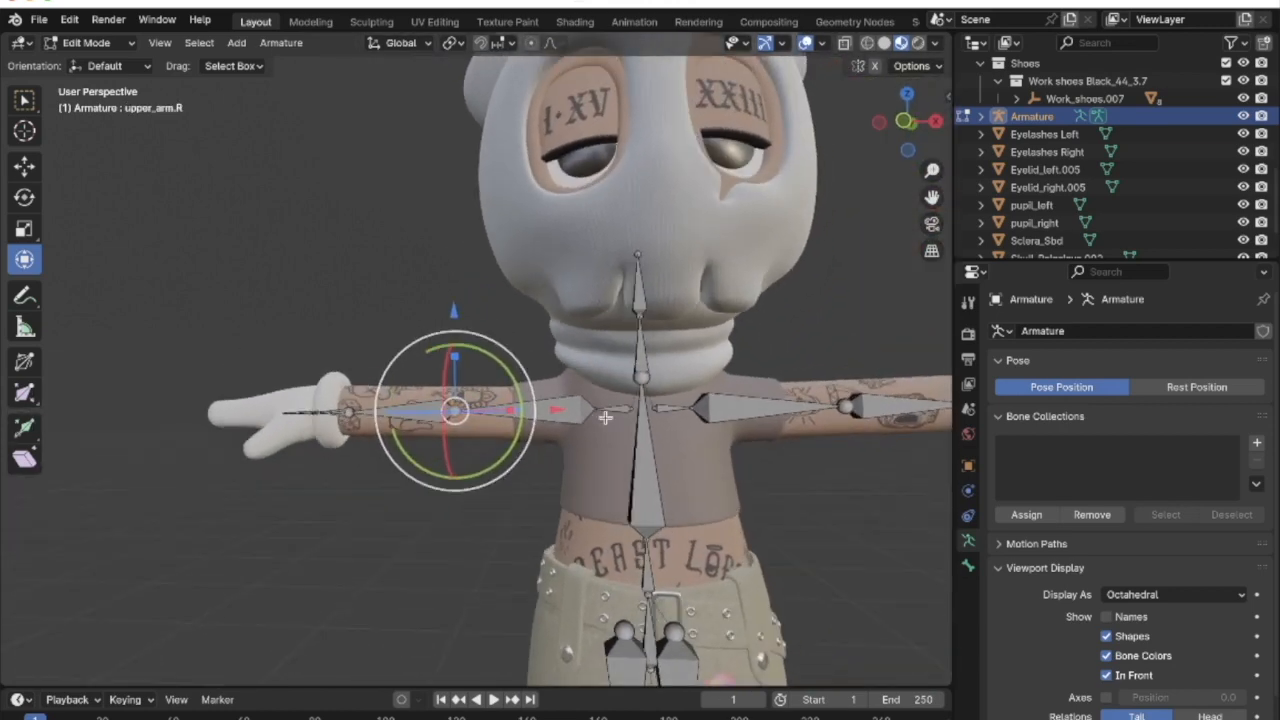
pyautogui.click(595, 410)
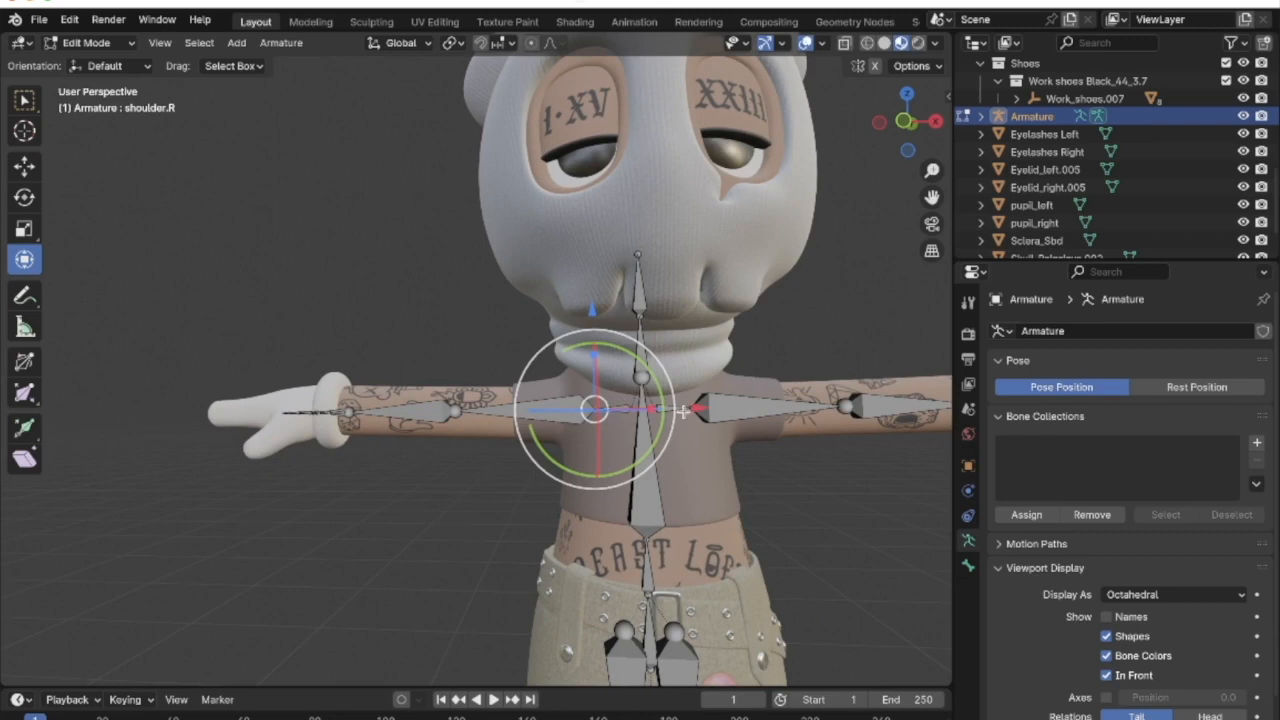
pyautogui.press('g')
pyautogui.press('x')
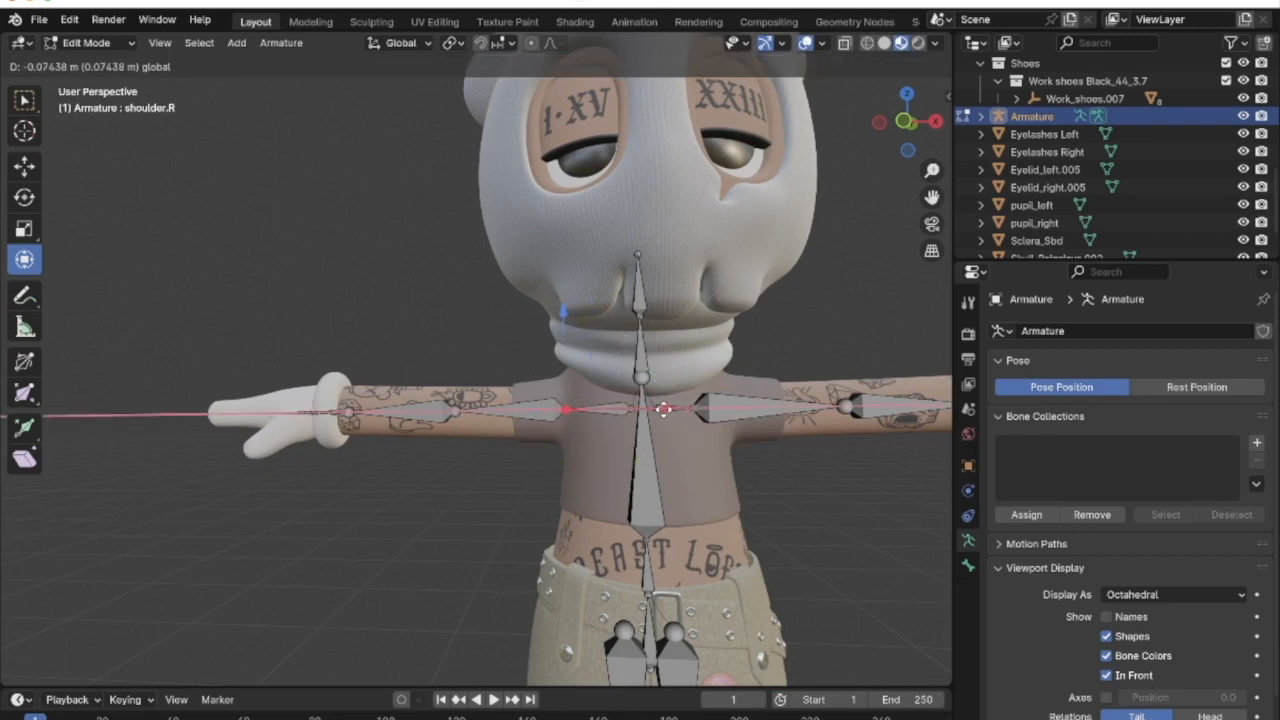
pyautogui.moveTo(661, 409); pyautogui.dragTo(660, 409)
# Move the right elbow joint outward by about 0.021 m along negative X
pyautogui.moveTo(488, 433); pyautogui.dragTo(530, 426, button='middle')
pyautogui.click(510, 413)
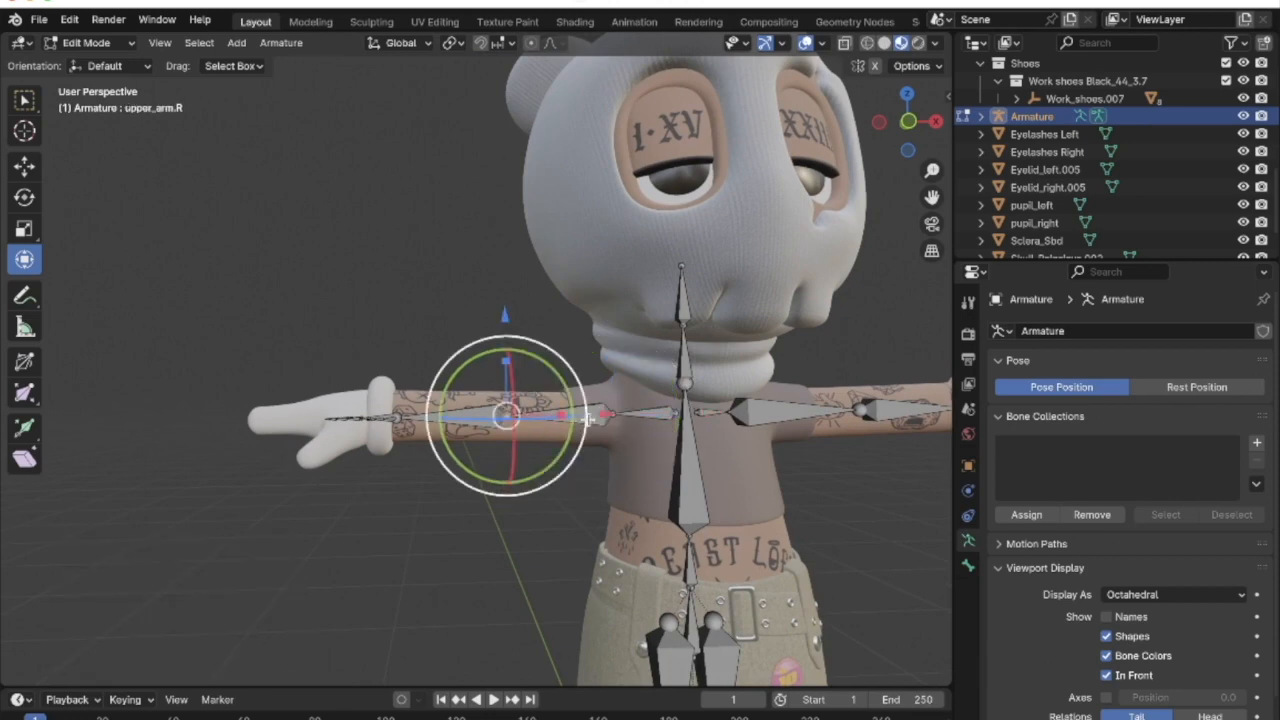
pyautogui.press('g')
pyautogui.press('x')
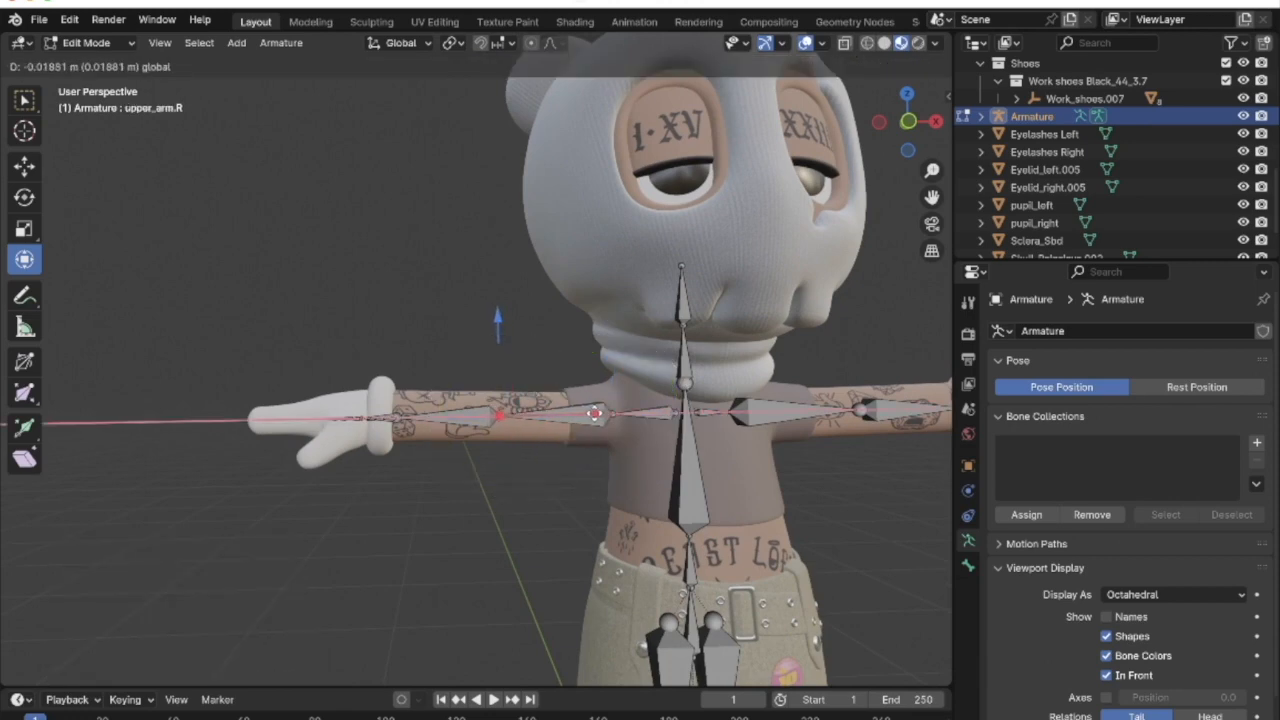
pyautogui.click(594, 412)
# Shift the right elbow joint by about 0.0023 m along Y to line it up within the arm
pyautogui.moveTo(594, 412); pyautogui.dragTo(678, 462, button='middle')
pyautogui.scroll(5, 678, 462)
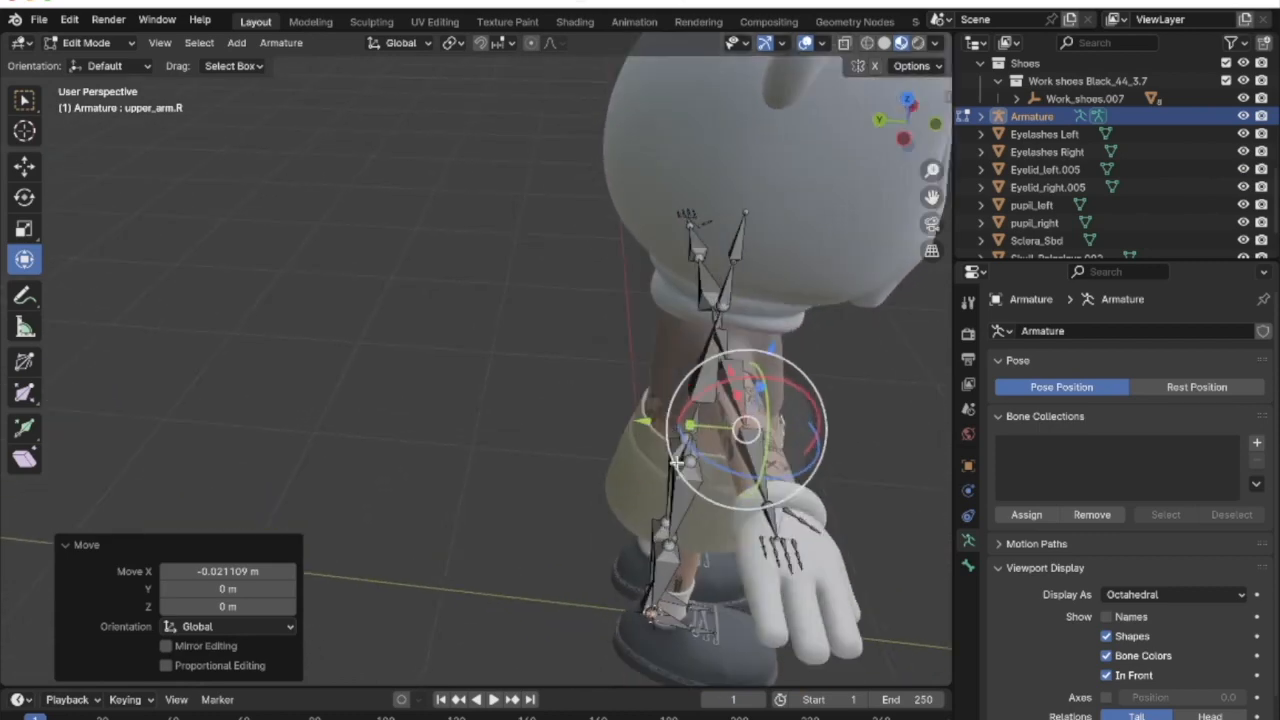
pyautogui.scroll(6, 678, 462)
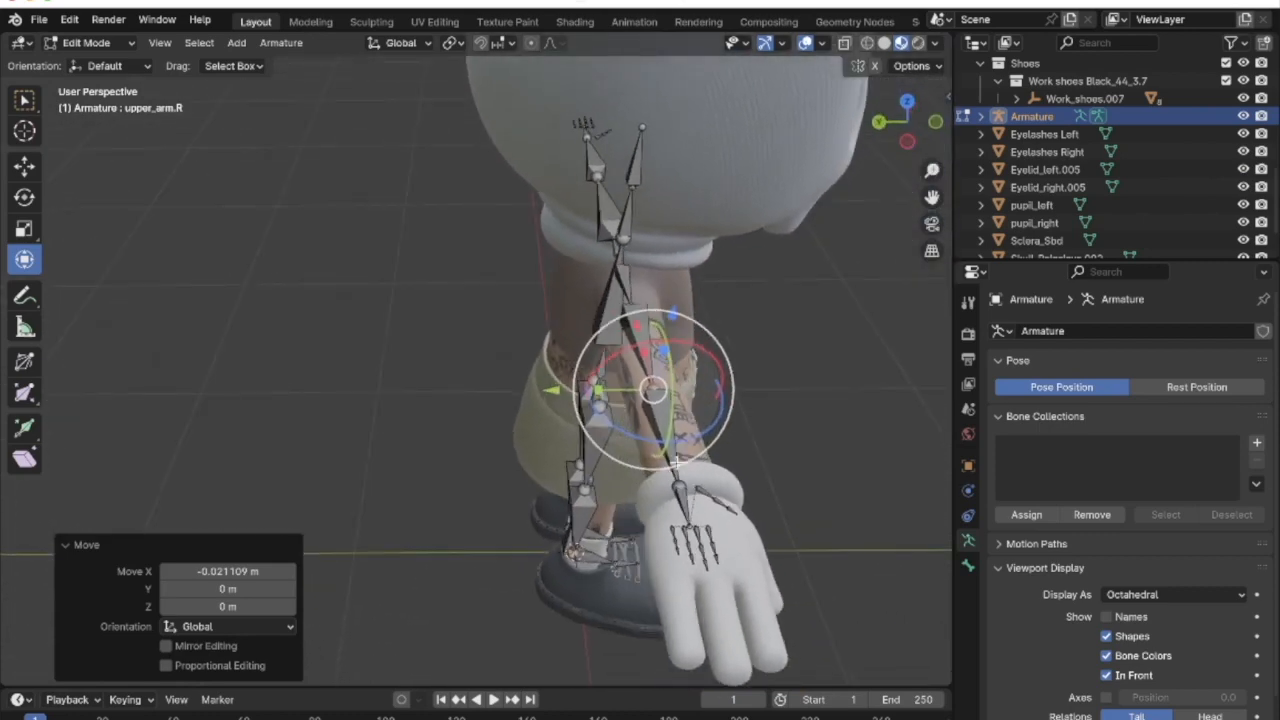
pyautogui.moveTo(678, 462); pyautogui.dragTo(679, 323, button='middle')
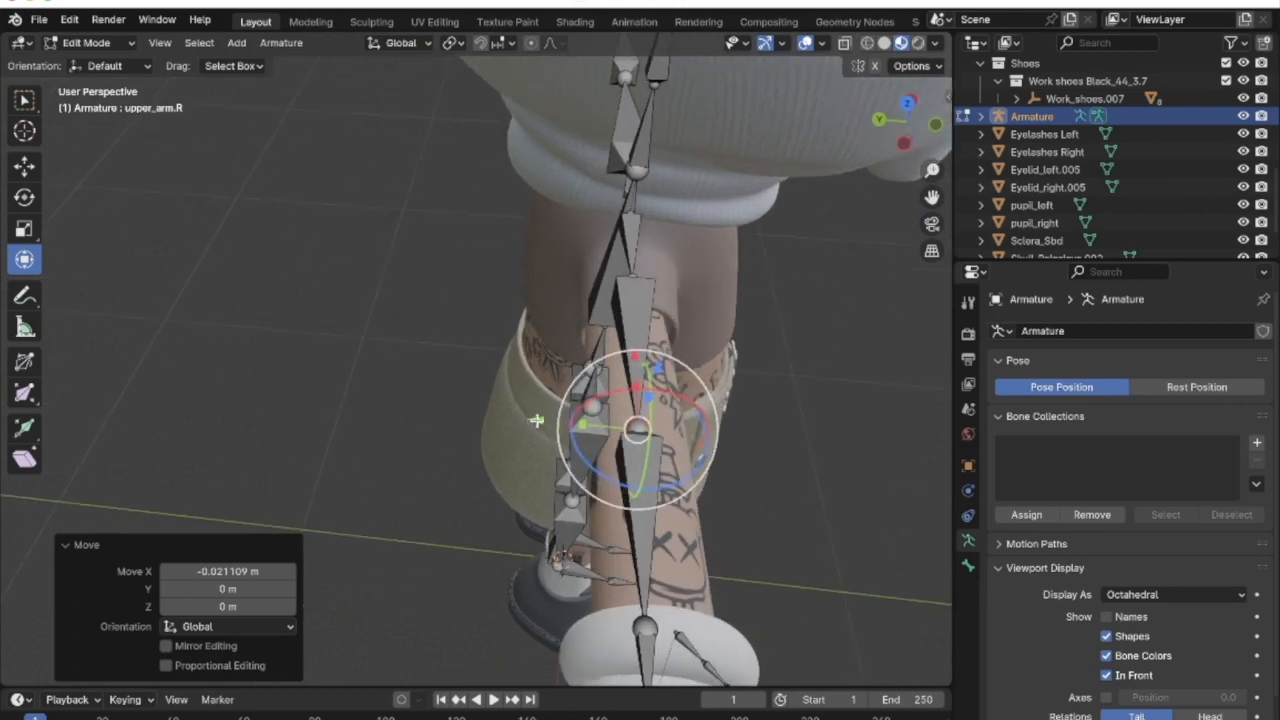
pyautogui.press('g')
pyautogui.press('y')
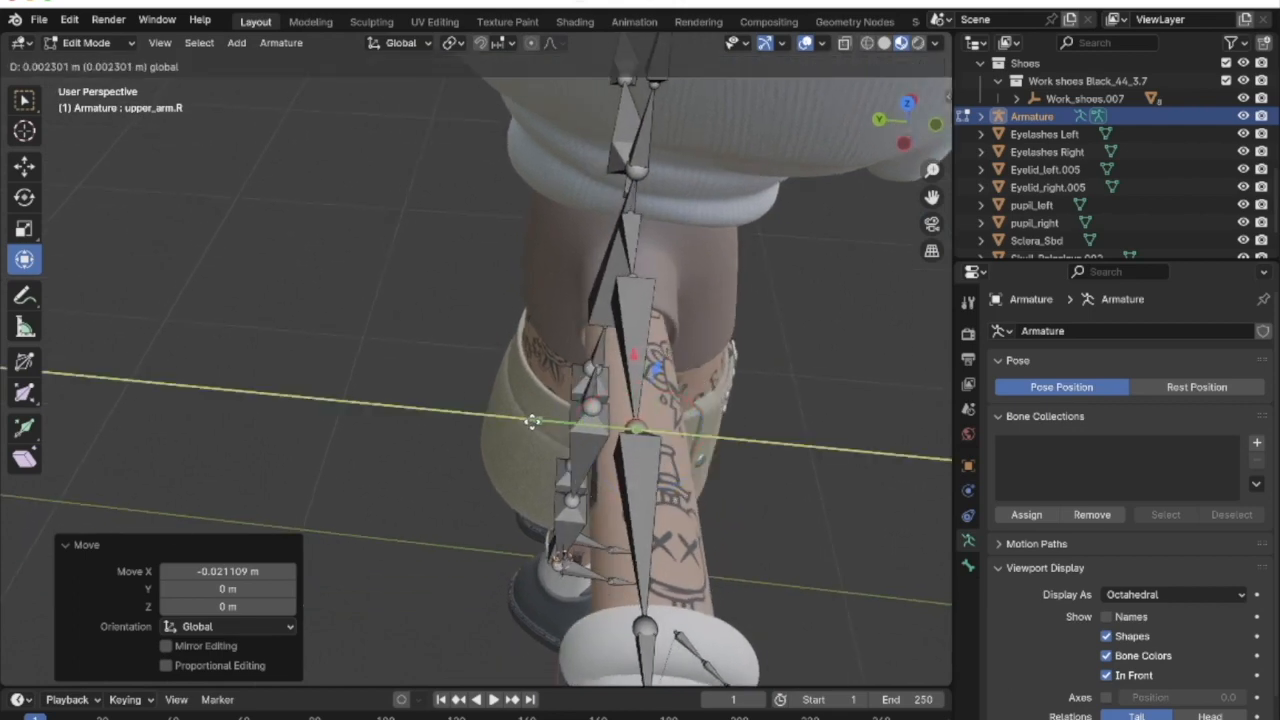
pyautogui.click(532, 421)
# Examine how the right arm, hand and finger bones sit inside the arm and glove
pyautogui.moveTo(815, 525); pyautogui.dragTo(640, 425, button='middle')
pyautogui.scroll(-4, 659, 454)
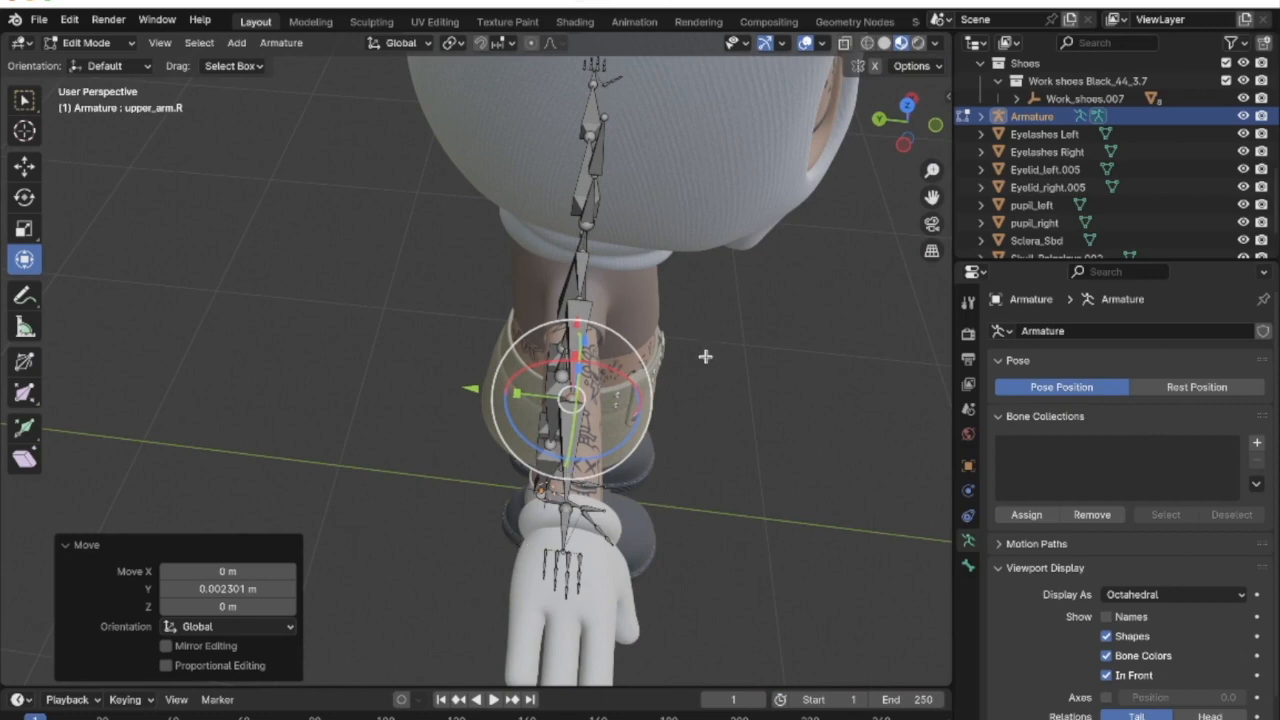
pyautogui.moveTo(696, 429); pyautogui.dragTo(595, 502, button='middle')
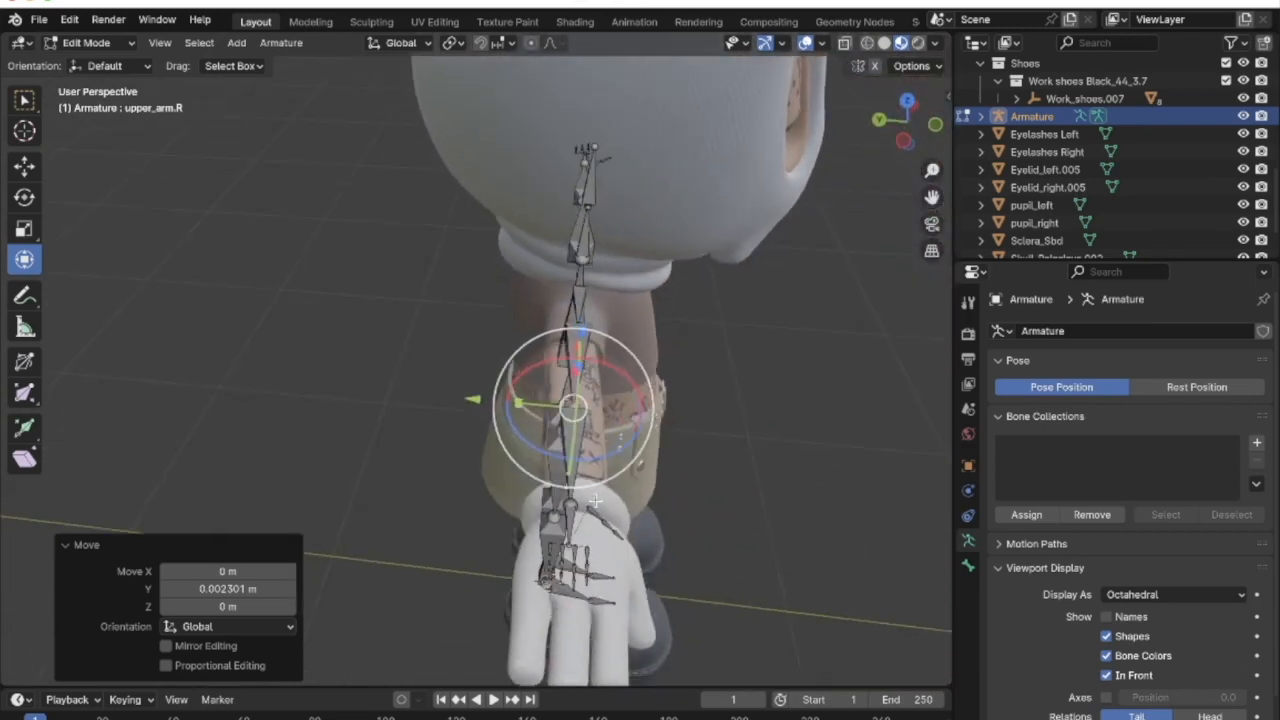
pyautogui.keyDown('shift'); pyautogui.scroll(3, 595, 501); pyautogui.keyUp('shift')
pyautogui.scroll(4, 595, 501)
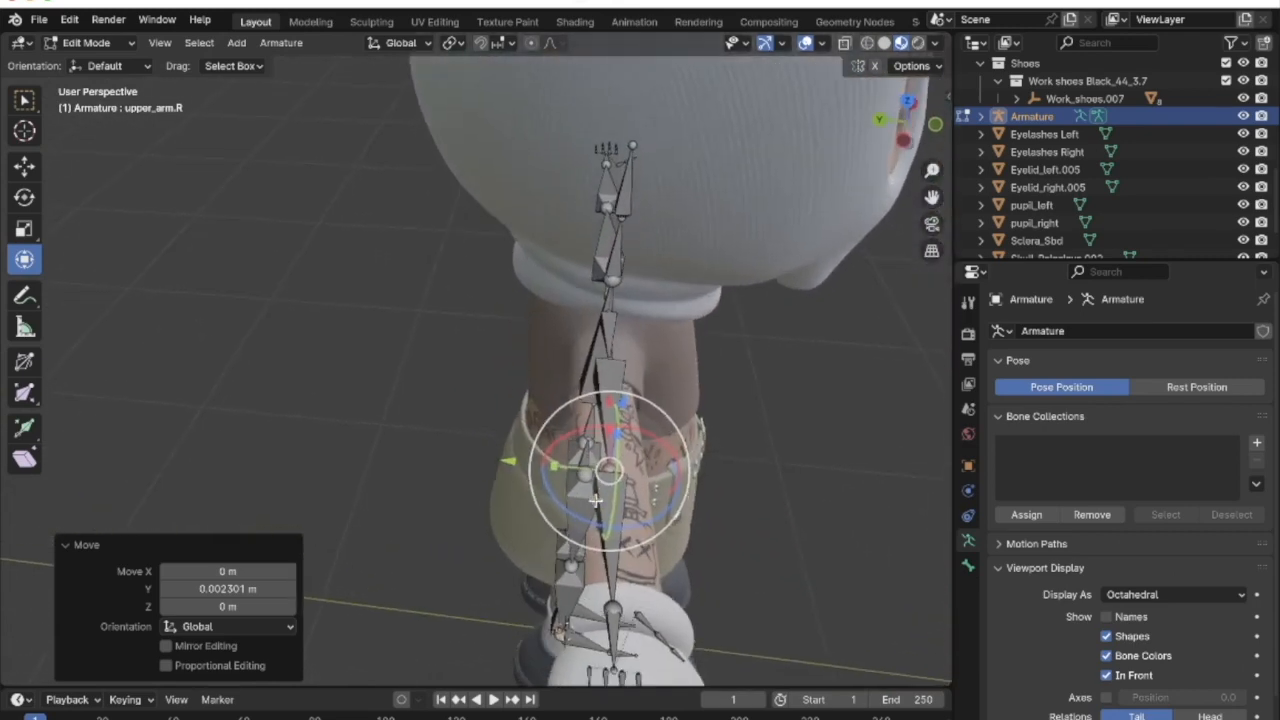
pyautogui.keyDown('shift'); pyautogui.scroll(-4, 595, 501); pyautogui.keyUp('shift')
pyautogui.scroll(4, 595, 501)
pyautogui.keyDown('shift'); pyautogui.scroll(-2, 595, 501); pyautogui.keyUp('shift')
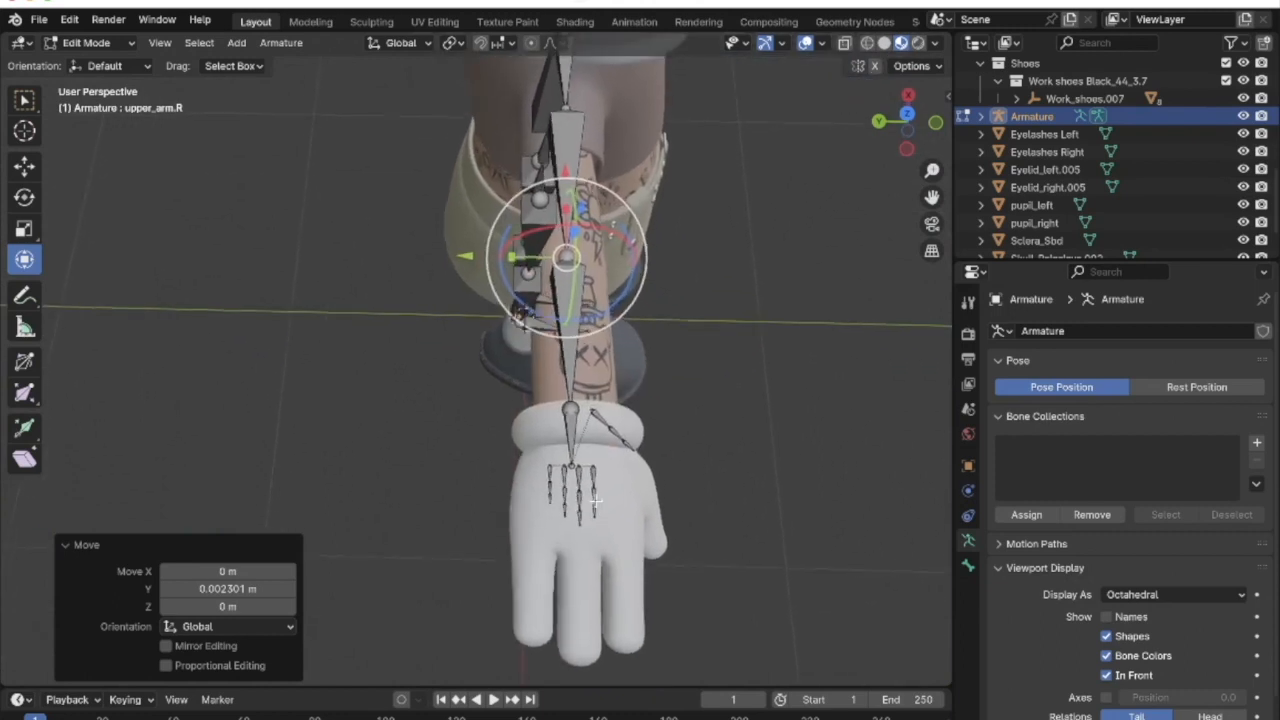
pyautogui.scroll(3, 595, 501)
pyautogui.keyDown('shift'); pyautogui.scroll(-3, 595, 501); pyautogui.keyUp('shift')
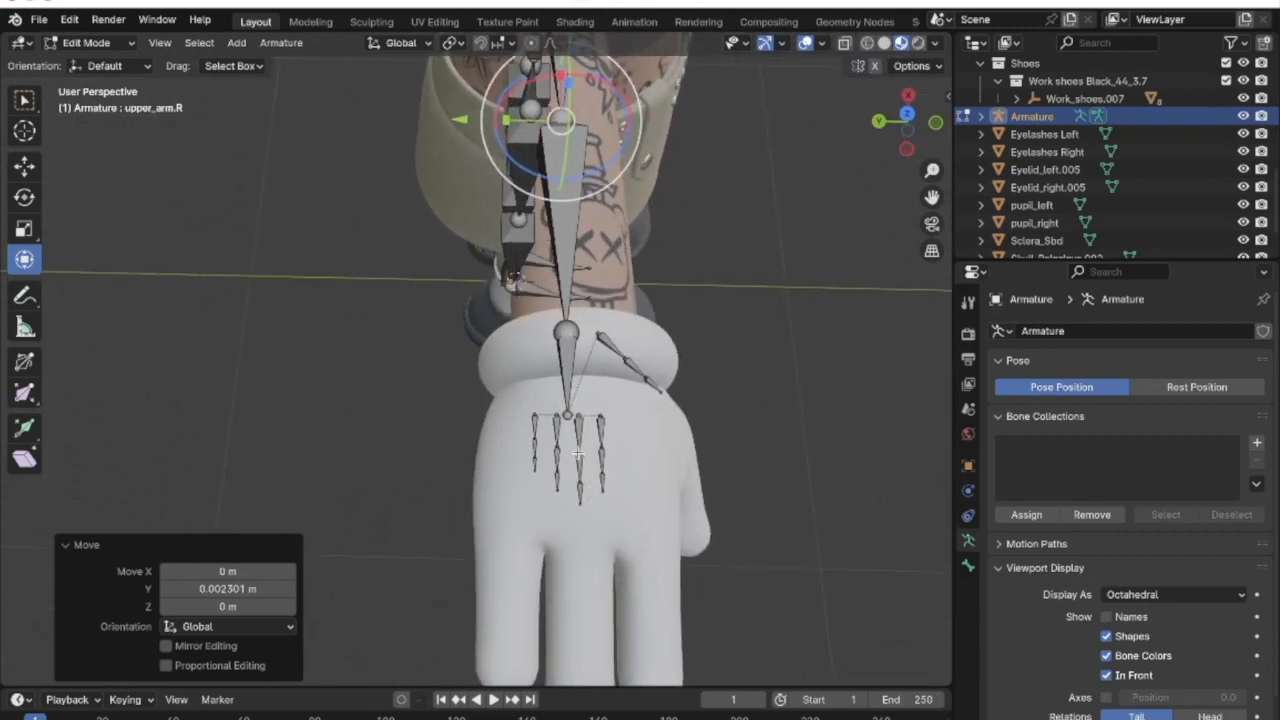
# Delete the little finger bones of the right hand
pyautogui.click(535, 424)
pyautogui.click(535, 462)
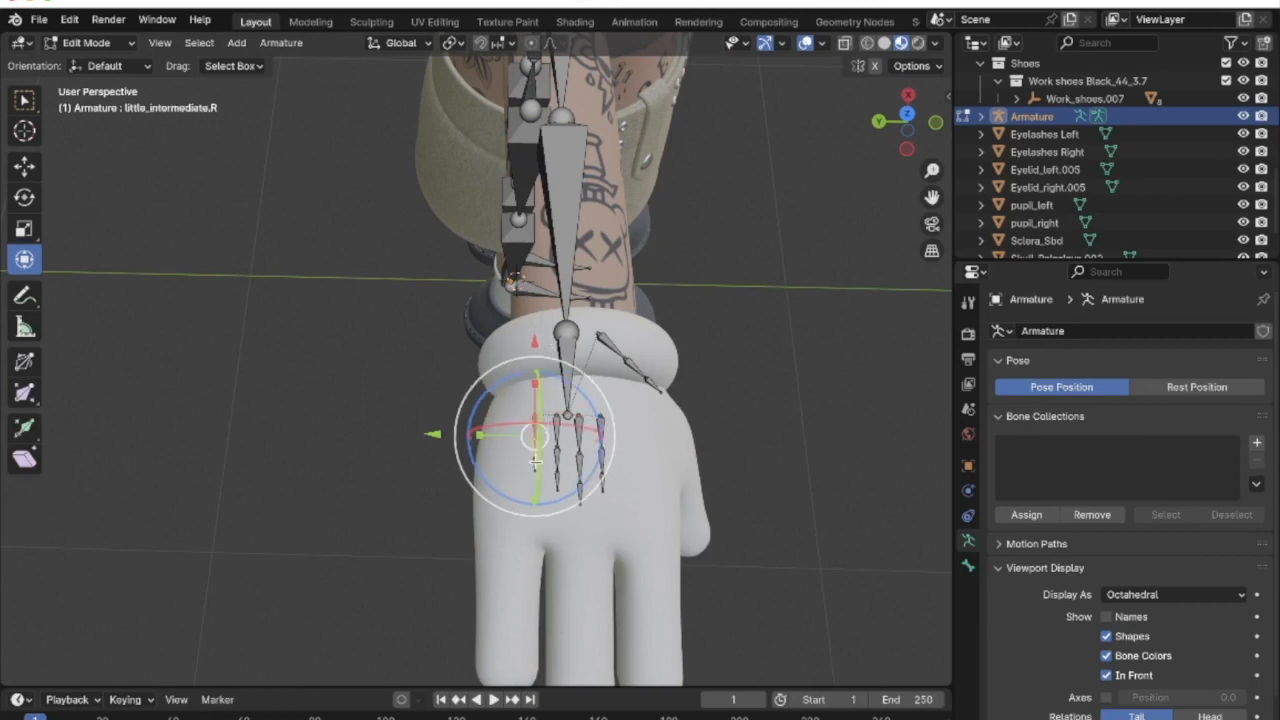
pyautogui.click(535, 462)
pyautogui.press('x')
pyautogui.click(535, 462)
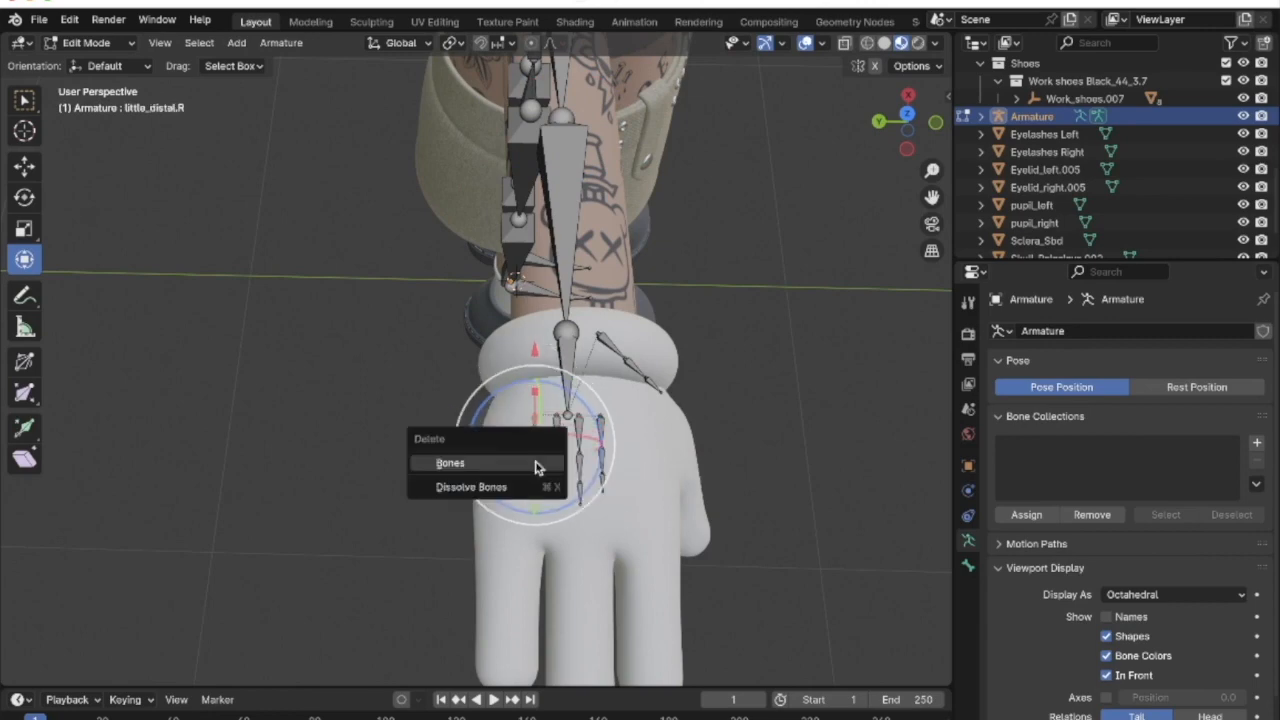
# Delete the little finger bones of the left hand
pyautogui.moveTo(685, 420); pyautogui.dragTo(685, 420, button='middle')
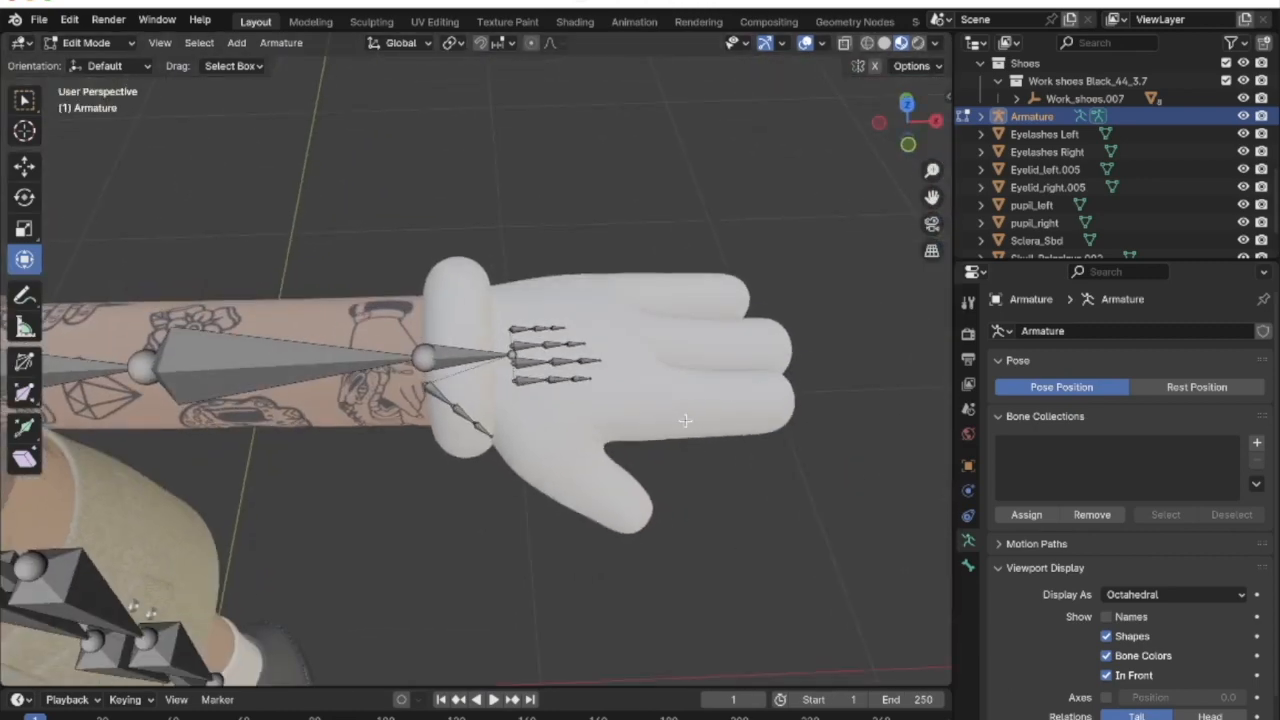
pyautogui.click(521, 328)
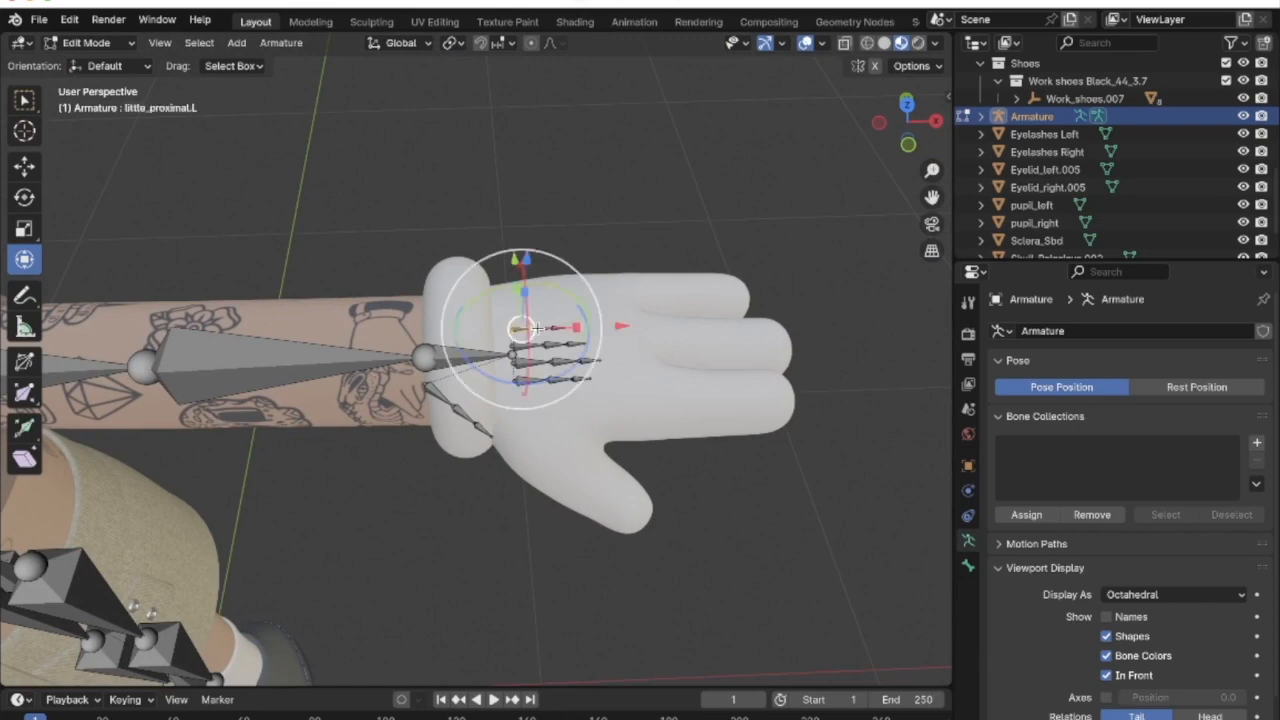
pyautogui.click(545, 329)
pyautogui.click(553, 331)
pyautogui.press('x')
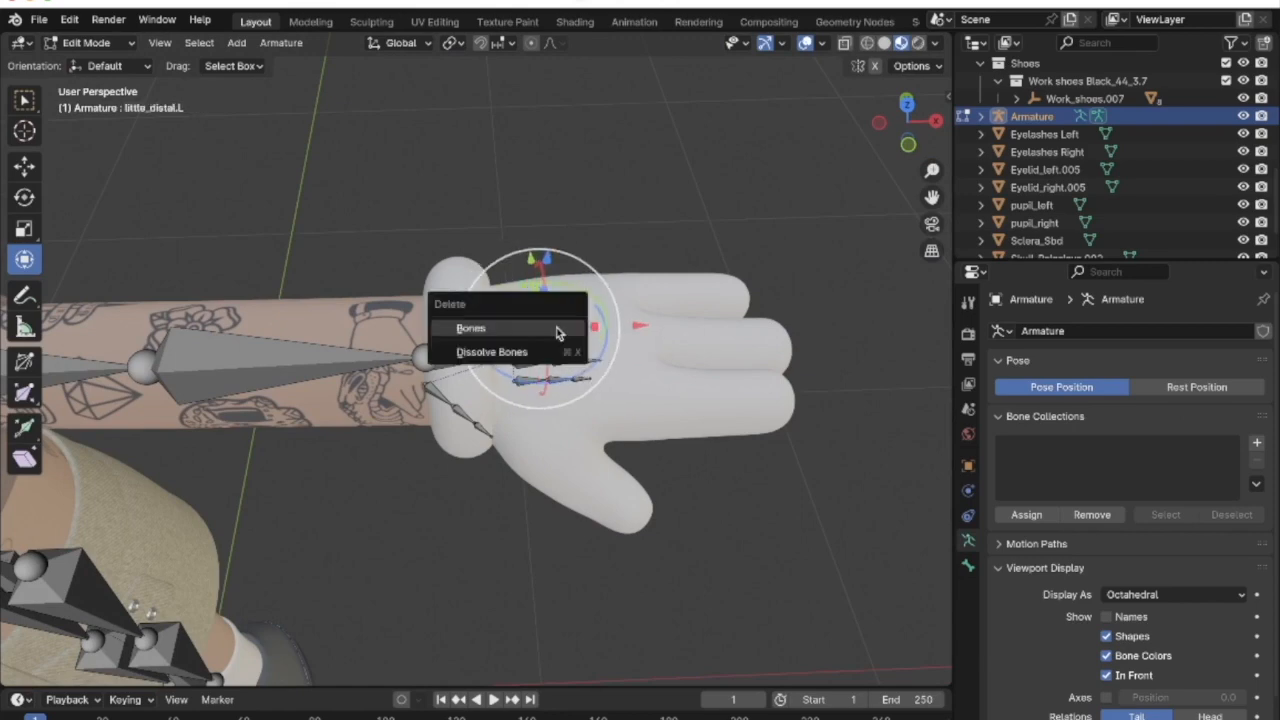
pyautogui.click(557, 330)
# Select the index, middle and ring finger bones of the right hand and move them about -0.147 m along X into the glove's fingers
pyautogui.moveTo(555, 327); pyautogui.dragTo(580, 351, button='middle')
pyautogui.moveTo(706, 488); pyautogui.dragTo(712, 464)
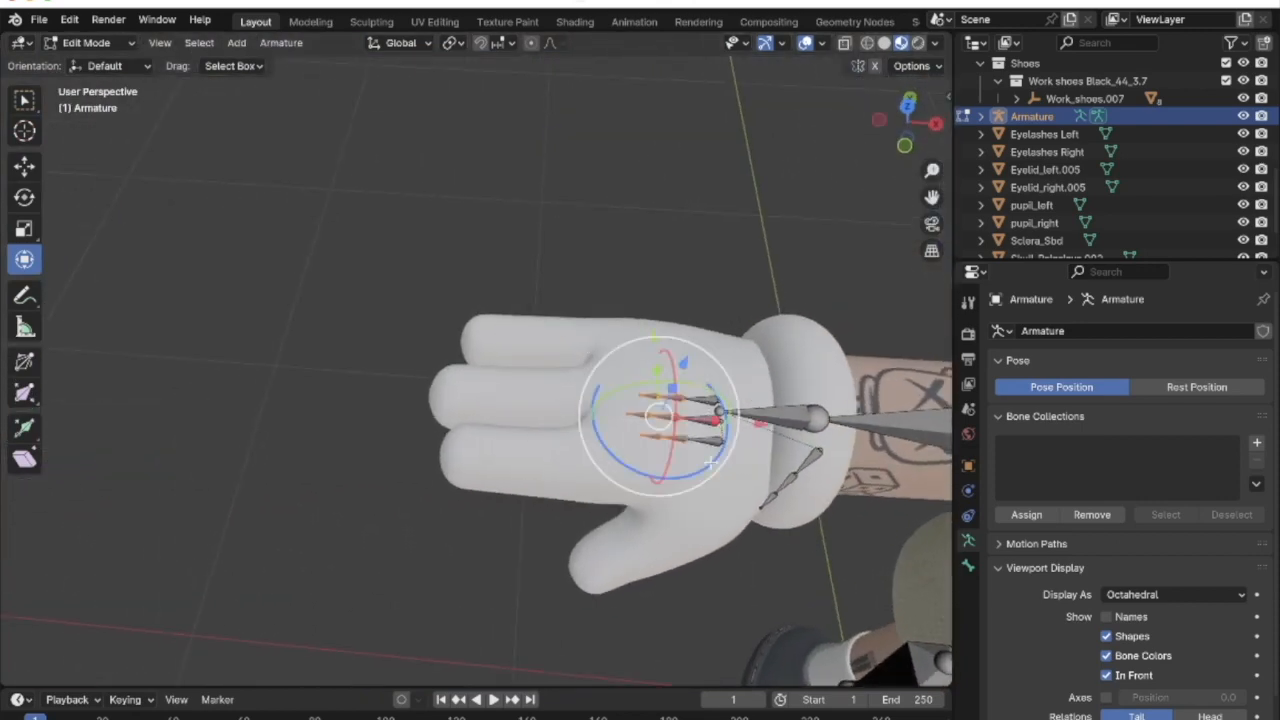
pyautogui.keyDown('shift'); pyautogui.click(709, 440); pyautogui.keyUp('shift')
pyautogui.keyDown('shift'); pyautogui.click(708, 420); pyautogui.keyUp('shift')
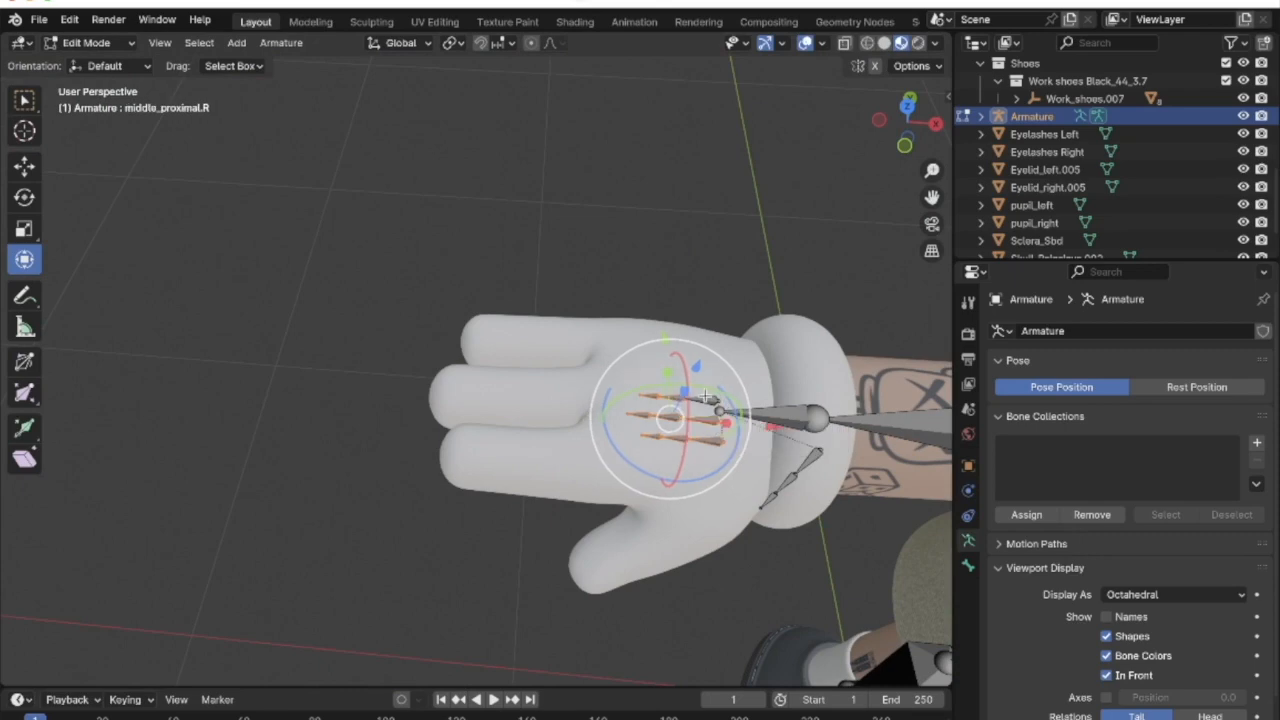
pyautogui.keyDown('shift'); pyautogui.click(719, 414); pyautogui.keyUp('shift')
pyautogui.moveTo(769, 424); pyautogui.dragTo(618, 414)
# Scale the right hand's three finger bone chains uniformly by about 2.36 and again by 0.845 to match the glove's finger length
pyautogui.moveTo(618, 414); pyautogui.dragTo(630, 478, button='middle')
pyautogui.press('s')
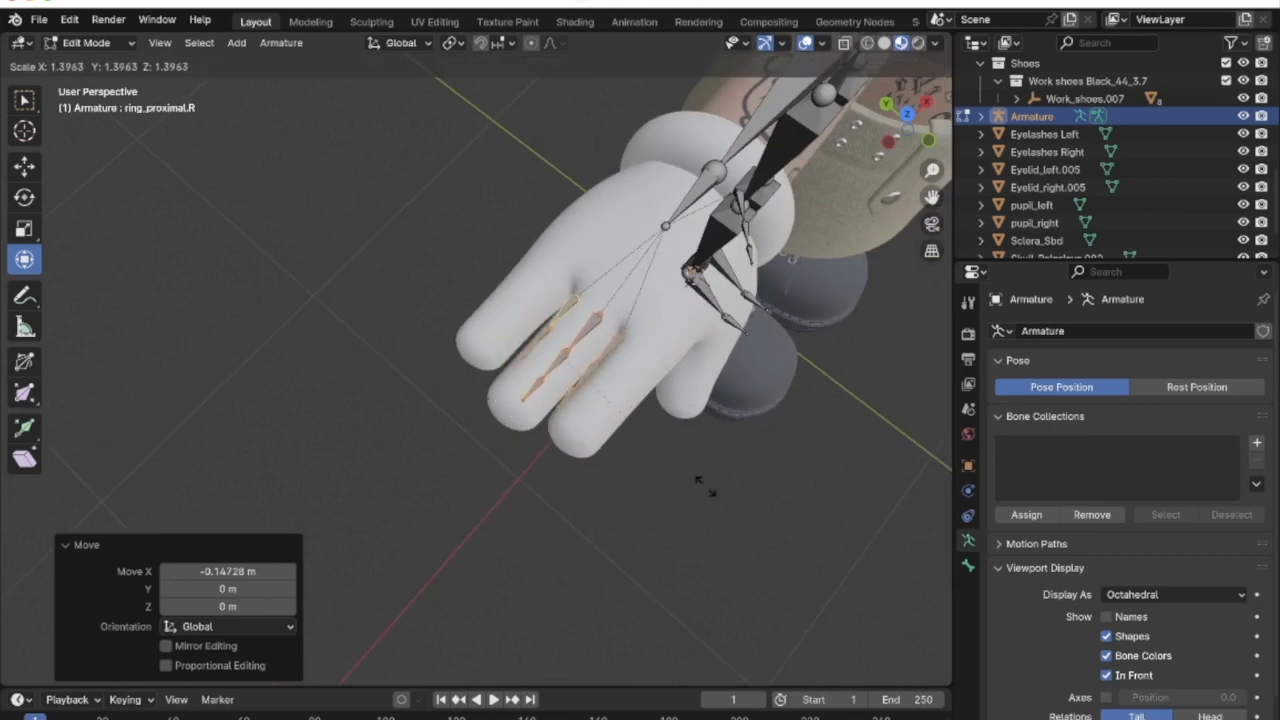
pyautogui.click(839, 508)
pyautogui.moveTo(839, 508); pyautogui.dragTo(737, 468, button='middle')
pyautogui.press('s')
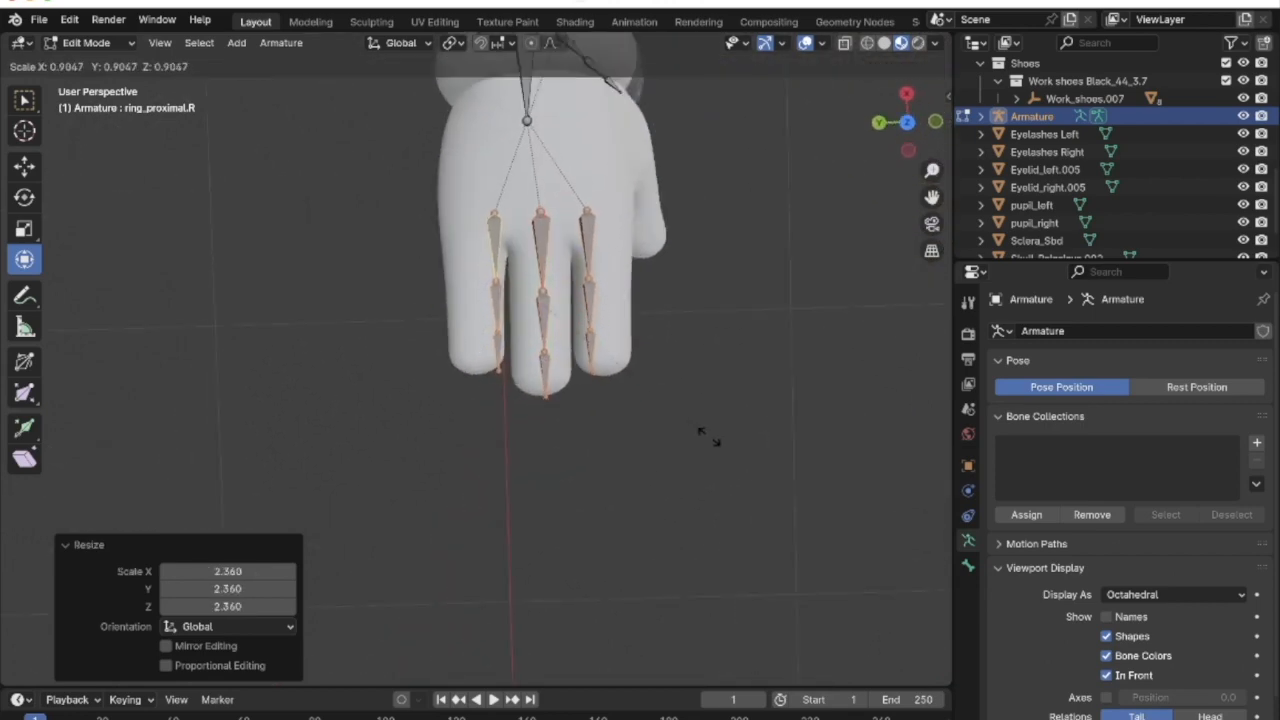
pyautogui.click(696, 428)
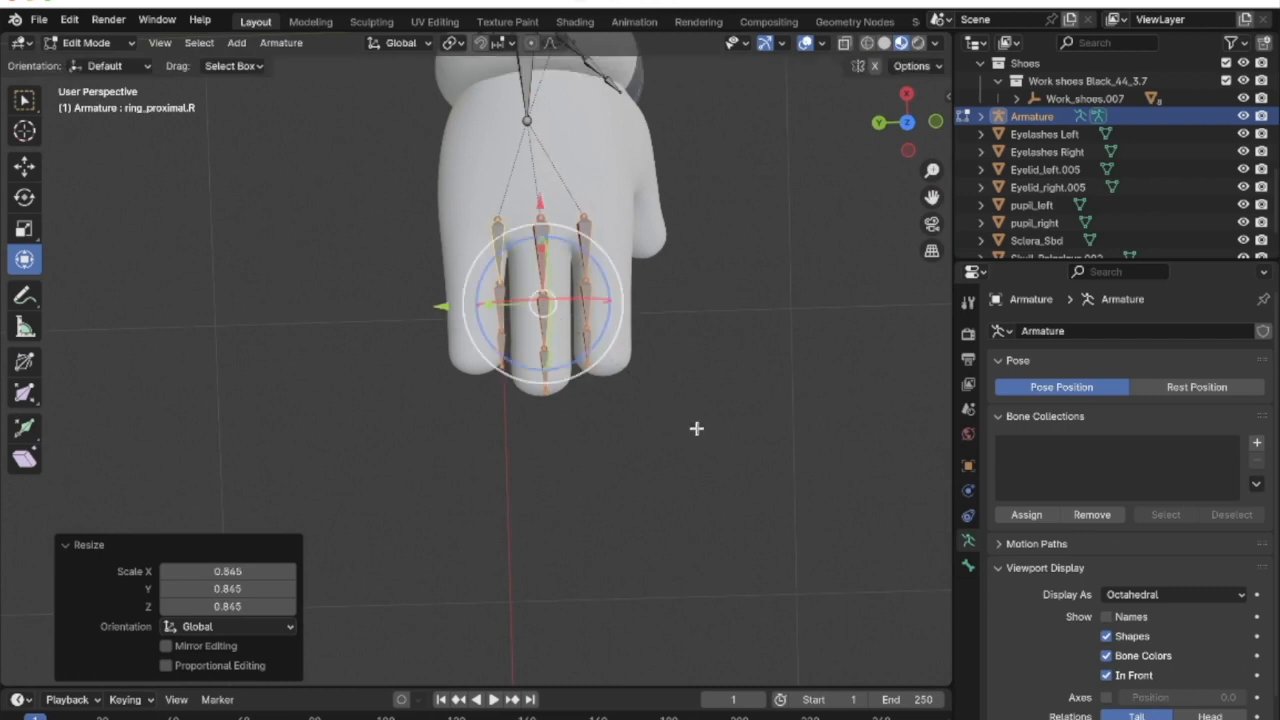
# Spread the right index and ring finger bone chains apart along Y into their glove fingers, moving the ring chain about 0.026 m
pyautogui.click(708, 208)
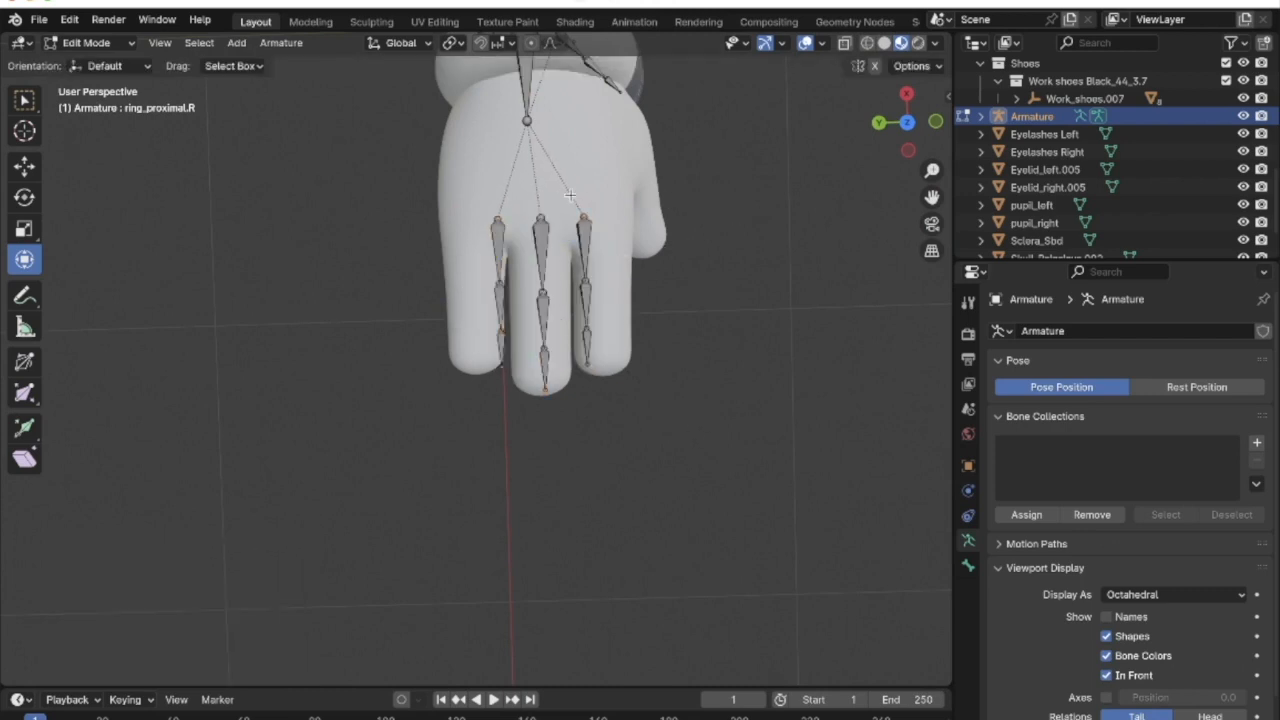
pyautogui.click(595, 366)
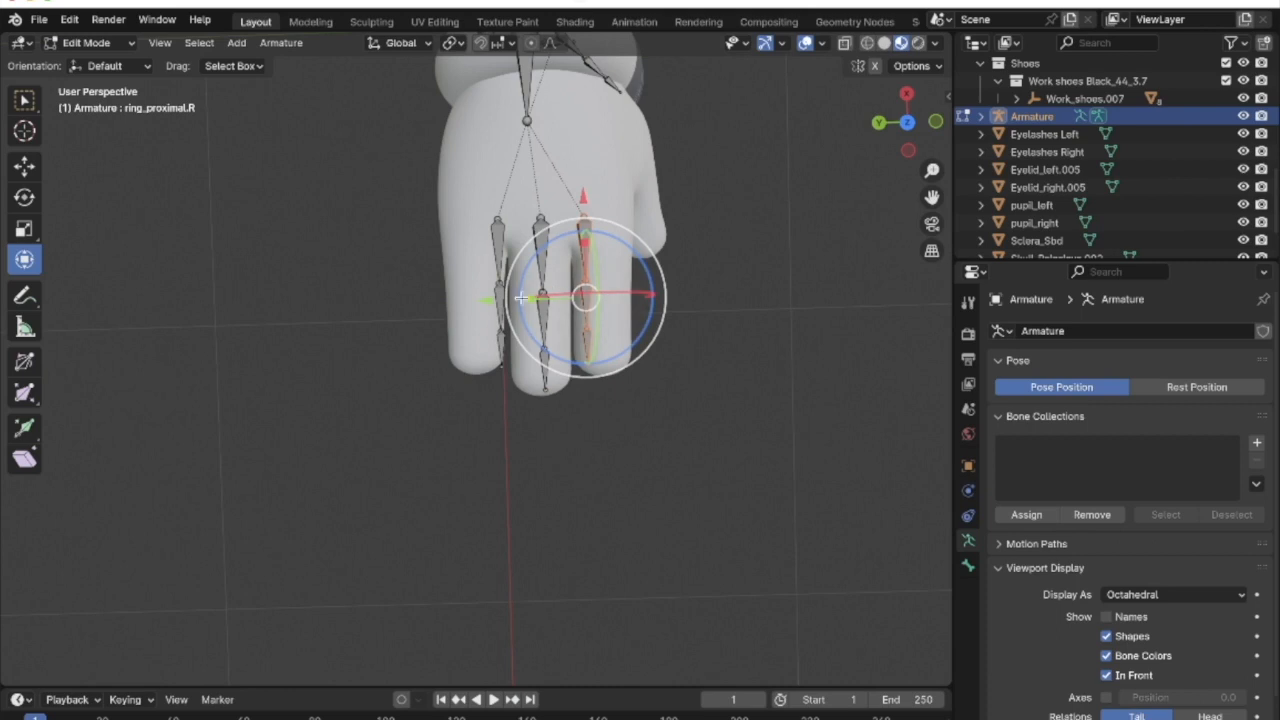
pyautogui.moveTo(484, 301); pyautogui.dragTo(458, 188)
pyautogui.click(500, 318)
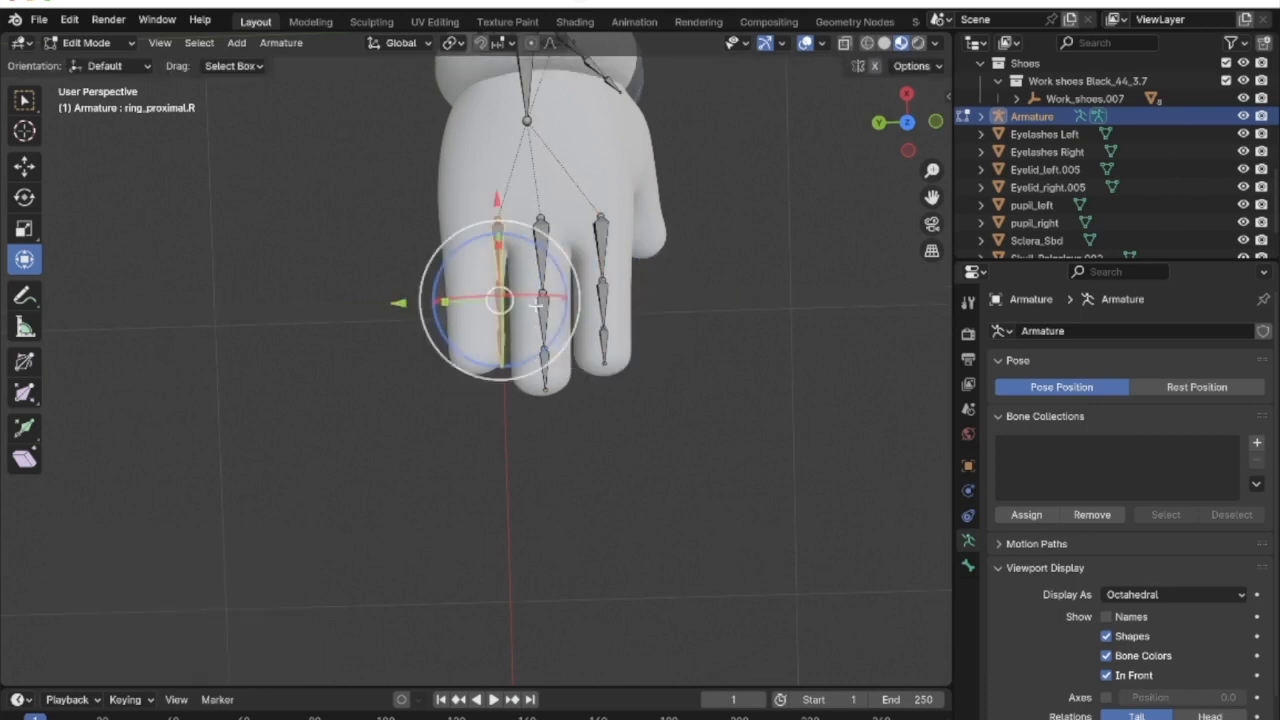
pyautogui.moveTo(398, 307); pyautogui.dragTo(371, 303)
# Select the three right thumb bones and move them from the wrist into the glove's thumb
pyautogui.moveTo(541, 352); pyautogui.dragTo(677, 523, button='middle')
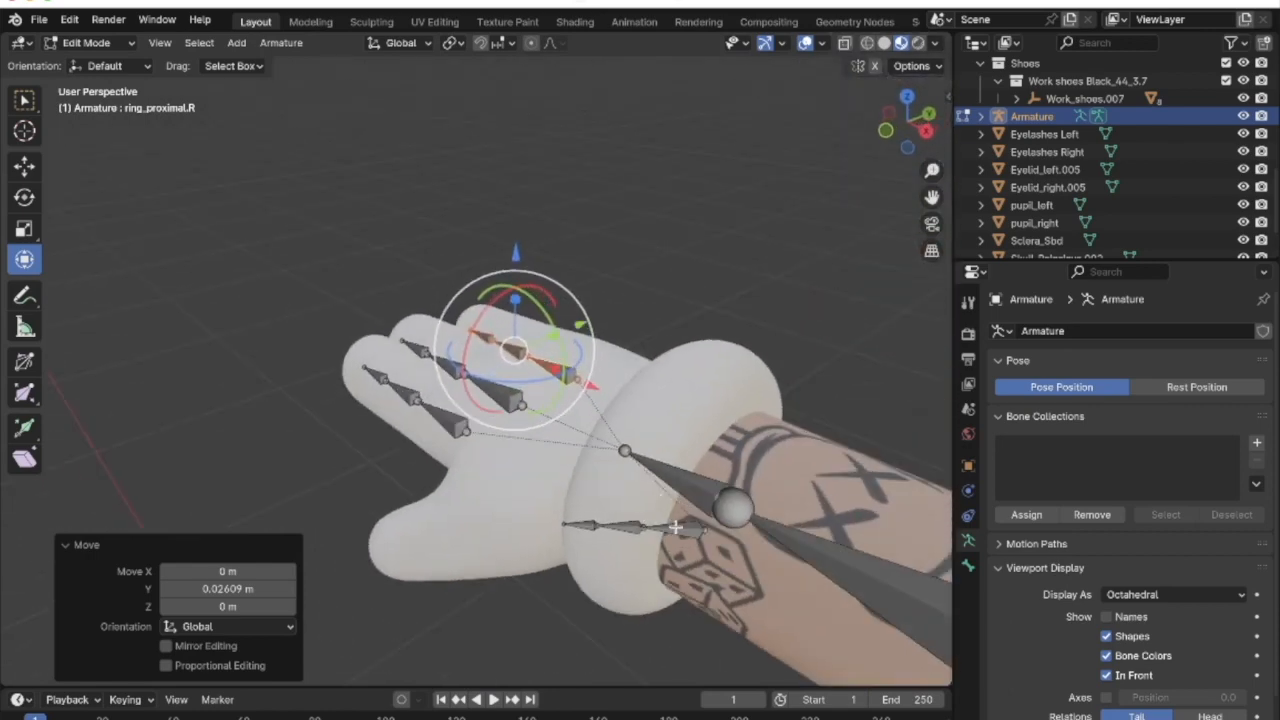
pyautogui.click(676, 528)
pyautogui.click(627, 528)
pyautogui.click(590, 524)
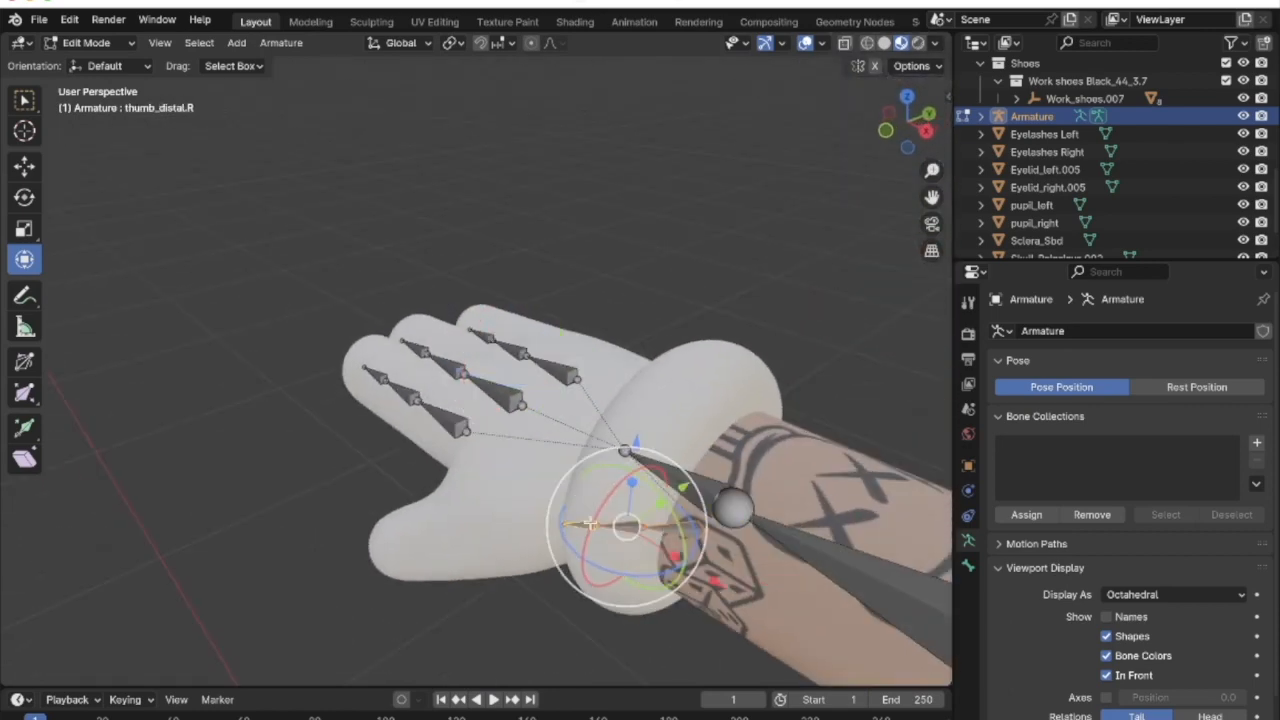
pyautogui.moveTo(686, 487); pyautogui.dragTo(585, 608)
pyautogui.moveTo(585, 608); pyautogui.dragTo(680, 670, button='middle')
pyautogui.moveTo(749, 410); pyautogui.dragTo(729, 476)
pyautogui.moveTo(803, 557); pyautogui.dragTo(769, 555)
pyautogui.moveTo(634, 464); pyautogui.dragTo(620, 430)
pyautogui.moveTo(708, 556); pyautogui.dragTo(652, 471, button='middle')
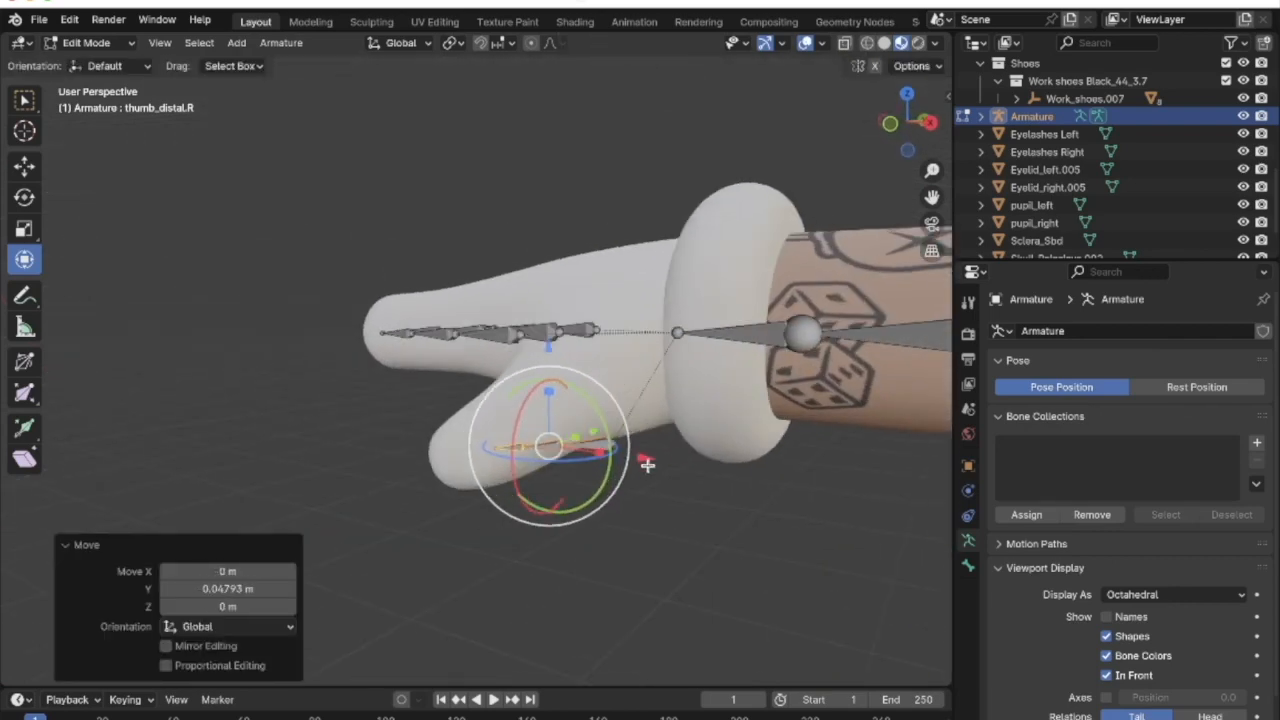
# Shift the right thumb bones along X, angle them to follow the glove's thumb, and move them about 0.014 m along Y
pyautogui.moveTo(645, 458); pyautogui.dragTo(607, 453)
pyautogui.moveTo(606, 453); pyautogui.dragTo(545, 490, button='middle')
pyautogui.moveTo(543, 459); pyautogui.dragTo(532, 466)
pyautogui.moveTo(532, 466); pyautogui.dragTo(603, 512, button='middle')
pyautogui.moveTo(601, 519); pyautogui.dragTo(597, 528)
pyautogui.moveTo(597, 528); pyautogui.dragTo(556, 480, button='middle')
pyautogui.moveTo(552, 500); pyautogui.dragTo(602, 482)
pyautogui.moveTo(602, 482); pyautogui.dragTo(512, 457, button='middle')
pyautogui.moveTo(511, 457); pyautogui.dragTo(529, 446)
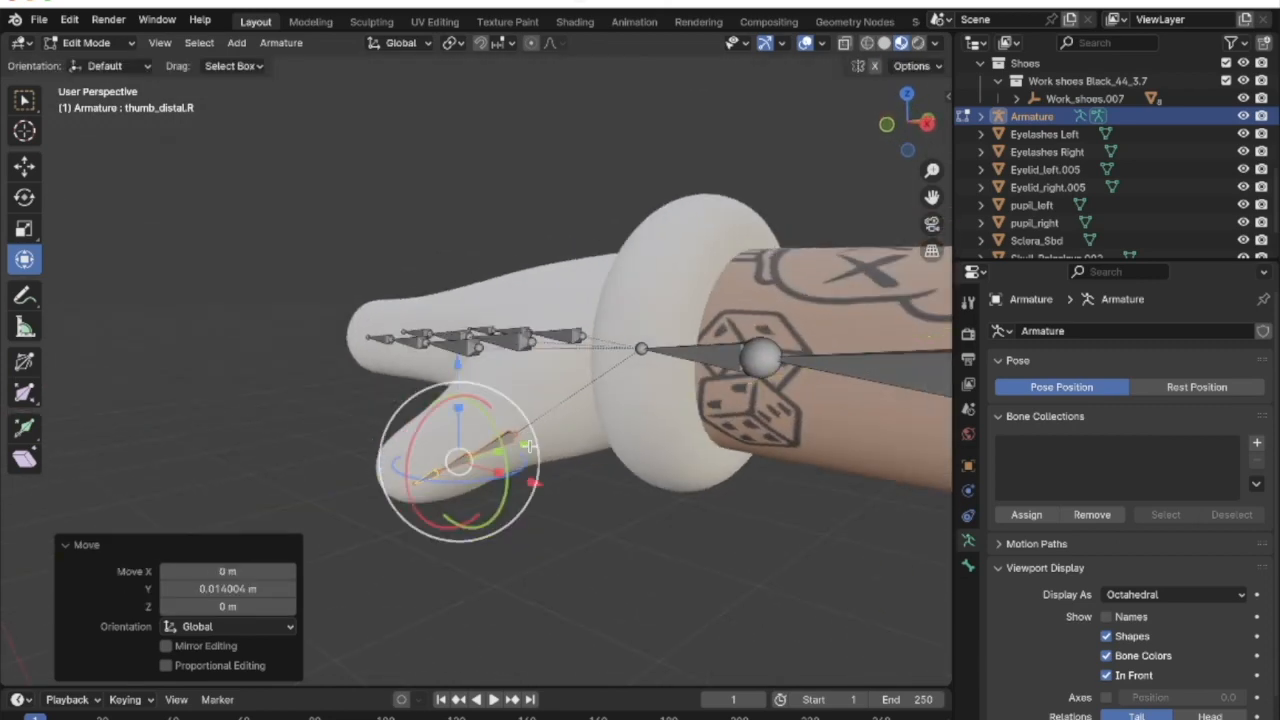
# Raise the right thumb bones about 0.009 m along Z and scale them up uniformly to match the thumb's length
pyautogui.press('g')
pyautogui.press('z')
pyautogui.click(453, 340)
pyautogui.press('s')
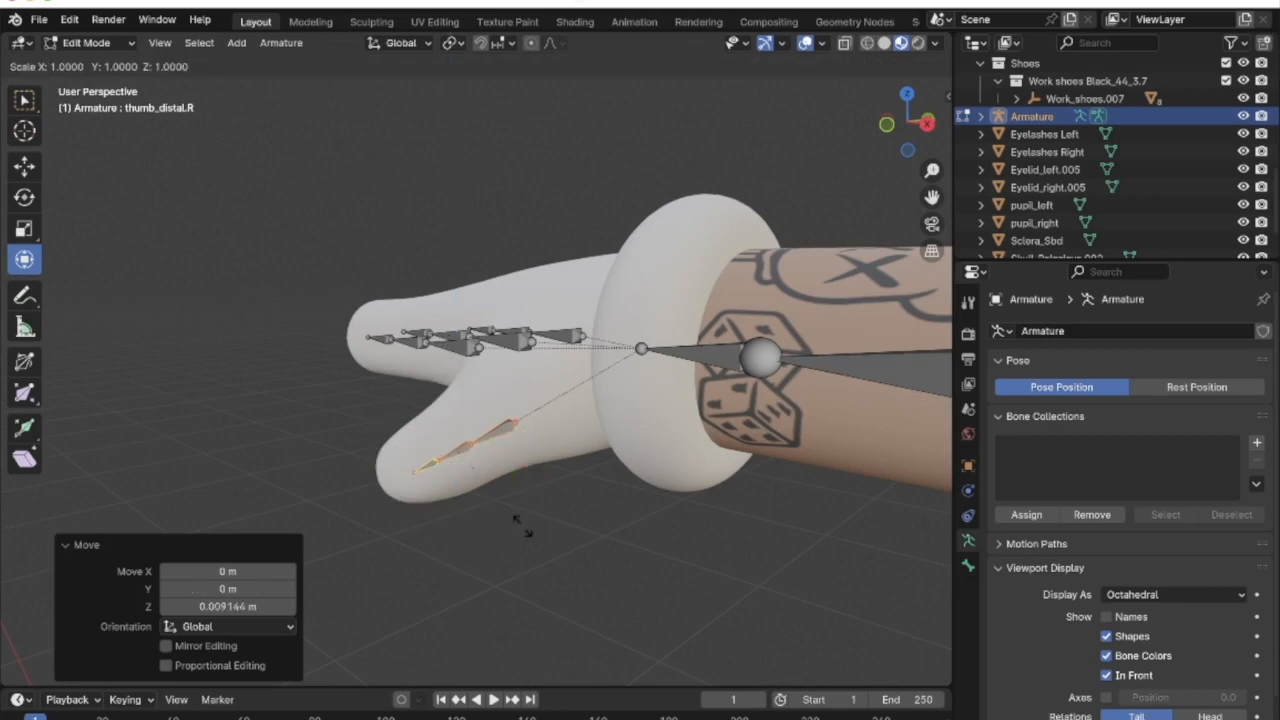
pyautogui.click(566, 556)
# Fine-tune the right thumb bones' placement from several angles, including a move of about 0.0135 m up along Z
pyautogui.moveTo(566, 556); pyautogui.dragTo(690, 580, button='middle')
pyautogui.moveTo(749, 469); pyautogui.dragTo(762, 470)
pyautogui.moveTo(700, 470); pyautogui.dragTo(786, 460, button='middle')
pyautogui.moveTo(748, 408); pyautogui.dragTo(715, 414)
pyautogui.moveTo(605, 405); pyautogui.dragTo(688, 412, button='middle')
pyautogui.moveTo(607, 387); pyautogui.dragTo(594, 386)
pyautogui.moveTo(594, 386); pyautogui.dragTo(435, 510, button='middle')
pyautogui.moveTo(679, 604); pyautogui.dragTo(687, 592)
pyautogui.moveTo(687, 592)
pyautogui.mouseDown(button='middle')
pyautogui.moveTo(677, 597)
pyautogui.moveTo(690, 570)
pyautogui.mouseUp(button='middle')
pyautogui.moveTo(609, 345); pyautogui.dragTo(610, 328)
pyautogui.moveTo(610, 400); pyautogui.dragTo(728, 529, button='middle')
# Check the right thumb bones against the glove and move them about -0.0074 m along X
pyautogui.scroll(-10, 728, 528)
pyautogui.hscroll(10, 728, 528)
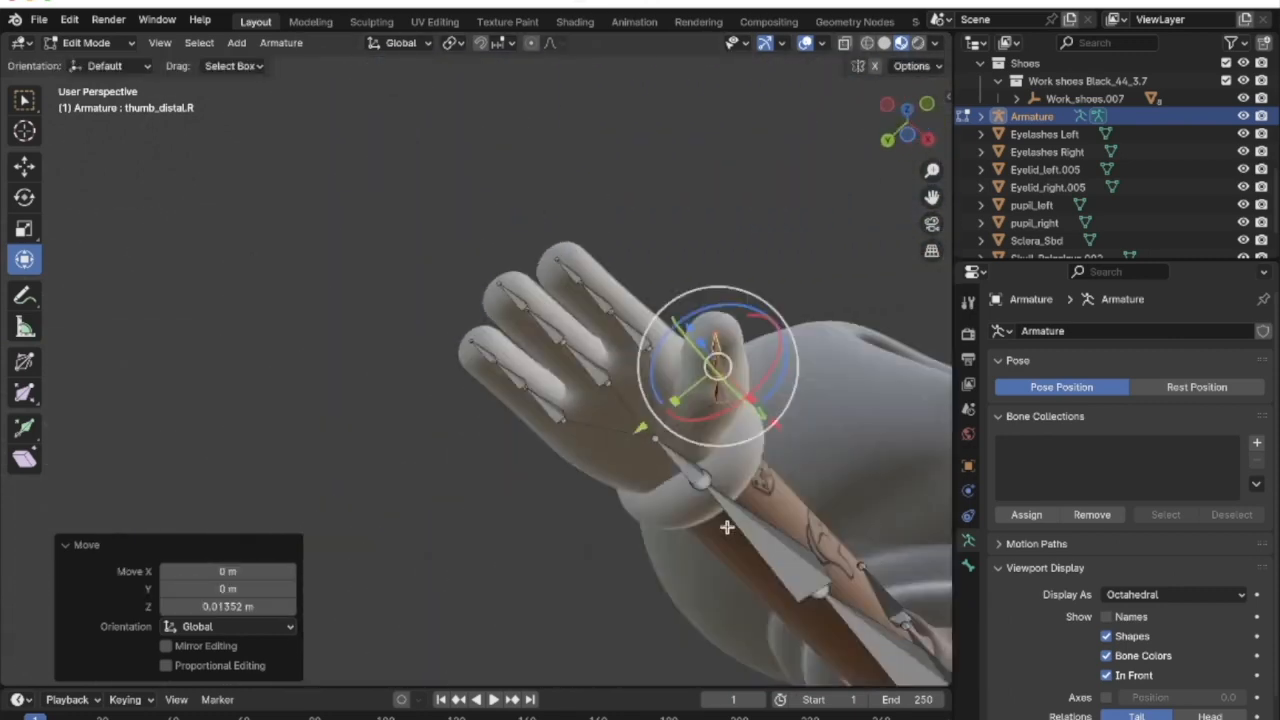
pyautogui.scroll(8, 726, 526)
pyautogui.scroll(6, 726, 526)
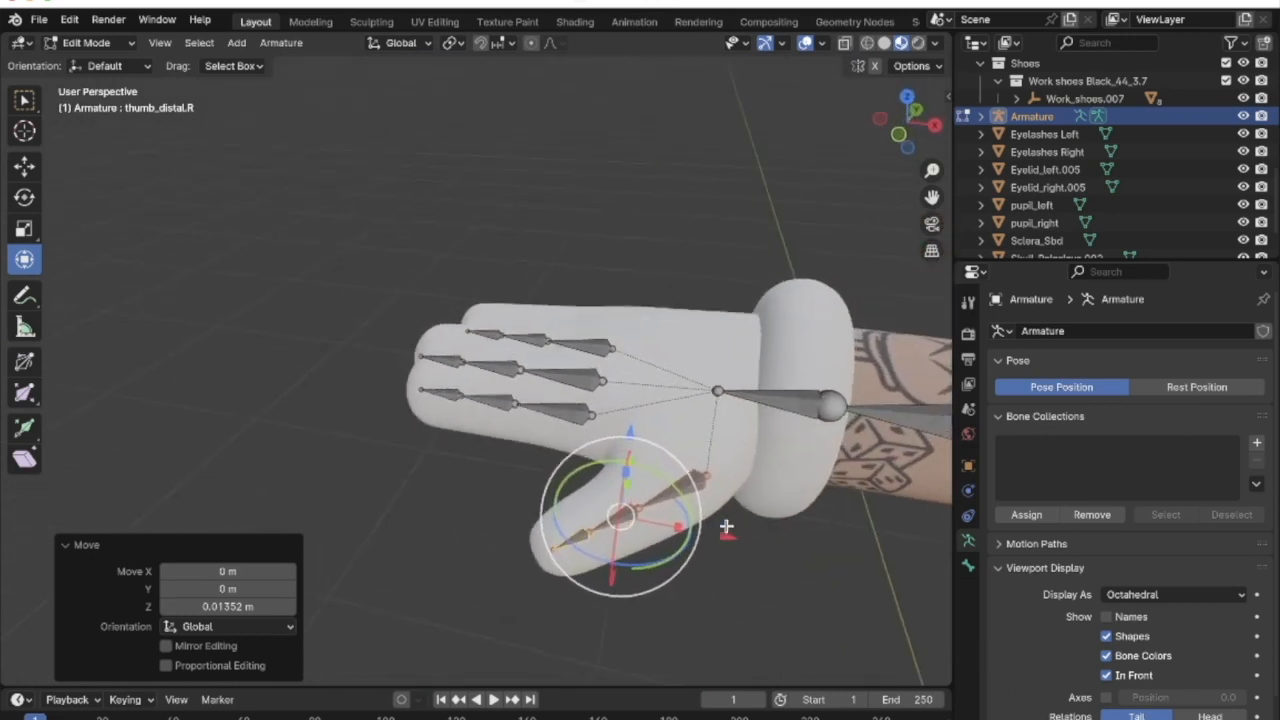
pyautogui.moveTo(722, 535); pyautogui.dragTo(704, 532)
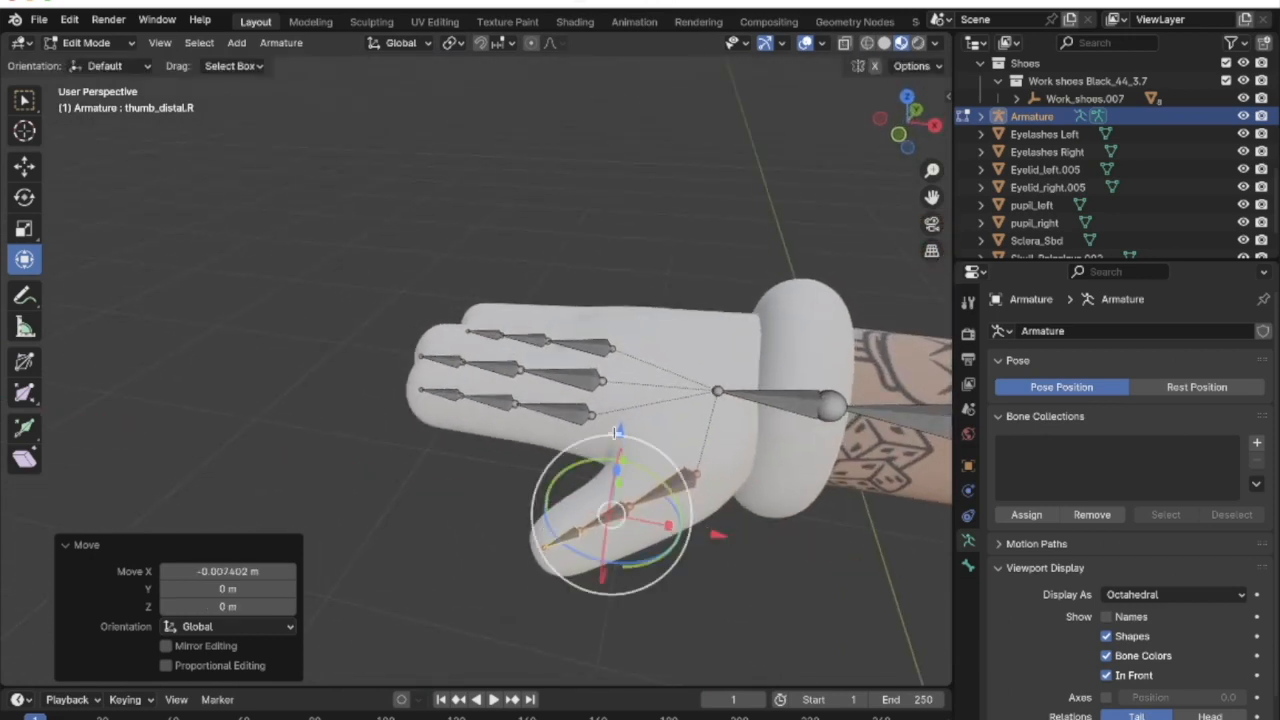
# Move the right thumb bones about -0.0045 m along Z and about -0.0025 m along Y to center them in the glove
pyautogui.moveTo(619, 430); pyautogui.dragTo(620, 434)
pyautogui.click(619, 437)
pyautogui.moveTo(619, 437); pyautogui.dragTo(577, 525, button='middle')
pyautogui.press('g')
pyautogui.press('y')
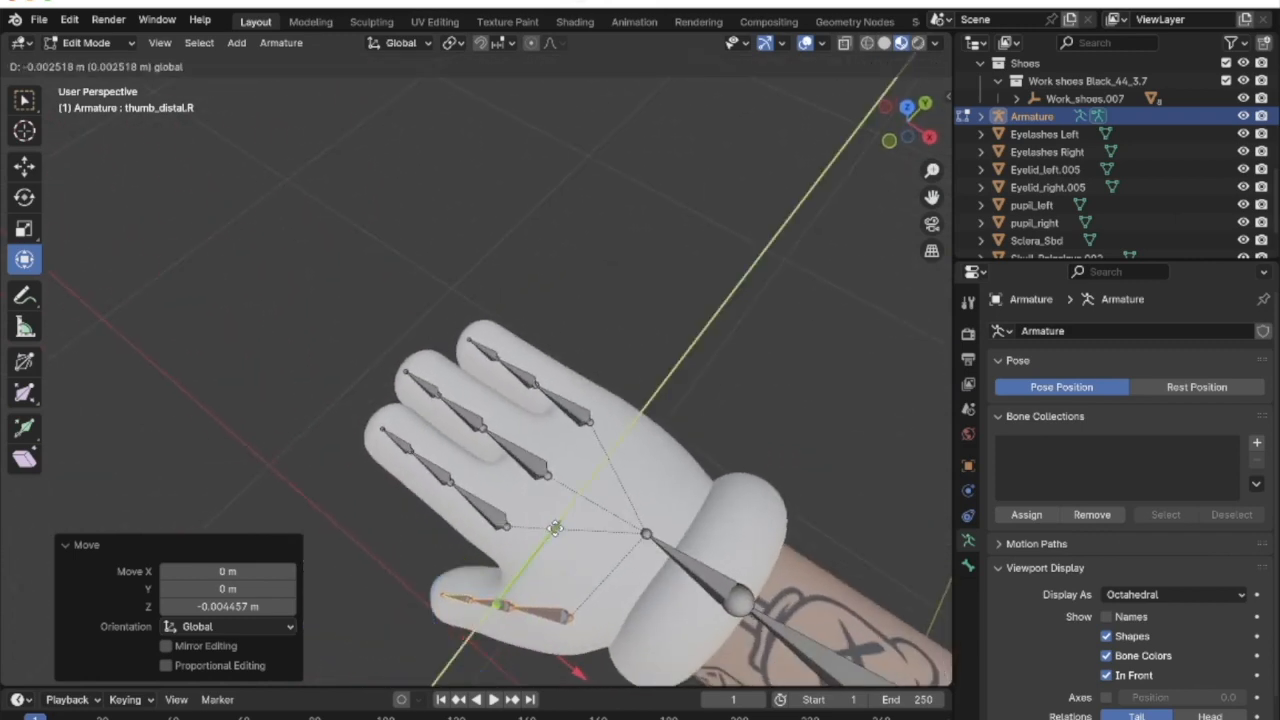
pyautogui.click(554, 530)
pyautogui.moveTo(554, 530); pyautogui.dragTo(632, 523, button='middle')
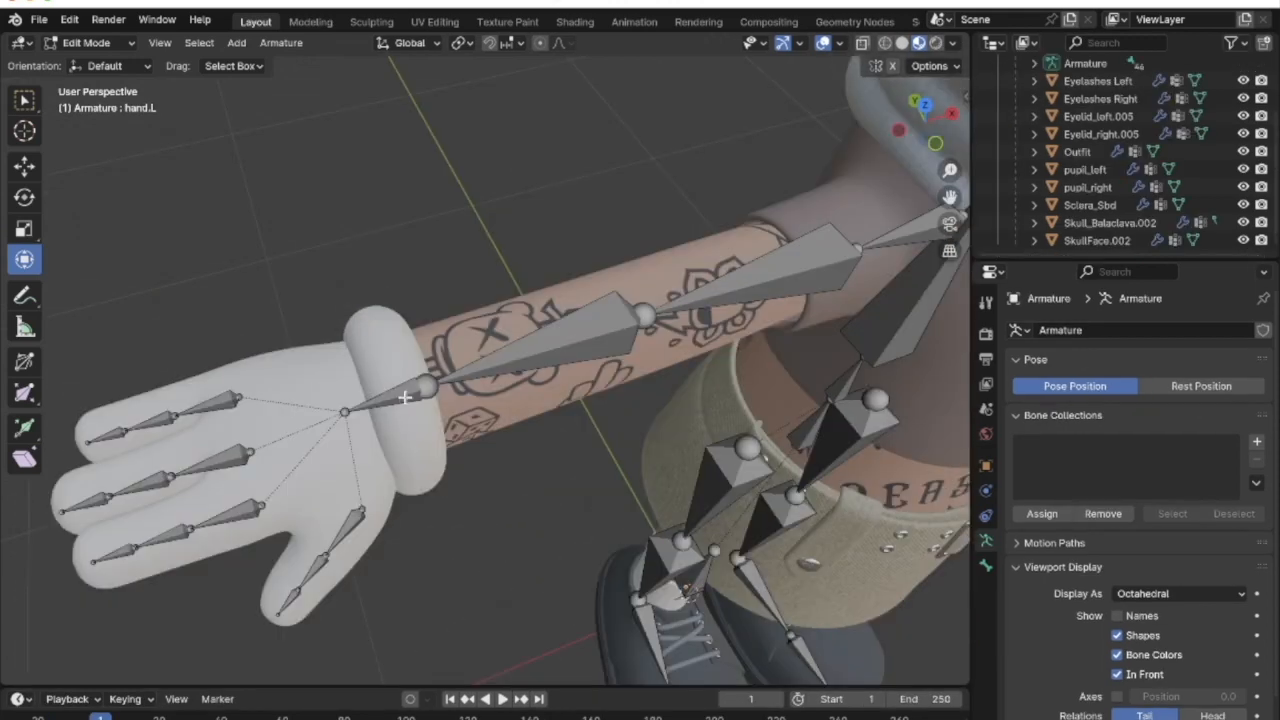
# Move the right wrist joint between the lower arm and hand bones along X toward the glove's cuff
pyautogui.click(425, 390)
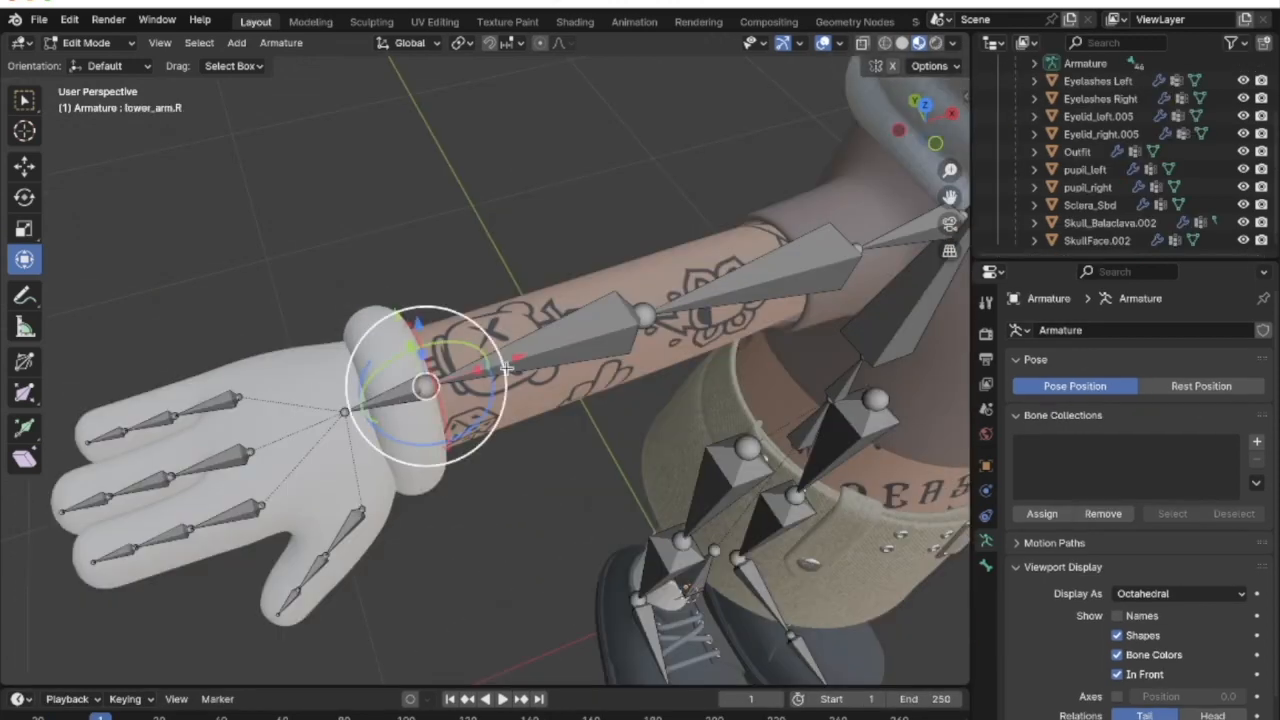
pyautogui.moveTo(513, 358); pyautogui.dragTo(486, 369)
pyautogui.moveTo(514, 478); pyautogui.dragTo(470, 357, button='middle')
pyautogui.moveTo(487, 363); pyautogui.dragTo(483, 364)
pyautogui.moveTo(471, 491); pyautogui.dragTo(336, 396, button='middle')
# Move the end joint of the right hand bone along X toward the fingers to lengthen the bone
pyautogui.click(338, 398)
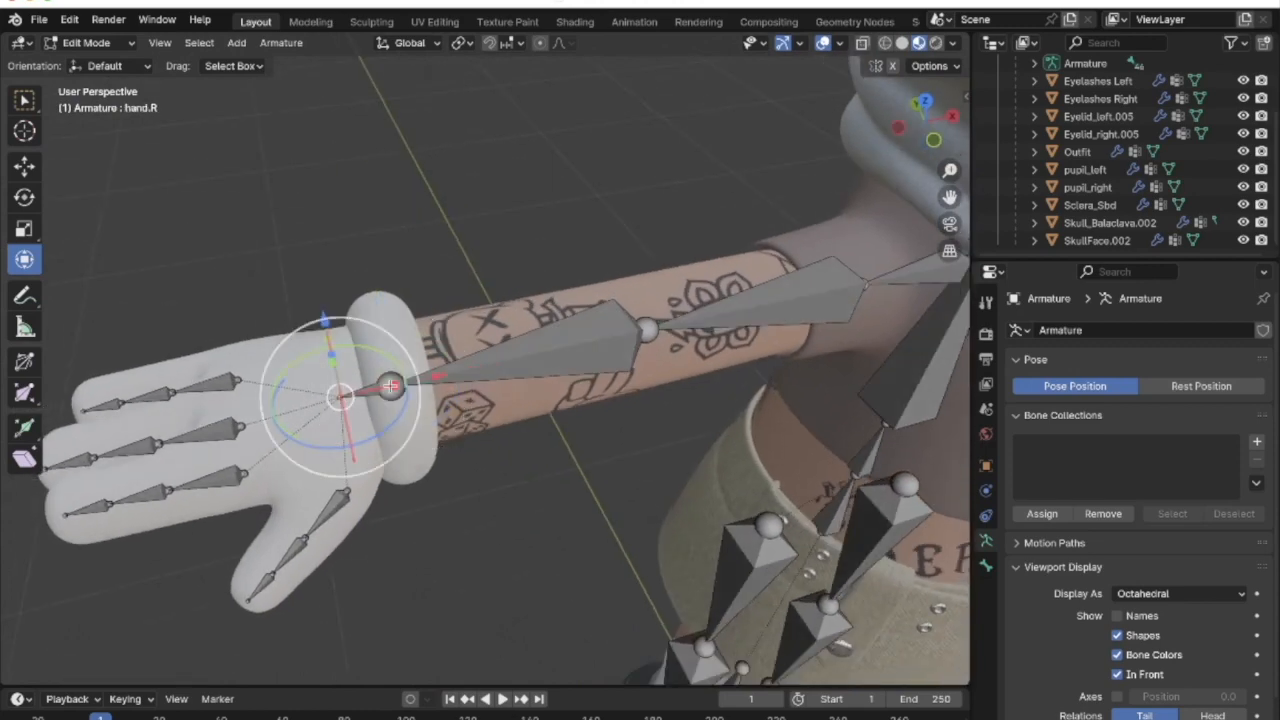
pyautogui.press('g')
pyautogui.press('x')
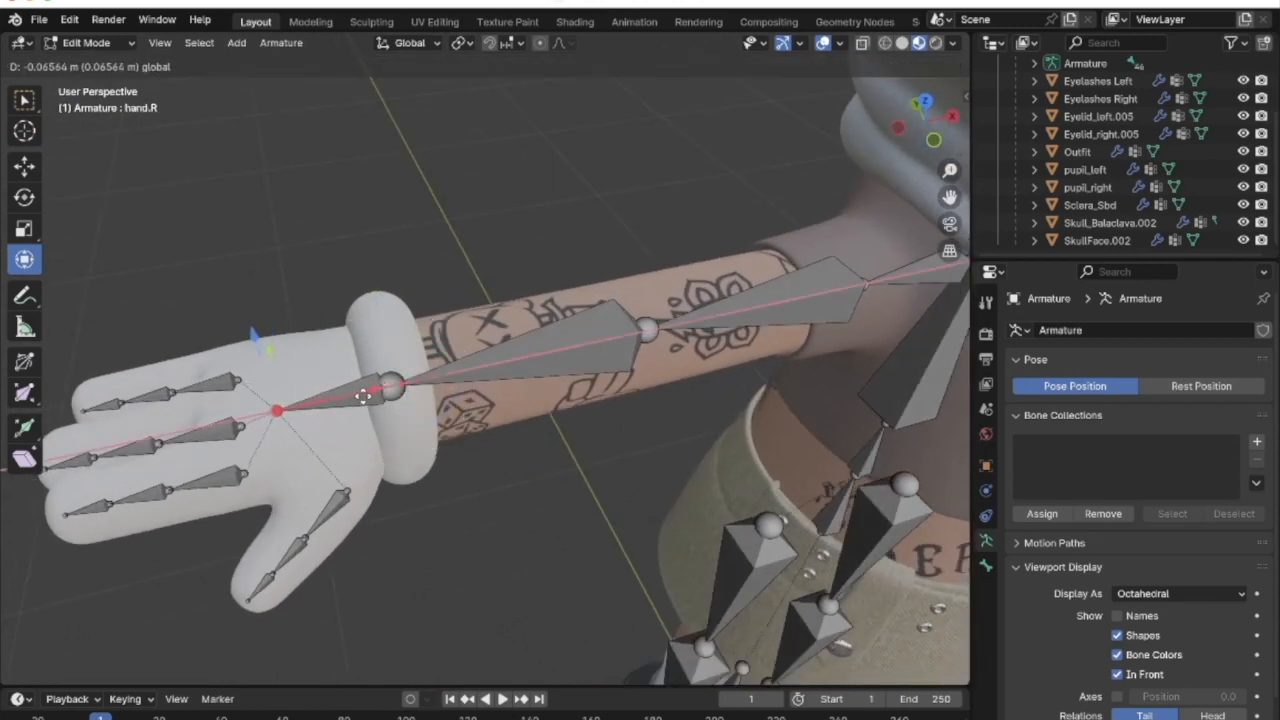
pyautogui.moveTo(350, 403); pyautogui.dragTo(348, 404)
pyautogui.moveTo(420, 418); pyautogui.dragTo(607, 369, button='middle')
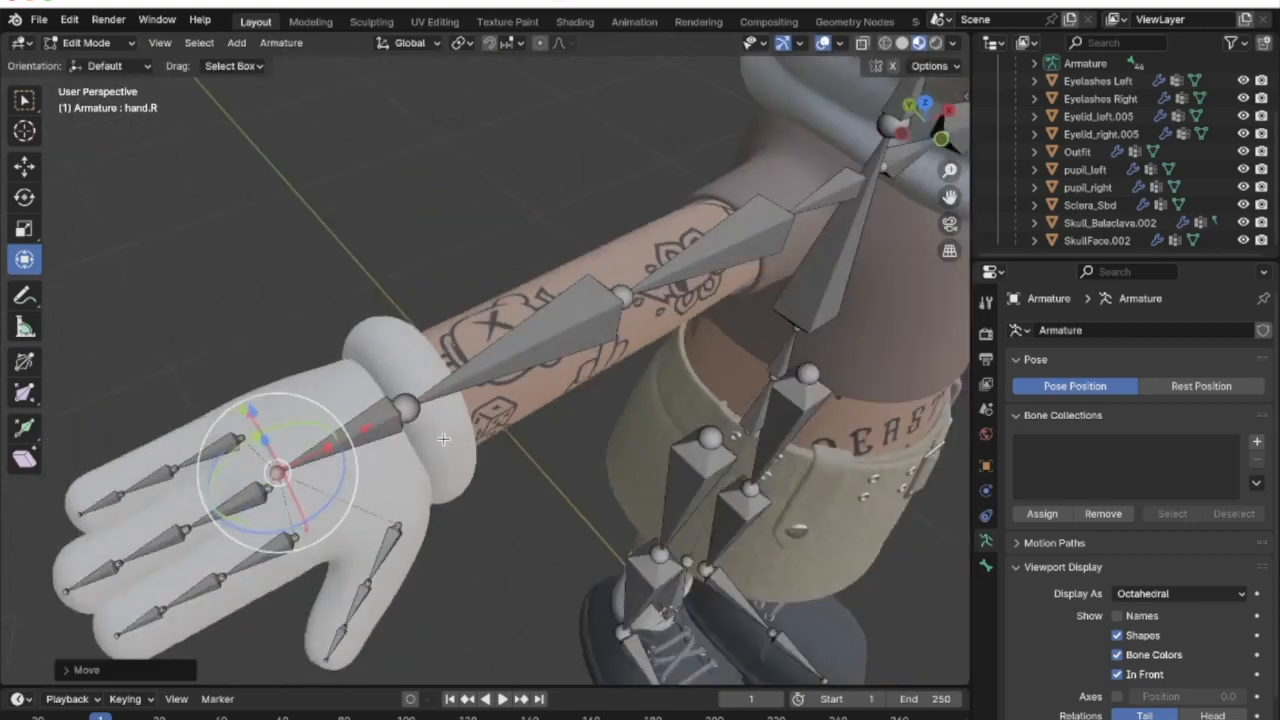
pyautogui.moveTo(329, 83); pyautogui.dragTo(524, 476, button='middle')
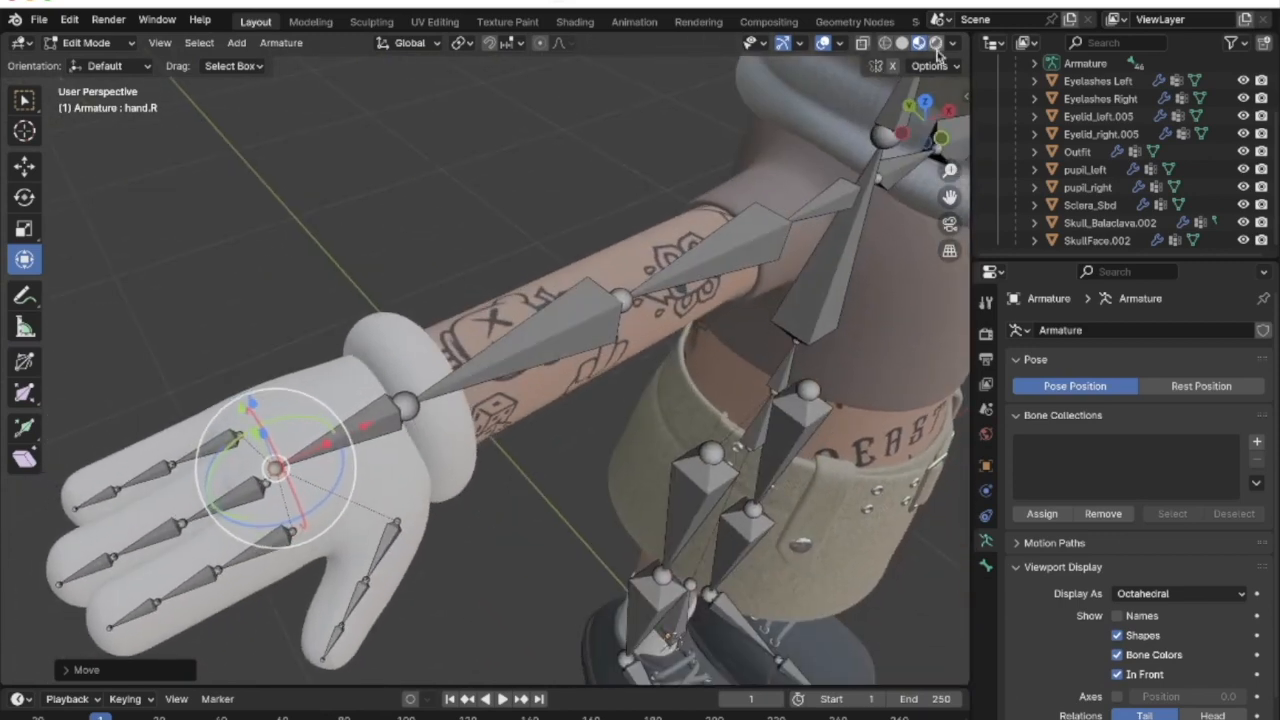
pyautogui.moveTo(410, 79); pyautogui.dragTo(466, 463, button='middle')
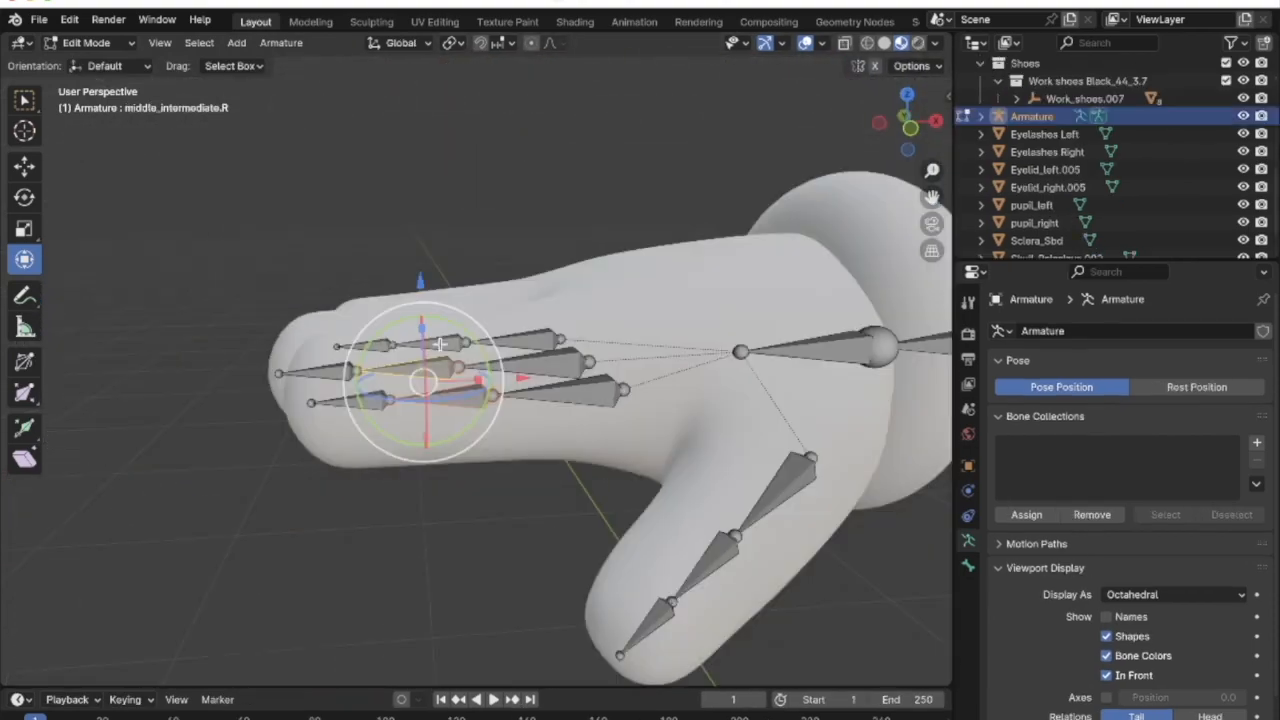
# Raise the intermediate bones of the right fingers about 0.001 m along Z and check the thumb's intermediate bone
pyautogui.click(440, 344)
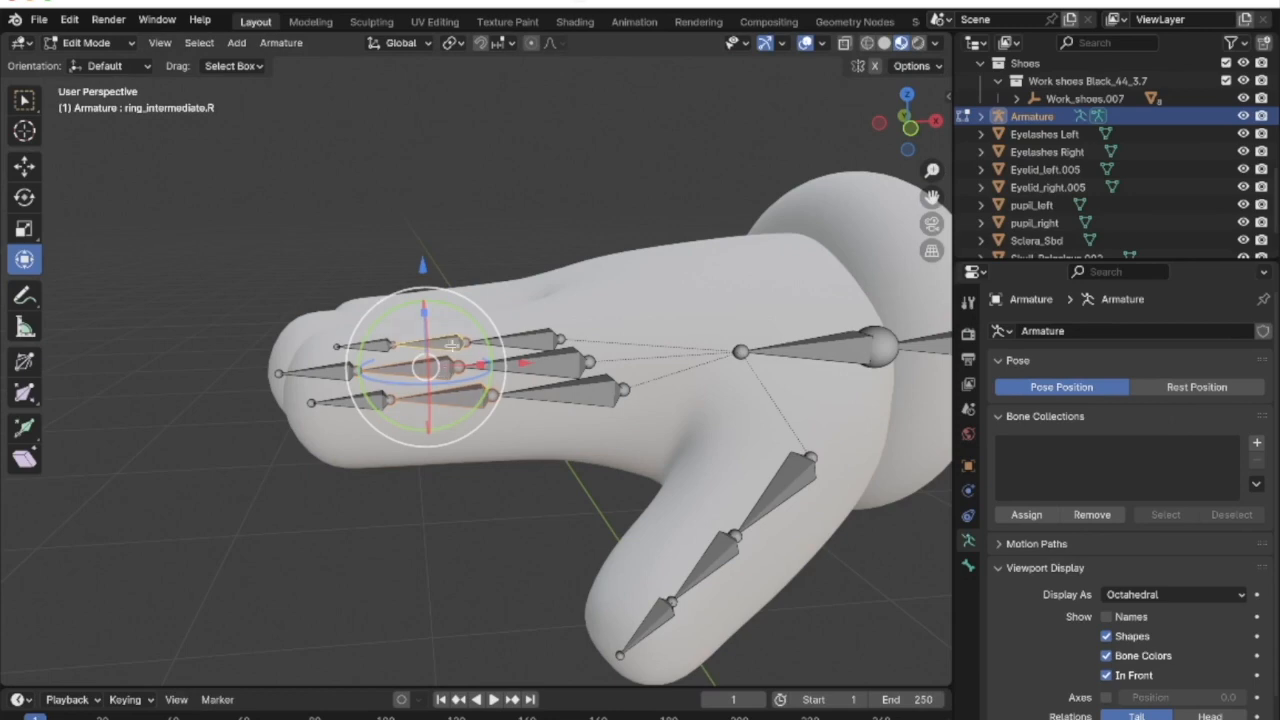
pyautogui.press('g')
pyautogui.press('z')
pyautogui.click(423, 263)
pyautogui.moveTo(423, 263); pyautogui.dragTo(802, 487, button='middle')
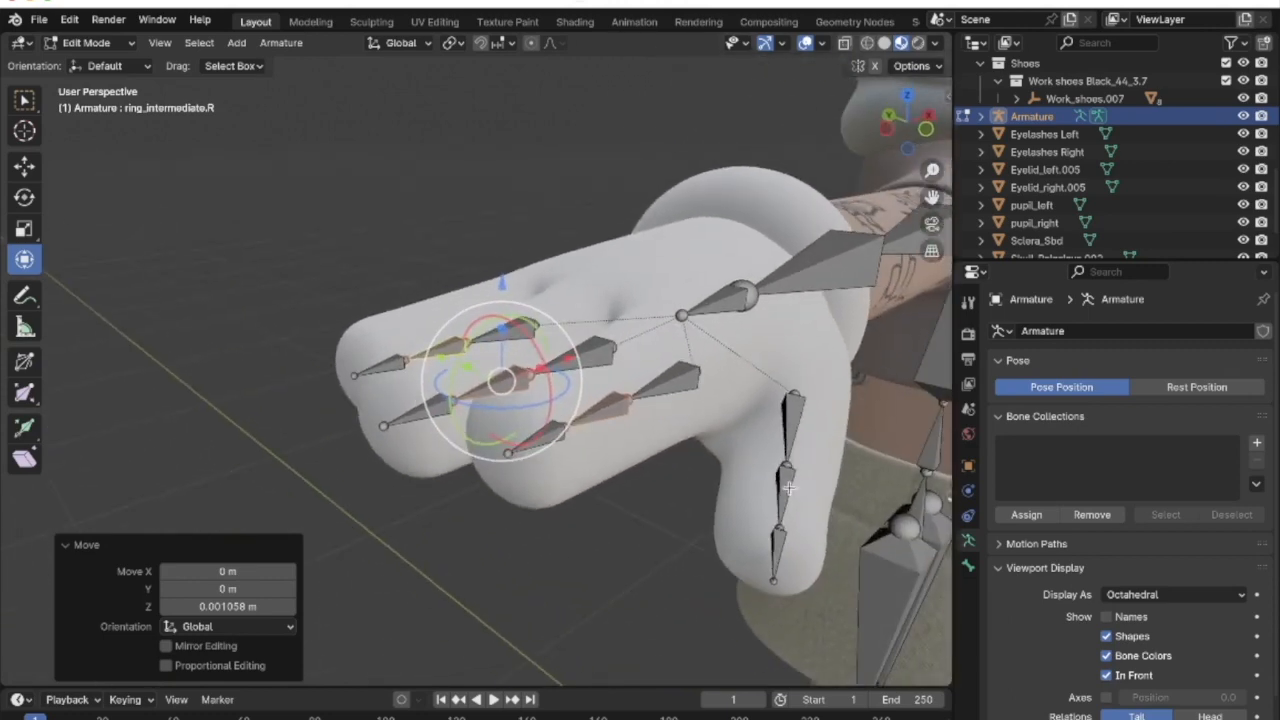
pyautogui.click(789, 487)
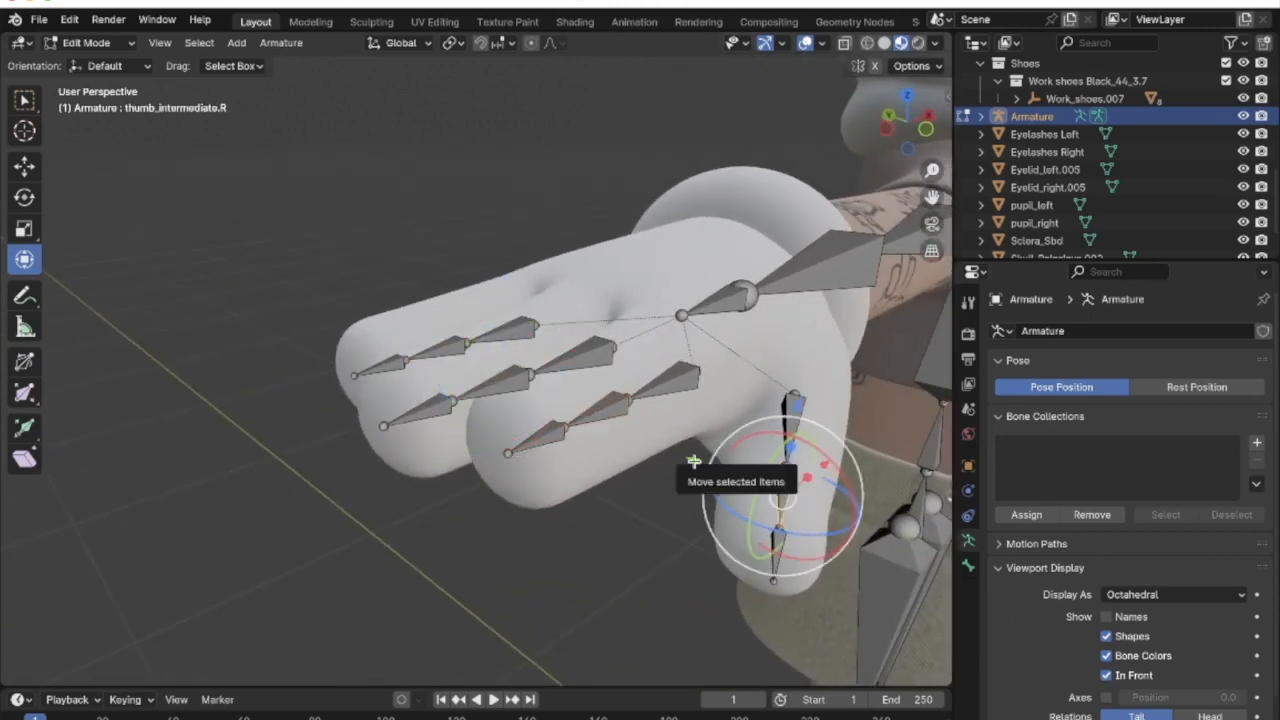
pyautogui.moveTo(693, 461); pyautogui.dragTo(694, 452)
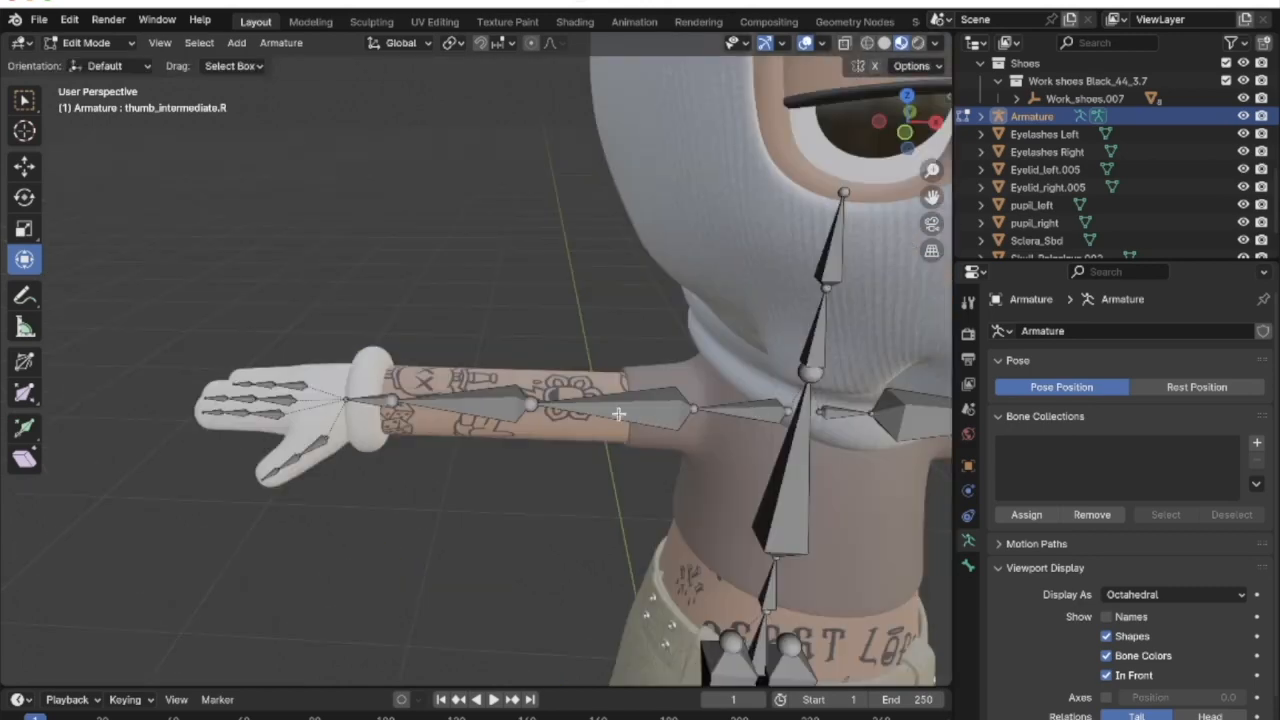
# Select the whole right arm chain from shoulder to fingertips and symmetrize it onto the left arm
pyautogui.moveTo(619, 413); pyautogui.dragTo(1164, 388, button='middle')
pyautogui.moveTo(590, 386); pyautogui.dragTo(619, 383, button='middle')
pyautogui.click(613, 381)
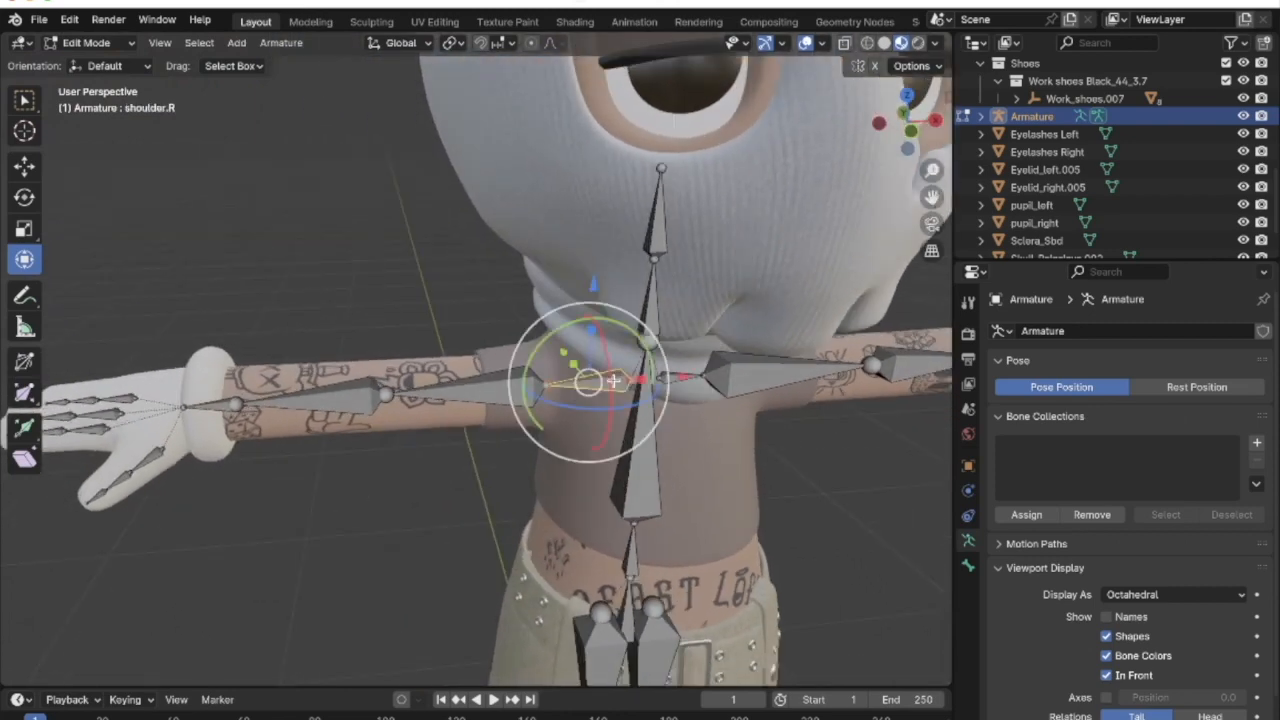
pyautogui.keyDown('shift'); pyautogui.click(504, 388); pyautogui.keyUp('shift')
pyautogui.keyDown('shift'); pyautogui.click(343, 400); pyautogui.keyUp('shift')
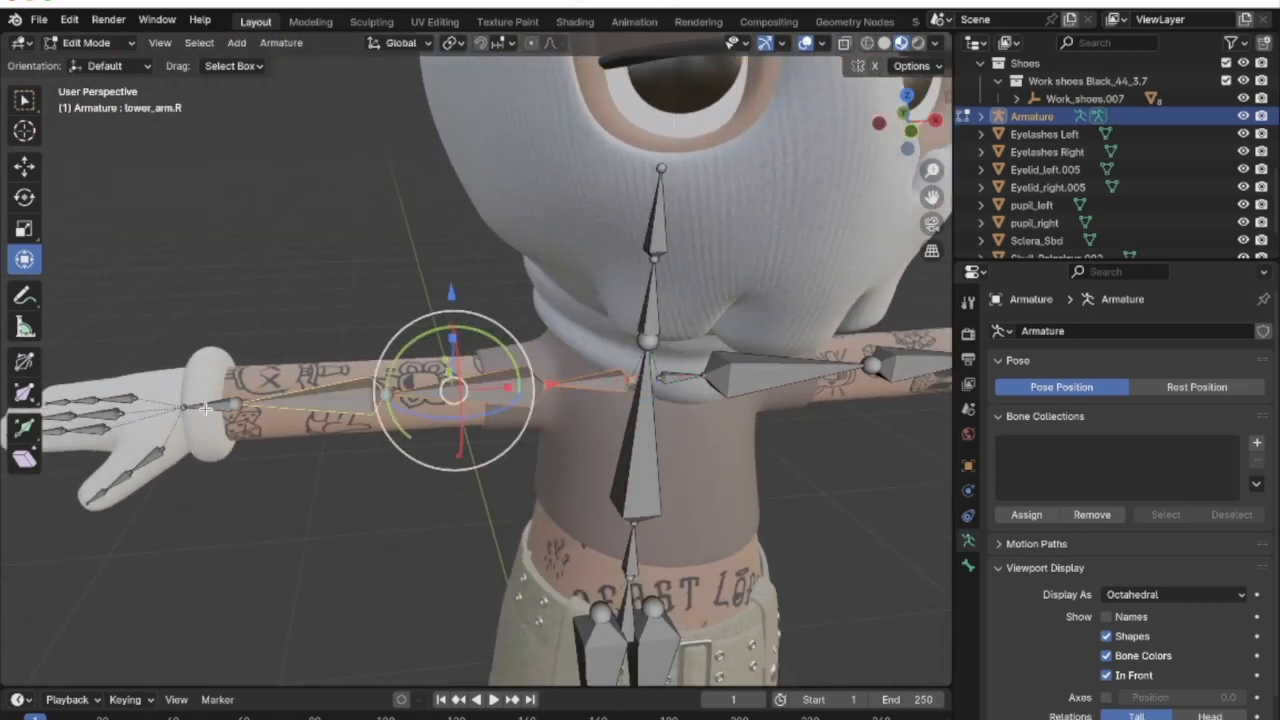
pyautogui.keyDown('shift'); pyautogui.click(214, 403); pyautogui.keyUp('shift')
pyautogui.keyDown('shift'); pyautogui.moveTo(214, 403); pyautogui.dragTo(421, 366, button='middle'); pyautogui.keyUp('shift')
pyautogui.keyDown('shift'); pyautogui.moveTo(178, 266); pyautogui.dragTo(397, 526); pyautogui.keyUp('shift')
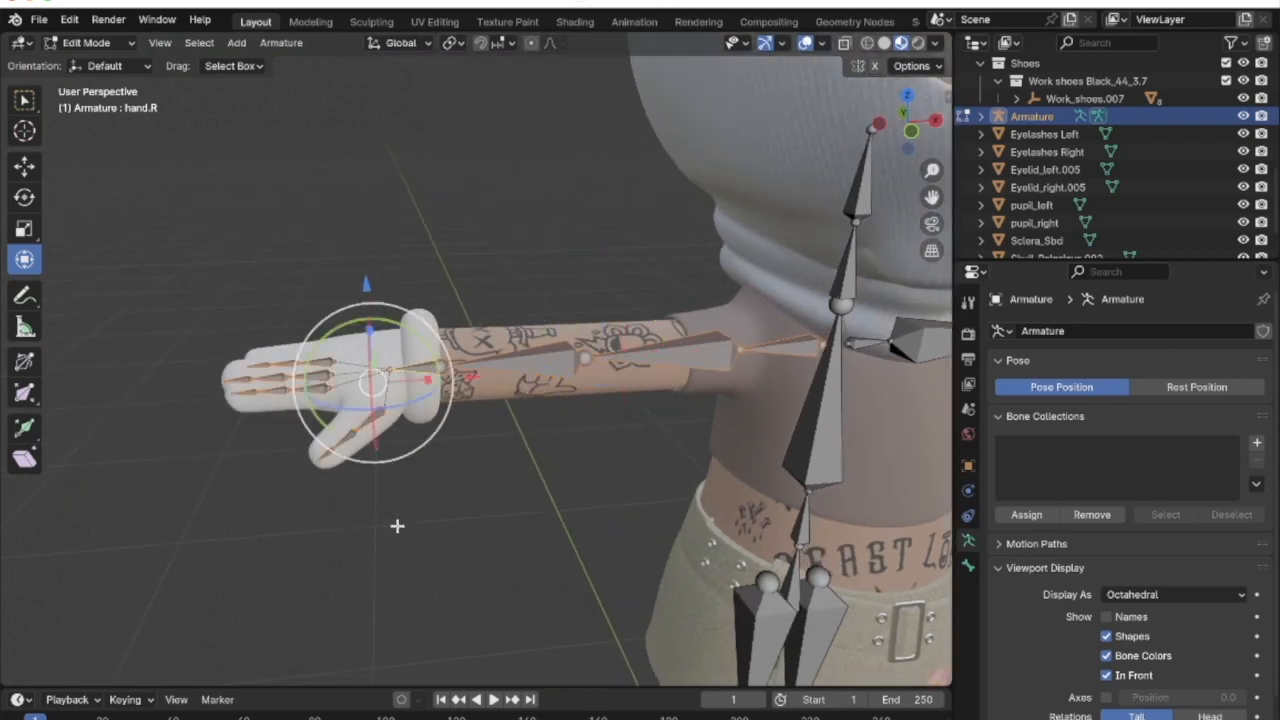
pyautogui.click(284, 43)
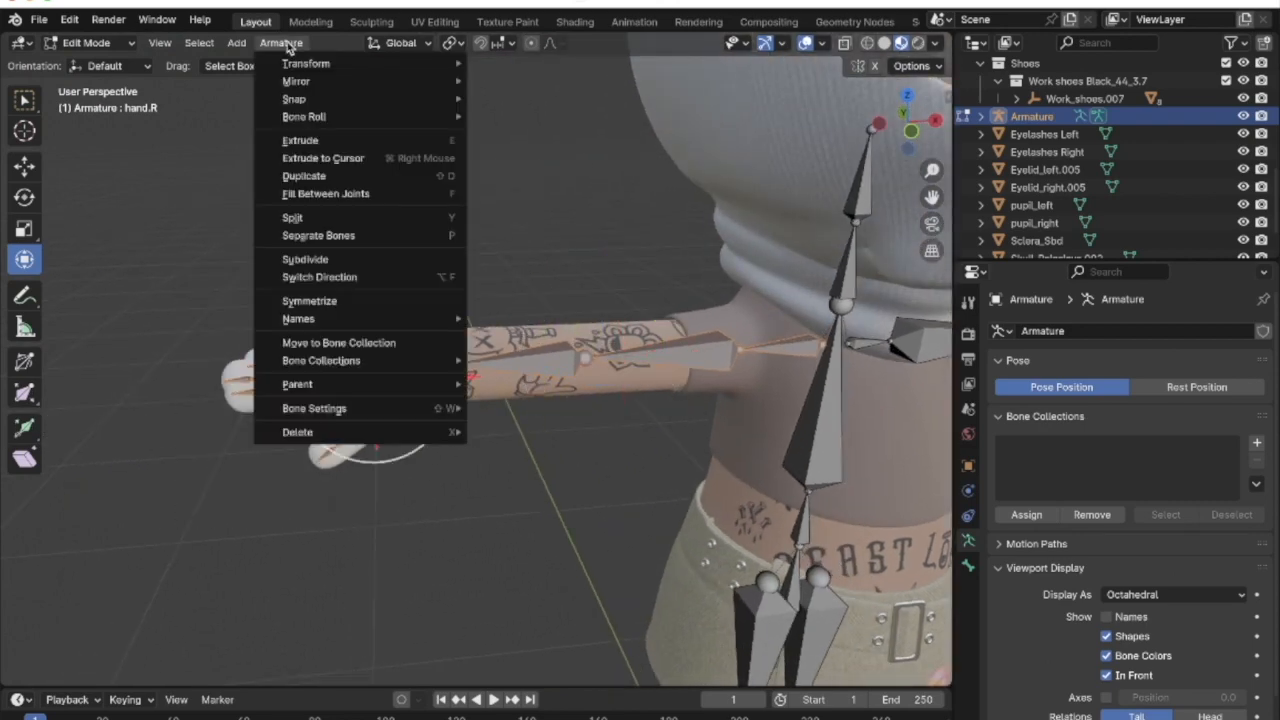
pyautogui.click(319, 304)
# Examine the mirrored left arm, hand and finger bones against the body from several angles
pyautogui.keyDown('shift'); pyautogui.hscroll(10, 600, 439); pyautogui.keyUp('shift')
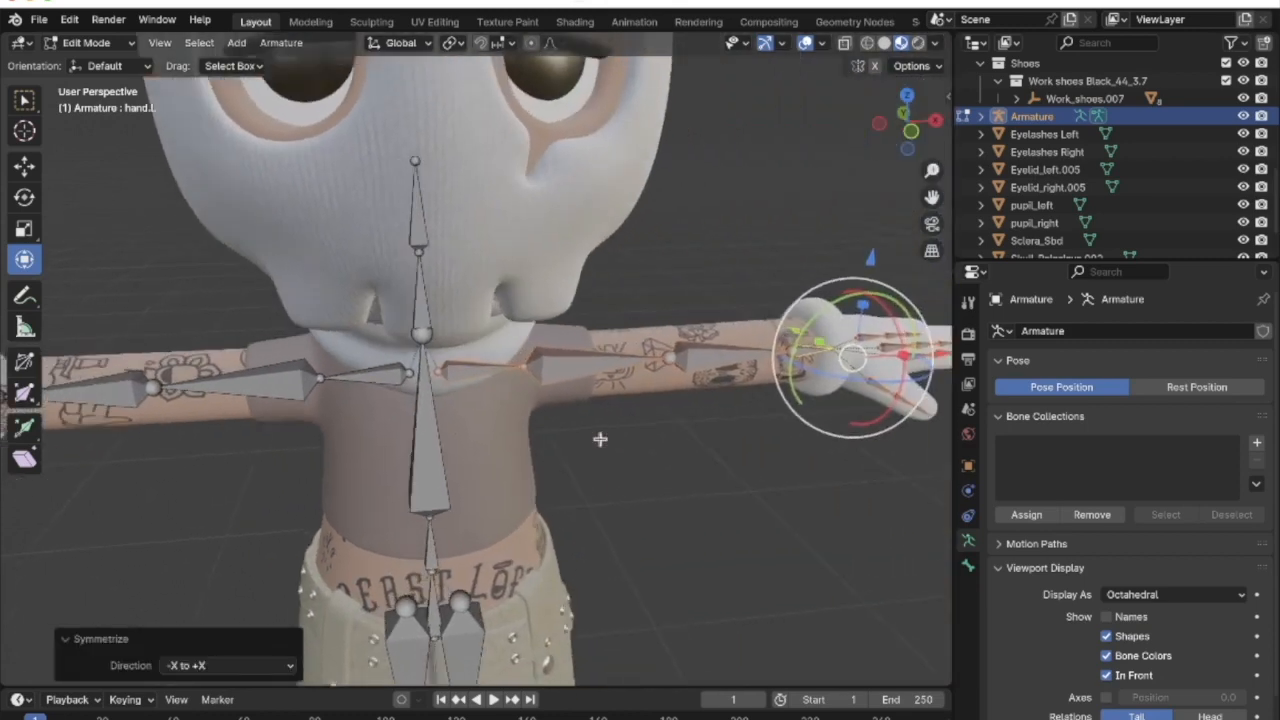
pyautogui.click(615, 455)
pyautogui.hscroll(10, 615, 455)
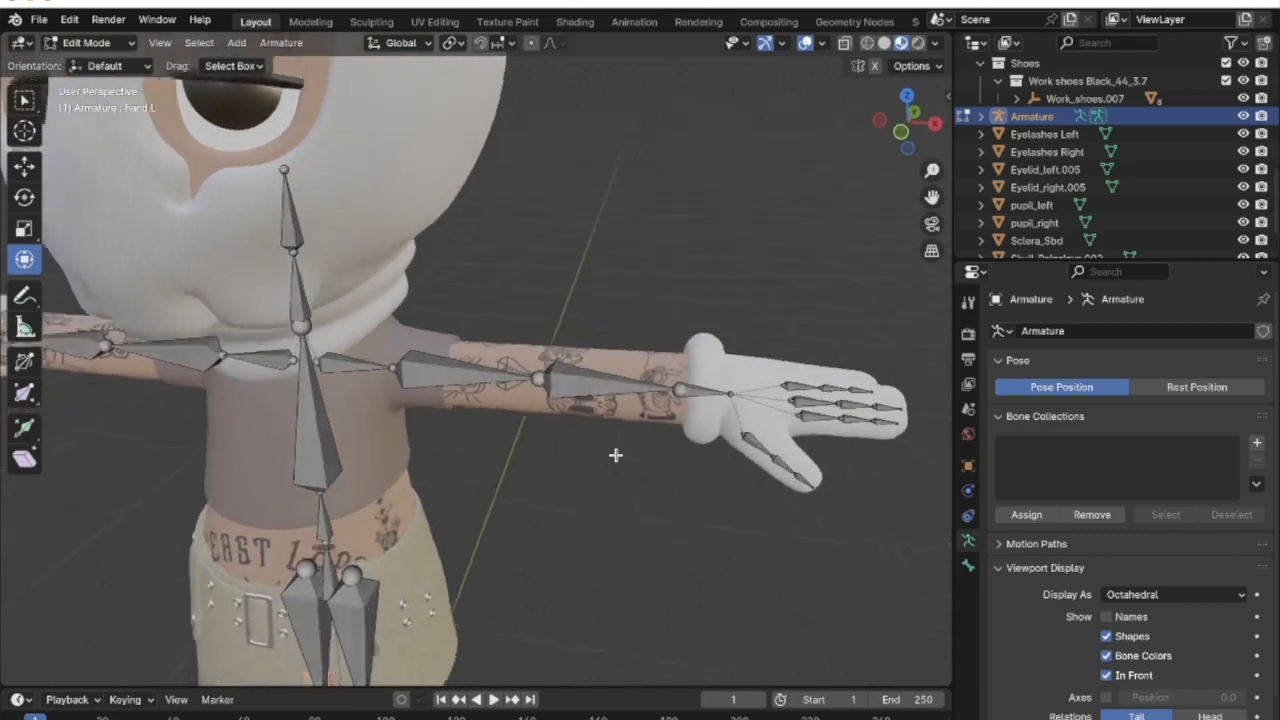
pyautogui.scroll(-10, 260, 420)
pyautogui.hscroll(-5, 529, 466)
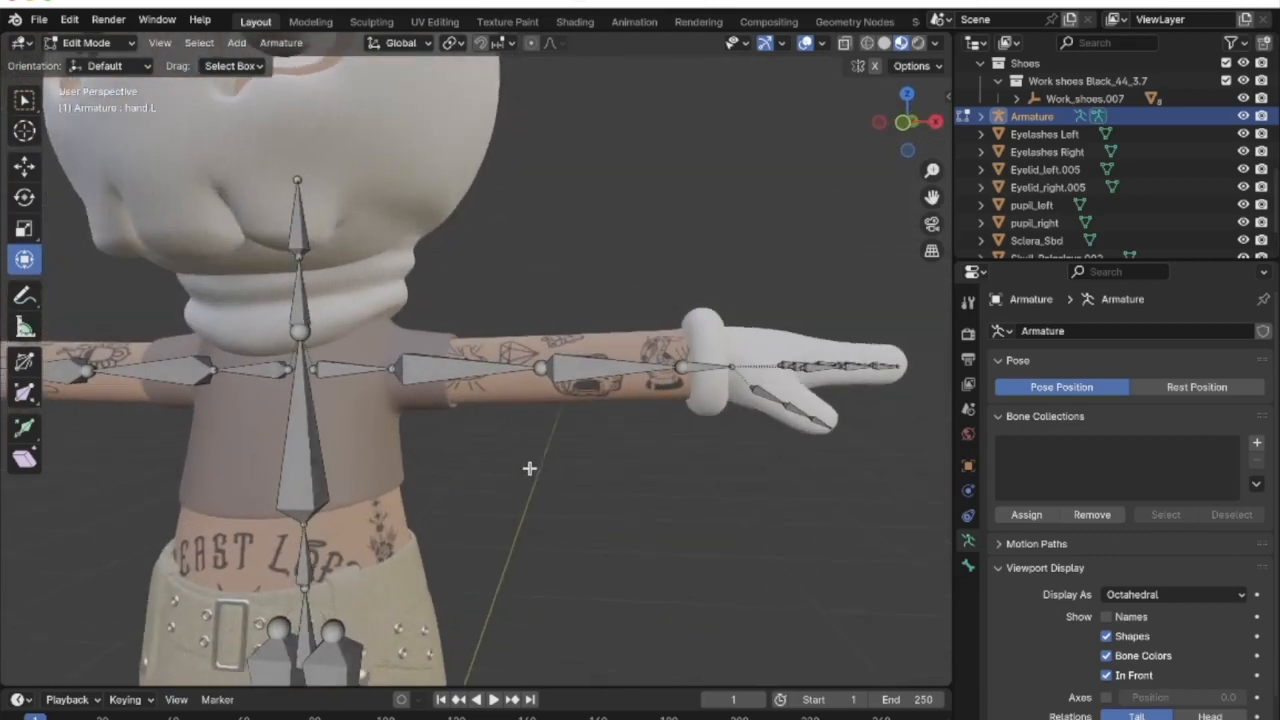
pyautogui.keyDown('shift'); pyautogui.hscroll(-8, 492, 467); pyautogui.keyUp('shift')
pyautogui.keyDown('ctrl'); pyautogui.scroll(-5, 492, 468); pyautogui.keyUp('ctrl')
pyautogui.keyDown('ctrl'); pyautogui.scroll(5, 492, 468); pyautogui.keyUp('ctrl')
# Select the left leg bones down to the toes, rotate them -1.25° about Y, and move them about 0.119 m along X
pyautogui.keyDown('ctrl'); pyautogui.scroll(-5, 492, 468); pyautogui.keyUp('ctrl')
pyautogui.keyDown('shift'); pyautogui.scroll(-5, 492, 468); pyautogui.keyUp('shift')
pyautogui.keyDown('shift'); pyautogui.scroll(-5, 492, 468); pyautogui.keyUp('shift')
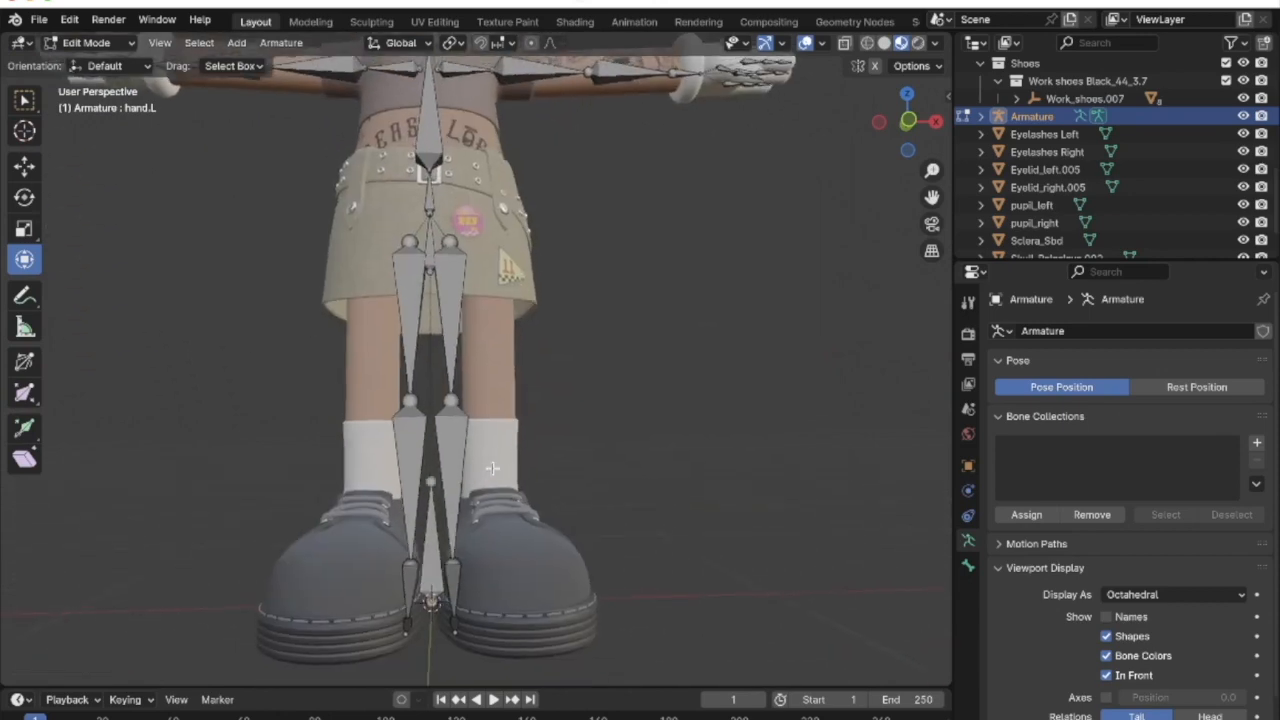
pyautogui.keyDown('shift'); pyautogui.scroll(3, 492, 468); pyautogui.keyUp('shift')
pyautogui.keyDown('shift'); pyautogui.scroll(-2, 492, 467); pyautogui.keyUp('shift')
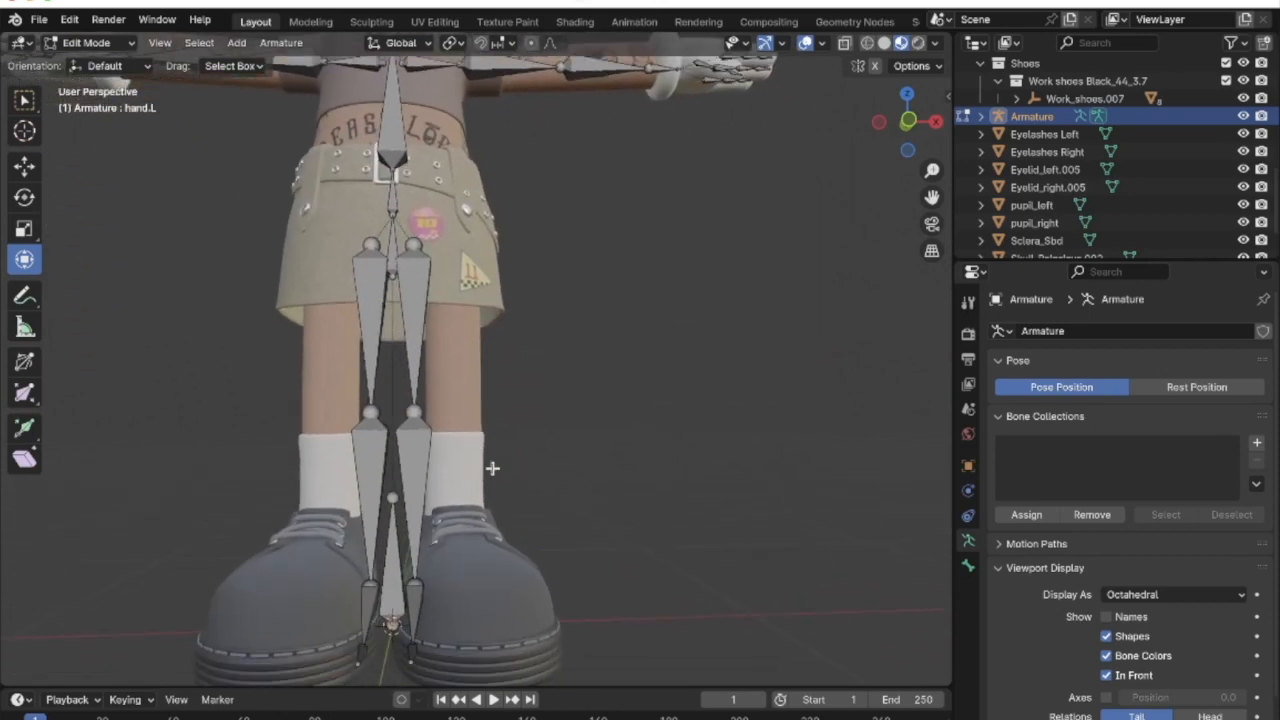
pyautogui.click(421, 320)
pyautogui.click(418, 582)
pyautogui.click(410, 663)
pyautogui.keyDown('shift'); pyautogui.click(411, 655); pyautogui.keyUp('shift')
pyautogui.hscroll(-8, 503, 620)
pyautogui.hscroll(8, 497, 608)
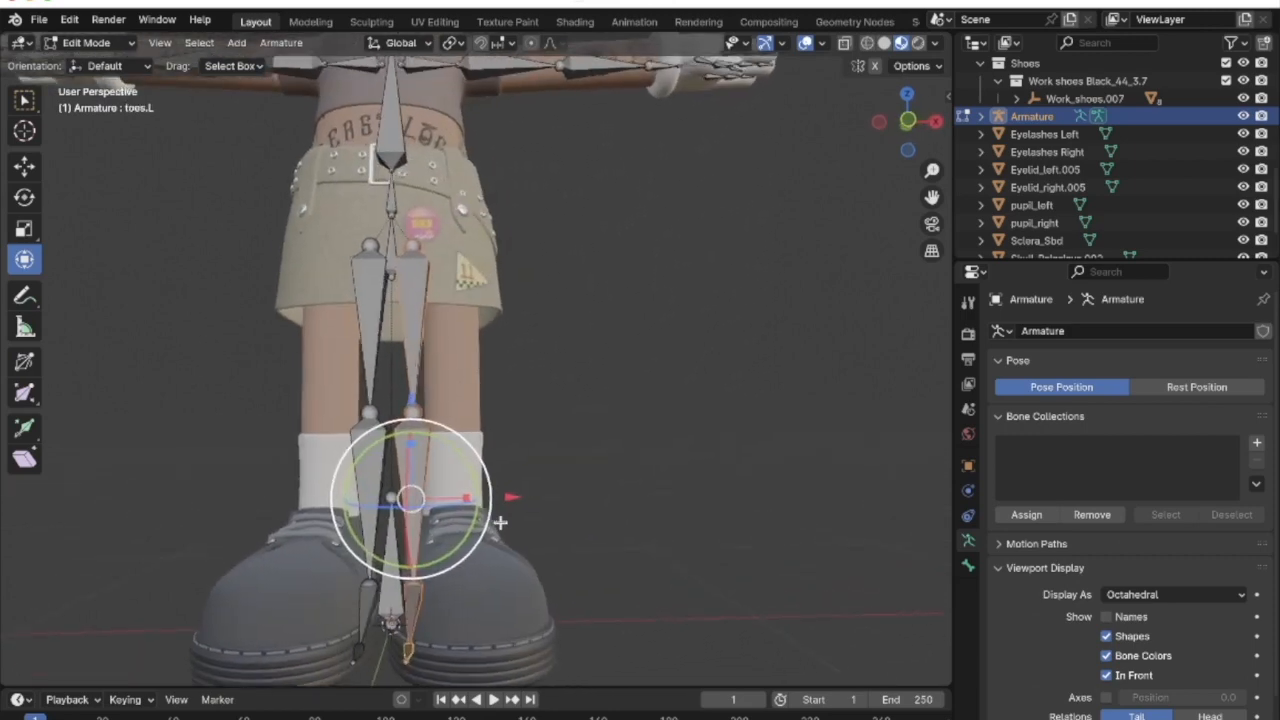
pyautogui.scroll(2, 500, 522)
pyautogui.moveTo(437, 444); pyautogui.dragTo(432, 444)
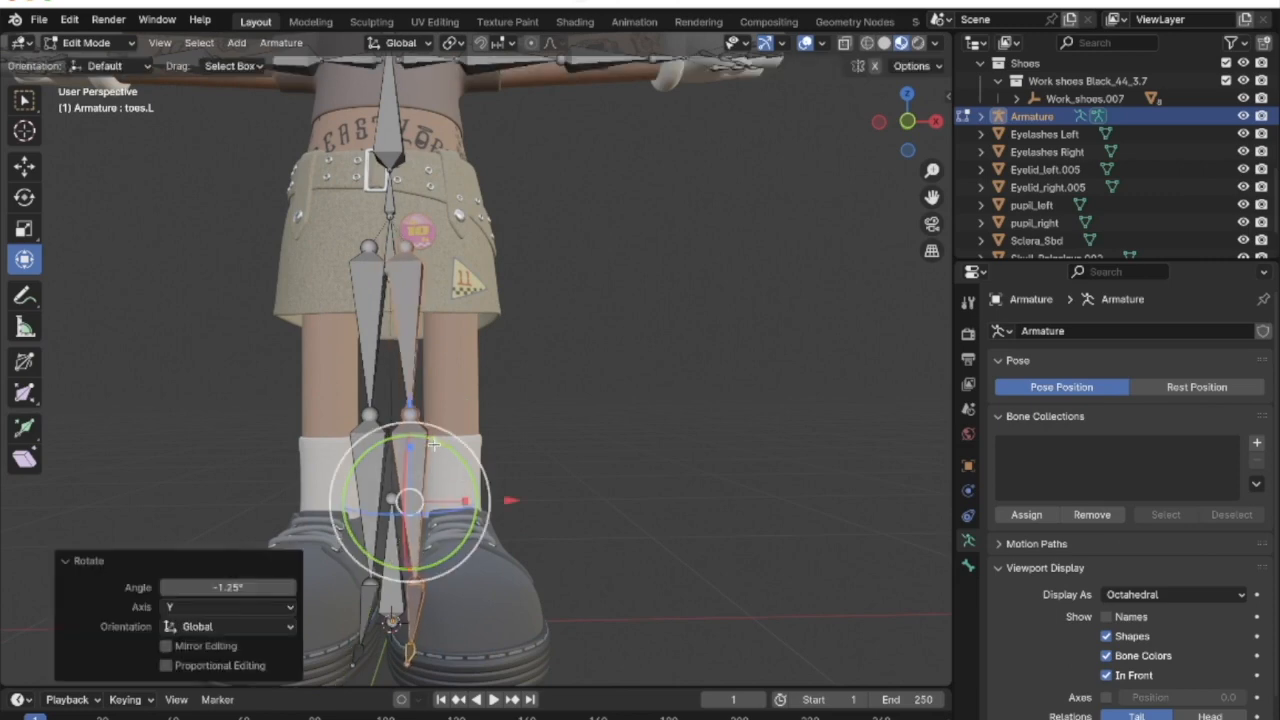
pyautogui.moveTo(512, 501); pyautogui.dragTo(557, 512)
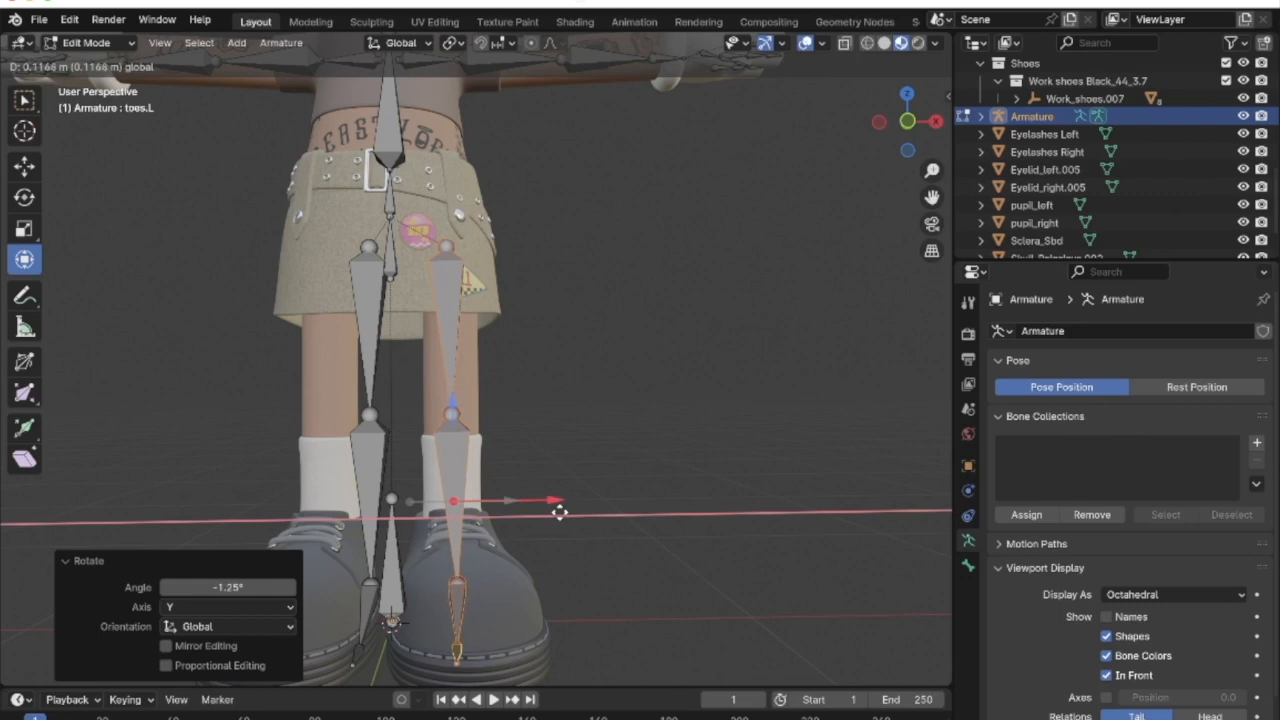
pyautogui.moveTo(560, 512); pyautogui.dragTo(560, 512)
# Examine the left leg bones' alignment with the leg and shoe from the side and front
pyautogui.hscroll(10, 558, 512)
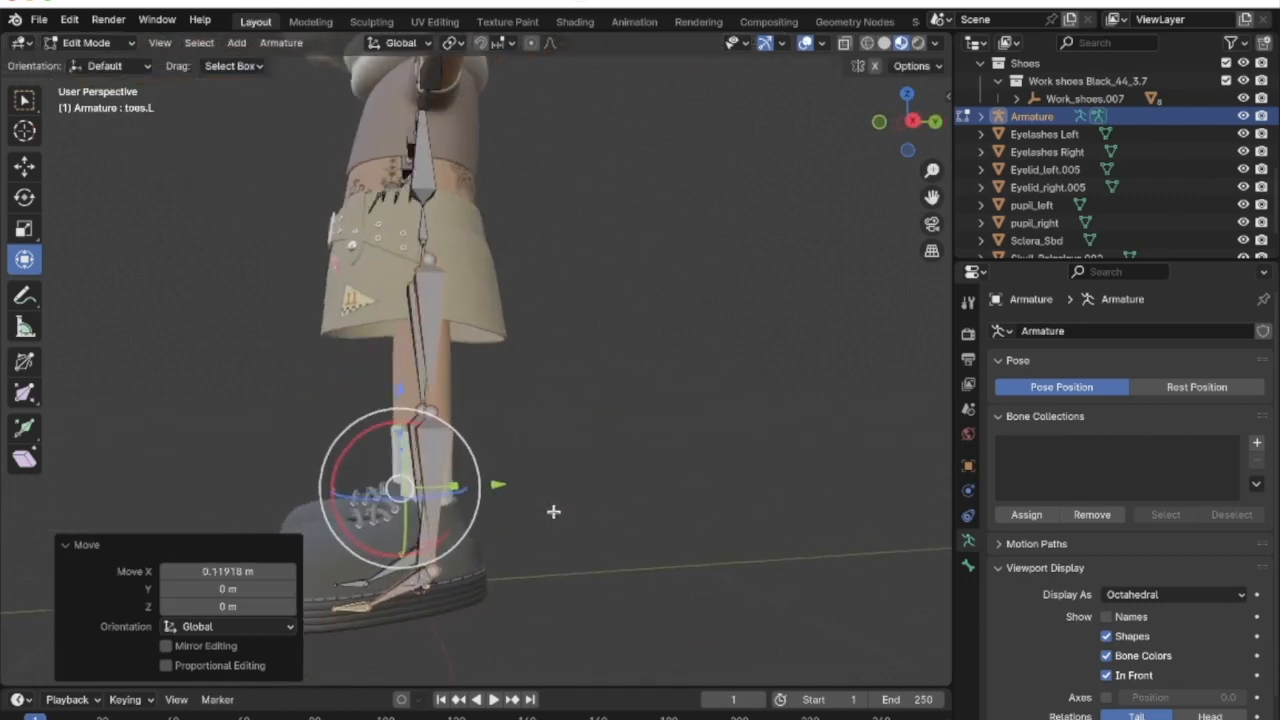
pyautogui.hscroll(3, 547, 512)
pyautogui.hscroll(-12, 503, 562)
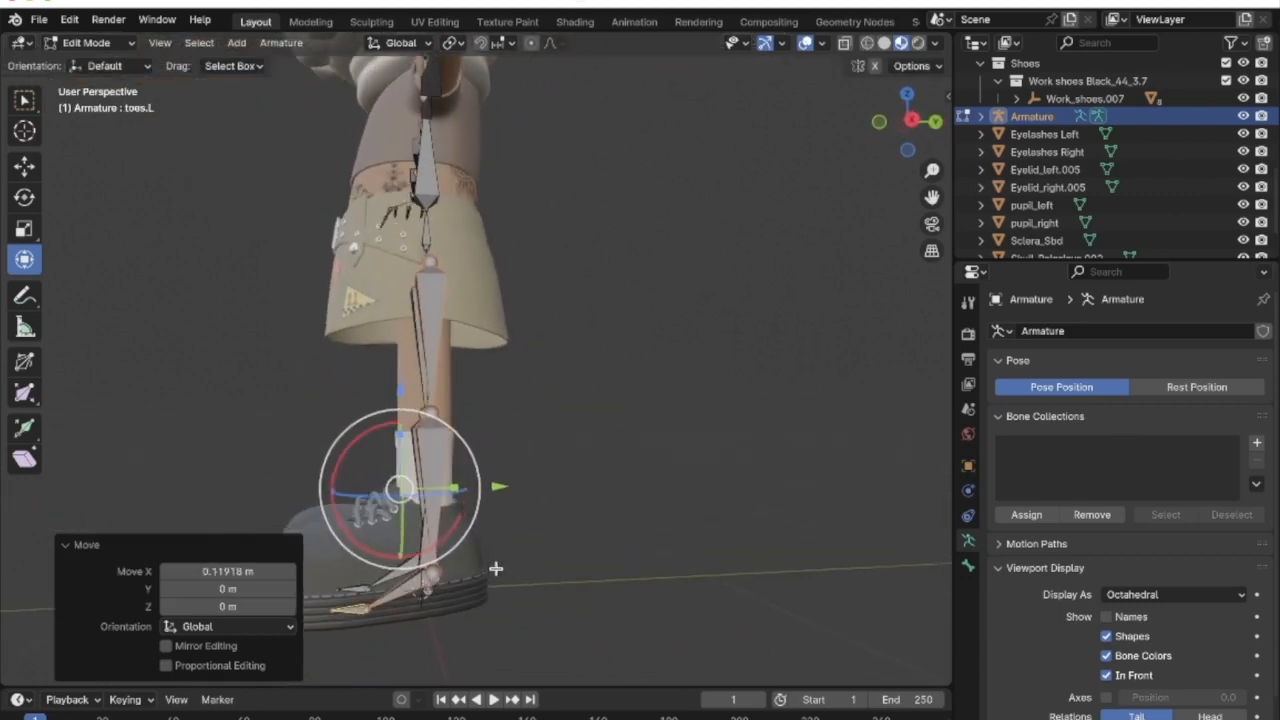
pyautogui.hscroll(-5, 495, 569)
pyautogui.scroll(-5, 494, 569)
pyautogui.hscroll(10, 494, 569)
pyautogui.hscroll(4, 485, 567)
pyautogui.hscroll(-10, 485, 567)
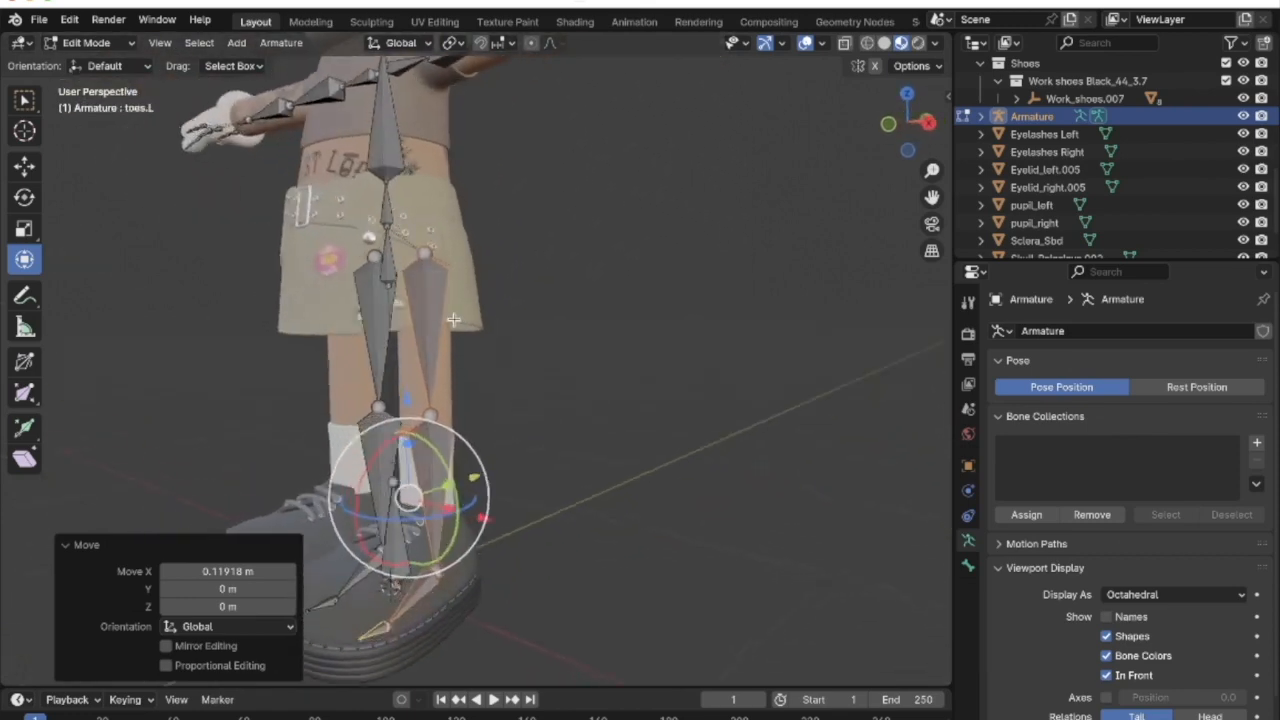
pyautogui.hscroll(10, 480, 570)
pyautogui.scroll(2, 389, 636)
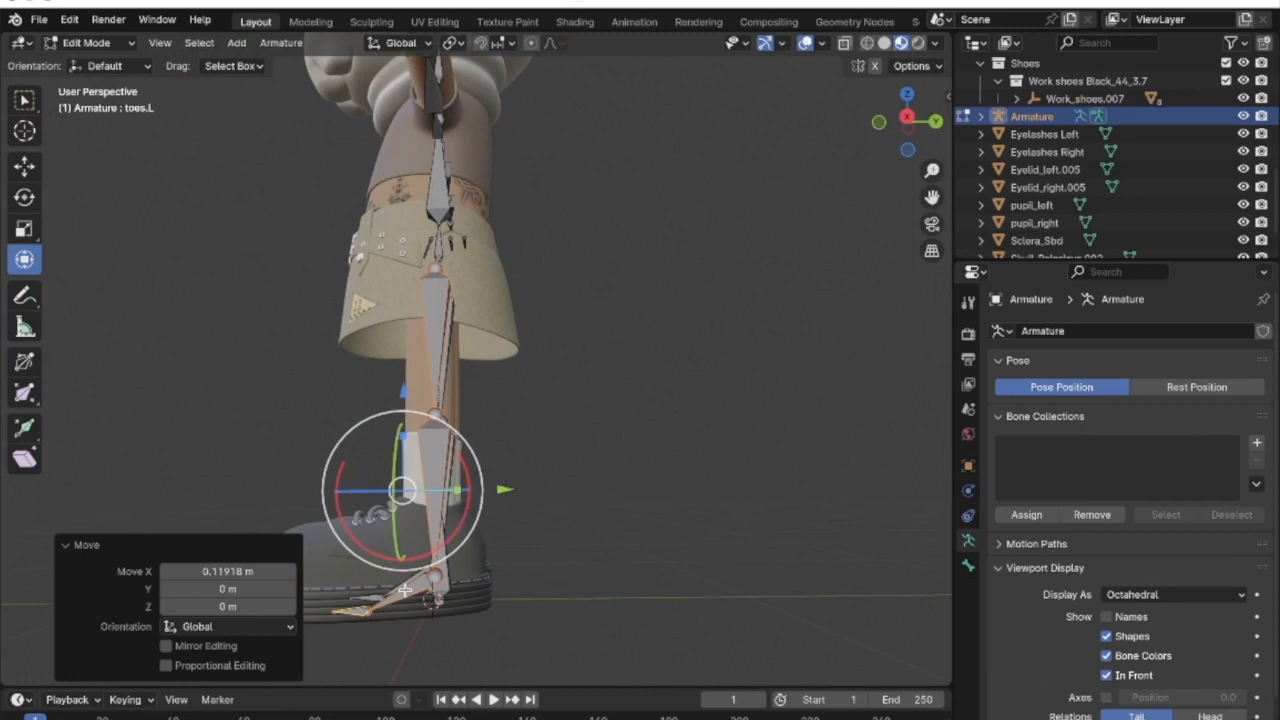
# Rotate the left foot bone about -19.8° around X to follow the shoe's sole
pyautogui.click(404, 590)
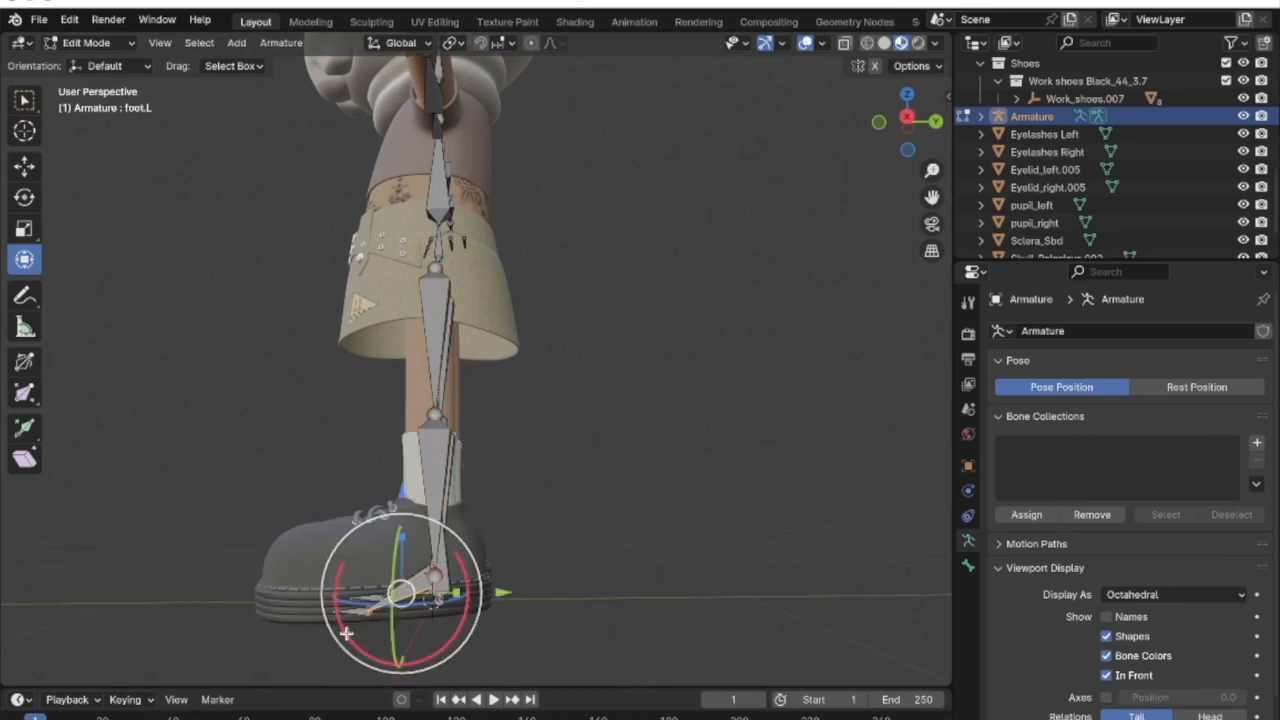
pyautogui.moveTo(348, 629); pyautogui.dragTo(345, 624)
pyautogui.moveTo(432, 601); pyautogui.dragTo(434, 603)
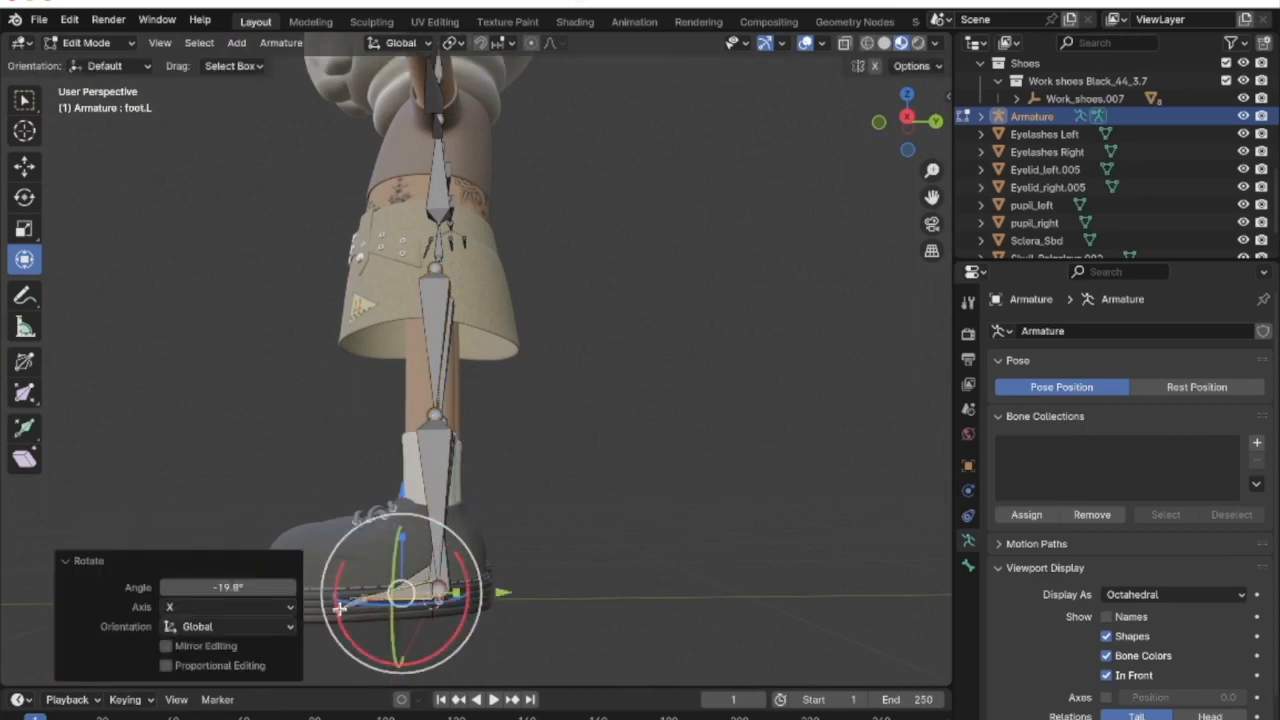
# Rotate the left toe bone about -15.6° around X and move it about -0.045 m along Y
pyautogui.click(335, 618)
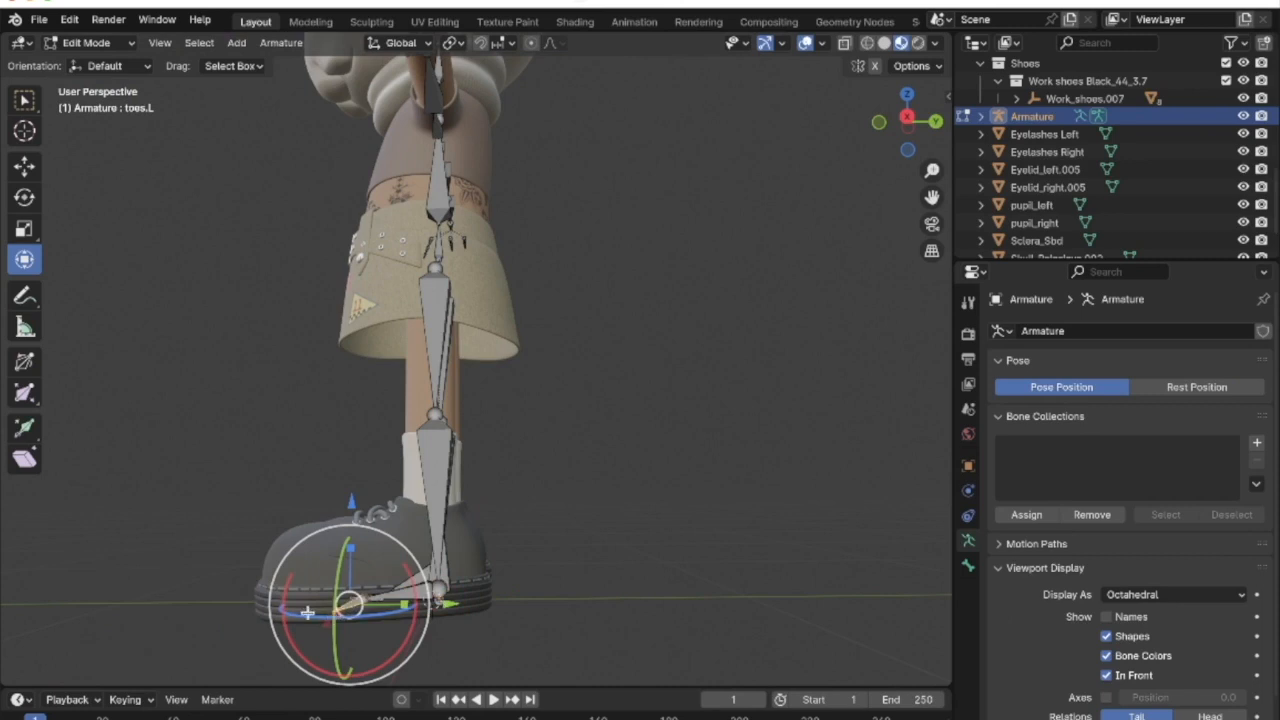
pyautogui.moveTo(286, 595); pyautogui.dragTo(298, 587)
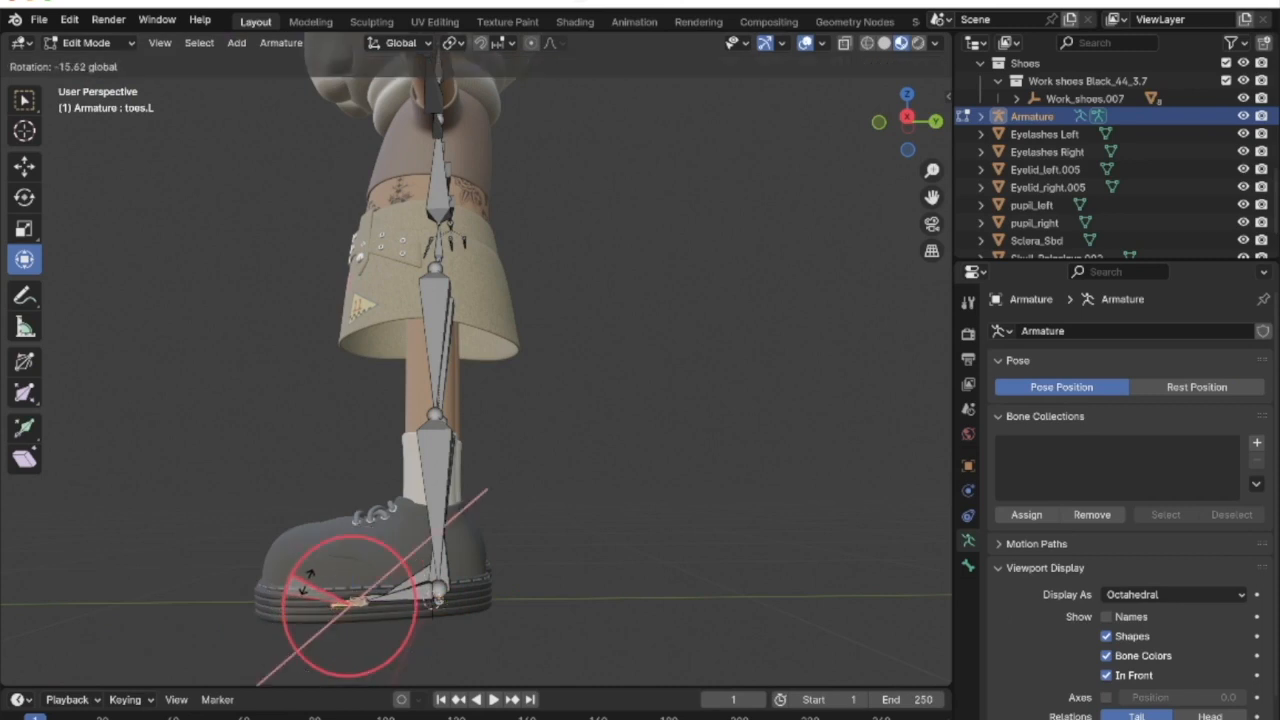
pyautogui.moveTo(306, 580); pyautogui.dragTo(306, 580)
pyautogui.moveTo(441, 603); pyautogui.dragTo(428, 603)
pyautogui.moveTo(428, 603); pyautogui.dragTo(520, 554, button='middle')
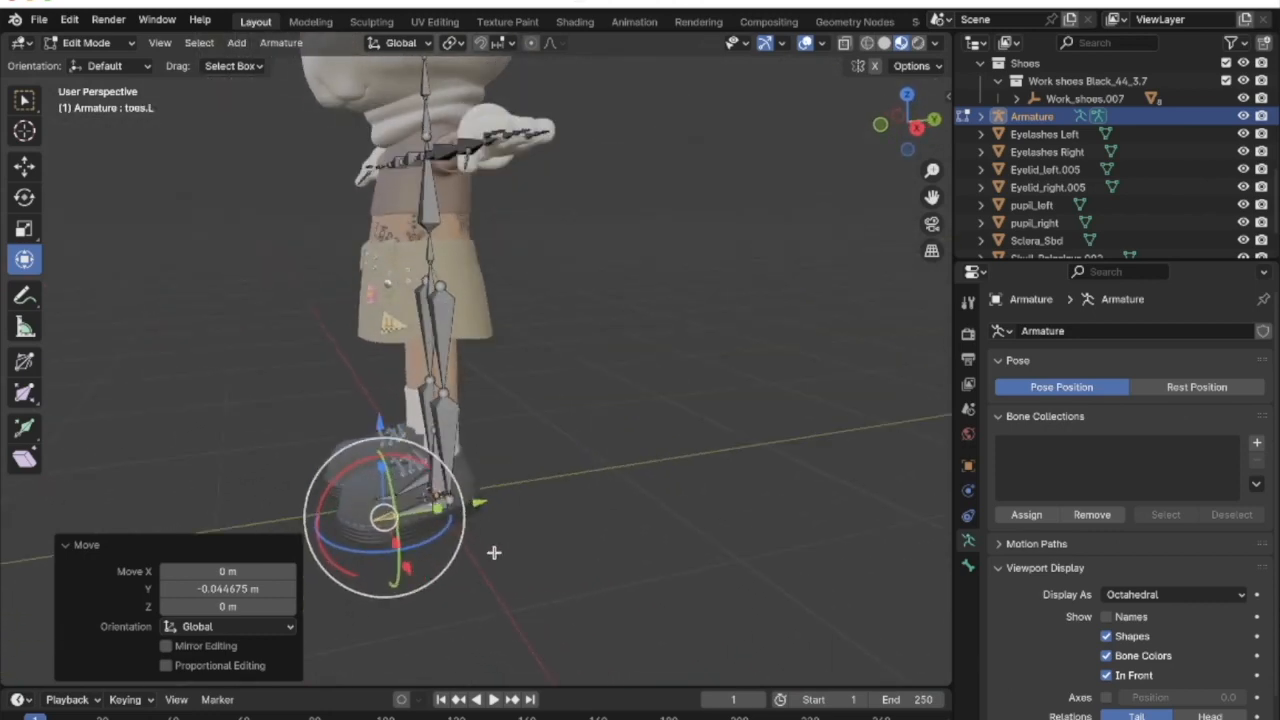
# Adjust the left toe bone further forward along Y toward the tip of the shoe
pyautogui.click(494, 553)
pyautogui.moveTo(382, 527); pyautogui.dragTo(371, 524, button='middle')
pyautogui.click(372, 523)
pyautogui.moveTo(466, 510); pyautogui.dragTo(442, 514)
pyautogui.moveTo(551, 563); pyautogui.dragTo(551, 563, button='middle')
# Symmetrize the left upper leg, lower leg, foot and toe bones onto the right leg
pyautogui.click(458, 330)
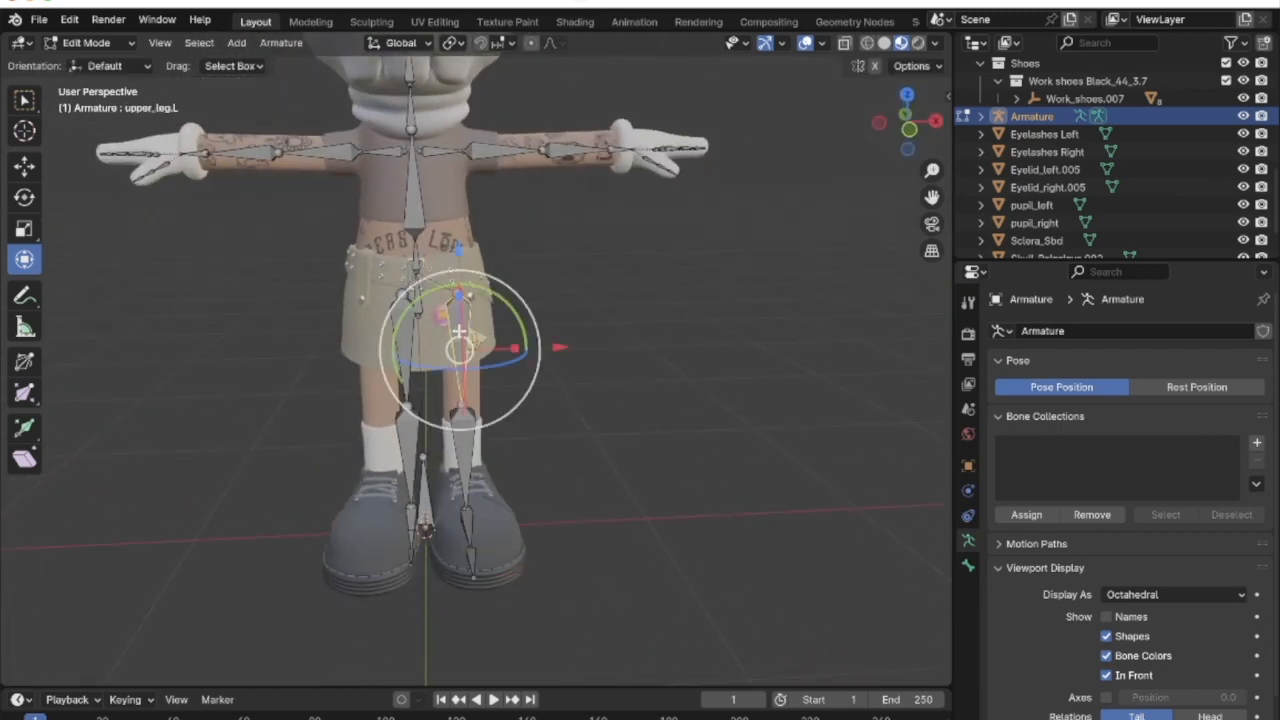
pyautogui.keyDown('shift'); pyautogui.click(463, 497); pyautogui.keyUp('shift')
pyautogui.keyDown('shift'); pyautogui.click(466, 535); pyautogui.keyUp('shift')
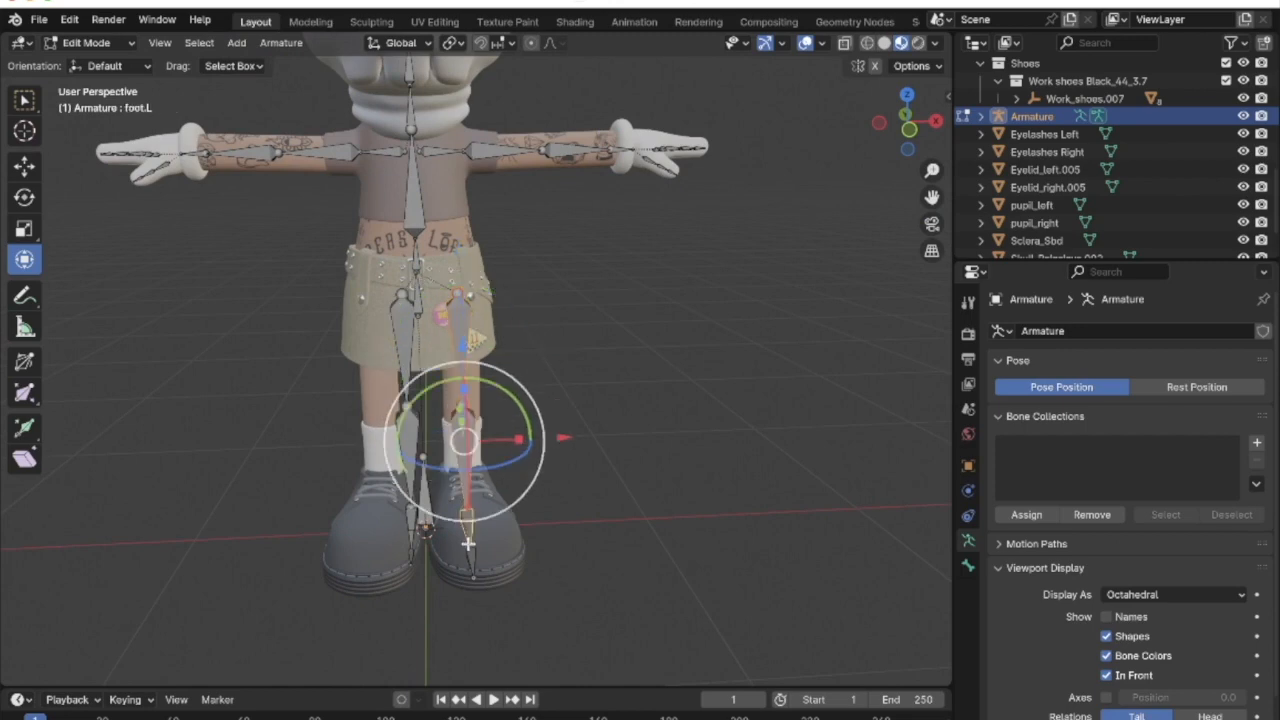
pyautogui.keyDown('shift'); pyautogui.click(470, 553); pyautogui.keyUp('shift')
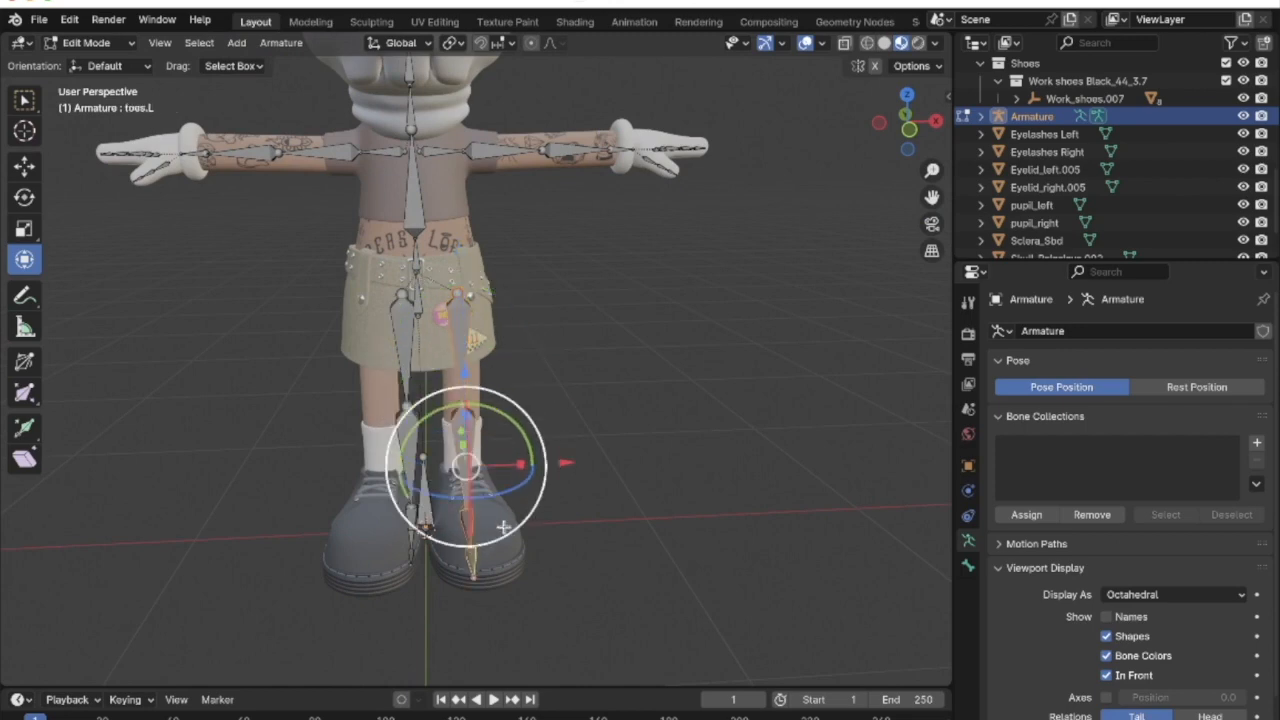
pyautogui.click(292, 44)
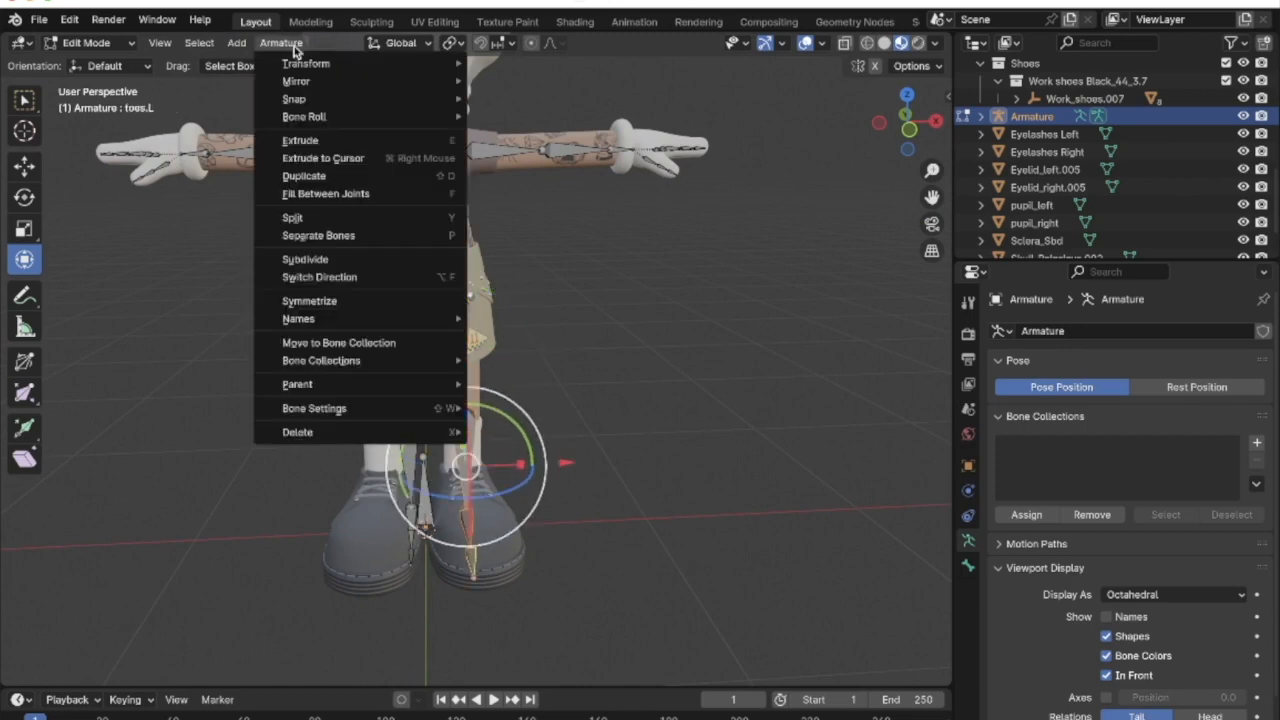
pyautogui.click(352, 302)
pyautogui.scroll(-5, 587, 375)
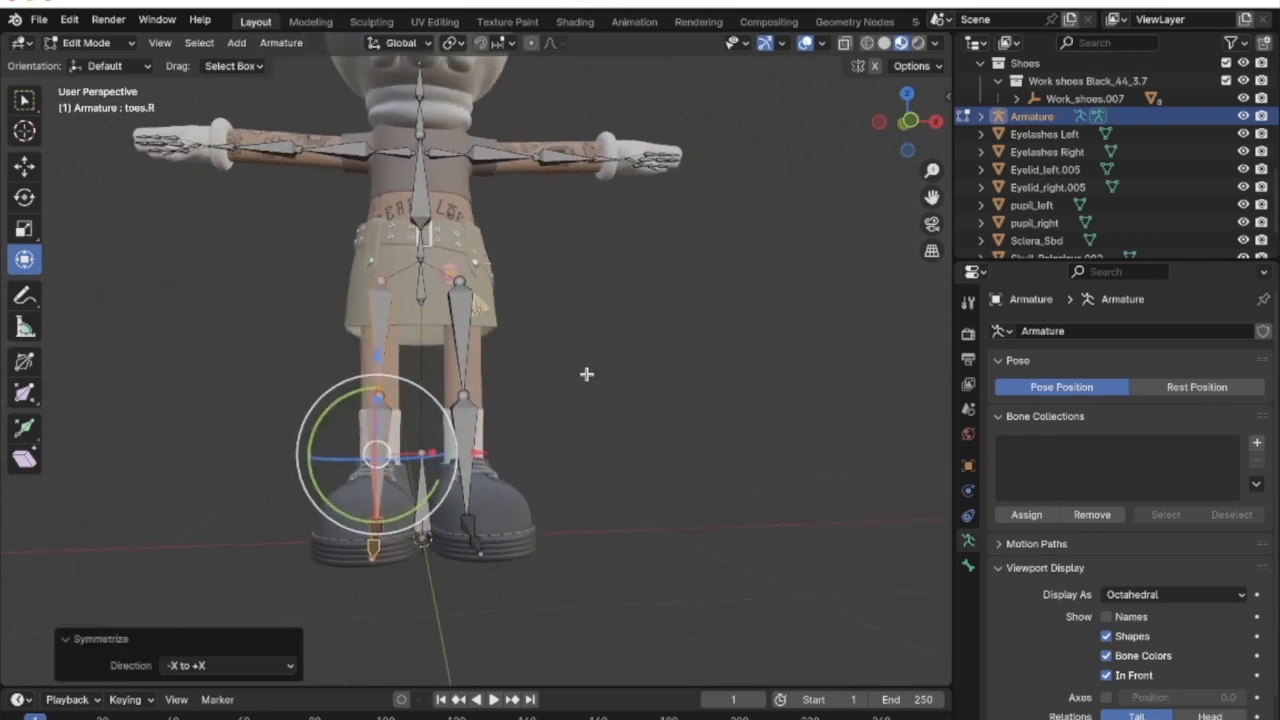
# Rotate the right leg bones about 0.73° around the global Y axis
pyautogui.hscroll(-5, 587, 375)
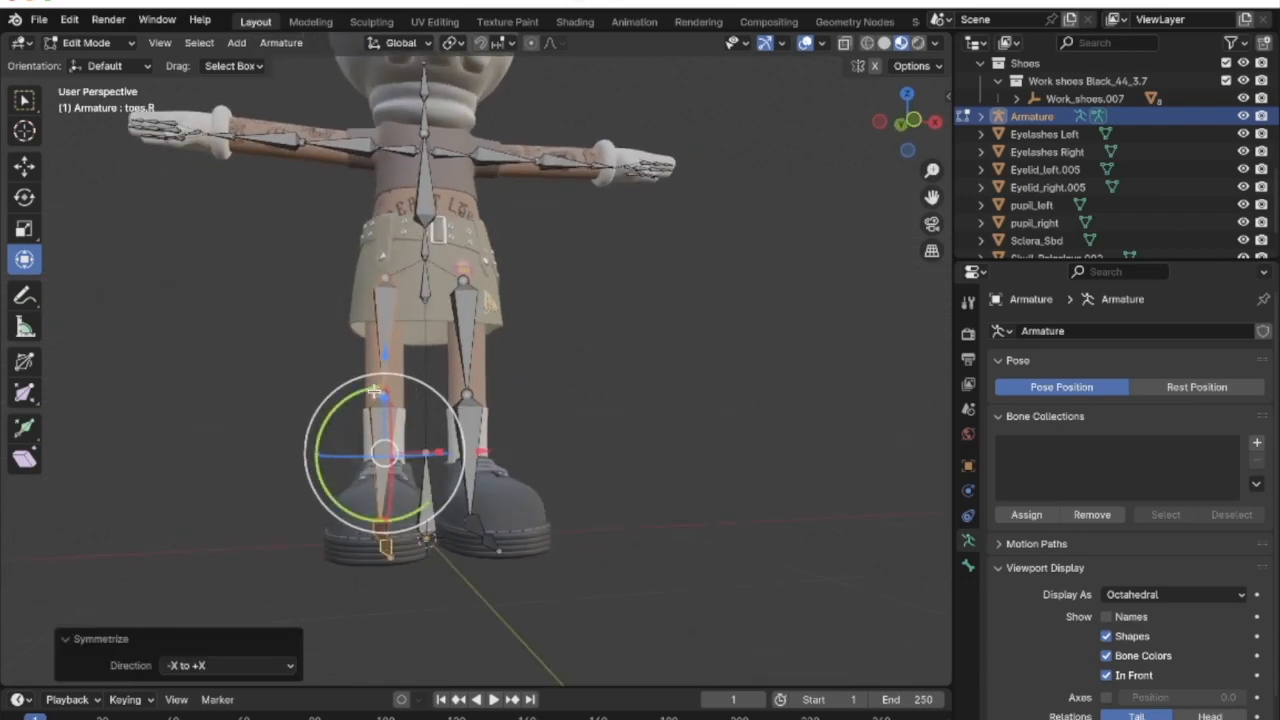
pyautogui.moveTo(371, 389); pyautogui.dragTo(375, 387)
pyautogui.hscroll(3, 376, 388)
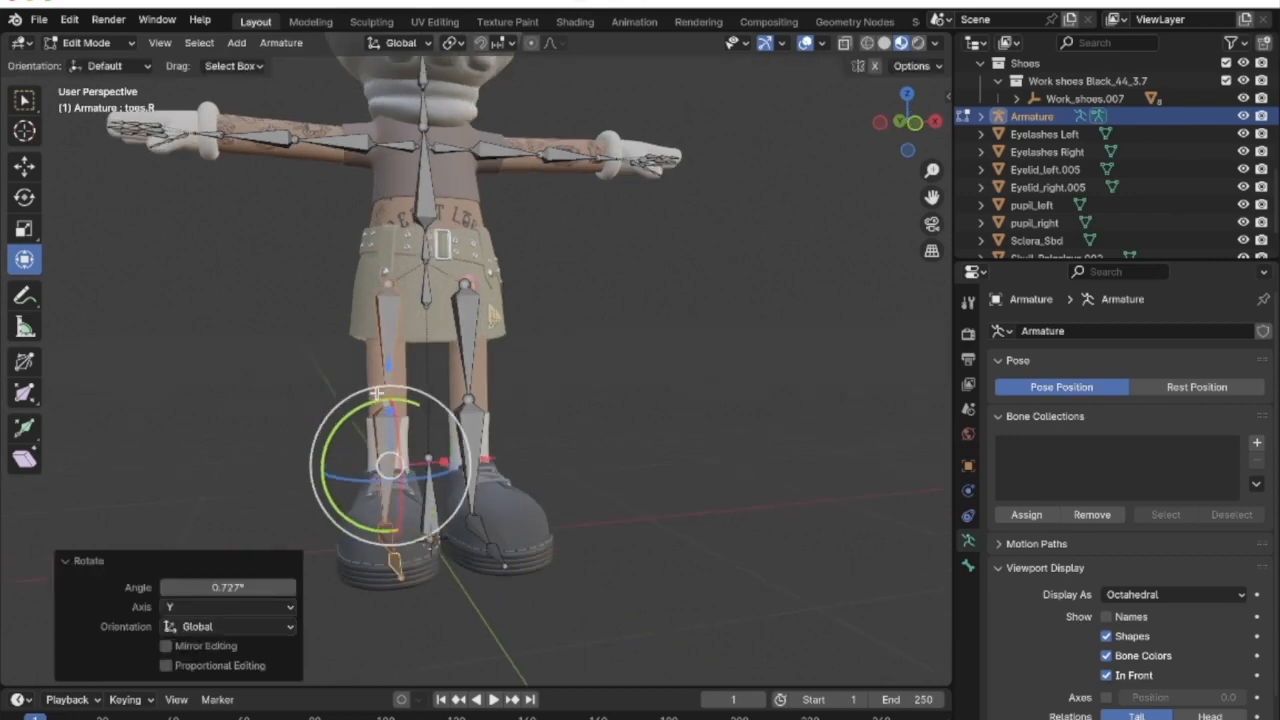
# Move the right foot and toe bones about -0.017 m along X to center them in the right shoe
pyautogui.click(384, 536)
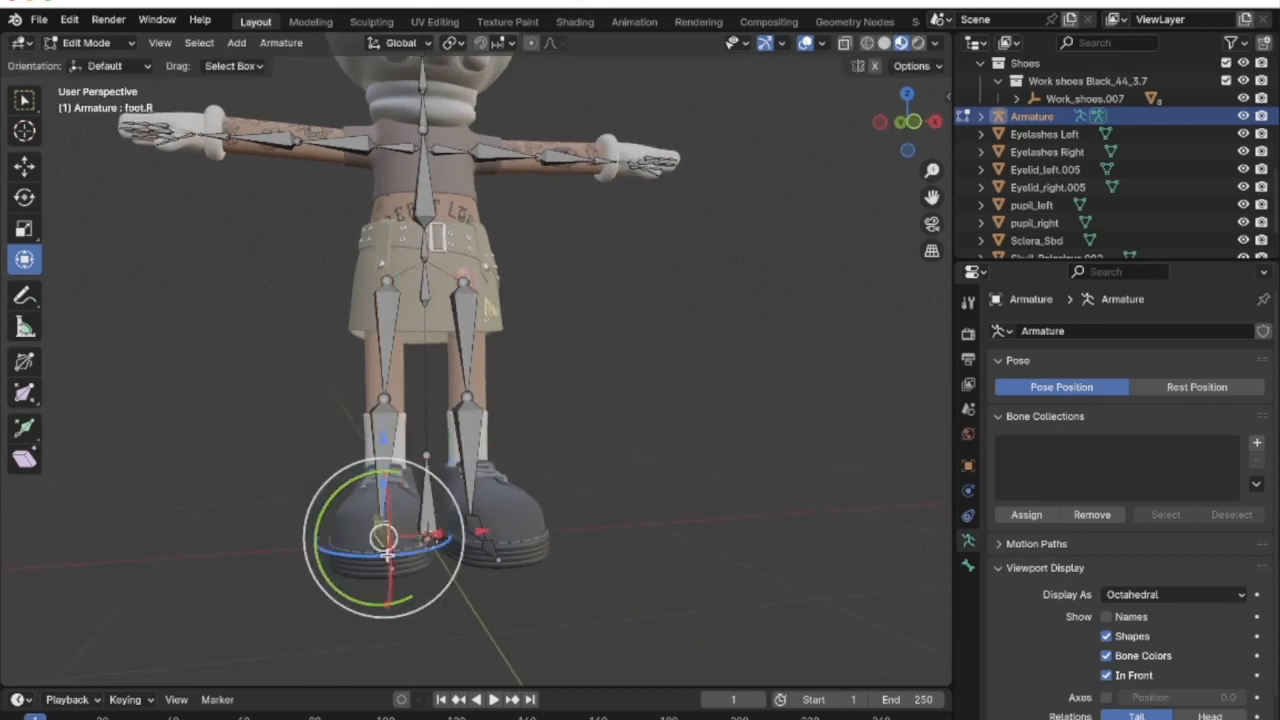
pyautogui.moveTo(417, 563); pyautogui.dragTo(403, 567)
pyautogui.moveTo(480, 538); pyautogui.dragTo(471, 540)
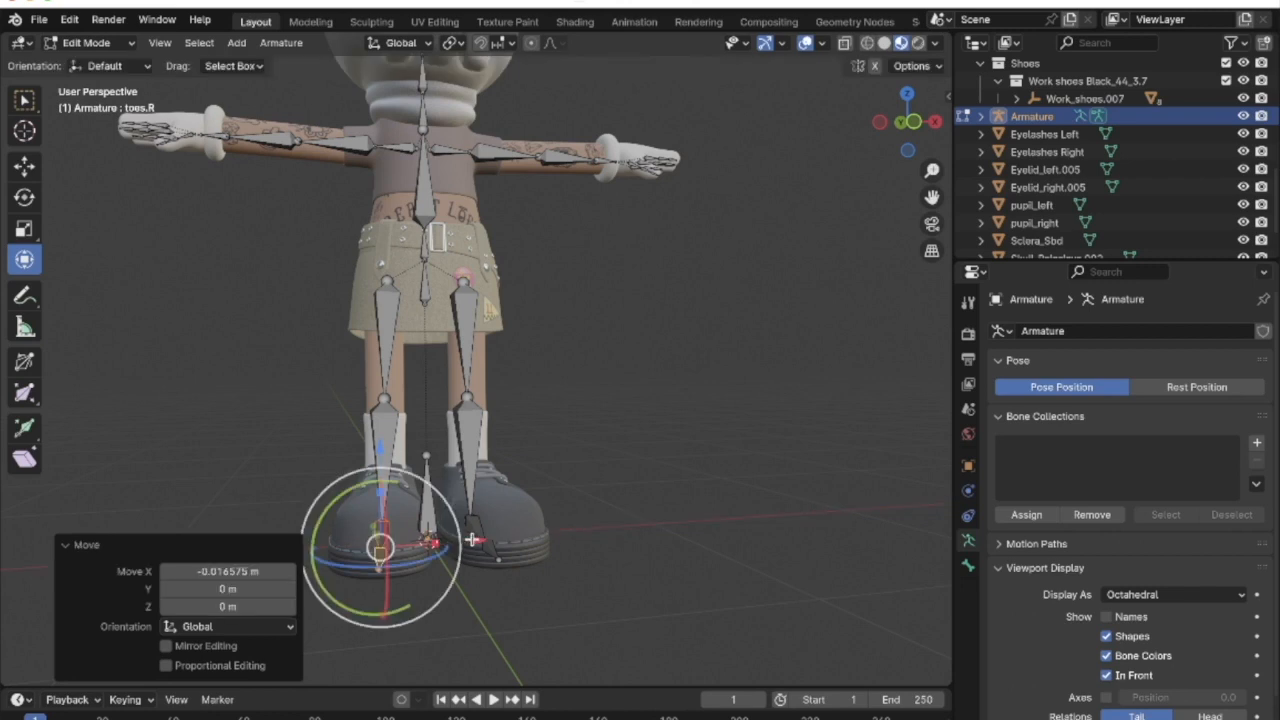
# Add the right lower and upper leg bones to the foot and toe selection and symmetrize them onto the left leg
pyautogui.click(284, 44)
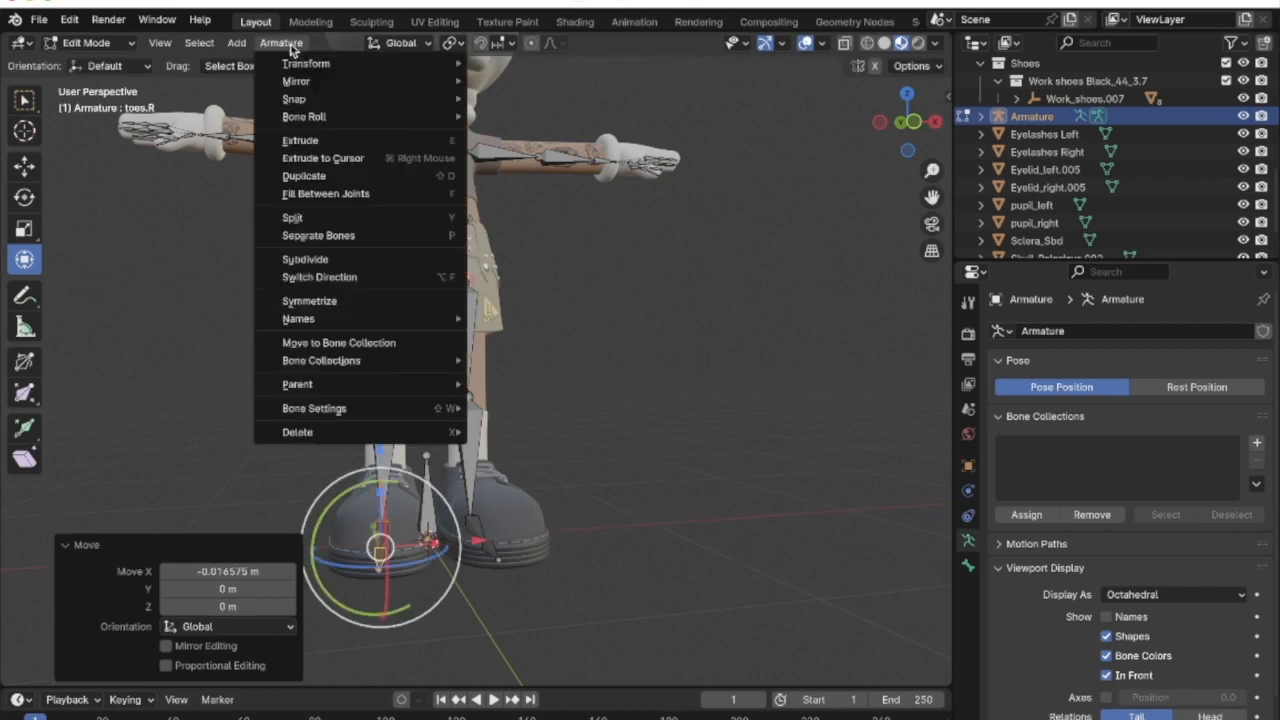
pyautogui.click(291, 48)
pyautogui.keyDown('shift'); pyautogui.click(389, 408); pyautogui.keyUp('shift')
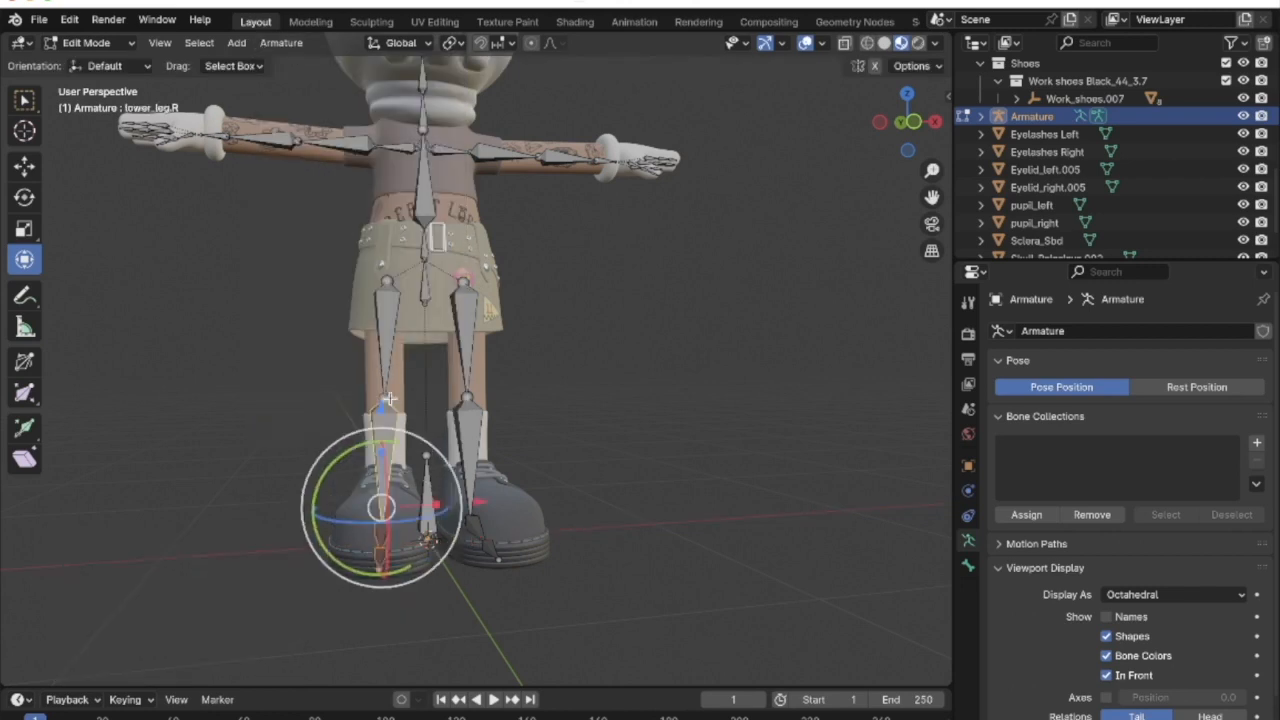
pyautogui.keyDown('shift'); pyautogui.click(387, 332); pyautogui.keyUp('shift')
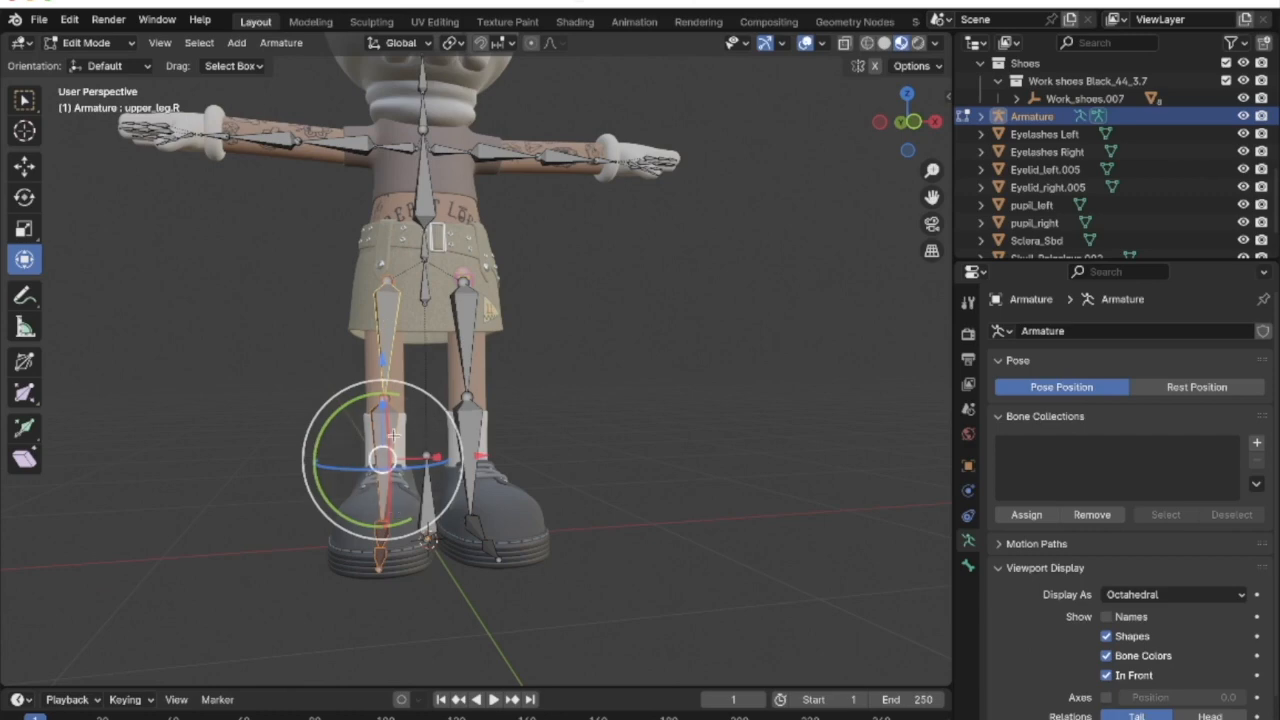
pyautogui.click(294, 45)
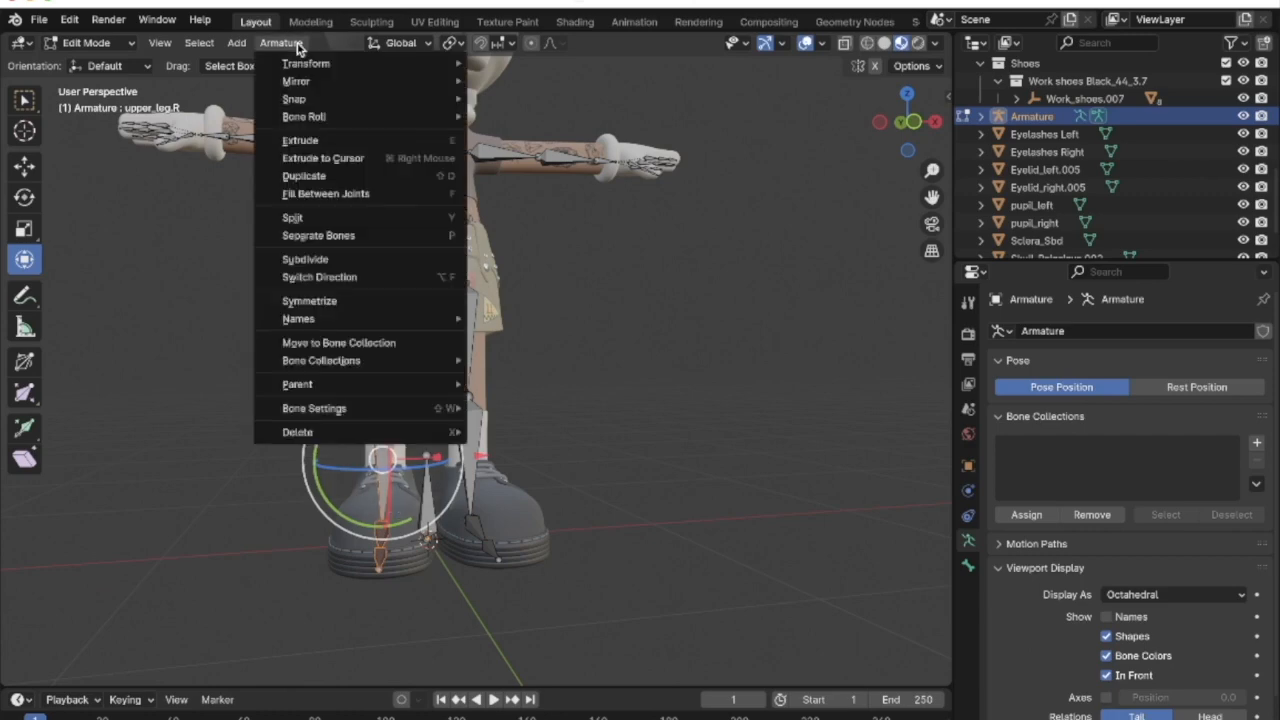
pyautogui.click(326, 299)
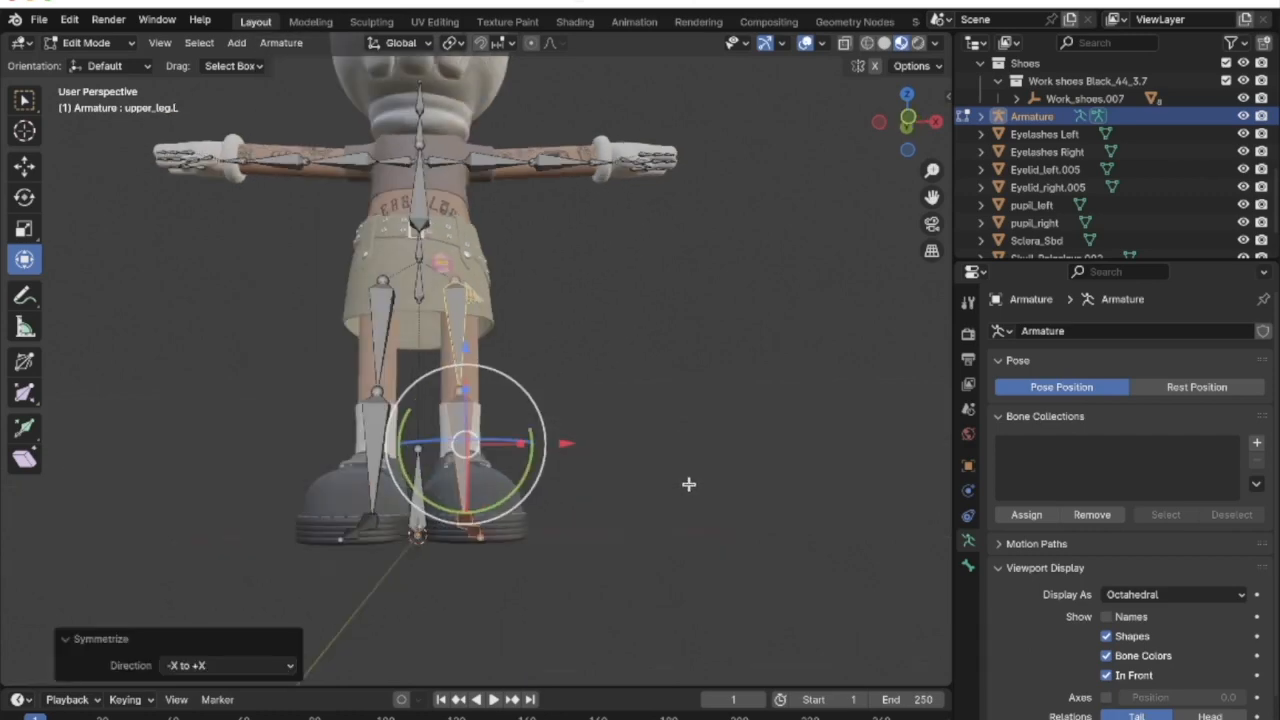
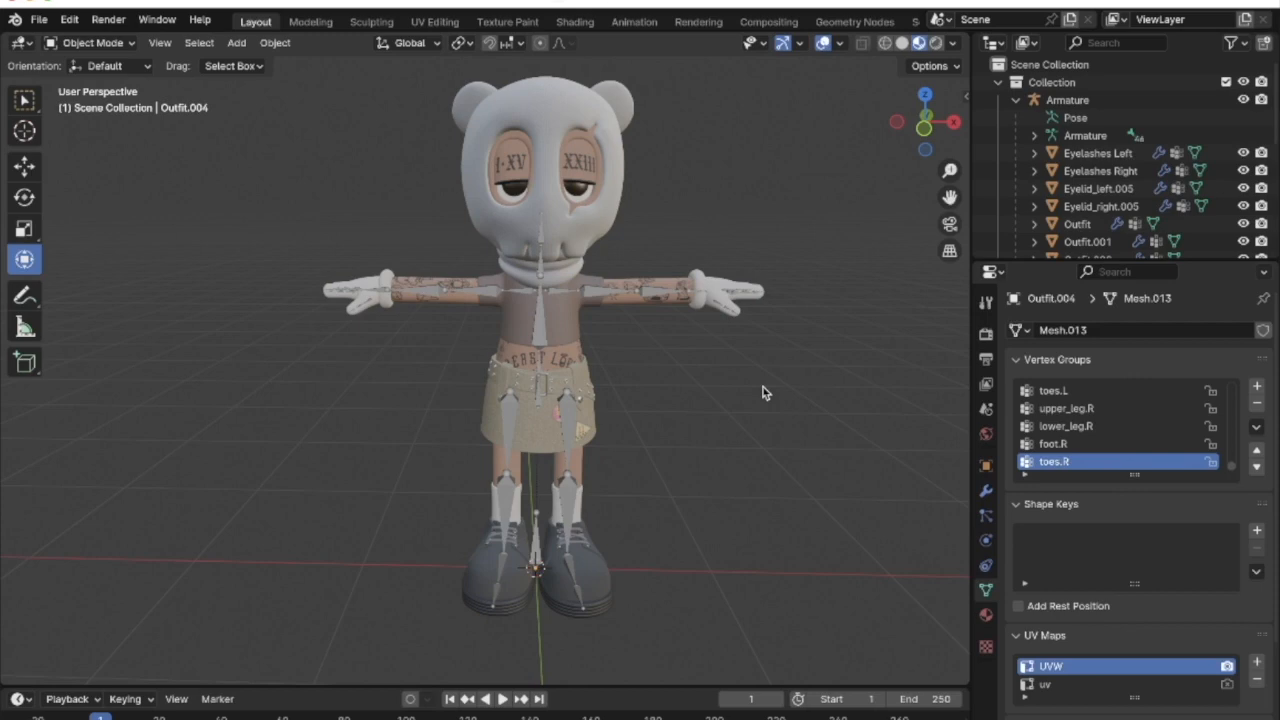
# Select all objects with the armature active and clear their parent while keeping the transformation
pyautogui.moveTo(762, 386); pyautogui.dragTo(600, 395, button='middle')
pyautogui.press('a')
pyautogui.scroll(5, 600, 395)
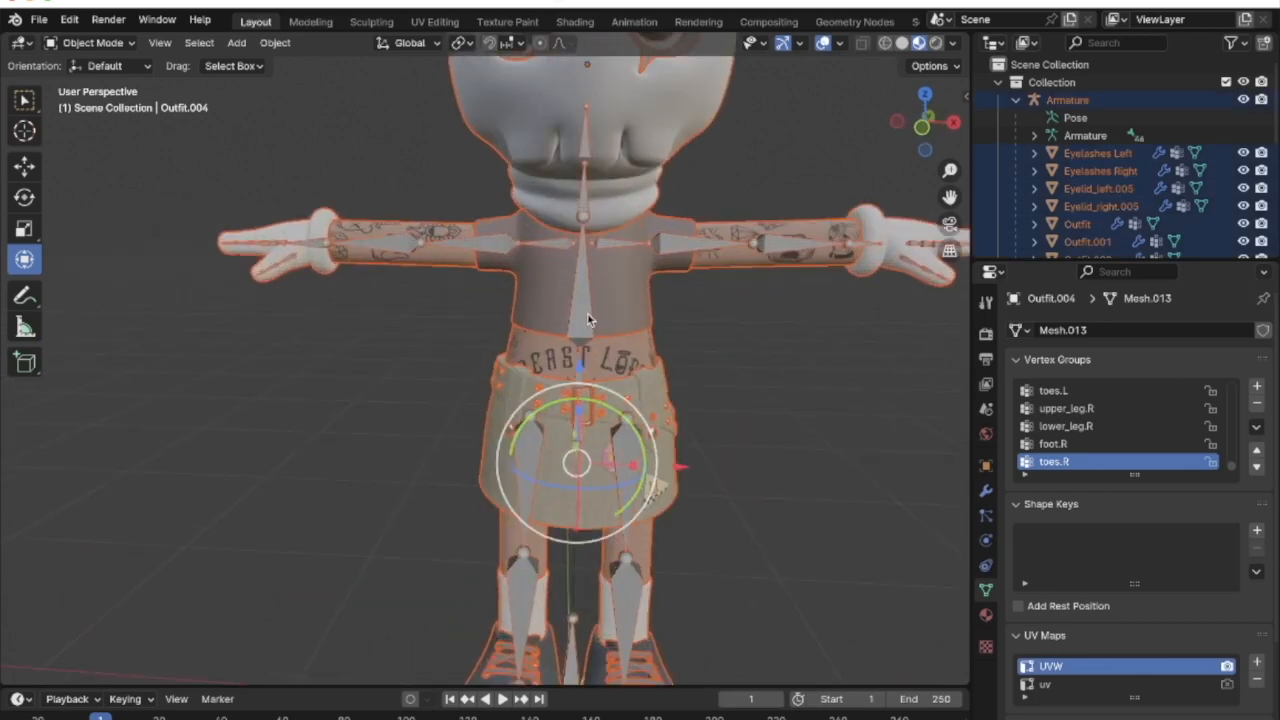
pyautogui.keyDown('shift'); pyautogui.click(586, 312); pyautogui.keyUp('shift')
pyautogui.moveTo(586, 312); pyautogui.dragTo(696, 347, button='middle')
pyautogui.hotkey('alt', 'p')
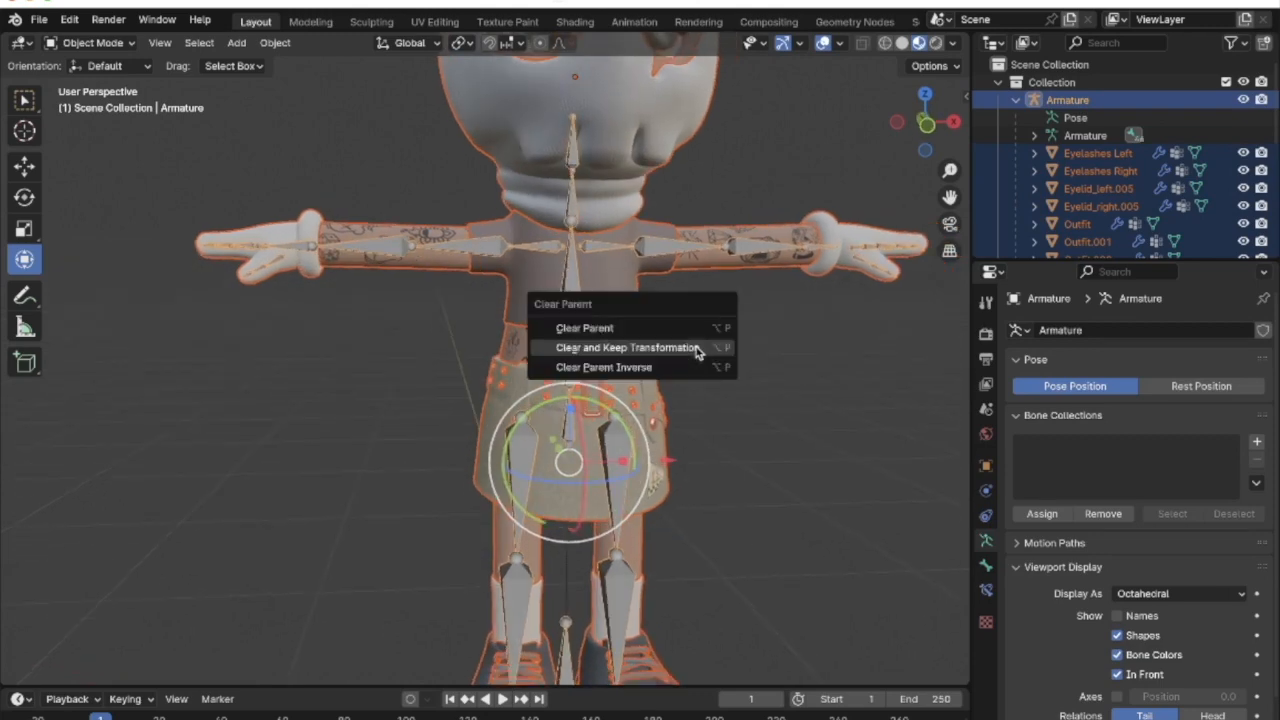
pyautogui.click(652, 350)
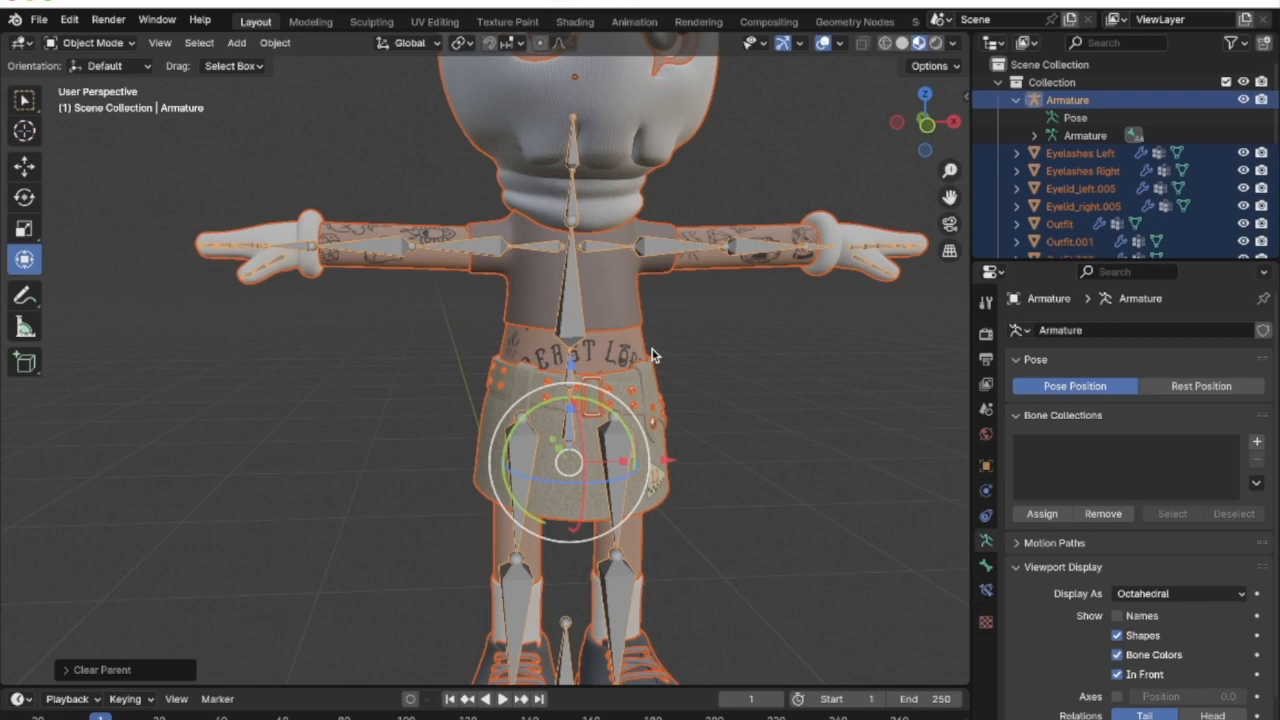
# Parent all the selected meshes to the armature with automatic weights and deselect everything
pyautogui.hotkey('ctrl', 'p')
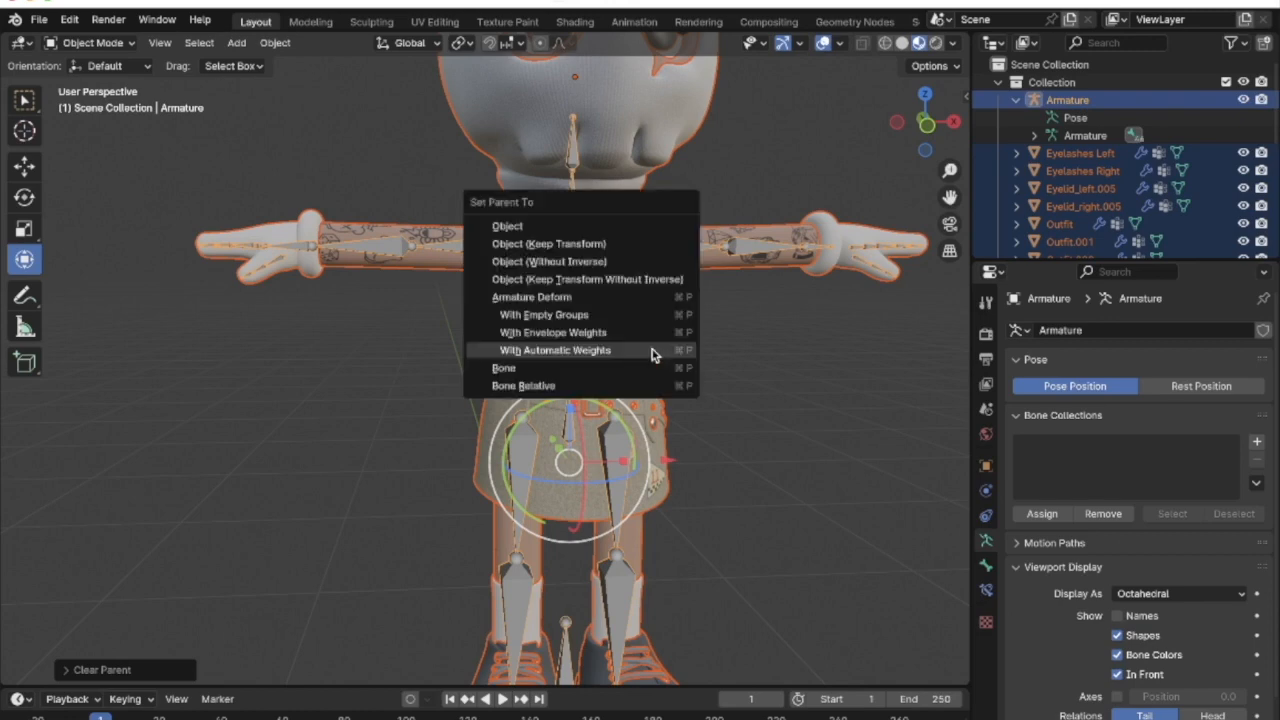
pyautogui.click(562, 350)
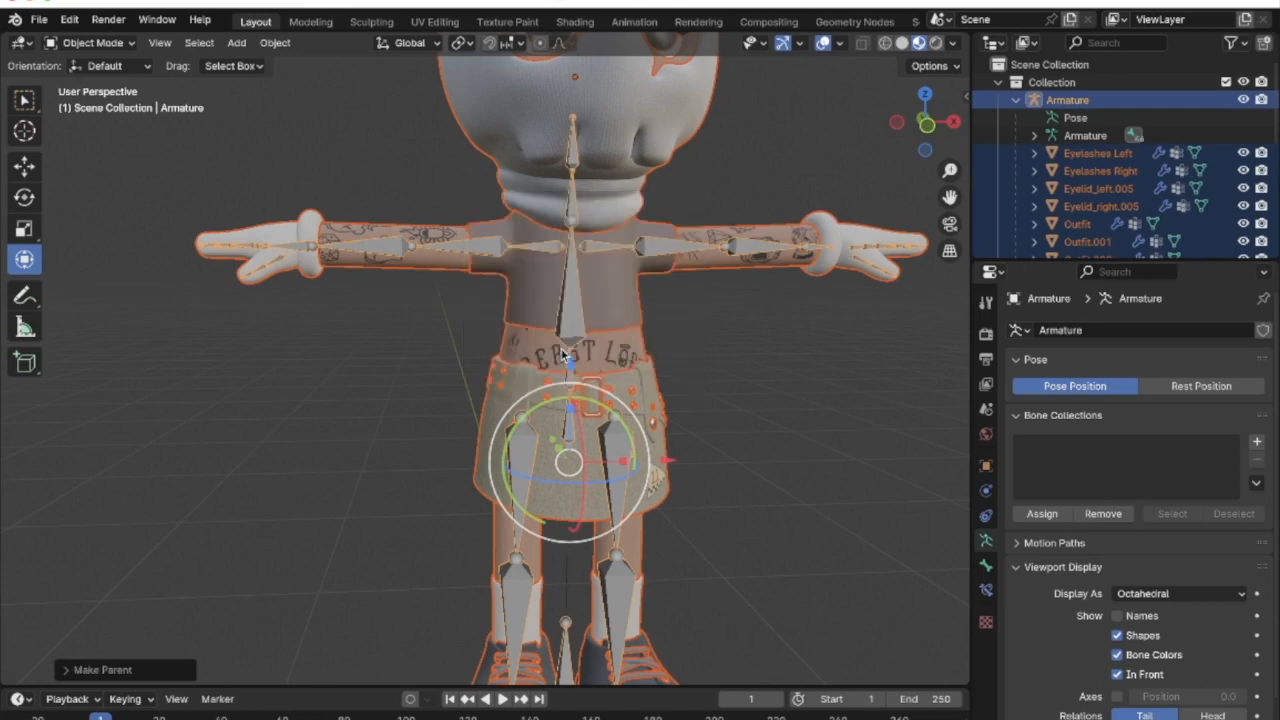
pyautogui.keyDown('shift'); pyautogui.scroll(-5, 765, 398); pyautogui.keyUp('shift')
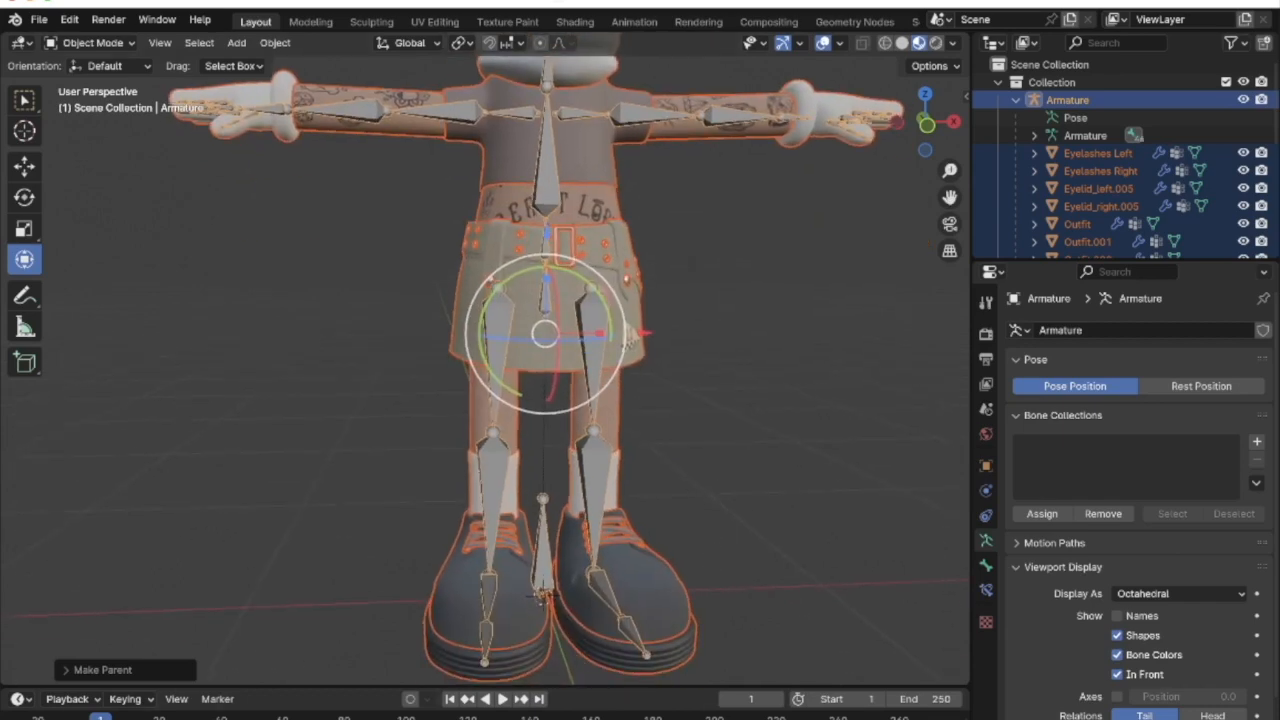
pyautogui.scroll(3, 737, 555)
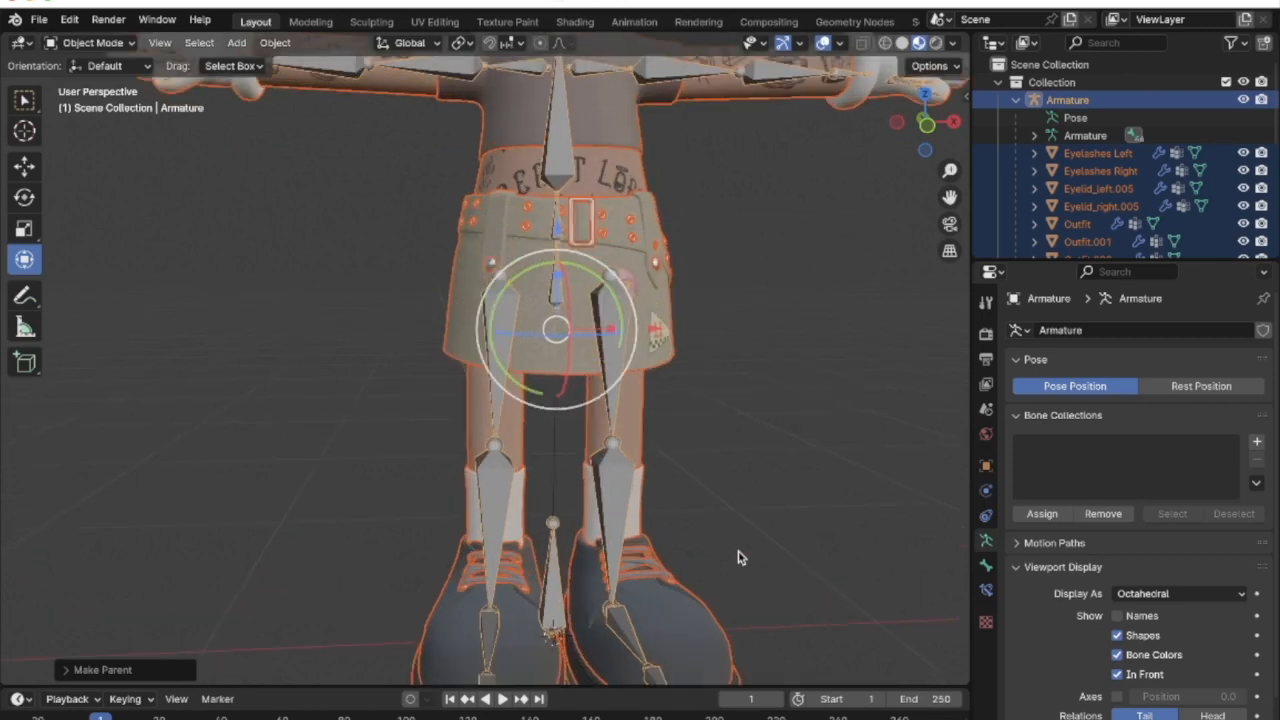
pyautogui.keyDown('shift'); pyautogui.scroll(-5, 739, 555); pyautogui.keyUp('shift')
pyautogui.hscroll(4, 739, 555)
pyautogui.click(737, 556)
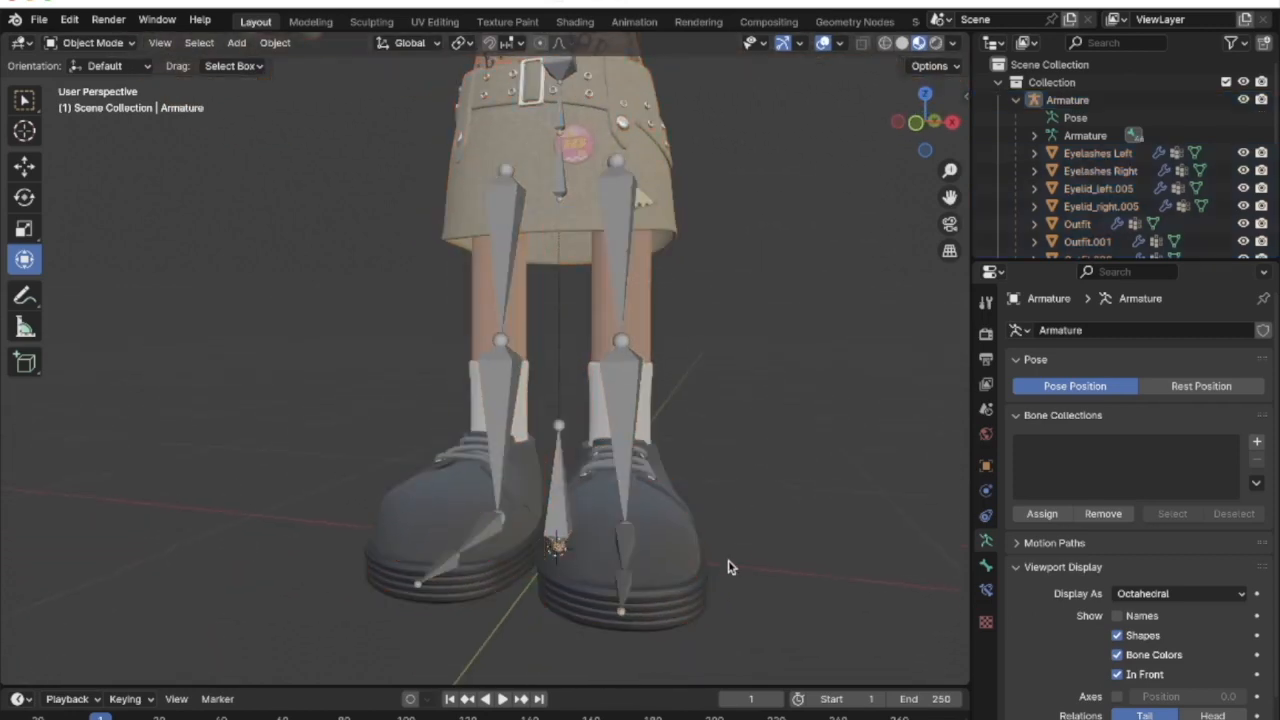
# Parent the shoe sole mesh on its own to the armature with automatic weights
pyautogui.click(675, 578)
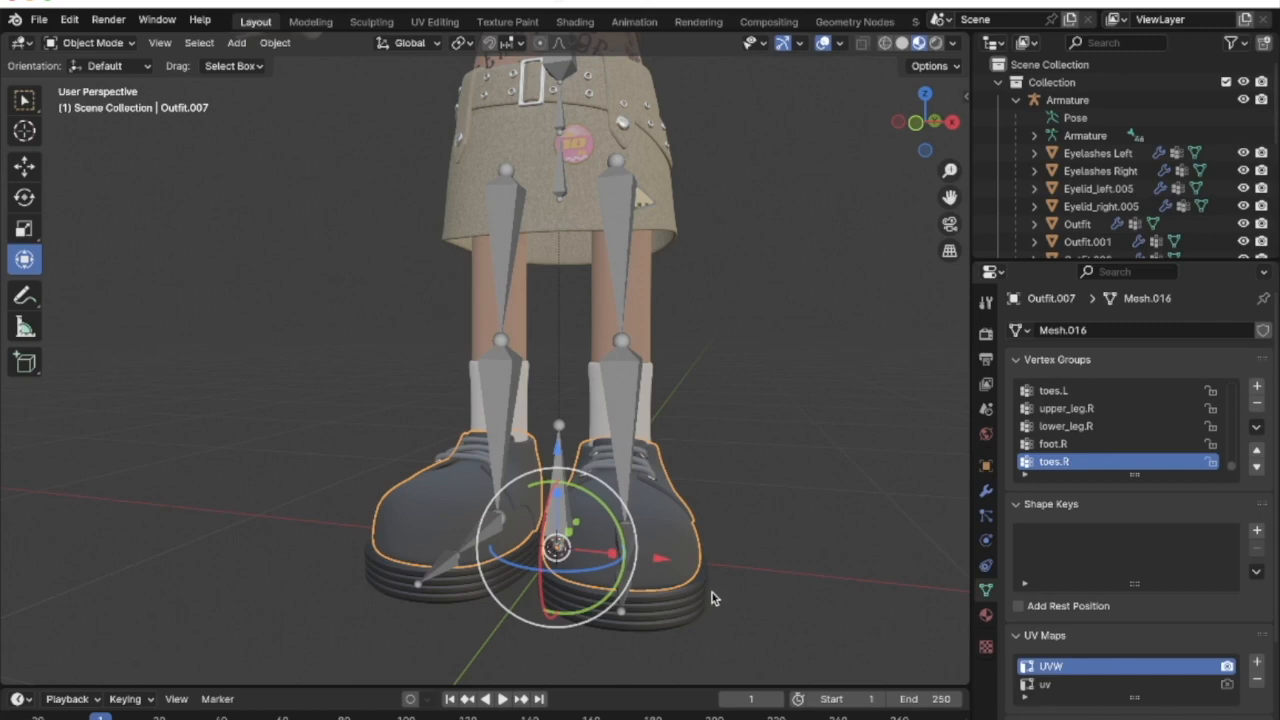
pyautogui.click(694, 616)
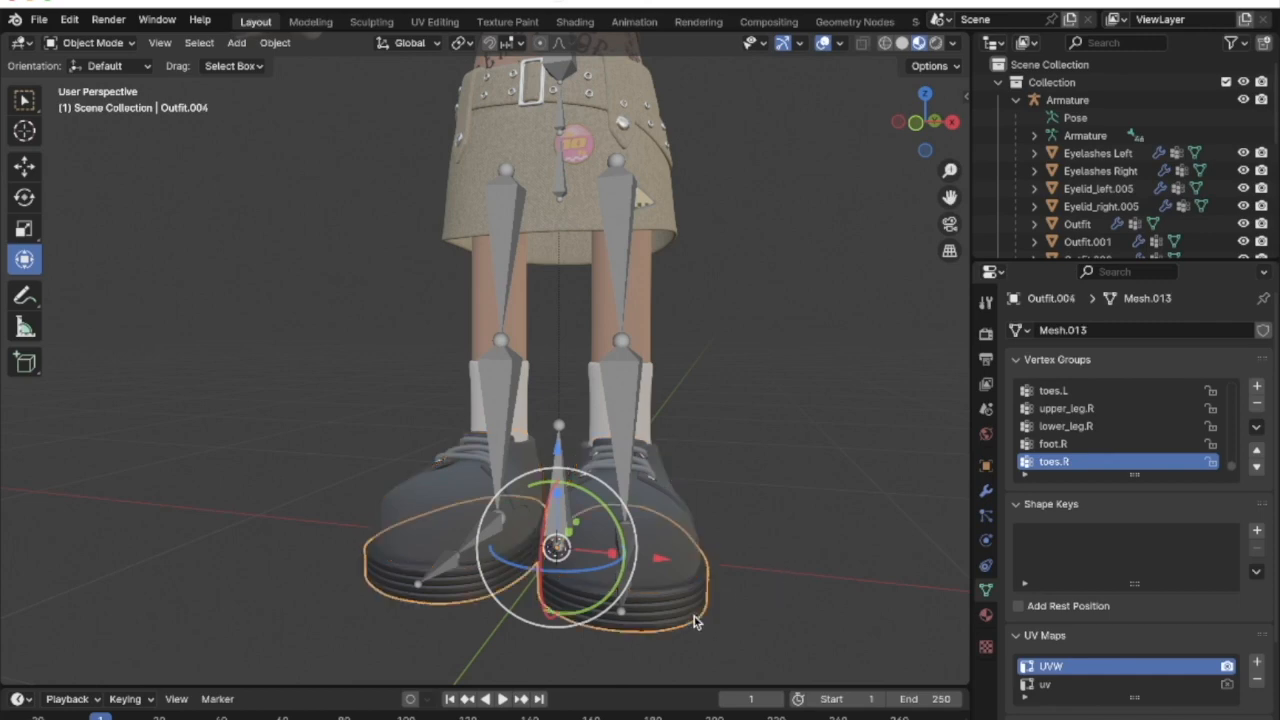
pyautogui.click(678, 530)
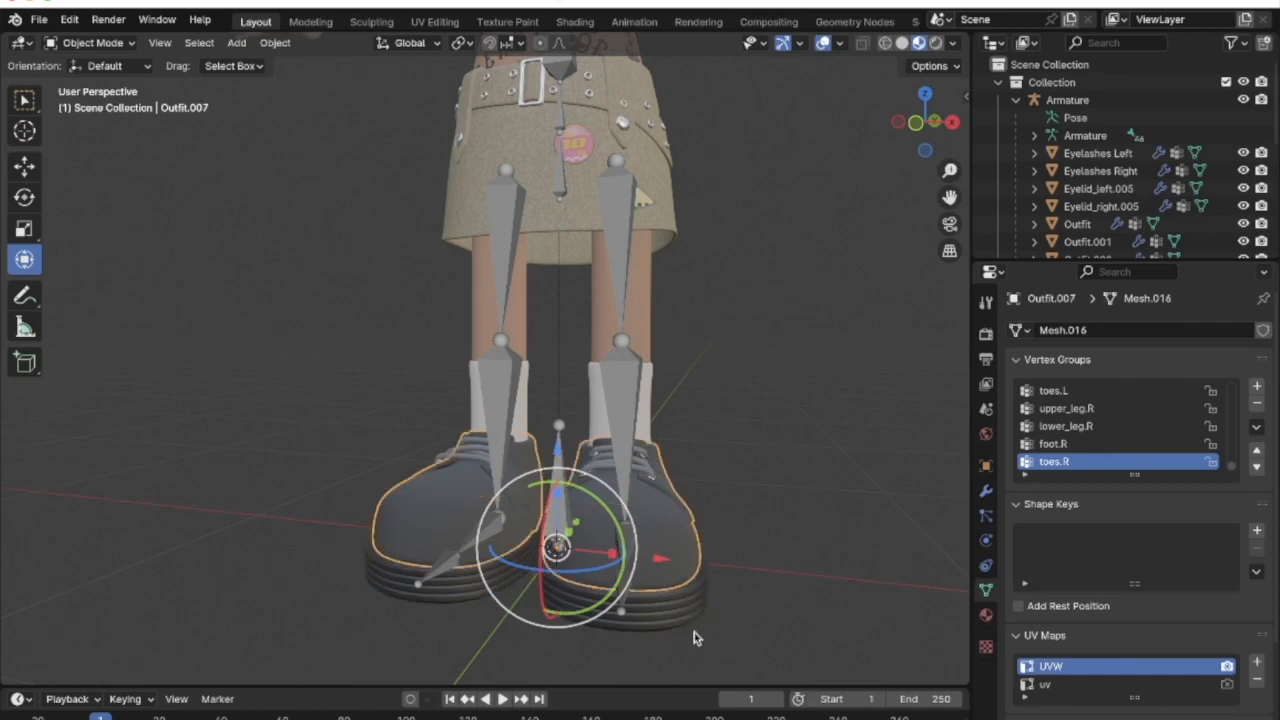
pyautogui.click(676, 616)
pyautogui.keyDown('shift'); pyautogui.click(627, 456); pyautogui.keyUp('shift')
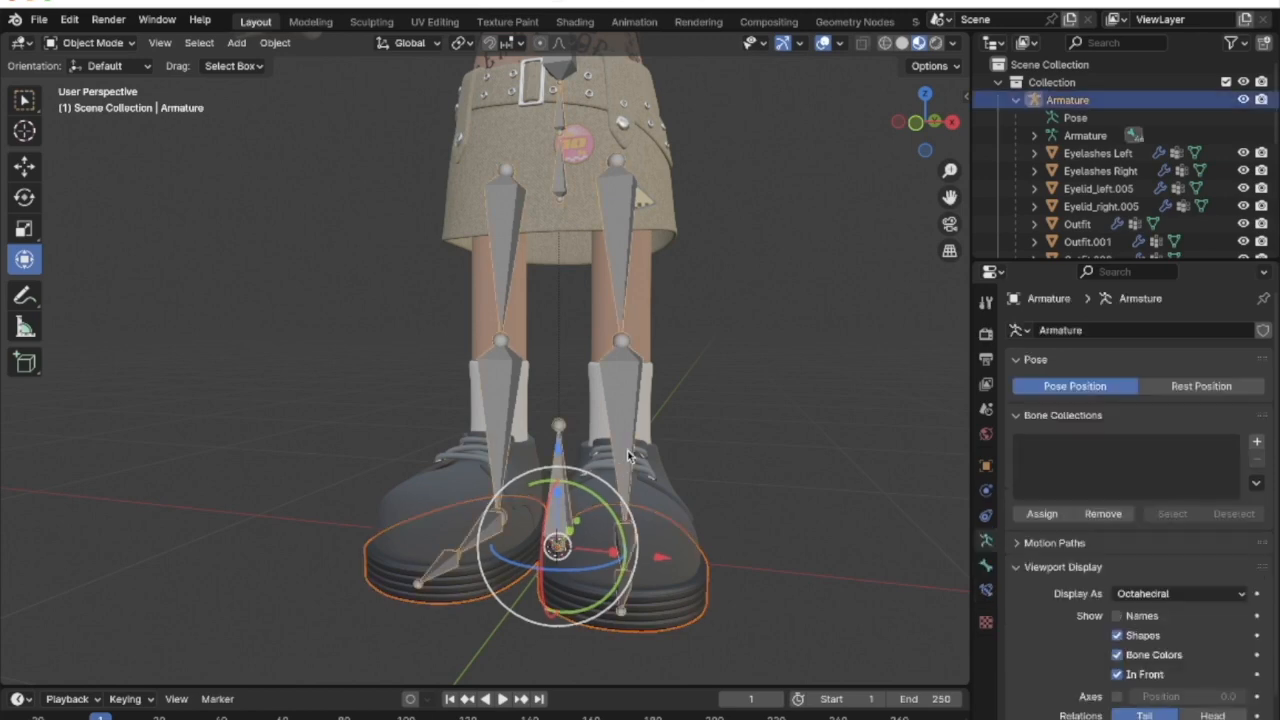
pyautogui.press('super+p')
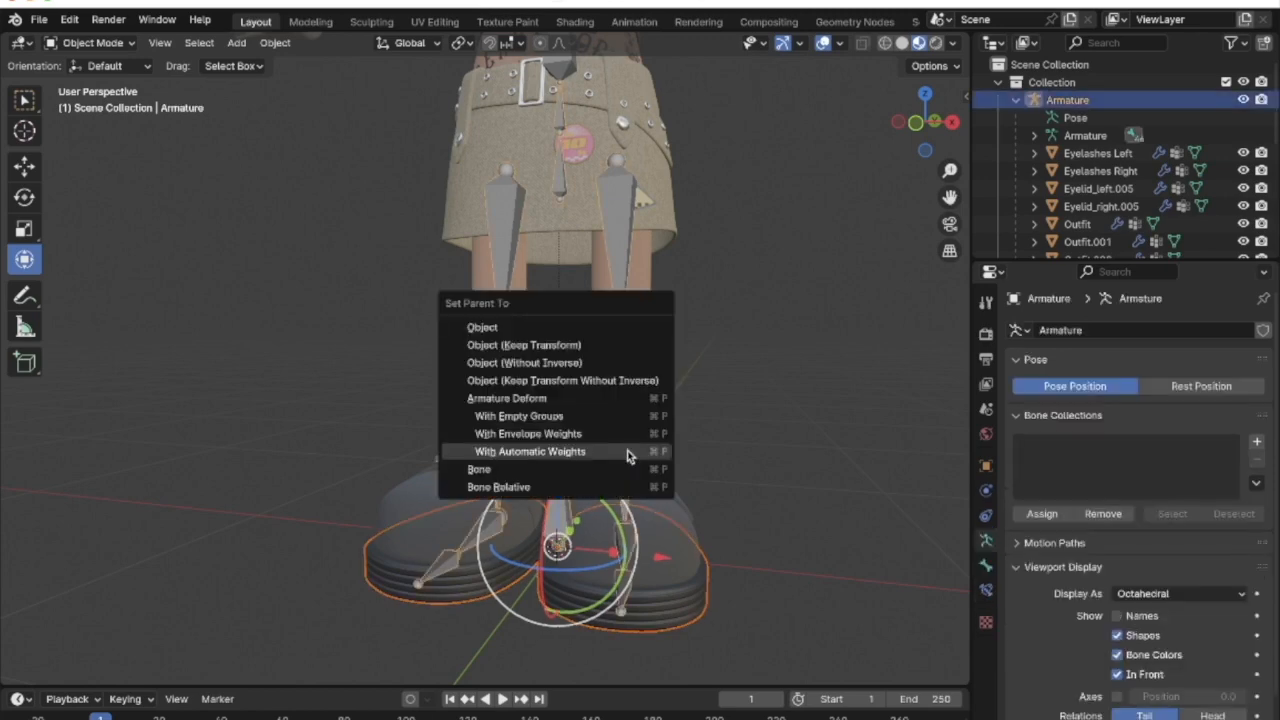
pyautogui.click(565, 451)
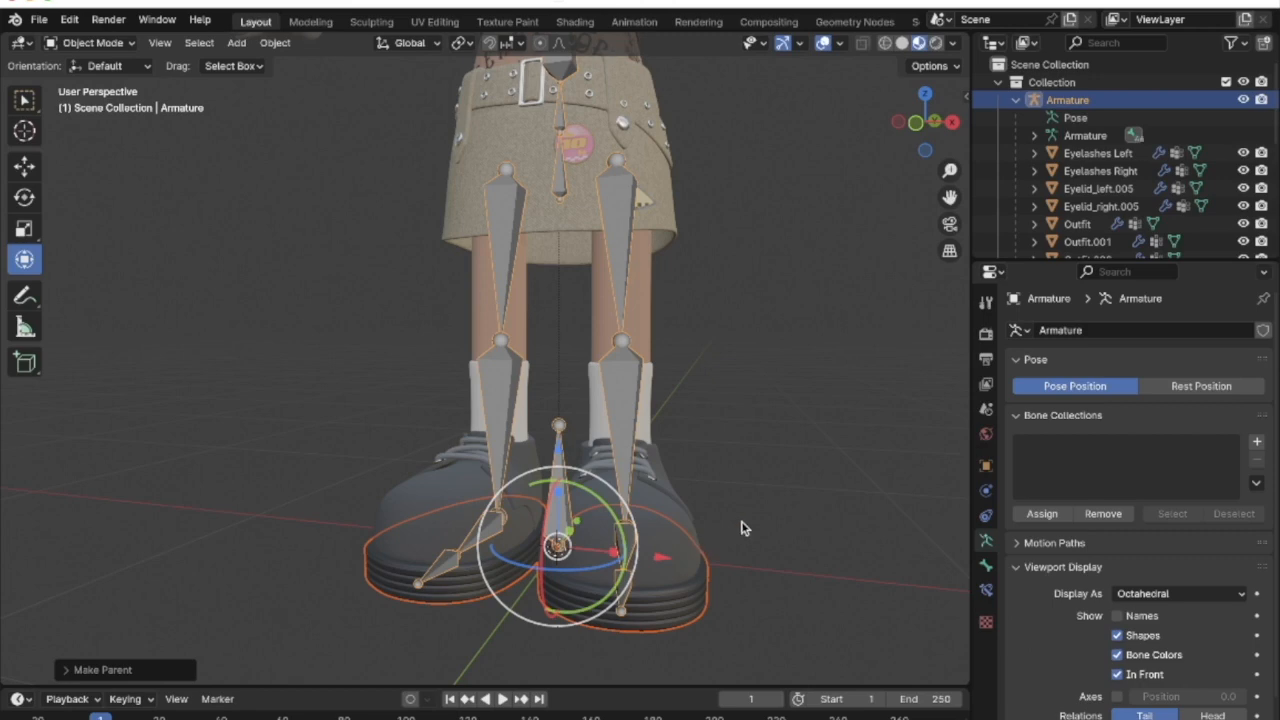
# Examine how the leg, foot and toe bones sit in the legs and shoes from the front and the sides
pyautogui.hscroll(-5, 741, 528)
pyautogui.scroll(2, 742, 528)
pyautogui.keyDown('shift'); pyautogui.scroll(5, 742, 528); pyautogui.keyUp('shift')
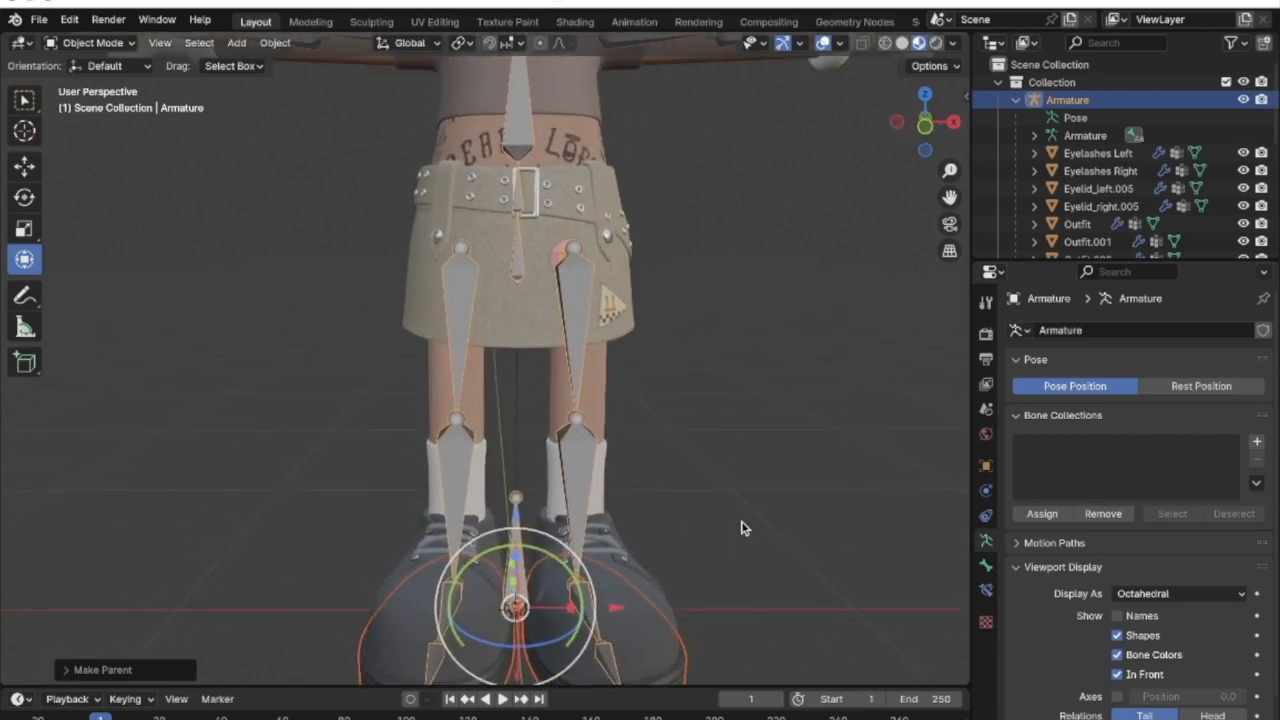
pyautogui.scroll(-3, 742, 528)
pyautogui.scroll(2, 742, 528)
pyautogui.scroll(-5, 742, 528)
pyautogui.hscroll(5, 742, 528)
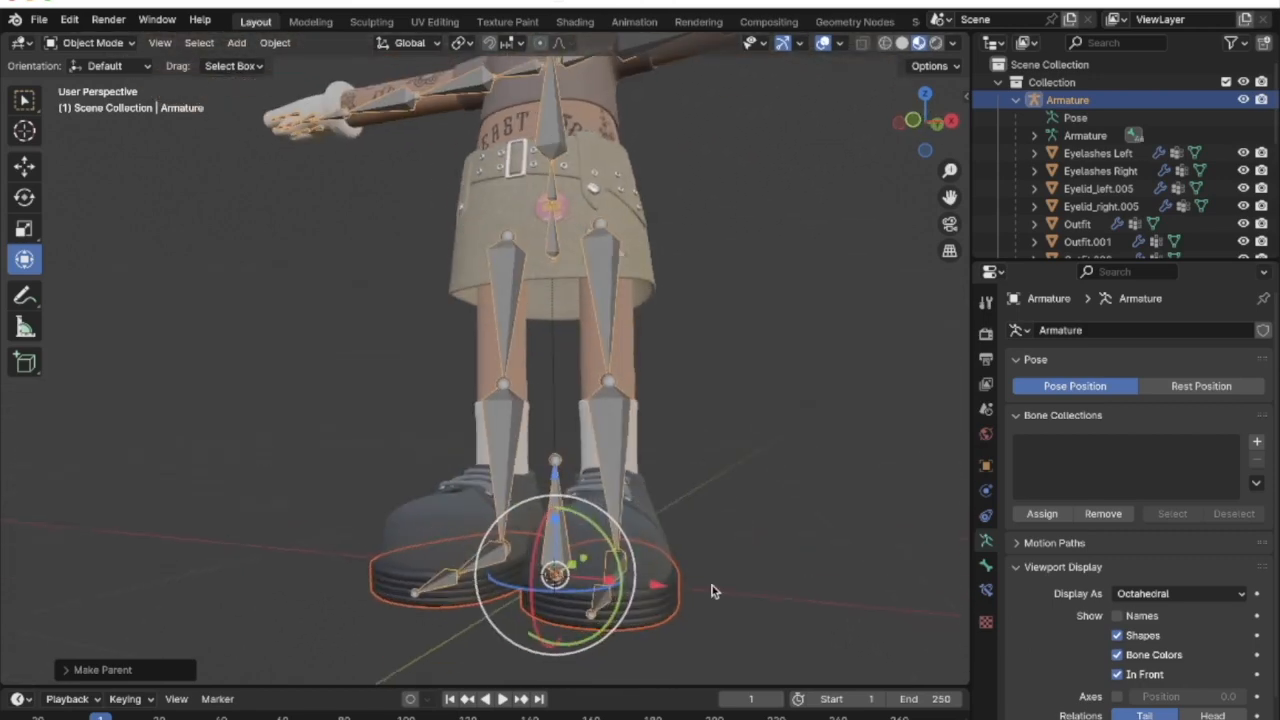
pyautogui.hscroll(1, 654, 594)
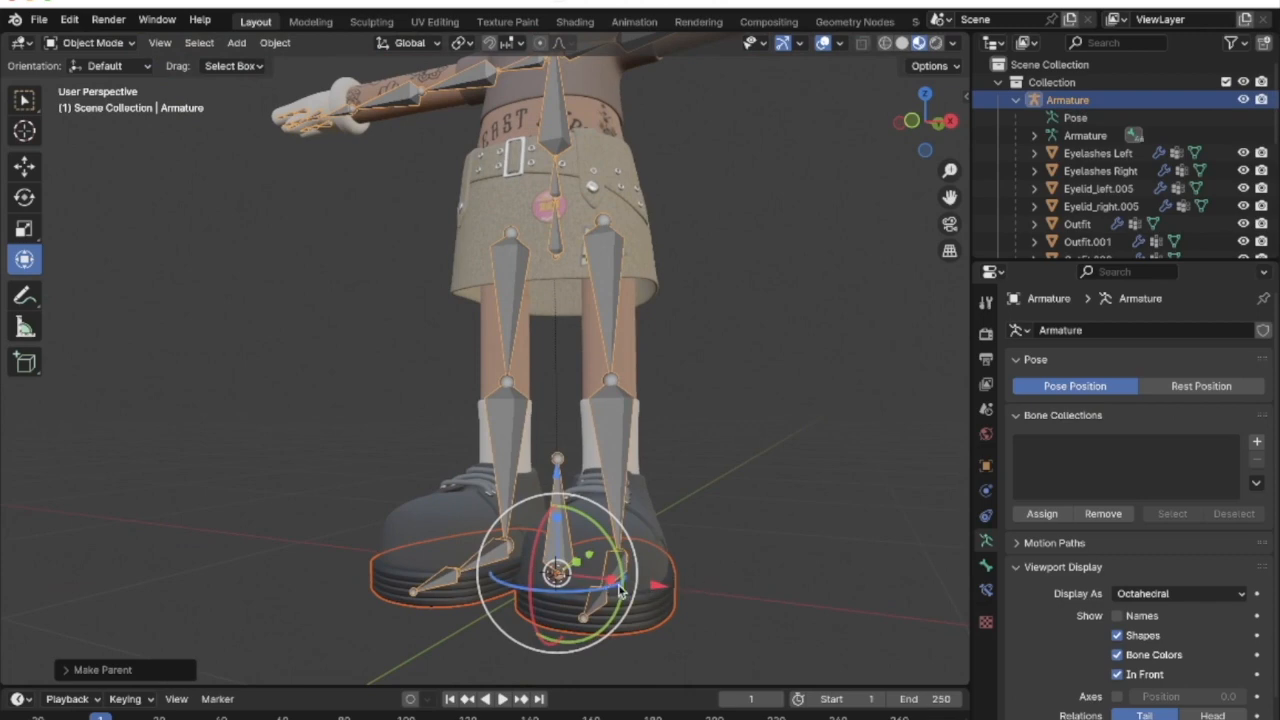
pyautogui.hscroll(-5, 664, 576)
pyautogui.hscroll(2, 698, 568)
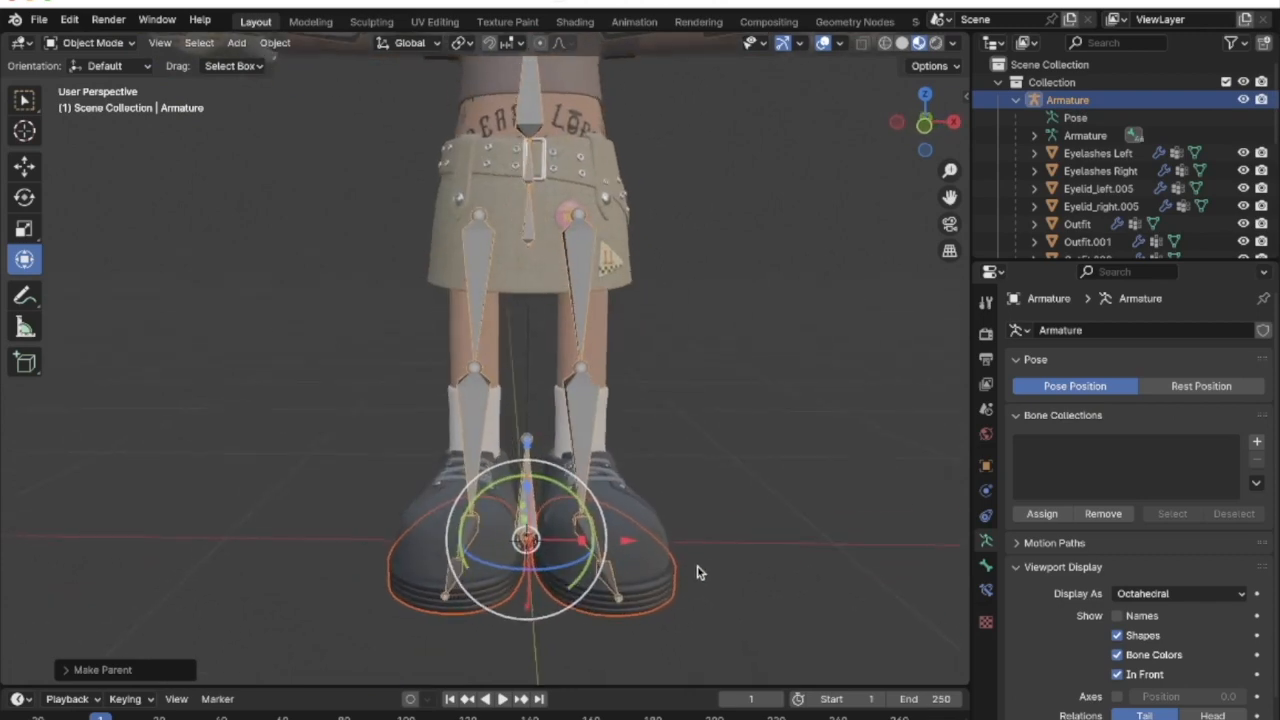
pyautogui.hscroll(5, 703, 572)
pyautogui.scroll(-5, 707, 572)
pyautogui.hscroll(-4, 707, 572)
pyautogui.scroll(6, 707, 572)
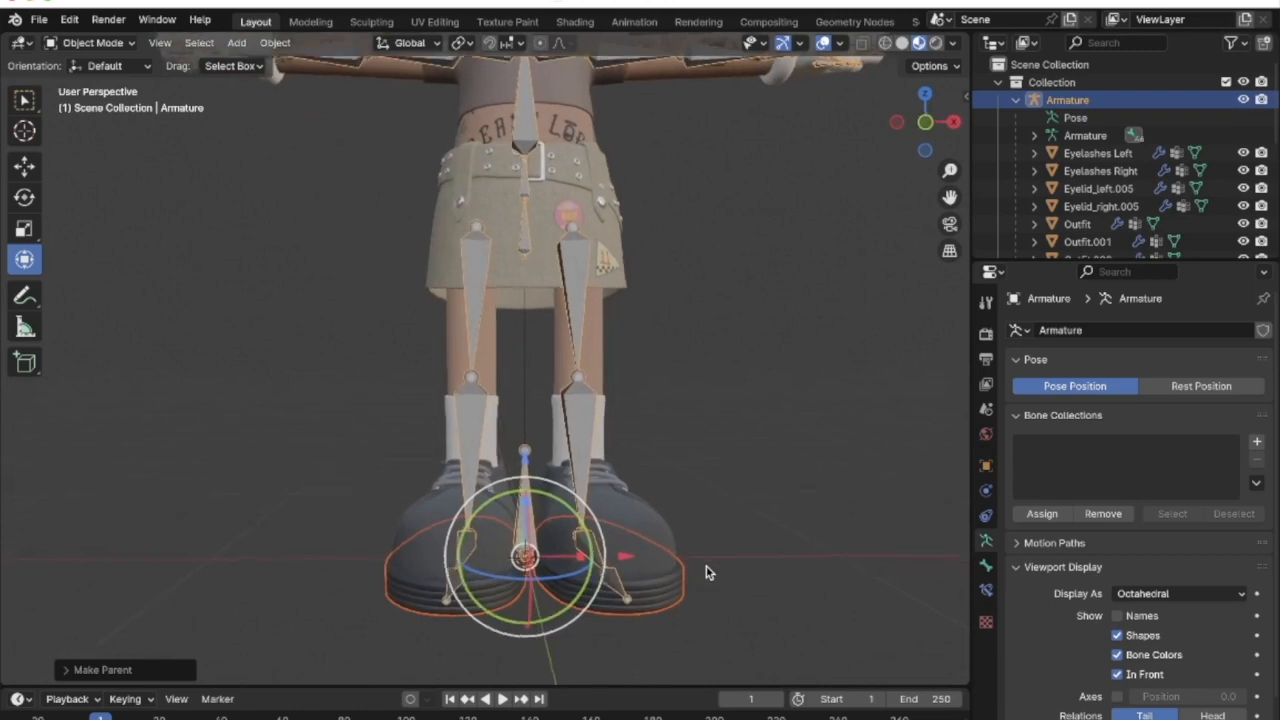
pyautogui.scroll(-2, 707, 572)
pyautogui.keyDown('ctrl'); pyautogui.scroll(3, 707, 572); pyautogui.keyUp('ctrl')
pyautogui.hscroll(3, 708, 572)
pyautogui.keyDown('ctrl'); pyautogui.scroll(-5, 708, 572); pyautogui.keyUp('ctrl')
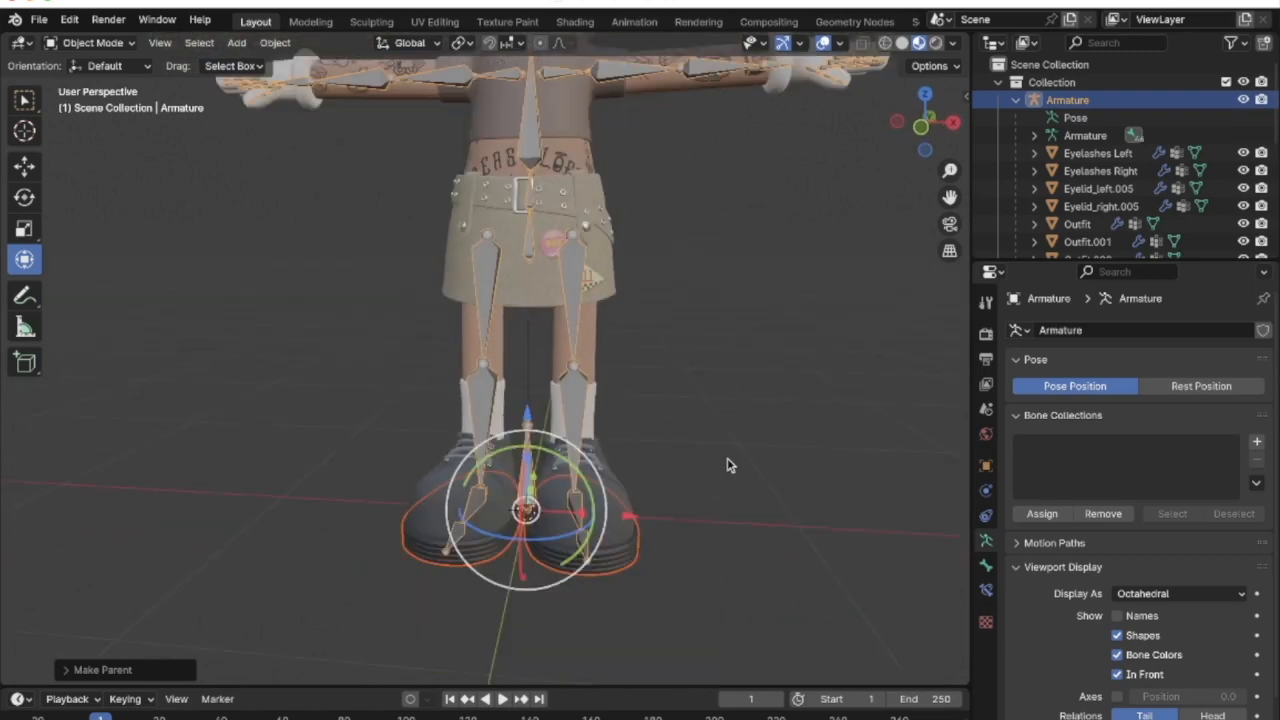
# Select the shoe soles, laces, eyelets and uppers with socks, and join them into one mesh with the uppers active
pyautogui.keyDown('shift'); pyautogui.scroll(4, 729, 466); pyautogui.keyUp('shift')
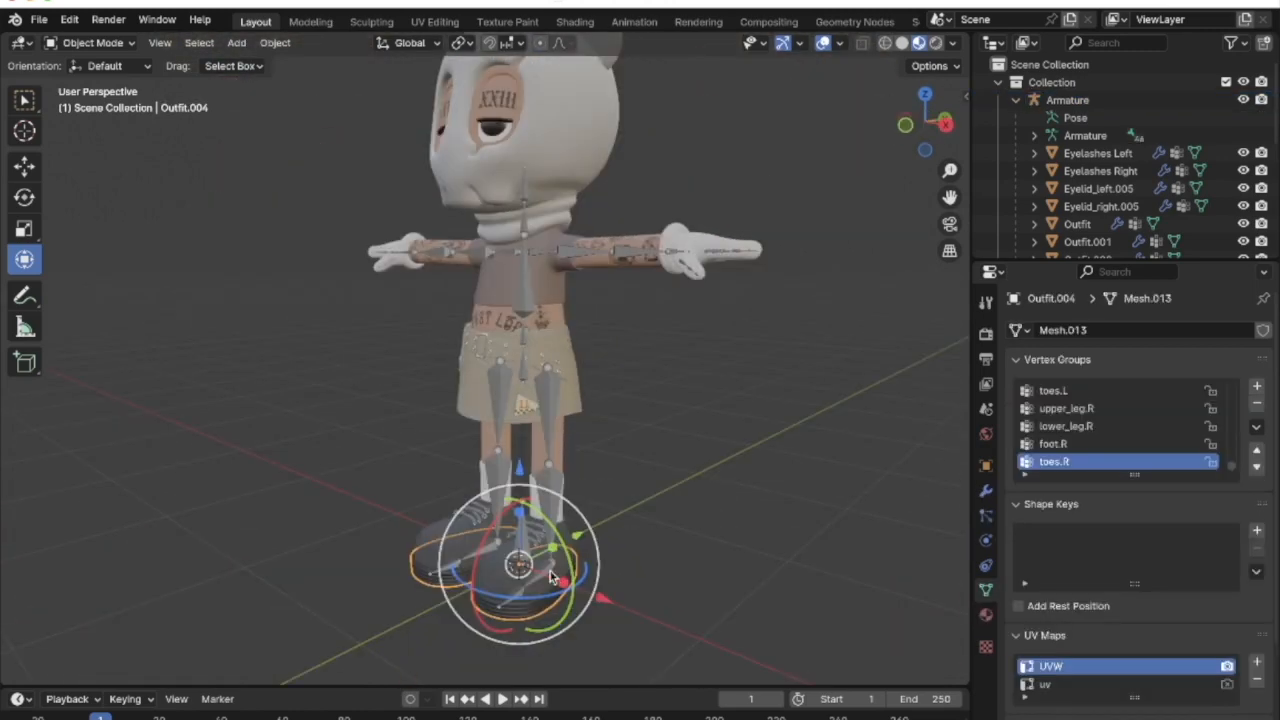
pyautogui.keyDown('ctrl'); pyautogui.scroll(3, 551, 577); pyautogui.keyUp('ctrl')
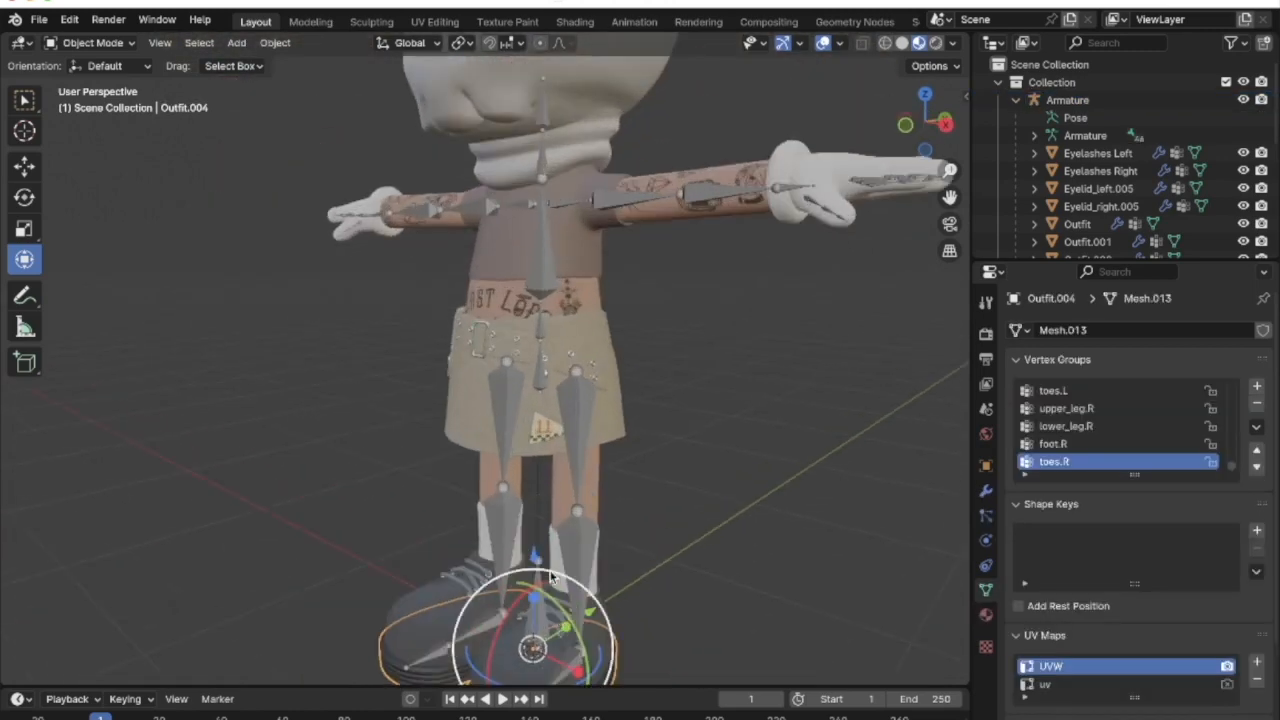
pyautogui.keyDown('shift'); pyautogui.scroll(-4, 550, 576); pyautogui.keyUp('shift')
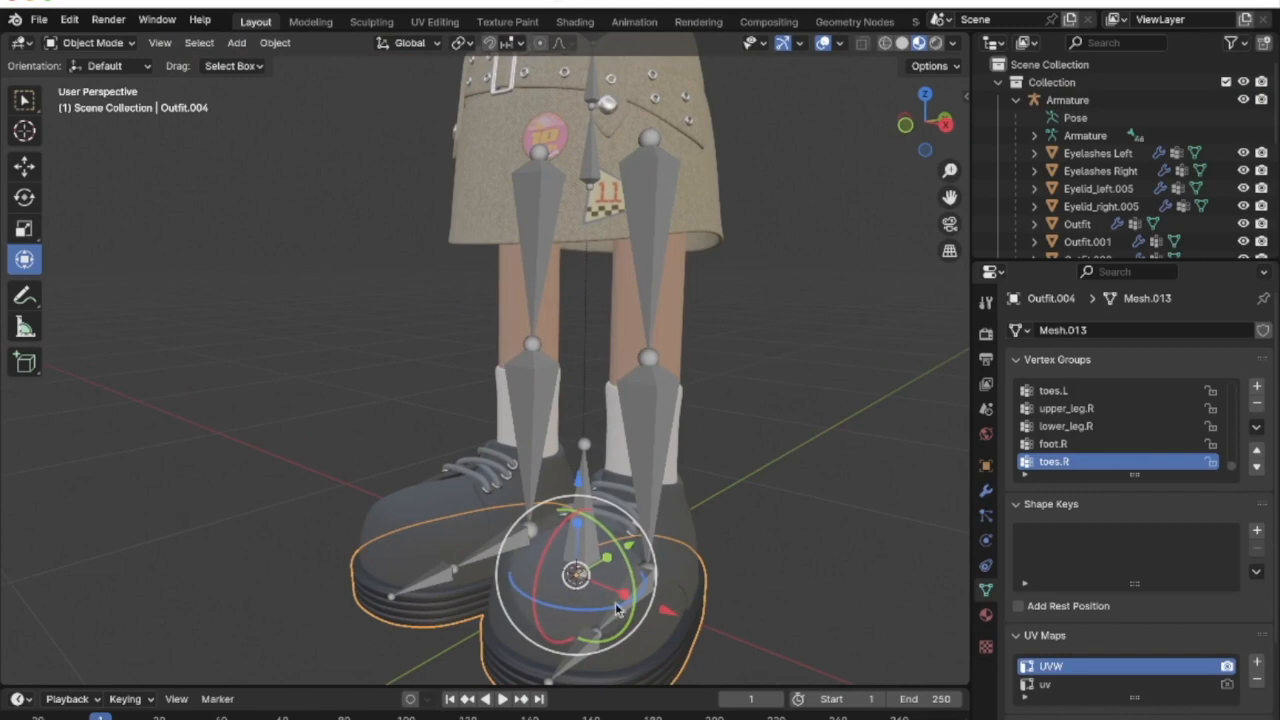
pyautogui.keyDown('shift'); pyautogui.click(671, 571); pyautogui.keyUp('shift')
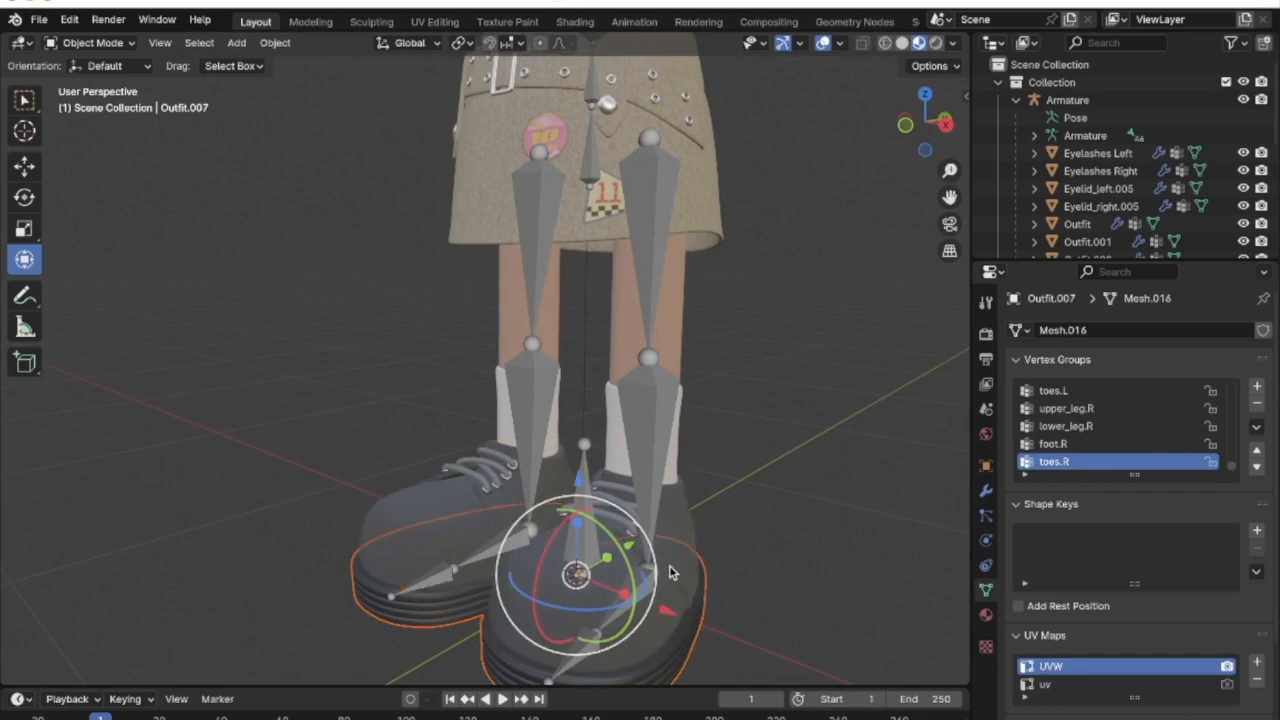
pyautogui.keyDown('shift'); pyautogui.click(616, 520); pyautogui.keyUp('shift')
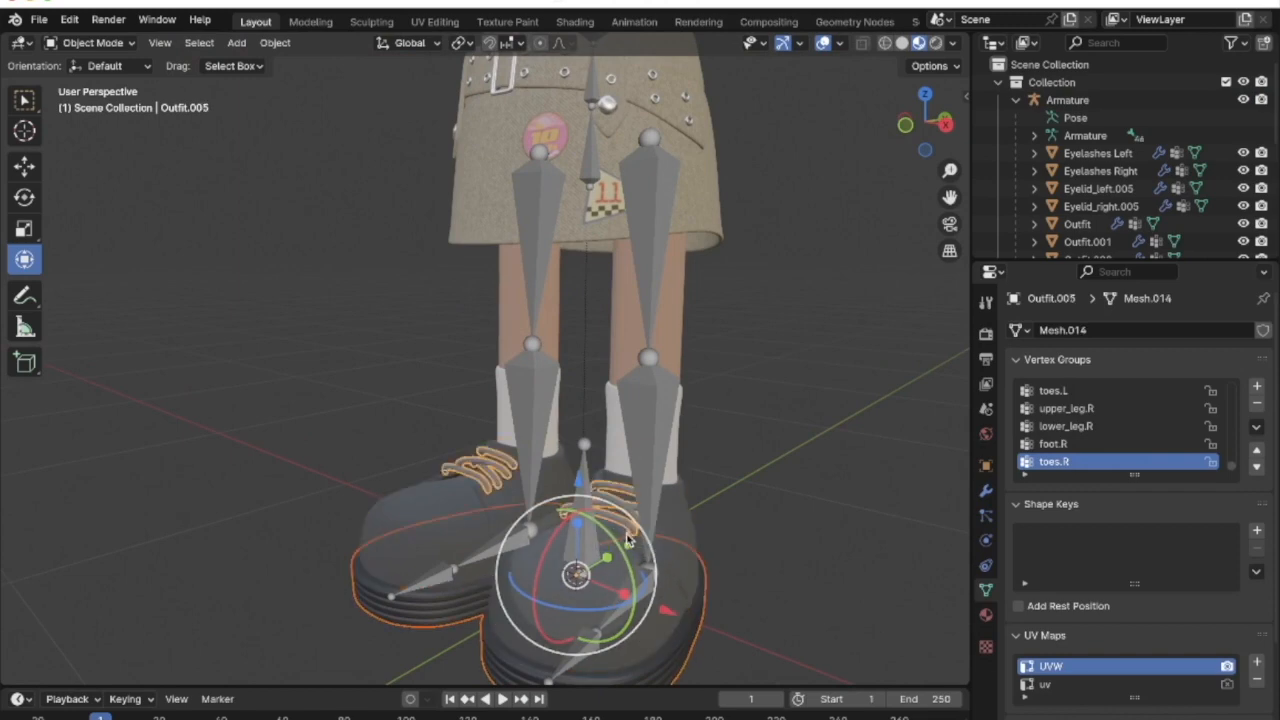
pyautogui.keyDown('shift'); pyautogui.click(629, 533); pyautogui.keyUp('shift')
pyautogui.hscroll(5, 652, 525)
pyautogui.hscroll(1, 652, 528)
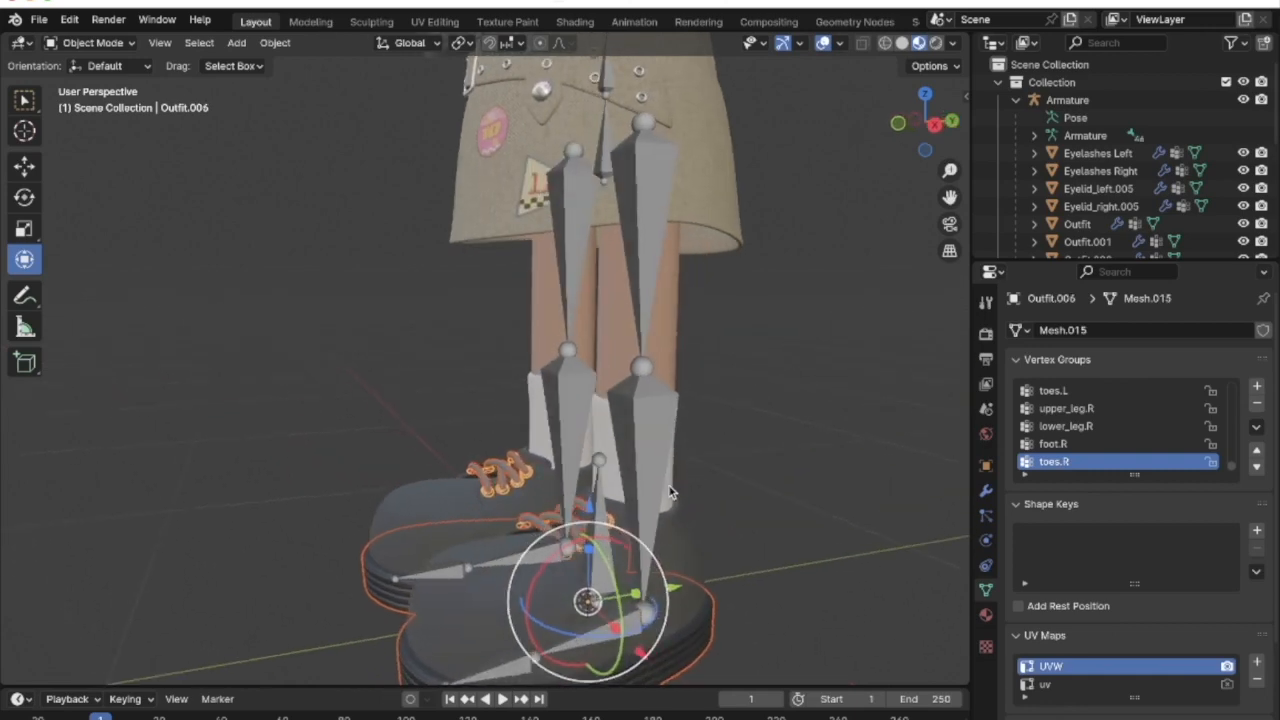
pyautogui.keyDown('shift'); pyautogui.click(695, 552); pyautogui.keyUp('shift')
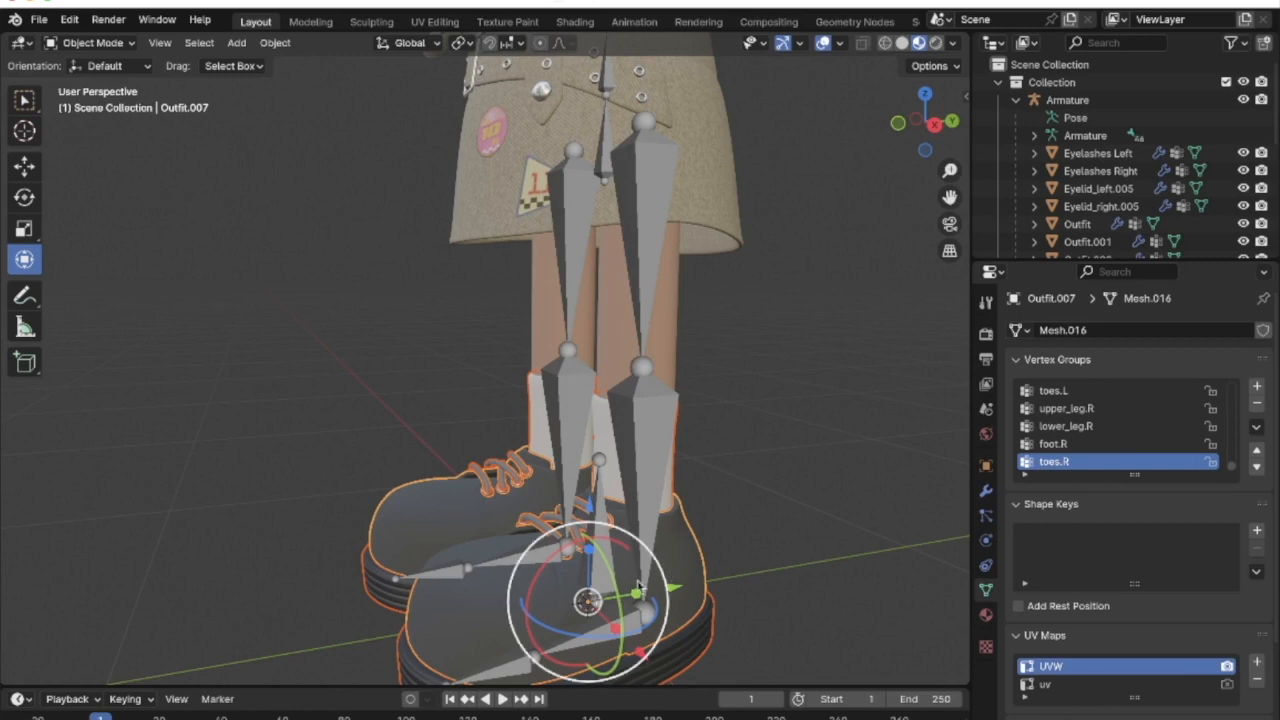
pyautogui.hscroll(-10, 614, 592)
pyautogui.hotkey('ctrl', 'j')
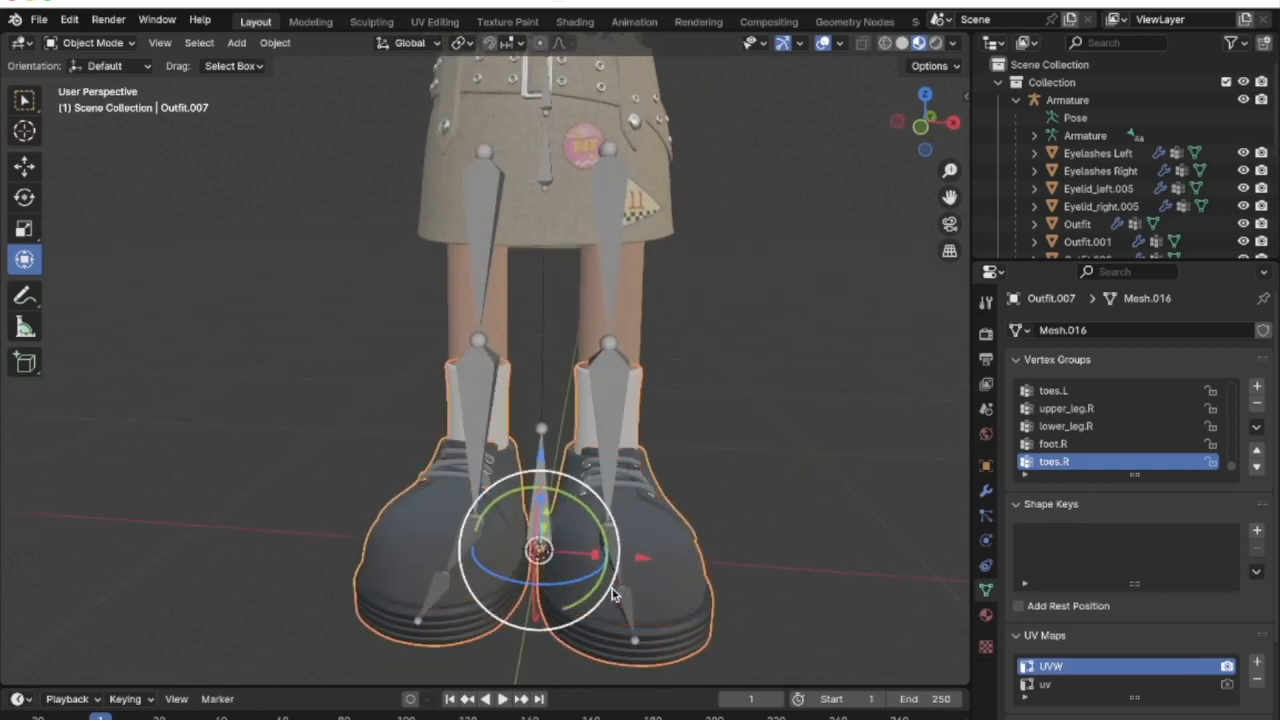
# Put the joined shoe mesh into Weight Paint mode and examine the toes.R weights from the front and the sides
pyautogui.hscroll(10, 612, 594)
pyautogui.scroll(-5, 668, 617)
pyautogui.hscroll(-10, 650, 600)
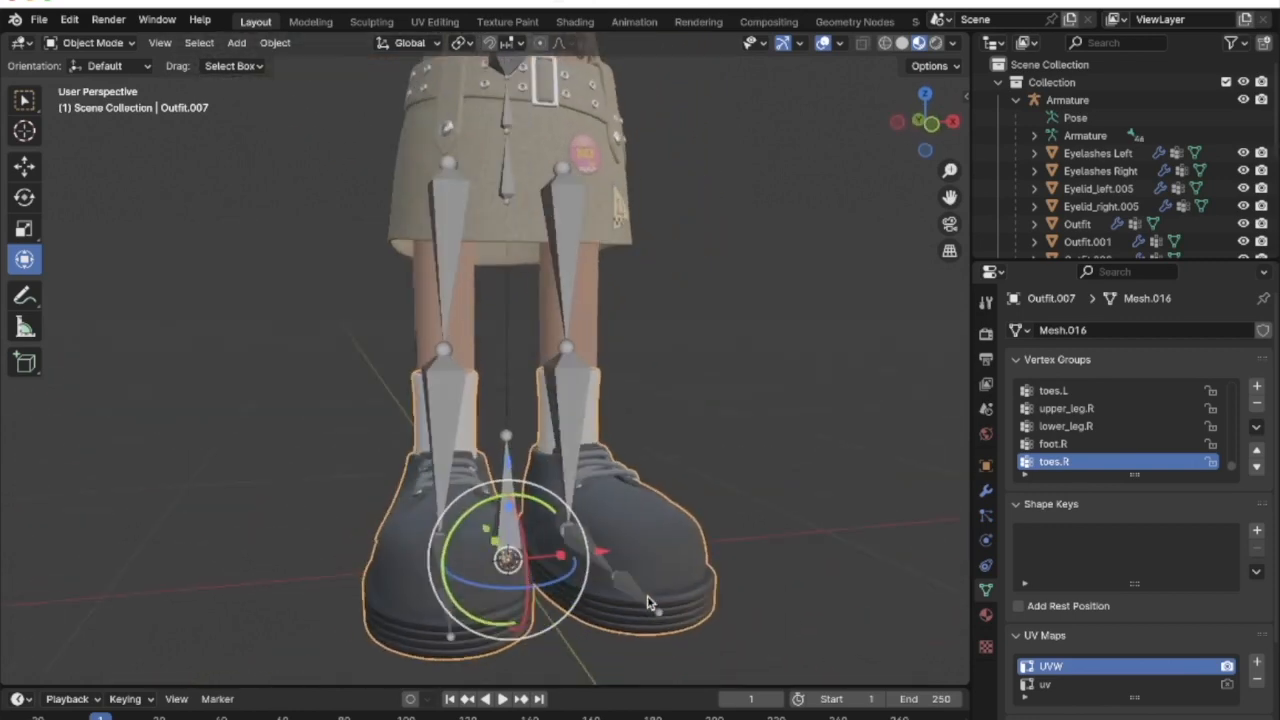
pyautogui.hscroll(-10, 572, 400)
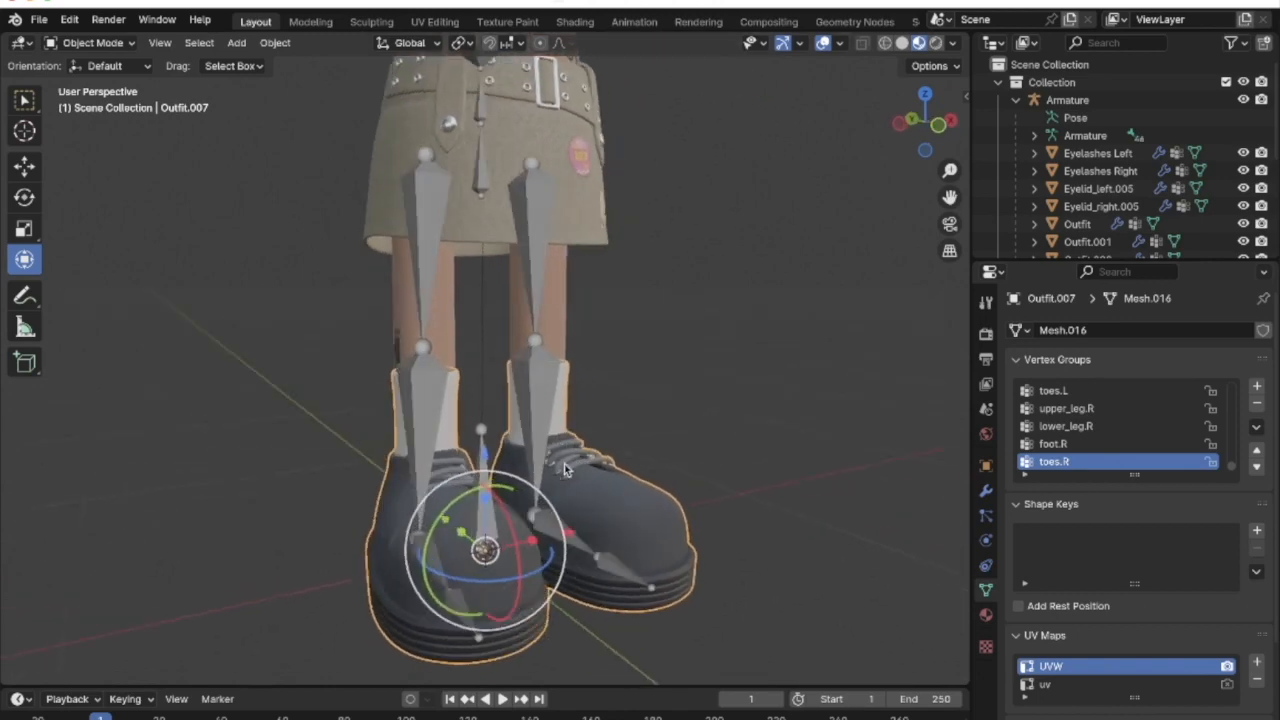
pyautogui.hscroll(10, 505, 503)
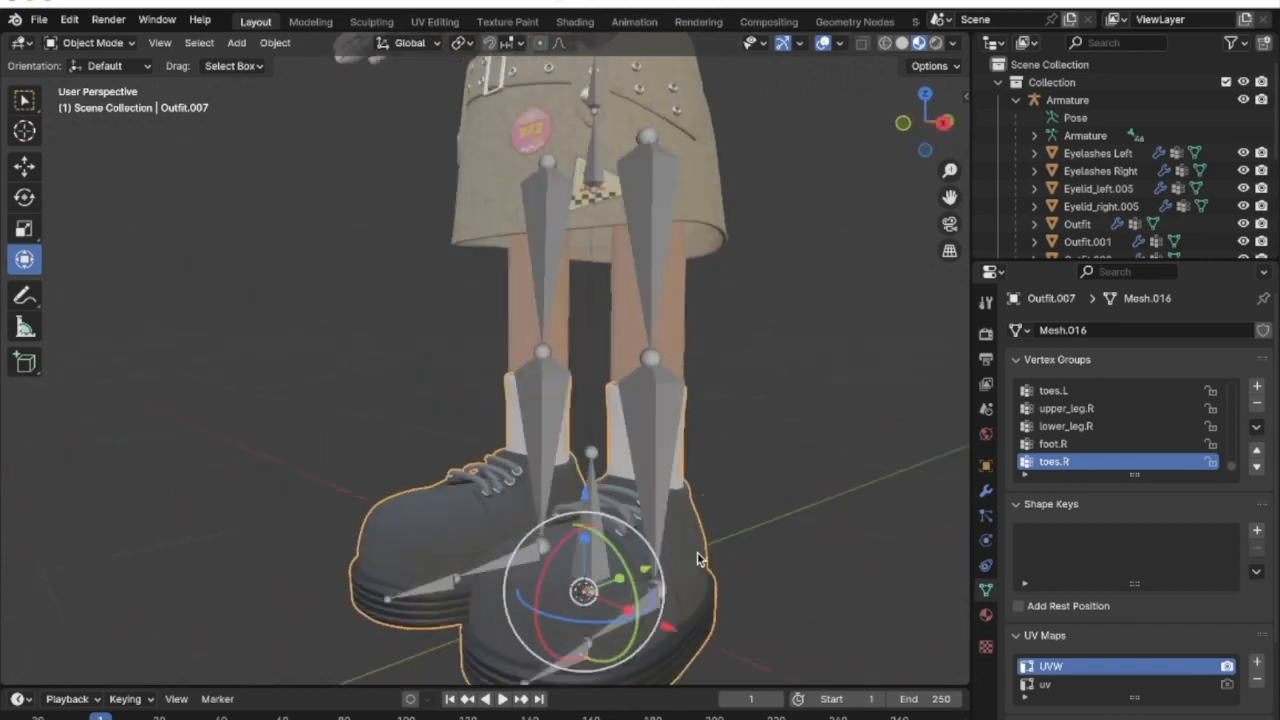
pyautogui.hscroll(-10, 688, 557)
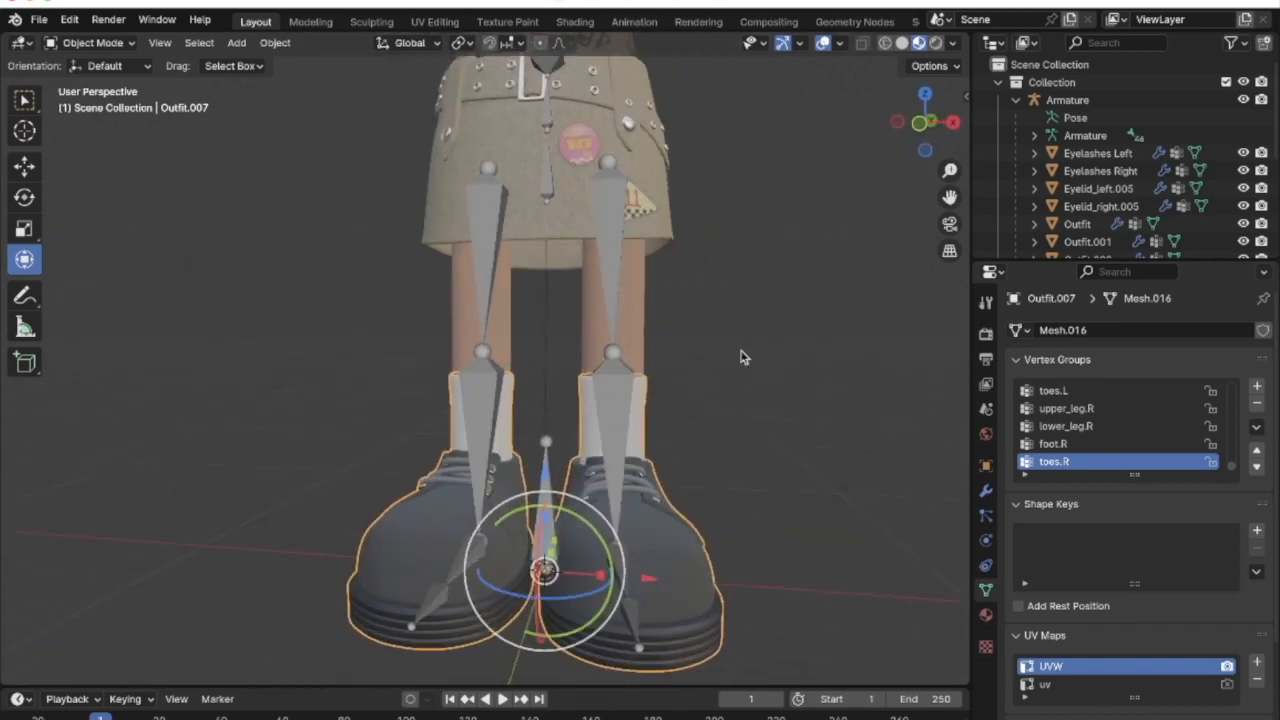
pyautogui.hscroll(-1, 707, 317)
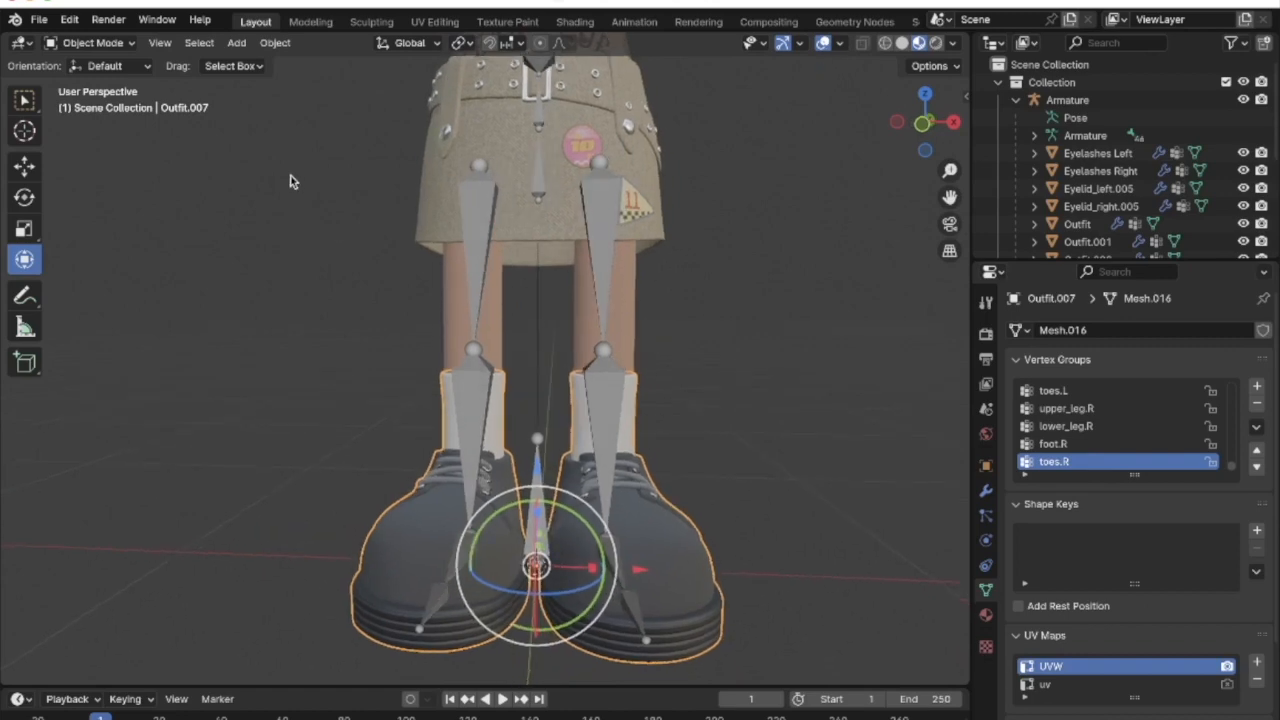
pyautogui.click(110, 50)
pyautogui.click(115, 142)
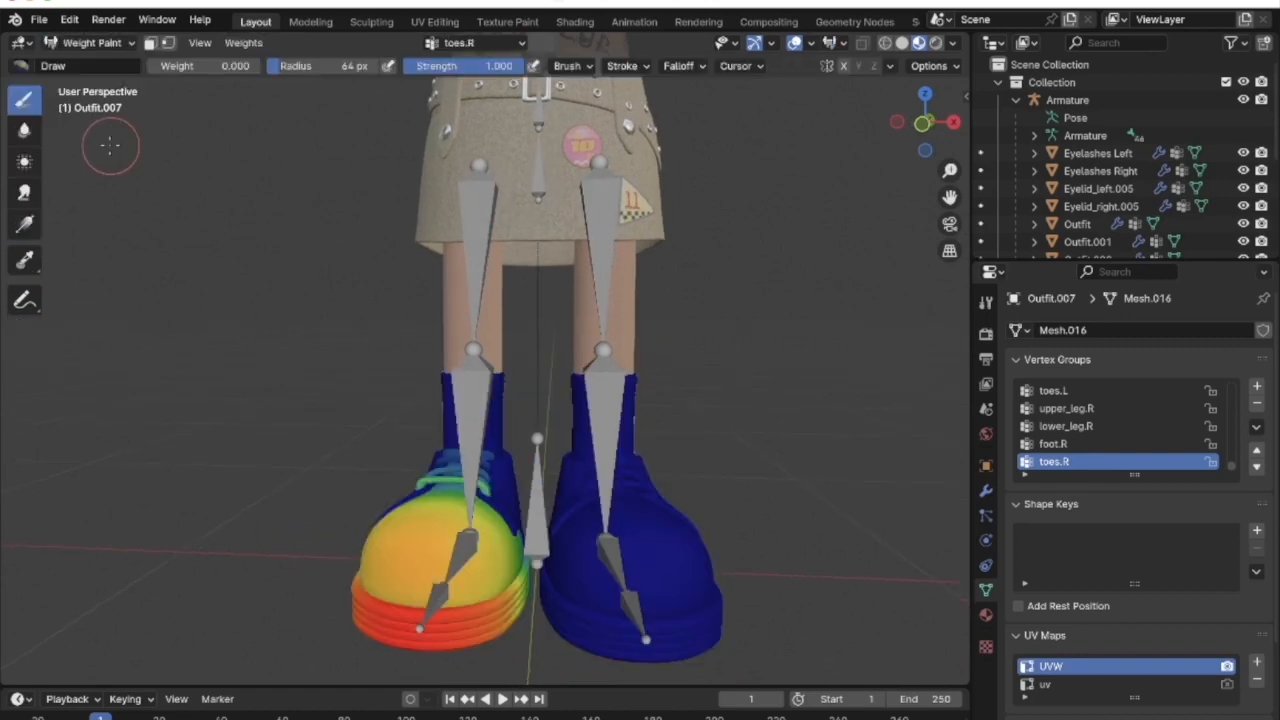
pyautogui.hscroll(-10, 546, 554)
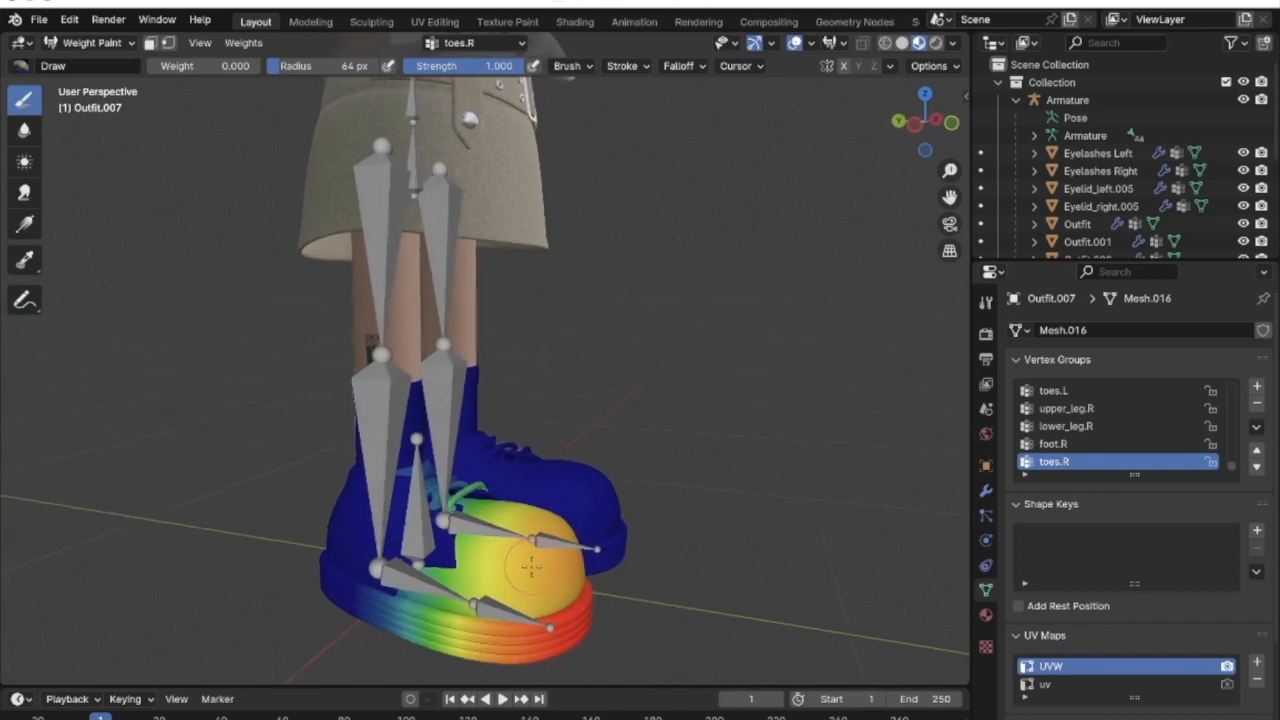
pyautogui.hscroll(8, 490, 595)
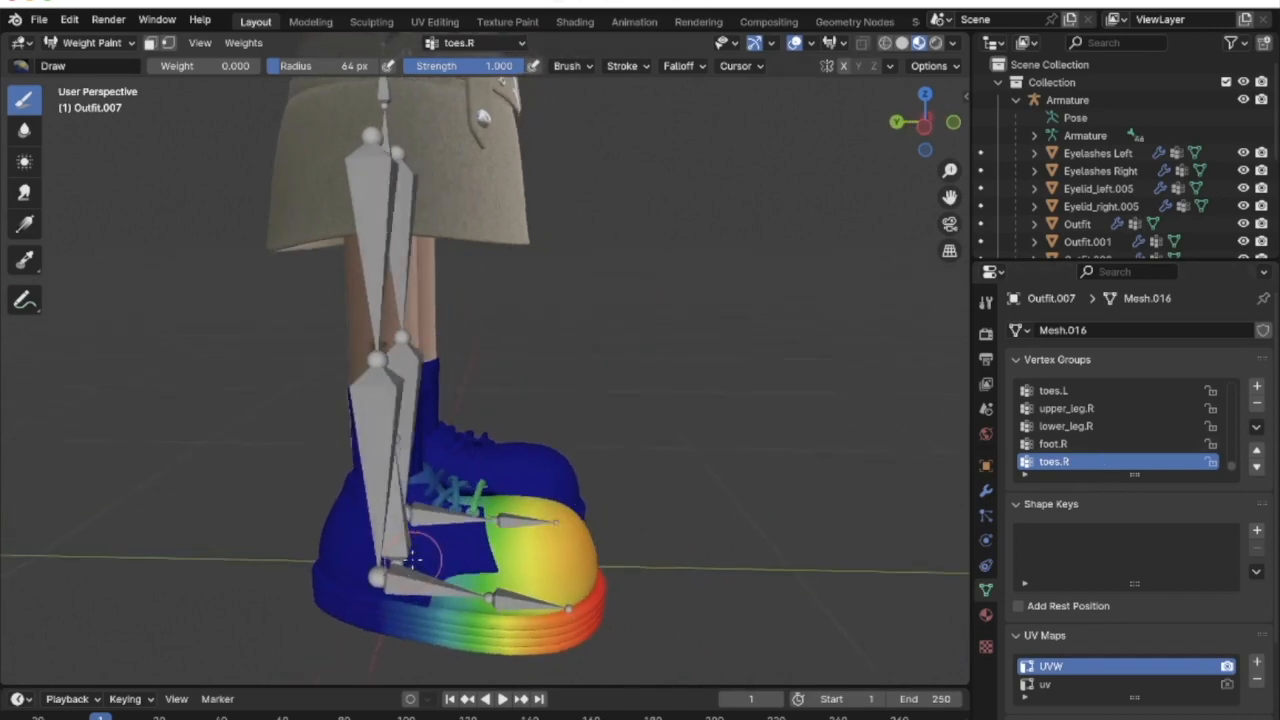
pyautogui.hscroll(-10, 514, 585)
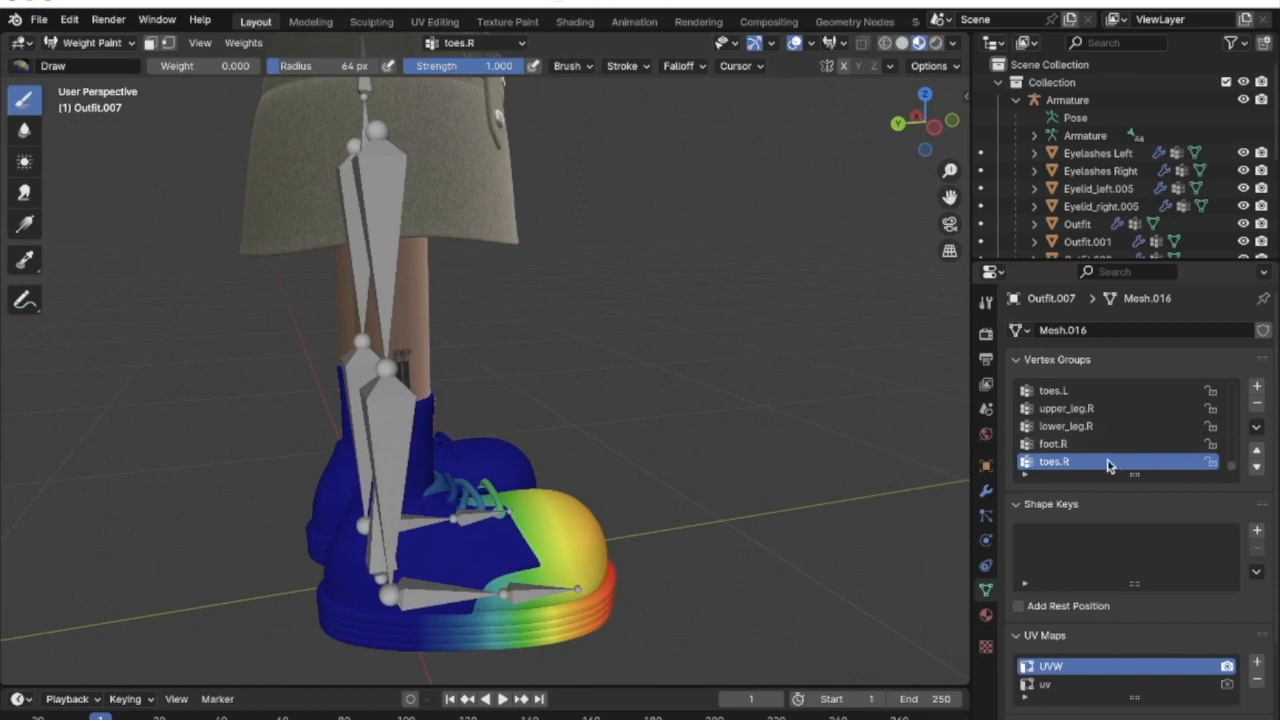
# Compare the foot.R and toes.R weights on the shoes by switching repeatedly between the two vertex groups
pyautogui.press('Up')
pyautogui.press('Up')
pyautogui.press('Up')
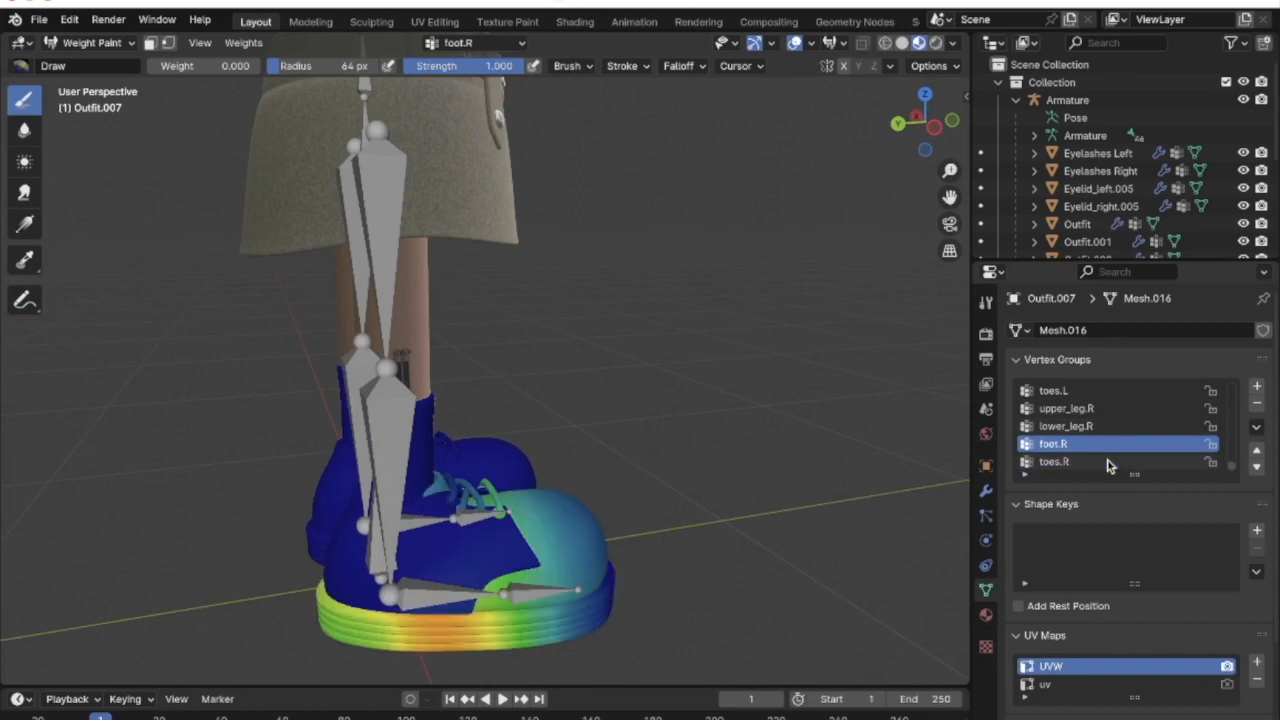
pyautogui.press('Down')
pyautogui.press('Down')
pyautogui.press('Down')
pyautogui.press('Up')
pyautogui.press('Up')
pyautogui.press('Down')
pyautogui.press('Up')
pyautogui.press('Up')
pyautogui.press('Down')
pyautogui.press('Down')
pyautogui.press('Down')
pyautogui.press('Up')
pyautogui.press('Up')
pyautogui.press('Up')
pyautogui.press('Down')
pyautogui.press('Down')
pyautogui.press('Down')
pyautogui.moveTo(745, 455); pyautogui.dragTo(597, 229, button='middle')
pyautogui.scroll(-4, 597, 229)
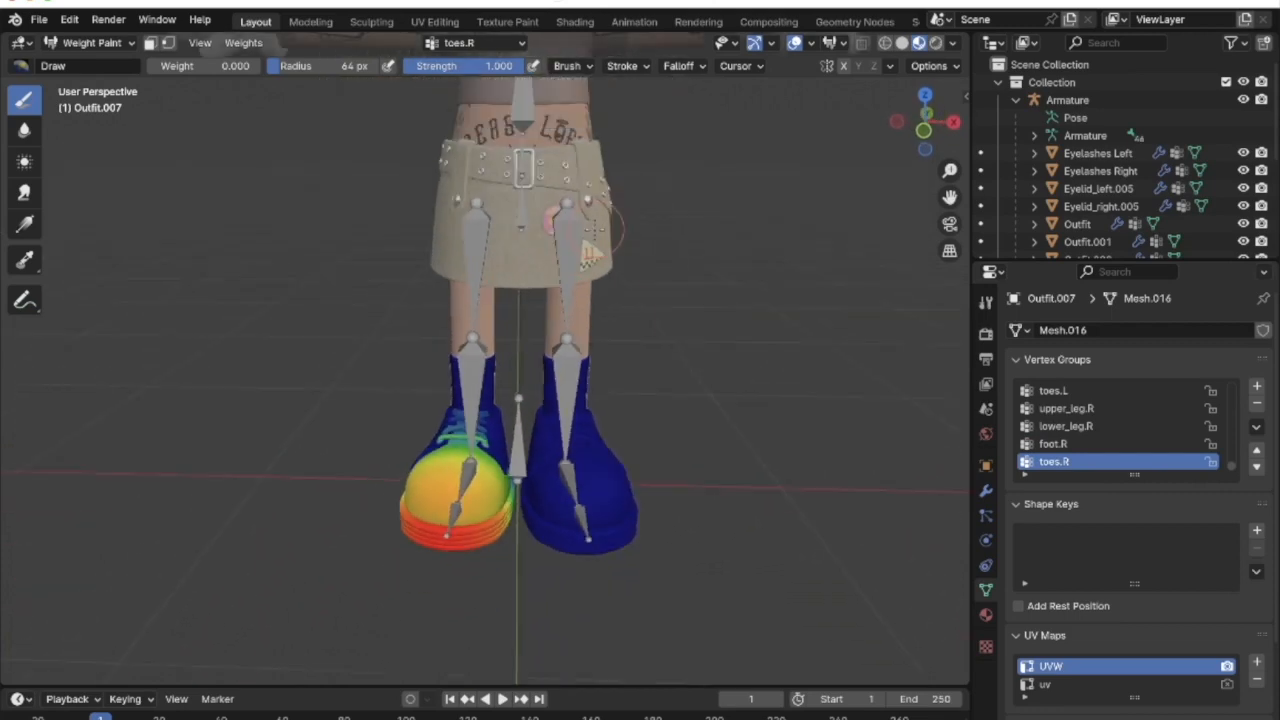
pyautogui.scroll(1, 1063, 409)
pyautogui.scroll(-2, 690, 352)
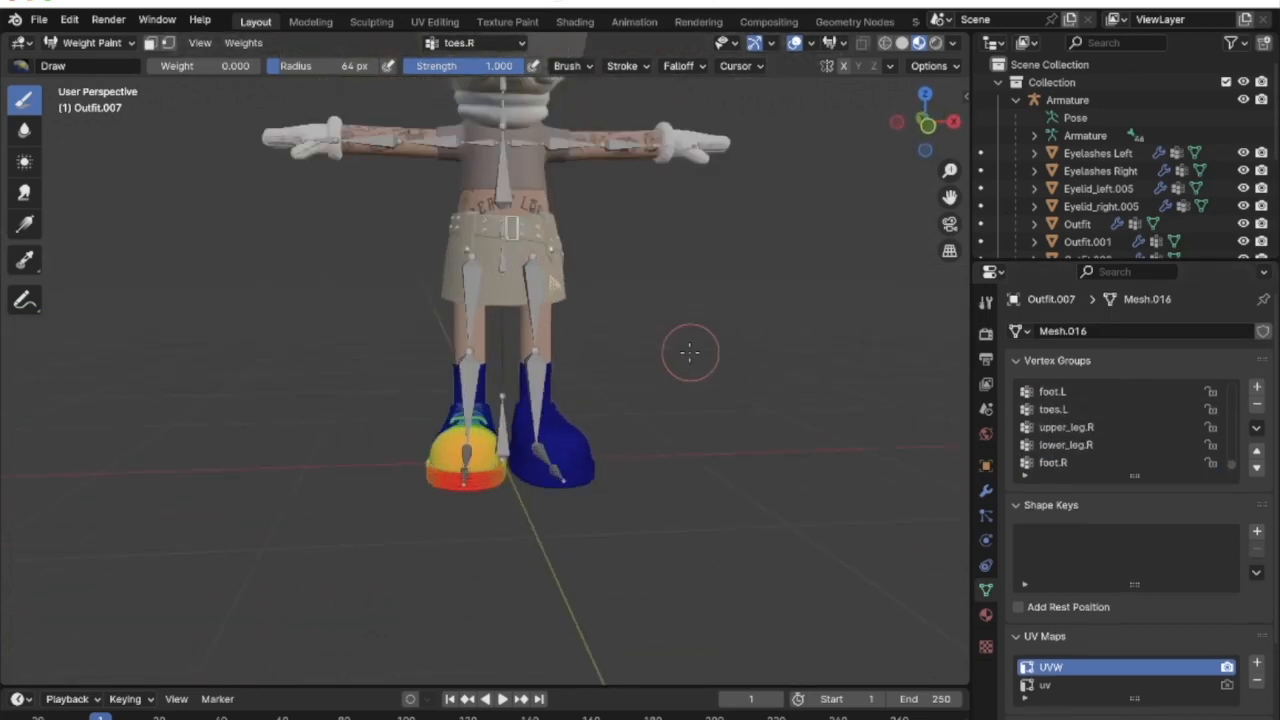
pyautogui.scroll(1, 690, 352)
# Check the shoe mesh briefly in Edit Mode and return it to Object Mode
pyautogui.press('Tab')
pyautogui.moveTo(690, 352); pyautogui.dragTo(648, 369, button='middle')
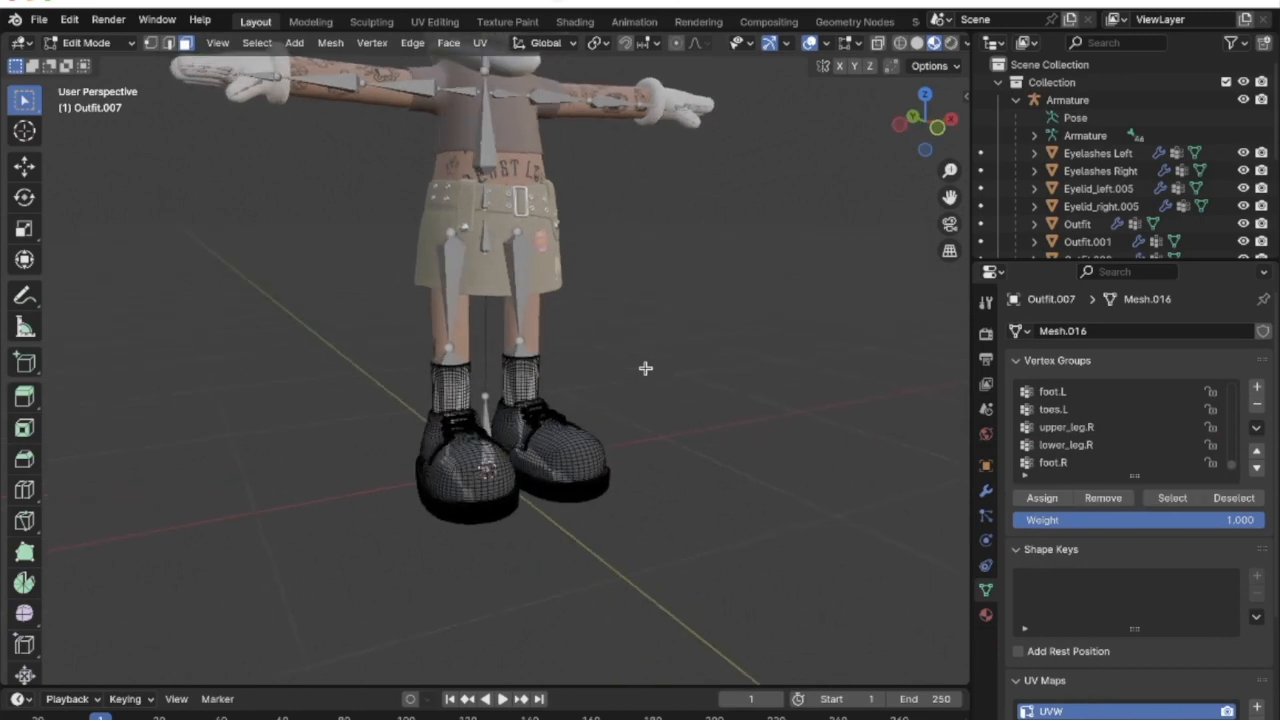
pyautogui.press('Tab')
pyautogui.moveTo(606, 296); pyautogui.dragTo(457, 204, button='middle')
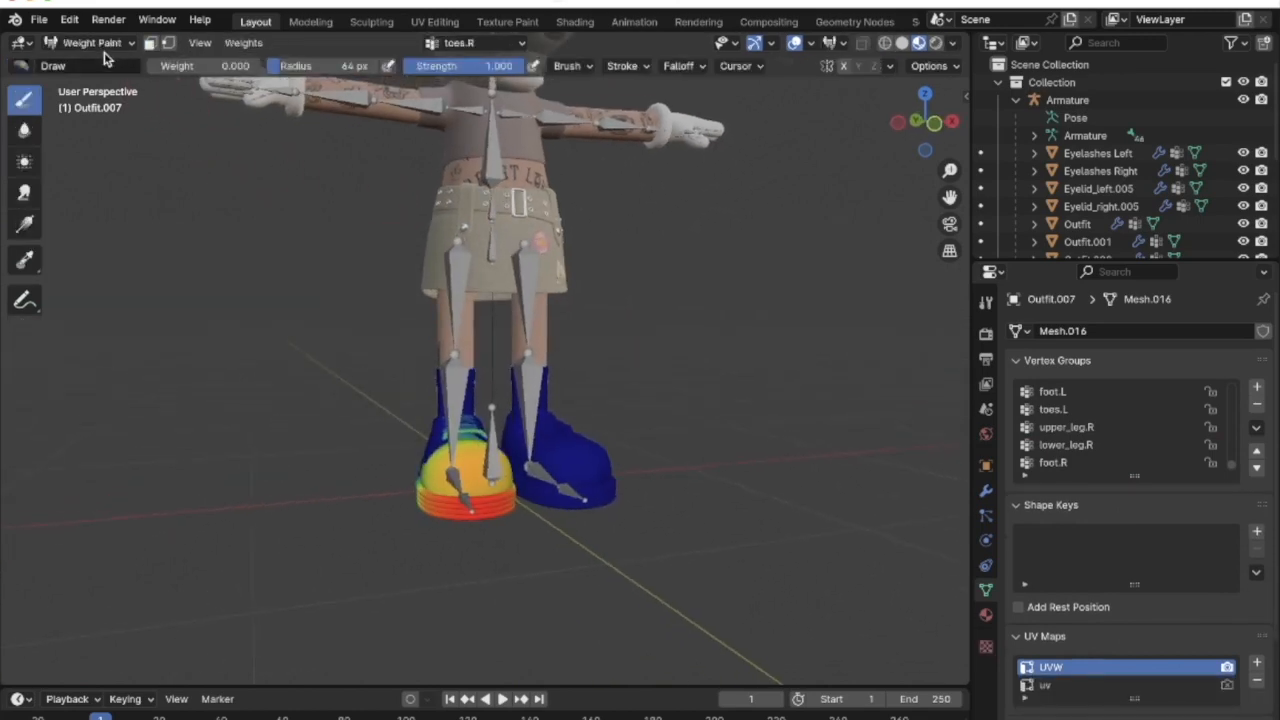
pyautogui.click(95, 42)
pyautogui.click(100, 60)
# Move the joined shoes away from the legs along the X axis as a check and undo the move
pyautogui.moveTo(555, 342); pyautogui.dragTo(645, 356, button='middle')
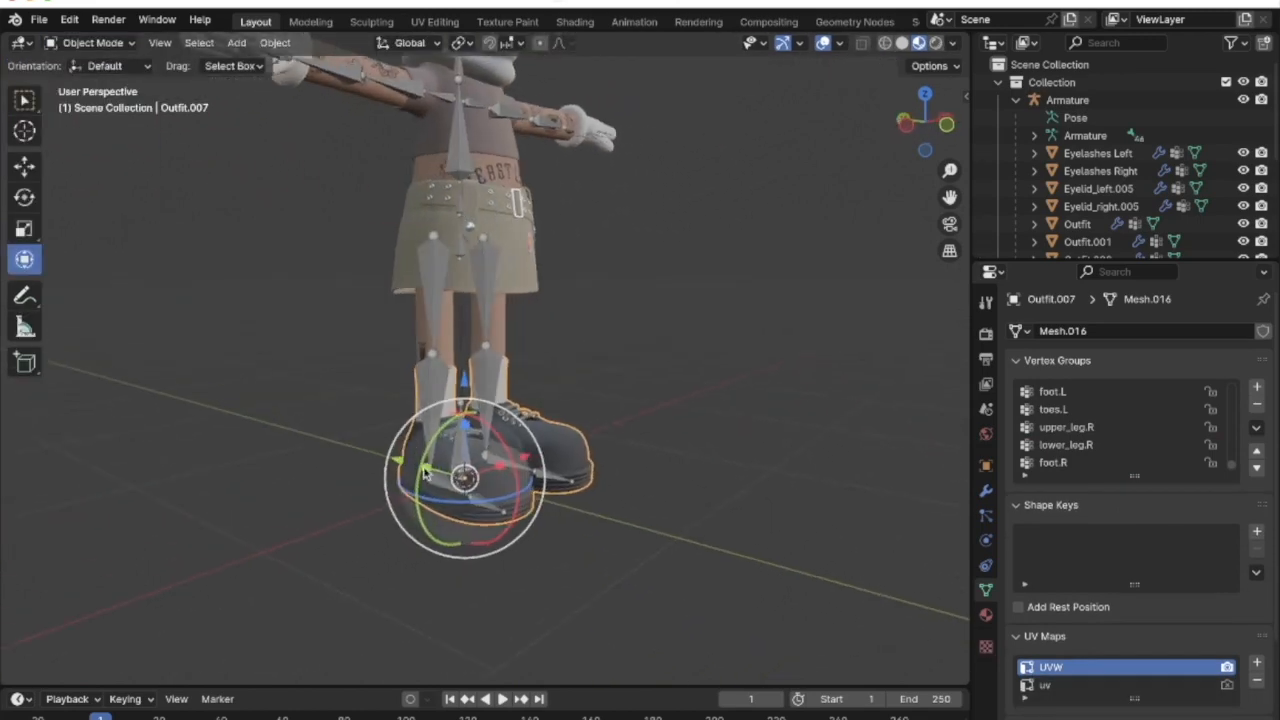
pyautogui.scroll(2, 429, 421)
pyautogui.moveTo(429, 421); pyautogui.dragTo(605, 515, button='middle')
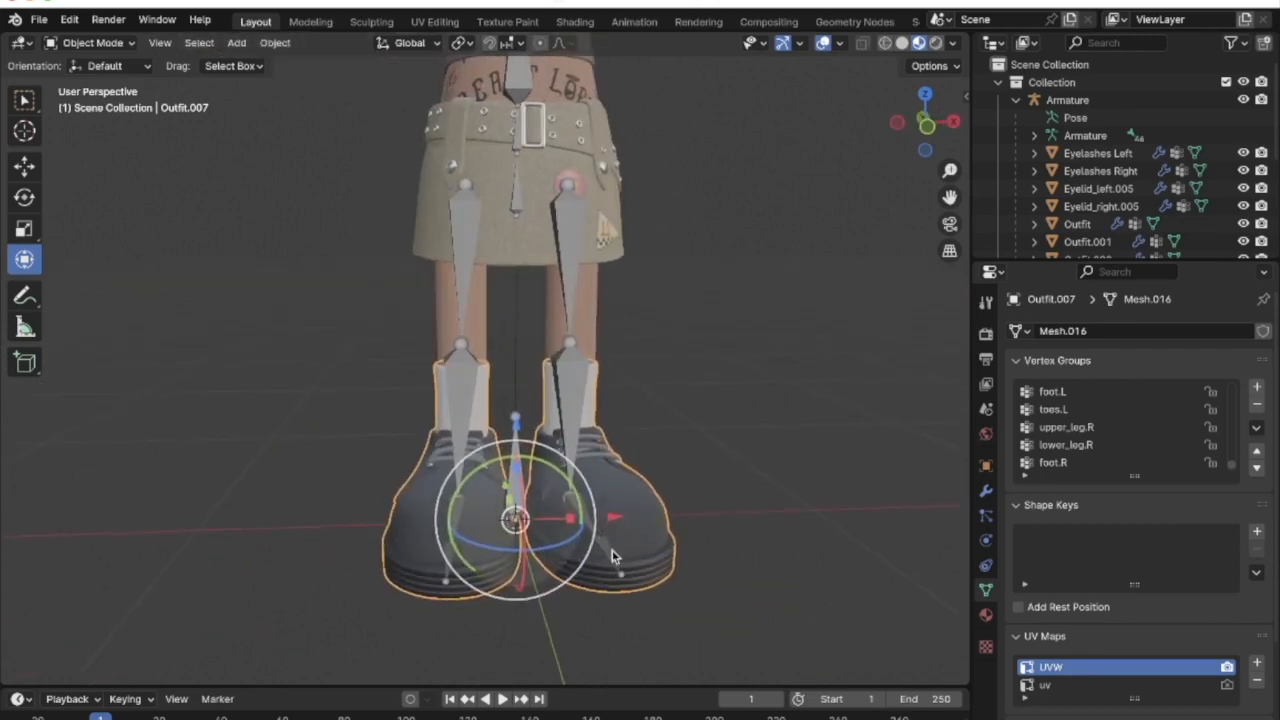
pyautogui.moveTo(613, 520); pyautogui.dragTo(862, 516)
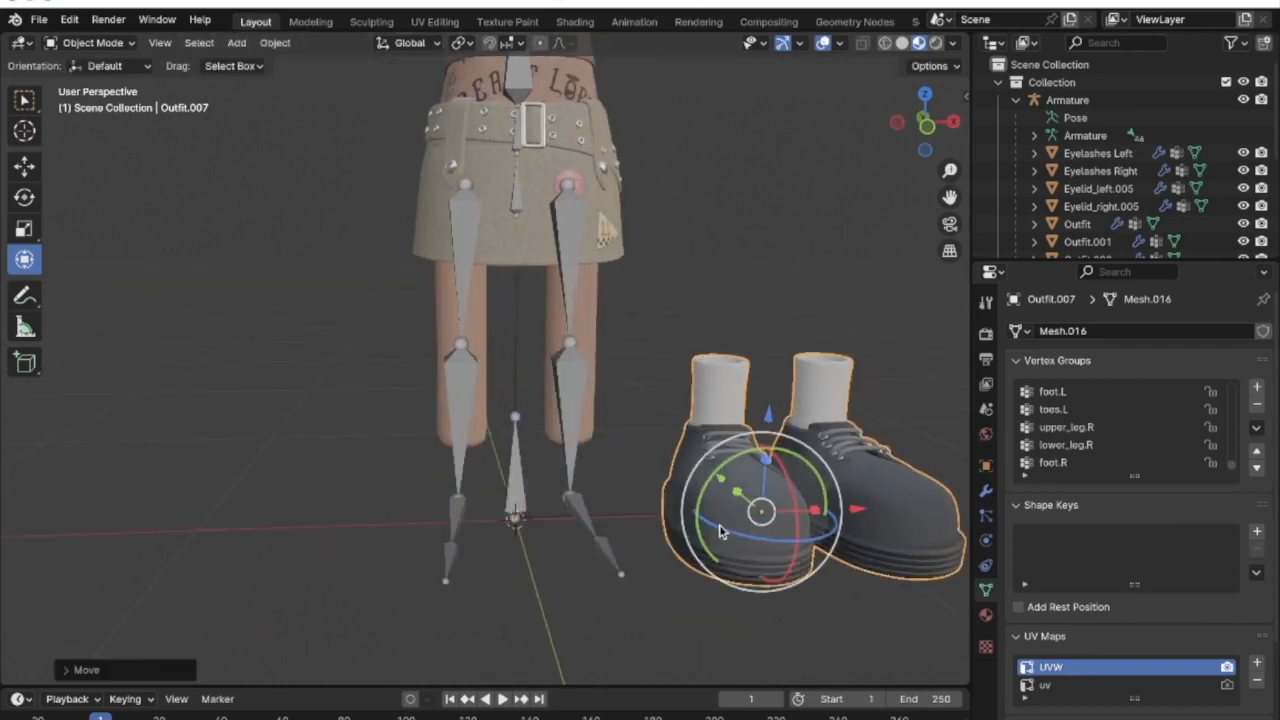
pyautogui.hotkey('ctrl', 'z')
# Join the shoes, the body with arms and legs, and the skirt into one mesh with the skirt active
pyautogui.moveTo(513, 530); pyautogui.dragTo(556, 527, button='middle')
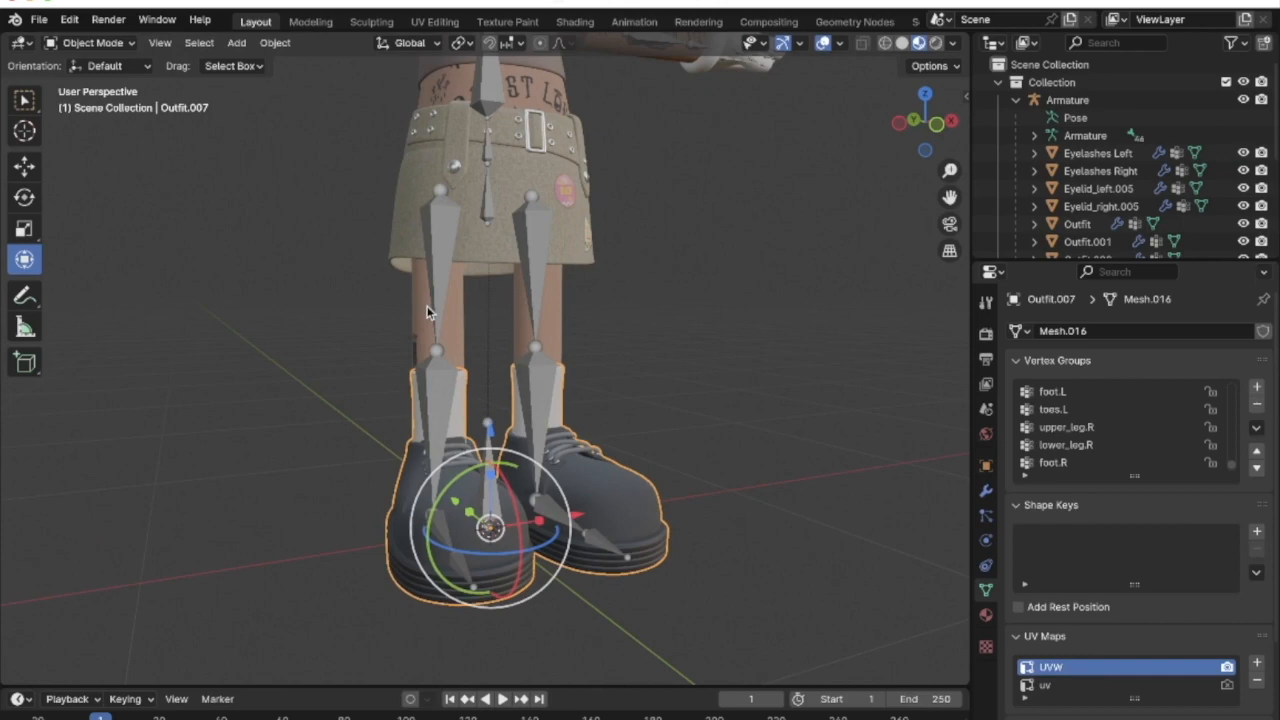
pyautogui.keyDown('shift'); pyautogui.click(423, 316); pyautogui.keyUp('shift')
pyautogui.moveTo(422, 314); pyautogui.dragTo(433, 350, button='middle')
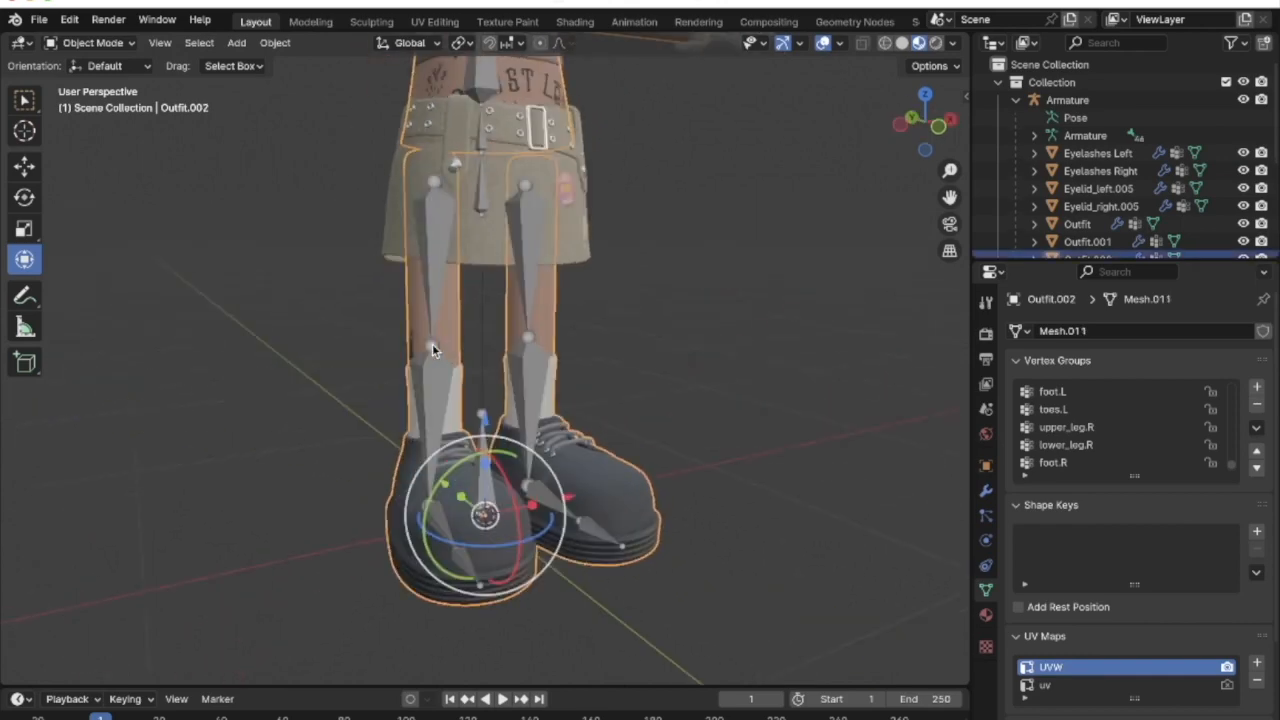
pyautogui.scroll(-2, 433, 351)
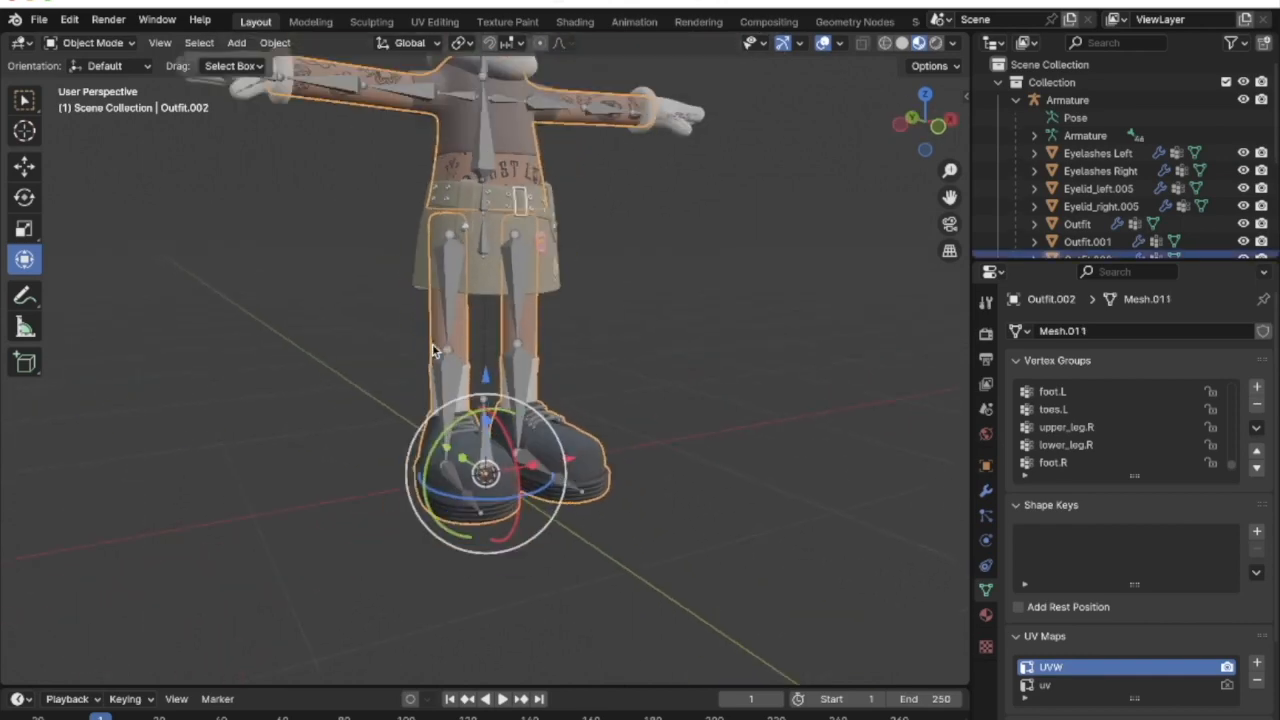
pyautogui.keyDown('shift'); pyautogui.click(480, 280); pyautogui.keyUp('shift')
pyautogui.moveTo(480, 280); pyautogui.dragTo(495, 318, button='middle')
pyautogui.keyDown('shift'); pyautogui.click(495, 318); pyautogui.keyUp('shift')
pyautogui.scroll(4, 495, 318)
pyautogui.keyDown('shift'); pyautogui.scroll(6, 495, 318); pyautogui.keyUp('shift')
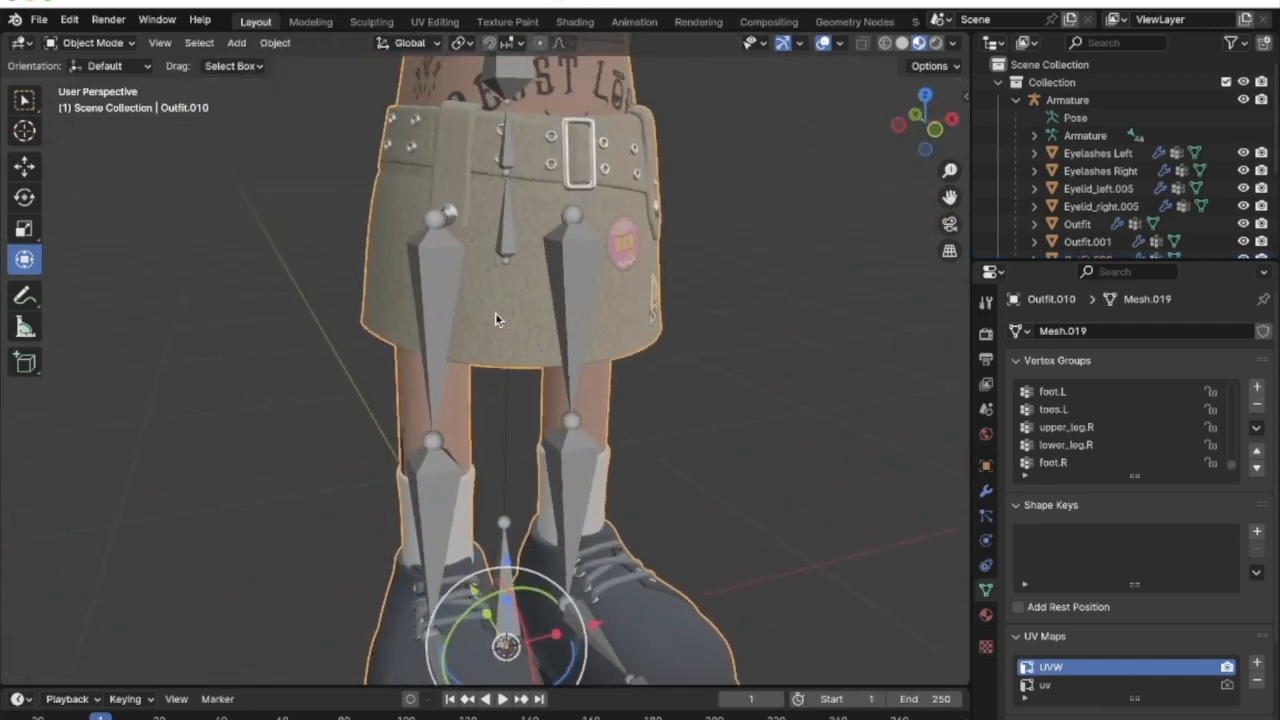
# Join the belt hardware, the top and the gloves with the combined body mesh, keeping the gloves' Outfit object as the target
pyautogui.click(497, 253)
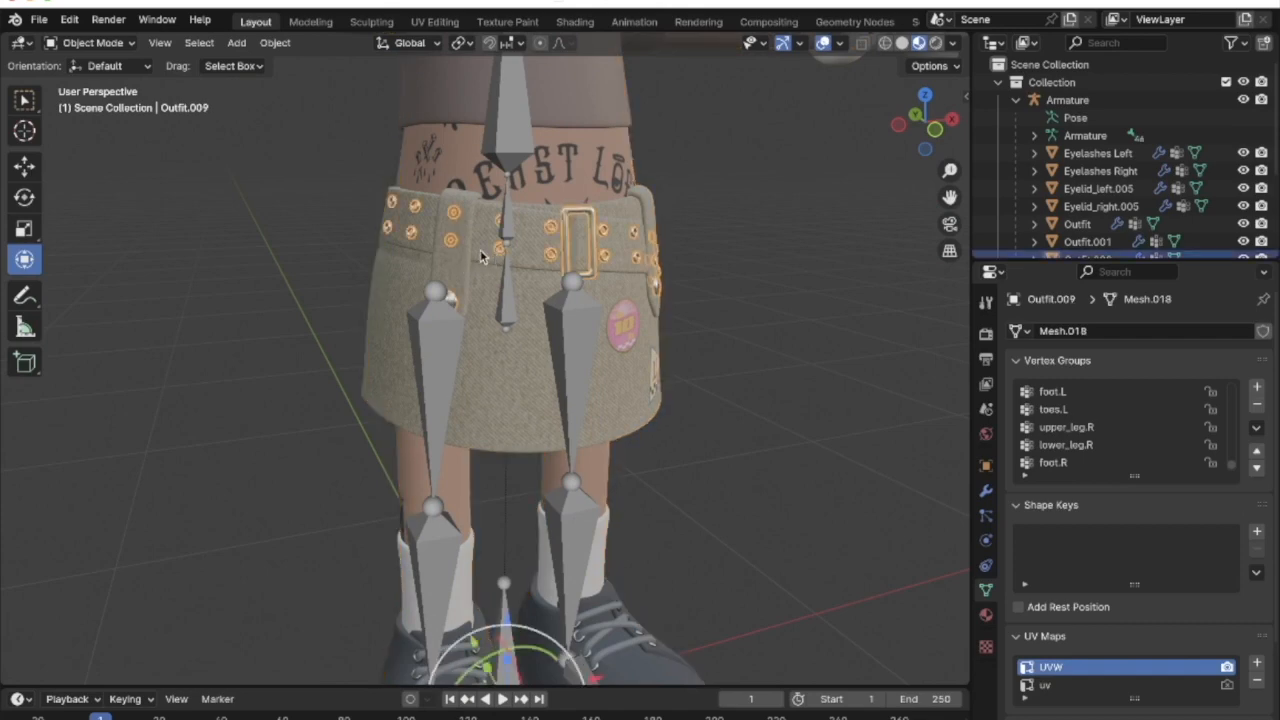
pyautogui.click(480, 256)
pyautogui.moveTo(480, 256); pyautogui.dragTo(456, 219, button='middle')
pyautogui.moveTo(606, 242); pyautogui.dragTo(590, 192, button='middle')
pyautogui.click(588, 128)
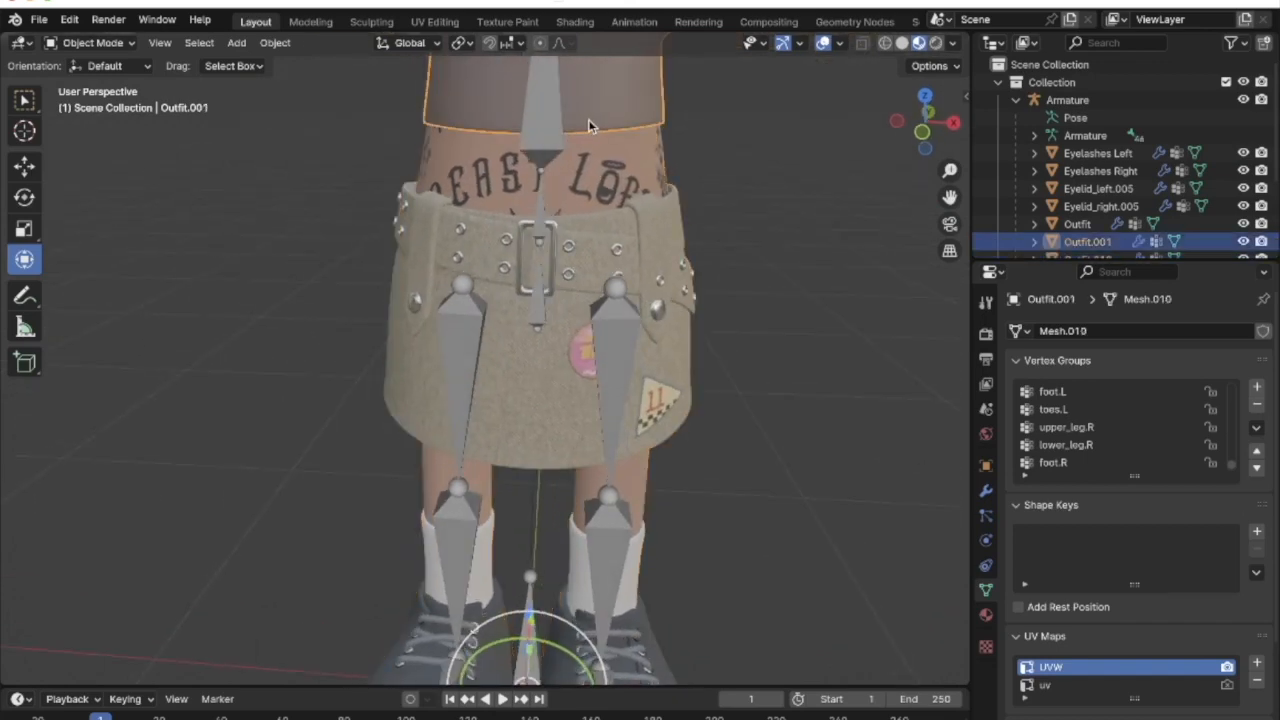
pyautogui.click(597, 176)
pyautogui.scroll(-6, 597, 176)
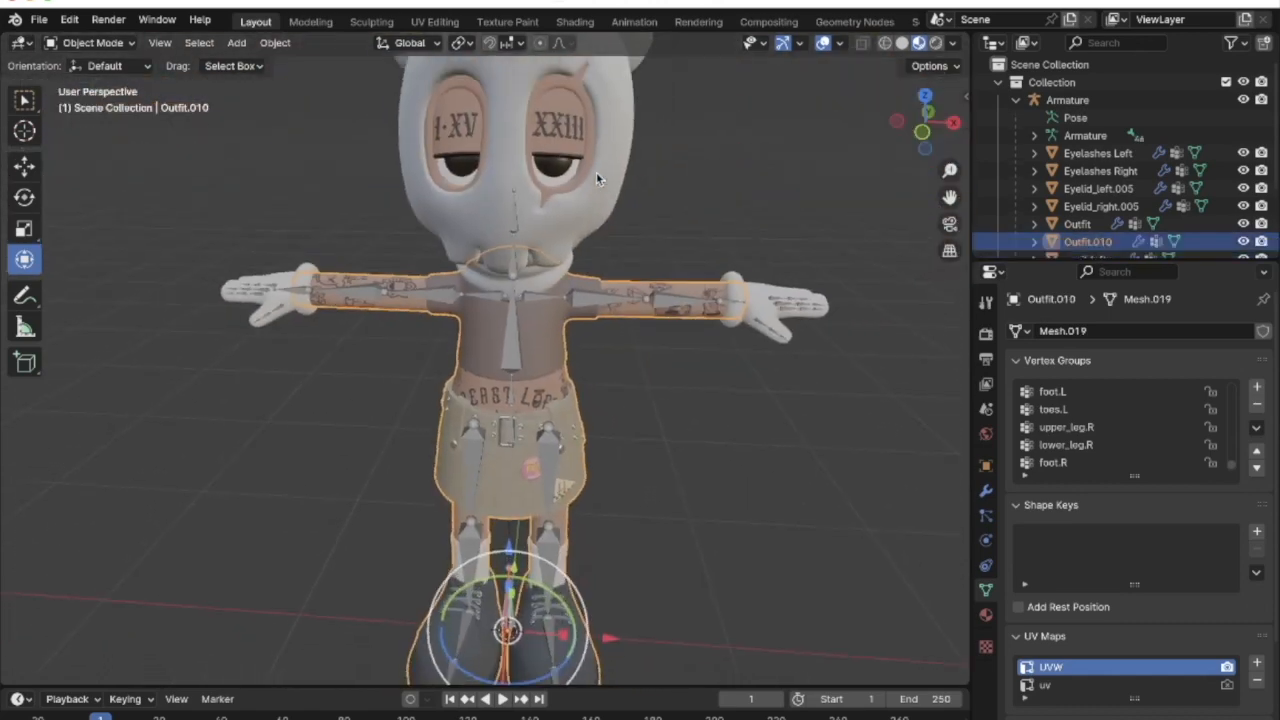
pyautogui.keyDown('shift'); pyautogui.click(757, 304); pyautogui.keyUp('shift')
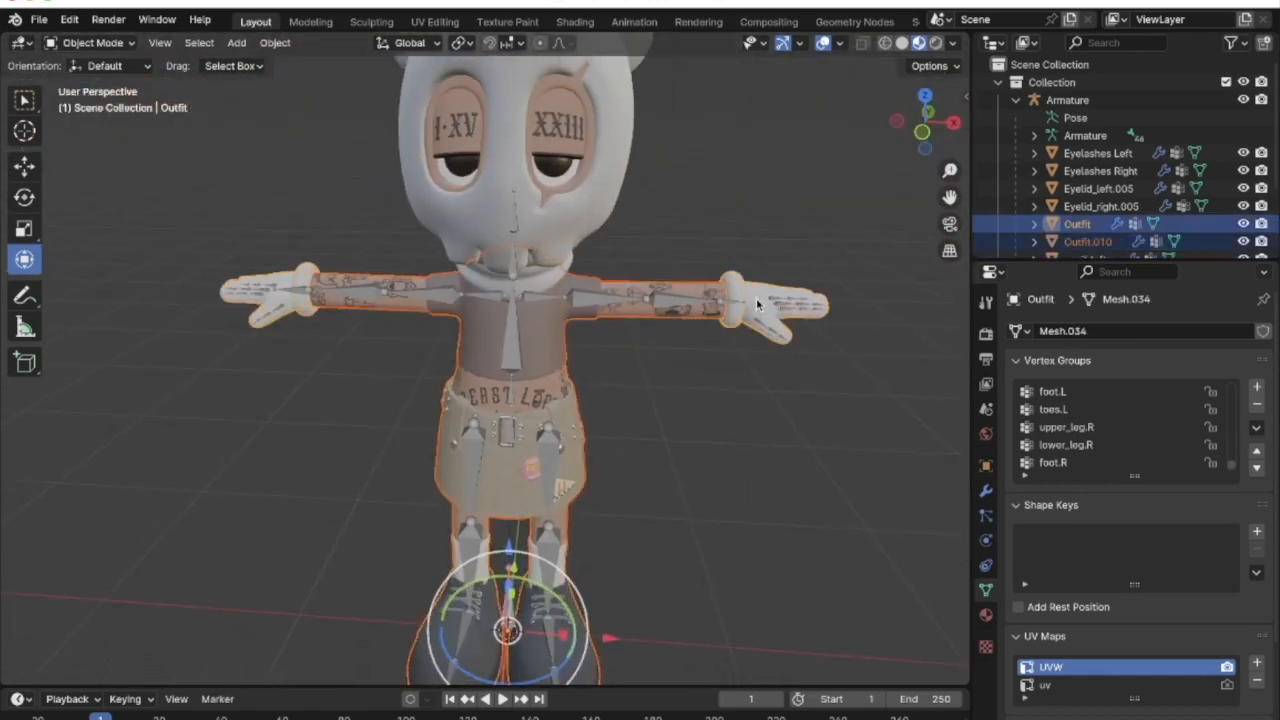
pyautogui.hotkey('ctrl', 'j')
# Move the joined Outfit mesh away from the armature along the X axis as a check and undo the move
pyautogui.scroll(-1, 645, 590)
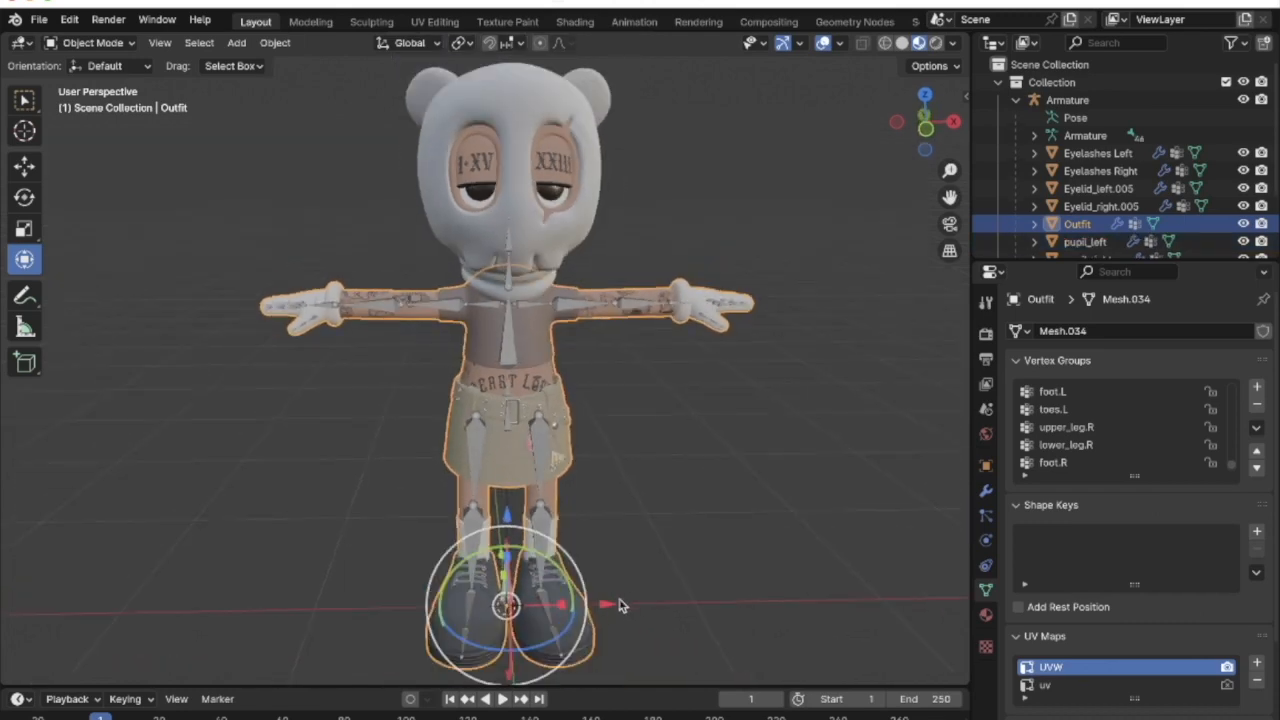
pyautogui.moveTo(610, 608); pyautogui.dragTo(936, 600)
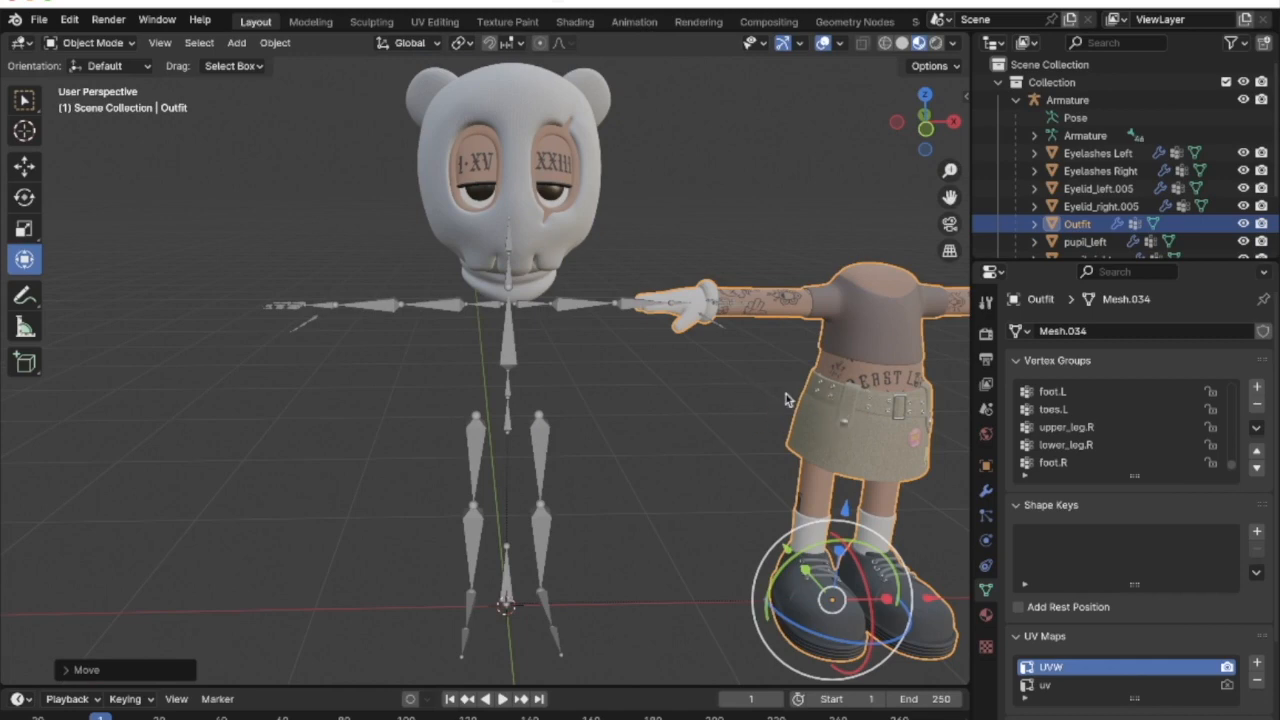
pyautogui.hotkey('ctrl', 'z')
# Open the Outfit object's name for editing and keep the name Outfit
pyautogui.scroll(-3, 1148, 230)
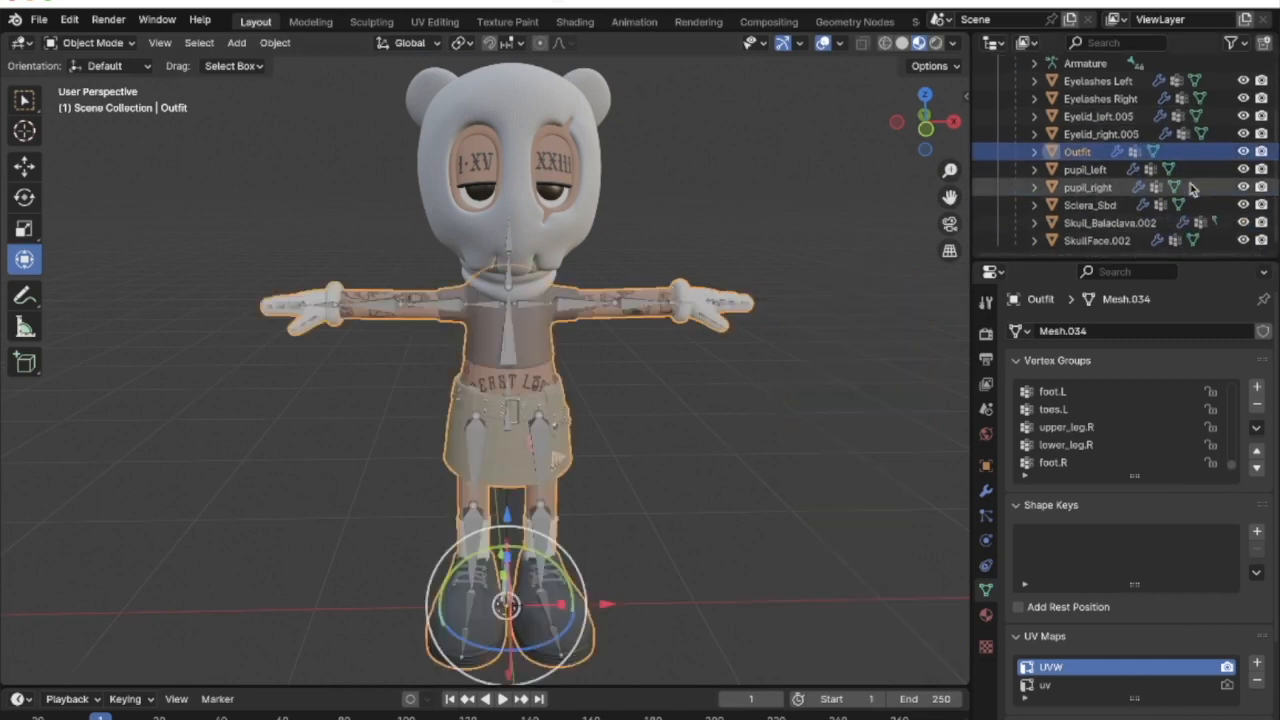
pyautogui.doubleClick(1078, 152)
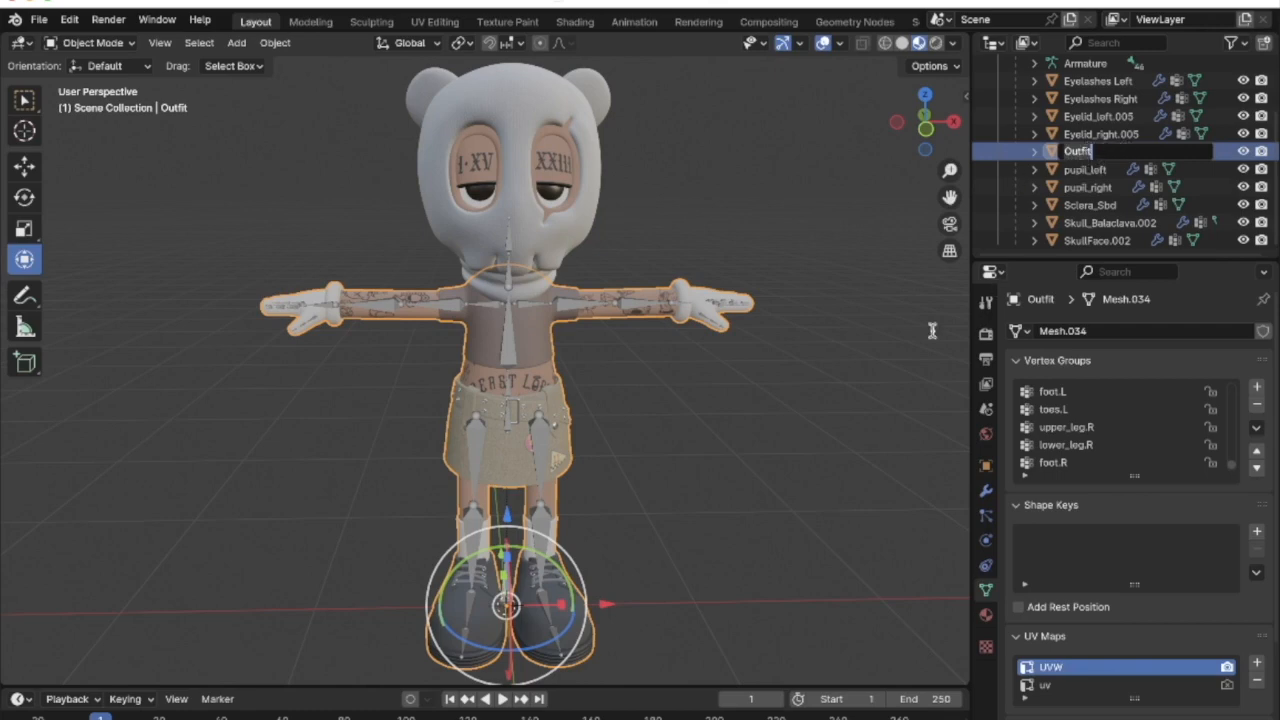
pyautogui.press('Return')
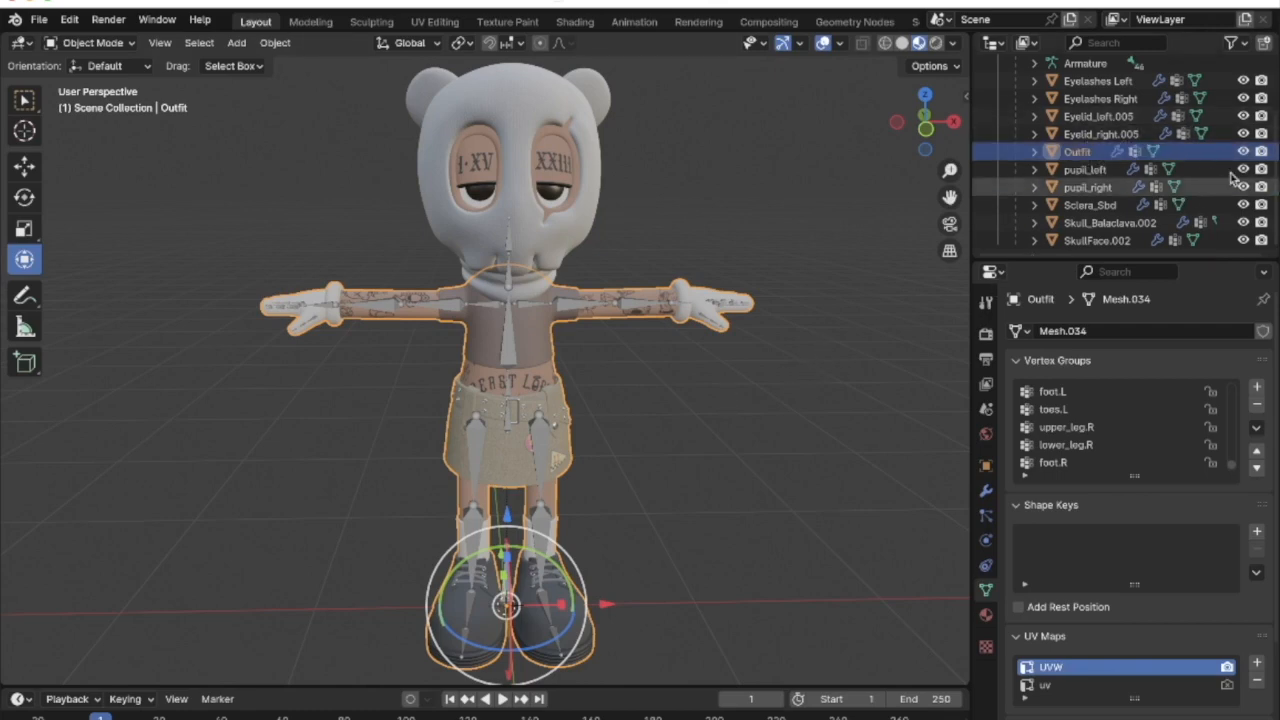
# Hide both eyelashes and the left eyelid briefly and show them again
pyautogui.moveTo(1243, 81); pyautogui.dragTo(1245, 100)
pyautogui.click(1242, 113)
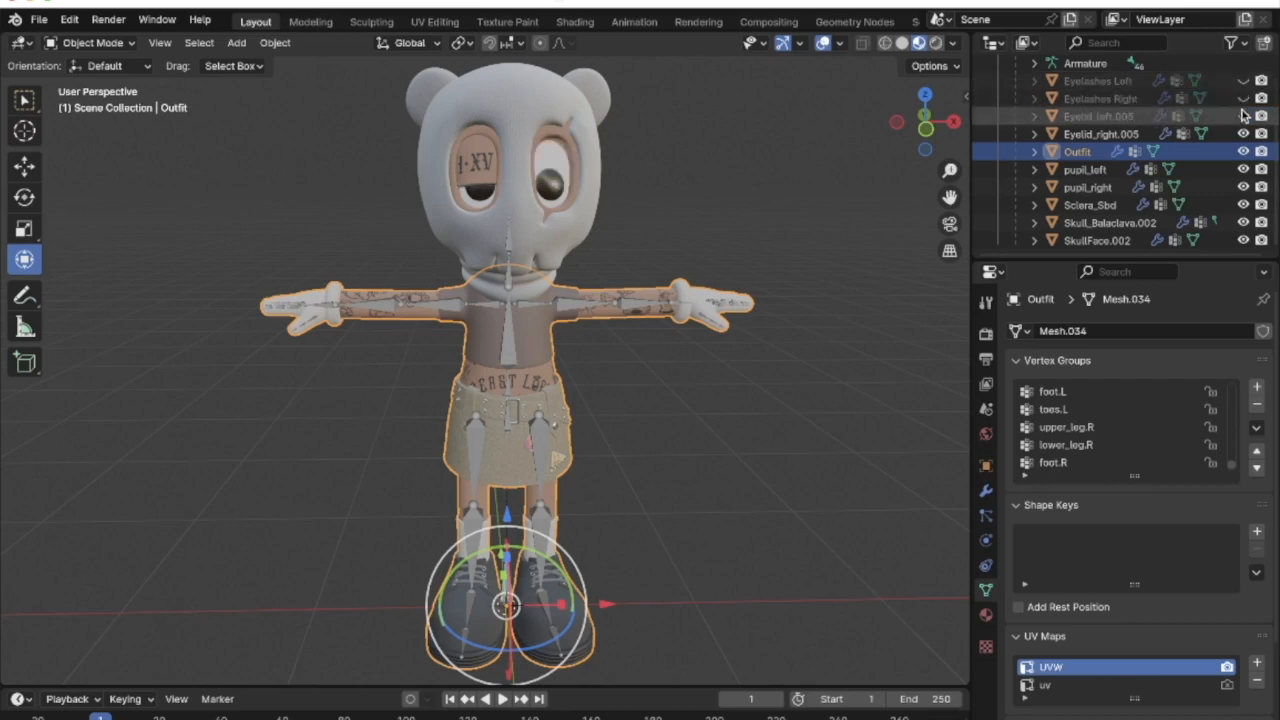
pyautogui.click(1242, 113)
pyautogui.click(1242, 101)
pyautogui.click(1241, 88)
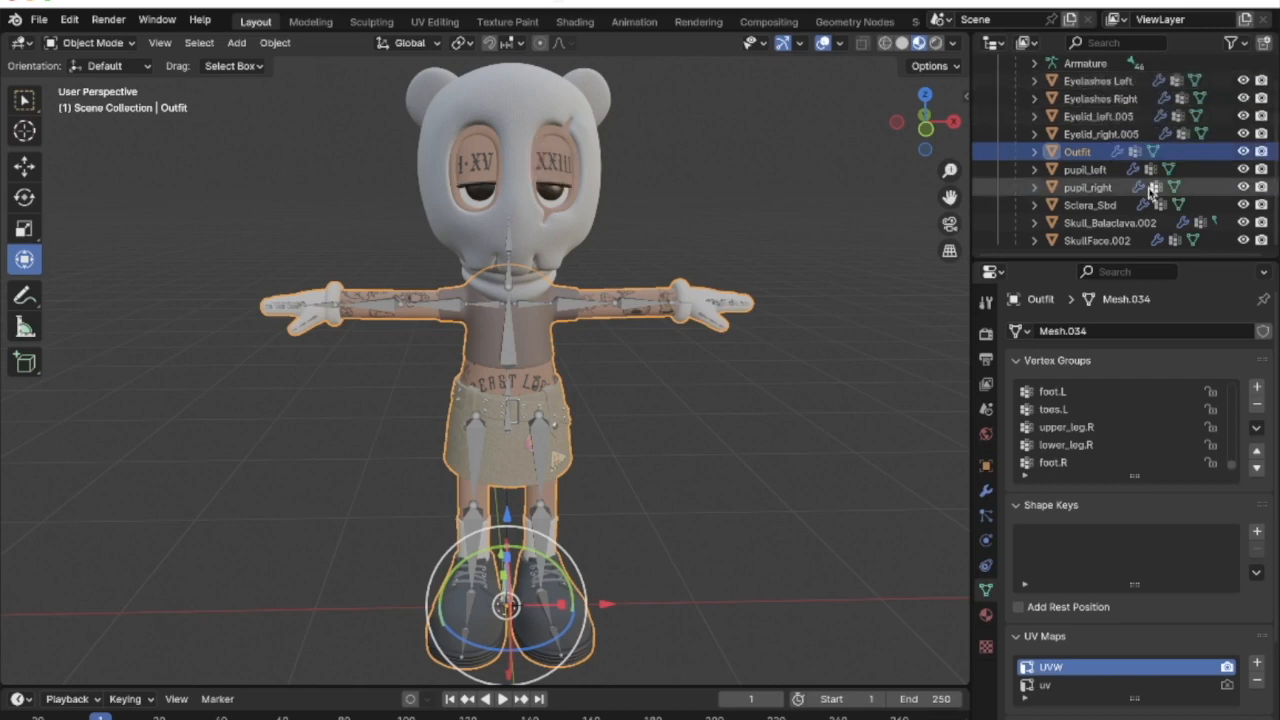
# Select the Skull_Balaclava.002 mesh and inspect its jawForward shape key settings
pyautogui.click(1082, 223)
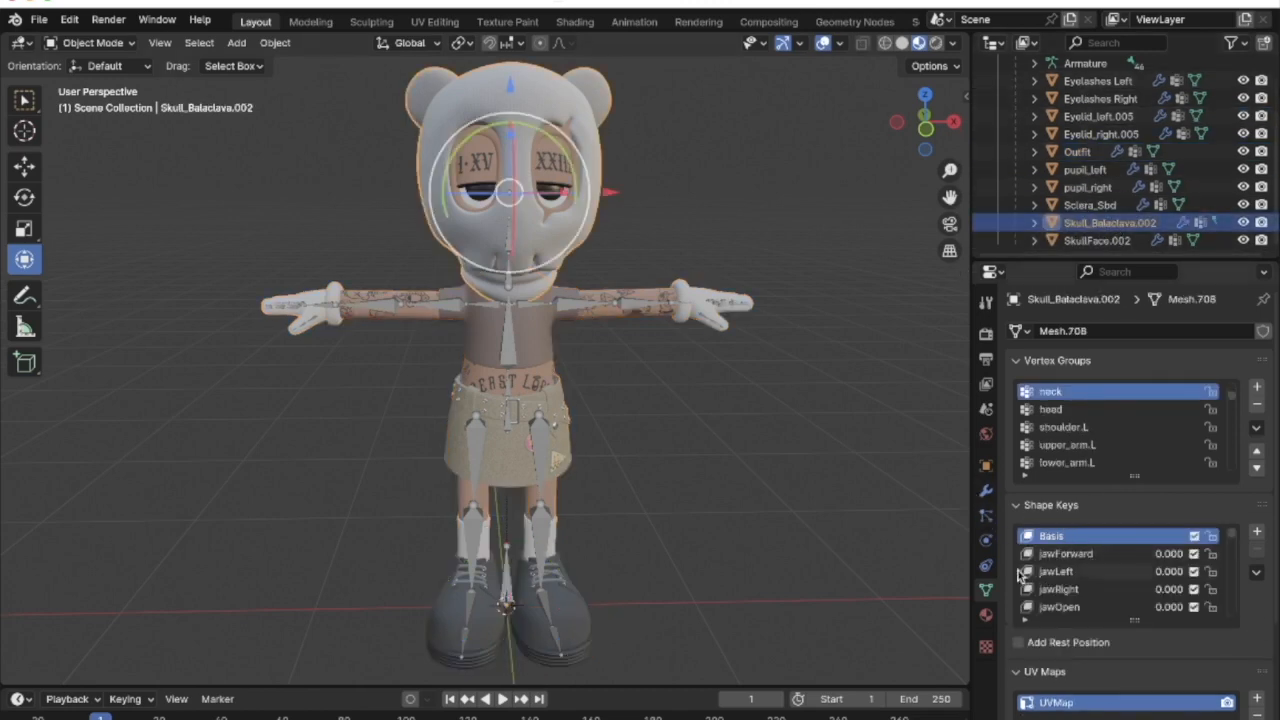
pyautogui.click(1092, 556)
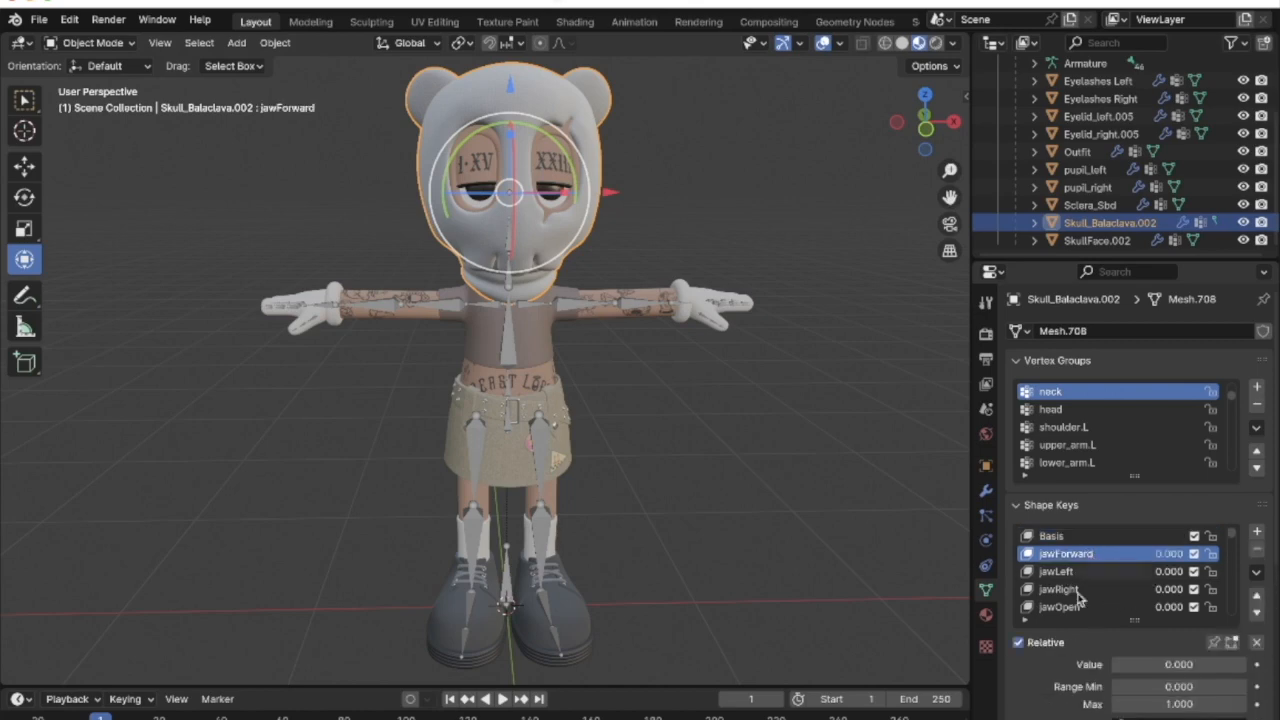
pyautogui.scroll(-2, 1068, 658)
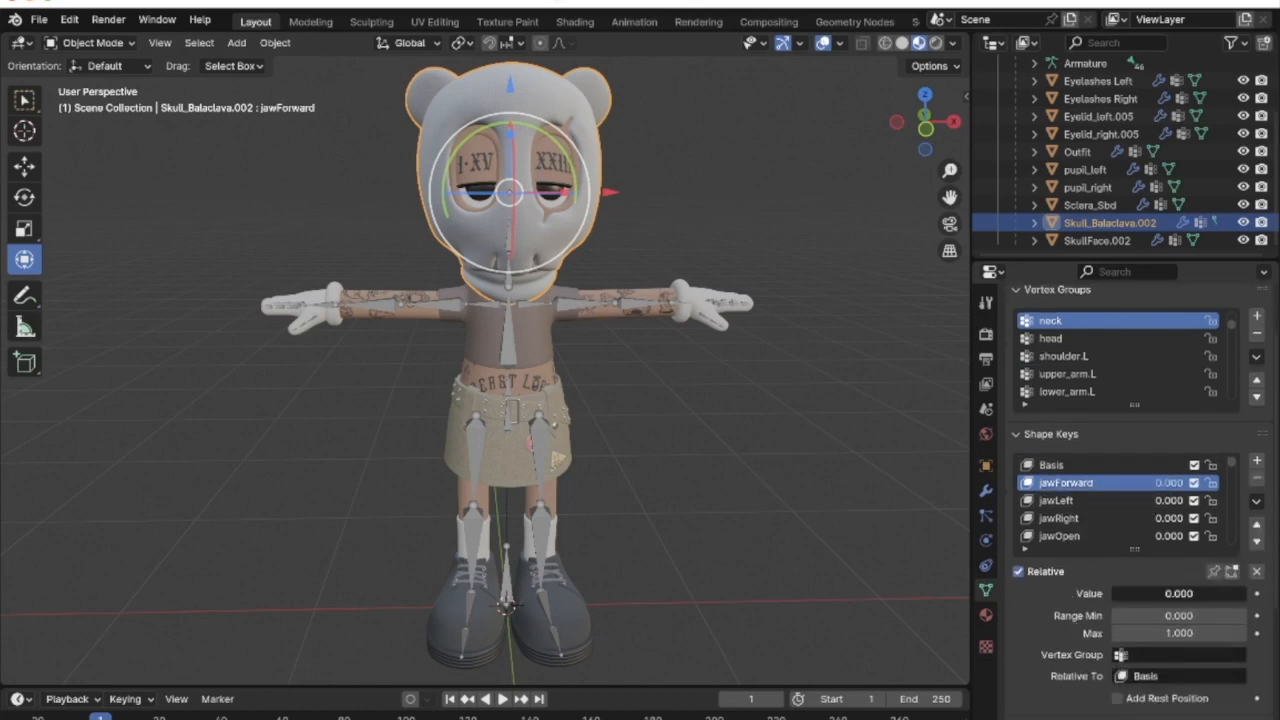
pyautogui.moveTo(1114, 594)
pyautogui.mouseDown()
pyautogui.moveTo(1246, 594)
pyautogui.moveTo(1113, 594)
pyautogui.mouseUp()
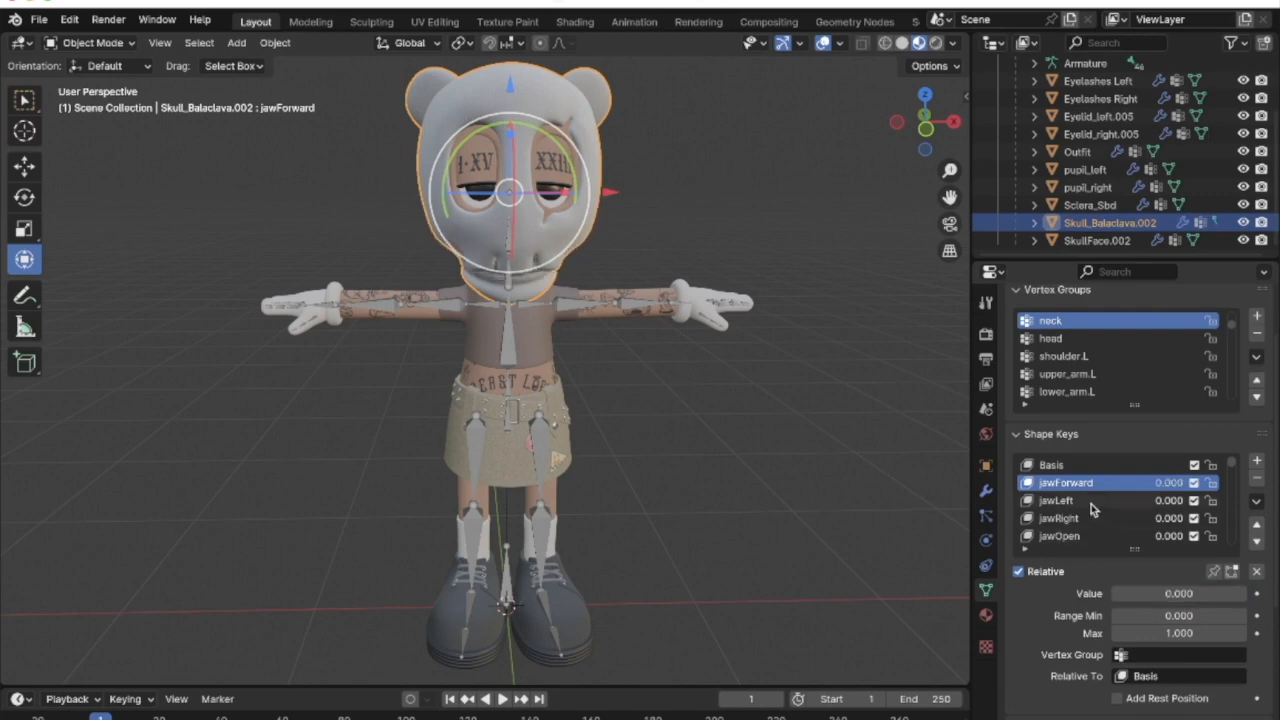
# Check the shape key lists of SkullFace.002, Sclera_Sbd, both pupils and Eyelid_right.005
pyautogui.click(1097, 240)
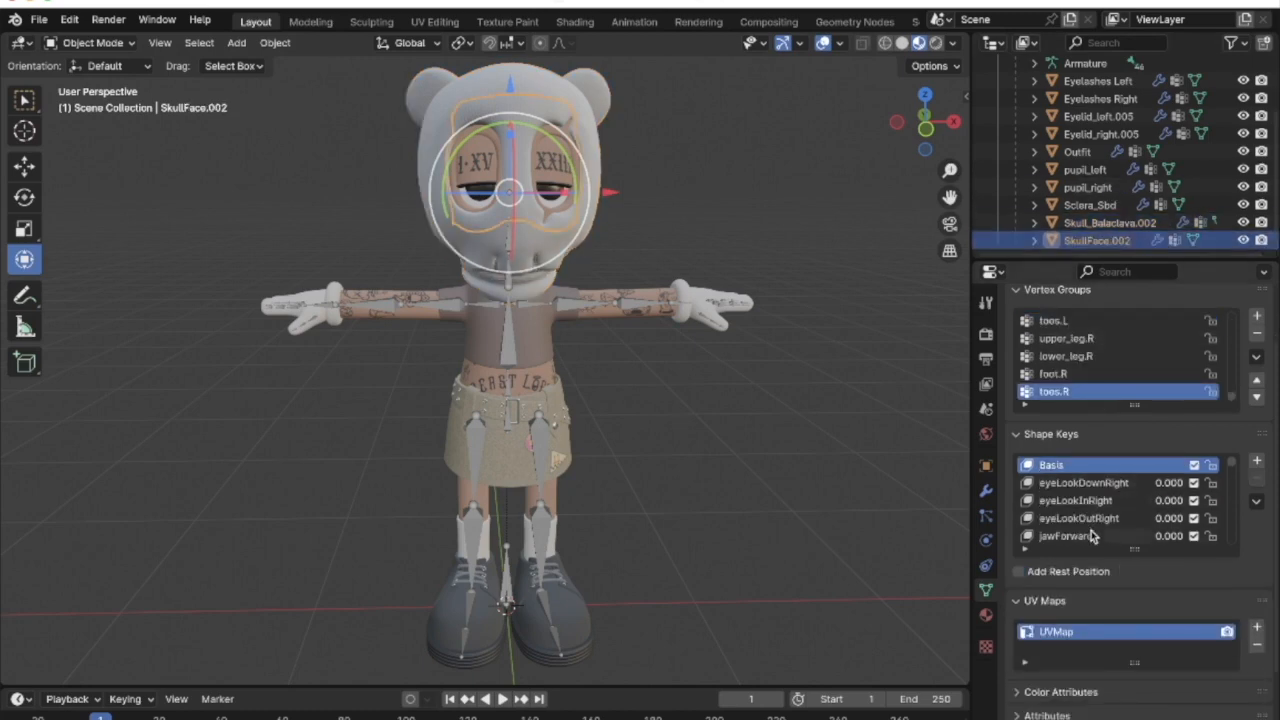
pyautogui.click(1100, 204)
pyautogui.click(1097, 188)
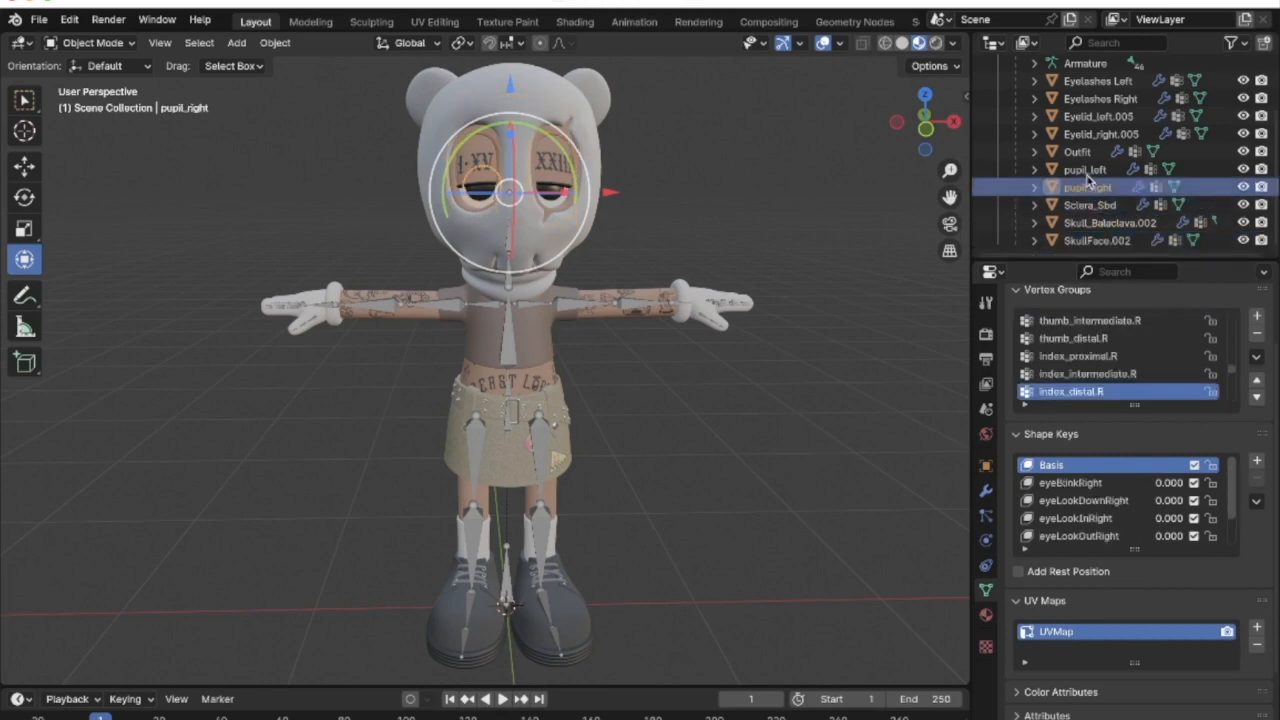
pyautogui.click(1087, 170)
pyautogui.click(1090, 186)
pyautogui.click(1087, 170)
pyautogui.click(1092, 133)
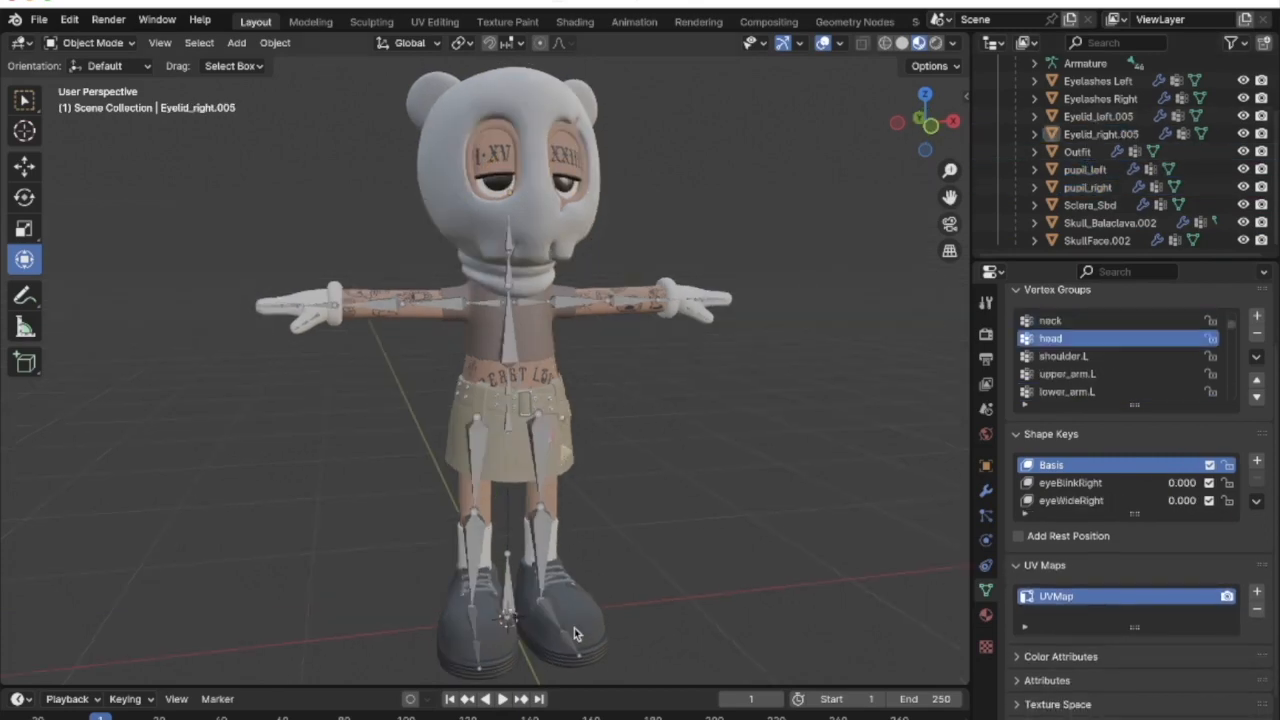
# Put the Outfit mesh in Weight Paint mode and review its vertex group weights from toes.R up to root, ending on lower_arm.L
pyautogui.click(575, 632)
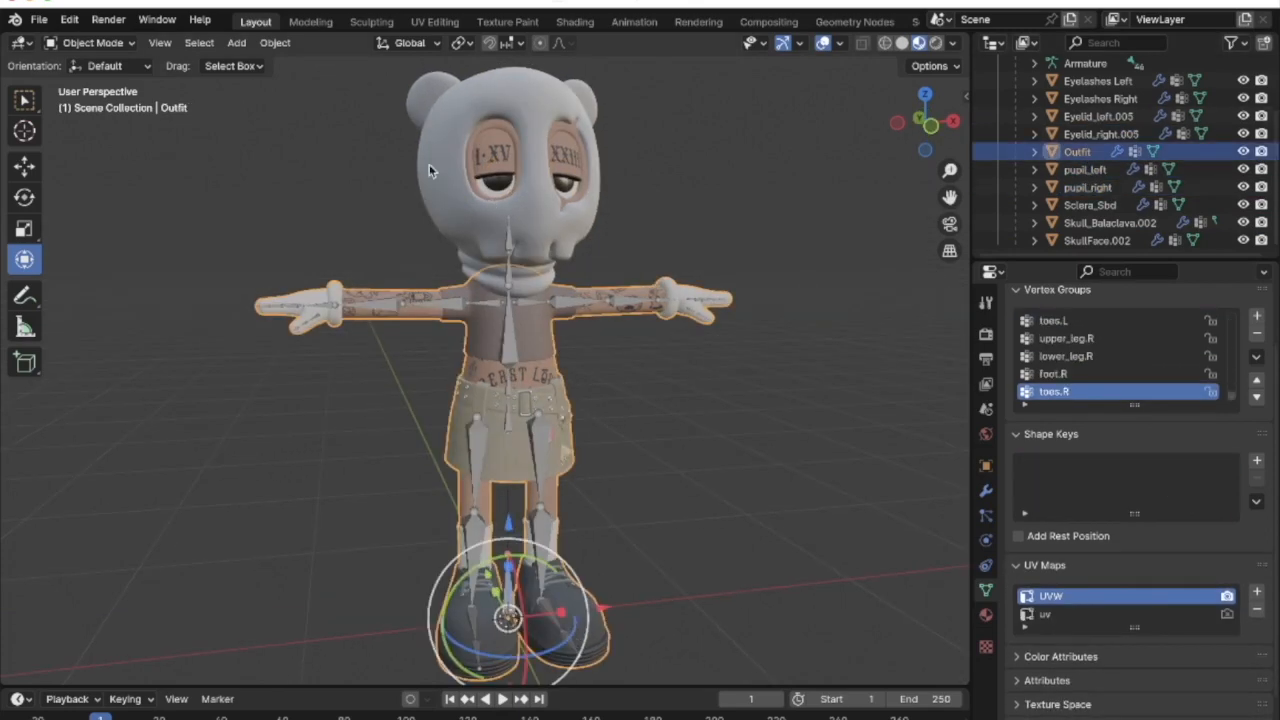
pyautogui.click(90, 42)
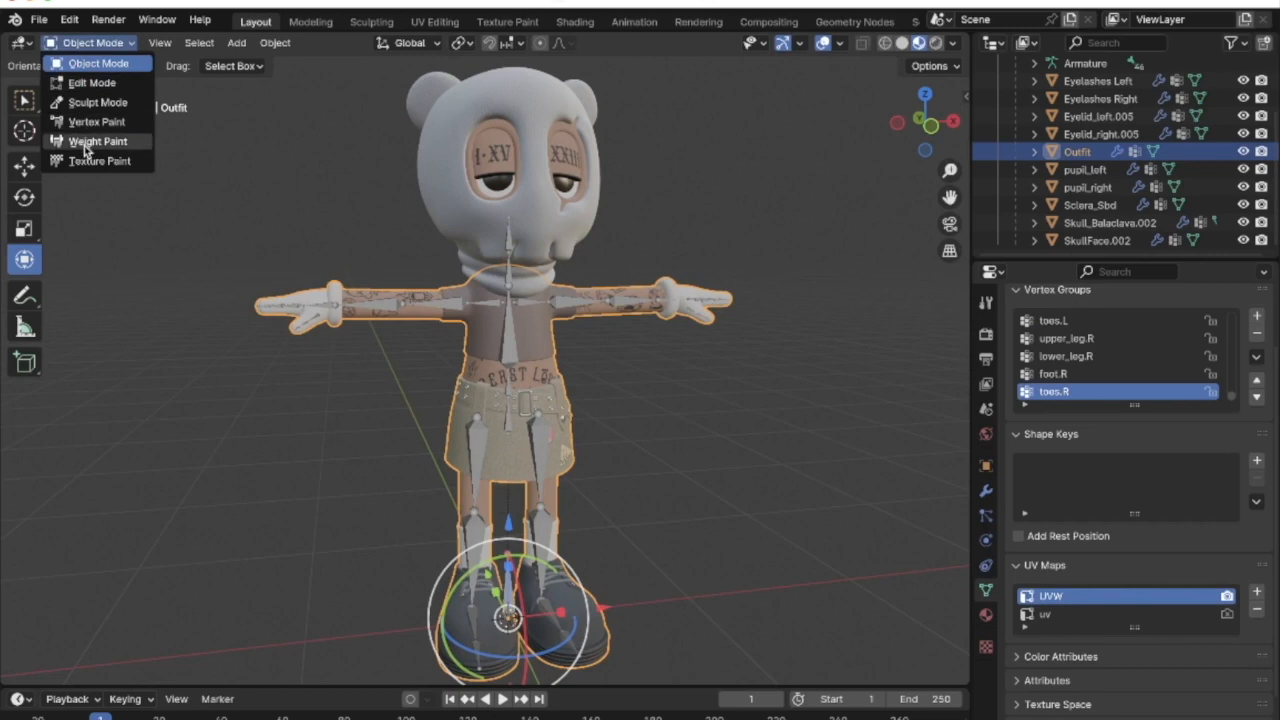
pyautogui.click(86, 140)
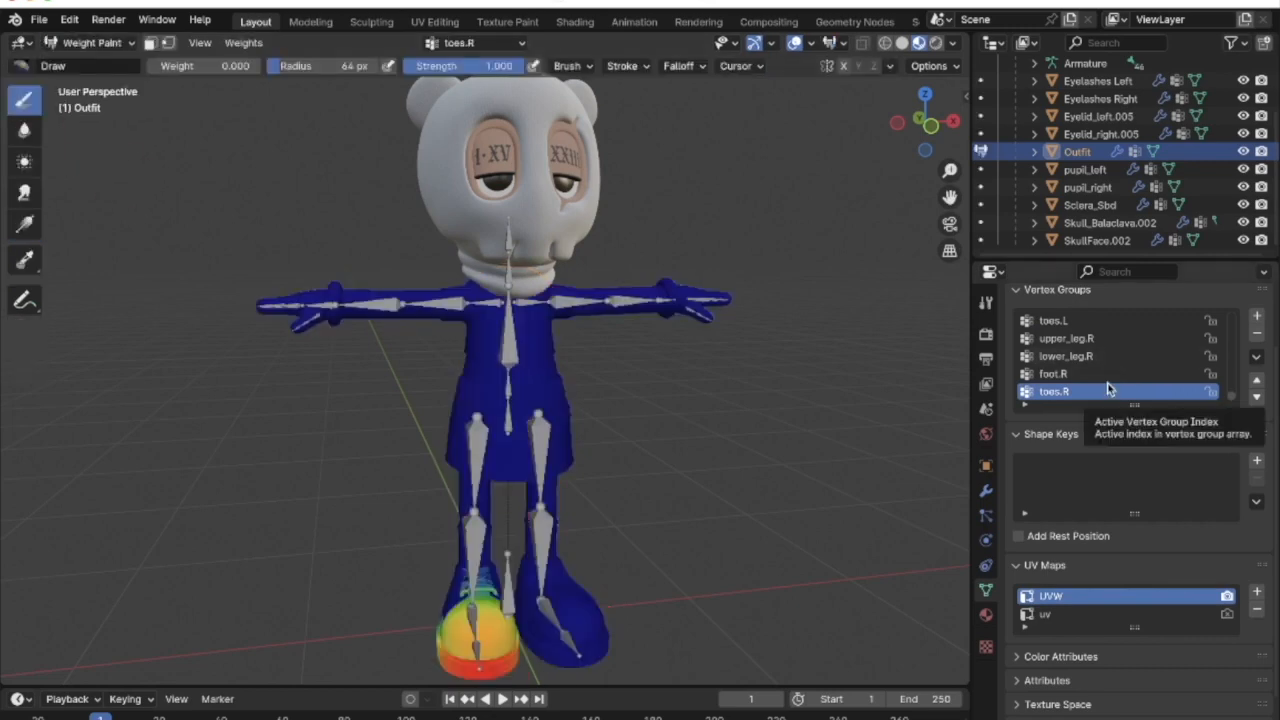
pyautogui.keyDown('ctrl'); pyautogui.scroll(15, 1107, 389); pyautogui.keyUp('ctrl')
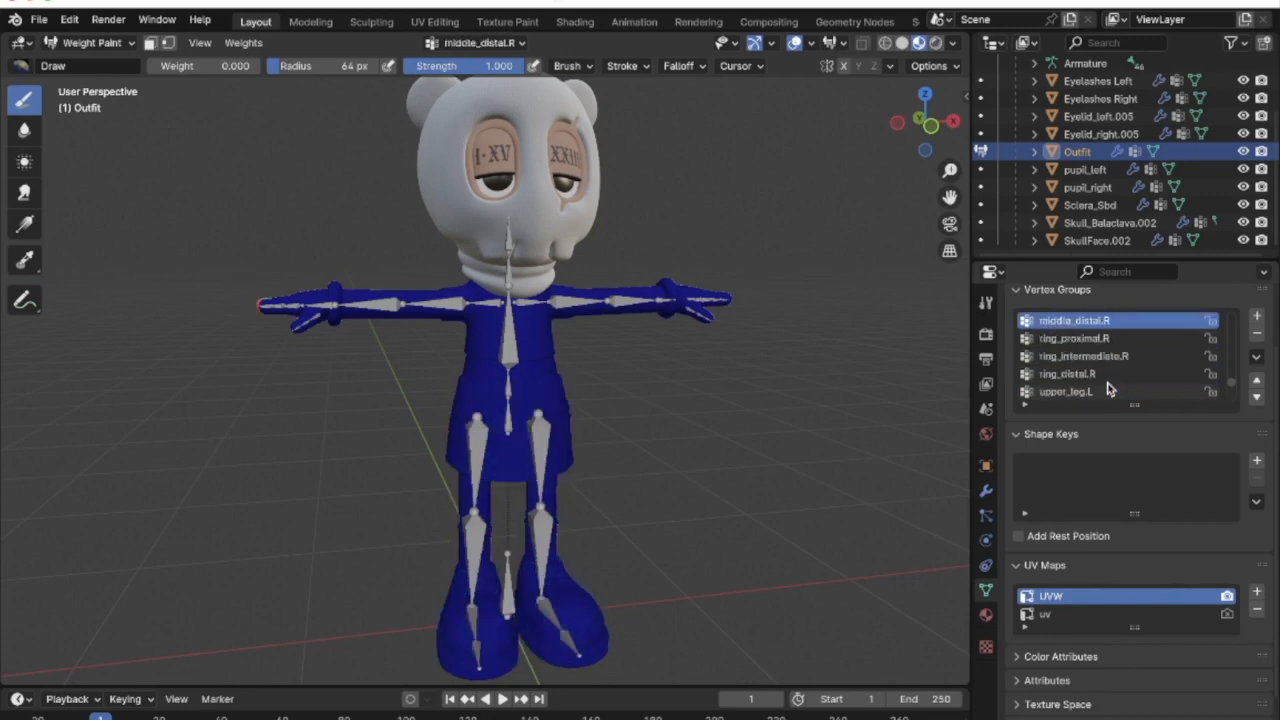
pyautogui.keyDown('ctrl'); pyautogui.scroll(10, 1107, 389); pyautogui.keyUp('ctrl')
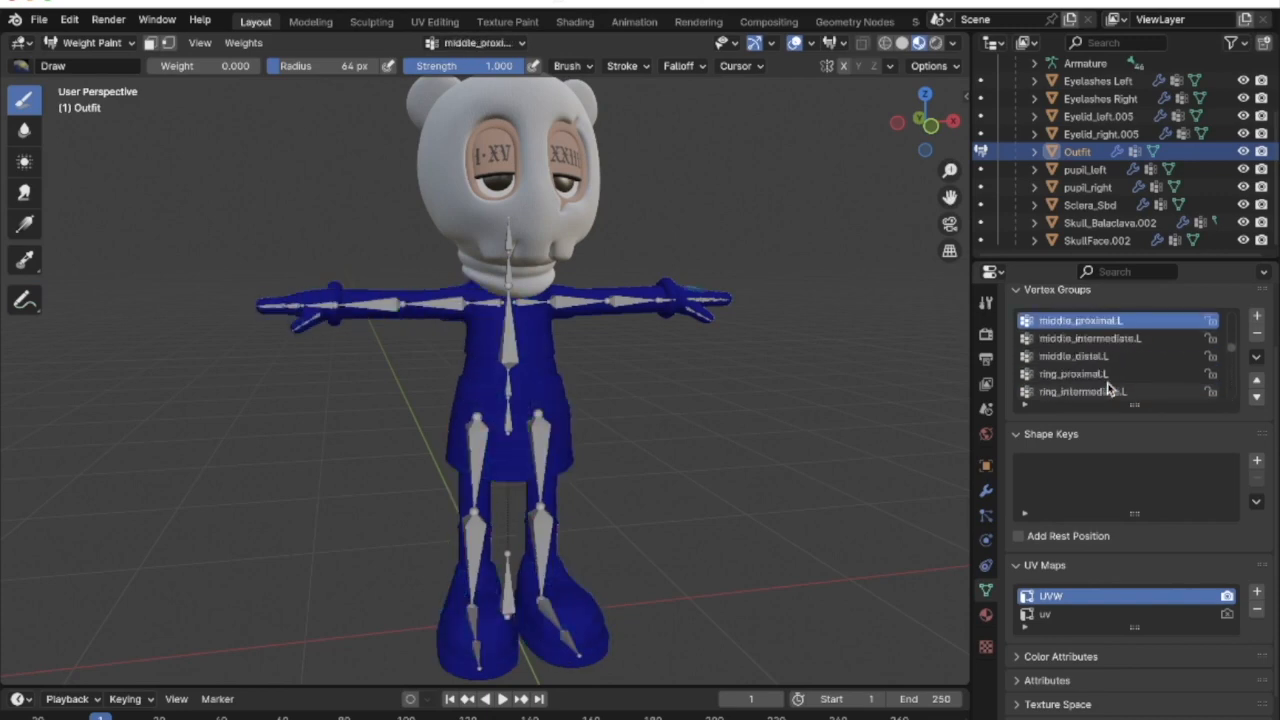
pyautogui.keyDown('ctrl'); pyautogui.scroll(12, 1107, 389); pyautogui.keyUp('ctrl')
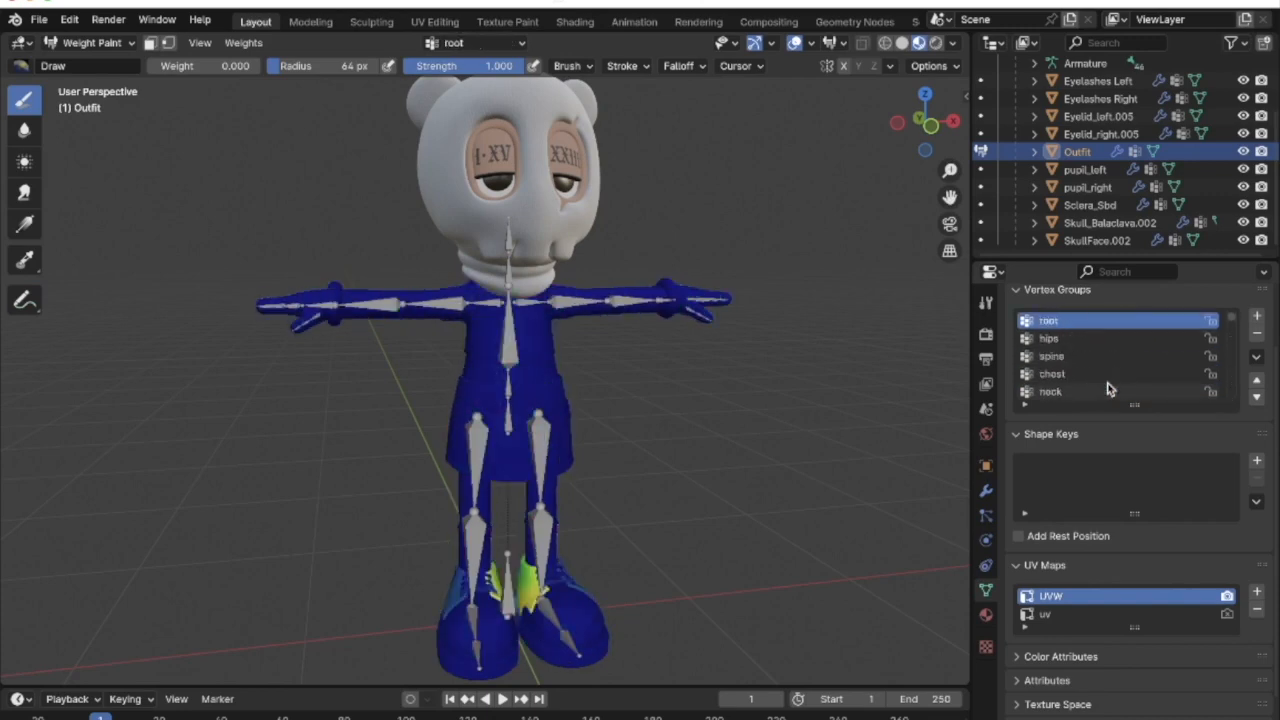
pyautogui.keyDown('ctrl'); pyautogui.scroll(-11, 1107, 389); pyautogui.keyUp('ctrl')
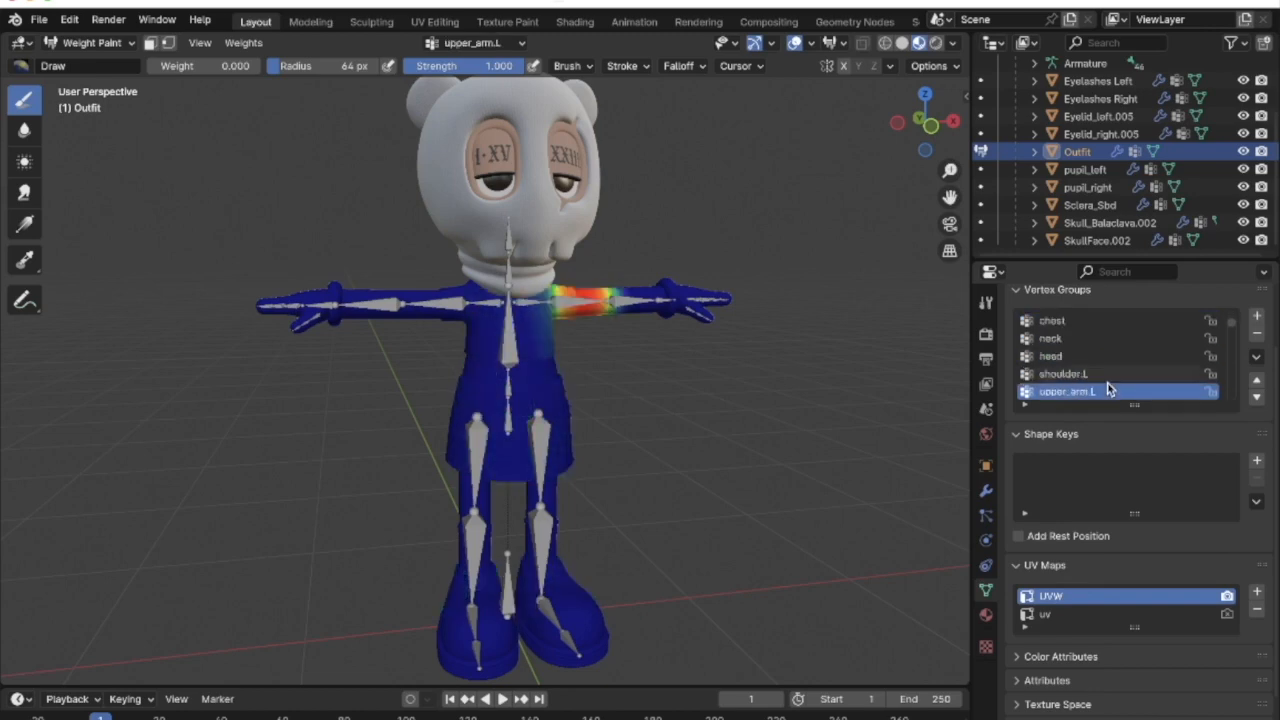
pyautogui.keyDown('ctrl'); pyautogui.scroll(-3, 1107, 389); pyautogui.keyUp('ctrl')
pyautogui.keyDown('ctrl'); pyautogui.scroll(5, 1107, 389); pyautogui.keyUp('ctrl')
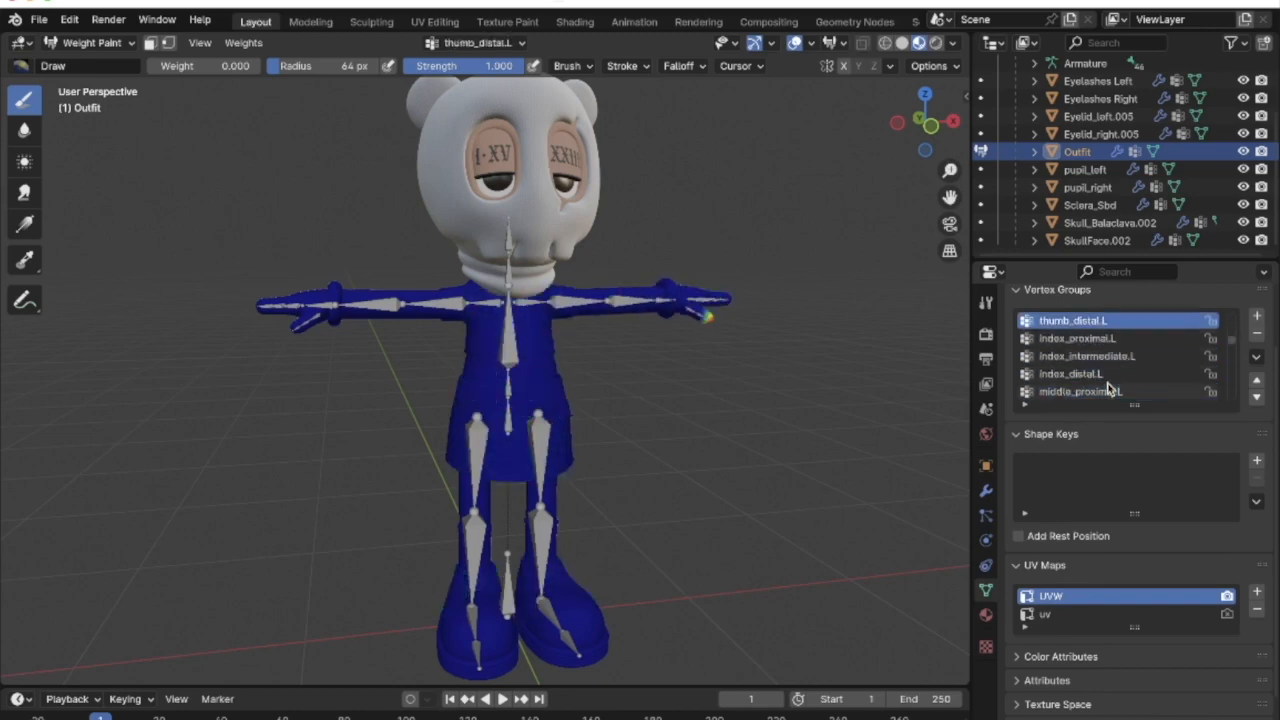
pyautogui.keyDown('ctrl'); pyautogui.scroll(2, 1107, 389); pyautogui.keyUp('ctrl')
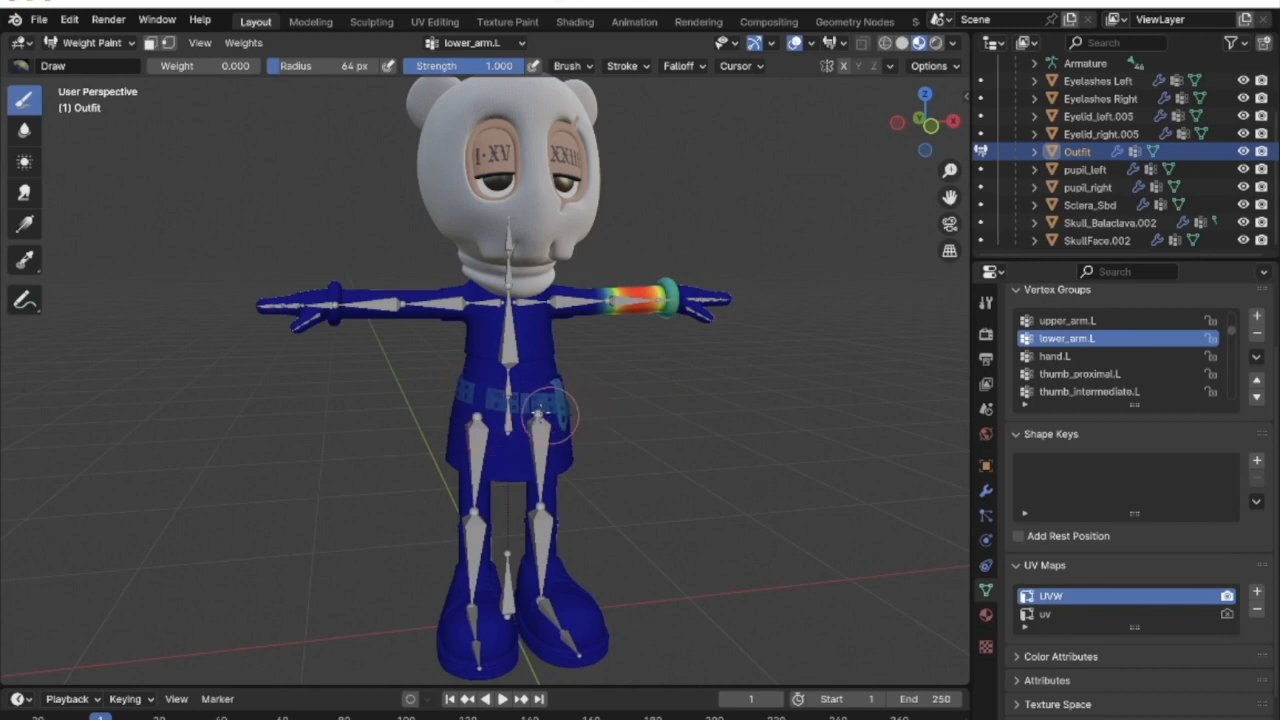
# Examine the lower_arm.L weights on the forearm, glove cuff and belt from several angles
pyautogui.moveTo(558, 420)
pyautogui.mouseDown(button='middle')
pyautogui.moveTo(573, 424)
pyautogui.moveTo(520, 480)
pyautogui.mouseUp(button='middle')
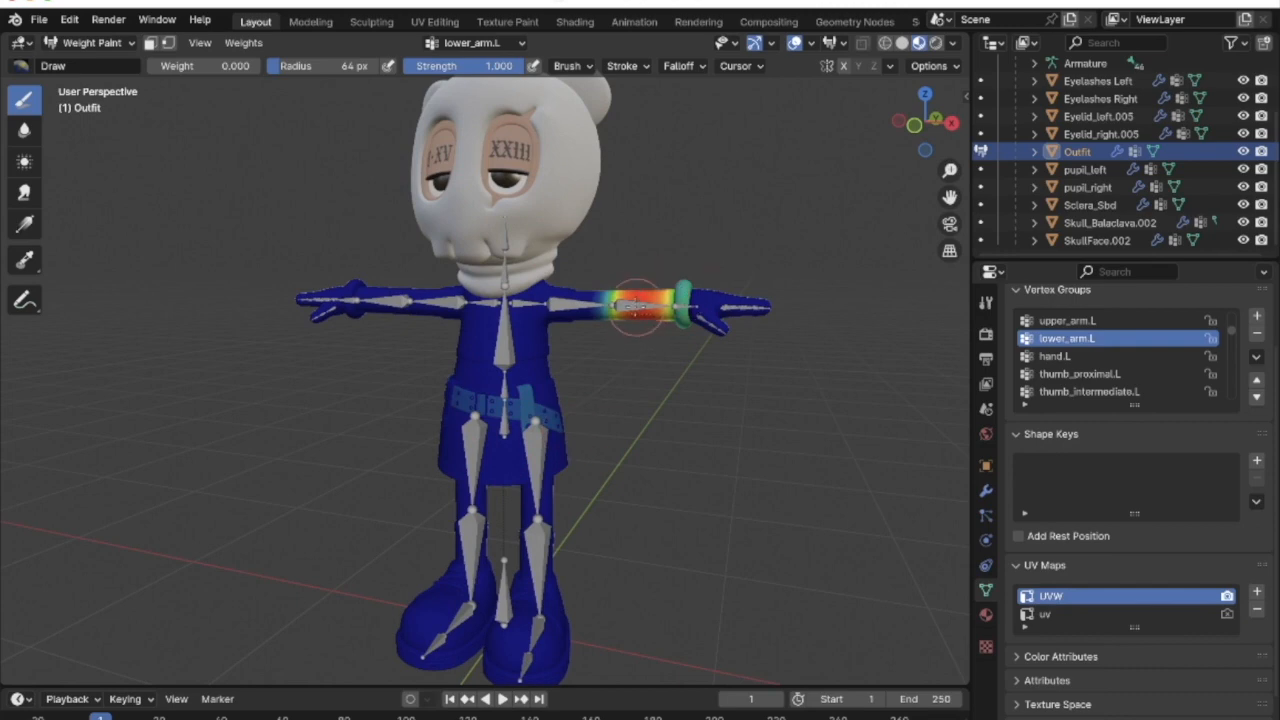
pyautogui.moveTo(607, 463); pyautogui.dragTo(580, 450, button='middle')
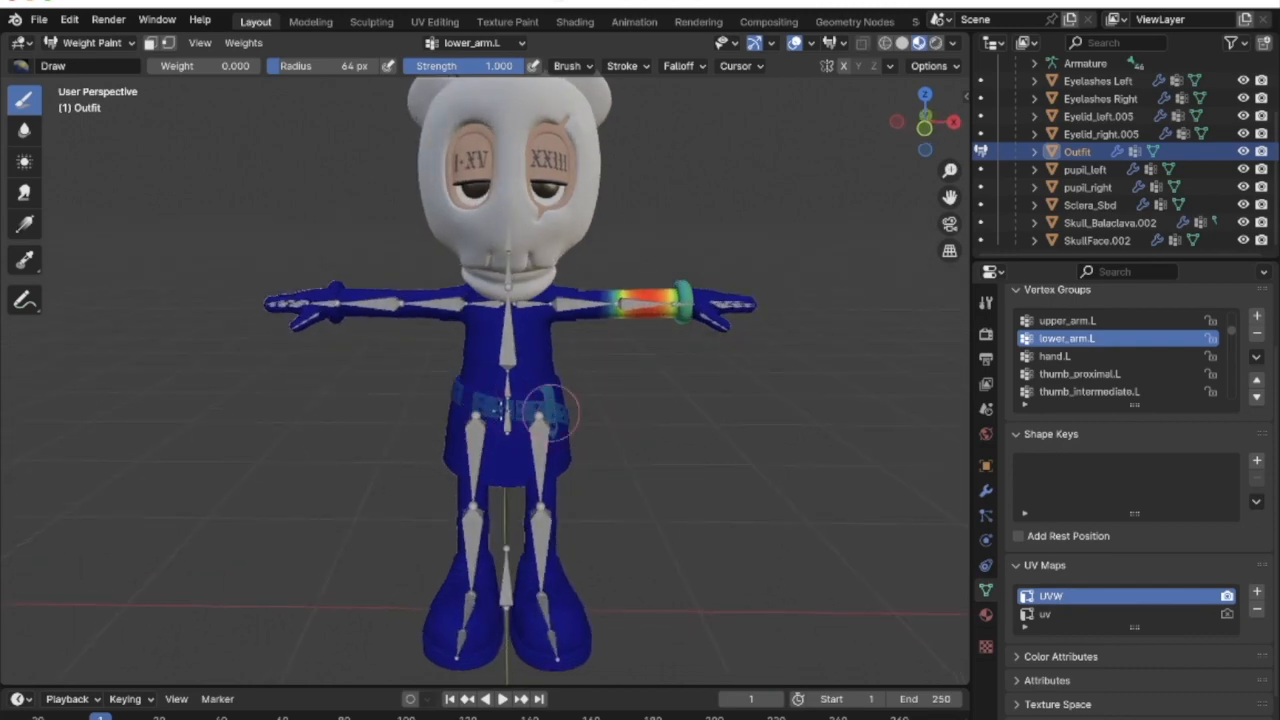
pyautogui.moveTo(540, 420); pyautogui.dragTo(925, 390, button='middle')
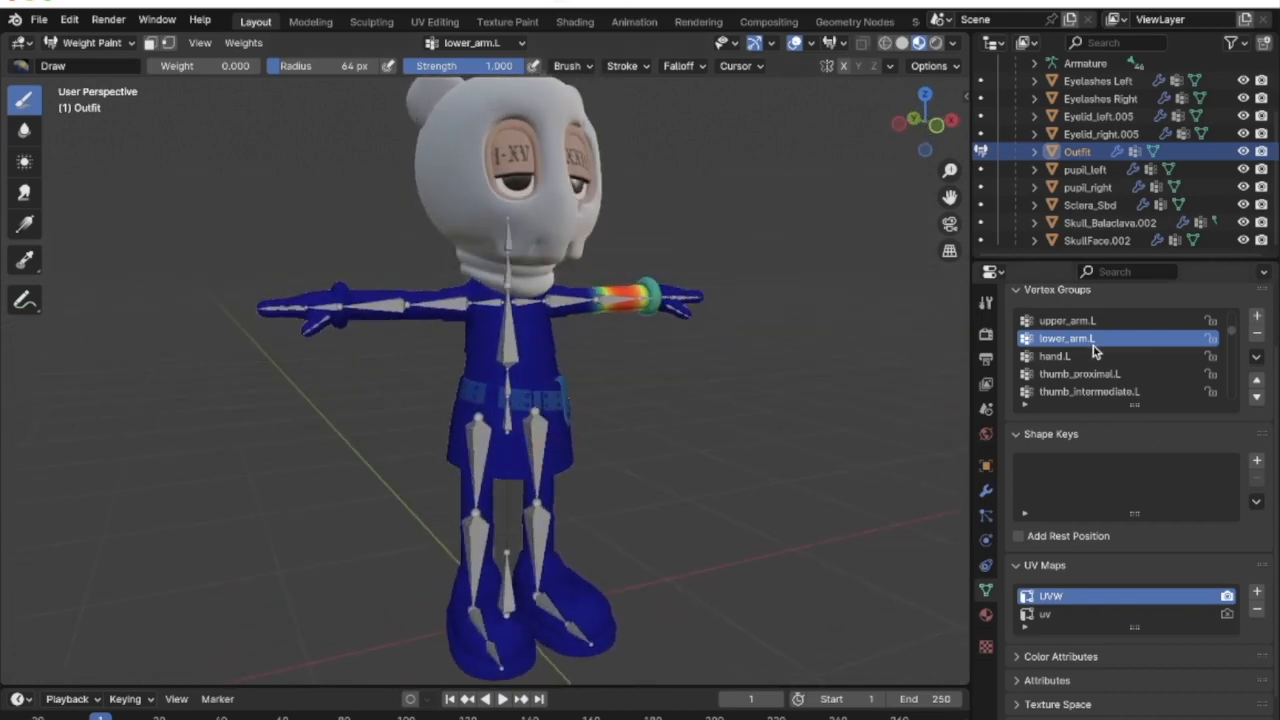
pyautogui.moveTo(664, 388); pyautogui.dragTo(371, 280, button='middle')
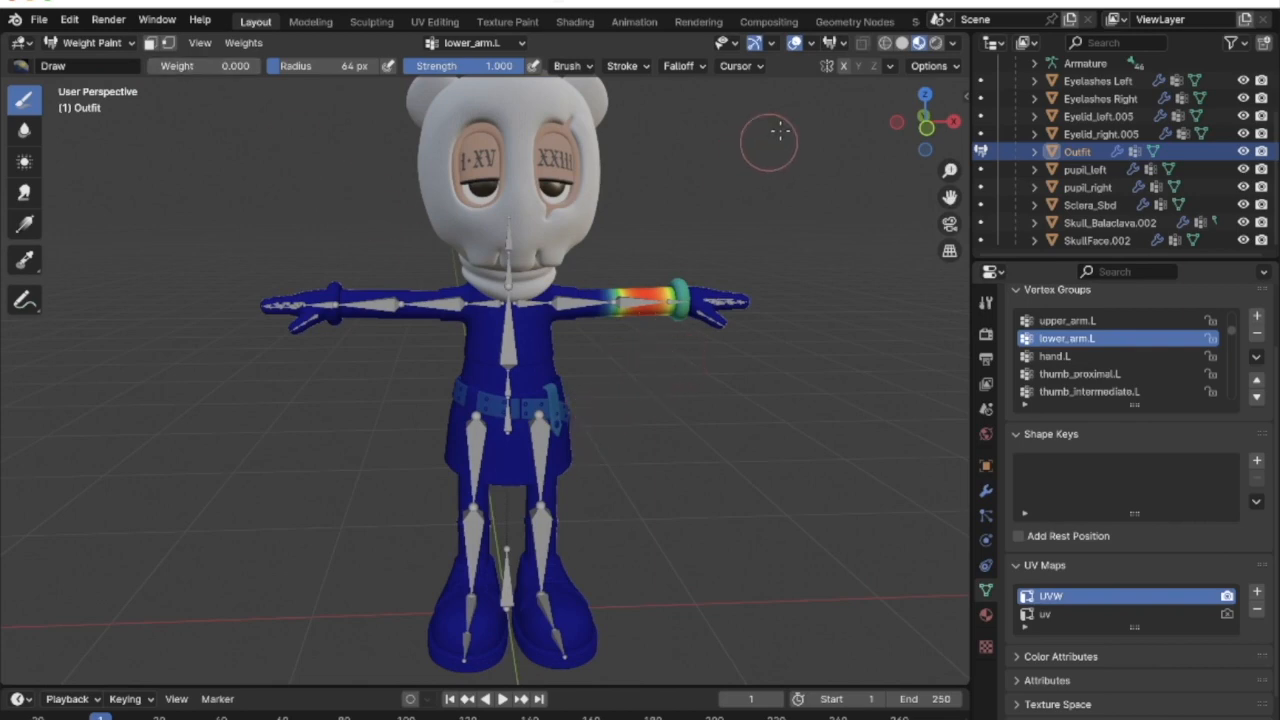
pyautogui.click(812, 44)
pyautogui.click(812, 44)
pyautogui.click(812, 46)
pyautogui.click(812, 46)
pyautogui.scroll(-2, 1085, 707)
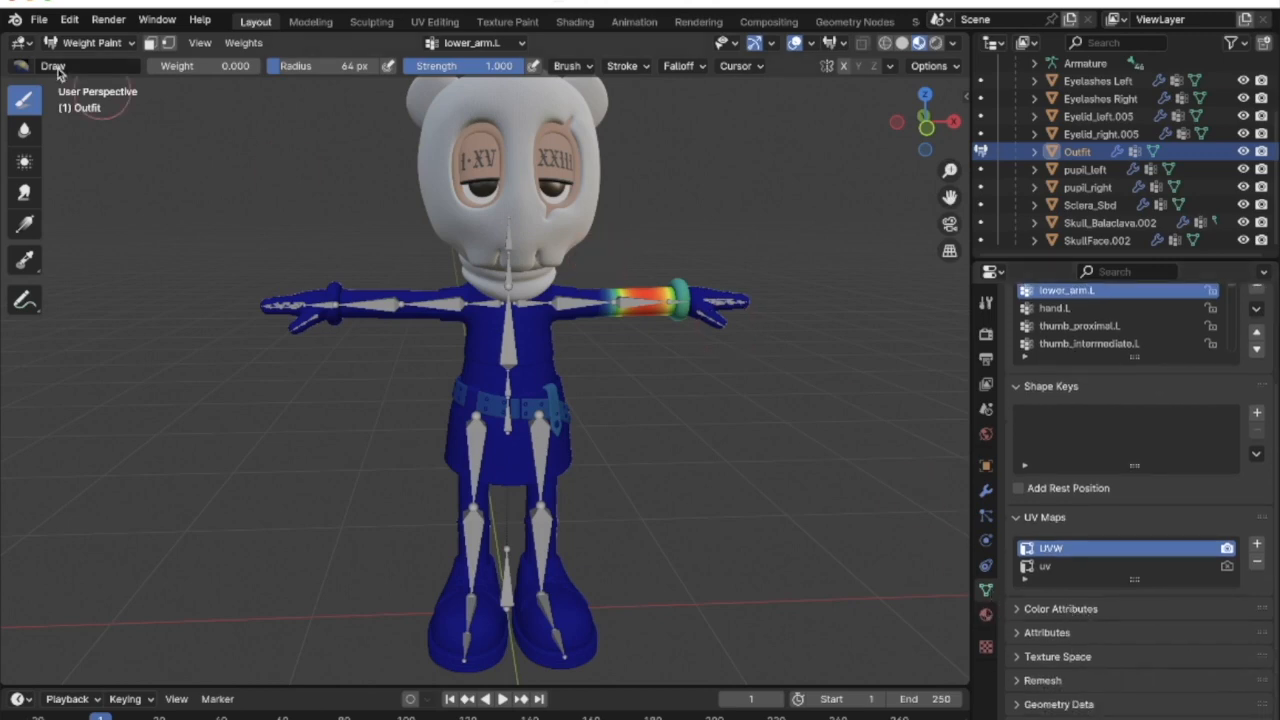
# Return the Outfit mesh to Object Mode and turn off the In Front display of the armature
pyautogui.click(88, 42)
pyautogui.click(85, 61)
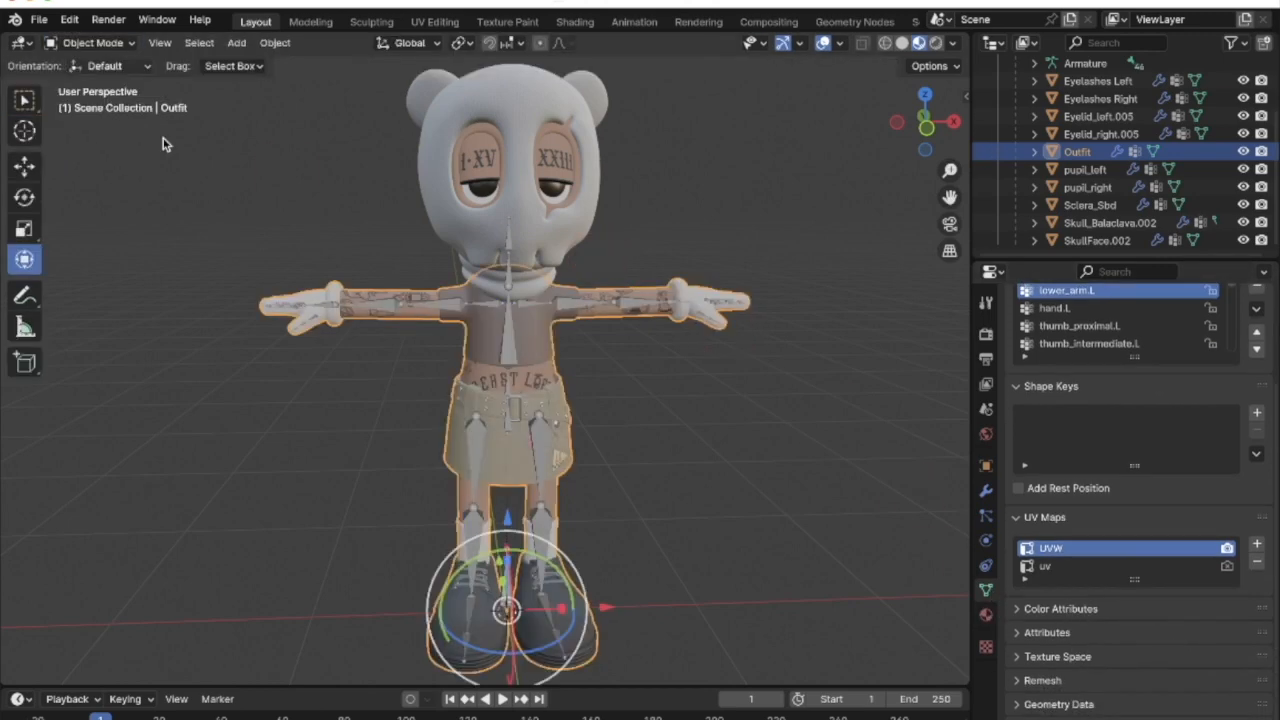
pyautogui.click(508, 343)
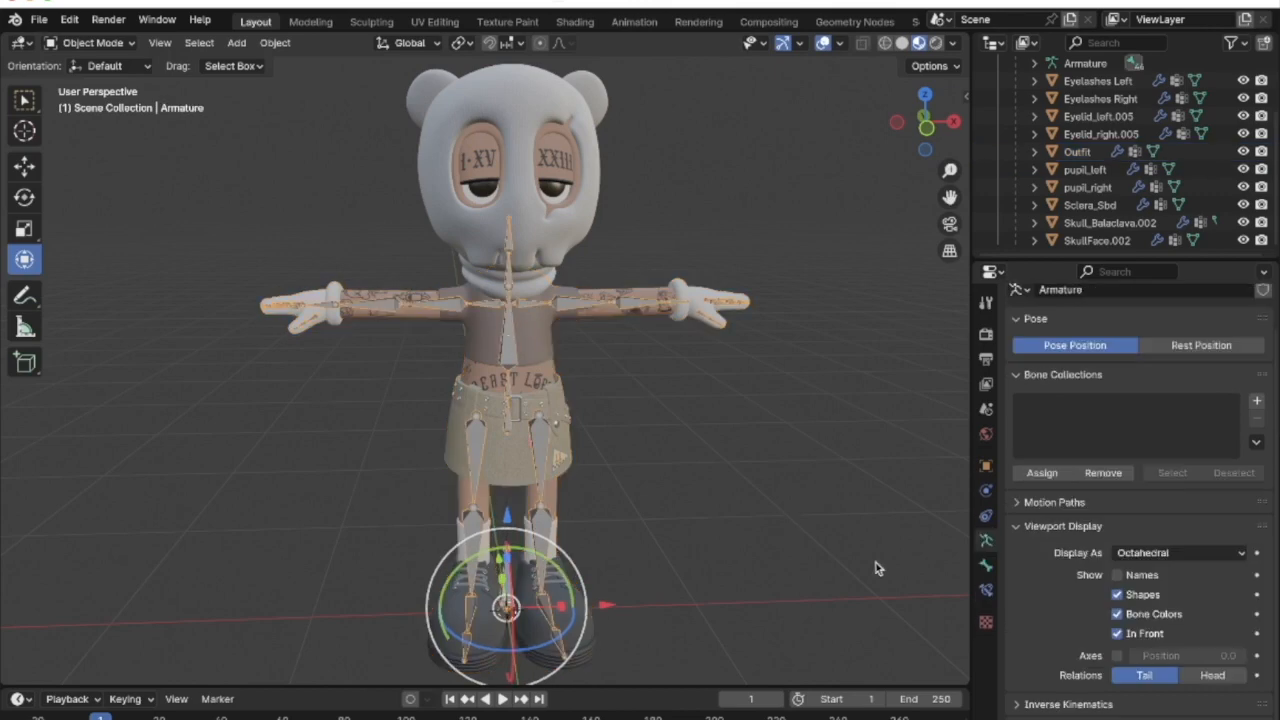
pyautogui.click(1118, 635)
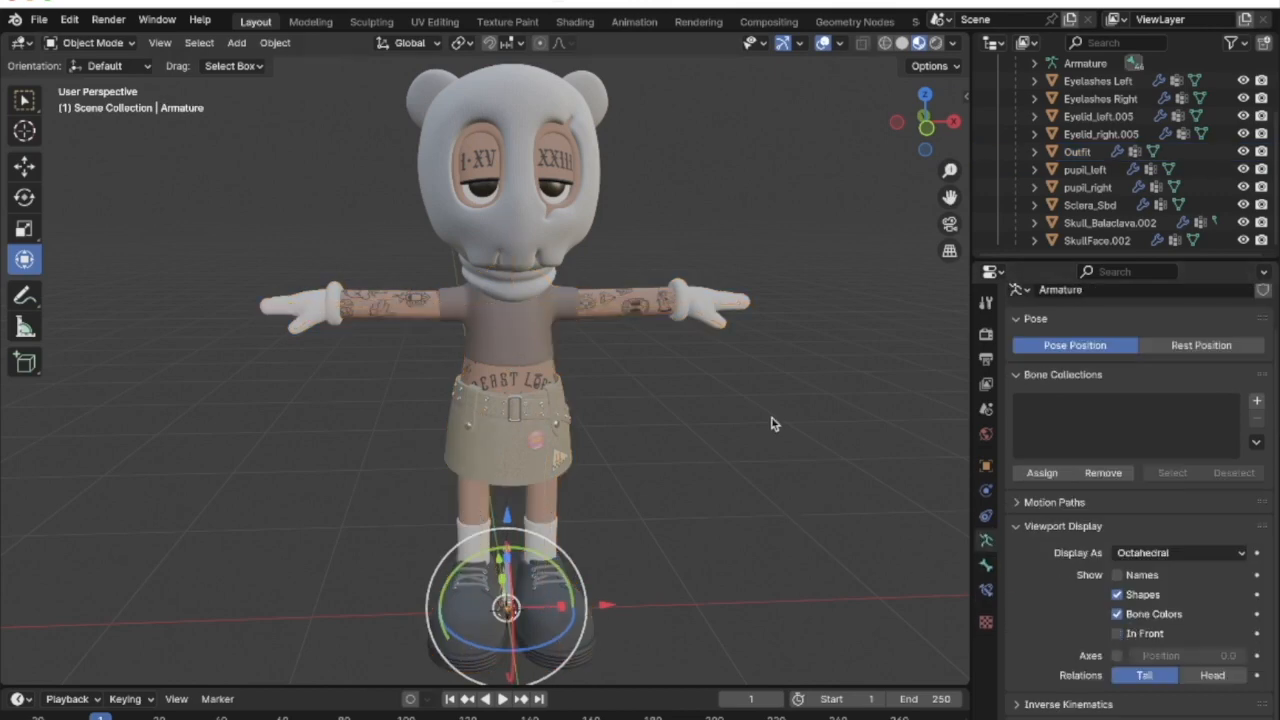
# Make the Outfit mesh the active object and switch it to Weight Paint mode
pyautogui.click(118, 46)
pyautogui.click(118, 46)
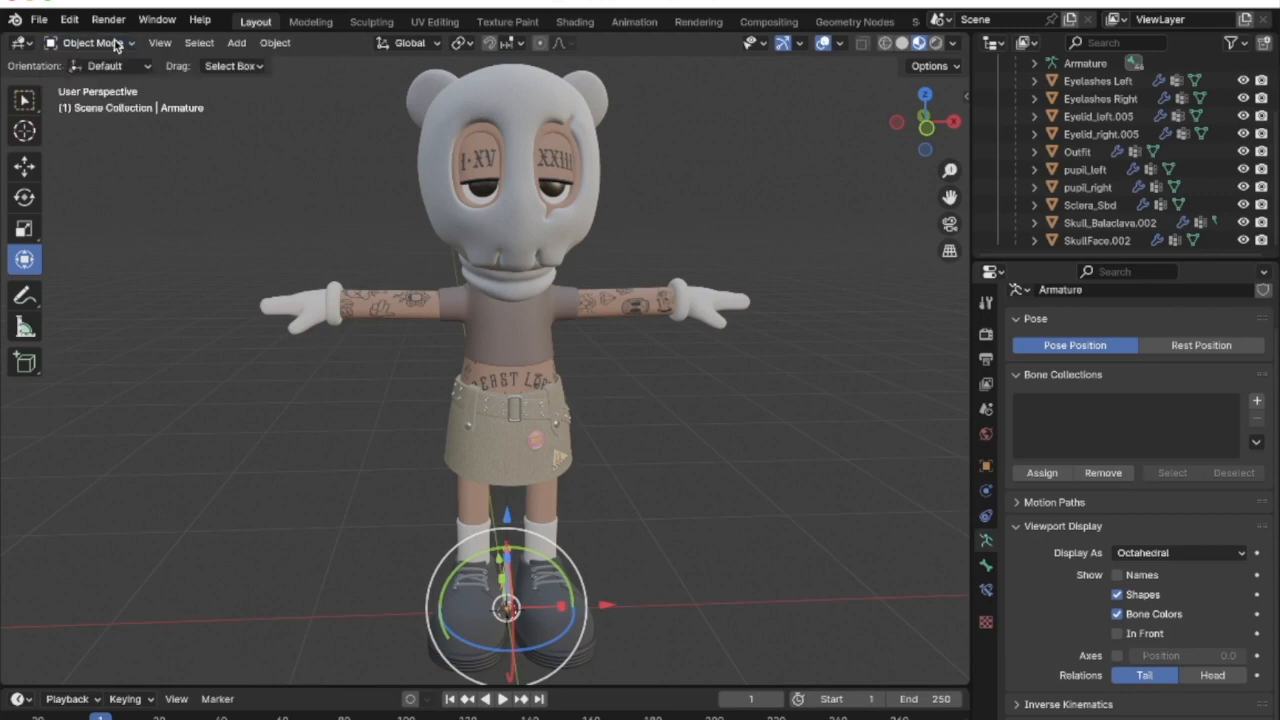
pyautogui.click(533, 420)
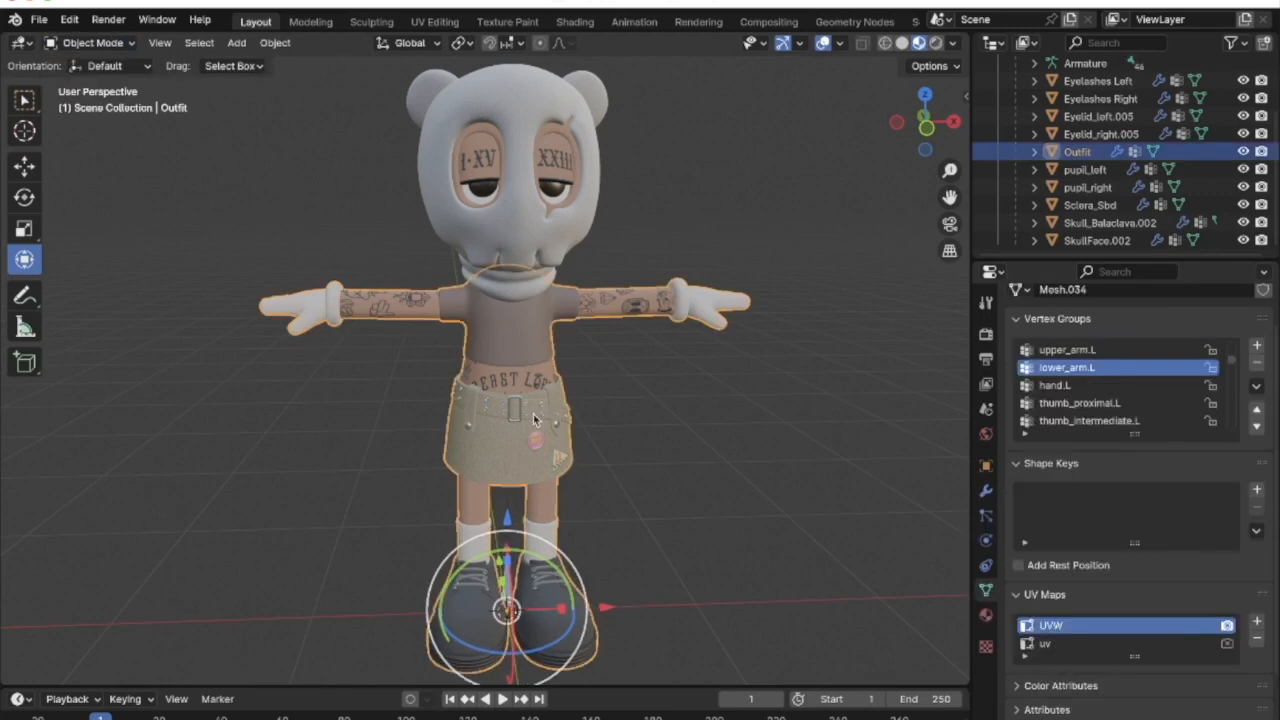
pyautogui.click(92, 43)
pyautogui.click(95, 143)
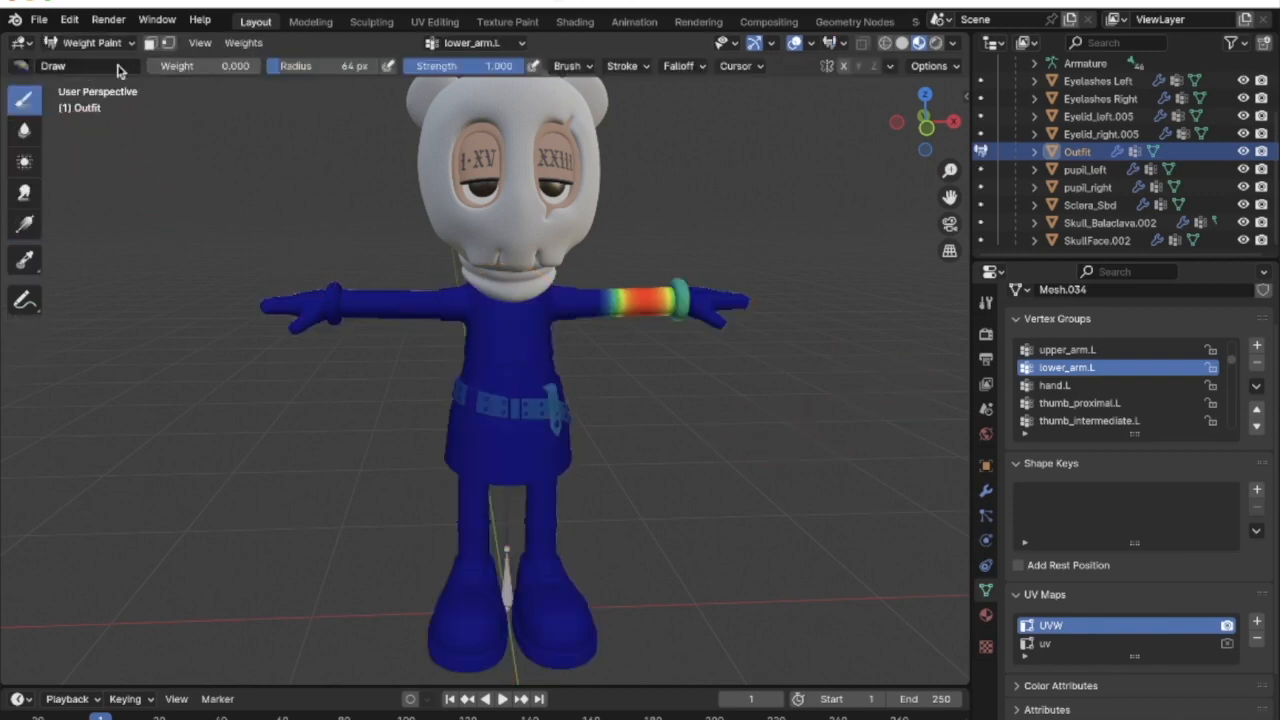
# Try a stroke of weight 1.000 down the torso in the lower_arm.L group and undo it
pyautogui.moveTo(174, 69); pyautogui.dragTo(268, 69)
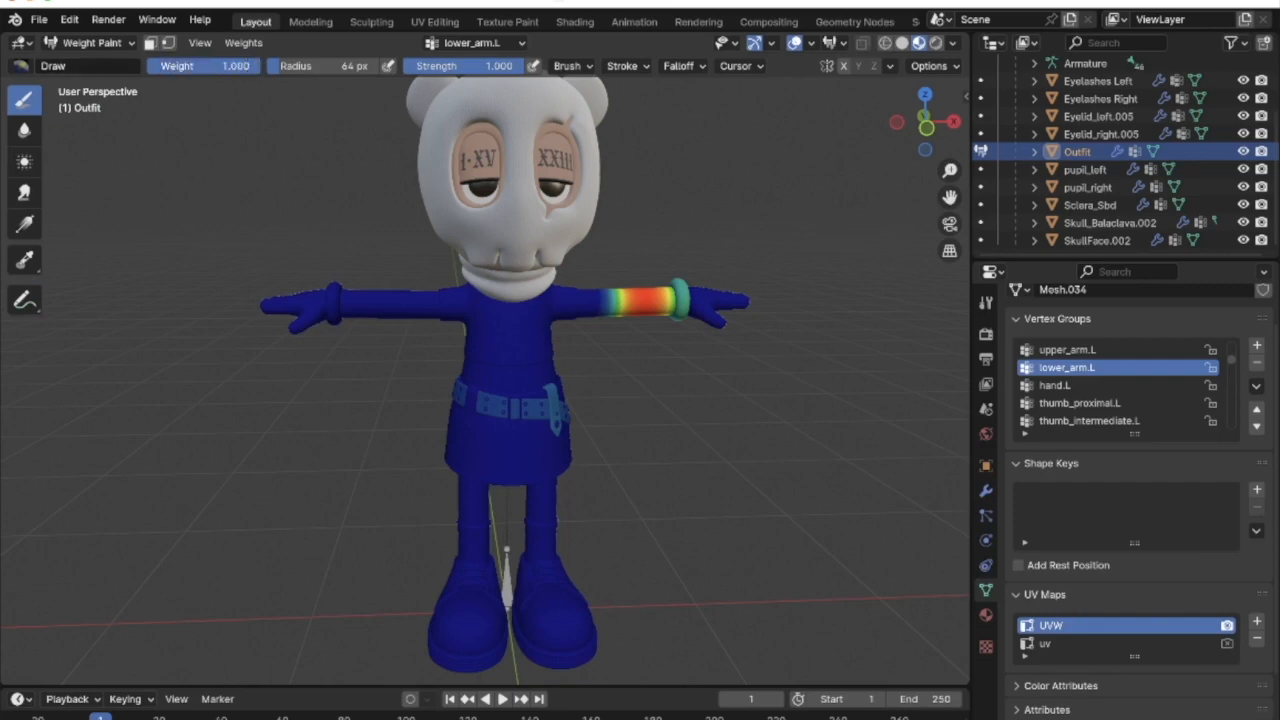
pyautogui.moveTo(495, 338); pyautogui.dragTo(507, 442)
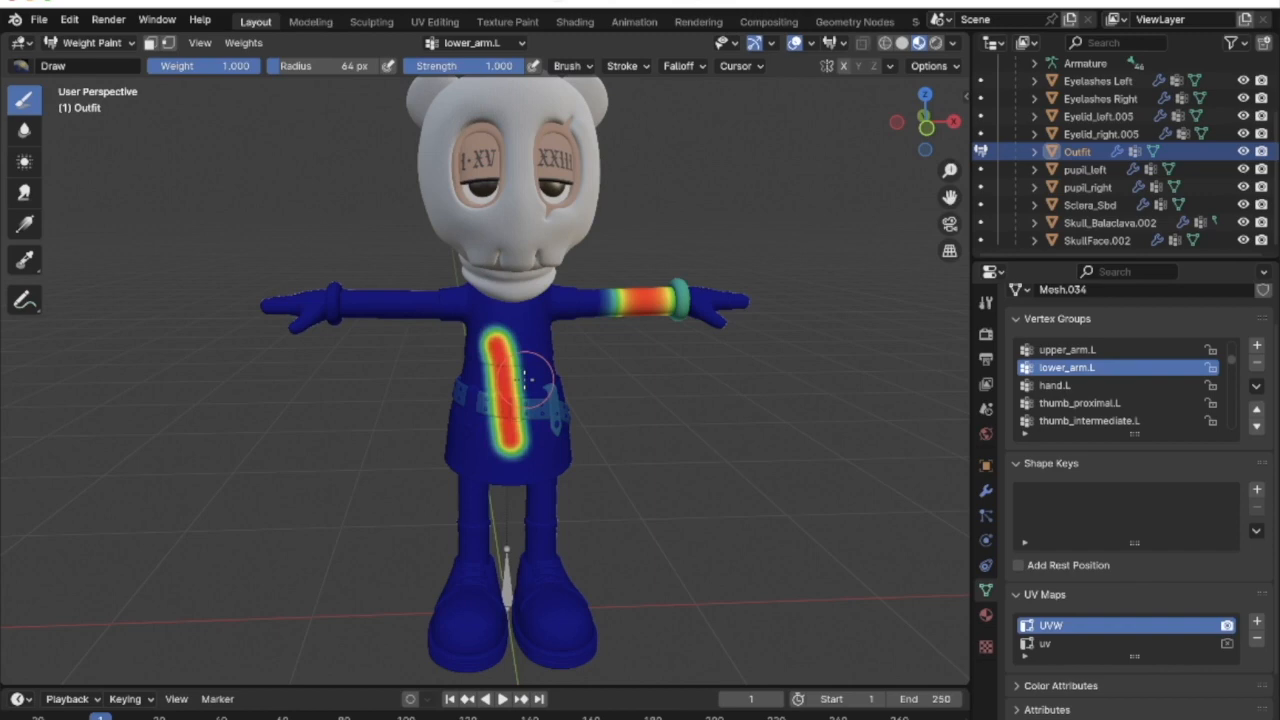
pyautogui.hotkey('ctrl', 'z')
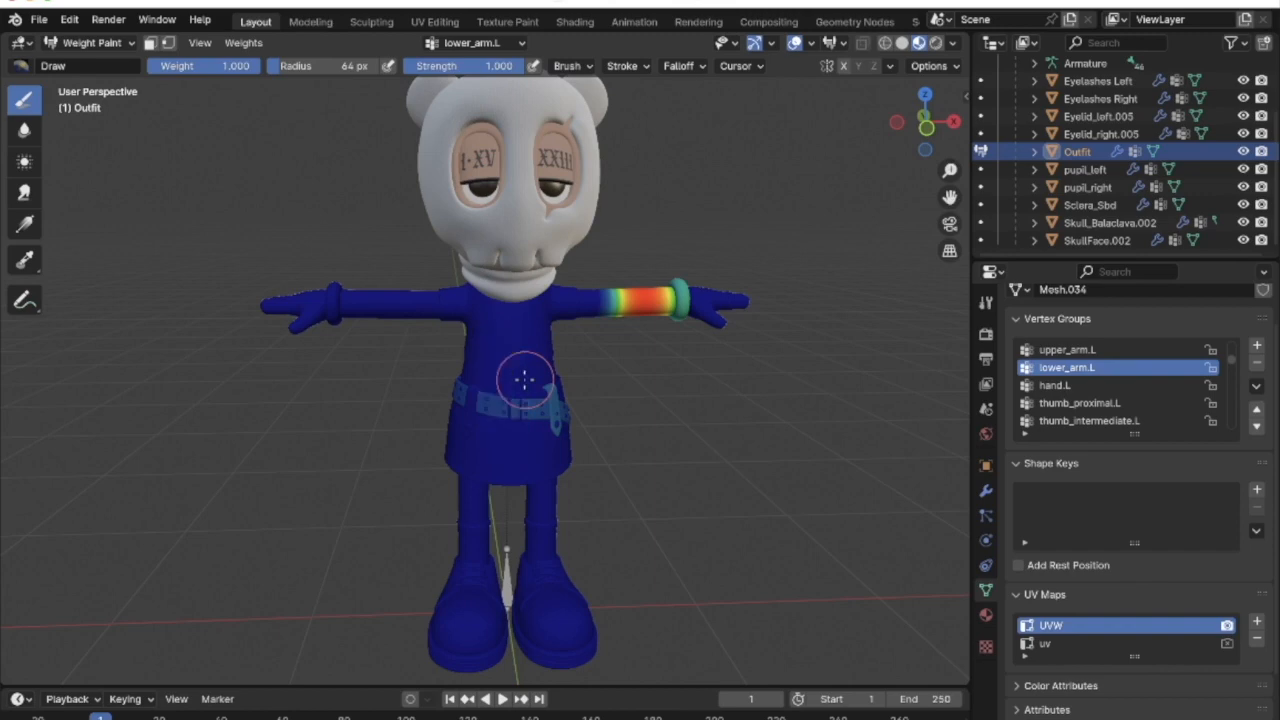
# Paint weight 0.000 over the belt to remove its lower_arm.L influence
pyautogui.moveTo(205, 65); pyautogui.dragTo(150, 65)
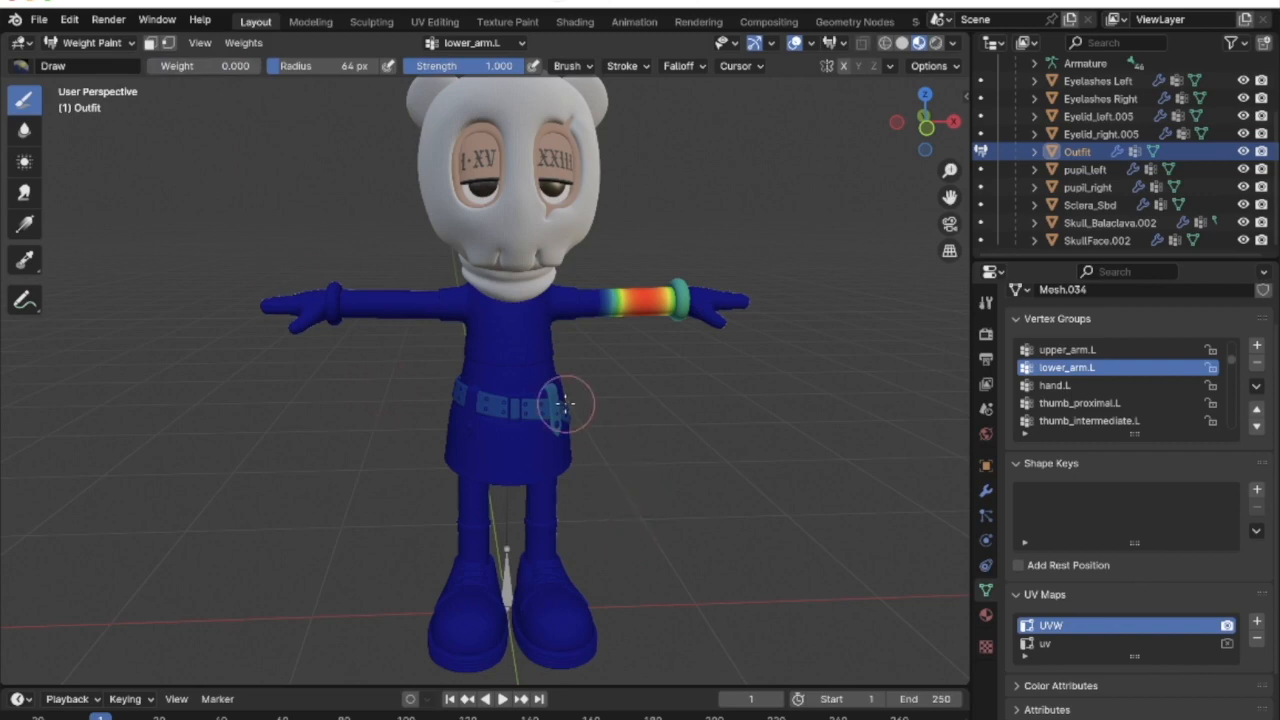
pyautogui.moveTo(557, 401)
pyautogui.mouseDown()
pyautogui.moveTo(552, 425)
pyautogui.moveTo(423, 400)
pyautogui.moveTo(510, 383)
pyautogui.mouseUp()
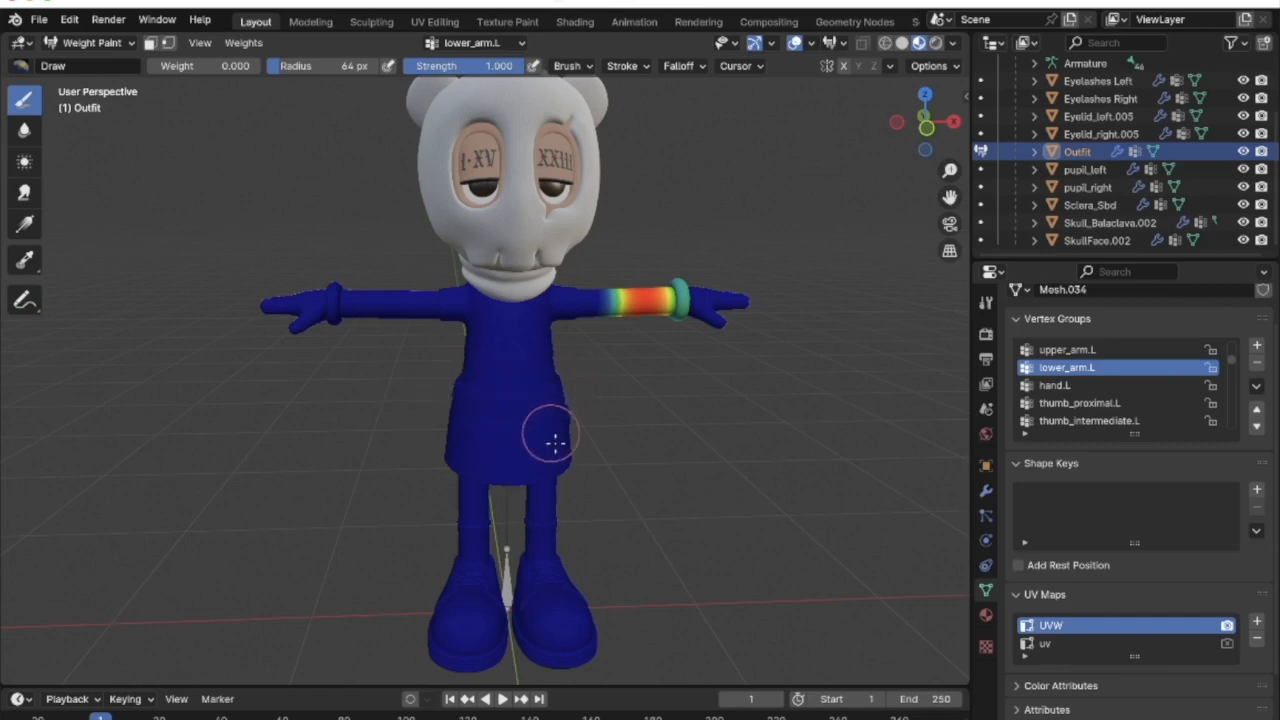
pyautogui.moveTo(600, 408)
pyautogui.mouseDown(button='middle')
pyautogui.moveTo(560, 422)
pyautogui.moveTo(497, 394)
pyautogui.moveTo(534, 389)
pyautogui.moveTo(482, 440)
pyautogui.moveTo(571, 434)
pyautogui.mouseUp(button='middle')
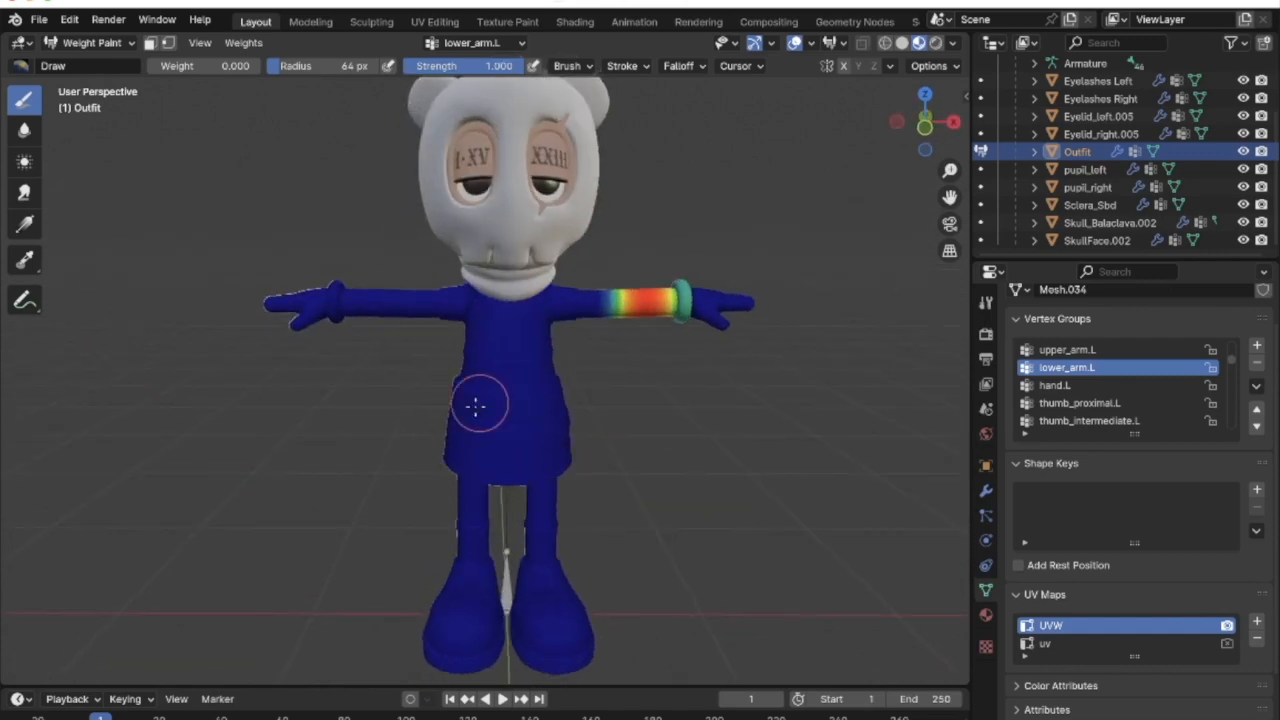
pyautogui.moveTo(517, 397); pyautogui.dragTo(534, 366, button='middle')
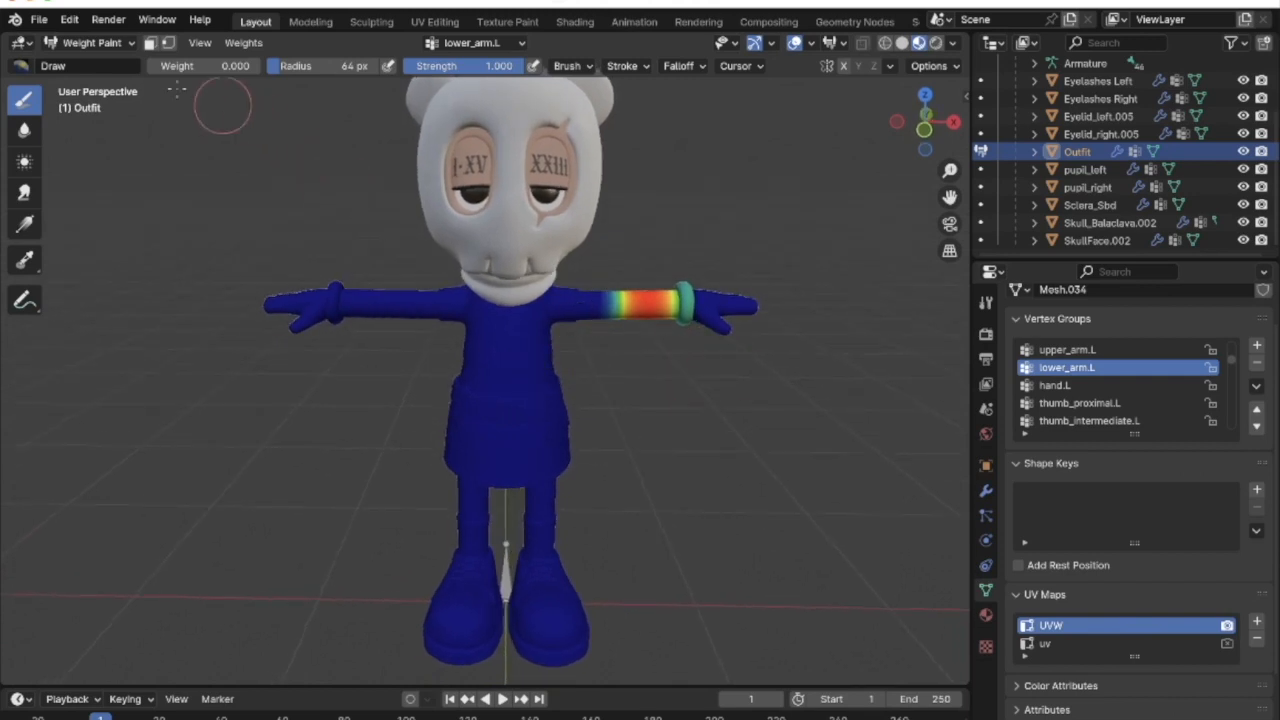
# Make toes.R the active vertex group and bring the character's right shoe into side view
pyautogui.scroll(-15, 1100, 408)
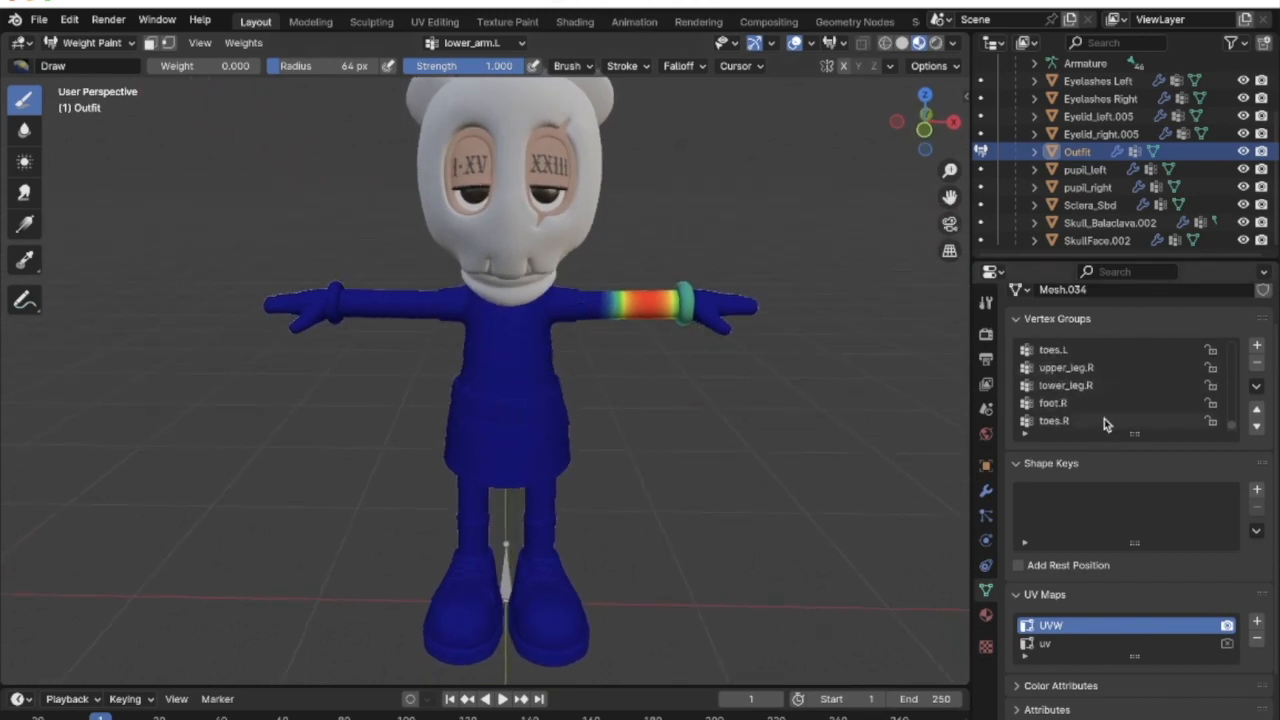
pyautogui.click(1104, 420)
pyautogui.moveTo(525, 600); pyautogui.dragTo(150, 203, button='middle')
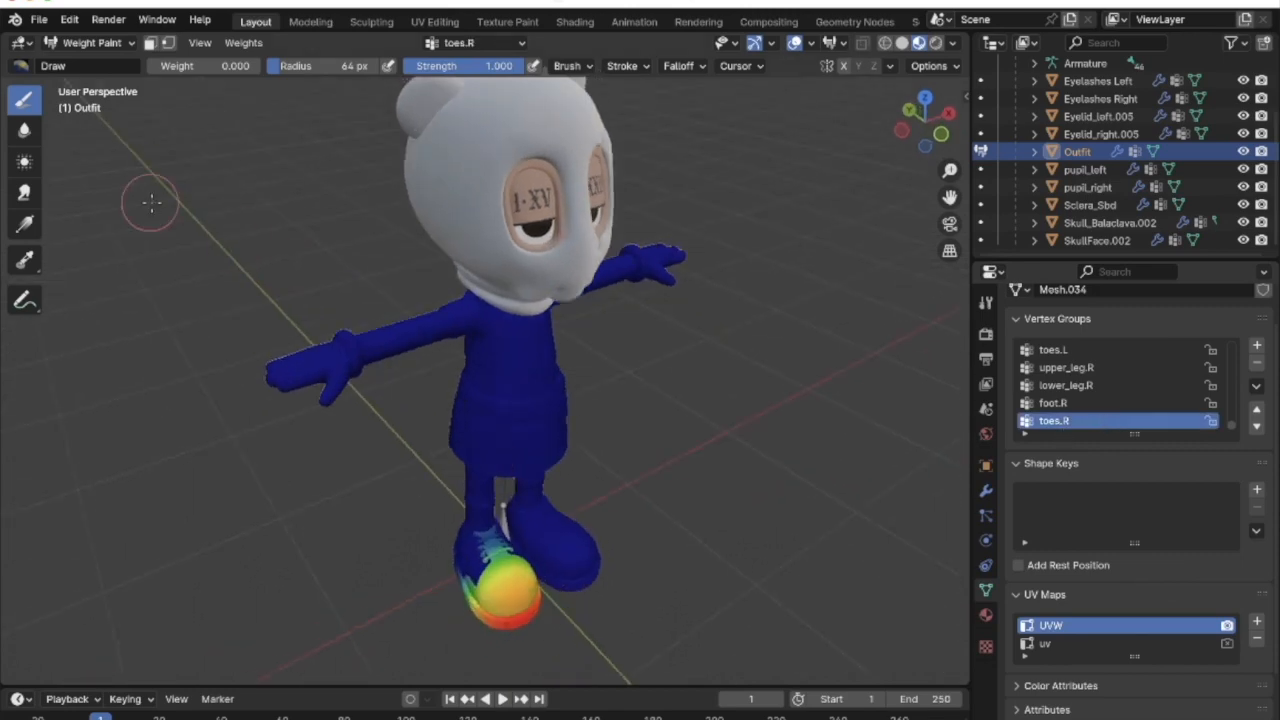
pyautogui.moveTo(545, 564)
pyautogui.mouseDown(button='middle')
pyautogui.moveTo(535, 550)
pyautogui.moveTo(490, 579)
pyautogui.mouseUp(button='middle')
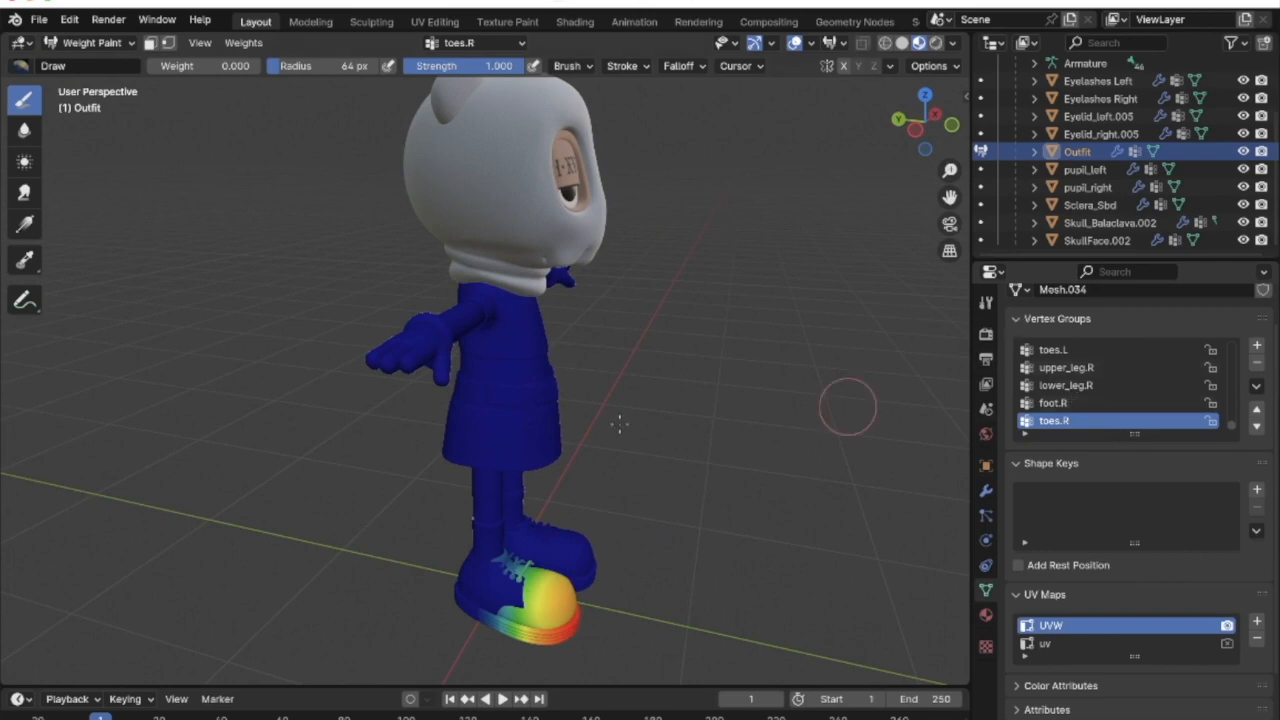
# Examine how the toes.R weights spread over the right shoe from the front and at an angle
pyautogui.hscroll(10, 534, 606)
pyautogui.scroll(-3, 534, 606)
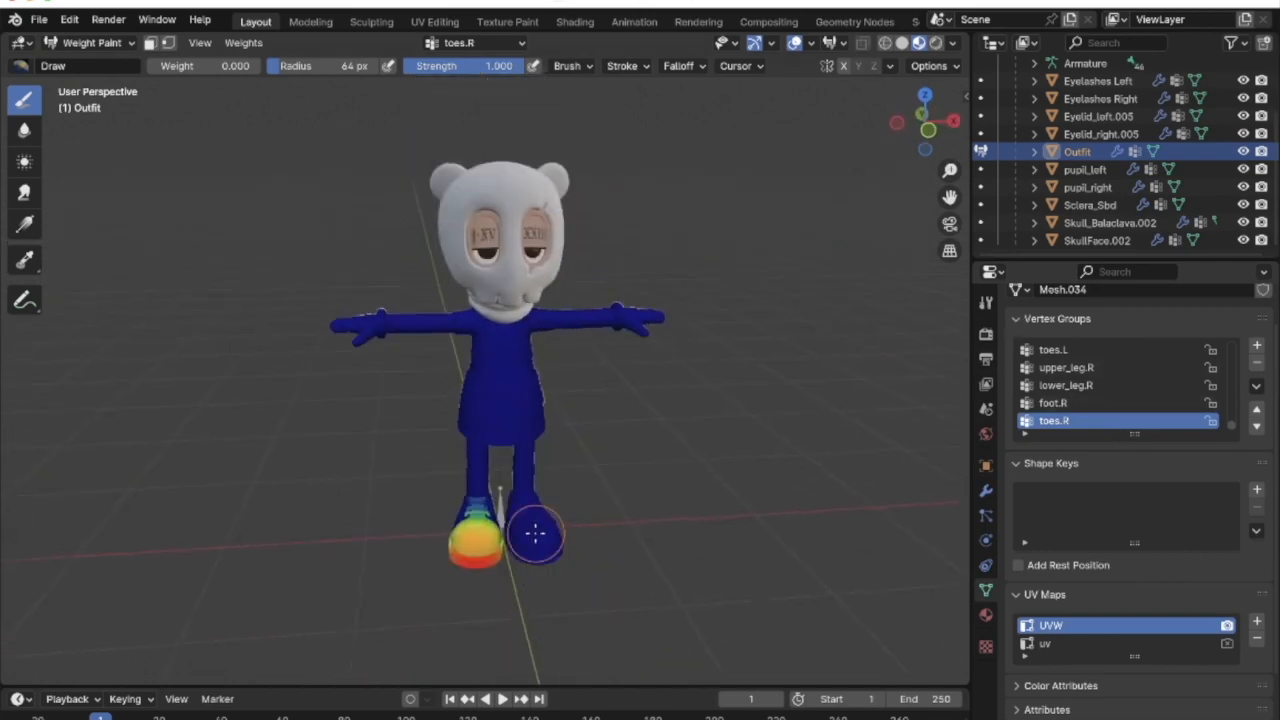
pyautogui.hscroll(-4, 535, 533)
pyautogui.hscroll(-4, 535, 533)
pyautogui.scroll(4, 535, 533)
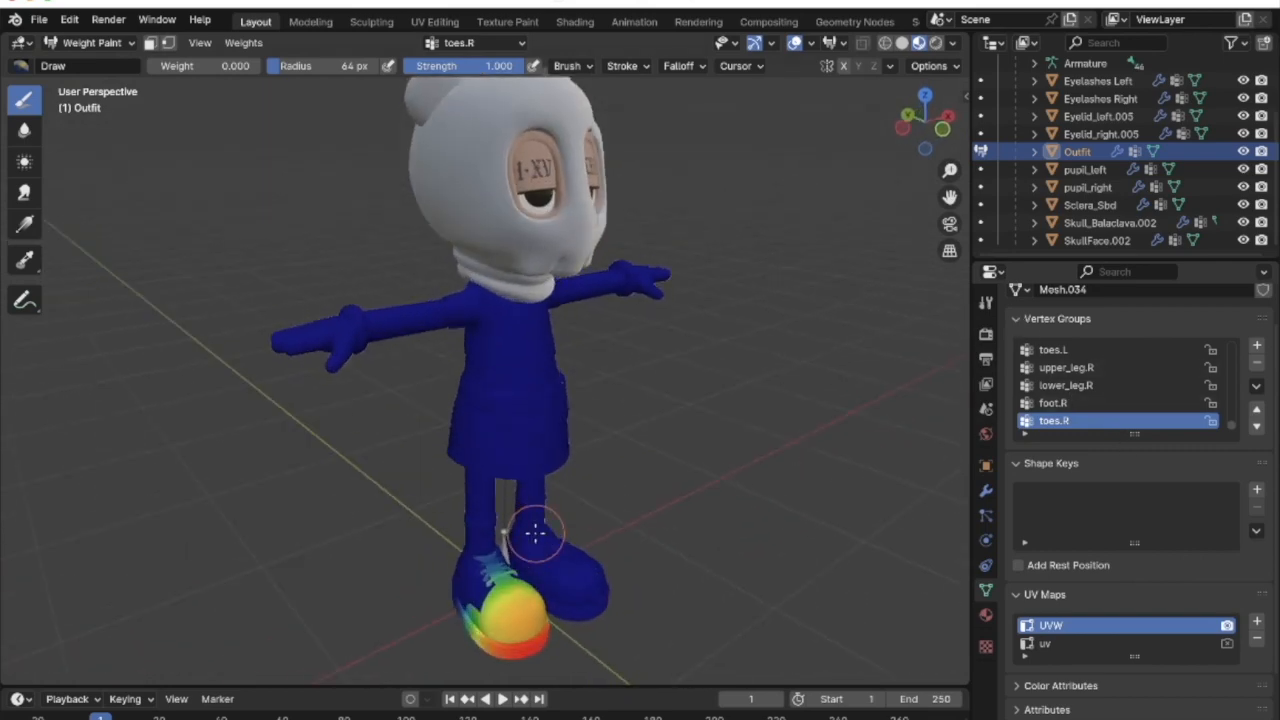
pyautogui.scroll(-3, 535, 533)
pyautogui.hscroll(-4, 535, 533)
pyautogui.scroll(2, 535, 533)
pyautogui.hscroll(4, 535, 533)
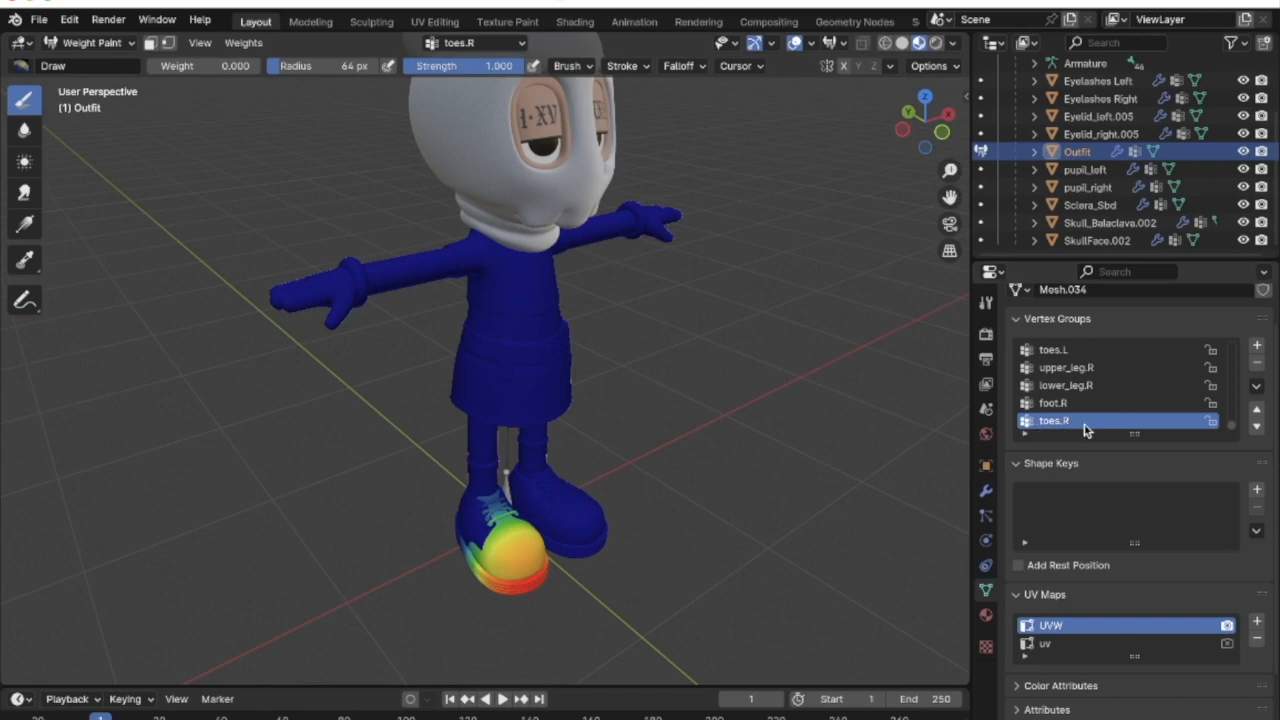
# Clear the toes.R influence from the right shoe's laces and upper, and blend the edge near the toe cap with weight 0.440
pyautogui.moveTo(545, 555); pyautogui.dragTo(465, 562, button='middle')
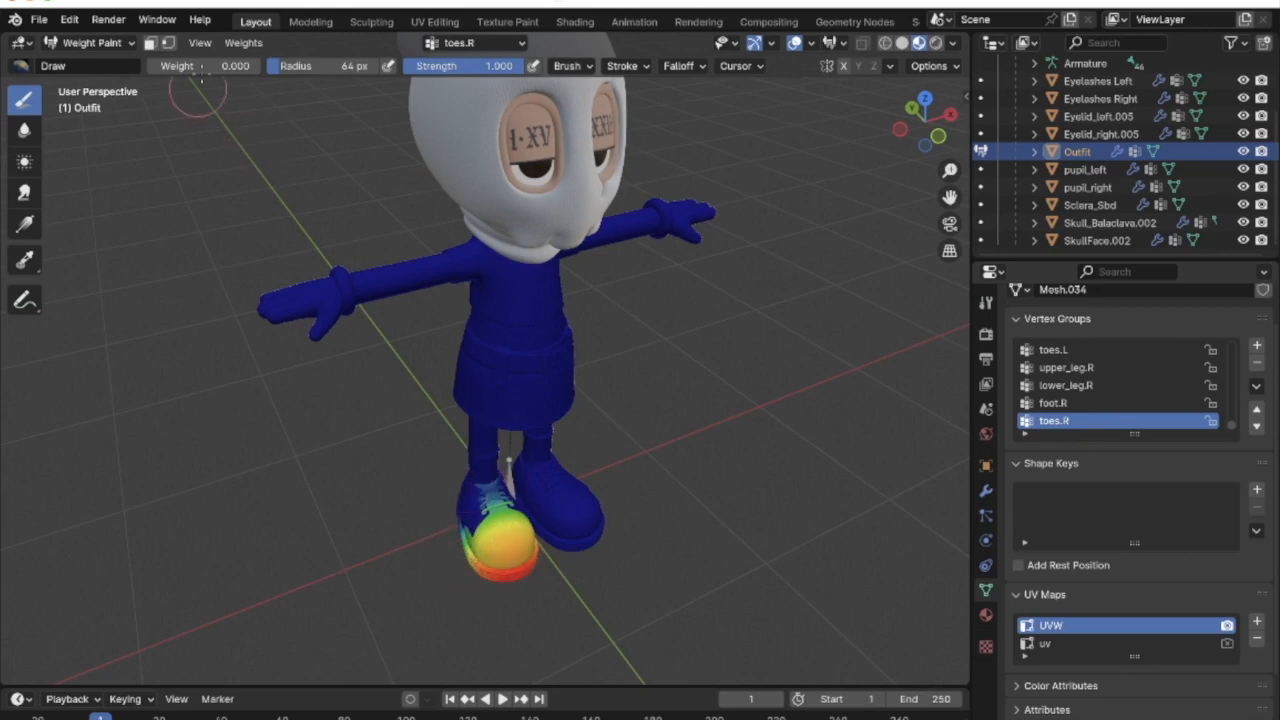
pyautogui.moveTo(452, 449); pyautogui.dragTo(490, 510, button='middle')
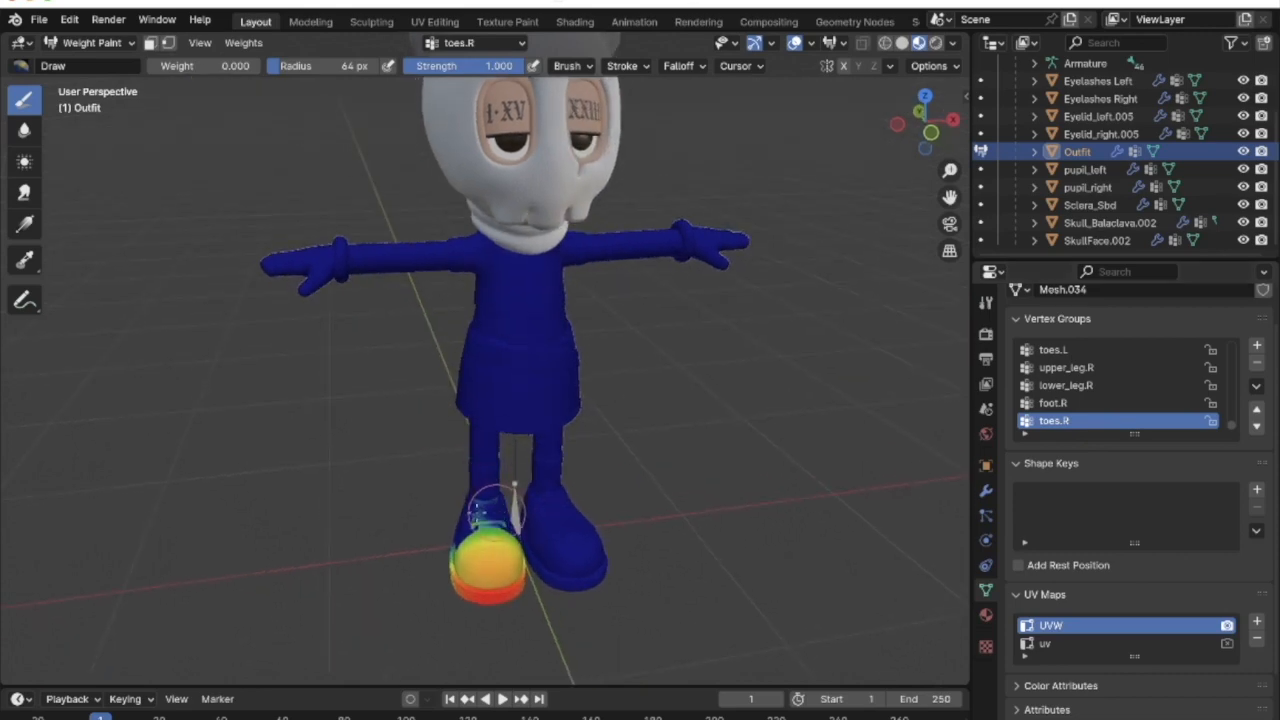
pyautogui.moveTo(466, 514)
pyautogui.mouseDown(button='middle')
pyautogui.moveTo(487, 507)
pyautogui.moveTo(497, 429)
pyautogui.moveTo(466, 467)
pyautogui.moveTo(472, 458)
pyautogui.mouseUp(button='middle')
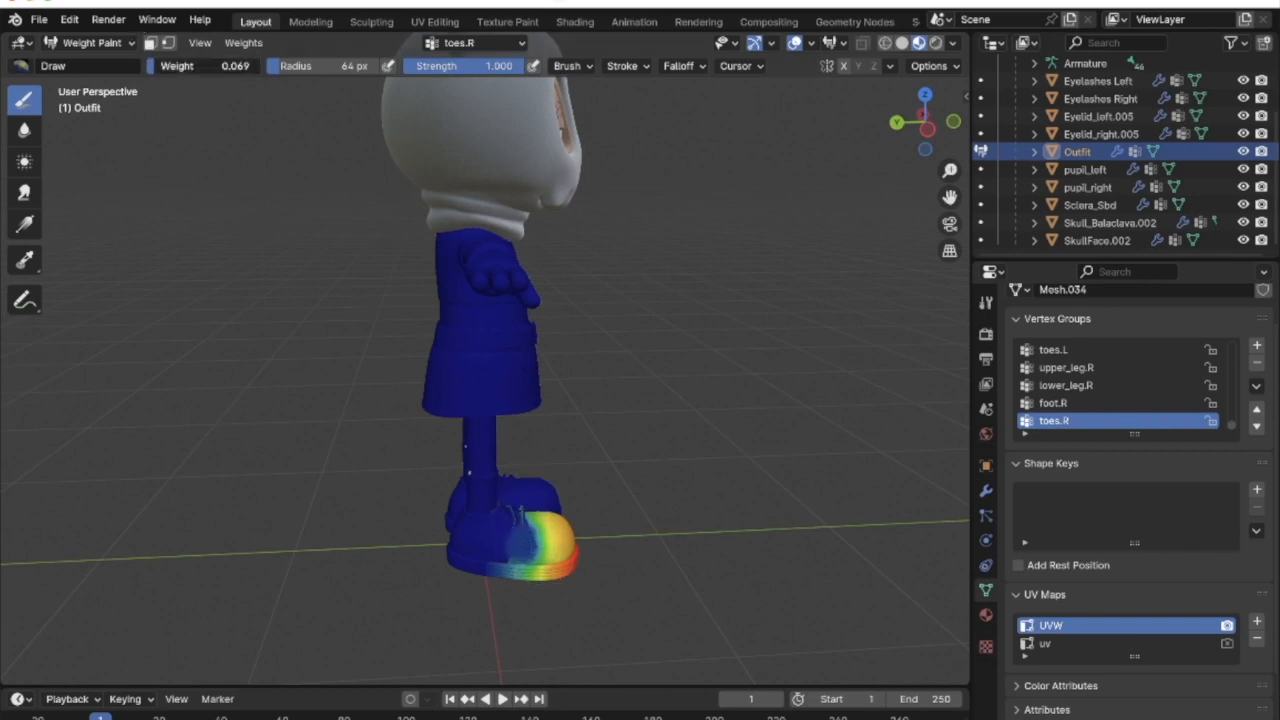
pyautogui.moveTo(190, 66); pyautogui.dragTo(198, 66)
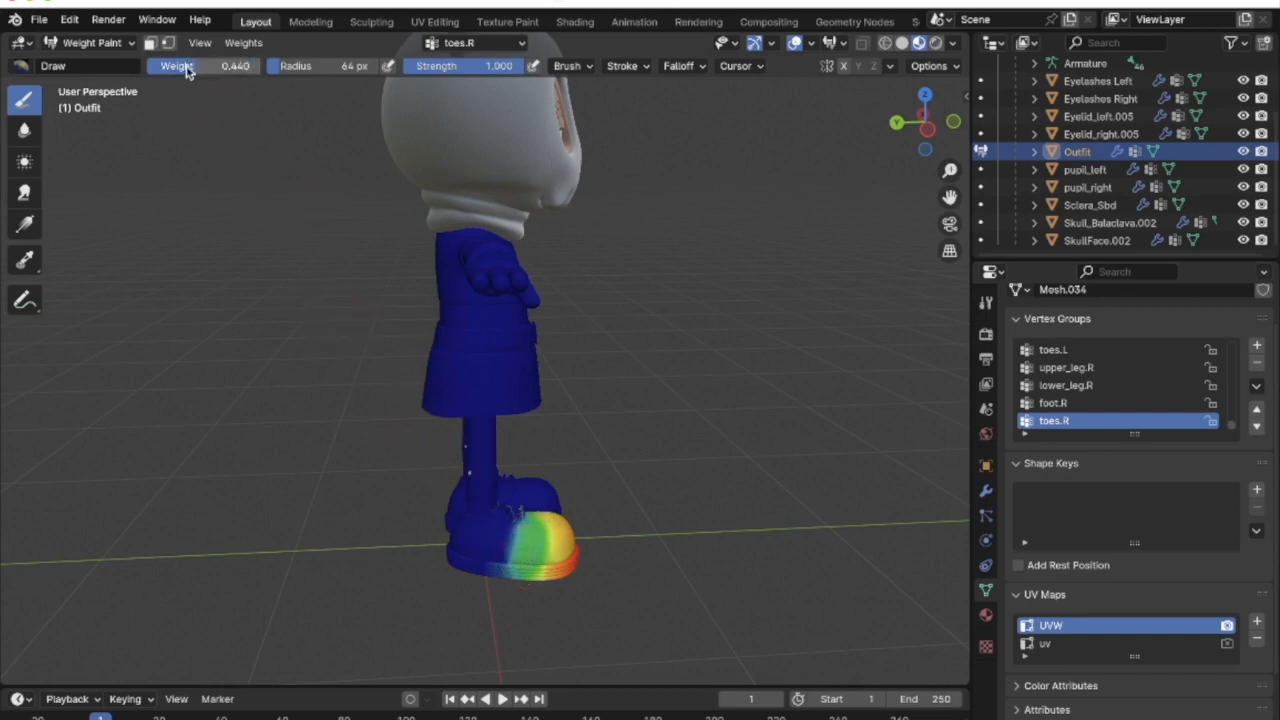
# Build up the toes.R influence across the right shoe's toe cap with brush weight 1.000 and strength 0.196
pyautogui.moveTo(192, 67); pyautogui.dragTo(260, 67)
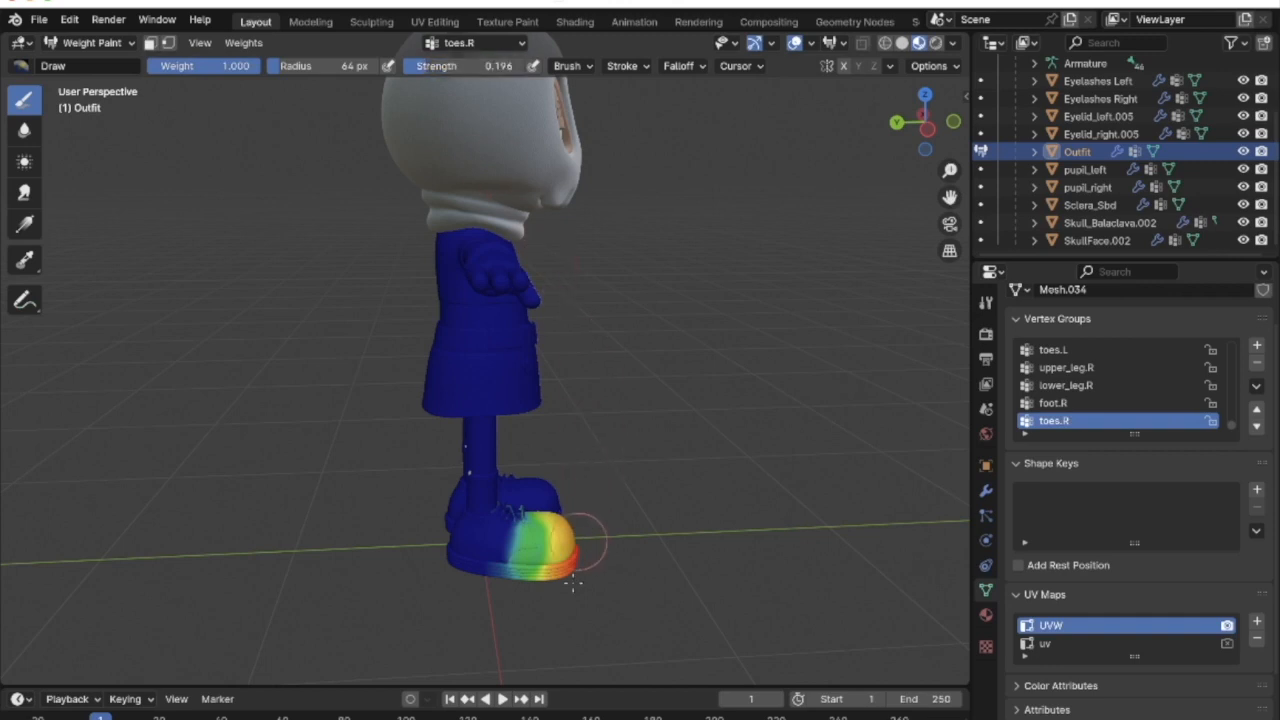
pyautogui.moveTo(536, 550); pyautogui.dragTo(530, 562)
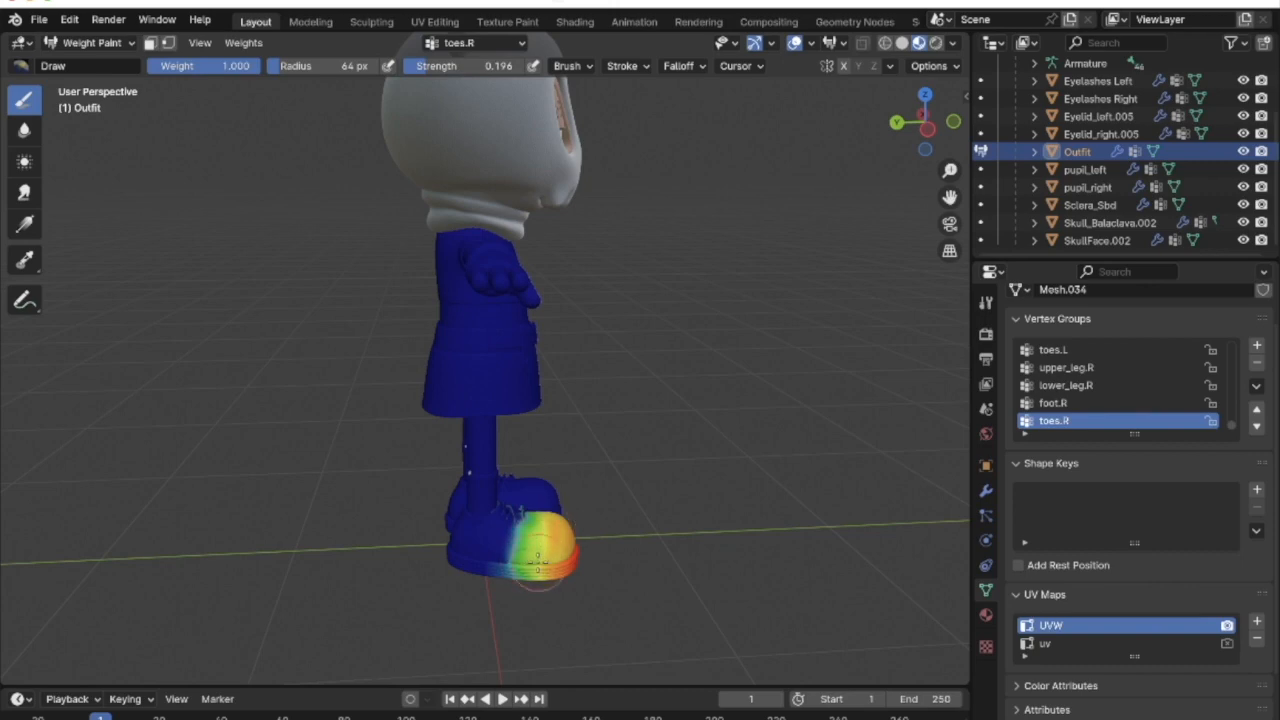
pyautogui.moveTo(535, 560); pyautogui.dragTo(597, 523, button='middle')
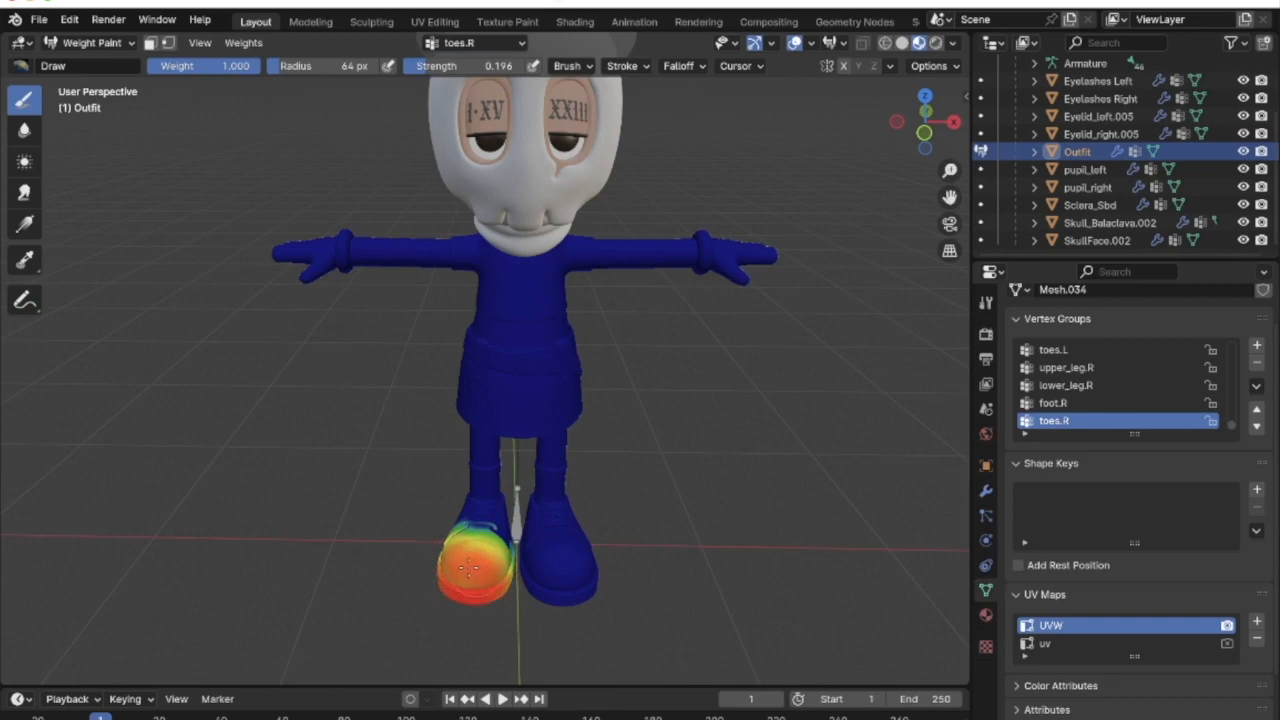
pyautogui.moveTo(426, 534); pyautogui.dragTo(494, 580, button='middle')
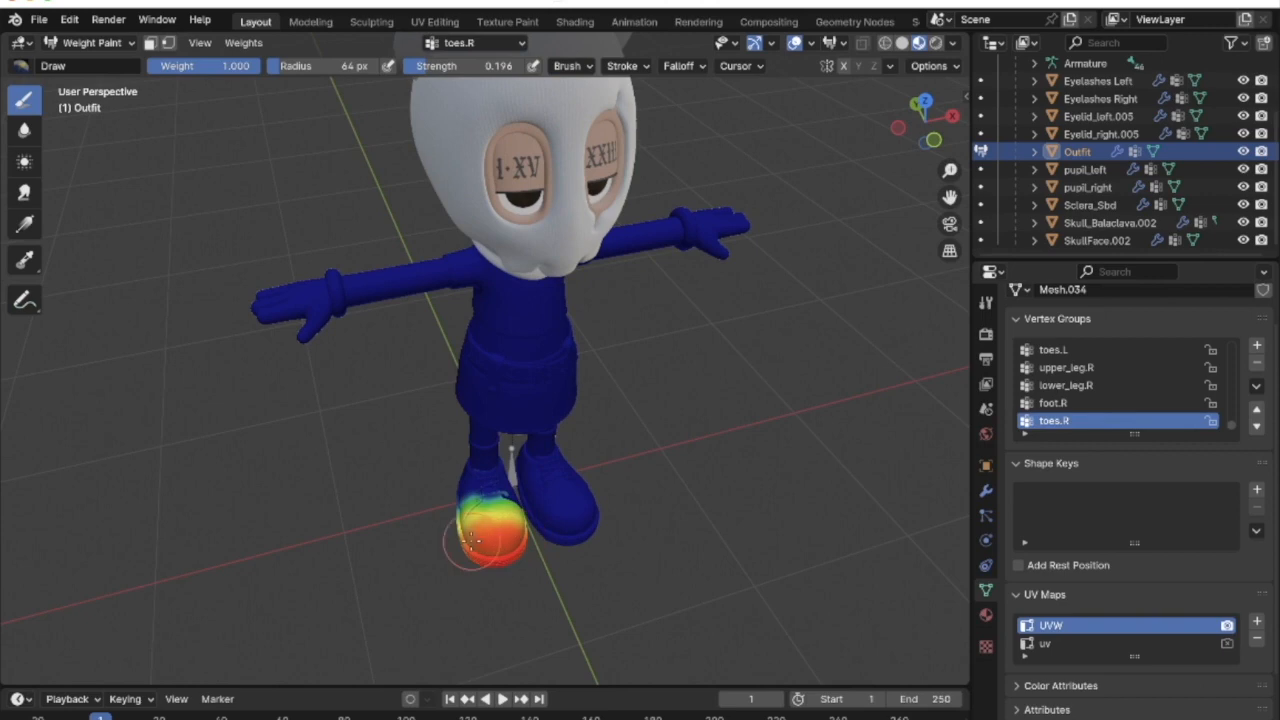
pyautogui.moveTo(498, 538)
pyautogui.mouseDown(button='middle')
pyautogui.moveTo(571, 537)
pyautogui.moveTo(484, 532)
pyautogui.mouseUp(button='middle')
pyautogui.moveTo(440, 365); pyautogui.dragTo(463, 190, button='middle')
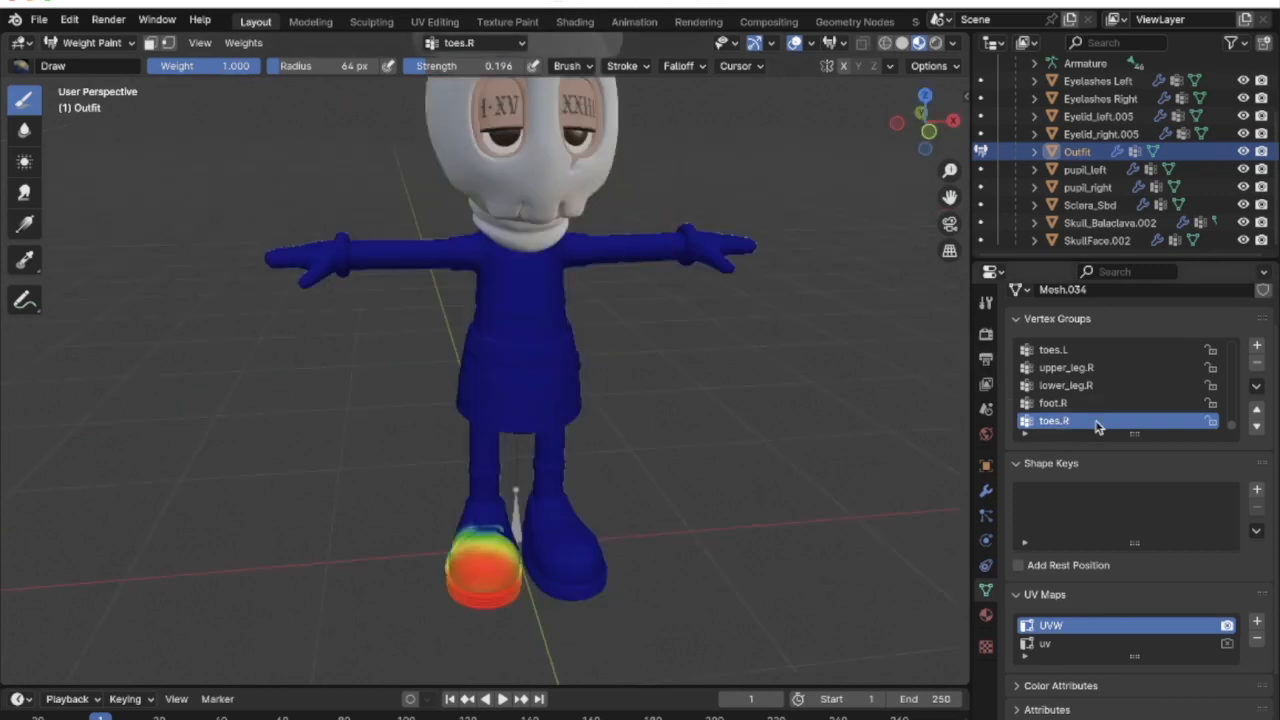
# Paint the foot.R group onto the heel and sides of the right shoe with weight 1.000 and strength 1.000
pyautogui.press('Up')
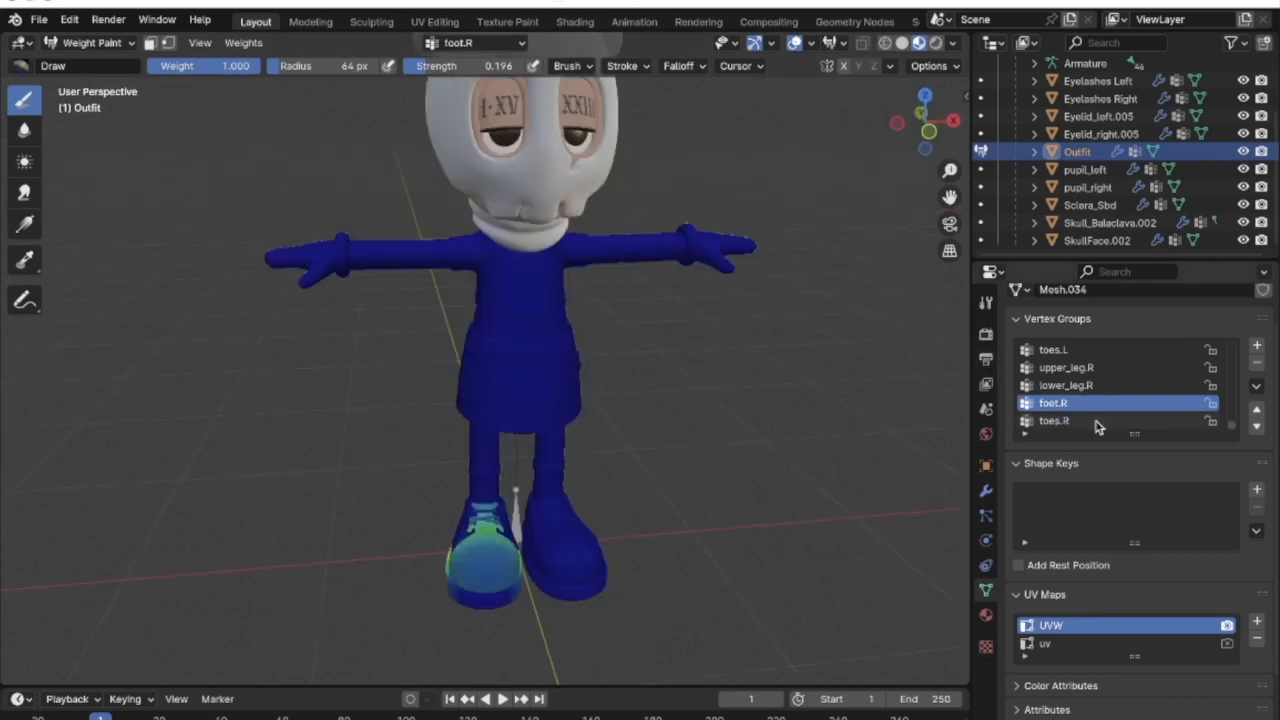
pyautogui.moveTo(640, 500); pyautogui.dragTo(430, 346, button='middle')
pyautogui.moveTo(419, 66); pyautogui.dragTo(493, 66)
pyautogui.moveTo(493, 481); pyautogui.dragTo(509, 494, button='middle')
pyautogui.moveTo(514, 472)
pyautogui.mouseDown()
pyautogui.moveTo(450, 500)
pyautogui.moveTo(540, 488)
pyautogui.moveTo(460, 490)
pyautogui.moveTo(475, 490)
pyautogui.mouseUp()
pyautogui.moveTo(475, 490); pyautogui.dragTo(480, 535, button='middle')
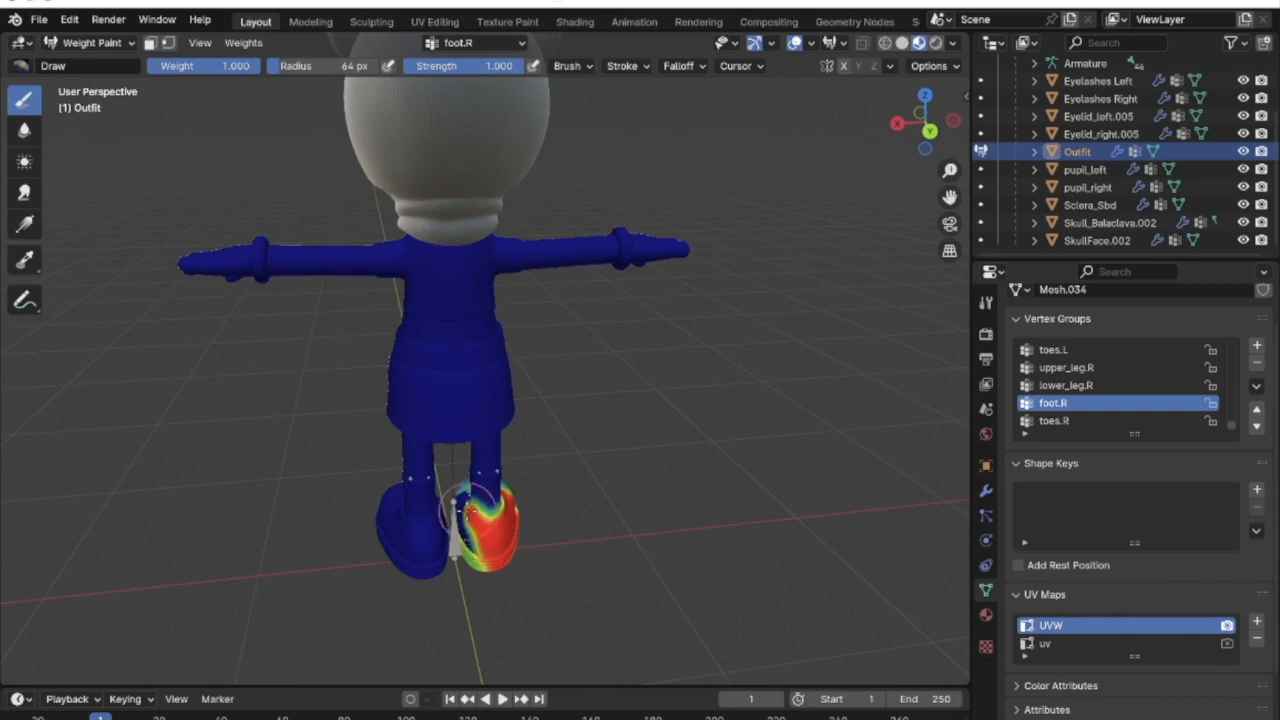
pyautogui.moveTo(455, 525); pyautogui.dragTo(600, 578, button='middle')
pyautogui.scroll(4, 453, 537)
pyautogui.scroll(5, 600, 578)
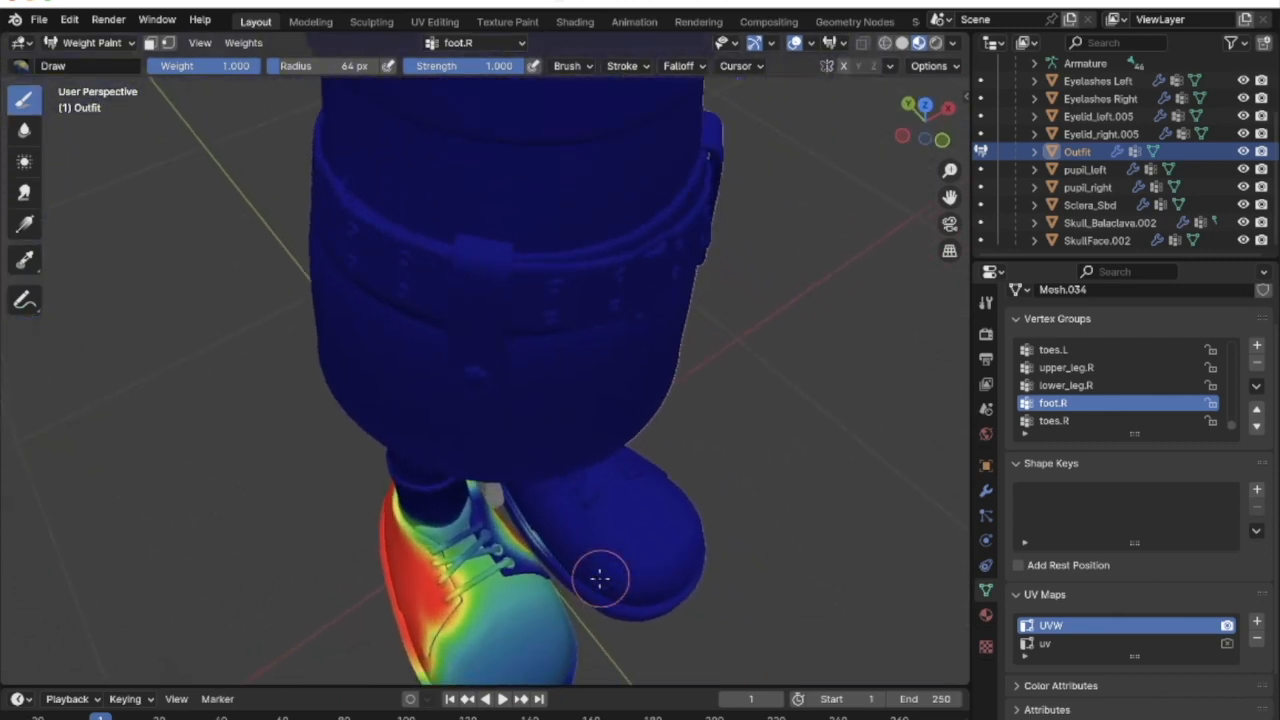
pyautogui.scroll(-1, 600, 578)
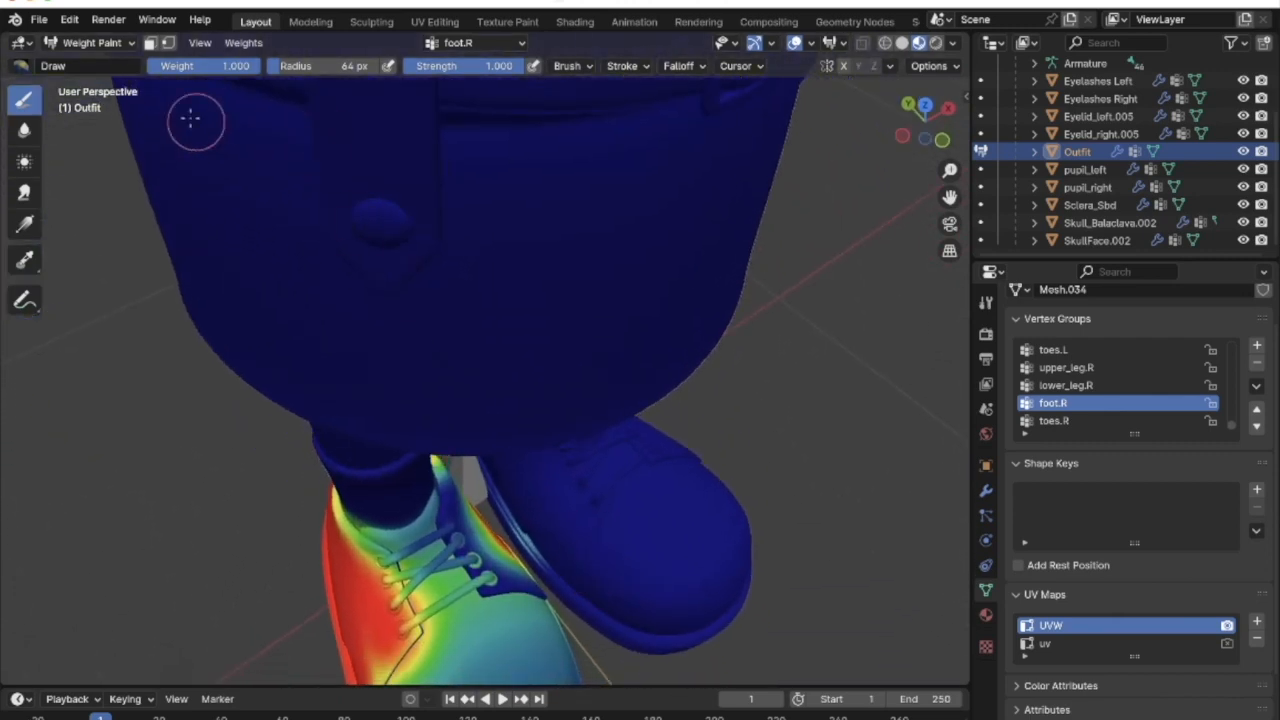
pyautogui.moveTo(207, 74); pyautogui.dragTo(90, 74)
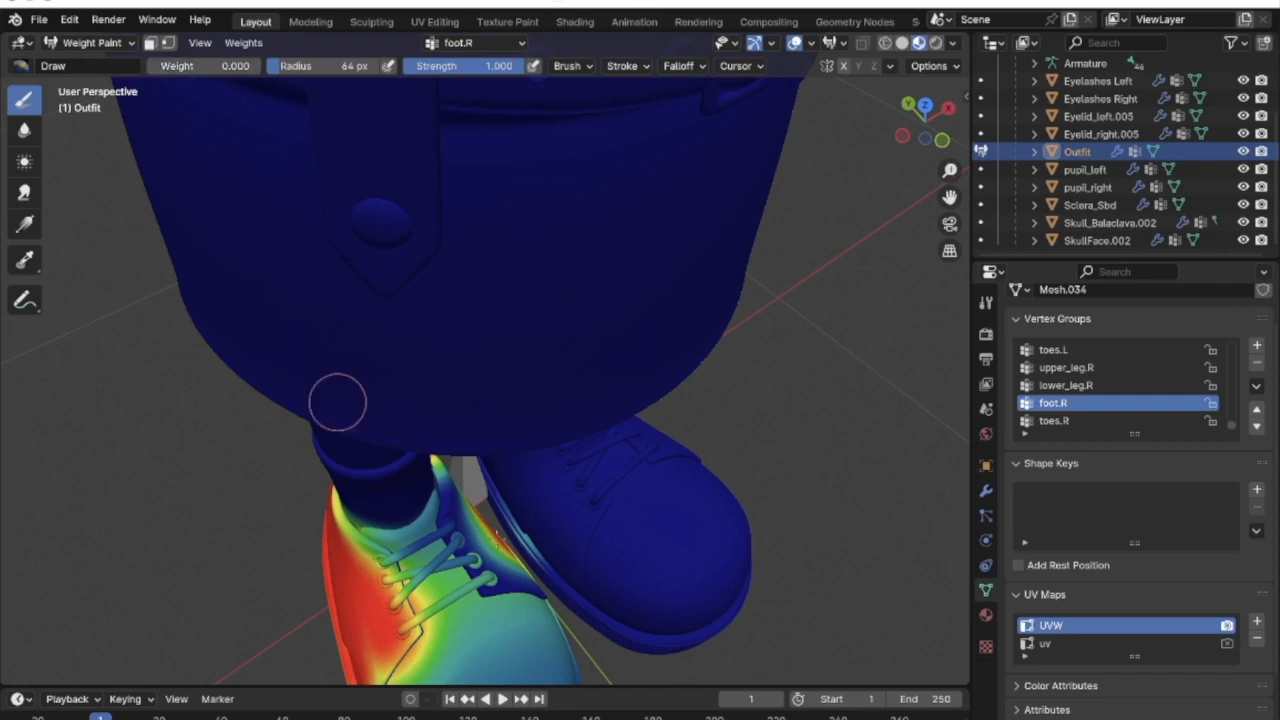
pyautogui.press('[')
pyautogui.press('[')
pyautogui.press('[')
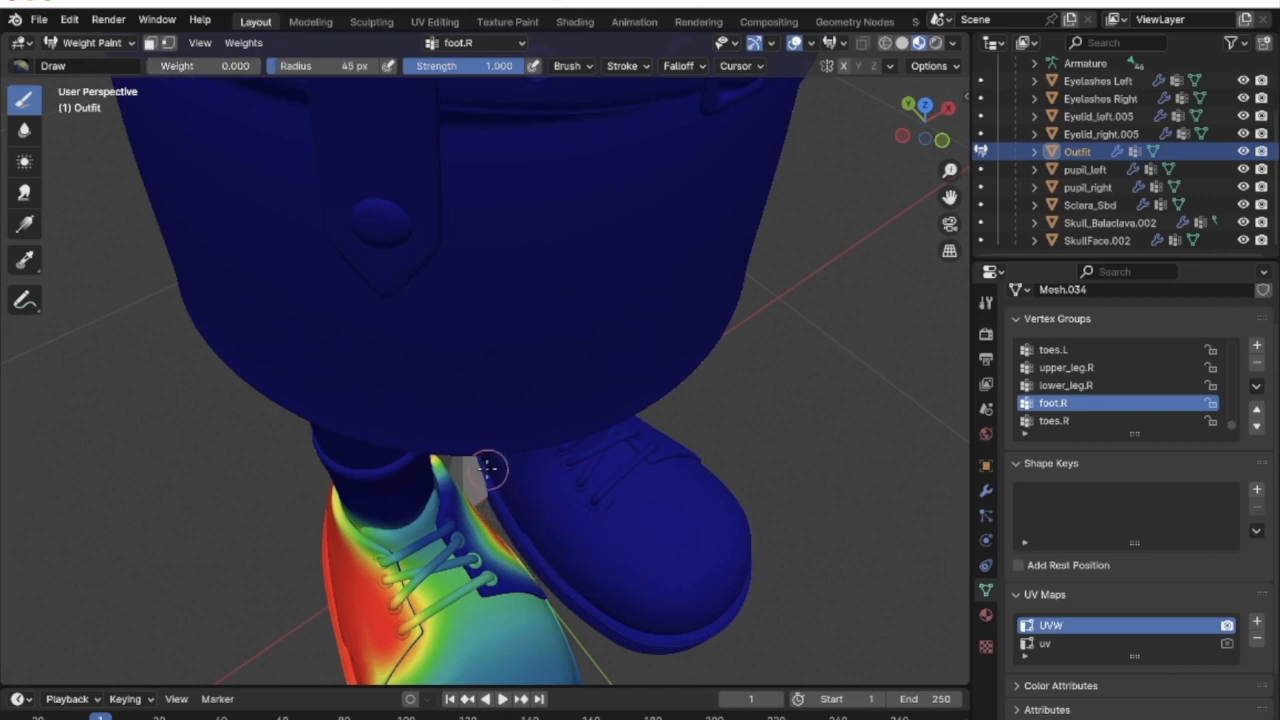
# Paint foot.R weight 1.000 over the right shoe's laces, tongue and sides behind the toe cap, enlarging the brush radius to 82 px
pyautogui.scroll(-5, 543, 509)
pyautogui.scroll(5, 514, 503)
pyautogui.hscroll(5, 511, 499)
pyautogui.hscroll(3, 510, 497)
pyautogui.moveTo(175, 68); pyautogui.dragTo(288, 68)
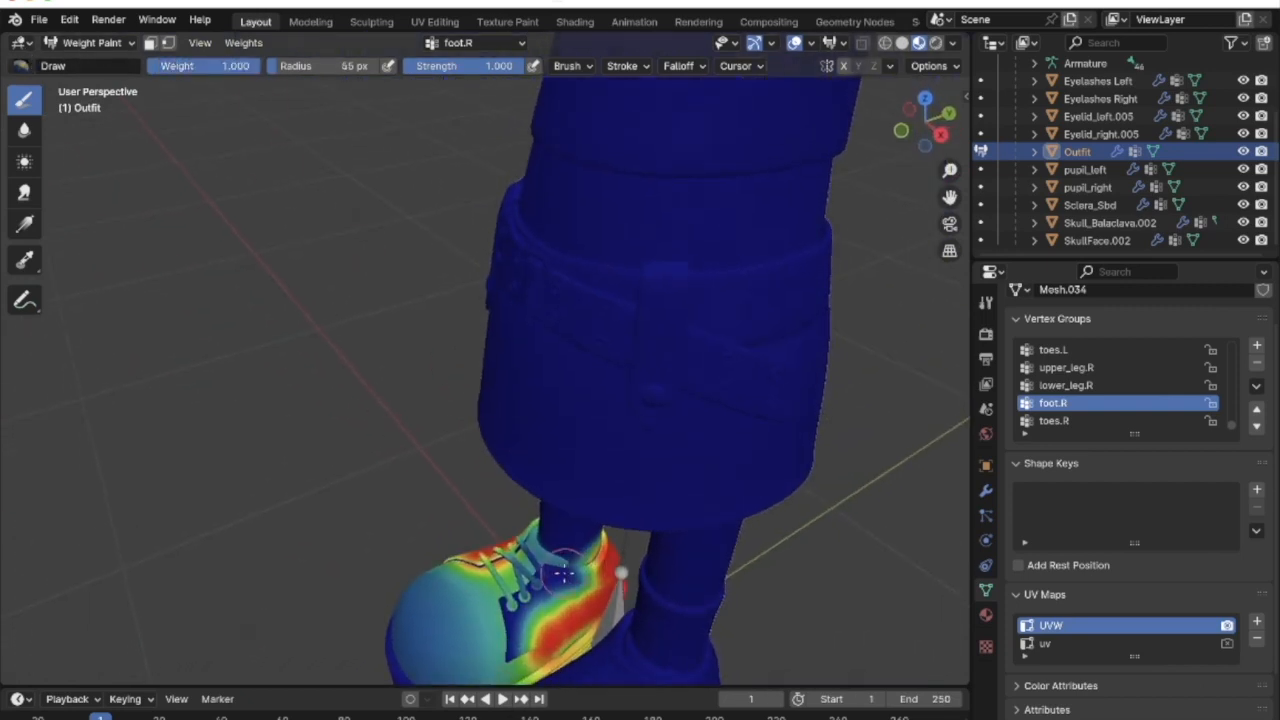
pyautogui.moveTo(585, 578)
pyautogui.mouseDown()
pyautogui.moveTo(570, 605)
pyautogui.moveTo(525, 630)
pyautogui.moveTo(530, 645)
pyautogui.moveTo(573, 590)
pyautogui.moveTo(585, 600)
pyautogui.moveTo(520, 645)
pyautogui.moveTo(530, 613)
pyautogui.moveTo(490, 558)
pyautogui.moveTo(504, 584)
pyautogui.moveTo(540, 548)
pyautogui.moveTo(588, 565)
pyautogui.moveTo(520, 535)
pyautogui.moveTo(526, 601)
pyautogui.moveTo(603, 587)
pyautogui.mouseUp()
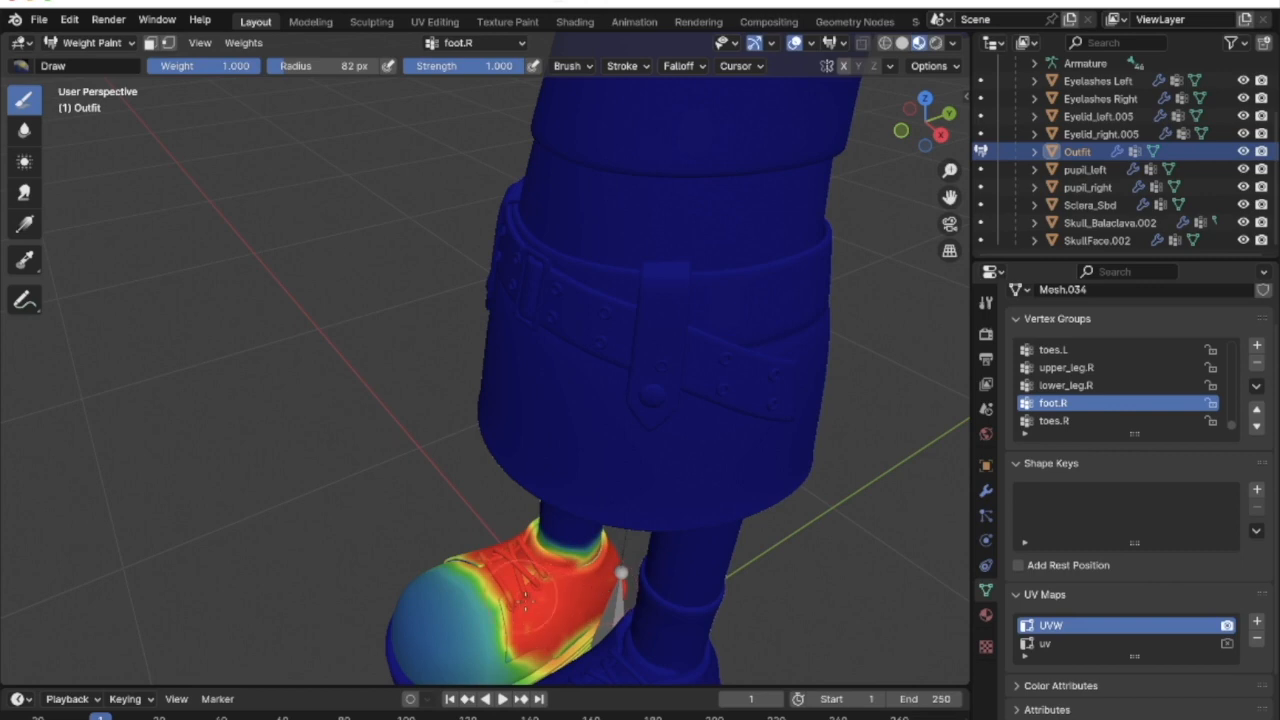
pyautogui.moveTo(526, 574); pyautogui.dragTo(391, 623, button='middle')
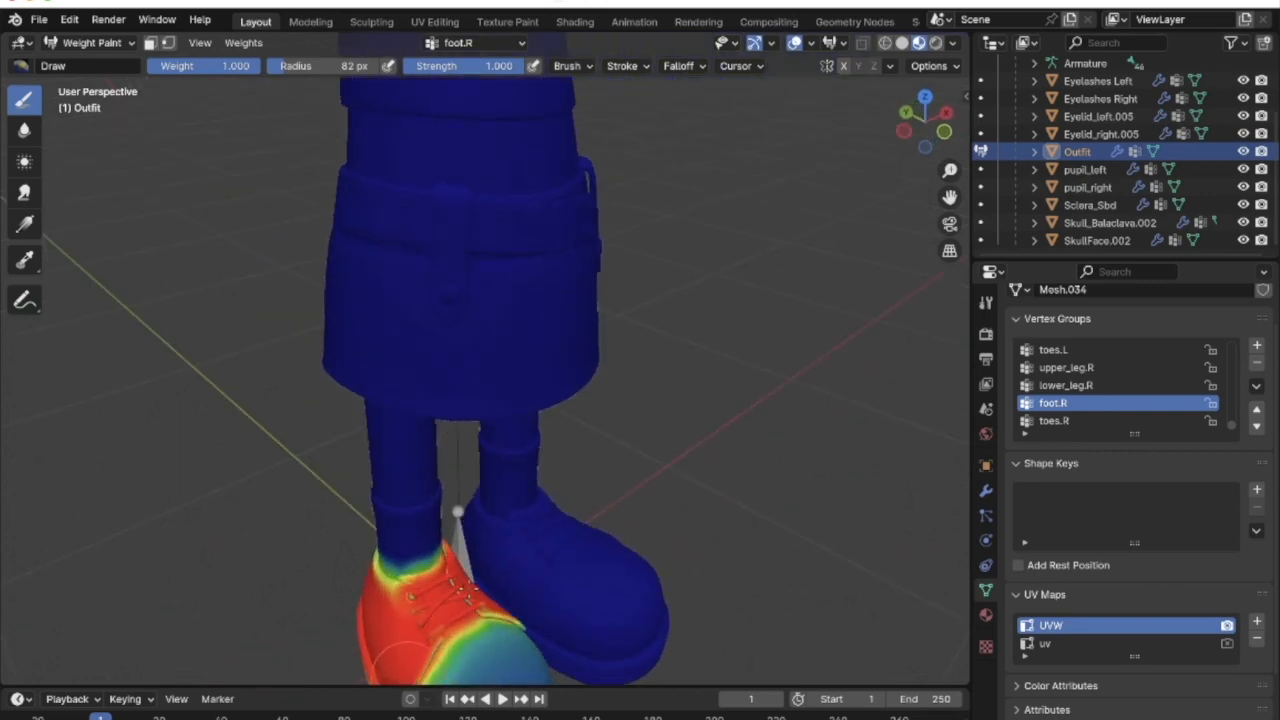
pyautogui.scroll(-2, 472, 588)
pyautogui.moveTo(477, 600); pyautogui.dragTo(632, 504, button='middle')
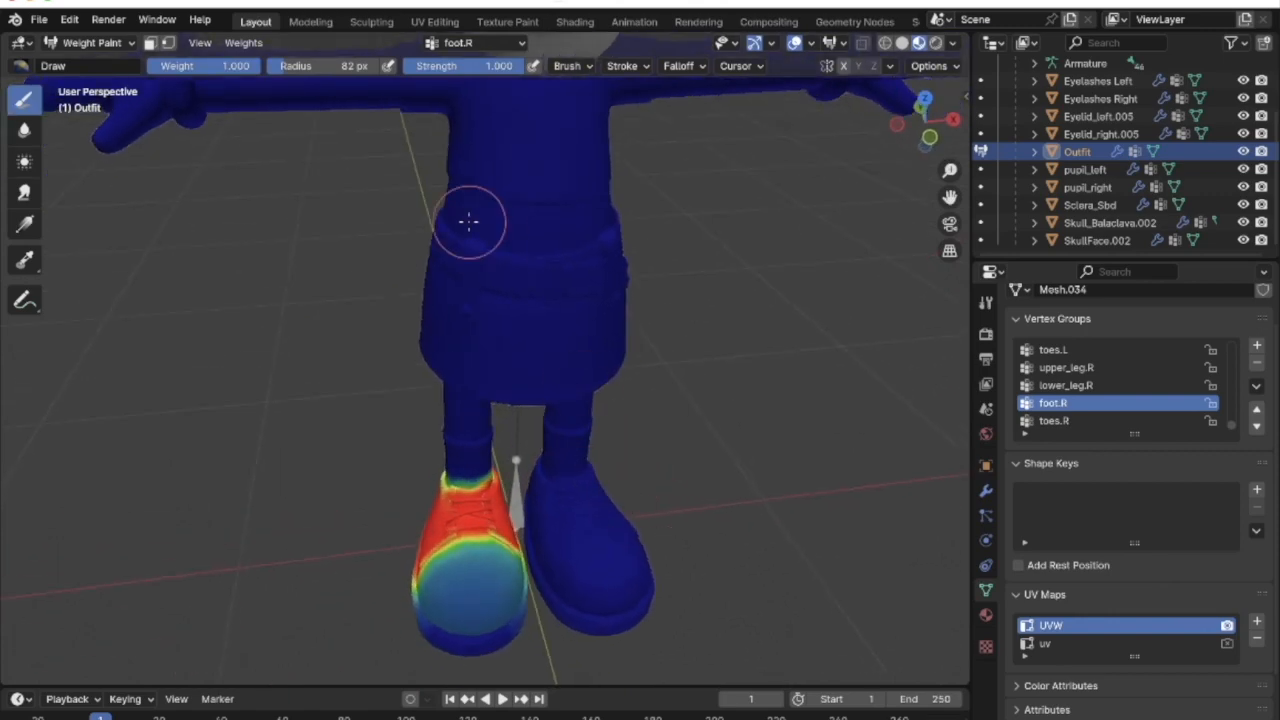
pyautogui.press('Up')
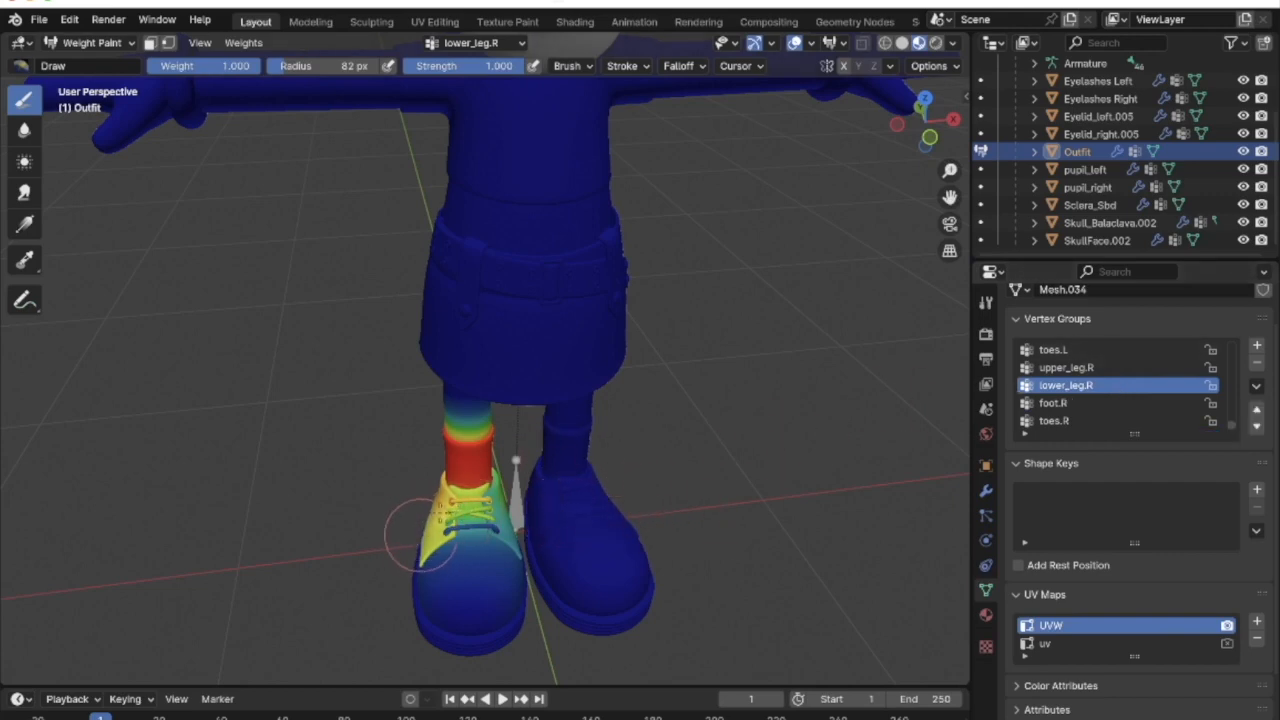
pyautogui.moveTo(433, 518)
pyautogui.mouseDown()
pyautogui.moveTo(443, 508)
pyautogui.moveTo(457, 530)
pyautogui.mouseUp()
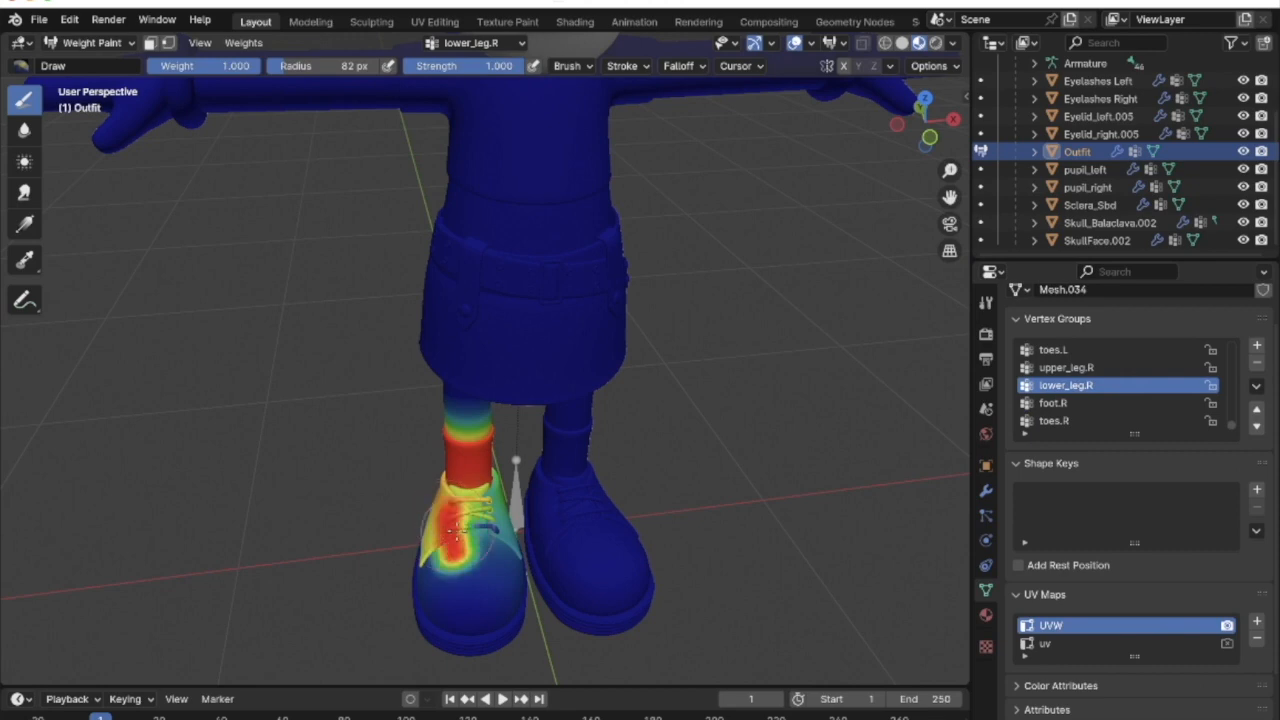
pyautogui.hotkey('ctrl', 'z')
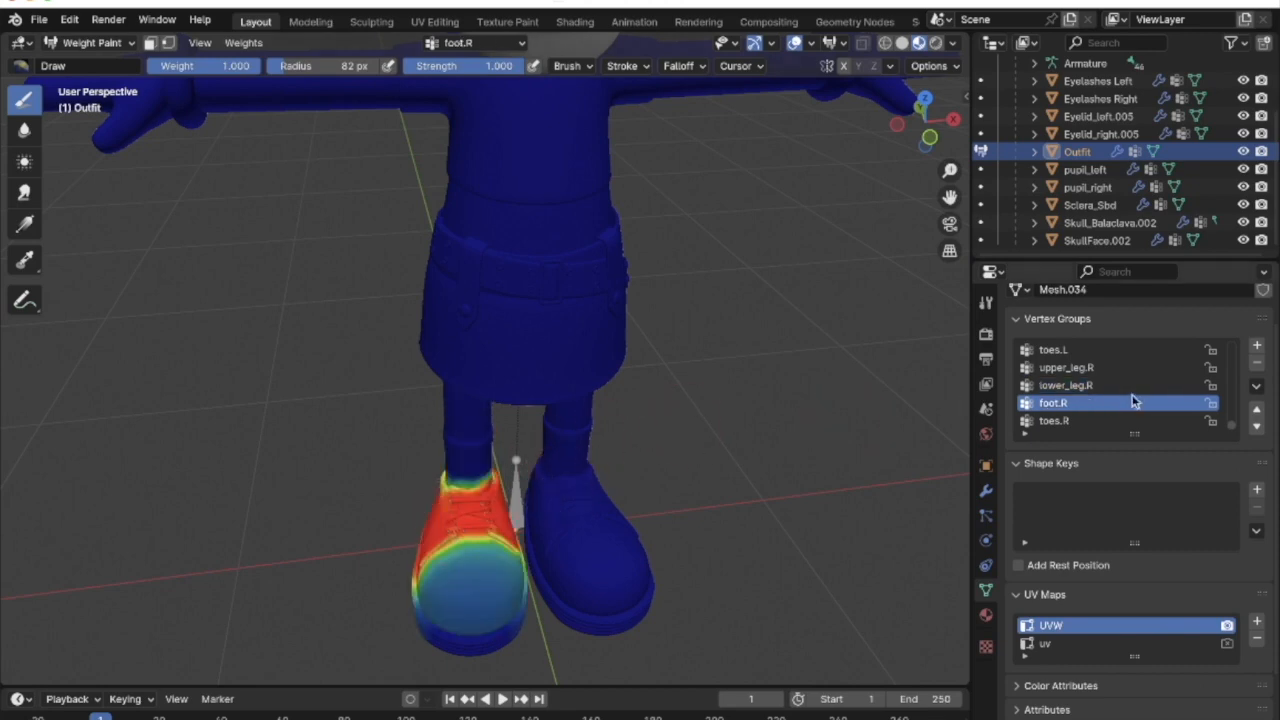
# Erase the upper_leg.R influence from the character's left half of the skirt and belt with brush weight 0.000
pyautogui.click(1127, 389)
pyautogui.click(1127, 368)
pyautogui.scroll(-3, 677, 390)
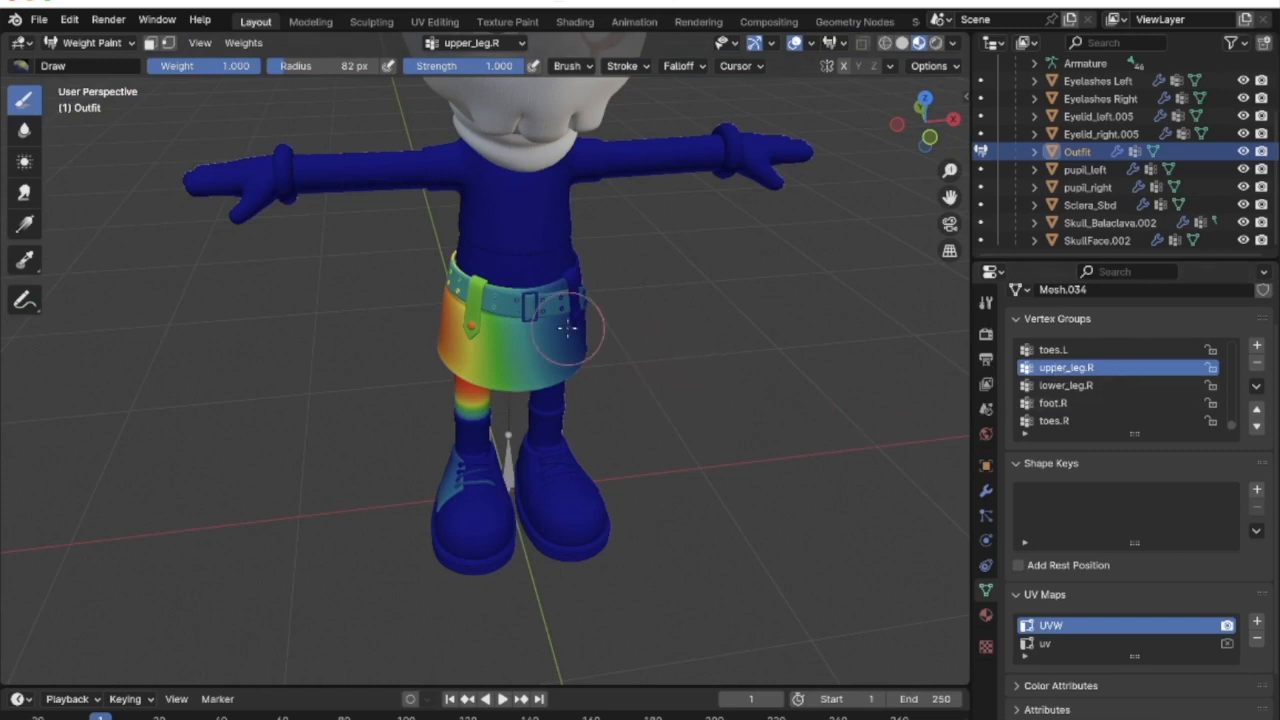
pyautogui.moveTo(238, 66); pyautogui.dragTo(150, 66)
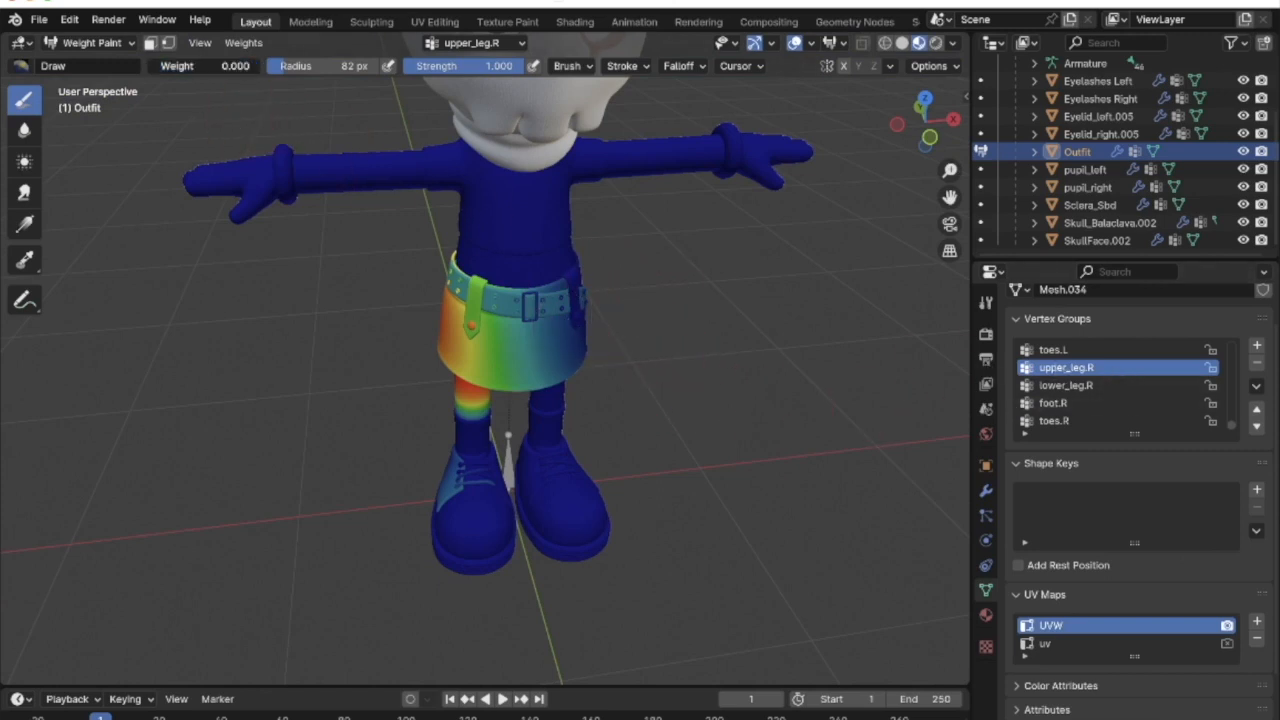
pyautogui.moveTo(697, 340)
pyautogui.mouseDown(button='middle')
pyautogui.moveTo(651, 341)
pyautogui.moveTo(674, 337)
pyautogui.mouseUp(button='middle')
pyautogui.moveTo(590, 297); pyautogui.dragTo(569, 283, button='middle')
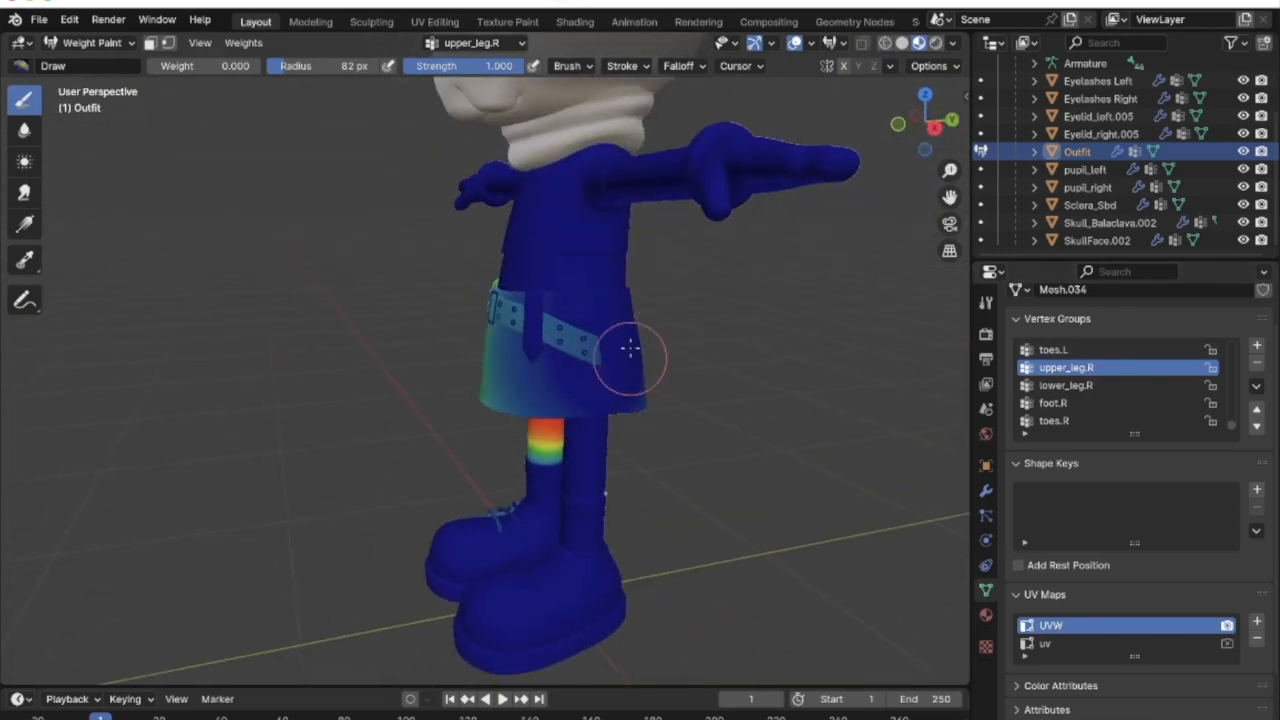
pyautogui.moveTo(594, 300); pyautogui.dragTo(592, 440)
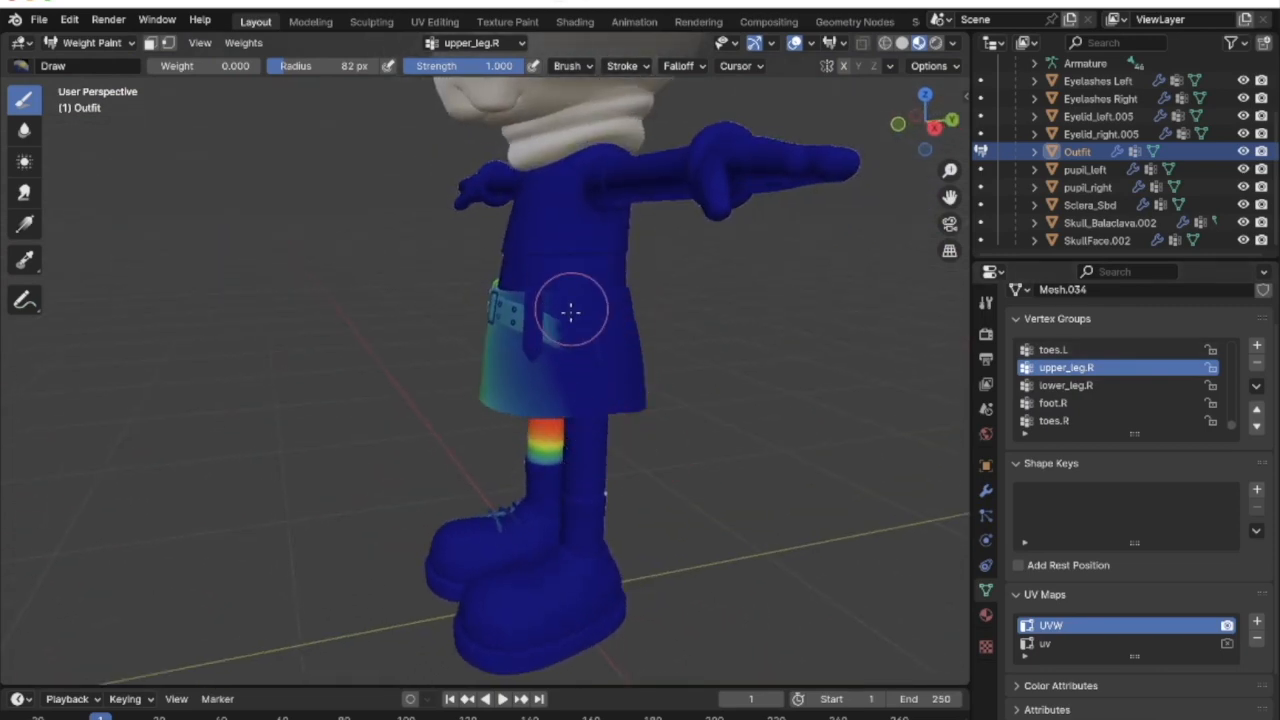
pyautogui.moveTo(587, 434)
pyautogui.mouseDown(button='middle')
pyautogui.moveTo(599, 400)
pyautogui.moveTo(607, 440)
pyautogui.mouseUp(button='middle')
pyautogui.moveTo(607, 440)
pyautogui.mouseDown()
pyautogui.moveTo(571, 271)
pyautogui.moveTo(571, 457)
pyautogui.moveTo(543, 286)
pyautogui.moveTo(587, 393)
pyautogui.mouseUp()
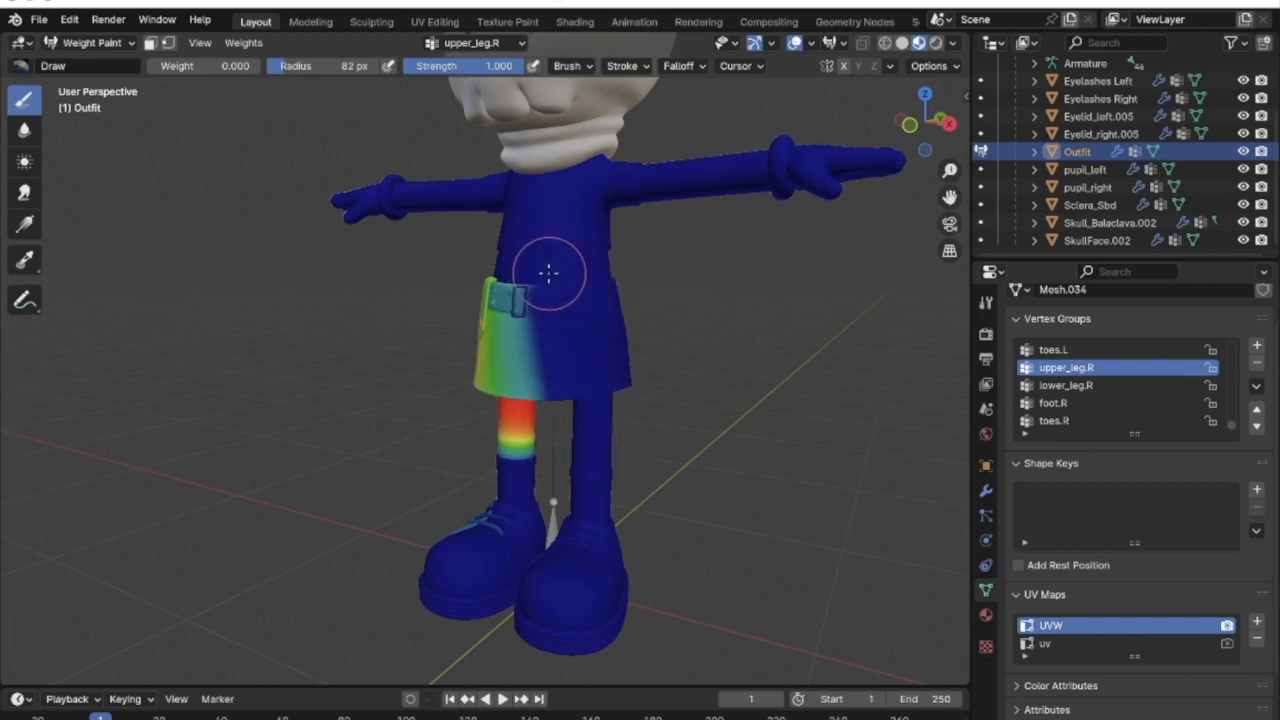
# Erase the upper_leg.R influence along the belt and waistband on the front and the character's right side of the skirt
pyautogui.moveTo(549, 263); pyautogui.dragTo(571, 277, button='middle')
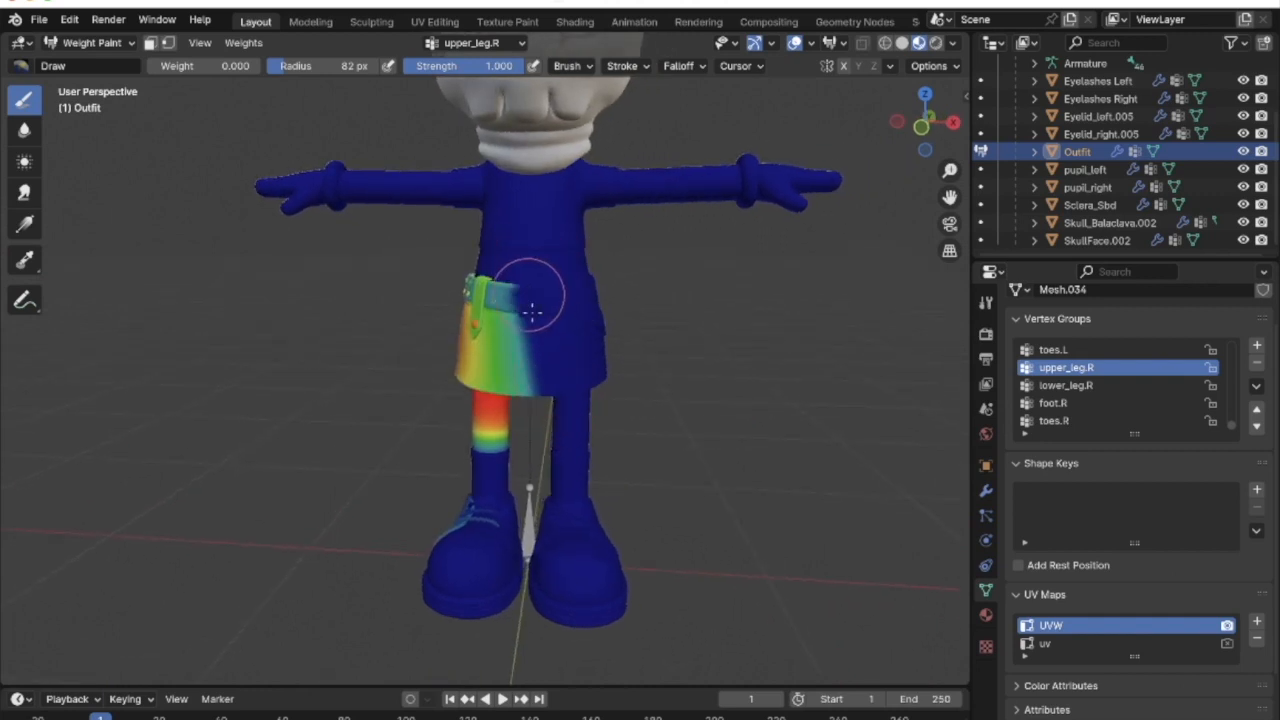
pyautogui.moveTo(560, 386)
pyautogui.mouseDown(button='middle')
pyautogui.moveTo(594, 286)
pyautogui.moveTo(555, 290)
pyautogui.mouseUp(button='middle')
pyautogui.moveTo(556, 290)
pyautogui.mouseDown()
pyautogui.moveTo(429, 277)
pyautogui.moveTo(566, 294)
pyautogui.moveTo(405, 279)
pyautogui.moveTo(571, 306)
pyautogui.moveTo(403, 286)
pyautogui.moveTo(546, 307)
pyautogui.mouseUp()
pyautogui.moveTo(546, 307); pyautogui.dragTo(470, 294, button='middle')
pyautogui.moveTo(470, 294); pyautogui.dragTo(482, 278)
pyautogui.moveTo(482, 278); pyautogui.dragTo(470, 283, button='middle')
pyautogui.moveTo(470, 283)
pyautogui.mouseDown()
pyautogui.moveTo(355, 407)
pyautogui.moveTo(421, 334)
pyautogui.moveTo(373, 392)
pyautogui.mouseUp()
pyautogui.moveTo(373, 392); pyautogui.dragTo(740, 345, button='middle')
# Erase the upper_leg.L influence from the character's right half of the skirt, front and back, with weight 0.000
pyautogui.keyDown('ctrl'); pyautogui.scroll(5, 1115, 362); pyautogui.keyUp('ctrl')
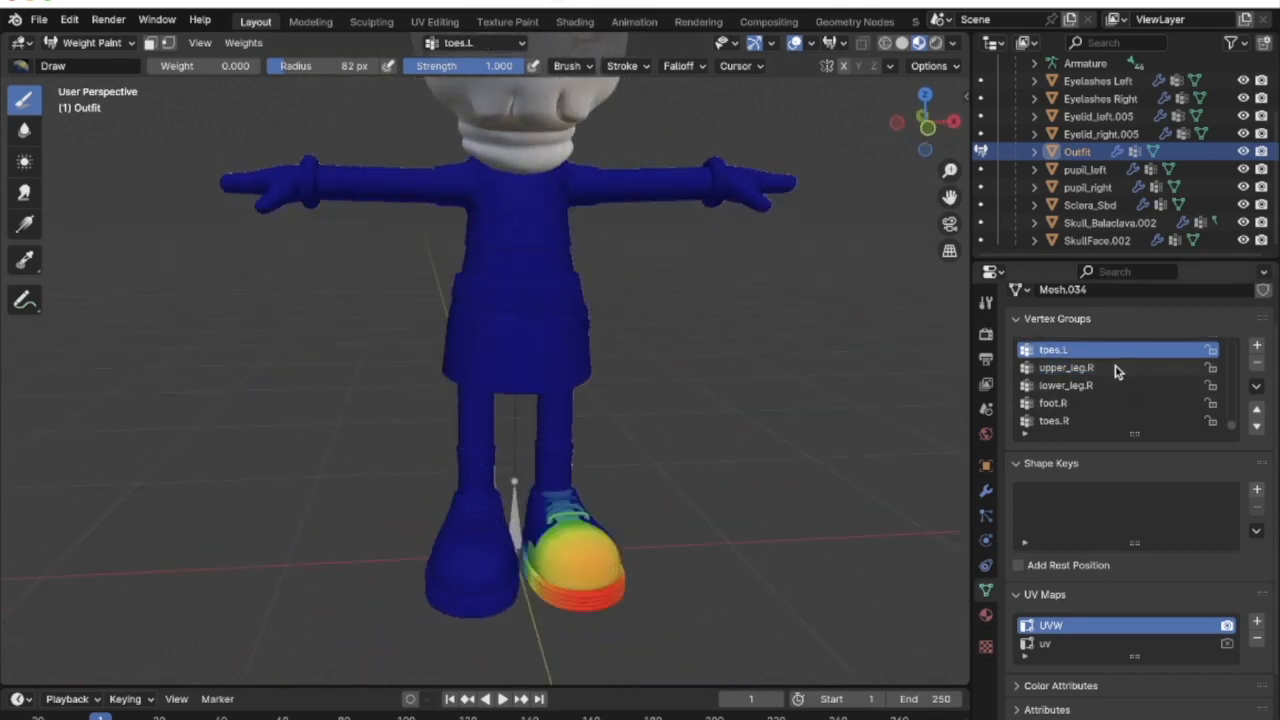
pyautogui.keyDown('ctrl'); pyautogui.scroll(-3, 1107, 357); pyautogui.keyUp('ctrl')
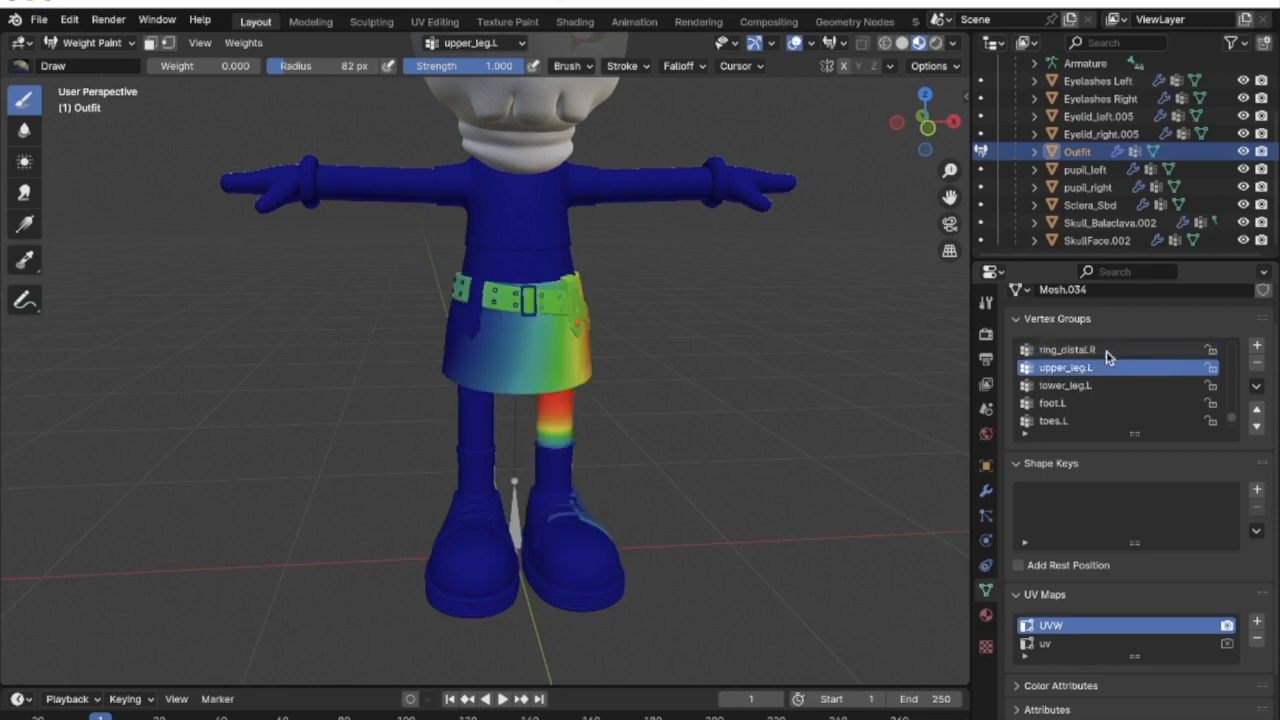
pyautogui.keyDown('ctrl'); pyautogui.scroll(2, 1107, 357); pyautogui.keyUp('ctrl')
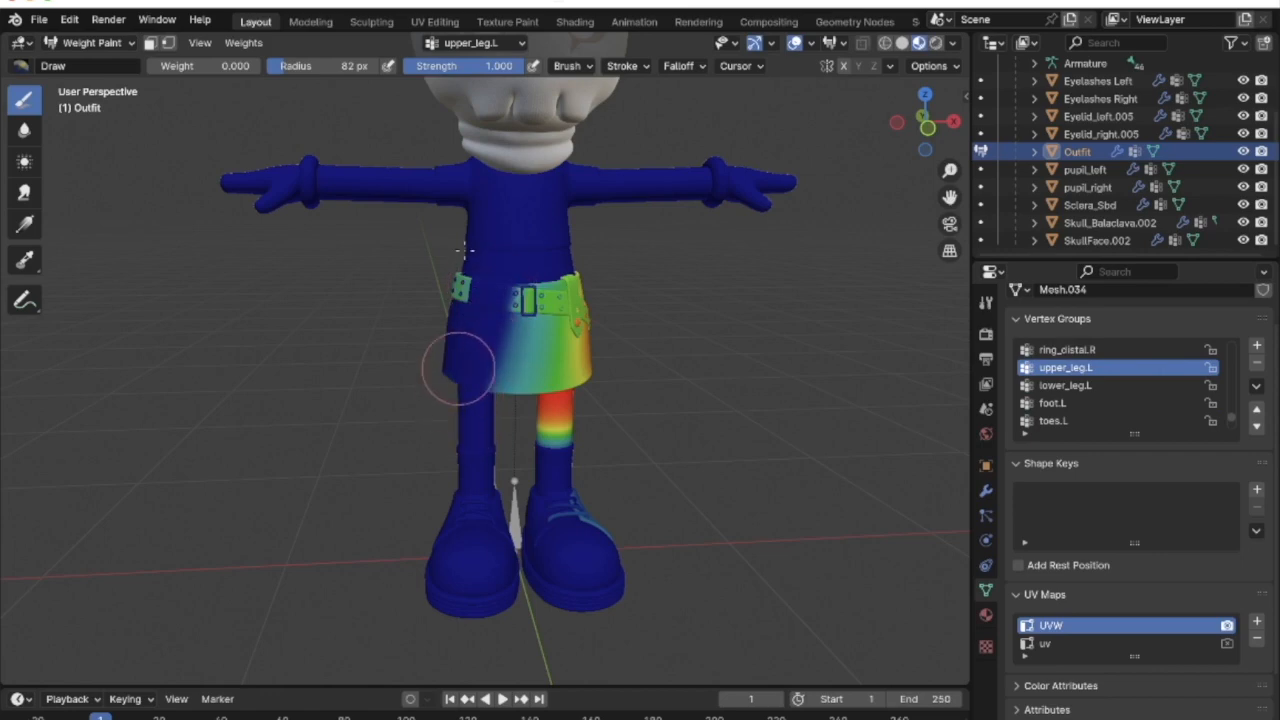
pyautogui.moveTo(463, 330); pyautogui.dragTo(514, 334, button='middle')
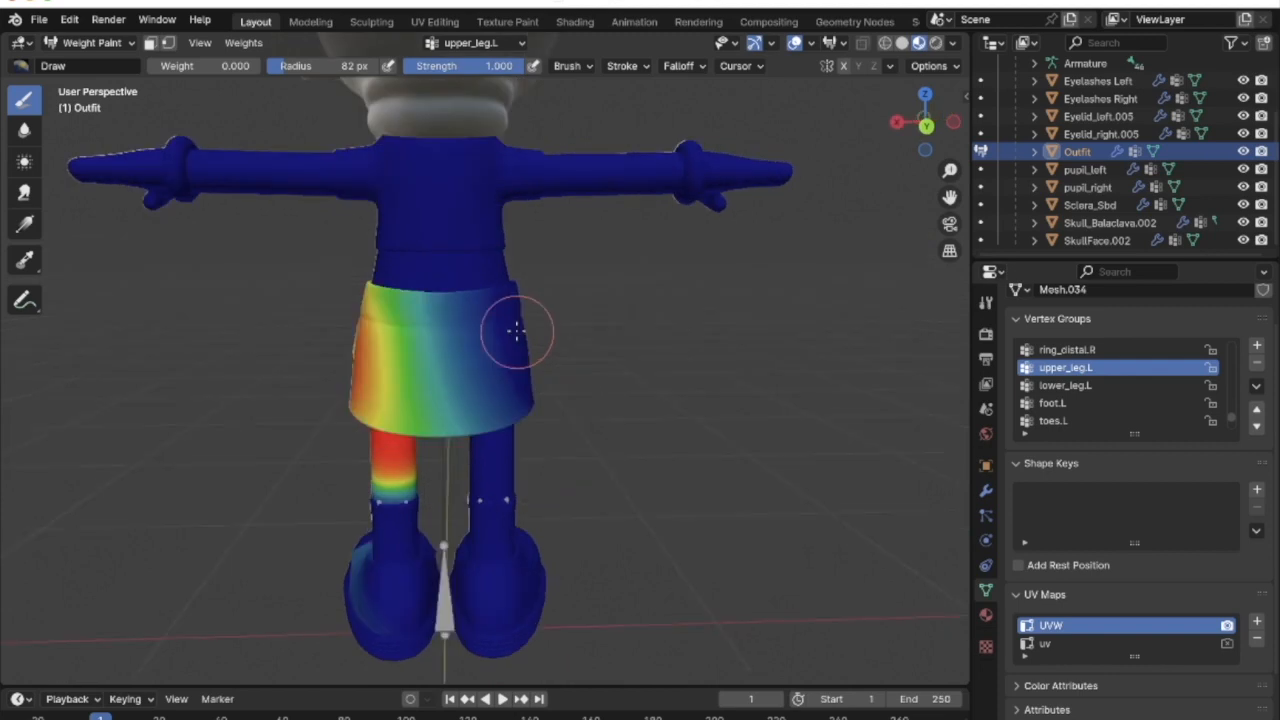
pyautogui.moveTo(485, 410)
pyautogui.mouseDown()
pyautogui.moveTo(494, 443)
pyautogui.moveTo(503, 380)
pyautogui.moveTo(491, 334)
pyautogui.moveTo(531, 425)
pyautogui.moveTo(471, 301)
pyautogui.moveTo(483, 446)
pyautogui.moveTo(454, 294)
pyautogui.mouseUp()
pyautogui.moveTo(454, 290); pyautogui.dragTo(740, 292, button='middle')
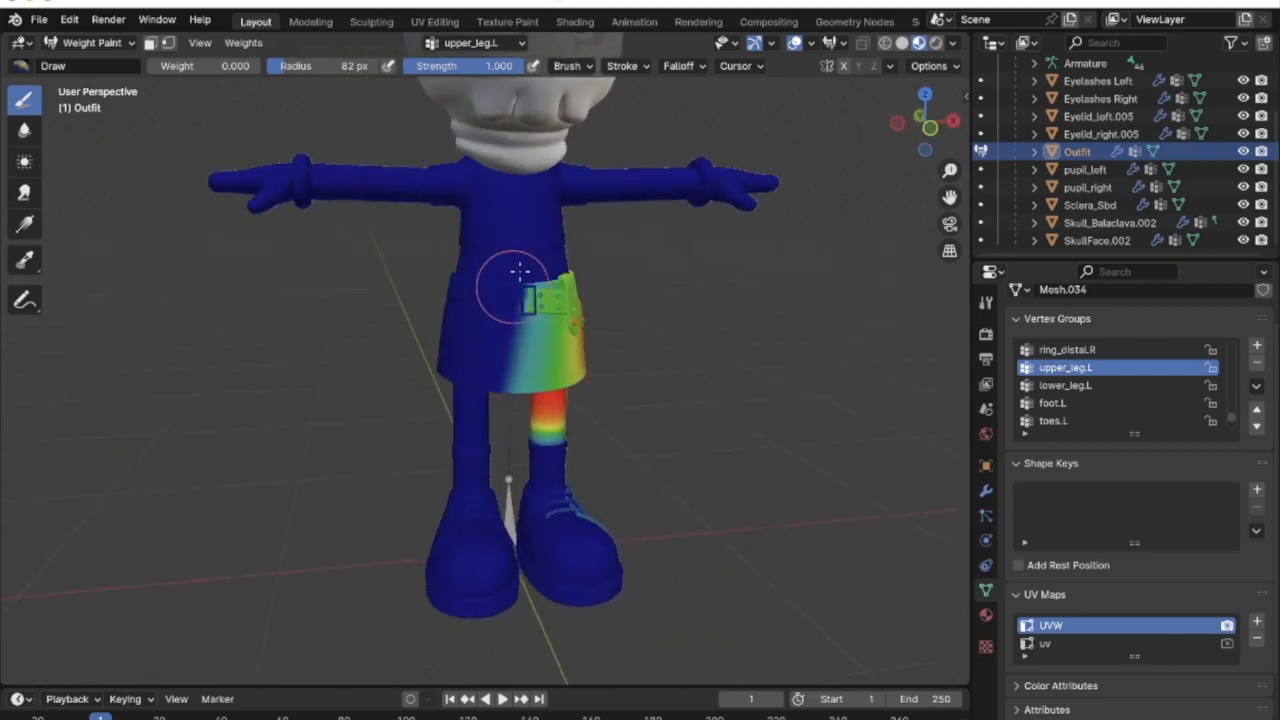
# Clear the upper_leg.L influence from the belt and upper waistband around the skirt, keeping brush weight 0.000
pyautogui.moveTo(514, 286); pyautogui.dragTo(656, 289, button='middle')
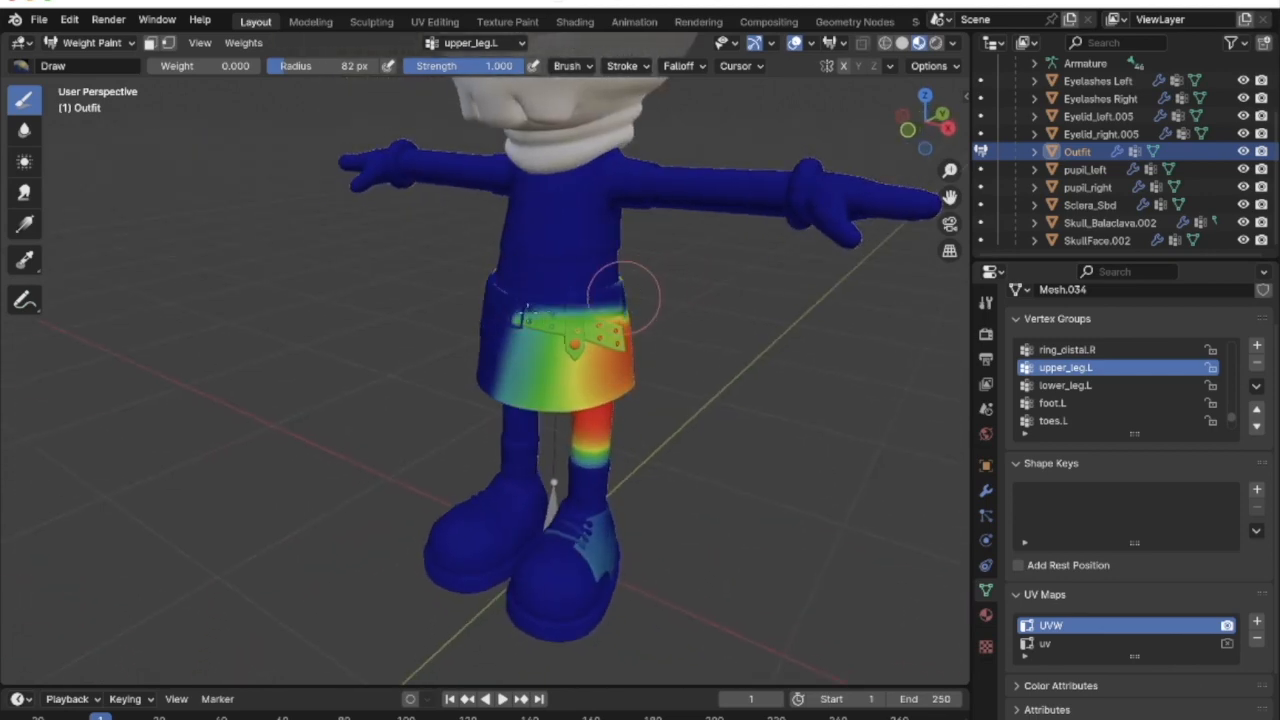
pyautogui.moveTo(549, 300); pyautogui.dragTo(514, 300, button='middle')
pyautogui.moveTo(590, 340); pyautogui.dragTo(591, 271, button='middle')
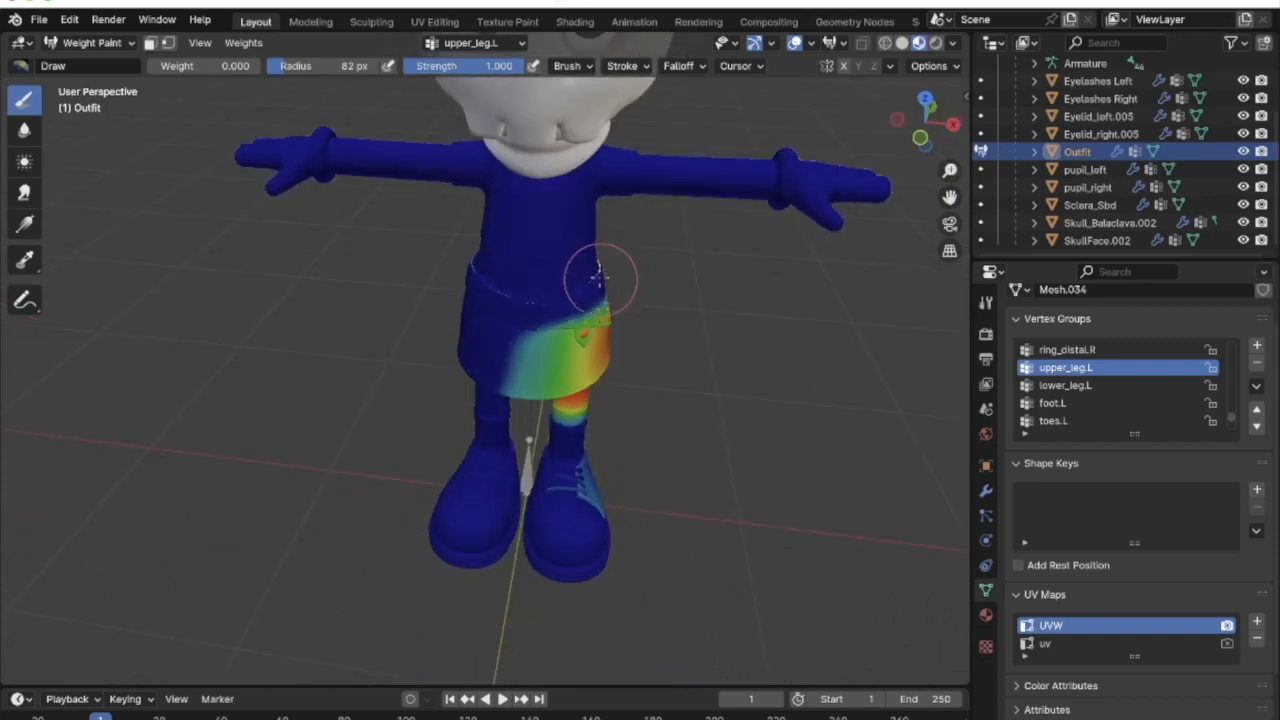
pyautogui.scroll(4, 601, 266)
pyautogui.scroll(4, 603, 271)
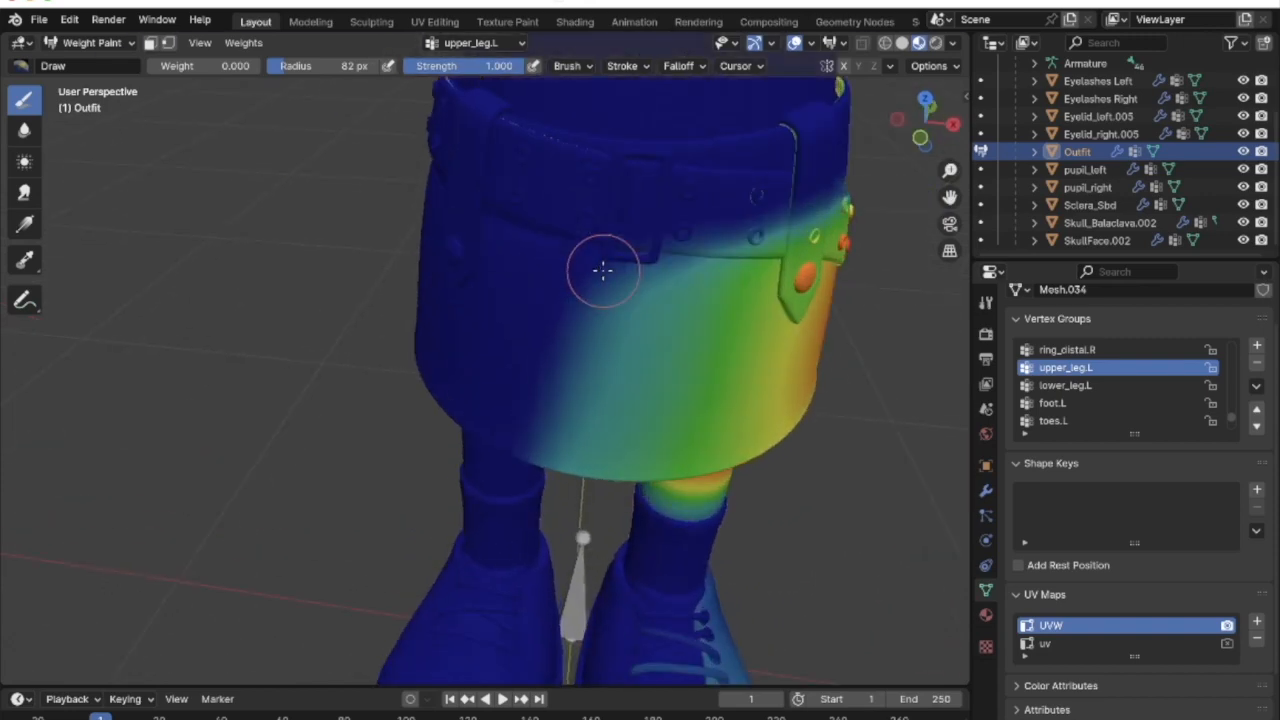
pyautogui.keyDown('shift'); pyautogui.hscroll(5, 603, 271); pyautogui.keyUp('shift')
pyautogui.hscroll(-5, 604, 268)
pyautogui.moveTo(604, 263); pyautogui.dragTo(580, 263, button='middle')
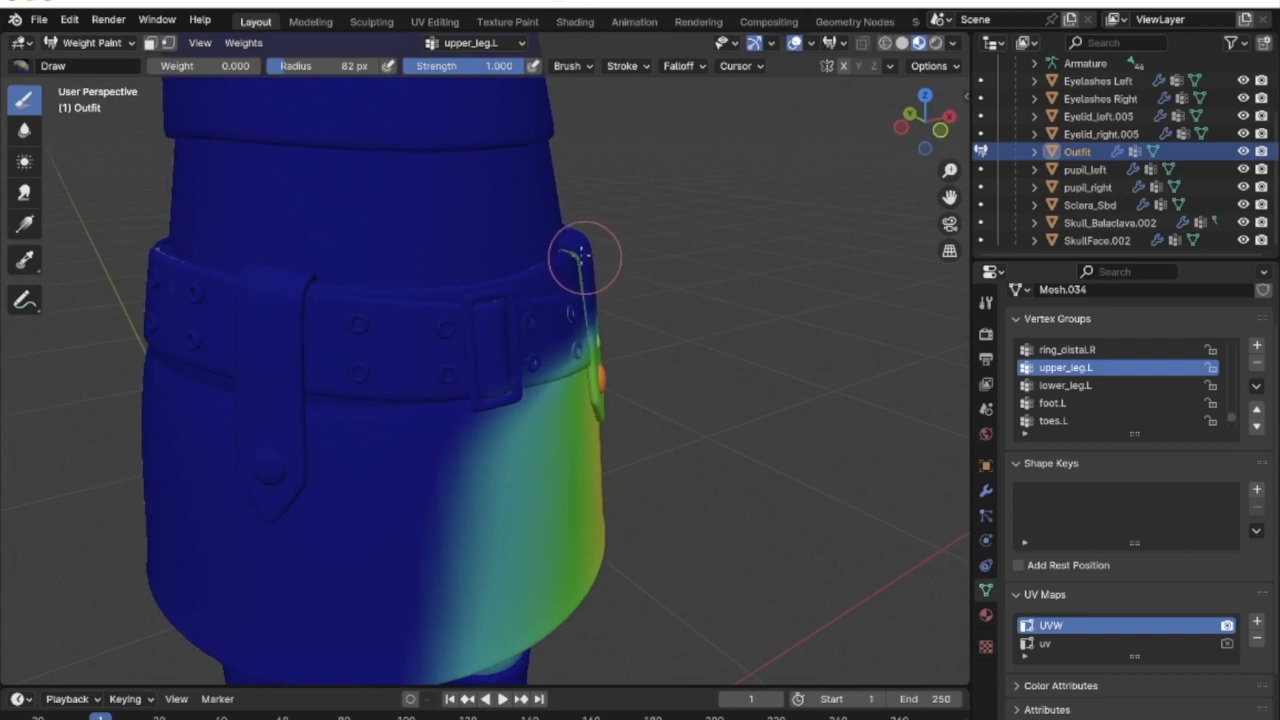
pyautogui.moveTo(583, 300); pyautogui.dragTo(137, 277, button='middle')
pyautogui.moveTo(157, 263)
pyautogui.mouseDown()
pyautogui.moveTo(175, 315)
pyautogui.moveTo(157, 269)
pyautogui.moveTo(200, 320)
pyautogui.moveTo(286, 374)
pyautogui.moveTo(428, 390)
pyautogui.moveTo(560, 343)
pyautogui.moveTo(574, 215)
pyautogui.mouseUp()
pyautogui.moveTo(631, 263)
pyautogui.mouseDown(button='middle')
pyautogui.moveTo(676, 272)
pyautogui.moveTo(523, 222)
pyautogui.mouseUp(button='middle')
# Switch the Outfit mesh to Edit Mode and hide the linked bare midriff piece above the belt
pyautogui.click(91, 42)
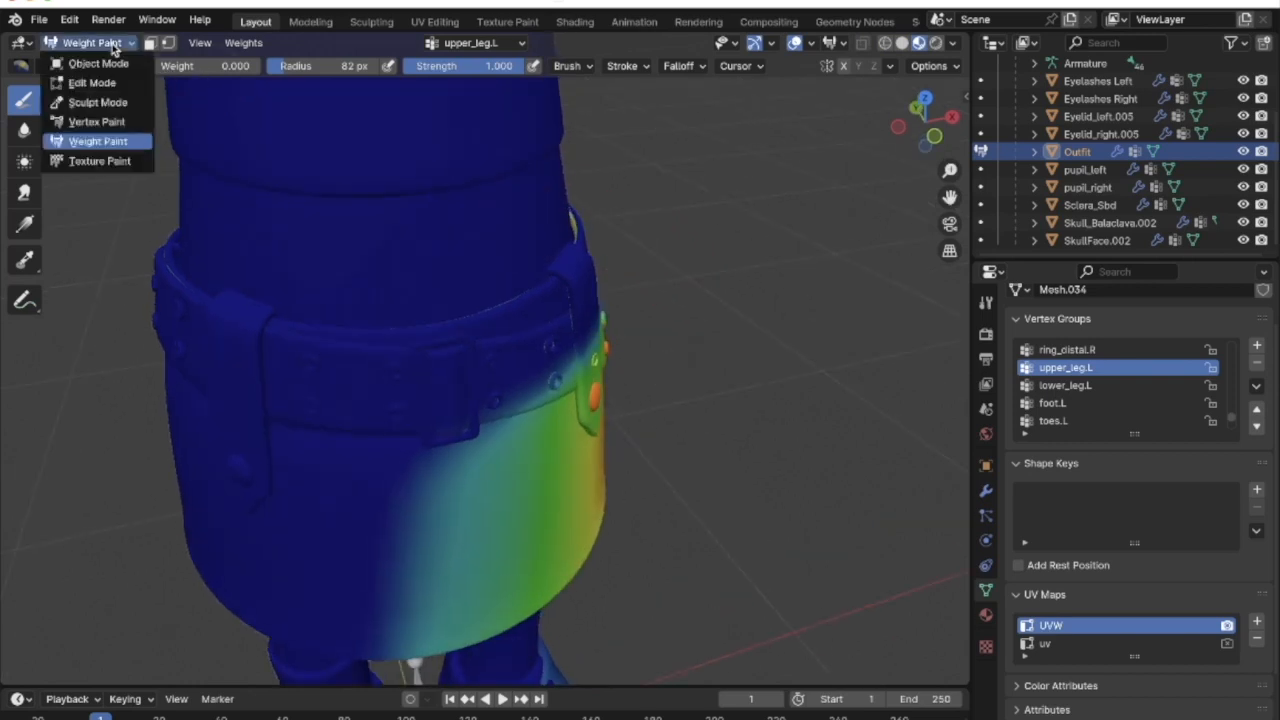
pyautogui.click(98, 63)
pyautogui.click(91, 42)
pyautogui.click(92, 82)
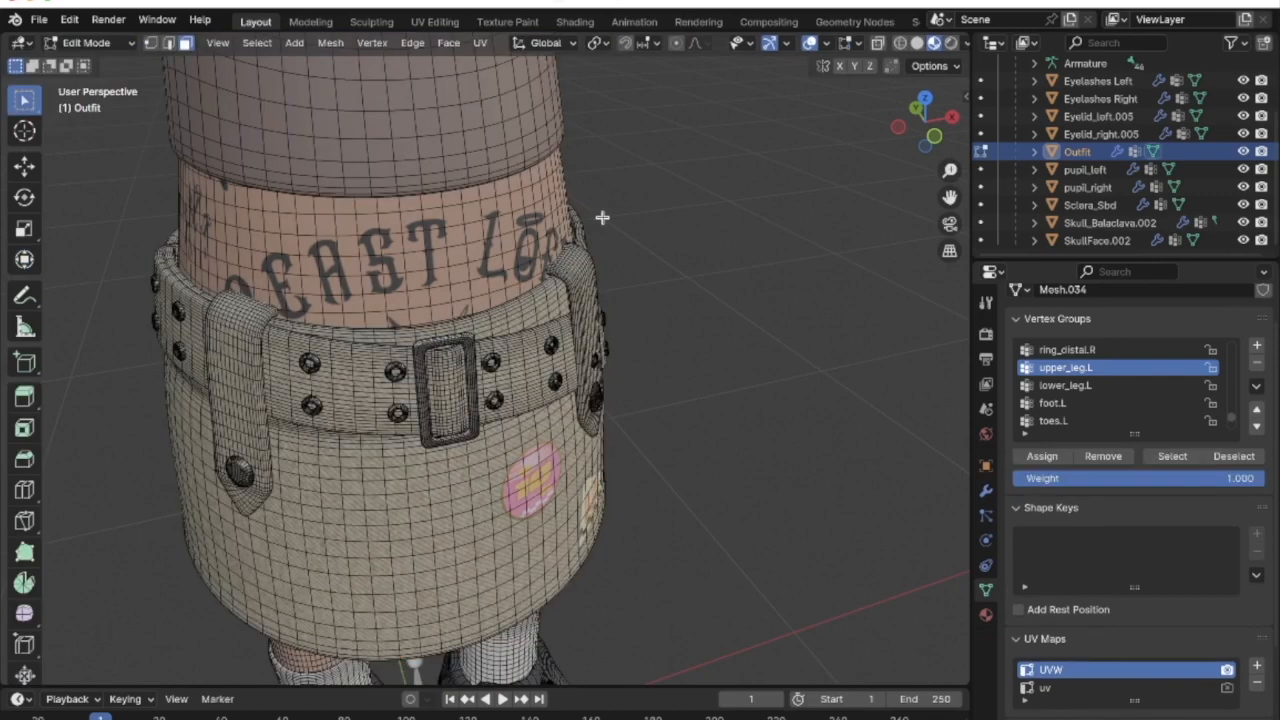
pyautogui.hotkey('ctrl', 'l')
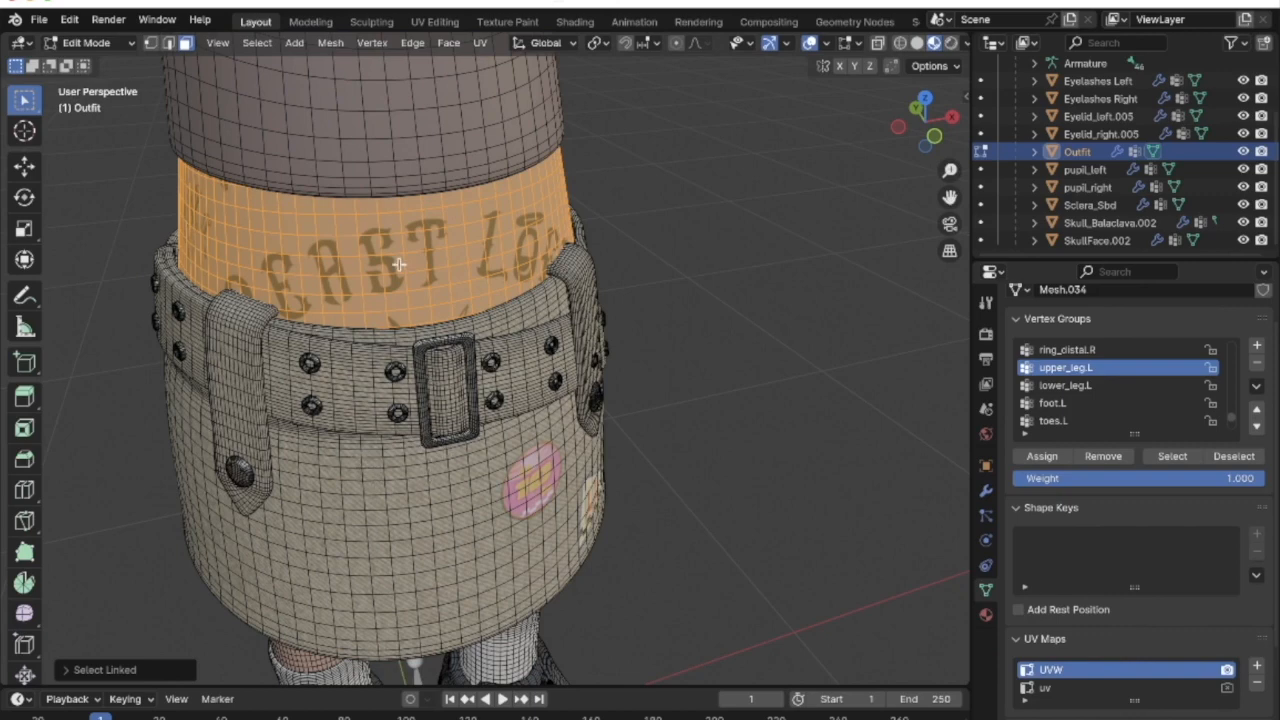
pyautogui.press('h')
# Hide the linked cap surface inside the waistband and both leg pieces inside the skirt
pyautogui.moveTo(400, 263); pyautogui.dragTo(428, 324, button='middle')
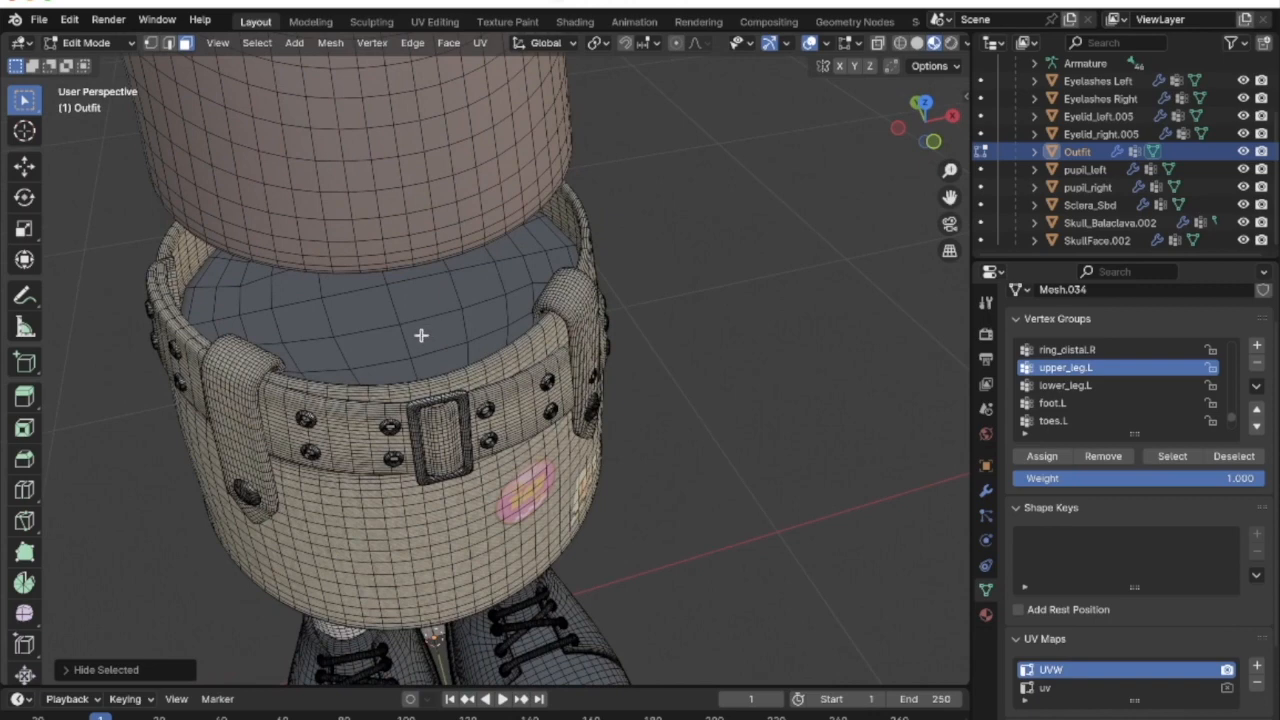
pyautogui.press('l')
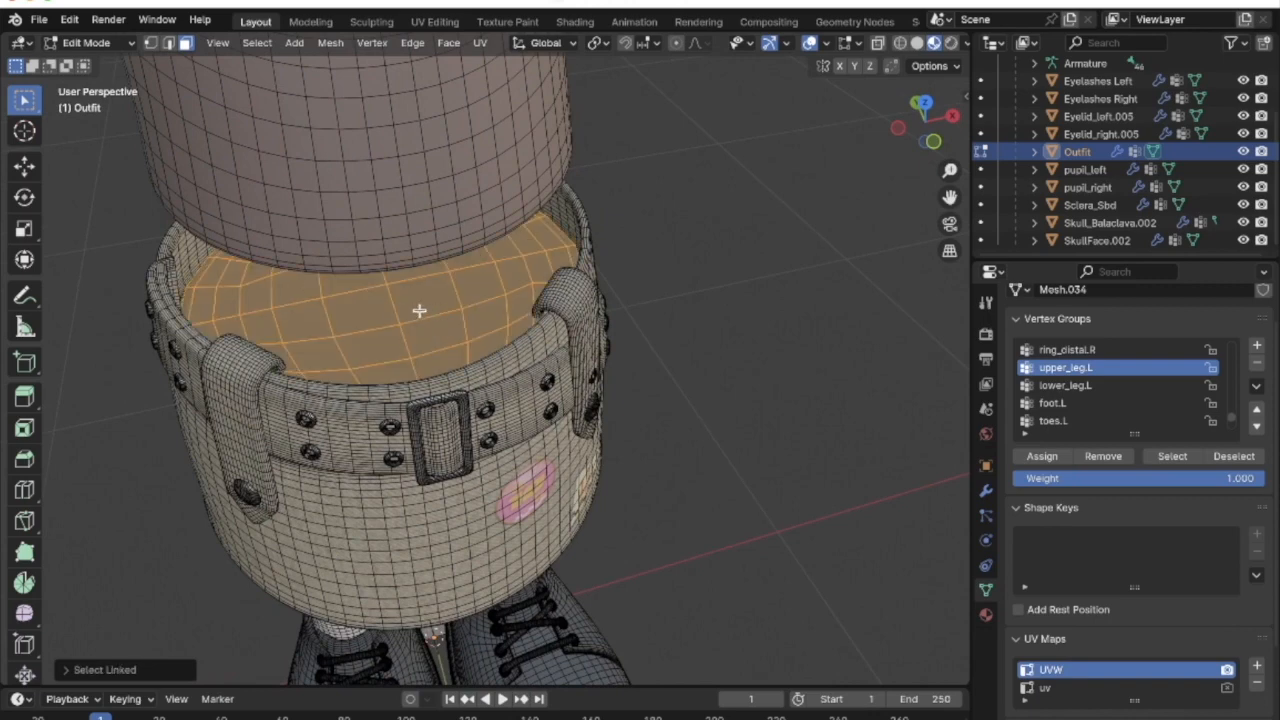
pyautogui.press('h')
pyautogui.moveTo(419, 311); pyautogui.dragTo(460, 306, button='middle')
pyautogui.press('l')
pyautogui.press('l')
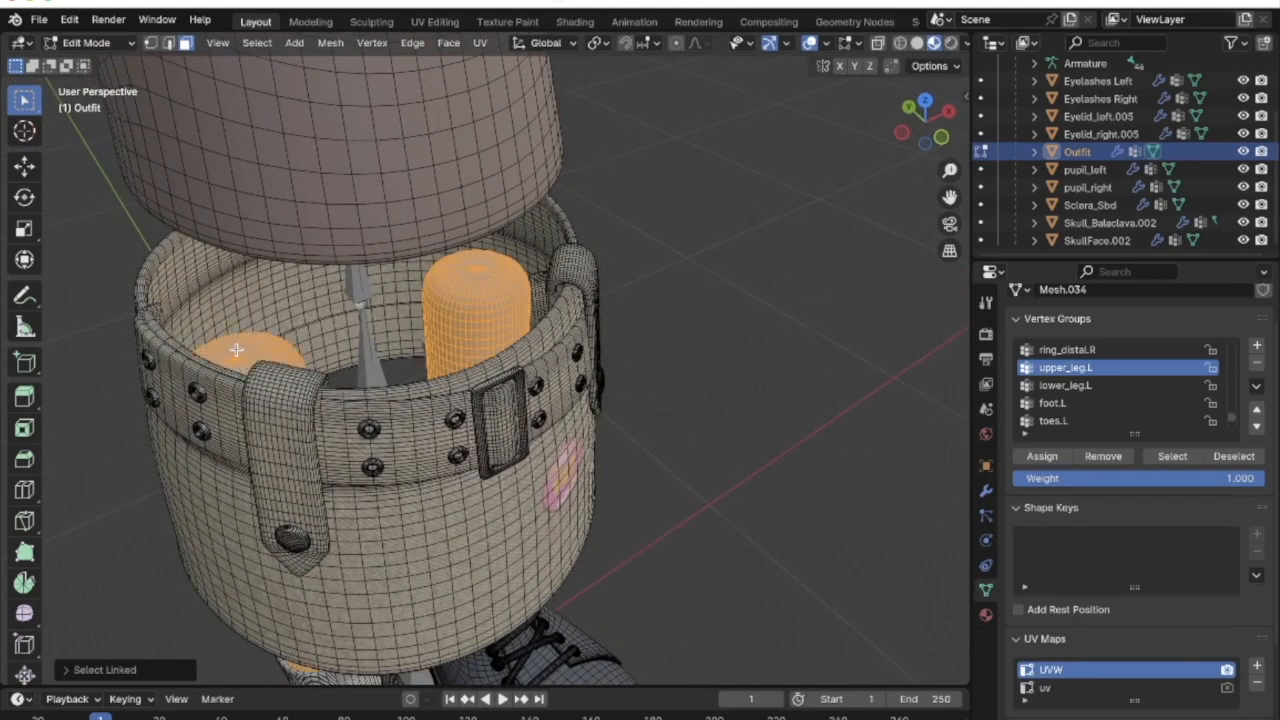
pyautogui.press('h')
pyautogui.moveTo(237, 349); pyautogui.dragTo(322, 348, button='middle')
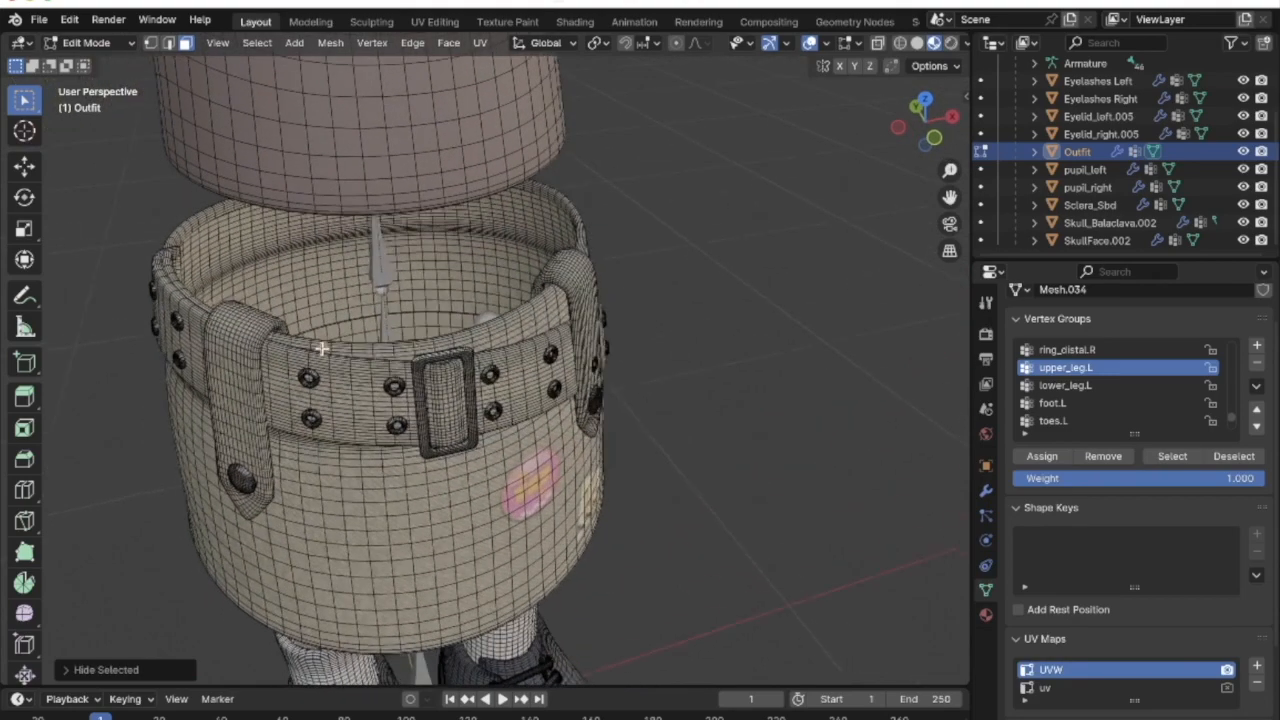
# Return to Weight Paint and erase upper_leg.L from the waistband's rim and inner side, enlarging the brush radius to 112 px
pyautogui.click(90, 42)
pyautogui.click(97, 142)
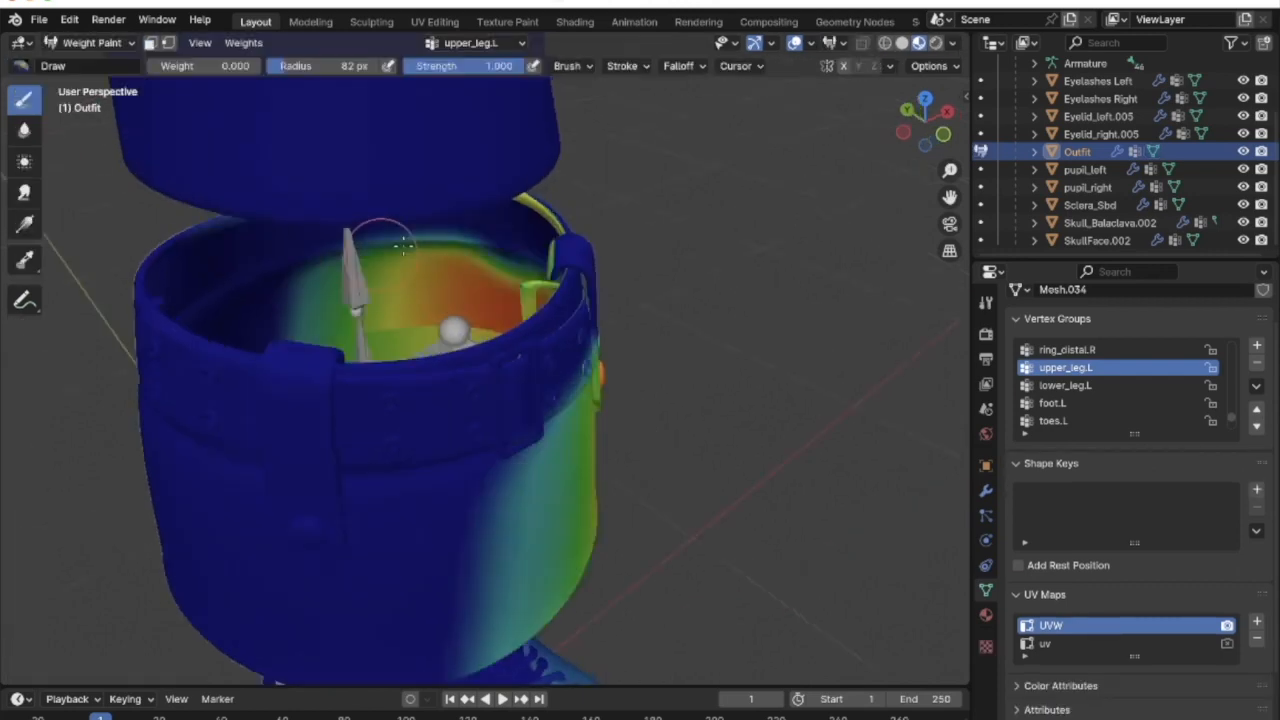
pyautogui.moveTo(405, 247); pyautogui.dragTo(443, 234, button='middle')
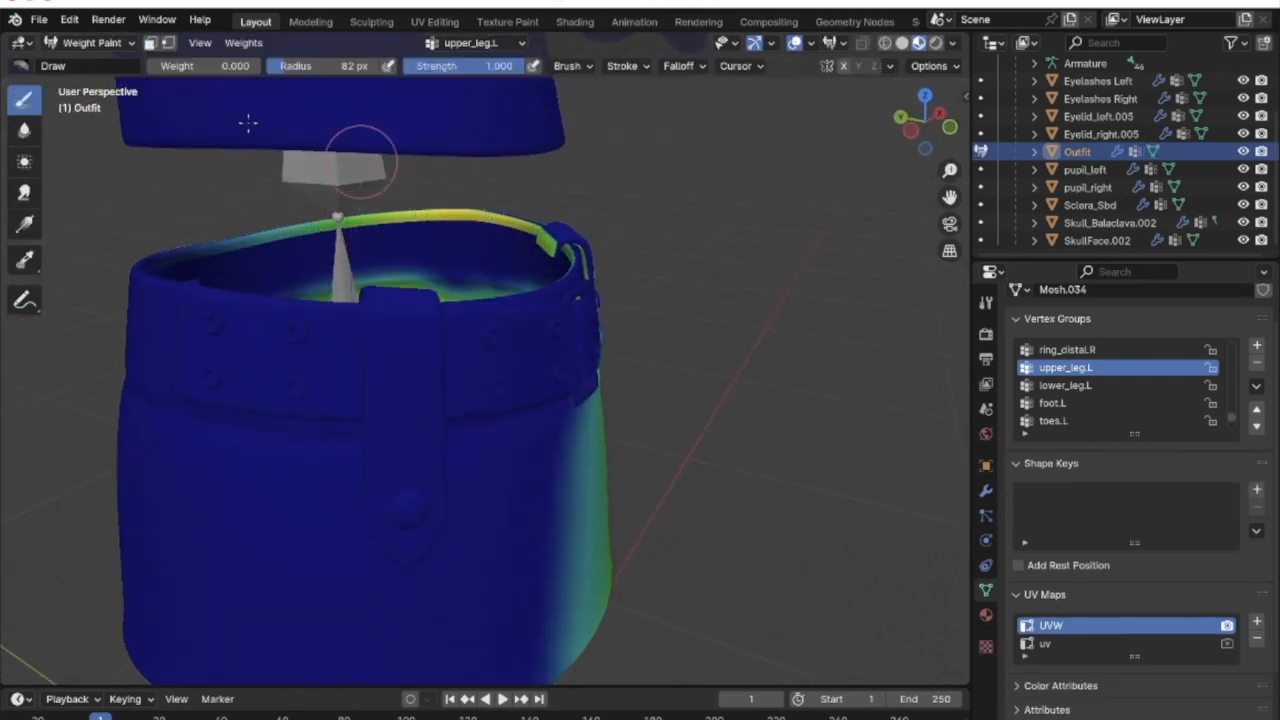
pyautogui.moveTo(520, 237)
pyautogui.mouseDown()
pyautogui.moveTo(208, 251)
pyautogui.moveTo(363, 222)
pyautogui.mouseUp()
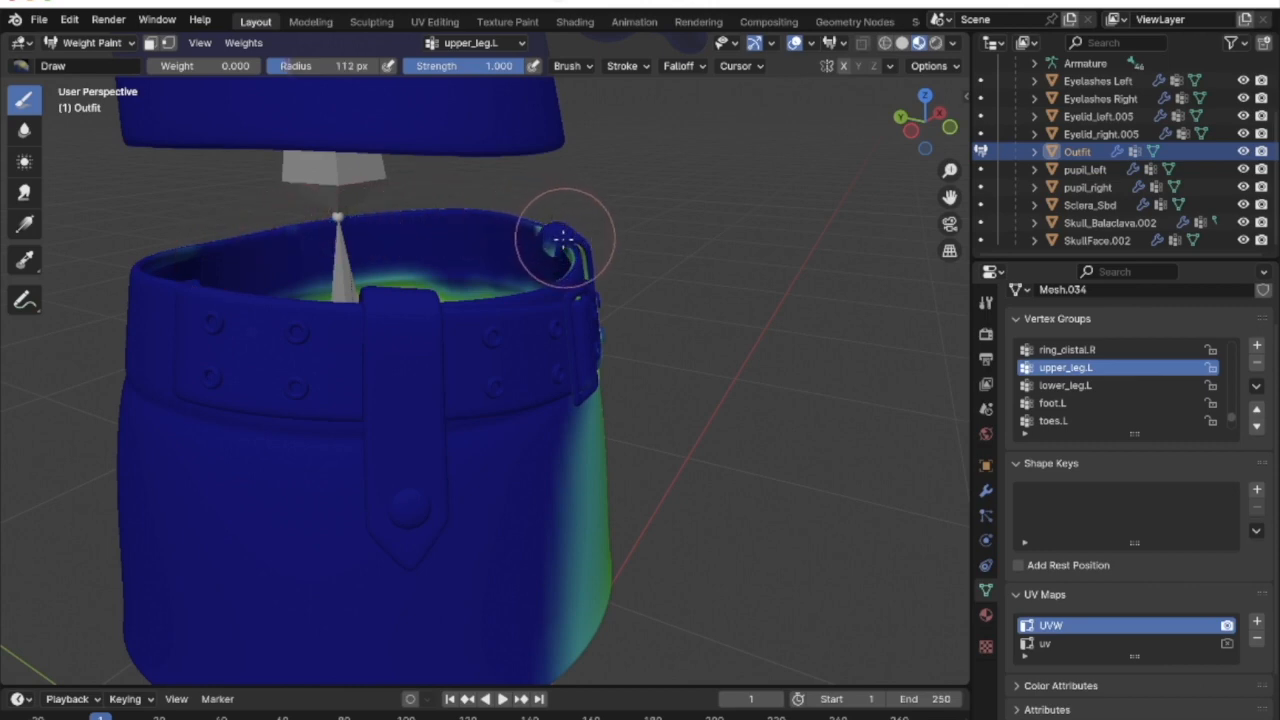
pyautogui.moveTo(556, 236)
pyautogui.mouseDown()
pyautogui.moveTo(582, 260)
pyautogui.moveTo(577, 250)
pyautogui.mouseUp()
pyautogui.moveTo(577, 250)
pyautogui.mouseDown(button='middle')
pyautogui.moveTo(558, 234)
pyautogui.moveTo(531, 240)
pyautogui.mouseUp(button='middle')
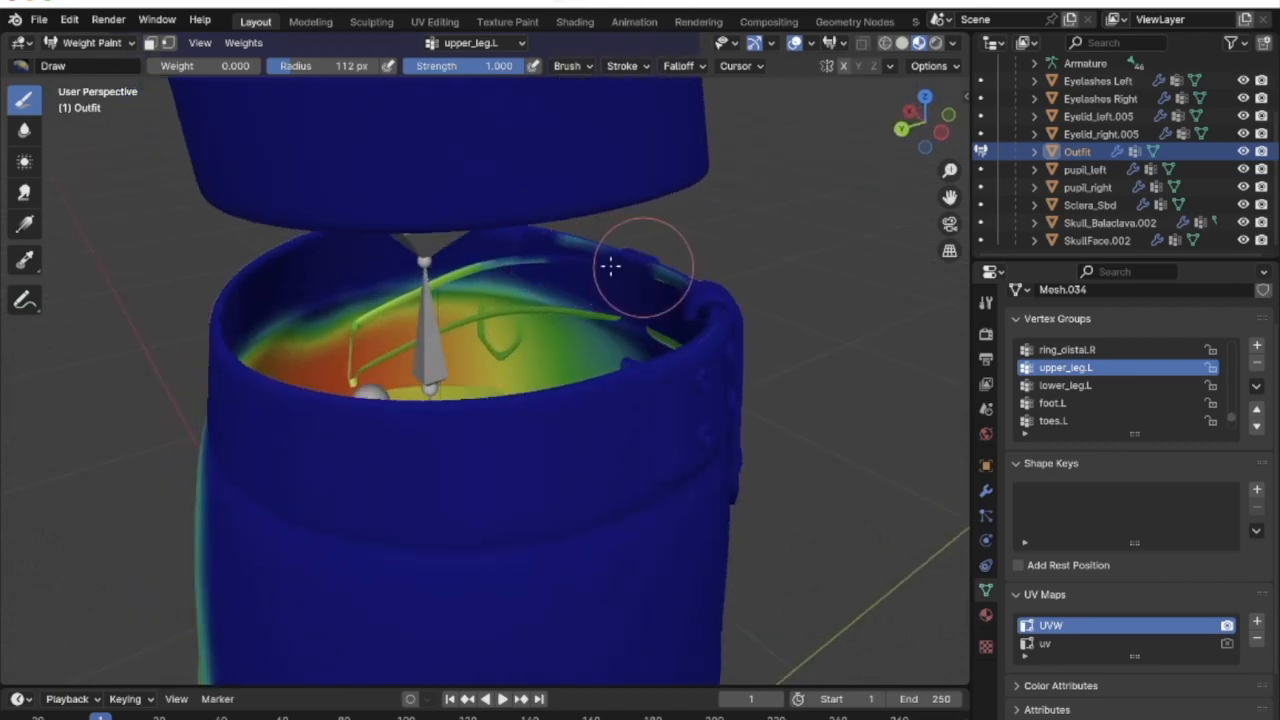
pyautogui.moveTo(643, 270); pyautogui.dragTo(629, 223, button='middle')
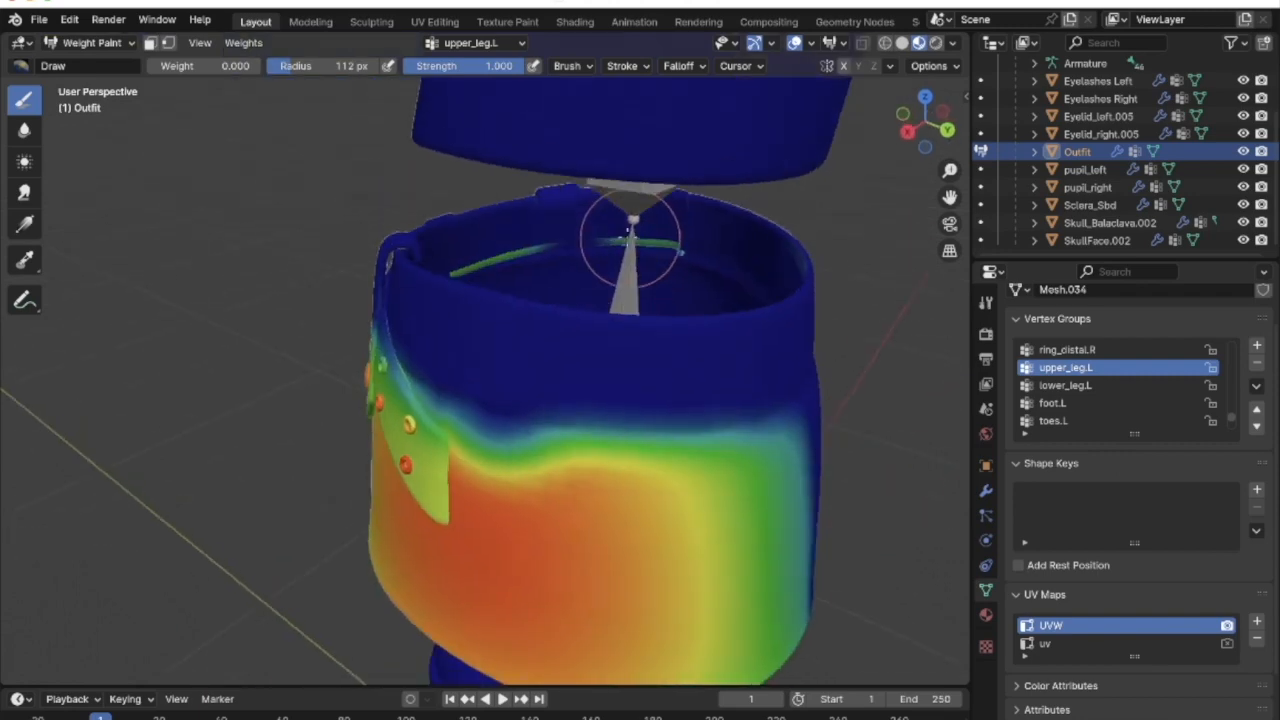
pyautogui.moveTo(531, 251); pyautogui.dragTo(537, 176, button='middle')
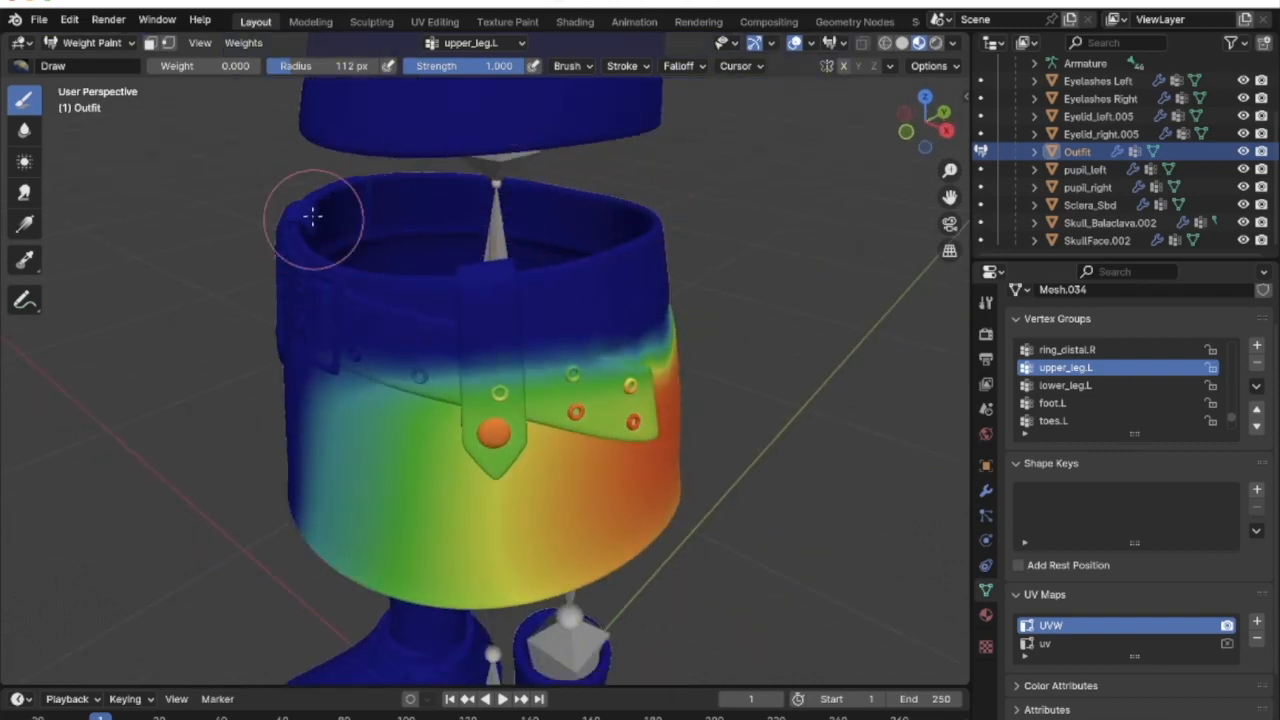
pyautogui.moveTo(297, 249)
pyautogui.mouseDown(button='middle')
pyautogui.moveTo(362, 210)
pyautogui.moveTo(457, 194)
pyautogui.moveTo(330, 106)
pyautogui.mouseUp(button='middle')
# Switch the Outfit mesh to Edit Mode and hide the linked skirt piece so the belt is isolated
pyautogui.click(86, 43)
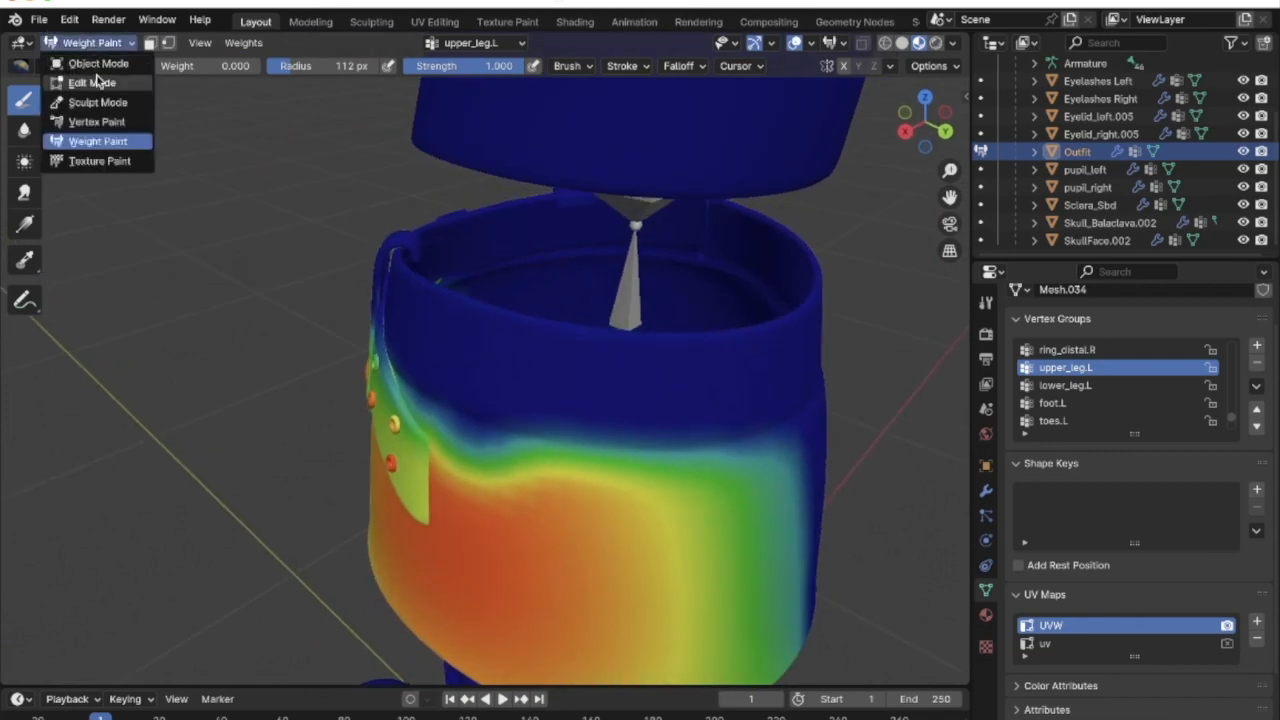
pyautogui.click(100, 83)
pyautogui.hotkey('ctrl', 'l')
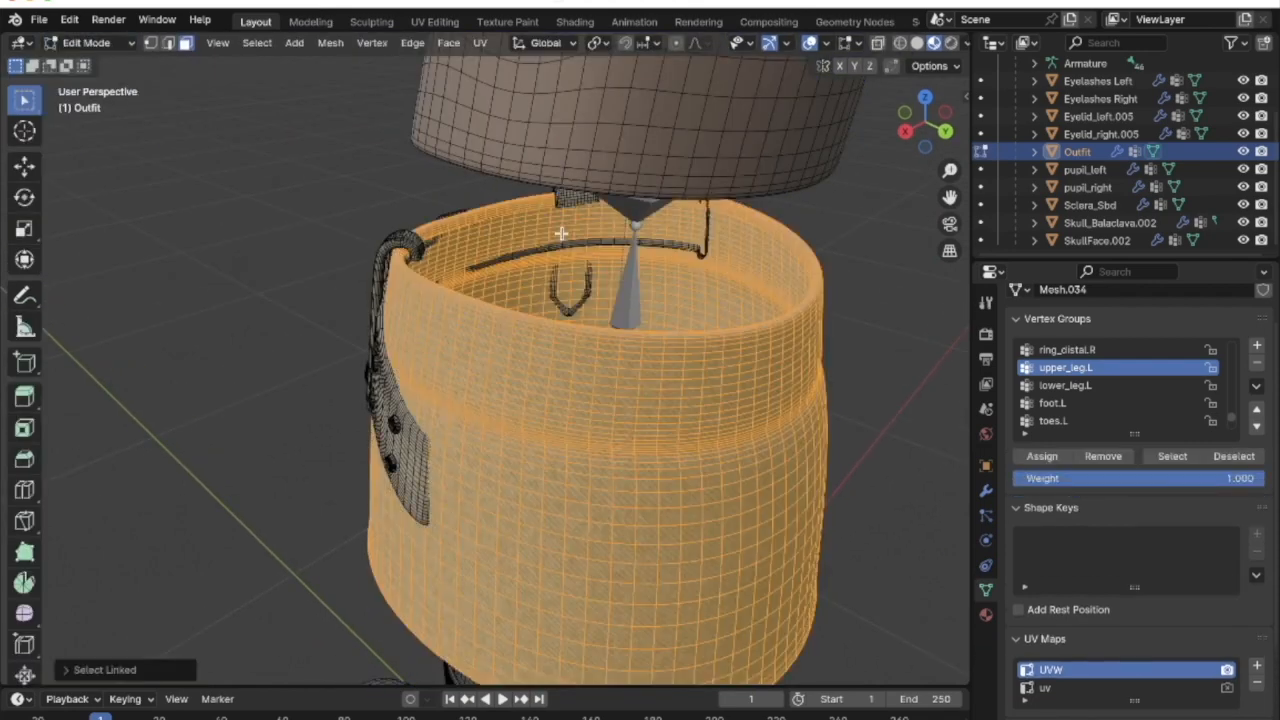
pyautogui.press('h')
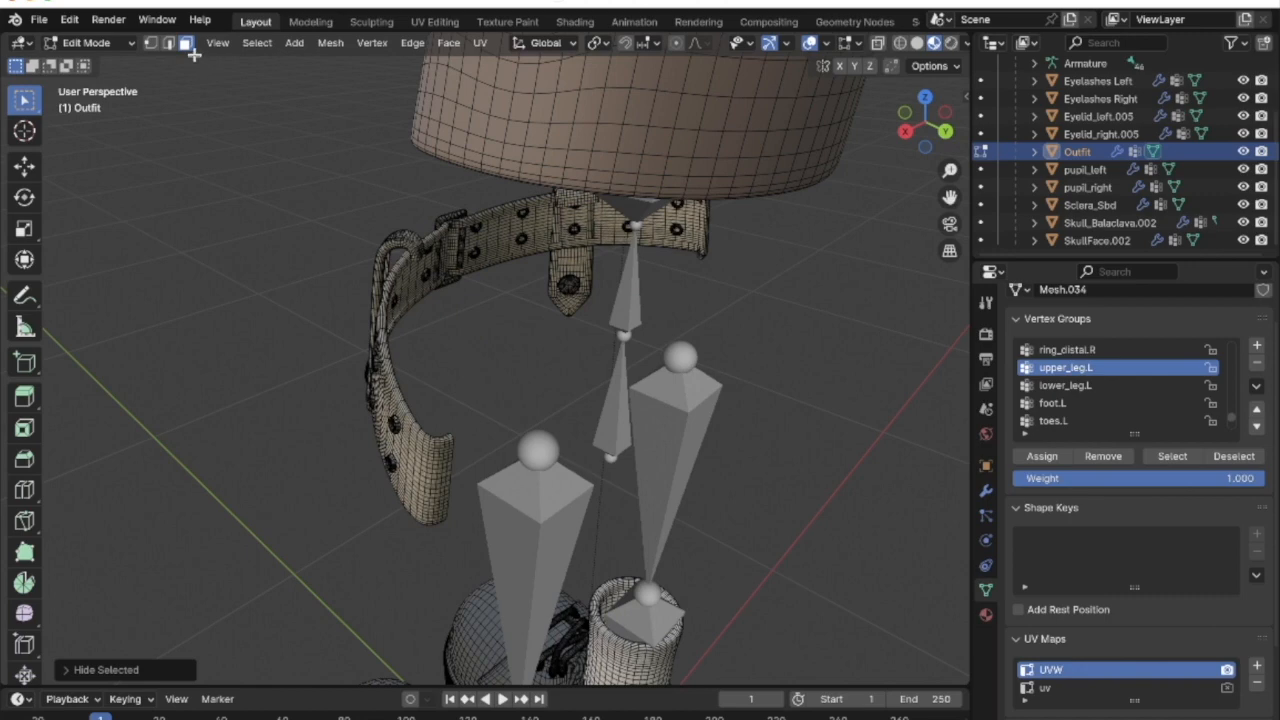
# Return to Weight Paint and erase the upper_leg.L influence from the whole isolated belt and its hanging strap, inside and outside
pyautogui.click(132, 44)
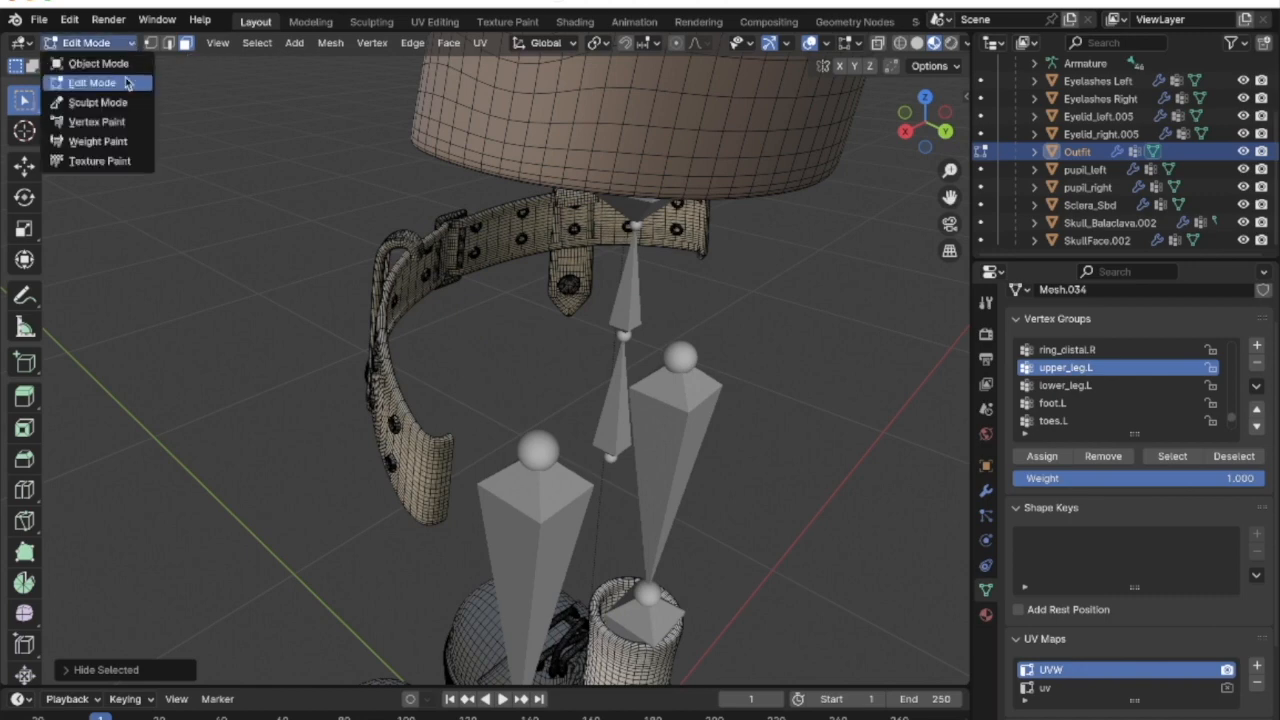
pyautogui.click(97, 141)
pyautogui.moveTo(541, 269)
pyautogui.mouseDown(button='middle')
pyautogui.moveTo(700, 251)
pyautogui.moveTo(732, 273)
pyautogui.moveTo(560, 286)
pyautogui.moveTo(500, 306)
pyautogui.mouseUp(button='middle')
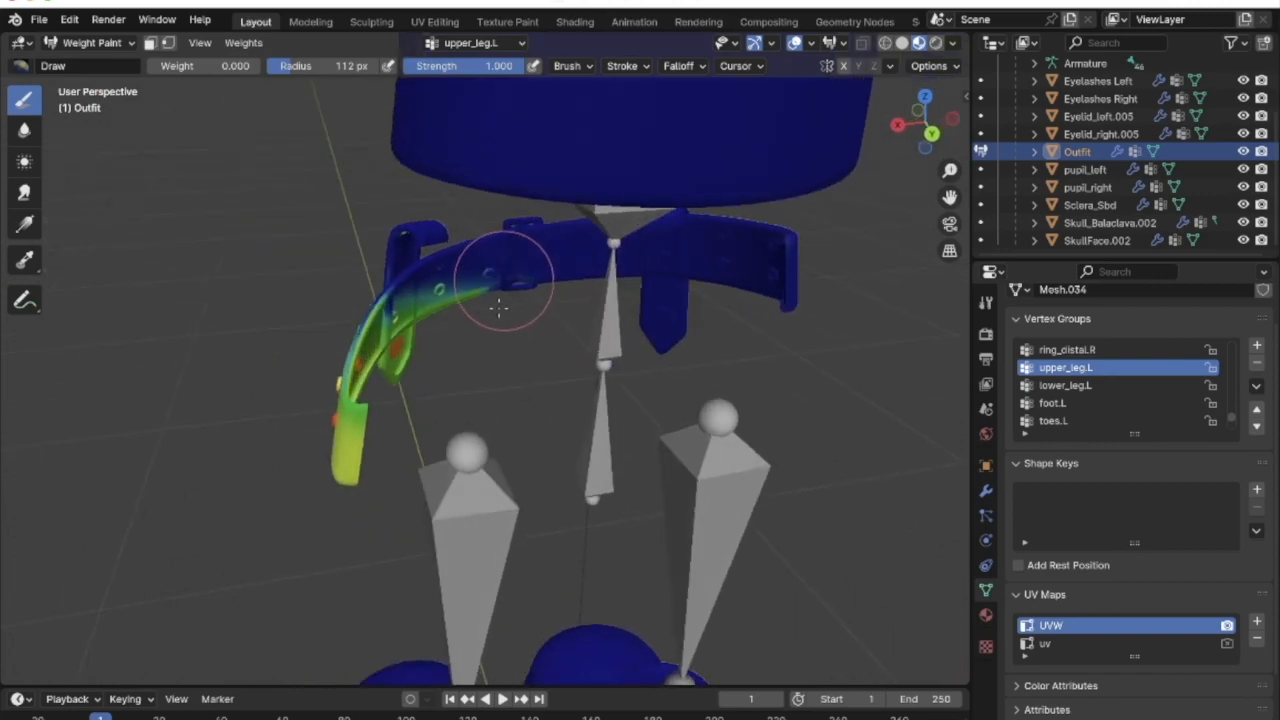
pyautogui.moveTo(423, 223)
pyautogui.mouseDown(button='middle')
pyautogui.moveTo(413, 234)
pyautogui.moveTo(443, 286)
pyautogui.moveTo(425, 308)
pyautogui.mouseUp(button='middle')
pyautogui.moveTo(425, 308)
pyautogui.mouseDown()
pyautogui.moveTo(414, 337)
pyautogui.moveTo(371, 286)
pyautogui.moveTo(437, 309)
pyautogui.moveTo(421, 355)
pyautogui.mouseUp()
pyautogui.moveTo(449, 309)
pyautogui.mouseDown(button='middle')
pyautogui.moveTo(495, 317)
pyautogui.moveTo(430, 312)
pyautogui.mouseUp(button='middle')
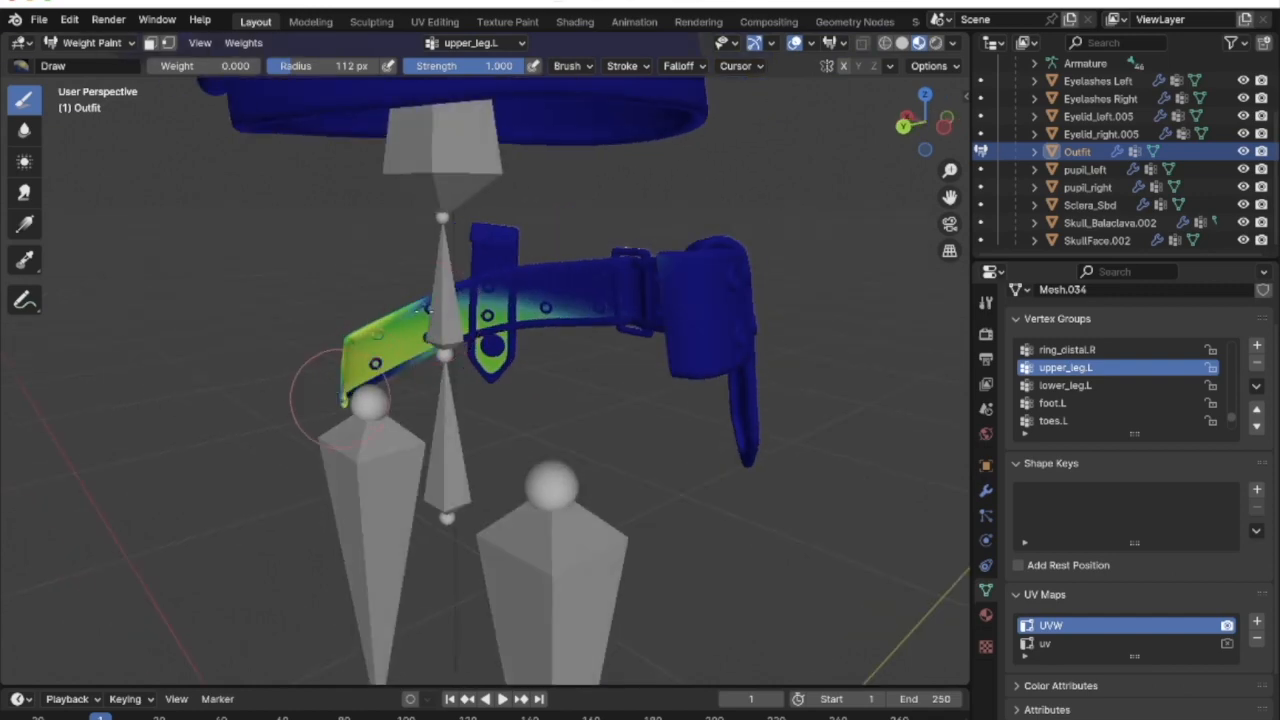
pyautogui.moveTo(472, 335)
pyautogui.mouseDown(button='middle')
pyautogui.moveTo(500, 316)
pyautogui.moveTo(545, 320)
pyautogui.mouseUp(button='middle')
pyautogui.moveTo(590, 365)
pyautogui.mouseDown()
pyautogui.moveTo(357, 383)
pyautogui.moveTo(463, 403)
pyautogui.moveTo(457, 437)
pyautogui.moveTo(429, 400)
pyautogui.moveTo(700, 429)
pyautogui.moveTo(604, 352)
pyautogui.moveTo(609, 363)
pyautogui.moveTo(514, 443)
pyautogui.moveTo(349, 320)
pyautogui.moveTo(506, 320)
pyautogui.mouseUp()
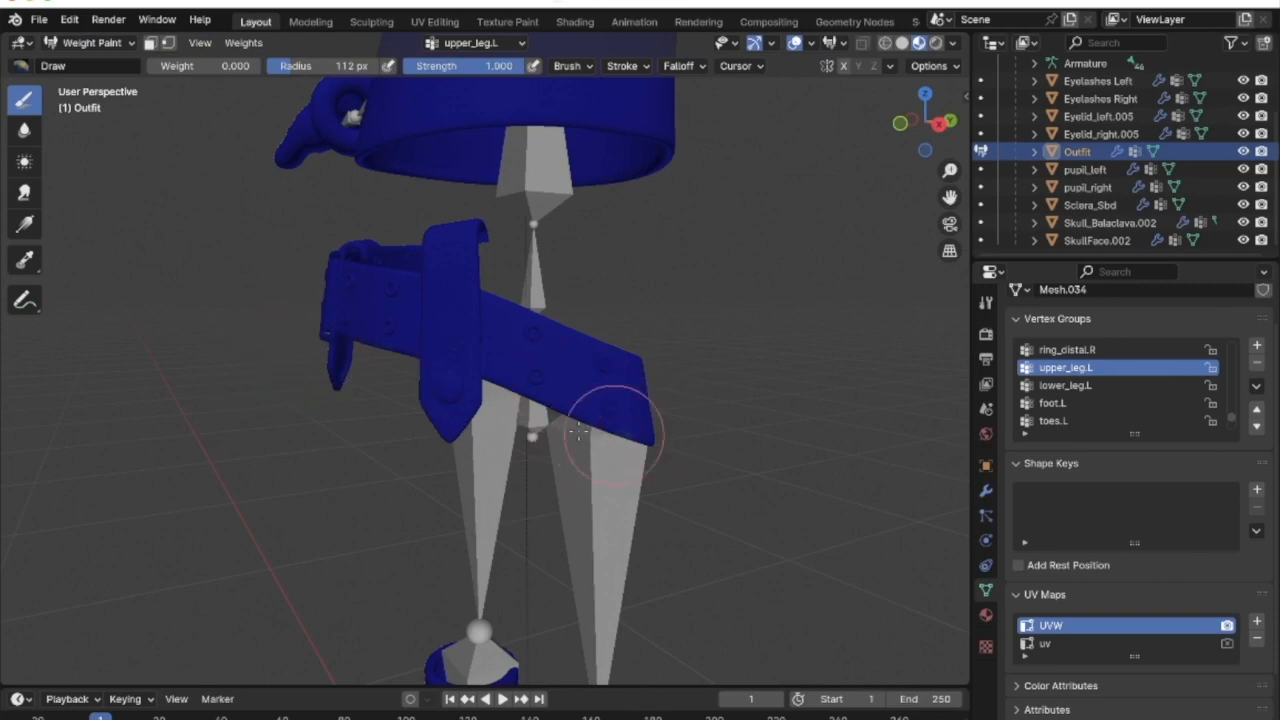
pyautogui.moveTo(520, 287)
pyautogui.mouseDown(button='middle')
pyautogui.moveTo(400, 320)
pyautogui.moveTo(566, 297)
pyautogui.moveTo(611, 353)
pyautogui.moveTo(443, 277)
pyautogui.moveTo(329, 129)
pyautogui.moveTo(220, 85)
pyautogui.mouseUp(button='middle')
# Reveal all hidden Outfit geometry in Edit Mode and return to Weight Paint
pyautogui.click(86, 43)
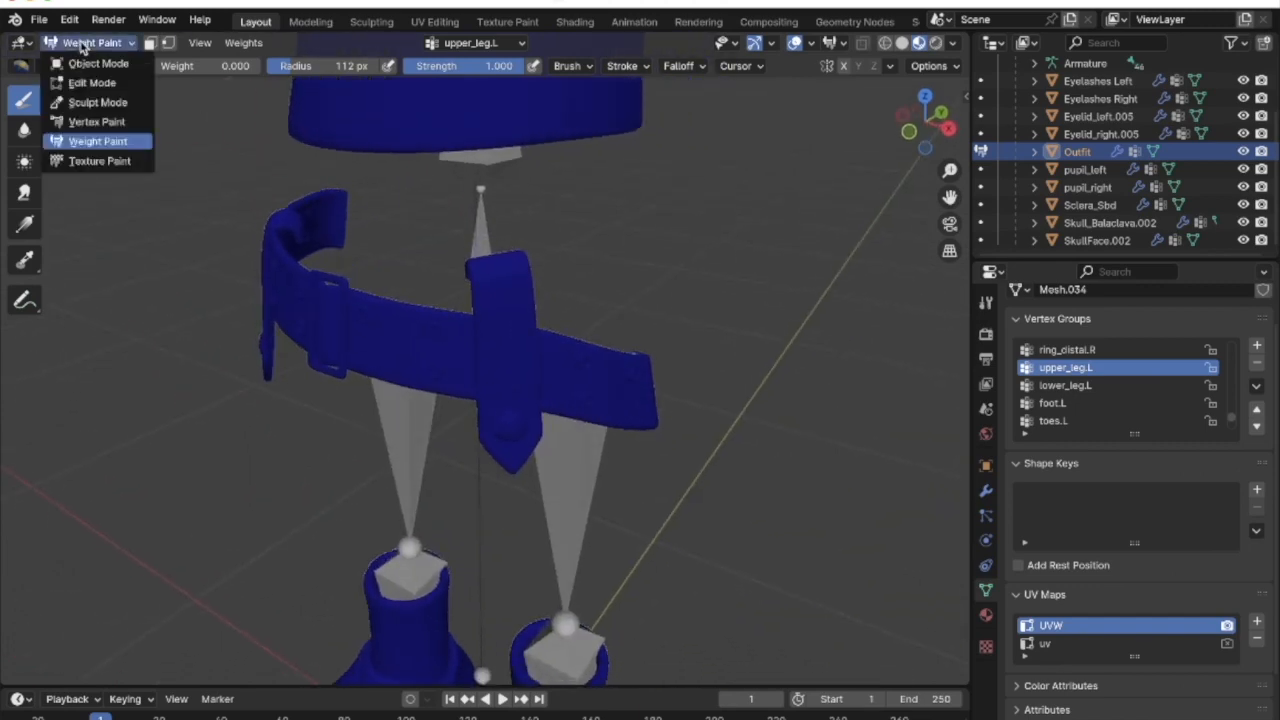
pyautogui.click(88, 83)
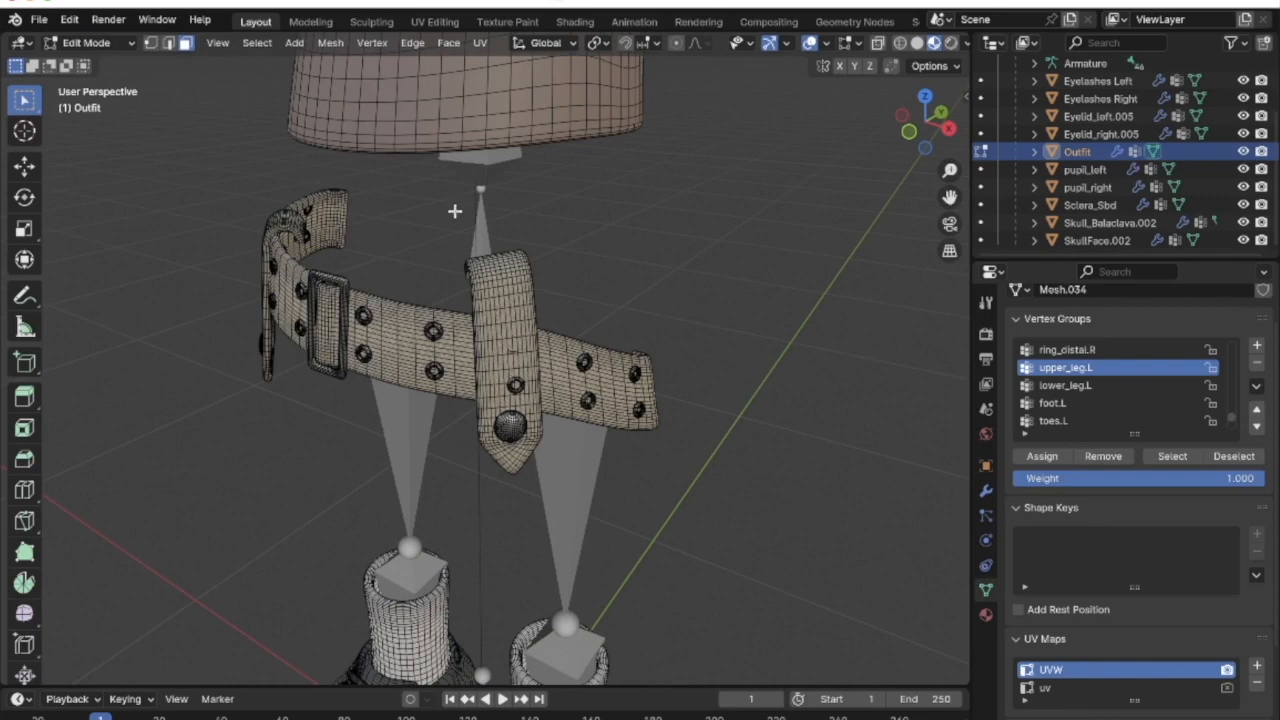
pyautogui.hotkey('alt', 'h')
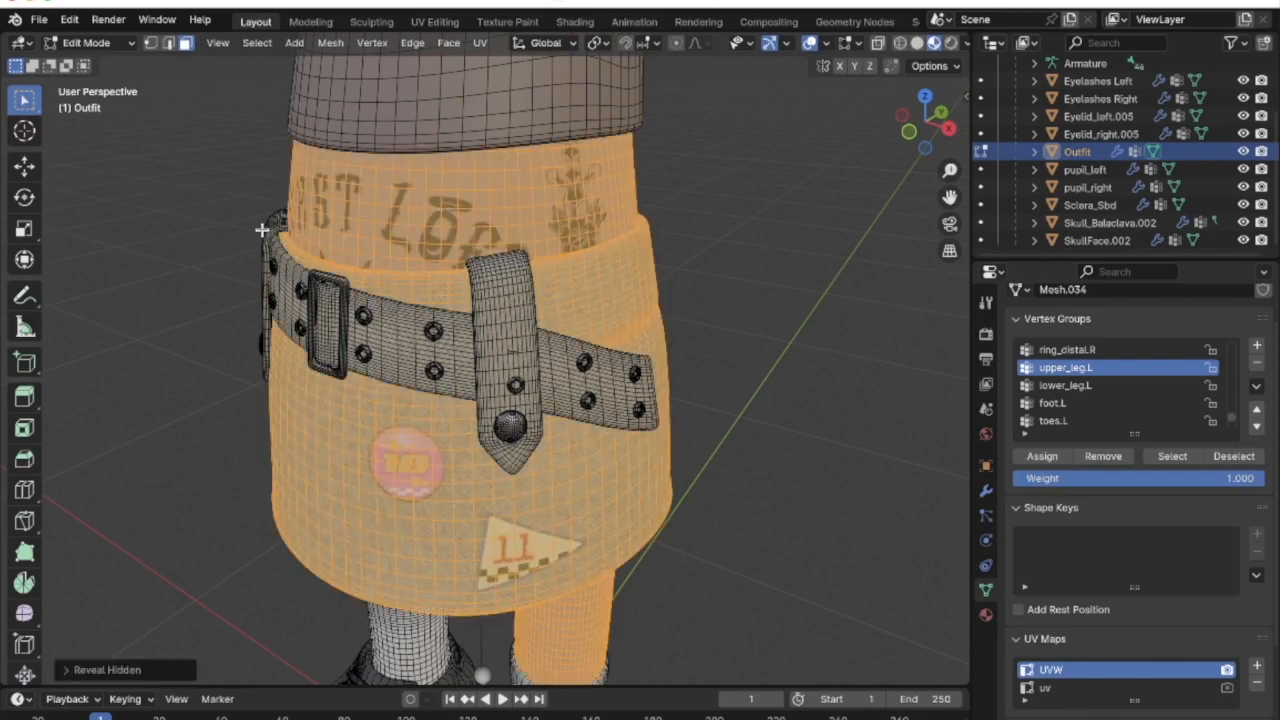
pyautogui.moveTo(261, 230); pyautogui.dragTo(120, 80, button='middle')
pyautogui.click(86, 42)
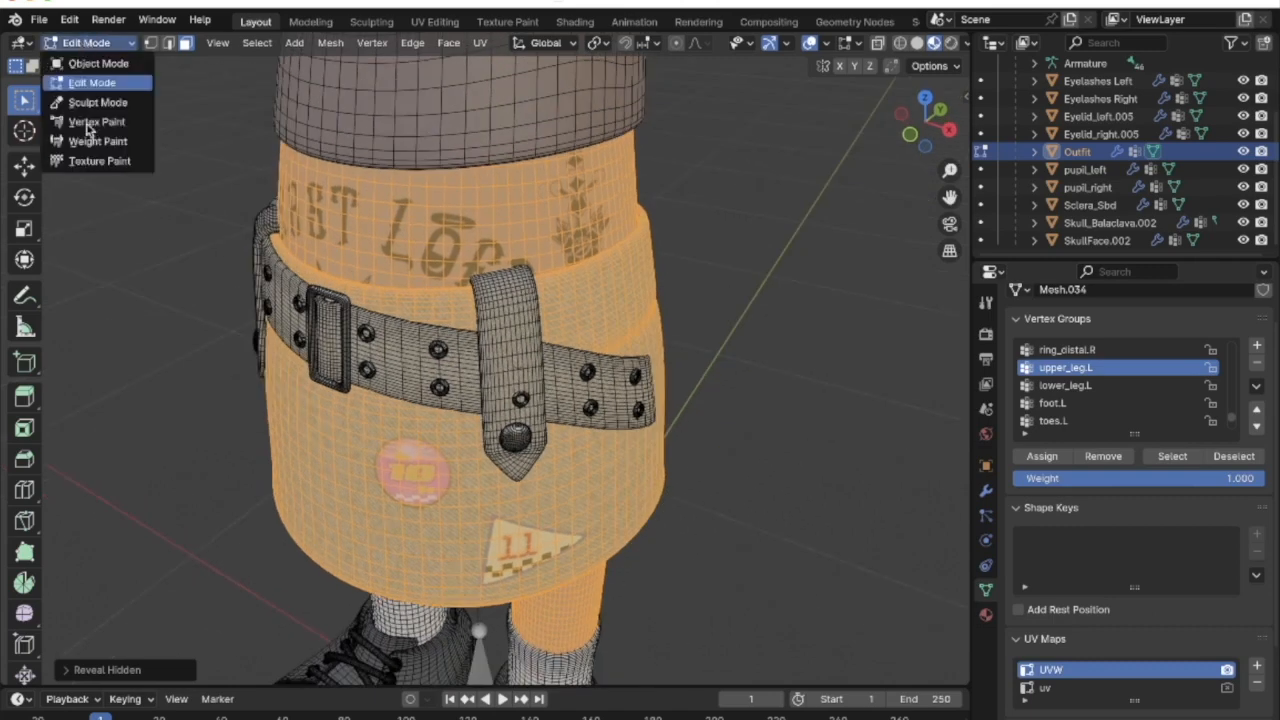
pyautogui.click(95, 142)
pyautogui.scroll(-4, 697, 218)
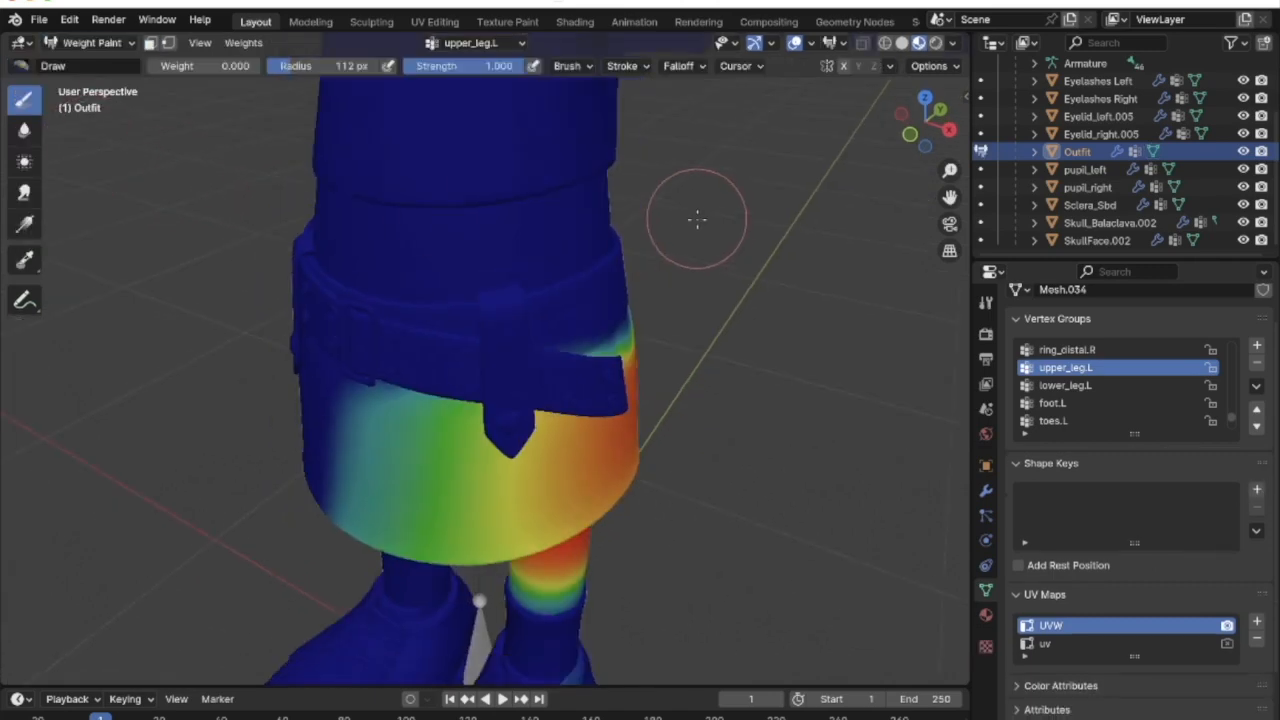
pyautogui.moveTo(697, 218); pyautogui.dragTo(623, 294, button='middle')
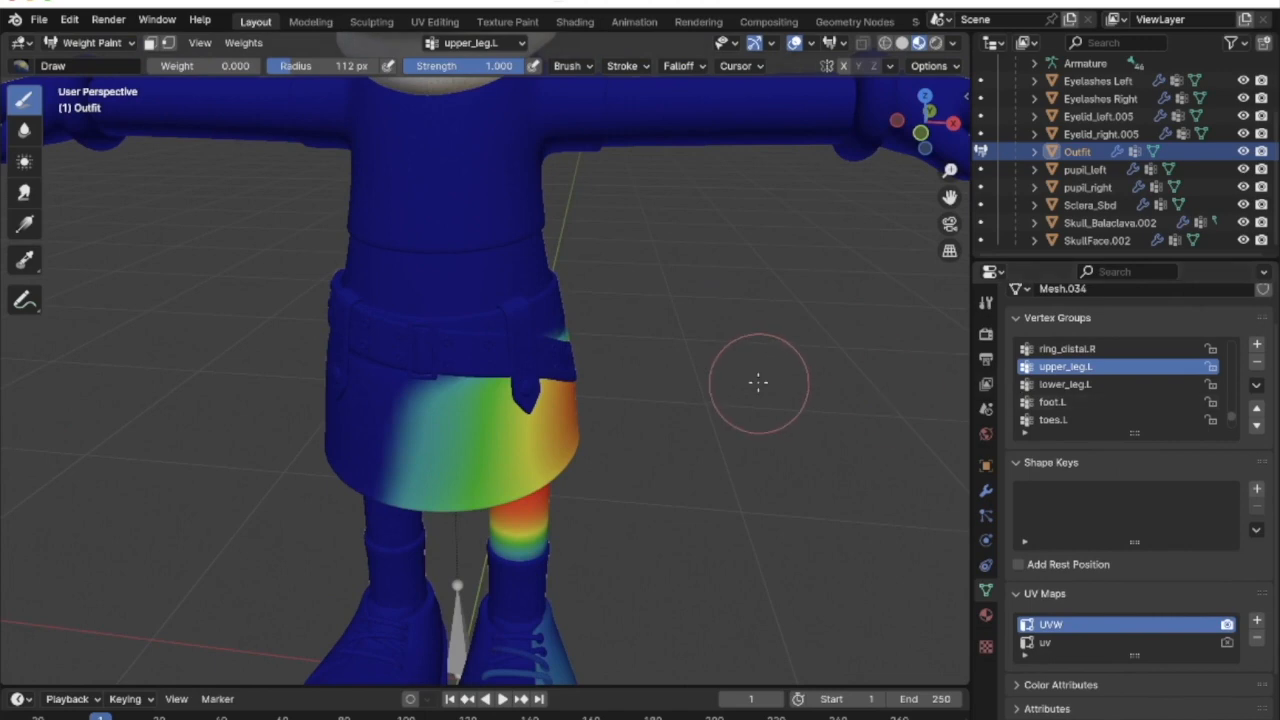
# Step through the right hand's finger vertex groups from ring_distal.R up to thumb_proximal.R, examining where each one influences the mesh
pyautogui.scroll(-3, 757, 382)
pyautogui.keyDown('ctrl'); pyautogui.scroll(2, 1117, 383); pyautogui.keyUp('ctrl')
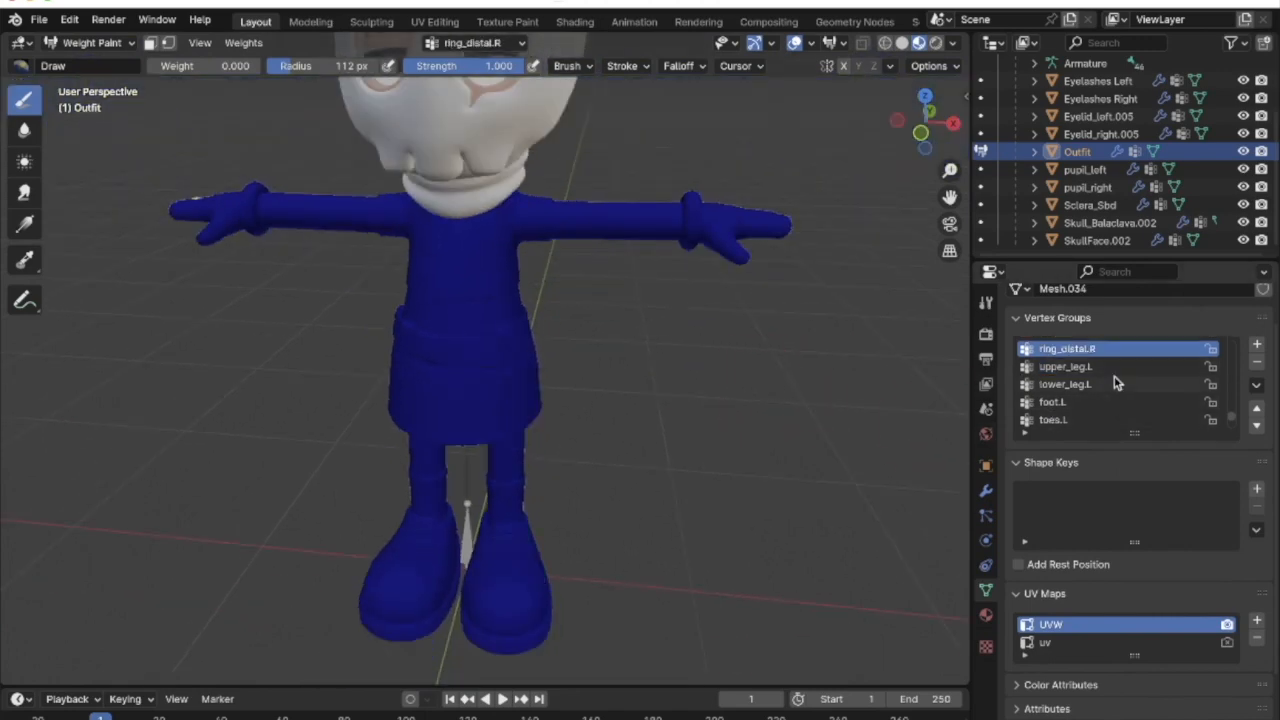
pyautogui.moveTo(309, 240); pyautogui.dragTo(429, 340, button='middle')
pyautogui.keyDown('ctrl'); pyautogui.scroll(3, 1134, 383); pyautogui.keyUp('ctrl')
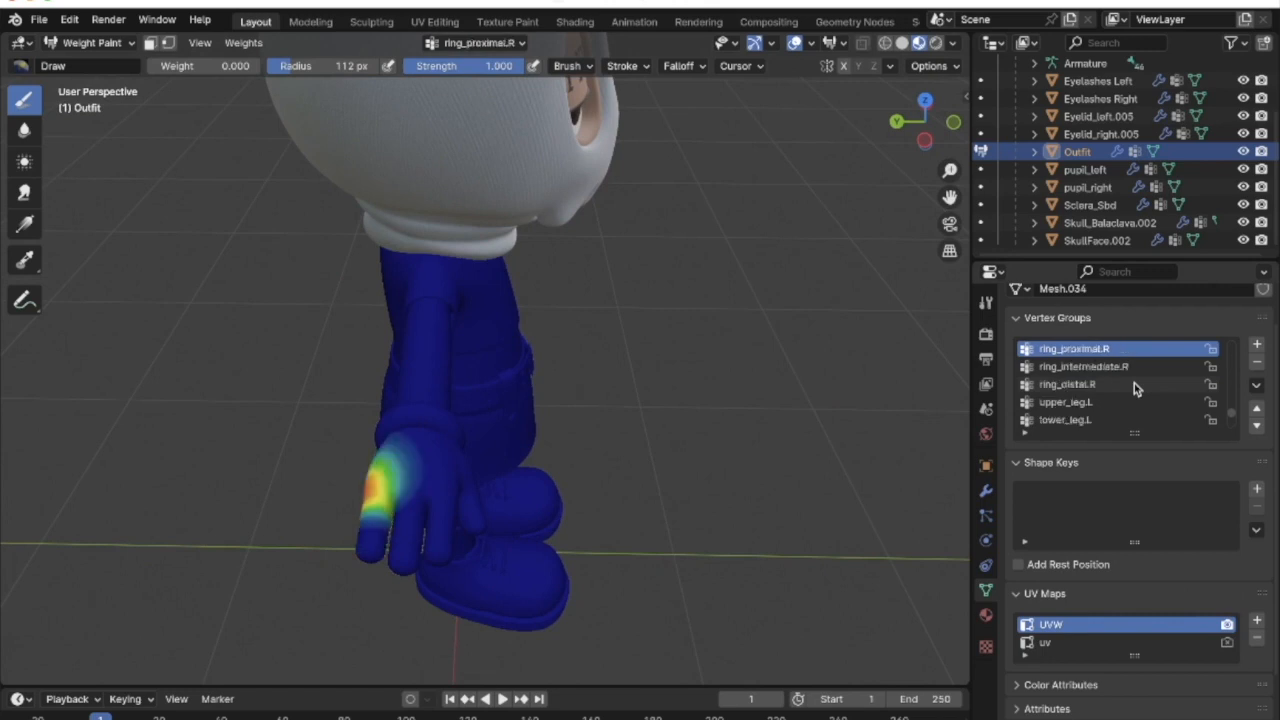
pyautogui.keyDown('ctrl'); pyautogui.scroll(1, 1134, 388); pyautogui.keyUp('ctrl')
pyautogui.keyDown('ctrl'); pyautogui.scroll(4, 1134, 388); pyautogui.keyUp('ctrl')
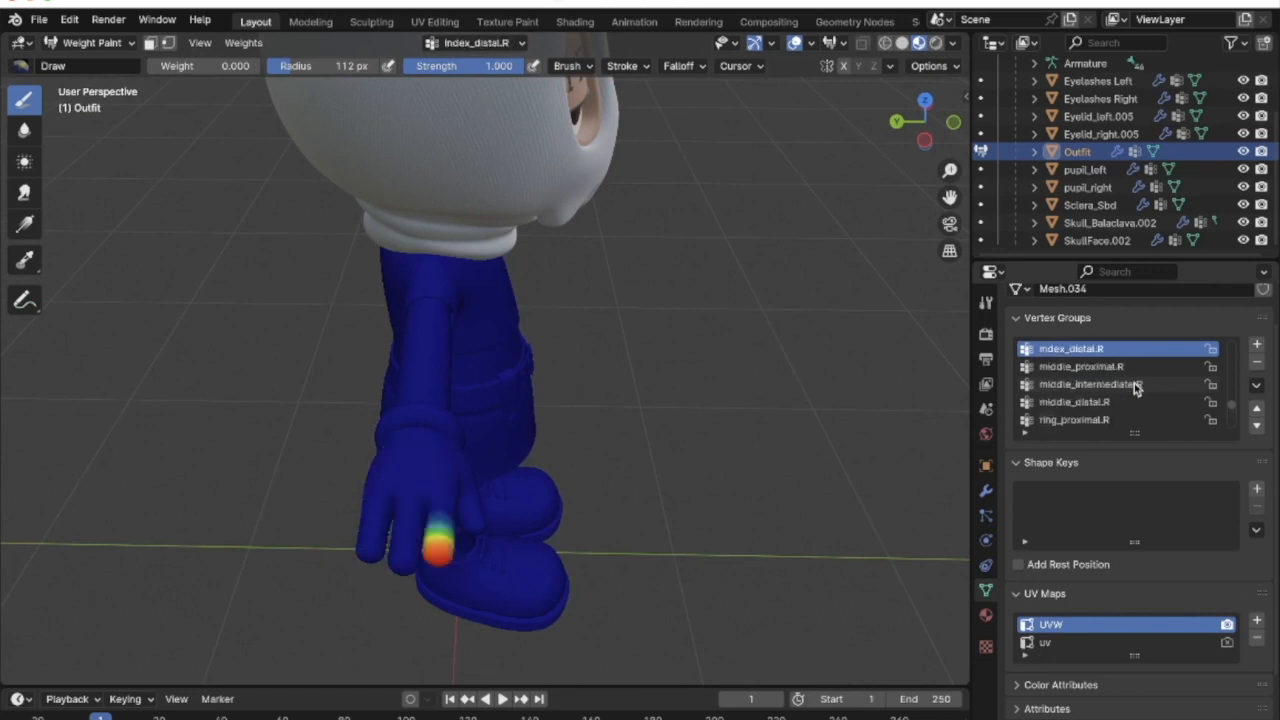
pyautogui.keyDown('ctrl'); pyautogui.scroll(1, 1134, 388); pyautogui.keyUp('ctrl')
pyautogui.keyDown('ctrl'); pyautogui.scroll(1, 1134, 388); pyautogui.keyUp('ctrl')
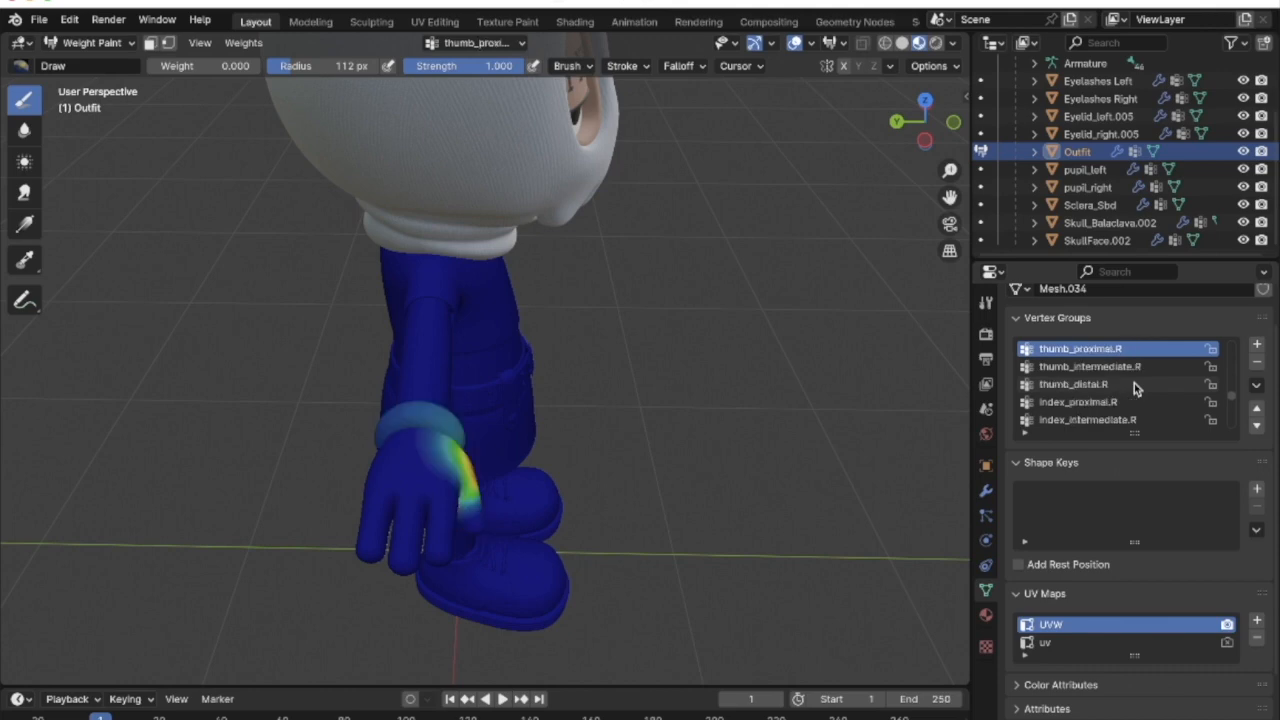
pyautogui.scroll(1, 1144, 382)
# Erase the thumb_proximal.R influence from the front and upper side of the right wrist cuff with brush weight 0.000
pyautogui.moveTo(619, 407); pyautogui.dragTo(286, 377, button='middle')
pyautogui.scroll(3, 288, 353)
pyautogui.keyDown('shift'); pyautogui.hscroll(-5, 287, 354); pyautogui.keyUp('shift')
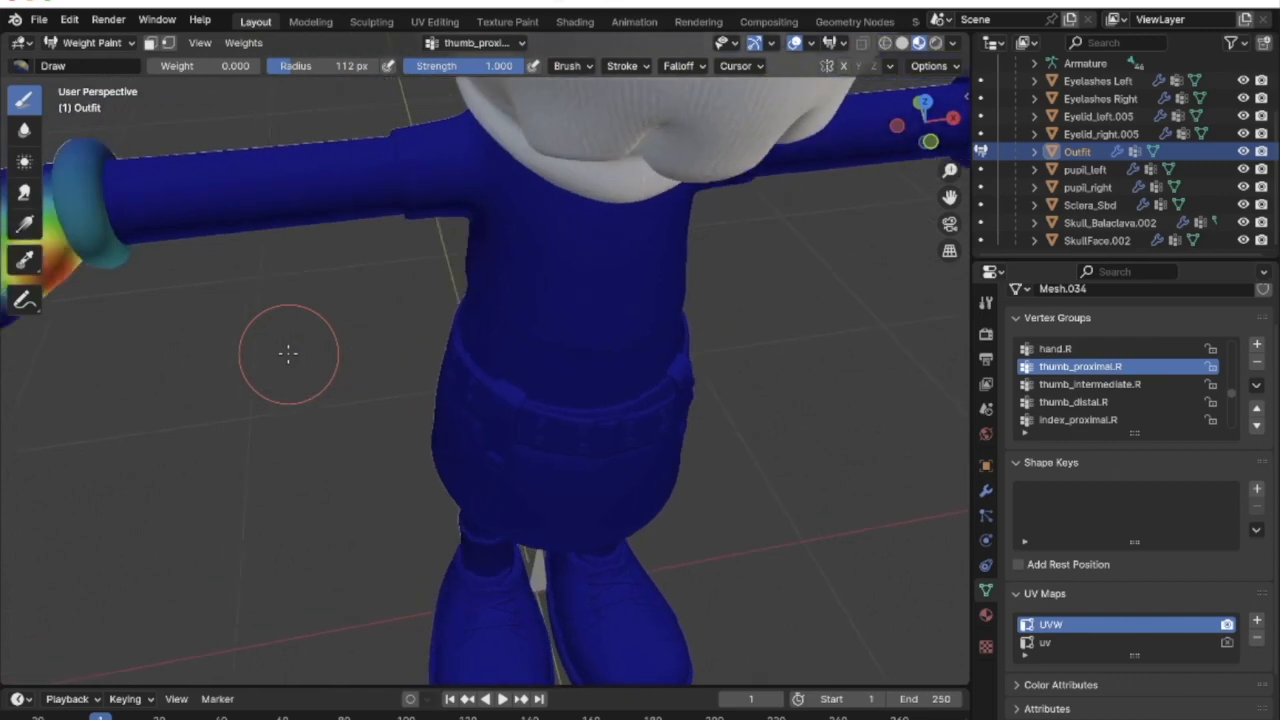
pyautogui.hscroll(3, 287, 354)
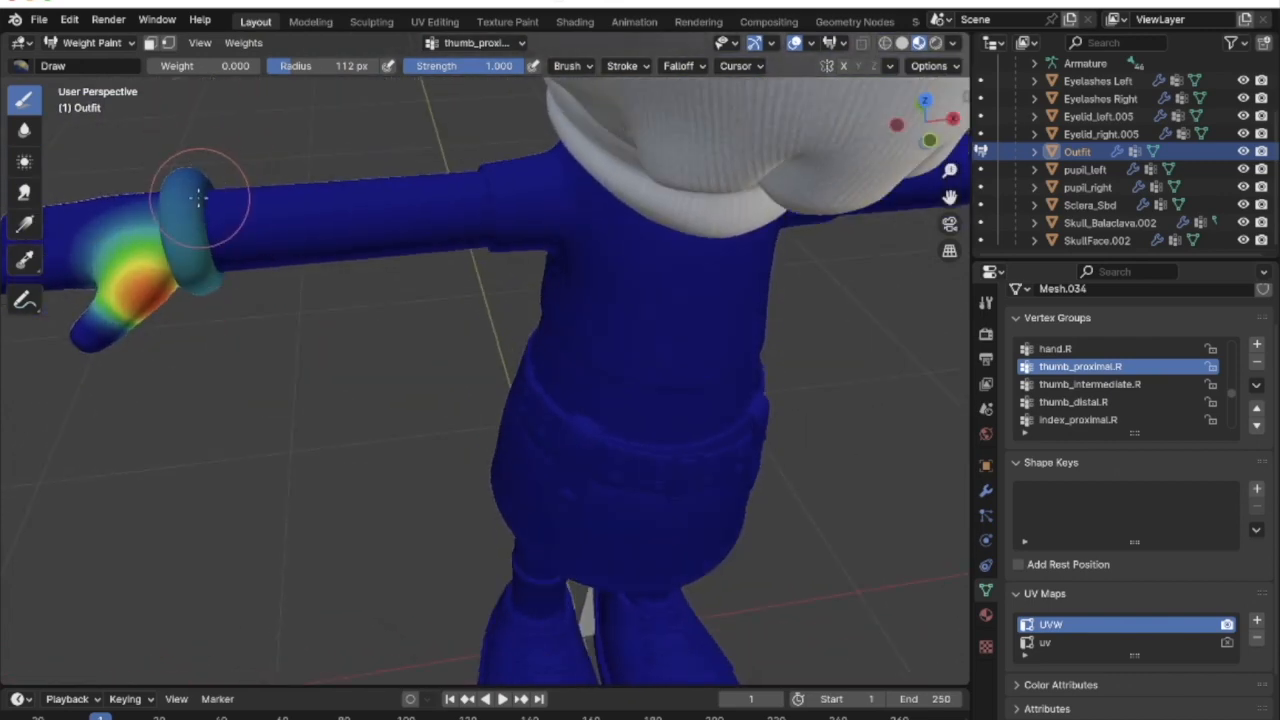
pyautogui.keyDown('shift'); pyautogui.scroll(-3, 195, 203); pyautogui.keyUp('shift')
pyautogui.scroll(2, 195, 203)
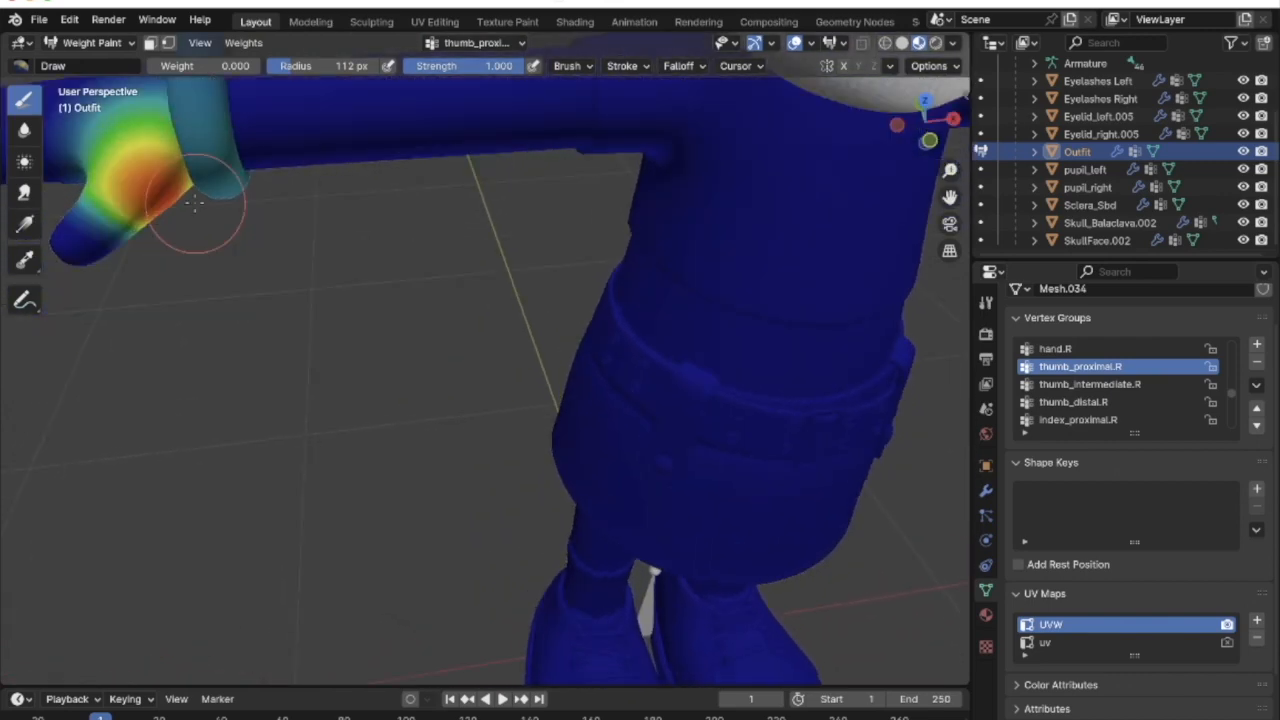
pyautogui.keyDown('shift'); pyautogui.scroll(5, 195, 203); pyautogui.keyUp('shift')
pyautogui.keyDown('shift'); pyautogui.scroll(1, 195, 203); pyautogui.keyUp('shift')
pyautogui.moveTo(263, 228)
pyautogui.mouseDown()
pyautogui.moveTo(294, 366)
pyautogui.moveTo(297, 237)
pyautogui.moveTo(317, 375)
pyautogui.moveTo(309, 223)
pyautogui.moveTo(285, 187)
pyautogui.mouseUp()
# Reduce the brush radius to 72 px and erase the remaining thumb_proximal.R influence from the underside and back of the right wrist cuff
pyautogui.scroll(-3, 308, 378)
pyautogui.press('[')
pyautogui.press('[')
pyautogui.press('[')
pyautogui.press('[')
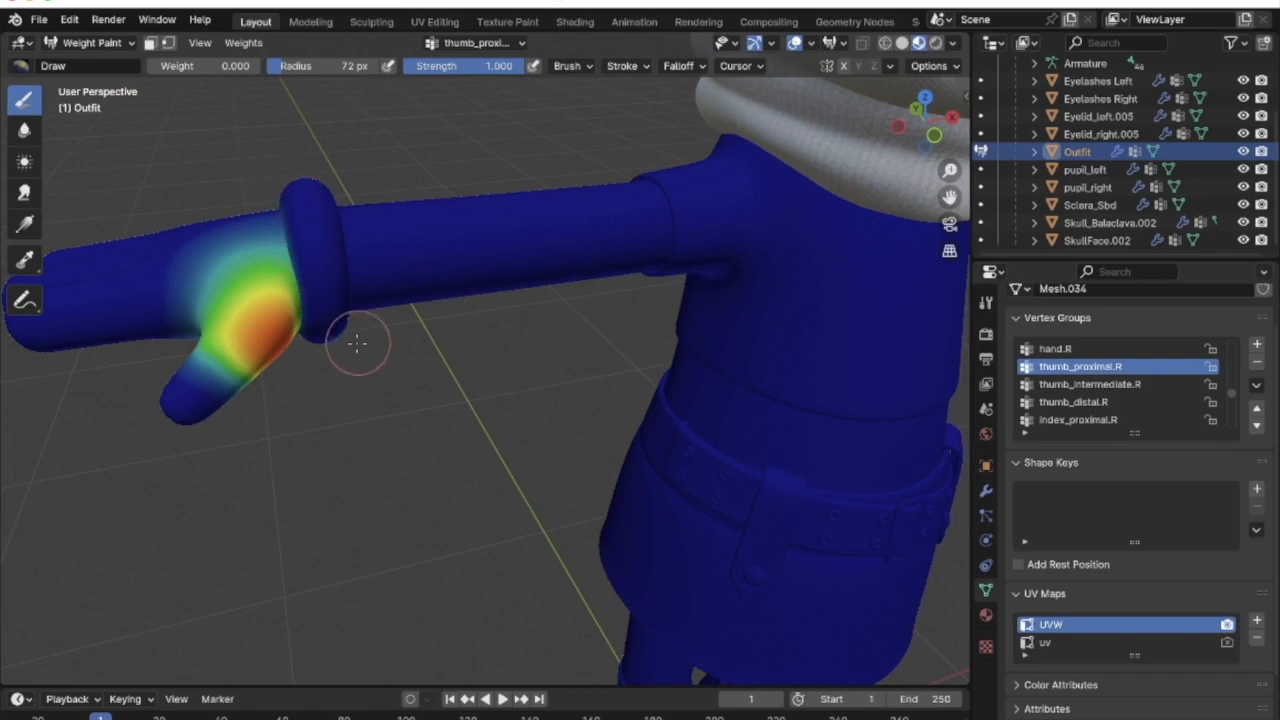
pyautogui.moveTo(353, 350); pyautogui.dragTo(343, 291, button='middle')
pyautogui.moveTo(346, 190)
pyautogui.mouseDown()
pyautogui.moveTo(348, 164)
pyautogui.moveTo(354, 218)
pyautogui.moveTo(338, 159)
pyautogui.mouseUp()
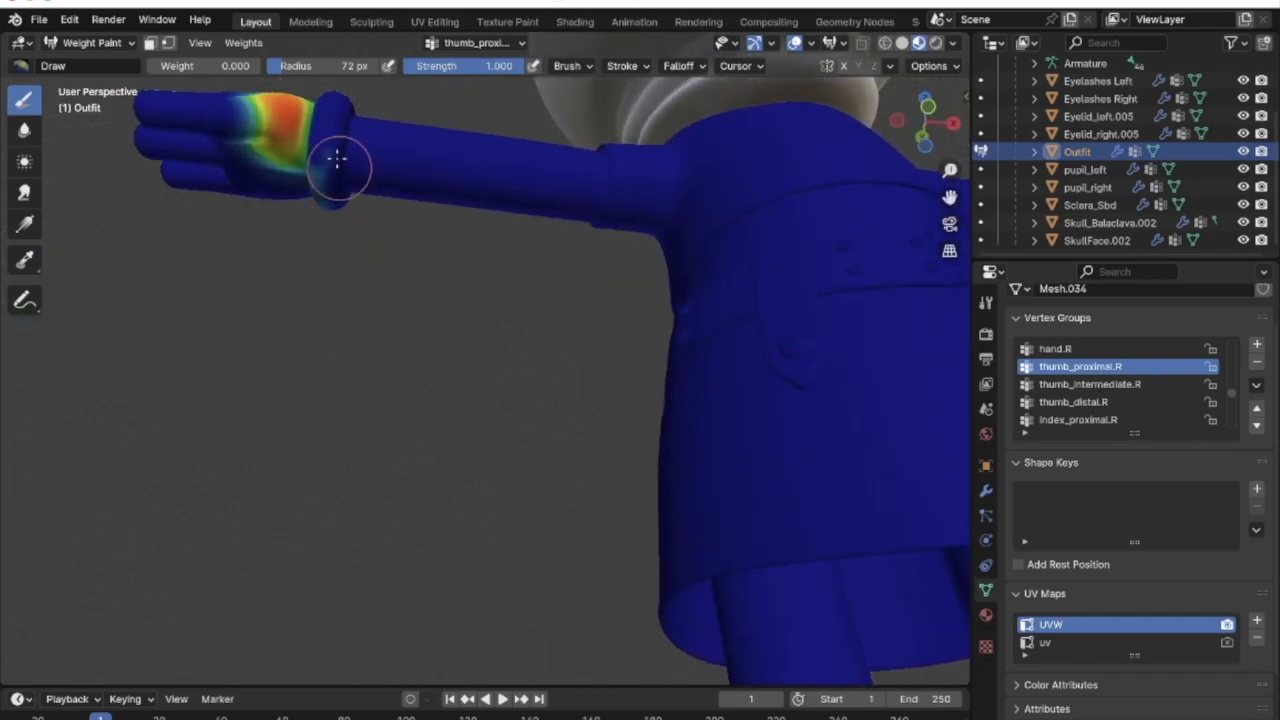
pyautogui.moveTo(338, 158); pyautogui.dragTo(471, 120, button='middle')
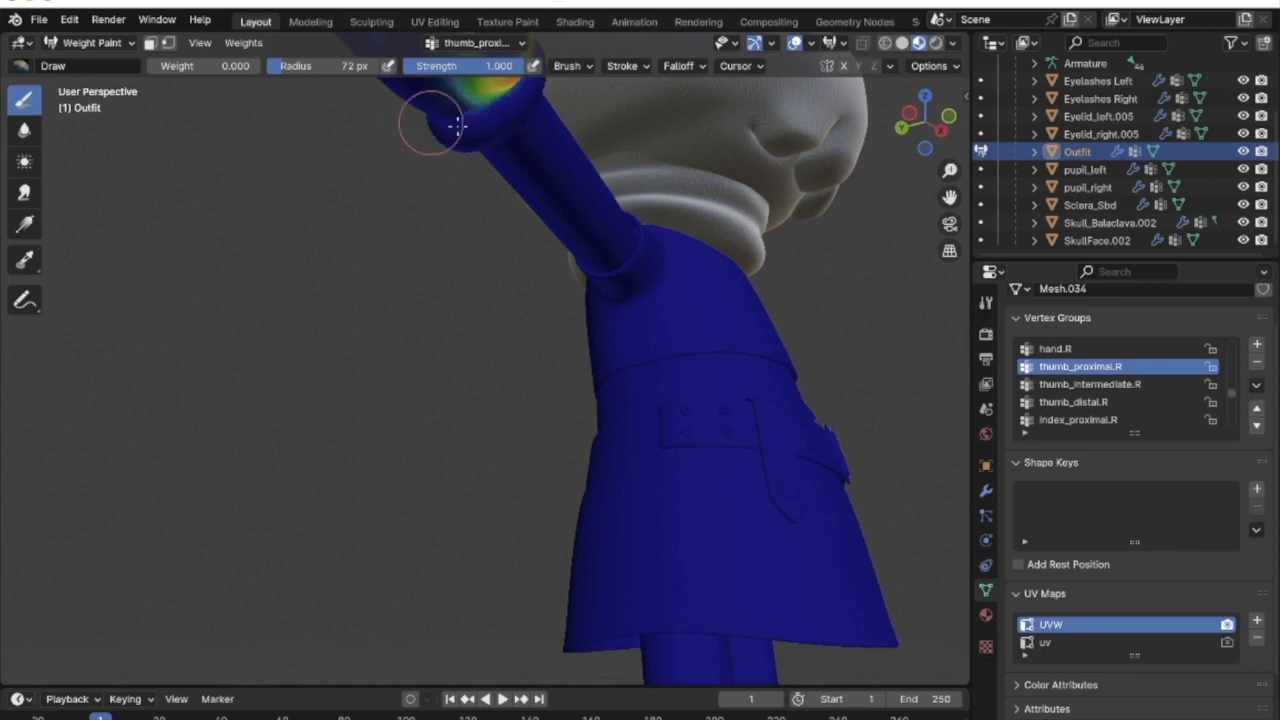
pyautogui.moveTo(470, 126); pyautogui.dragTo(680, 190, button='middle')
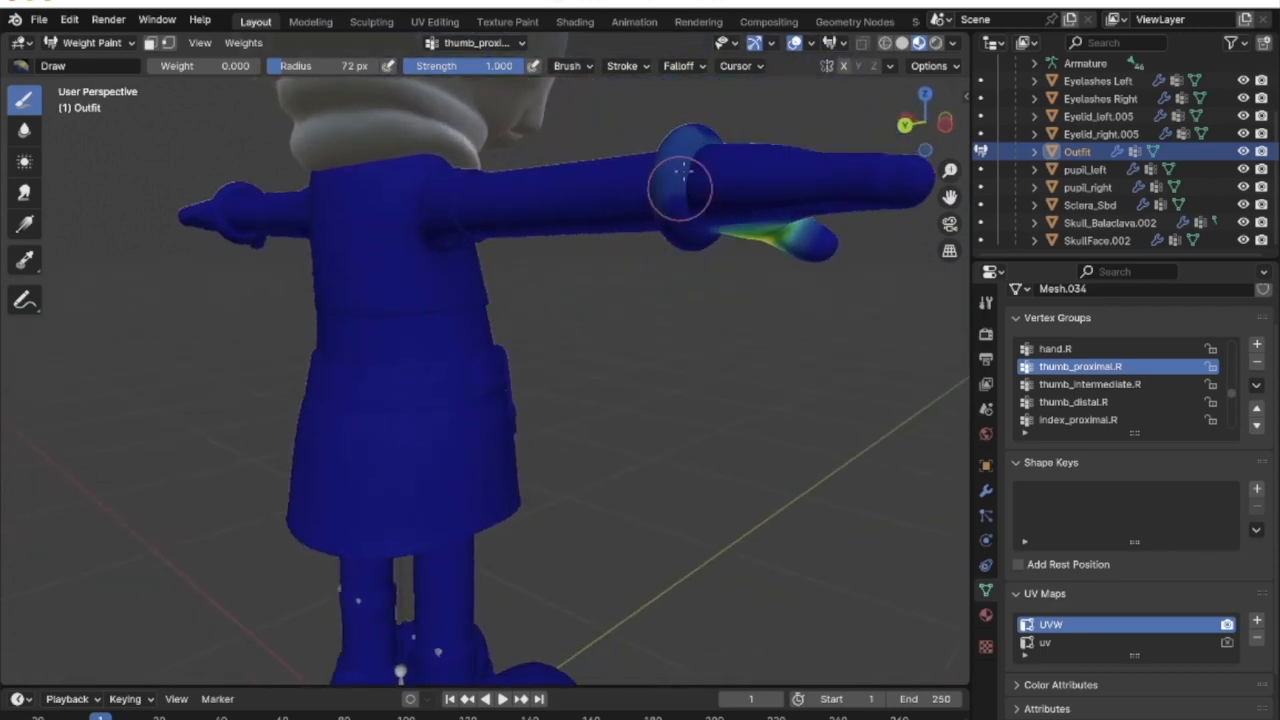
pyautogui.moveTo(684, 118); pyautogui.dragTo(729, 223, button='middle')
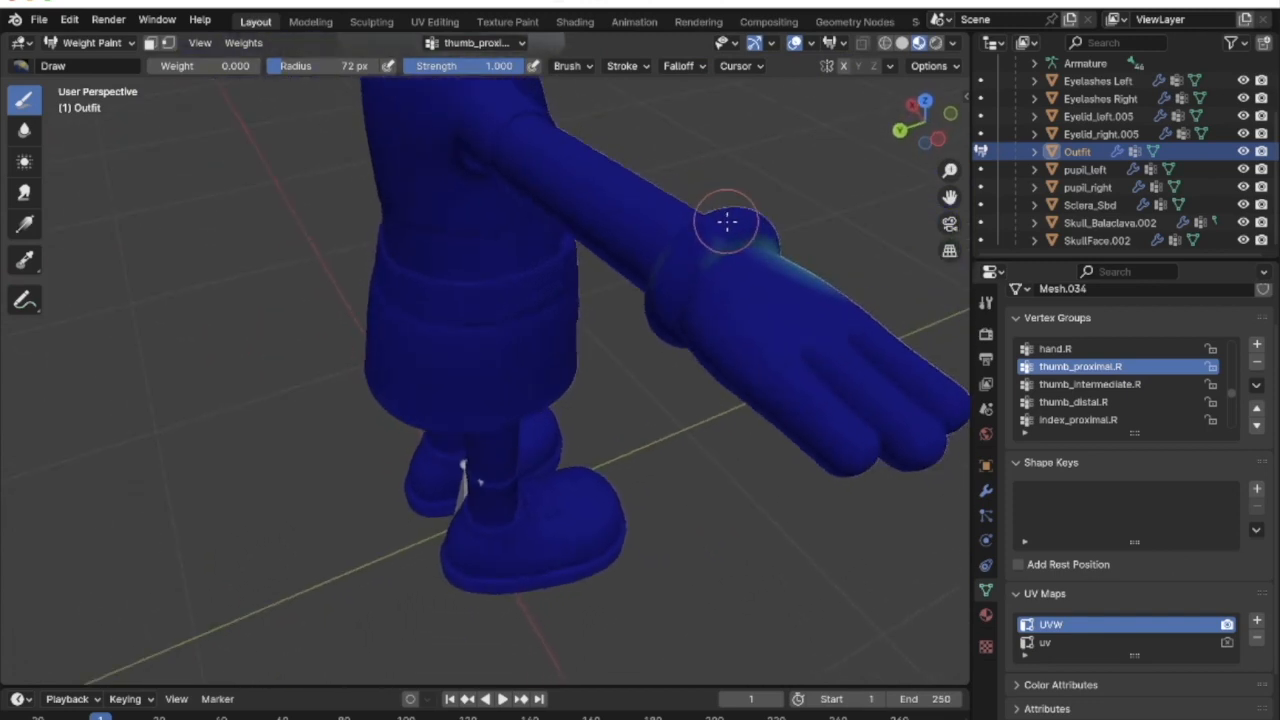
pyautogui.moveTo(697, 260); pyautogui.dragTo(294, 178, button='middle')
pyautogui.moveTo(291, 265); pyautogui.dragTo(496, 221, button='middle')
pyautogui.scroll(4, 537, 212)
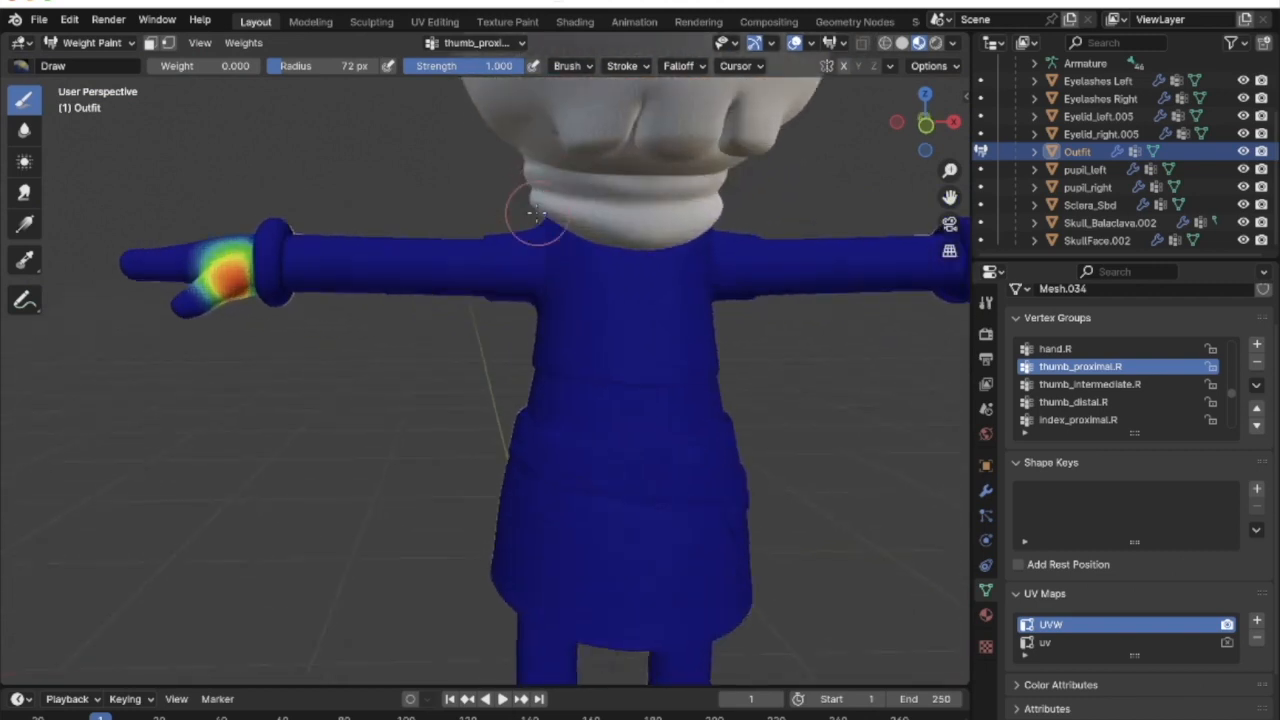
# Select the hand.R vertex group and paint the right cuff's upper side and the back of the hand with brush weight 1.000
pyautogui.press('Up')
pyautogui.moveTo(183, 271); pyautogui.dragTo(316, 457, button='middle')
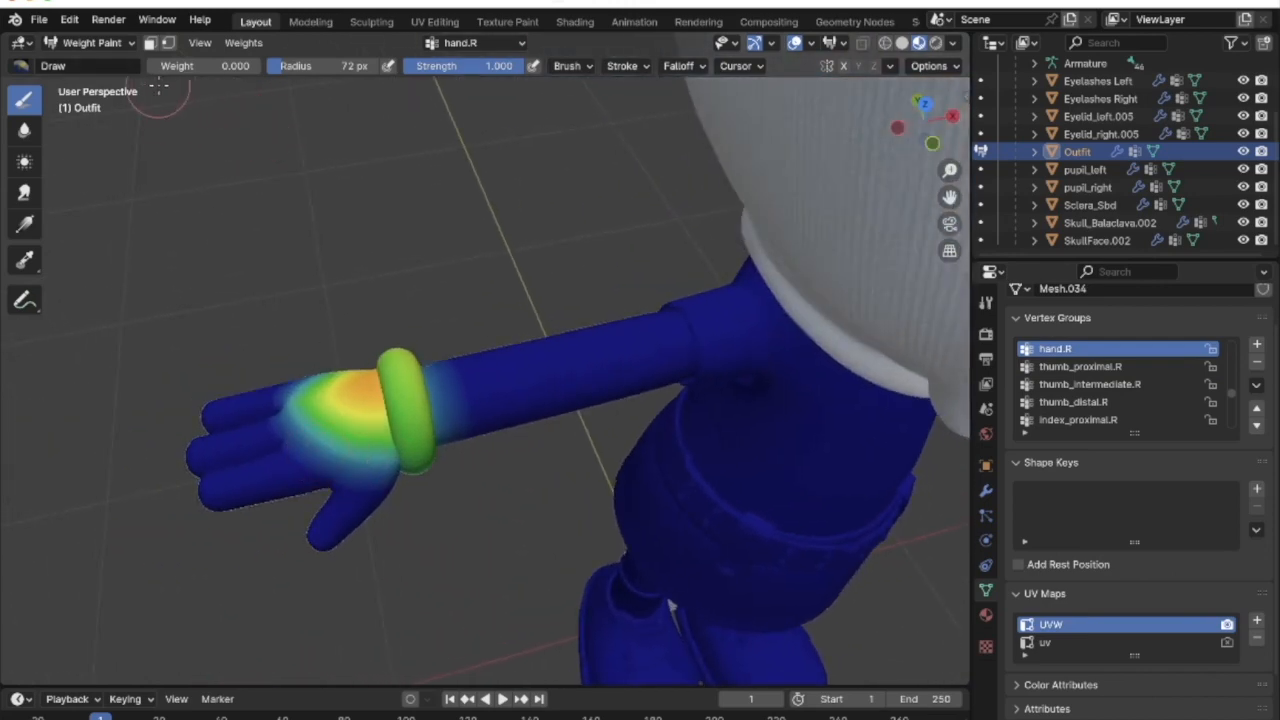
pyautogui.moveTo(197, 66); pyautogui.dragTo(258, 66)
pyautogui.moveTo(374, 333)
pyautogui.mouseDown()
pyautogui.moveTo(420, 502)
pyautogui.moveTo(384, 346)
pyautogui.mouseUp()
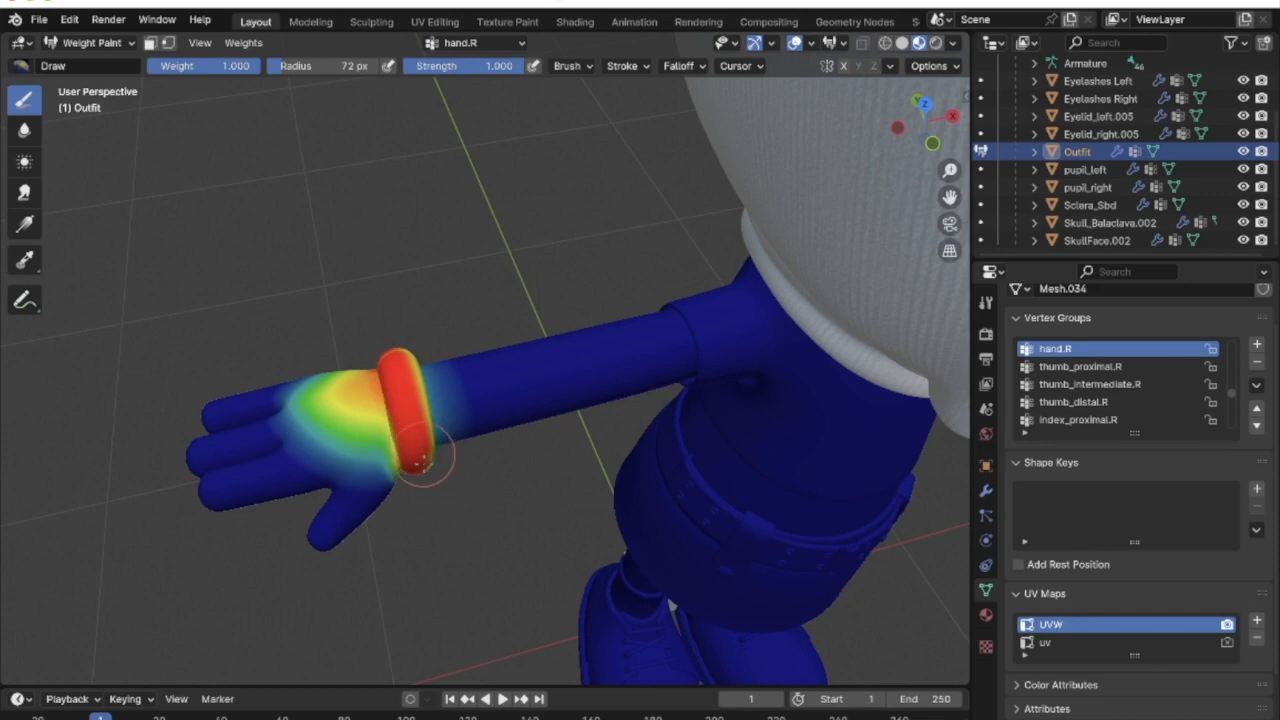
pyautogui.moveTo(418, 462)
pyautogui.mouseDown()
pyautogui.moveTo(371, 357)
pyautogui.moveTo(386, 428)
pyautogui.mouseUp()
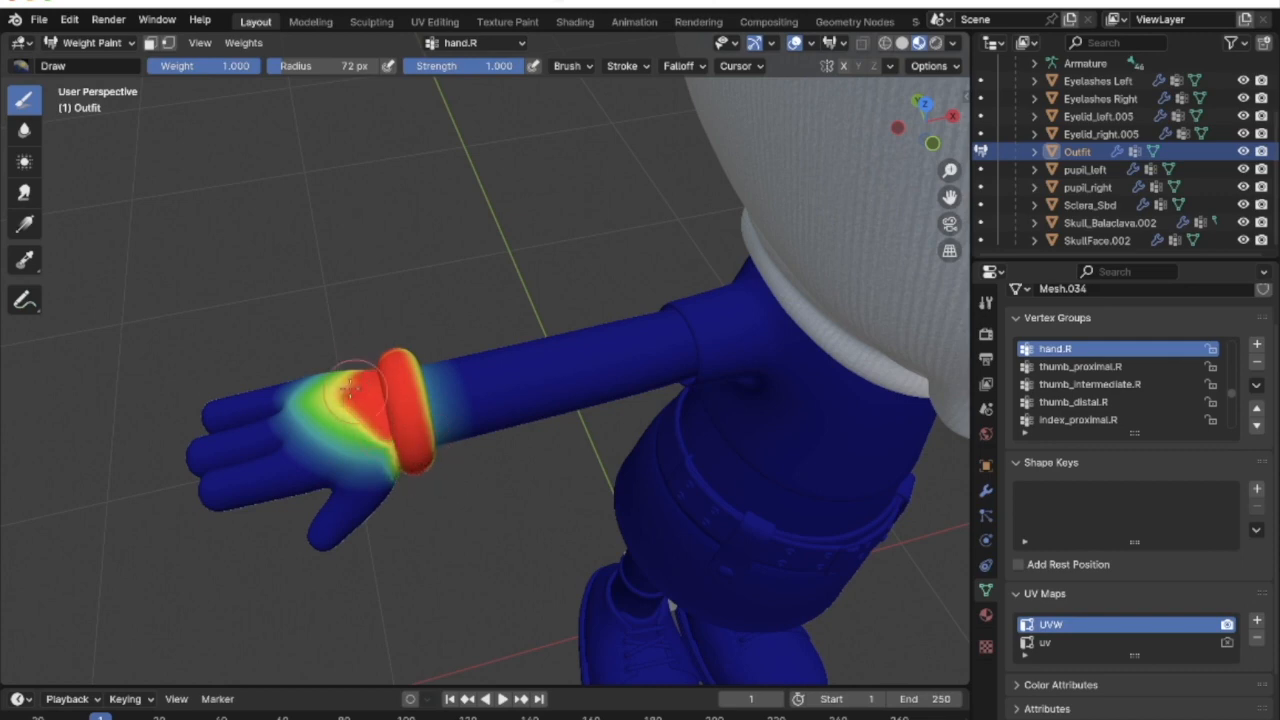
pyautogui.moveTo(326, 397); pyautogui.dragTo(389, 455)
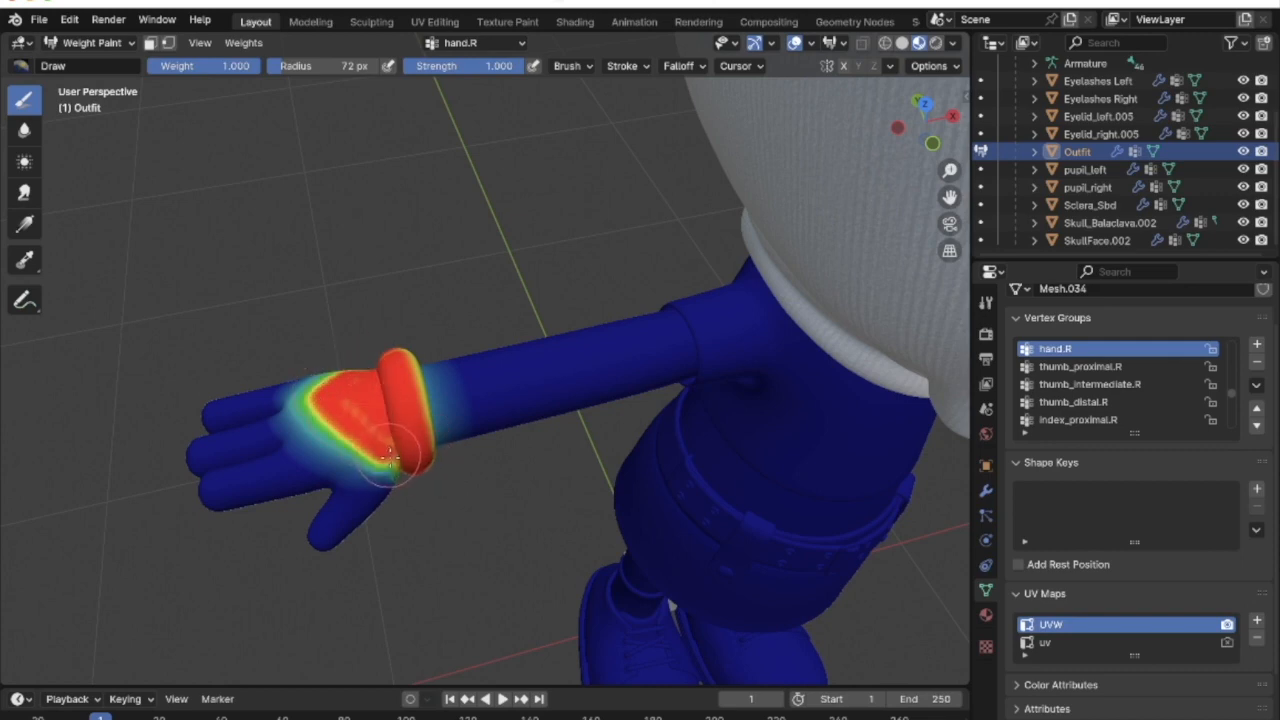
# Paint full hand.R weight around the inner edge, underside and rear of the right wrist cuff
pyautogui.moveTo(392, 397); pyautogui.dragTo(346, 264, button='middle')
pyautogui.moveTo(332, 228)
pyautogui.mouseDown()
pyautogui.moveTo(308, 247)
pyautogui.moveTo(288, 311)
pyautogui.moveTo(305, 329)
pyautogui.mouseUp()
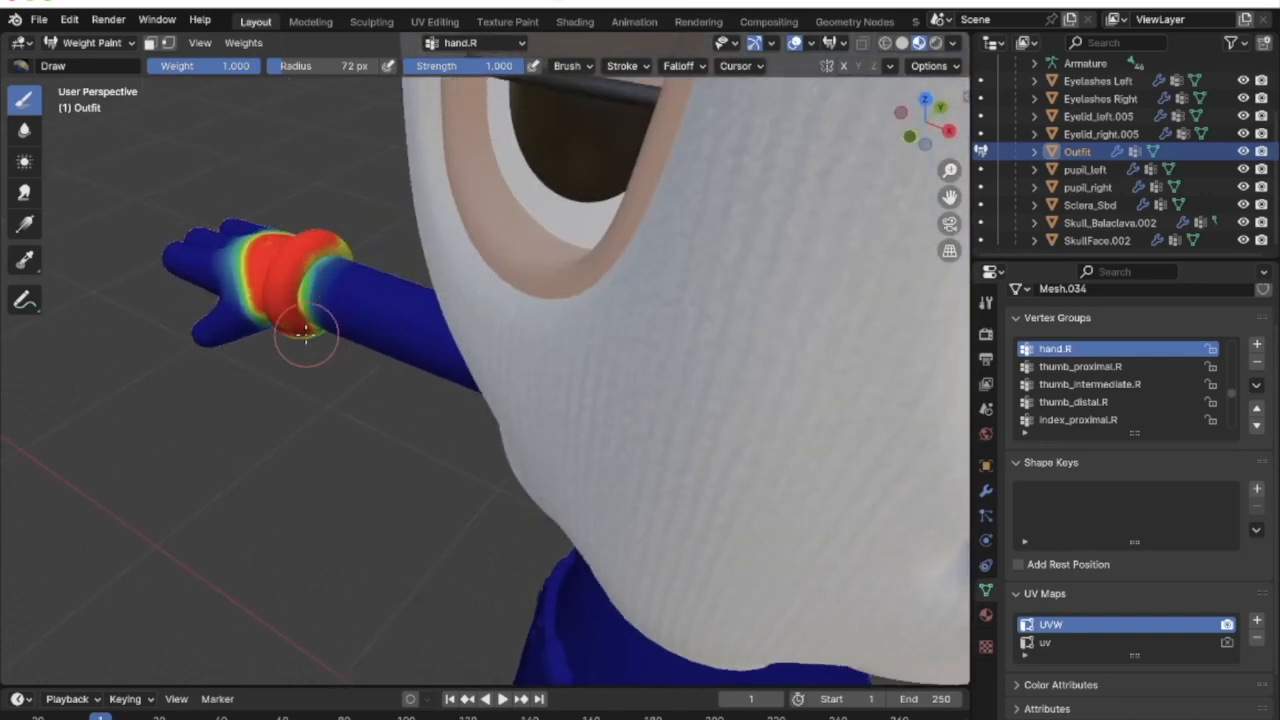
pyautogui.moveTo(343, 250); pyautogui.dragTo(363, 206, button='middle')
pyautogui.moveTo(376, 226); pyautogui.dragTo(385, 258)
pyautogui.moveTo(358, 205); pyautogui.dragTo(458, 130, button='middle')
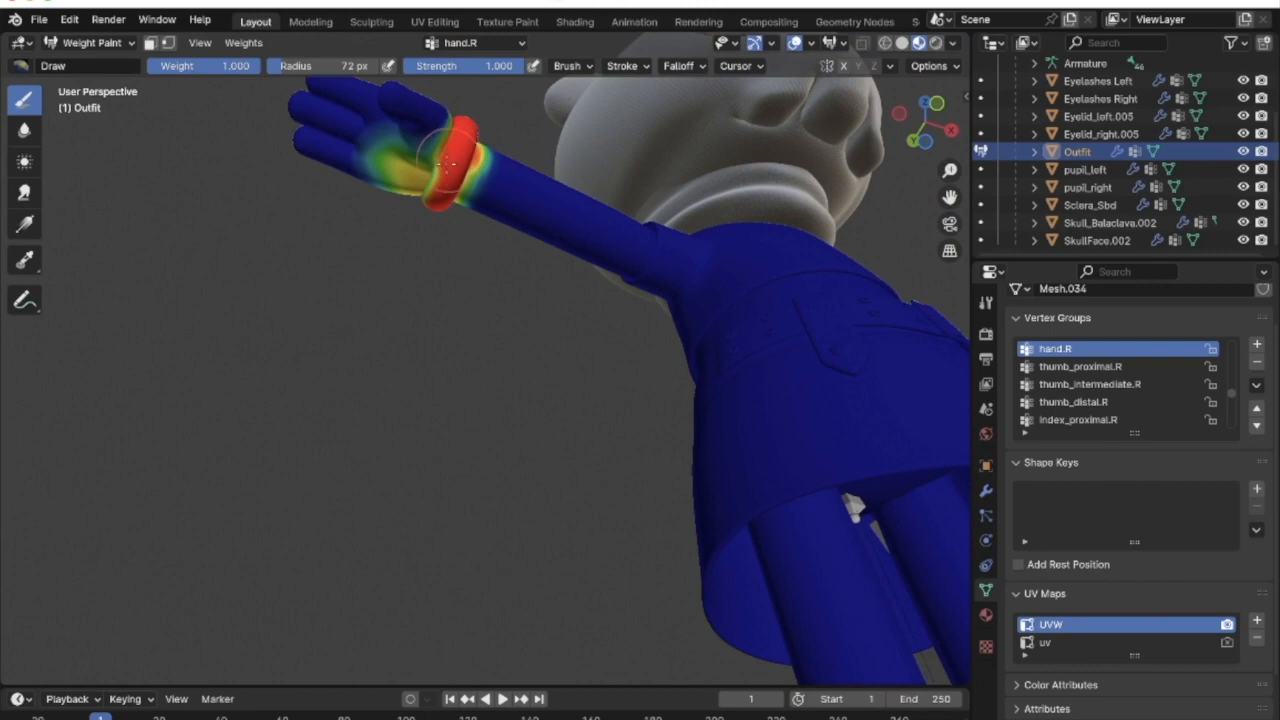
pyautogui.moveTo(421, 205); pyautogui.dragTo(575, 172, button='middle')
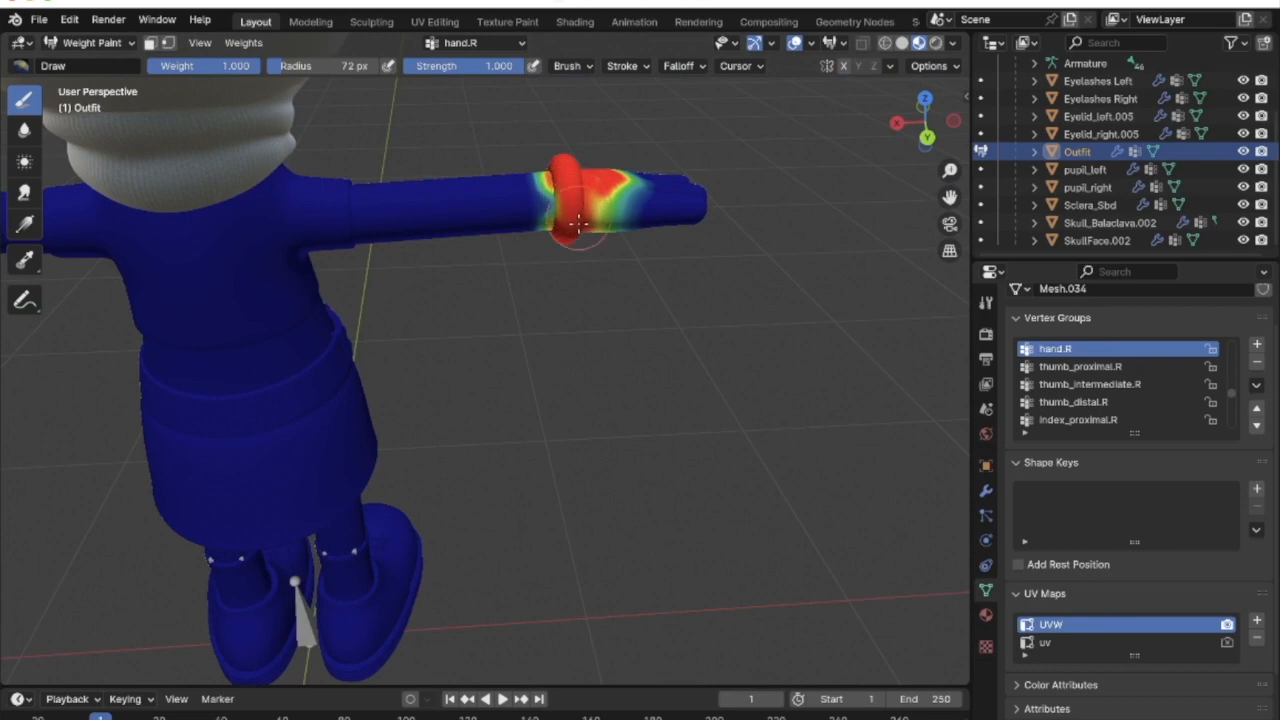
# Select the lower_arm.R vertex group and erase its influence from the front of the belt with brush weight 0.000
pyautogui.moveTo(568, 203); pyautogui.dragTo(790, 375, button='middle')
pyautogui.keyDown('ctrl'); pyautogui.scroll(1, 1112, 388); pyautogui.keyUp('ctrl')
pyautogui.keyDown('ctrl'); pyautogui.scroll(1, 1128, 374); pyautogui.keyUp('ctrl')
pyautogui.keyDown('ctrl'); pyautogui.scroll(-1, 1128, 374); pyautogui.keyUp('ctrl')
pyautogui.scroll(-4, 495, 375)
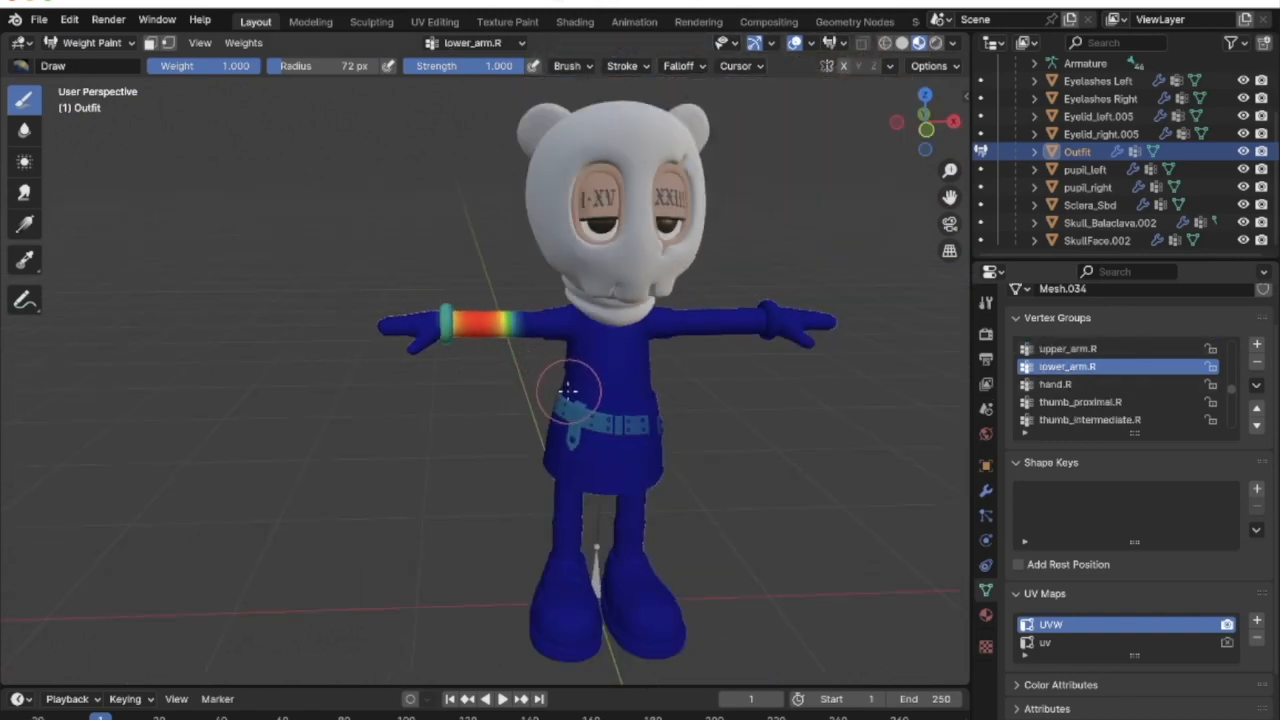
pyautogui.moveTo(235, 68); pyautogui.dragTo(150, 67)
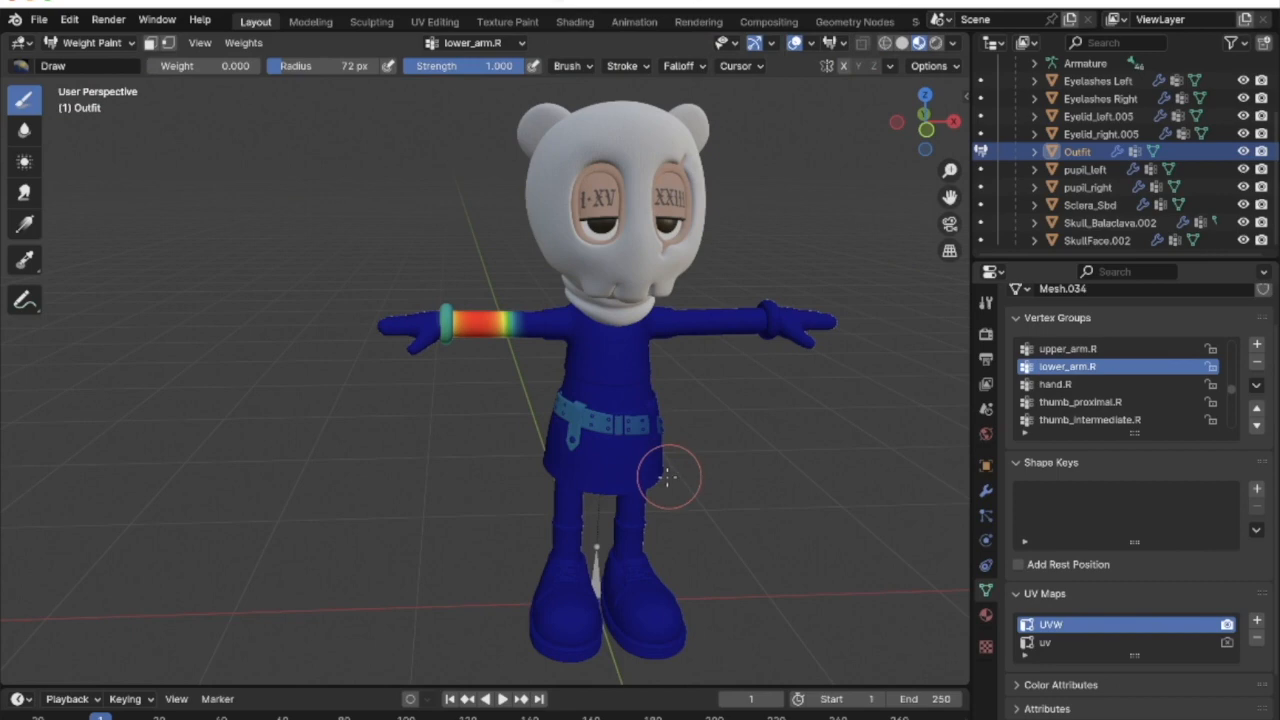
pyautogui.moveTo(723, 428); pyautogui.dragTo(582, 414)
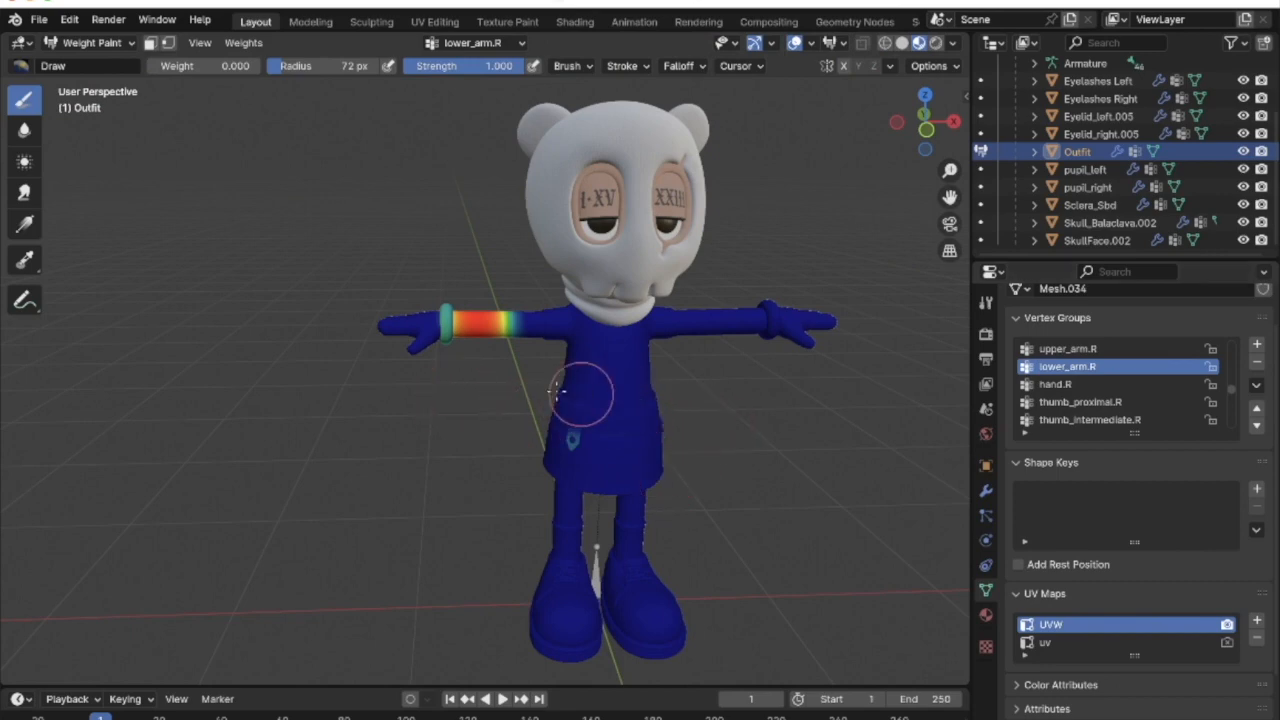
pyautogui.moveTo(636, 432)
pyautogui.mouseDown(button='middle')
pyautogui.moveTo(480, 378)
pyautogui.moveTo(586, 394)
pyautogui.moveTo(606, 449)
pyautogui.moveTo(286, 449)
pyautogui.moveTo(335, 425)
pyautogui.moveTo(320, 443)
pyautogui.moveTo(376, 386)
pyautogui.moveTo(414, 420)
pyautogui.moveTo(514, 457)
pyautogui.moveTo(575, 447)
pyautogui.mouseUp(button='middle')
pyautogui.scroll(4, 571, 450)
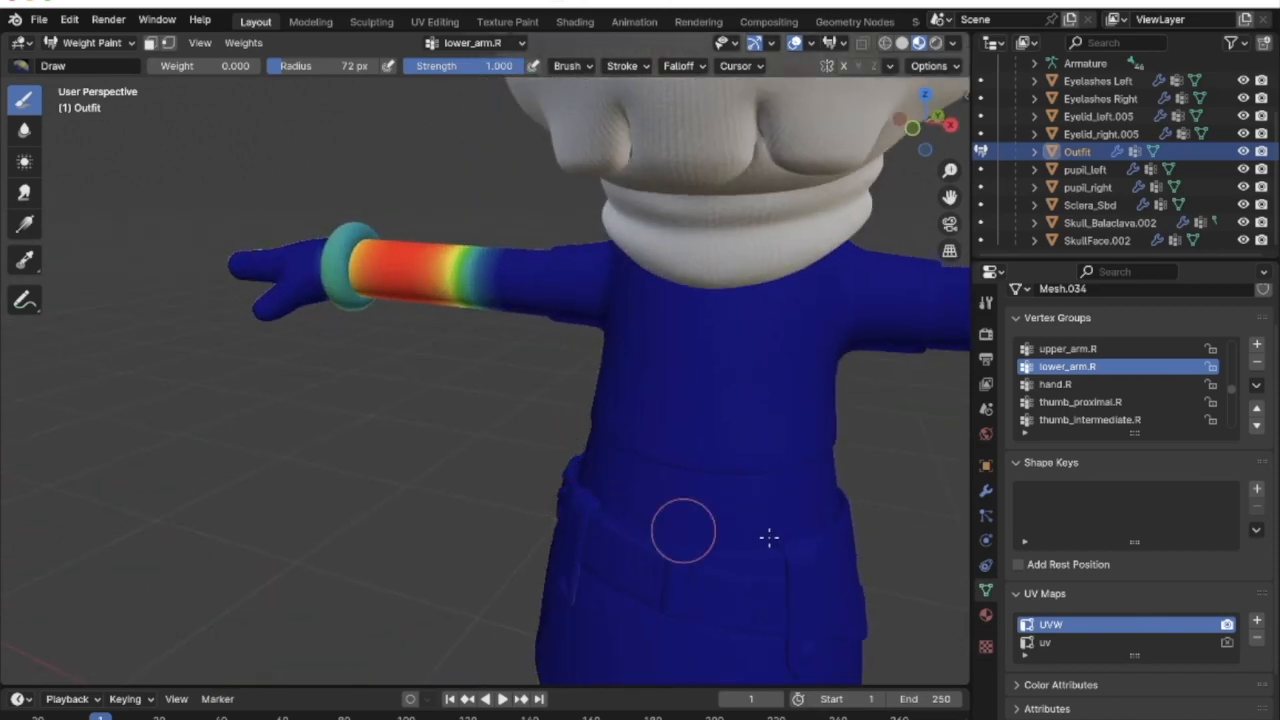
# Switch to Edit Mode and hide the selected arm, waist and skirt faces to expose the inside of the belt
pyautogui.keyDown('shift'); pyautogui.hscroll(5, 594, 486); pyautogui.keyUp('shift')
pyautogui.scroll(-2, 594, 486)
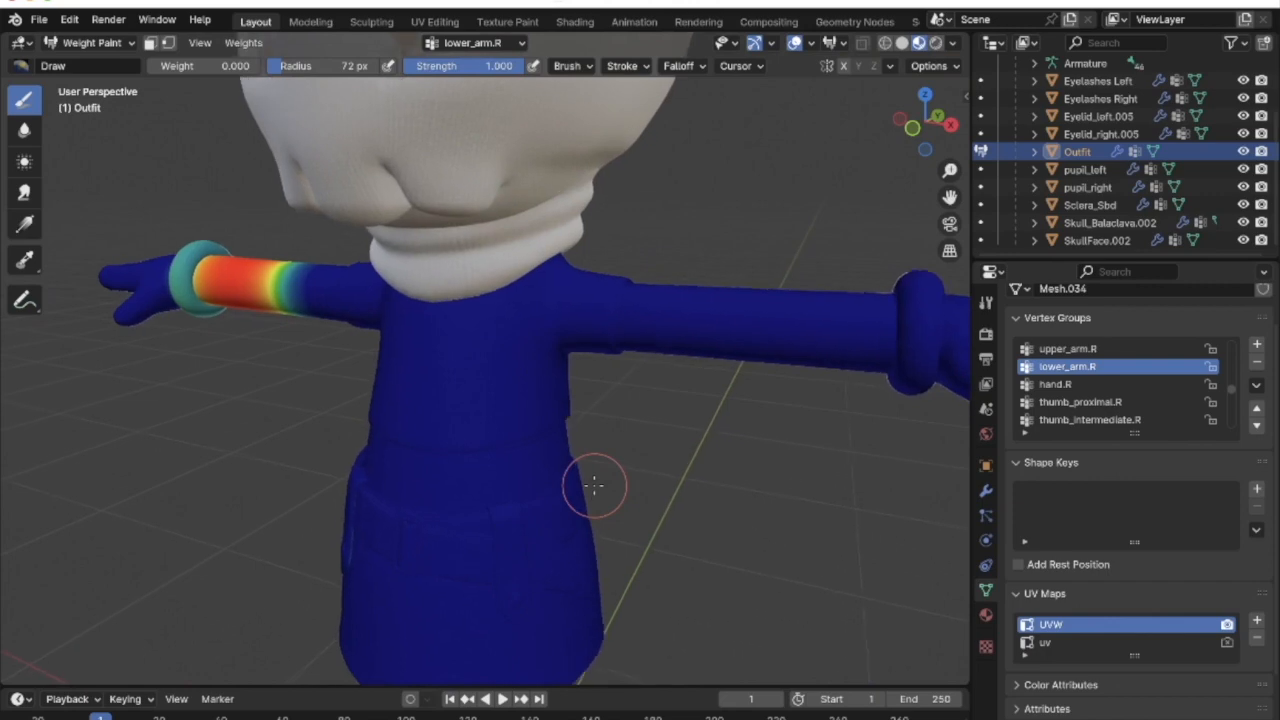
pyautogui.hscroll(-5, 594, 486)
pyautogui.click(88, 43)
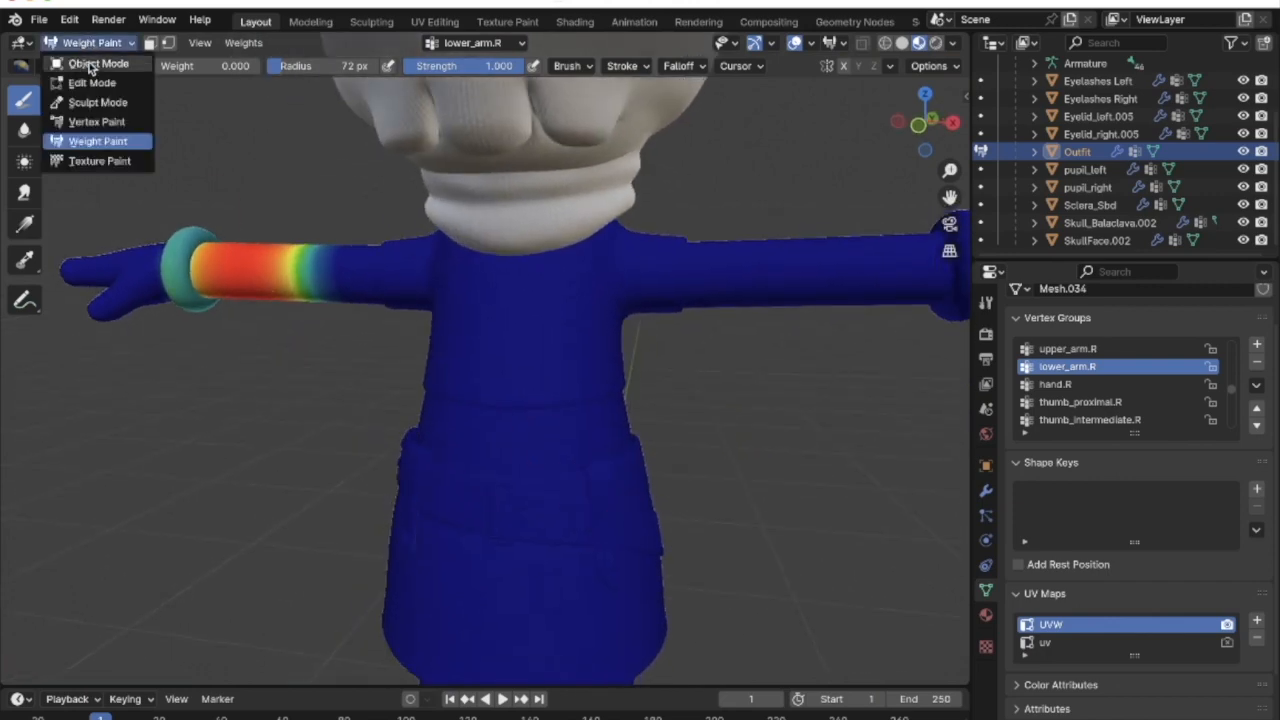
pyautogui.click(86, 82)
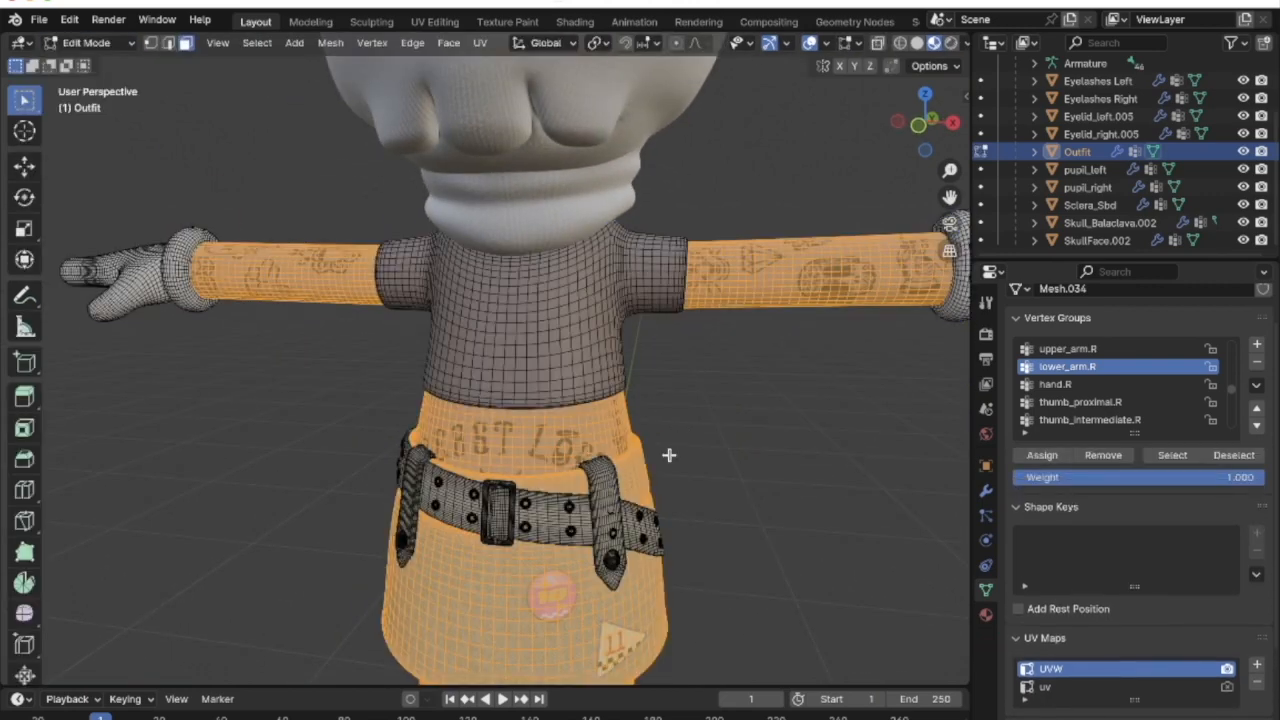
pyautogui.press('h')
pyautogui.moveTo(669, 451); pyautogui.dragTo(134, 180, button='middle')
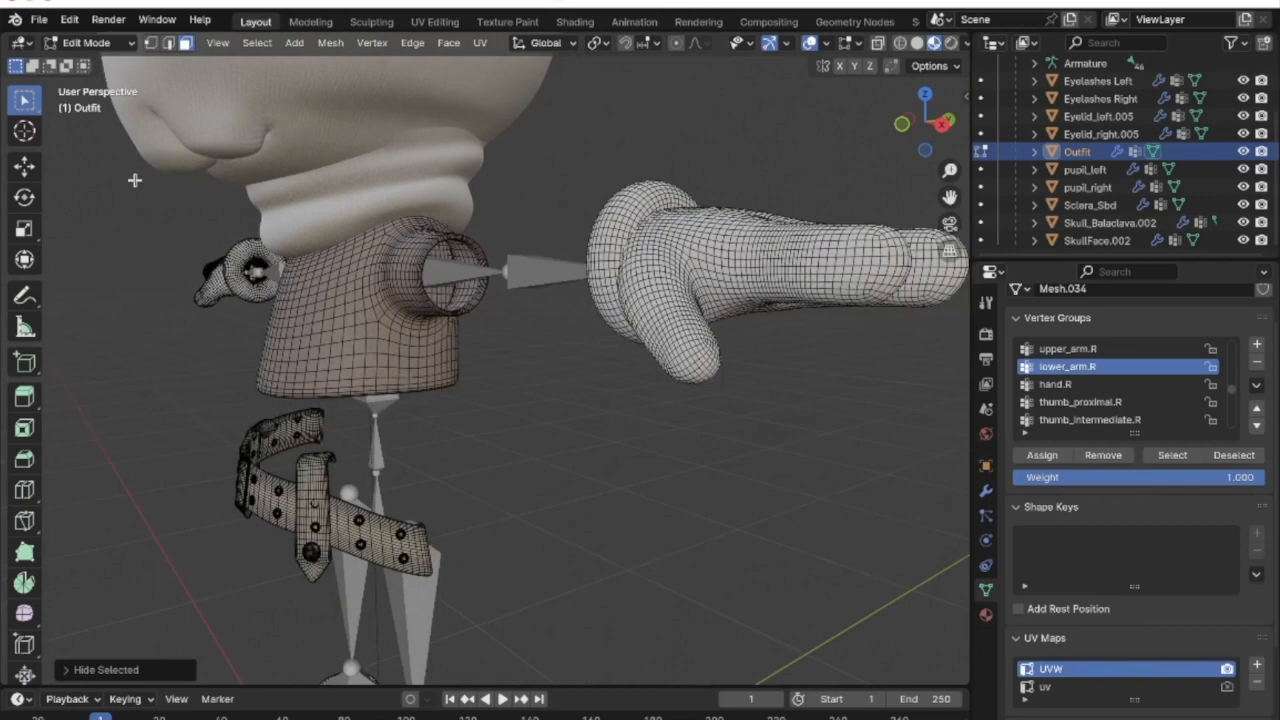
# Return to Weight Paint mode and erase the remaining lower_arm.R influence from the belt's inner faces, edges and straps
pyautogui.click(88, 43)
pyautogui.click(100, 141)
pyautogui.moveTo(275, 430)
pyautogui.mouseDown(button='middle')
pyautogui.moveTo(389, 486)
pyautogui.moveTo(257, 451)
pyautogui.moveTo(268, 443)
pyautogui.mouseUp(button='middle')
pyautogui.moveTo(258, 446); pyautogui.dragTo(48, 466)
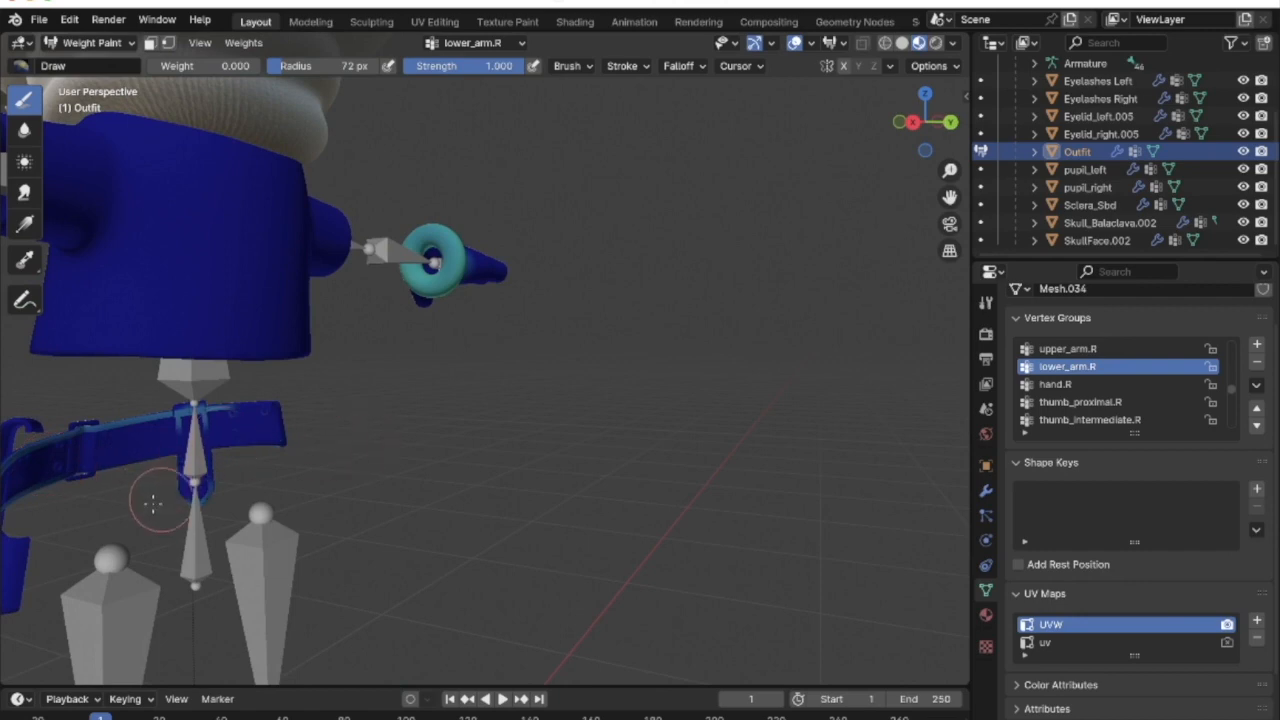
pyautogui.moveTo(200, 437)
pyautogui.mouseDown()
pyautogui.moveTo(234, 423)
pyautogui.moveTo(63, 428)
pyautogui.moveTo(140, 420)
pyautogui.moveTo(18, 468)
pyautogui.moveTo(50, 451)
pyautogui.mouseUp()
pyautogui.moveTo(68, 448)
pyautogui.mouseDown(button='middle')
pyautogui.moveTo(146, 431)
pyautogui.moveTo(300, 448)
pyautogui.mouseUp(button='middle')
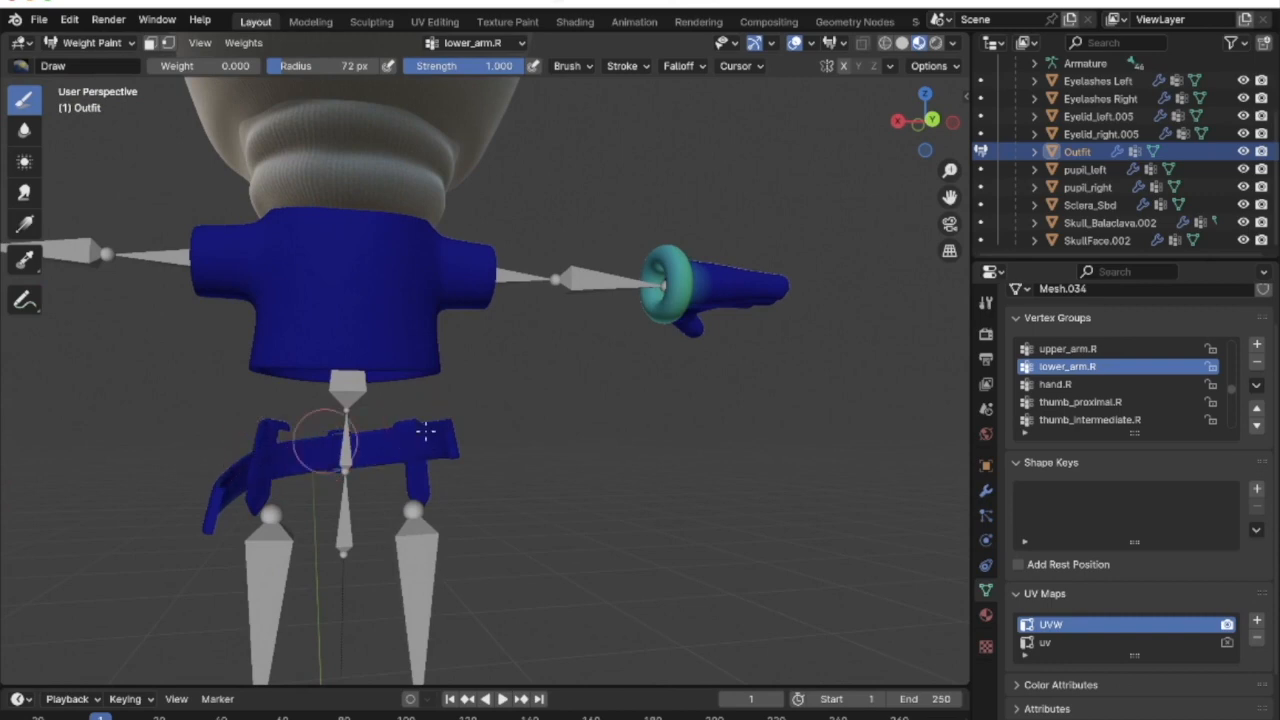
pyautogui.moveTo(307, 492); pyautogui.dragTo(683, 530, button='middle')
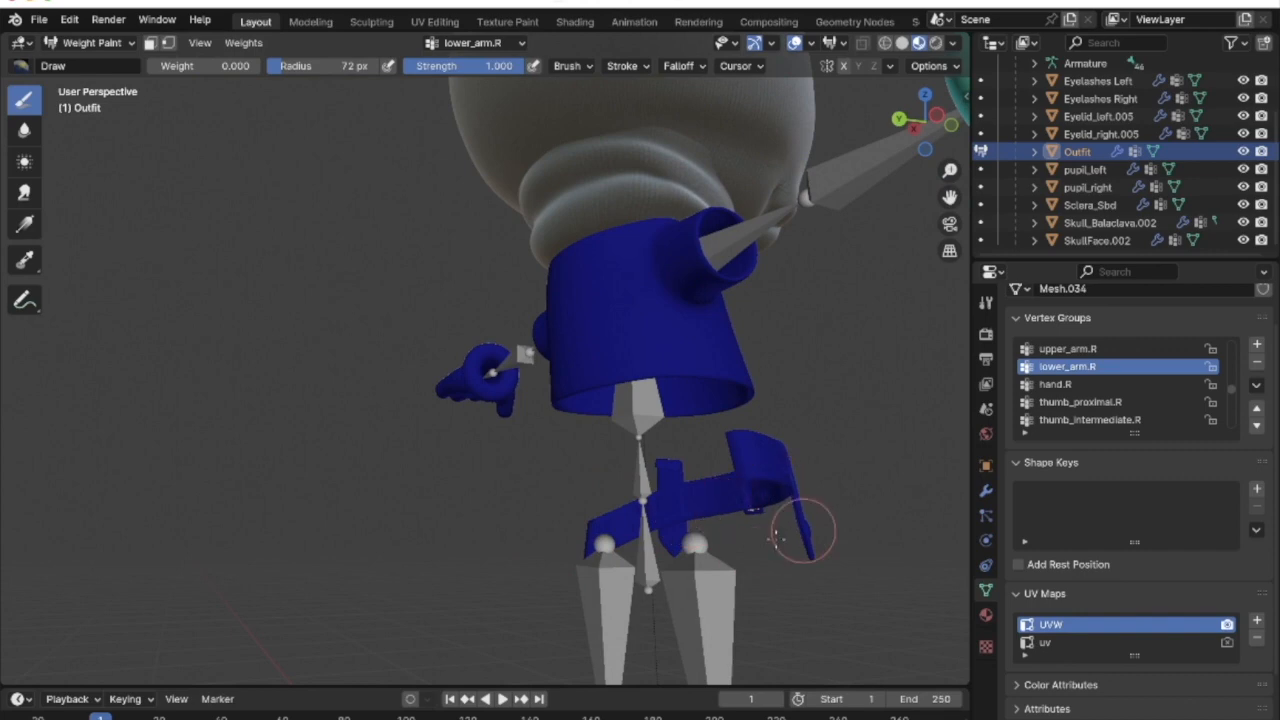
pyautogui.moveTo(818, 530)
pyautogui.mouseDown(button='middle')
pyautogui.moveTo(386, 491)
pyautogui.moveTo(309, 428)
pyautogui.mouseUp(button='middle')
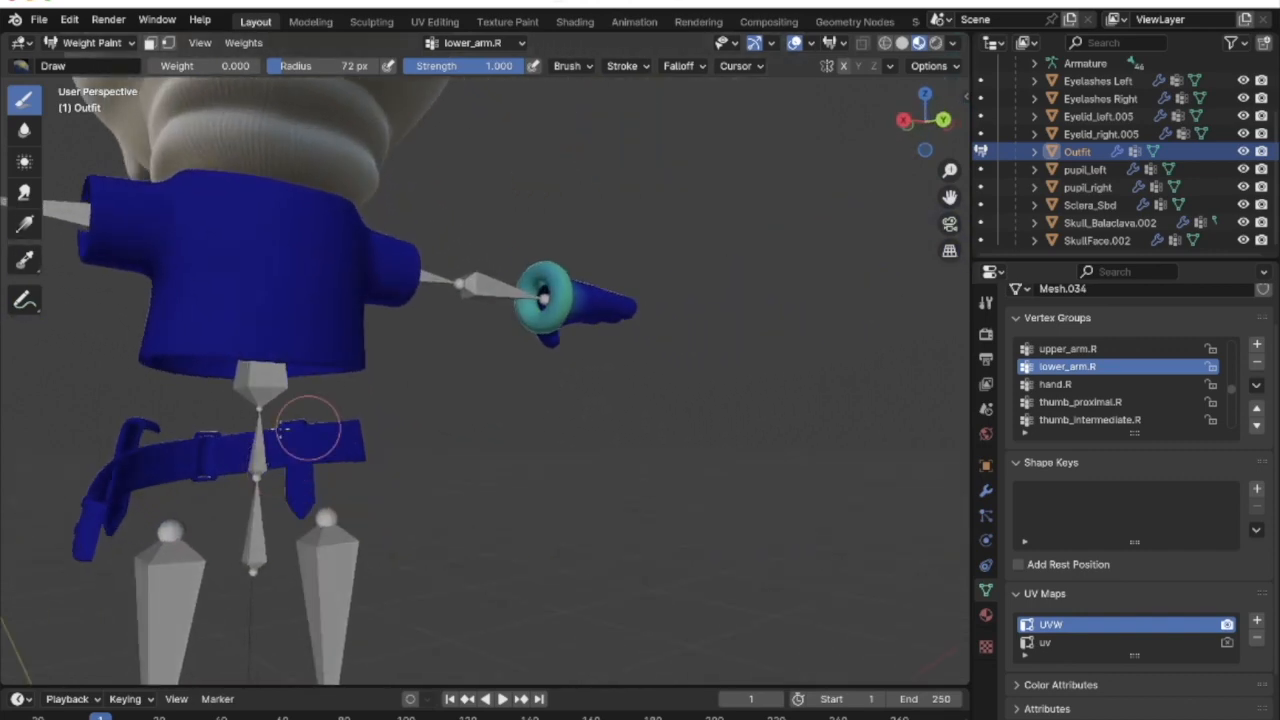
pyautogui.scroll(4, 305, 462)
pyautogui.moveTo(164, 481); pyautogui.dragTo(314, 455, button='middle')
pyautogui.scroll(-3, 305, 462)
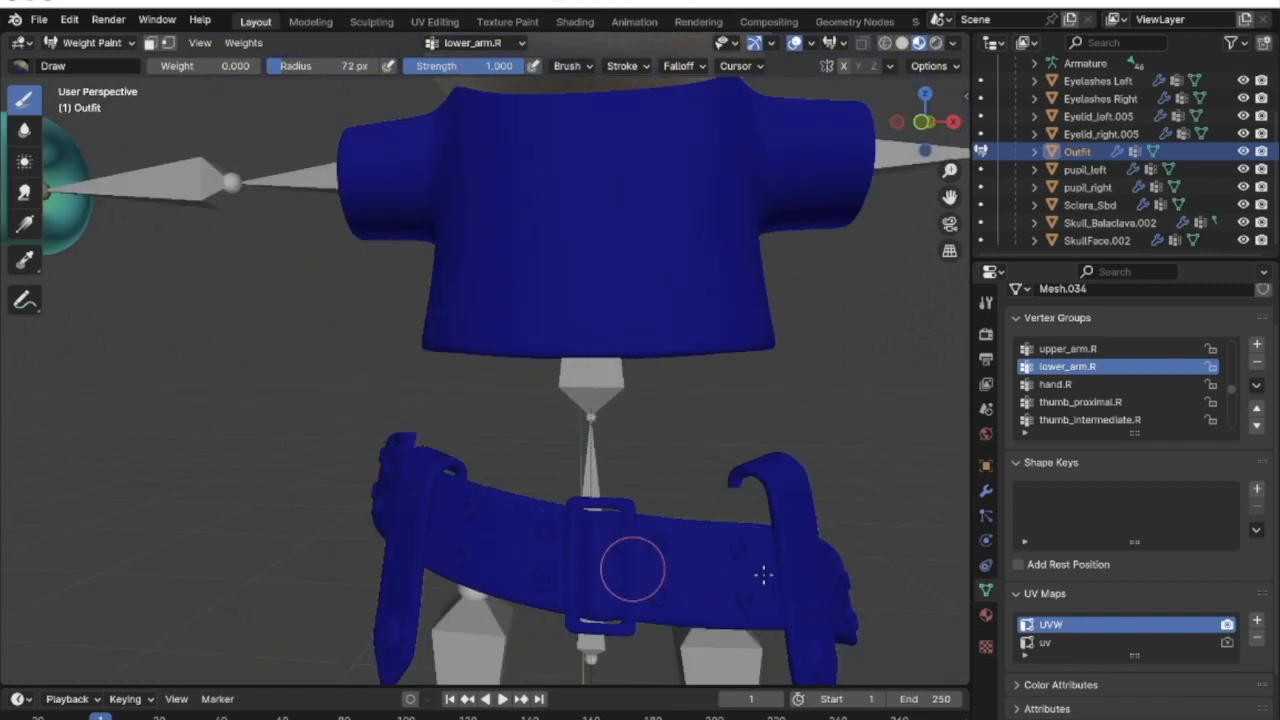
# Reveal the hidden Outfit faces in Edit Mode and return to Weight Paint mode
pyautogui.scroll(-4, 828, 580)
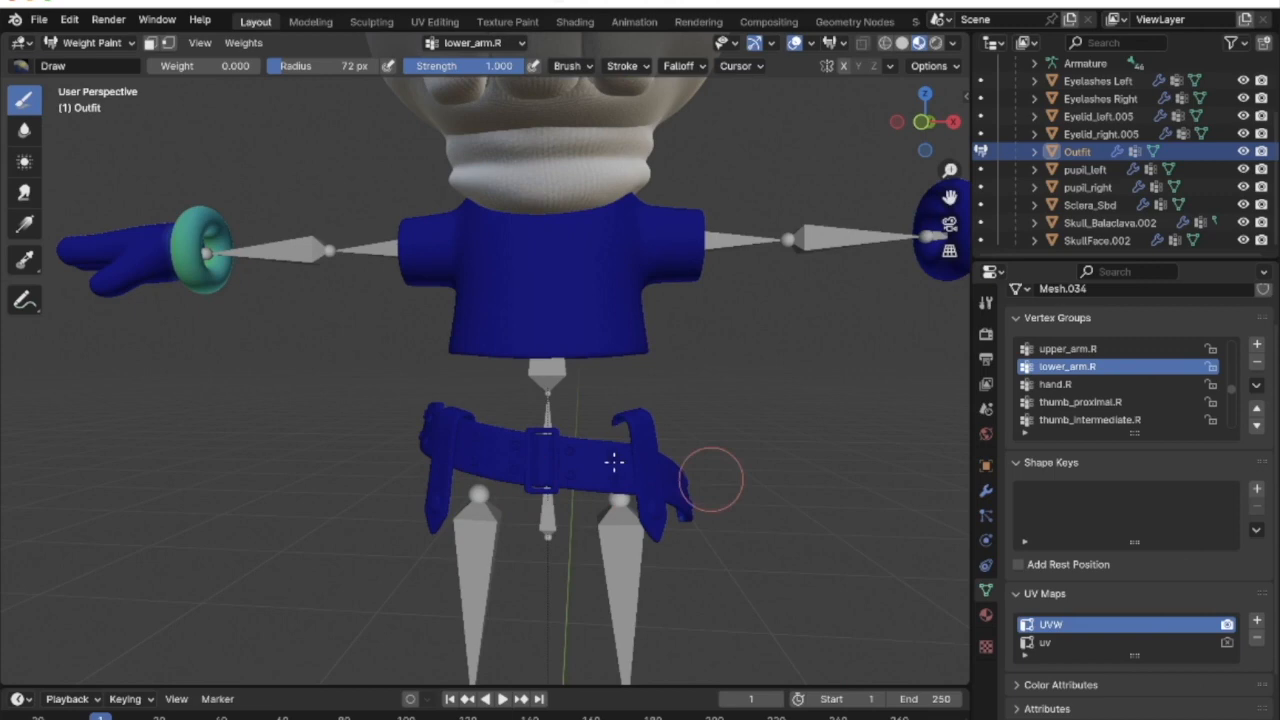
pyautogui.scroll(-4, 651, 437)
pyautogui.scroll(4, 651, 437)
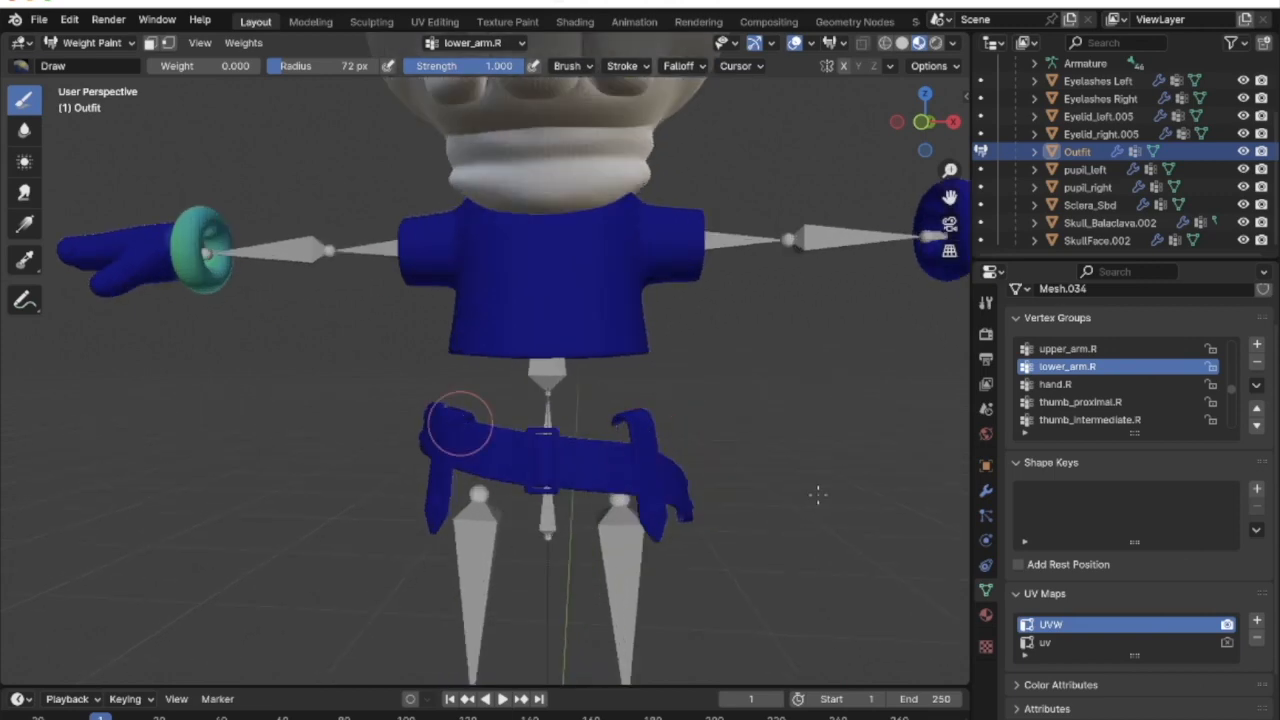
pyautogui.moveTo(118, 168); pyautogui.dragTo(148, 170, button='middle')
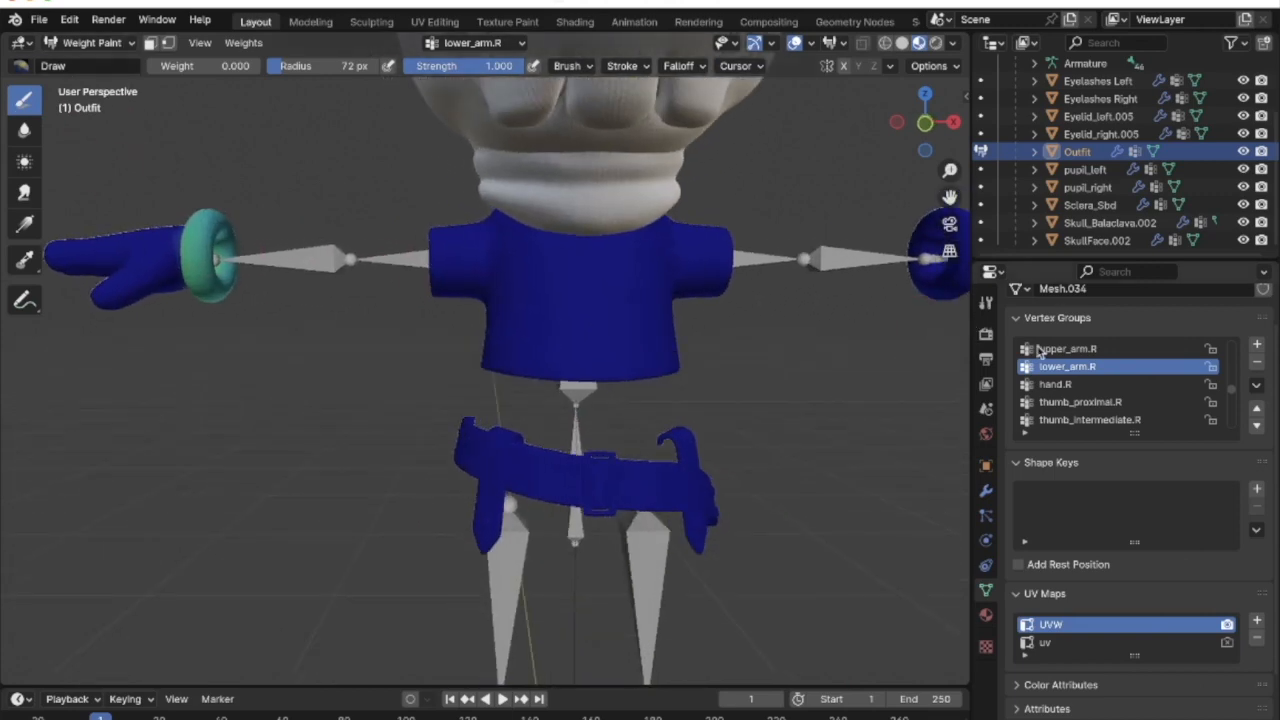
pyautogui.scroll(-1, 1120, 333)
pyautogui.moveTo(545, 312); pyautogui.dragTo(535, 318, button='middle')
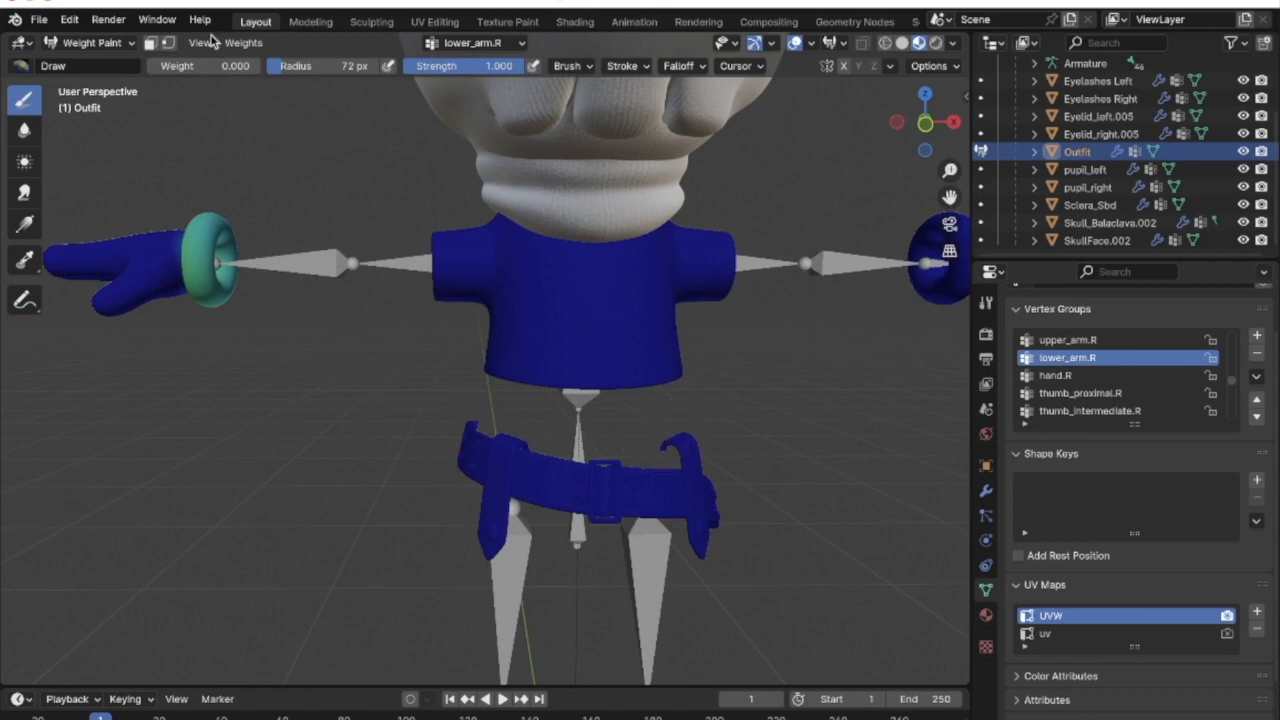
pyautogui.click(90, 42)
pyautogui.click(88, 82)
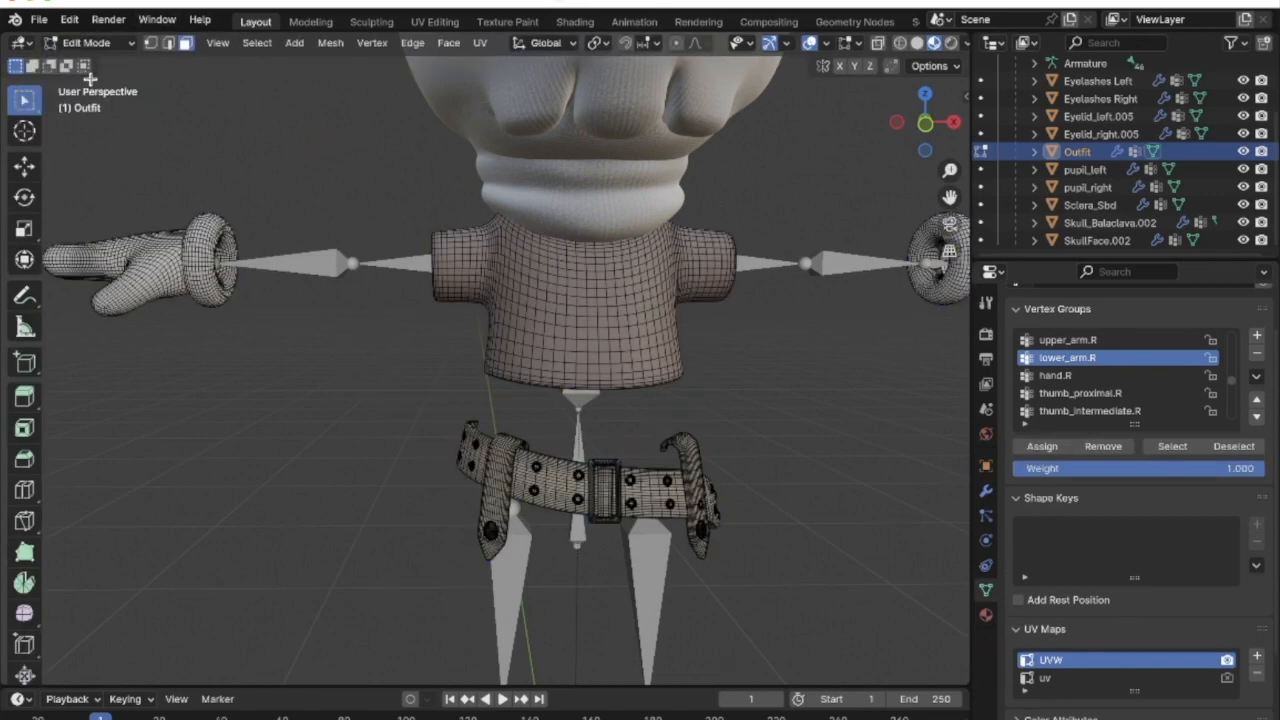
pyautogui.hotkey('alt', 'h')
pyautogui.click(95, 44)
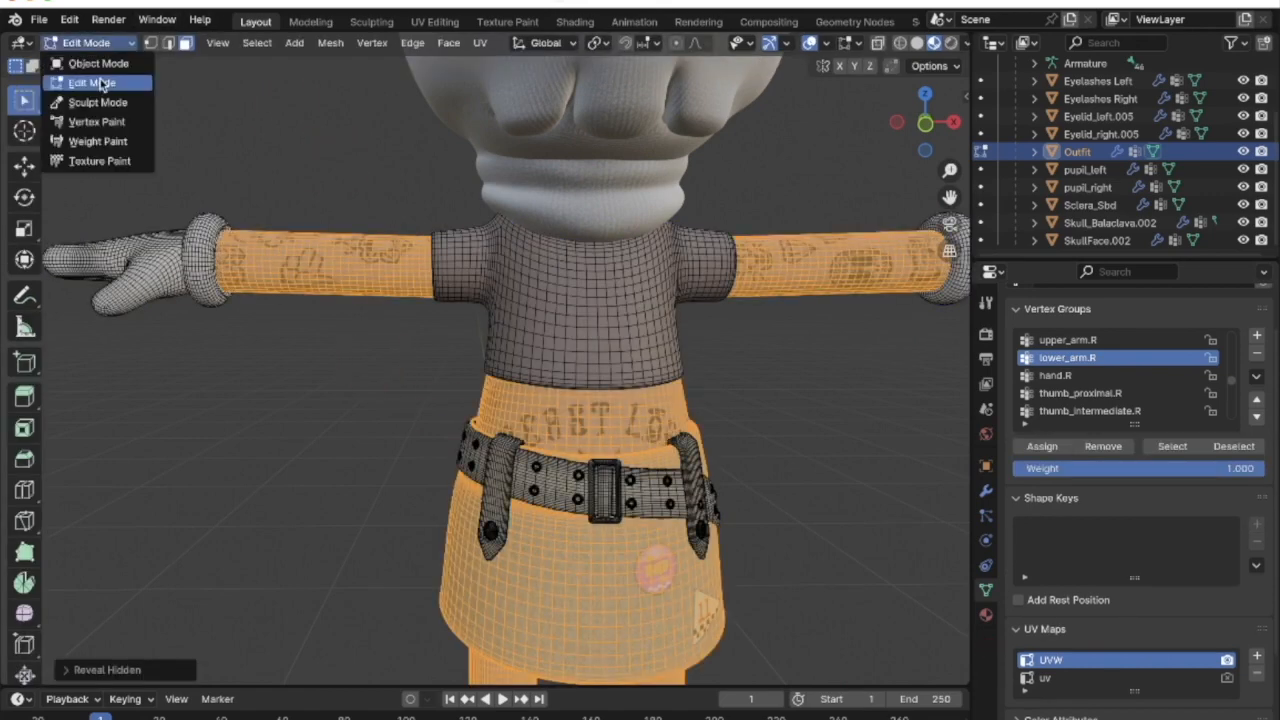
pyautogui.click(95, 148)
# Select the upper_arm.R vertex group and erase its influence from the belt and its straps
pyautogui.moveTo(315, 337); pyautogui.dragTo(218, 279, button='middle')
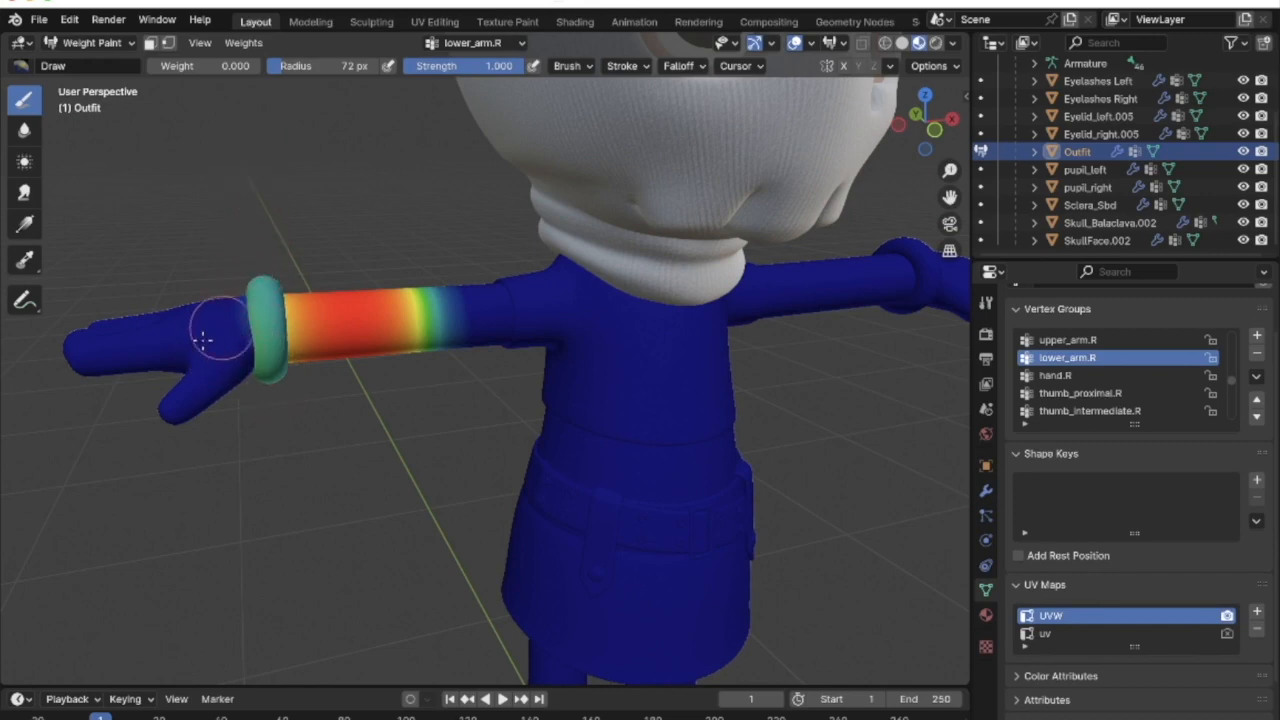
pyautogui.moveTo(355, 360); pyautogui.dragTo(420, 355, button='middle')
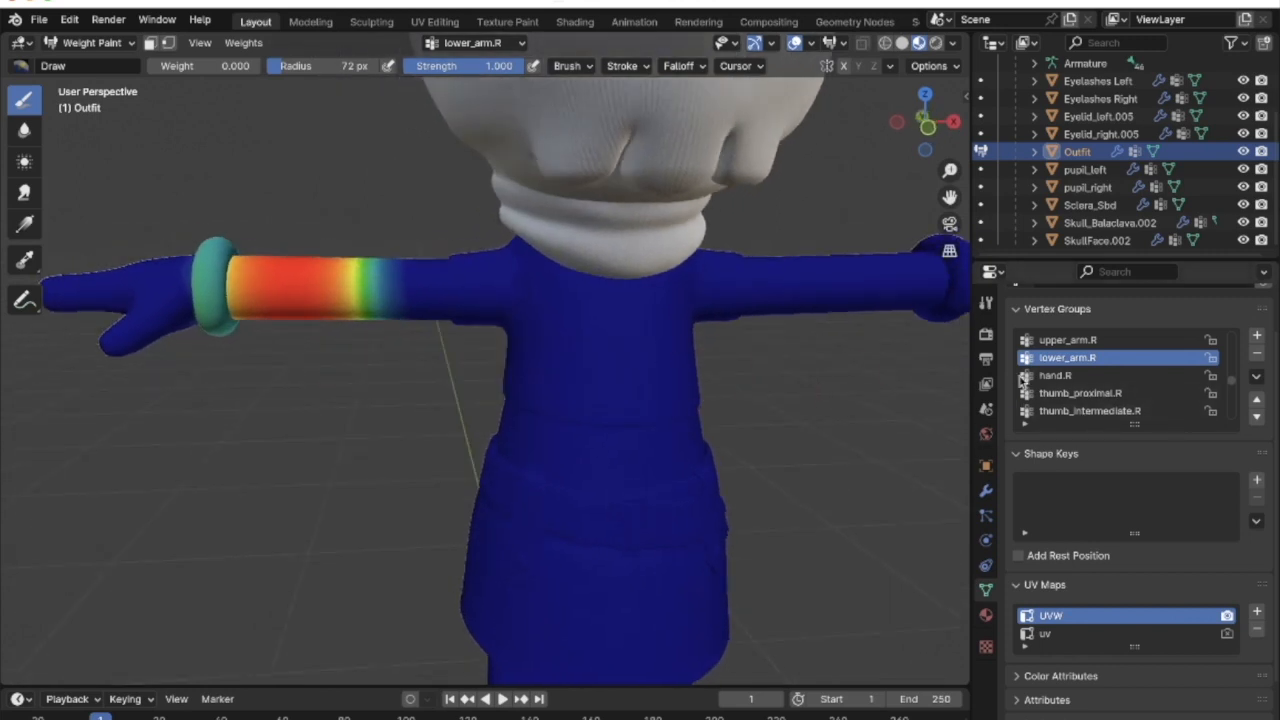
pyautogui.click(1090, 340)
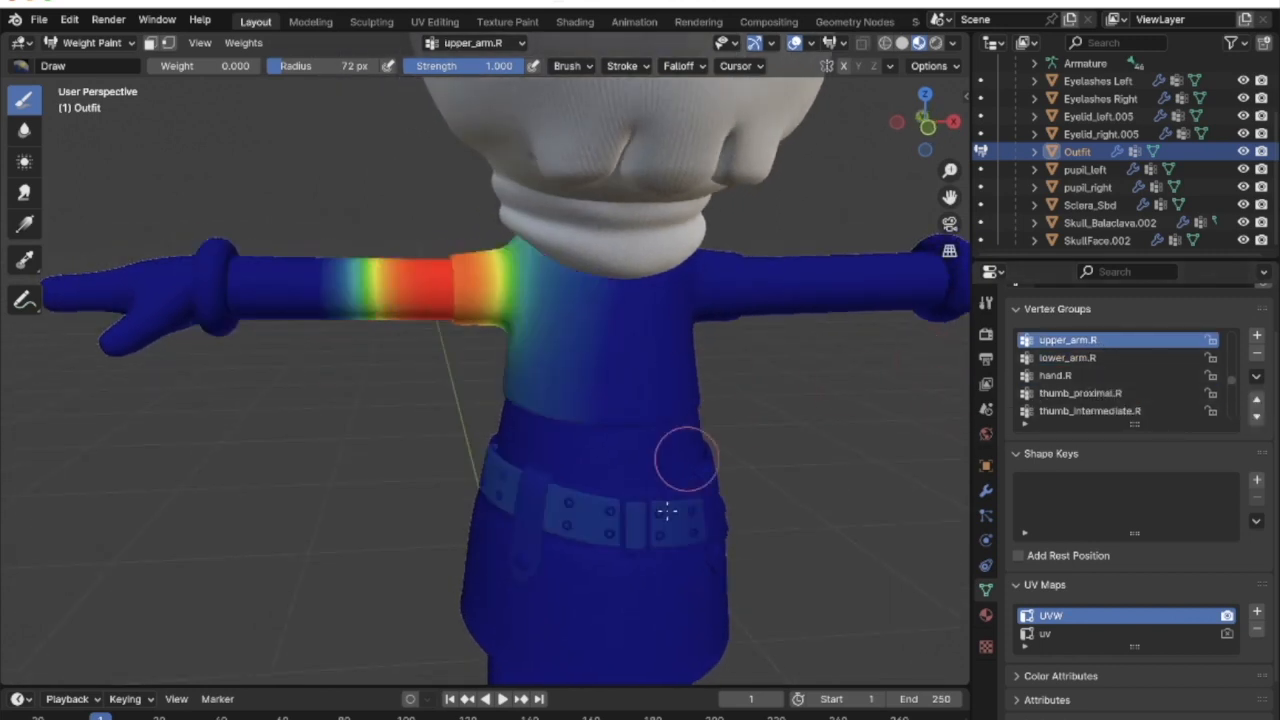
pyautogui.moveTo(653, 520)
pyautogui.mouseDown()
pyautogui.moveTo(703, 517)
pyautogui.moveTo(637, 472)
pyautogui.moveTo(492, 460)
pyautogui.moveTo(691, 537)
pyautogui.moveTo(500, 580)
pyautogui.moveTo(700, 492)
pyautogui.moveTo(416, 442)
pyautogui.mouseUp()
pyautogui.moveTo(660, 470)
pyautogui.mouseDown(button='middle')
pyautogui.moveTo(665, 495)
pyautogui.moveTo(672, 406)
pyautogui.mouseUp(button='middle')
pyautogui.moveTo(586, 386)
pyautogui.mouseDown(button='middle')
pyautogui.moveTo(651, 386)
pyautogui.moveTo(369, 393)
pyautogui.moveTo(495, 422)
pyautogui.mouseUp(button='middle')
pyautogui.moveTo(314, 543); pyautogui.dragTo(563, 500, button='middle')
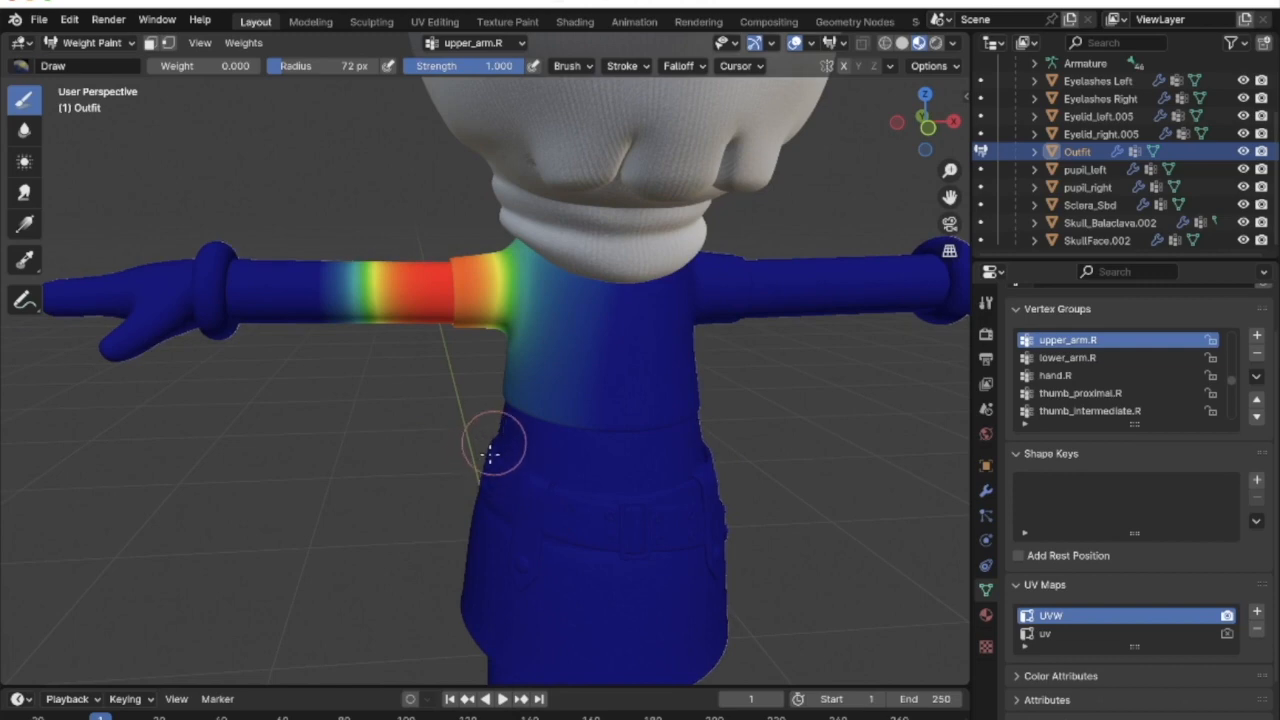
pyautogui.moveTo(663, 514); pyautogui.dragTo(605, 508, button='middle')
# Step back through the vertex groups from shoulder.R to shoulder.L, examining each for stray influence on the belt
pyautogui.keyDown('ctrl'); pyautogui.scroll(1, 1143, 371); pyautogui.keyUp('ctrl')
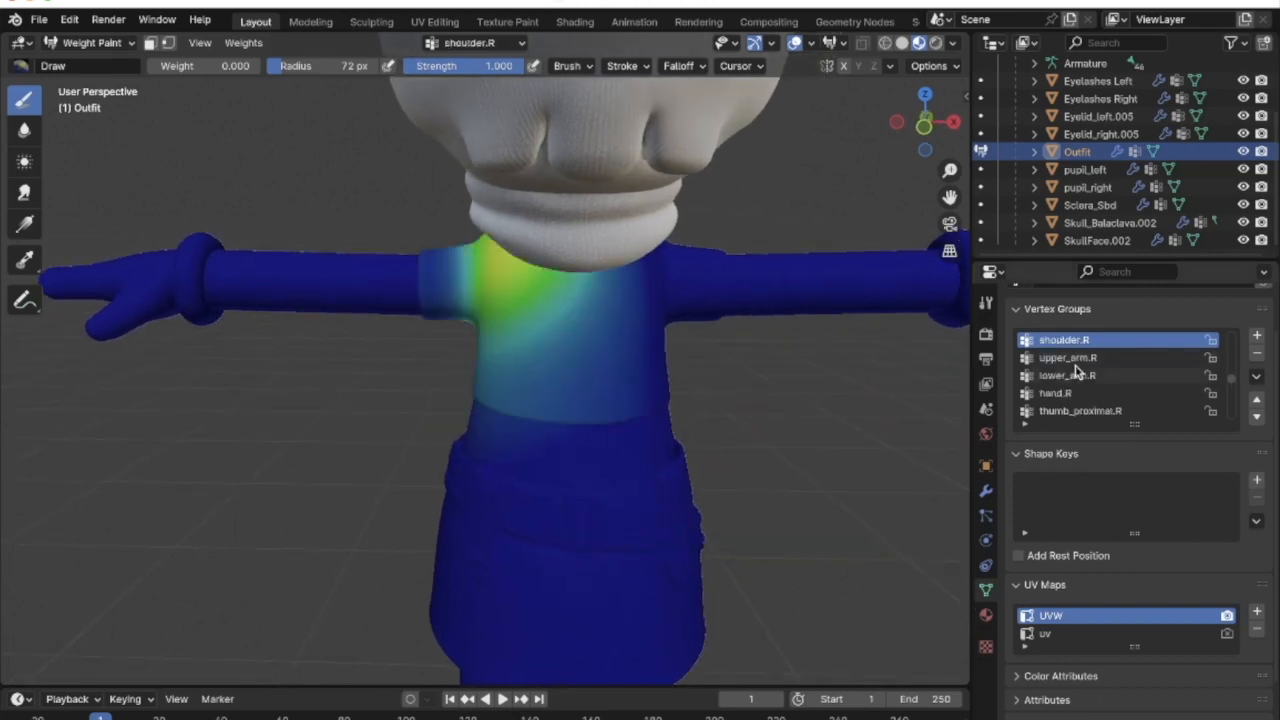
pyautogui.keyDown('ctrl'); pyautogui.scroll(1, 1076, 372); pyautogui.keyUp('ctrl')
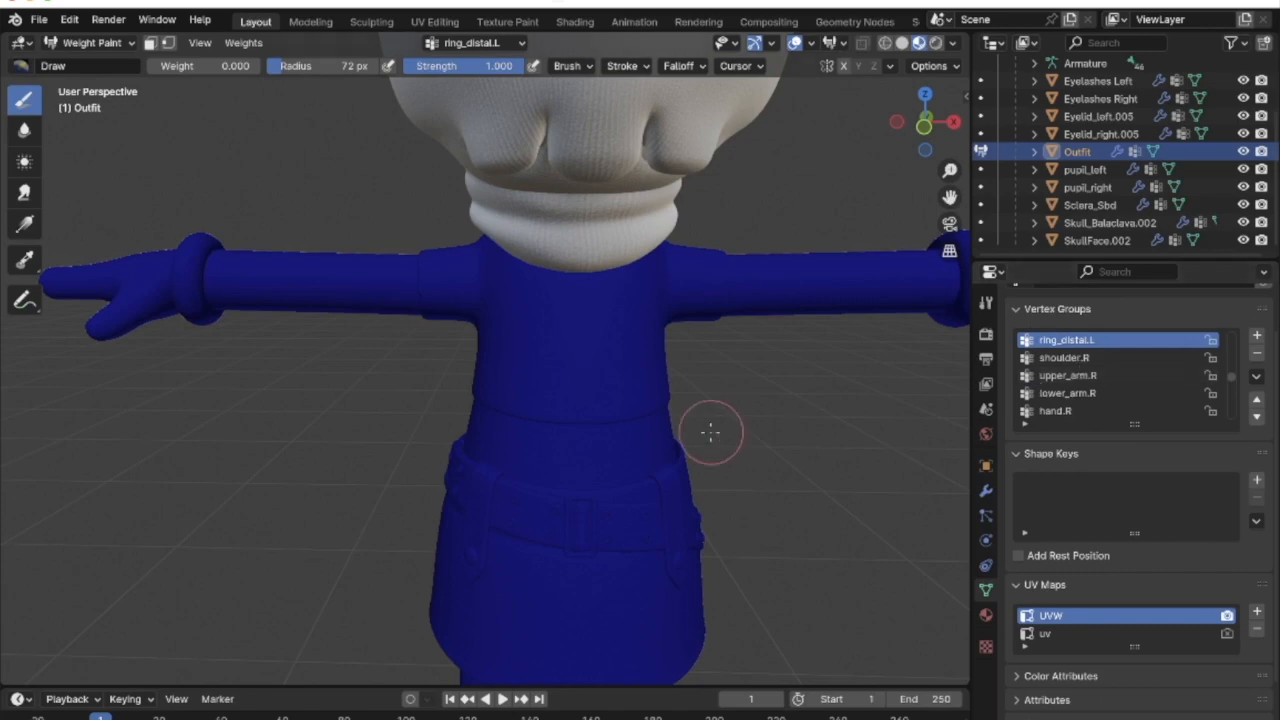
pyautogui.scroll(-4, 710, 432)
pyautogui.moveTo(710, 432); pyautogui.dragTo(709, 429, button='middle')
pyautogui.keyDown('ctrl'); pyautogui.scroll(10, 1163, 373); pyautogui.keyUp('ctrl')
pyautogui.keyDown('ctrl'); pyautogui.scroll(3, 1158, 372); pyautogui.keyUp('ctrl')
pyautogui.keyDown('ctrl'); pyautogui.scroll(-2, 1155, 372); pyautogui.keyUp('ctrl')
pyautogui.keyDown('ctrl'); pyautogui.scroll(1, 1150, 374); pyautogui.keyUp('ctrl')
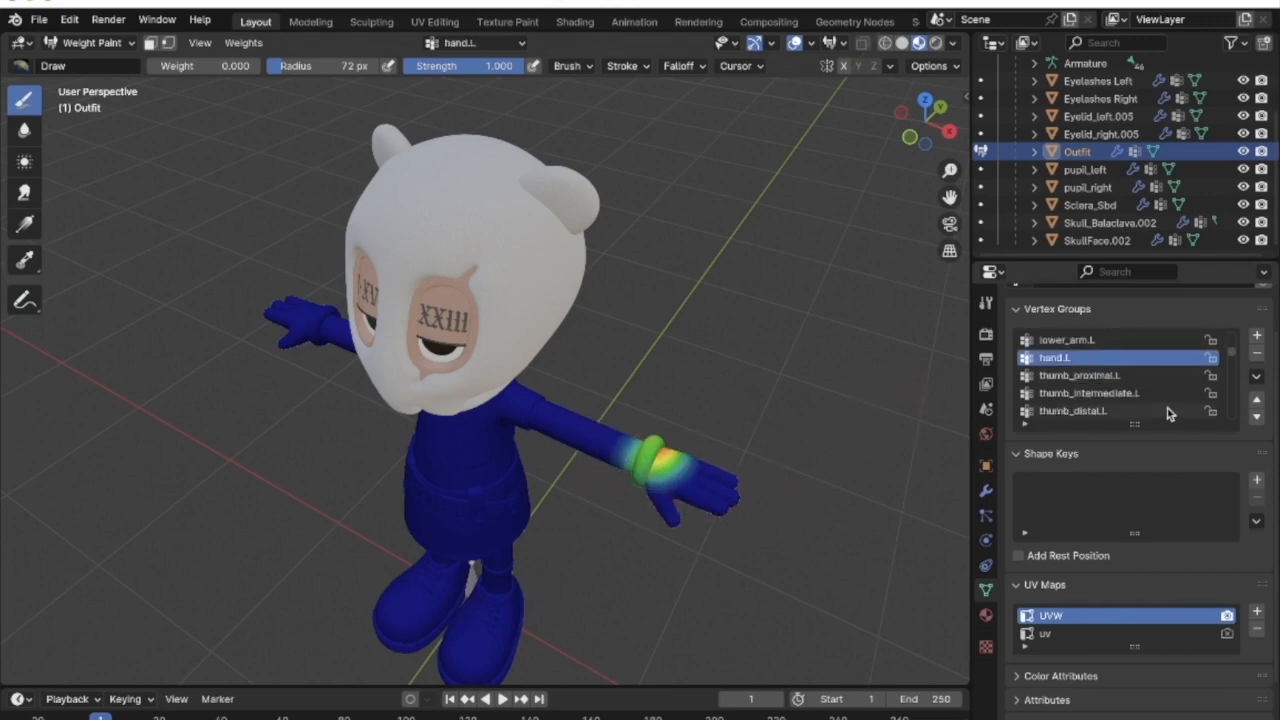
pyautogui.keyDown('ctrl'); pyautogui.scroll(2, 1107, 360); pyautogui.keyUp('ctrl')
pyautogui.keyDown('ctrl'); pyautogui.scroll(1, 1107, 360); pyautogui.keyUp('ctrl')
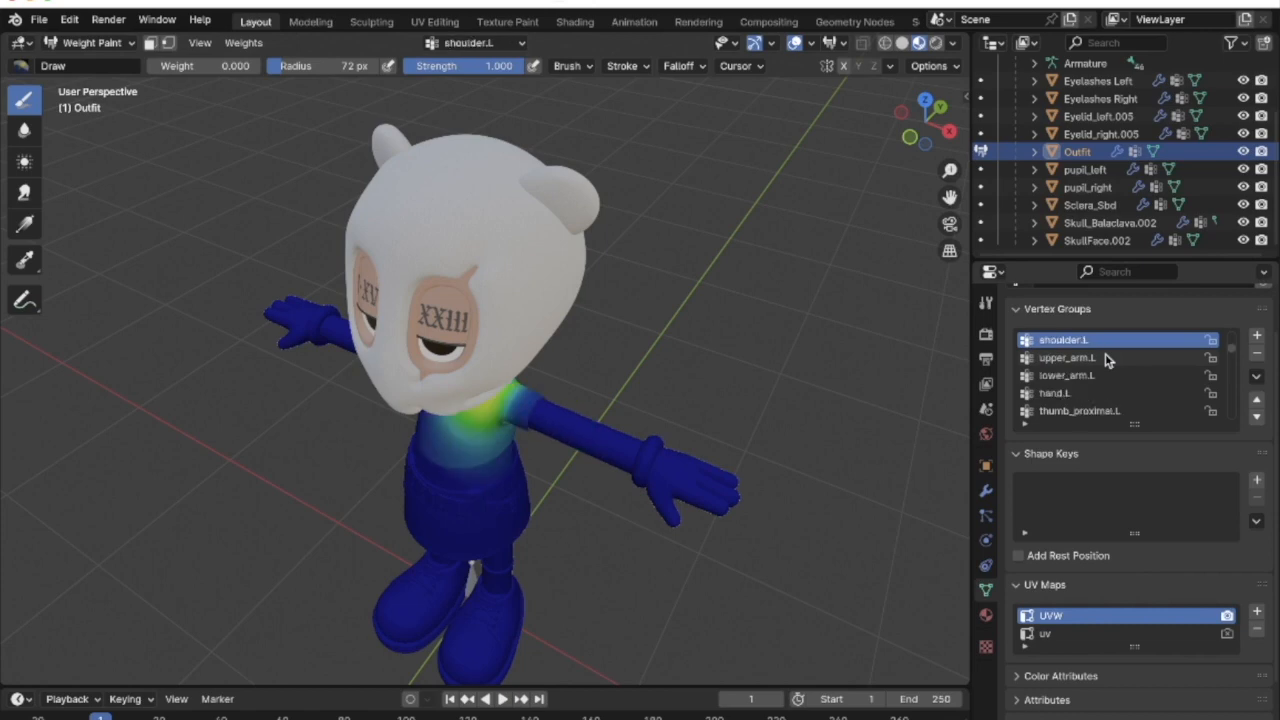
# Examine the weight distribution of the left arm, shoulder.L and spine vertex groups around the torso and belt
pyautogui.press('KP_1')
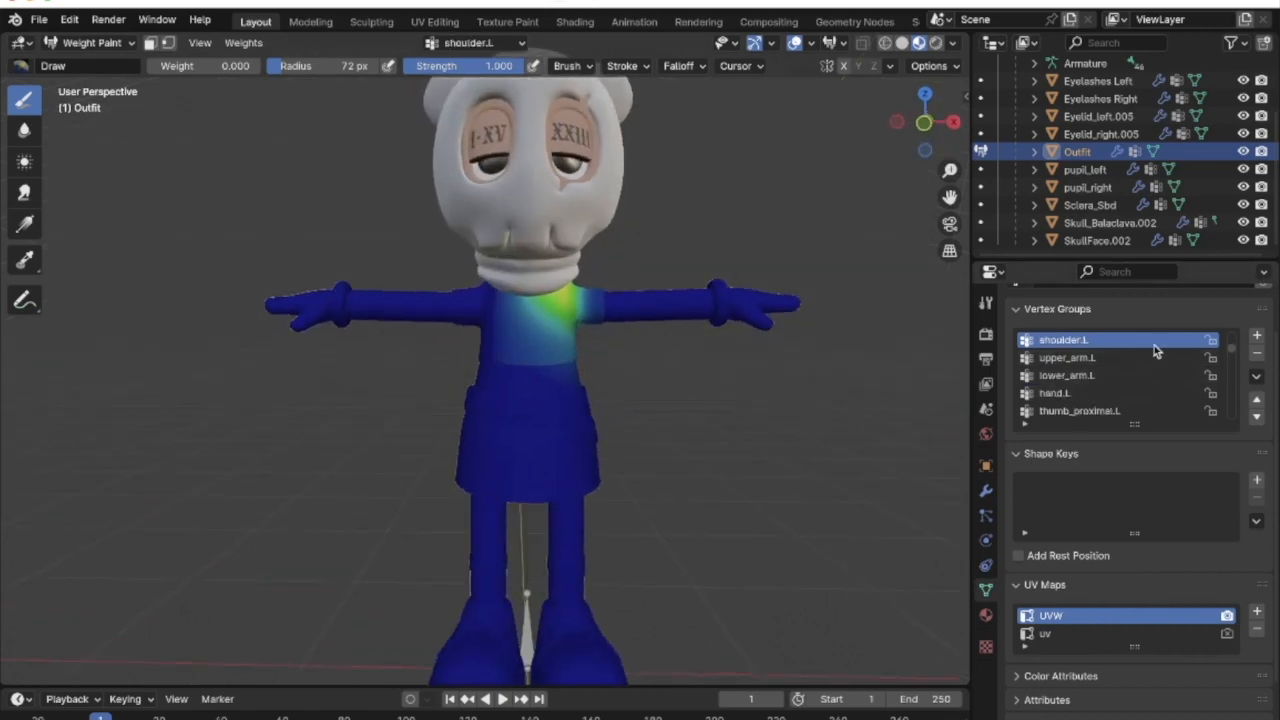
pyautogui.keyDown('ctrl'); pyautogui.scroll(1, 1154, 345); pyautogui.keyUp('ctrl')
pyautogui.keyDown('ctrl'); pyautogui.scroll(-4, 1154, 345); pyautogui.keyUp('ctrl')
pyautogui.keyDown('ctrl'); pyautogui.scroll(2, 1154, 345); pyautogui.keyUp('ctrl')
pyautogui.keyDown('ctrl'); pyautogui.scroll(1, 1154, 345); pyautogui.keyUp('ctrl')
pyautogui.keyDown('ctrl'); pyautogui.scroll(-1, 1154, 345); pyautogui.keyUp('ctrl')
pyautogui.moveTo(600, 414); pyautogui.dragTo(523, 423, button='middle')
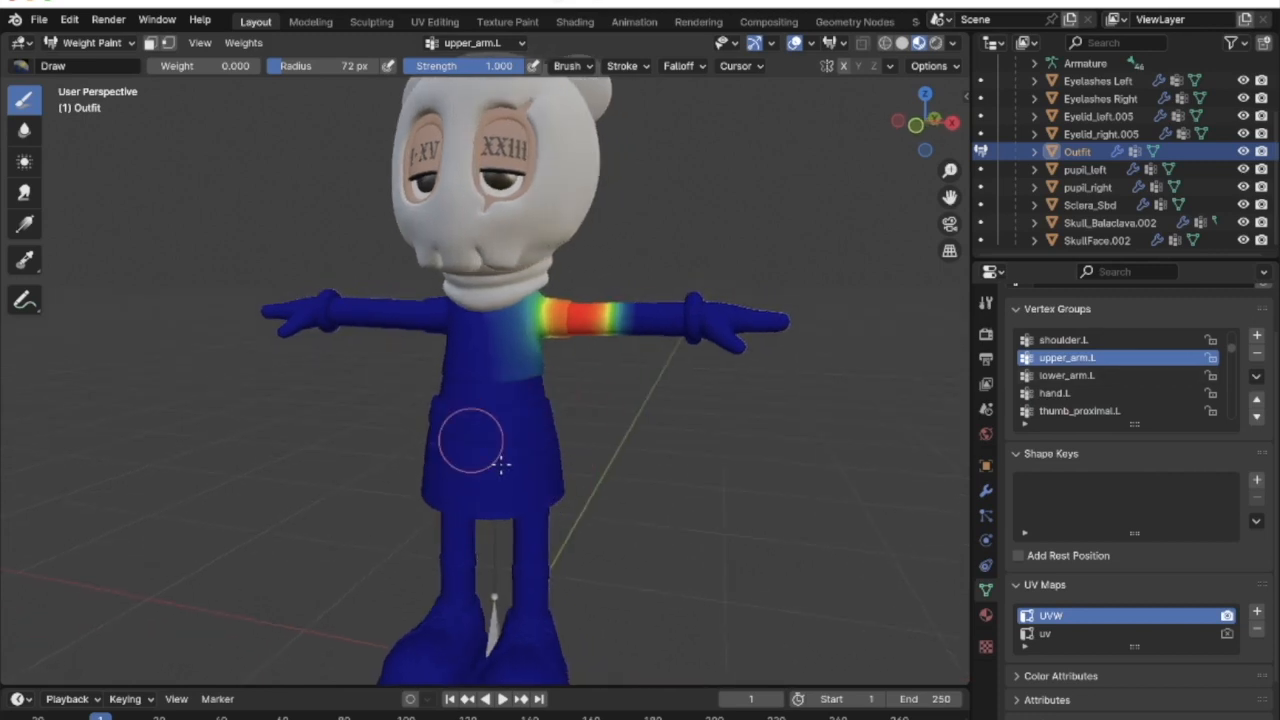
pyautogui.keyDown('ctrl'); pyautogui.scroll(4, 1100, 364); pyautogui.keyUp('ctrl')
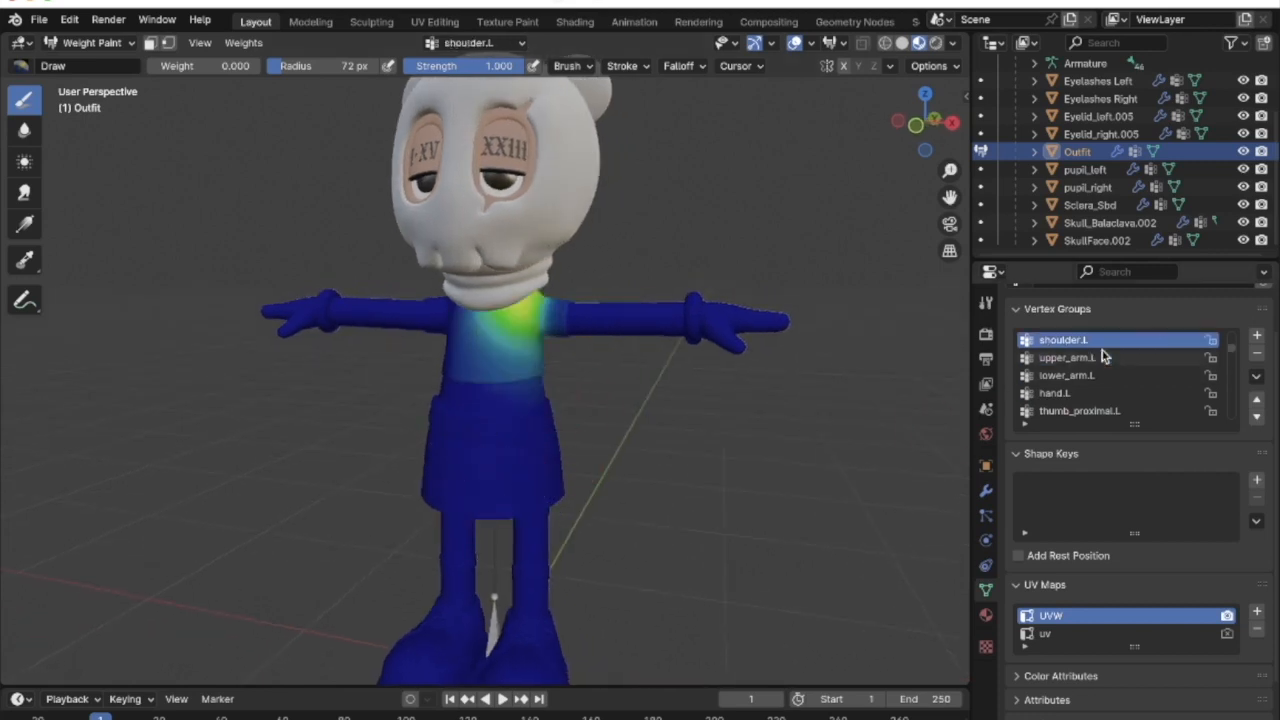
pyautogui.keyDown('ctrl'); pyautogui.scroll(1, 1104, 356); pyautogui.keyUp('ctrl')
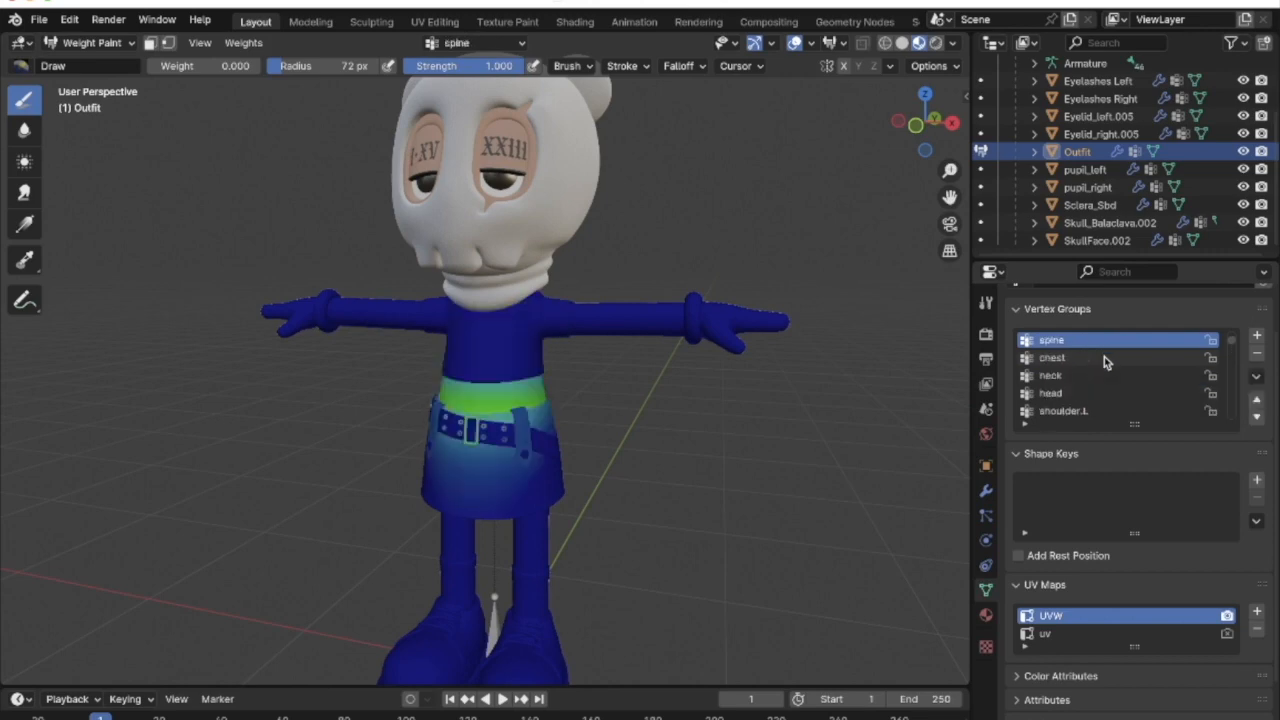
# Select the chest vertex group and erase its influence from the belt and hanging straps
pyautogui.keyDown('ctrl'); pyautogui.scroll(-1, 1104, 356); pyautogui.keyUp('ctrl')
pyautogui.keyDown('ctrl'); pyautogui.scroll(-1, 1104, 360); pyautogui.keyUp('ctrl')
pyautogui.keyDown('ctrl'); pyautogui.scroll(1, 1104, 360); pyautogui.keyUp('ctrl')
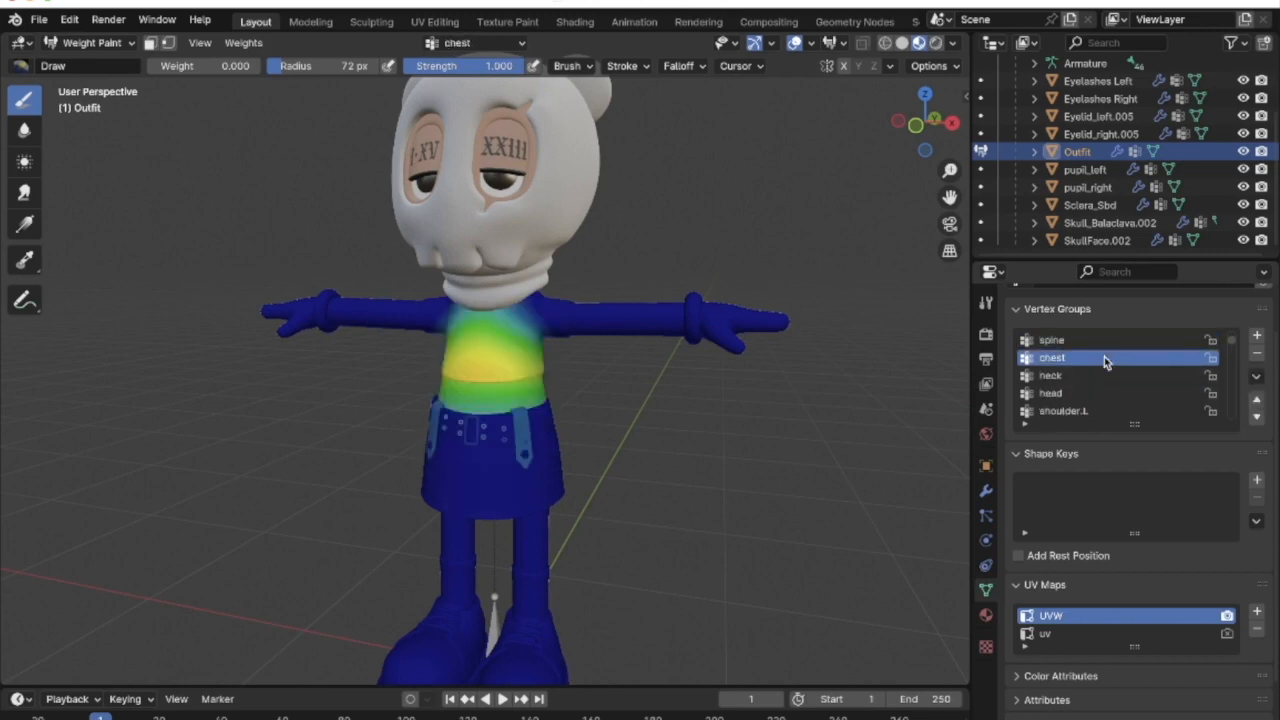
pyautogui.moveTo(588, 430); pyautogui.dragTo(657, 457, button='middle')
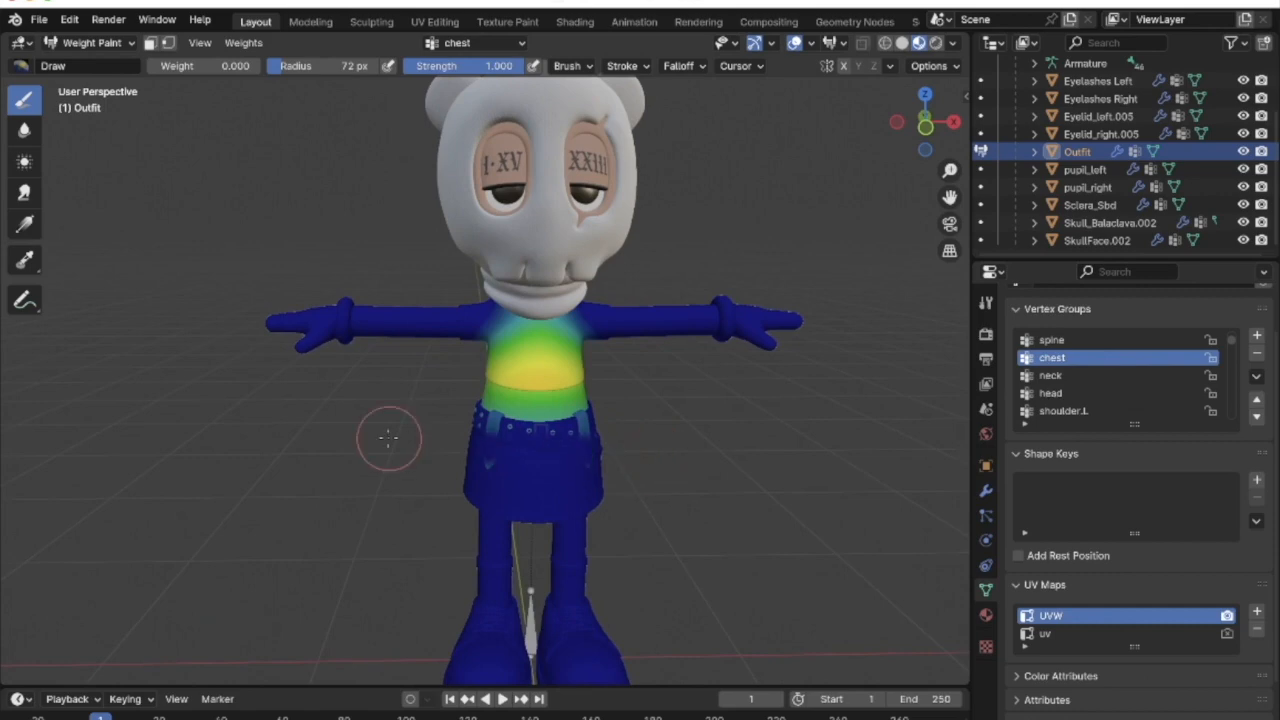
pyautogui.moveTo(434, 449); pyautogui.dragTo(467, 470, button='middle')
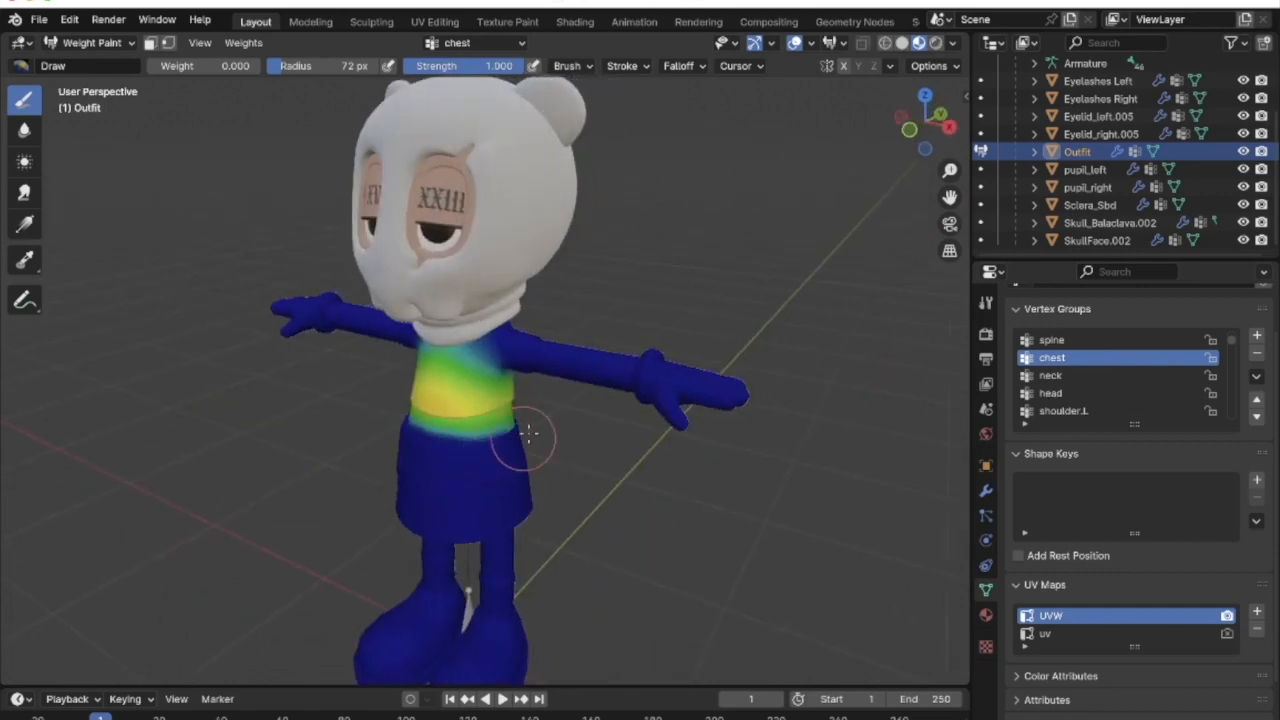
pyautogui.moveTo(395, 462); pyautogui.dragTo(478, 468, button='middle')
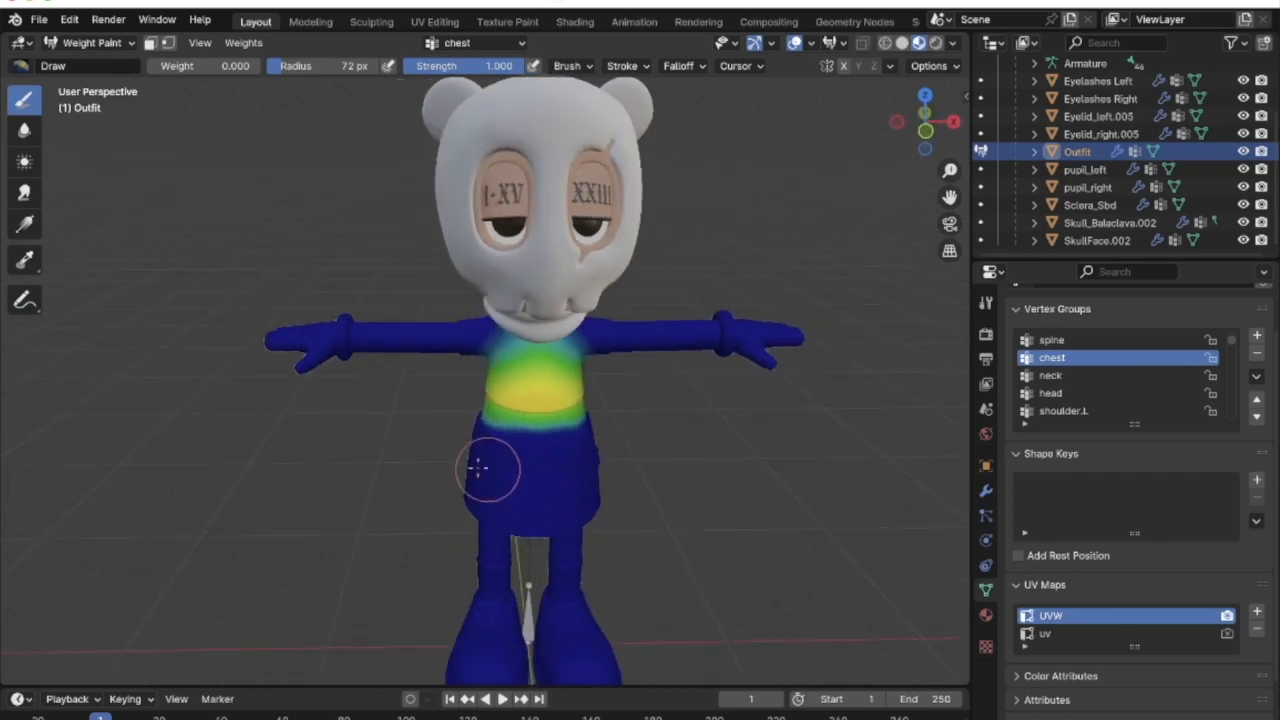
# Select the spine vertex group and erase its influence from the front of the belt and skirt
pyautogui.keyDown('ctrl'); pyautogui.scroll(2, 1080, 362); pyautogui.keyUp('ctrl')
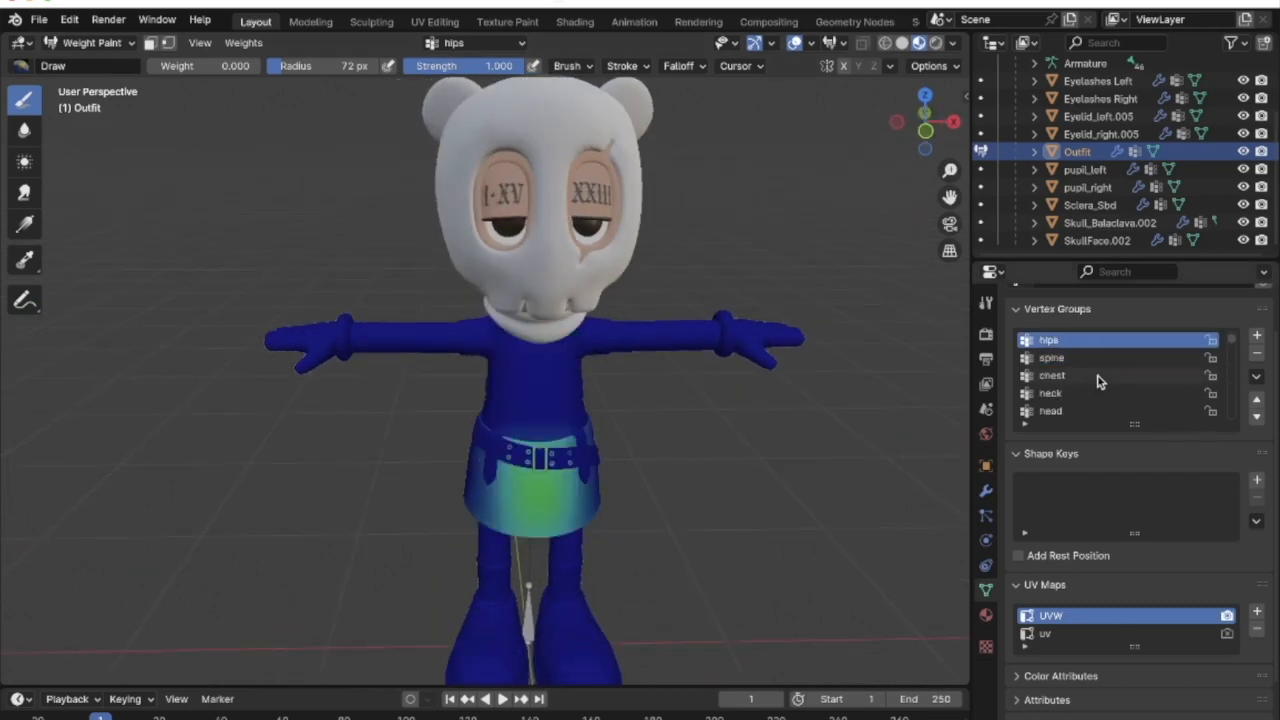
pyautogui.keyDown('ctrl'); pyautogui.scroll(-1, 1097, 380); pyautogui.keyUp('ctrl')
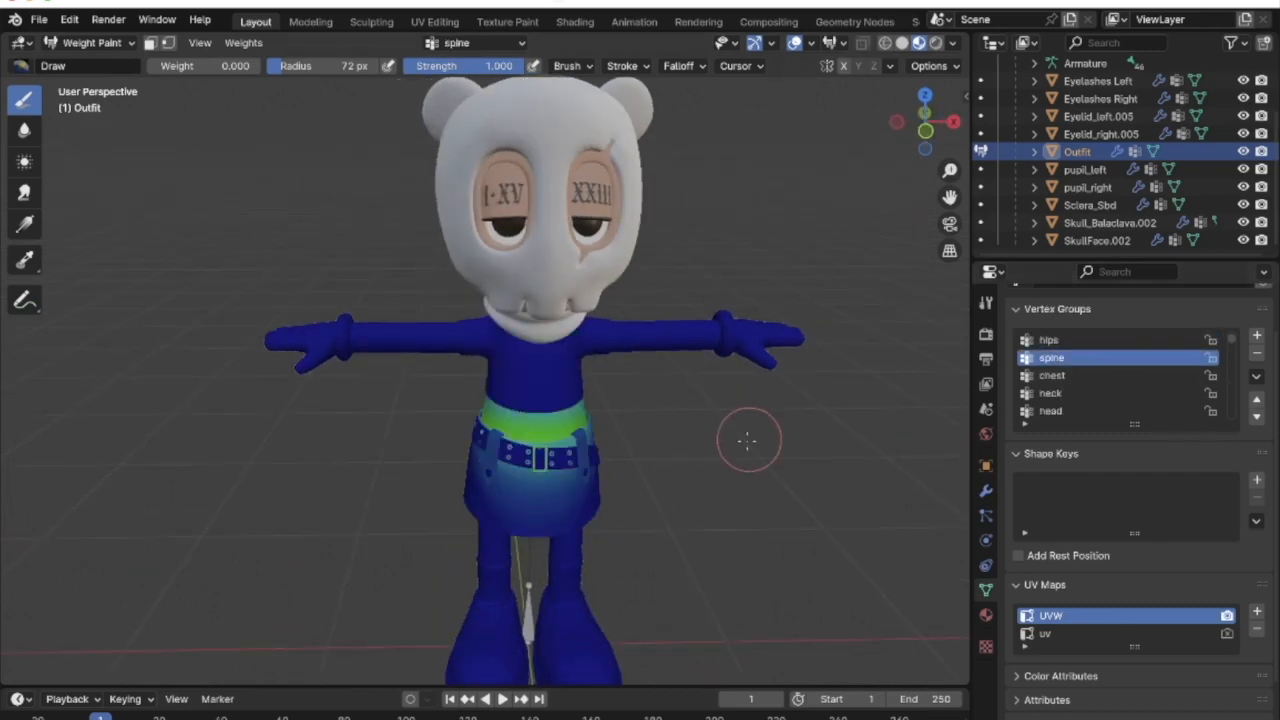
pyautogui.moveTo(748, 441); pyautogui.dragTo(666, 451, button='middle')
pyautogui.moveTo(646, 423)
pyautogui.mouseDown()
pyautogui.moveTo(391, 409)
pyautogui.moveTo(430, 450)
pyautogui.moveTo(682, 490)
pyautogui.mouseUp()
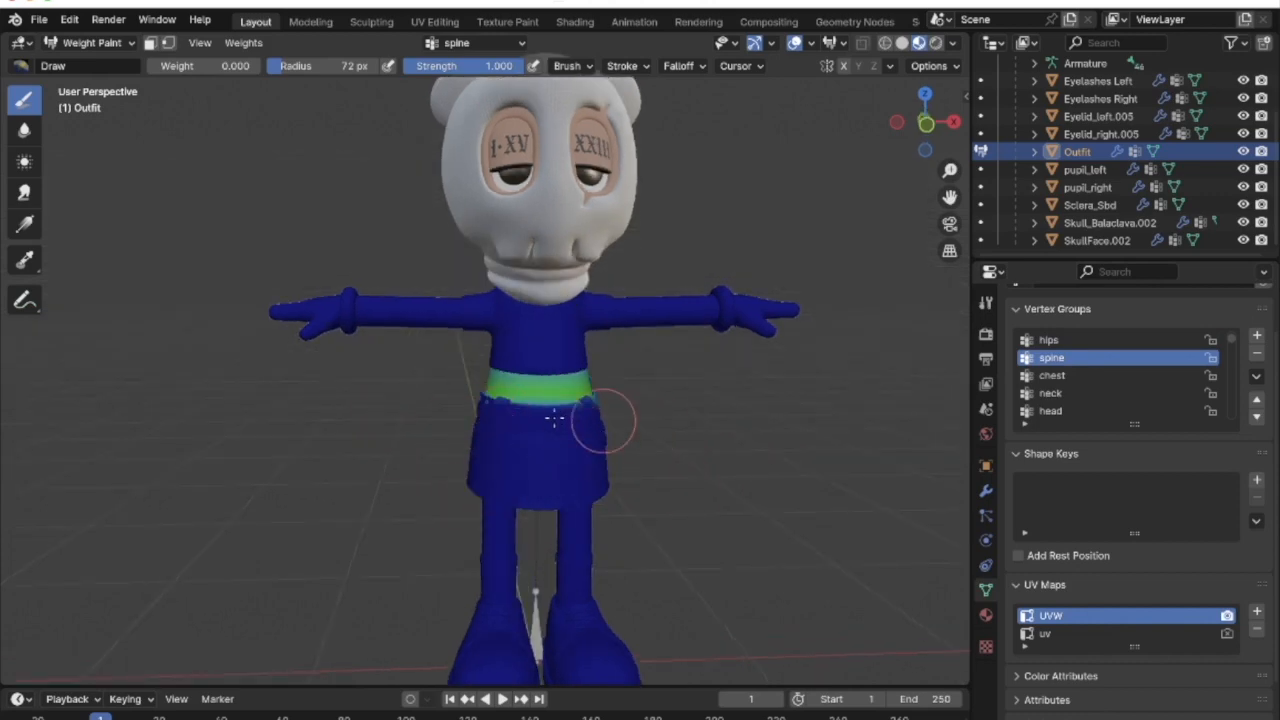
pyautogui.moveTo(433, 409); pyautogui.dragTo(609, 409)
# Erase the remaining spine influence around the sides and back of the belt and skirt
pyautogui.moveTo(609, 409); pyautogui.dragTo(436, 443, button='middle')
pyautogui.moveTo(436, 443); pyautogui.dragTo(449, 463)
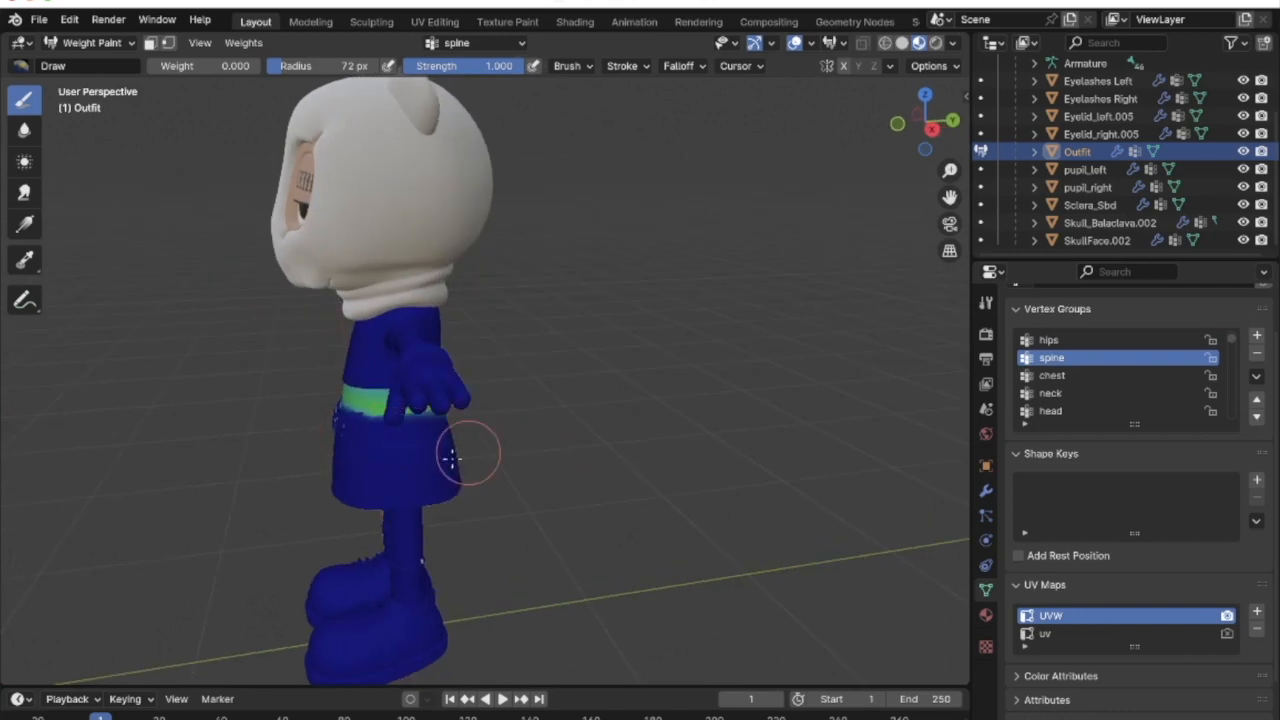
pyautogui.moveTo(490, 425); pyautogui.dragTo(380, 415, button='middle')
pyautogui.moveTo(495, 398); pyautogui.dragTo(446, 372)
pyautogui.moveTo(446, 372); pyautogui.dragTo(395, 374, button='middle')
pyautogui.moveTo(530, 382); pyautogui.dragTo(460, 378)
pyautogui.moveTo(500, 395); pyautogui.dragTo(650, 404, button='middle')
pyautogui.moveTo(425, 403)
pyautogui.mouseDown(button='middle')
pyautogui.moveTo(557, 443)
pyautogui.moveTo(493, 455)
pyautogui.moveTo(520, 466)
pyautogui.mouseUp(button='middle')
pyautogui.scroll(5, 520, 466)
pyautogui.scroll(-4, 666, 557)
pyautogui.moveTo(761, 567); pyautogui.dragTo(602, 544, button='middle')
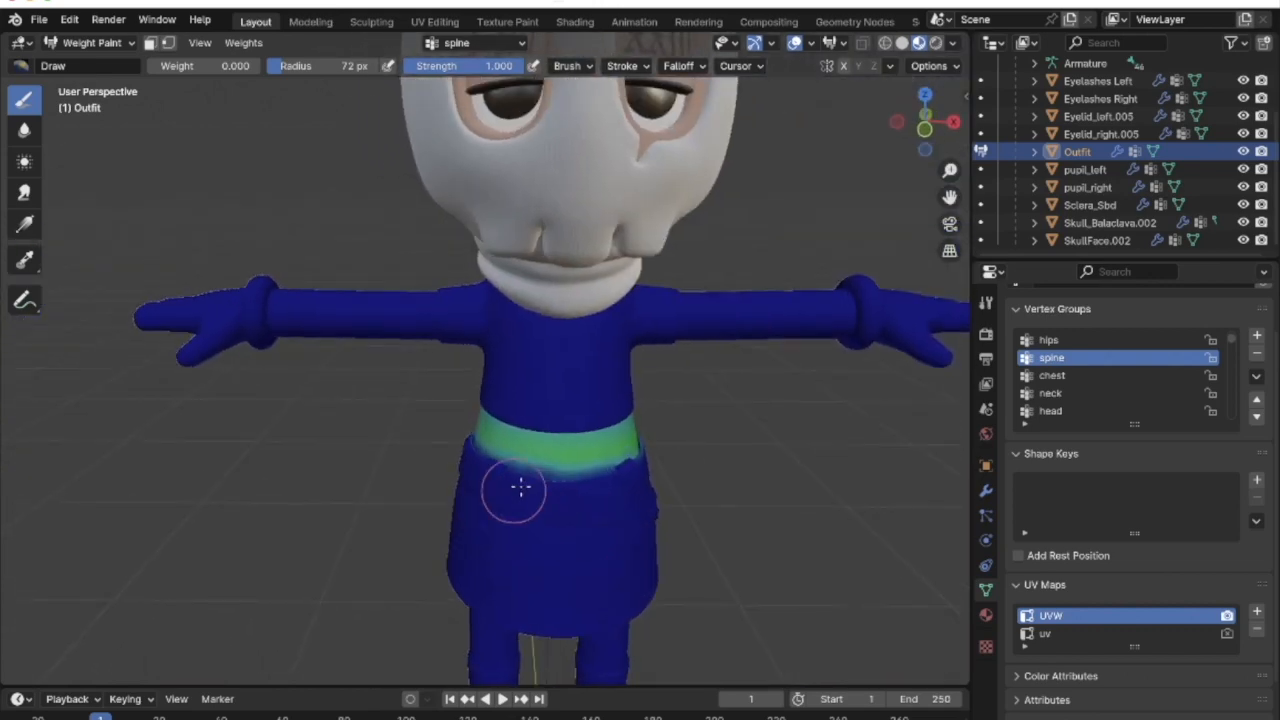
# Select the hips vertex group and paint the front and side of the belt at weight 1.000
pyautogui.press('Up')
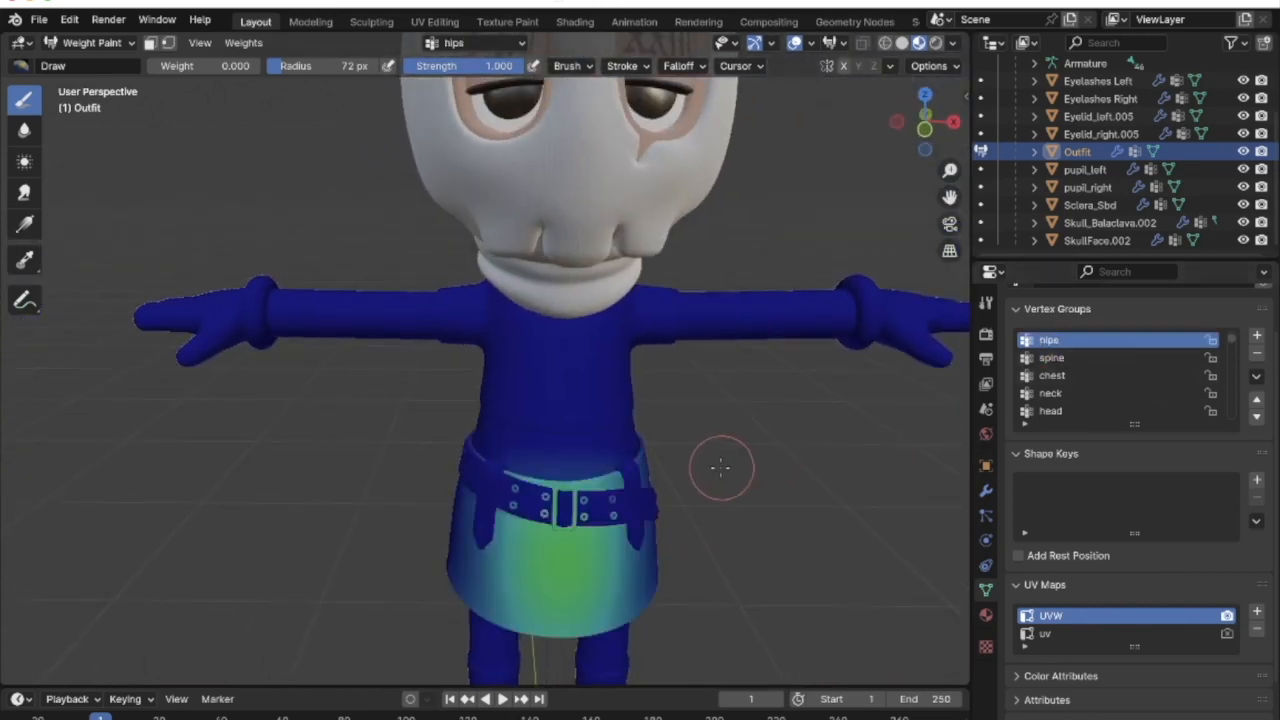
pyautogui.scroll(-2, 720, 466)
pyautogui.moveTo(190, 66); pyautogui.dragTo(262, 66)
pyautogui.moveTo(250, 105)
pyautogui.mouseDown(button='middle')
pyautogui.moveTo(515, 410)
pyautogui.moveTo(666, 423)
pyautogui.mouseUp(button='middle')
pyautogui.moveTo(666, 423)
pyautogui.mouseDown()
pyautogui.moveTo(543, 417)
pyautogui.moveTo(619, 425)
pyautogui.moveTo(568, 440)
pyautogui.moveTo(641, 431)
pyautogui.mouseUp()
pyautogui.moveTo(640, 428); pyautogui.dragTo(465, 484, button='middle')
pyautogui.moveTo(435, 460)
pyautogui.mouseDown()
pyautogui.moveTo(523, 449)
pyautogui.moveTo(440, 452)
pyautogui.moveTo(529, 424)
pyautogui.mouseUp()
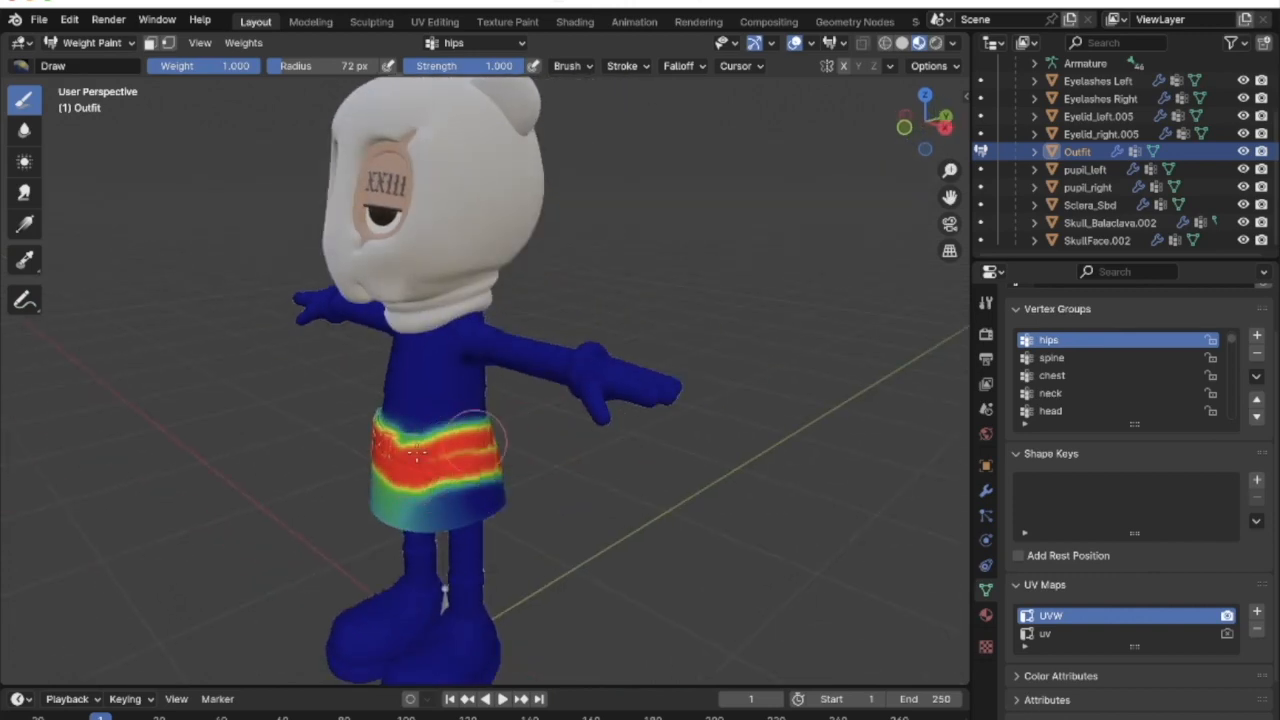
pyautogui.moveTo(416, 452); pyautogui.dragTo(510, 437)
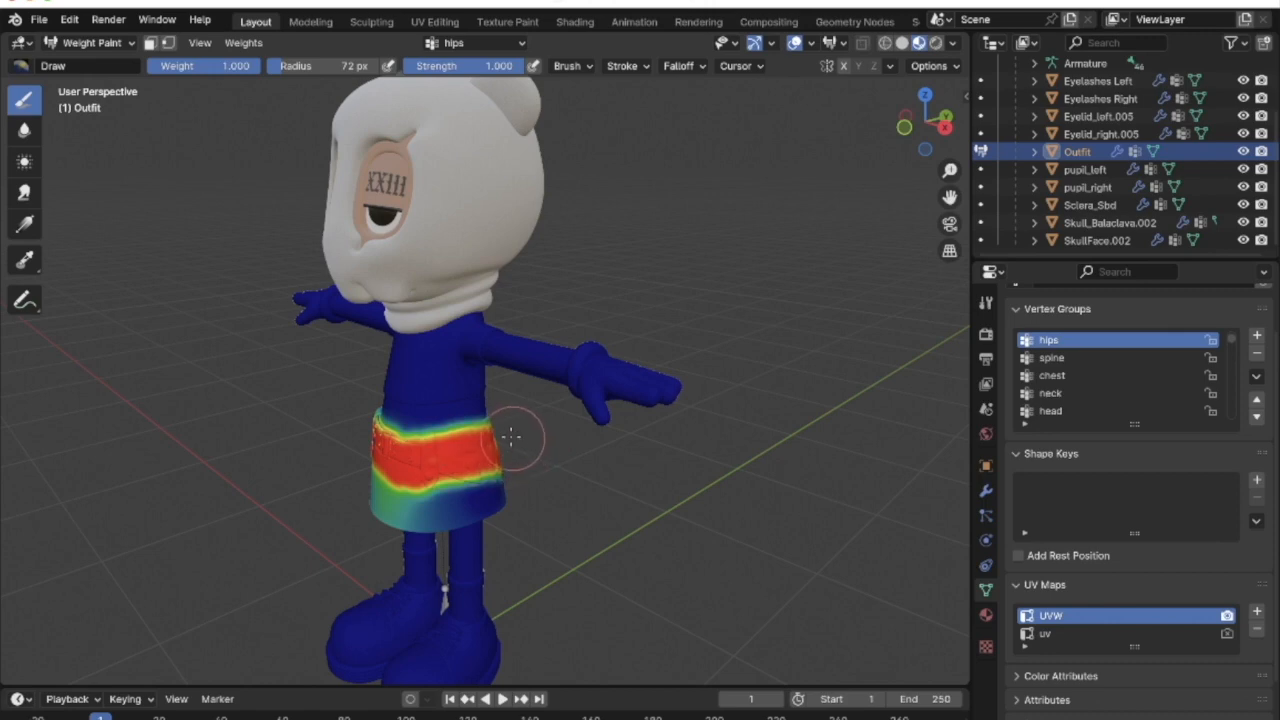
pyautogui.moveTo(480, 440); pyautogui.dragTo(376, 437)
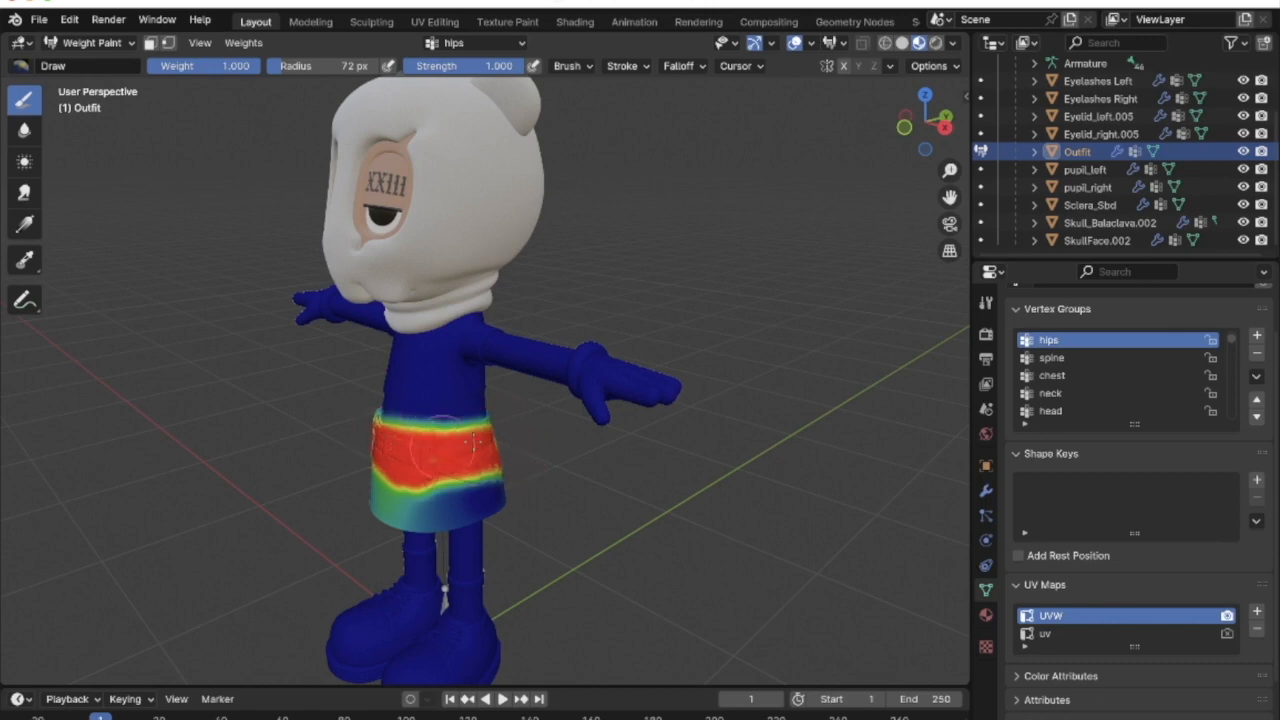
# Continue painting full hips weight around the back and far side of the belt
pyautogui.moveTo(489, 433)
pyautogui.mouseDown(button='middle')
pyautogui.moveTo(506, 446)
pyautogui.moveTo(589, 420)
pyautogui.mouseUp(button='middle')
pyautogui.moveTo(592, 418)
pyautogui.mouseDown()
pyautogui.moveTo(508, 405)
pyautogui.moveTo(605, 382)
pyautogui.moveTo(541, 392)
pyautogui.mouseUp()
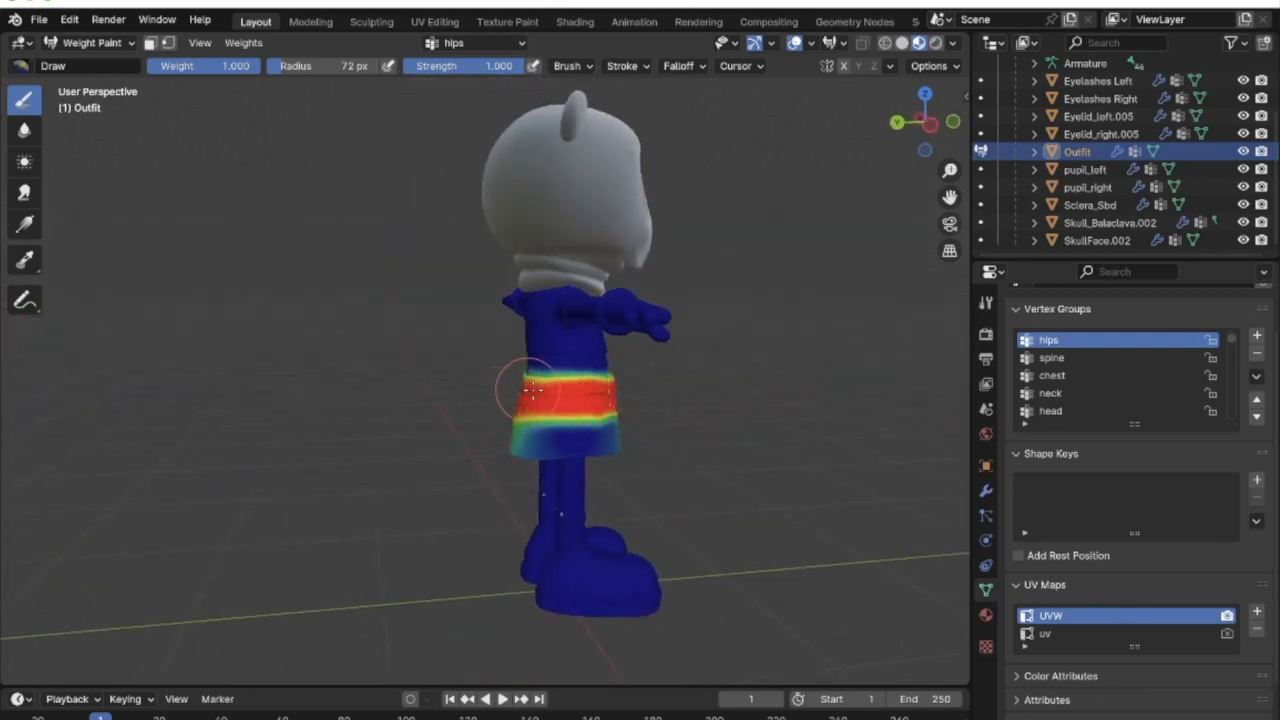
pyautogui.moveTo(550, 391); pyautogui.dragTo(665, 391, button='middle')
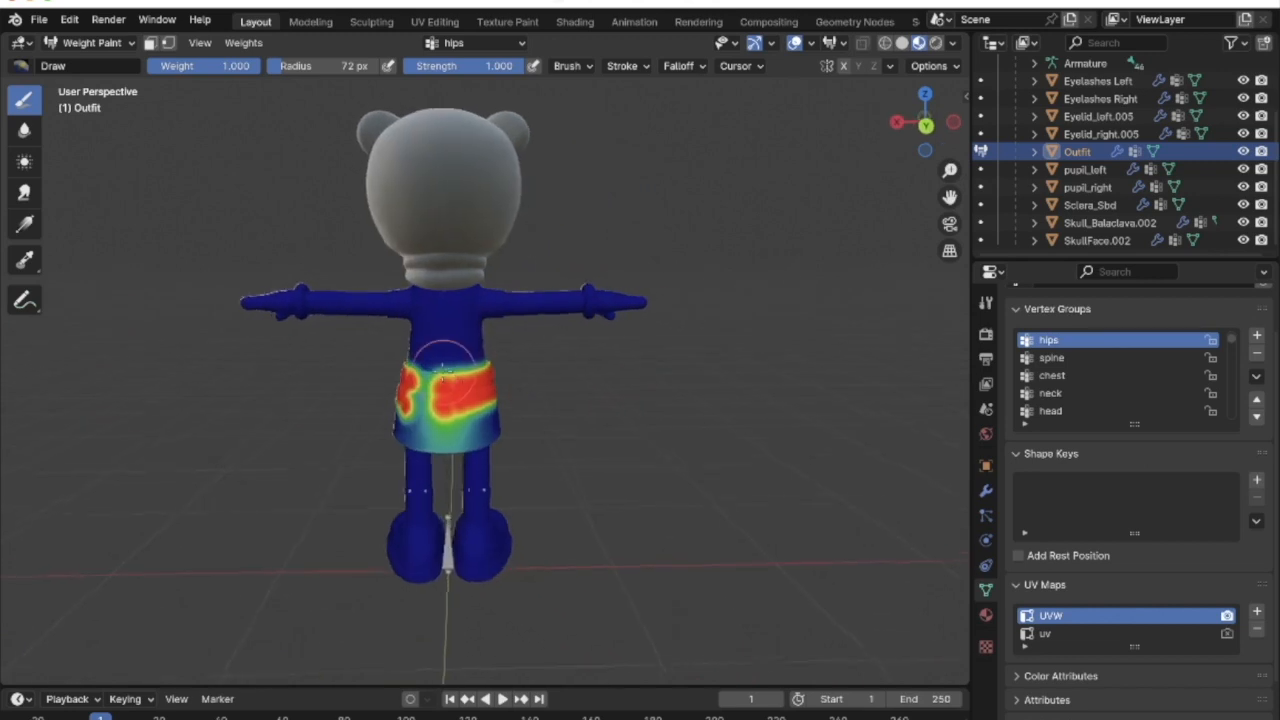
pyautogui.moveTo(447, 381)
pyautogui.mouseDown()
pyautogui.moveTo(390, 383)
pyautogui.moveTo(490, 404)
pyautogui.mouseUp()
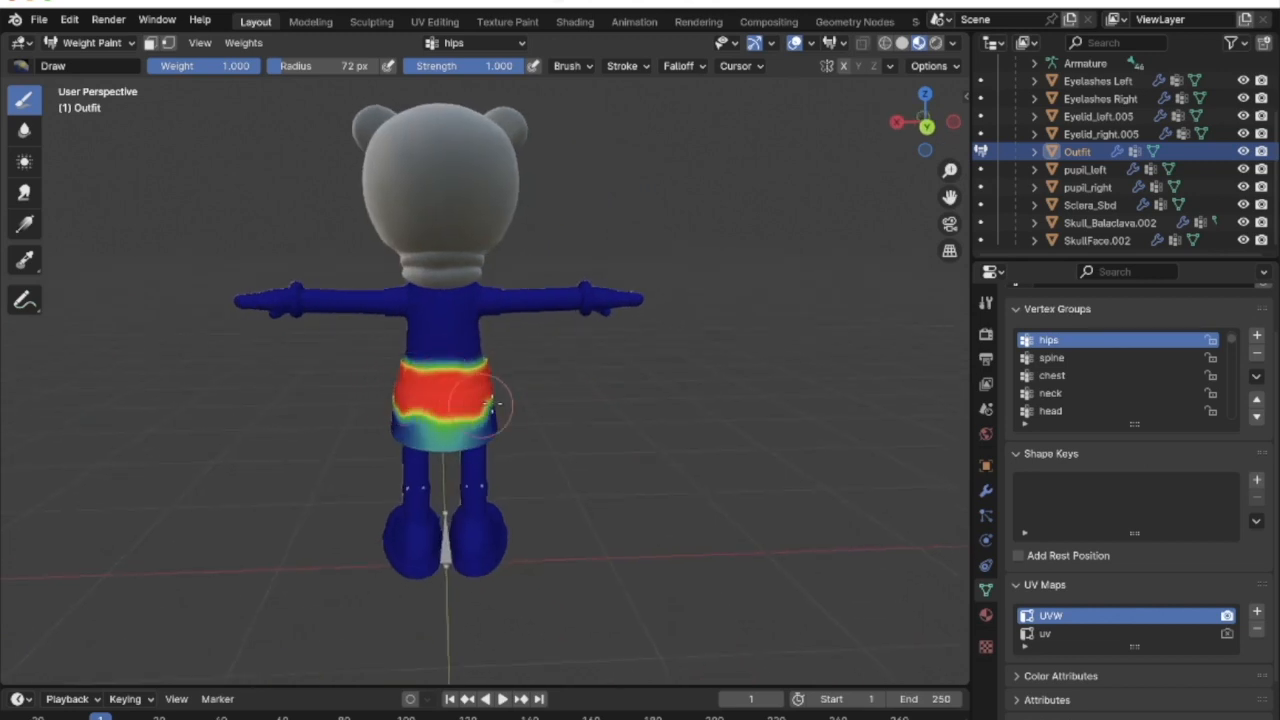
pyautogui.moveTo(412, 407); pyautogui.dragTo(404, 408)
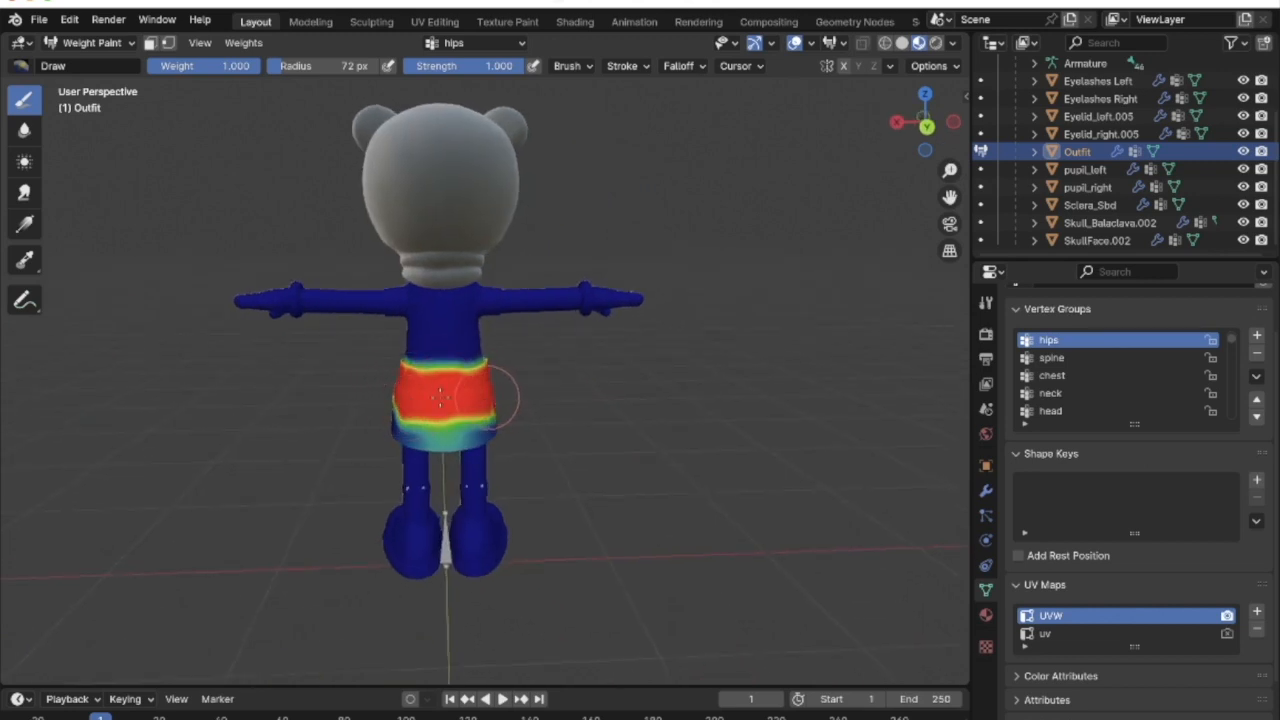
pyautogui.moveTo(408, 397); pyautogui.dragTo(477, 406, button='middle')
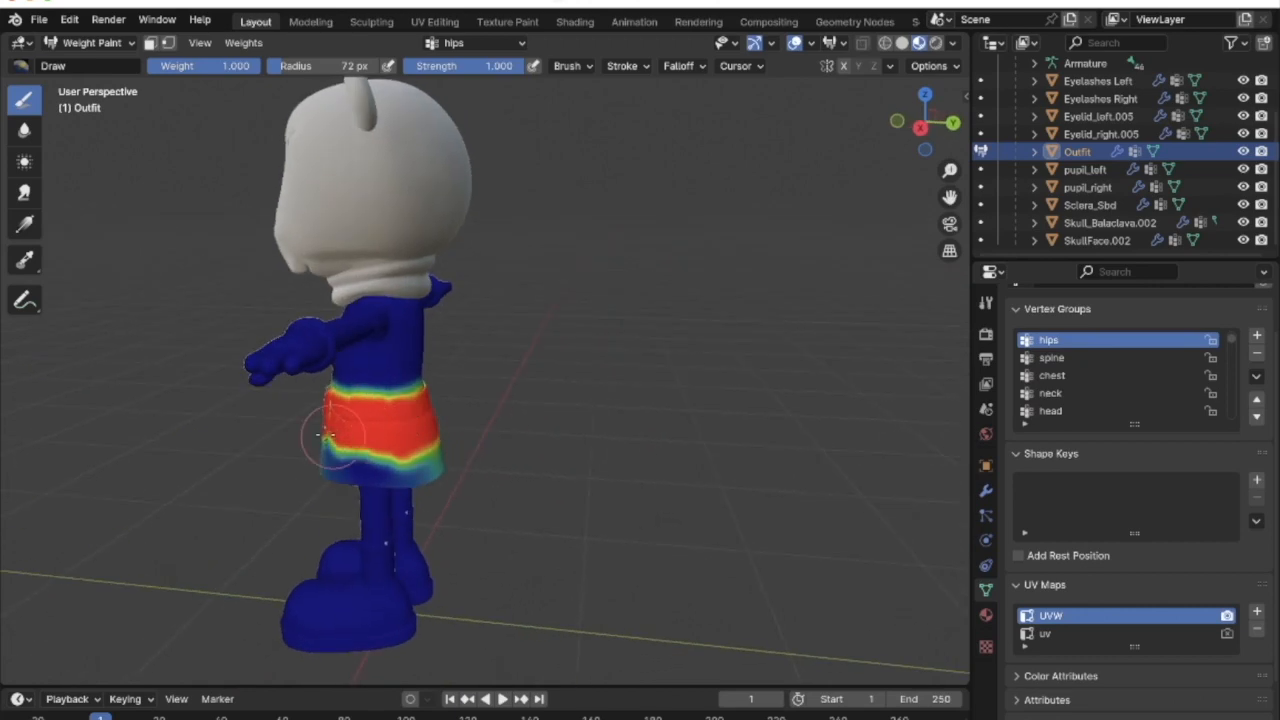
pyautogui.moveTo(320, 443); pyautogui.dragTo(553, 455, button='middle')
pyautogui.moveTo(457, 423)
pyautogui.mouseDown(button='middle')
pyautogui.moveTo(623, 423)
pyautogui.moveTo(342, 390)
pyautogui.mouseUp(button='middle')
pyautogui.moveTo(446, 378)
pyautogui.mouseDown(button='middle')
pyautogui.moveTo(571, 386)
pyautogui.moveTo(540, 387)
pyautogui.mouseUp(button='middle')
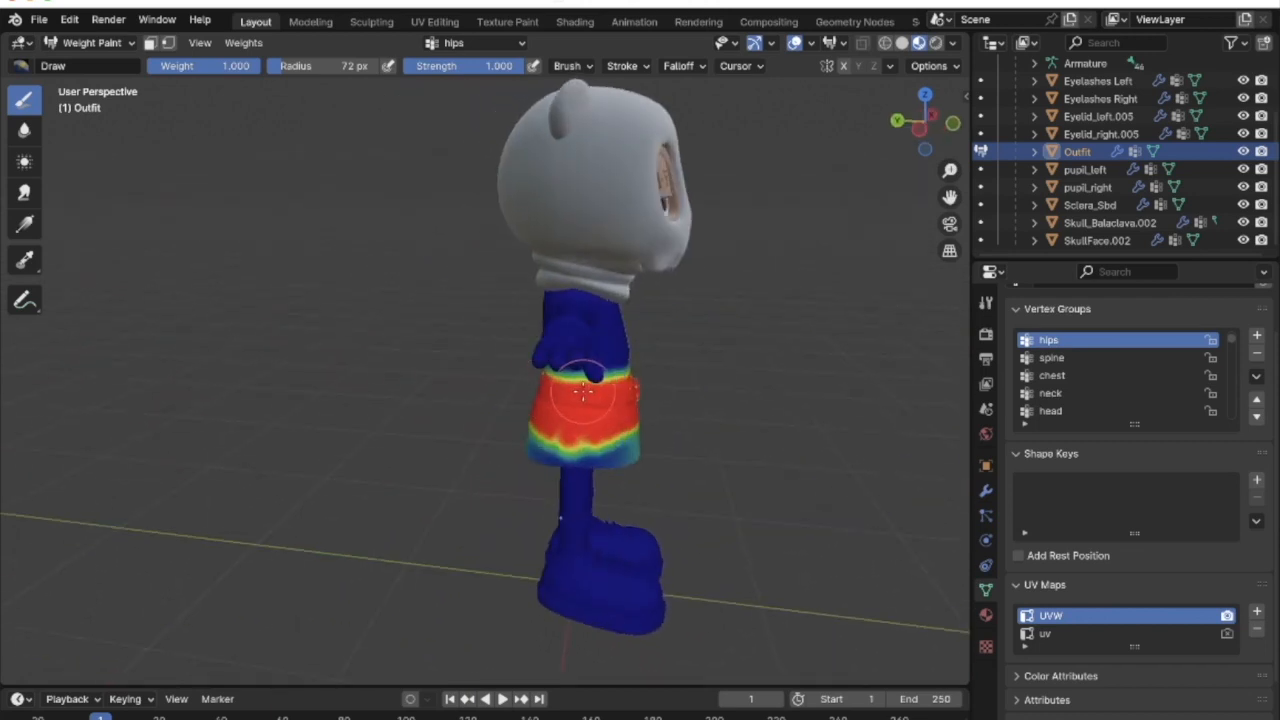
pyautogui.moveTo(700, 449); pyautogui.dragTo(760, 450, button='middle')
pyautogui.scroll(1, 1176, 337)
# Select the root vertex group, set the brush weight to 0.000 and erase its influence from both shoes
pyautogui.click(1152, 342)
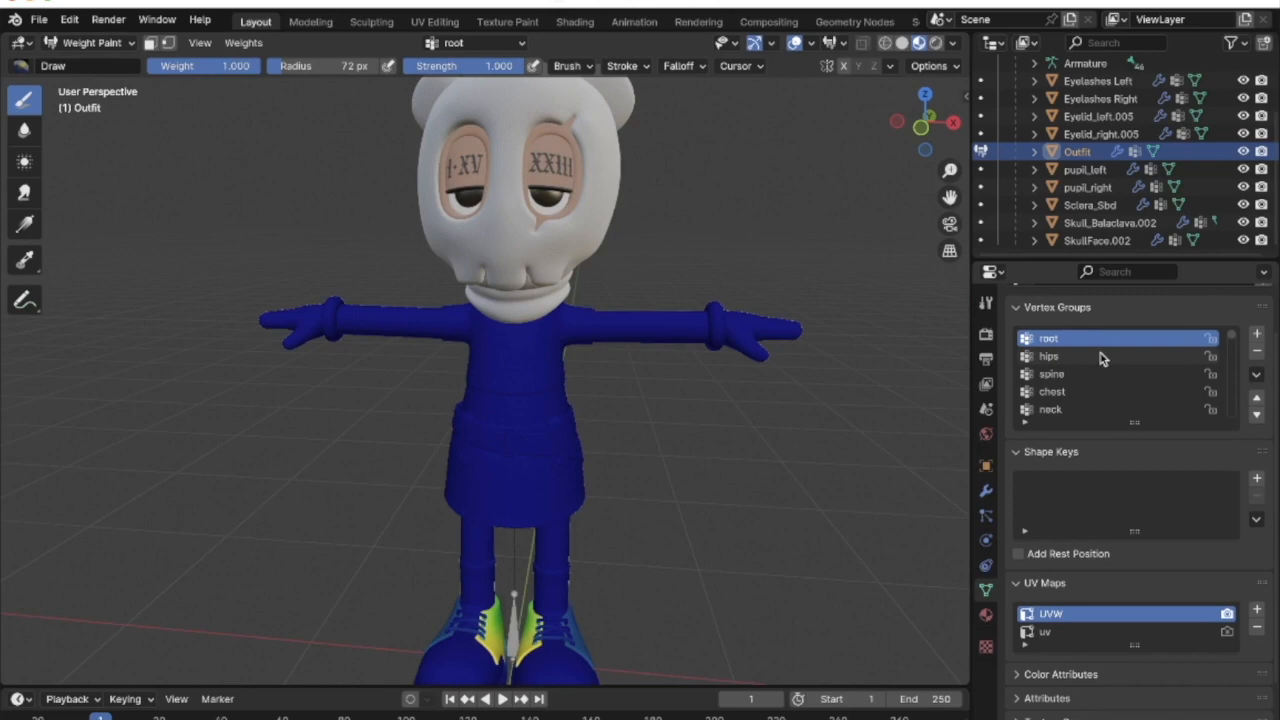
pyautogui.scroll(-4, 640, 504)
pyautogui.moveTo(645, 503); pyautogui.dragTo(50, 75, button='middle')
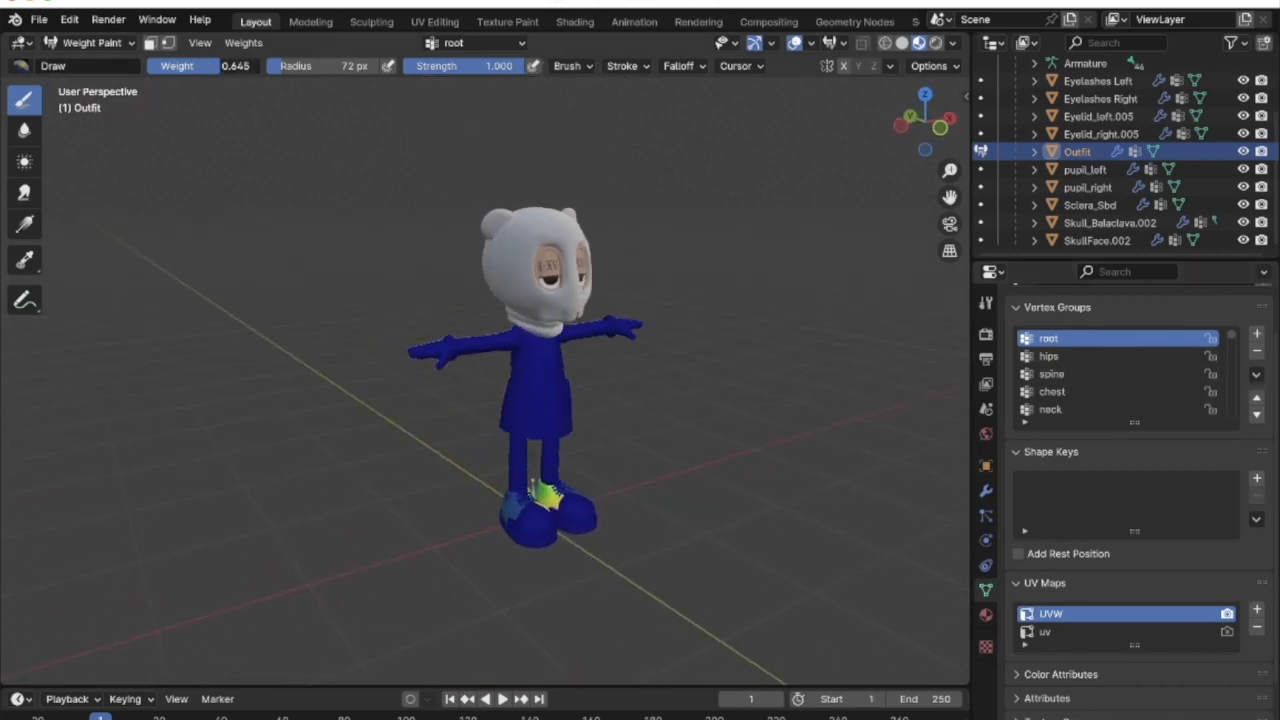
pyautogui.moveTo(219, 66); pyautogui.dragTo(148, 66)
pyautogui.scroll(-2, 651, 488)
pyautogui.scroll(1, 571, 467)
pyautogui.moveTo(424, 483); pyautogui.dragTo(594, 498)
pyautogui.moveTo(529, 467); pyautogui.dragTo(584, 506, button='middle')
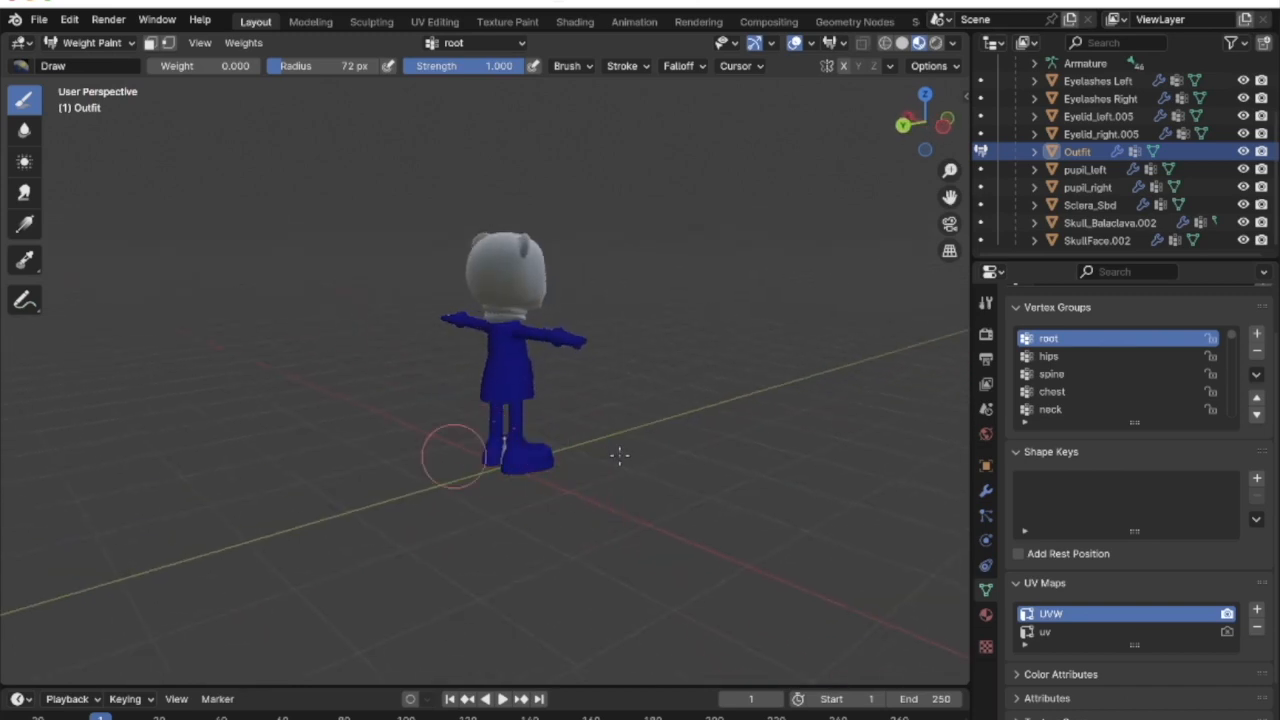
# Examine the Outfit mesh from behind, below and the front for leftover root influence
pyautogui.moveTo(619, 455); pyautogui.dragTo(443, 463, button='middle')
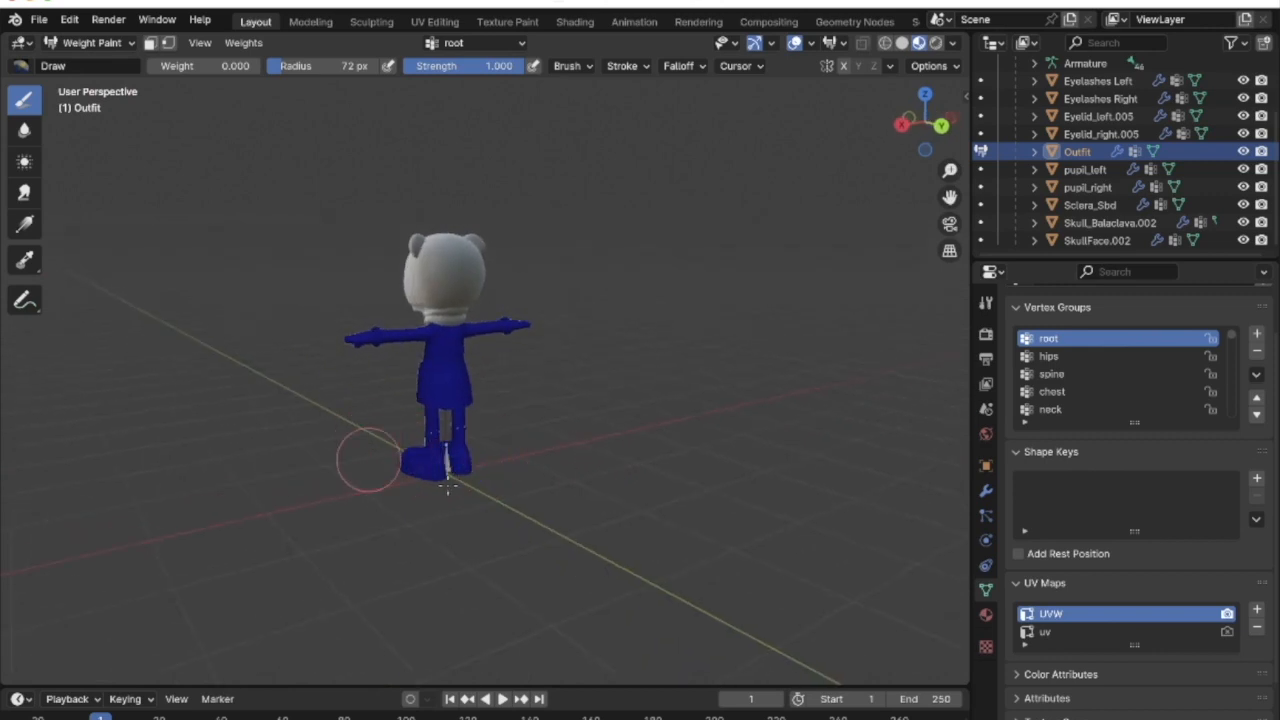
pyautogui.moveTo(443, 471); pyautogui.dragTo(495, 498, button='middle')
pyautogui.scroll(6, 467, 488)
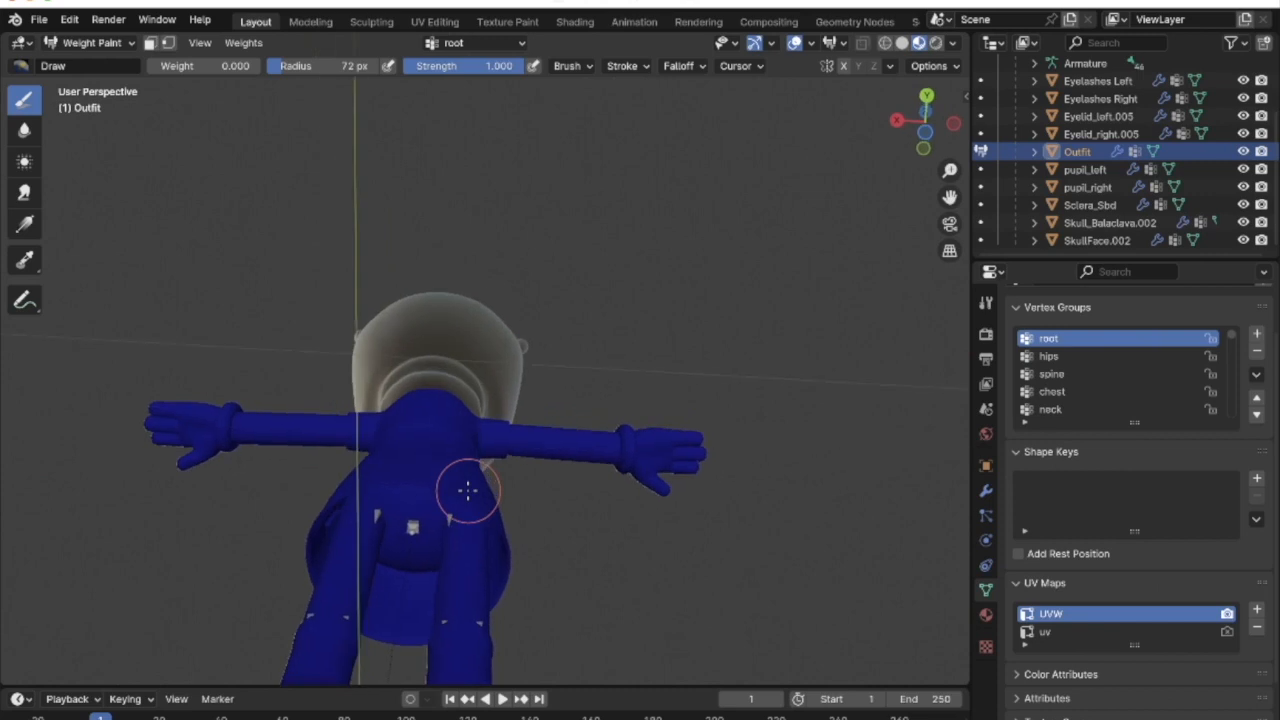
pyautogui.scroll(-8, 465, 486)
pyautogui.moveTo(465, 486); pyautogui.dragTo(657, 514, button='middle')
pyautogui.moveTo(671, 574); pyautogui.dragTo(415, 484, button='middle')
pyautogui.hscroll(-3, 547, 406)
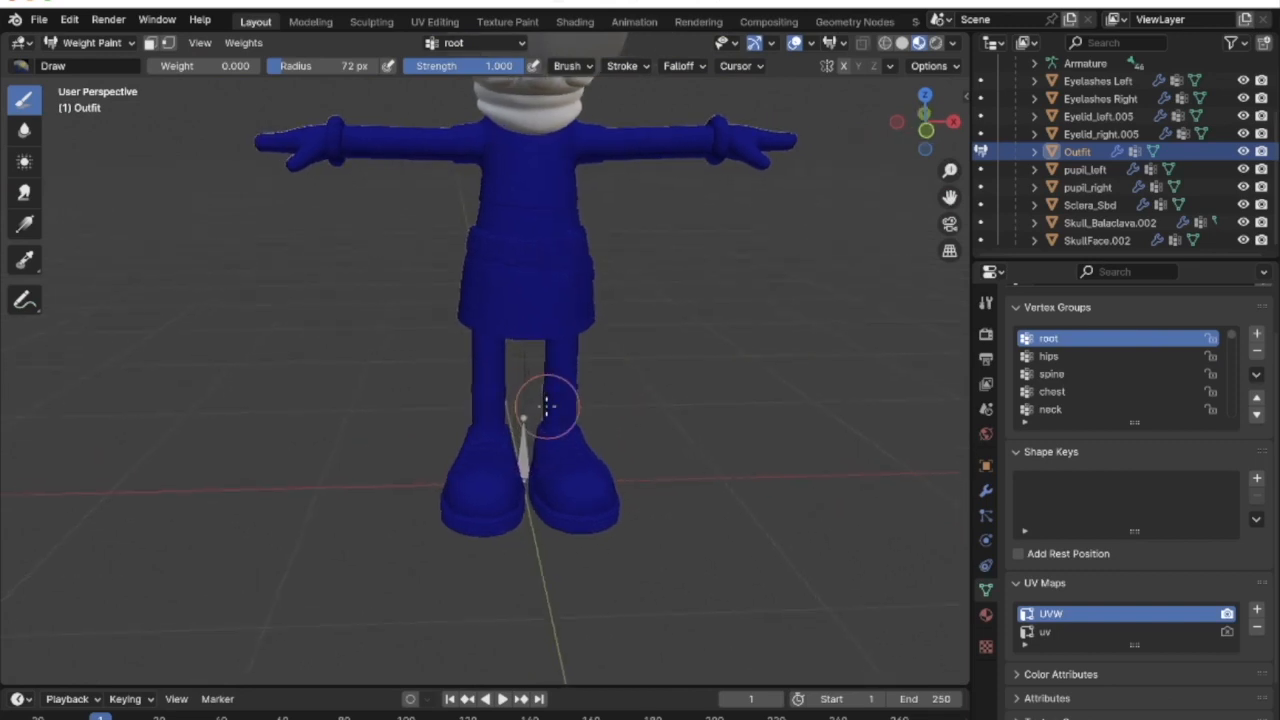
pyautogui.keyDown('shift'); pyautogui.scroll(5, 547, 406); pyautogui.keyUp('shift')
pyautogui.scroll(-2, 547, 406)
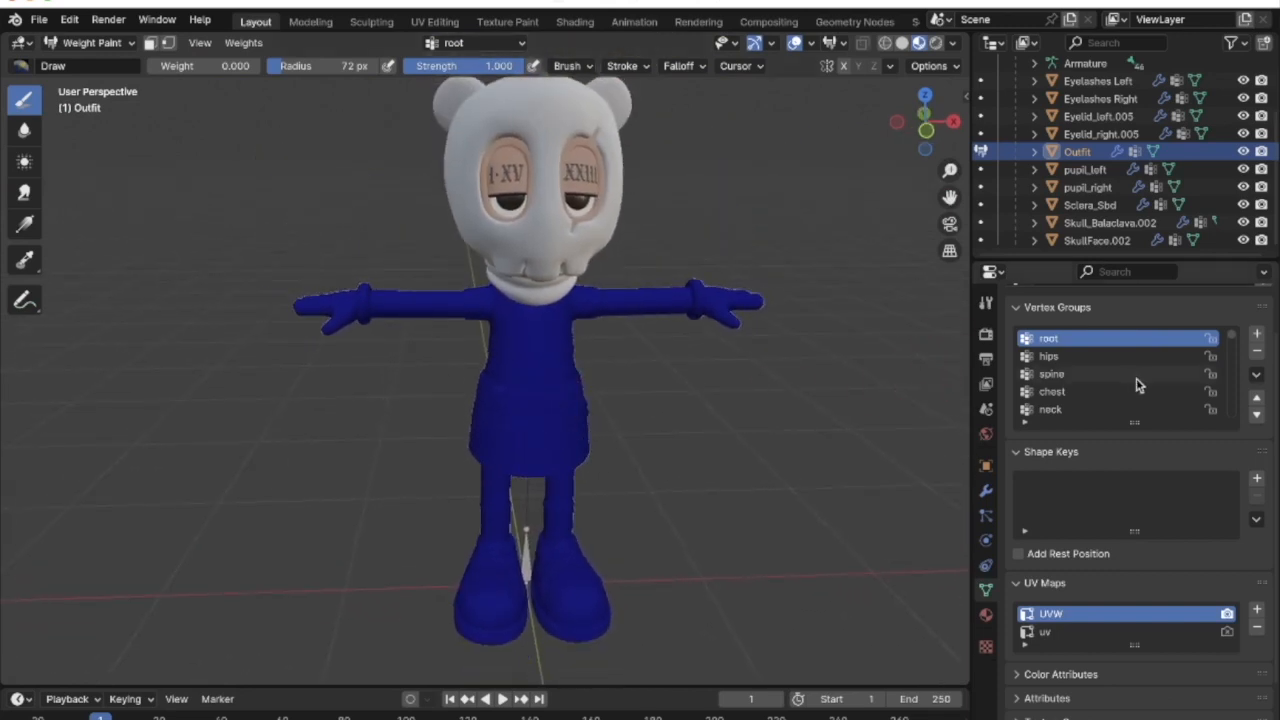
# Go through the remaining vertex groups down to toes.R, examining each for stray influence on the belt and outfit
pyautogui.keyDown('ctrl'); pyautogui.scroll(-11, 1137, 385); pyautogui.keyUp('ctrl')
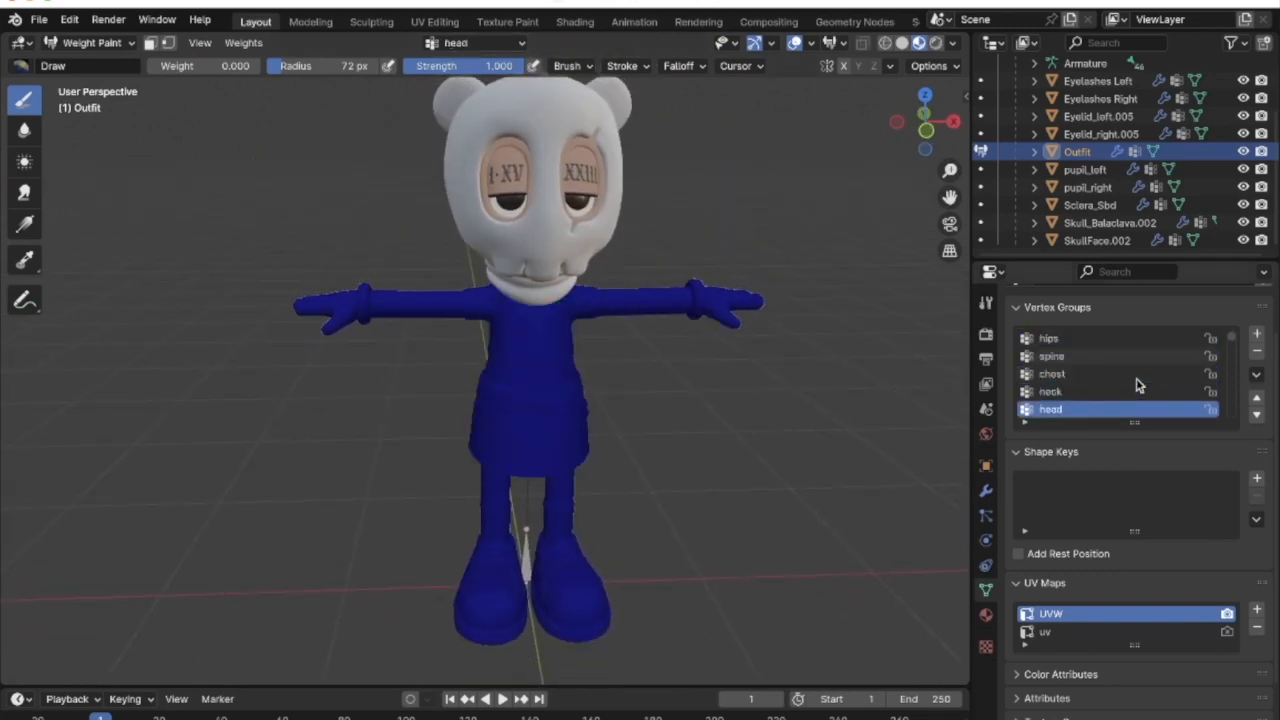
pyautogui.keyDown('ctrl'); pyautogui.scroll(-20, 1137, 385); pyautogui.keyUp('ctrl')
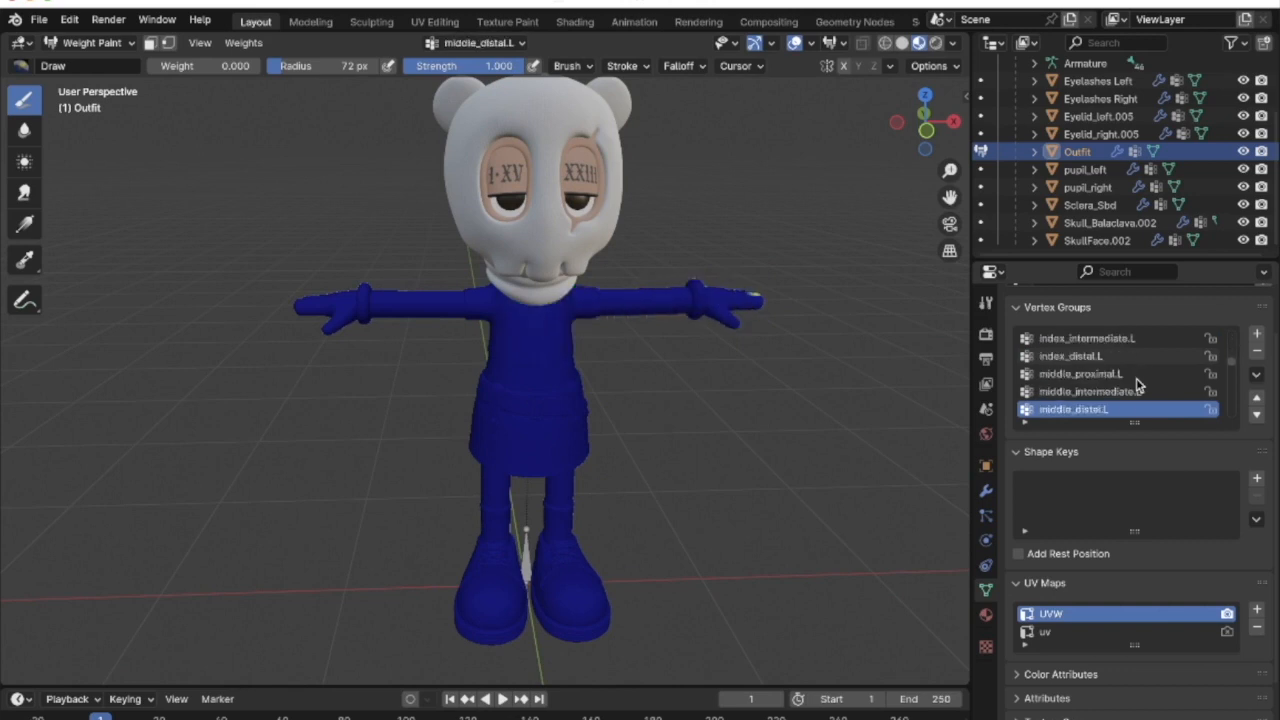
pyautogui.keyDown('ctrl'); pyautogui.scroll(-20, 1137, 385); pyautogui.keyUp('ctrl')
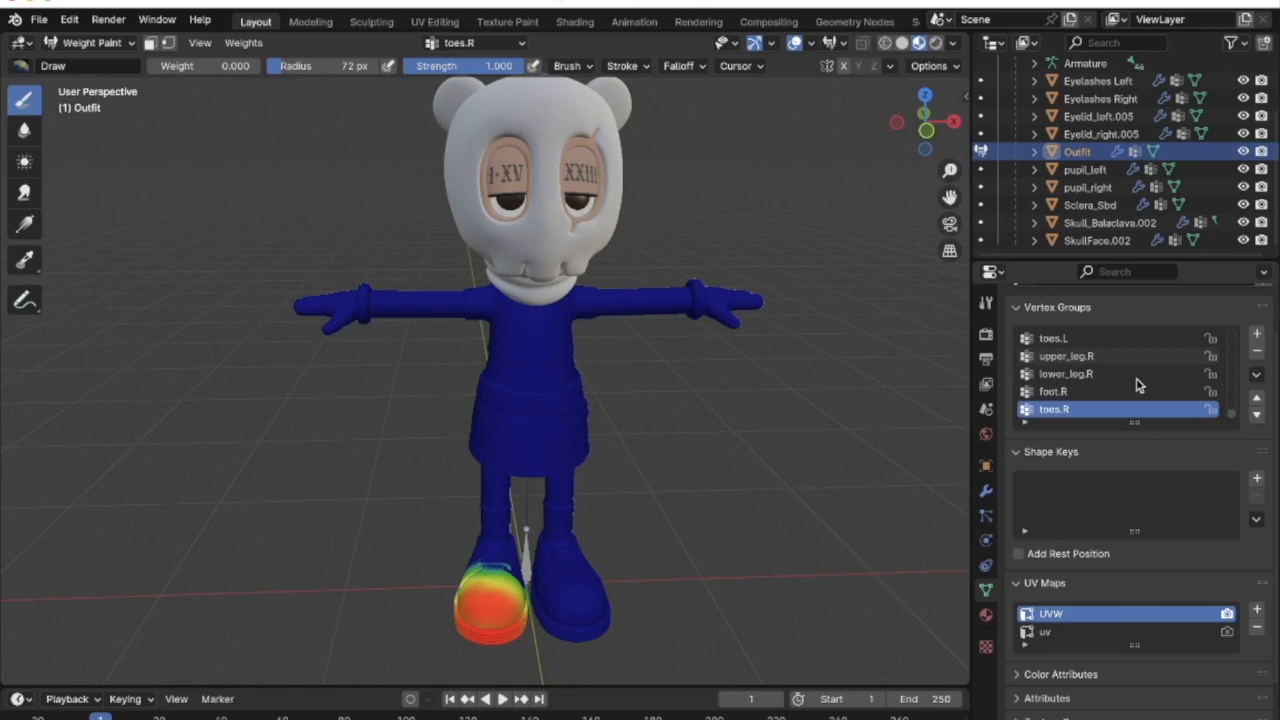
pyautogui.keyDown('ctrl'); pyautogui.scroll(3, 1137, 385); pyautogui.keyUp('ctrl')
pyautogui.keyDown('ctrl'); pyautogui.scroll(-3, 1137, 385); pyautogui.keyUp('ctrl')
pyautogui.keyDown('ctrl'); pyautogui.scroll(3, 1137, 385); pyautogui.keyUp('ctrl')
pyautogui.keyDown('ctrl'); pyautogui.scroll(-3, 1136, 385); pyautogui.keyUp('ctrl')
# Switch from Weight Paint to Object Mode and select all objects of the character
pyautogui.click(40, 20)
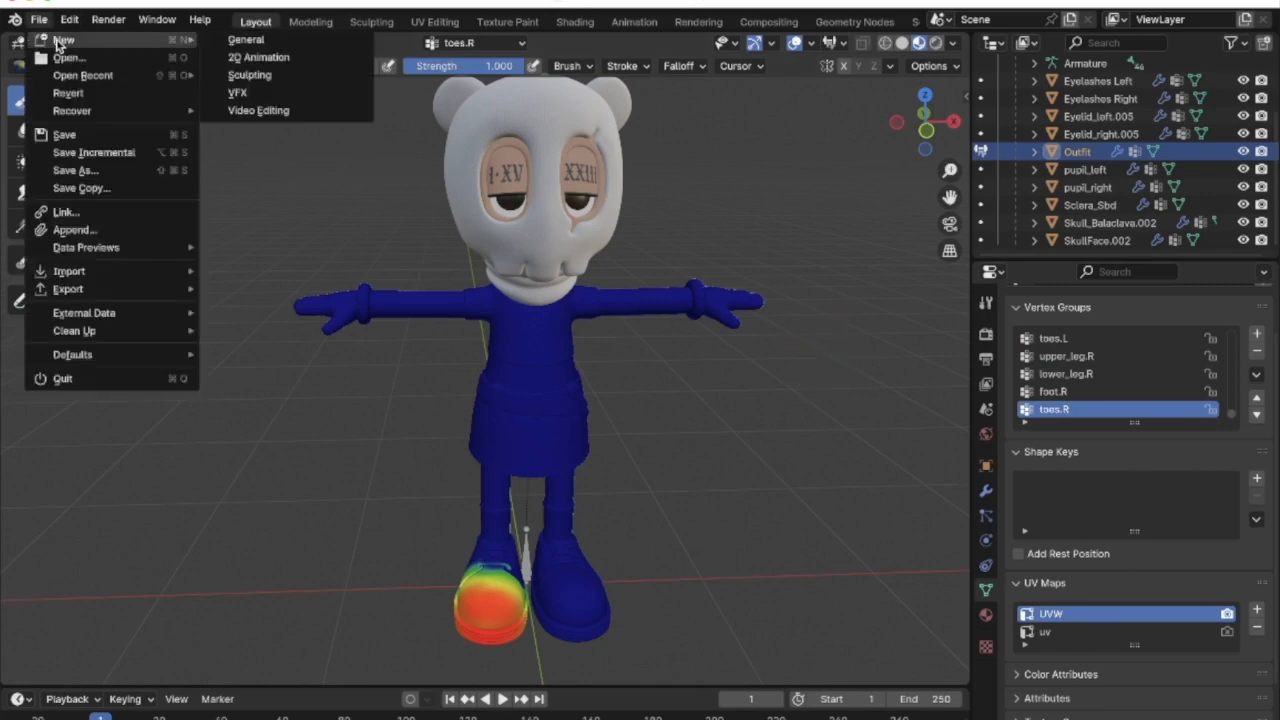
pyautogui.click(70, 42)
pyautogui.click(90, 60)
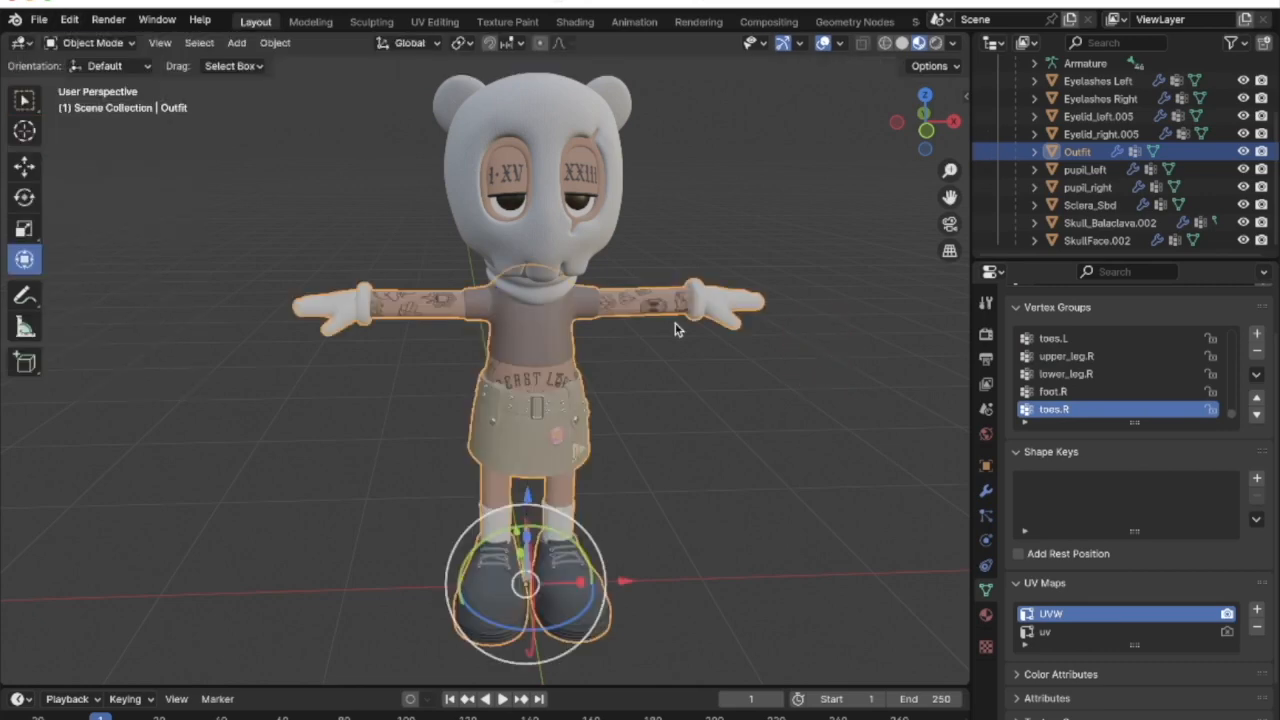
pyautogui.click(746, 448)
pyautogui.press('a')
# Export the character in VRM format to the Desktop as vtuberLatest.vrm
pyautogui.click(39, 20)
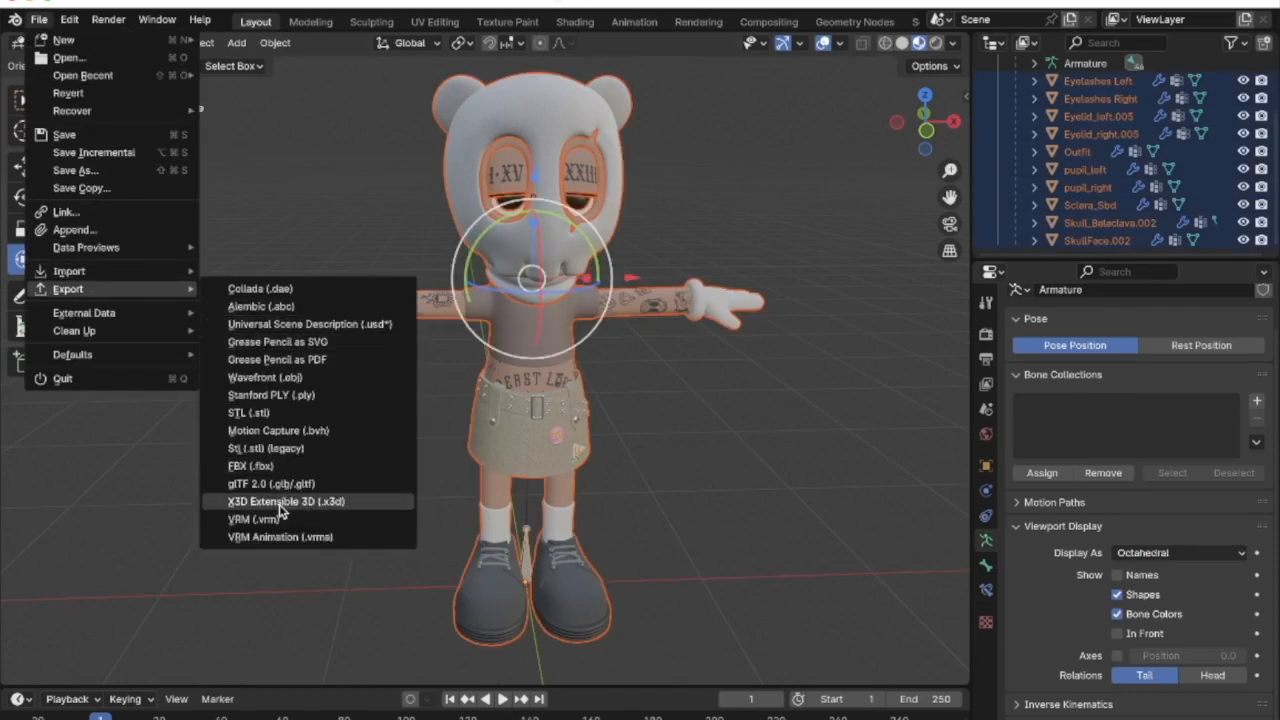
pyautogui.click(280, 519)
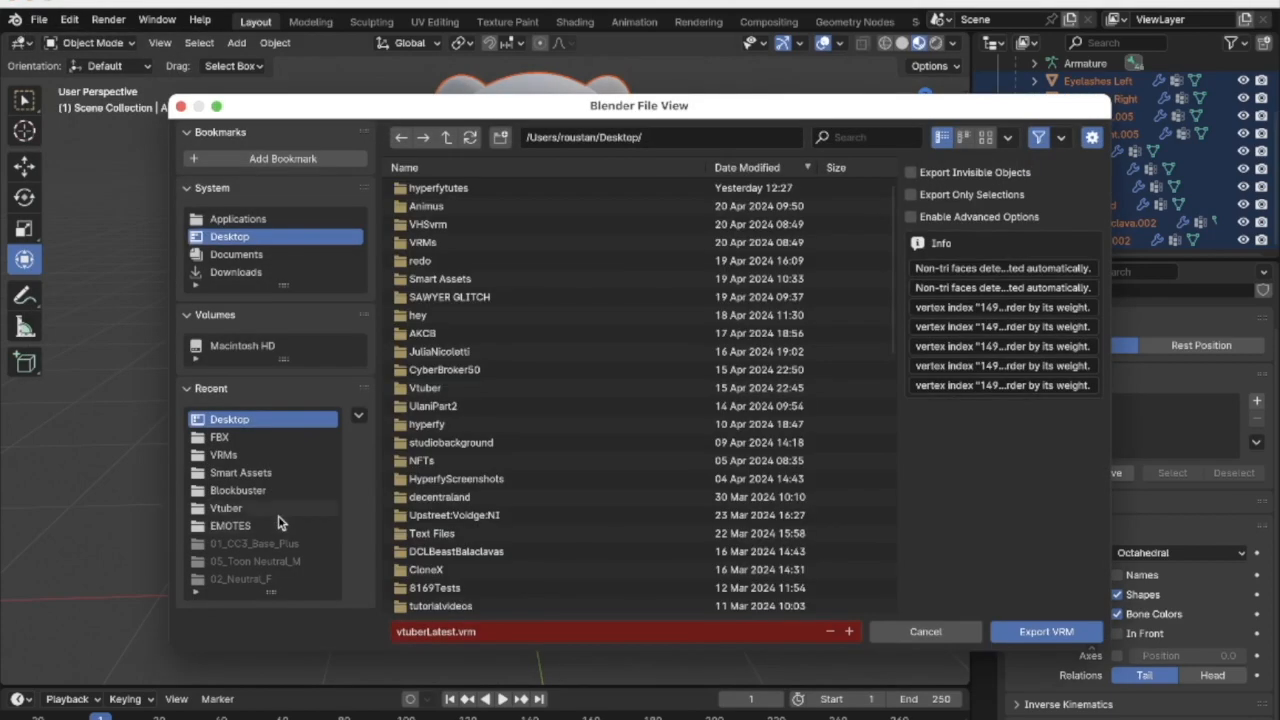
pyautogui.click(1015, 630)
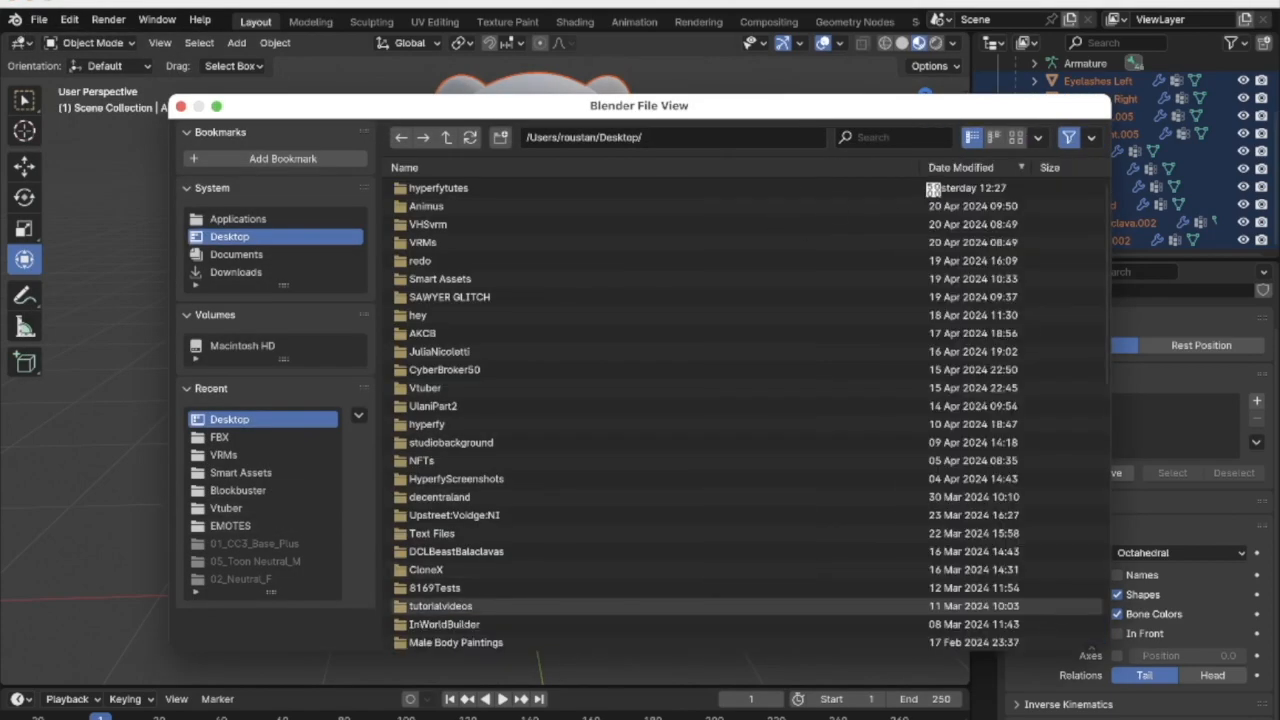
# Switch to Webcam Motion Receiver and load vtuberLatest.vrm from the Desktop as the avatar
pyautogui.click(1009, 692)
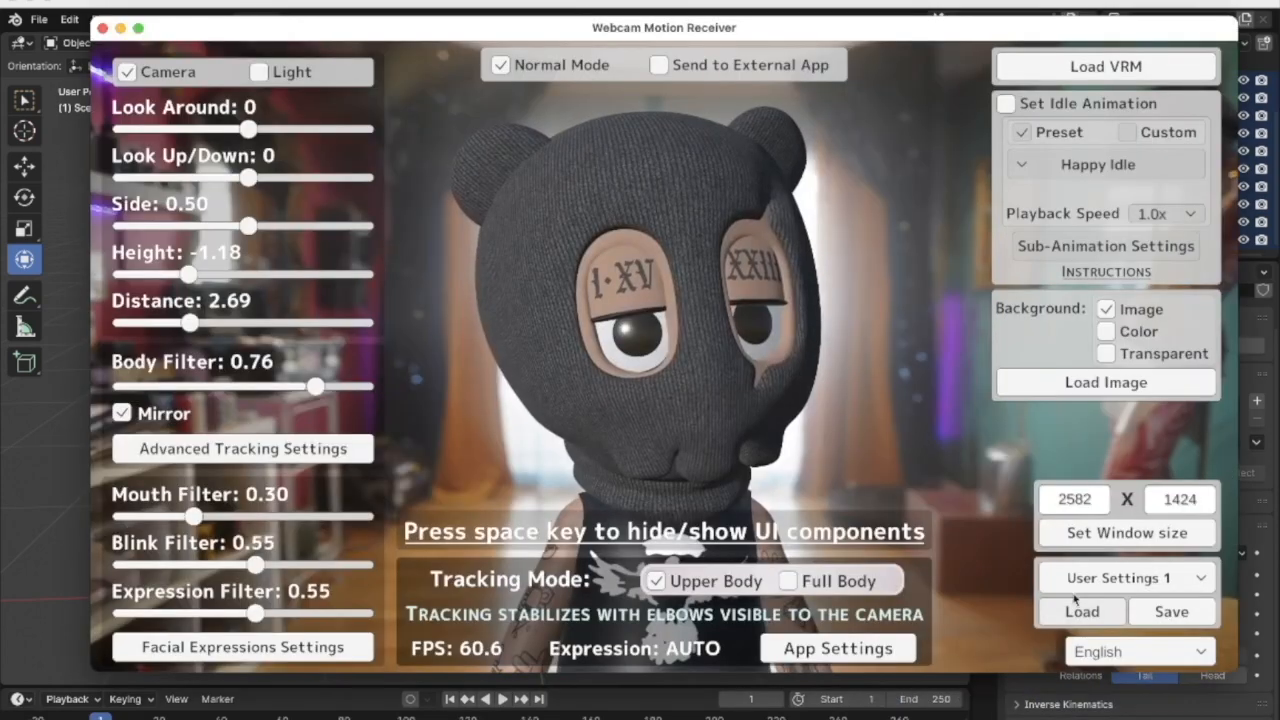
pyautogui.click(1101, 70)
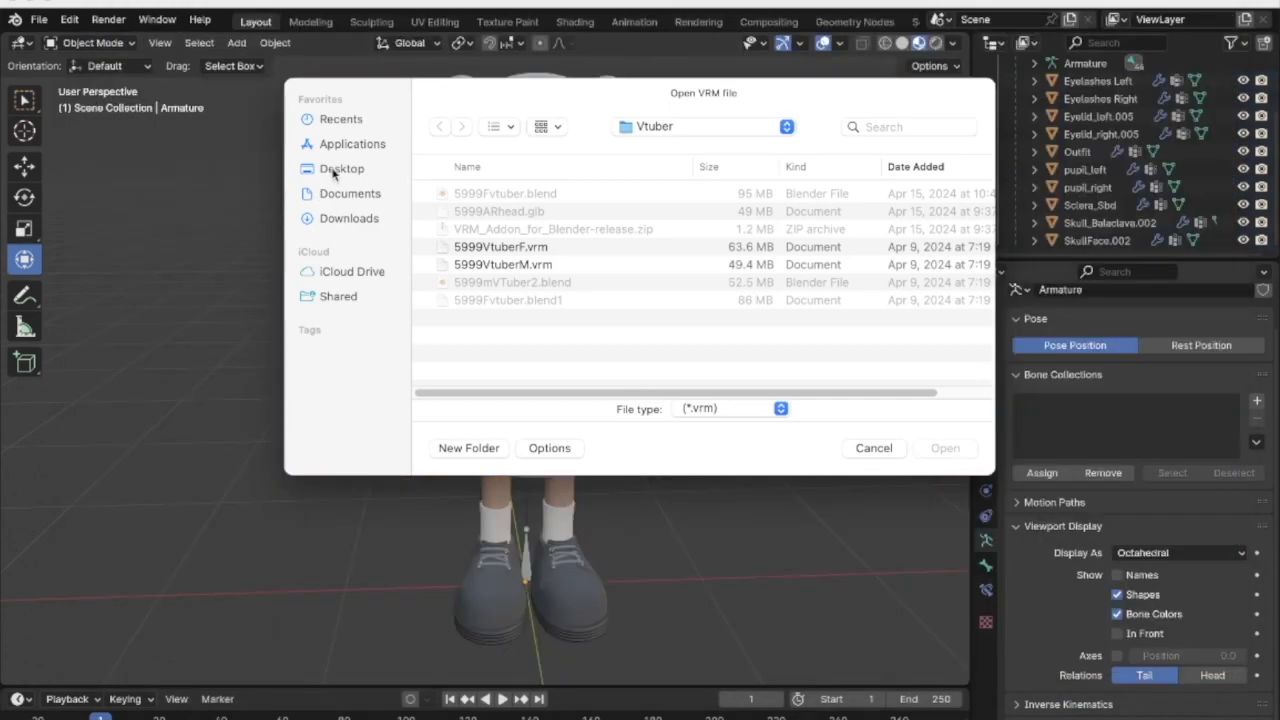
pyautogui.click(335, 172)
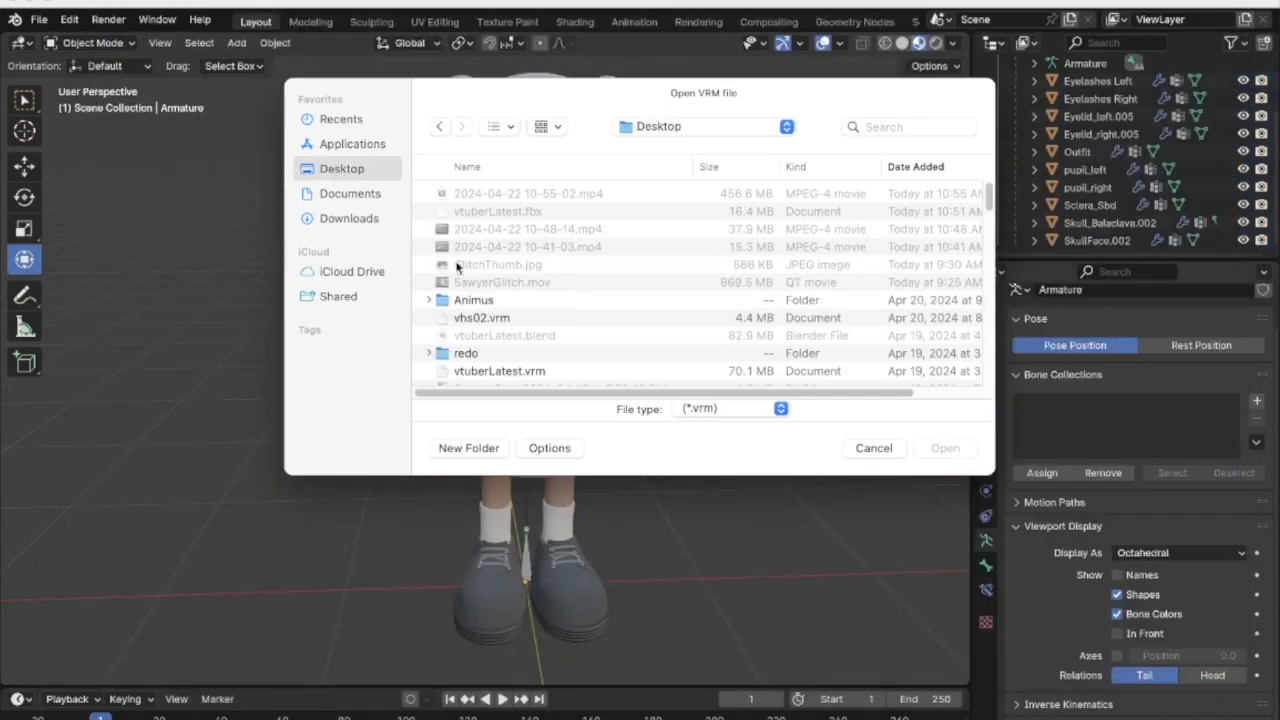
pyautogui.click(534, 372)
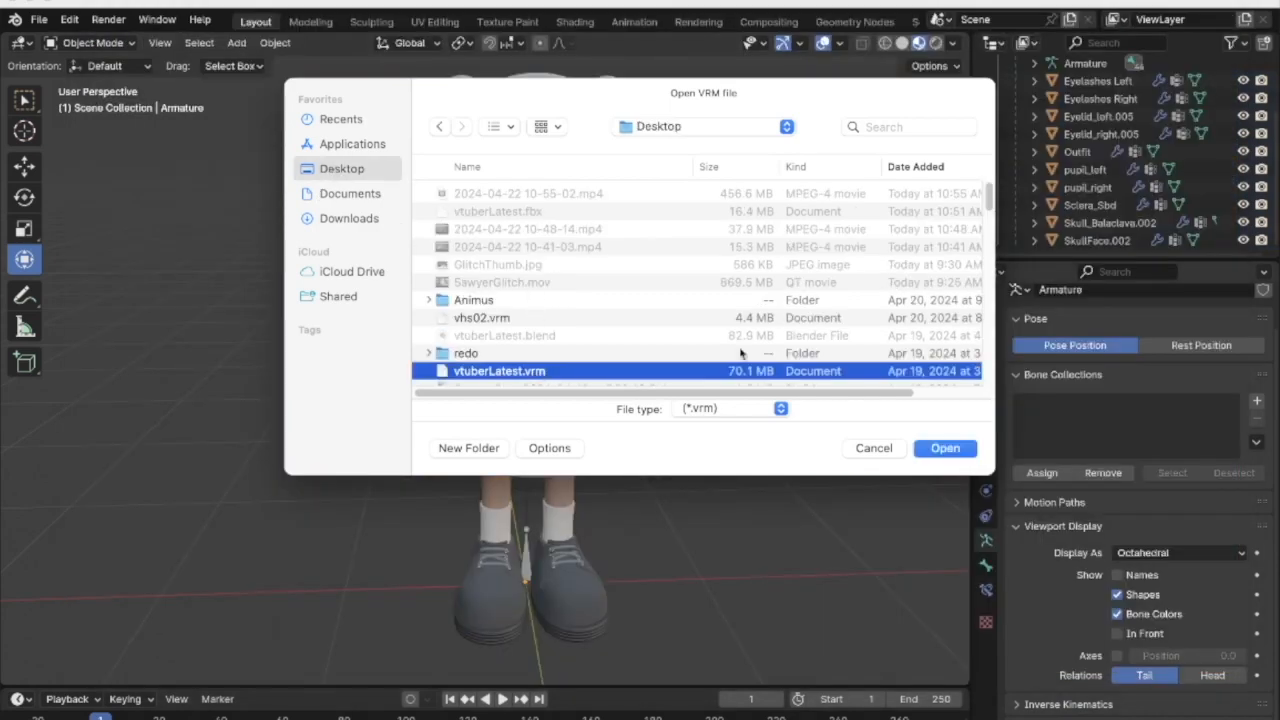
pyautogui.click(945, 449)
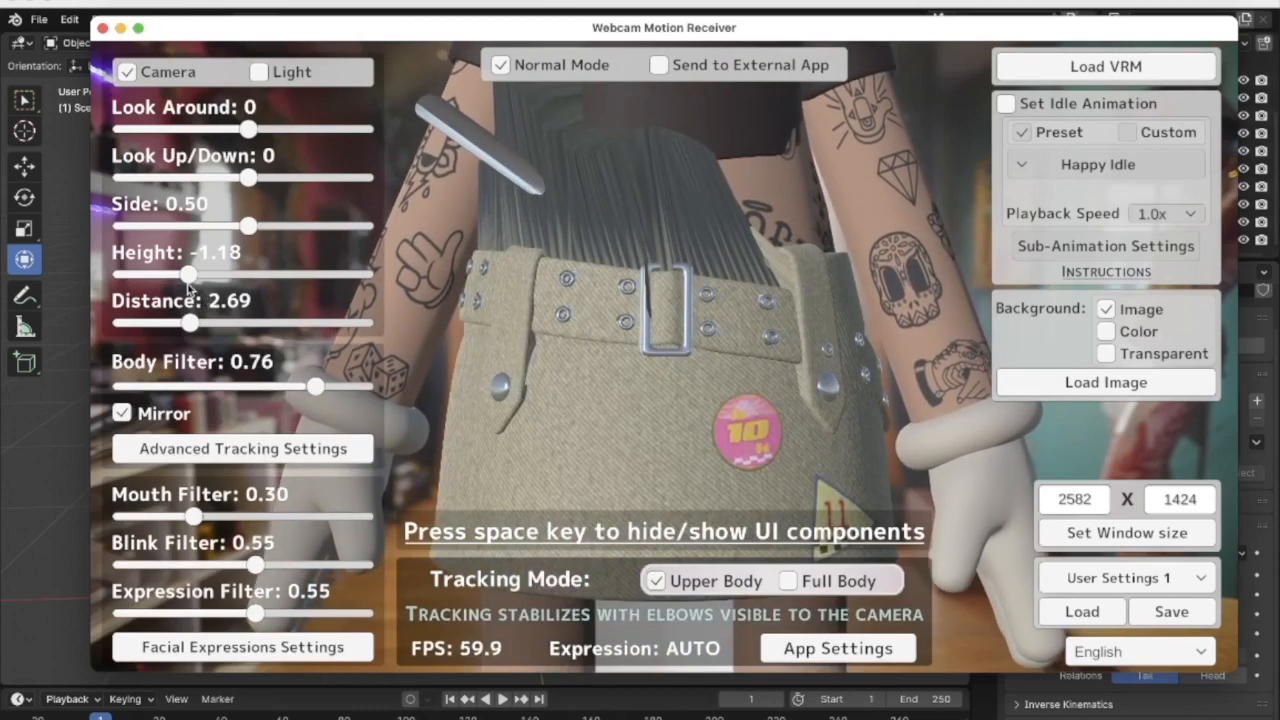
# Set the avatar view's height to -1.55 and distance to 7.45 to frame the character from head to knees
pyautogui.moveTo(190, 274); pyautogui.dragTo(170, 275)
pyautogui.moveTo(190, 323); pyautogui.dragTo(311, 322)
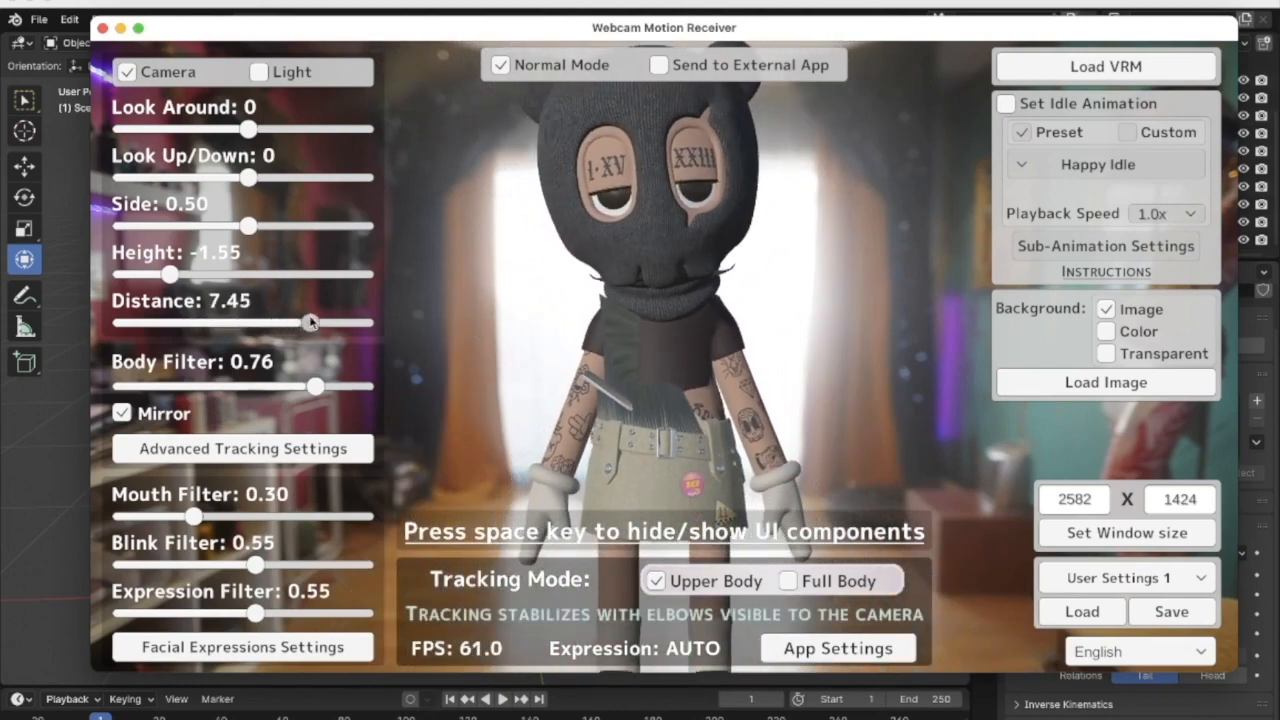
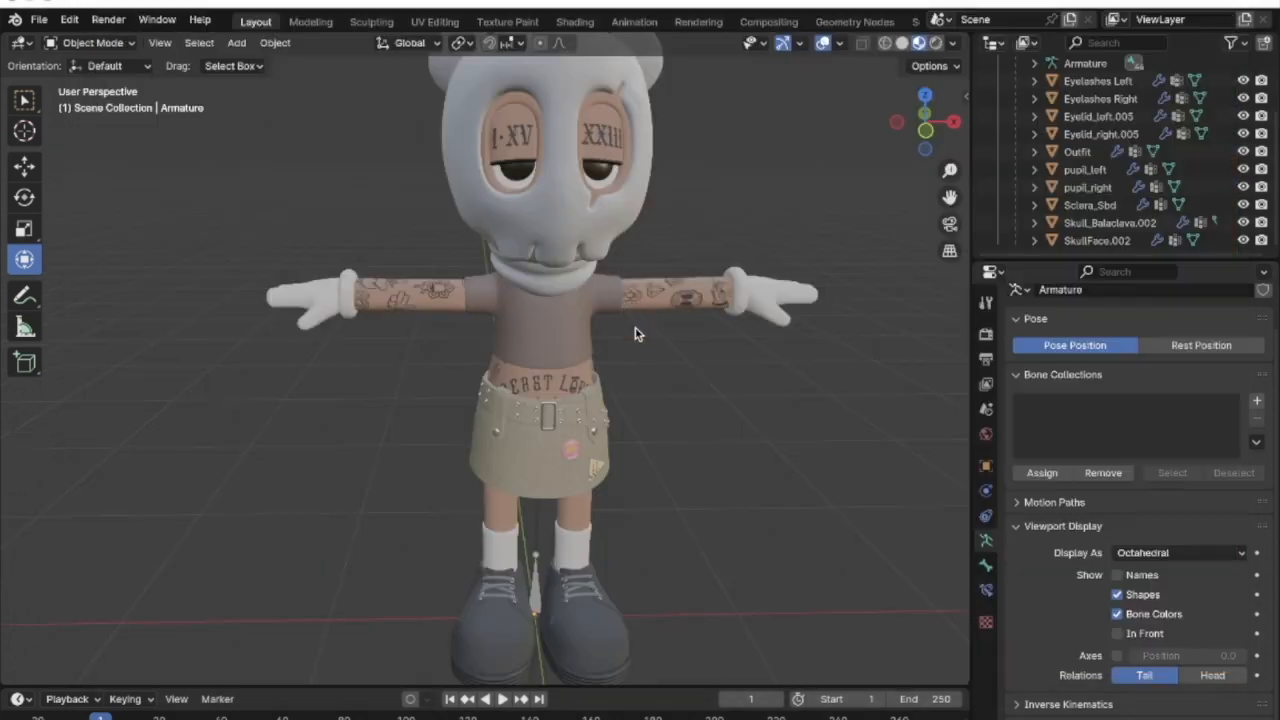
# Switch back to Blender, select the Skull_Balaclava.002 mesh and enter Weight Paint mode on its neck vertex group
pyautogui.click(562, 236)
pyautogui.hscroll(-5, 562, 236)
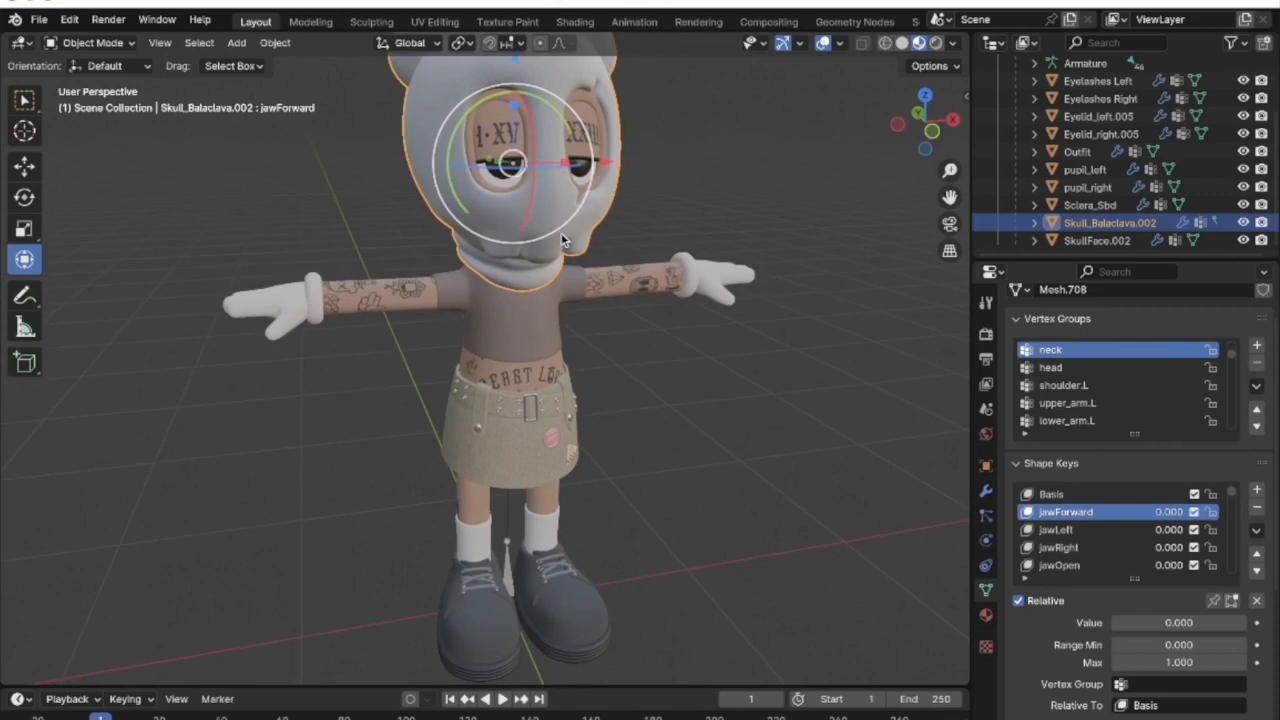
pyautogui.keyDown('shift'); pyautogui.scroll(5, 562, 236); pyautogui.keyUp('shift')
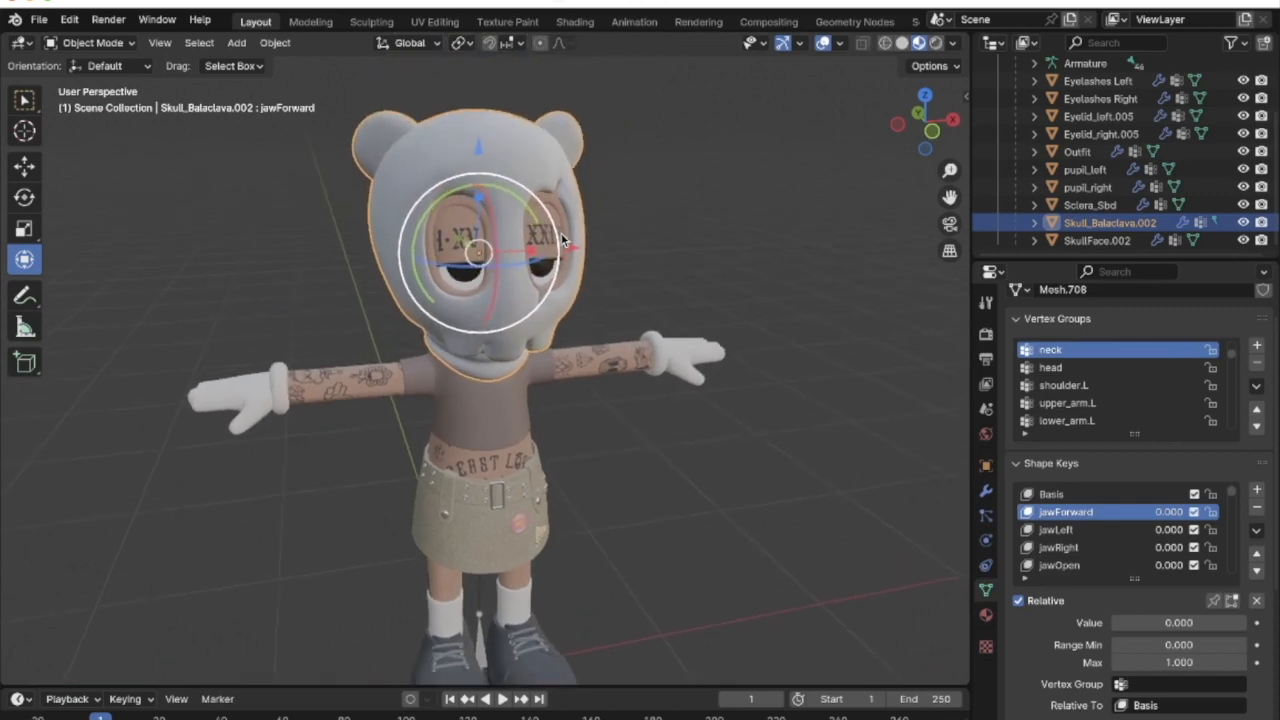
pyautogui.click(89, 43)
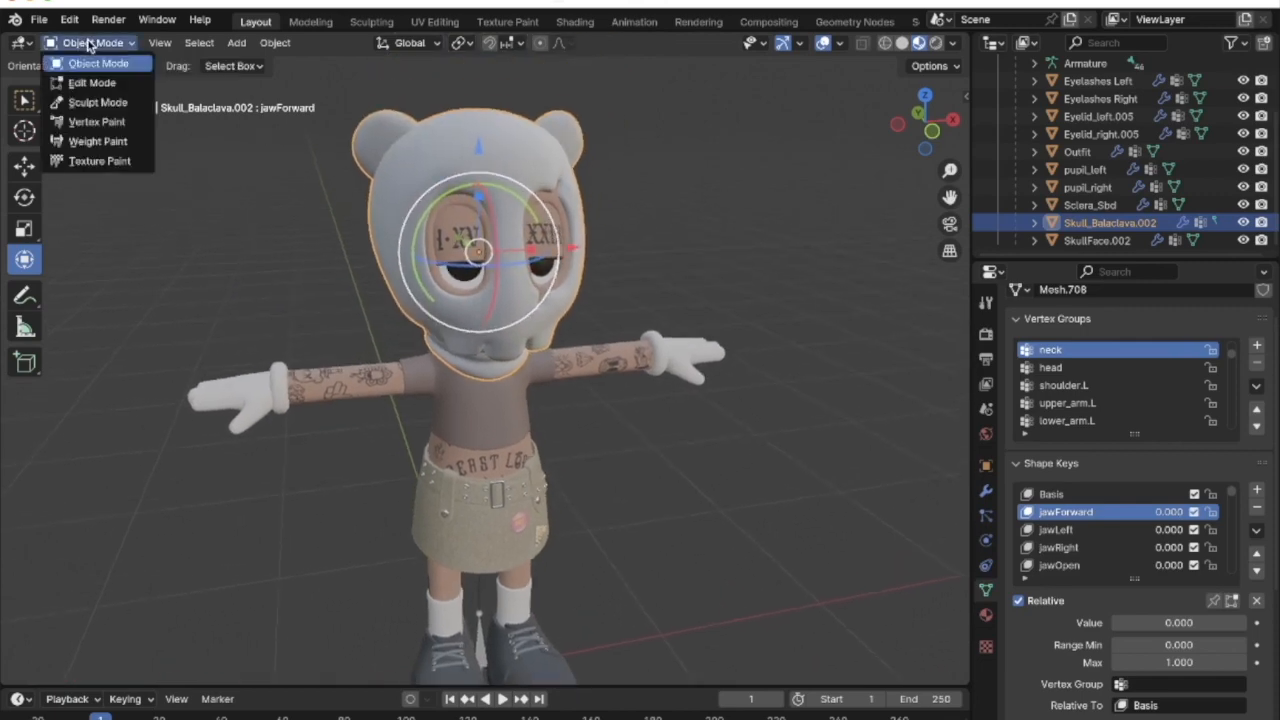
pyautogui.click(89, 141)
pyautogui.scroll(5, 607, 430)
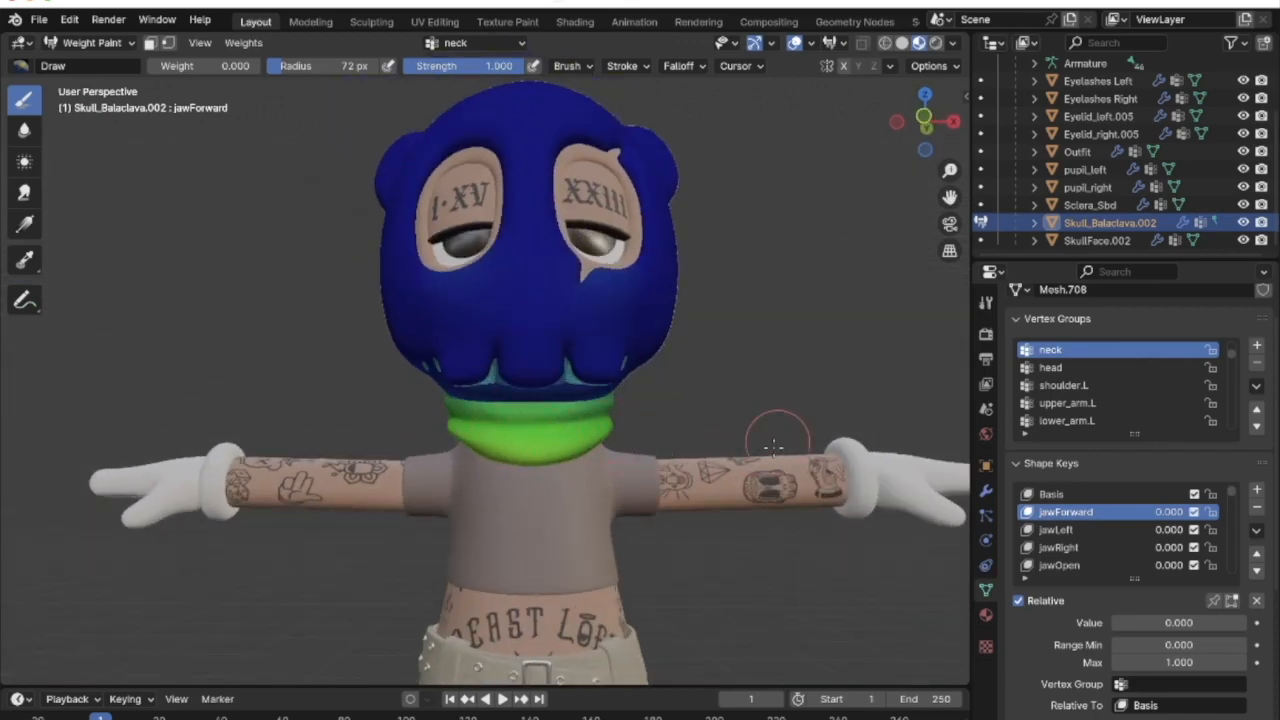
# Undo a trial zero-weight stroke, set the brush weight to 1.000 and paint the neck band's front and one side for the neck group
pyautogui.moveTo(712, 428); pyautogui.dragTo(391, 430)
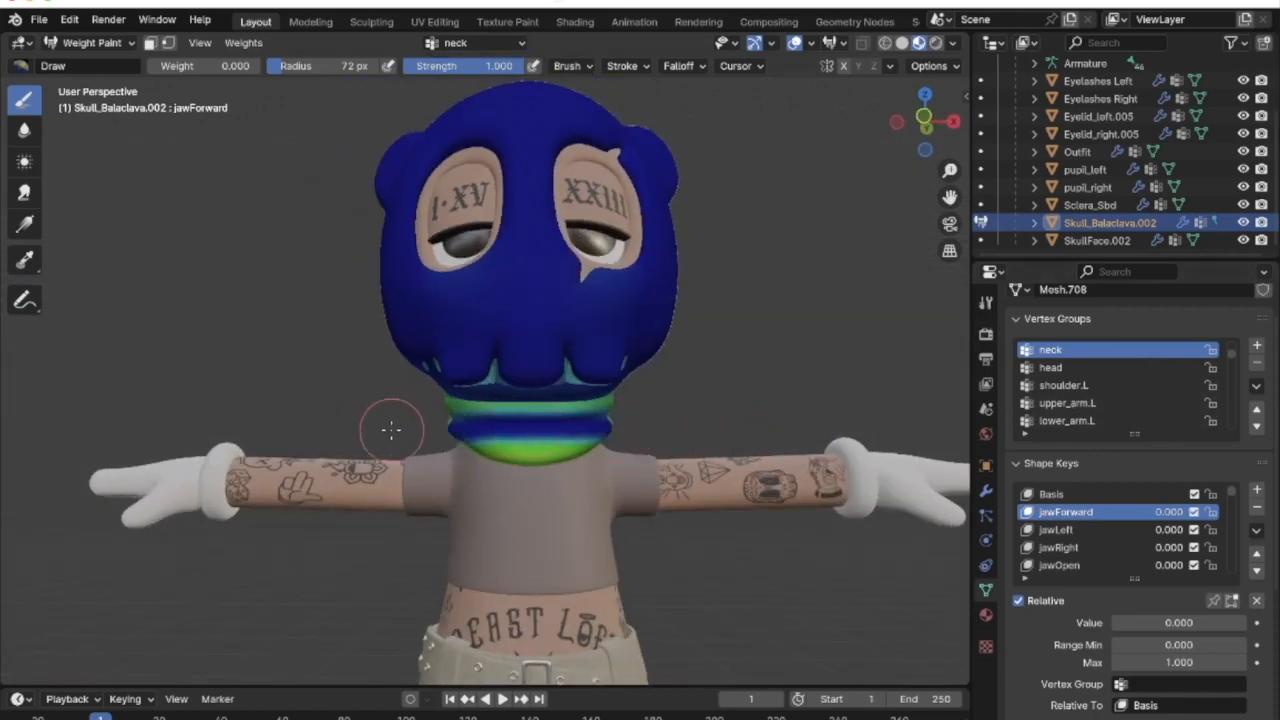
pyautogui.hotkey('ctrl', 'z')
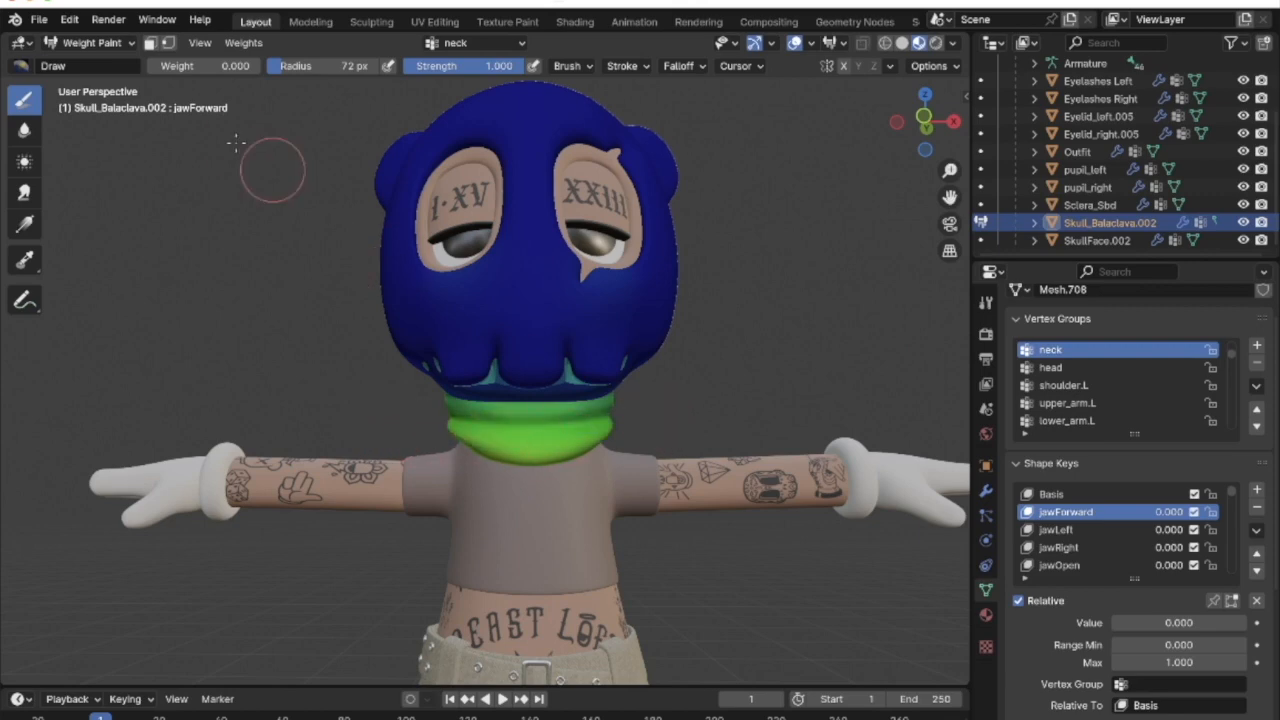
pyautogui.moveTo(217, 72); pyautogui.dragTo(332, 72)
pyautogui.moveTo(622, 438)
pyautogui.mouseDown()
pyautogui.moveTo(420, 434)
pyautogui.moveTo(630, 436)
pyautogui.moveTo(379, 419)
pyautogui.moveTo(565, 410)
pyautogui.mouseUp()
pyautogui.moveTo(500, 426); pyautogui.dragTo(650, 424, button='middle')
pyautogui.scroll(5, 493, 425)
pyautogui.moveTo(409, 427)
pyautogui.mouseDown()
pyautogui.moveTo(97, 428)
pyautogui.moveTo(293, 461)
pyautogui.mouseUp()
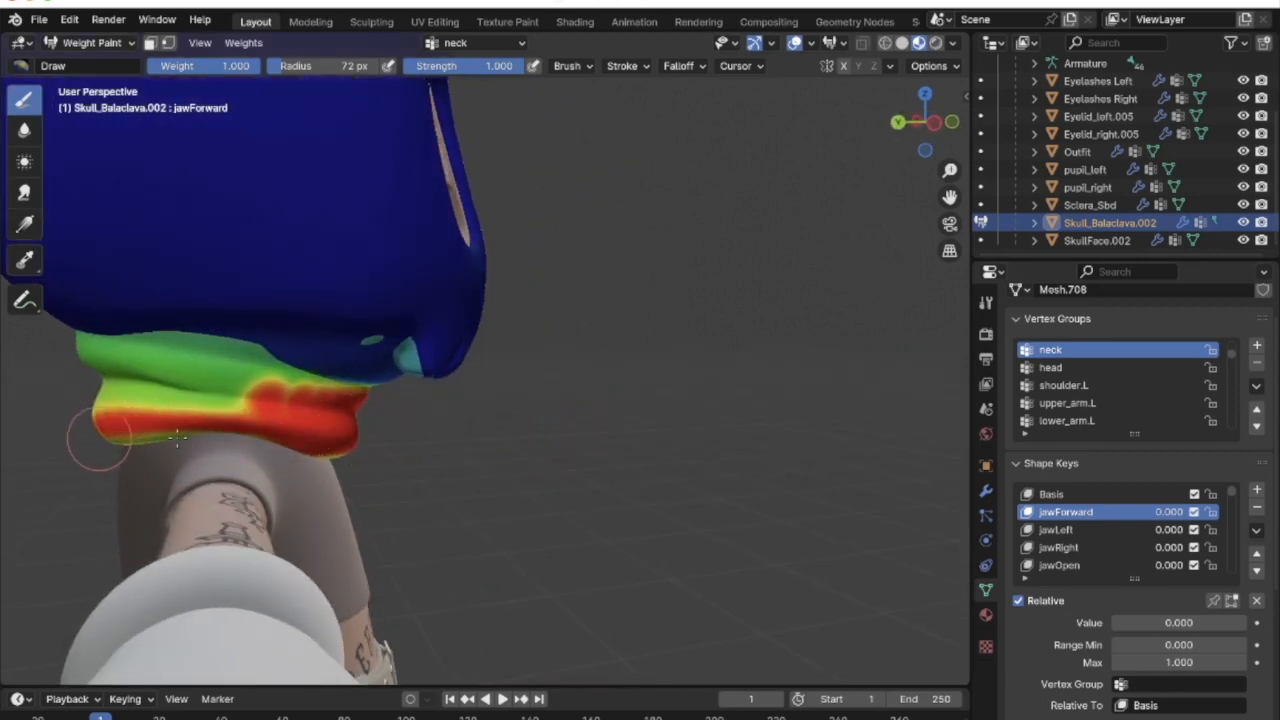
pyautogui.moveTo(222, 425)
pyautogui.mouseDown()
pyautogui.moveTo(120, 392)
pyautogui.moveTo(236, 413)
pyautogui.mouseUp()
pyautogui.moveTo(54, 379)
pyautogui.mouseDown()
pyautogui.moveTo(340, 400)
pyautogui.moveTo(57, 351)
pyautogui.moveTo(290, 395)
pyautogui.moveTo(125, 340)
pyautogui.moveTo(78, 341)
pyautogui.mouseUp()
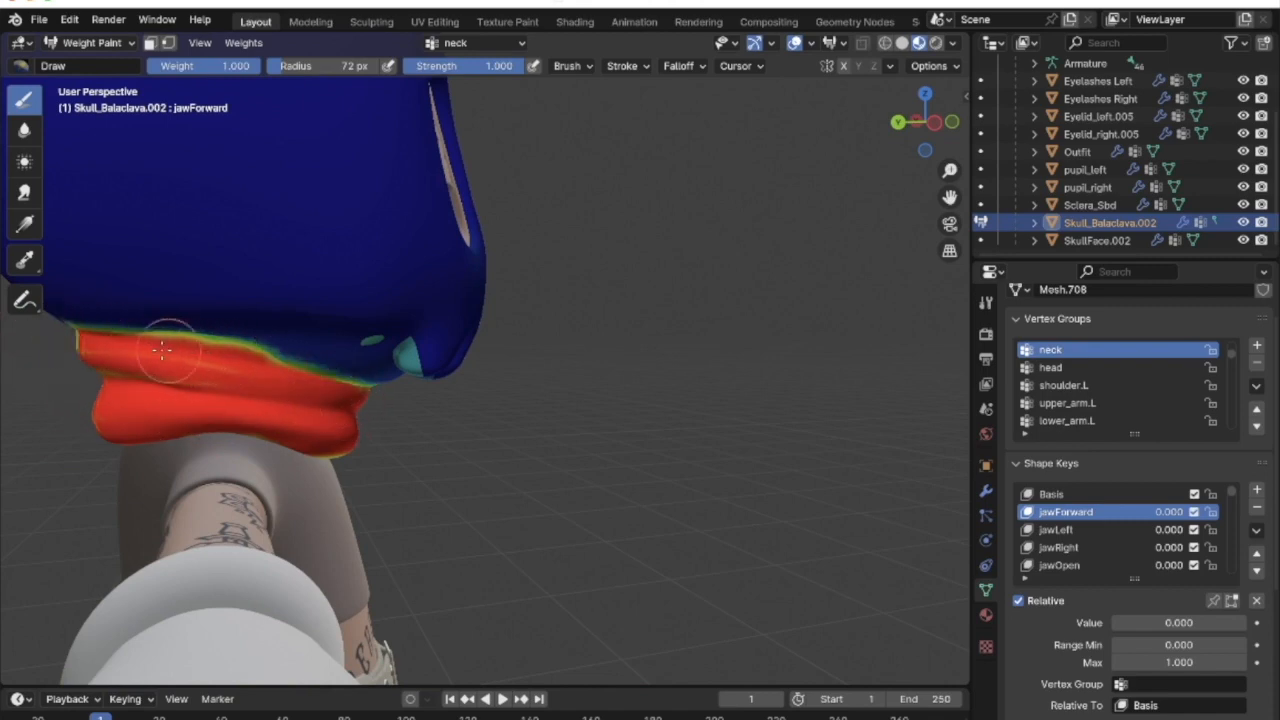
pyautogui.moveTo(214, 352); pyautogui.dragTo(328, 377)
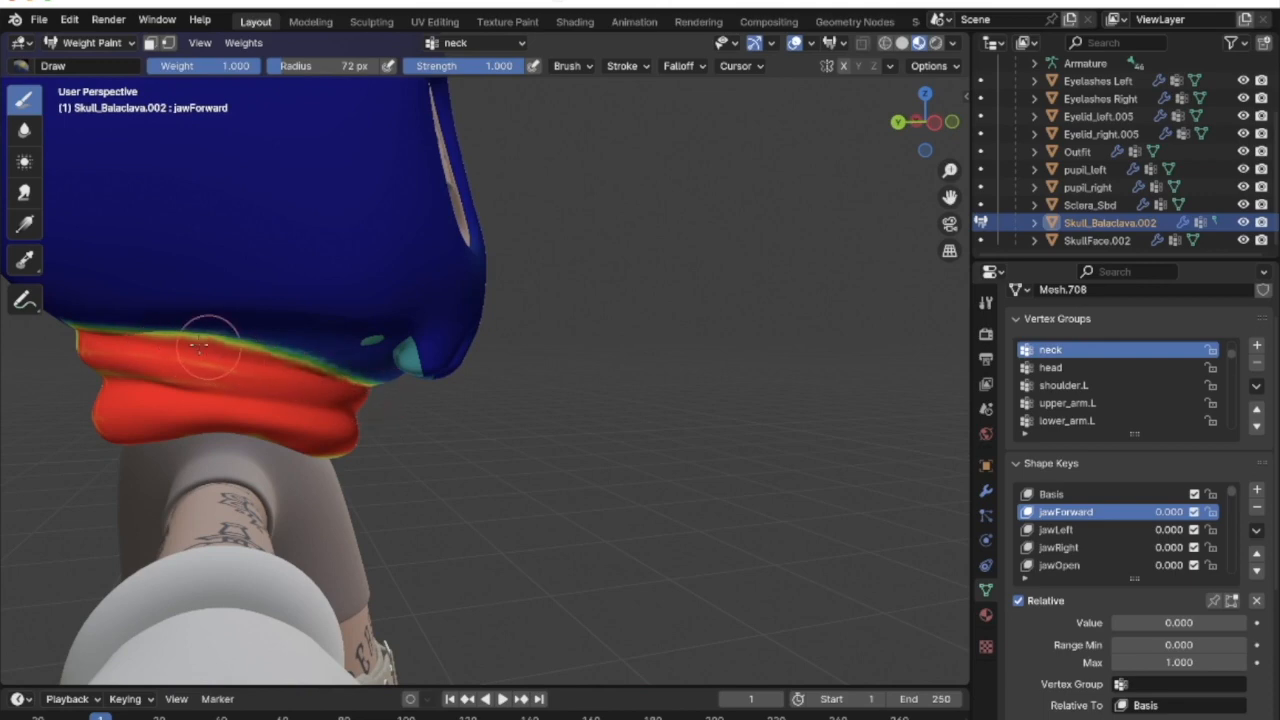
# Paint the back and opposite side of the balaclava's neck band at full neck weight with a brush of about 100 px
pyautogui.moveTo(225, 368); pyautogui.dragTo(250, 376, button='middle')
pyautogui.moveTo(520, 420)
pyautogui.mouseDown()
pyautogui.moveTo(214, 414)
pyautogui.moveTo(570, 390)
pyautogui.moveTo(529, 365)
pyautogui.mouseUp()
pyautogui.scroll(-5, 527, 373)
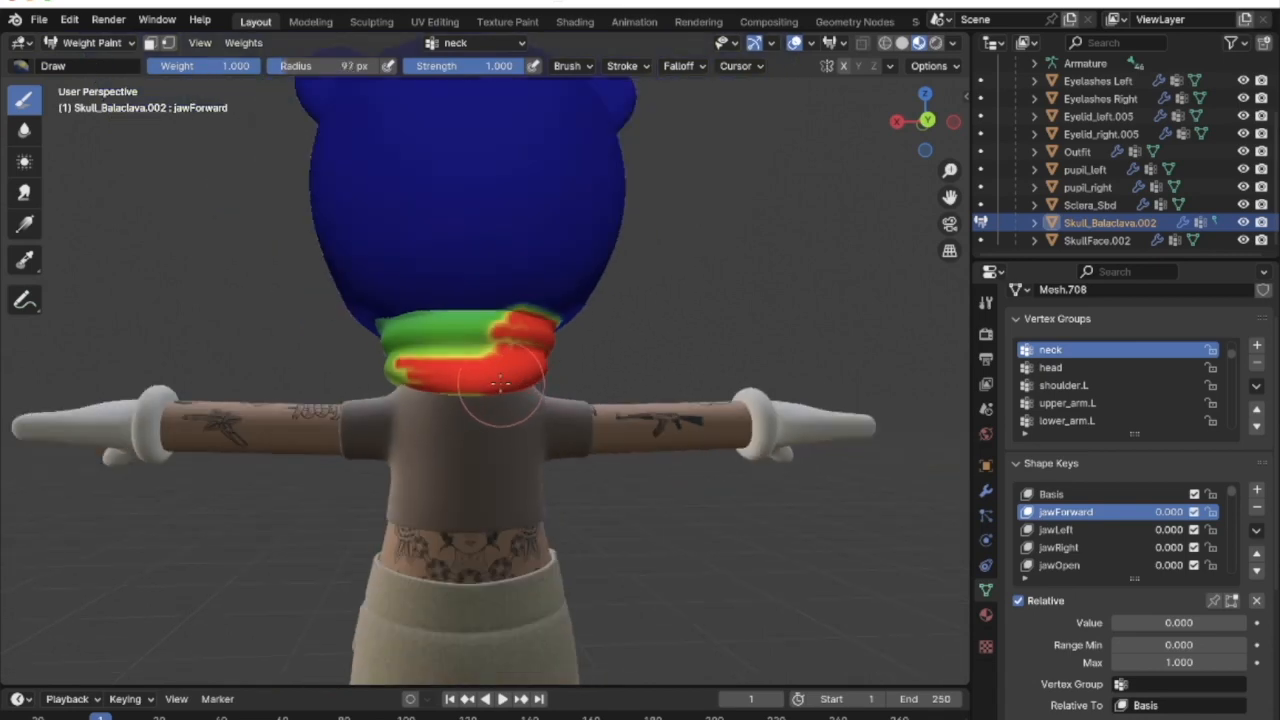
pyautogui.moveTo(502, 376)
pyautogui.mouseDown()
pyautogui.moveTo(380, 352)
pyautogui.moveTo(440, 330)
pyautogui.moveTo(378, 342)
pyautogui.moveTo(523, 337)
pyautogui.moveTo(440, 300)
pyautogui.mouseUp()
pyautogui.moveTo(440, 300)
pyautogui.mouseDown(button='middle')
pyautogui.moveTo(509, 349)
pyautogui.moveTo(668, 360)
pyautogui.mouseUp(button='middle')
pyautogui.moveTo(668, 360); pyautogui.dragTo(555, 395)
pyautogui.moveTo(636, 356)
pyautogui.mouseDown()
pyautogui.moveTo(675, 345)
pyautogui.moveTo(577, 375)
pyautogui.moveTo(664, 343)
pyautogui.mouseUp()
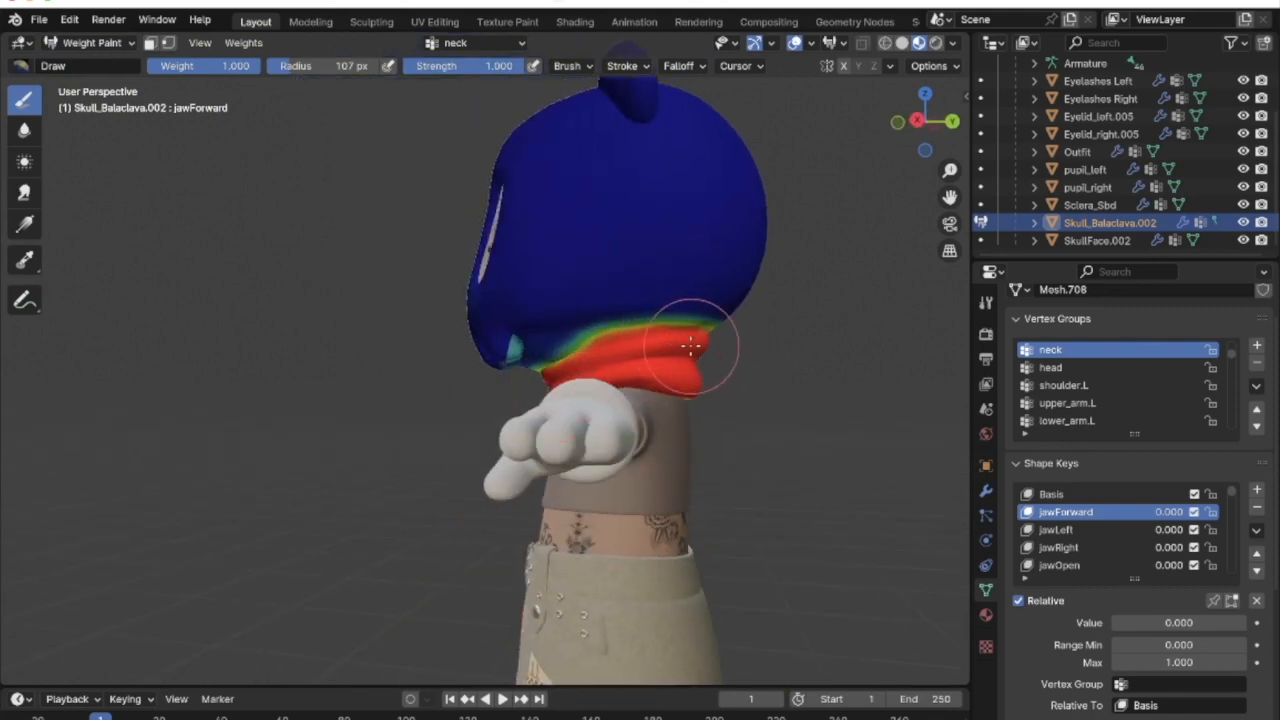
# Set the brush weight to 0.000 and erase stray neck influence around the balaclava's teeth, jaw and underside
pyautogui.moveTo(712, 378)
pyautogui.mouseDown(button='middle')
pyautogui.moveTo(651, 374)
pyautogui.moveTo(580, 423)
pyautogui.moveTo(545, 425)
pyautogui.moveTo(642, 420)
pyautogui.mouseUp(button='middle')
pyautogui.scroll(5, 600, 402)
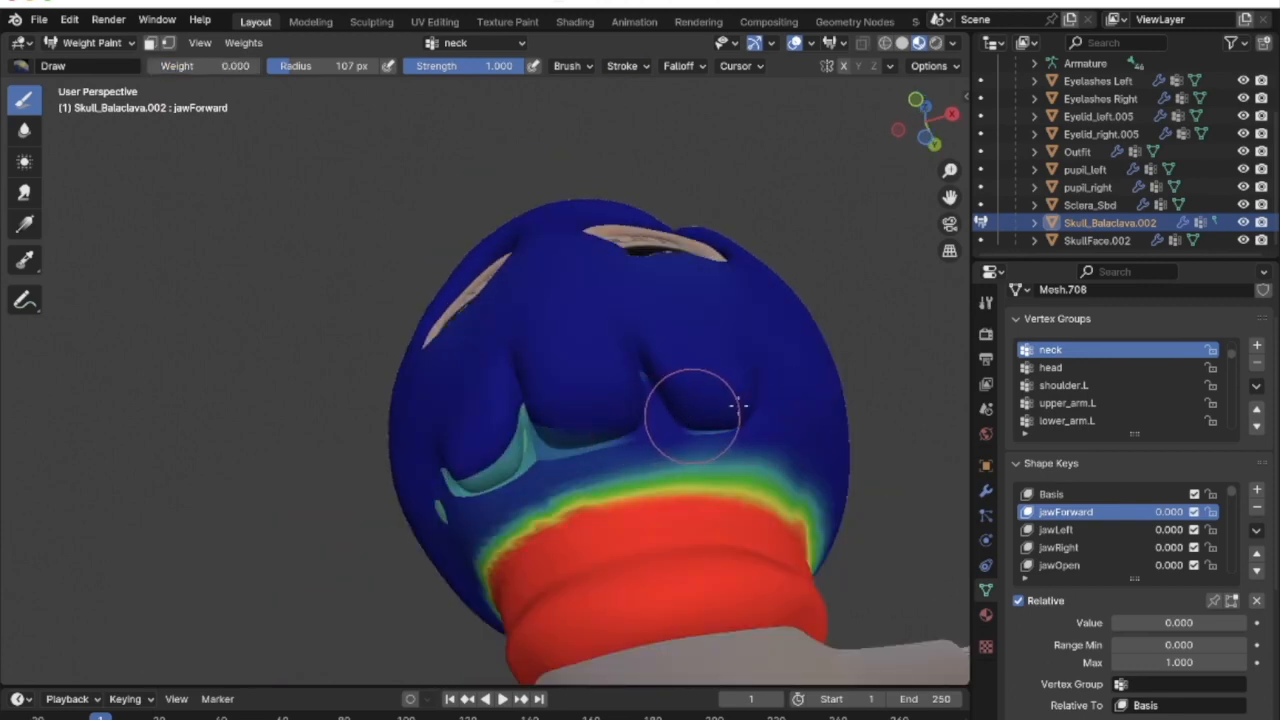
pyautogui.moveTo(591, 407)
pyautogui.mouseDown()
pyautogui.moveTo(529, 466)
pyautogui.moveTo(594, 371)
pyautogui.moveTo(529, 443)
pyautogui.moveTo(438, 486)
pyautogui.mouseUp()
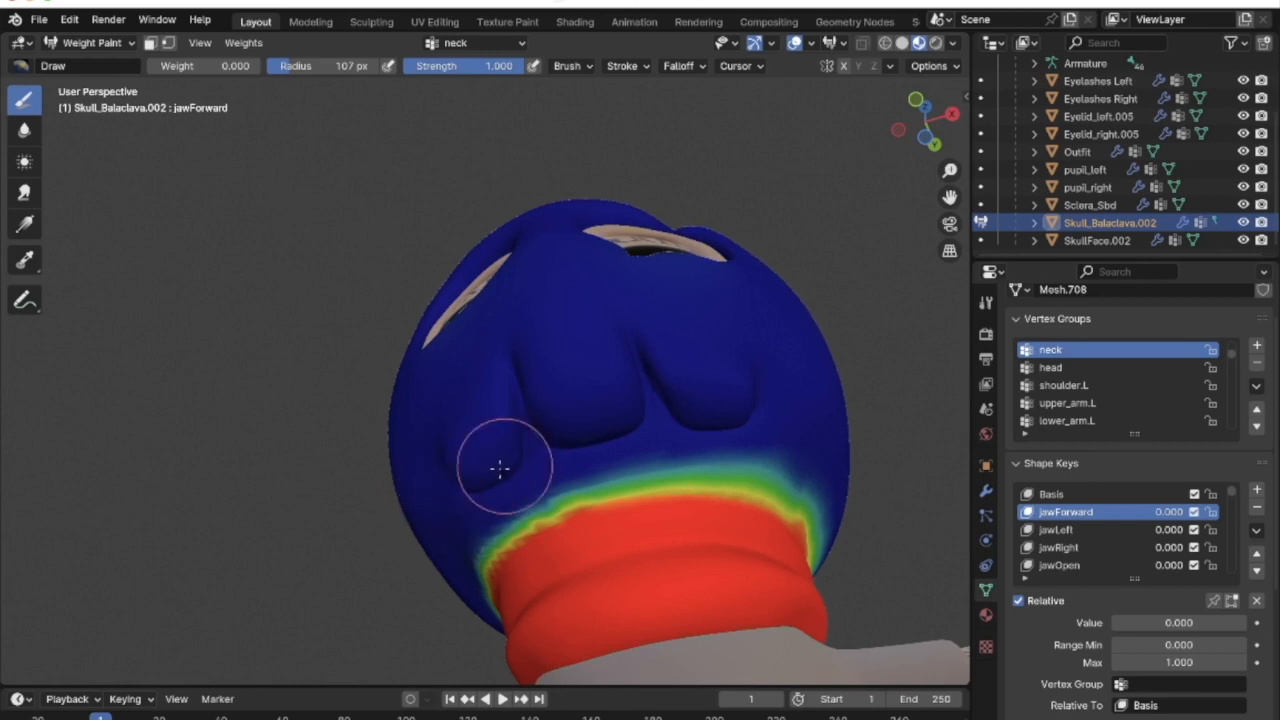
pyautogui.moveTo(614, 423)
pyautogui.mouseDown(button='middle')
pyautogui.moveTo(603, 377)
pyautogui.moveTo(343, 378)
pyautogui.mouseUp(button='middle')
pyautogui.moveTo(289, 335); pyautogui.dragTo(366, 326)
pyautogui.moveTo(392, 337)
pyautogui.mouseDown(button='middle')
pyautogui.moveTo(451, 346)
pyautogui.moveTo(536, 509)
pyautogui.mouseUp(button='middle')
pyautogui.moveTo(594, 597)
pyautogui.mouseDown()
pyautogui.moveTo(549, 626)
pyautogui.moveTo(386, 457)
pyautogui.mouseUp()
pyautogui.moveTo(386, 457)
pyautogui.mouseDown(button='middle')
pyautogui.moveTo(486, 443)
pyautogui.moveTo(846, 277)
pyautogui.moveTo(523, 348)
pyautogui.mouseUp(button='middle')
pyautogui.moveTo(523, 348); pyautogui.dragTo(597, 260)
pyautogui.moveTo(597, 260)
pyautogui.mouseDown(button='middle')
pyautogui.moveTo(603, 269)
pyautogui.moveTo(359, 305)
pyautogui.moveTo(557, 291)
pyautogui.mouseUp(button='middle')
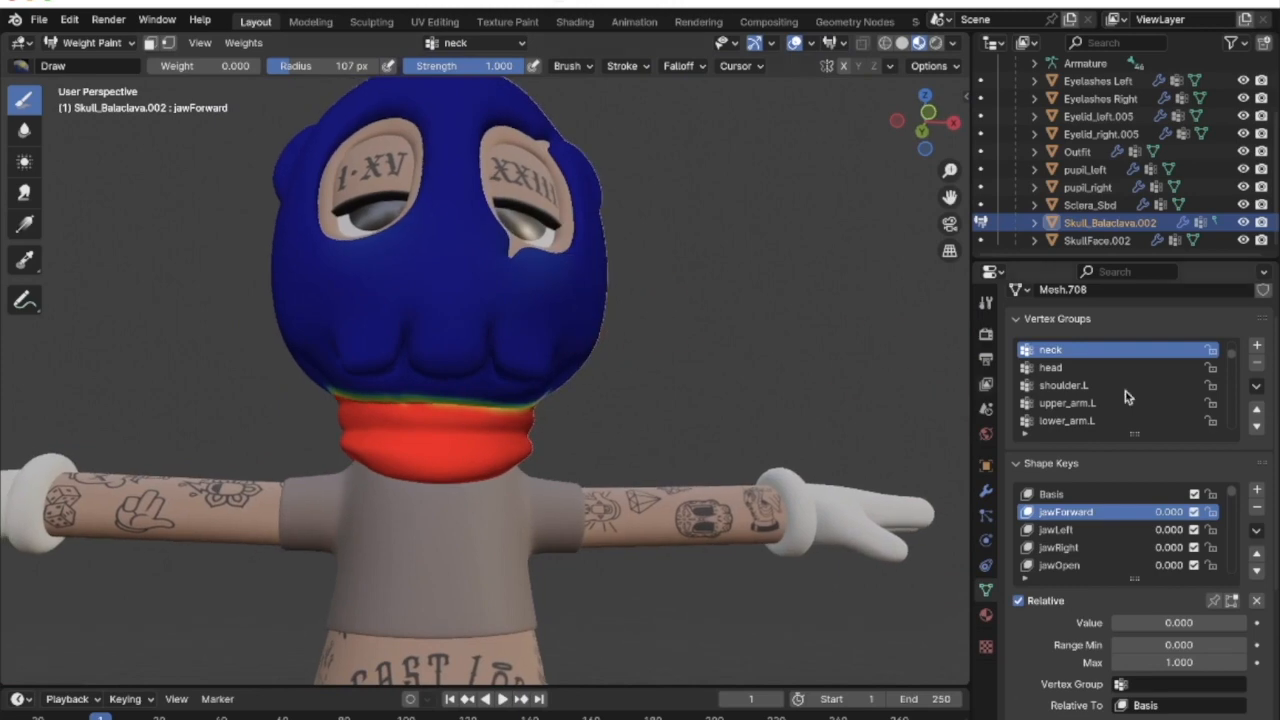
# Activate the head vertex group and remove its influence from the front and side of the neck band with zero weight
pyautogui.click(1128, 377)
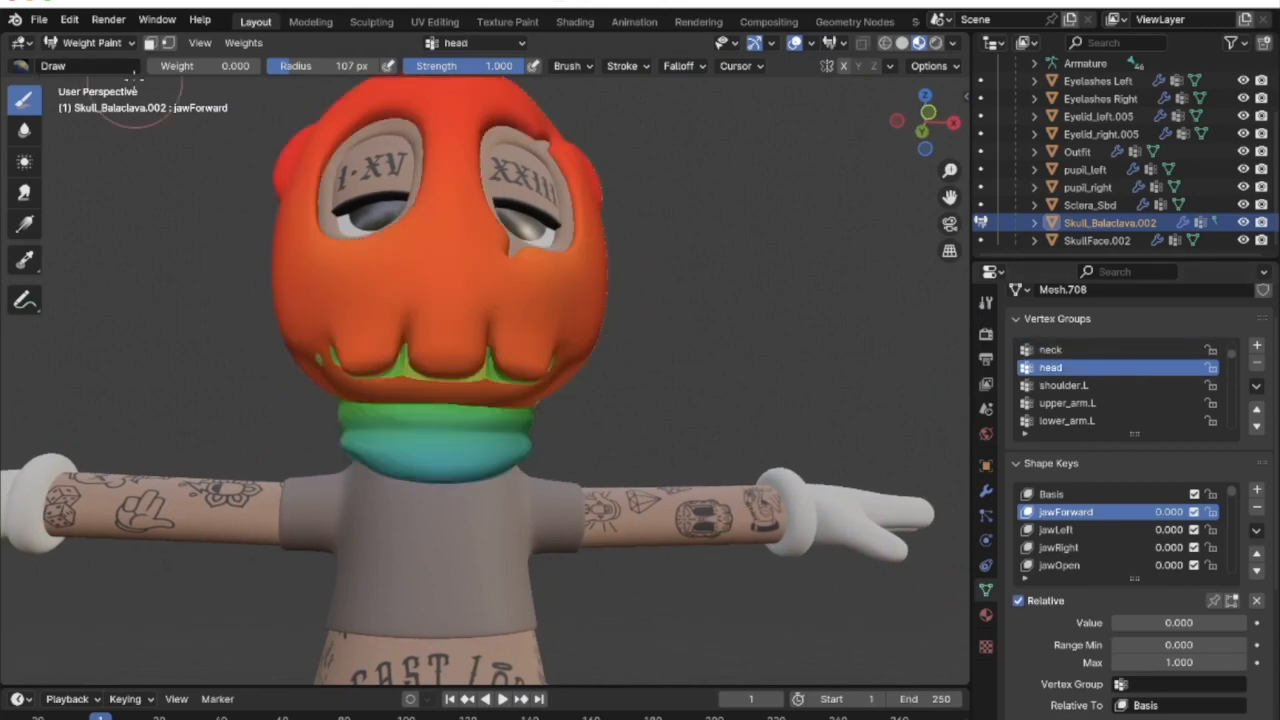
pyautogui.moveTo(363, 458)
pyautogui.mouseDown()
pyautogui.moveTo(640, 457)
pyautogui.moveTo(234, 429)
pyautogui.moveTo(614, 437)
pyautogui.mouseUp()
pyautogui.moveTo(266, 428); pyautogui.dragTo(557, 434)
pyautogui.moveTo(557, 434)
pyautogui.mouseDown(button='middle')
pyautogui.moveTo(529, 443)
pyautogui.moveTo(191, 363)
pyautogui.mouseUp(button='middle')
pyautogui.moveTo(191, 363); pyautogui.dragTo(477, 453)
pyautogui.moveTo(477, 453); pyautogui.dragTo(663, 400, button='middle')
pyautogui.moveTo(663, 400)
pyautogui.mouseDown()
pyautogui.moveTo(291, 423)
pyautogui.moveTo(623, 409)
pyautogui.moveTo(340, 401)
pyautogui.moveTo(651, 371)
pyautogui.moveTo(400, 380)
pyautogui.moveTo(571, 380)
pyautogui.moveTo(568, 355)
pyautogui.moveTo(303, 366)
pyautogui.moveTo(652, 354)
pyautogui.mouseUp()
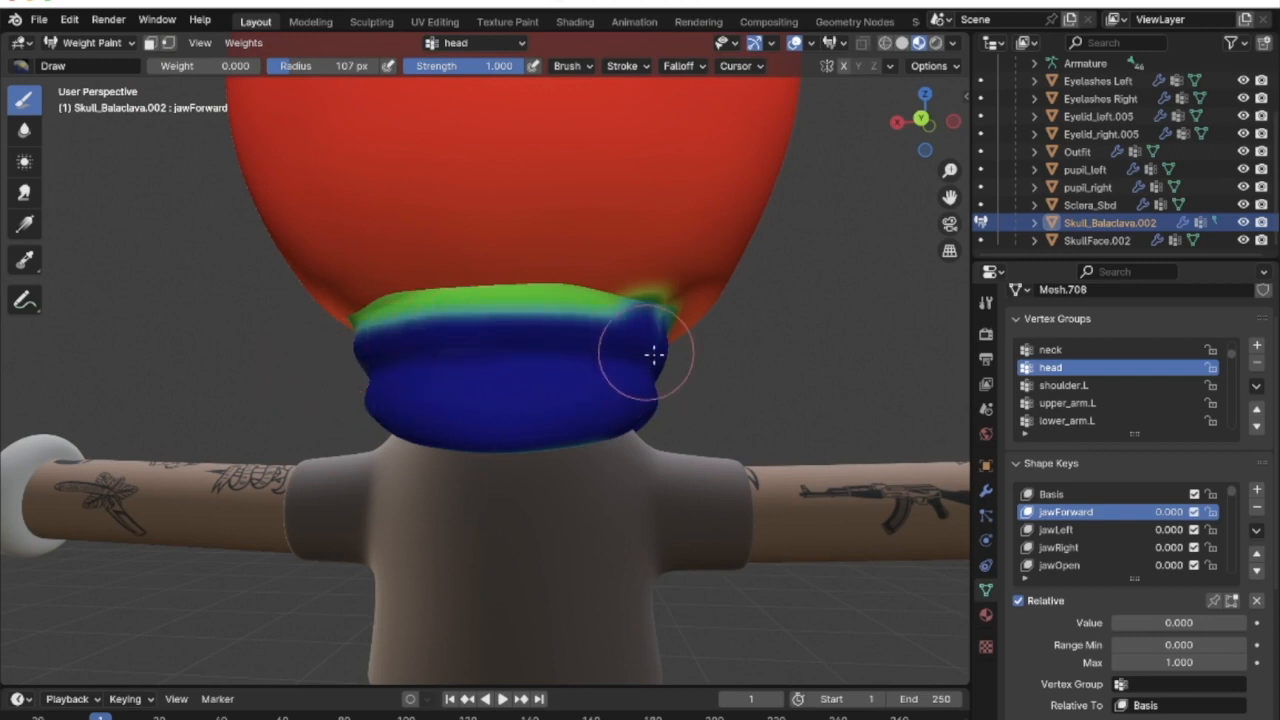
# Erase the remaining head weight from the back, far side and upper edge of the neck band
pyautogui.moveTo(519, 327)
pyautogui.mouseDown()
pyautogui.moveTo(314, 334)
pyautogui.moveTo(429, 314)
pyautogui.moveTo(623, 331)
pyautogui.moveTo(523, 306)
pyautogui.mouseUp()
pyautogui.moveTo(523, 306); pyautogui.dragTo(720, 403, button='middle')
pyautogui.moveTo(720, 403)
pyautogui.mouseDown()
pyautogui.moveTo(557, 437)
pyautogui.moveTo(685, 410)
pyautogui.mouseUp()
pyautogui.moveTo(561, 441)
pyautogui.mouseDown()
pyautogui.moveTo(706, 384)
pyautogui.moveTo(523, 420)
pyautogui.moveTo(699, 364)
pyautogui.mouseUp()
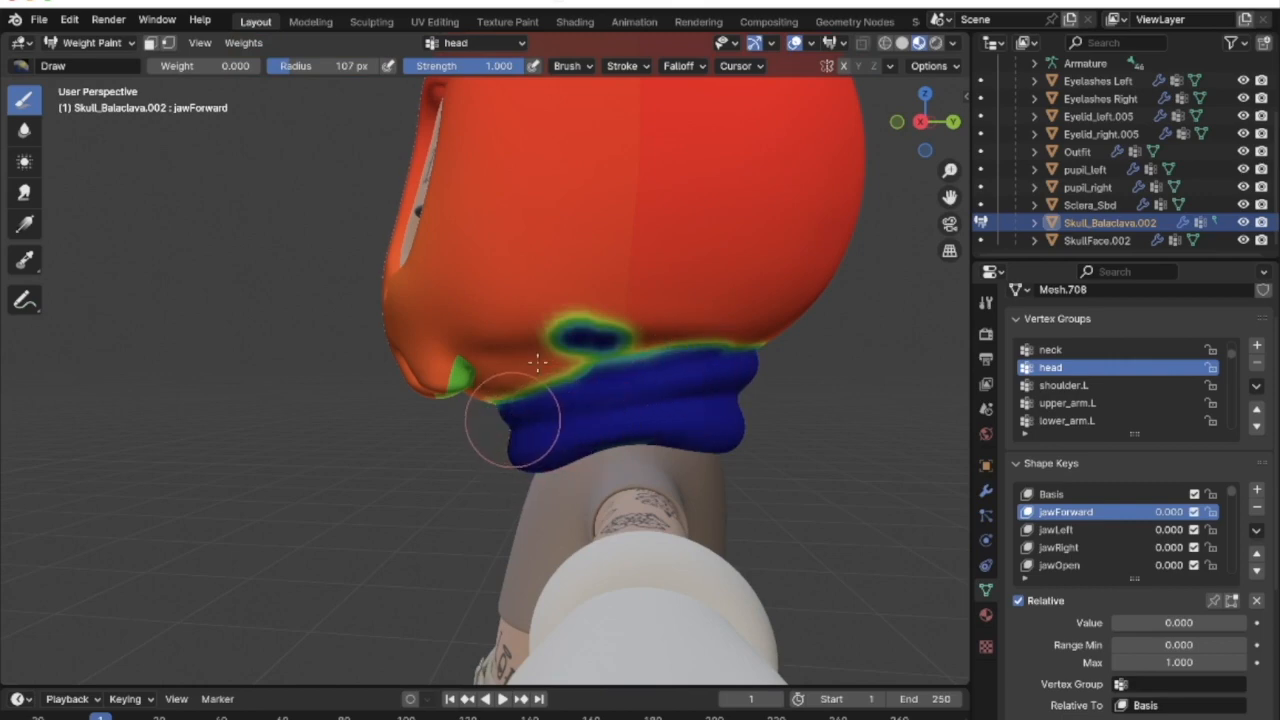
# Set the brush weight to 1.000 and paint full head weight over the teeth, jaw and the erased spot above the neck band
pyautogui.moveTo(193, 74); pyautogui.dragTo(258, 68)
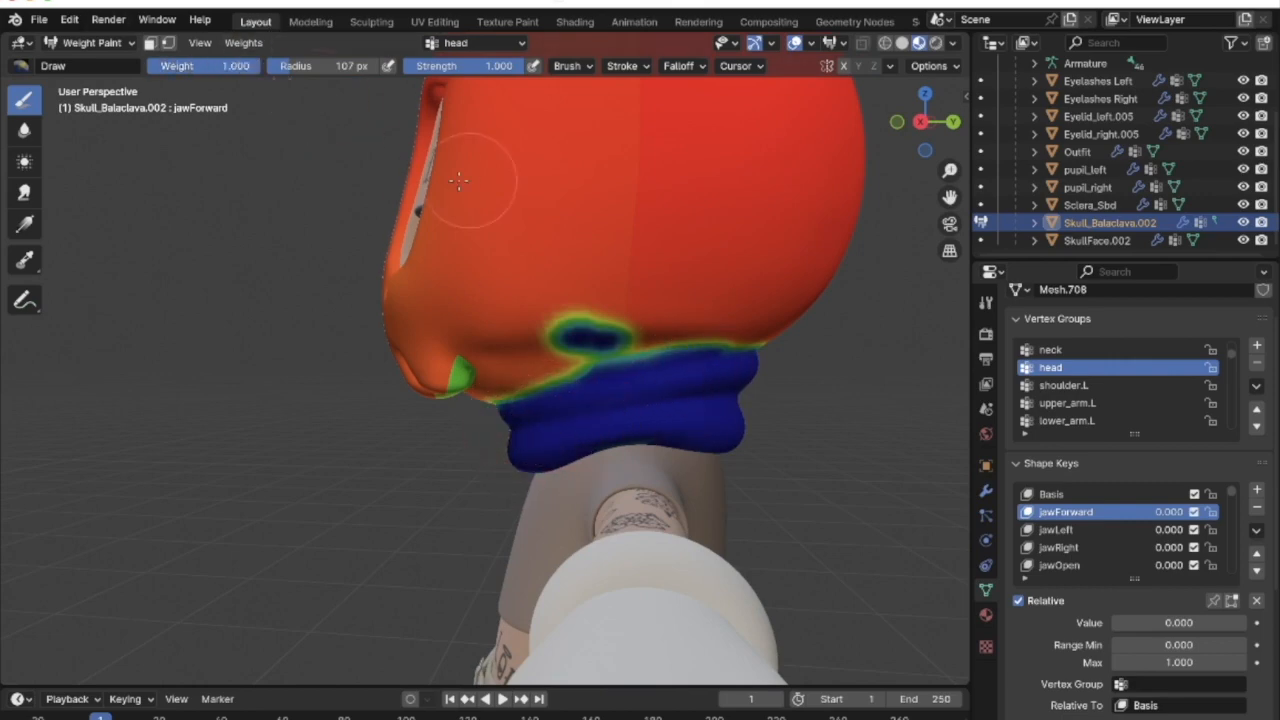
pyautogui.moveTo(458, 180); pyautogui.dragTo(445, 420, button='middle')
pyautogui.moveTo(445, 420)
pyautogui.mouseDown()
pyautogui.moveTo(457, 423)
pyautogui.moveTo(457, 396)
pyautogui.moveTo(442, 423)
pyautogui.mouseUp()
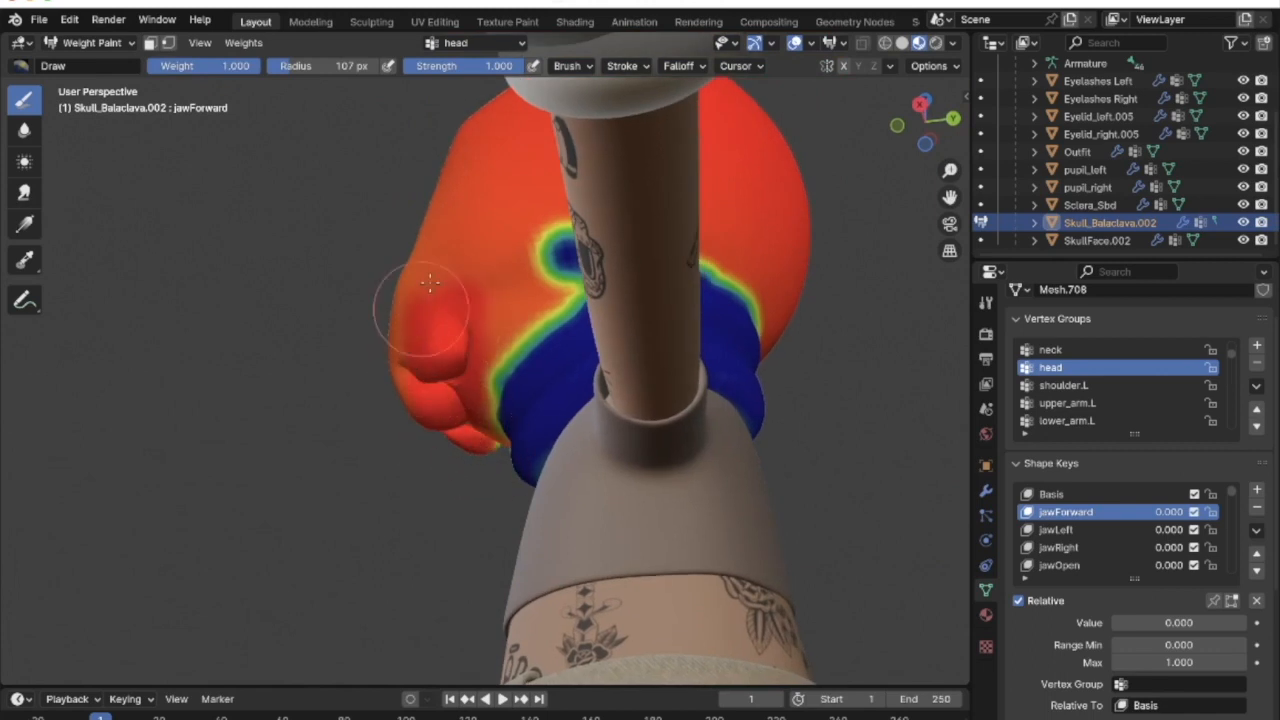
pyautogui.moveTo(430, 283); pyautogui.dragTo(482, 243)
pyautogui.moveTo(466, 283)
pyautogui.mouseDown(button='middle')
pyautogui.moveTo(523, 251)
pyautogui.moveTo(606, 271)
pyautogui.mouseUp(button='middle')
pyautogui.moveTo(692, 296)
pyautogui.mouseDown()
pyautogui.moveTo(586, 300)
pyautogui.moveTo(770, 316)
pyautogui.mouseUp()
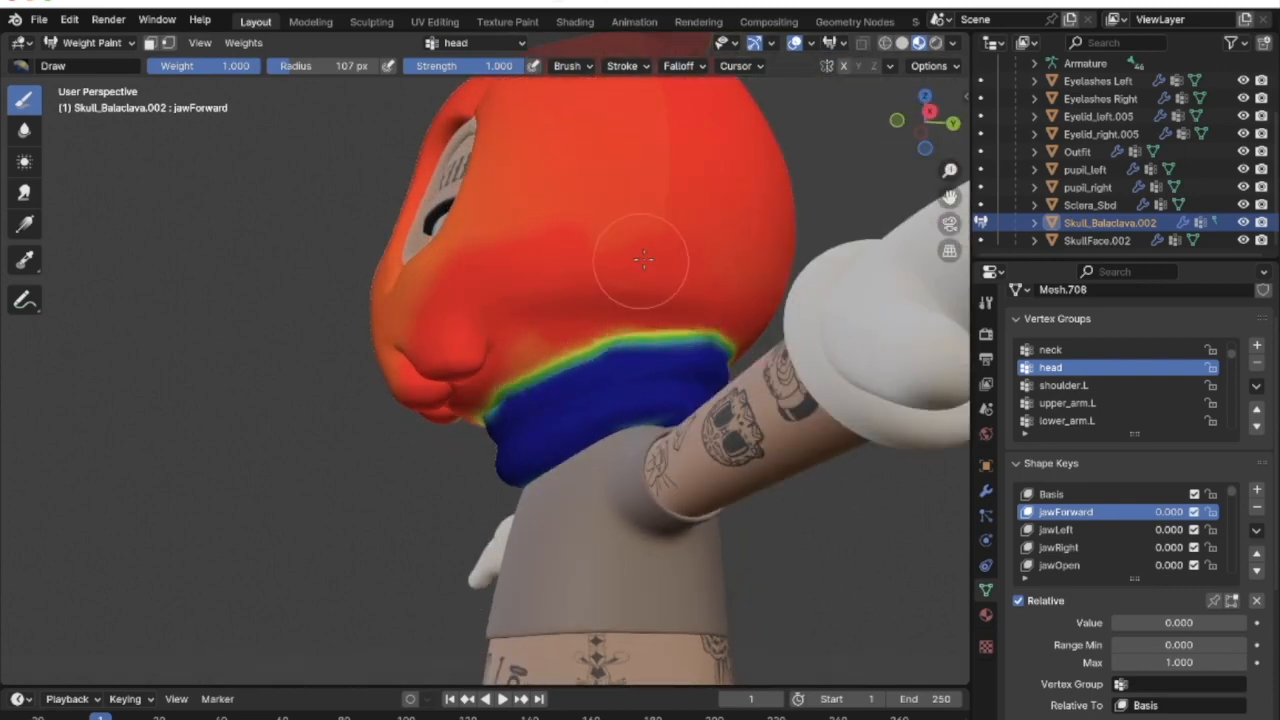
# Paint full head weight over the remaining weaker areas of the balaclava's face and other side
pyautogui.scroll(-8, 648, 255)
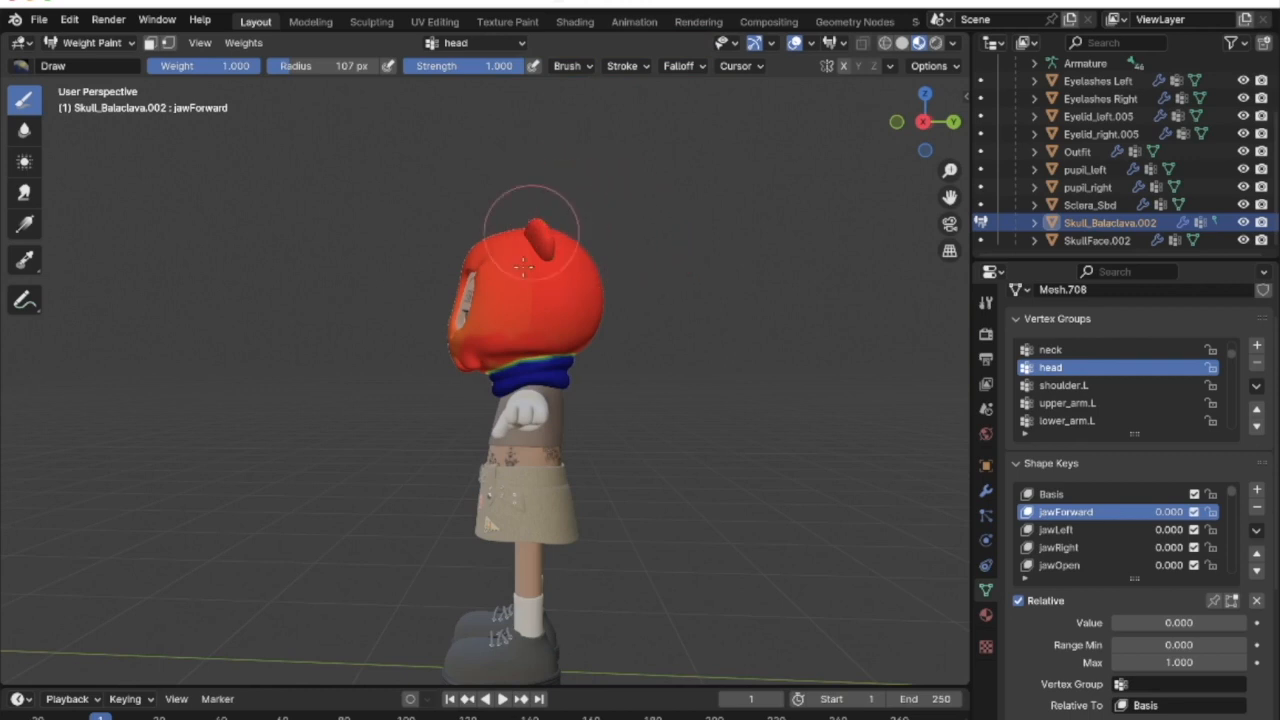
pyautogui.moveTo(567, 285); pyautogui.dragTo(575, 240, button='middle')
pyautogui.moveTo(490, 283)
pyautogui.mouseDown(button='middle')
pyautogui.moveTo(586, 300)
pyautogui.moveTo(391, 266)
pyautogui.mouseUp(button='middle')
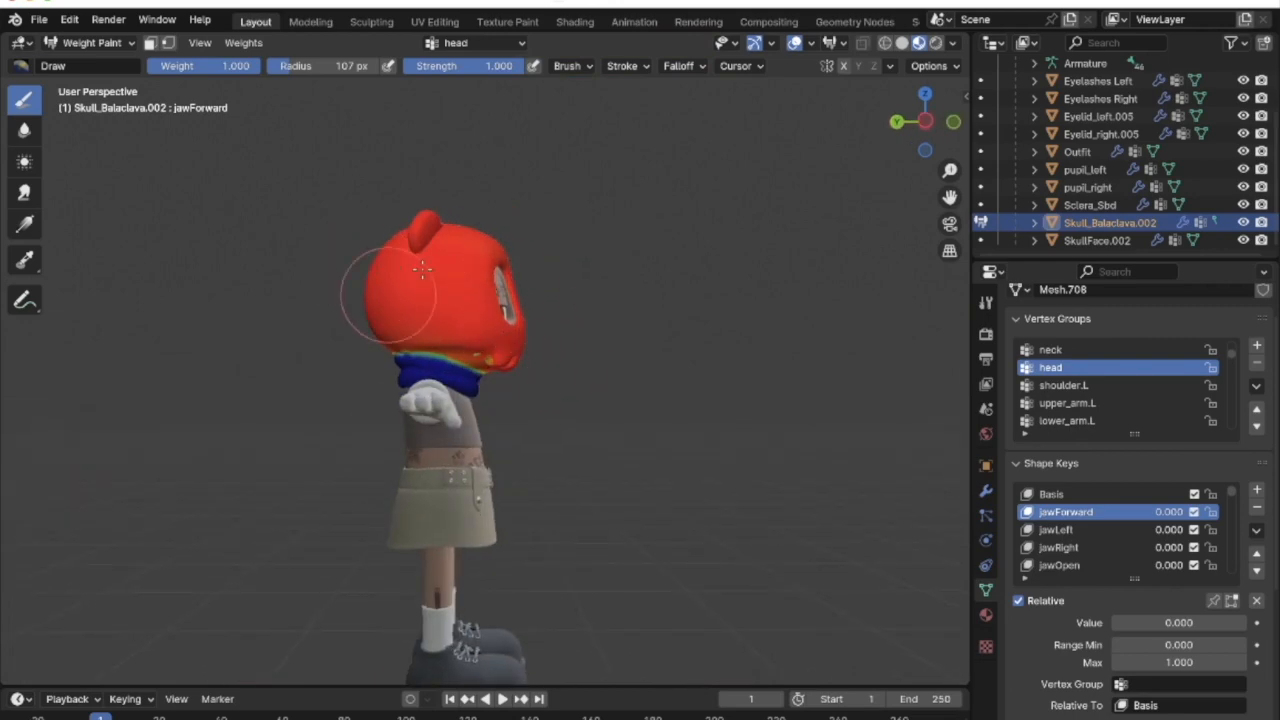
pyautogui.moveTo(388, 295); pyautogui.dragTo(400, 215, button='middle')
pyautogui.scroll(6, 534, 294)
pyautogui.click(498, 232)
pyautogui.moveTo(535, 420); pyautogui.dragTo(410, 392, button='middle')
pyautogui.moveTo(456, 390); pyautogui.dragTo(383, 429)
pyautogui.moveTo(383, 429); pyautogui.dragTo(433, 362, button='middle')
pyautogui.scroll(-5, 141, 300)
pyautogui.moveTo(141, 300); pyautogui.dragTo(70, 380, button='middle')
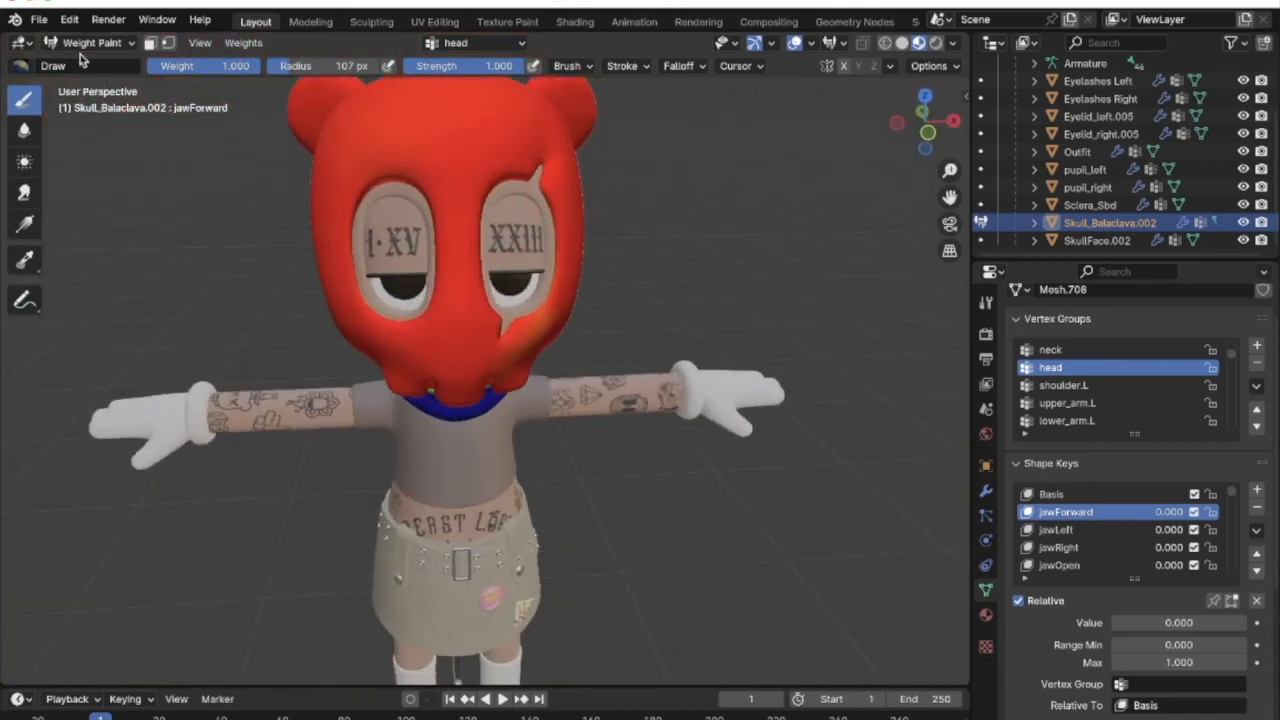
# Try hiding the balaclava's selected head faces in Edit Mode, reveal them and return to Object Mode
pyautogui.click(94, 43)
pyautogui.click(92, 83)
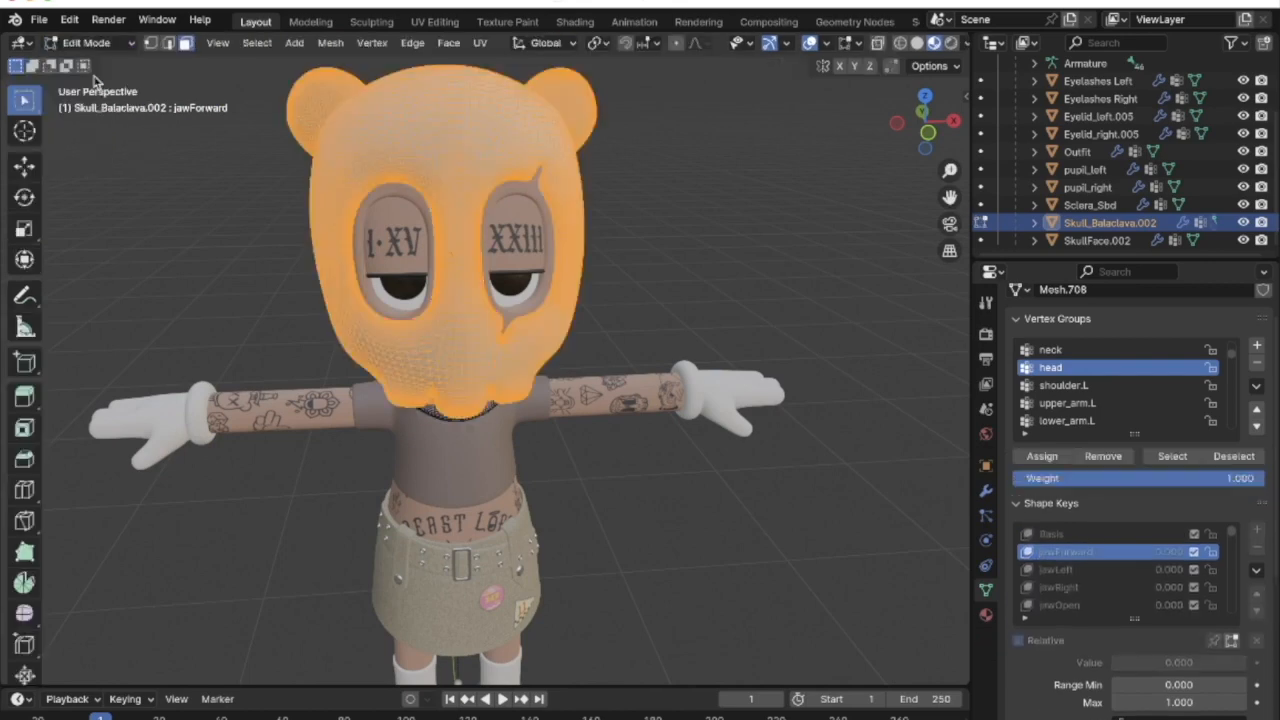
pyautogui.press('h')
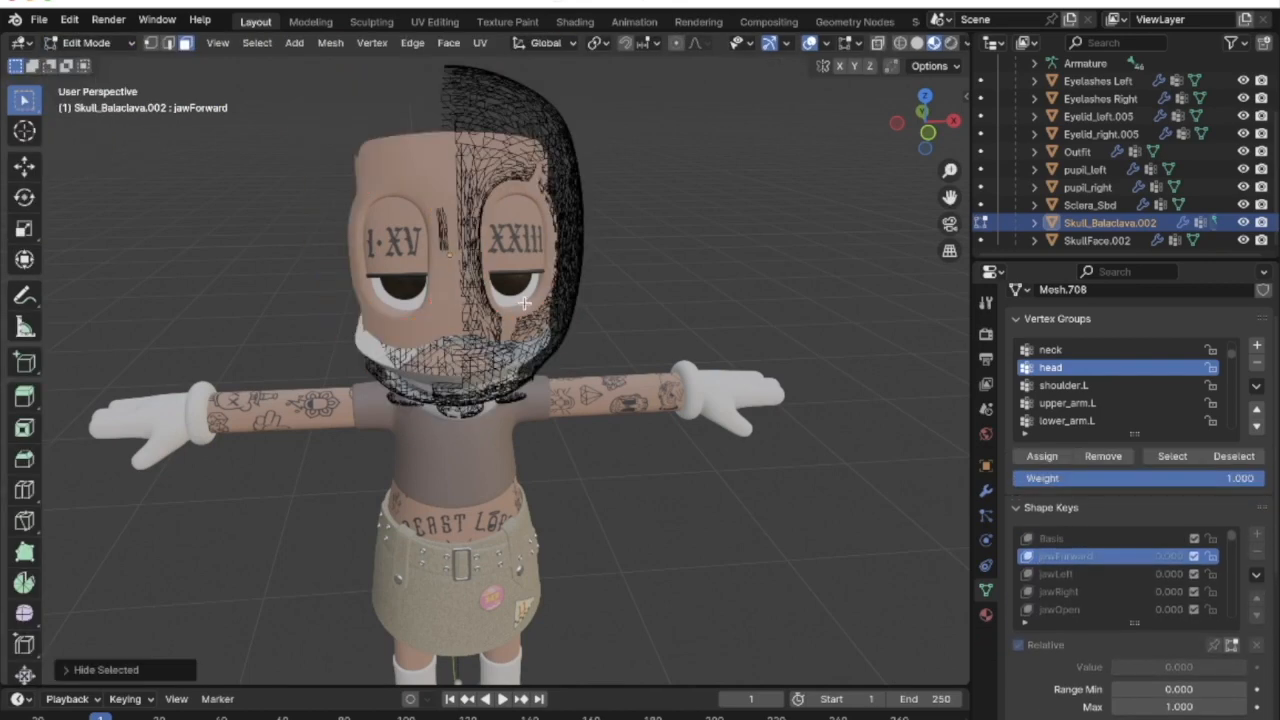
pyautogui.hotkey('alt', 'h')
pyautogui.click(127, 47)
pyautogui.click(126, 62)
pyautogui.click(291, 266)
pyautogui.click(330, 250)
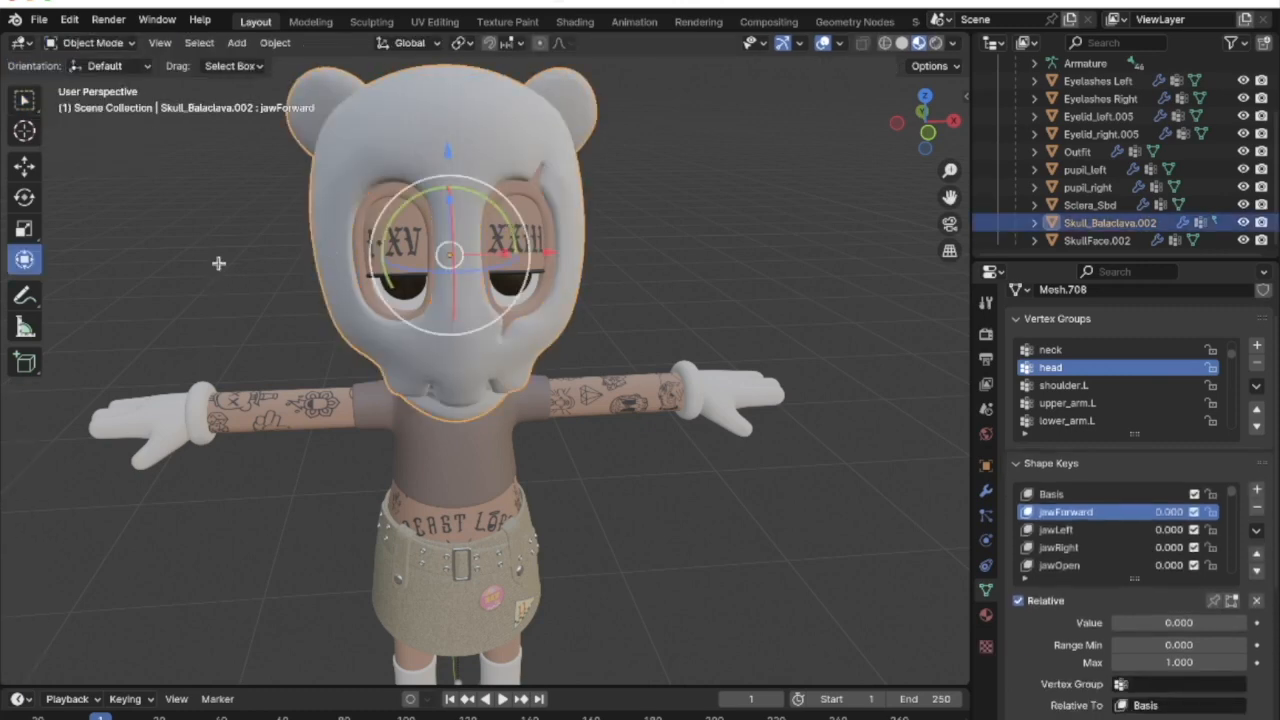
# Hide the selected head faces in Edit Mode, examine the remaining geometry around the head and return to Object Mode
pyautogui.press('Tab')
pyautogui.moveTo(217, 263); pyautogui.dragTo(617, 243, button='middle')
pyautogui.press('h')
pyautogui.press('Tab')
pyautogui.press('Tab')
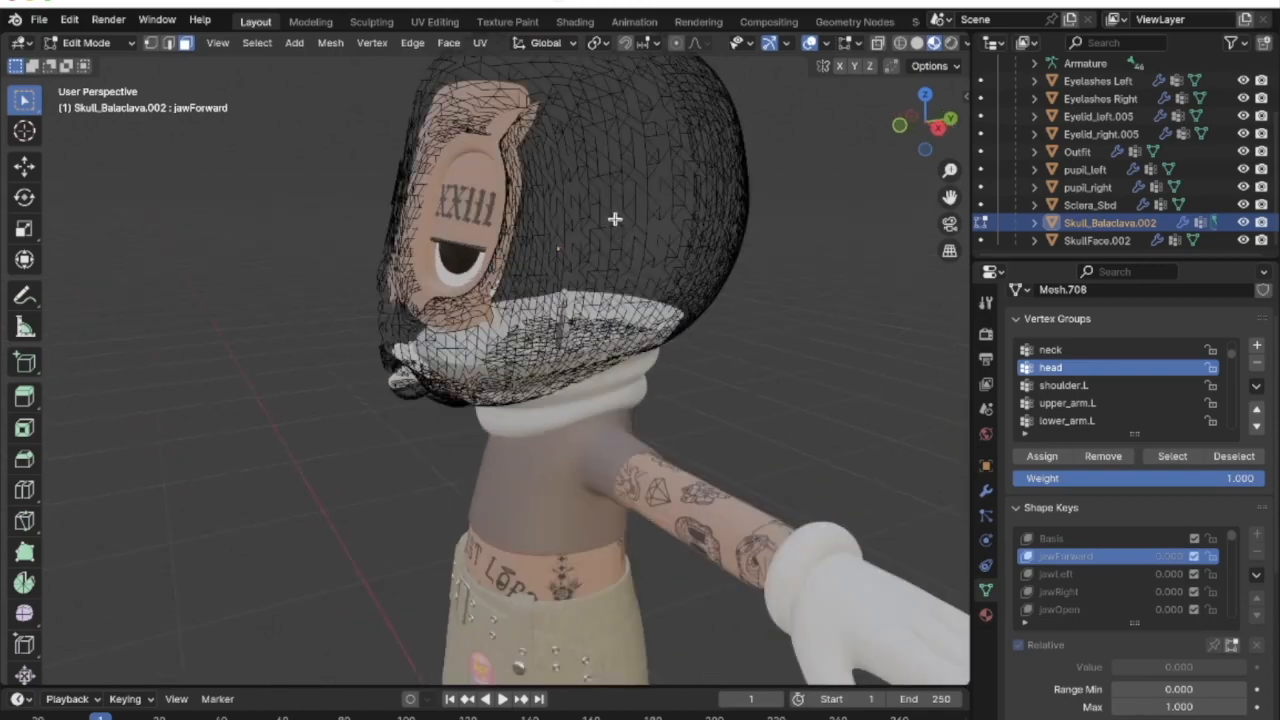
pyautogui.moveTo(672, 178); pyautogui.dragTo(357, 112, button='middle')
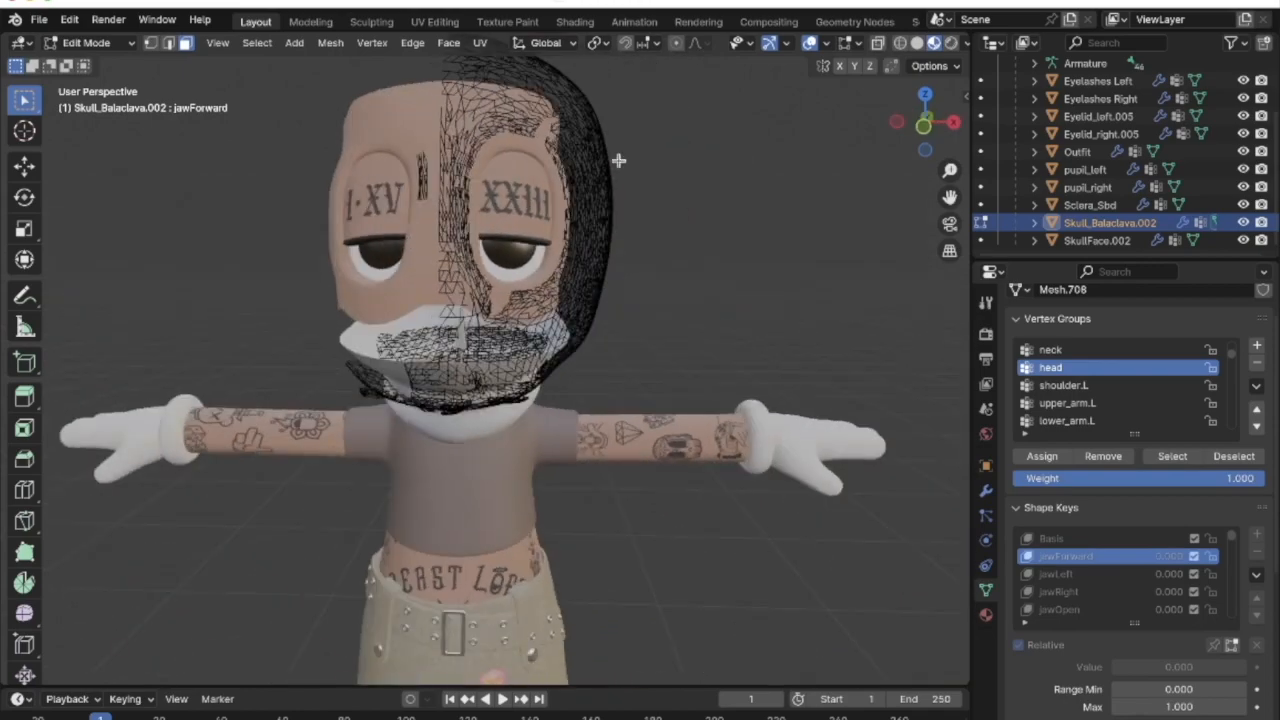
pyautogui.press('Tab')
# Compare the balaclava between Object Mode and Edit Mode from several angles and reveal its hidden faces
pyautogui.scroll(5, 641, 188)
pyautogui.hscroll(-5, 641, 188)
pyautogui.scroll(-3, 641, 188)
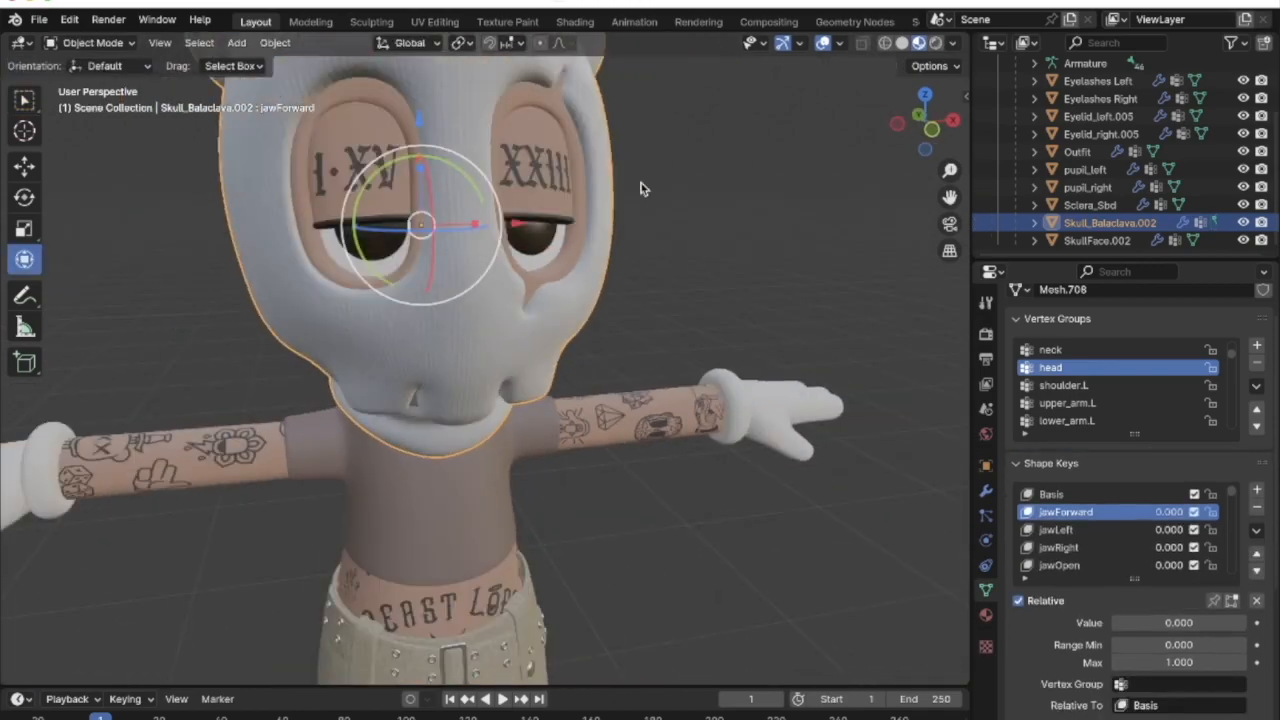
pyautogui.scroll(-3, 641, 188)
pyautogui.press('Tab')
pyautogui.hscroll(3, 641, 188)
pyautogui.press('Tab')
pyautogui.press('Tab')
pyautogui.hotkey('alt', 'h')
pyautogui.scroll(3, 641, 188)
pyautogui.hscroll(-3, 630, 200)
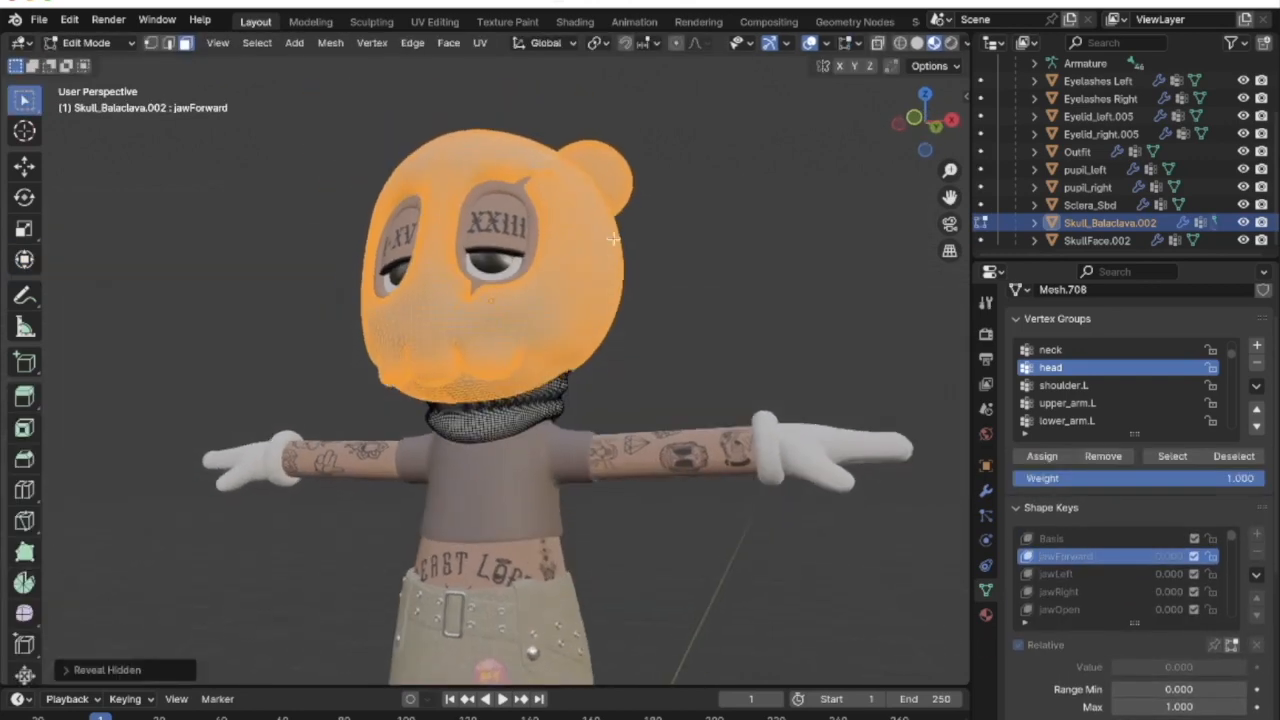
# Deselect everything, select the balaclava's linked neck band and hide it to expose the underside of the head
pyautogui.scroll(-2, 624, 208)
pyautogui.hotkey('alt', 'a')
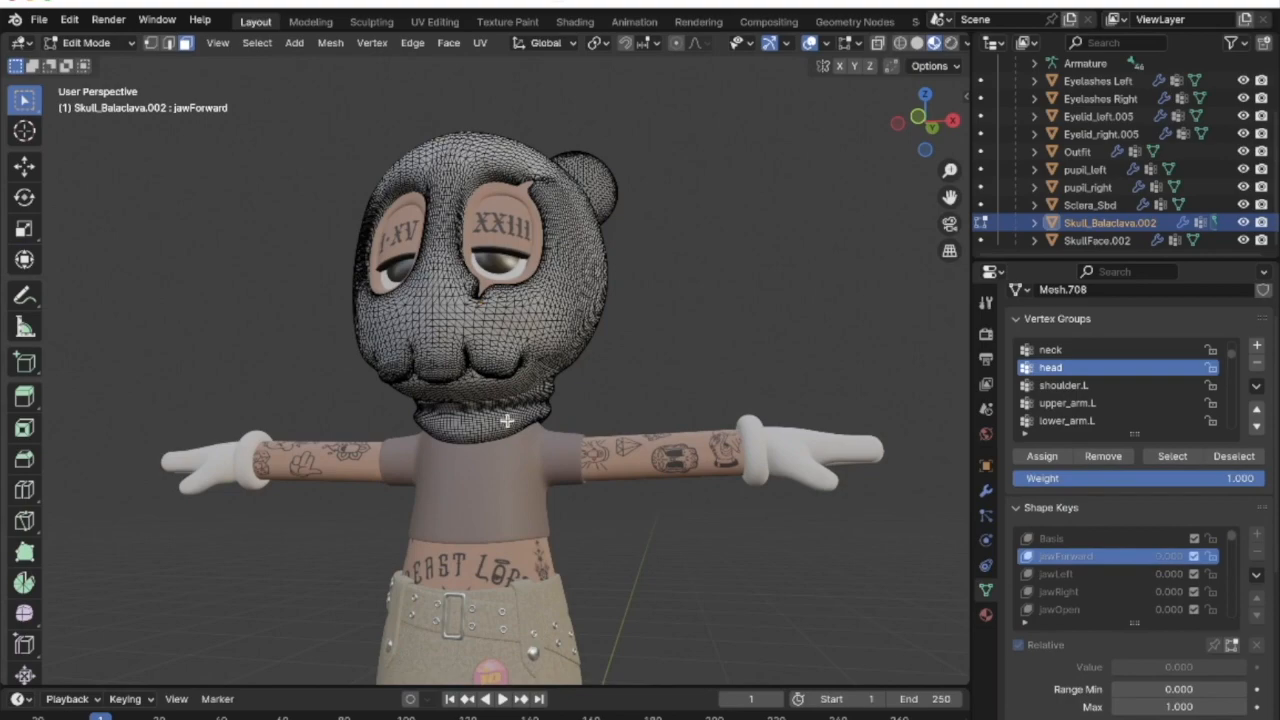
pyautogui.hscroll(-3, 507, 421)
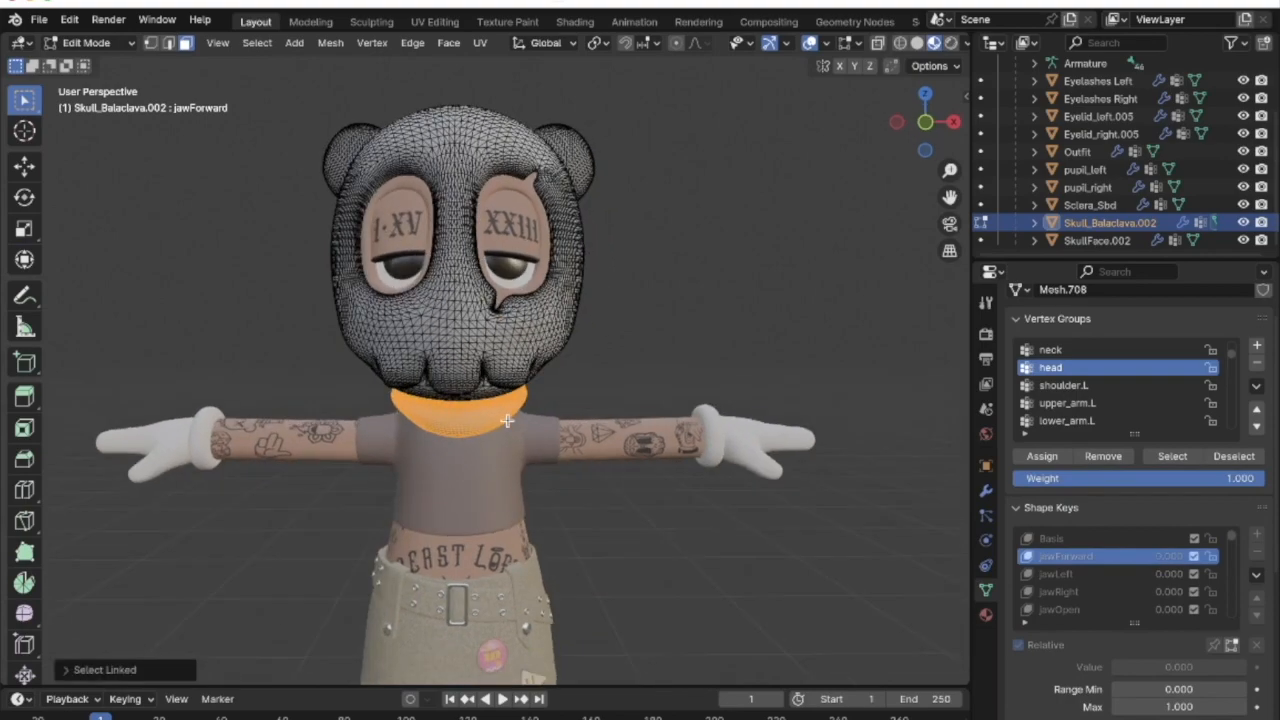
pyautogui.scroll(8, 507, 421)
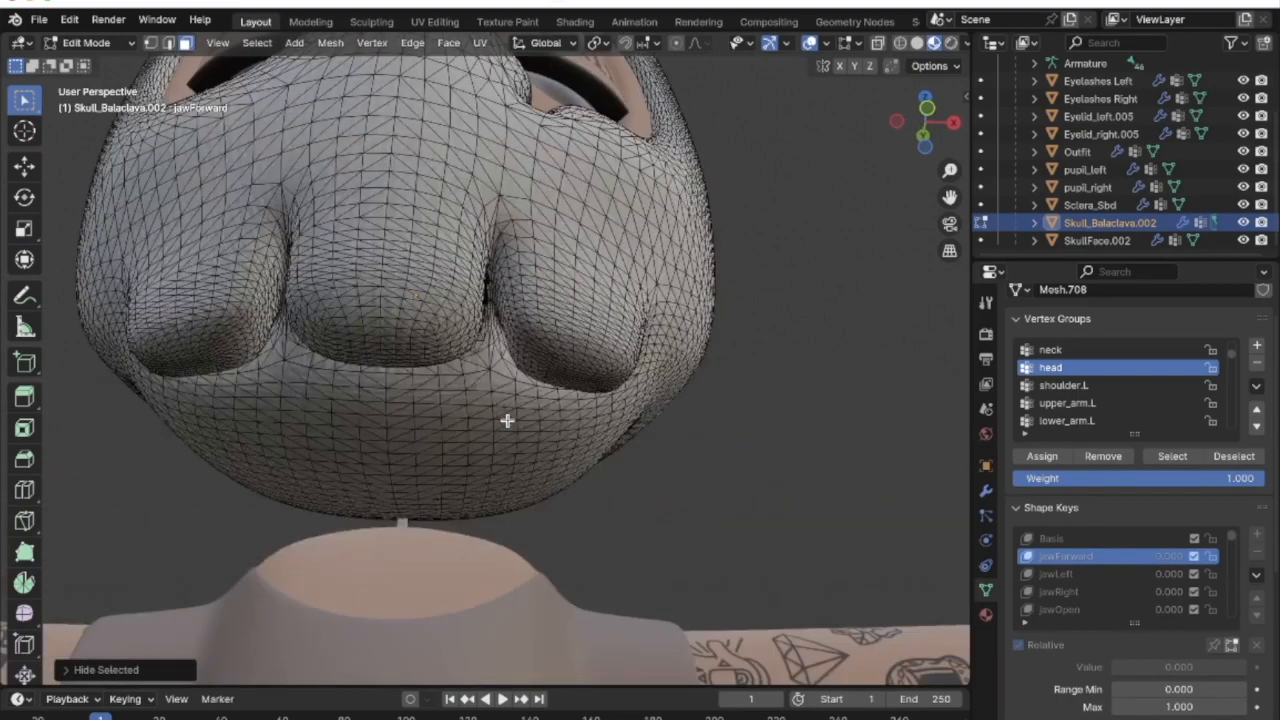
# Examine the inside of the balaclava's head and select its linked head shell and one ear
pyautogui.scroll(8, 507, 421)
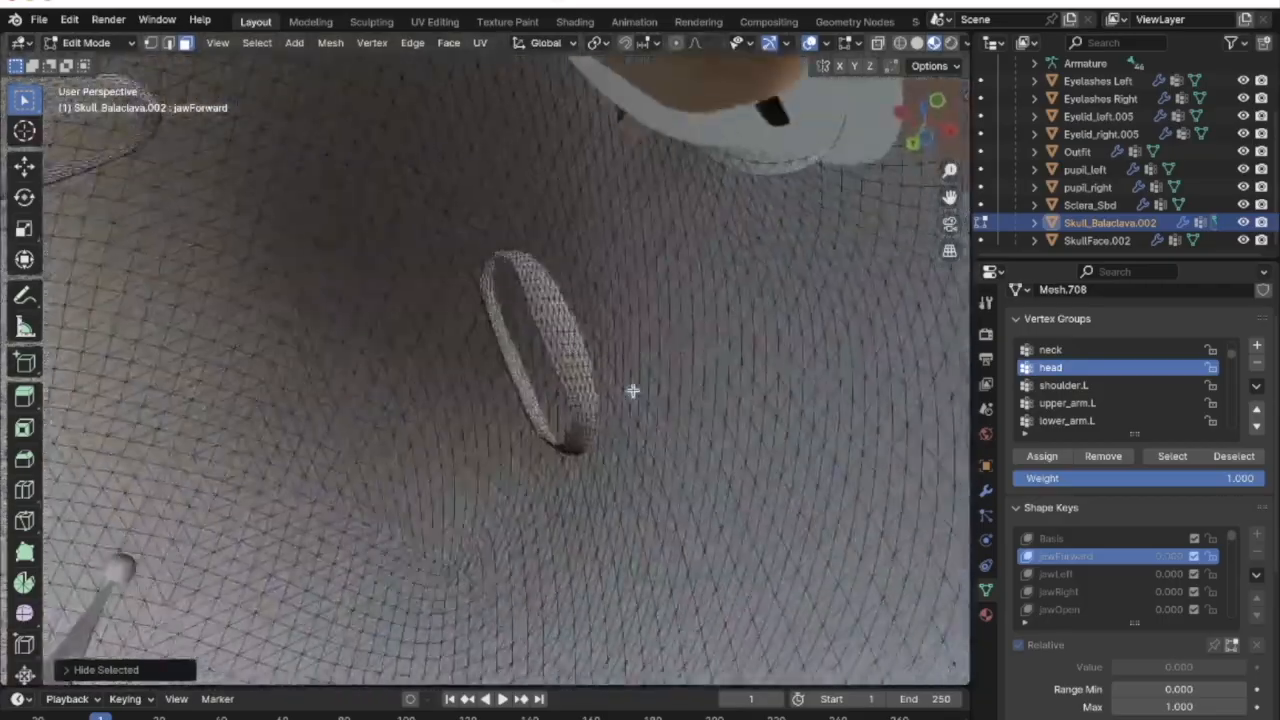
pyautogui.scroll(-8, 632, 389)
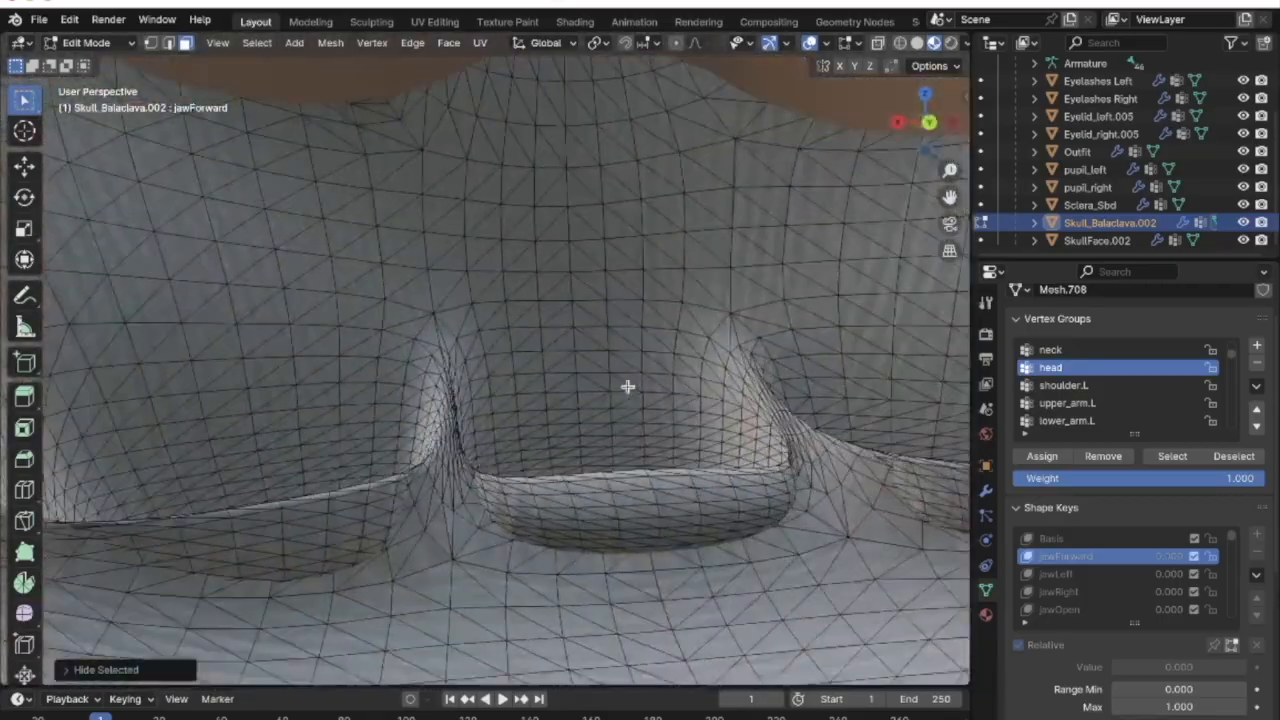
pyautogui.scroll(-6, 627, 386)
pyautogui.hotkey('ctrl', 'l')
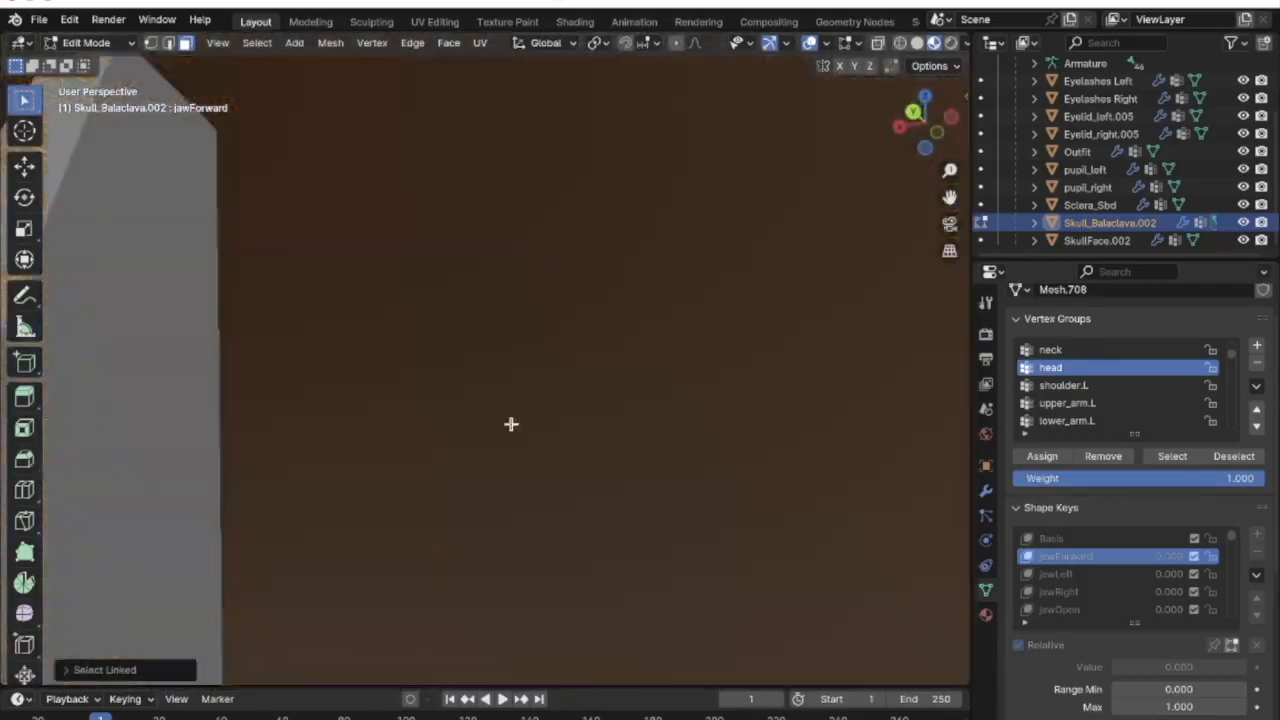
pyautogui.scroll(-8, 511, 423)
pyautogui.press('l')
pyautogui.press('l')
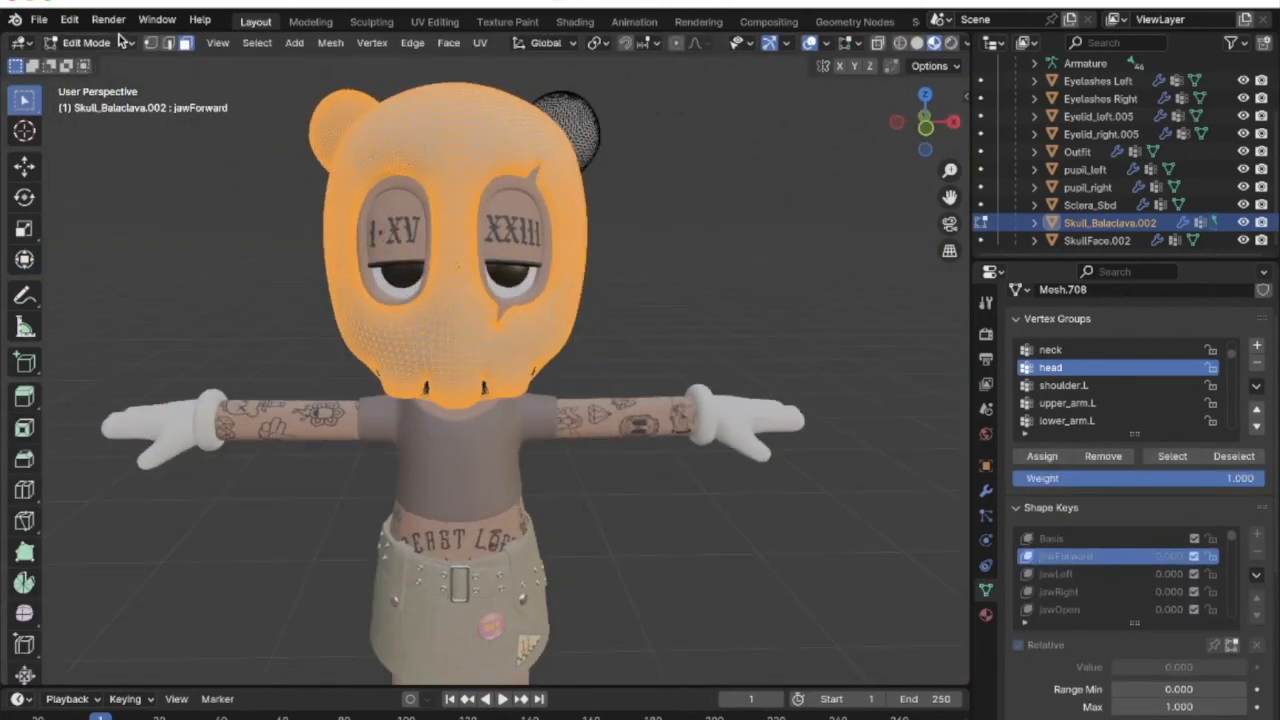
# Switch the balaclava to Weight Paint and paint full head-group weight over the underside and back of the head
pyautogui.click(118, 42)
pyautogui.click(98, 141)
pyautogui.moveTo(548, 277)
pyautogui.mouseDown(button='middle')
pyautogui.moveTo(651, 423)
pyautogui.moveTo(487, 352)
pyautogui.mouseUp(button='middle')
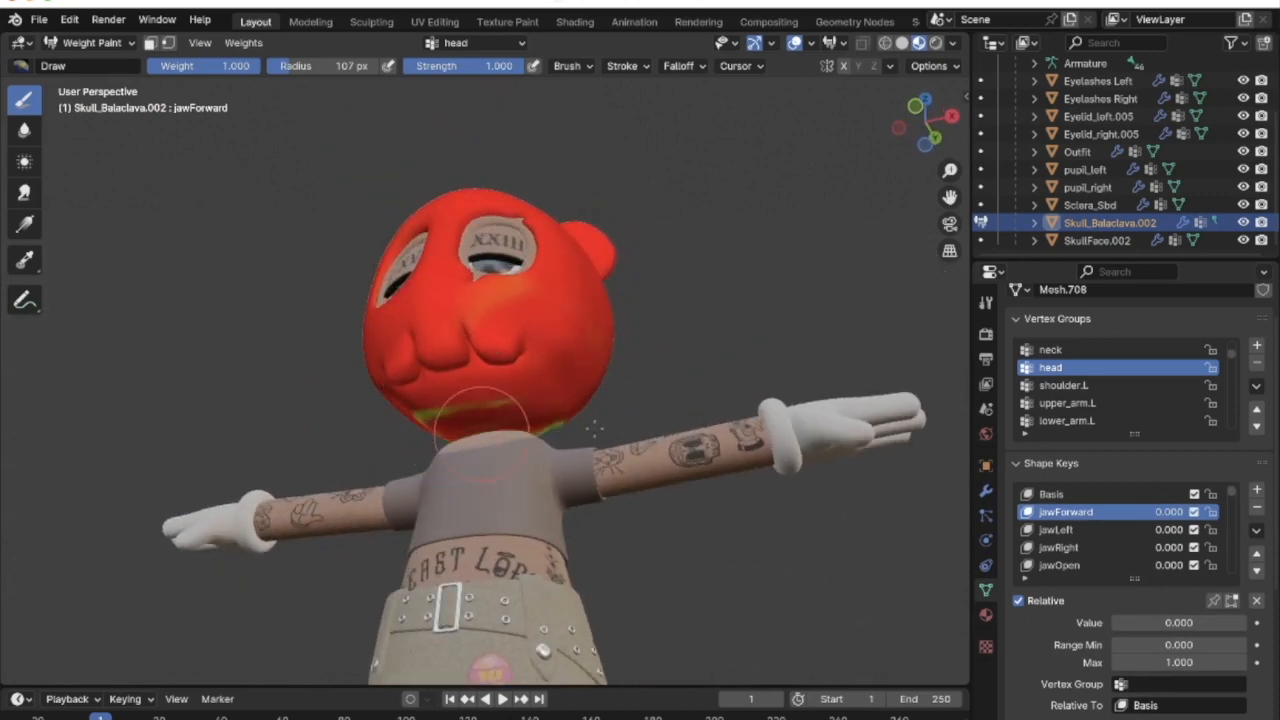
pyautogui.moveTo(563, 449); pyautogui.dragTo(451, 286, button='middle')
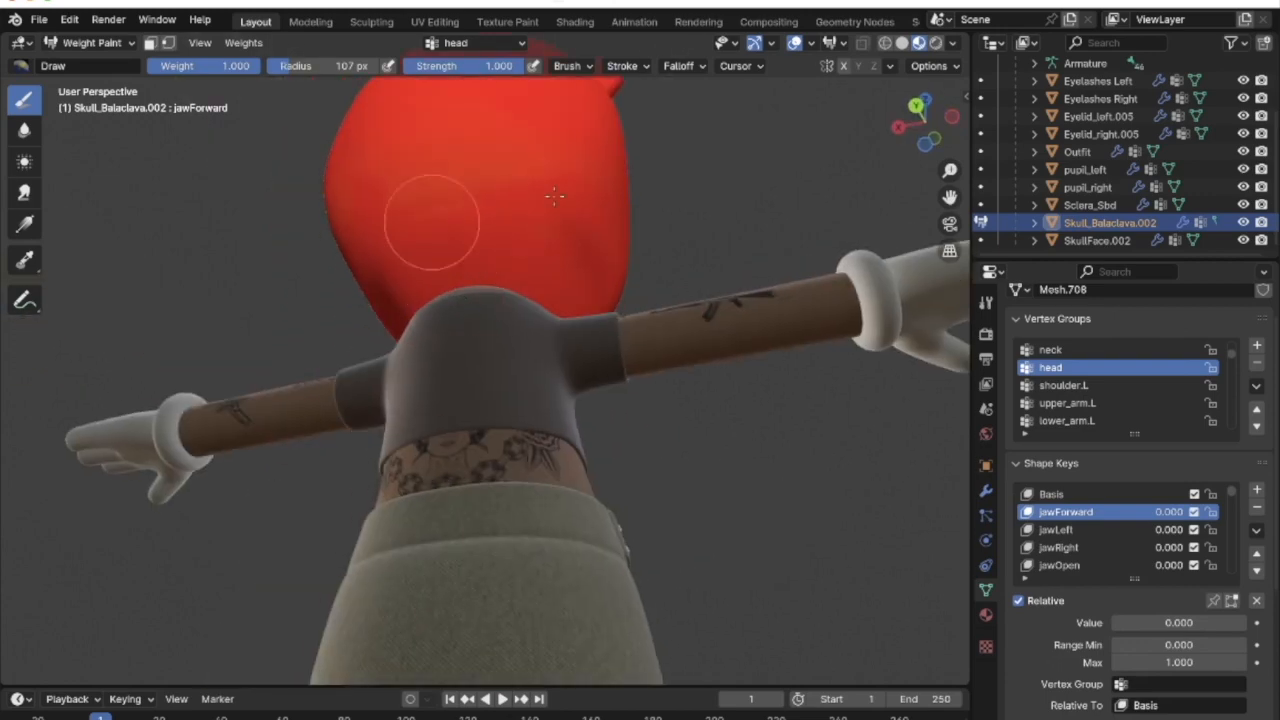
pyautogui.moveTo(736, 233); pyautogui.dragTo(479, 356, button='middle')
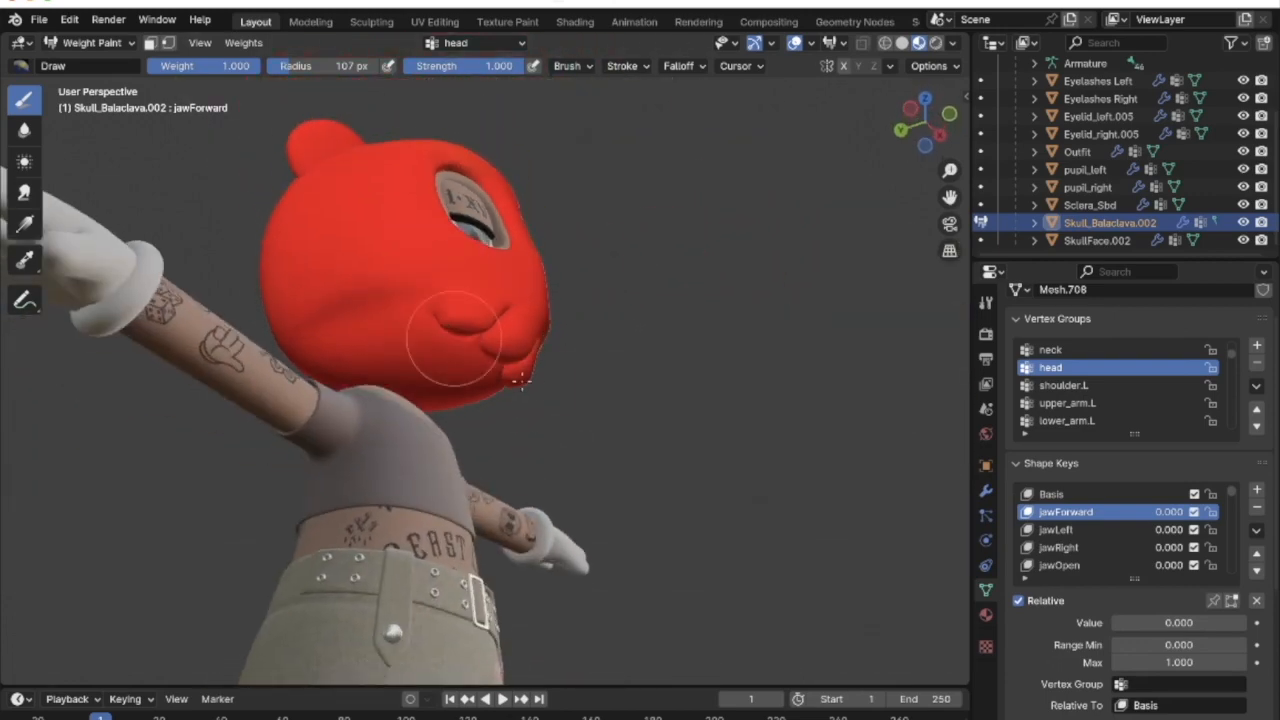
pyautogui.moveTo(518, 312); pyautogui.dragTo(820, 386, button='middle')
# Paint full head-group weight over the inner mouth folds and enlarge the brush radius to 242 px
pyautogui.scroll(10, 520, 301)
pyautogui.scroll(-5, 710, 315)
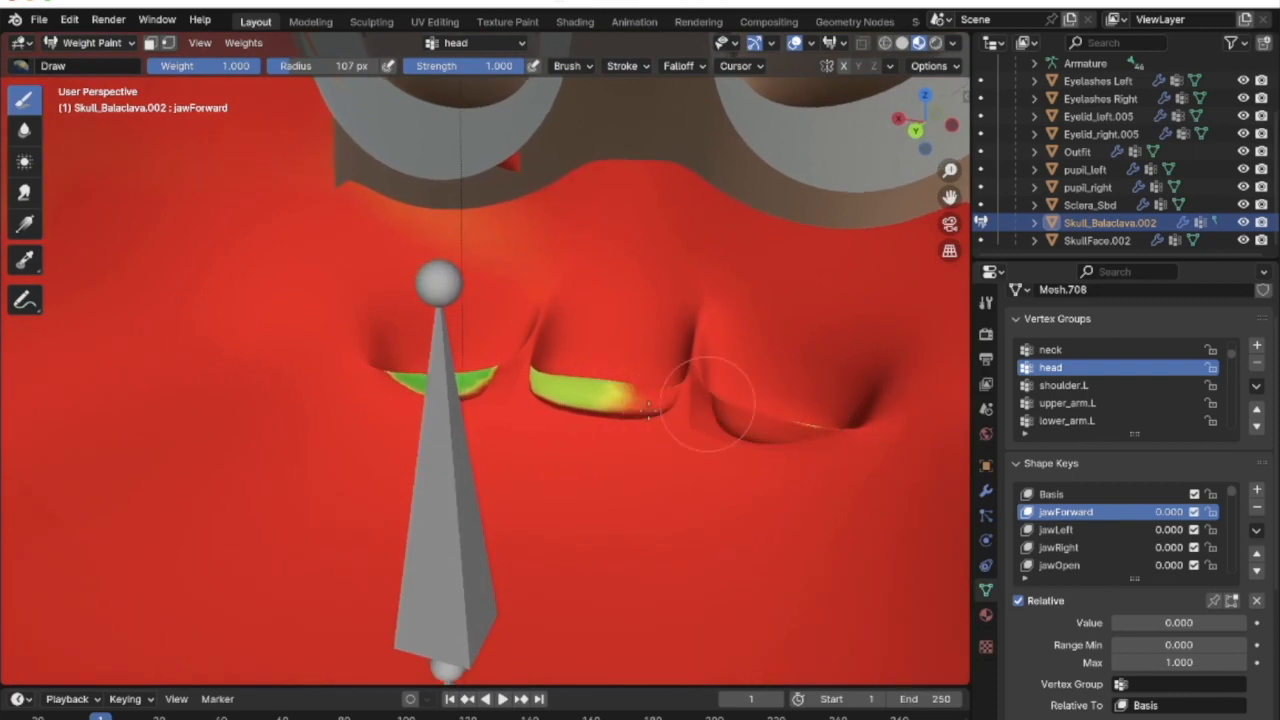
pyautogui.moveTo(800, 428); pyautogui.dragTo(748, 565, button='middle')
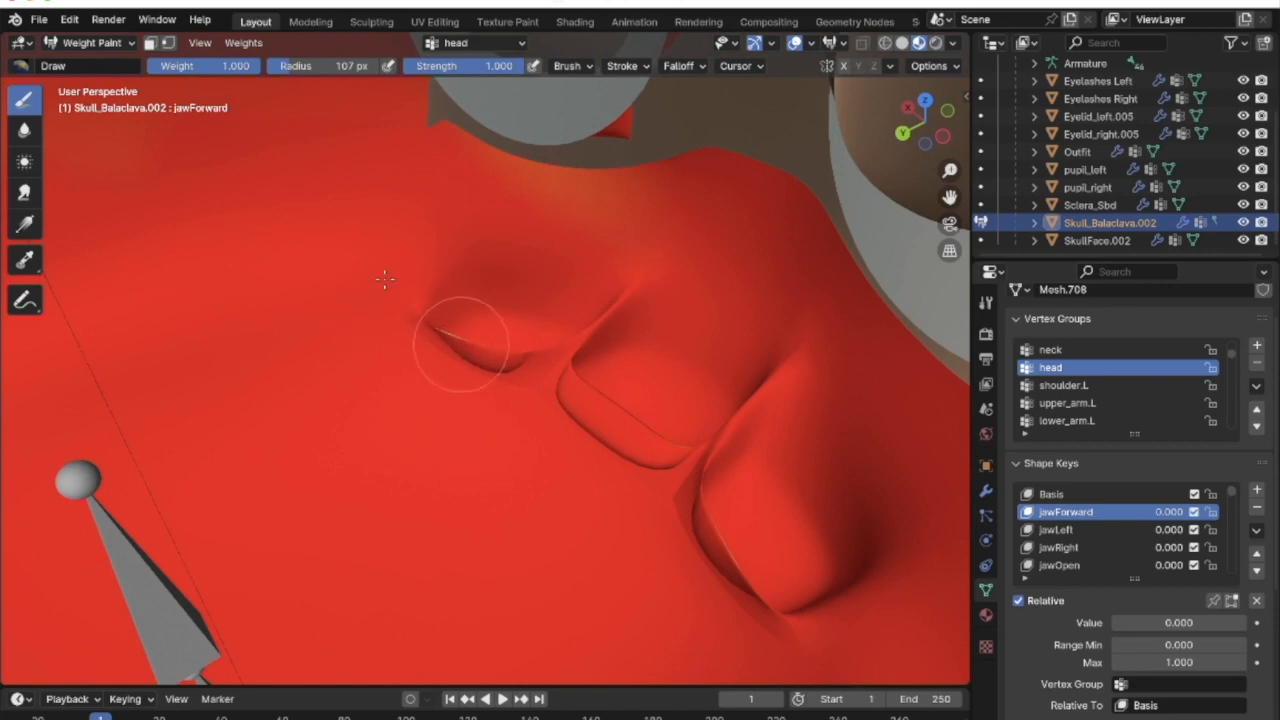
pyautogui.moveTo(483, 341); pyautogui.dragTo(420, 400, button='middle')
pyautogui.moveTo(411, 292); pyautogui.dragTo(756, 218, button='middle')
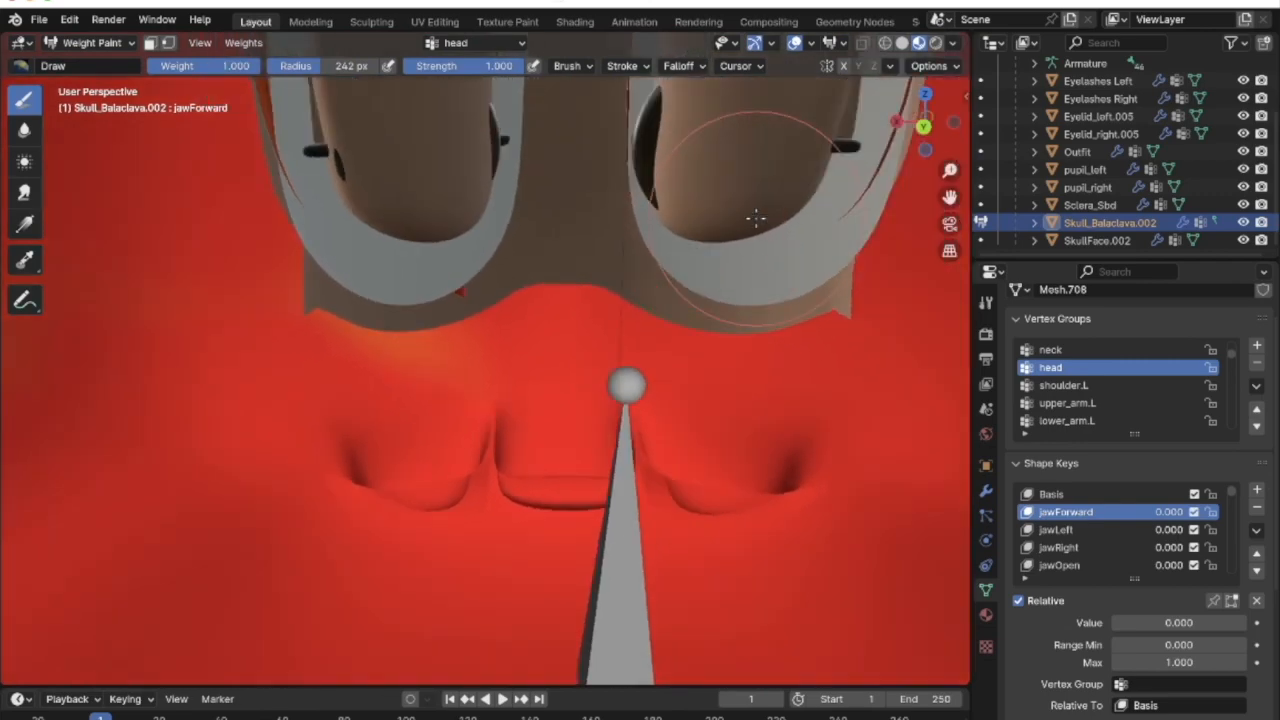
# Hide the eyelashes, eyelids, pupils, Sclera_Sbd and SkullFace.002 to expose the inside of the balaclava
pyautogui.scroll(5, 756, 218)
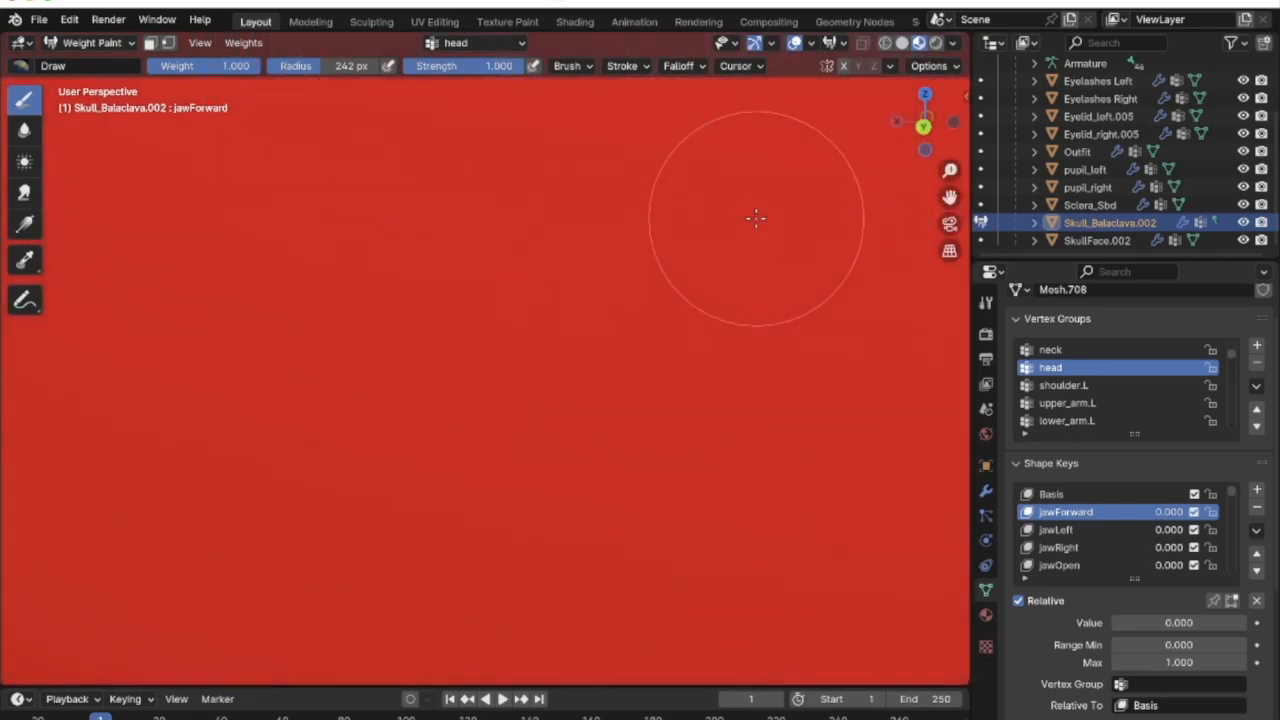
pyautogui.scroll(-3, 756, 218)
pyautogui.scroll(3, 751, 220)
pyautogui.click(1243, 169)
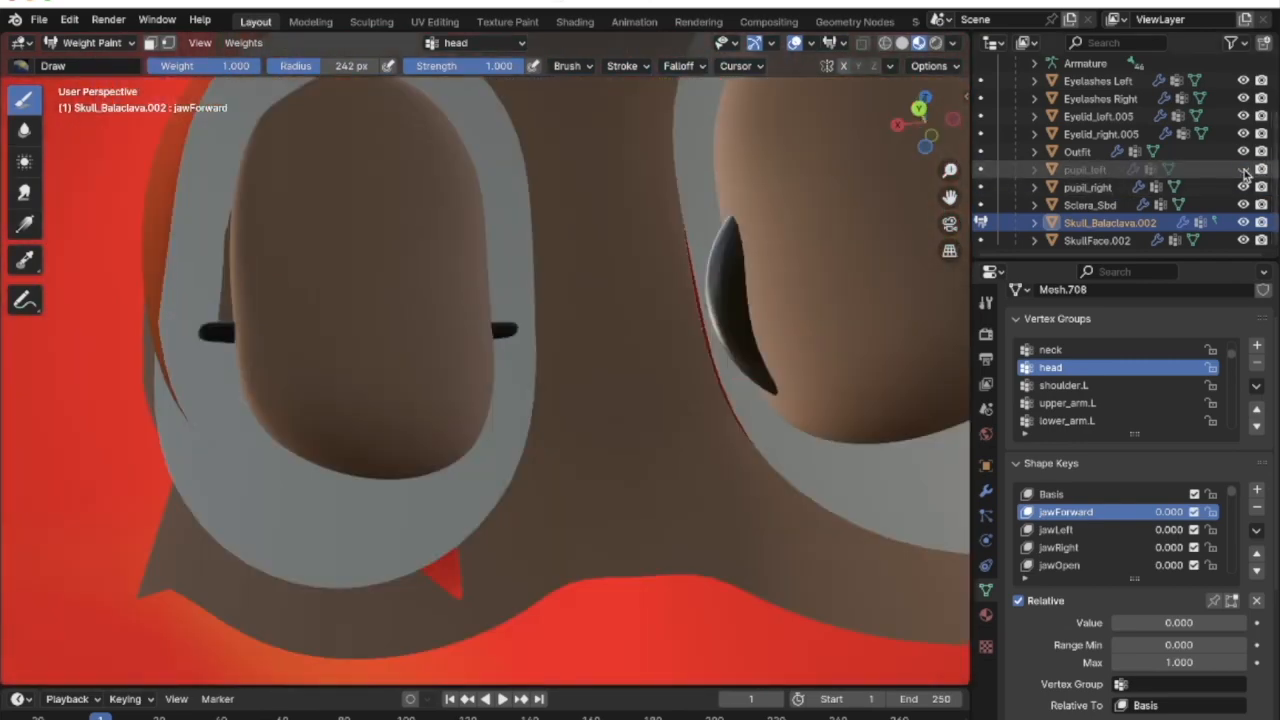
pyautogui.click(1243, 187)
pyautogui.click(1243, 205)
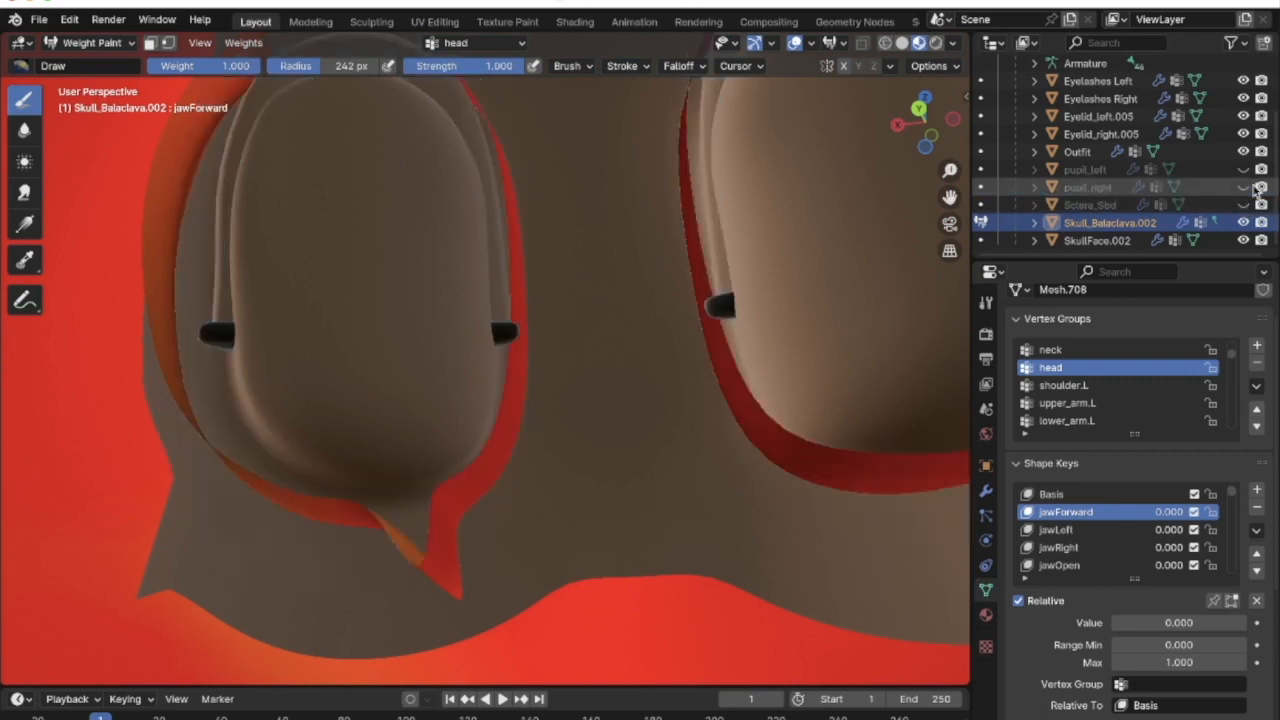
pyautogui.click(1243, 134)
pyautogui.click(1243, 116)
pyautogui.click(1243, 98)
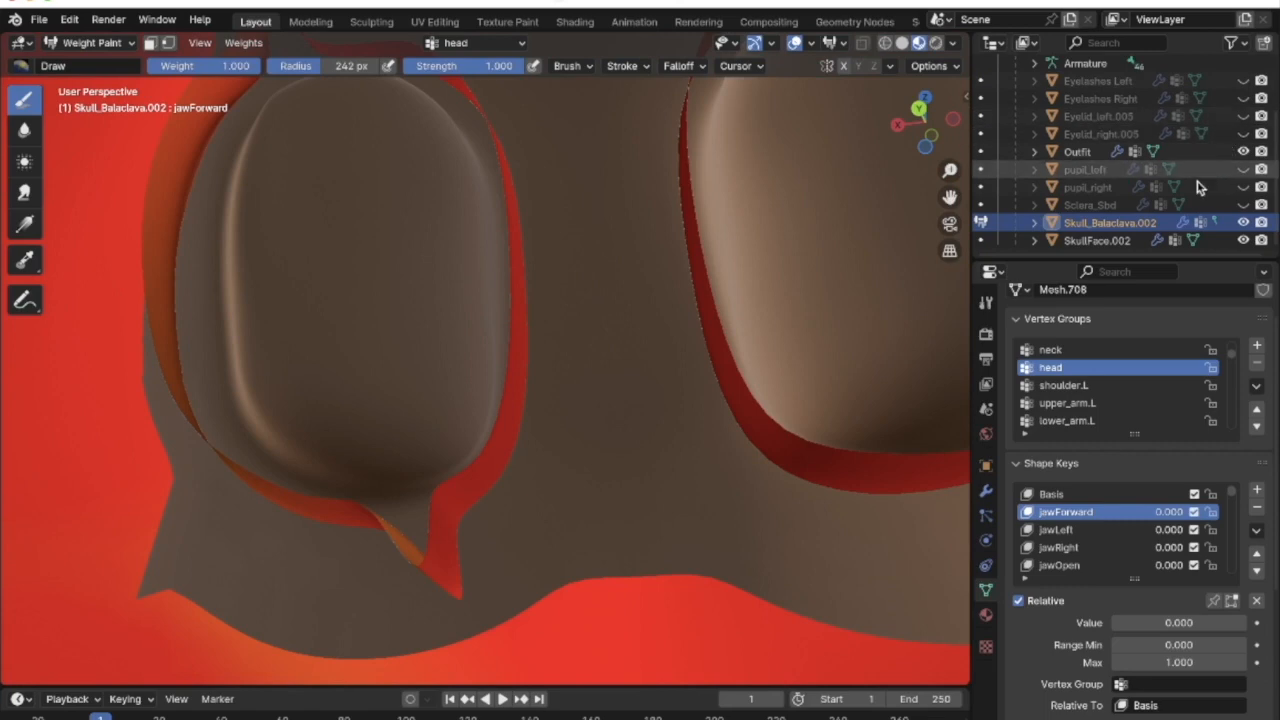
pyautogui.click(1243, 241)
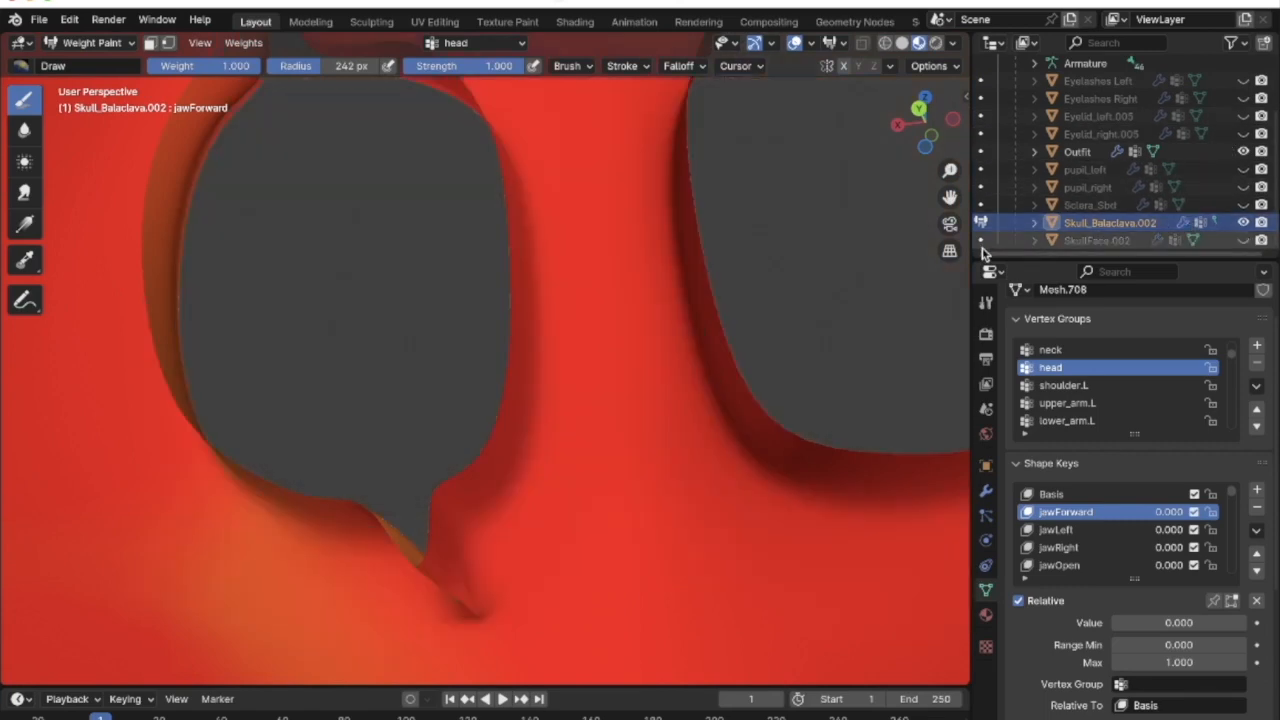
# Paint full head-group weight over the inner surfaces and rims of the balaclava's eye openings
pyautogui.moveTo(684, 313)
pyautogui.mouseDown(button='middle')
pyautogui.moveTo(697, 317)
pyautogui.moveTo(662, 317)
pyautogui.mouseUp(button='middle')
pyautogui.moveTo(306, 466)
pyautogui.mouseDown()
pyautogui.moveTo(637, 483)
pyautogui.moveTo(869, 220)
pyautogui.moveTo(797, 139)
pyautogui.moveTo(203, 189)
pyautogui.moveTo(272, 524)
pyautogui.moveTo(449, 357)
pyautogui.moveTo(698, 542)
pyautogui.mouseUp()
pyautogui.scroll(3, 666, 529)
pyautogui.scroll(-4, 680, 481)
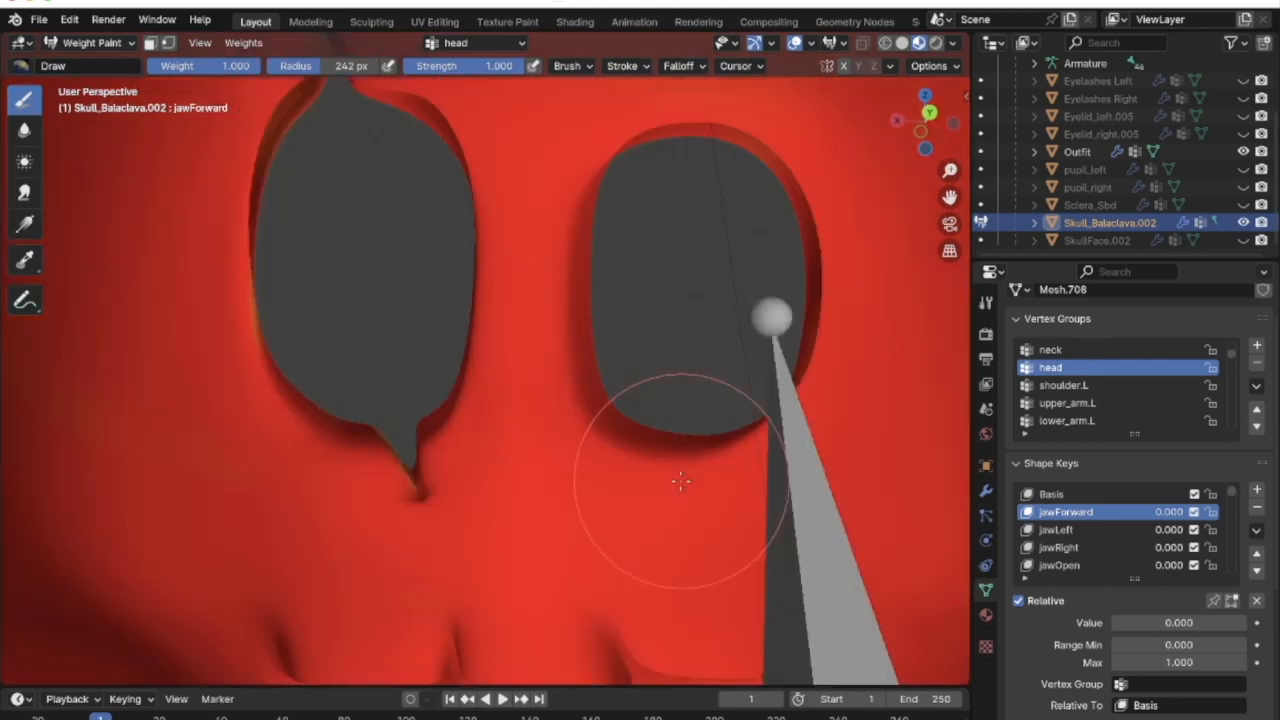
pyautogui.scroll(1, 700, 495)
pyautogui.moveTo(620, 348); pyautogui.dragTo(869, 323, button='middle')
pyautogui.moveTo(520, 312); pyautogui.dragTo(574, 326, button='middle')
pyautogui.scroll(-4, 574, 326)
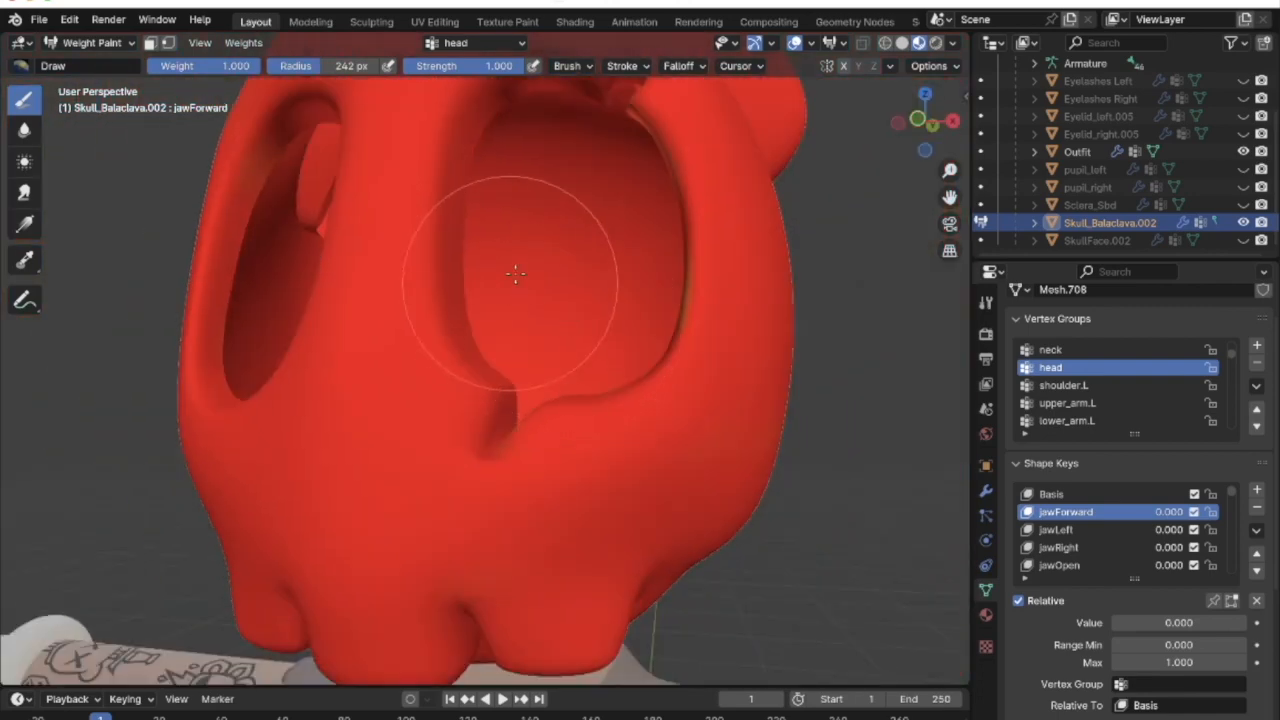
pyautogui.scroll(2, 514, 271)
pyautogui.scroll(-3, 538, 242)
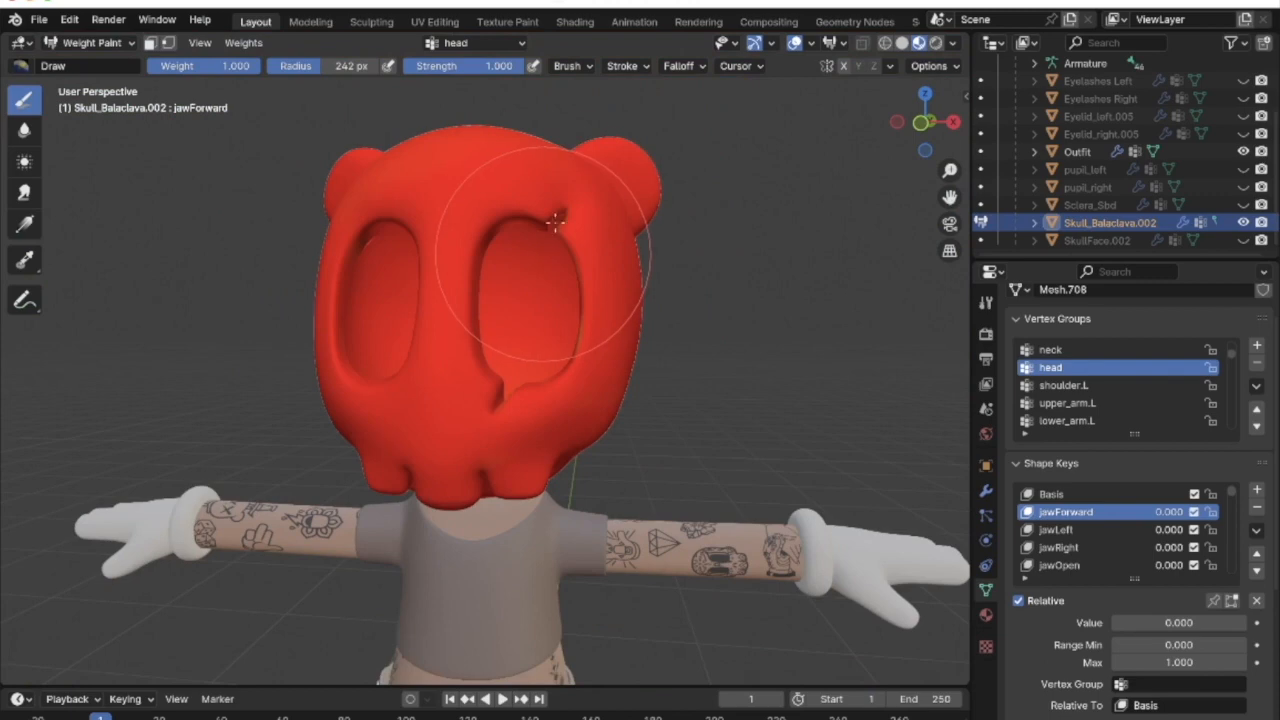
pyautogui.moveTo(503, 312); pyautogui.dragTo(512, 244, button='middle')
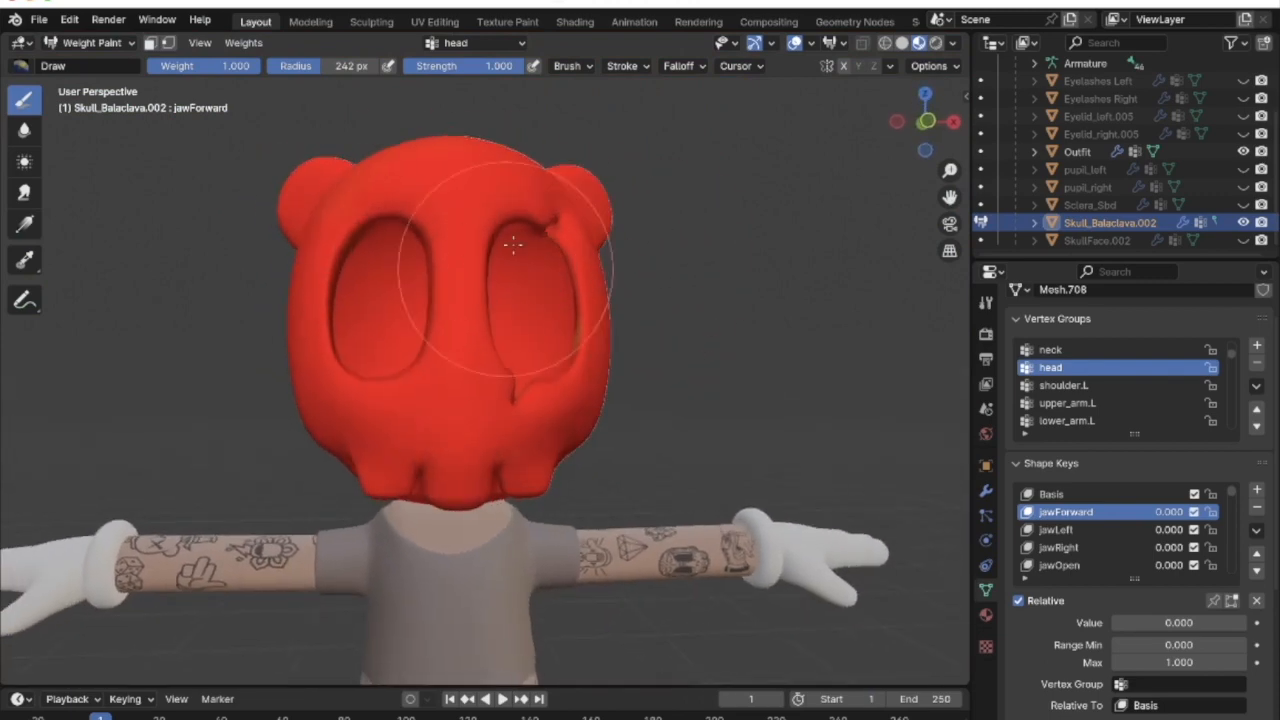
# Return the balaclava to Edit Mode, deselect everything and reveal its hidden neck band
pyautogui.click(95, 42)
pyautogui.click(100, 83)
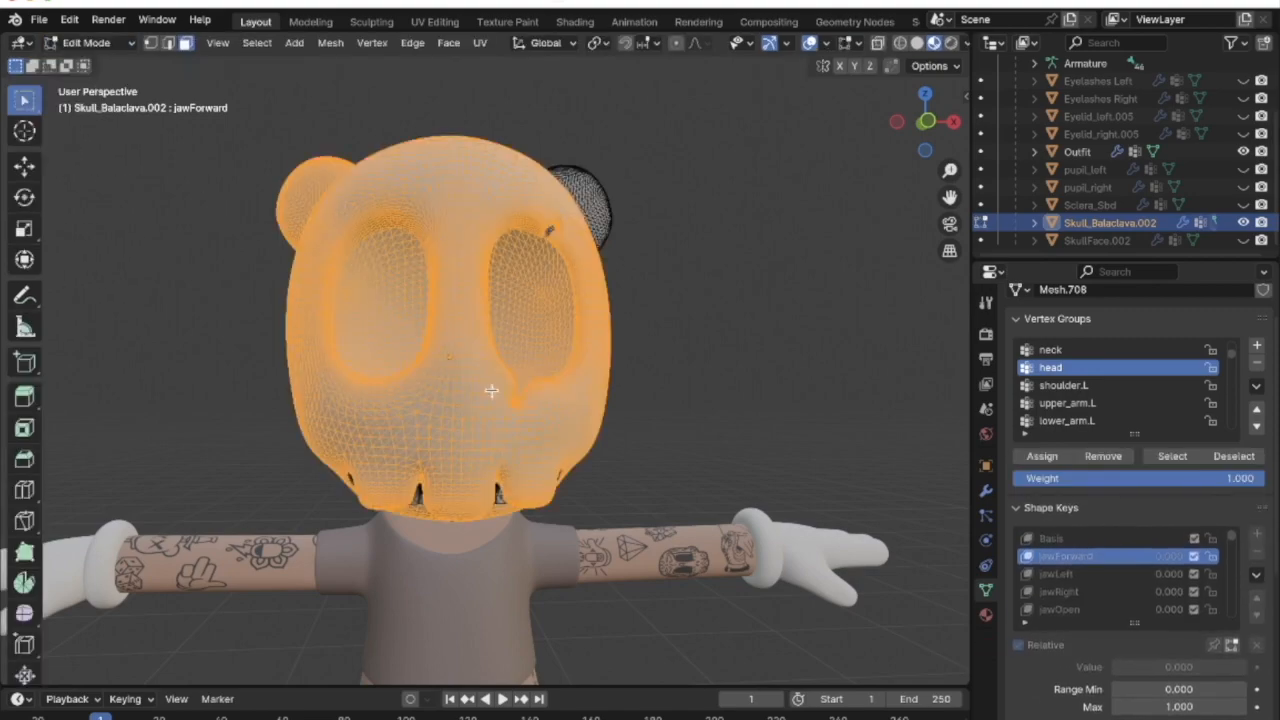
pyautogui.moveTo(700, 372); pyautogui.dragTo(723, 354, button='middle')
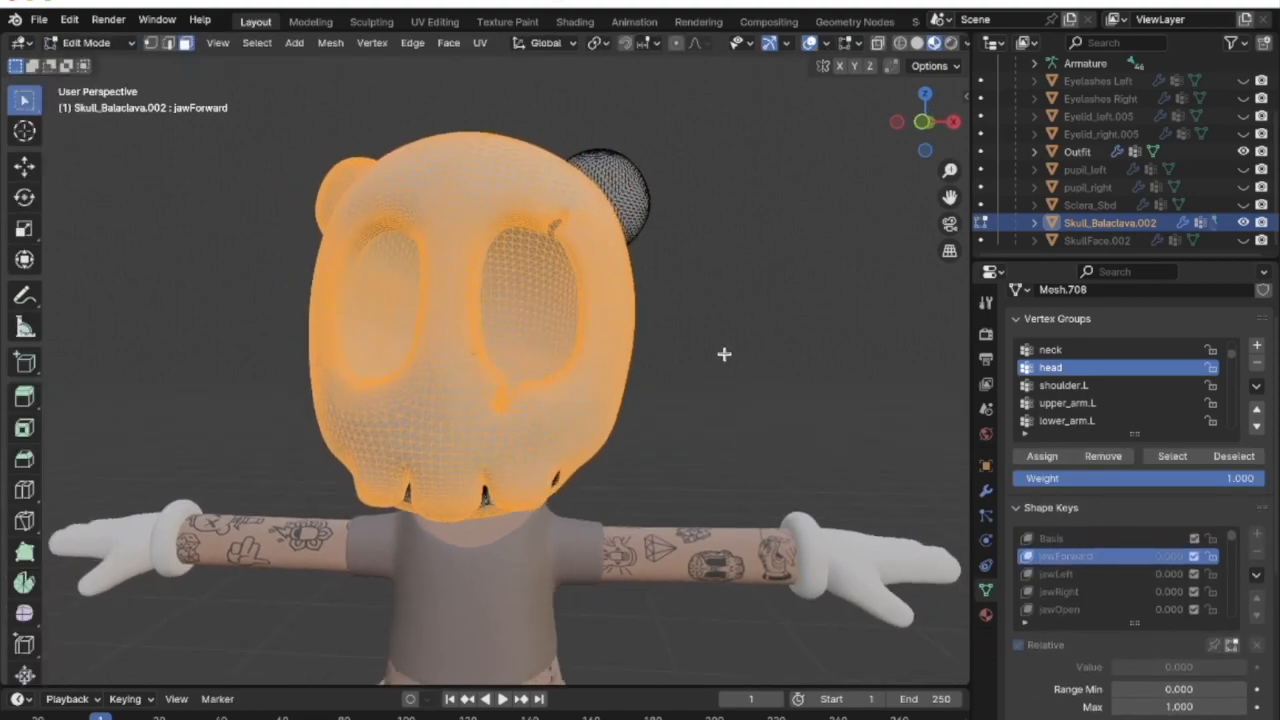
pyautogui.hotkey('alt', 'a')
pyautogui.moveTo(723, 354); pyautogui.dragTo(692, 362, button='middle')
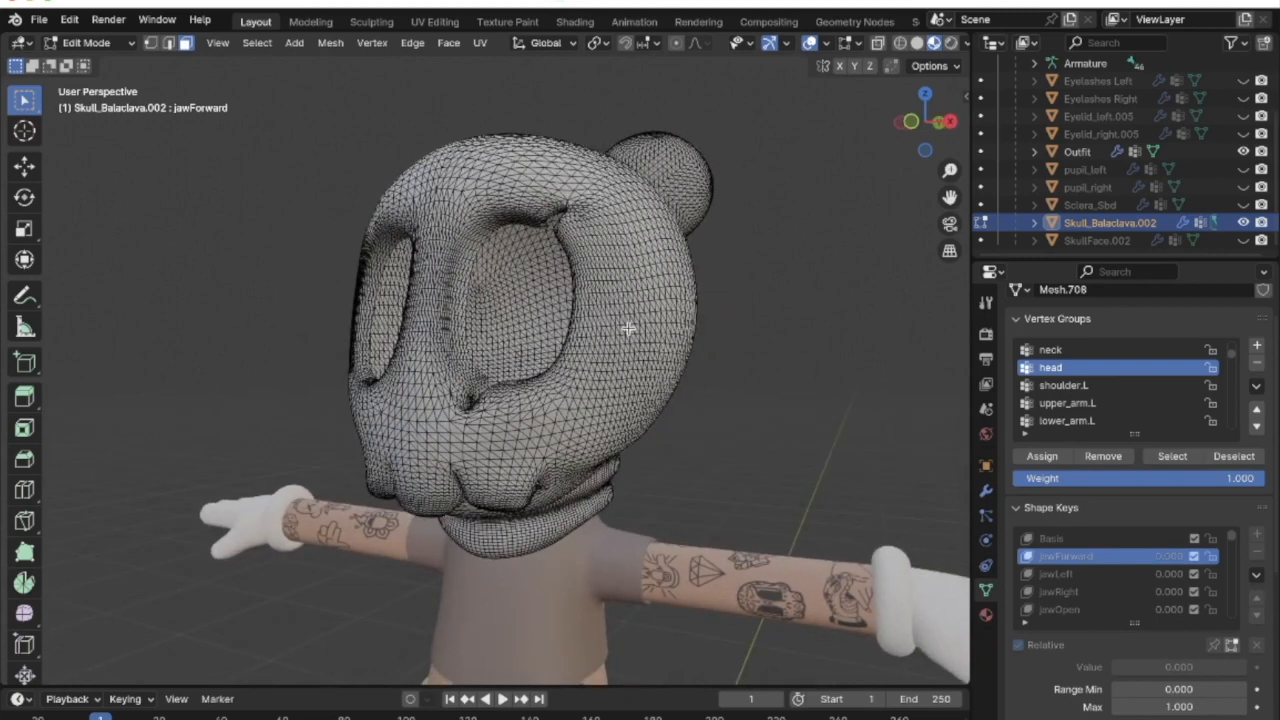
# Select the balaclava's linked head shell and both ears, and hide them to isolate the neck band
pyautogui.press('l')
pyautogui.press('l')
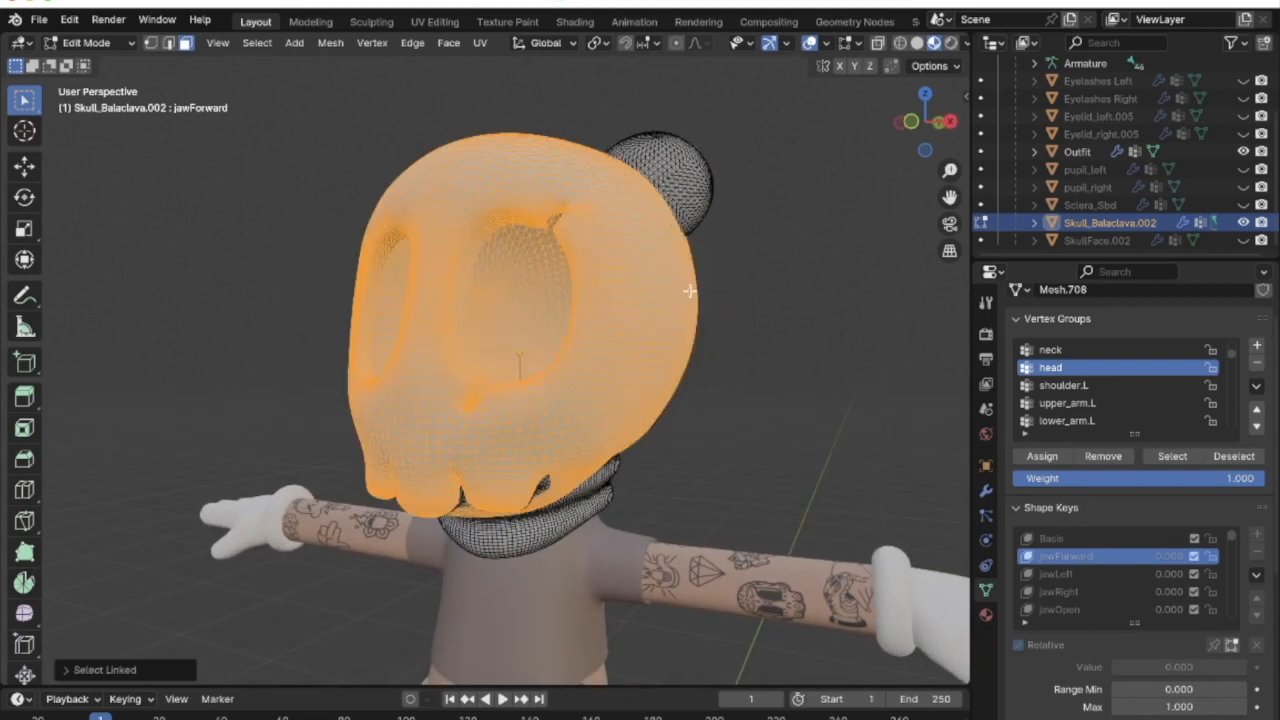
pyautogui.press('l')
pyautogui.moveTo(487, 208); pyautogui.dragTo(285, 143, button='middle')
pyautogui.press('l')
pyautogui.moveTo(435, 261); pyautogui.dragTo(506, 278, button='middle')
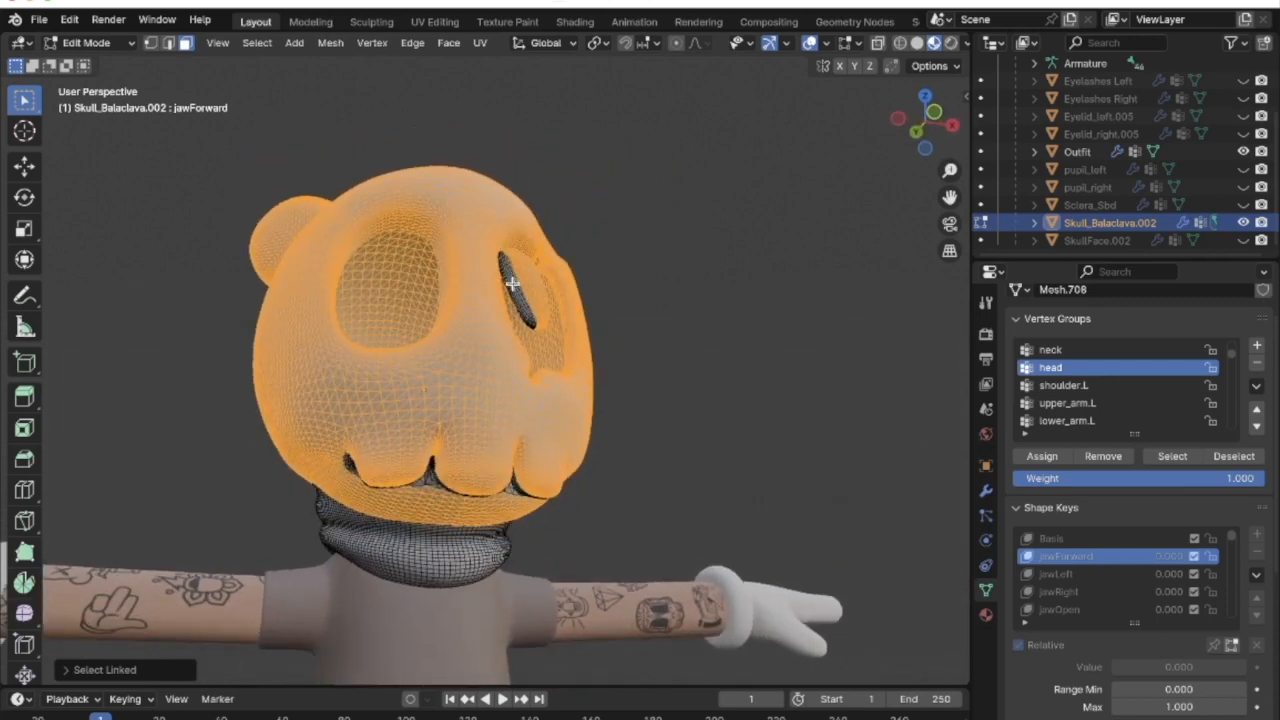
pyautogui.moveTo(507, 298); pyautogui.dragTo(440, 392, button='middle')
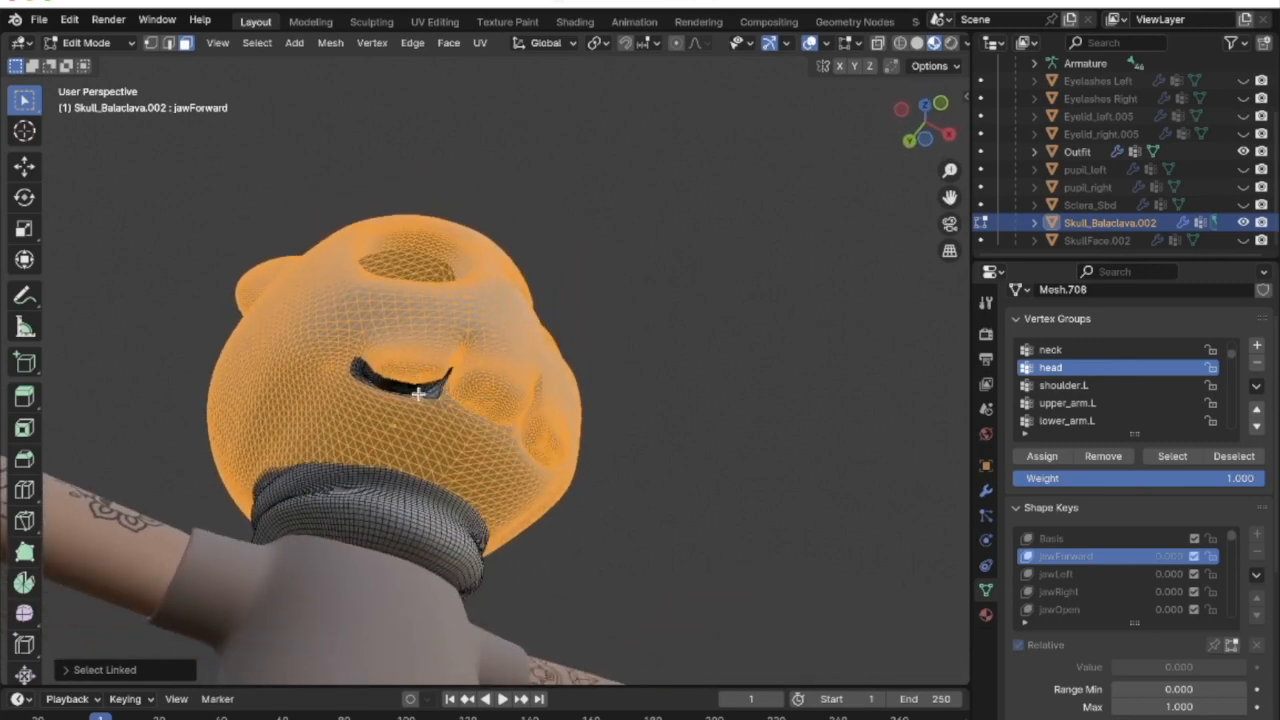
pyautogui.moveTo(466, 351); pyautogui.dragTo(457, 171, button='middle')
pyautogui.press('h')
# Examine the isolated neck band and the remaining head wireframe from several angles
pyautogui.moveTo(361, 122); pyautogui.dragTo(629, 306)
pyautogui.moveTo(629, 306); pyautogui.dragTo(680, 300, button='middle')
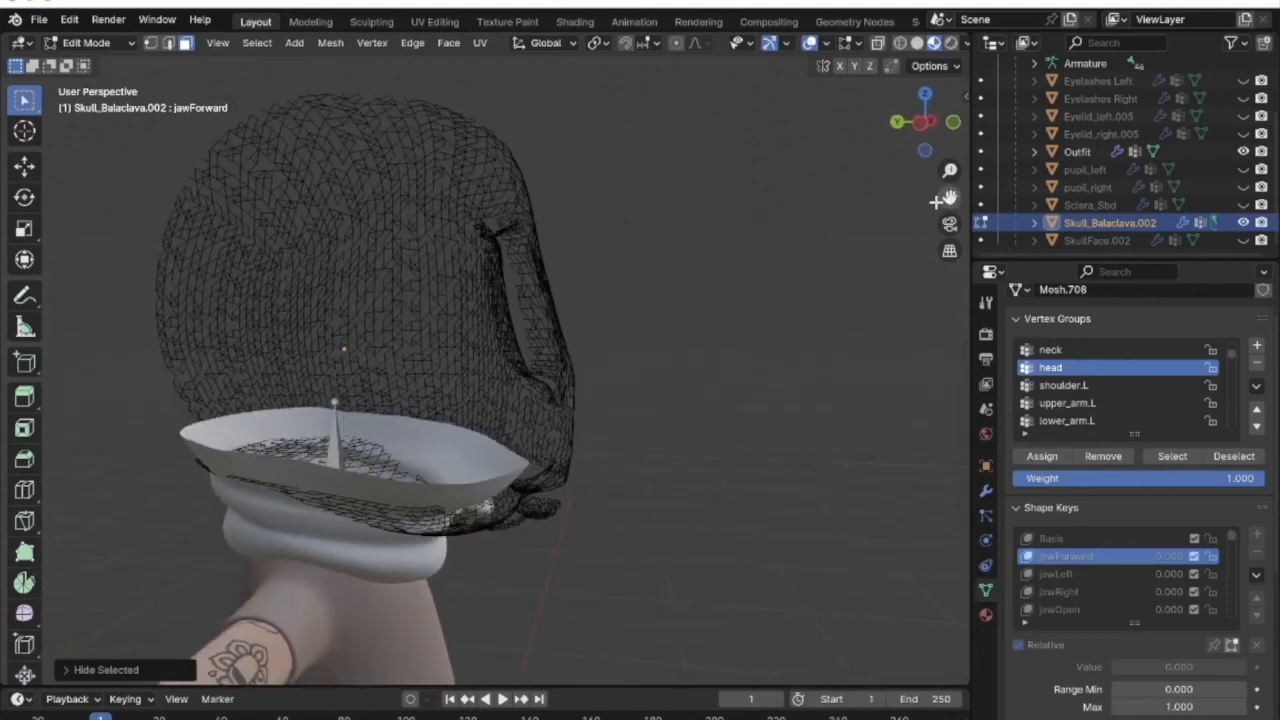
pyautogui.scroll(3, 1137, 176)
pyautogui.scroll(-3, 1137, 174)
pyautogui.moveTo(430, 322); pyautogui.dragTo(380, 360, button='middle')
pyautogui.scroll(2, 380, 360)
pyautogui.scroll(-3, 380, 360)
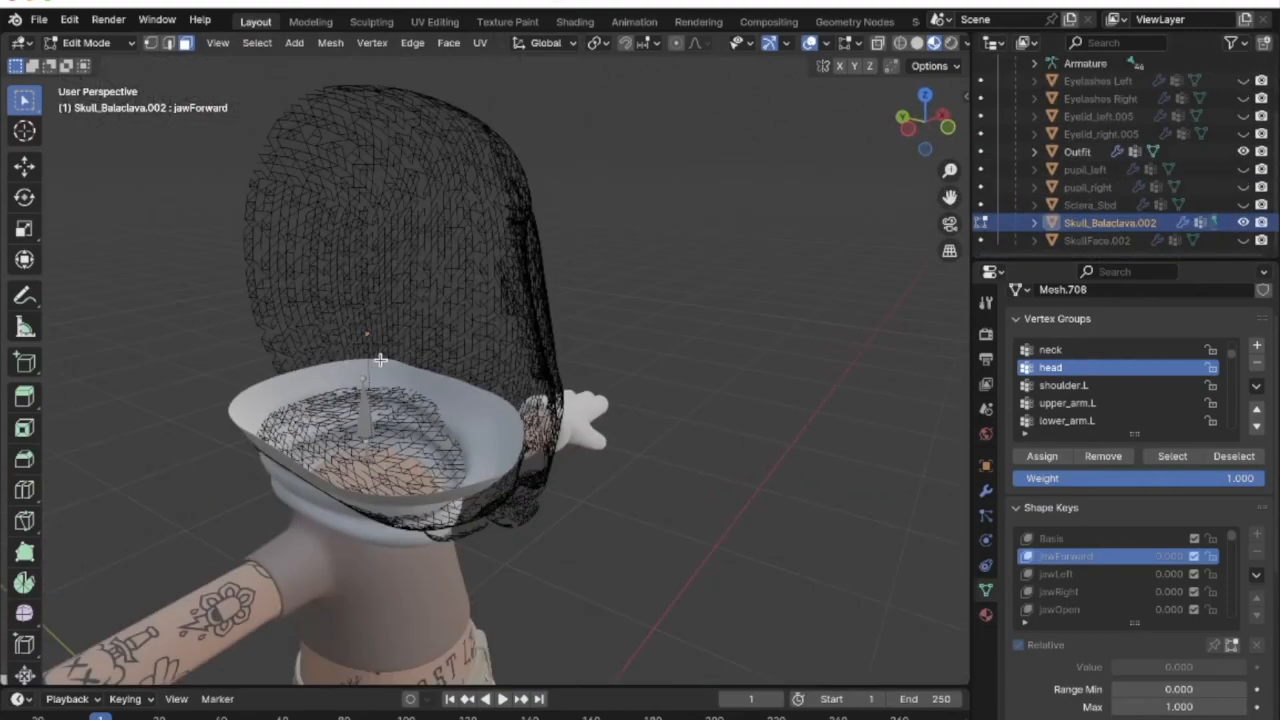
pyautogui.scroll(2, 379, 360)
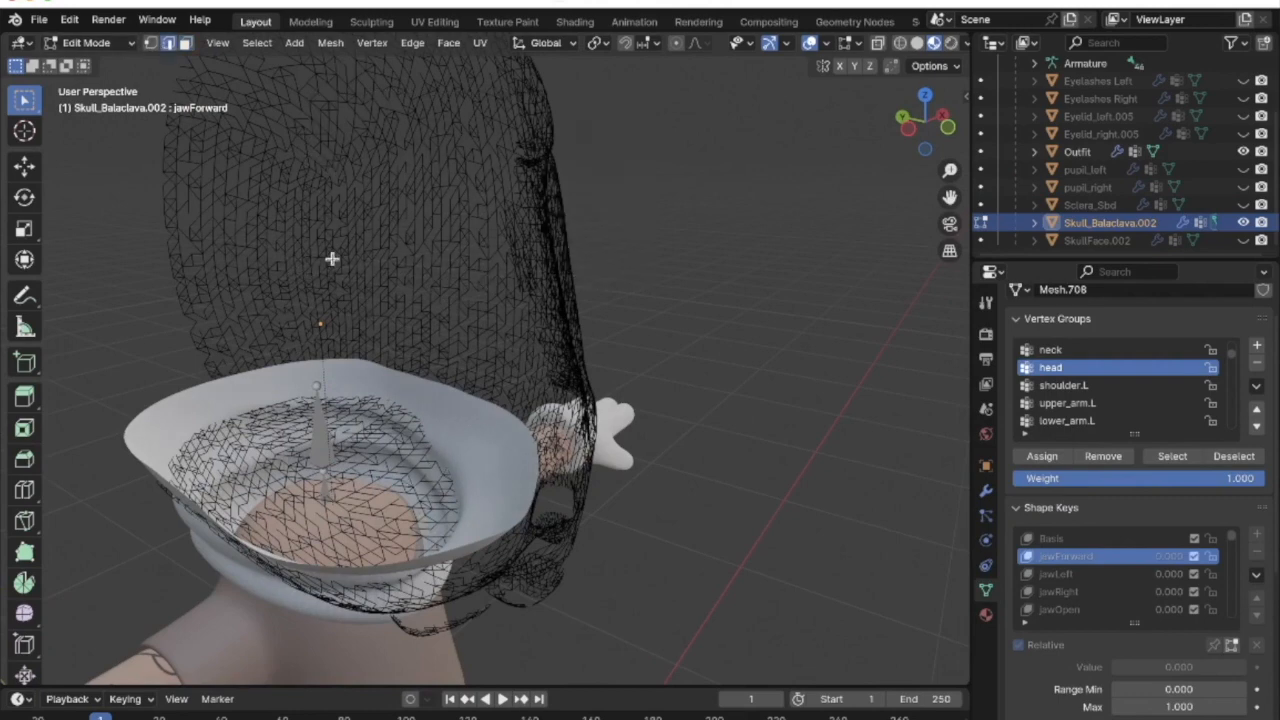
pyautogui.moveTo(408, 263)
pyautogui.mouseDown(button='middle')
pyautogui.moveTo(603, 262)
pyautogui.moveTo(520, 240)
pyautogui.moveTo(494, 191)
pyautogui.moveTo(517, 320)
pyautogui.moveTo(540, 317)
pyautogui.moveTo(470, 320)
pyautogui.mouseUp(button='middle')
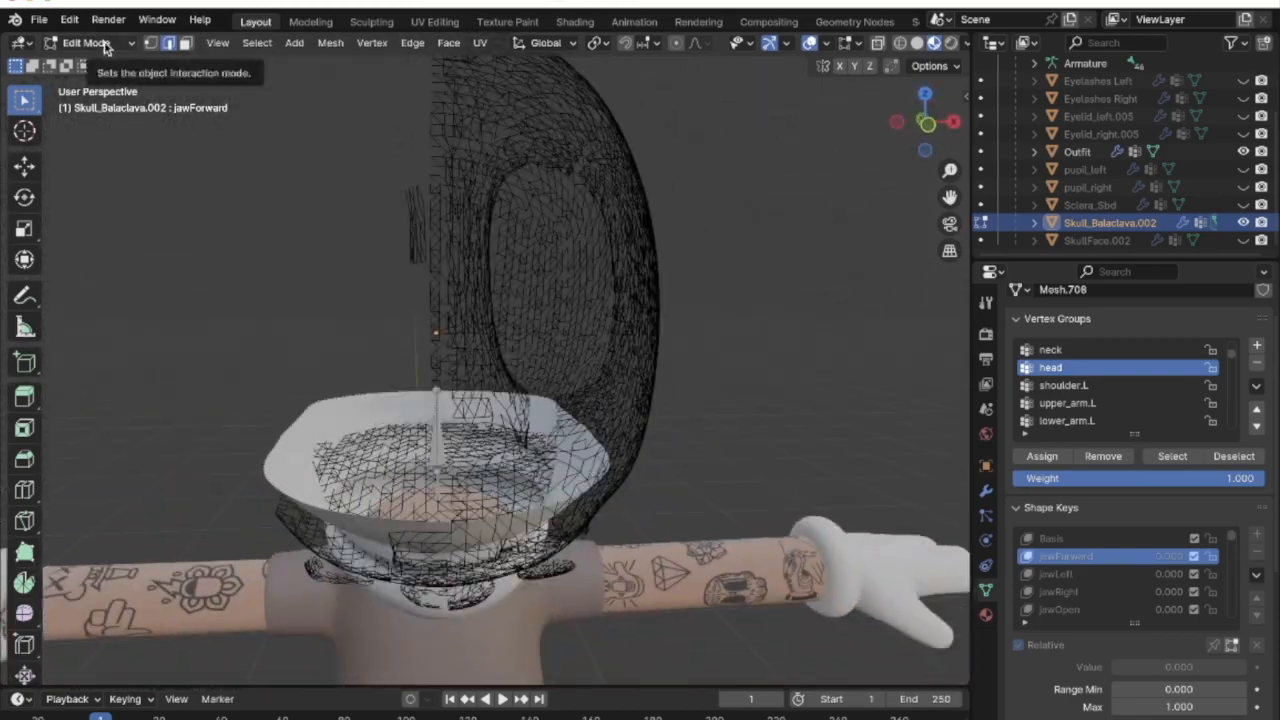
# Make neck the active vertex group and switch the balaclava to Weight Paint
pyautogui.click(103, 46)
pyautogui.click(104, 64)
pyautogui.press('Tab')
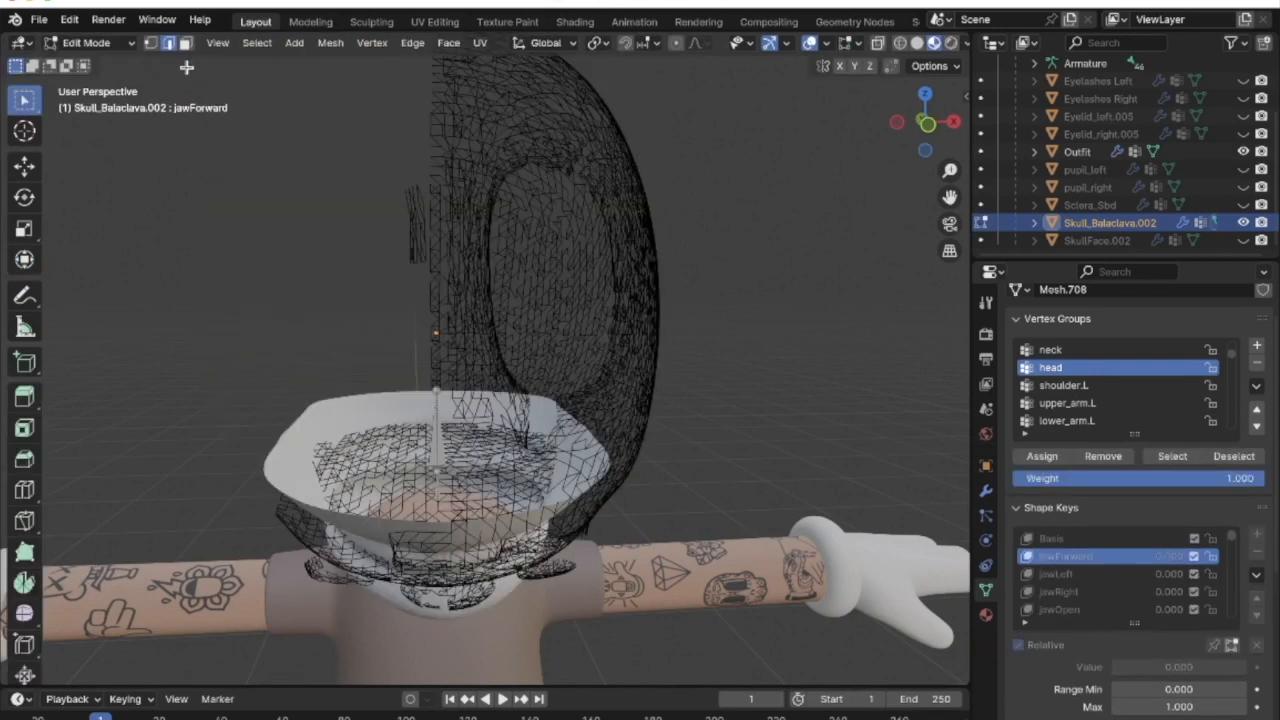
pyautogui.click(90, 43)
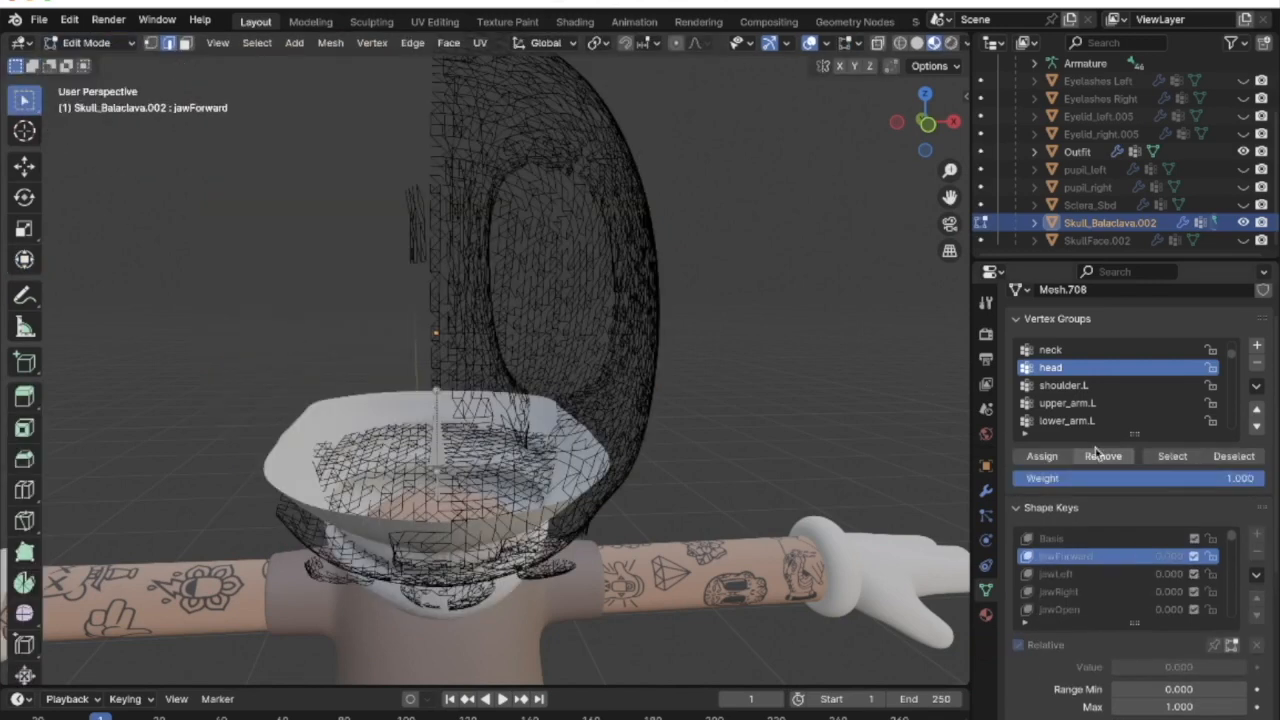
pyautogui.click(1092, 352)
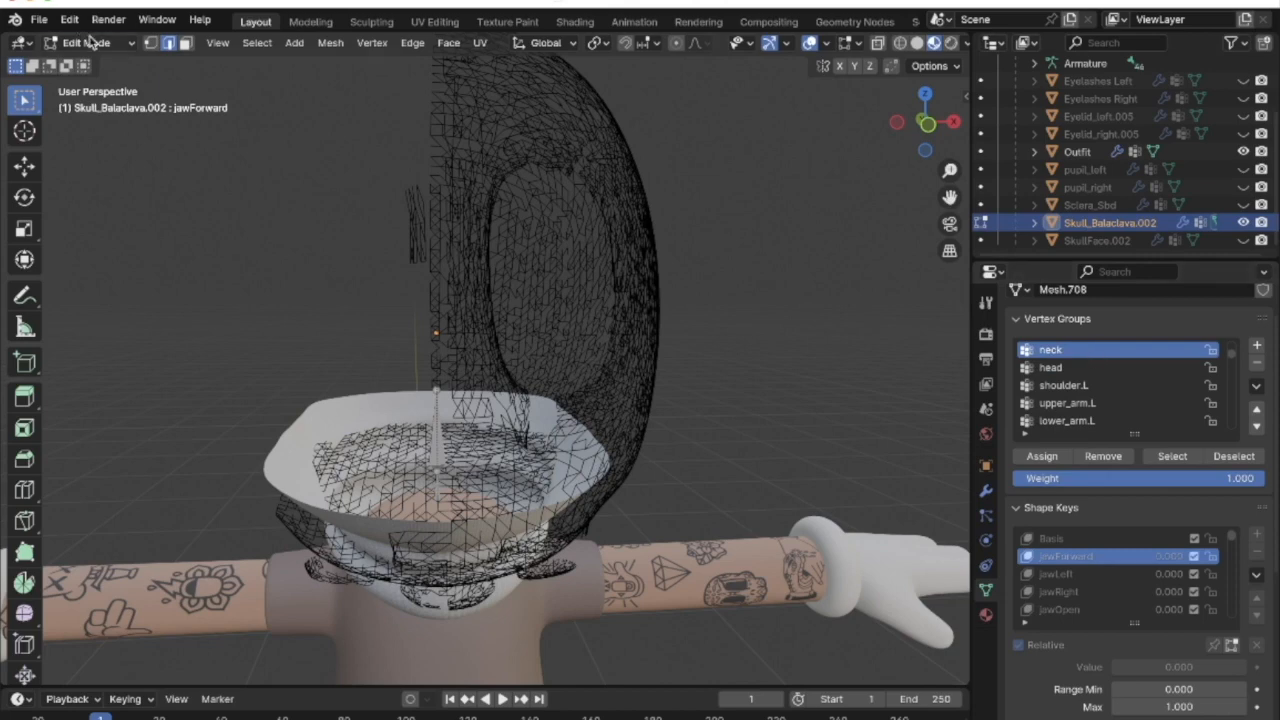
pyautogui.click(90, 42)
pyautogui.click(98, 142)
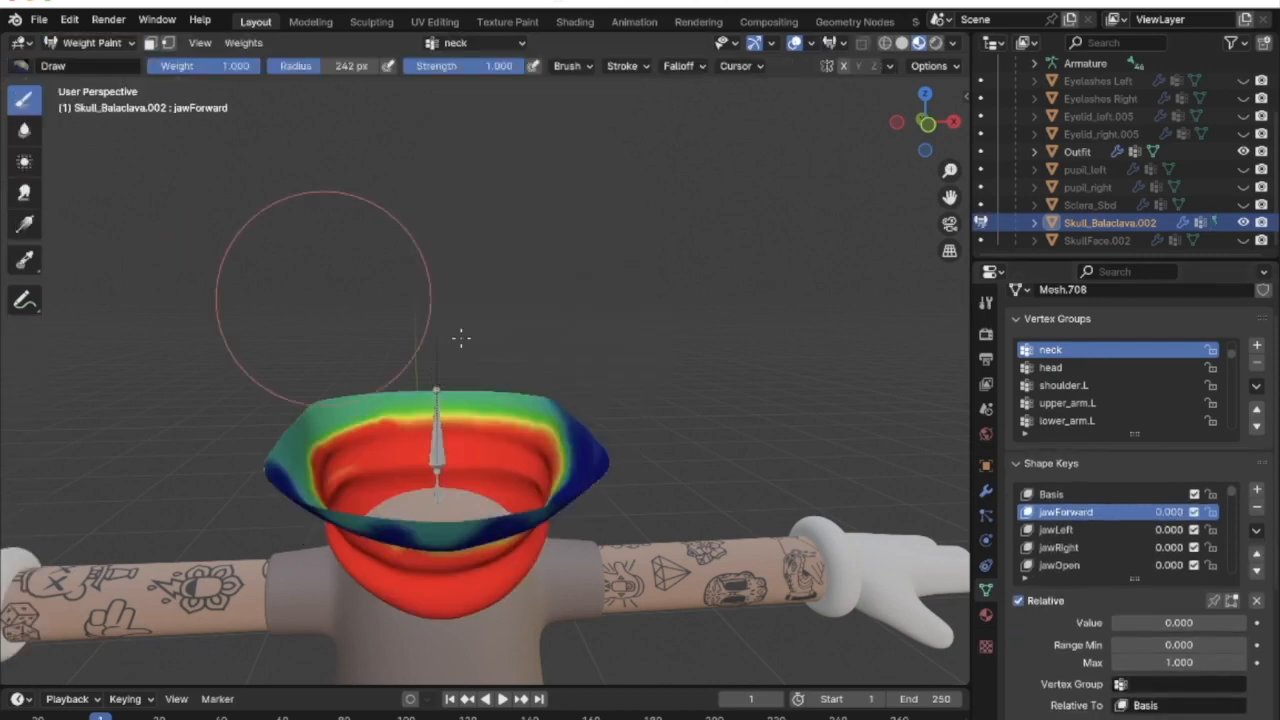
# Set the weight brush to weight 0 and a radius of about 113 px for painting the isolated neck band
pyautogui.moveTo(671, 306)
pyautogui.mouseDown(button='middle')
pyautogui.moveTo(569, 391)
pyautogui.moveTo(460, 360)
pyautogui.moveTo(291, 263)
pyautogui.moveTo(400, 423)
pyautogui.moveTo(571, 543)
pyautogui.moveTo(628, 565)
pyautogui.mouseUp(button='middle')
pyautogui.moveTo(628, 565)
pyautogui.mouseDown()
pyautogui.moveTo(500, 557)
pyautogui.moveTo(314, 583)
pyautogui.moveTo(529, 557)
pyautogui.moveTo(605, 568)
pyautogui.mouseUp()
pyautogui.moveTo(605, 568)
pyautogui.mouseDown(button='middle')
pyautogui.moveTo(500, 557)
pyautogui.moveTo(306, 491)
pyautogui.moveTo(310, 460)
pyautogui.mouseUp(button='middle')
pyautogui.scroll(-2, 310, 460)
pyautogui.moveTo(541, 483)
pyautogui.mouseDown(button='middle')
pyautogui.moveTo(323, 229)
pyautogui.moveTo(51, 107)
pyautogui.mouseUp(button='middle')
pyautogui.click(27, 67)
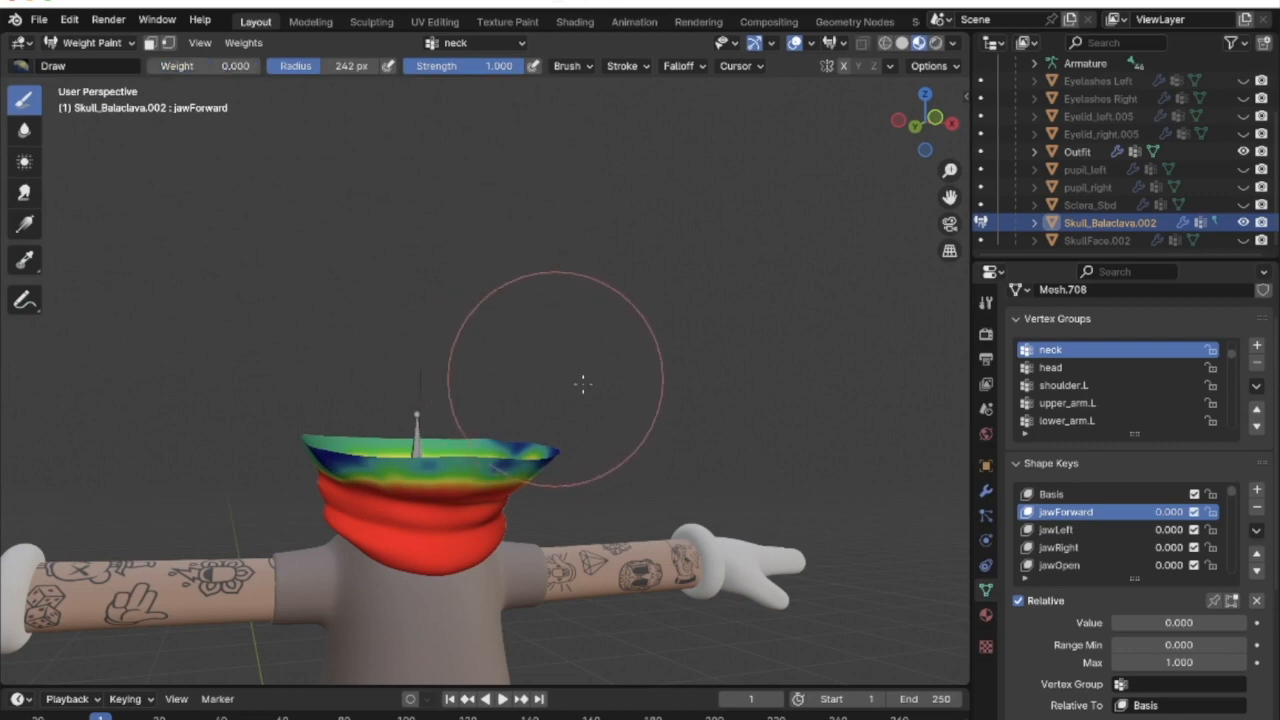
pyautogui.moveTo(583, 383); pyautogui.dragTo(587, 385, button='middle')
pyautogui.press('[')
pyautogui.press('[')
pyautogui.press('[')
pyautogui.press('[')
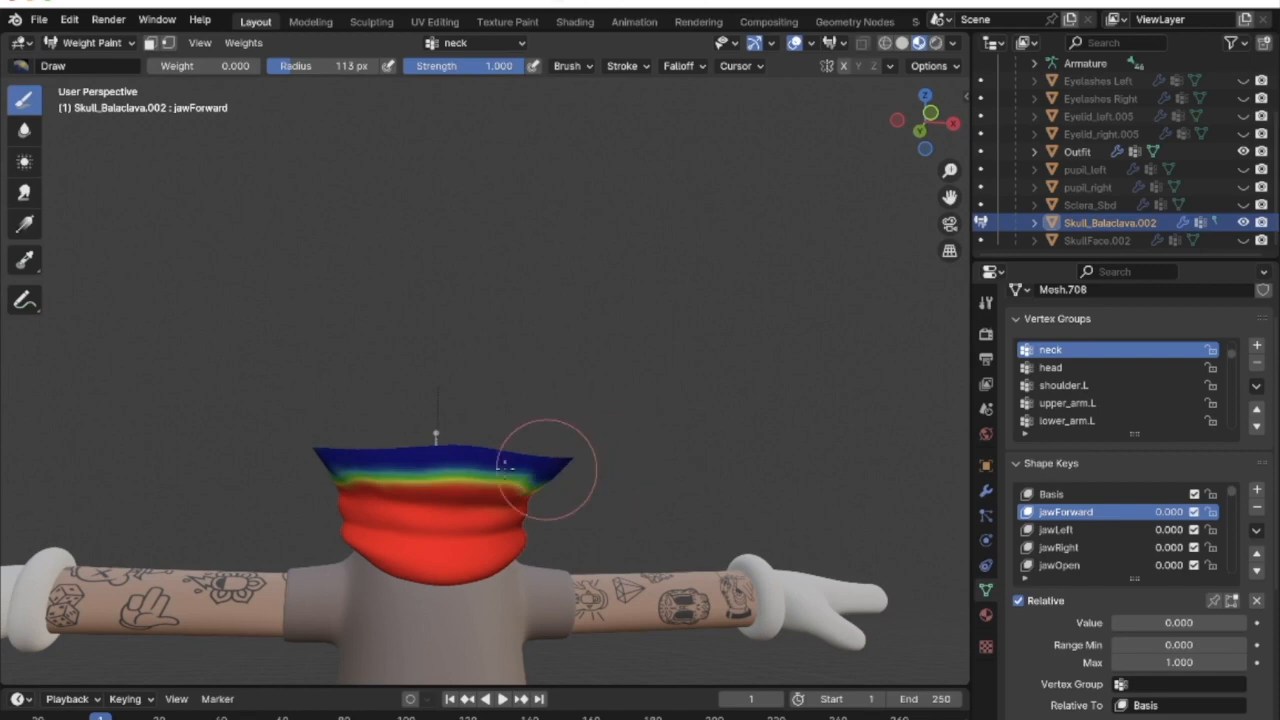
# Paint the neck weight down to 0 around the neck band's flared upper rim, covering the front, sides and back
pyautogui.moveTo(608, 463); pyautogui.dragTo(529, 411, button='middle')
pyautogui.moveTo(540, 428); pyautogui.dragTo(420, 420)
pyautogui.moveTo(320, 403); pyautogui.dragTo(526, 437)
pyautogui.moveTo(397, 417); pyautogui.dragTo(649, 417, button='middle')
pyautogui.moveTo(649, 417); pyautogui.dragTo(309, 419)
pyautogui.moveTo(309, 419); pyautogui.dragTo(613, 421, button='middle')
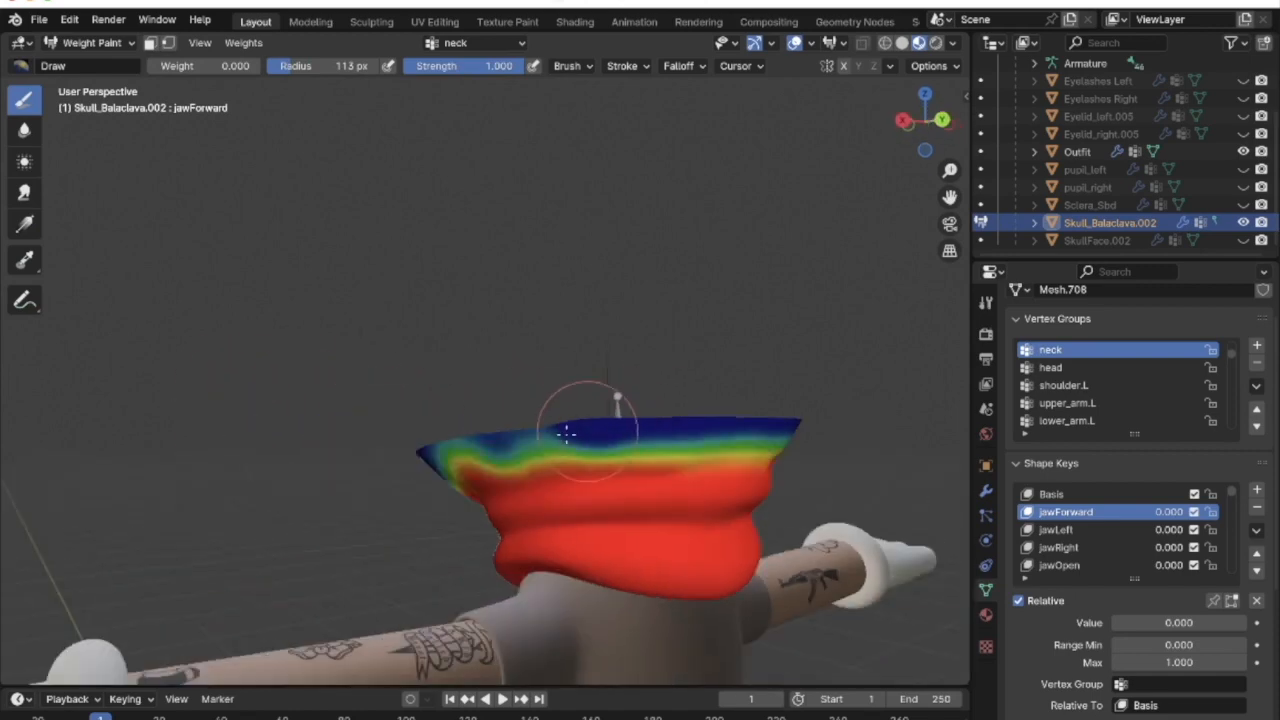
# Make head the active vertex group and paint the neck band's upper rim with weight 1 all the way around
pyautogui.click(1050, 367)
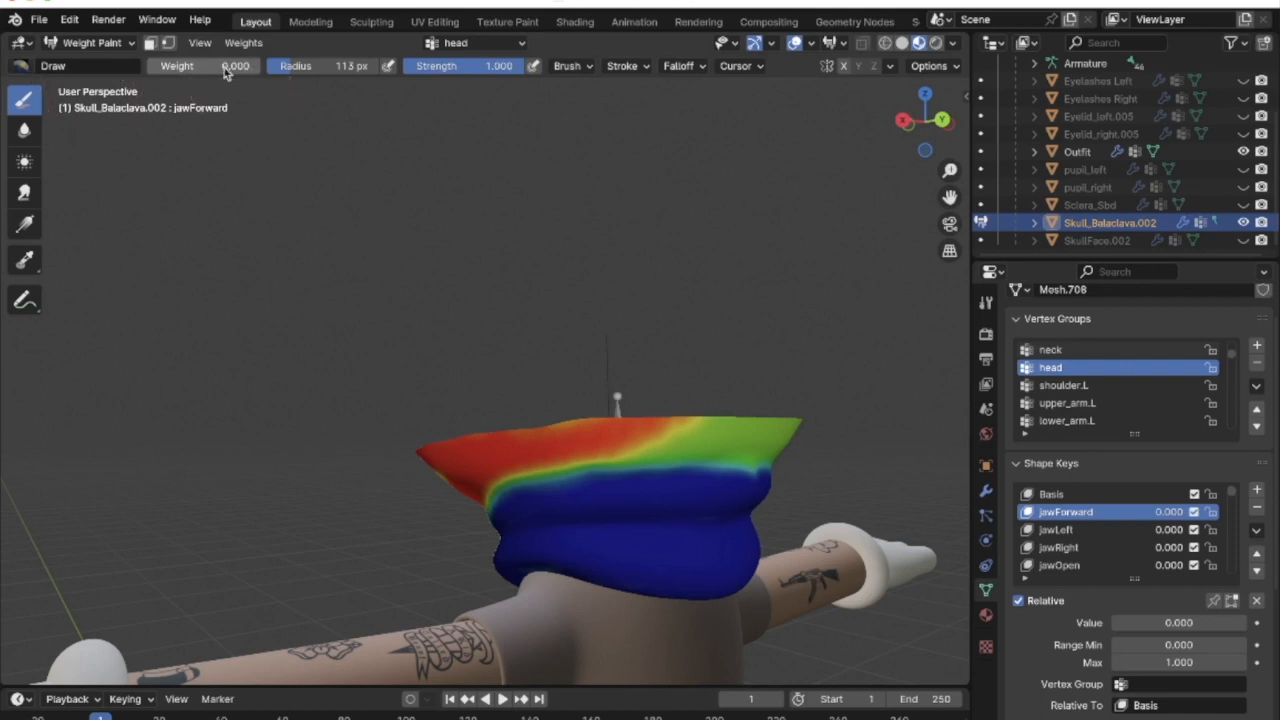
pyautogui.moveTo(620, 432); pyautogui.dragTo(729, 443, button='middle')
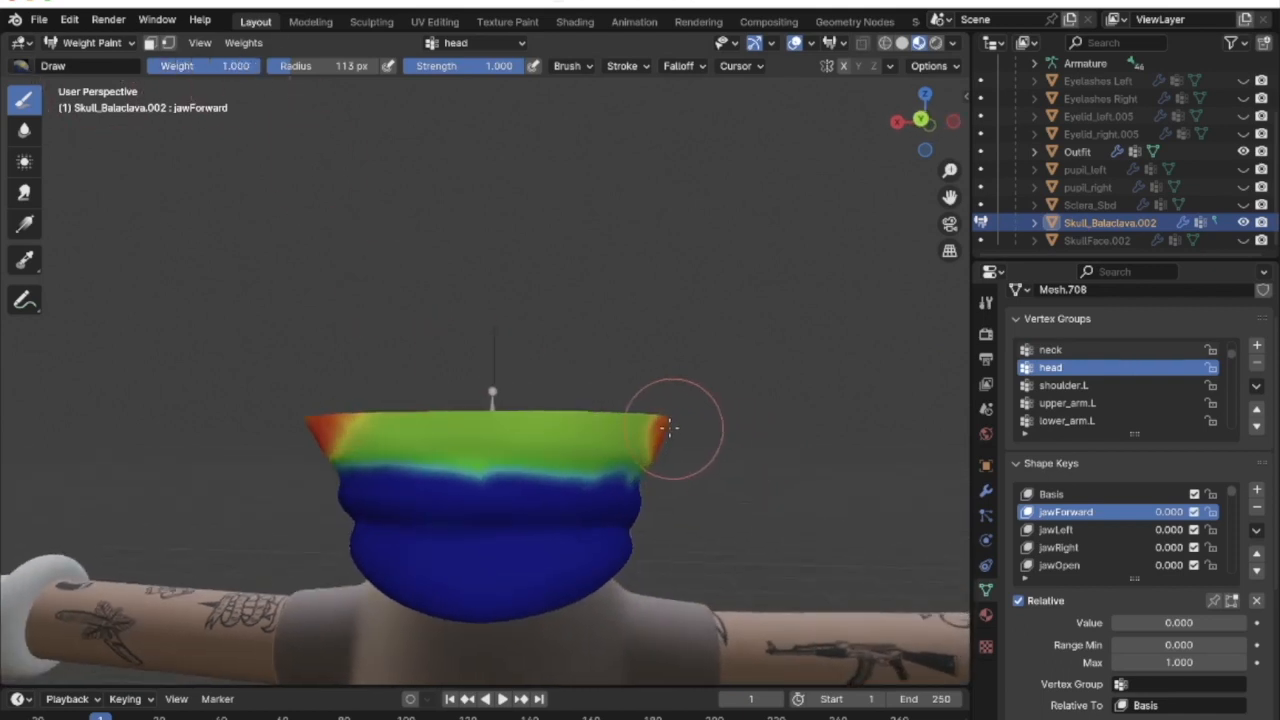
pyautogui.moveTo(680, 428); pyautogui.dragTo(547, 415)
pyautogui.moveTo(340, 422); pyautogui.dragTo(480, 428)
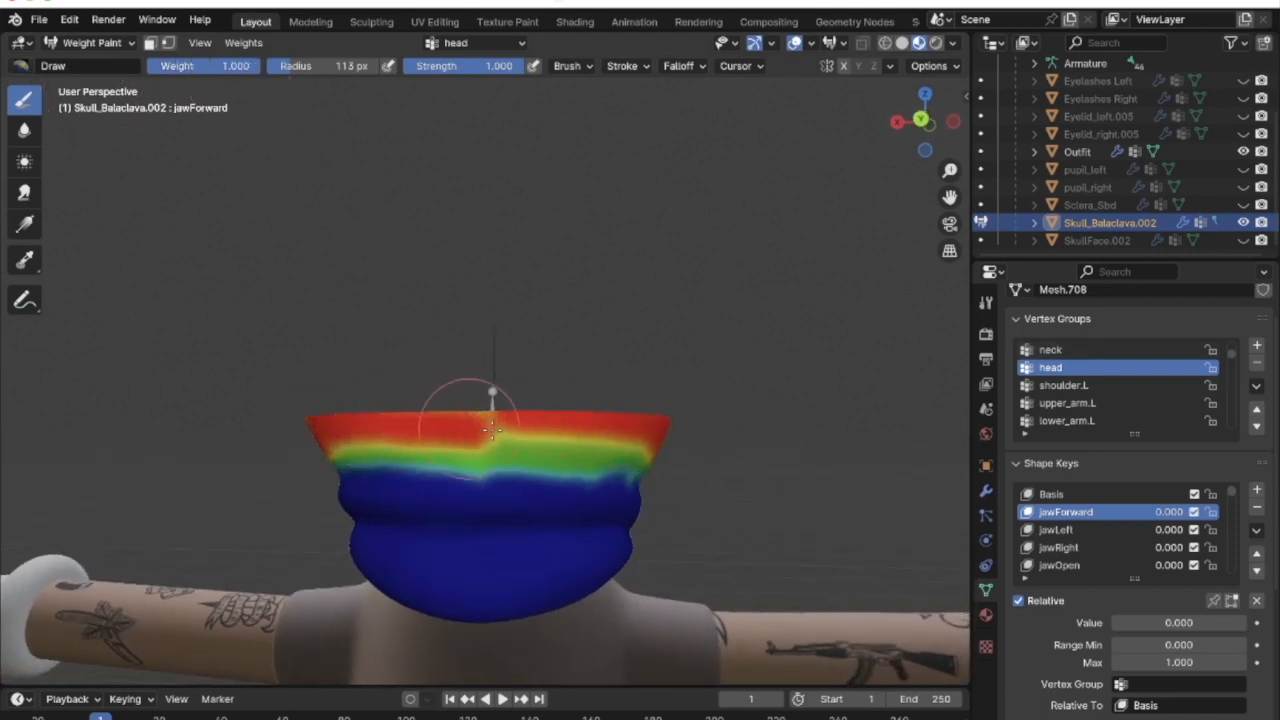
pyautogui.moveTo(313, 432); pyautogui.dragTo(438, 319, button='middle')
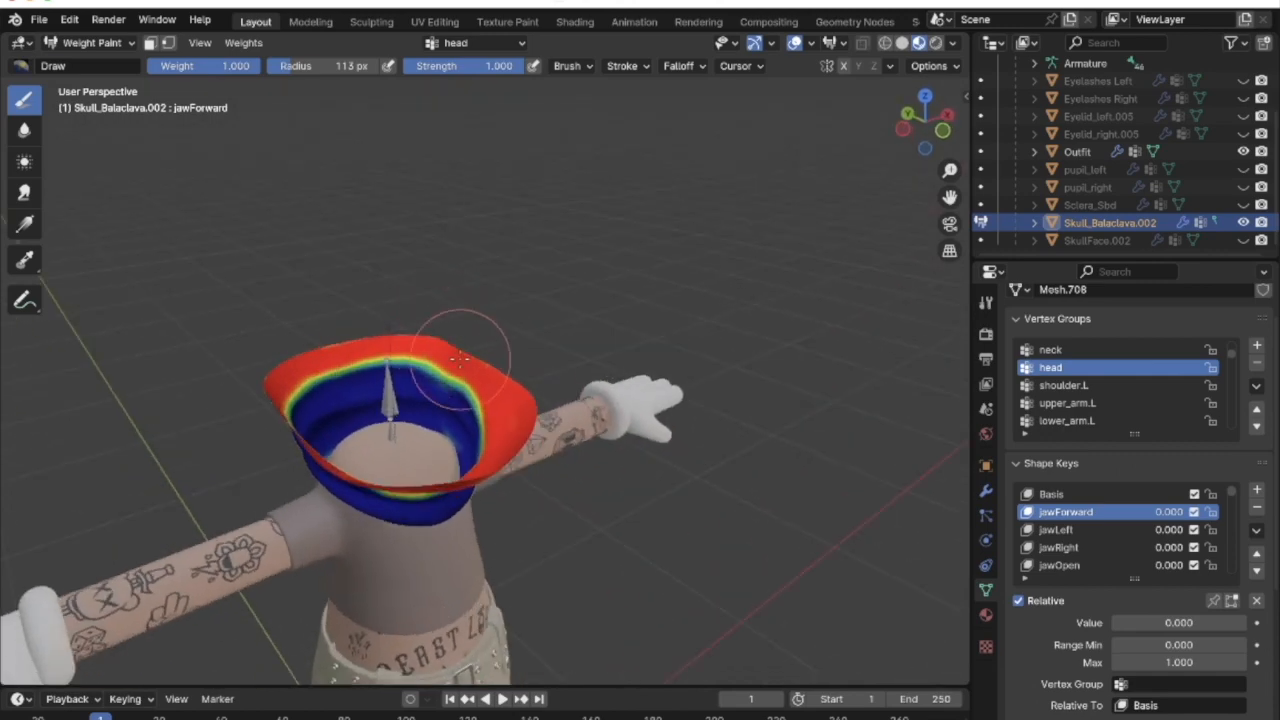
# Compare the neck and head weights on the neck band
pyautogui.moveTo(497, 337); pyautogui.dragTo(1120, 357, button='middle')
pyautogui.click(1120, 352)
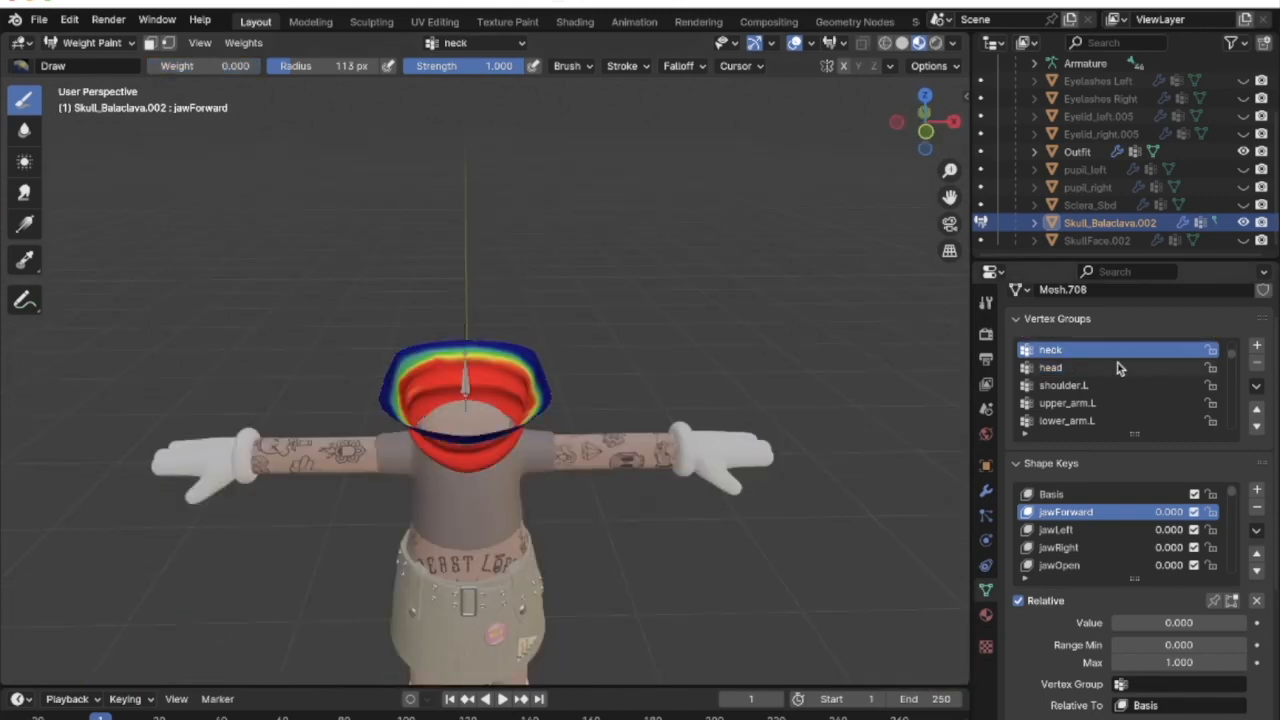
pyautogui.click(1119, 369)
# Reveal all hidden balaclava geometry in Edit Mode and return the balaclava to Object Mode
pyautogui.click(90, 42)
pyautogui.click(97, 78)
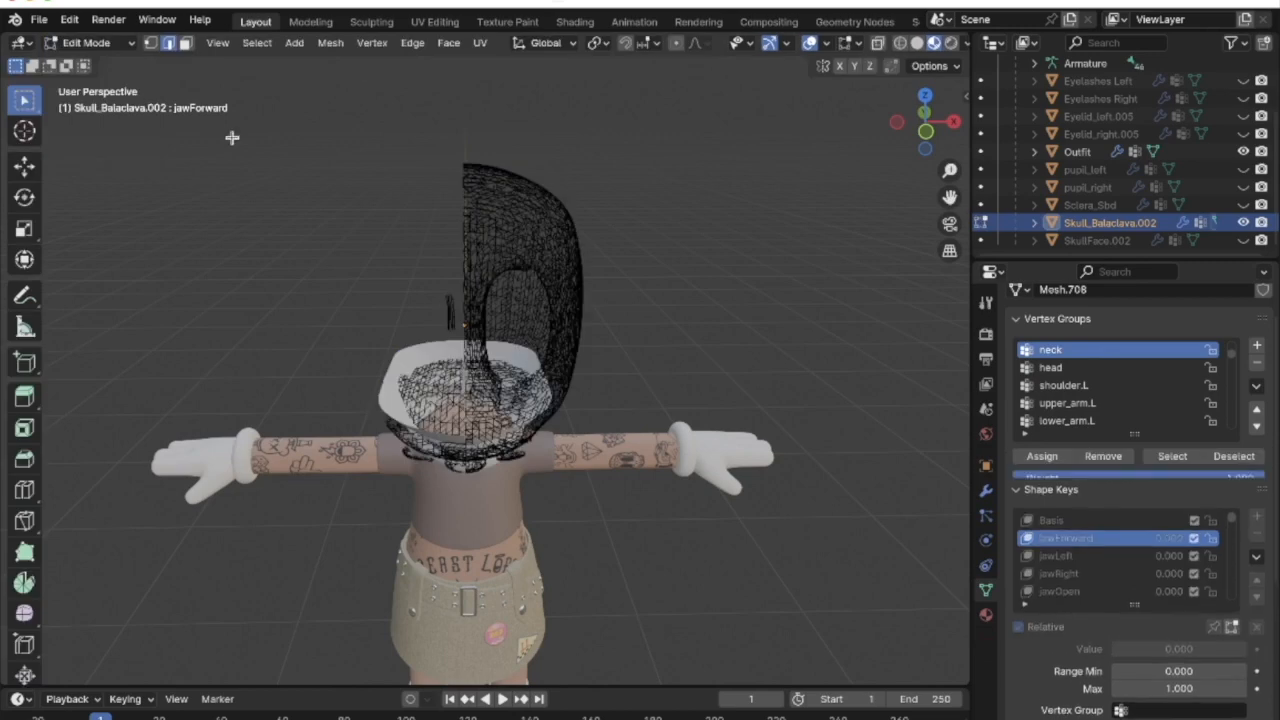
pyautogui.hotkey('alt', 'h')
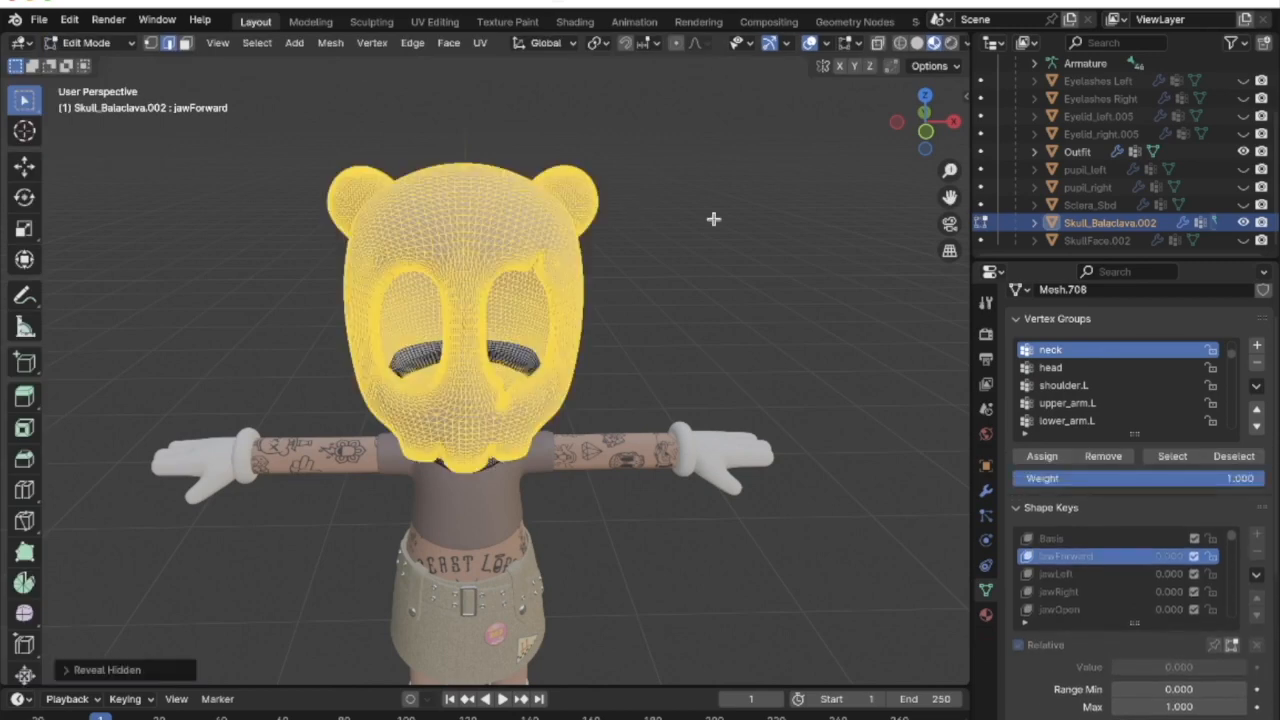
pyautogui.moveTo(712, 218); pyautogui.dragTo(616, 374, button='middle')
pyautogui.press('Tab')
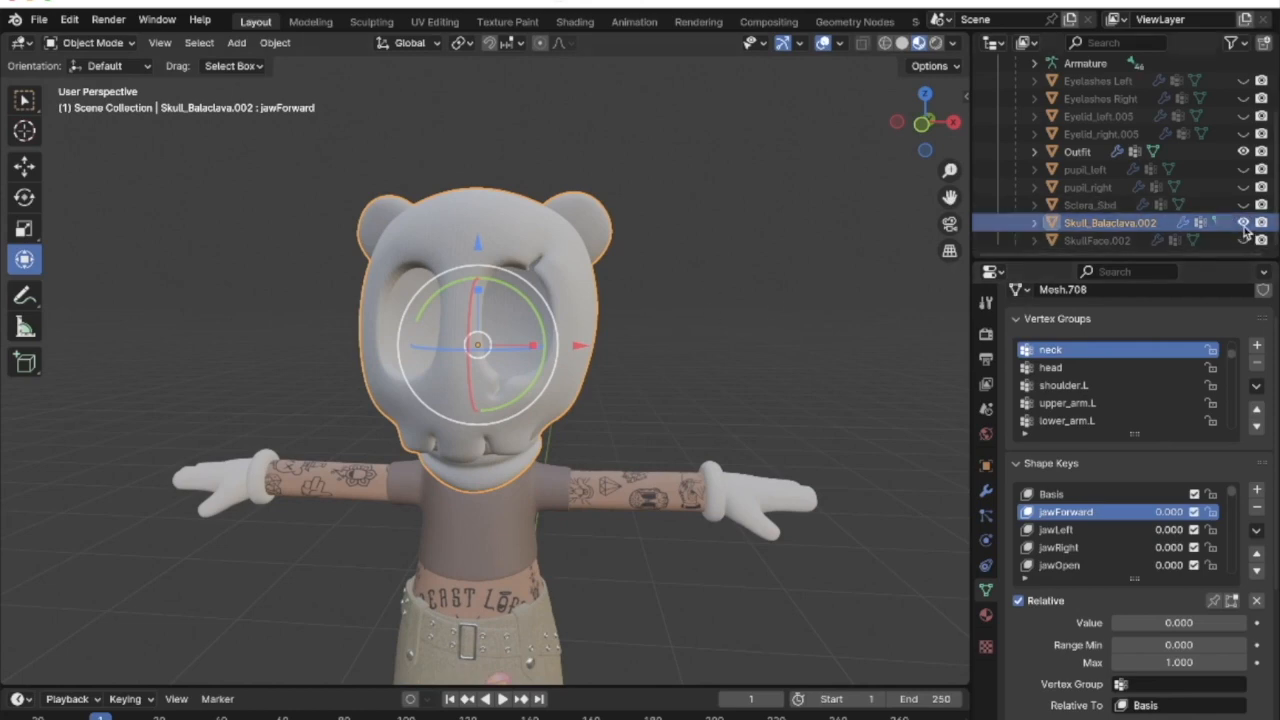
# Hide Skull_Balaclava.002 and show SkullFace.002 in the viewport
pyautogui.click(1244, 222)
pyautogui.click(1244, 240)
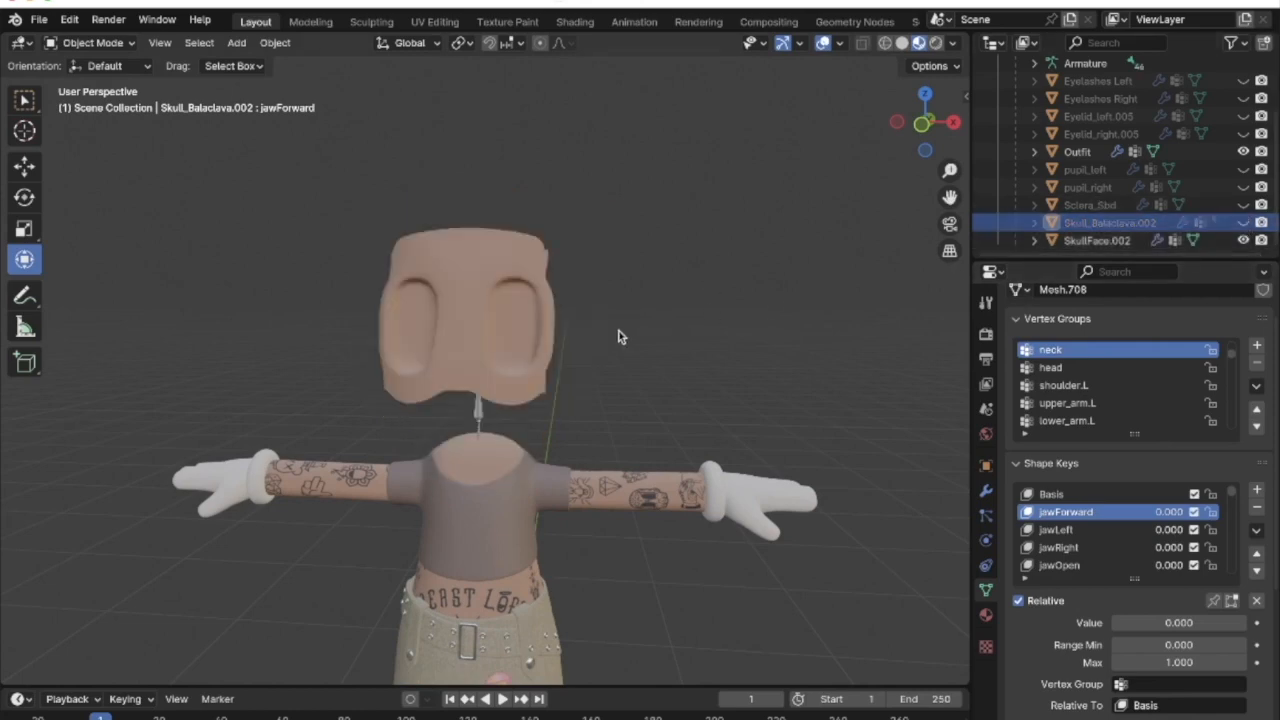
pyautogui.moveTo(617, 334); pyautogui.dragTo(488, 224, button='middle')
pyautogui.moveTo(526, 330); pyautogui.dragTo(498, 311, button='middle')
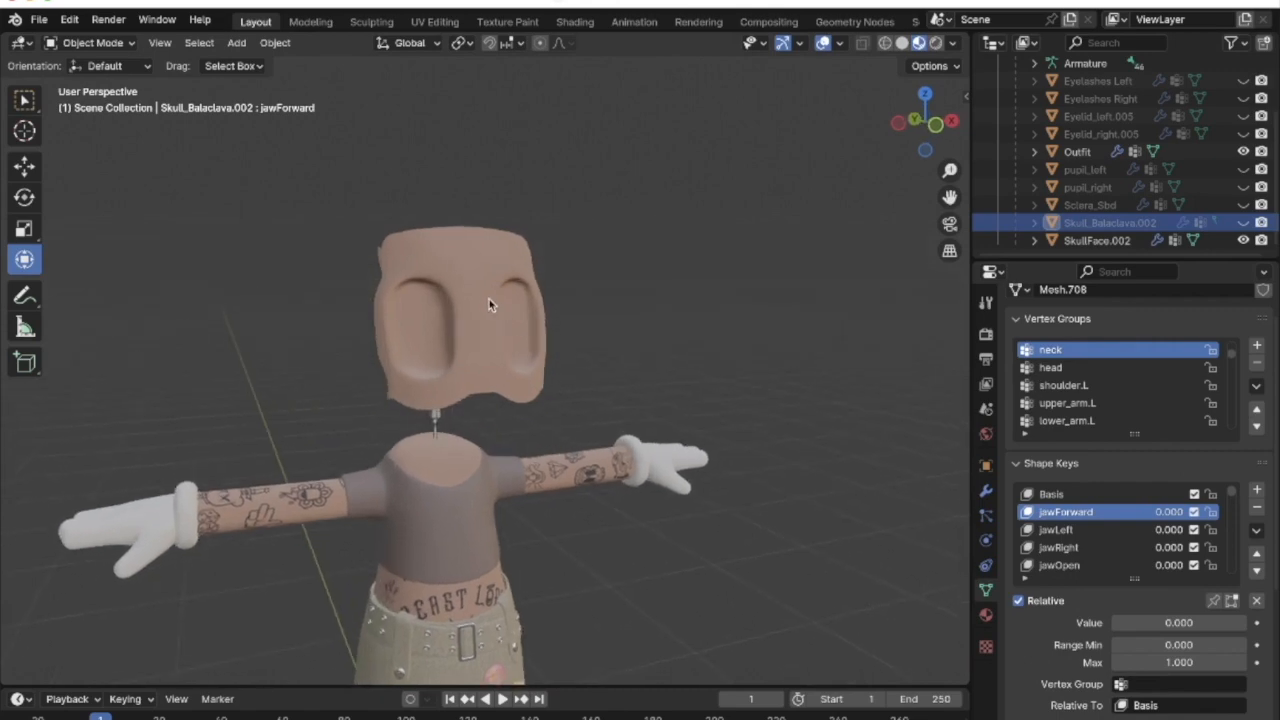
# Select SkullFace.002, switch it to Weight Paint and make head its active vertex group
pyautogui.click(1069, 370)
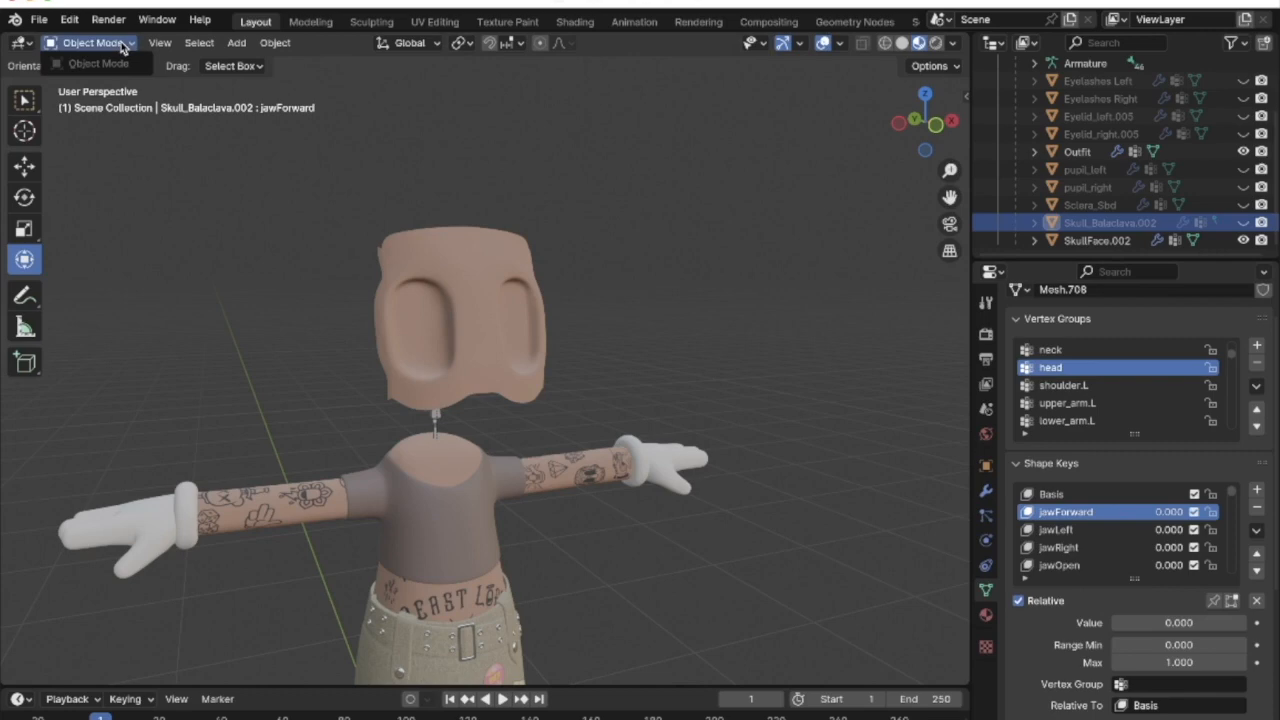
pyautogui.click(460, 292)
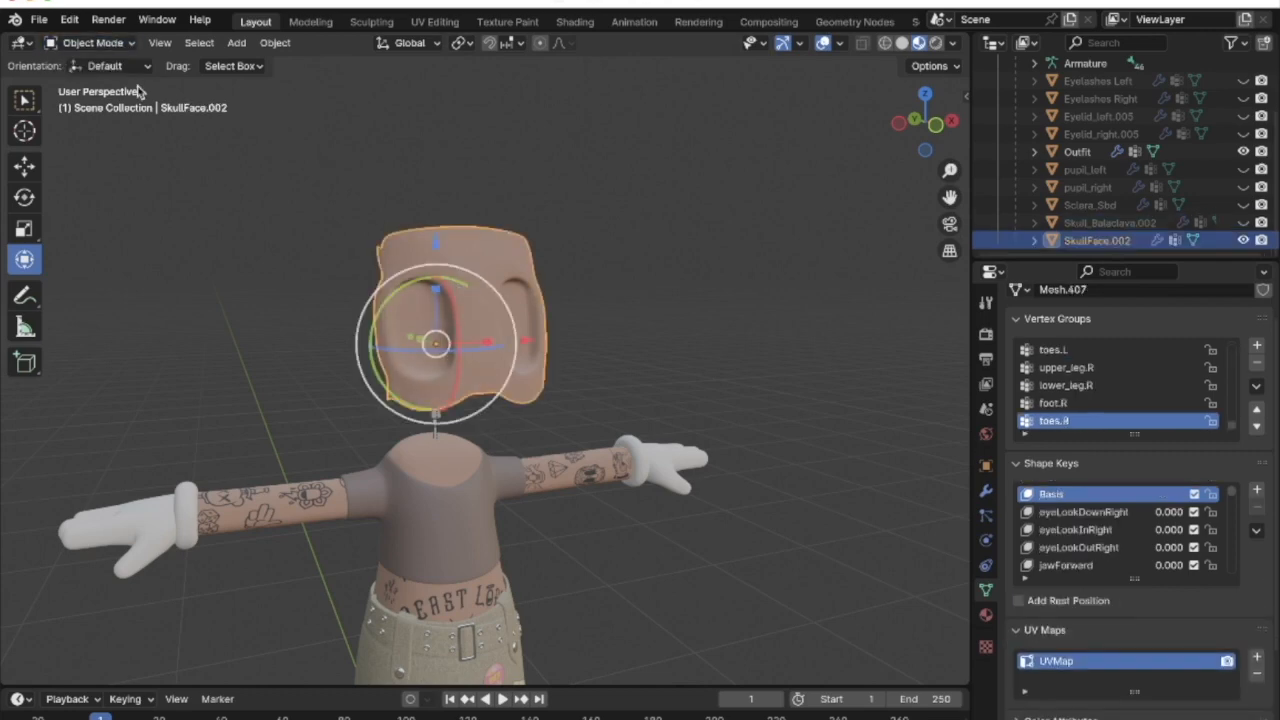
pyautogui.click(92, 42)
pyautogui.click(108, 140)
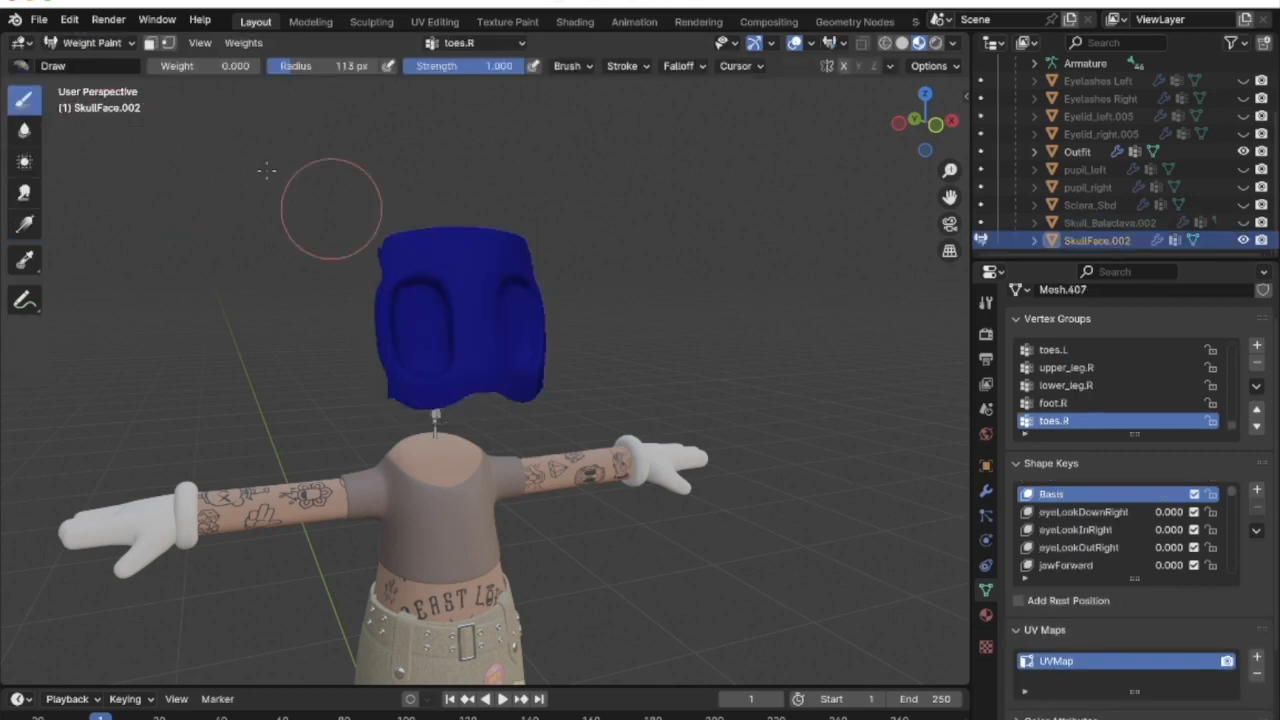
pyautogui.scroll(15, 1119, 416)
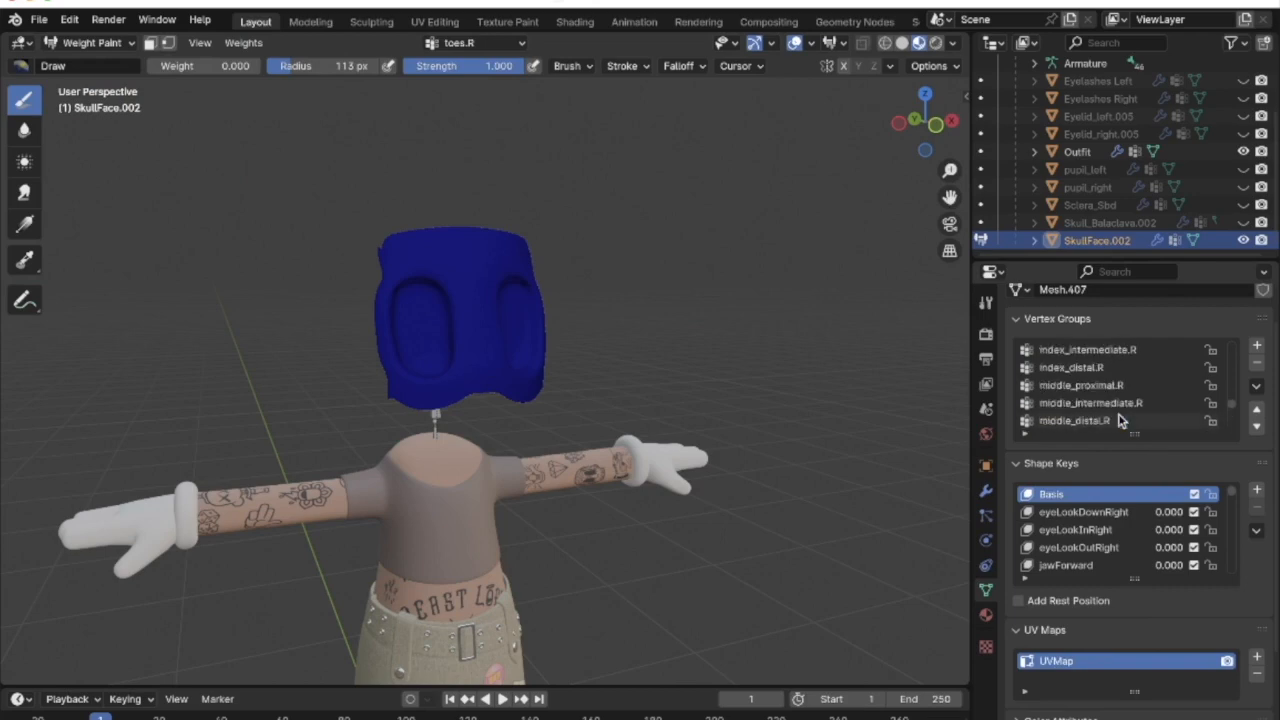
pyautogui.click(1115, 405)
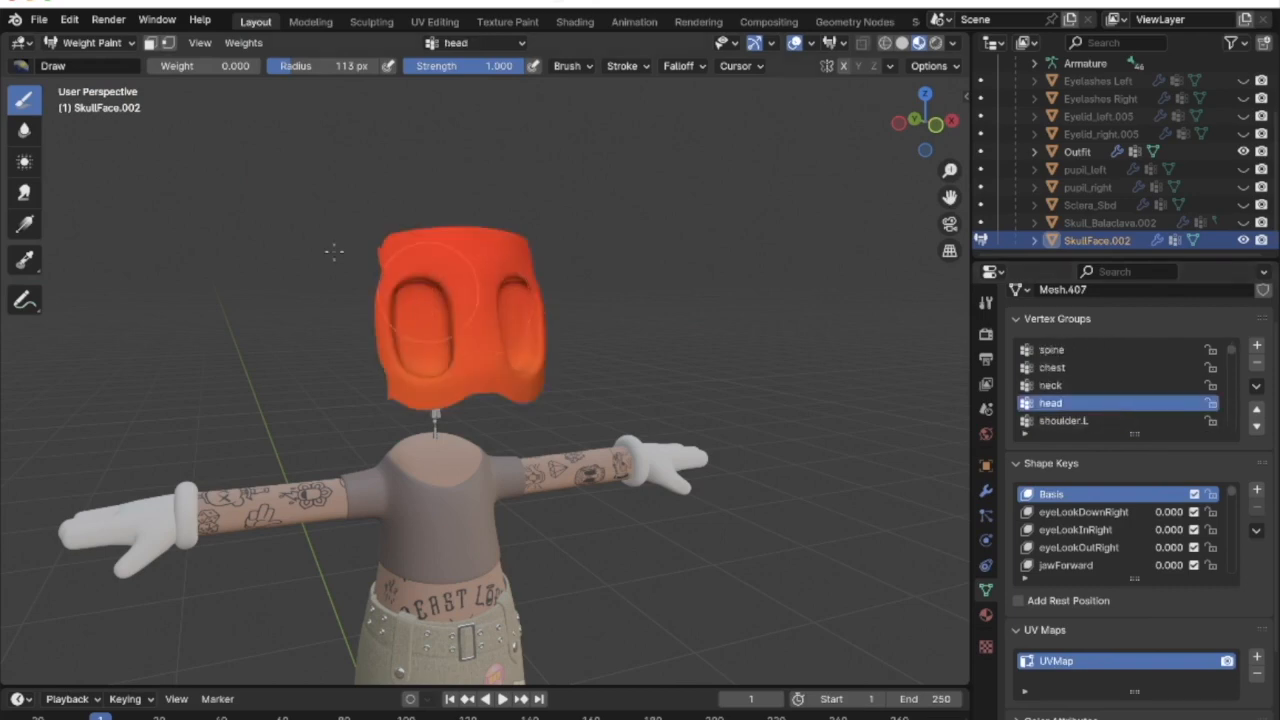
# Set the brush weight to 1 and paint the whole skull face with full head weight
pyautogui.moveTo(214, 65); pyautogui.dragTo(262, 65)
pyautogui.scroll(-3, 488, 278)
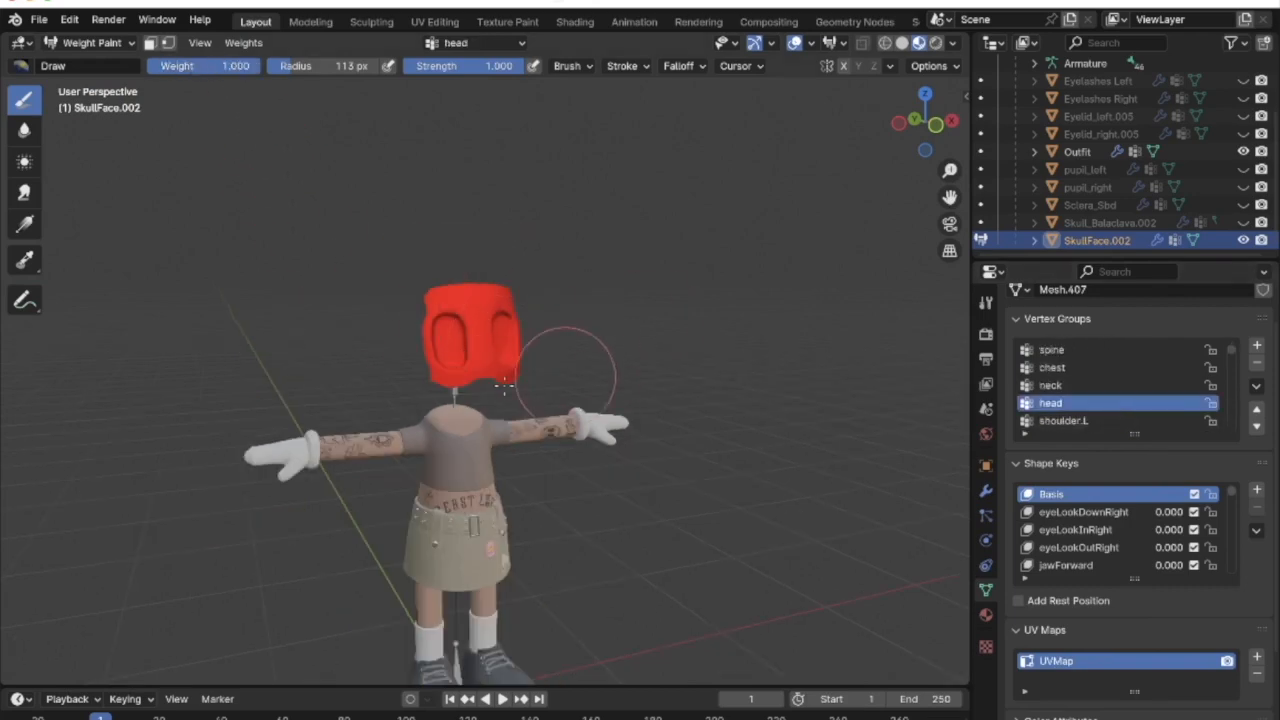
pyautogui.moveTo(568, 352); pyautogui.dragTo(640, 363, button='middle')
pyautogui.moveTo(523, 356); pyautogui.dragTo(930, 372, button='middle')
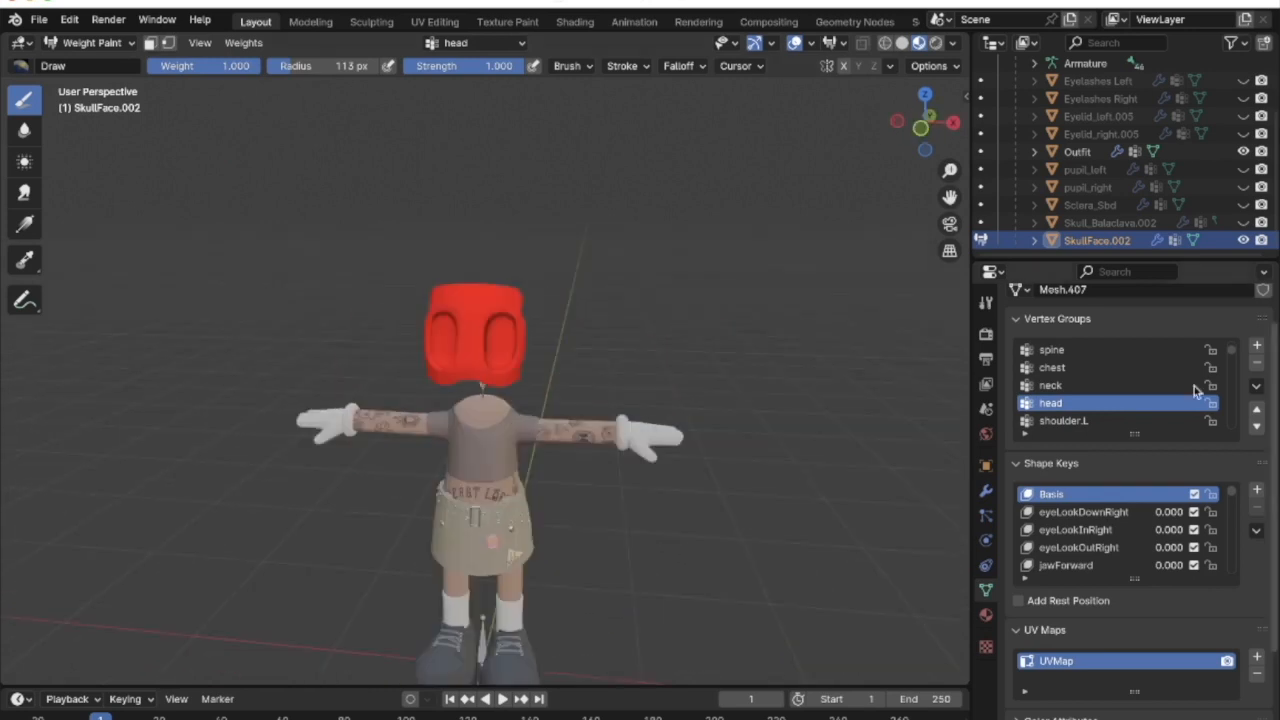
# Step through the skull face's vertex groups from head down to the toes and back up to root, checking for stray weights
pyautogui.press('Down')
pyautogui.press('Down')
pyautogui.press('Down')
pyautogui.press('Down')
pyautogui.press('Down')
pyautogui.press('Down')
pyautogui.press('Down')
pyautogui.press('Down')
pyautogui.press('Down')
pyautogui.press('Down')
pyautogui.press('Down')
pyautogui.press('Down')
pyautogui.press('Down')
pyautogui.press('Down')
pyautogui.press('Down')
pyautogui.press('Down')
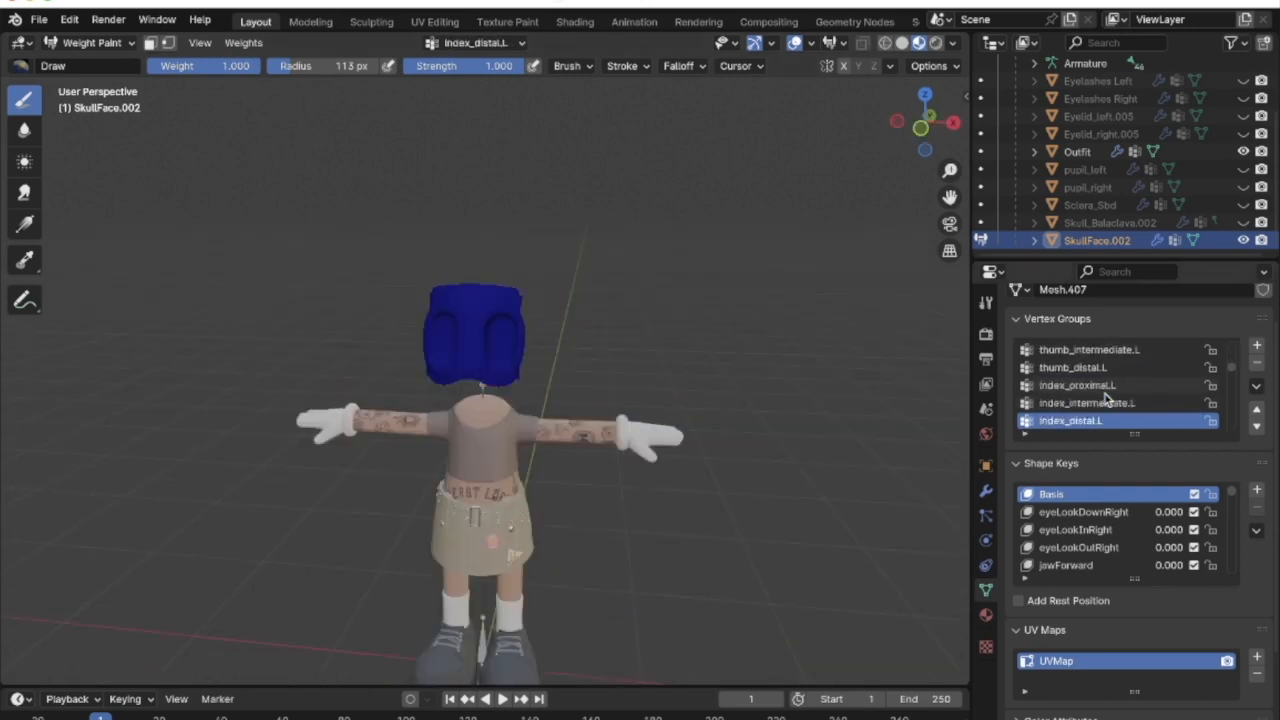
pyautogui.press('Down')
pyautogui.press('Down')
pyautogui.press('Down')
pyautogui.press('Down')
pyautogui.press('Down')
pyautogui.press('Down')
pyautogui.press('Down')
pyautogui.press('Down')
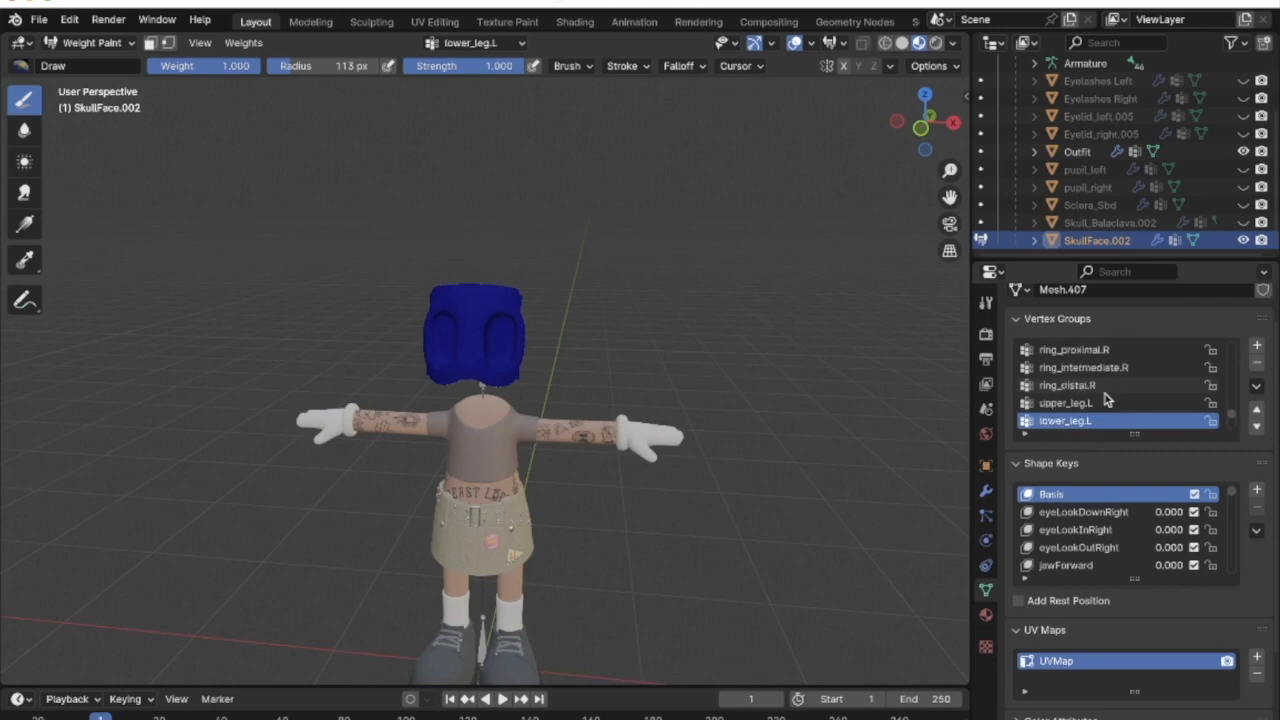
pyautogui.press('Up')
pyautogui.press('Up')
pyautogui.press('Up')
pyautogui.press('Up')
pyautogui.press('Up')
pyautogui.press('Up')
pyautogui.press('Up')
pyautogui.press('Up')
pyautogui.press('Up')
pyautogui.press('Up')
pyautogui.press('Up')
pyautogui.press('Up')
pyautogui.press('Up')
pyautogui.press('Up')
pyautogui.press('Up')
pyautogui.press('Up')
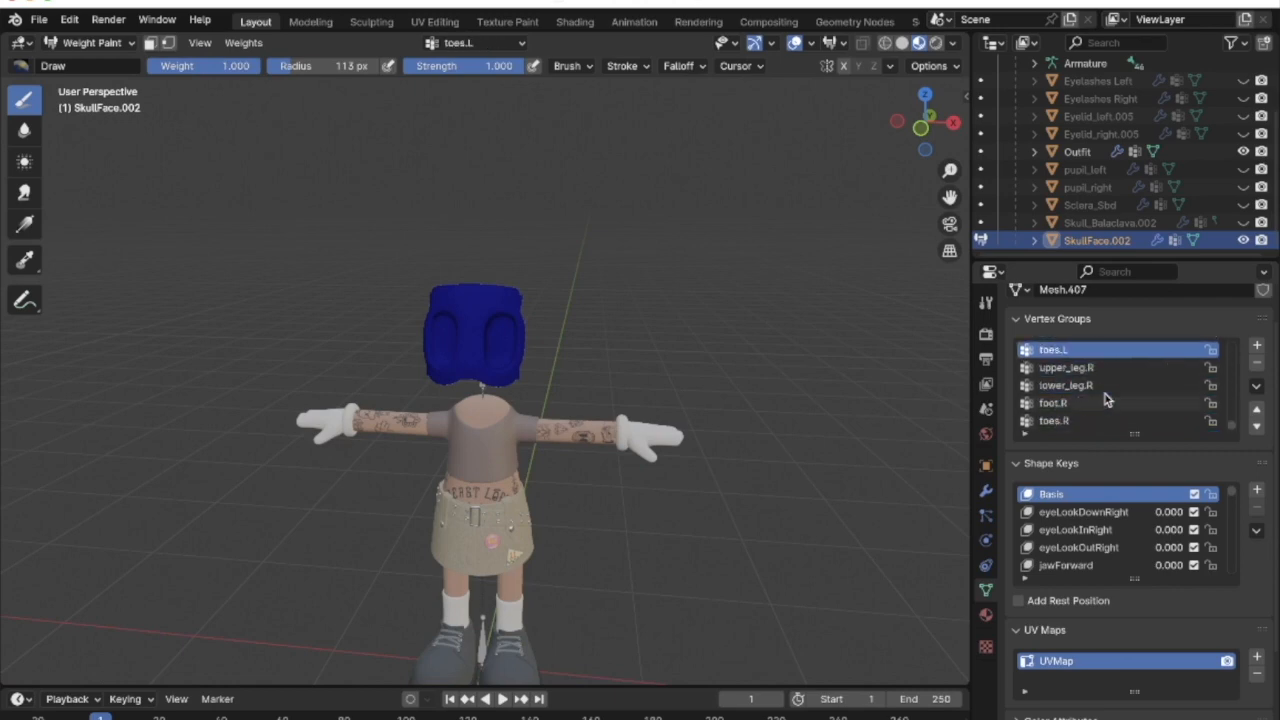
pyautogui.press('Up')
pyautogui.press('Up')
pyautogui.press('Up')
pyautogui.press('Up')
pyautogui.press('Up')
pyautogui.press('Up')
pyautogui.press('Up')
pyautogui.press('Up')
pyautogui.press('Up')
pyautogui.press('Up')
pyautogui.press('Up')
pyautogui.press('Up')
pyautogui.press('Up')
pyautogui.press('Up')
pyautogui.press('Up')
pyautogui.press('Up')
pyautogui.press('Up')
pyautogui.press('Up')
pyautogui.press('Up')
pyautogui.press('Up')
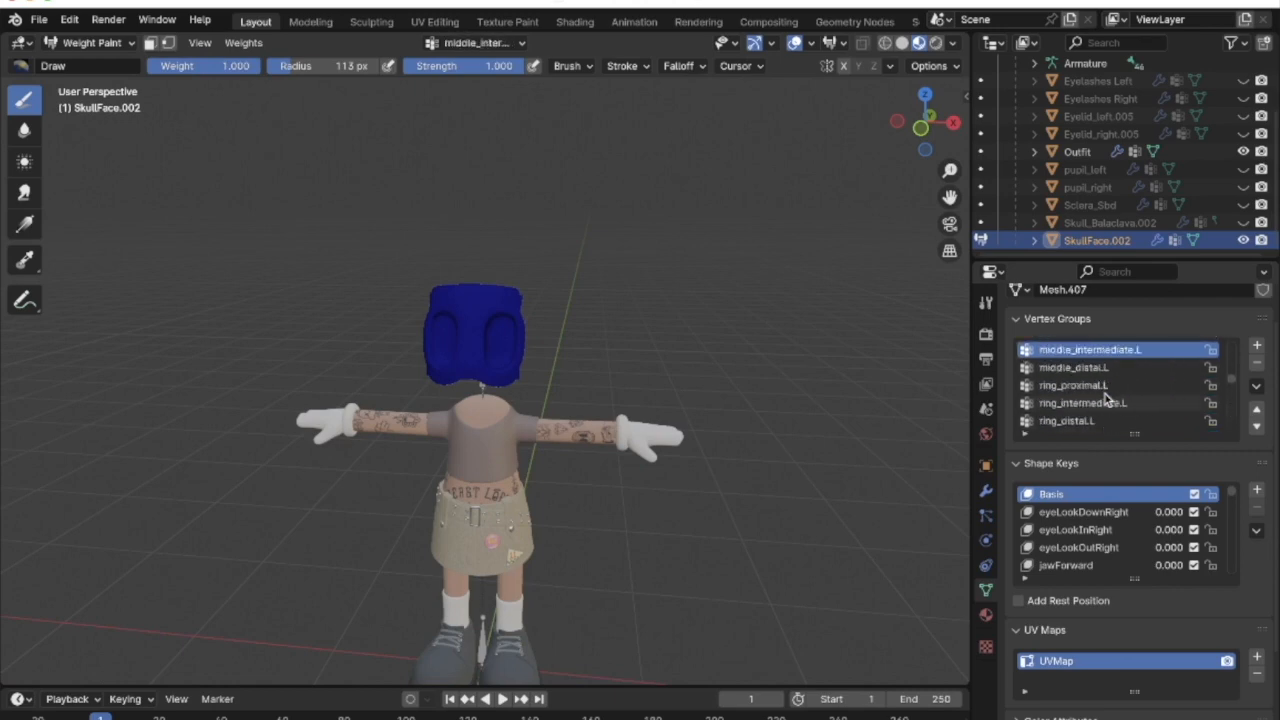
pyautogui.press('Up')
pyautogui.press('Up')
pyautogui.press('Up')
pyautogui.press('Up')
pyautogui.press('Up')
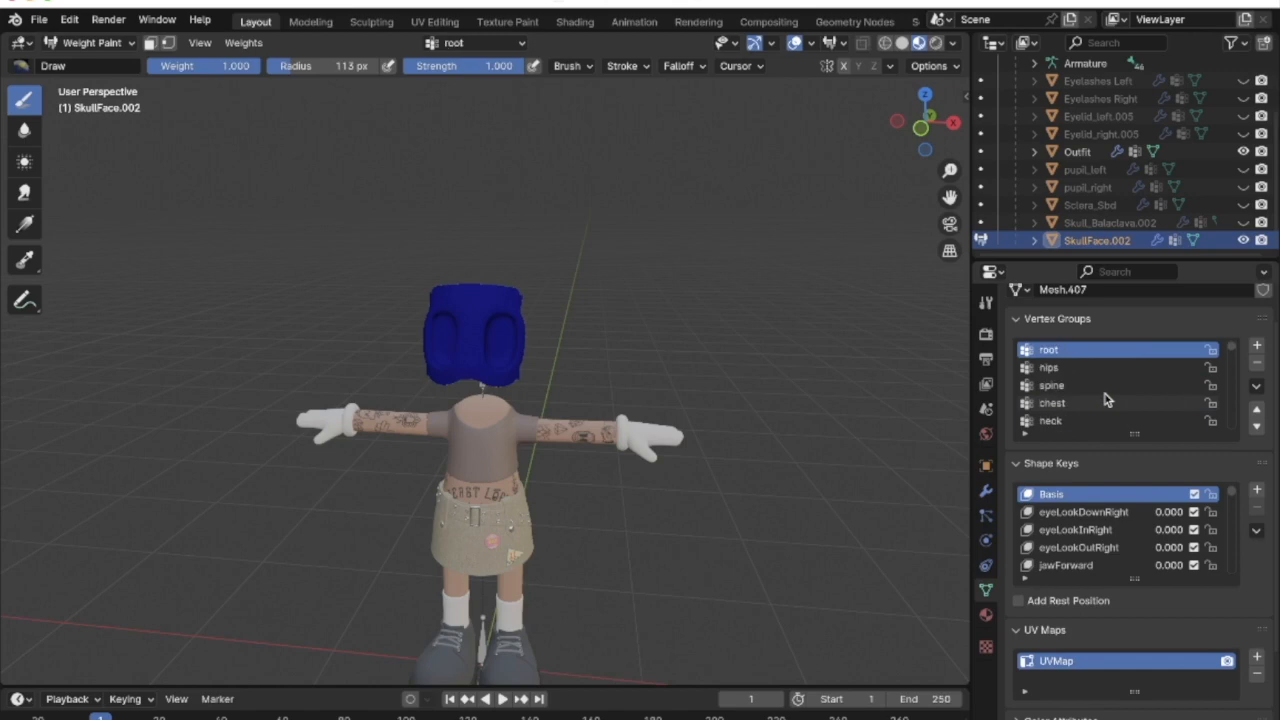
# Step through the skull face's vertex groups from root down to toes.R, checking its inner side for stray weights
pyautogui.press('Down')
pyautogui.press('Down')
pyautogui.press('Down')
pyautogui.press('Down')
pyautogui.press('Down')
pyautogui.press('Down')
pyautogui.press('Up')
pyautogui.moveTo(540, 387); pyautogui.dragTo(623, 391, button='middle')
pyautogui.press('Down')
pyautogui.press('Down')
pyautogui.press('Down')
pyautogui.press('Down')
pyautogui.press('Down')
pyautogui.press('Down')
pyautogui.press('Down')
pyautogui.press('Down')
pyautogui.press('Down')
pyautogui.press('Down')
pyautogui.press('Down')
pyautogui.press('Down')
pyautogui.press('Down')
pyautogui.press('Down')
pyautogui.press('Down')
pyautogui.press('Down')
pyautogui.press('Down')
pyautogui.press('Down')
pyautogui.press('Down')
pyautogui.press('Down')
pyautogui.press('Down')
pyautogui.press('Down')
pyautogui.press('Down')
pyautogui.press('Down')
pyautogui.press('Down')
pyautogui.press('Down')
pyautogui.press('Down')
pyautogui.press('Down')
pyautogui.press('Down')
pyautogui.scroll(4, 448, 476)
pyautogui.press('Down')
pyautogui.press('Down')
pyautogui.press('Down')
pyautogui.press('Down')
pyautogui.press('Down')
pyautogui.press('Down')
pyautogui.press('Down')
pyautogui.press('Down')
pyautogui.press('Down')
pyautogui.press('Down')
pyautogui.press('Down')
pyautogui.press('Down')
pyautogui.press('Down')
pyautogui.press('Down')
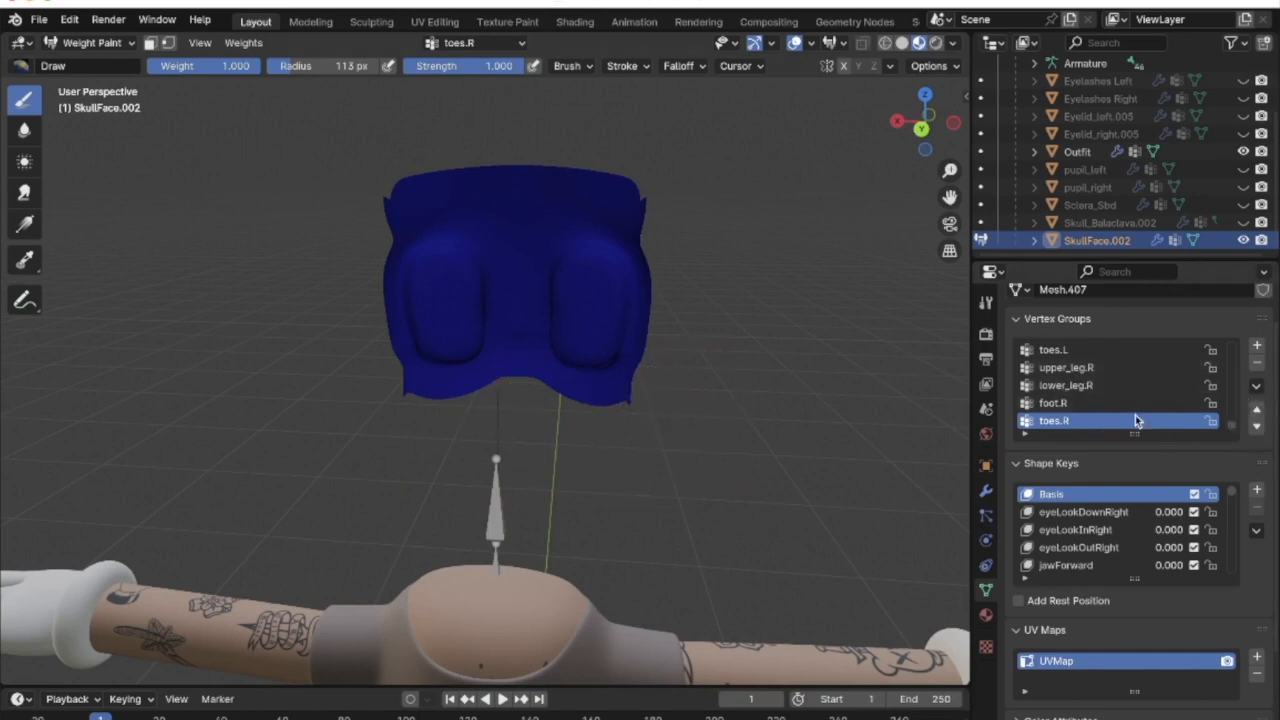
# Step back up the skull face's vertex groups from toes.R to the hips and root groups, rechecking for stray weights
pyautogui.press('Up')
pyautogui.press('Up')
pyautogui.press('Up')
pyautogui.press('Up')
pyautogui.press('Up')
pyautogui.press('Up')
pyautogui.press('Up')
pyautogui.press('Up')
pyautogui.press('Up')
pyautogui.press('Up')
pyautogui.press('Up')
pyautogui.press('Up')
pyautogui.press('Up')
pyautogui.press('Up')
pyautogui.press('Up')
pyautogui.press('Up')
pyautogui.press('Up')
pyautogui.press('Up')
pyautogui.press('Up')
pyautogui.press('Up')
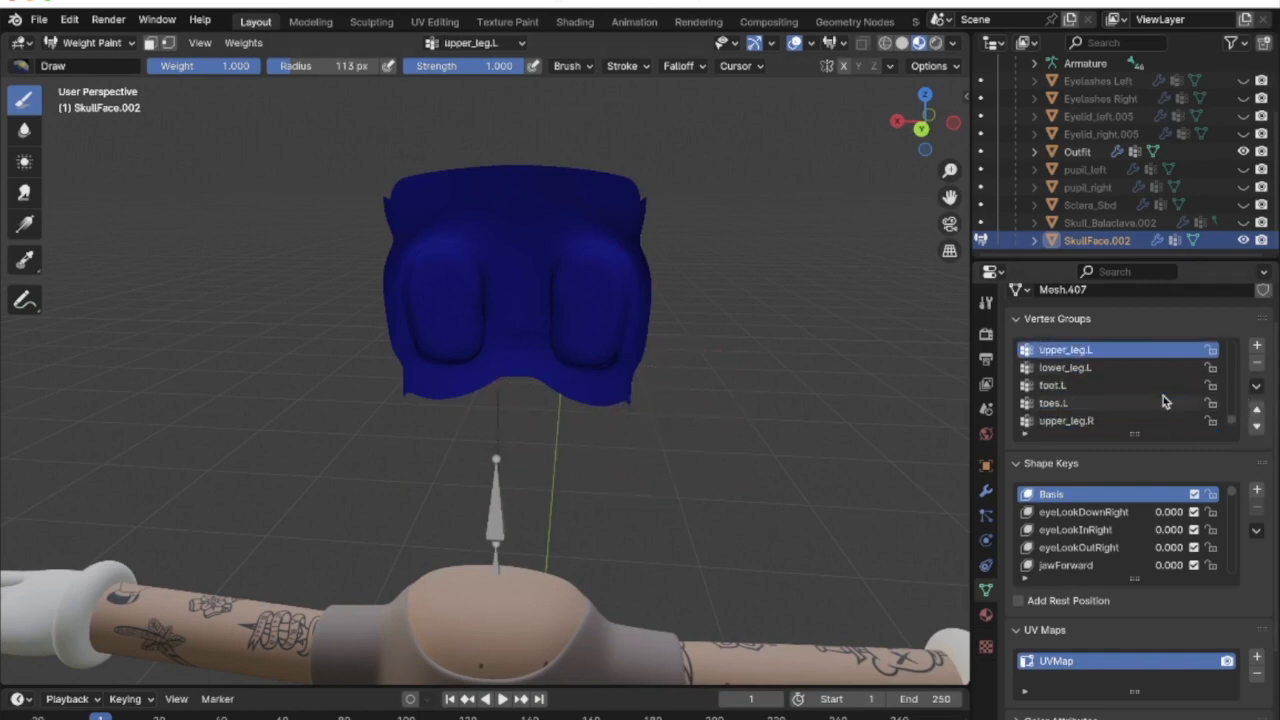
pyautogui.press('Up')
pyautogui.press('Up')
pyautogui.press('Up')
pyautogui.press('Up')
pyautogui.press('Up')
pyautogui.press('Up')
pyautogui.press('Up')
pyautogui.press('Up')
pyautogui.press('Up')
pyautogui.press('Up')
pyautogui.press('Up')
pyautogui.press('Up')
pyautogui.press('Up')
pyautogui.press('Up')
pyautogui.press('Up')
pyautogui.press('Up')
pyautogui.press('Up')
pyautogui.press('Up')
pyautogui.press('Up')
pyautogui.press('Up')
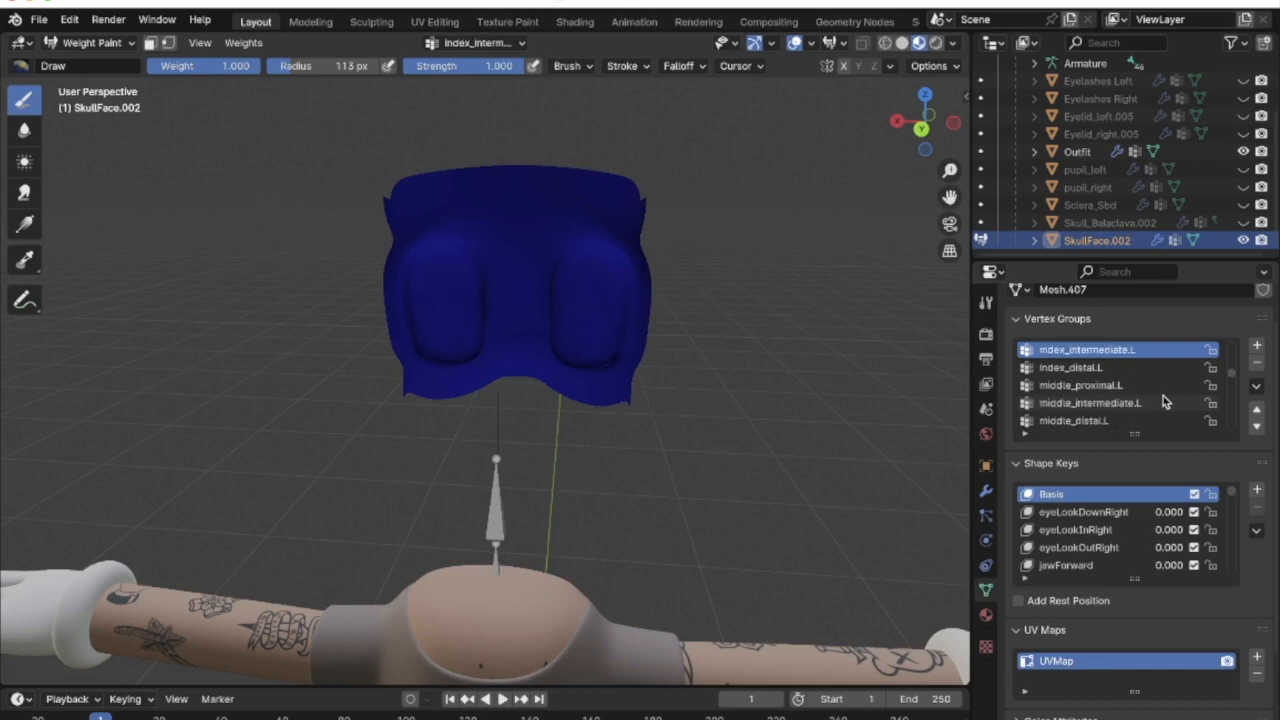
pyautogui.press('Up')
pyautogui.press('Up')
pyautogui.press('Down')
pyautogui.press('Down')
pyautogui.press('Down')
pyautogui.press('Down')
pyautogui.press('Down')
pyautogui.press('Down')
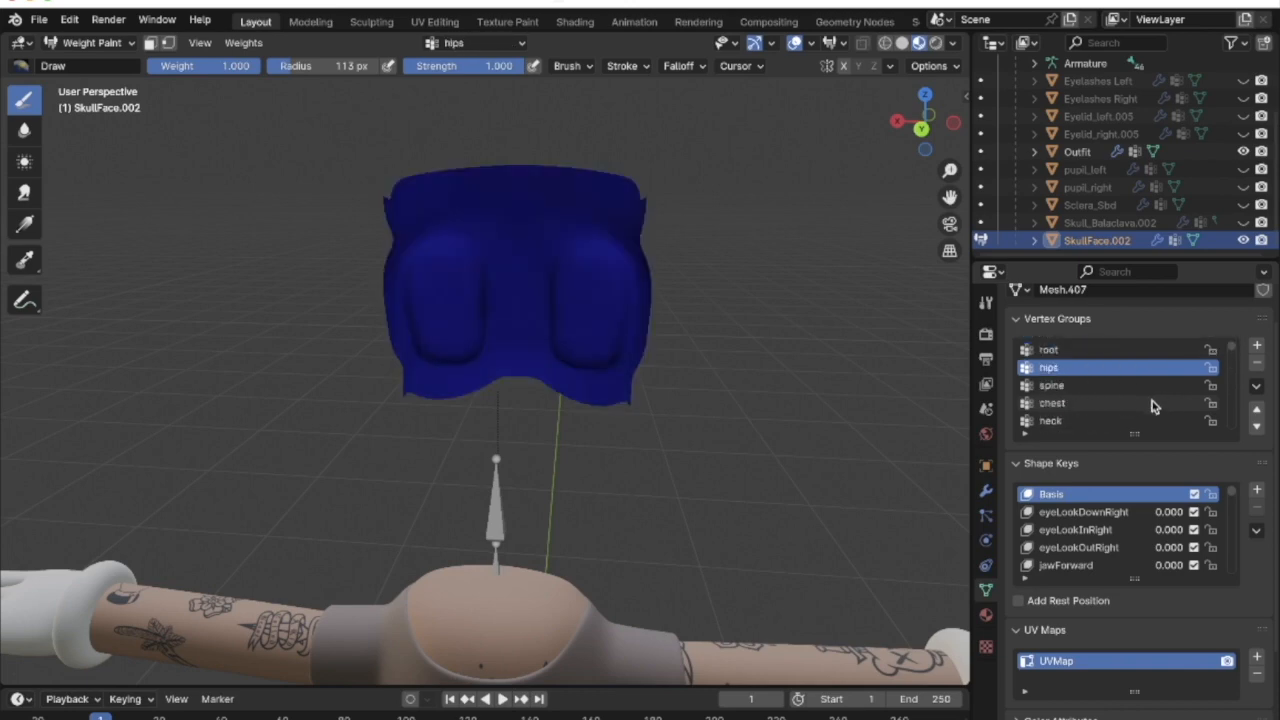
# Compare the skull face's weights across the first vertex groups, from root to neck, ending on neck
pyautogui.press('Up')
pyautogui.press('Up')
pyautogui.press('Down')
pyautogui.press('Down')
pyautogui.press('Up')
pyautogui.press('Up')
pyautogui.press('Up')
pyautogui.press('Down')
pyautogui.press('Up')
pyautogui.press('Down')
pyautogui.press('Up')
pyautogui.press('Down')
pyautogui.press('Up')
pyautogui.press('Down')
pyautogui.press('Up')
pyautogui.press('Down')
pyautogui.press('Up')
pyautogui.press('Down')
pyautogui.press('Up')
pyautogui.press('Down')
pyautogui.press('Up')
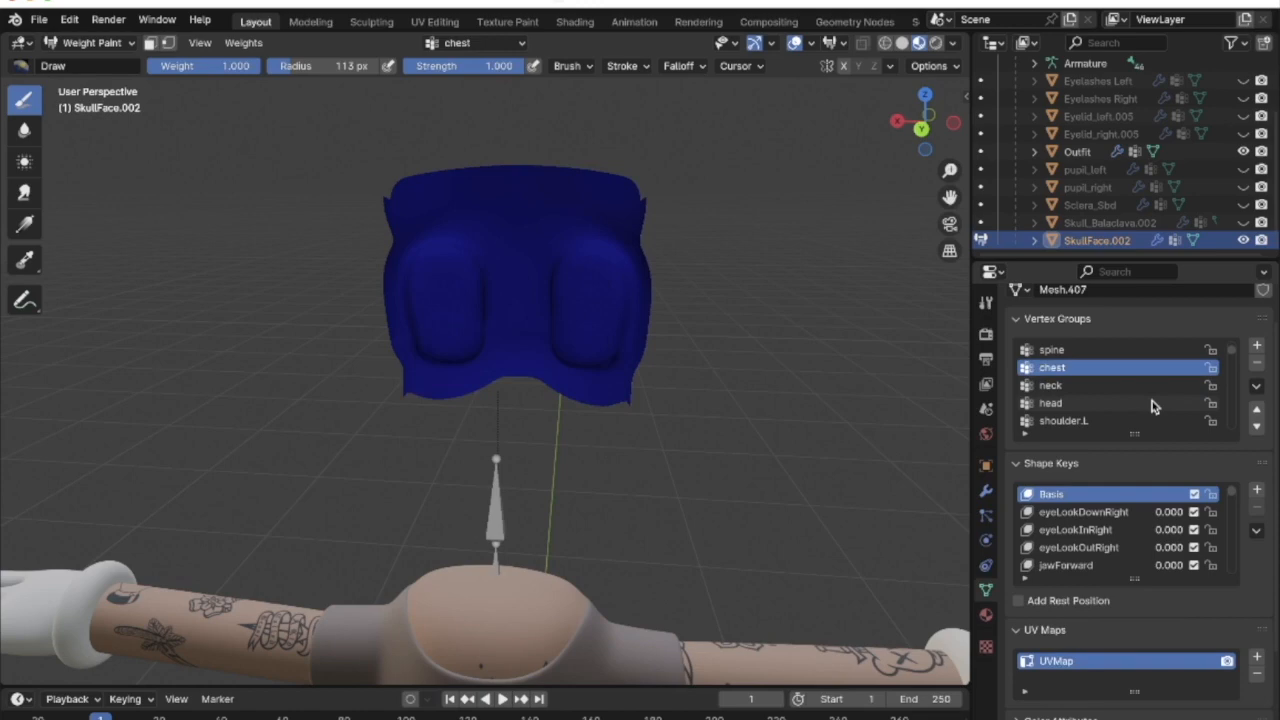
pyautogui.press('Down')
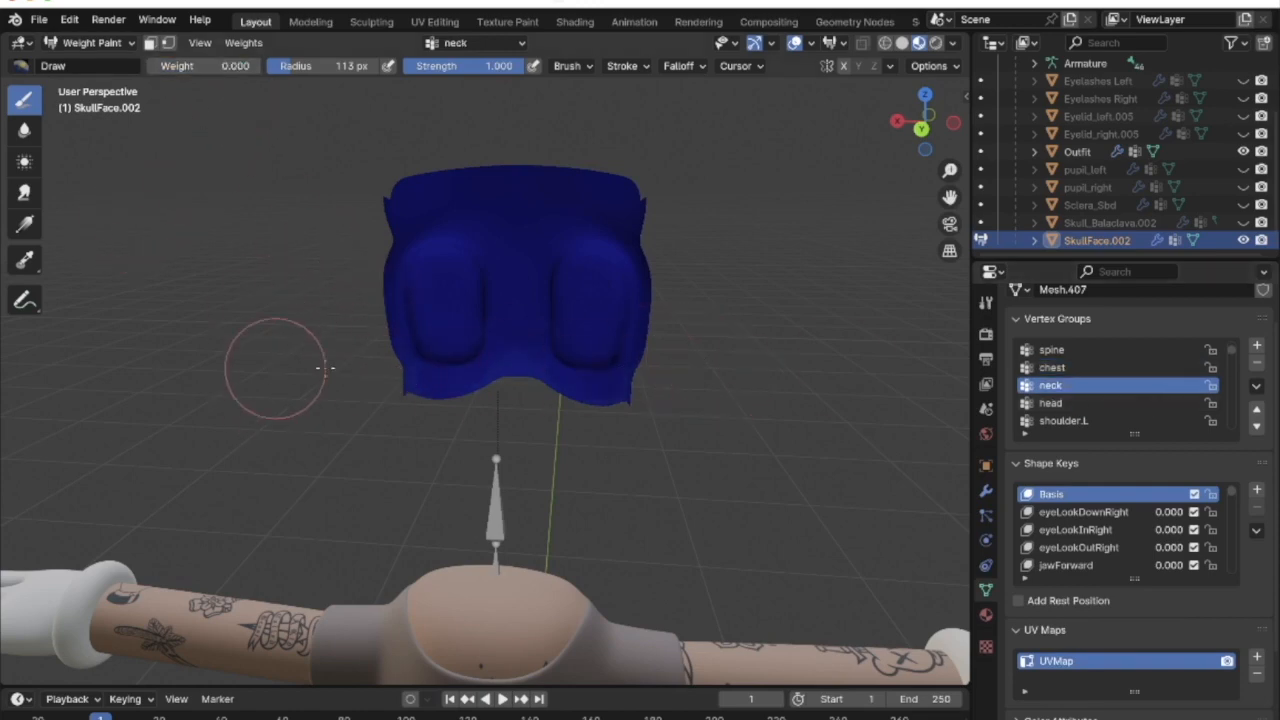
# Recheck the front of the skull face across the groups around neck and head, leaving neck active
pyautogui.moveTo(611, 386); pyautogui.dragTo(531, 380, button='middle')
pyautogui.click(1110, 404)
pyautogui.press('Up')
pyautogui.press('Up')
pyautogui.press('Down')
pyautogui.press('Up')
pyautogui.press('Down')
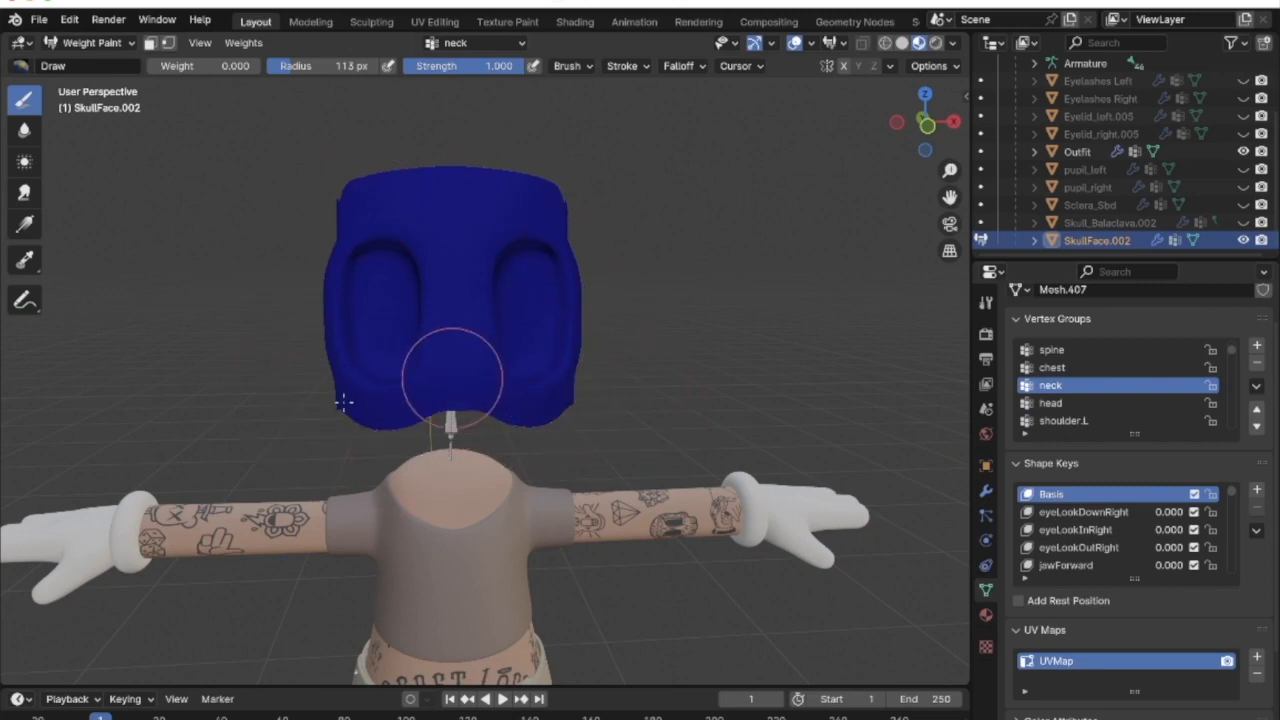
# Swap the visible mesh from SkullFace.002 to Sclera_Sbd and put Sclera_Sbd into Weight Paint mode
pyautogui.click(1245, 241)
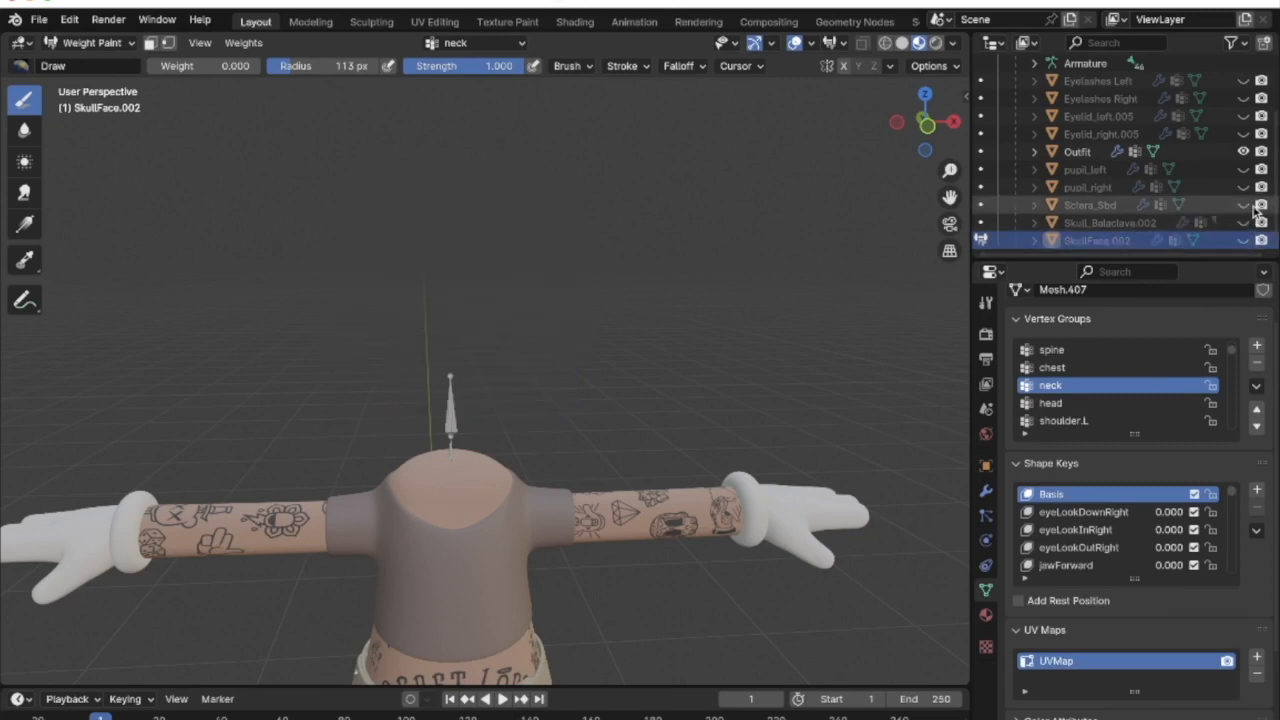
pyautogui.click(1243, 205)
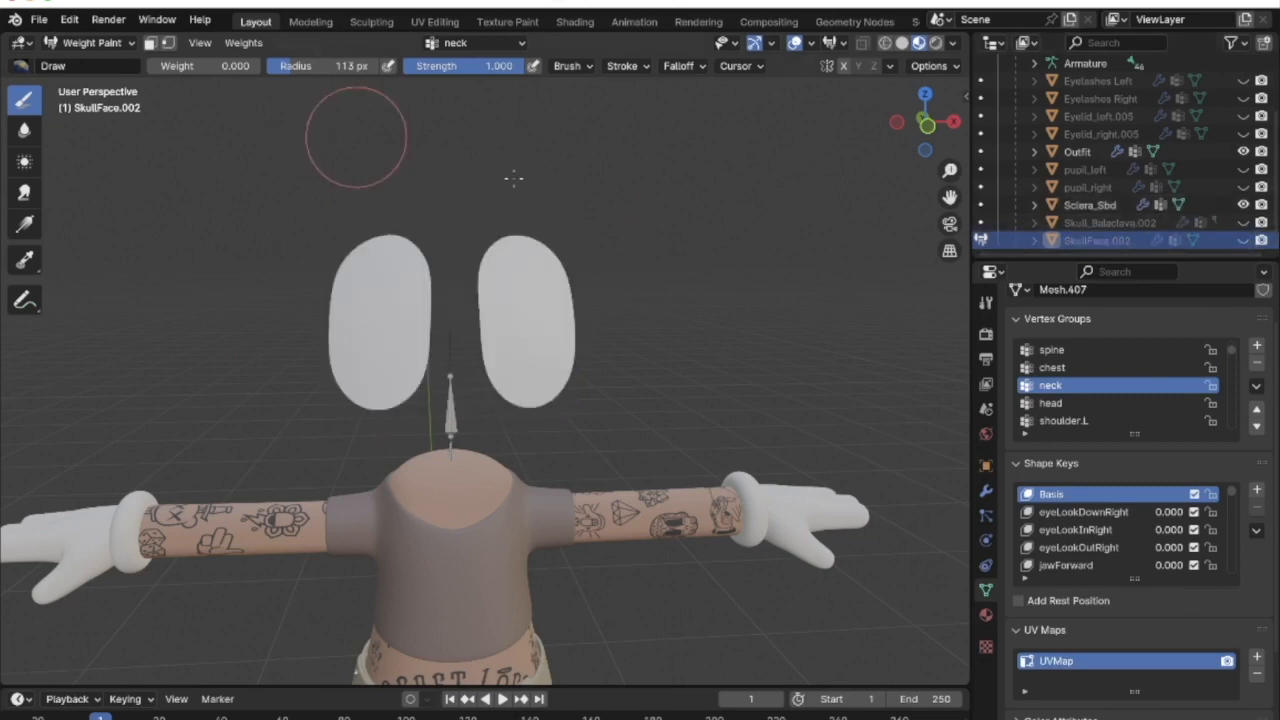
pyautogui.click(105, 45)
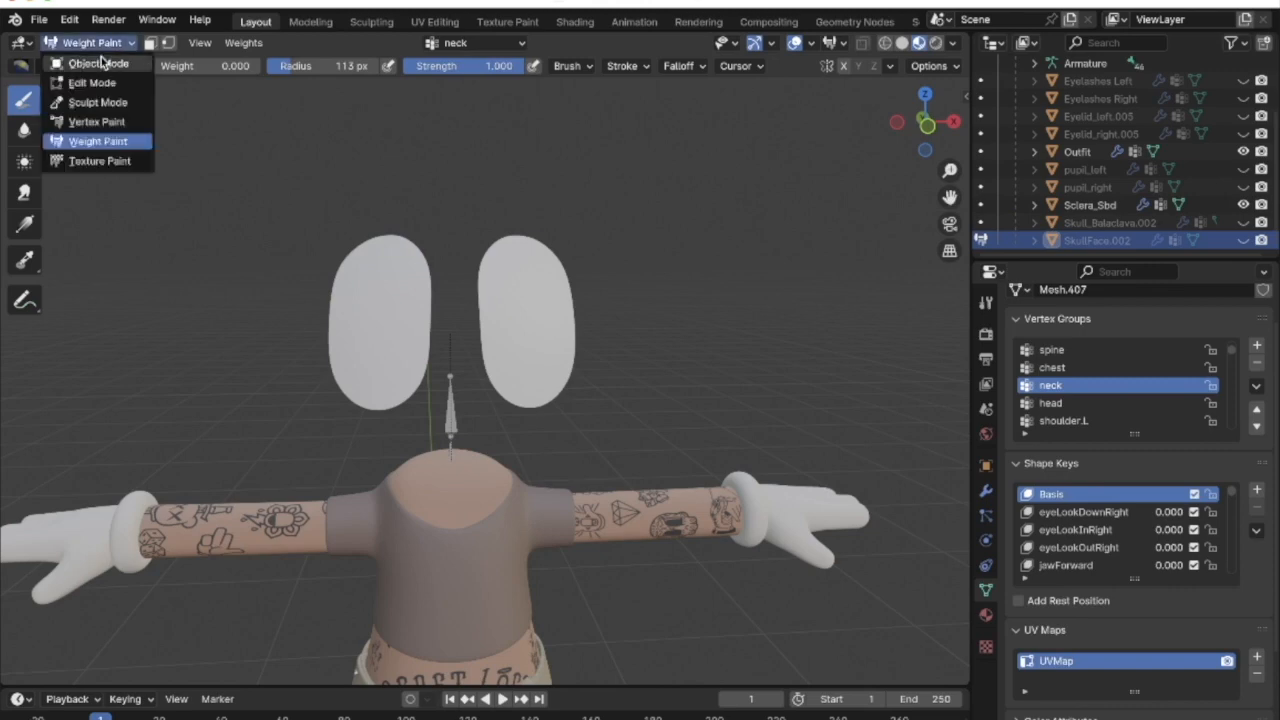
pyautogui.click(102, 60)
pyautogui.click(512, 310)
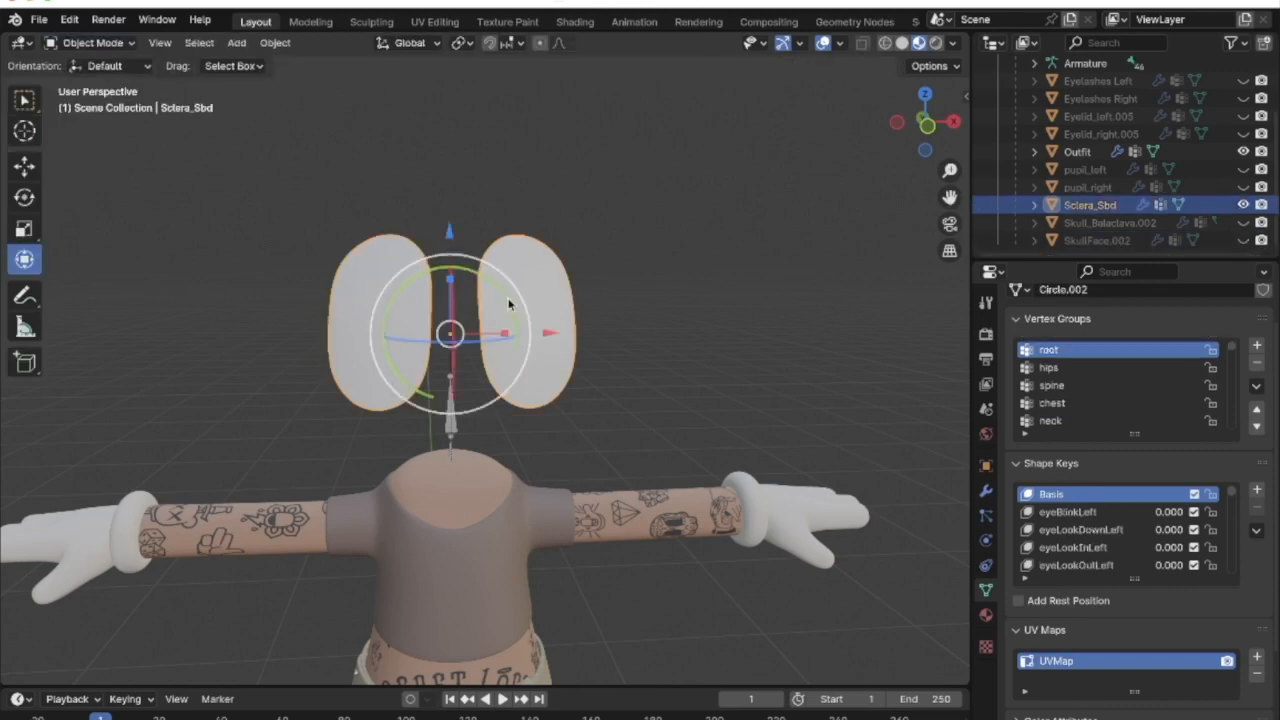
pyautogui.click(117, 45)
pyautogui.click(103, 139)
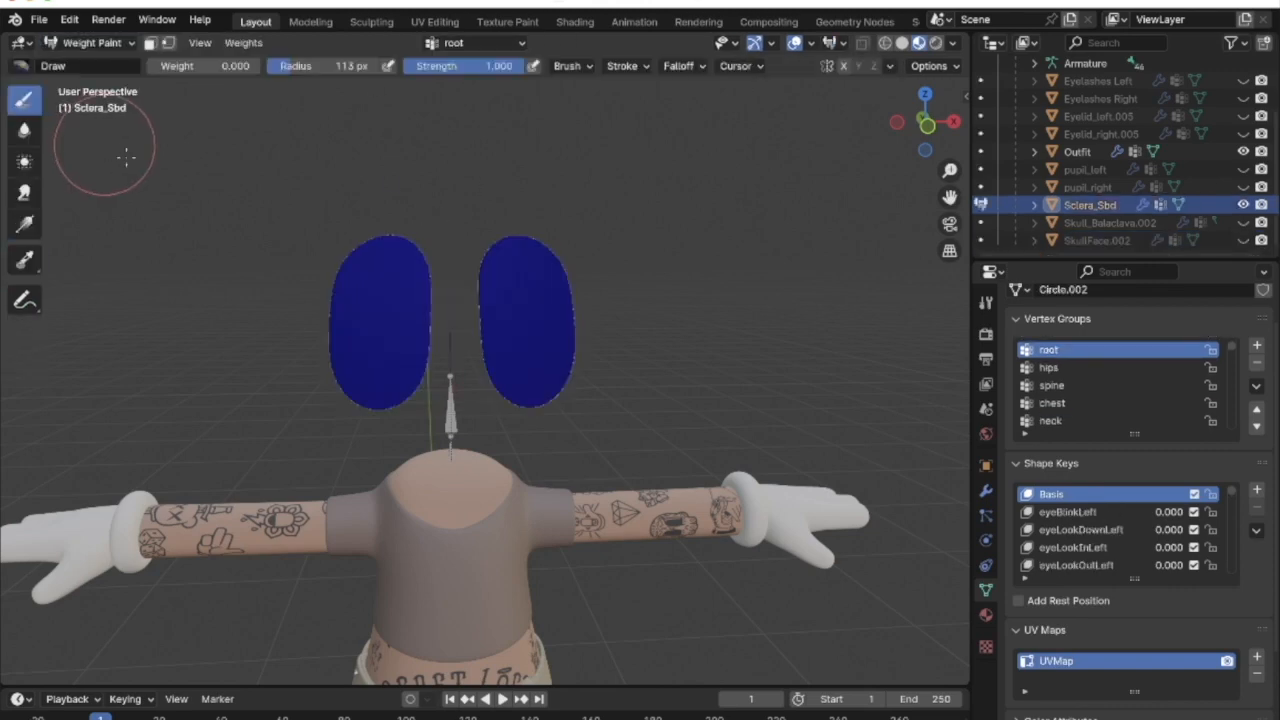
# Make head the active vertex group of Sclera_Sbd with brush weight 1, and check both eyes' head weights from front and back
pyautogui.scroll(-1, 1122, 354)
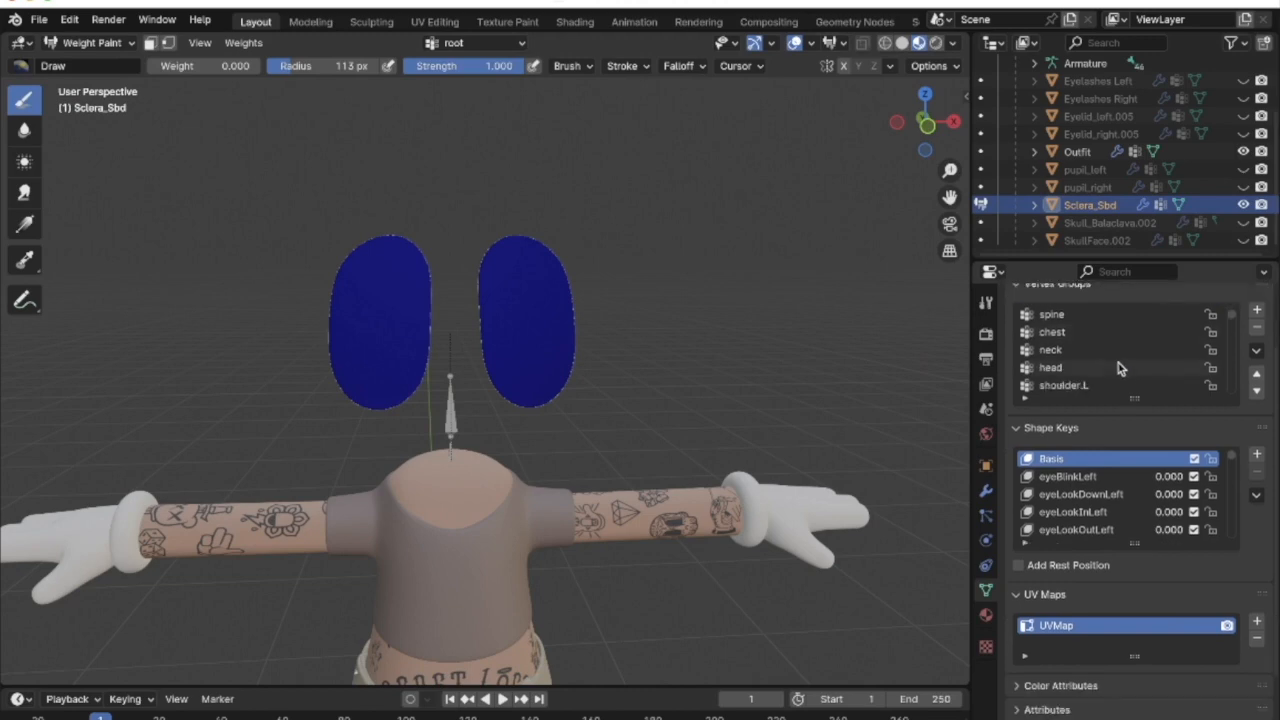
pyautogui.click(1118, 368)
pyautogui.moveTo(152, 66); pyautogui.dragTo(258, 66)
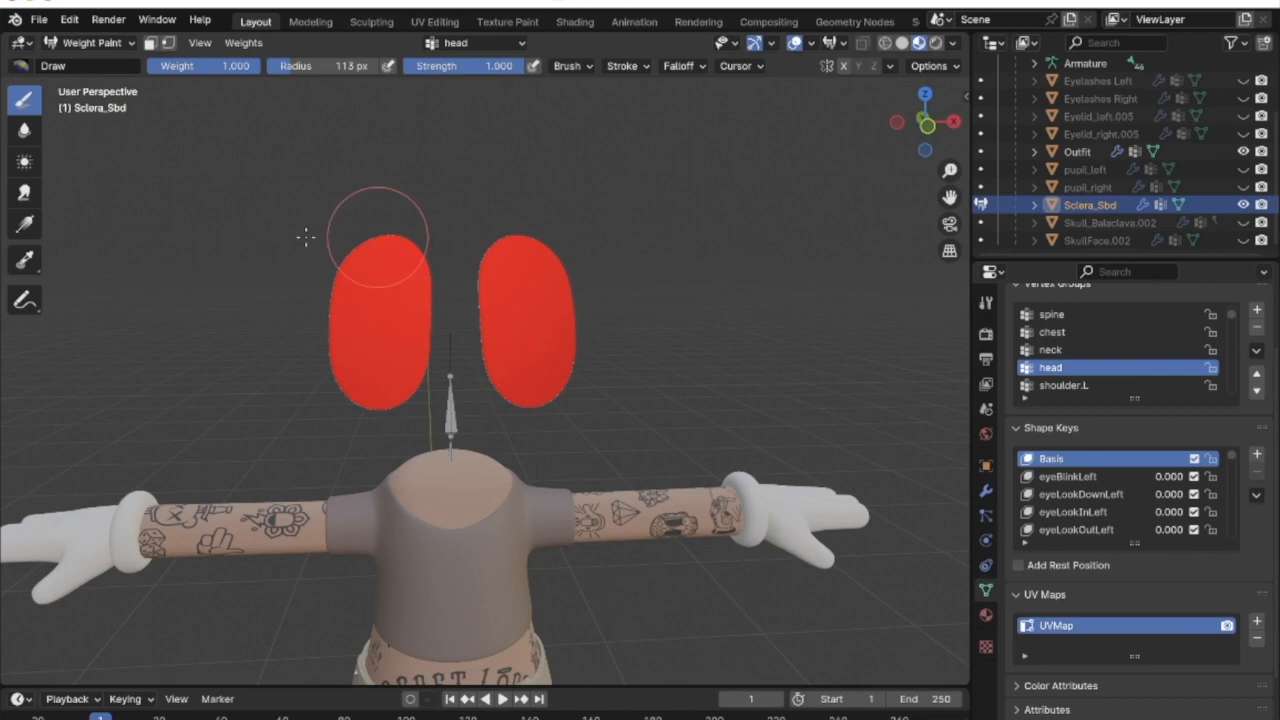
pyautogui.moveTo(398, 318); pyautogui.dragTo(603, 346, button='middle')
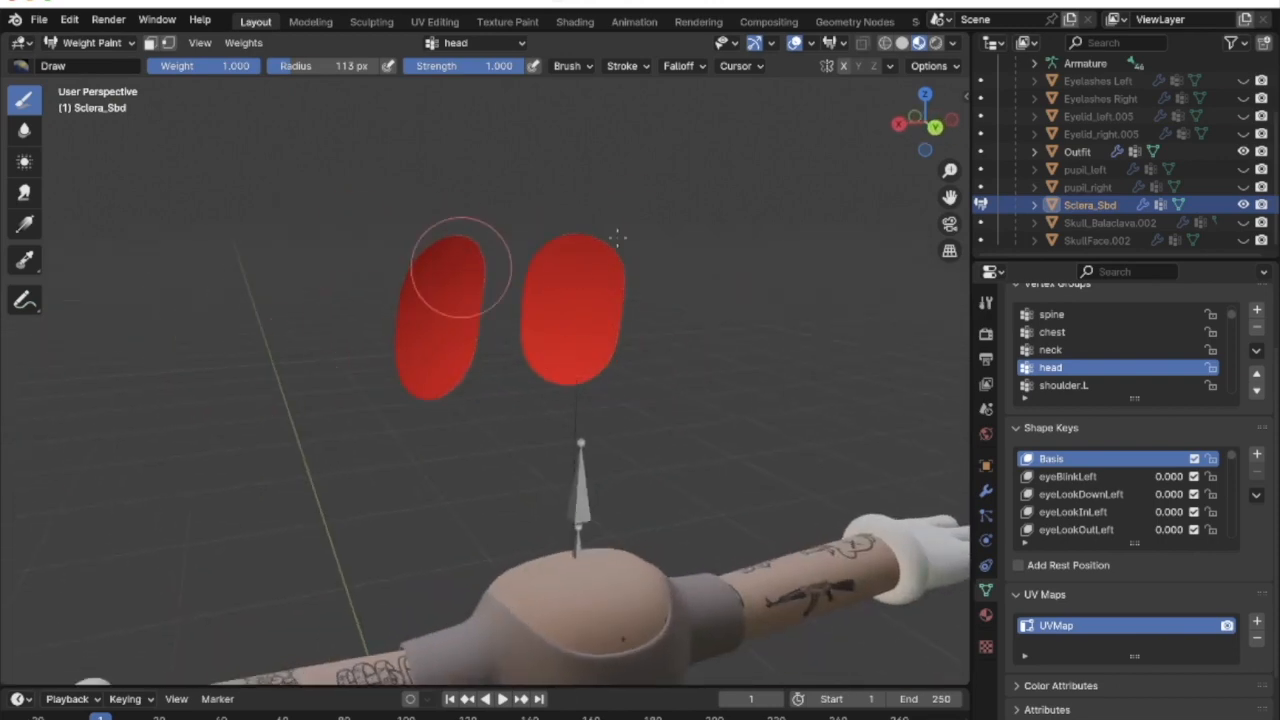
pyautogui.moveTo(436, 251); pyautogui.dragTo(407, 249, button='middle')
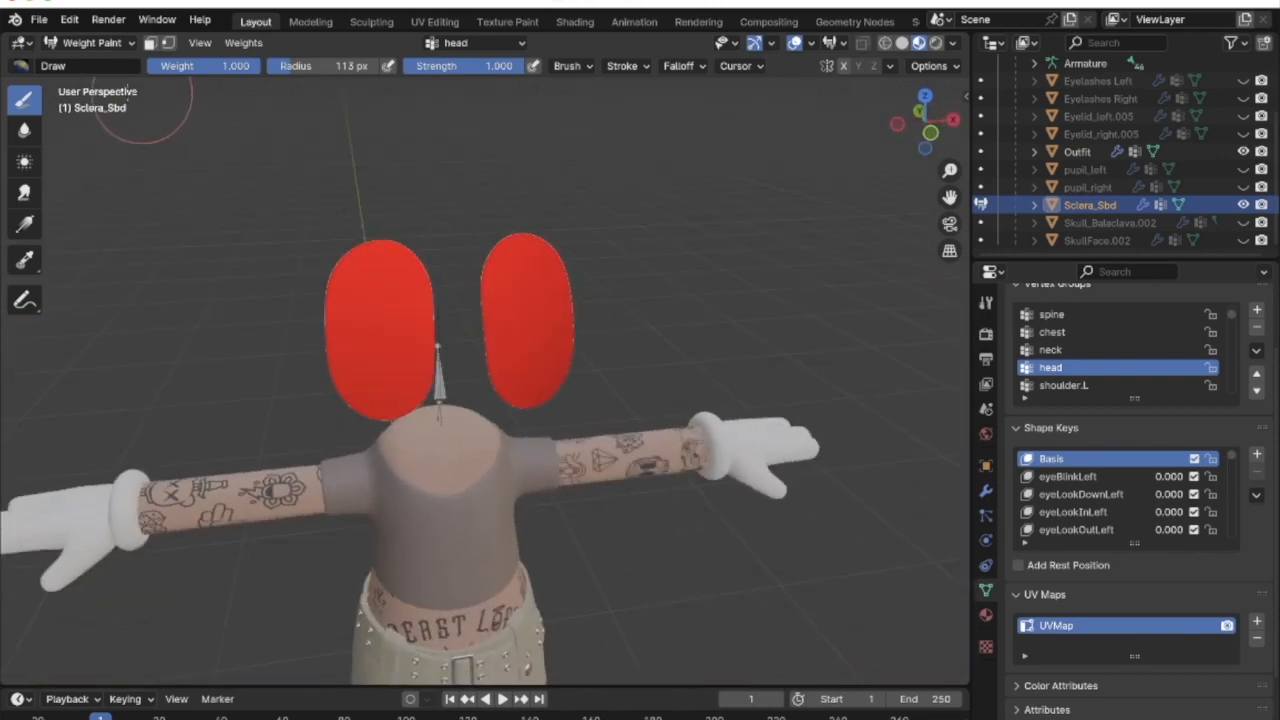
# Set the brush weight to 0 and check Sclera_Sbd's groups around neck and head for stray weights, ending on neck
pyautogui.moveTo(192, 66); pyautogui.dragTo(146, 66)
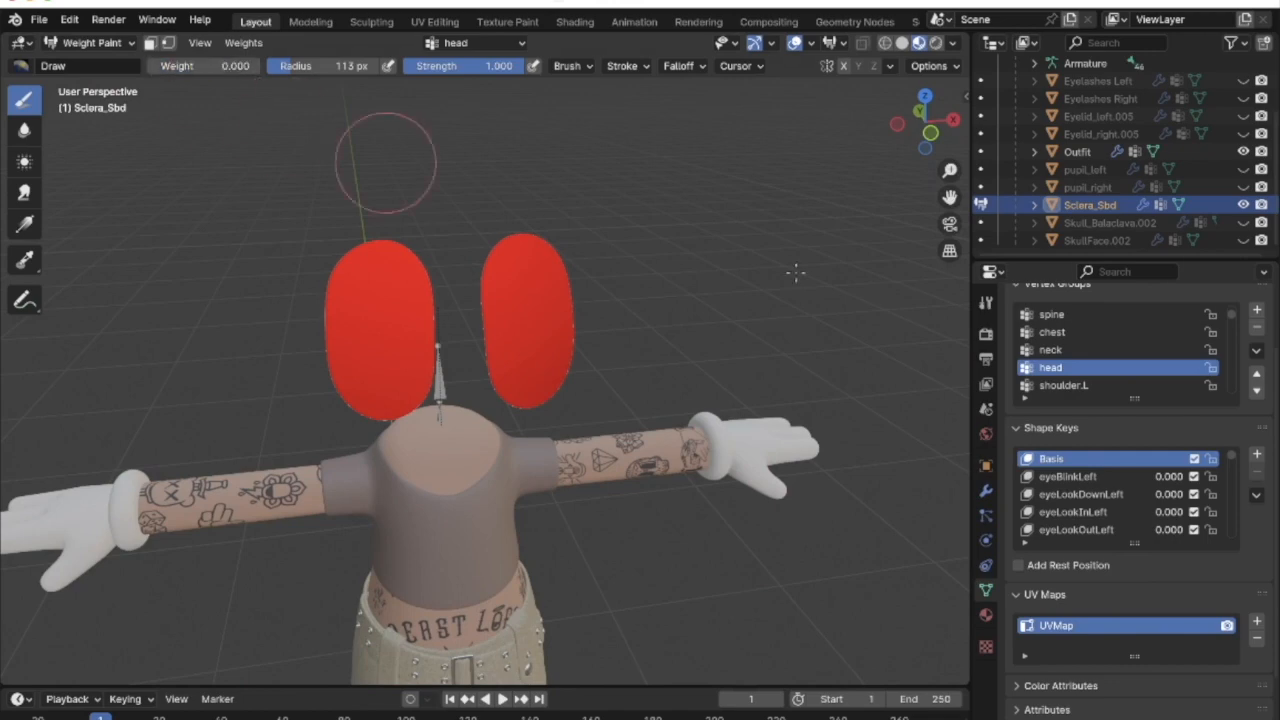
pyautogui.click(1135, 354)
pyautogui.press('Up')
pyautogui.press('Down')
pyautogui.press('Up')
pyautogui.press('Down')
pyautogui.press('Up')
pyautogui.press('Down')
pyautogui.press('Up')
pyautogui.press('Down')
pyautogui.press('Down')
pyautogui.press('Down')
pyautogui.press('Up')
pyautogui.press('Up')
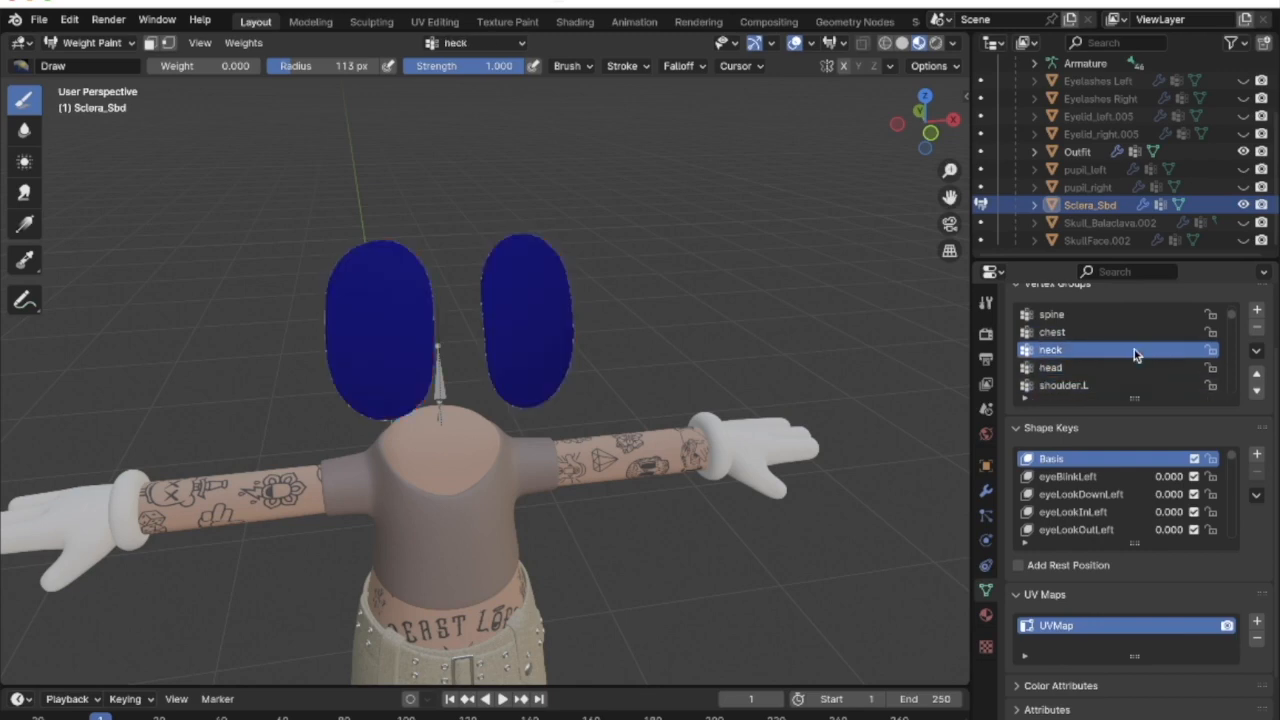
pyautogui.moveTo(772, 357); pyautogui.dragTo(609, 357, button='middle')
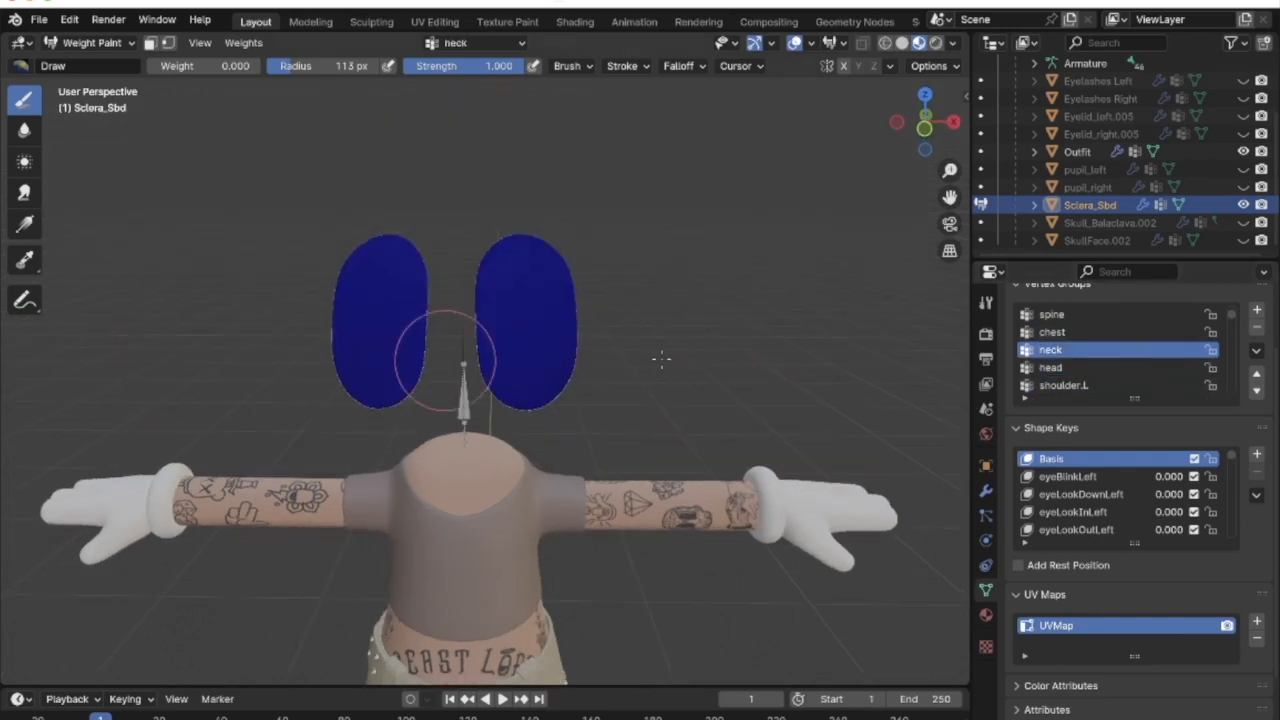
pyautogui.moveTo(630, 233); pyautogui.dragTo(456, 340, button='middle')
pyautogui.moveTo(397, 234); pyautogui.dragTo(537, 317, button='middle')
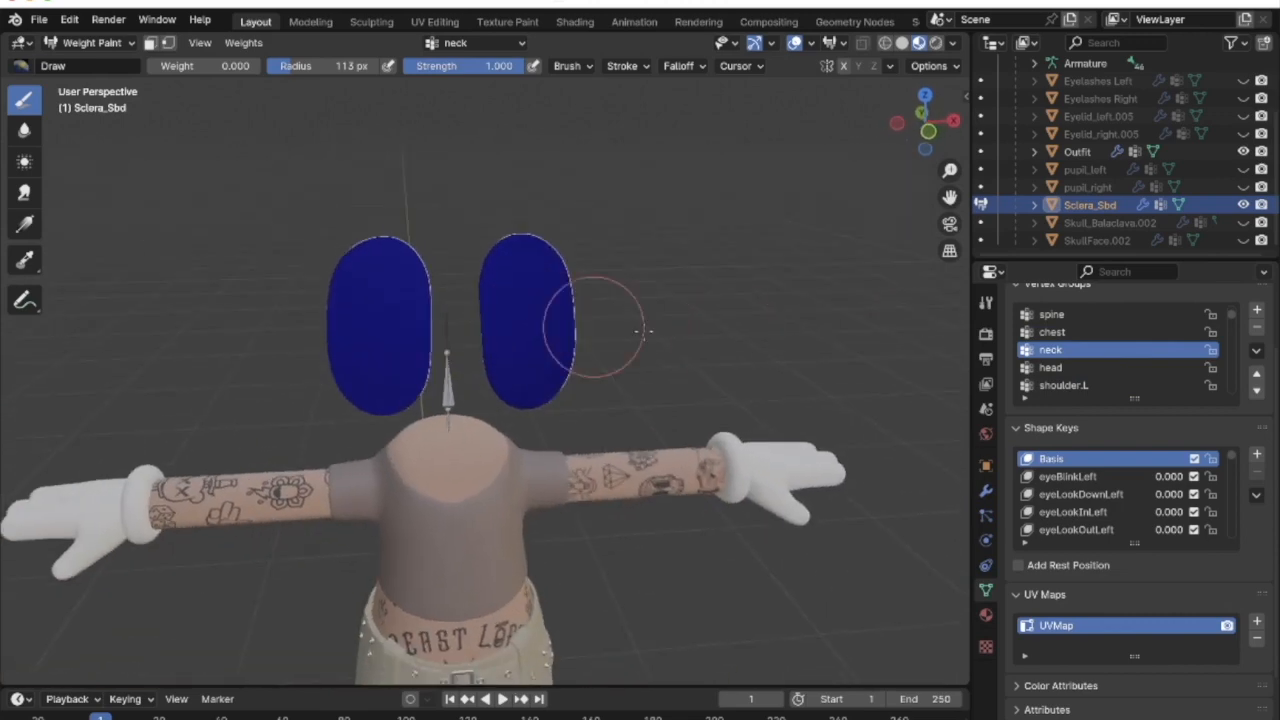
# Check all of Sclera_Sbd's vertex groups, from the arm and finger groups to toes.R and back to root, for stray weights, ending on head
pyautogui.press('Down')
pyautogui.press('Down')
pyautogui.press('Down')
pyautogui.press('Down')
pyautogui.press('Down')
pyautogui.press('Down')
pyautogui.press('Down')
pyautogui.press('Down')
pyautogui.press('Down')
pyautogui.press('Down')
pyautogui.press('Down')
pyautogui.press('Down')
pyautogui.press('Down')
pyautogui.press('Down')
pyautogui.press('Down')
pyautogui.press('Down')
pyautogui.press('Down')
pyautogui.press('Down')
pyautogui.press('Down')
pyautogui.press('Down')
pyautogui.press('Down')
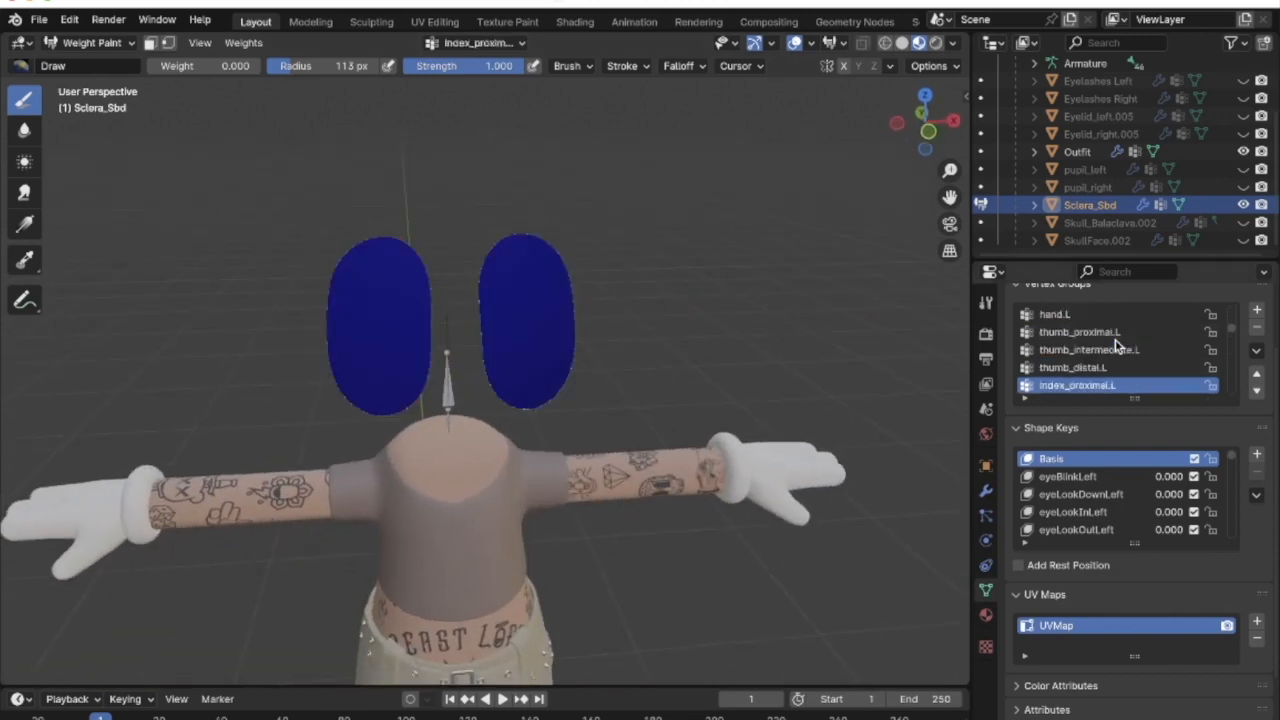
pyautogui.press('Down')
pyautogui.press('Down')
pyautogui.press('Down')
pyautogui.press('Down')
pyautogui.press('Down')
pyautogui.press('Down')
pyautogui.press('Down')
pyautogui.press('Down')
pyautogui.press('Down')
pyautogui.press('Down')
pyautogui.press('Down')
pyautogui.press('Down')
pyautogui.press('Down')
pyautogui.press('Down')
pyautogui.press('Down')
pyautogui.press('Down')
pyautogui.press('Down')
pyautogui.press('Down')
pyautogui.press('Down')
pyautogui.press('Down')
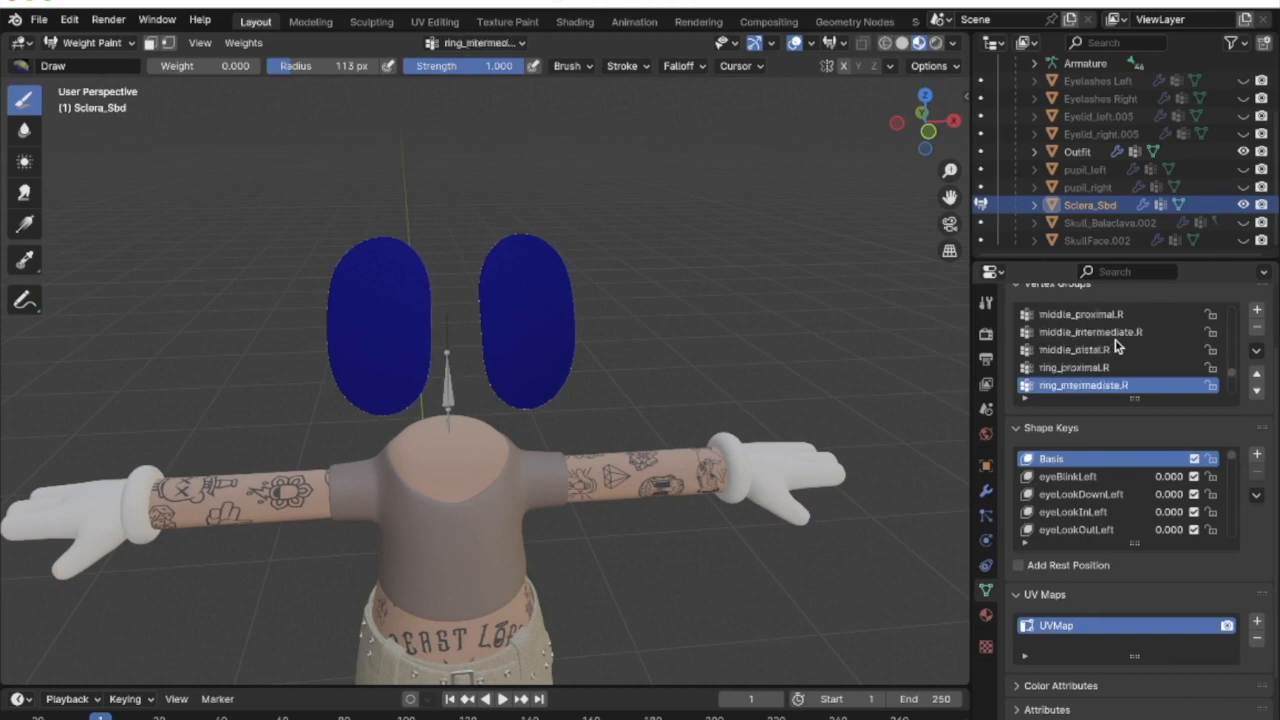
pyautogui.press('Up')
pyautogui.press('Up')
pyautogui.press('Up')
pyautogui.press('Up')
pyautogui.press('Up')
pyautogui.press('Up')
pyautogui.press('Up')
pyautogui.press('Up')
pyautogui.press('Up')
pyautogui.press('Up')
pyautogui.press('Up')
pyautogui.press('Up')
pyautogui.press('Up')
pyautogui.press('Up')
pyautogui.press('Up')
pyautogui.press('Up')
pyautogui.press('Up')
pyautogui.press('Up')
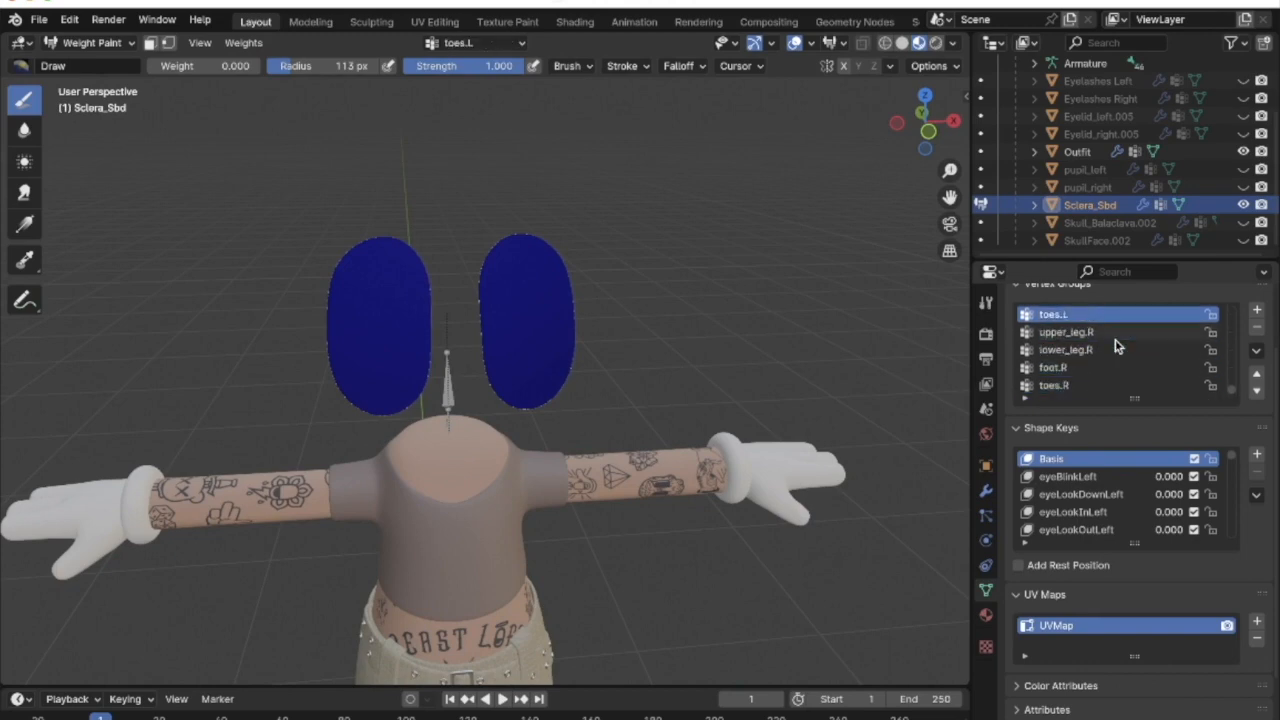
pyautogui.press('Up')
pyautogui.press('Up')
pyautogui.press('Up')
pyautogui.press('Up')
pyautogui.press('Up')
pyautogui.press('Up')
pyautogui.press('Up')
pyautogui.press('Up')
pyautogui.press('Up')
pyautogui.press('Up')
pyautogui.press('Up')
pyautogui.press('Up')
pyautogui.press('Up')
pyautogui.press('Up')
pyautogui.press('Up')
pyautogui.press('Up')
pyautogui.press('Up')
pyautogui.press('Up')
pyautogui.press('Up')
pyautogui.press('Up')
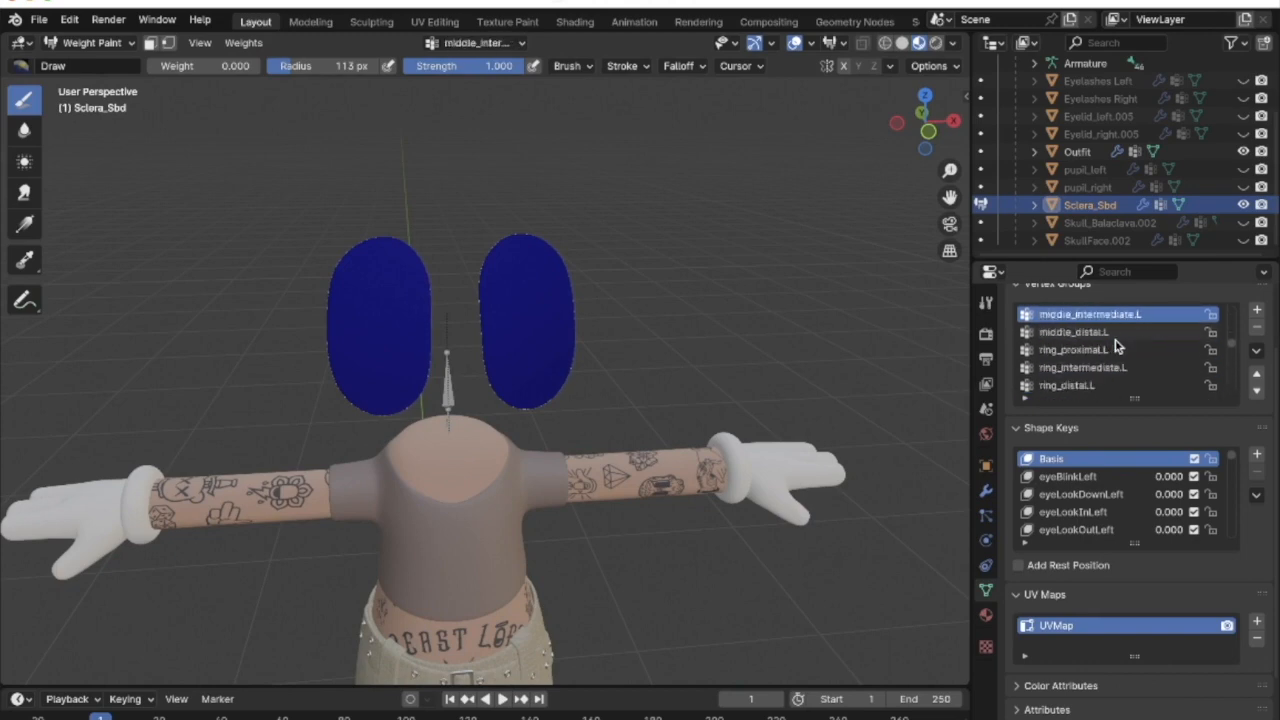
pyautogui.press('Up')
pyautogui.press('Up')
pyautogui.press('Up')
pyautogui.press('Up')
pyautogui.press('Up')
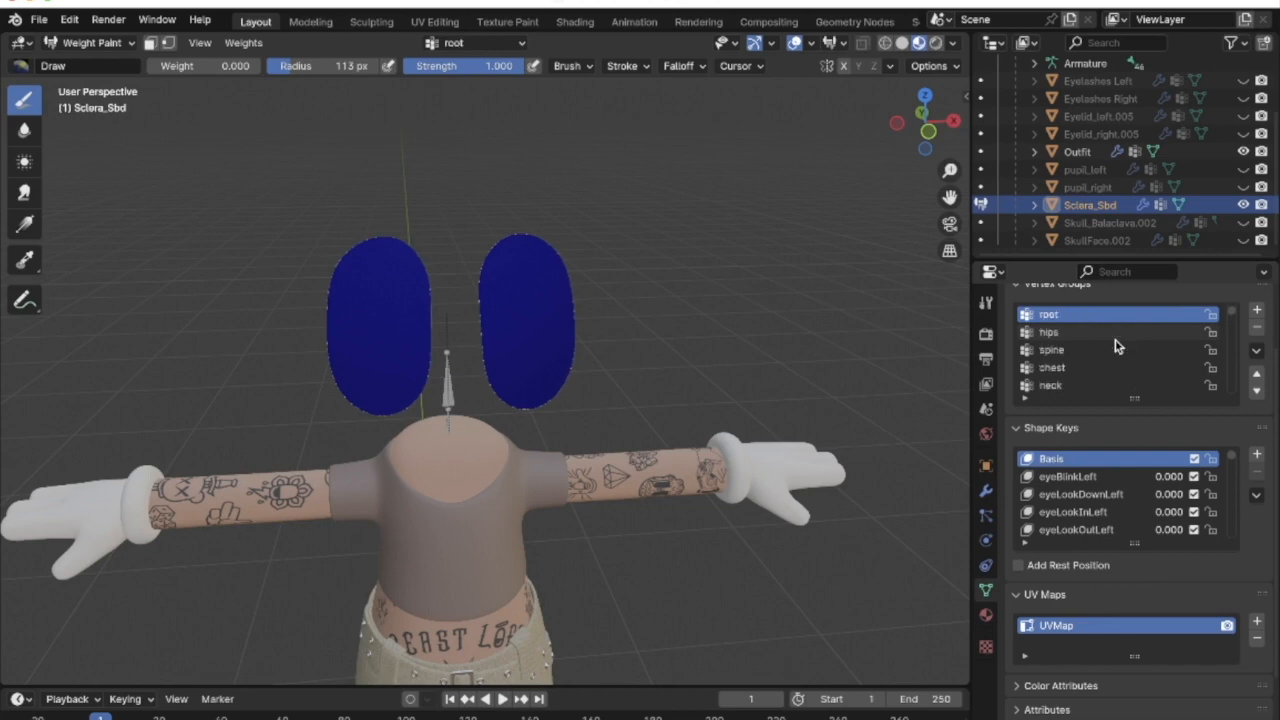
pyautogui.press('Down')
pyautogui.press('Down')
pyautogui.press('Down')
pyautogui.press('Down')
pyautogui.press('Down')
pyautogui.press('Down')
pyautogui.press('Up')
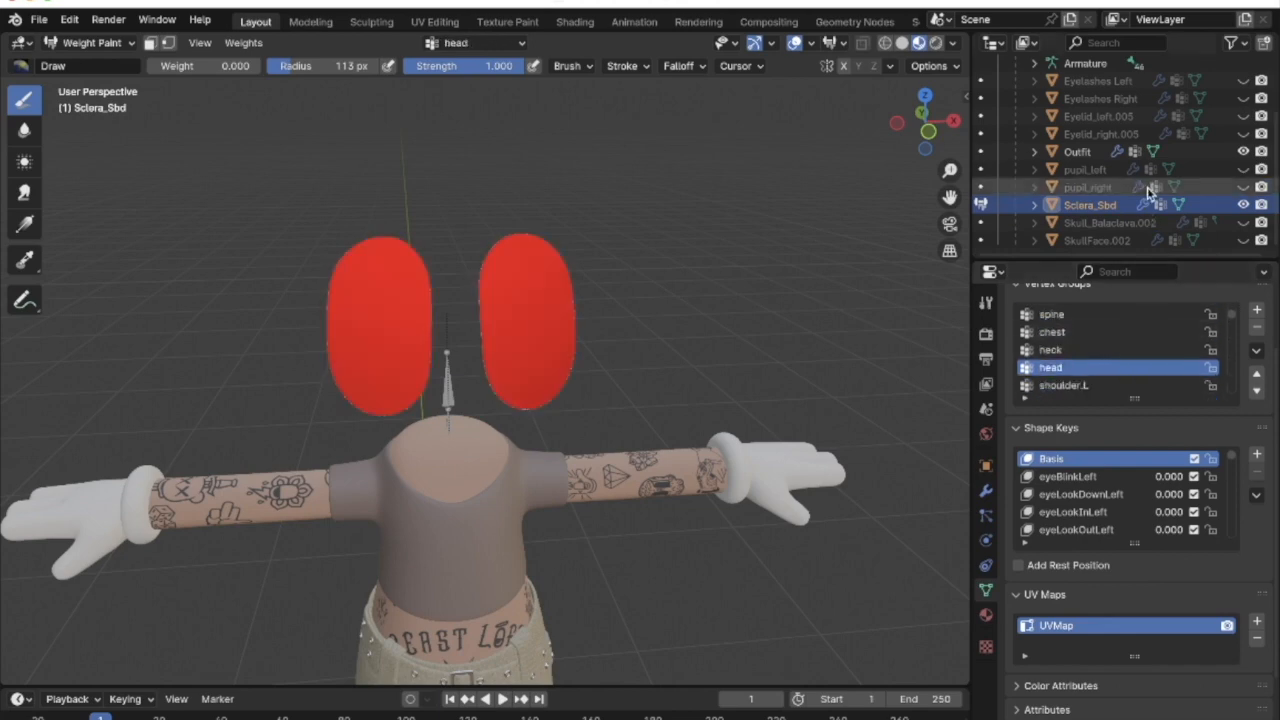
# Swap the visible mesh from Sclera_Sbd to pupil_right and put pupil_right into Weight Paint mode
pyautogui.click(1245, 205)
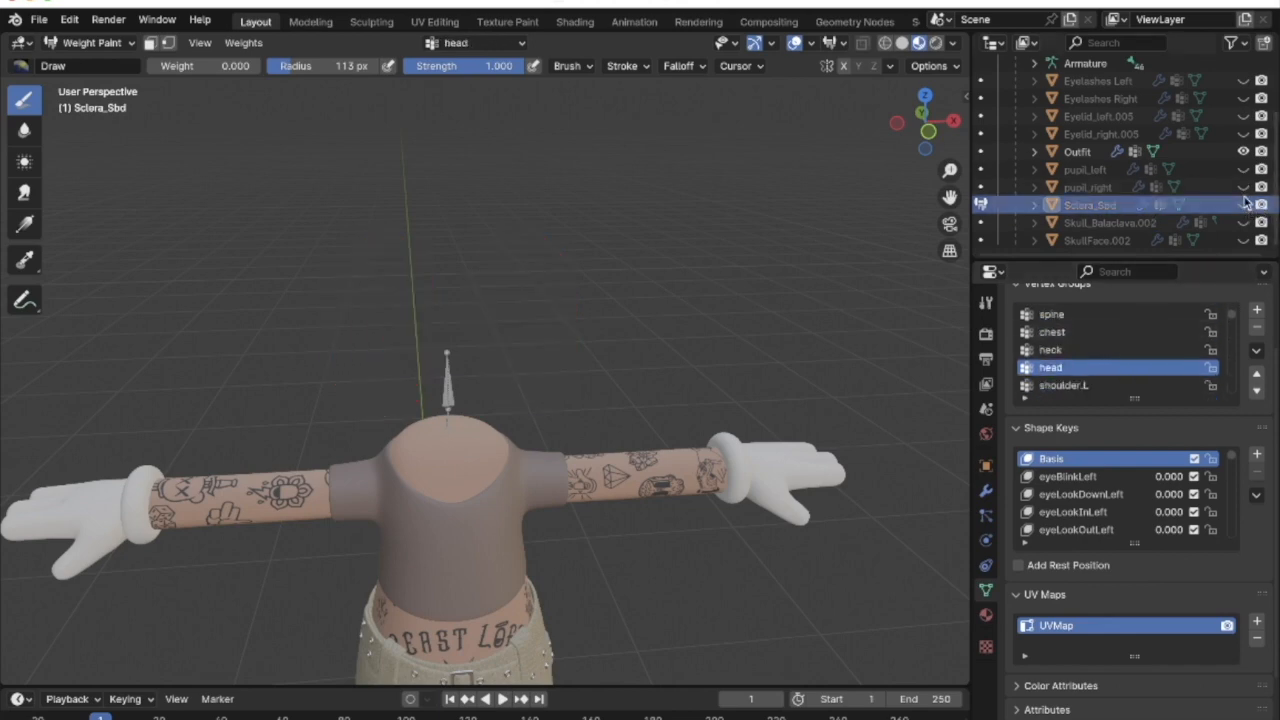
pyautogui.click(1244, 188)
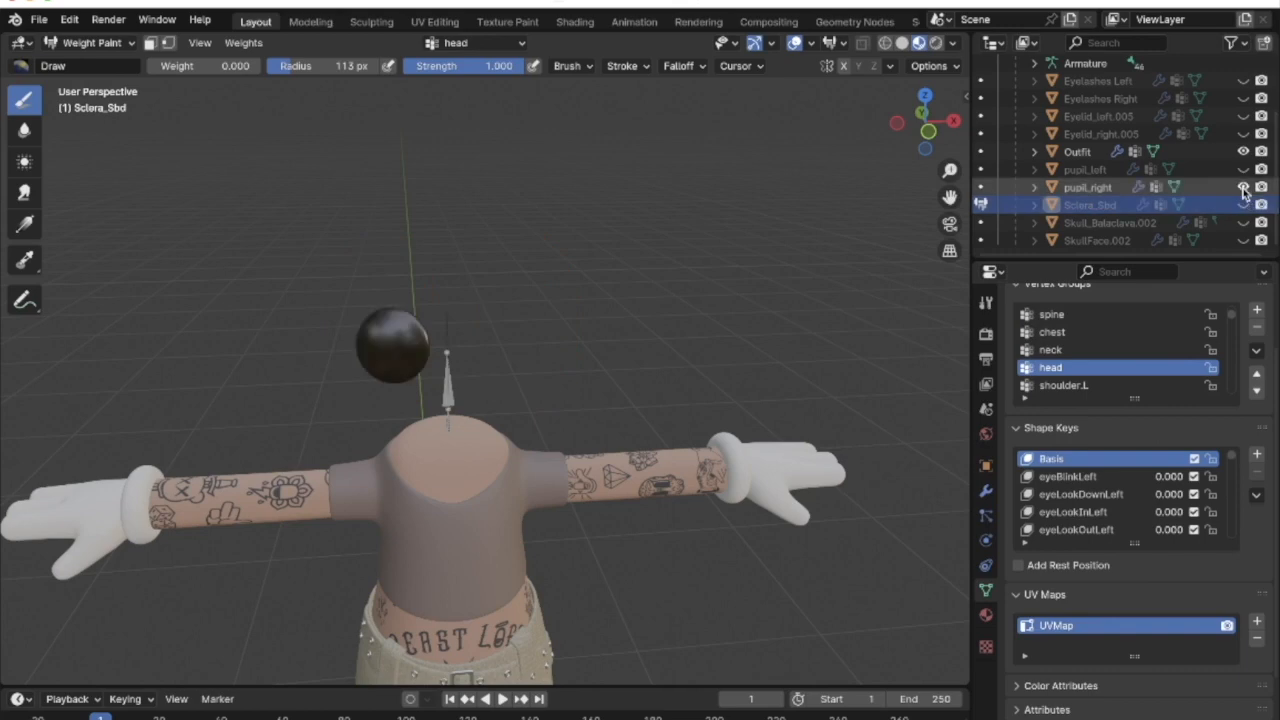
pyautogui.click(87, 46)
pyautogui.click(96, 62)
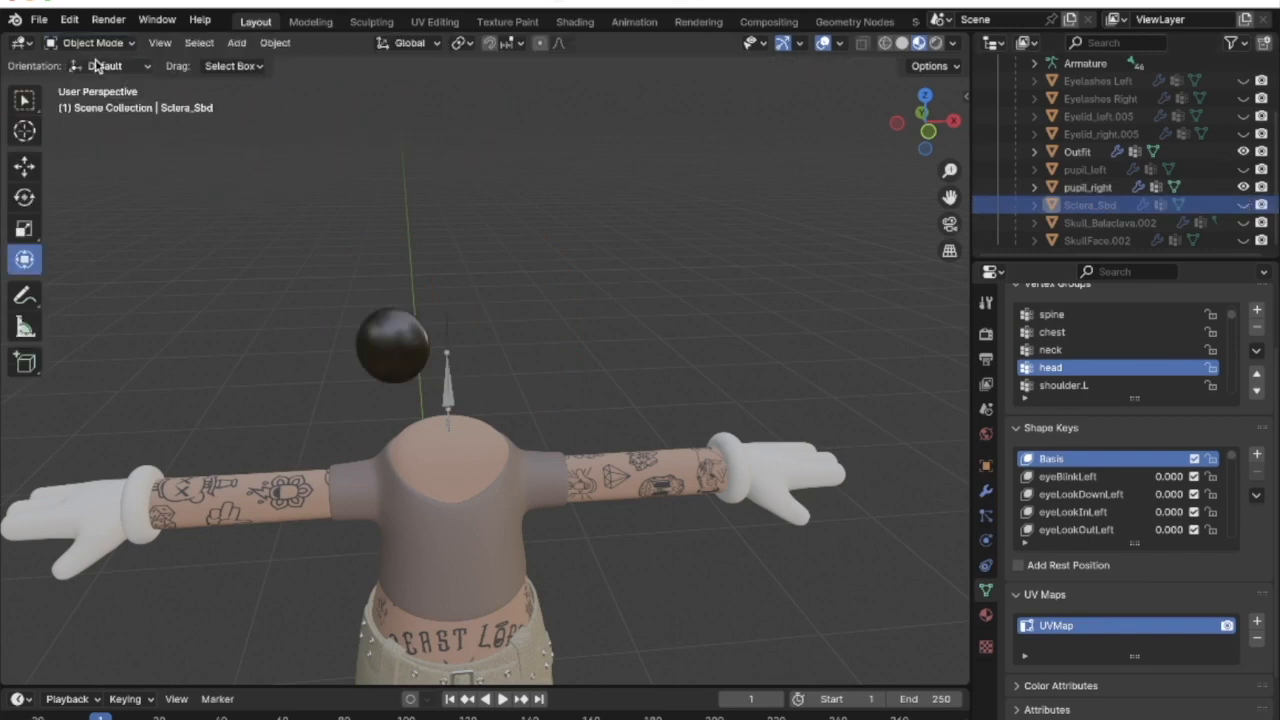
pyautogui.click(391, 346)
pyautogui.click(118, 43)
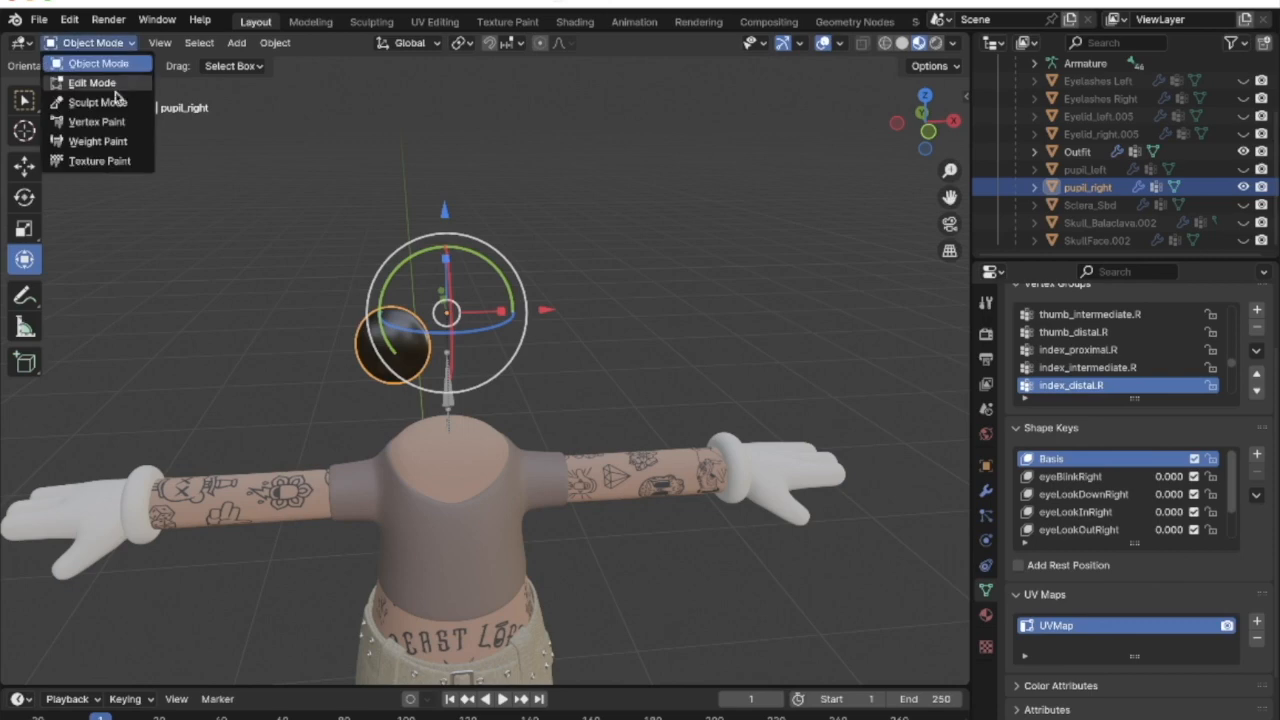
pyautogui.click(110, 141)
# Check pupil_right's vertex groups from toes.R up to root for stray weights, ending on the head group
pyautogui.keyDown('ctrl'); pyautogui.scroll(-10, 1108, 372); pyautogui.keyUp('ctrl')
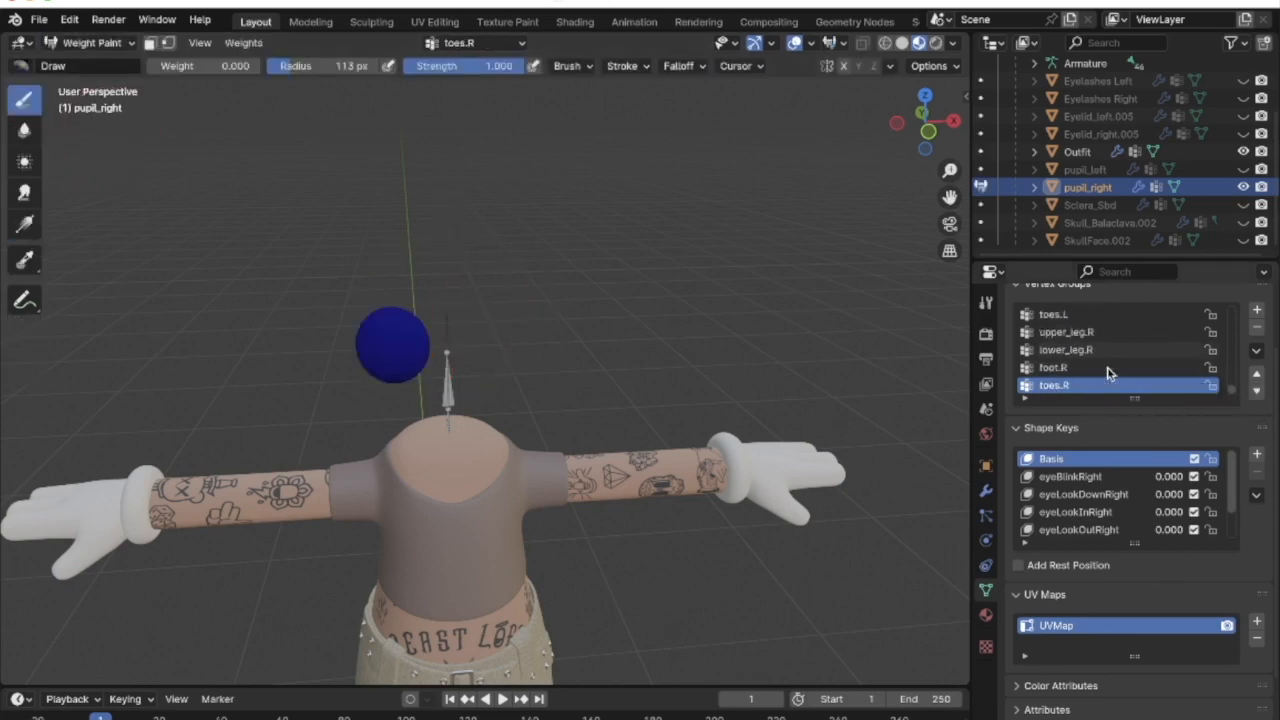
pyautogui.keyDown('ctrl'); pyautogui.scroll(13, 1108, 372); pyautogui.keyUp('ctrl')
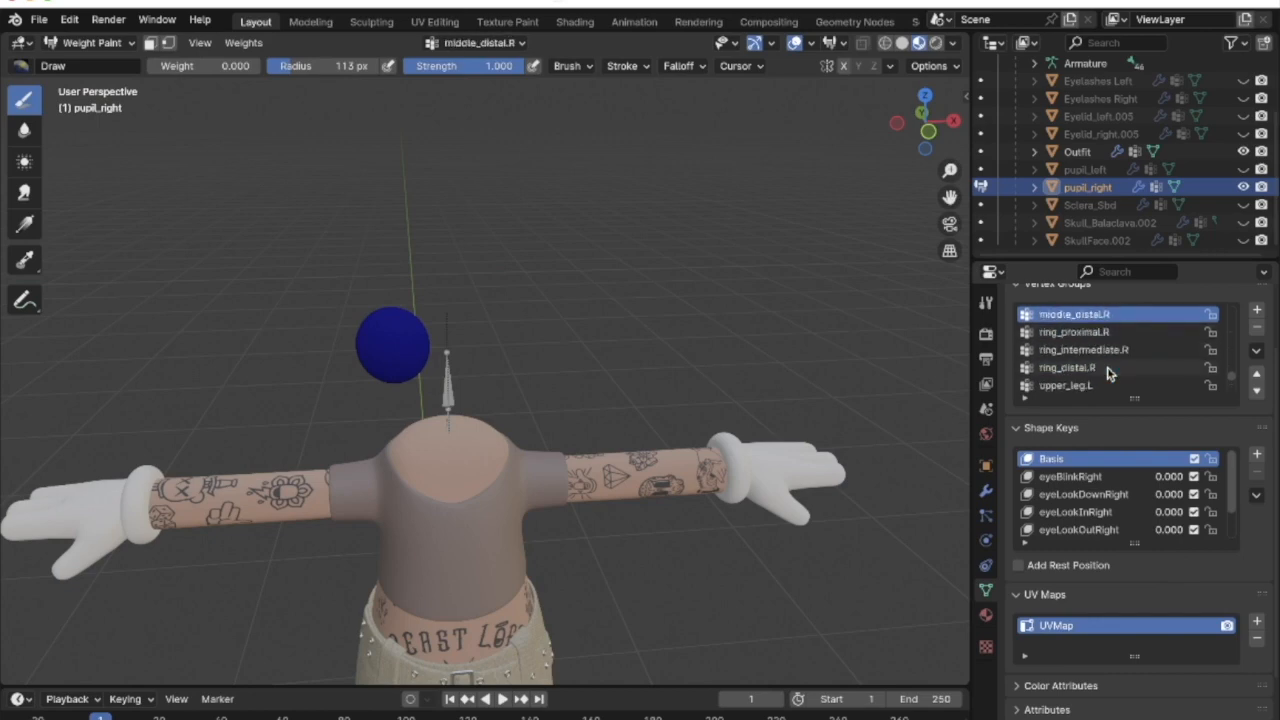
pyautogui.keyDown('ctrl'); pyautogui.scroll(20, 1108, 372); pyautogui.keyUp('ctrl')
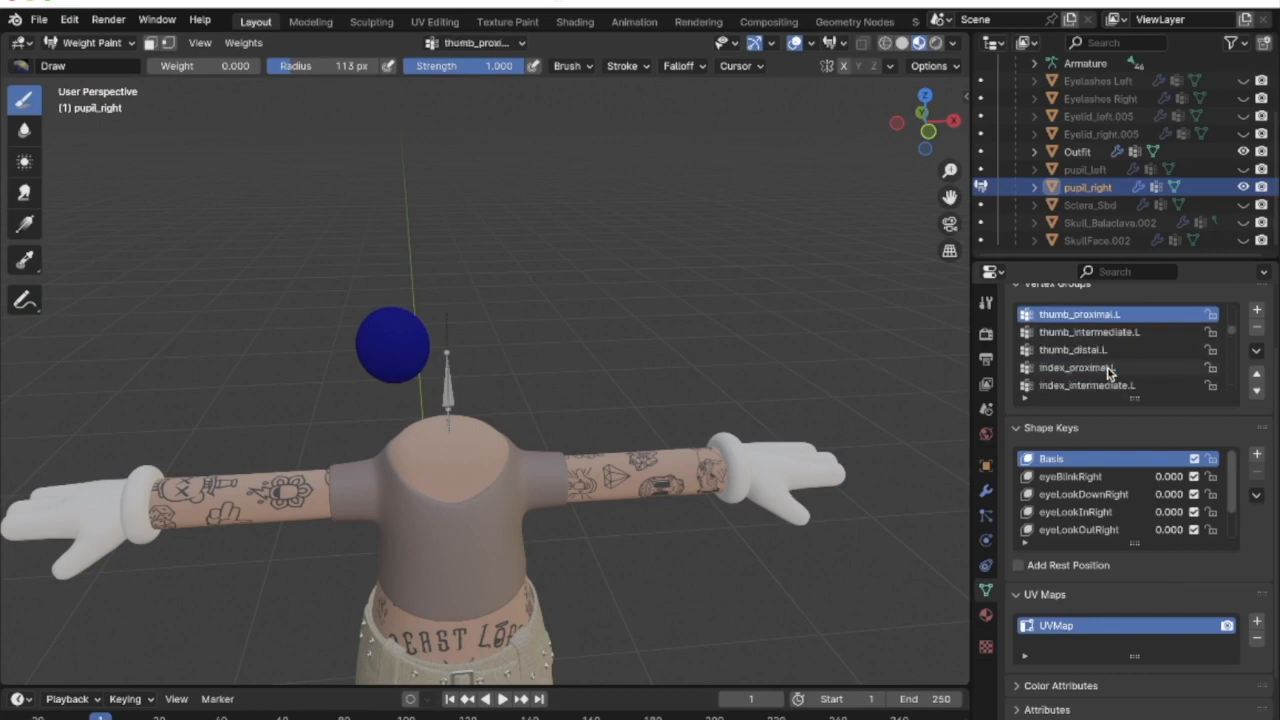
pyautogui.keyDown('ctrl'); pyautogui.scroll(5, 1108, 372); pyautogui.keyUp('ctrl')
pyautogui.keyDown('ctrl'); pyautogui.scroll(-6, 1108, 372); pyautogui.keyUp('ctrl')
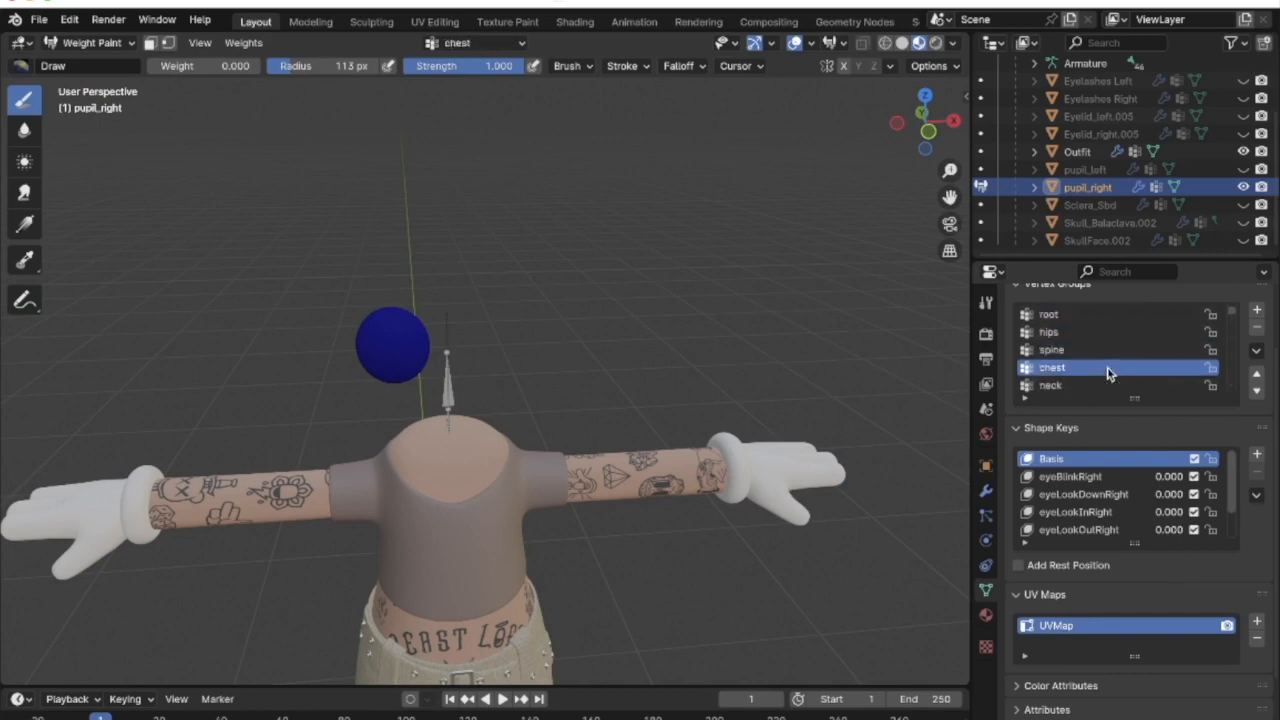
pyautogui.keyDown('ctrl'); pyautogui.scroll(1, 1108, 372); pyautogui.keyUp('ctrl')
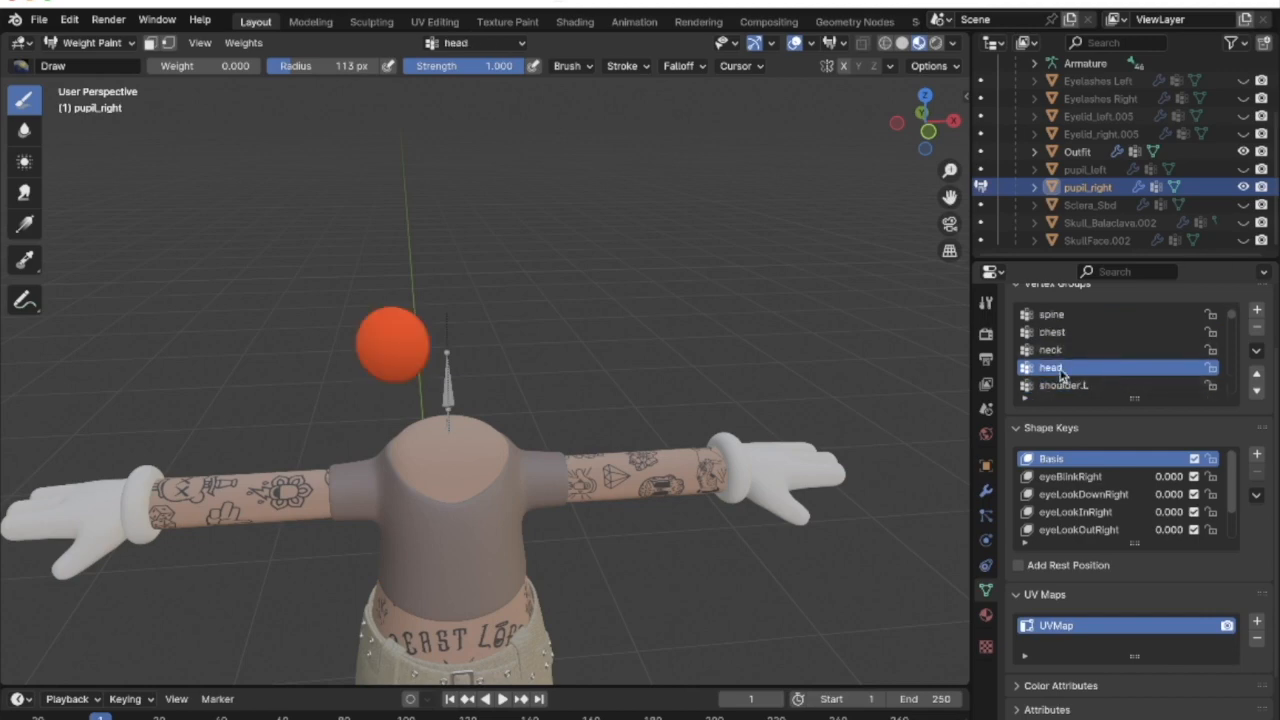
# Set the brush weight to 1 and paint all of pupil_right in the head group
pyautogui.moveTo(414, 349); pyautogui.dragTo(178, 128, button='middle')
pyautogui.moveTo(200, 66); pyautogui.dragTo(262, 66)
pyautogui.moveTo(488, 341); pyautogui.dragTo(400, 304)
pyautogui.moveTo(400, 304)
pyautogui.mouseDown(button='middle')
pyautogui.moveTo(743, 314)
pyautogui.moveTo(515, 352)
pyautogui.moveTo(674, 323)
pyautogui.moveTo(610, 392)
pyautogui.moveTo(591, 343)
pyautogui.moveTo(470, 340)
pyautogui.moveTo(560, 320)
pyautogui.mouseUp(button='middle')
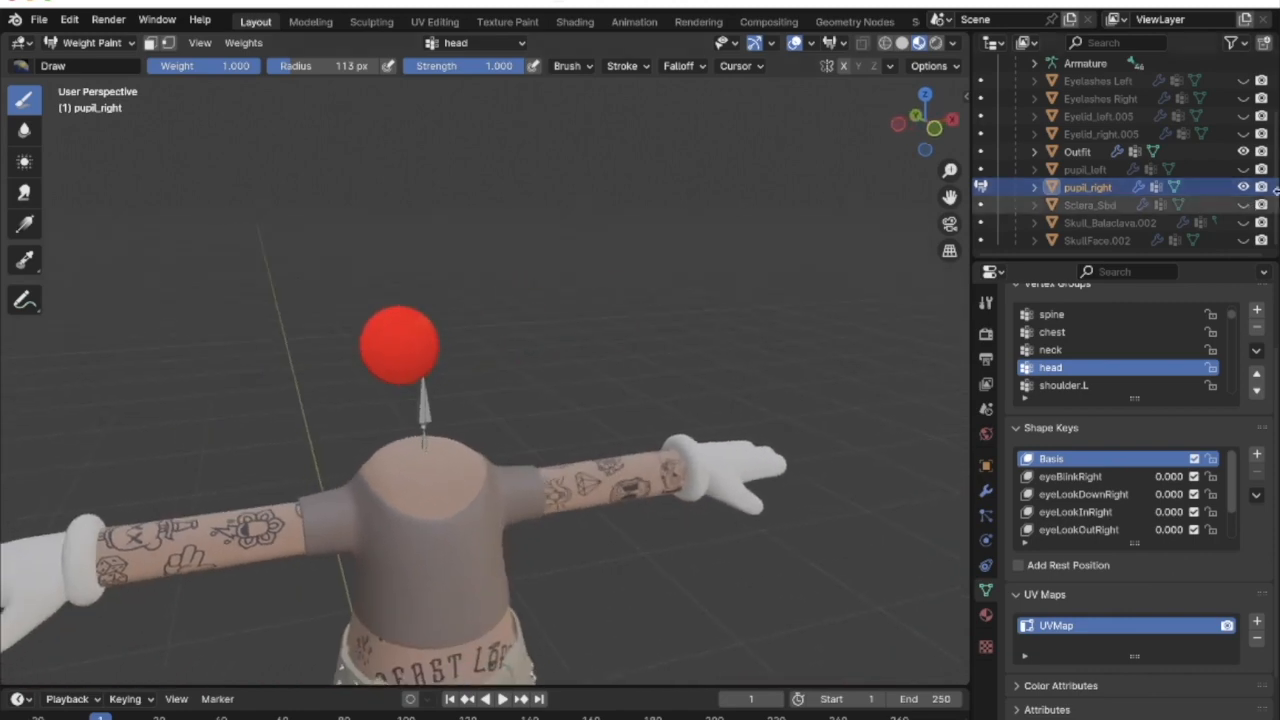
# Swap the visible mesh from pupil_right to pupil_left and put pupil_left into Weight Paint mode
pyautogui.click(1243, 187)
pyautogui.click(1243, 169)
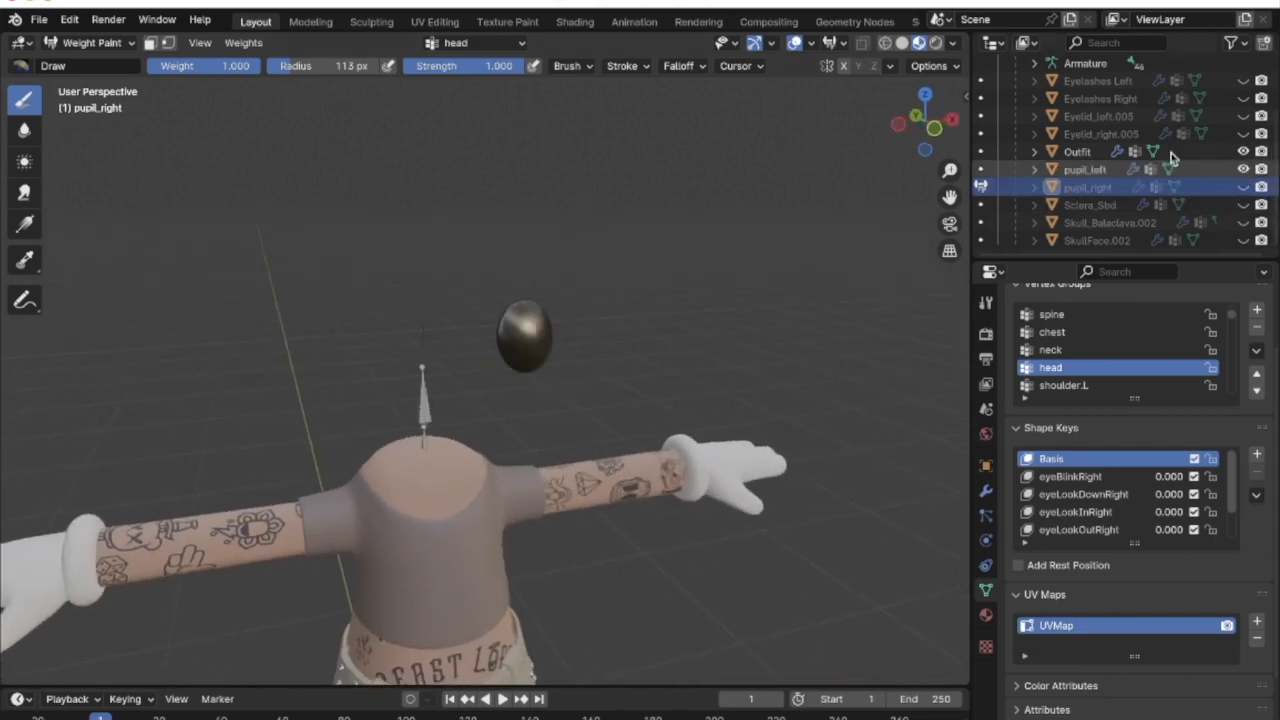
pyautogui.click(93, 44)
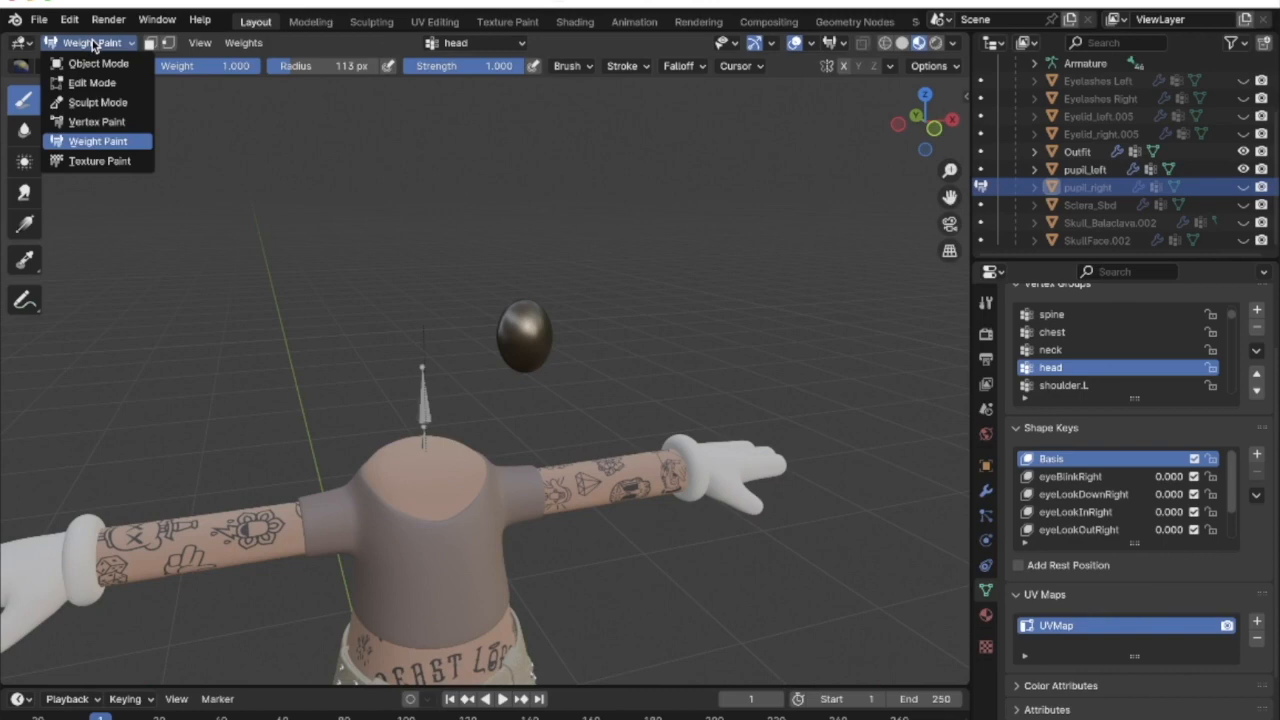
pyautogui.click(95, 63)
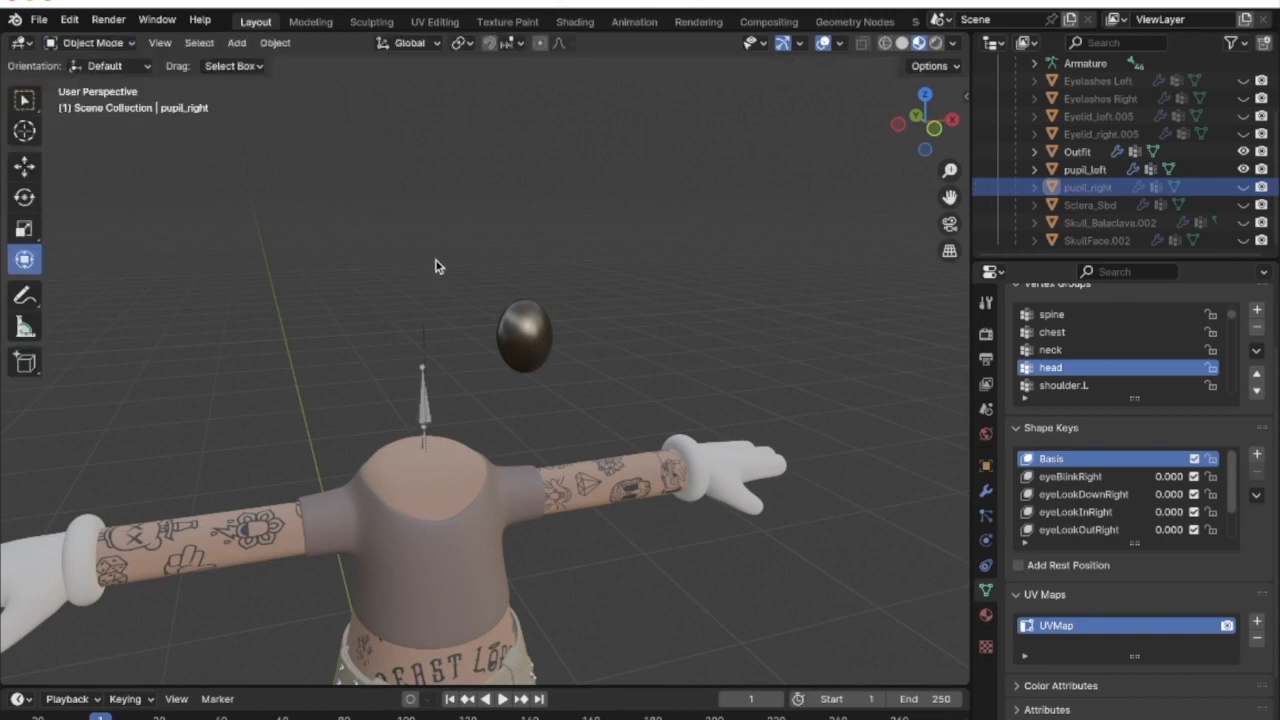
pyautogui.click(530, 325)
pyautogui.click(93, 43)
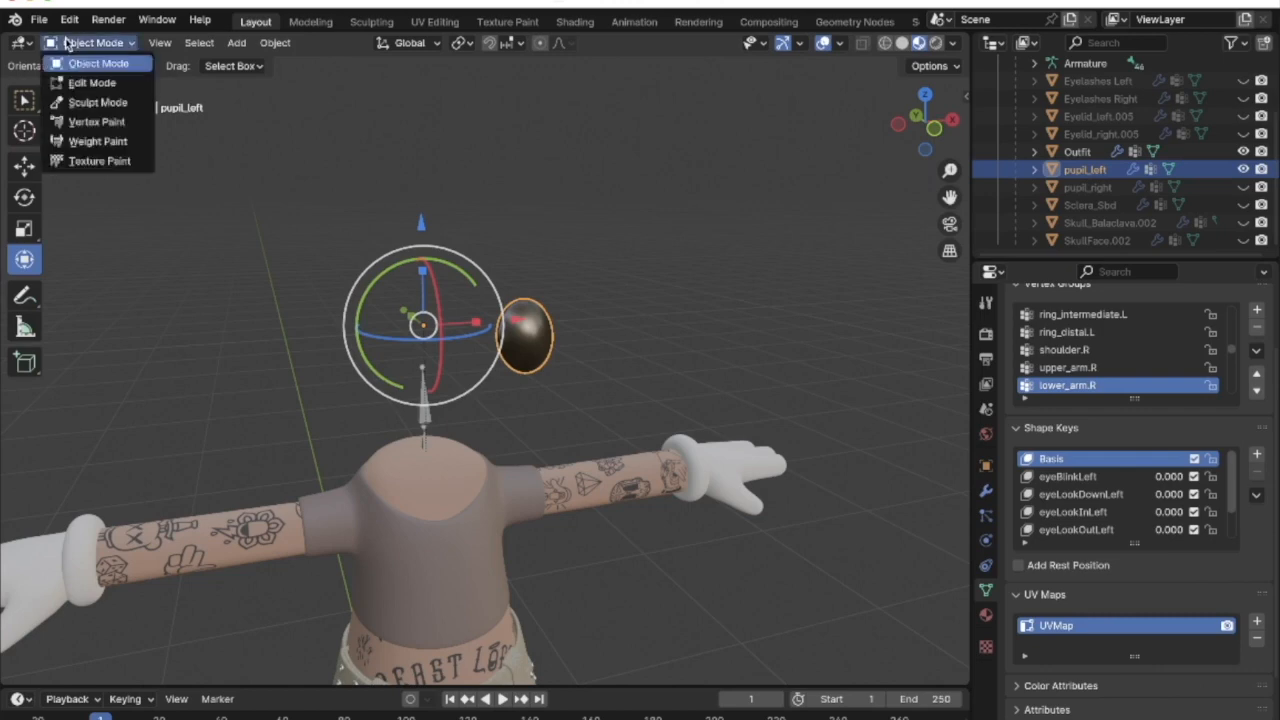
pyautogui.click(96, 142)
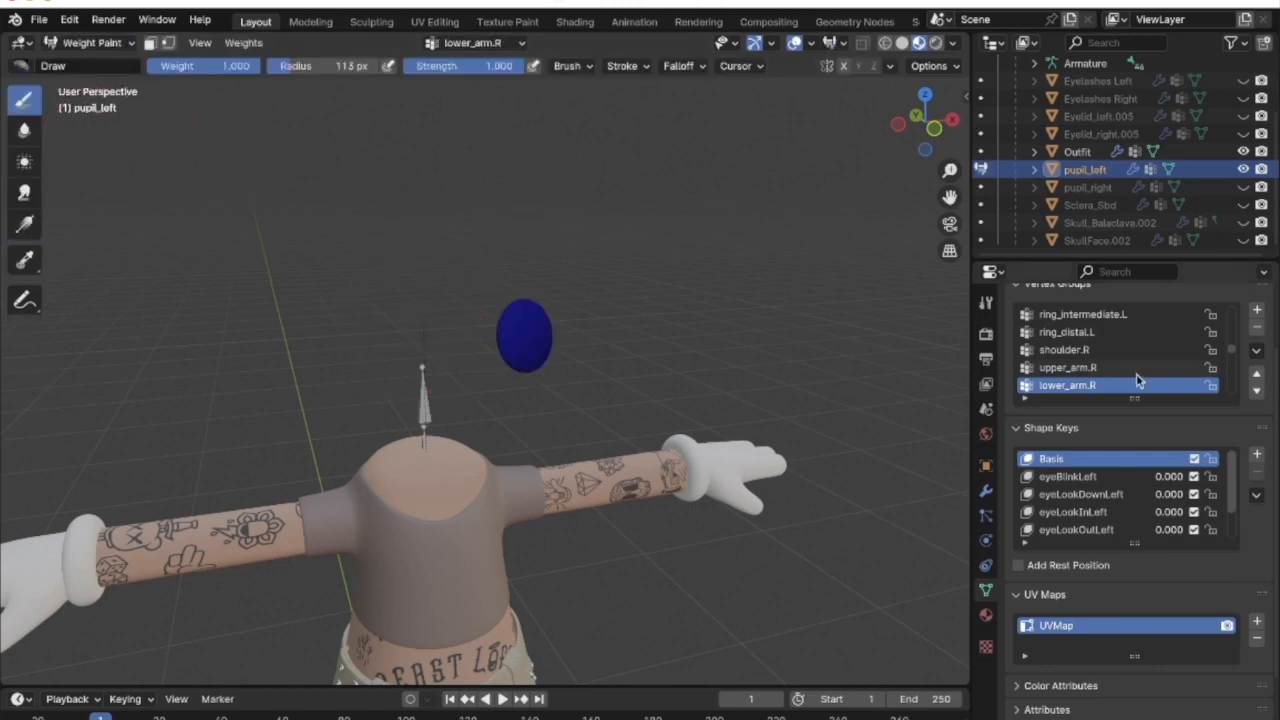
# Check pupil_left's vertex groups for stray weights and examine its head weights from front and back
pyautogui.keyDown('ctrl'); pyautogui.scroll(-15, 1138, 378); pyautogui.keyUp('ctrl')
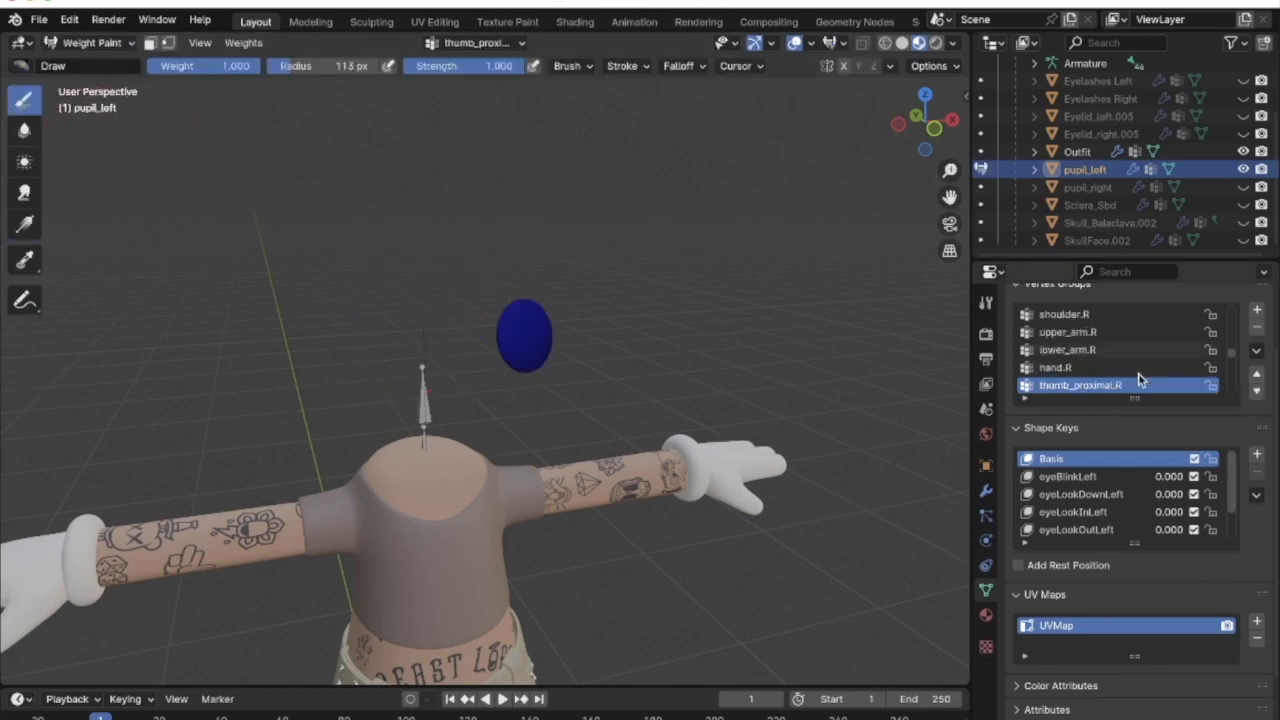
pyautogui.keyDown('ctrl'); pyautogui.scroll(20, 1138, 378); pyautogui.keyUp('ctrl')
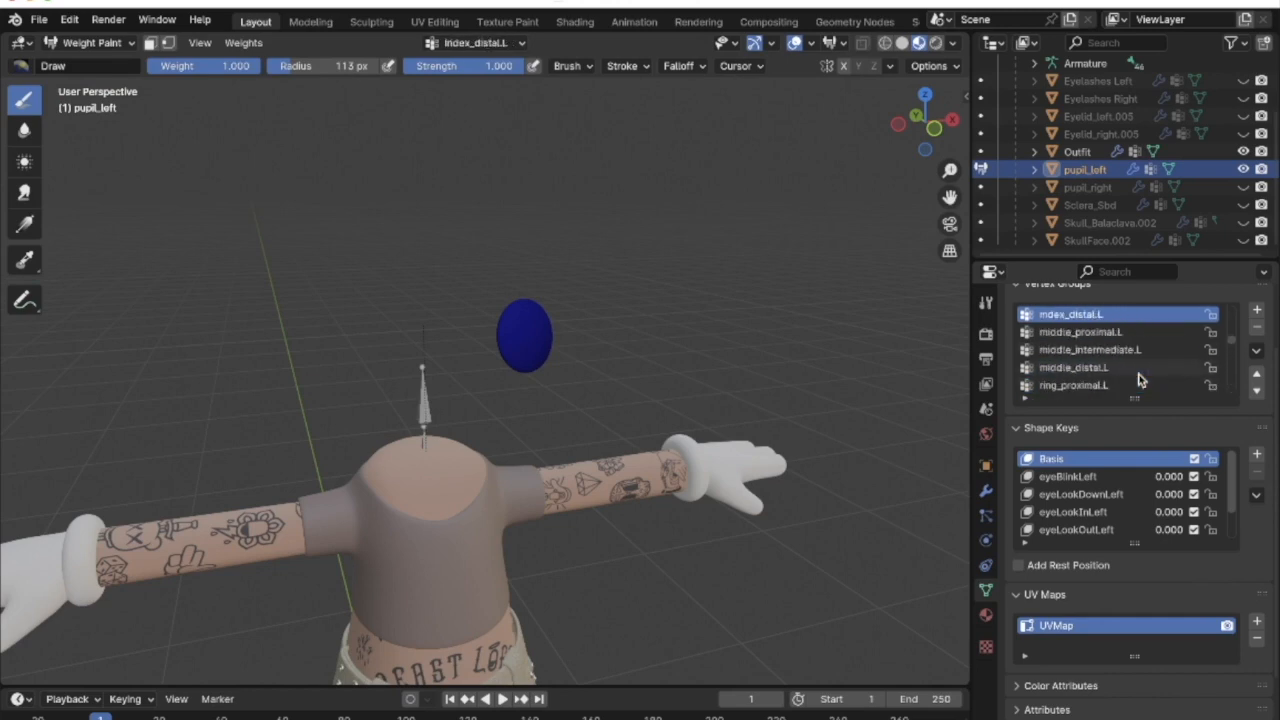
pyautogui.keyDown('ctrl'); pyautogui.scroll(-3, 1138, 378); pyautogui.keyUp('ctrl')
pyautogui.moveTo(543, 343); pyautogui.dragTo(420, 305, button='middle')
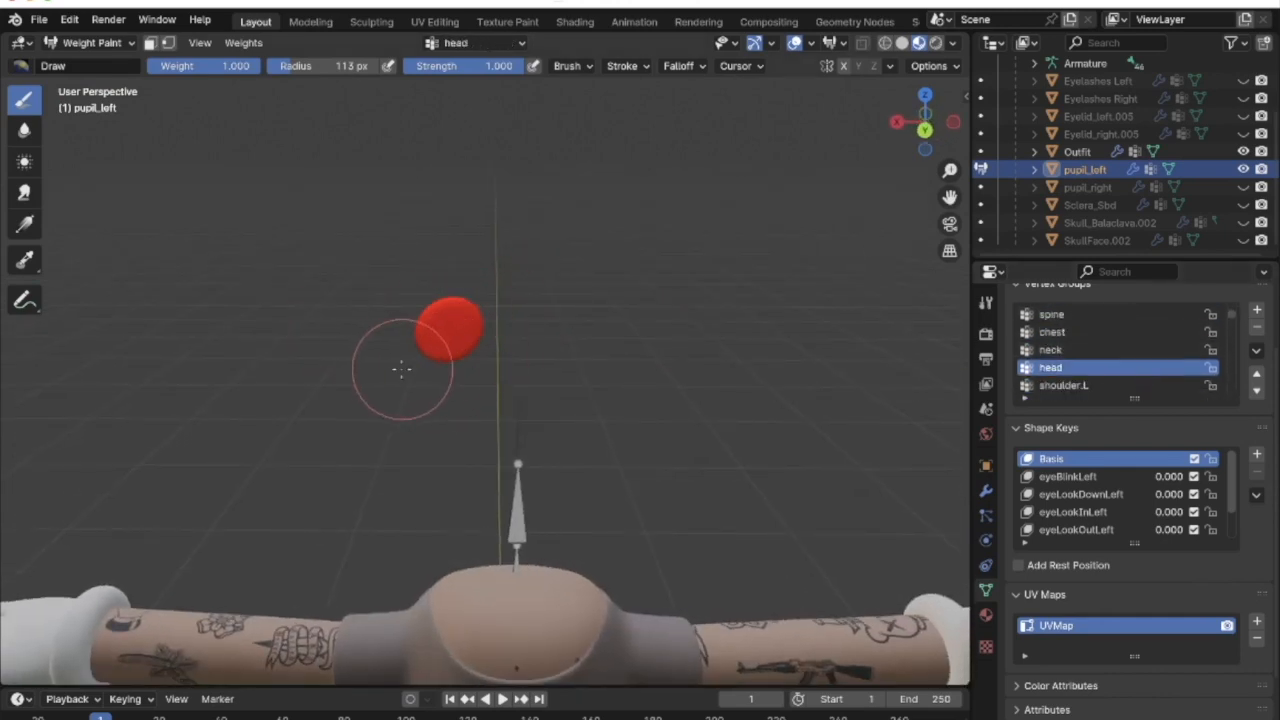
pyautogui.scroll(2, 402, 369)
pyautogui.moveTo(409, 369); pyautogui.dragTo(438, 367, button='middle')
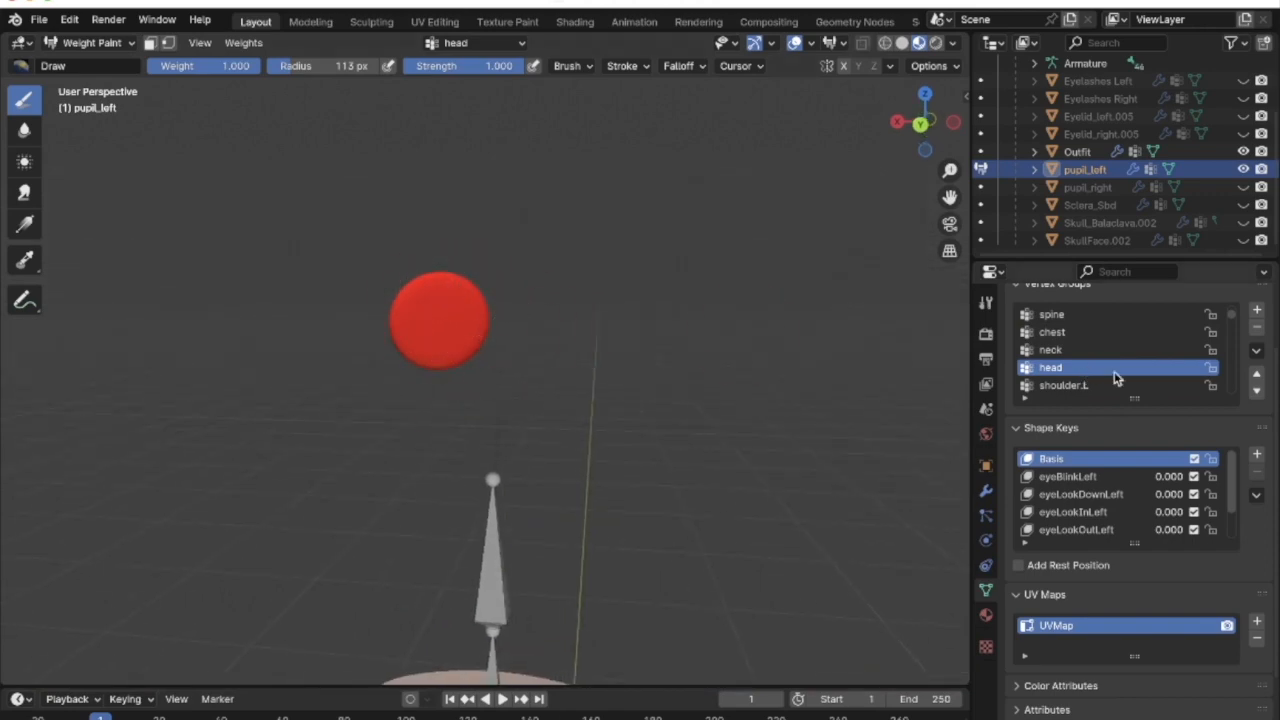
# Erase the stray thumb_proximal.L weights on pupil_left with brush weight 0, and check its remaining vertex groups
pyautogui.keyDown('ctrl'); pyautogui.scroll(-5, 1128, 377); pyautogui.keyUp('ctrl')
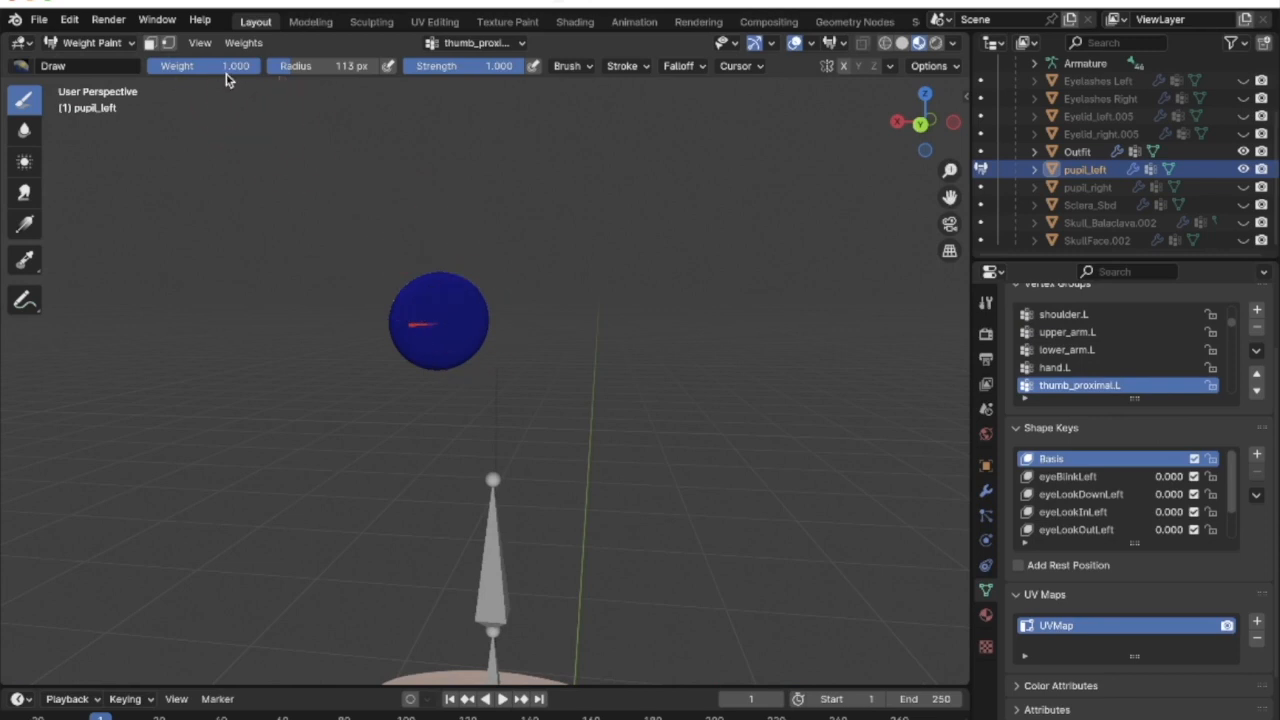
pyautogui.moveTo(248, 66); pyautogui.dragTo(148, 66)
pyautogui.moveTo(445, 282)
pyautogui.mouseDown()
pyautogui.moveTo(466, 337)
pyautogui.moveTo(509, 294)
pyautogui.moveTo(405, 332)
pyautogui.mouseUp()
pyautogui.keyDown('ctrl'); pyautogui.scroll(-20, 1118, 349); pyautogui.keyUp('ctrl')
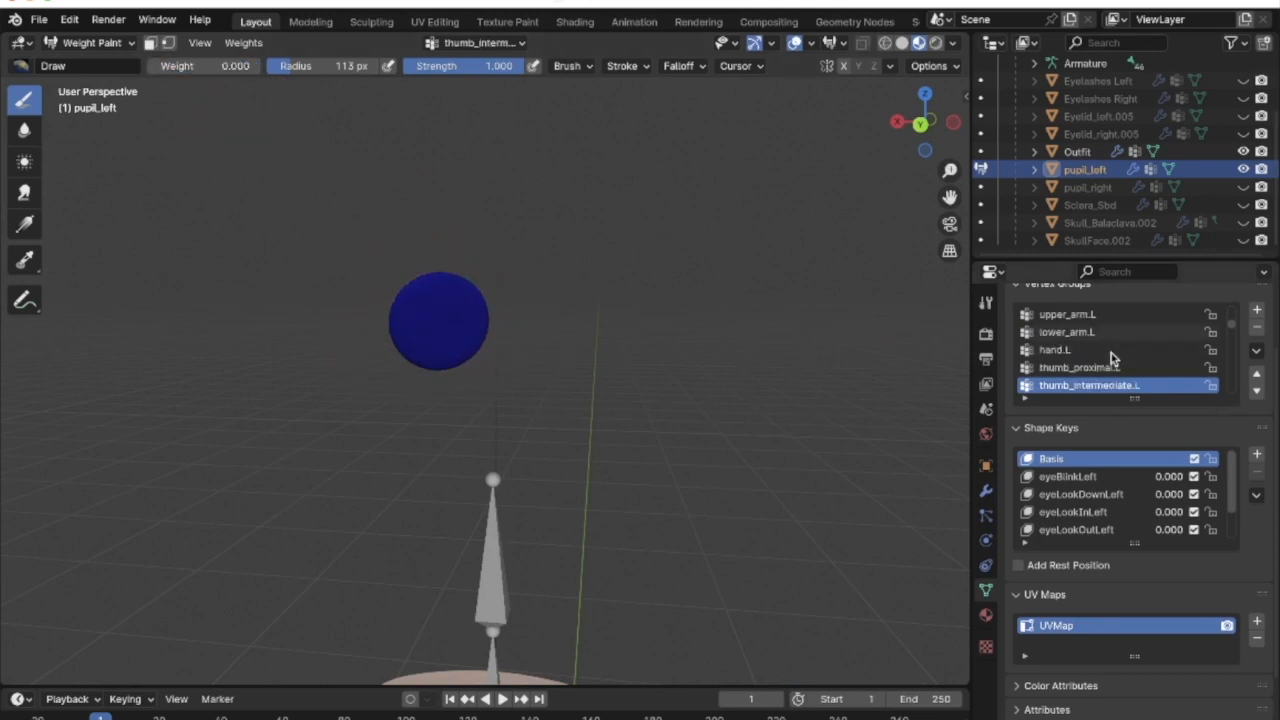
pyautogui.keyDown('ctrl'); pyautogui.scroll(20, 1111, 353); pyautogui.keyUp('ctrl')
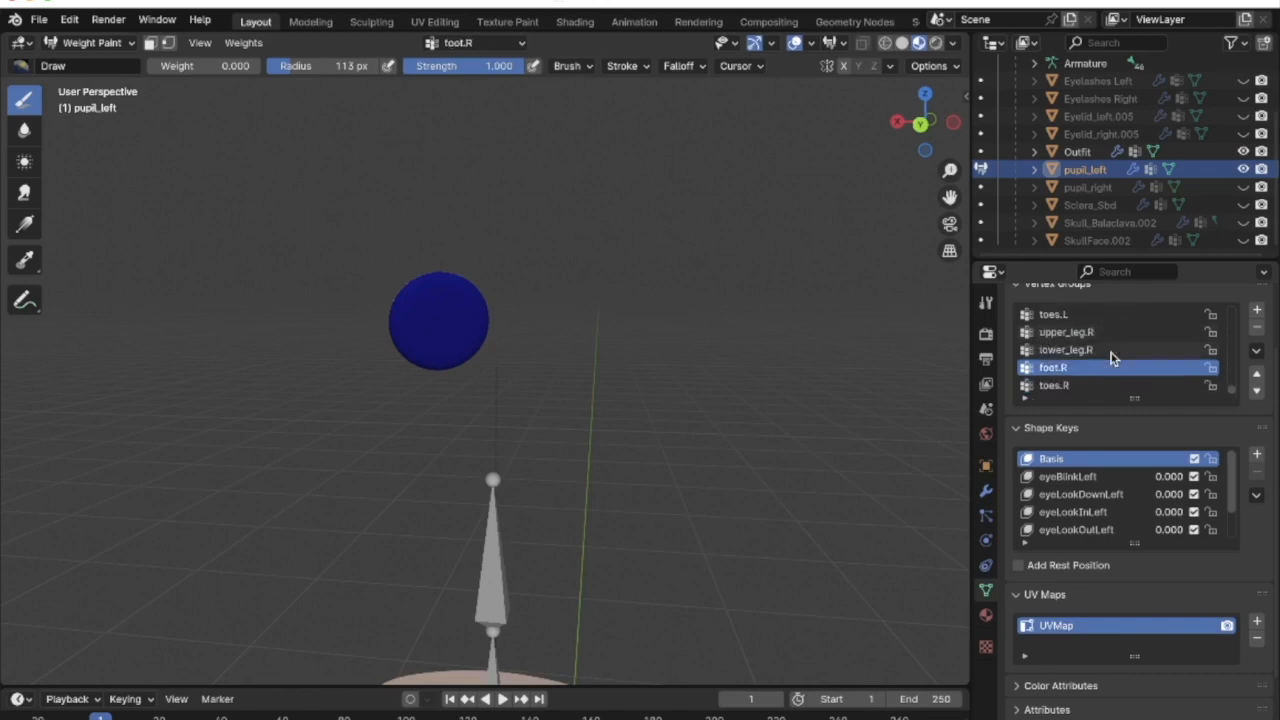
# Swap the visible mesh from pupil_left to Eyelid_right.005 and put Eyelid_right.005 into Weight Paint mode
pyautogui.click(1243, 169)
pyautogui.click(1243, 133)
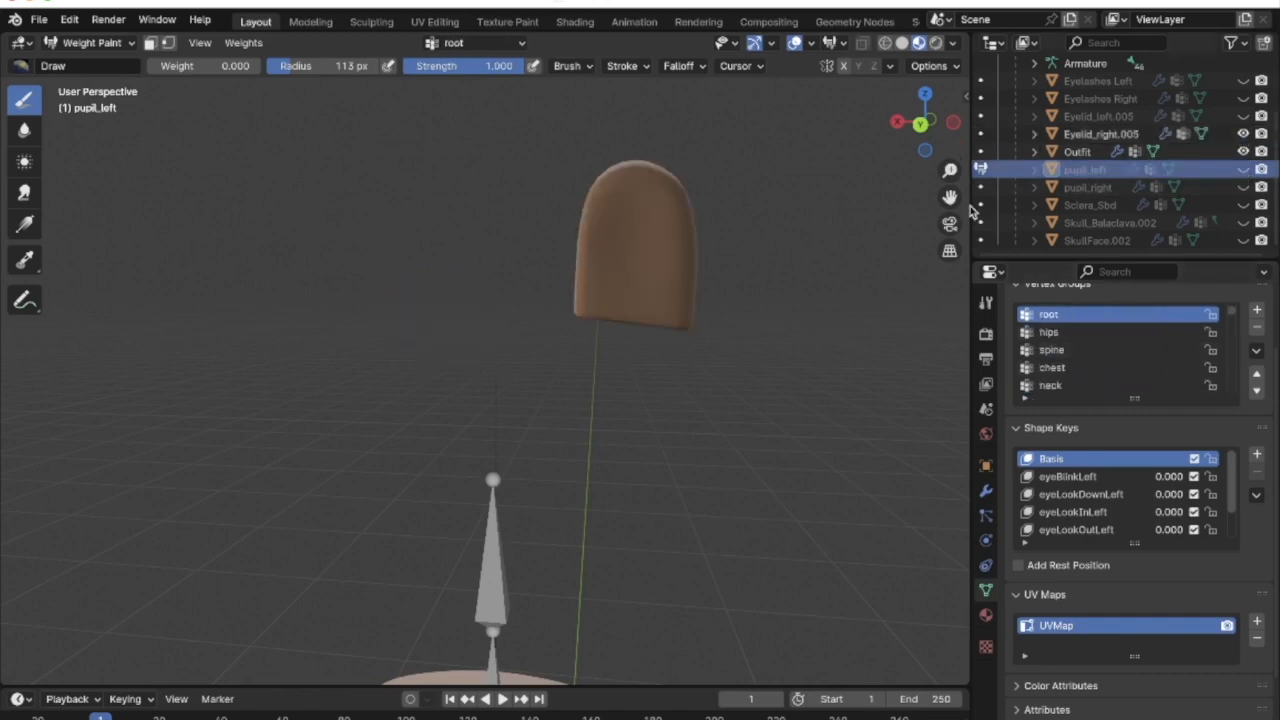
pyautogui.click(125, 43)
pyautogui.click(112, 63)
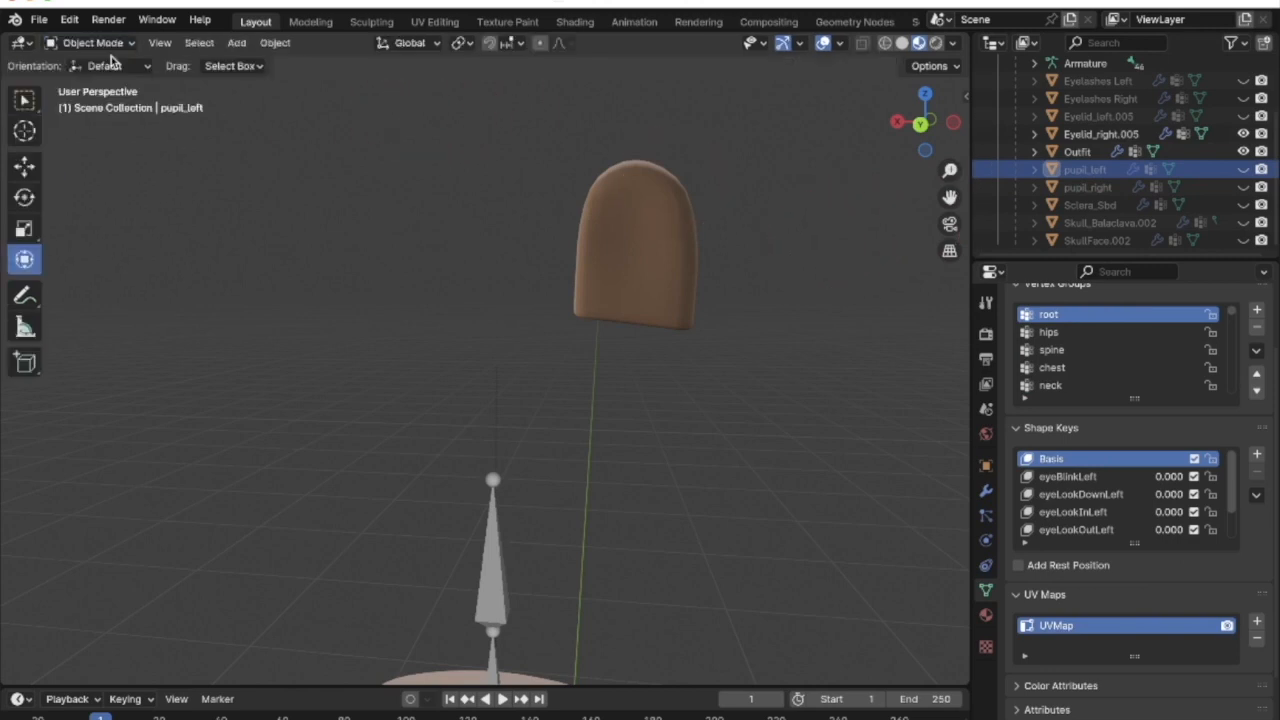
pyautogui.click(641, 219)
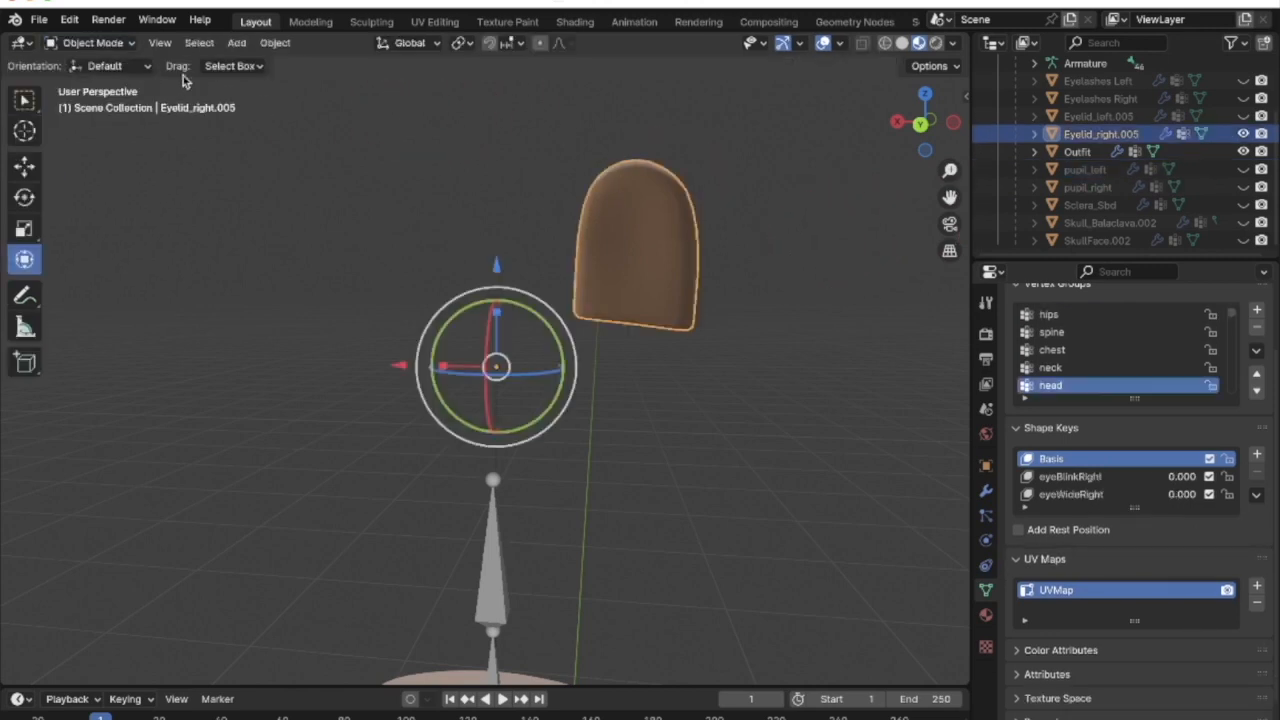
pyautogui.click(120, 43)
pyautogui.click(98, 141)
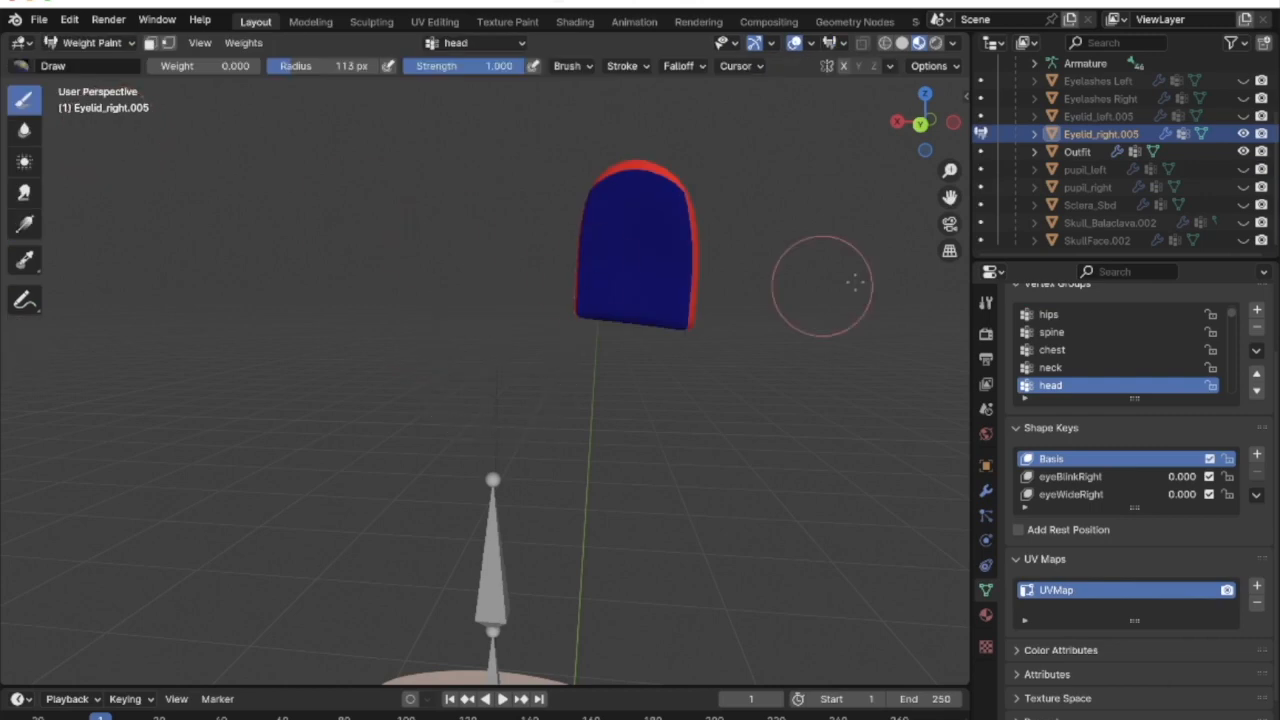
# Paint all of Eyelid_right.005 in the head group with brush weight 1, checking the coverage from front and back
pyautogui.moveTo(658, 276)
pyautogui.mouseDown(button='middle')
pyautogui.moveTo(663, 289)
pyautogui.moveTo(517, 286)
pyautogui.moveTo(737, 290)
pyautogui.moveTo(663, 309)
pyautogui.moveTo(686, 306)
pyautogui.mouseUp(button='middle')
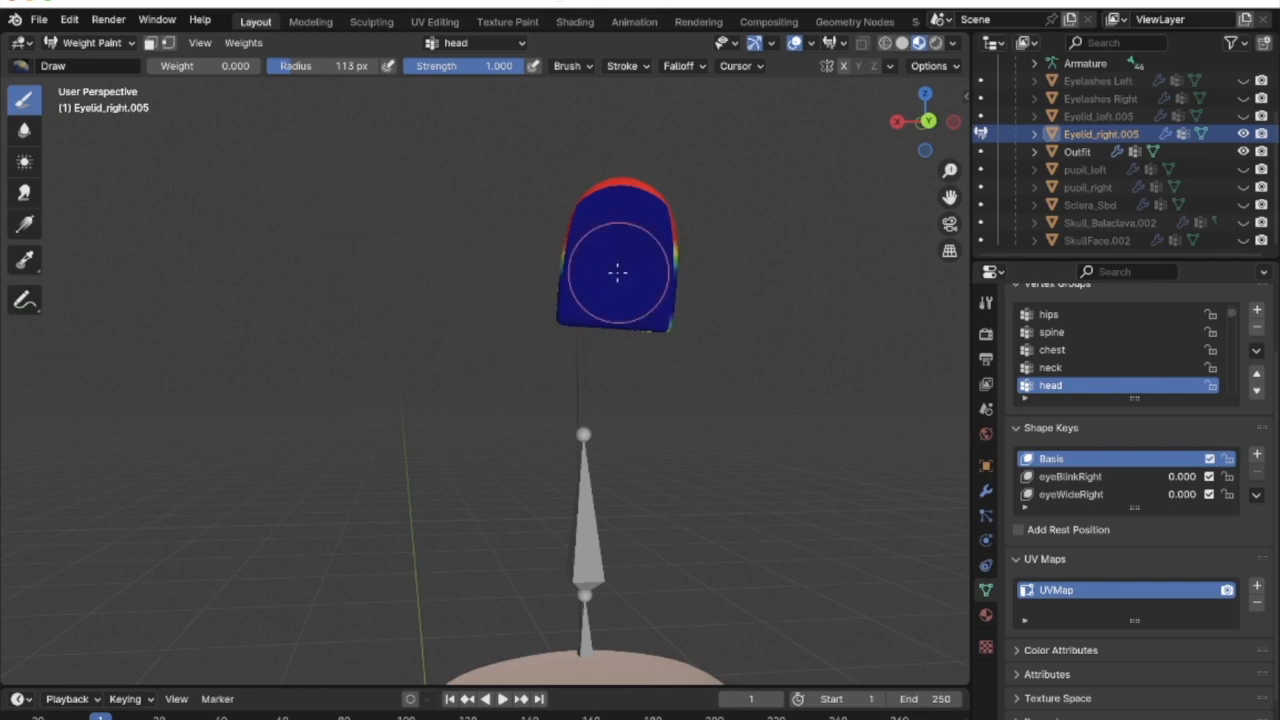
pyautogui.moveTo(686, 288); pyautogui.dragTo(734, 299)
pyautogui.moveTo(222, 69); pyautogui.dragTo(338, 69)
pyautogui.moveTo(451, 285)
pyautogui.mouseDown()
pyautogui.moveTo(646, 297)
pyautogui.moveTo(674, 314)
pyautogui.moveTo(491, 314)
pyautogui.moveTo(668, 263)
pyautogui.moveTo(560, 277)
pyautogui.moveTo(529, 223)
pyautogui.moveTo(571, 194)
pyautogui.mouseUp()
pyautogui.moveTo(636, 235); pyautogui.dragTo(552, 275)
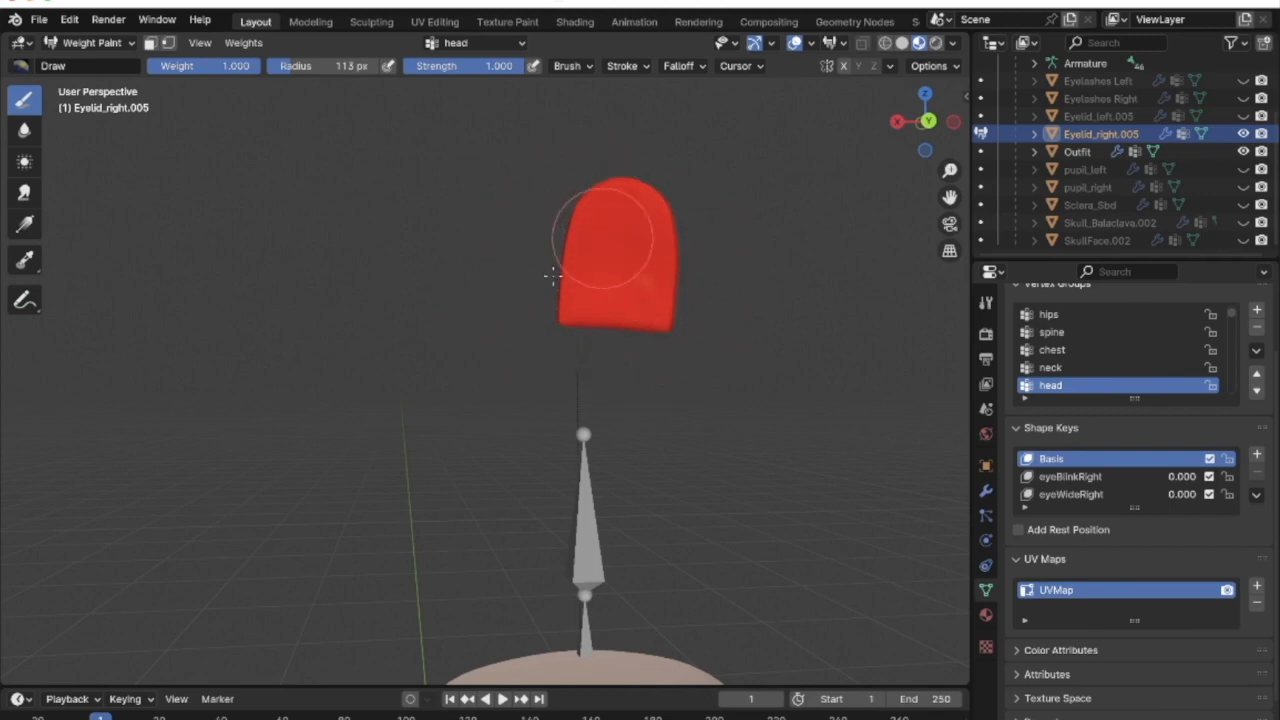
pyautogui.moveTo(651, 263)
pyautogui.mouseDown(button='middle')
pyautogui.moveTo(651, 286)
pyautogui.moveTo(334, 272)
pyautogui.mouseUp(button='middle')
pyautogui.moveTo(420, 290)
pyautogui.mouseDown(button='middle')
pyautogui.moveTo(526, 271)
pyautogui.moveTo(515, 310)
pyautogui.mouseUp(button='middle')
pyautogui.moveTo(507, 197); pyautogui.dragTo(680, 240, button='middle')
# Swap the visible mesh from Eyelid_right.005 to Eyelid_left.005 and put Eyelid_left.005 into Weight Paint mode
pyautogui.hotkey('alt', 'h')
pyautogui.click(92, 42)
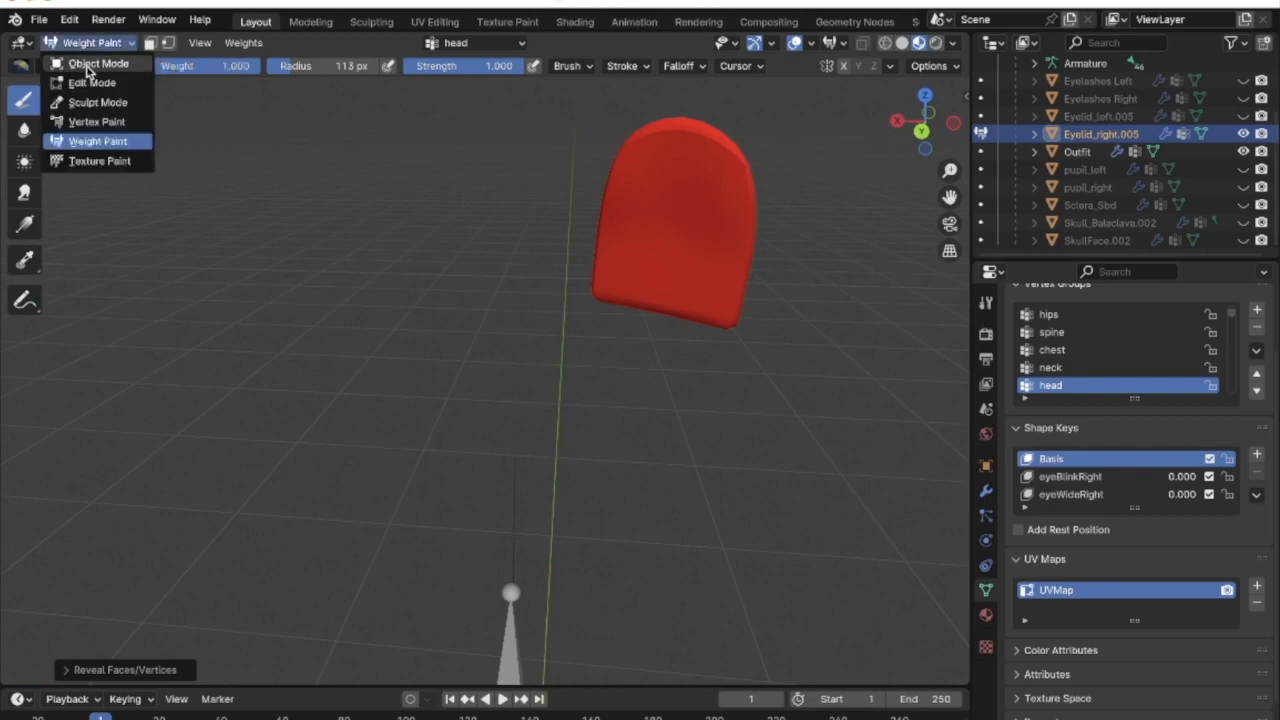
pyautogui.click(95, 60)
pyautogui.click(1243, 133)
pyautogui.click(1243, 117)
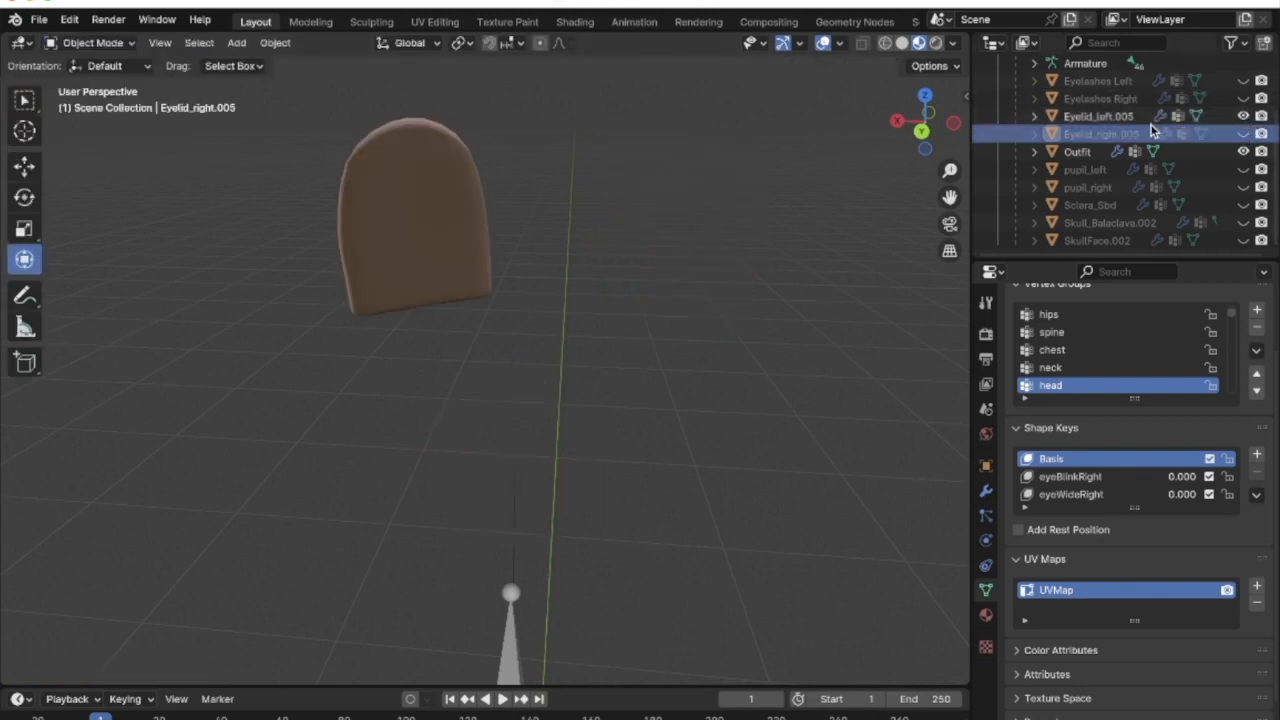
pyautogui.click(1098, 116)
pyautogui.click(76, 45)
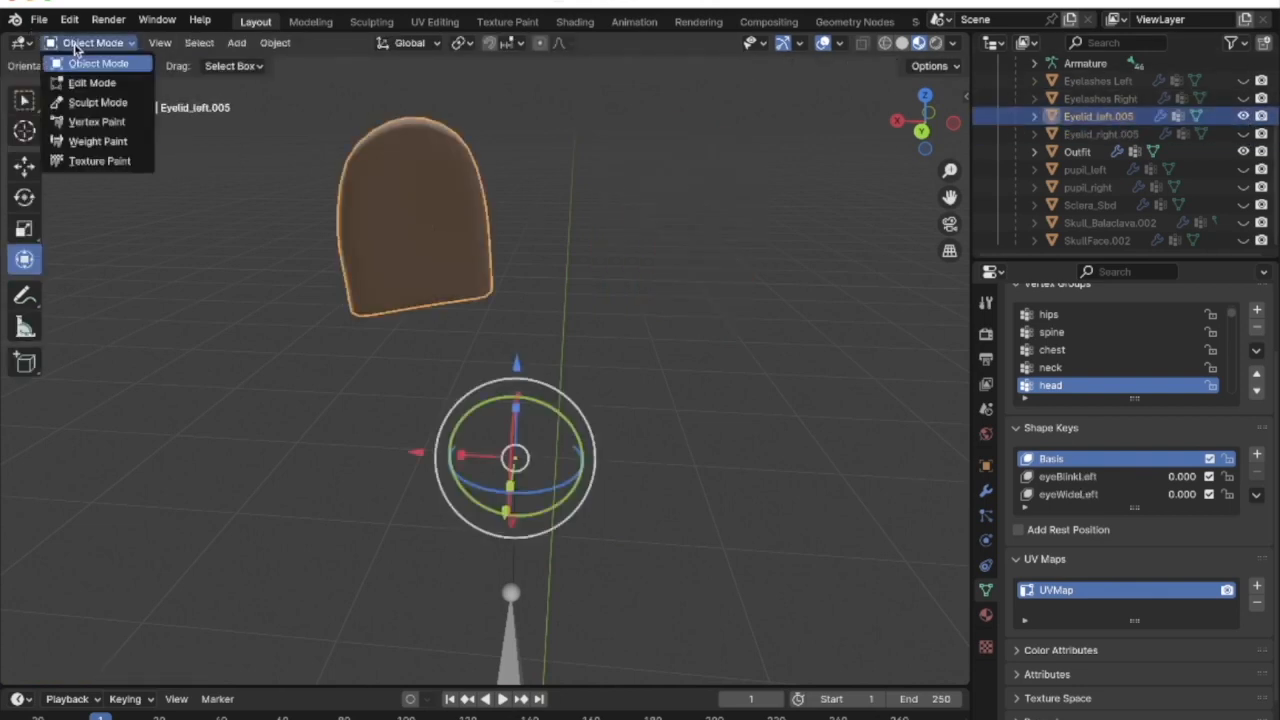
pyautogui.click(93, 141)
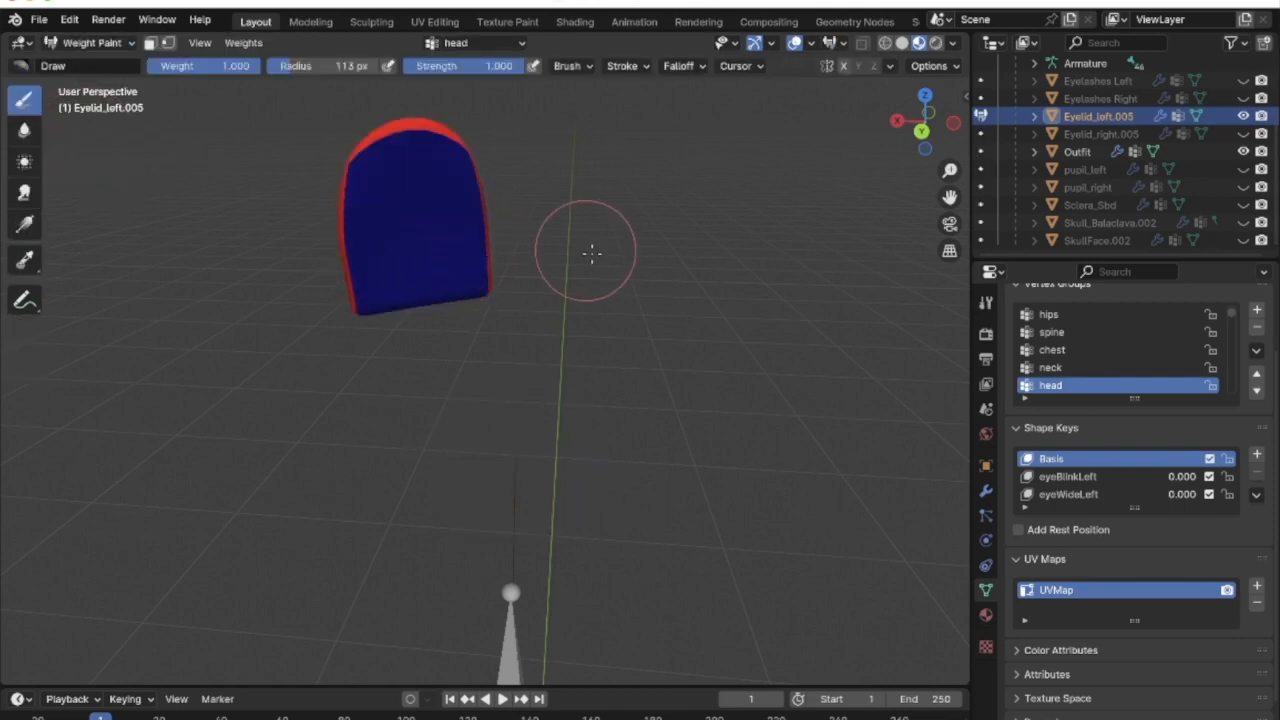
# Paint all of Eyelid_left.005 in the head group with brush weight 1, checking the coverage from several sides
pyautogui.moveTo(590, 255); pyautogui.dragTo(486, 297, button='middle')
pyautogui.moveTo(486, 297)
pyautogui.mouseDown()
pyautogui.moveTo(563, 309)
pyautogui.moveTo(371, 286)
pyautogui.moveTo(316, 258)
pyautogui.moveTo(457, 186)
pyautogui.moveTo(329, 186)
pyautogui.moveTo(443, 143)
pyautogui.moveTo(407, 157)
pyautogui.mouseUp()
pyautogui.moveTo(309, 271)
pyautogui.mouseDown(button='middle')
pyautogui.moveTo(443, 351)
pyautogui.moveTo(420, 314)
pyautogui.moveTo(543, 137)
pyautogui.moveTo(494, 184)
pyautogui.moveTo(475, 183)
pyautogui.mouseUp(button='middle')
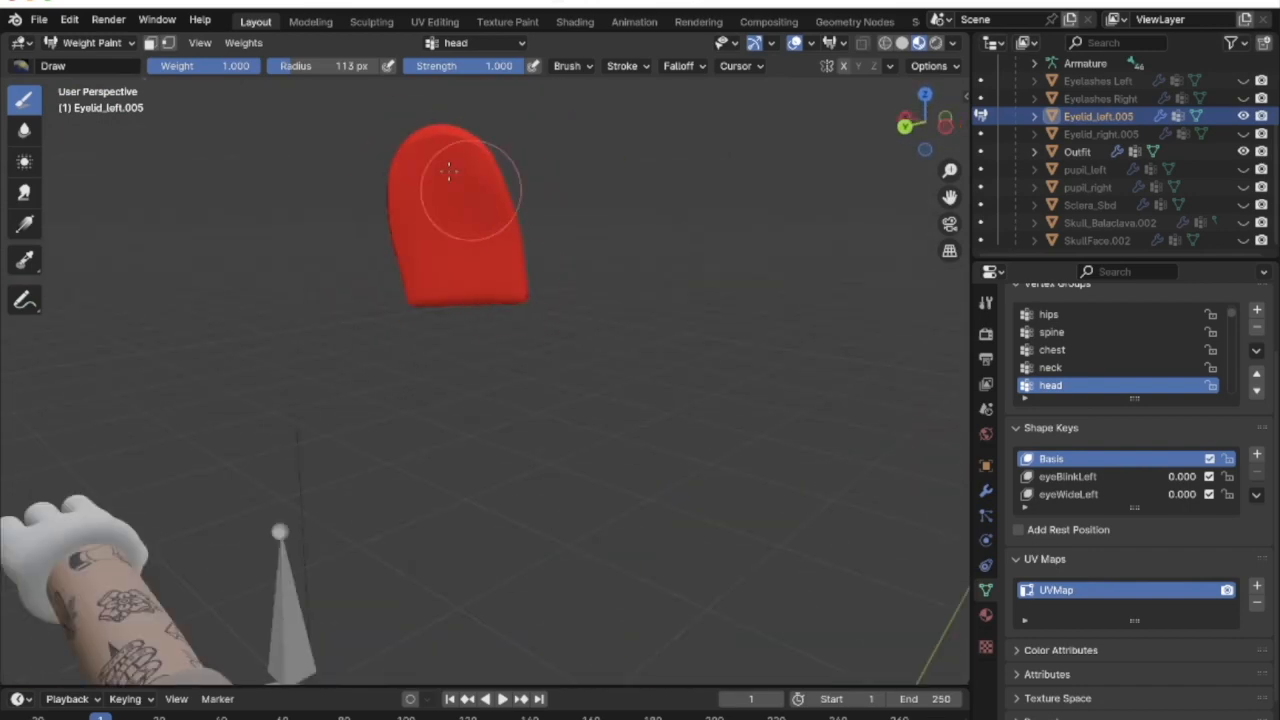
pyautogui.moveTo(473, 258); pyautogui.dragTo(509, 200, button='middle')
pyautogui.moveTo(563, 297); pyautogui.dragTo(567, 241, button='middle')
pyautogui.click(85, 42)
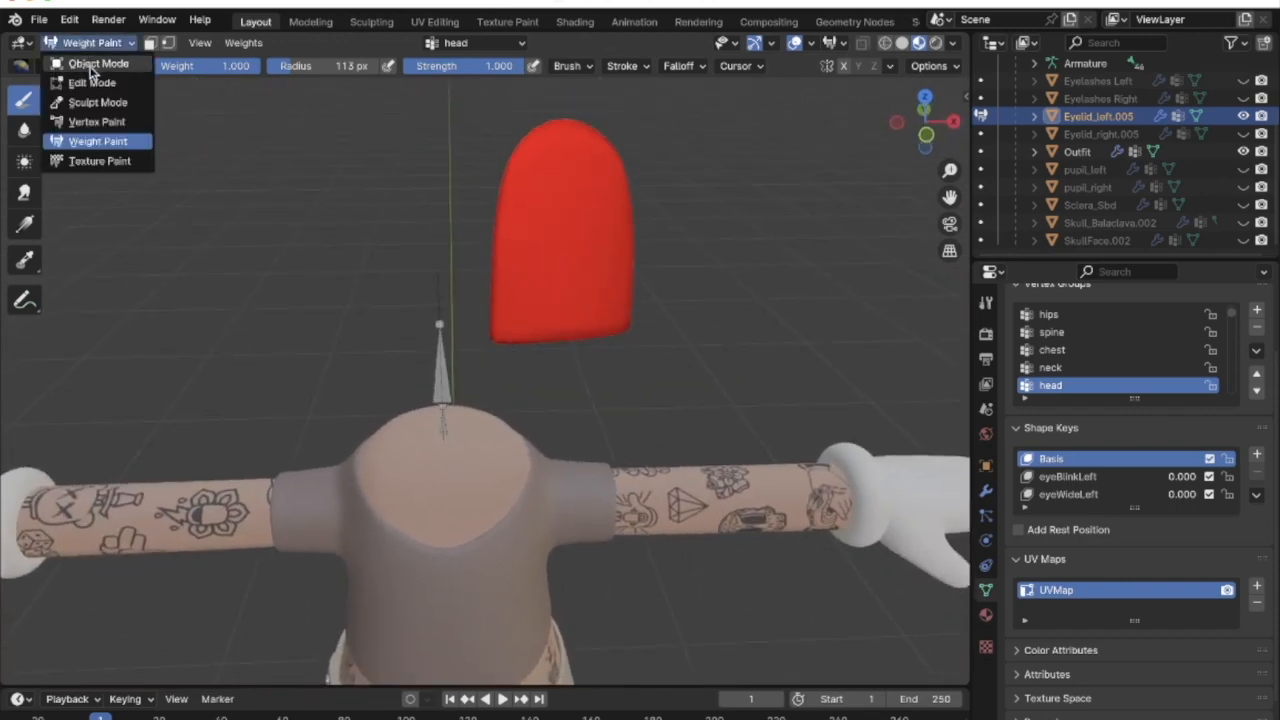
pyautogui.click(90, 48)
pyautogui.click(1243, 116)
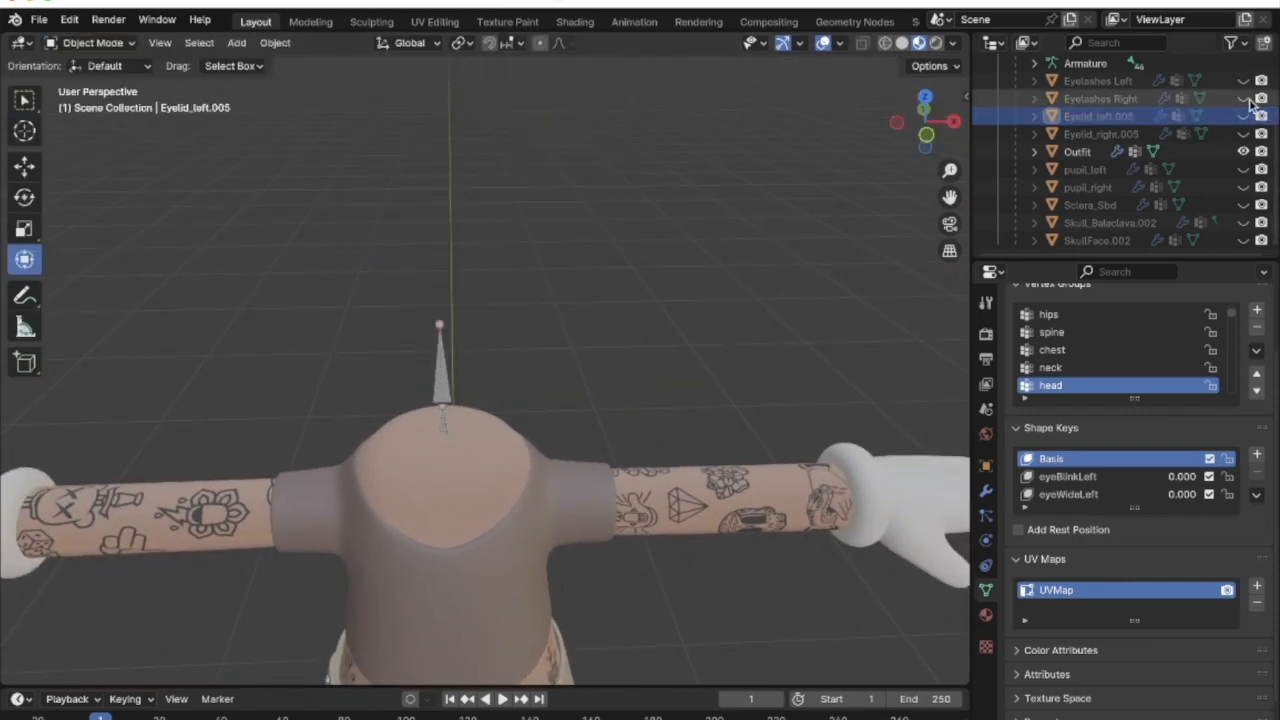
pyautogui.click(1243, 98)
pyautogui.moveTo(651, 209); pyautogui.dragTo(670, 212, button='middle')
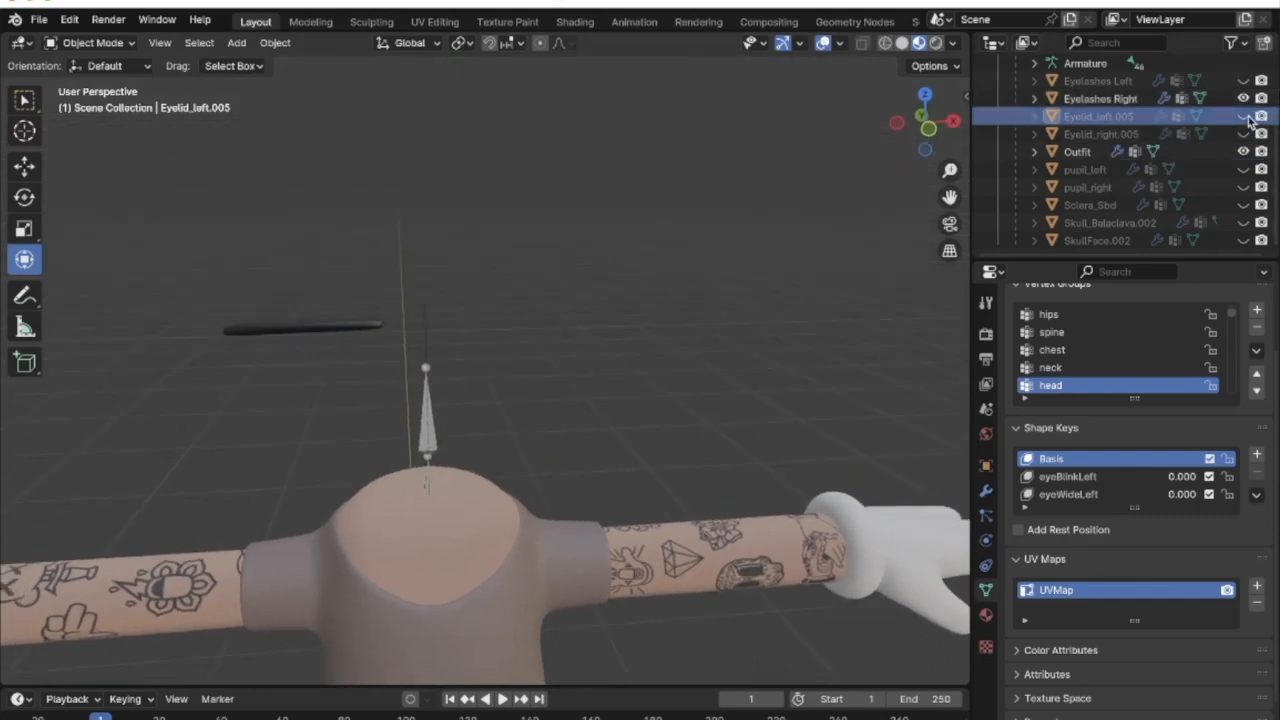
pyautogui.click(1243, 98)
pyautogui.click(1243, 116)
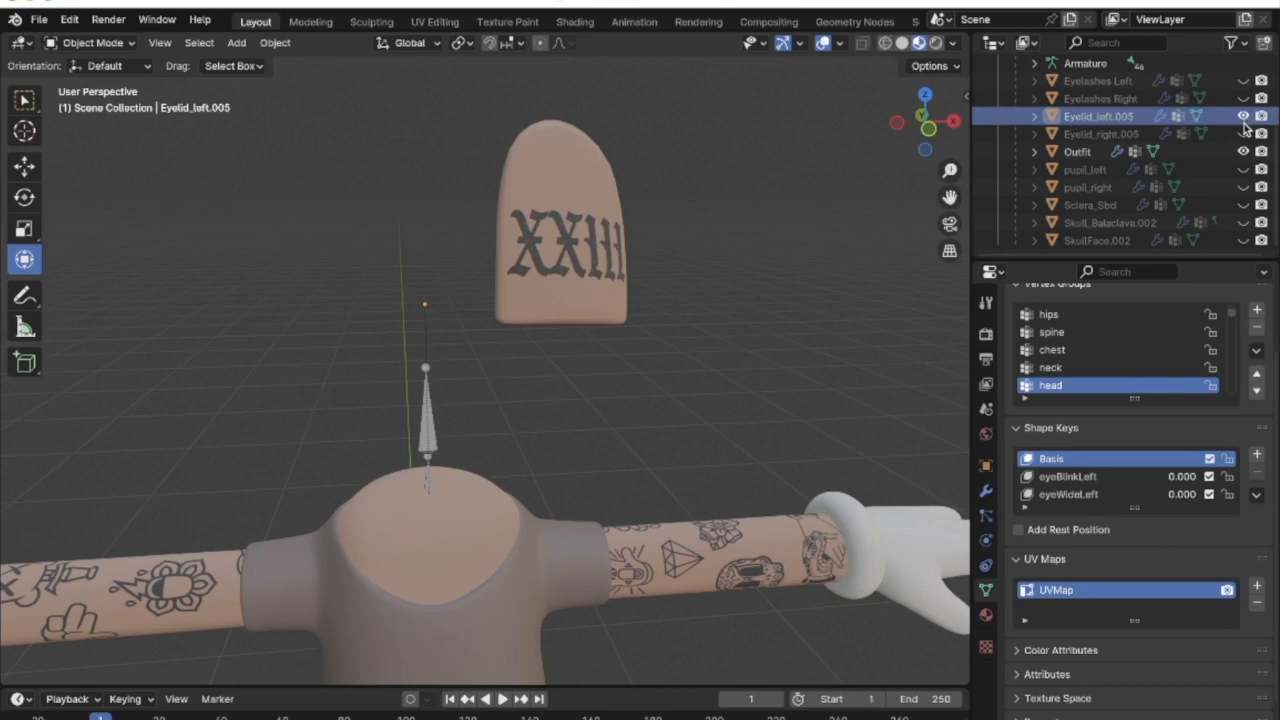
pyautogui.click(517, 185)
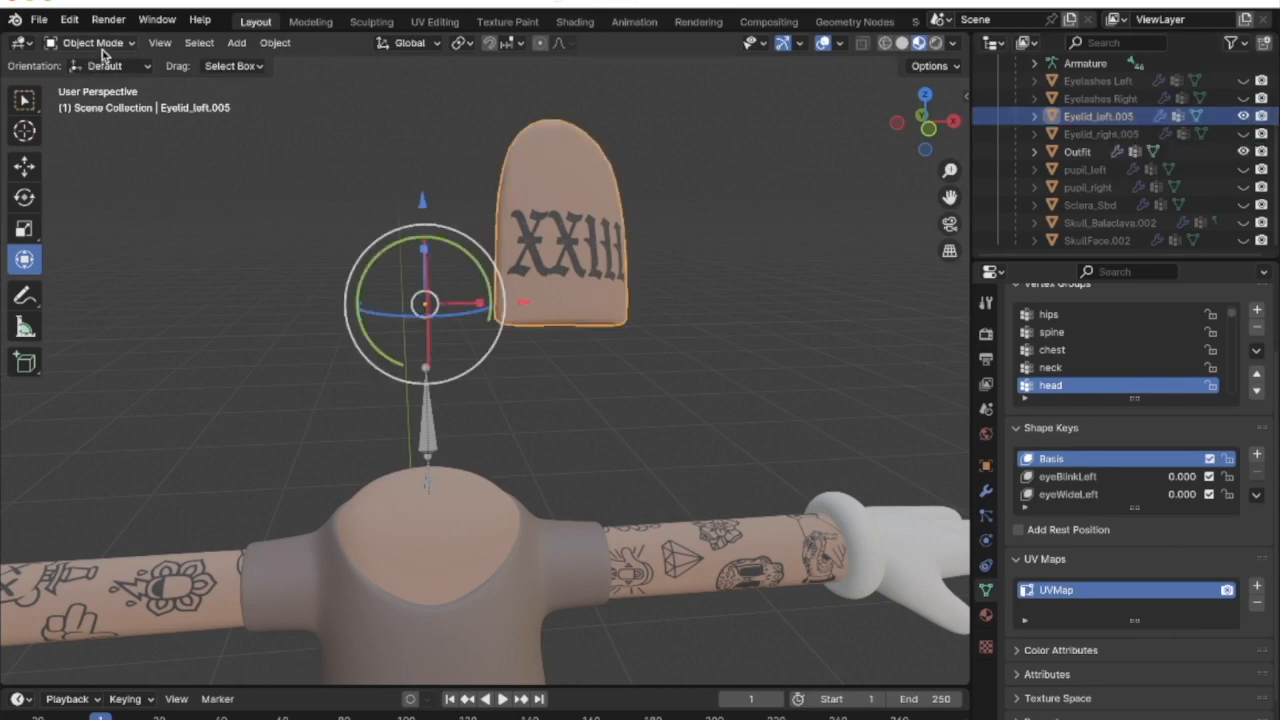
pyautogui.click(92, 42)
pyautogui.click(98, 141)
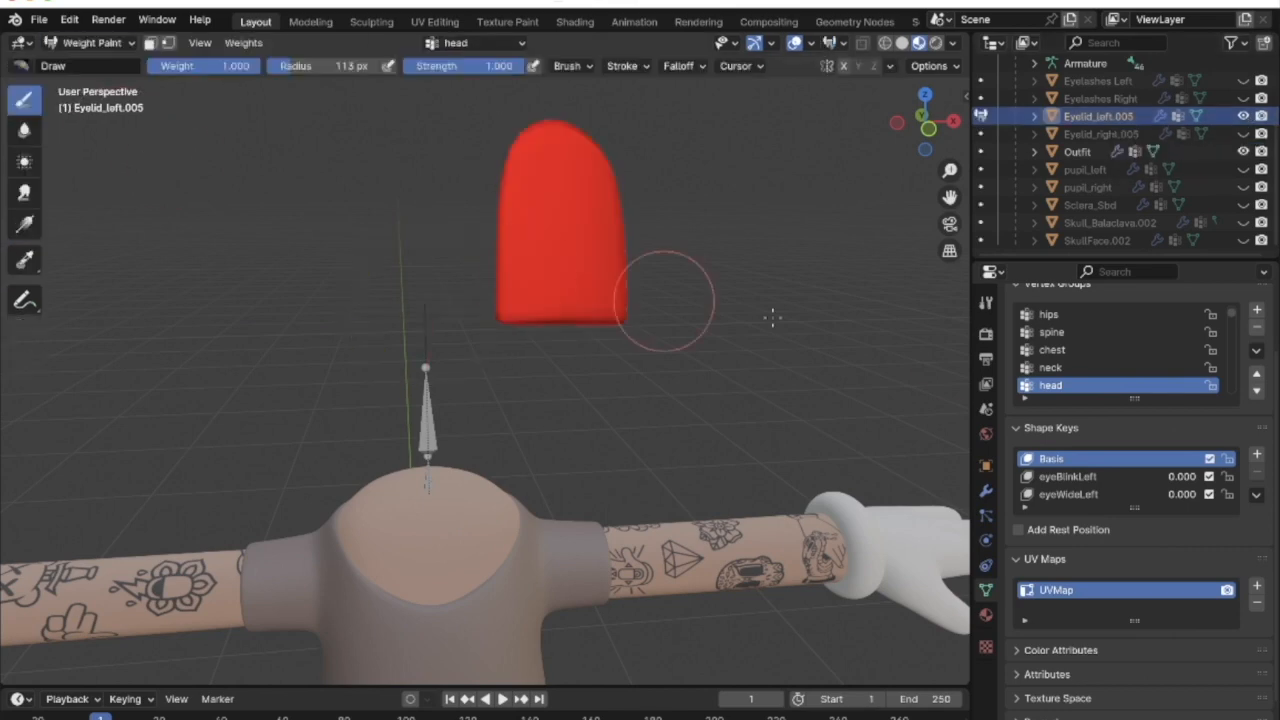
# Check Eyelid_left.005's vertex groups from head down to toes.R and back up for stray weights, viewing both sides of the mesh
pyautogui.keyDown('ctrl'); pyautogui.scroll(-1, 1145, 371); pyautogui.keyUp('ctrl')
pyautogui.keyDown('ctrl'); pyautogui.scroll(-15, 1145, 371); pyautogui.keyUp('ctrl')
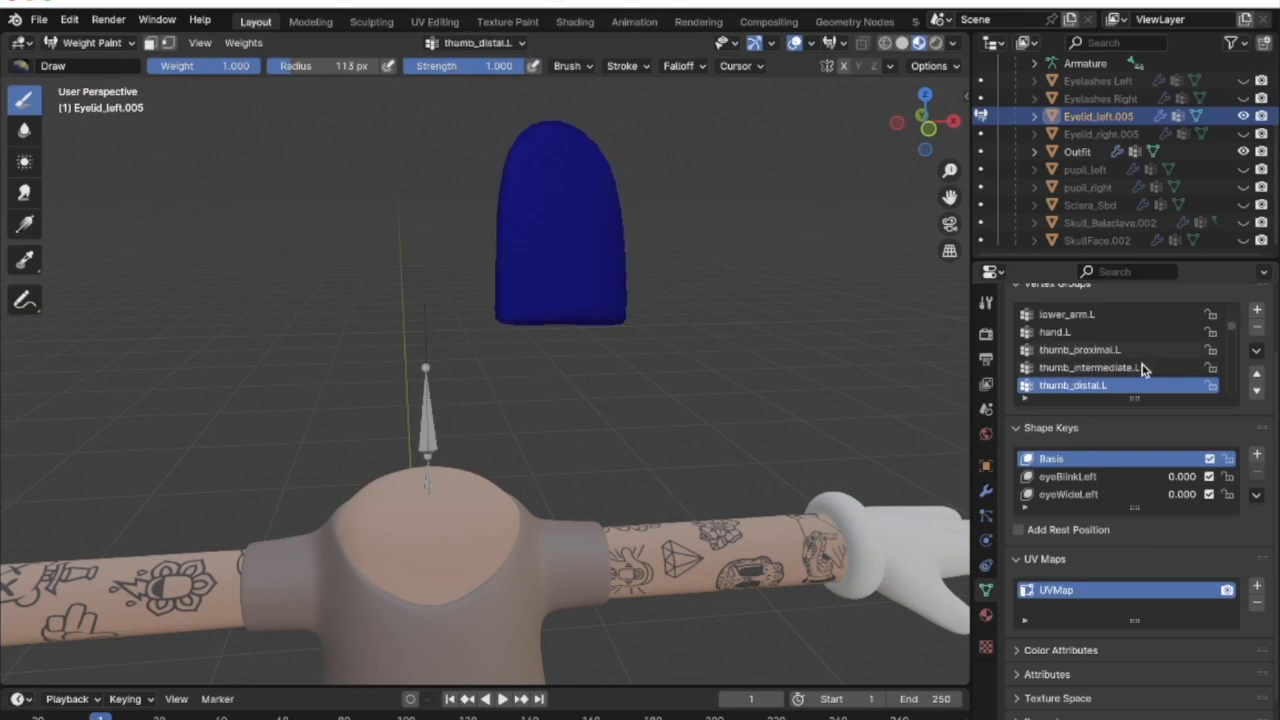
pyautogui.keyDown('ctrl'); pyautogui.scroll(-18, 1145, 371); pyautogui.keyUp('ctrl')
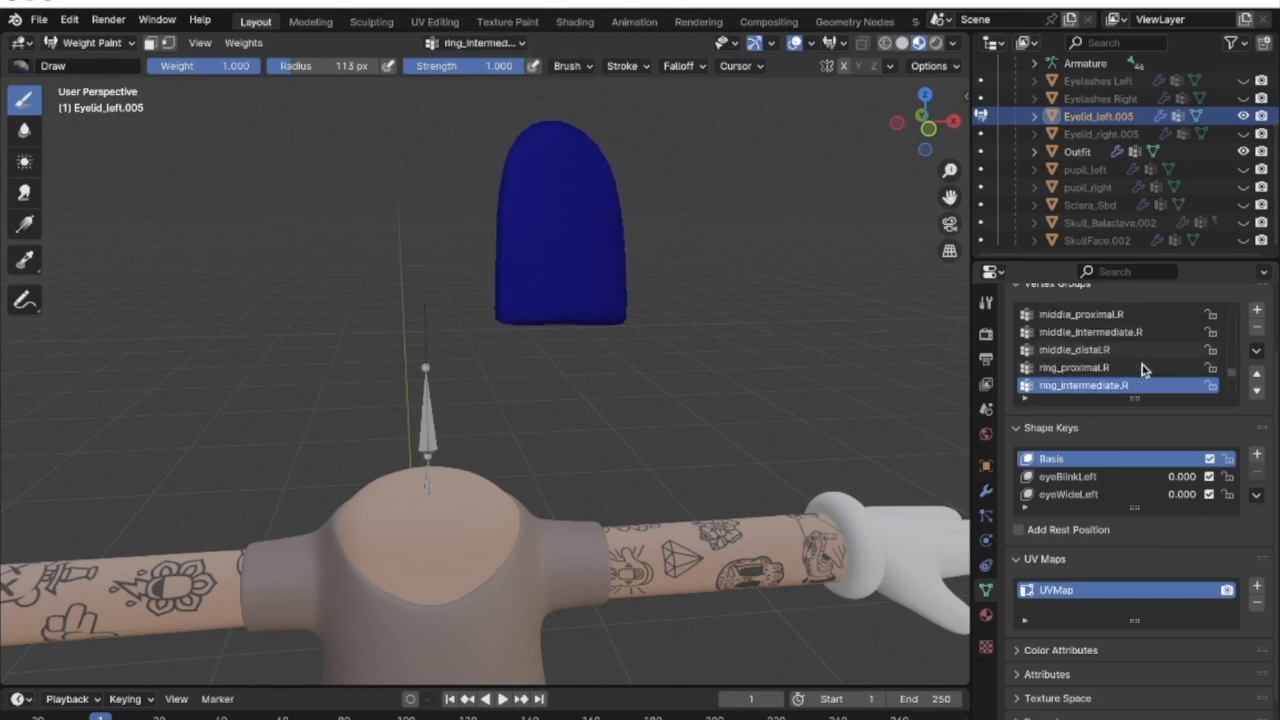
pyautogui.hscroll(-10, 598, 356)
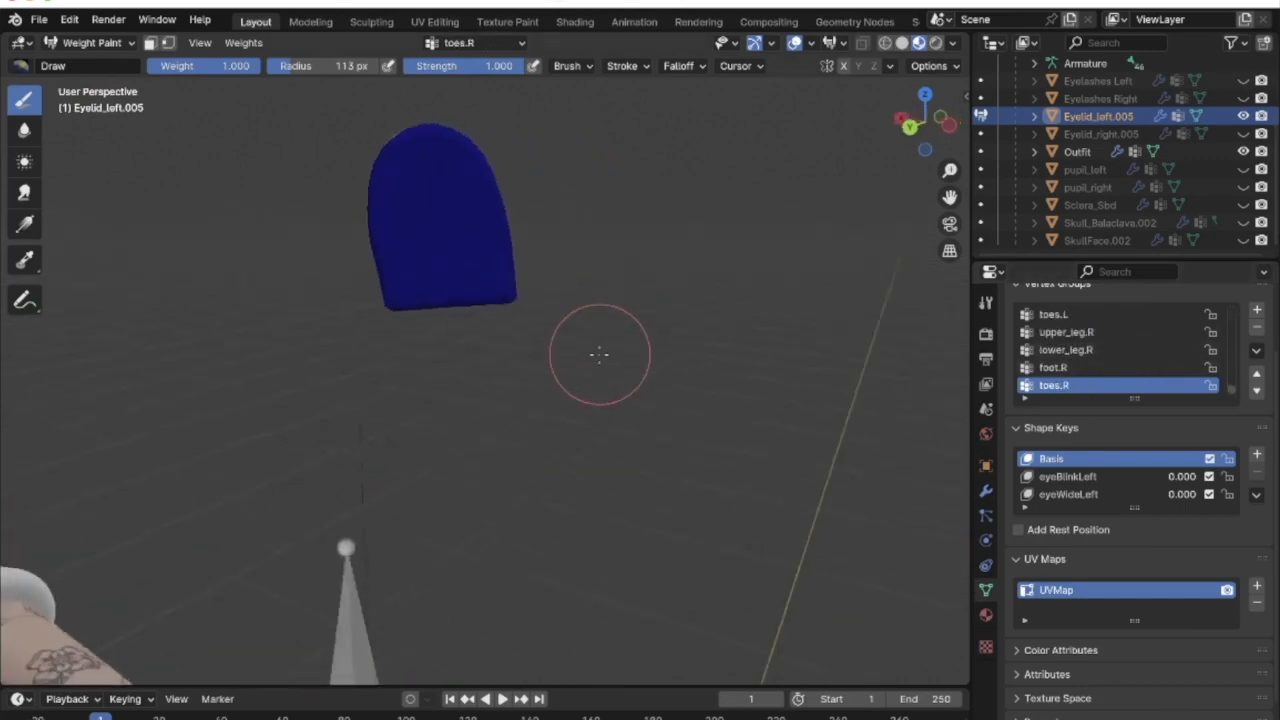
pyautogui.keyDown('ctrl'); pyautogui.scroll(20, 1145, 371); pyautogui.keyUp('ctrl')
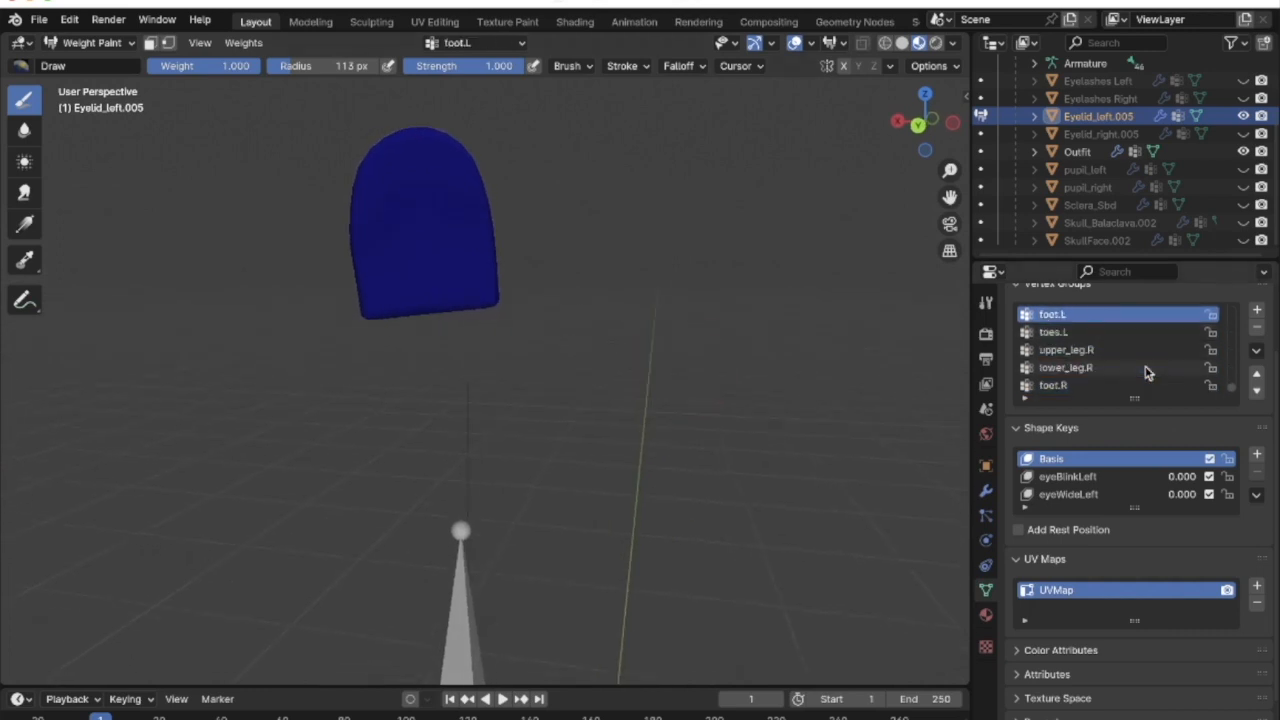
pyautogui.keyDown('ctrl'); pyautogui.scroll(20, 1147, 373); pyautogui.keyUp('ctrl')
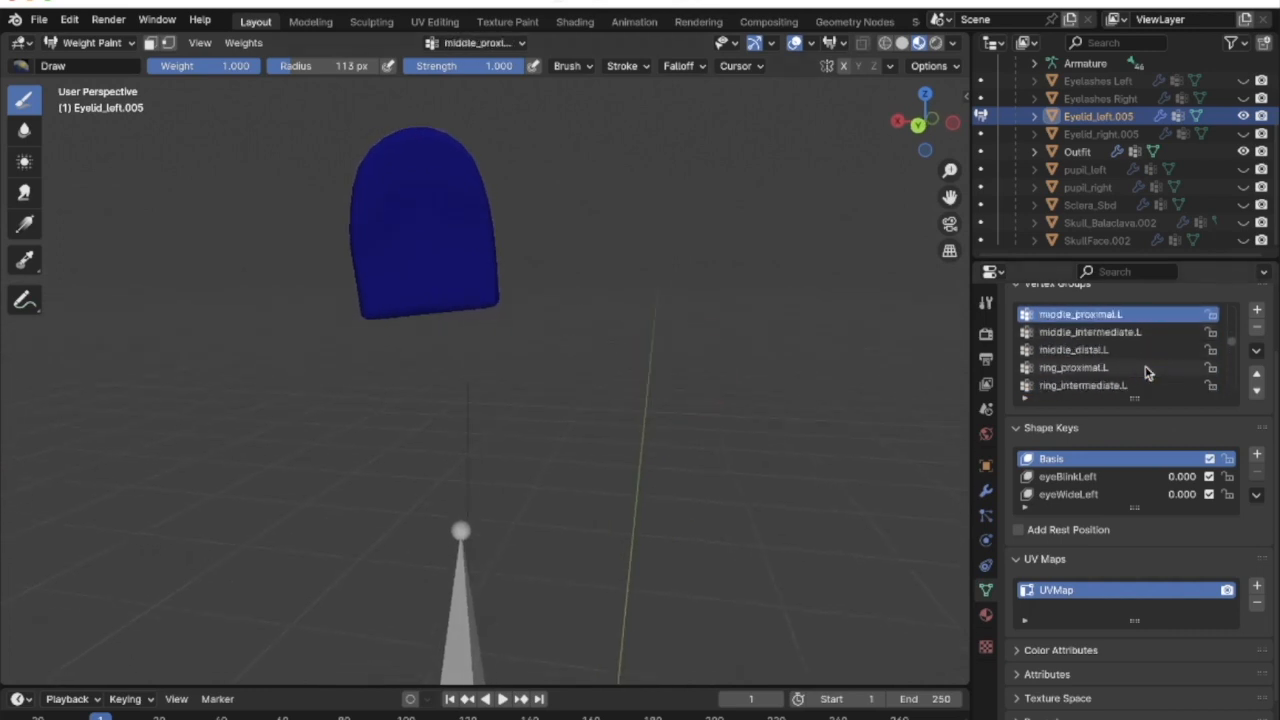
# Paint the left eyelid's thumb_proximal.L vertex group down to weight 0.000
pyautogui.keyDown('ctrl'); pyautogui.scroll(-6, 1147, 373); pyautogui.keyUp('ctrl')
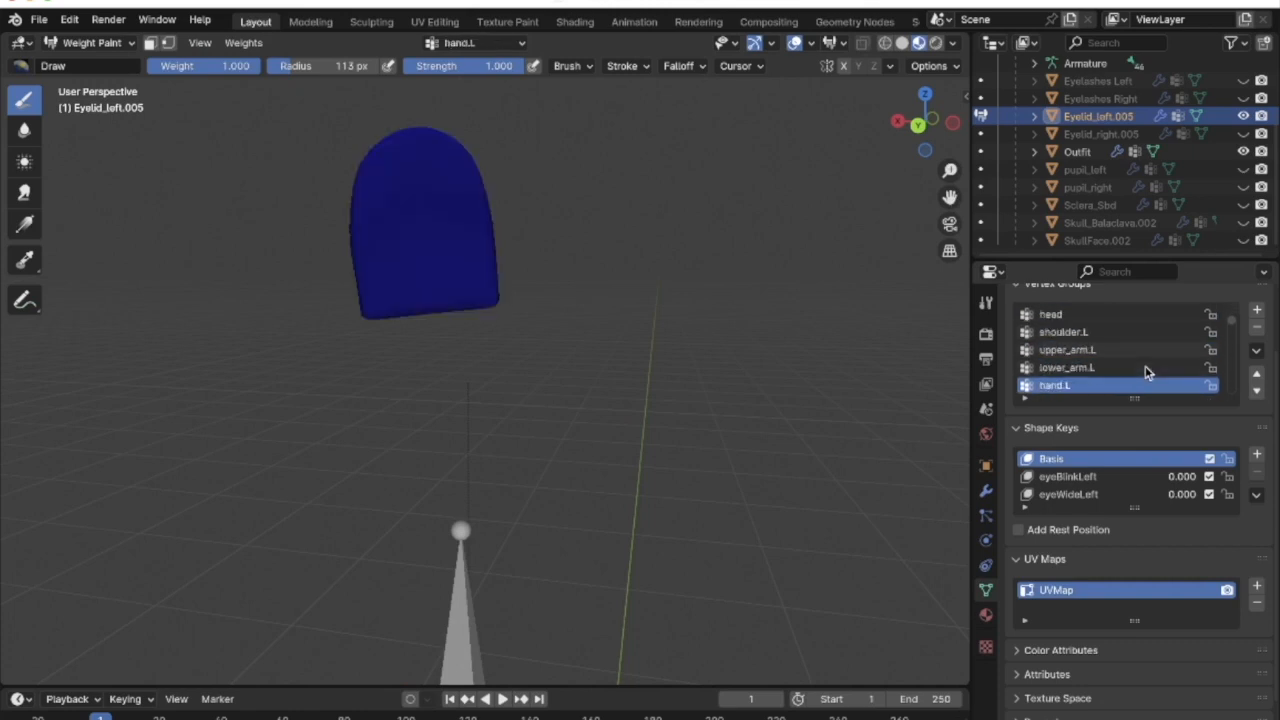
pyautogui.keyDown('ctrl'); pyautogui.scroll(-1, 1147, 373); pyautogui.keyUp('ctrl')
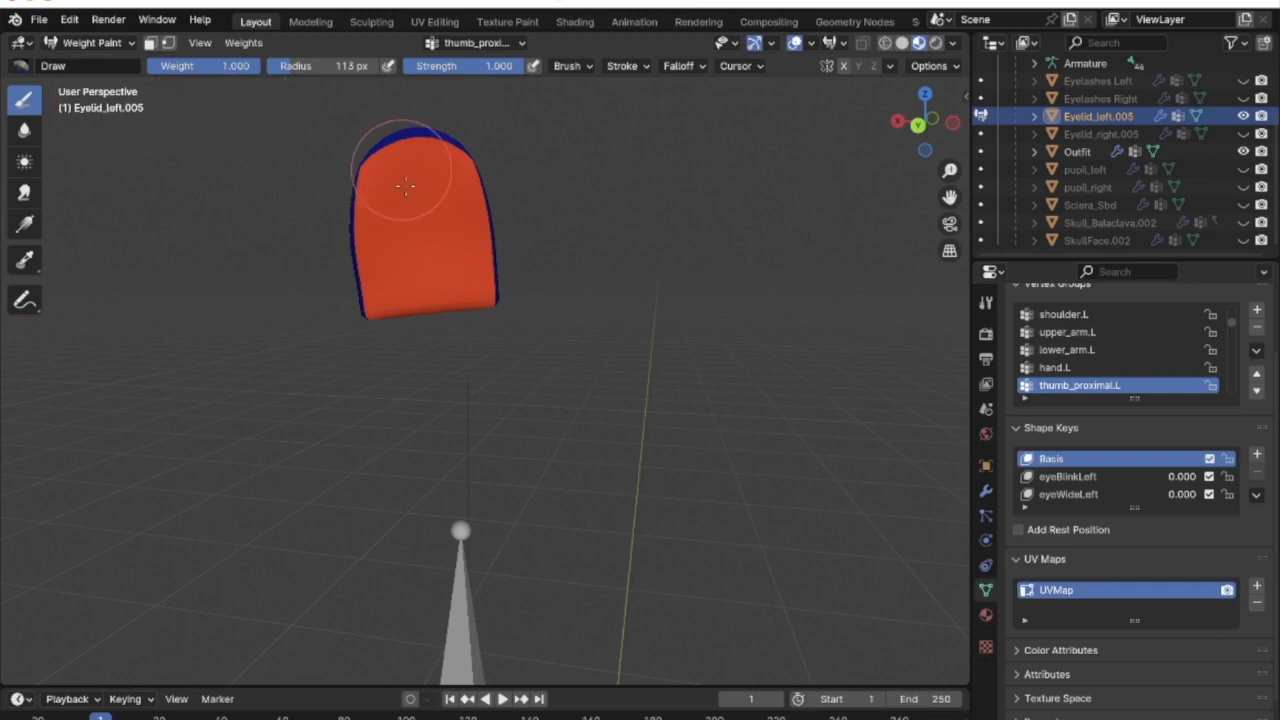
pyautogui.moveTo(437, 318)
pyautogui.mouseDown()
pyautogui.moveTo(794, 237)
pyautogui.moveTo(370, 255)
pyautogui.moveTo(309, 300)
pyautogui.moveTo(495, 226)
pyautogui.moveTo(566, 157)
pyautogui.moveTo(263, 194)
pyautogui.moveTo(443, 191)
pyautogui.moveTo(521, 260)
pyautogui.mouseUp()
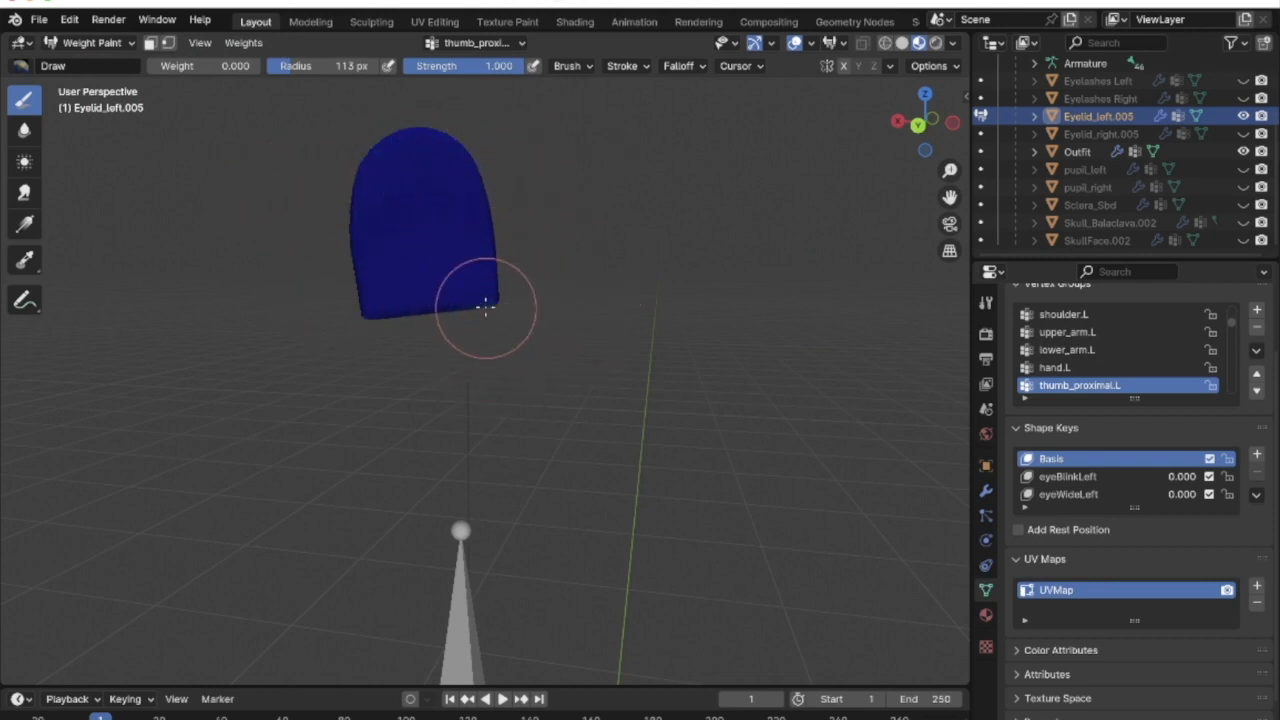
pyautogui.moveTo(399, 293); pyautogui.dragTo(826, 183, button='middle')
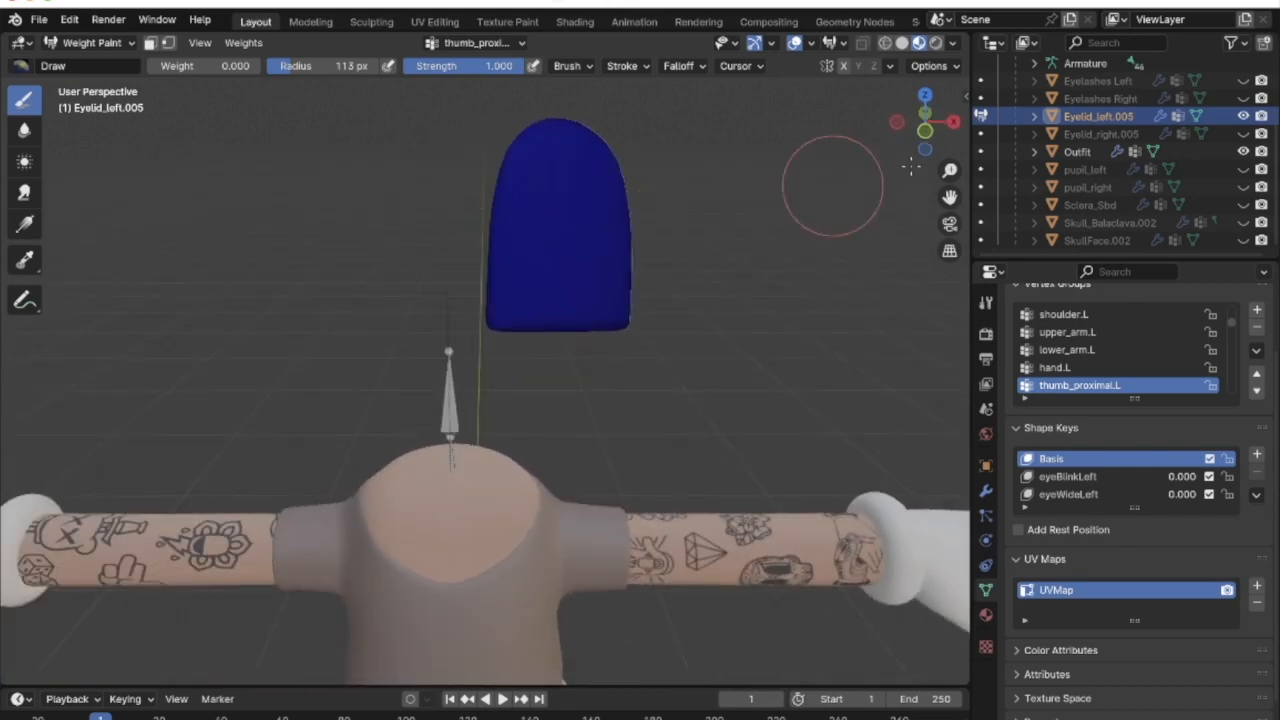
# Hide Eyelid_left.005, show Eyelid_right.005 and put the right eyelid into Weight Paint mode
pyautogui.click(1243, 116)
pyautogui.click(1243, 134)
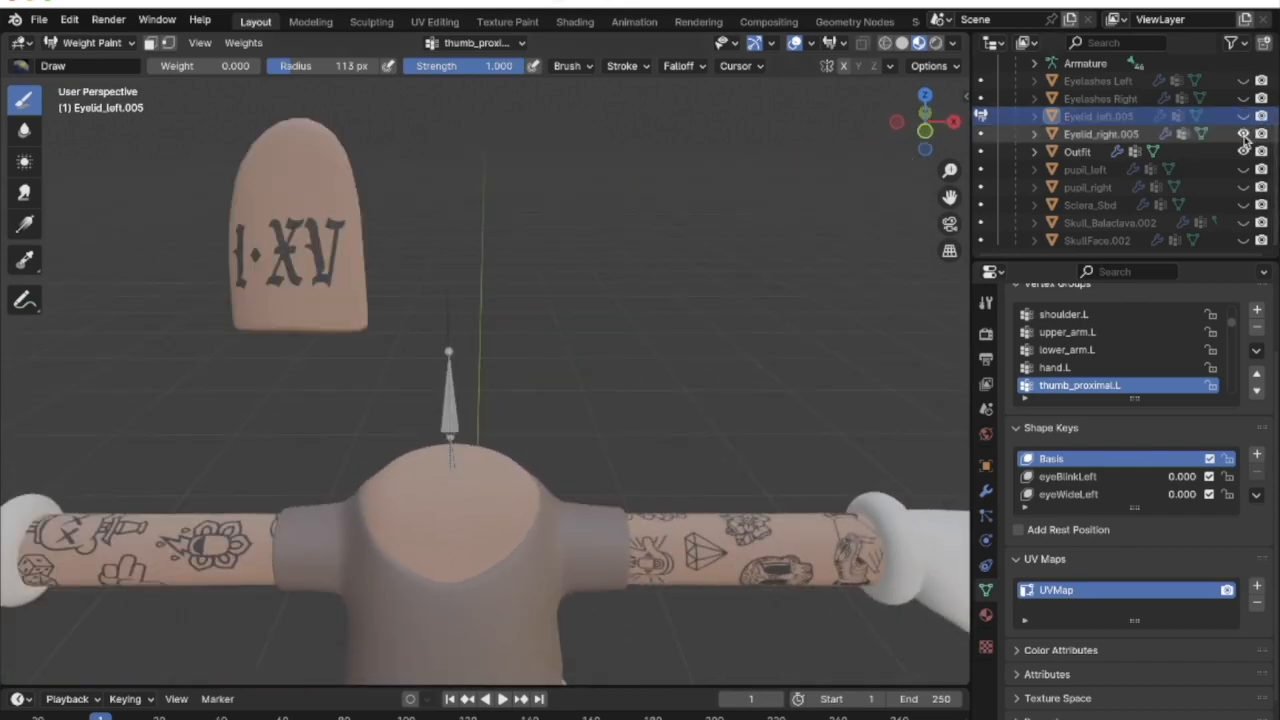
pyautogui.click(1104, 135)
pyautogui.click(90, 43)
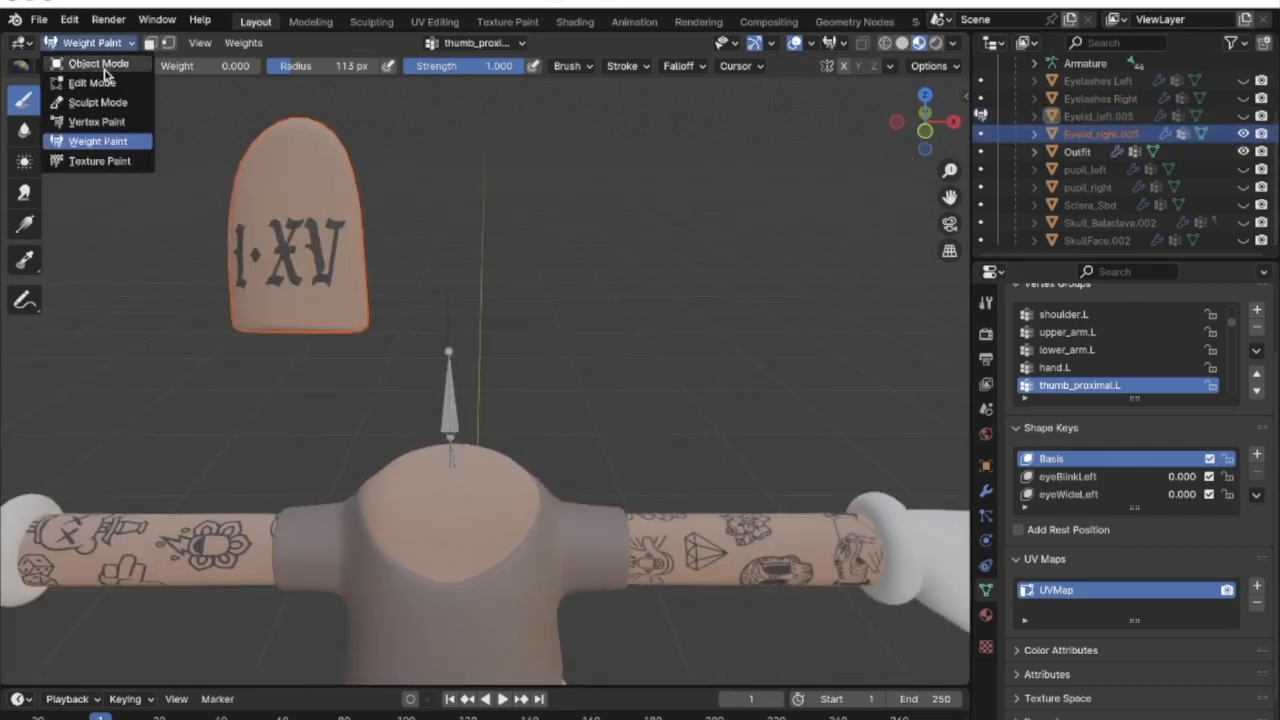
pyautogui.click(110, 143)
pyautogui.click(90, 43)
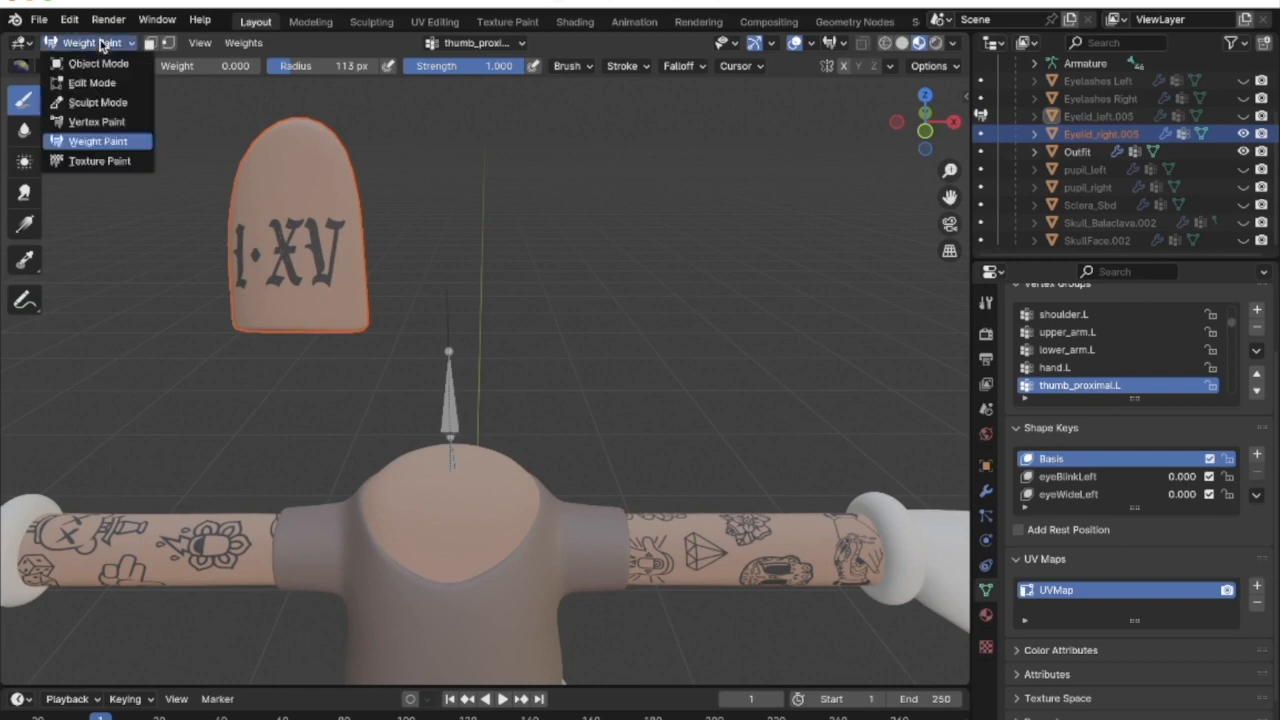
pyautogui.click(98, 63)
pyautogui.click(281, 162)
pyautogui.click(88, 43)
pyautogui.click(100, 143)
# Go through the right eyelid's vertex groups and paint thumb_proximal.R with weight 0.000
pyautogui.moveTo(100, 143)
pyautogui.mouseDown(button='middle')
pyautogui.moveTo(400, 166)
pyautogui.moveTo(649, 229)
pyautogui.mouseUp(button='middle')
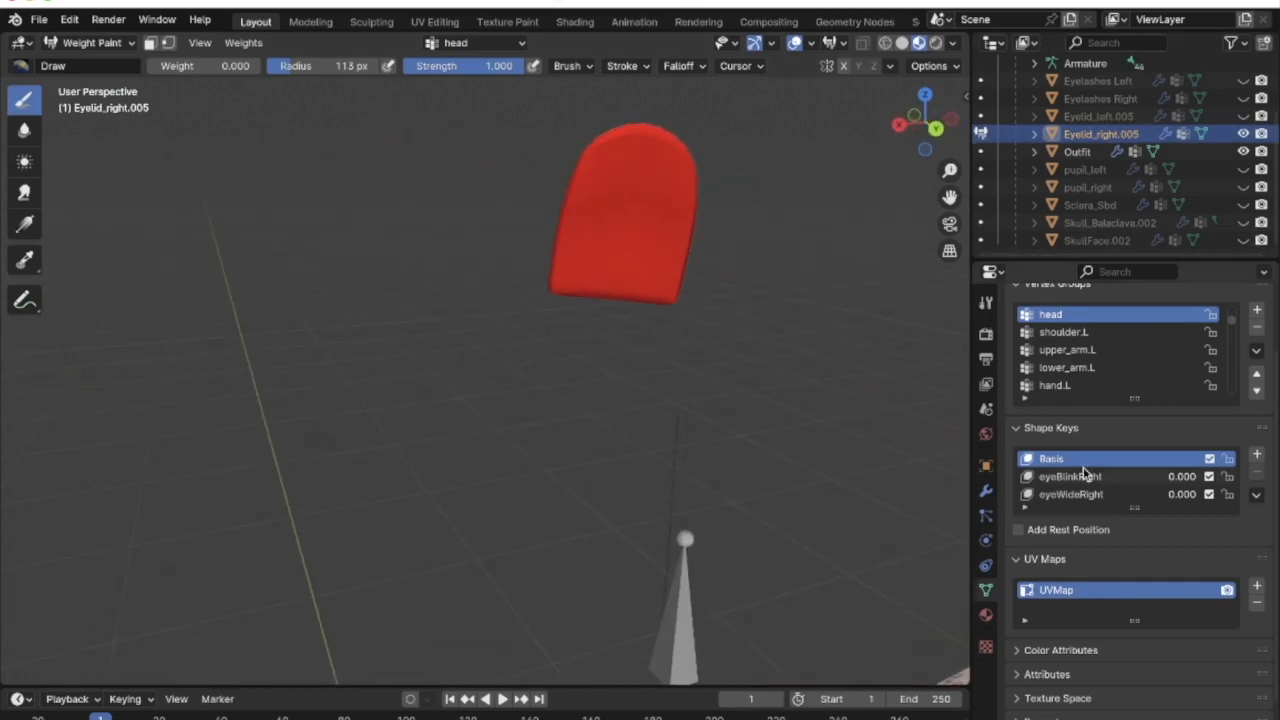
pyautogui.keyDown('ctrl'); pyautogui.scroll(-14, 1124, 356); pyautogui.keyUp('ctrl')
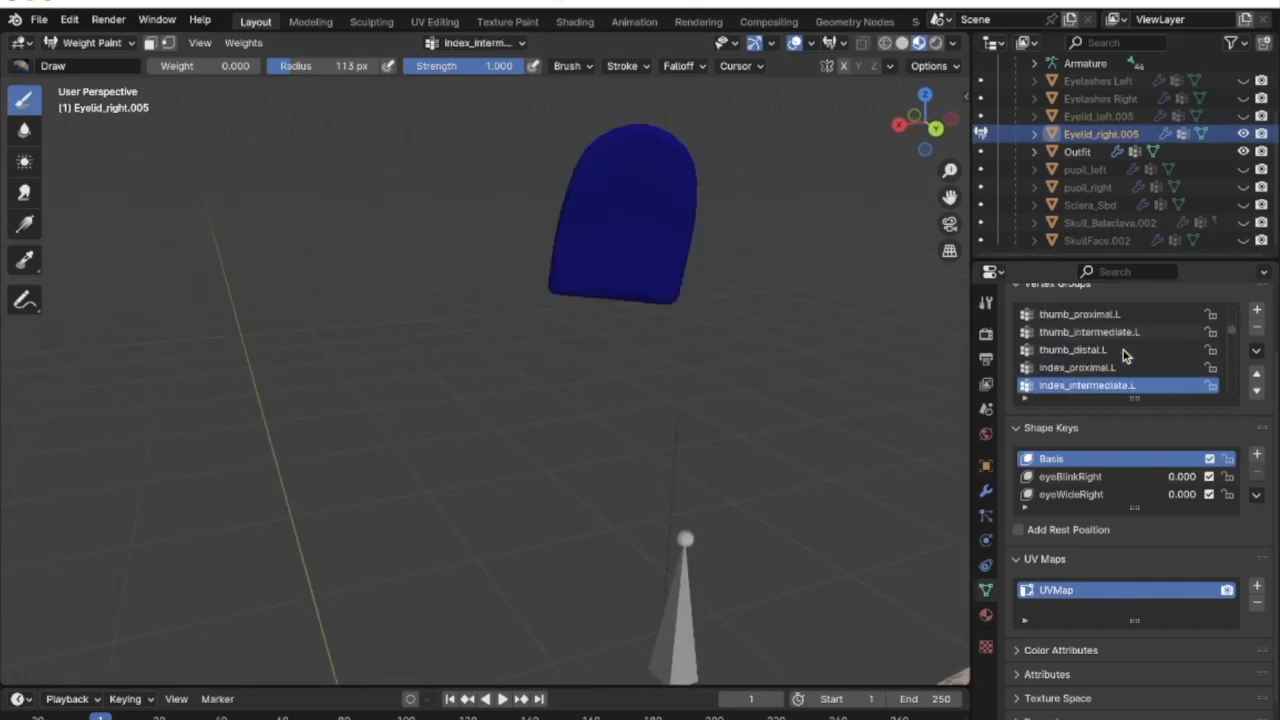
pyautogui.keyDown('ctrl'); pyautogui.scroll(-8, 1124, 356); pyautogui.keyUp('ctrl')
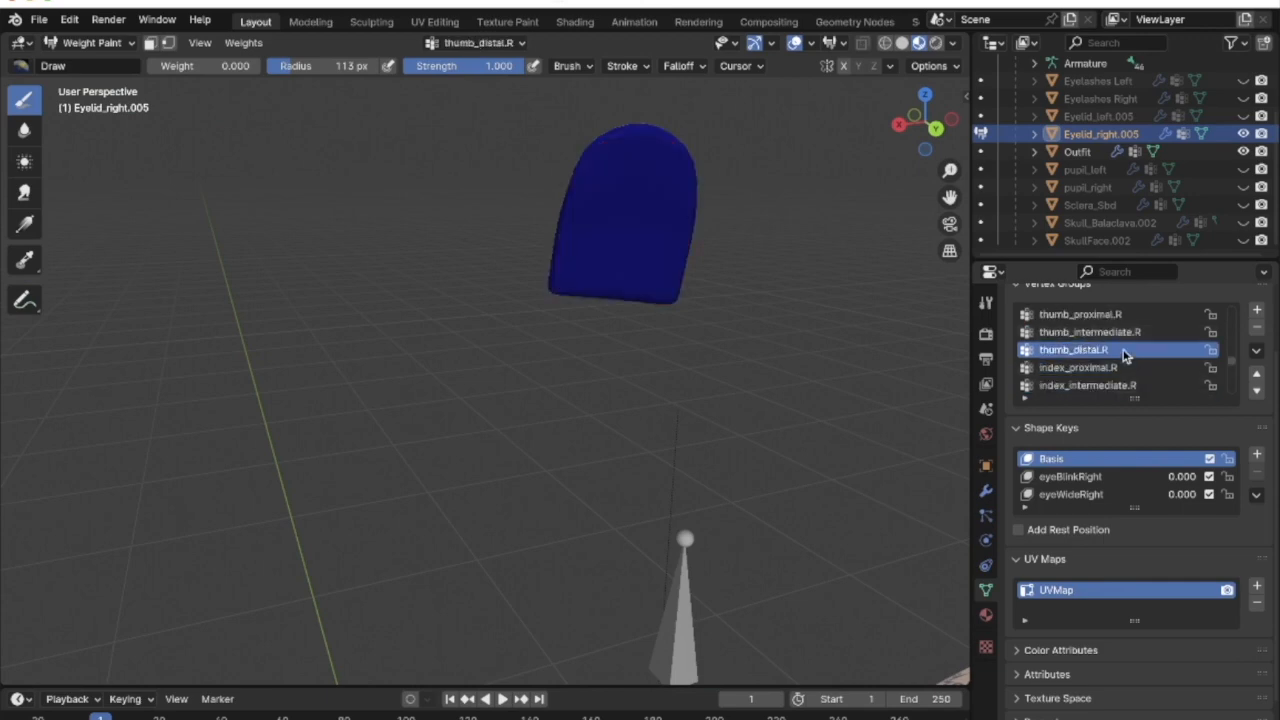
pyautogui.keyDown('ctrl'); pyautogui.scroll(1, 1124, 356); pyautogui.keyUp('ctrl')
pyautogui.moveTo(402, 288)
pyautogui.mouseDown()
pyautogui.moveTo(529, 286)
pyautogui.moveTo(665, 306)
pyautogui.moveTo(640, 251)
pyautogui.moveTo(531, 224)
pyautogui.moveTo(551, 199)
pyautogui.moveTo(666, 163)
pyautogui.moveTo(606, 149)
pyautogui.mouseUp()
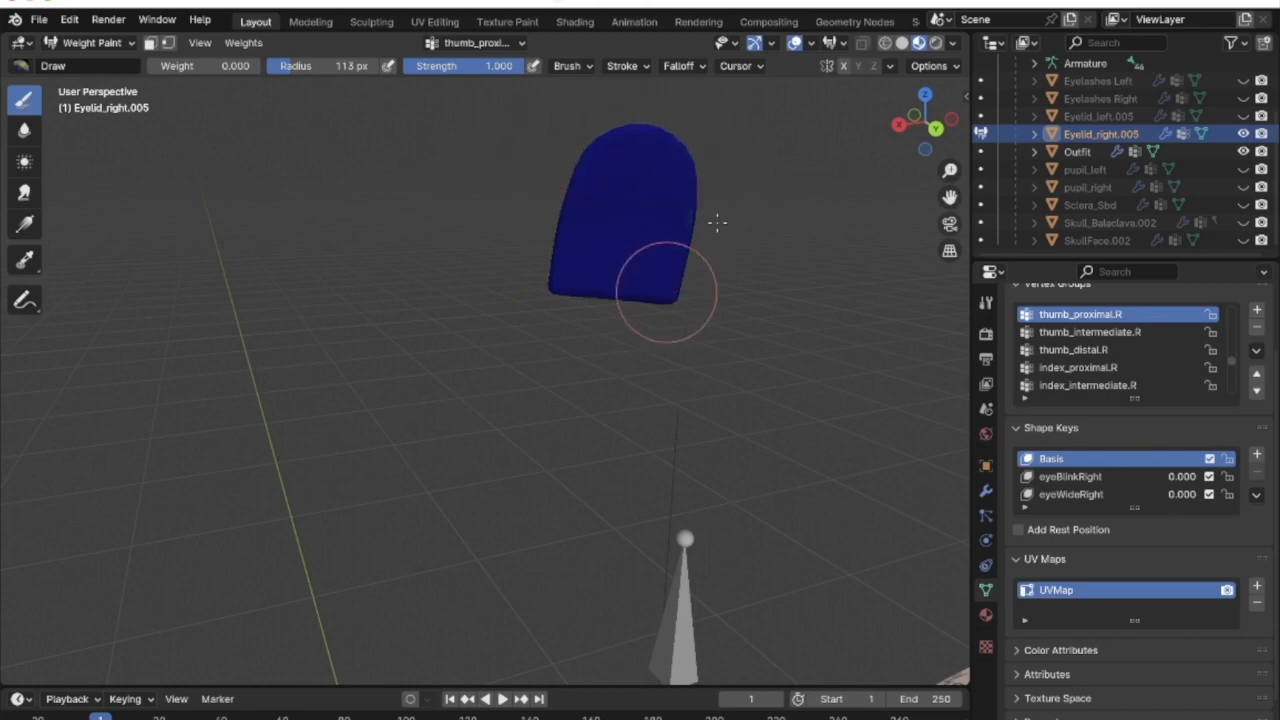
# Isolate Eyelashes Right by hiding the right eyelid and outfit, and put it into Weight Paint mode
pyautogui.moveTo(543, 263); pyautogui.dragTo(590, 337, button='middle')
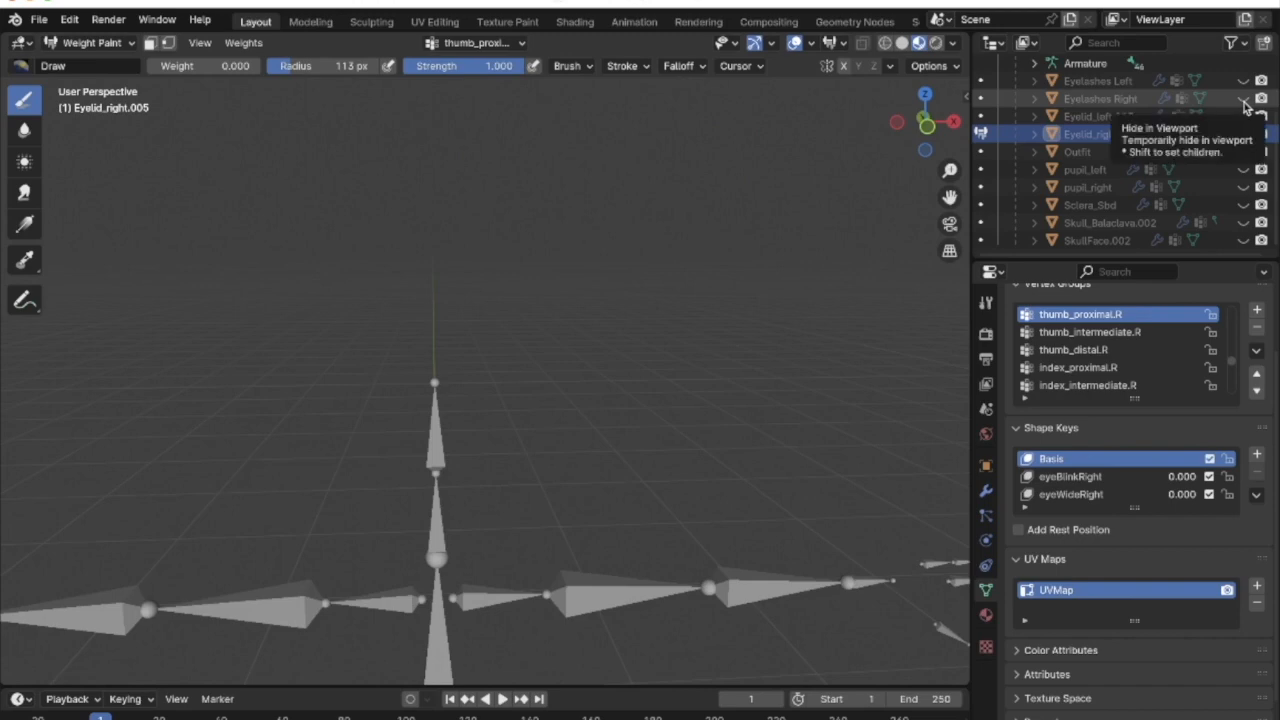
pyautogui.click(1244, 100)
pyautogui.click(1235, 100)
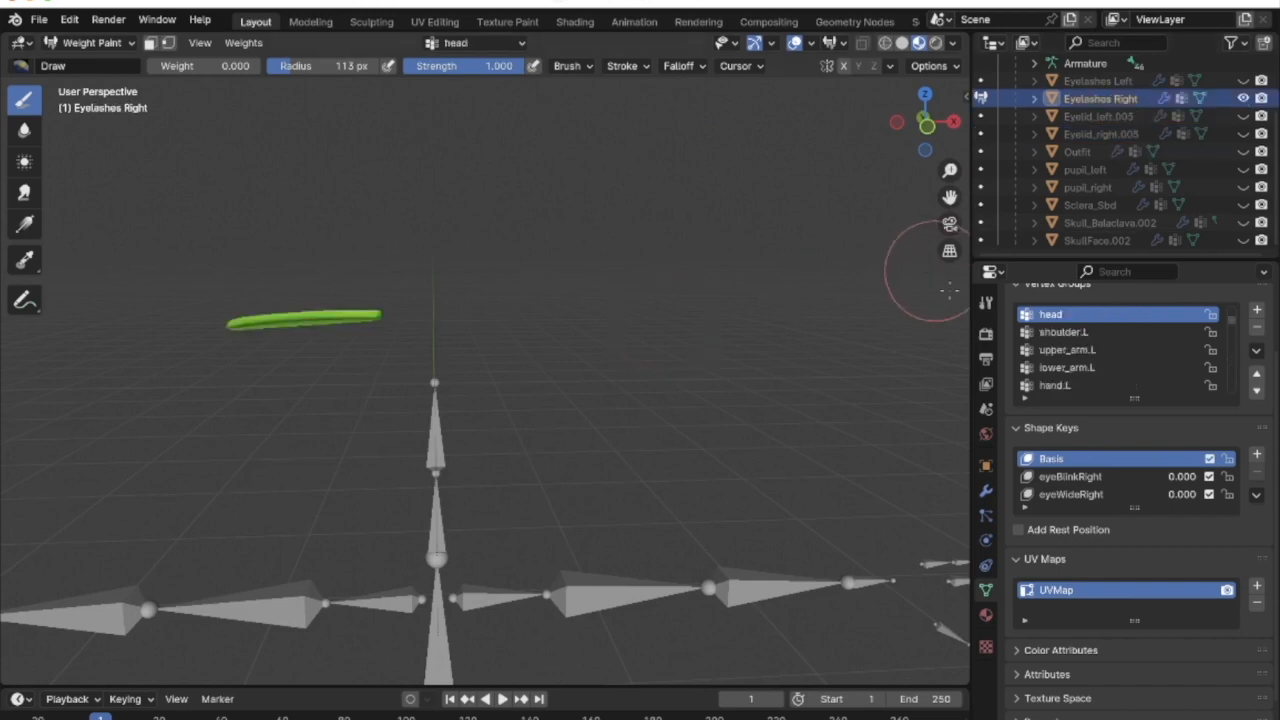
# Set the brush weight to 1.000 and paint the right eyelashes in the head vertex group
pyautogui.moveTo(401, 302)
pyautogui.mouseDown(button='middle')
pyautogui.moveTo(549, 334)
pyautogui.moveTo(634, 334)
pyautogui.moveTo(209, 109)
pyautogui.moveTo(300, 170)
pyautogui.mouseUp(button='middle')
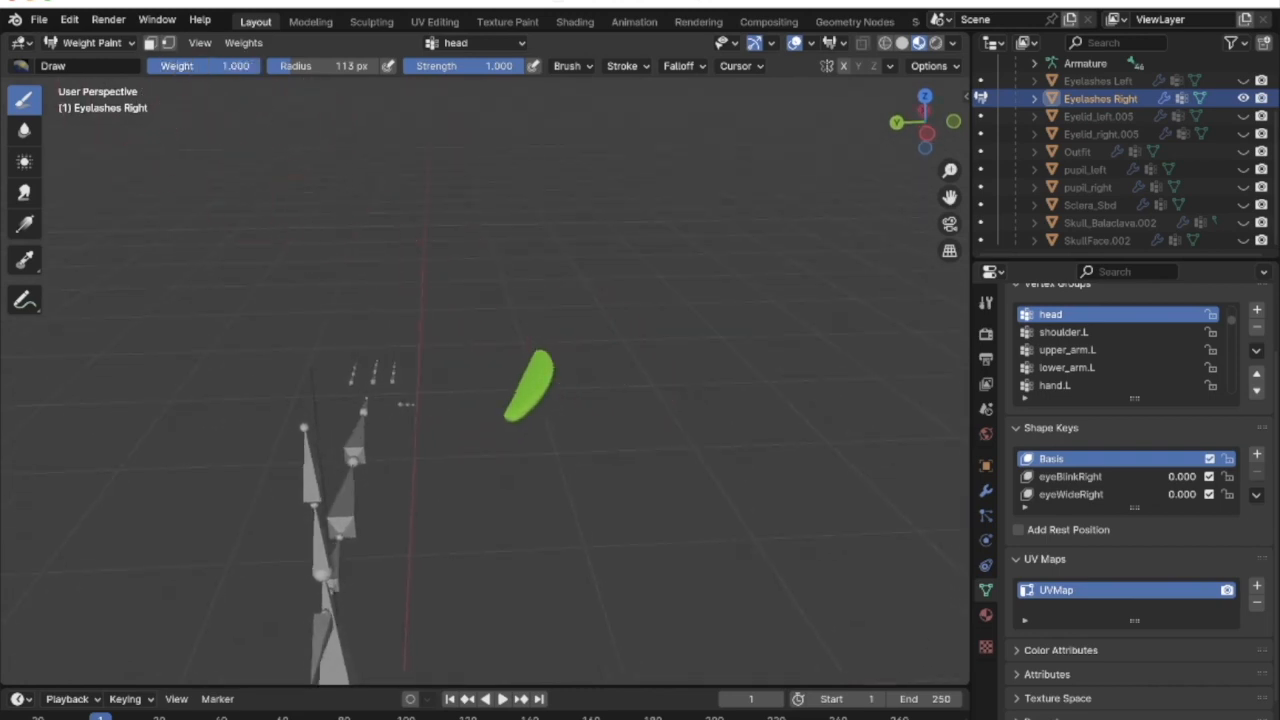
pyautogui.moveTo(519, 352)
pyautogui.mouseDown()
pyautogui.moveTo(489, 423)
pyautogui.moveTo(543, 337)
pyautogui.mouseUp()
pyautogui.moveTo(543, 337)
pyautogui.mouseDown(button='middle')
pyautogui.moveTo(400, 322)
pyautogui.moveTo(466, 280)
pyautogui.moveTo(400, 286)
pyautogui.moveTo(463, 277)
pyautogui.moveTo(400, 297)
pyautogui.moveTo(463, 292)
pyautogui.moveTo(486, 346)
pyautogui.moveTo(471, 334)
pyautogui.moveTo(557, 333)
pyautogui.mouseUp(button='middle')
pyautogui.moveTo(453, 333); pyautogui.dragTo(700, 345, button='middle')
pyautogui.moveTo(578, 330)
pyautogui.mouseDown(button='middle')
pyautogui.moveTo(600, 320)
pyautogui.moveTo(529, 320)
pyautogui.moveTo(560, 325)
pyautogui.mouseUp(button='middle')
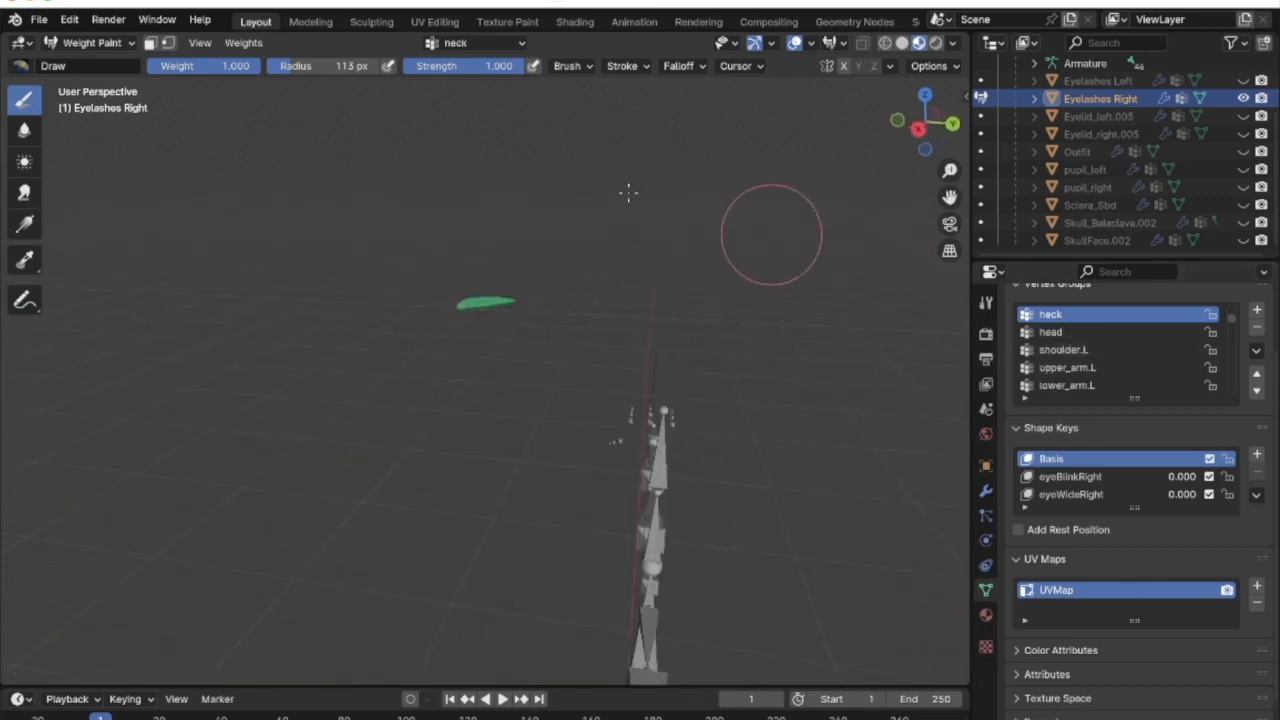
# Paint the right eyelashes' neck group with weight 0.000, and check the object's other vertex groups
pyautogui.moveTo(190, 66); pyautogui.dragTo(148, 66)
pyautogui.click(468, 310)
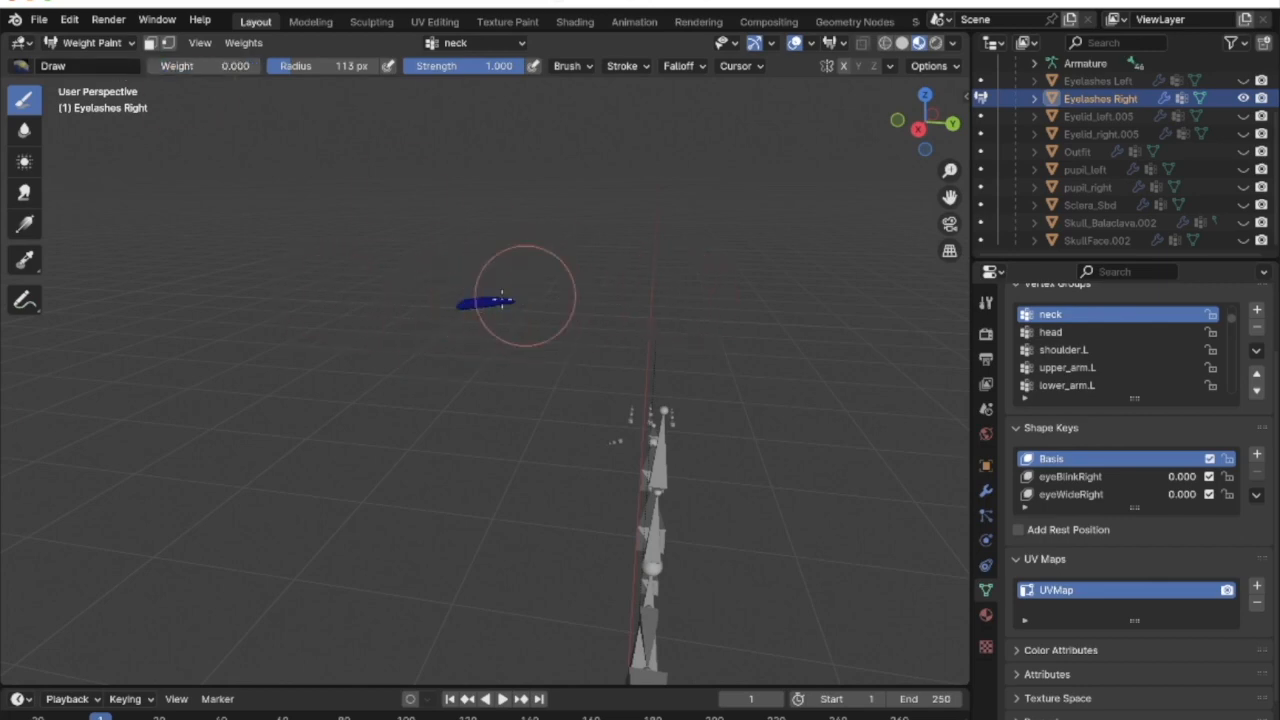
pyautogui.moveTo(470, 316)
pyautogui.mouseDown(button='middle')
pyautogui.moveTo(529, 437)
pyautogui.moveTo(323, 320)
pyautogui.moveTo(649, 329)
pyautogui.moveTo(285, 338)
pyautogui.moveTo(309, 371)
pyautogui.mouseUp(button='middle')
pyautogui.keyDown('ctrl'); pyautogui.scroll(4, 1095, 379); pyautogui.keyUp('ctrl')
pyautogui.keyDown('ctrl'); pyautogui.scroll(-14, 1094, 351); pyautogui.keyUp('ctrl')
pyautogui.keyDown('ctrl'); pyautogui.scroll(14, 1137, 383); pyautogui.keyUp('ctrl')
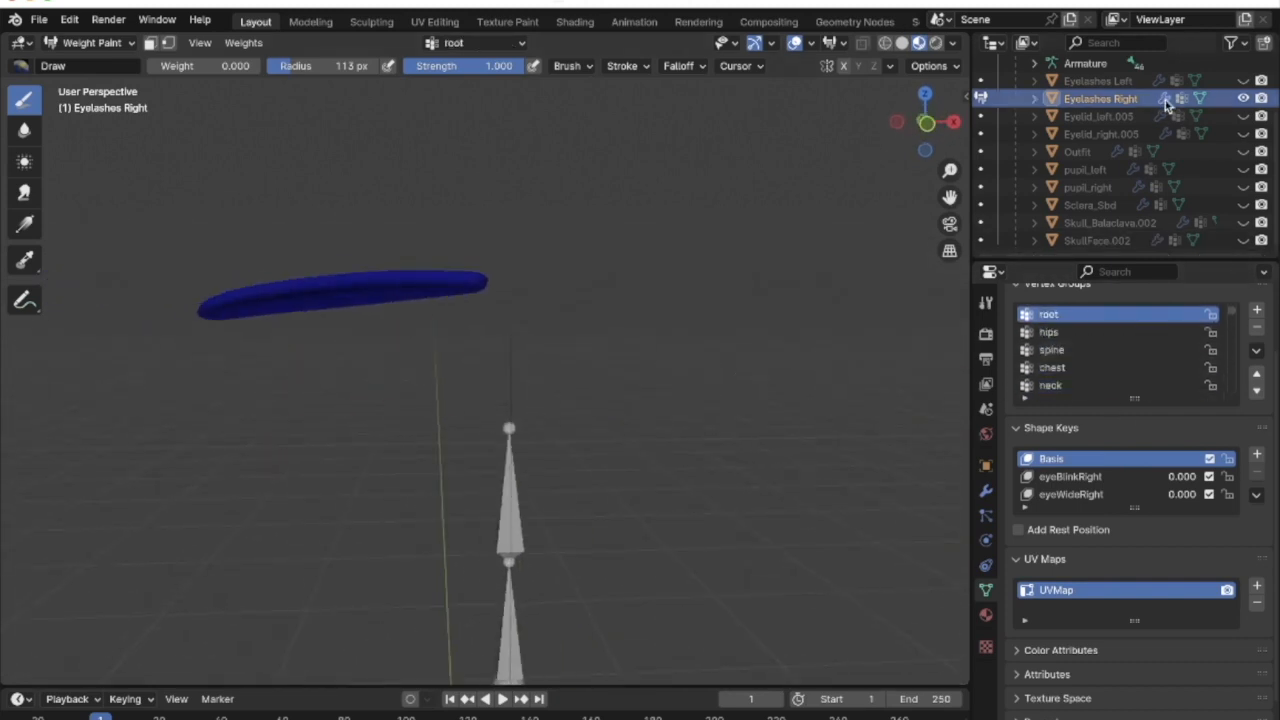
# Hide Eyelashes Right, show Eyelashes Left and put the left eyelashes into Weight Paint mode
pyautogui.click(1243, 98)
pyautogui.click(1241, 81)
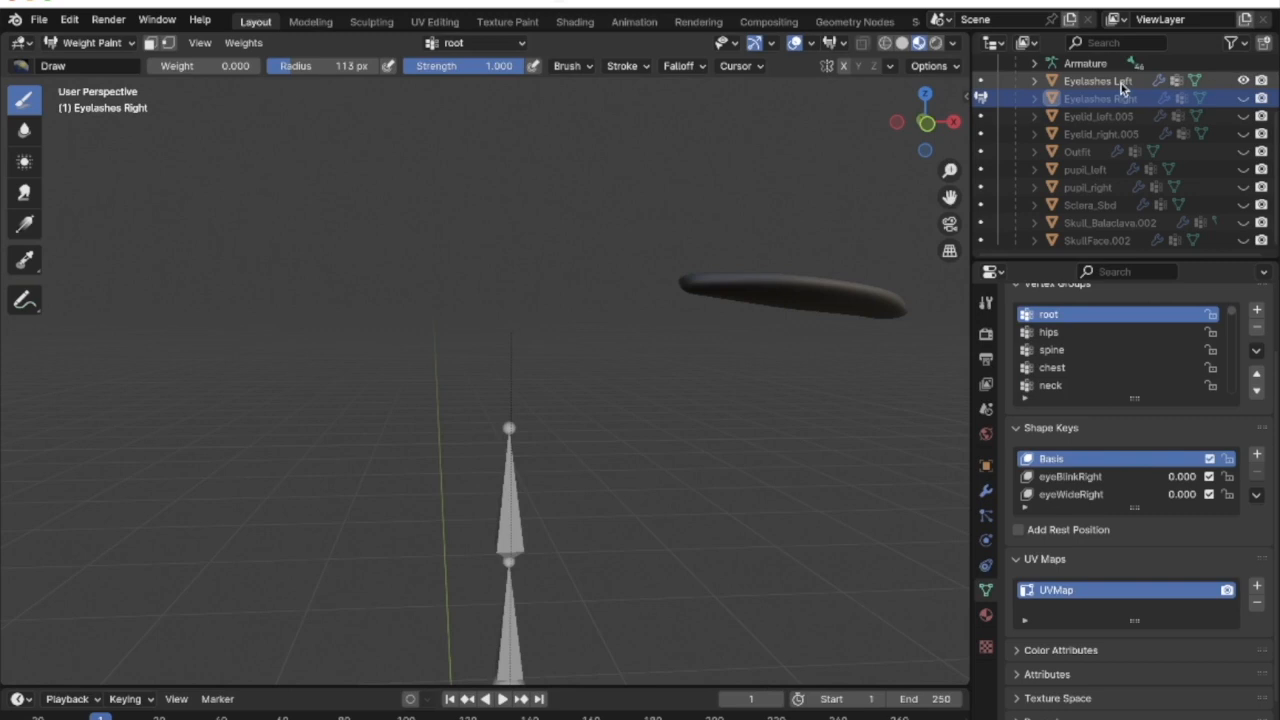
pyautogui.click(1122, 84)
pyautogui.click(95, 43)
pyautogui.click(94, 58)
pyautogui.click(795, 301)
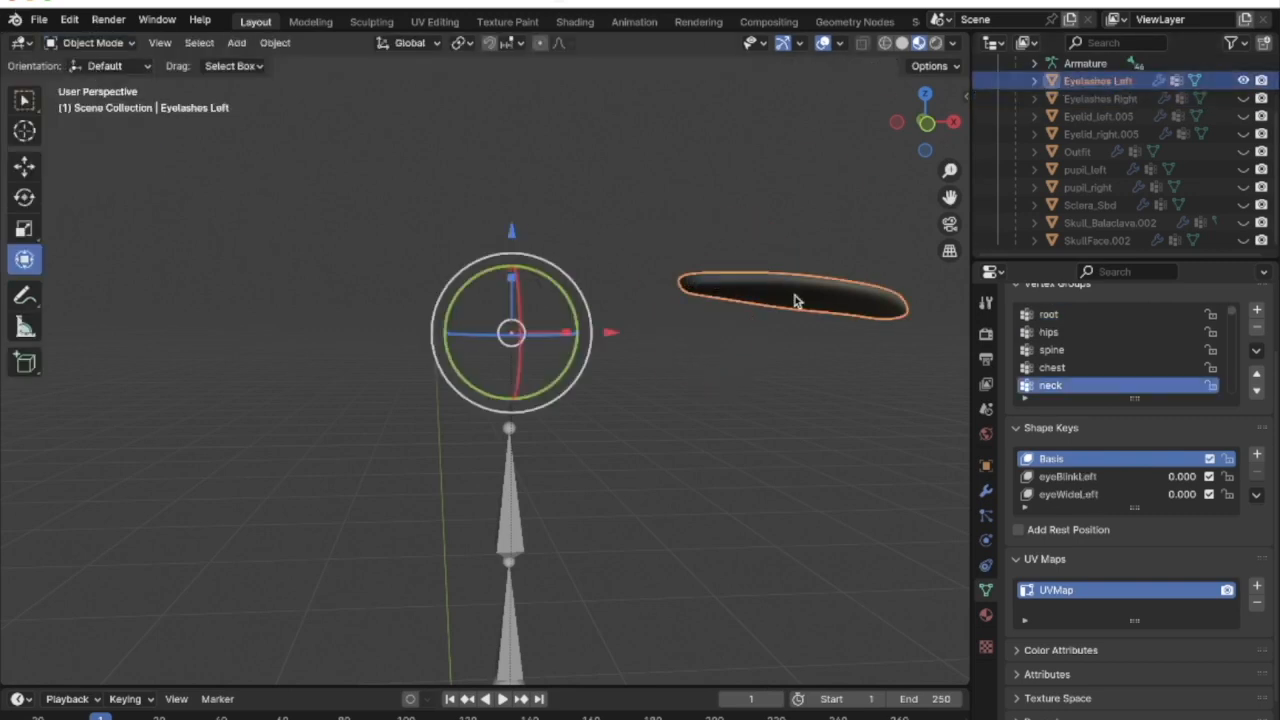
pyautogui.click(117, 50)
pyautogui.click(95, 140)
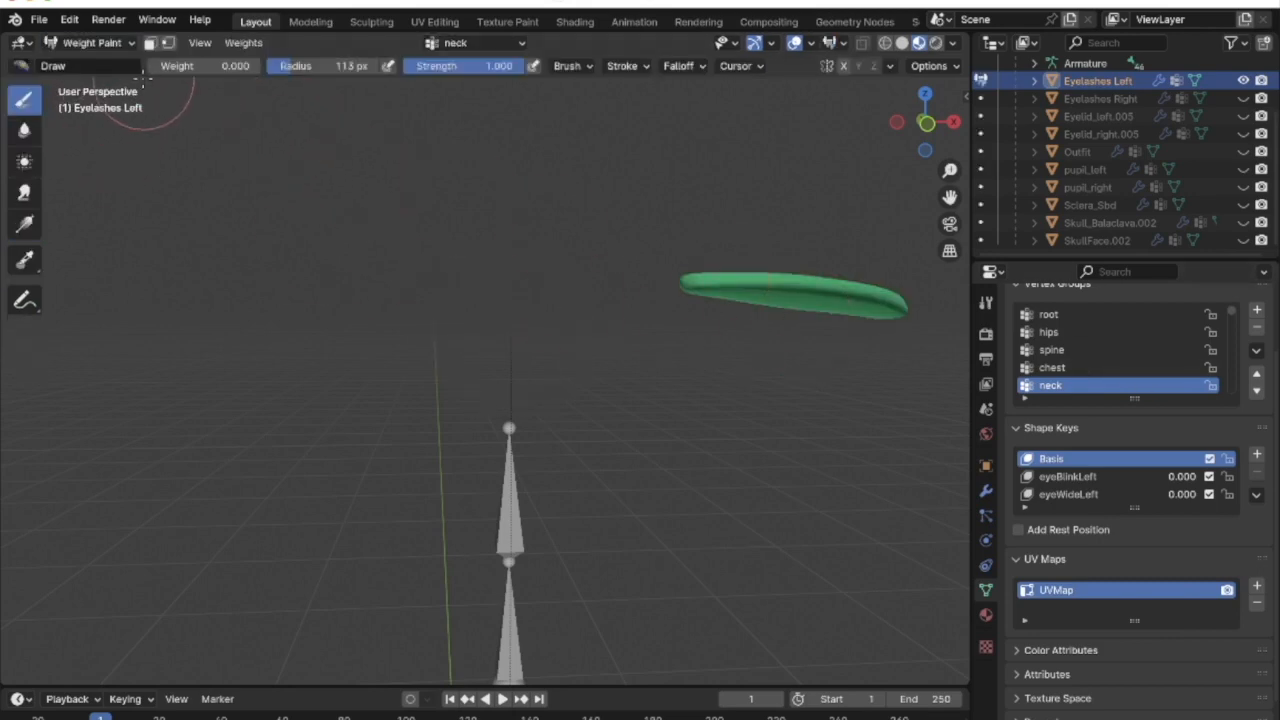
# Paint the left eyelashes with weight 0.000 in the neck group and 1.000 in the head group
pyautogui.moveTo(659, 290)
pyautogui.mouseDown()
pyautogui.moveTo(929, 298)
pyautogui.moveTo(714, 300)
pyautogui.moveTo(734, 309)
pyautogui.mouseUp()
pyautogui.moveTo(734, 309)
pyautogui.mouseDown(button='middle')
pyautogui.moveTo(425, 278)
pyautogui.moveTo(520, 429)
pyautogui.moveTo(434, 331)
pyautogui.moveTo(346, 386)
pyautogui.moveTo(592, 236)
pyautogui.mouseUp(button='middle')
pyautogui.scroll(-1, 1140, 333)
pyautogui.click(1110, 385)
pyautogui.moveTo(163, 62); pyautogui.dragTo(300, 66)
pyautogui.moveTo(490, 245); pyautogui.dragTo(712, 214)
pyautogui.moveTo(709, 237)
pyautogui.mouseDown(button='middle')
pyautogui.moveTo(766, 246)
pyautogui.moveTo(439, 247)
pyautogui.moveTo(543, 257)
pyautogui.moveTo(406, 300)
pyautogui.moveTo(930, 290)
pyautogui.mouseUp(button='middle')
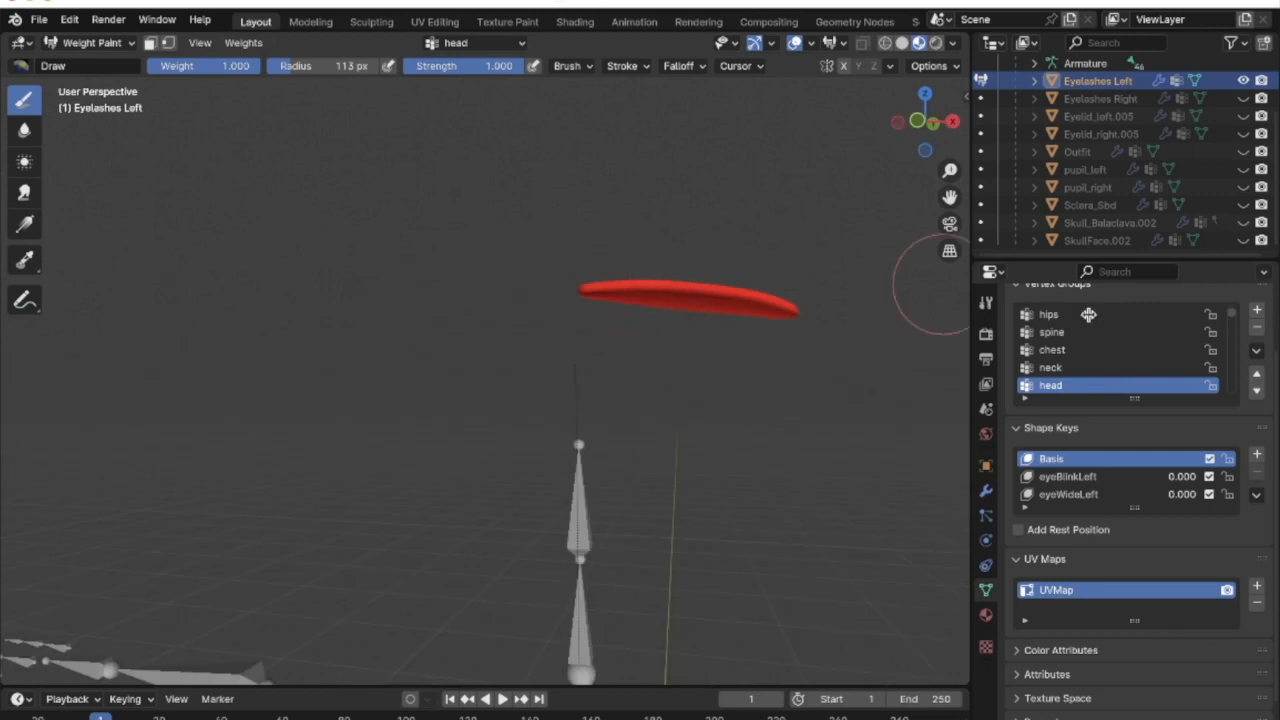
# Check the left eyelashes' remaining vertex groups, from the arms and fingers to the feet, for stray weights
pyautogui.scroll(-1, 1140, 340)
pyautogui.click(1120, 385)
pyautogui.keyDown('ctrl'); pyautogui.scroll(-20, 1143, 370); pyautogui.keyUp('ctrl')
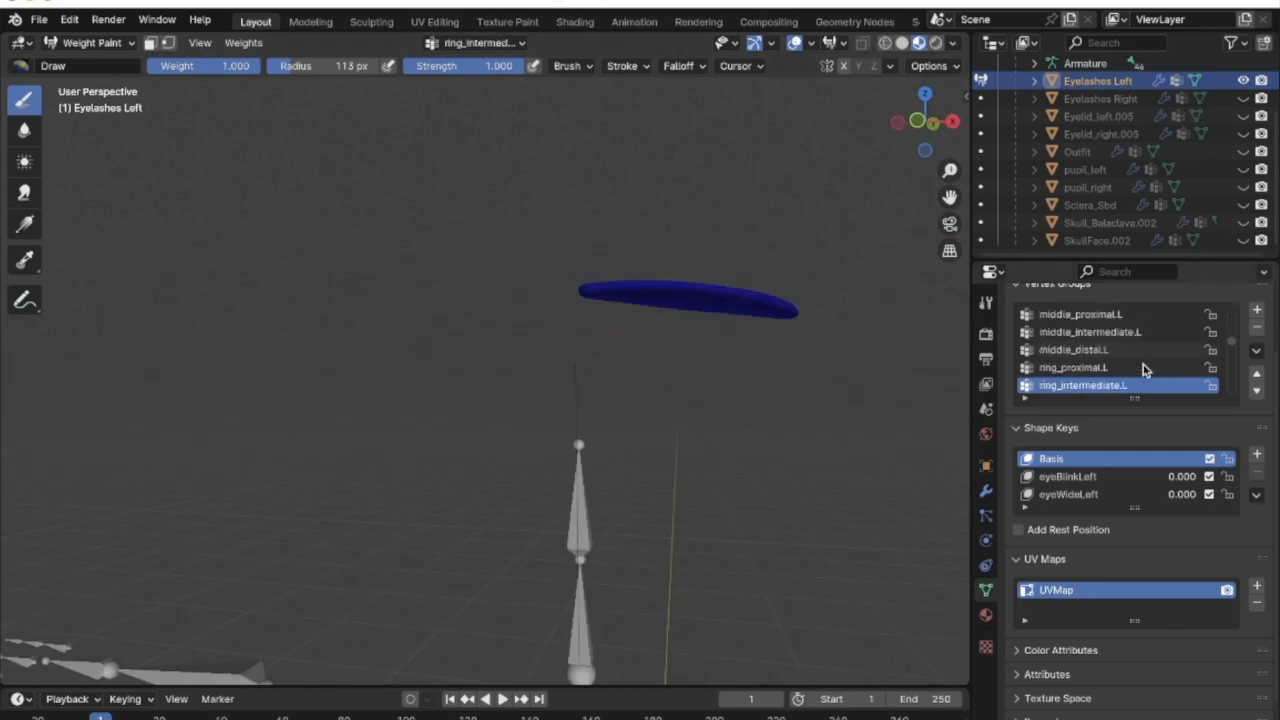
pyautogui.keyDown('ctrl'); pyautogui.scroll(-12, 1143, 370); pyautogui.keyUp('ctrl')
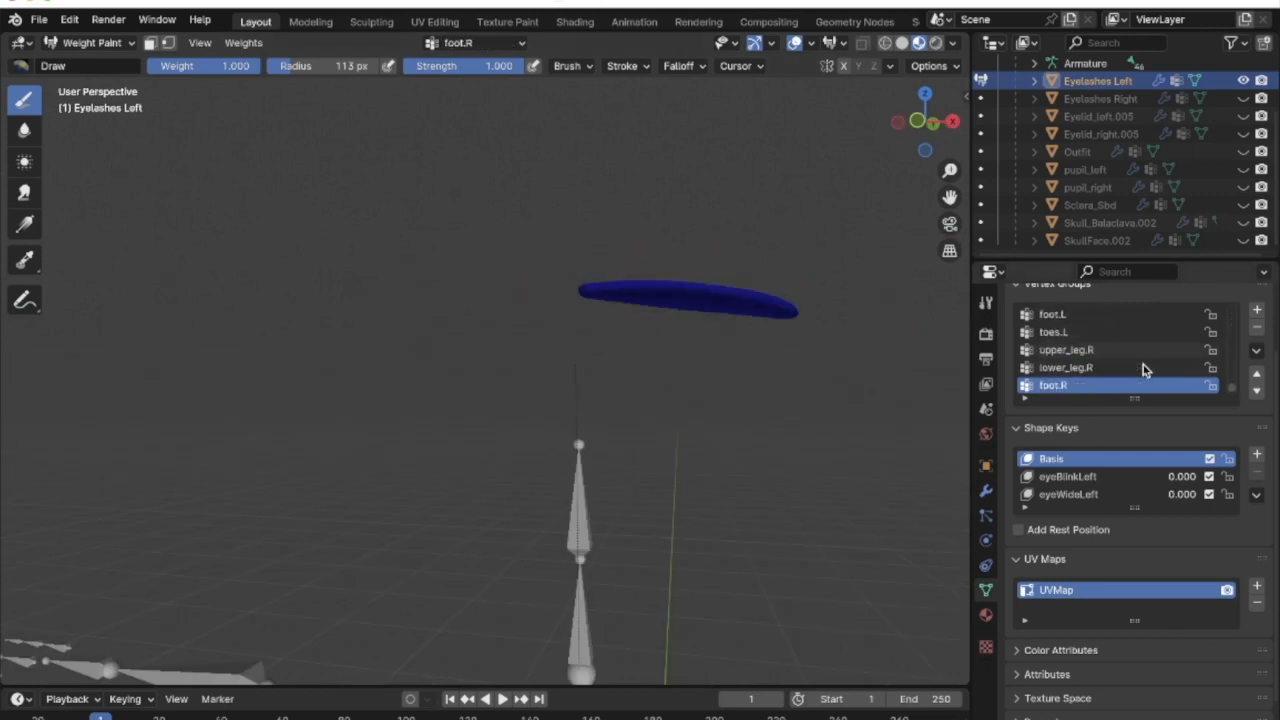
pyautogui.keyDown('ctrl'); pyautogui.scroll(15, 1145, 370); pyautogui.keyUp('ctrl')
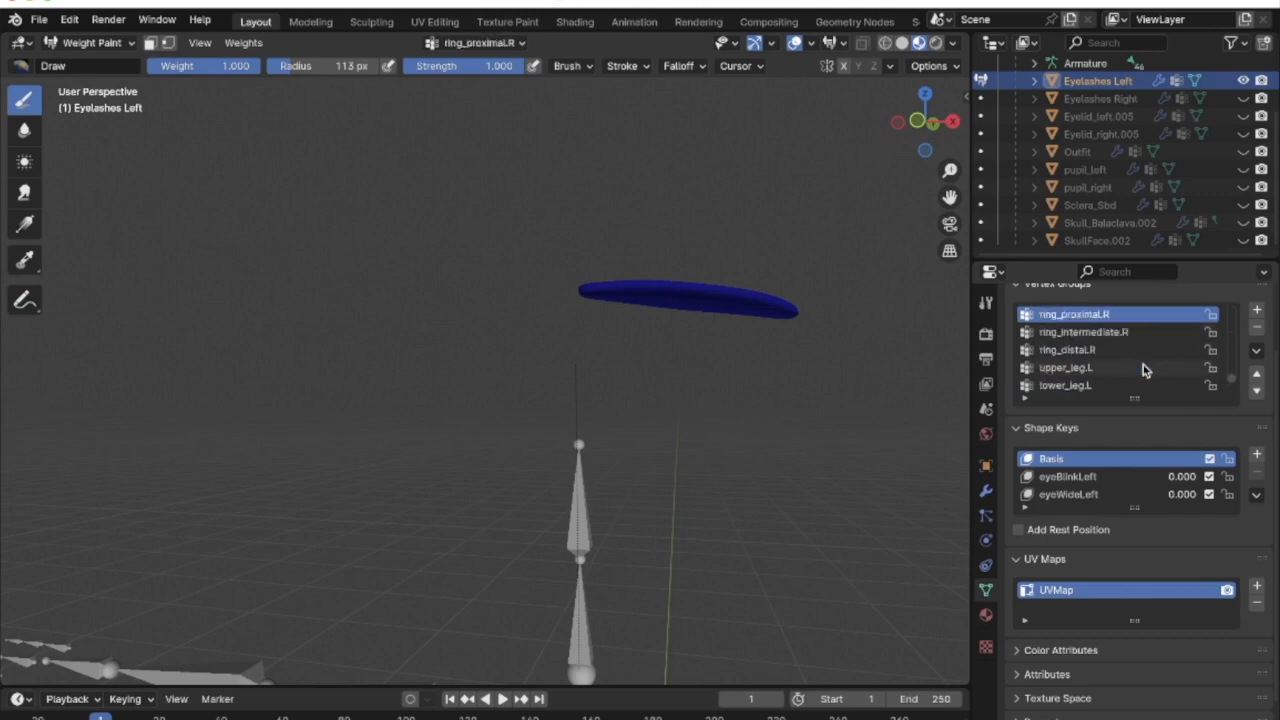
pyautogui.keyDown('ctrl'); pyautogui.scroll(20, 1145, 370); pyautogui.keyUp('ctrl')
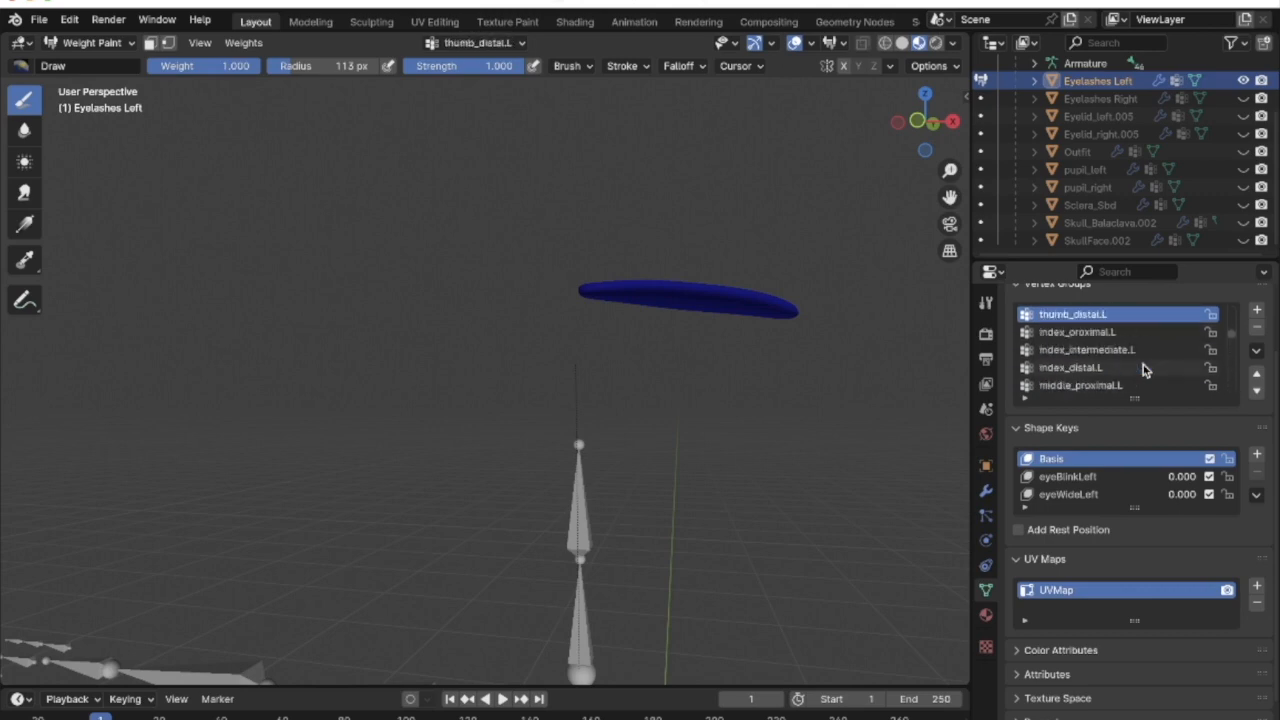
pyautogui.keyDown('ctrl'); pyautogui.scroll(6, 1145, 370); pyautogui.keyUp('ctrl')
# Return to Object Mode and unhide all of the character's hidden objects
pyautogui.moveTo(530, 177); pyautogui.dragTo(200, 94, button='middle')
pyautogui.click(93, 48)
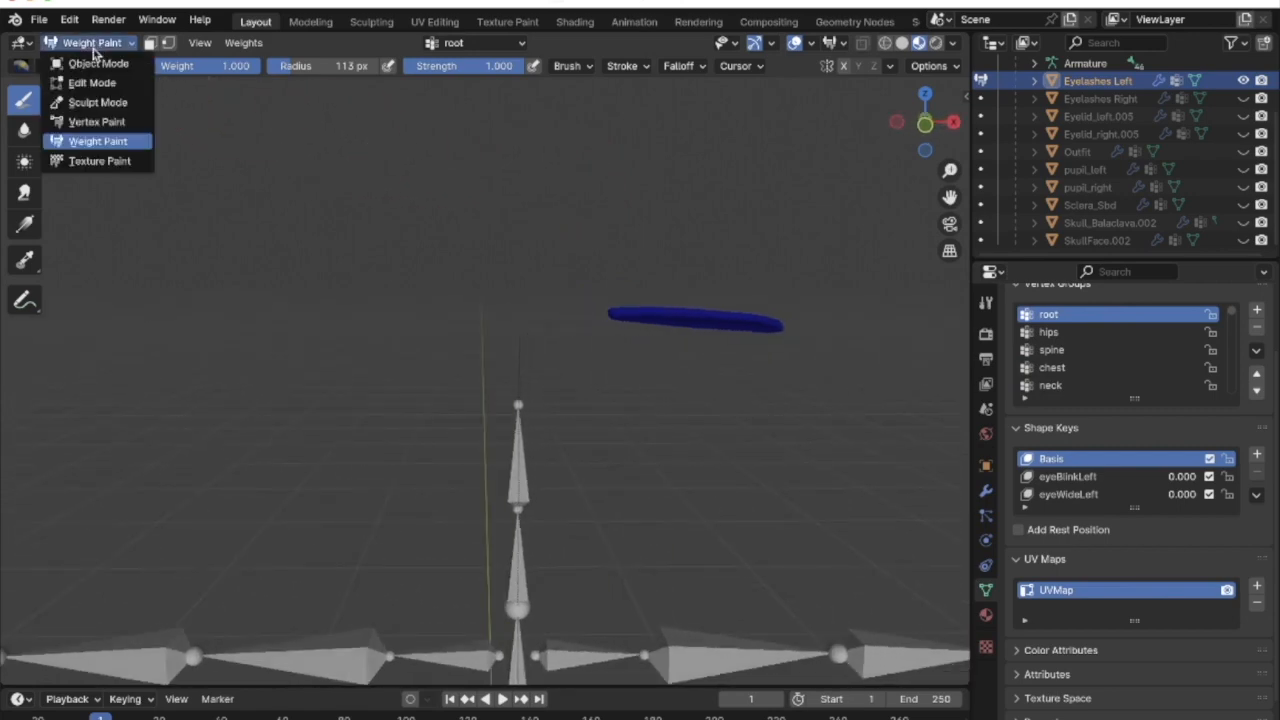
pyautogui.click(95, 63)
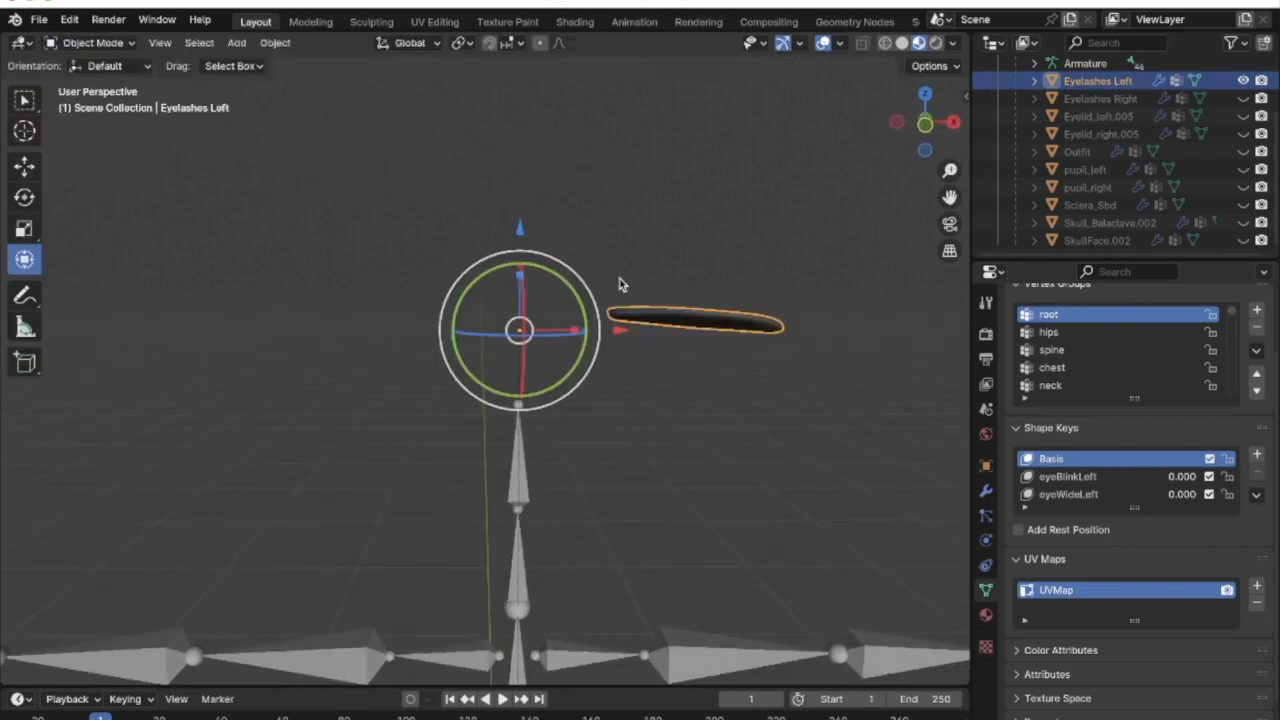
pyautogui.hotkey('alt', 'h')
pyautogui.scroll(-6, 619, 285)
pyautogui.moveTo(615, 279); pyautogui.dragTo(582, 390, button='middle')
pyautogui.keyDown('shift'); pyautogui.scroll(-10, 582, 388); pyautogui.keyUp('shift')
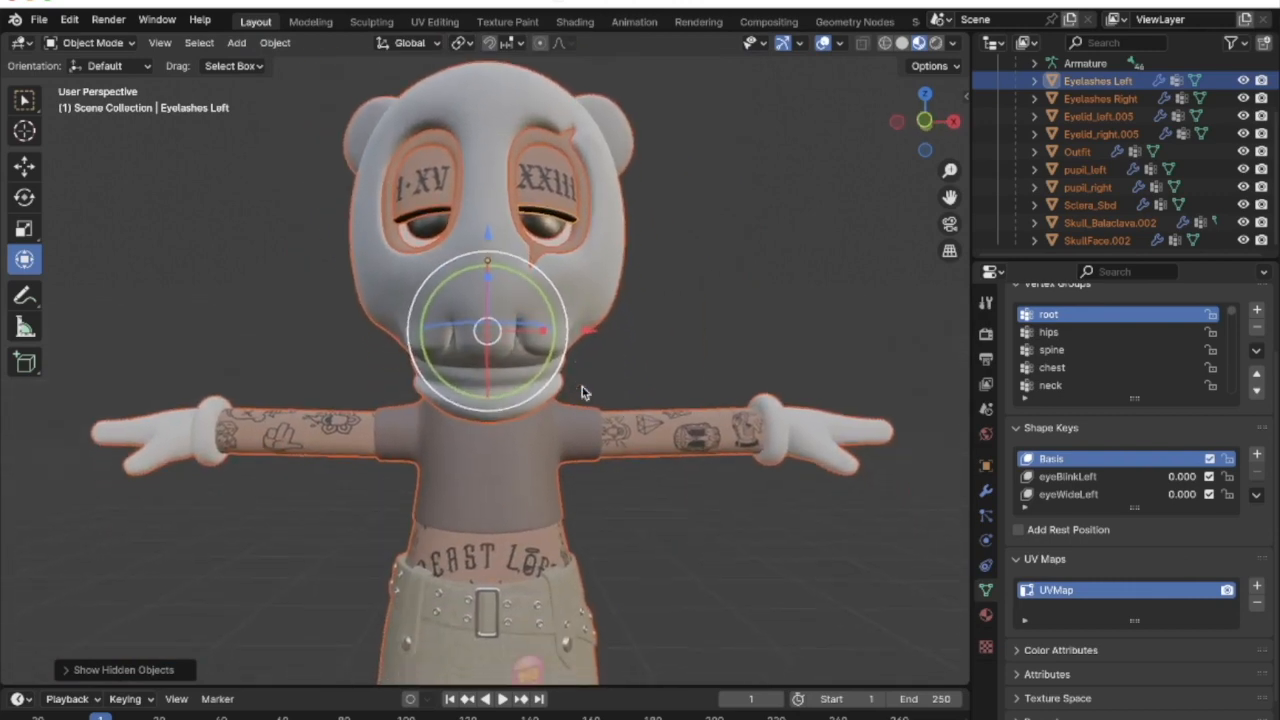
pyautogui.scroll(-3, 582, 389)
pyautogui.scroll(5, 582, 389)
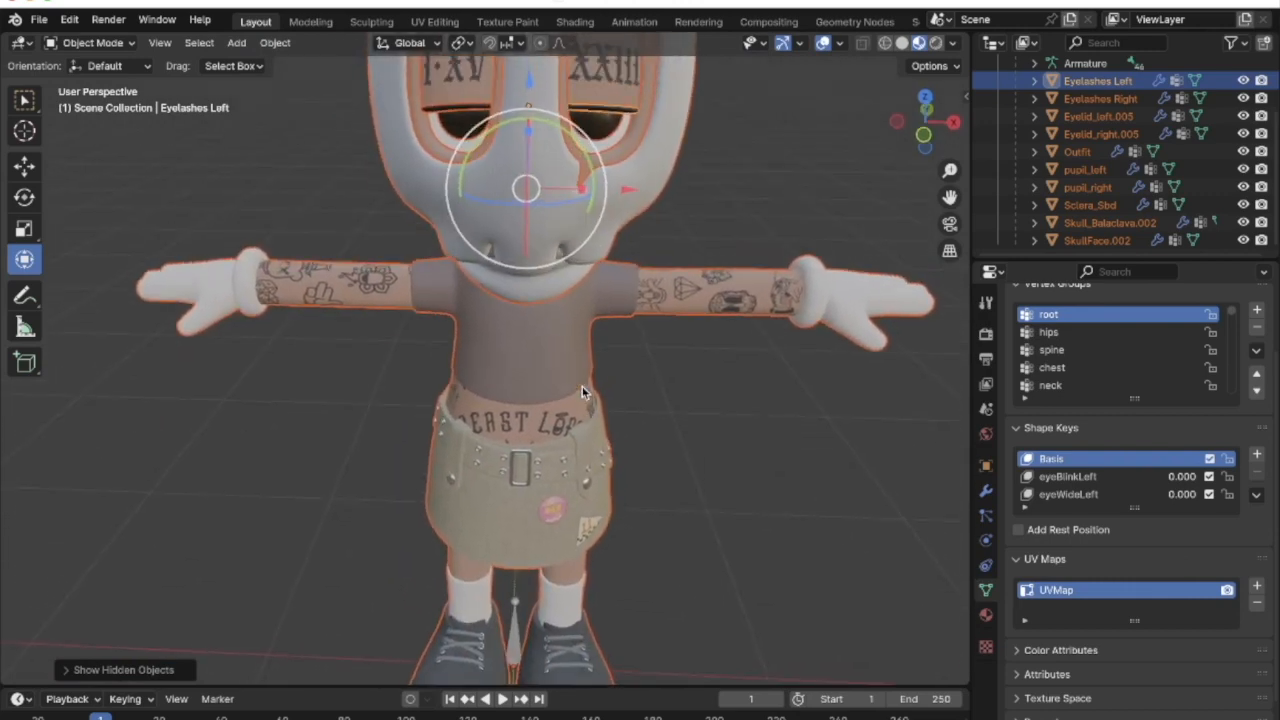
# Open the Outfit mesh in Edit Mode with everything deselected and face selection active
pyautogui.click(640, 407)
pyautogui.click(495, 442)
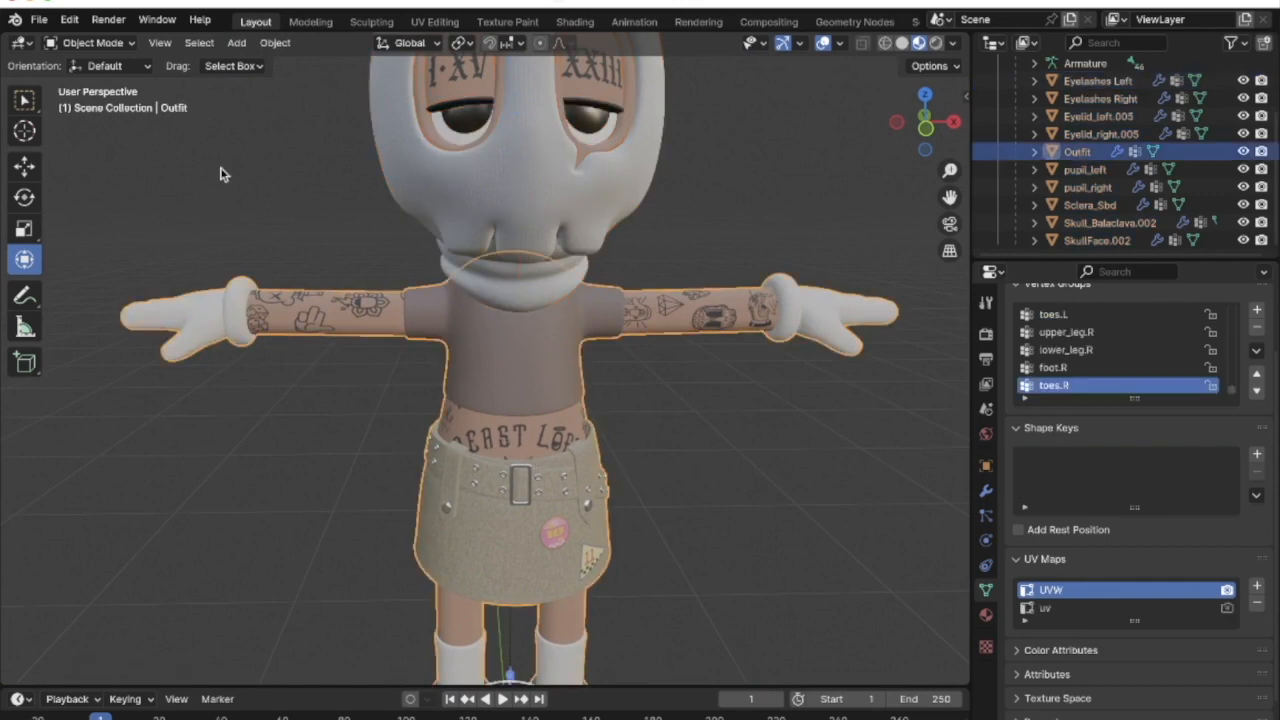
pyautogui.click(95, 42)
pyautogui.click(100, 82)
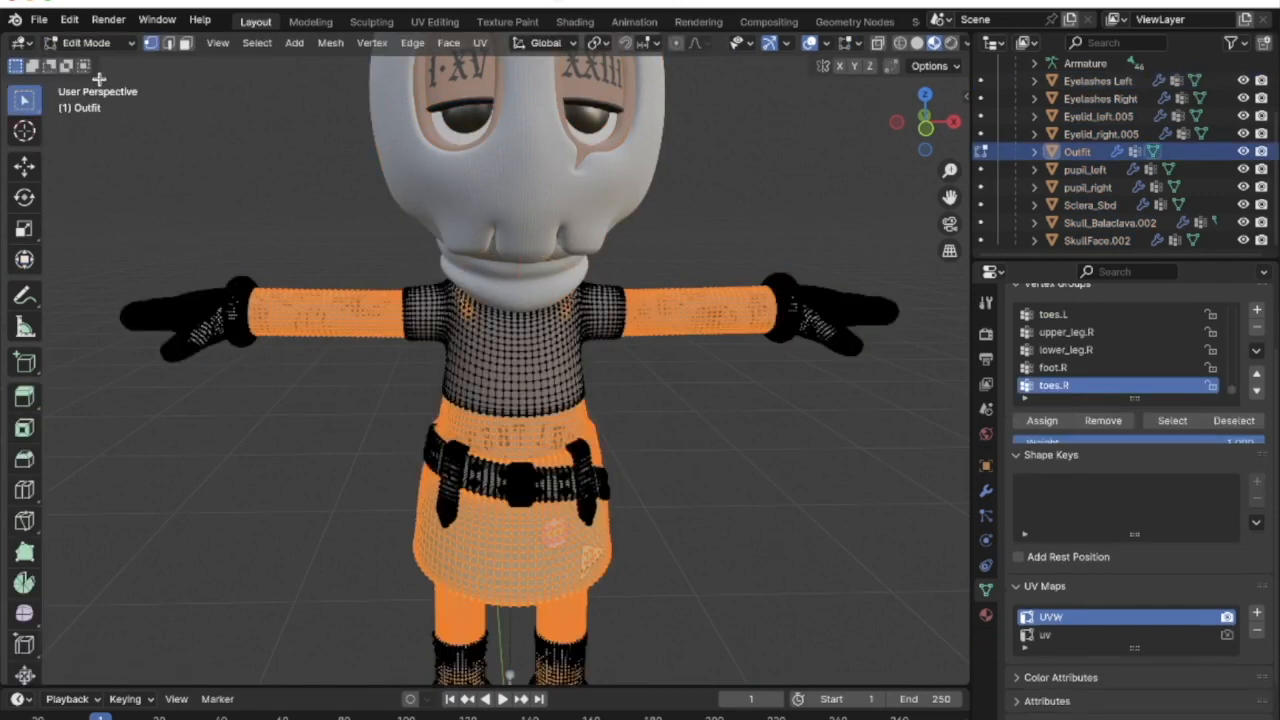
pyautogui.hotkey('alt', 'a')
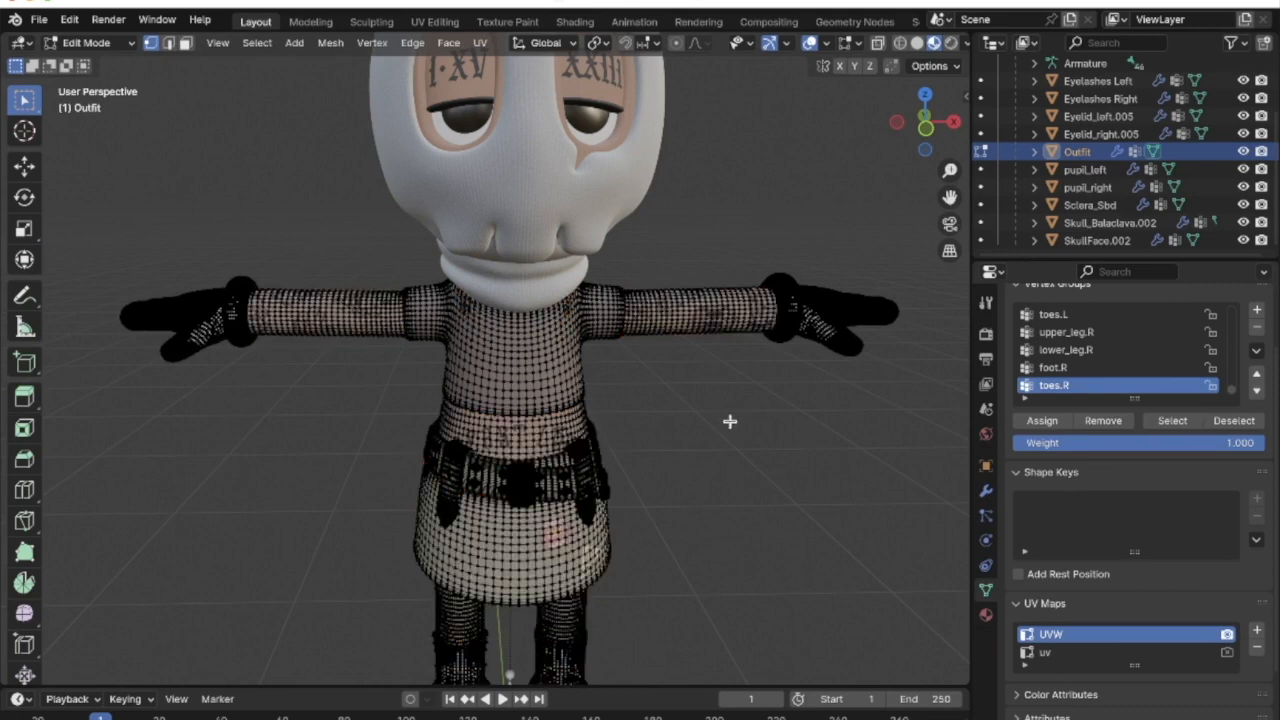
pyautogui.click(185, 45)
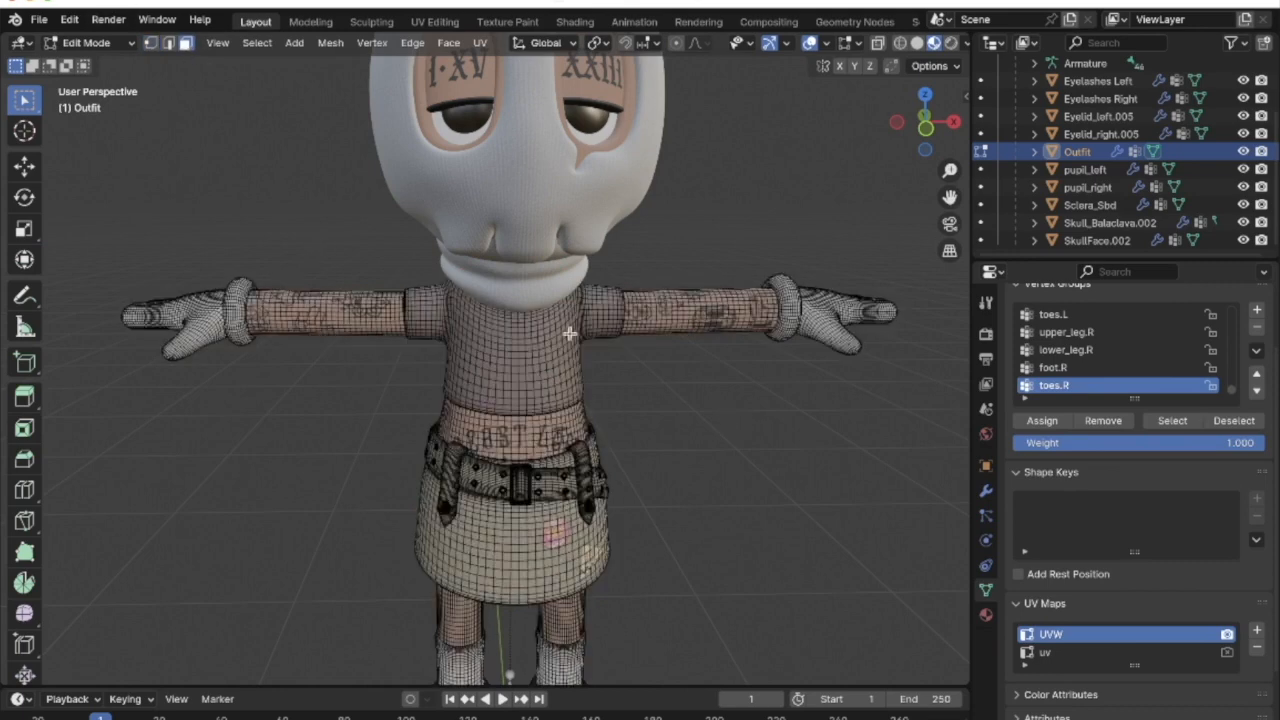
# Hide the outfit's skirt, torso, arms and both gloves by selecting their linked faces
pyautogui.press('l')
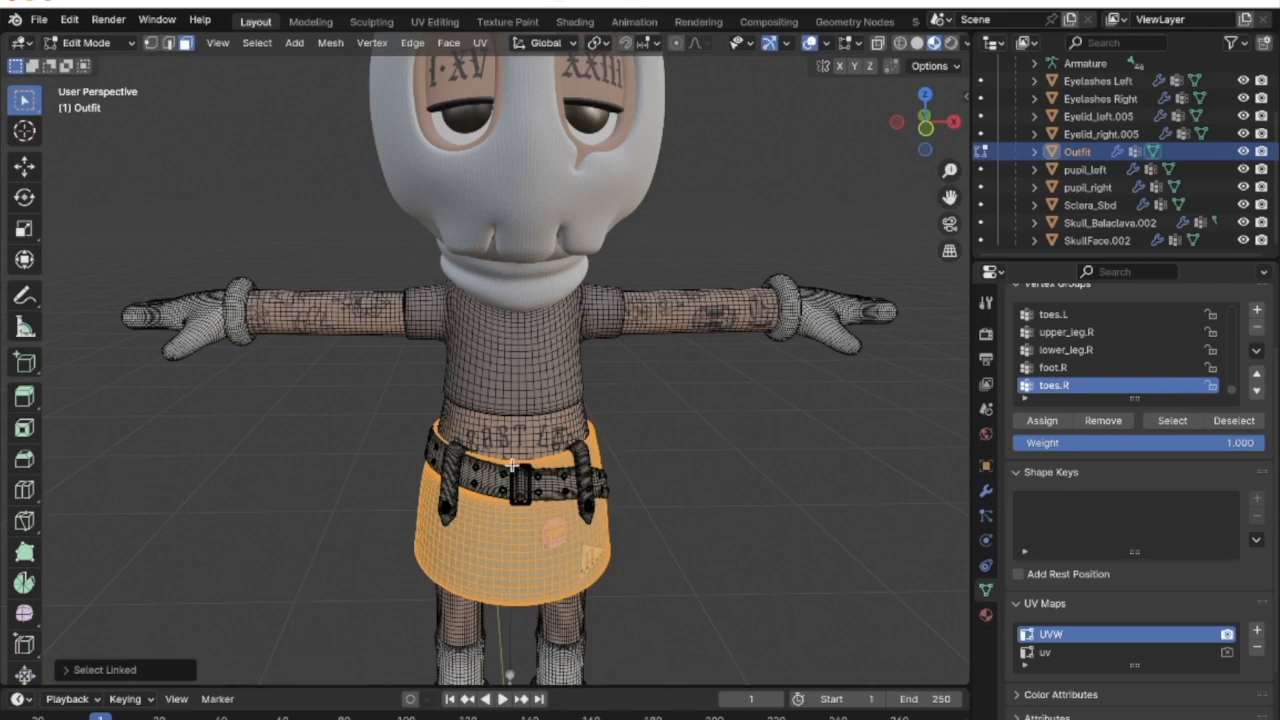
pyautogui.press('l')
pyautogui.press('l')
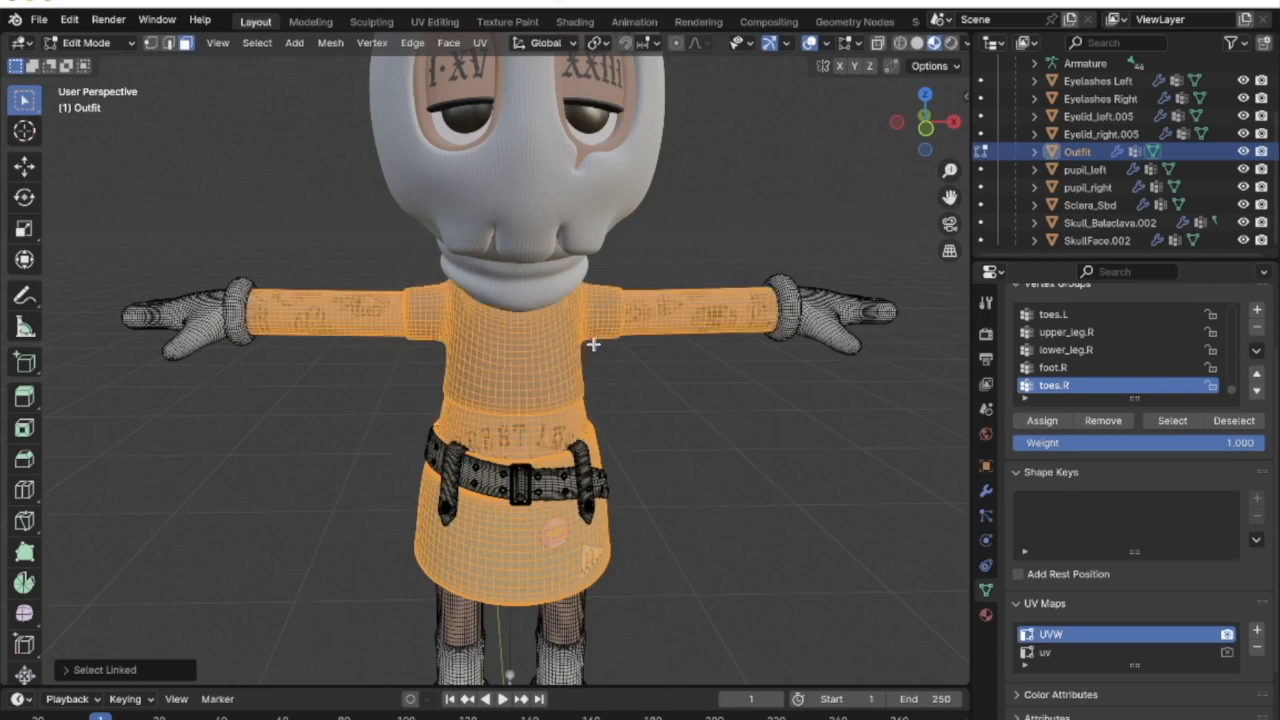
pyautogui.press('l')
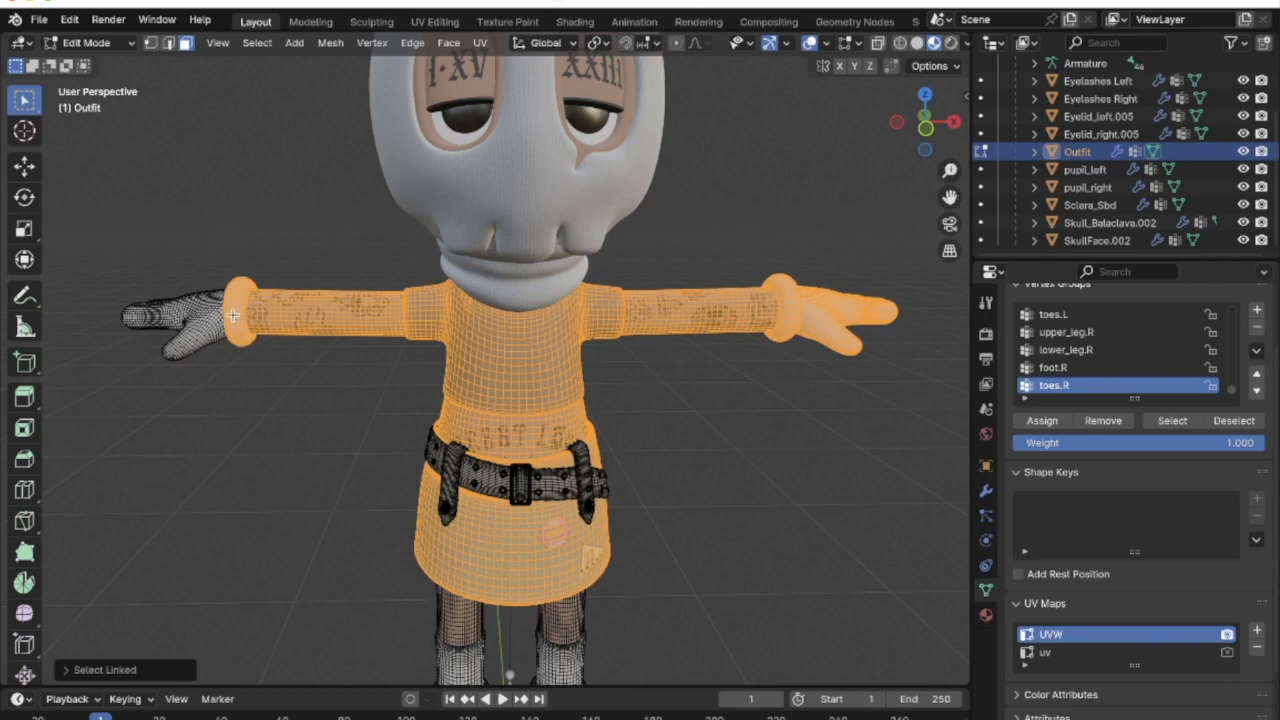
pyautogui.press('l')
pyautogui.press('h')
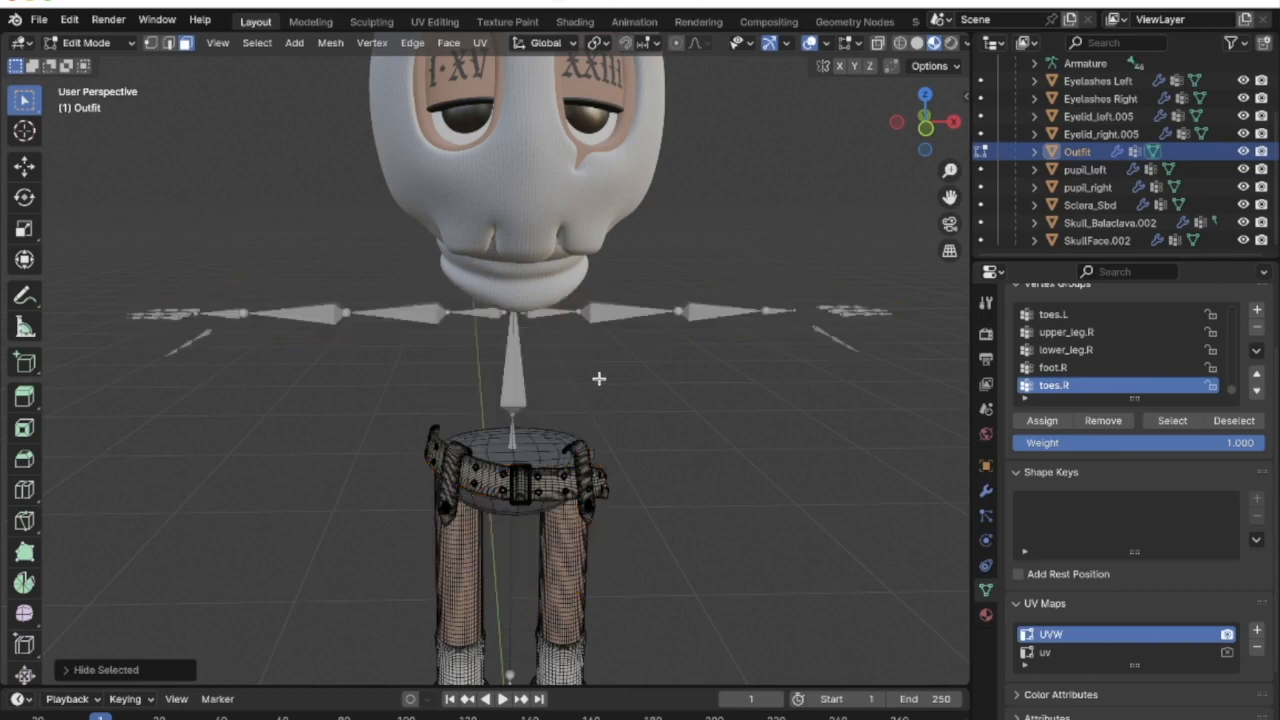
# Hide the inner hip surface and both legs so the belt stands free of the surrounding outfit parts
pyautogui.moveTo(598, 378); pyautogui.dragTo(606, 410, button='middle')
pyautogui.press('l')
pyautogui.press('h')
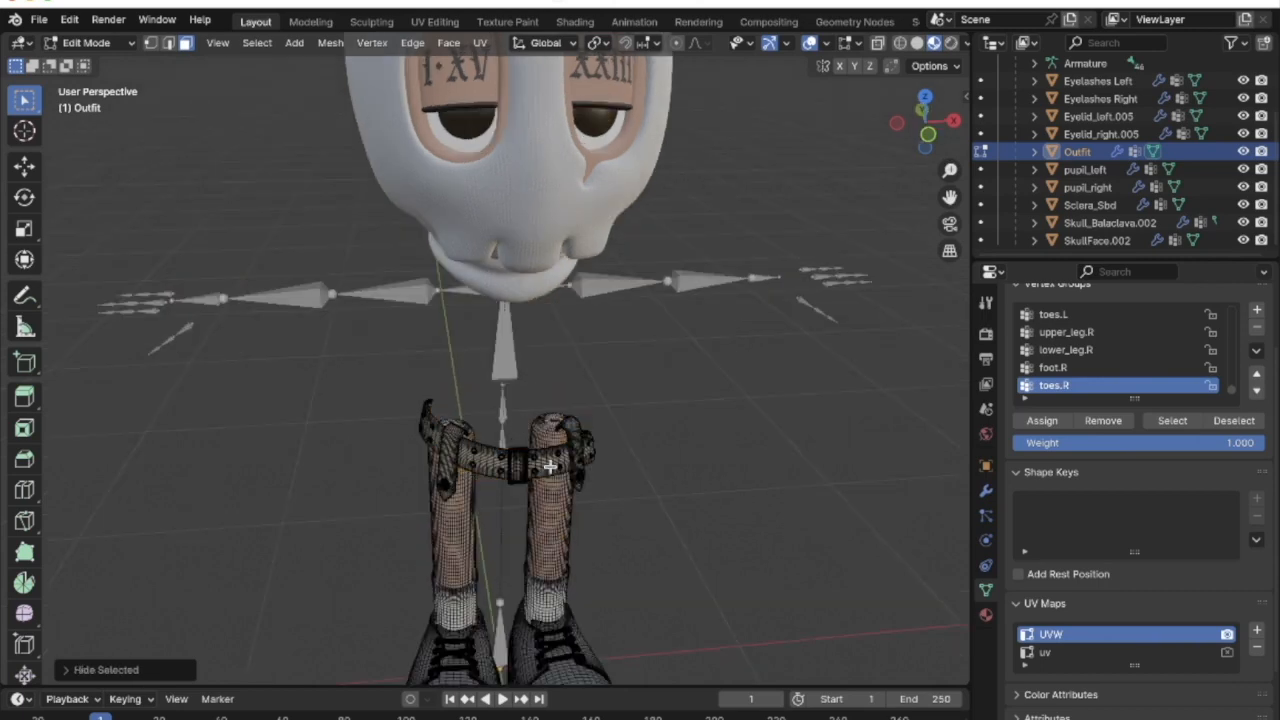
pyautogui.press('l')
pyautogui.press('l')
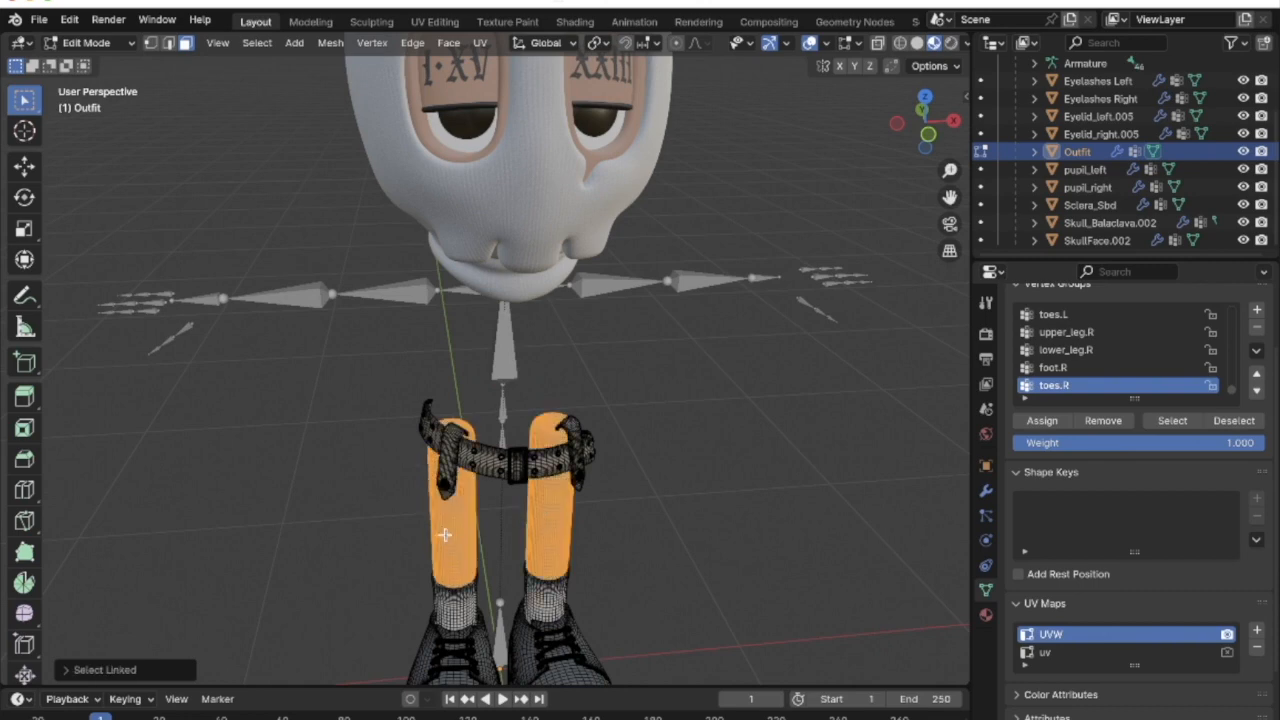
pyautogui.press('h')
pyautogui.moveTo(375, 275); pyautogui.dragTo(86, 70, button='middle')
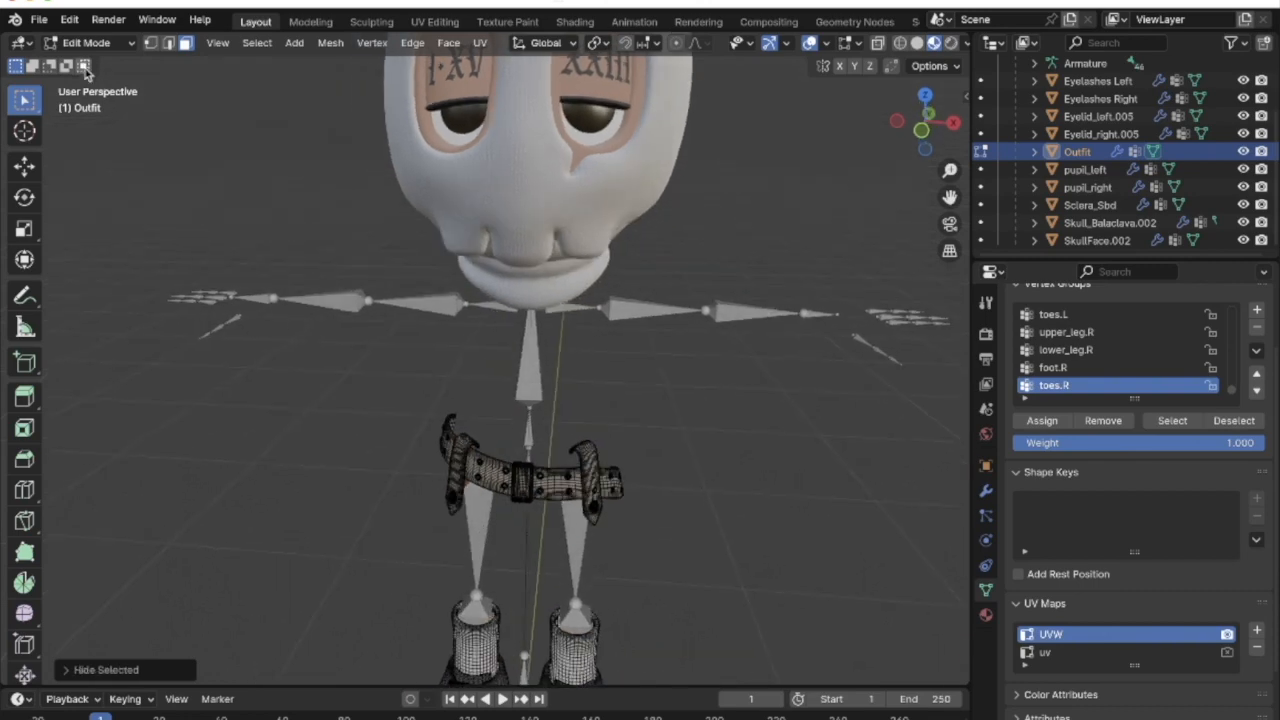
# Switch the Outfit mesh from Edit Mode to Weight Paint for work on the belt
pyautogui.click(90, 42)
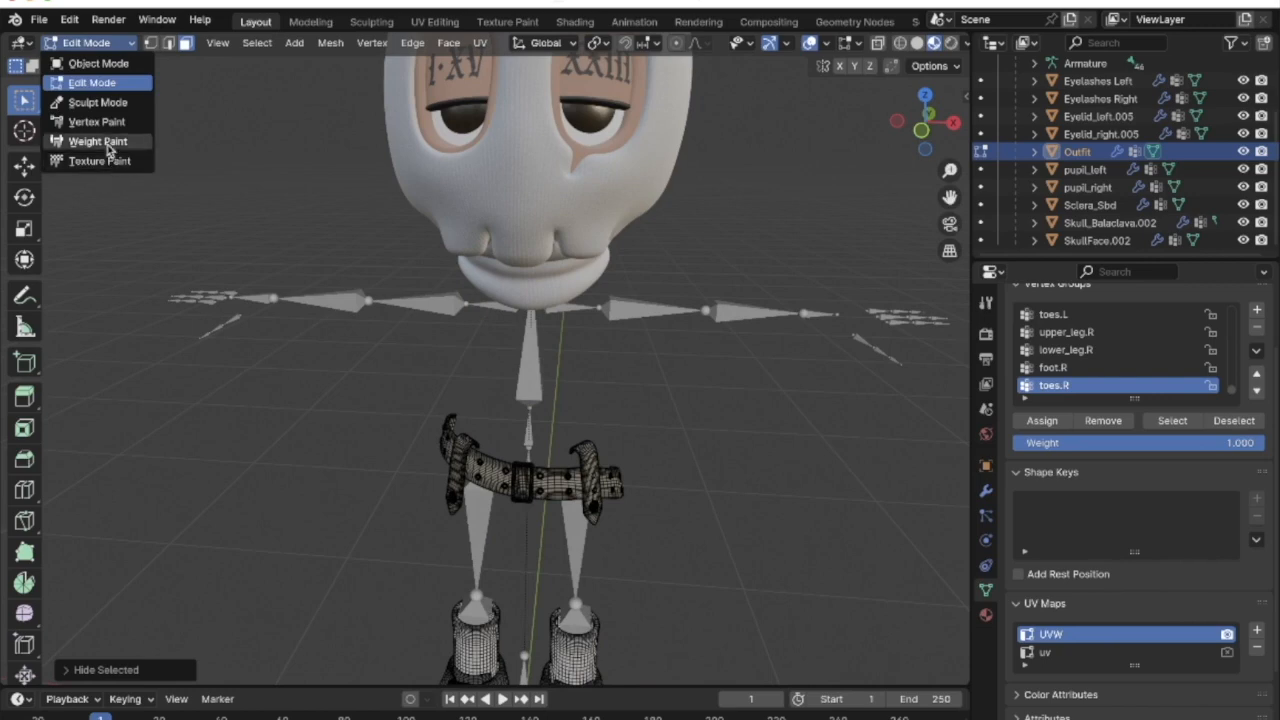
pyautogui.click(108, 141)
pyautogui.moveTo(662, 416); pyautogui.dragTo(537, 519, button='middle')
pyautogui.scroll(4, 540, 519)
pyautogui.keyDown('shift'); pyautogui.scroll(-5, 540, 519); pyautogui.keyUp('shift')
pyautogui.scroll(-2, 540, 519)
pyautogui.keyDown('shift'); pyautogui.scroll(2, 539, 517); pyautogui.keyUp('shift')
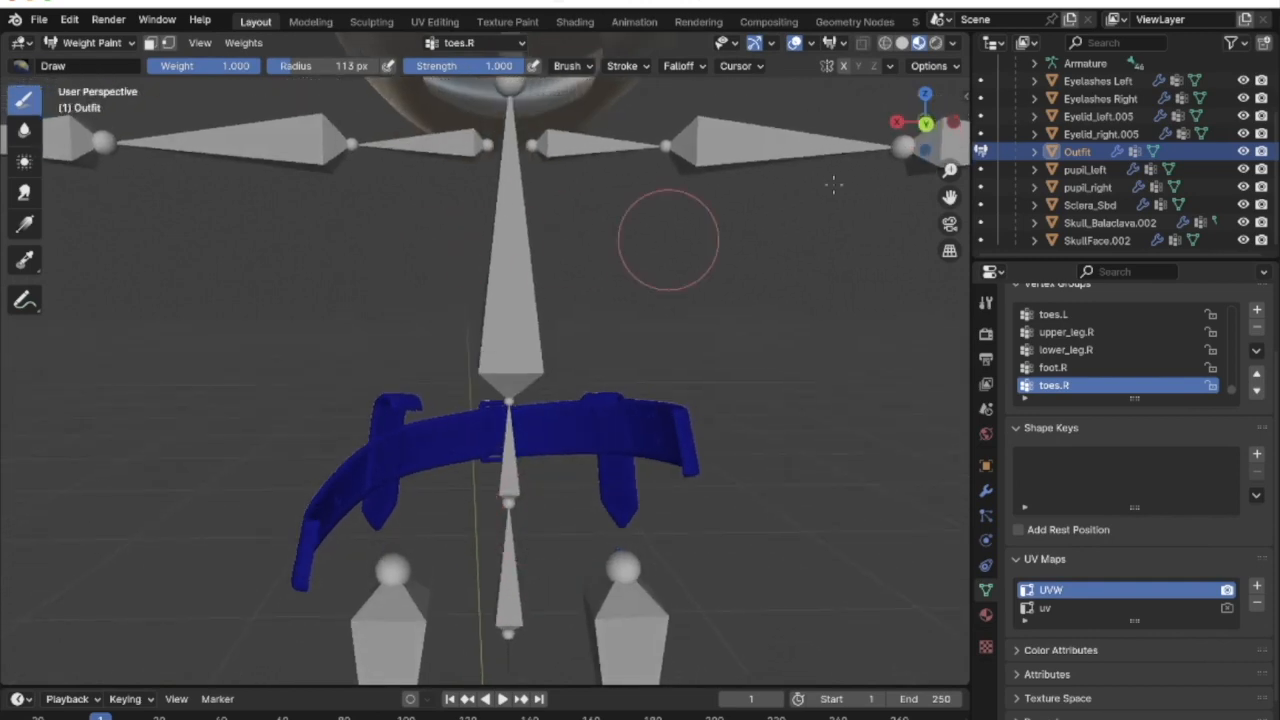
# Paint the belt and its straps with weight 0.000 in the upper_leg.R group, using a 284 px brush
pyautogui.keyDown('ctrl'); pyautogui.scroll(7, 1142, 368); pyautogui.keyUp('ctrl')
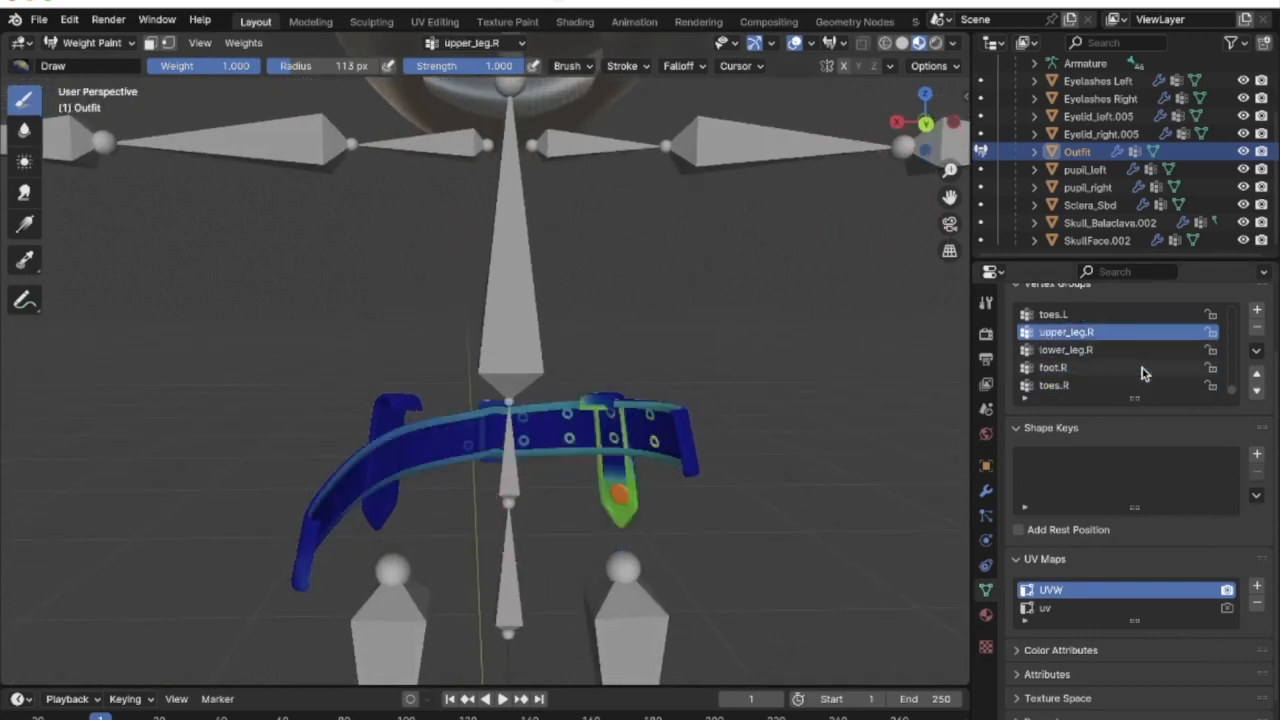
pyautogui.keyDown('ctrl'); pyautogui.scroll(-3, 1142, 368); pyautogui.keyUp('ctrl')
pyautogui.keyDown('ctrl'); pyautogui.scroll(-2, 1142, 368); pyautogui.keyUp('ctrl')
pyautogui.keyDown('ctrl'); pyautogui.scroll(1, 1142, 370); pyautogui.keyUp('ctrl')
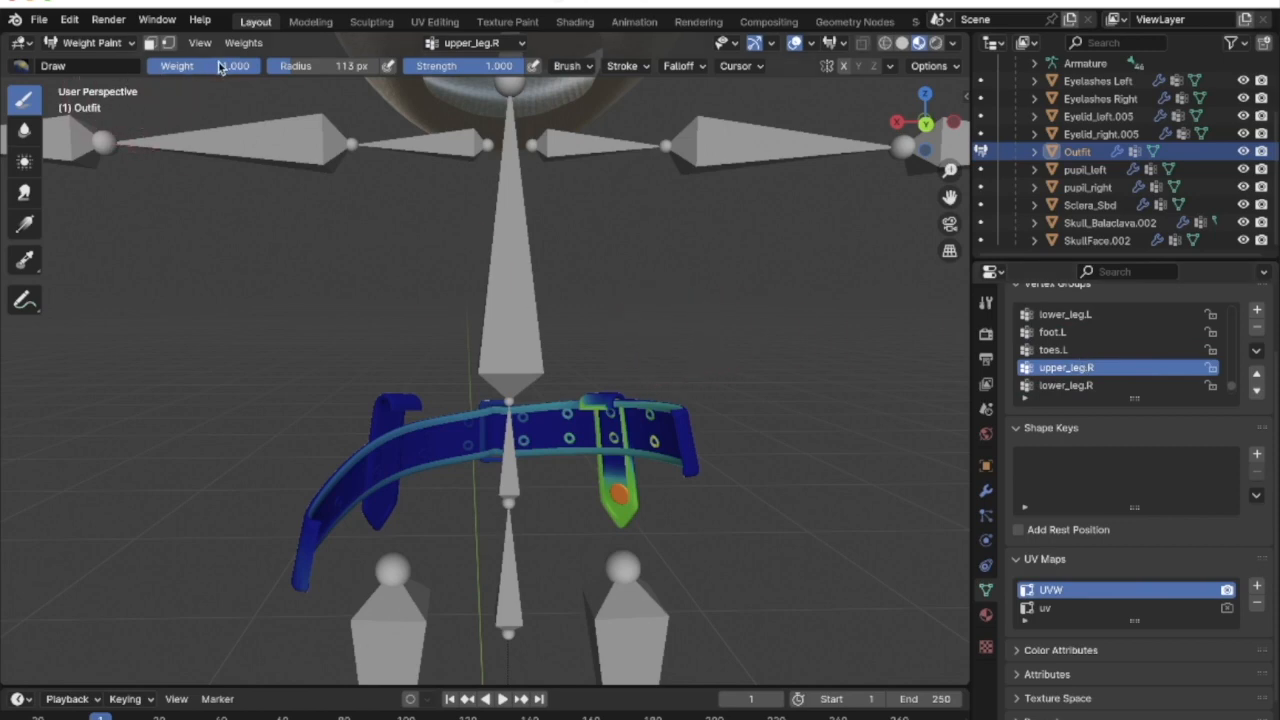
pyautogui.moveTo(590, 487); pyautogui.dragTo(497, 408)
pyautogui.press('f')
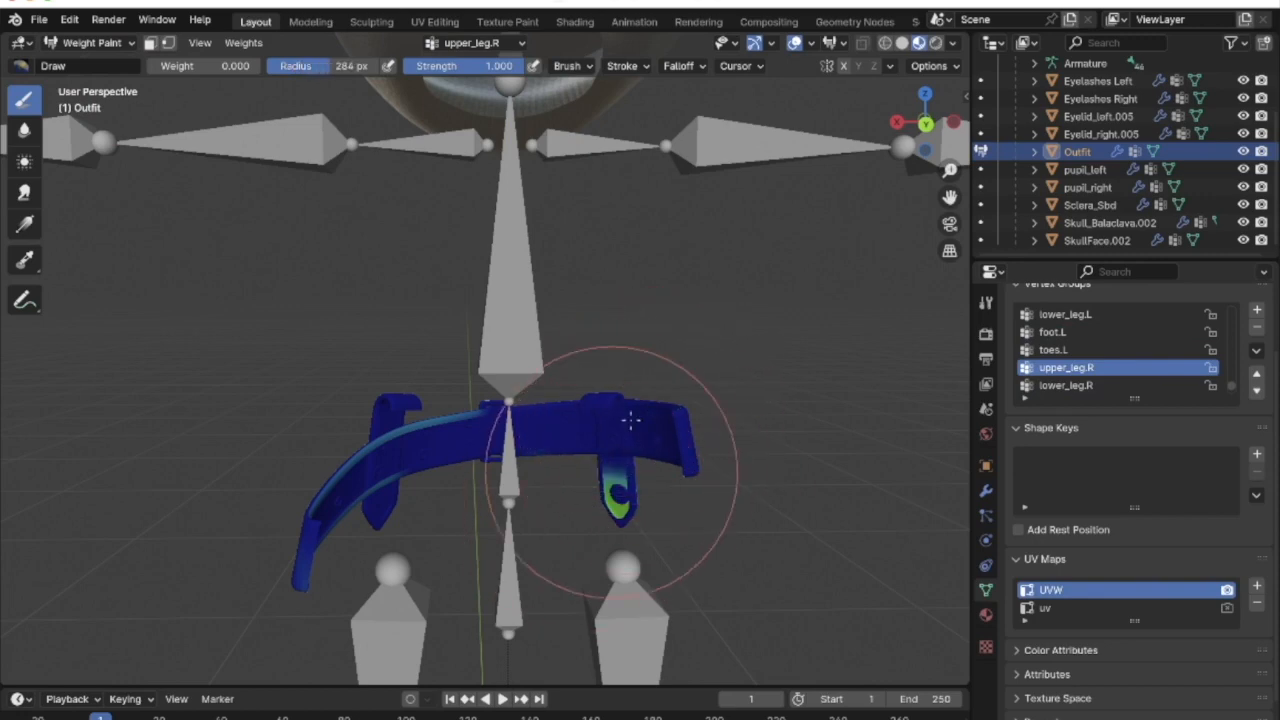
pyautogui.moveTo(471, 486)
pyautogui.mouseDown(button='middle')
pyautogui.moveTo(457, 443)
pyautogui.moveTo(278, 468)
pyautogui.mouseUp(button='middle')
pyautogui.moveTo(278, 468); pyautogui.dragTo(503, 508)
pyautogui.press('KP_1')
pyautogui.moveTo(650, 405)
pyautogui.mouseDown(button='middle')
pyautogui.moveTo(606, 443)
pyautogui.moveTo(663, 457)
pyautogui.mouseUp(button='middle')
pyautogui.moveTo(614, 500)
pyautogui.mouseDown(button='middle')
pyautogui.moveTo(635, 390)
pyautogui.moveTo(700, 386)
pyautogui.moveTo(537, 447)
pyautogui.moveTo(286, 509)
pyautogui.moveTo(380, 429)
pyautogui.moveTo(563, 457)
pyautogui.moveTo(471, 486)
pyautogui.moveTo(590, 465)
pyautogui.mouseUp(button='middle')
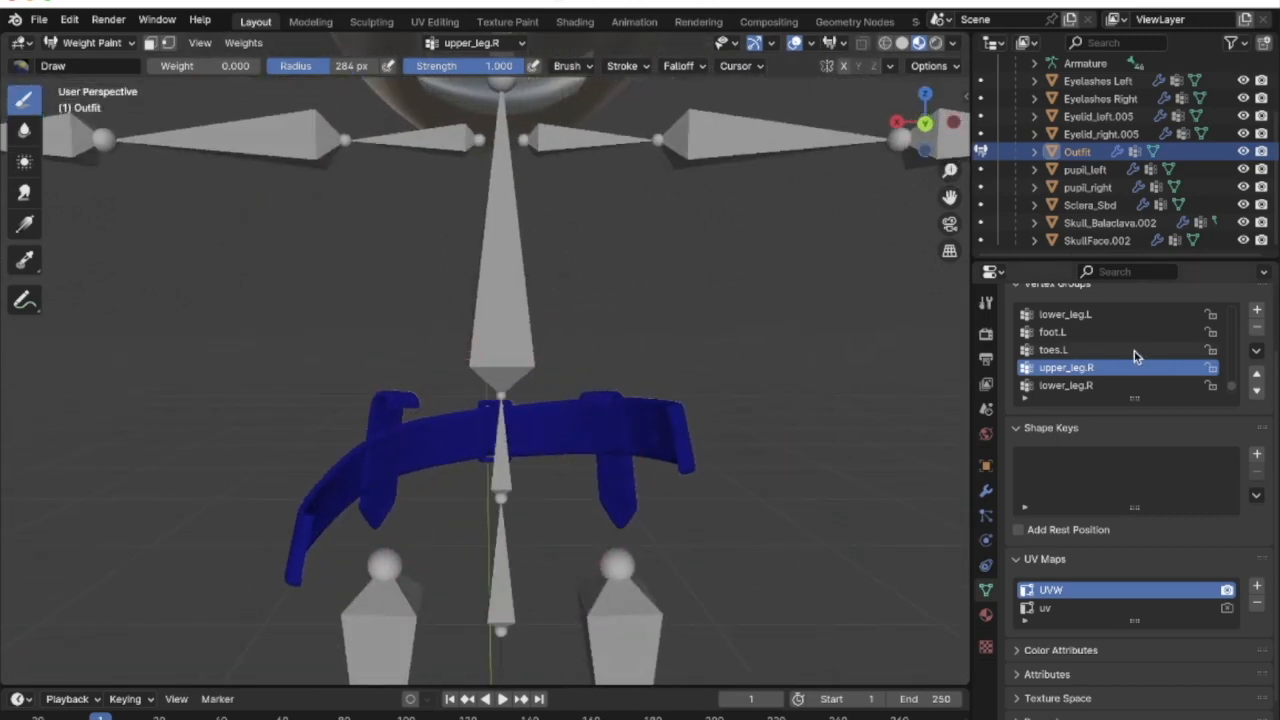
# Check the belt from several sides for stray weights in the left leg groups, including upper_leg.L
pyautogui.press('Up')
pyautogui.press('Up')
pyautogui.press('Up')
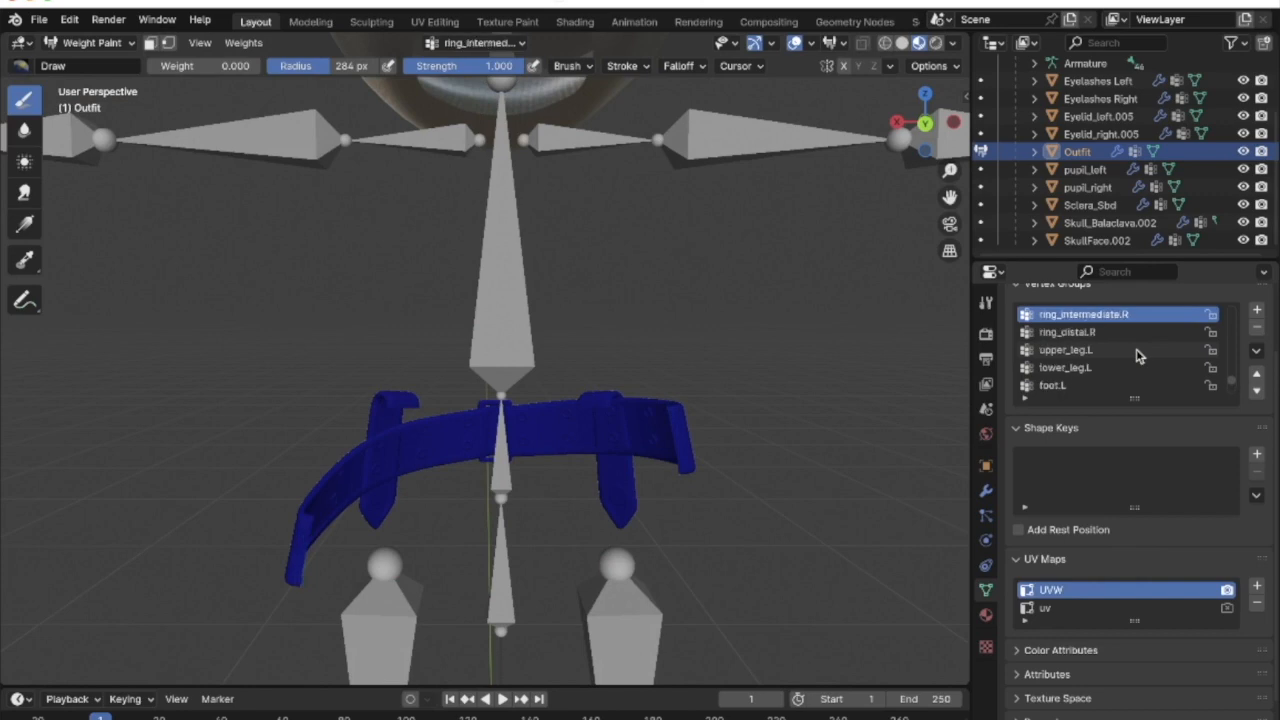
pyautogui.click(1137, 352)
pyautogui.moveTo(259, 525); pyautogui.dragTo(412, 343, button='middle')
pyautogui.moveTo(372, 389); pyautogui.dragTo(403, 441, button='middle')
pyautogui.moveTo(490, 475); pyautogui.dragTo(835, 371, button='middle')
# Check the belt for stray weights in the right finger, hand and arm groups, up to upper_arm.R
pyautogui.press('Up')
pyautogui.press('Up')
pyautogui.press('Up')
pyautogui.press('Up')
pyautogui.press('Up')
pyautogui.press('Up')
pyautogui.press('Up')
pyautogui.press('Up')
pyautogui.press('Up')
pyautogui.press('Up')
pyautogui.press('Up')
pyautogui.press('Up')
pyautogui.press('Up')
pyautogui.press('Up')
pyautogui.press('Up')
pyautogui.press('Up')
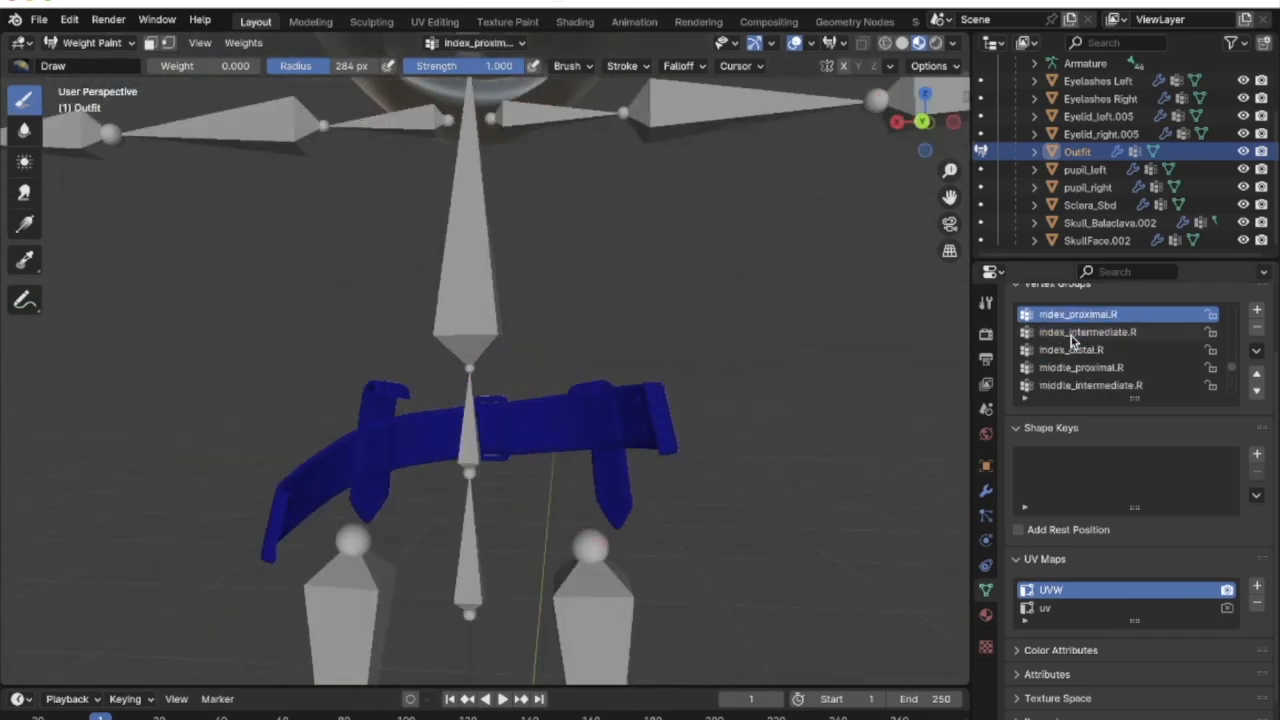
pyautogui.press('Down')
pyautogui.moveTo(700, 420); pyautogui.dragTo(625, 436, button='middle')
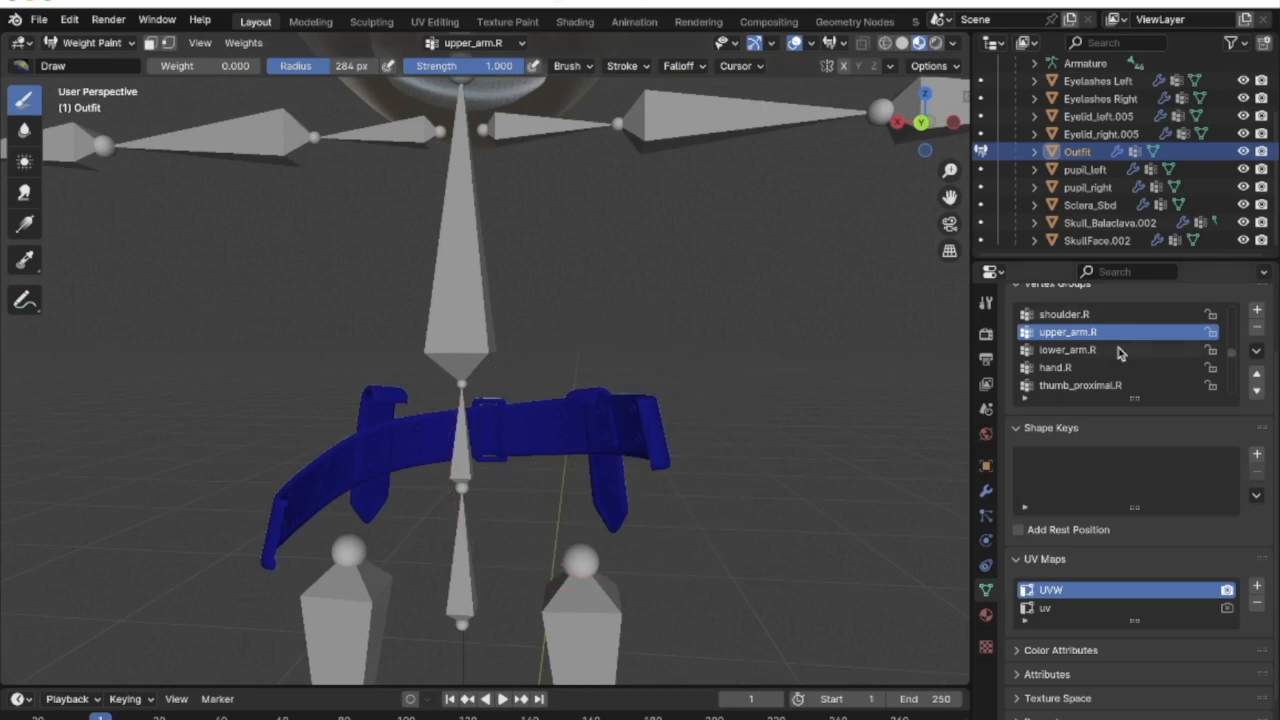
# Check the belt for stray weights in the remaining groups between shoulder.R and the chest, including the left arm
pyautogui.keyDown('ctrl'); pyautogui.scroll(20, 1121, 353); pyautogui.keyUp('ctrl')
pyautogui.keyDown('ctrl'); pyautogui.scroll(-1, 1121, 353); pyautogui.keyUp('ctrl')
pyautogui.keyDown('ctrl'); pyautogui.scroll(-1, 1118, 353); pyautogui.keyUp('ctrl')
pyautogui.moveTo(457, 429); pyautogui.dragTo(580, 450, button='middle')
pyautogui.keyDown('ctrl'); pyautogui.scroll(3, 1143, 351); pyautogui.keyUp('ctrl')
pyautogui.keyDown('ctrl'); pyautogui.scroll(-3, 1143, 354); pyautogui.keyUp('ctrl')
pyautogui.keyDown('ctrl'); pyautogui.scroll(1, 1143, 354); pyautogui.keyUp('ctrl')
pyautogui.moveTo(378, 470); pyautogui.dragTo(525, 432, button='middle')
# Paint the belt and its straps with weight 0.000 in the chest group
pyautogui.keyDown('ctrl'); pyautogui.scroll(5, 1145, 364); pyautogui.keyUp('ctrl')
pyautogui.keyDown('ctrl'); pyautogui.scroll(-1, 1145, 366); pyautogui.keyUp('ctrl')
pyautogui.moveTo(640, 460); pyautogui.dragTo(724, 485, button='middle')
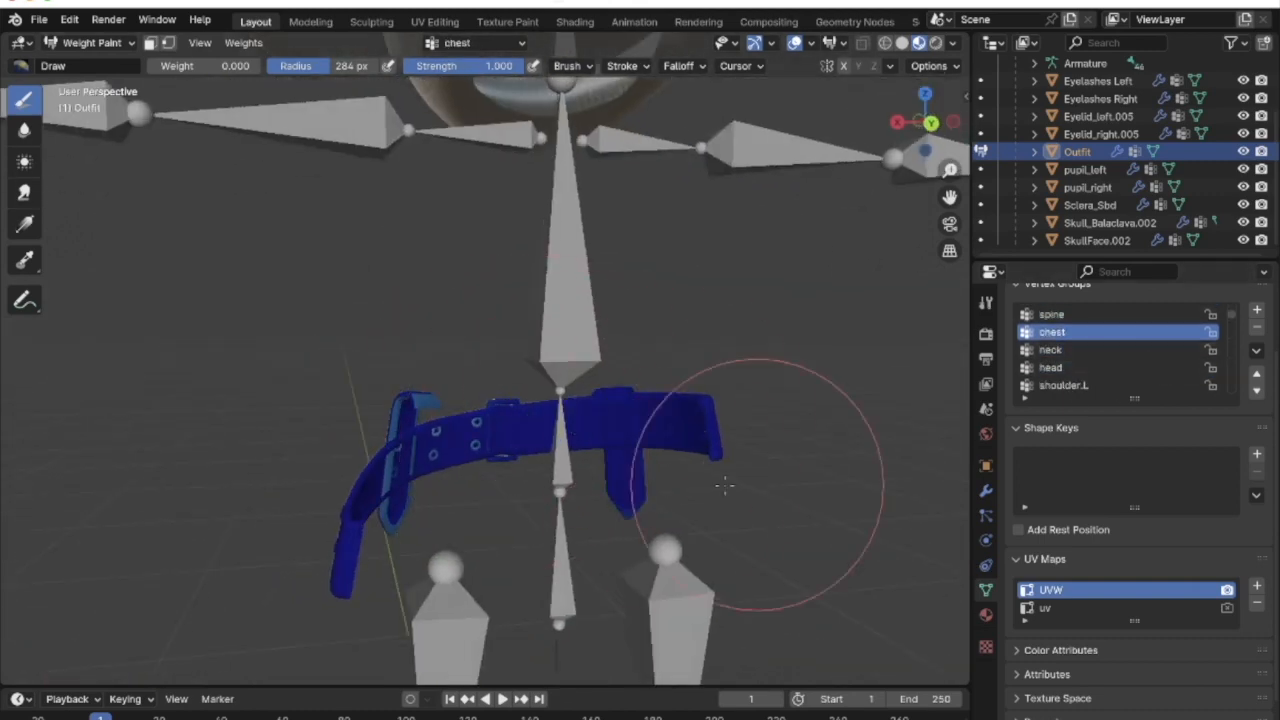
pyautogui.moveTo(452, 474)
pyautogui.mouseDown(button='middle')
pyautogui.moveTo(434, 451)
pyautogui.moveTo(657, 414)
pyautogui.moveTo(720, 357)
pyautogui.moveTo(405, 430)
pyautogui.moveTo(610, 440)
pyautogui.moveTo(666, 394)
pyautogui.moveTo(314, 417)
pyautogui.moveTo(514, 471)
pyautogui.moveTo(694, 434)
pyautogui.moveTo(614, 434)
pyautogui.moveTo(645, 453)
pyautogui.moveTo(610, 440)
pyautogui.mouseUp(button='middle')
# Paint the whole belt, including buckle, straps, edges and end tips, with weight 1.000 in the hips group
pyautogui.keyDown('ctrl'); pyautogui.scroll(1, 1094, 342); pyautogui.keyUp('ctrl')
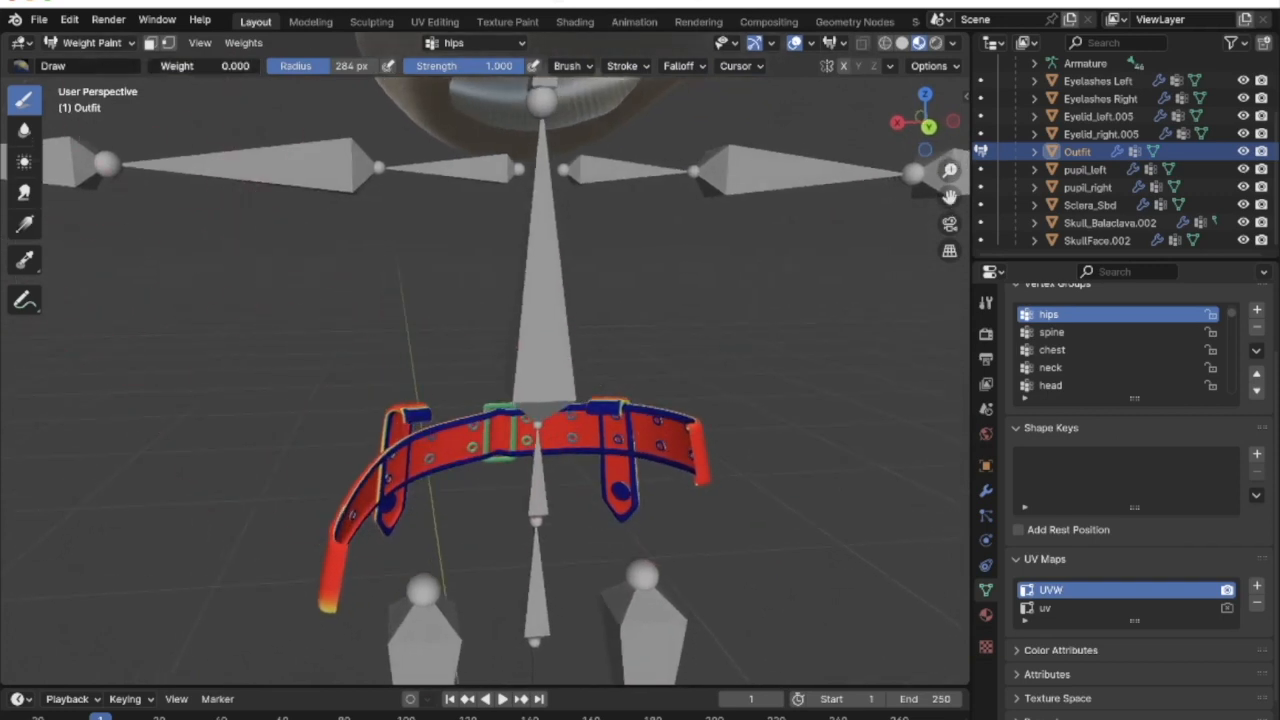
pyautogui.moveTo(654, 234)
pyautogui.mouseDown()
pyautogui.moveTo(534, 434)
pyautogui.moveTo(383, 514)
pyautogui.moveTo(750, 418)
pyautogui.moveTo(240, 491)
pyautogui.moveTo(371, 457)
pyautogui.moveTo(314, 557)
pyautogui.moveTo(292, 570)
pyautogui.mouseUp()
pyautogui.moveTo(292, 570); pyautogui.dragTo(414, 443, button='middle')
pyautogui.moveTo(286, 443)
pyautogui.mouseDown(button='middle')
pyautogui.moveTo(623, 423)
pyautogui.moveTo(668, 390)
pyautogui.moveTo(580, 400)
pyautogui.moveTo(455, 335)
pyautogui.mouseUp(button='middle')
pyautogui.moveTo(380, 437)
pyautogui.mouseDown(button='middle')
pyautogui.moveTo(657, 371)
pyautogui.moveTo(440, 367)
pyautogui.mouseUp(button='middle')
pyautogui.moveTo(443, 411)
pyautogui.mouseDown(button='middle')
pyautogui.moveTo(429, 425)
pyautogui.moveTo(420, 263)
pyautogui.moveTo(403, 400)
pyautogui.moveTo(206, 300)
pyautogui.moveTo(114, 371)
pyautogui.moveTo(127, 400)
pyautogui.mouseUp(button='middle')
pyautogui.scroll(4, 430, 424)
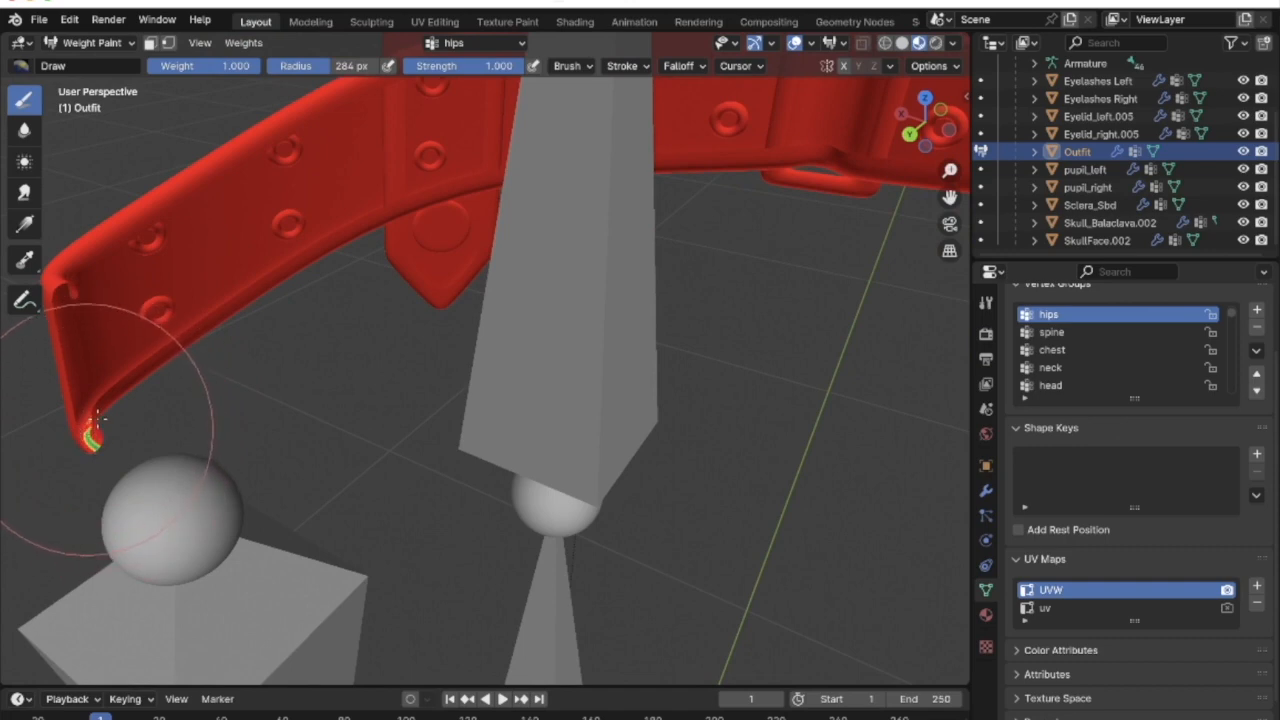
pyautogui.moveTo(85, 405)
pyautogui.mouseDown(button='middle')
pyautogui.moveTo(70, 420)
pyautogui.moveTo(152, 415)
pyautogui.moveTo(155, 395)
pyautogui.mouseUp(button='middle')
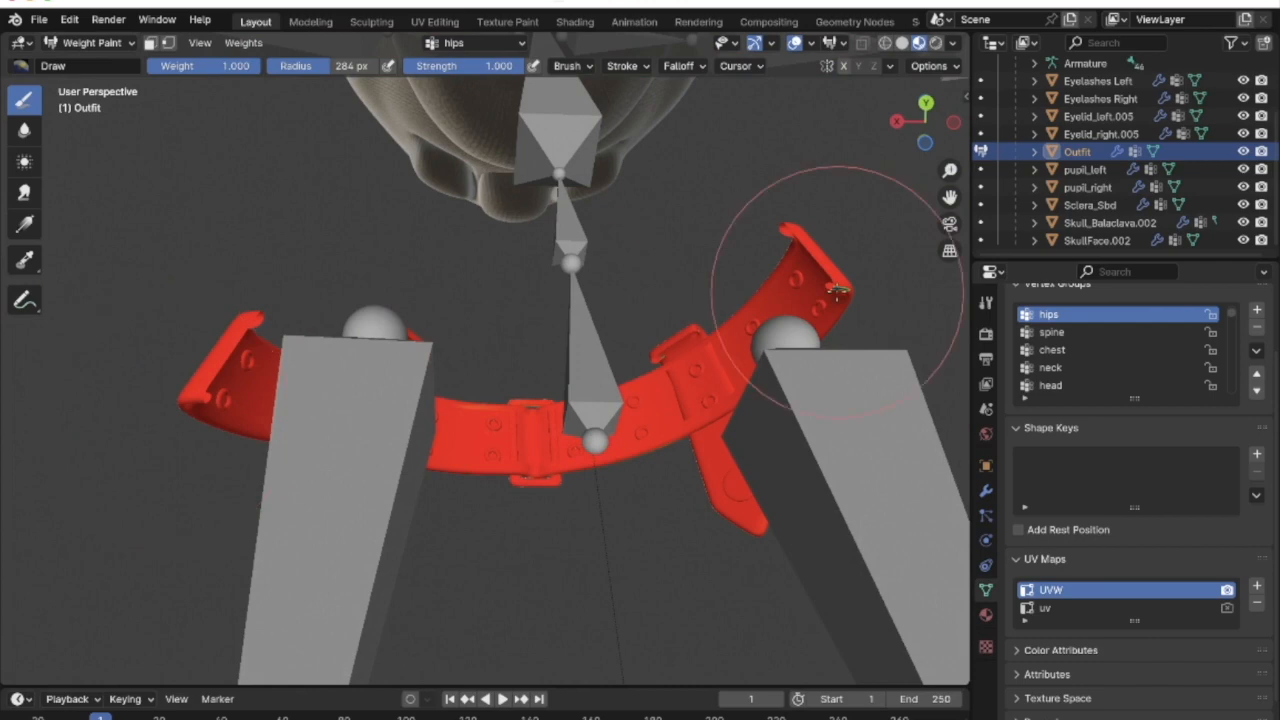
pyautogui.moveTo(670, 308)
pyautogui.mouseDown(button='middle')
pyautogui.moveTo(643, 200)
pyautogui.moveTo(460, 335)
pyautogui.moveTo(571, 314)
pyautogui.moveTo(663, 200)
pyautogui.mouseUp(button='middle')
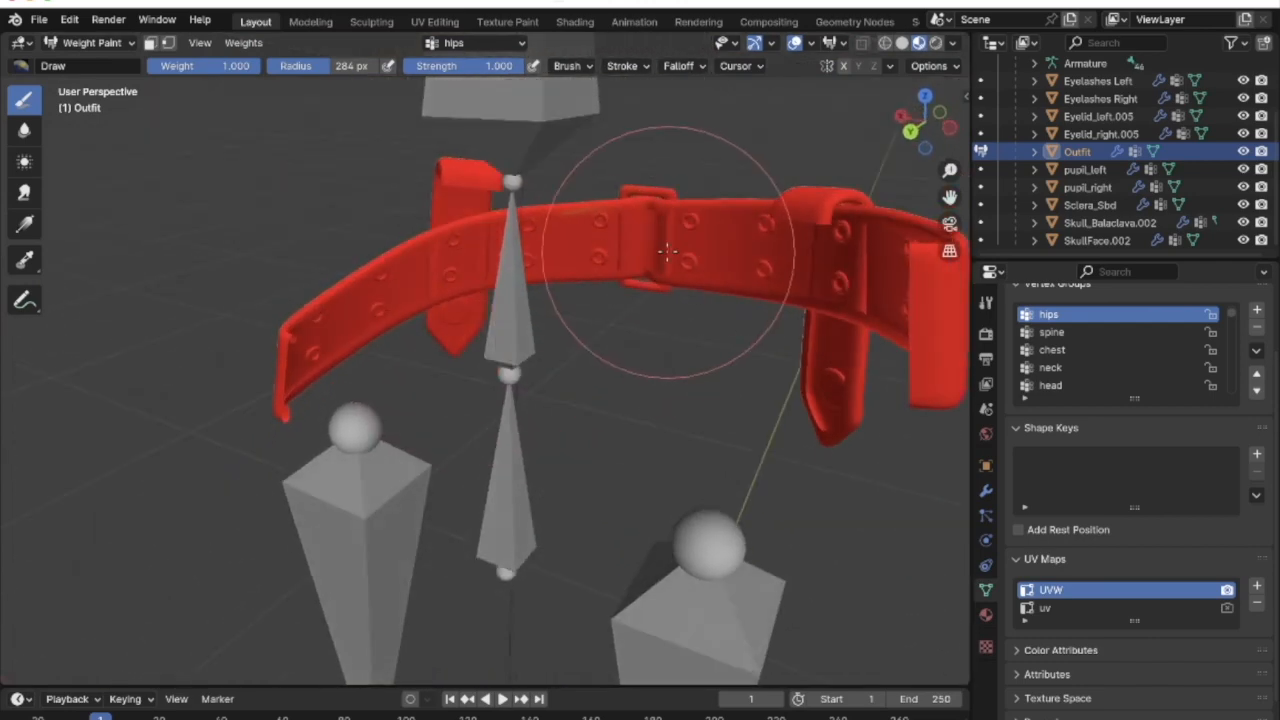
pyautogui.moveTo(491, 271)
pyautogui.mouseDown(button='middle')
pyautogui.moveTo(510, 298)
pyautogui.moveTo(460, 318)
pyautogui.mouseUp(button='middle')
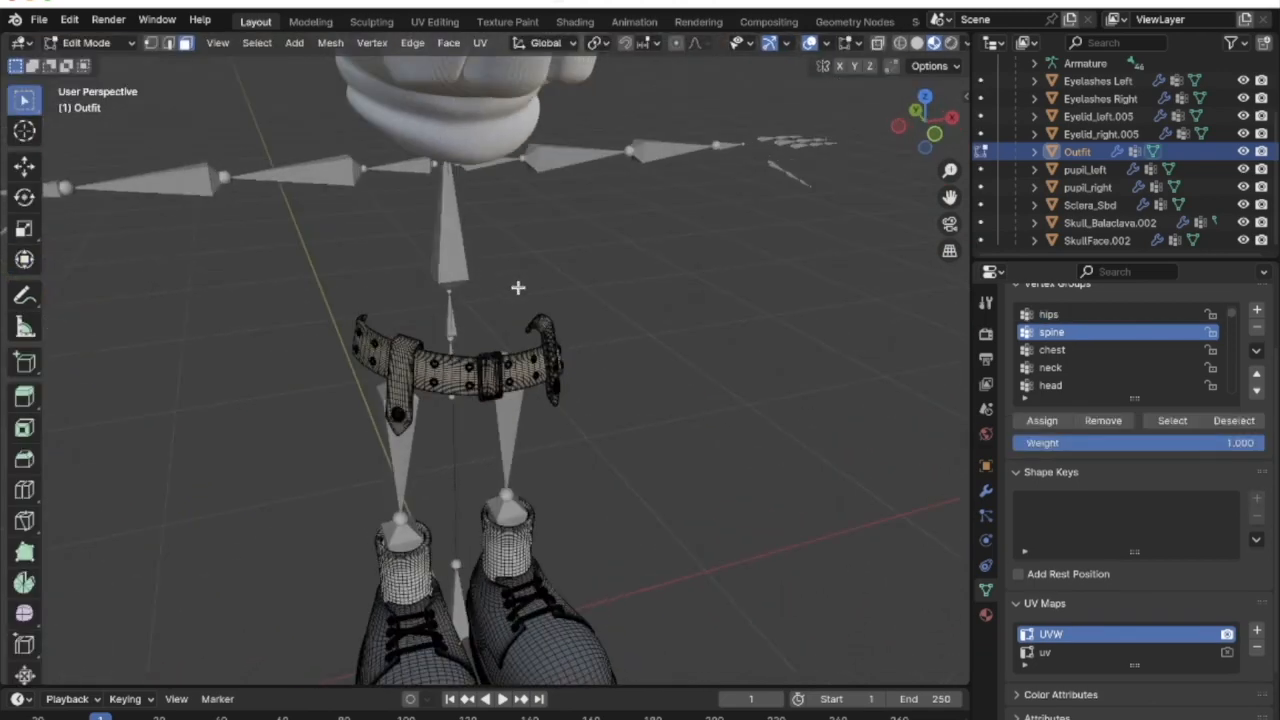
# Reveal the hidden outfit geometry and return to Object Mode with nothing selected
pyautogui.hotkey('alt', 'h')
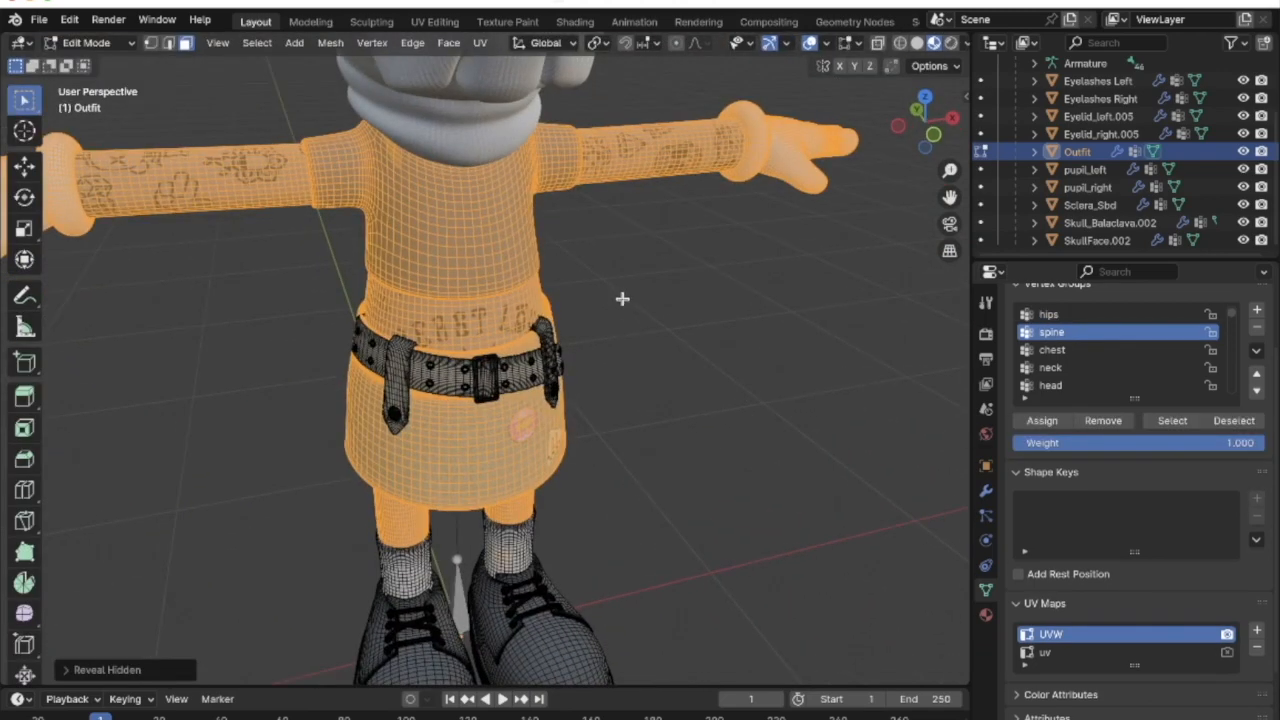
pyautogui.press('Tab')
pyautogui.click(628, 295)
pyautogui.hscroll(5, 630, 295)
pyautogui.hscroll(-10, 630, 295)
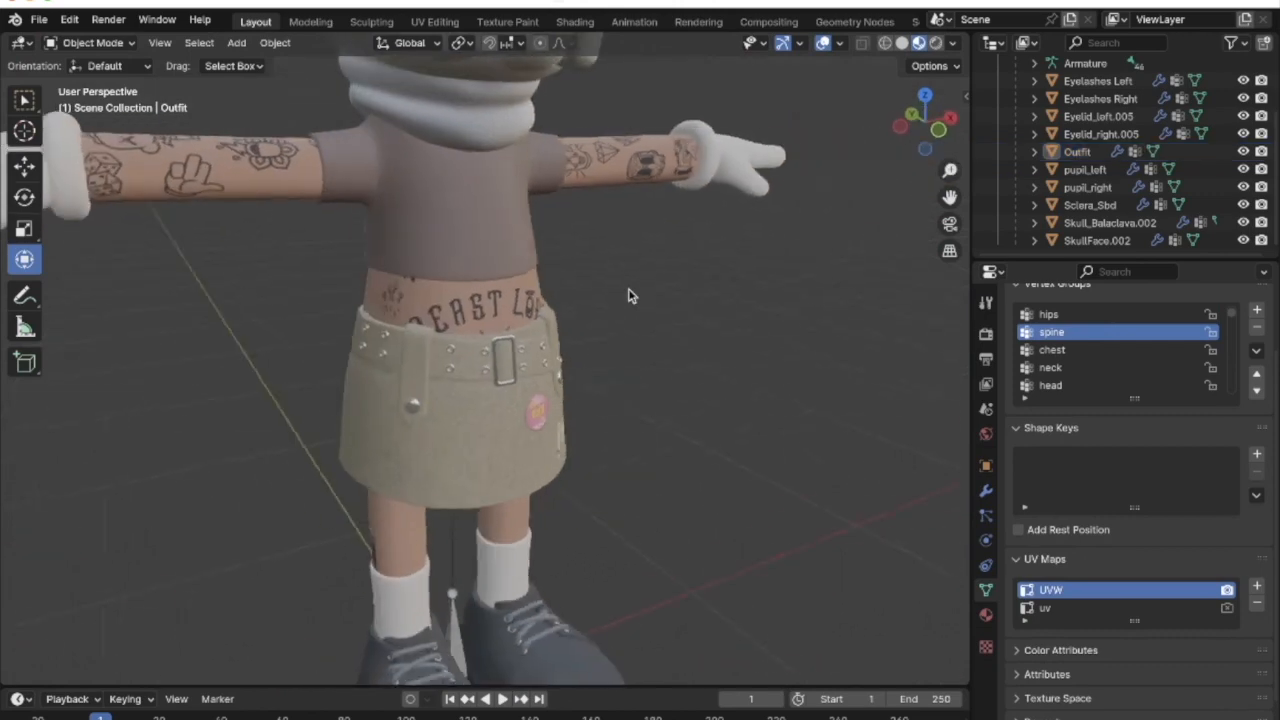
# Reselect the Outfit, clear its face selection and switch it to Weight Paint mode
pyautogui.click(461, 249)
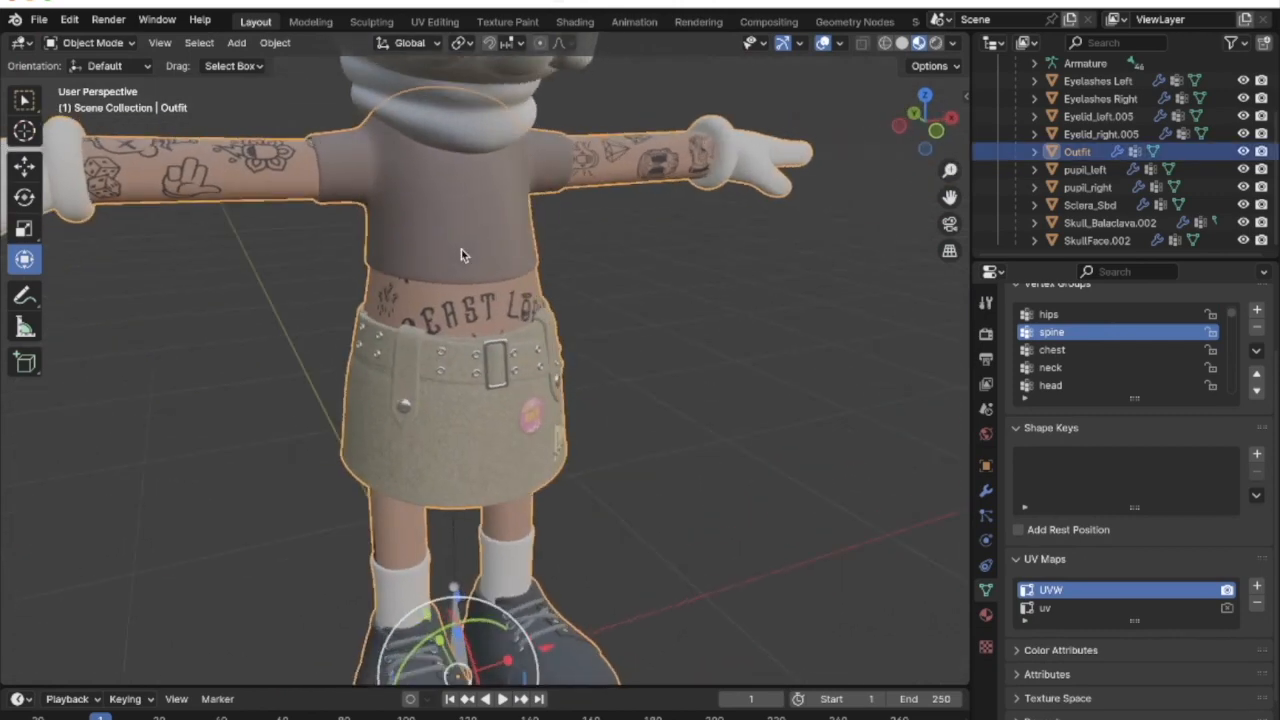
pyautogui.press('Tab')
pyautogui.hscroll(3, 627, 234)
pyautogui.click(598, 278)
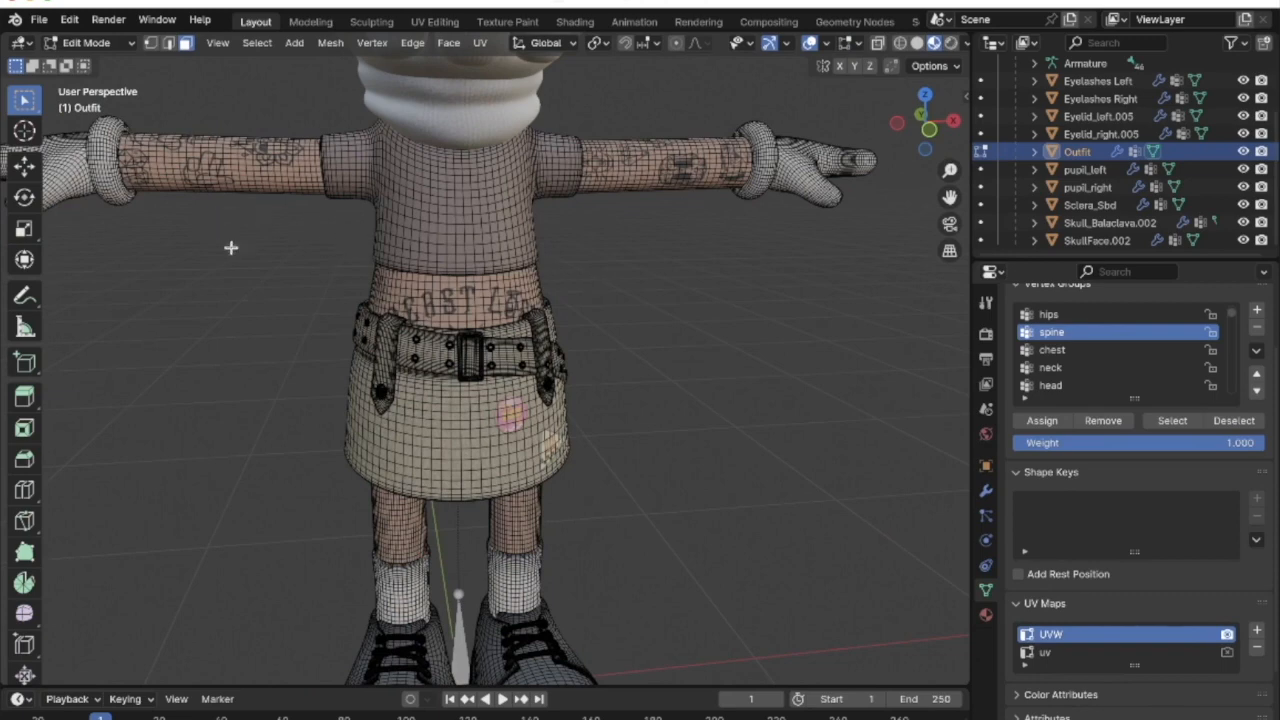
pyautogui.scroll(2, 462, 260)
pyautogui.scroll(-2, 462, 260)
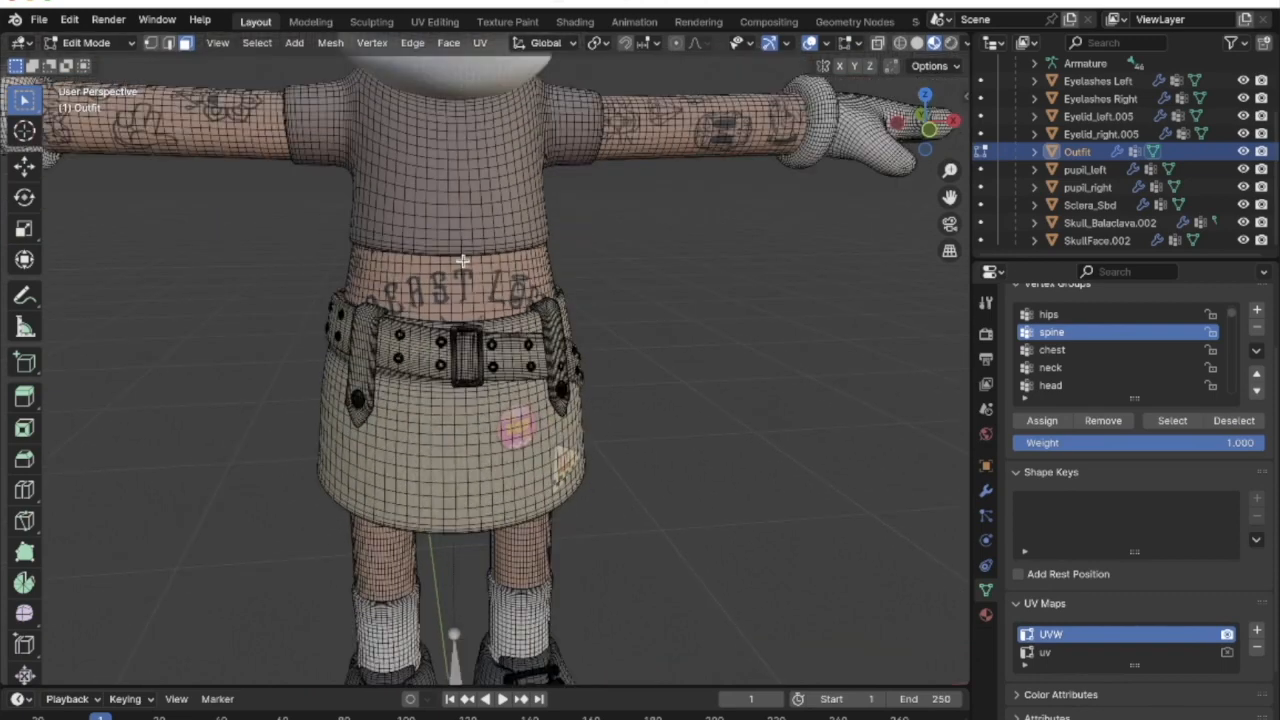
pyautogui.press('Tab')
pyautogui.press('Tab')
pyautogui.press('Tab')
pyautogui.click(100, 43)
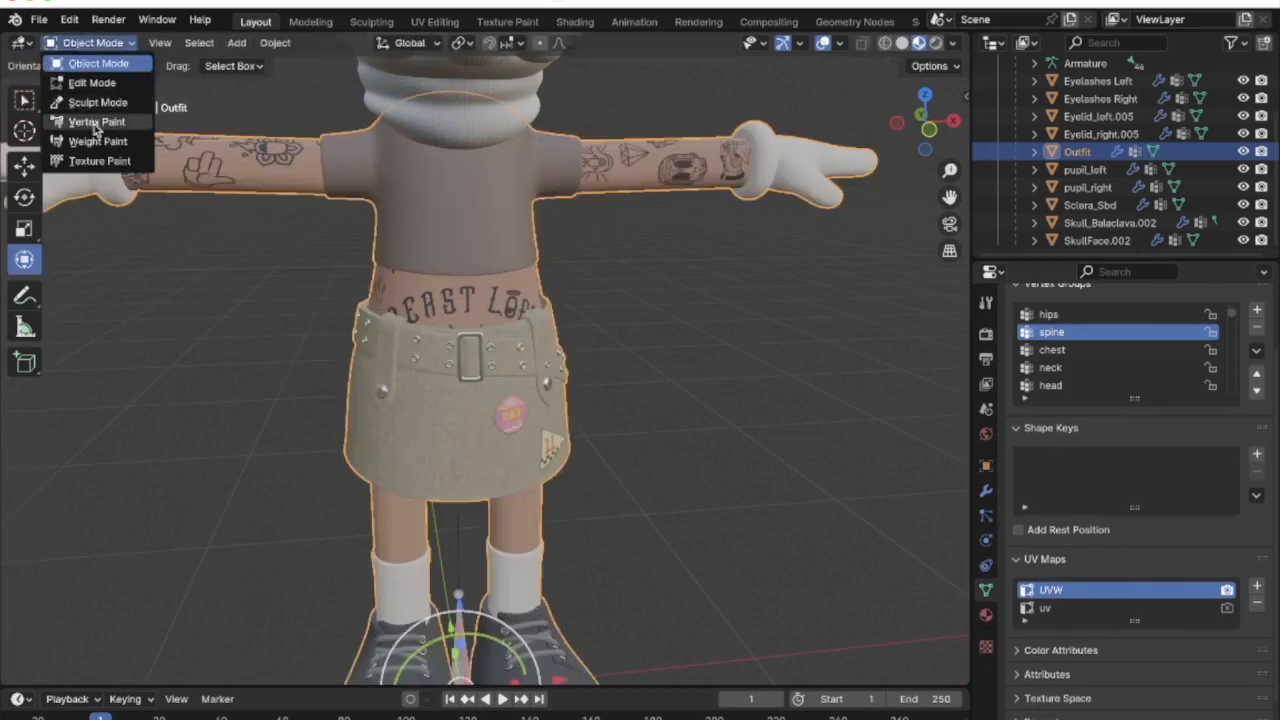
pyautogui.click(100, 132)
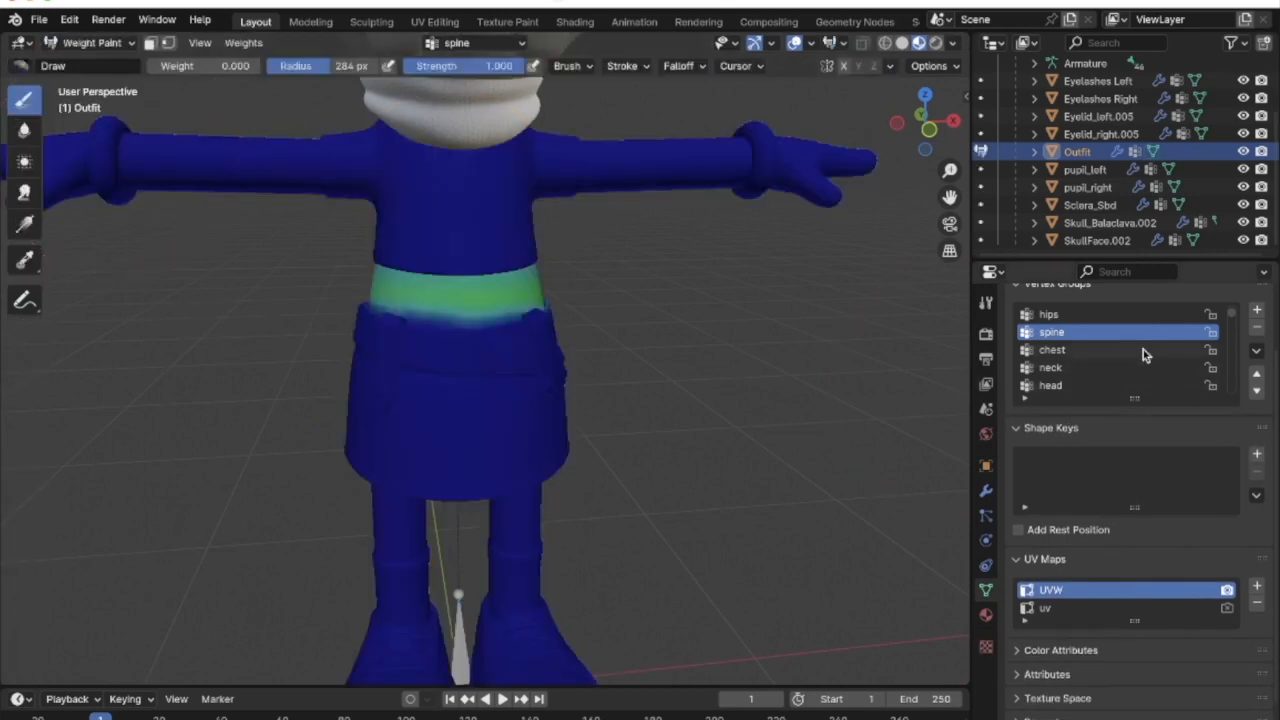
# Examine how the outfit is weighted in the root, hips, spine, chest, neck, head and left arm groups
pyautogui.scroll(1, 1145, 355)
pyautogui.keyDown('ctrl'); pyautogui.scroll(1, 1140, 350); pyautogui.keyUp('ctrl')
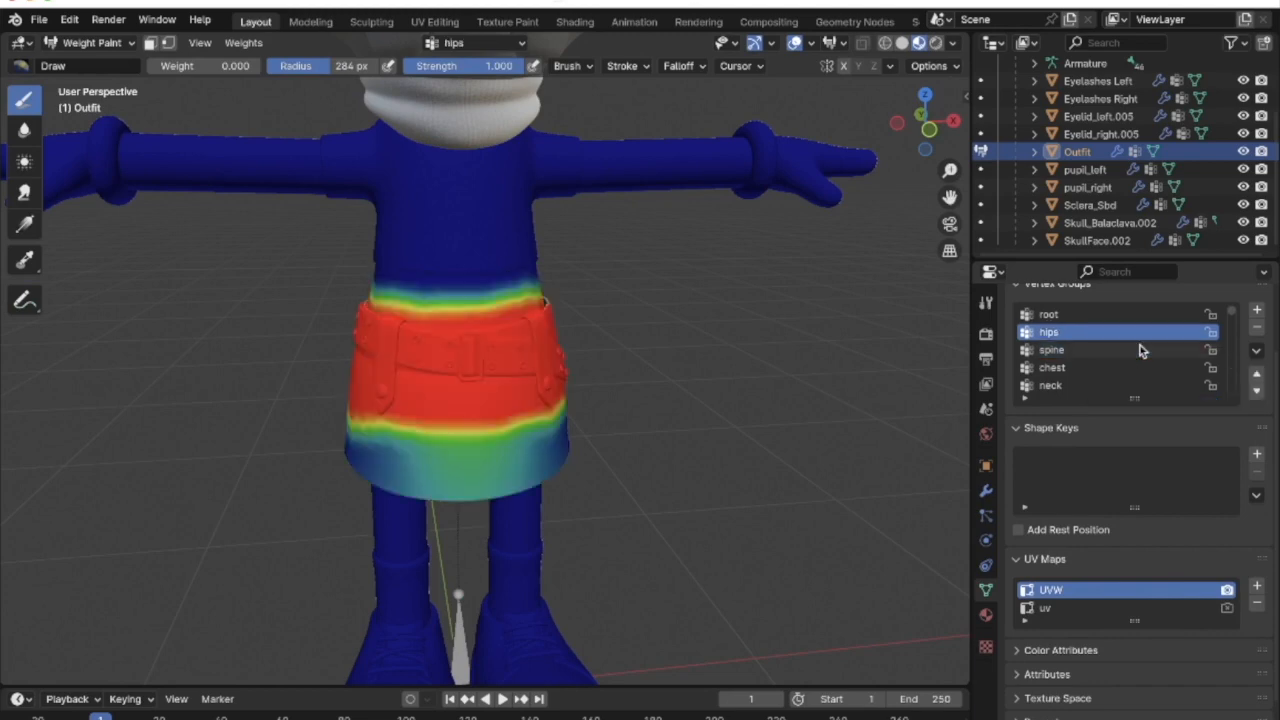
pyautogui.keyDown('ctrl'); pyautogui.scroll(1, 1140, 350); pyautogui.keyUp('ctrl')
pyautogui.keyDown('ctrl'); pyautogui.scroll(-3, 1140, 350); pyautogui.keyUp('ctrl')
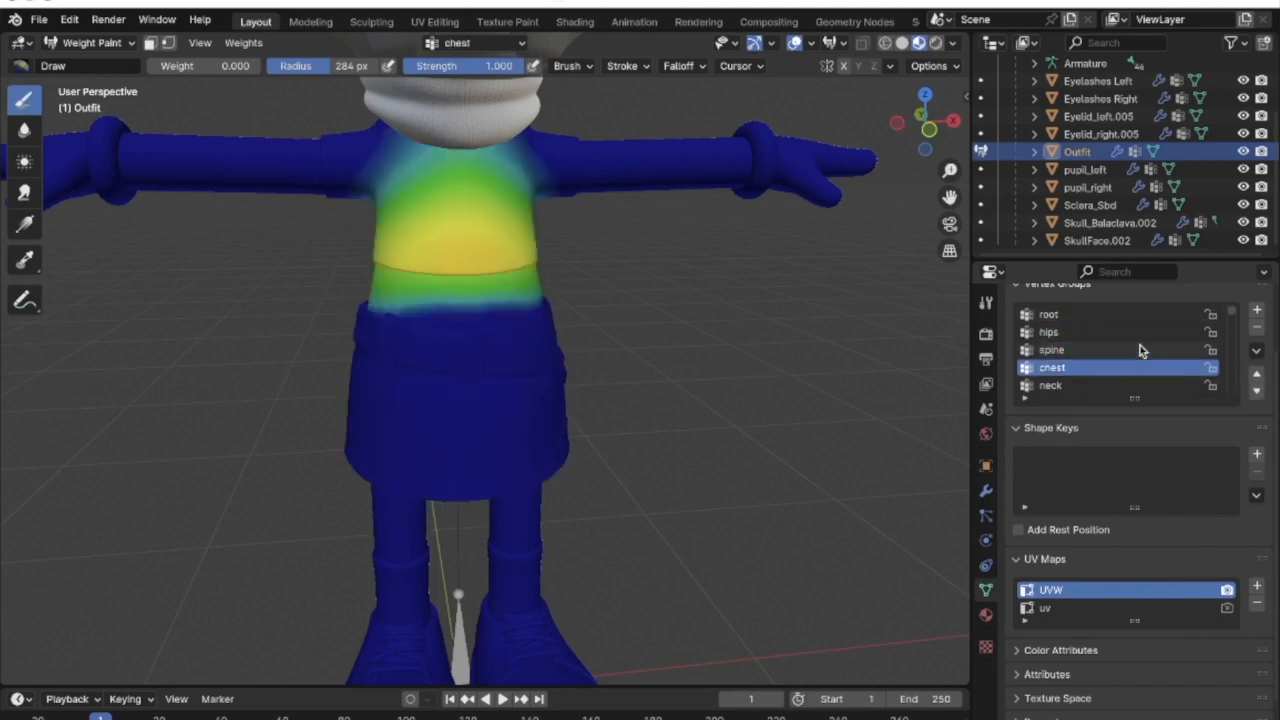
pyautogui.keyDown('ctrl'); pyautogui.scroll(-1, 1143, 350); pyautogui.keyUp('ctrl')
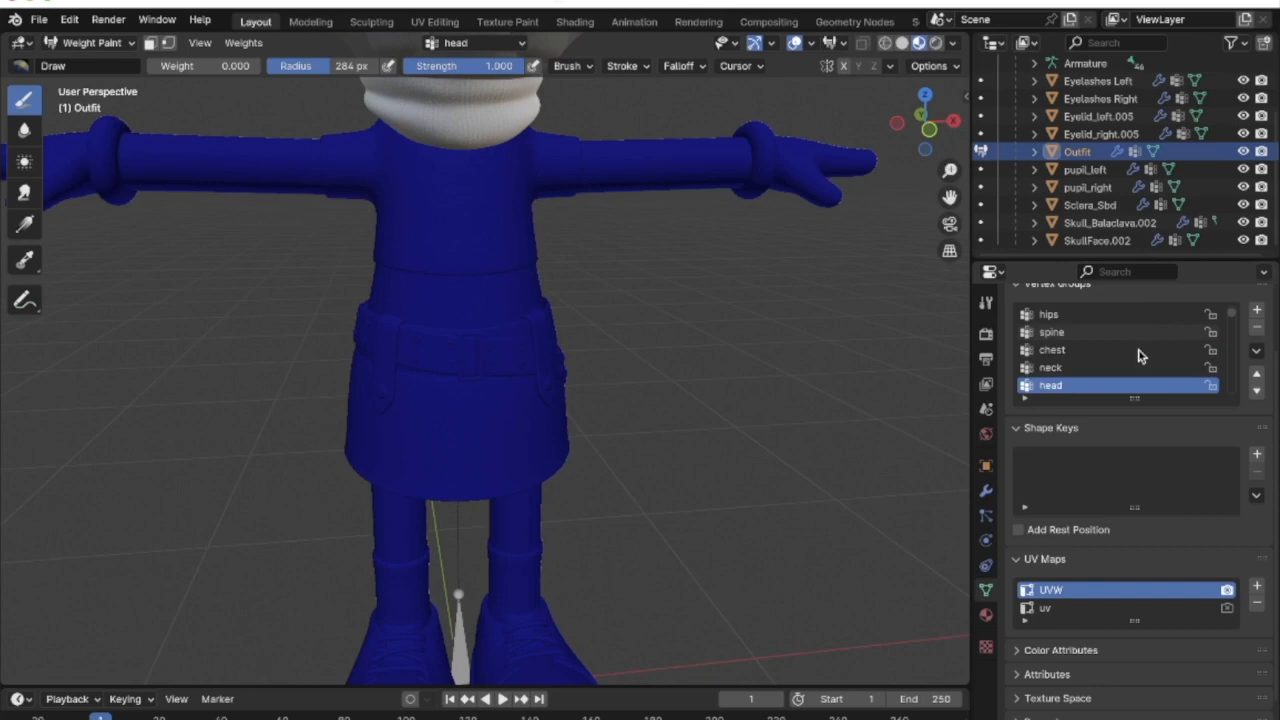
pyautogui.keyDown('ctrl'); pyautogui.scroll(3, 1140, 355); pyautogui.keyUp('ctrl')
pyautogui.keyDown('ctrl'); pyautogui.scroll(-6, 1140, 355); pyautogui.keyUp('ctrl')
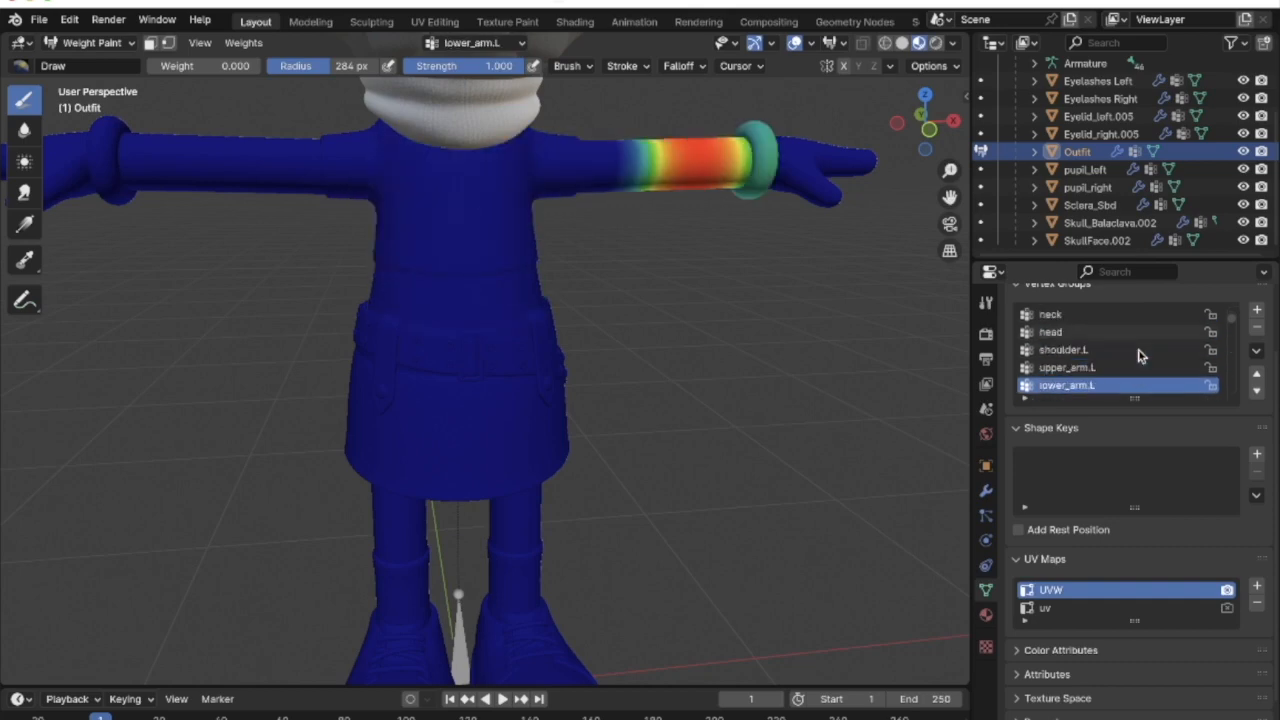
pyautogui.keyDown('ctrl'); pyautogui.scroll(2, 1140, 355); pyautogui.keyUp('ctrl')
pyautogui.keyDown('ctrl'); pyautogui.scroll(-3, 1140, 355); pyautogui.keyUp('ctrl')
pyautogui.keyDown('ctrl'); pyautogui.scroll(1, 1140, 355); pyautogui.keyUp('ctrl')
# Make chest the active vertex group of the outfit and examine its weights around the torso
pyautogui.keyDown('ctrl'); pyautogui.scroll(8, 1140, 355); pyautogui.keyUp('ctrl')
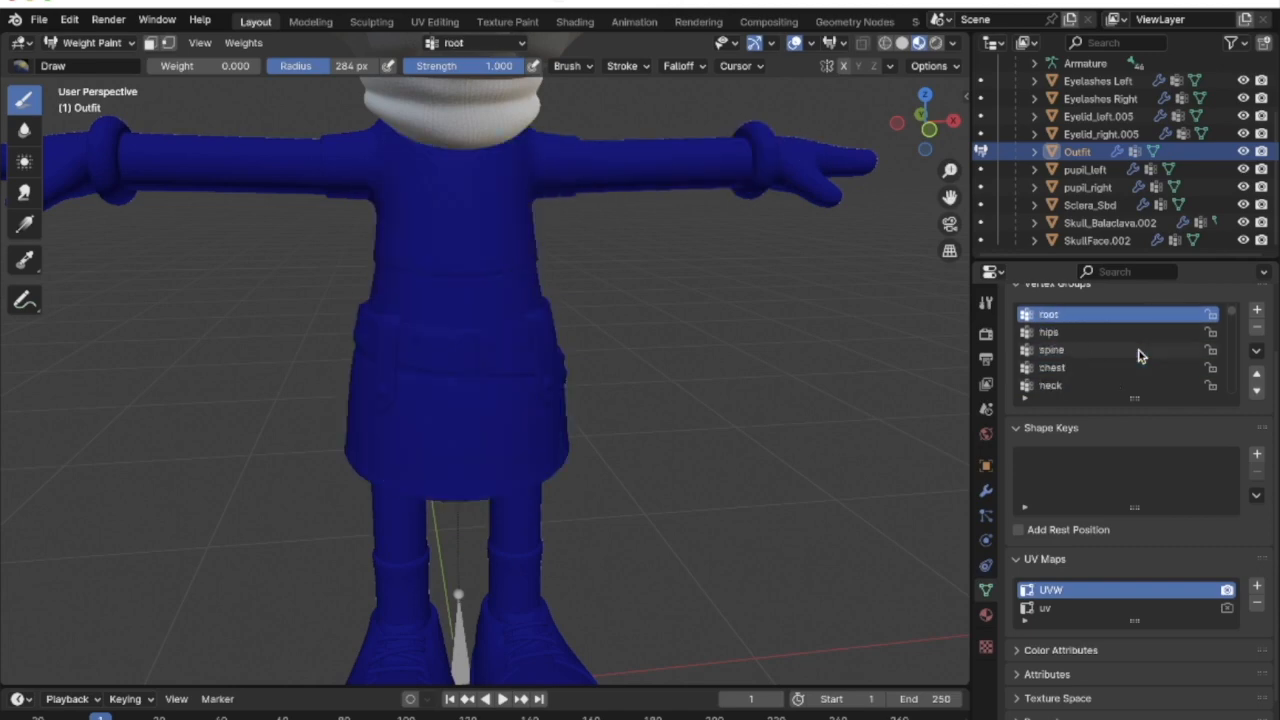
pyautogui.keyDown('ctrl'); pyautogui.scroll(-3, 1140, 355); pyautogui.keyUp('ctrl')
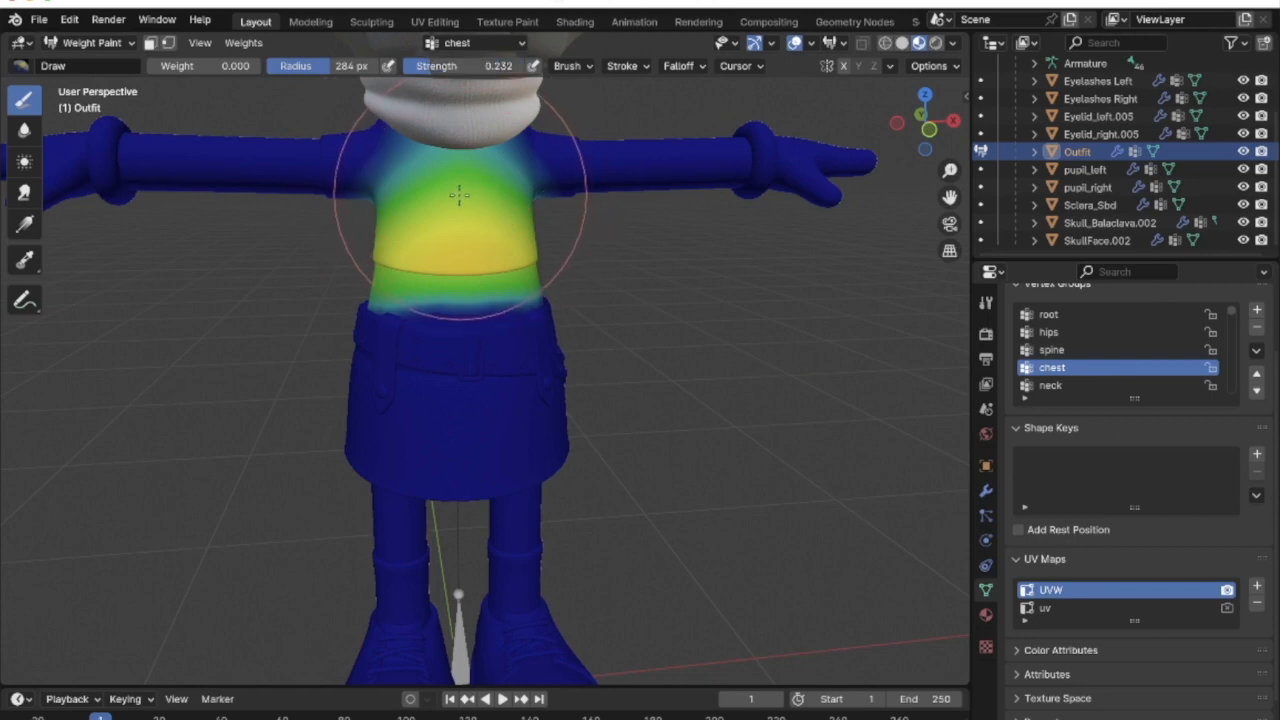
pyautogui.hscroll(5, 459, 199)
# Return to Object Mode and hide the skull balaclava, then the face, eyelids, eyelashes, pupils and sclera
pyautogui.press('Tab')
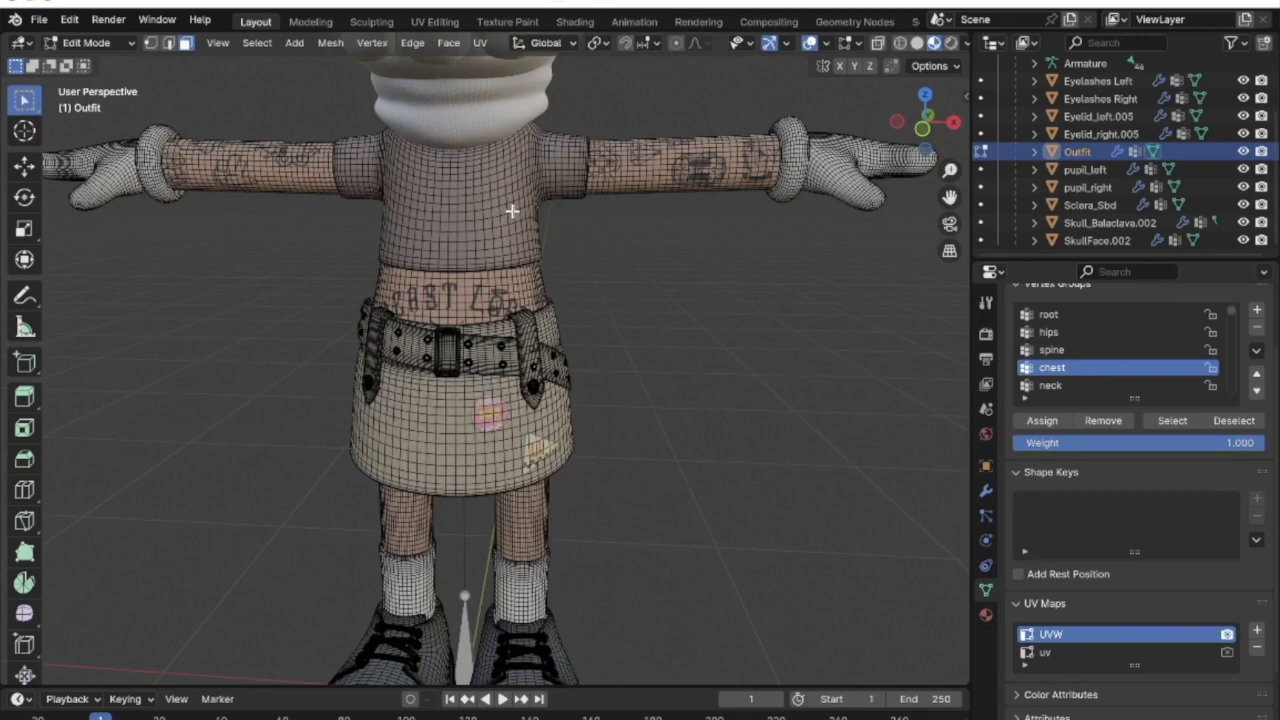
pyautogui.scroll(-5, 481, 207)
pyautogui.click(108, 43)
pyautogui.click(80, 60)
pyautogui.click(458, 215)
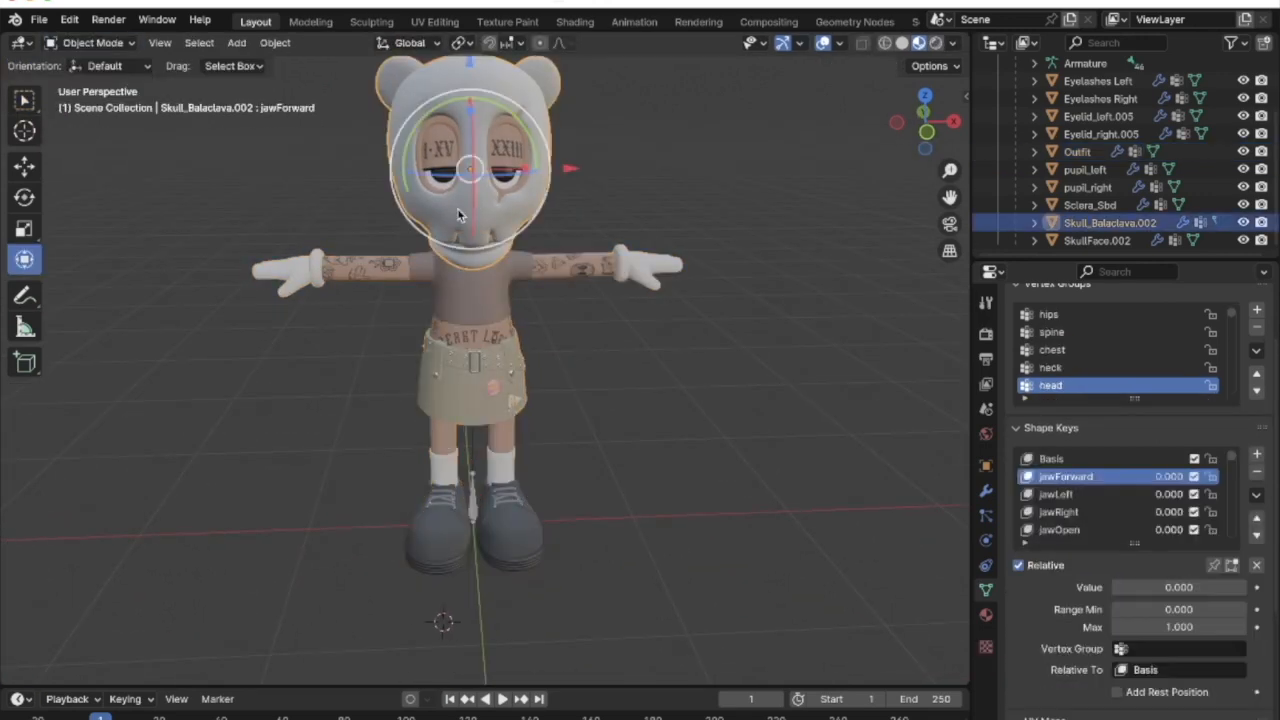
pyautogui.press('h')
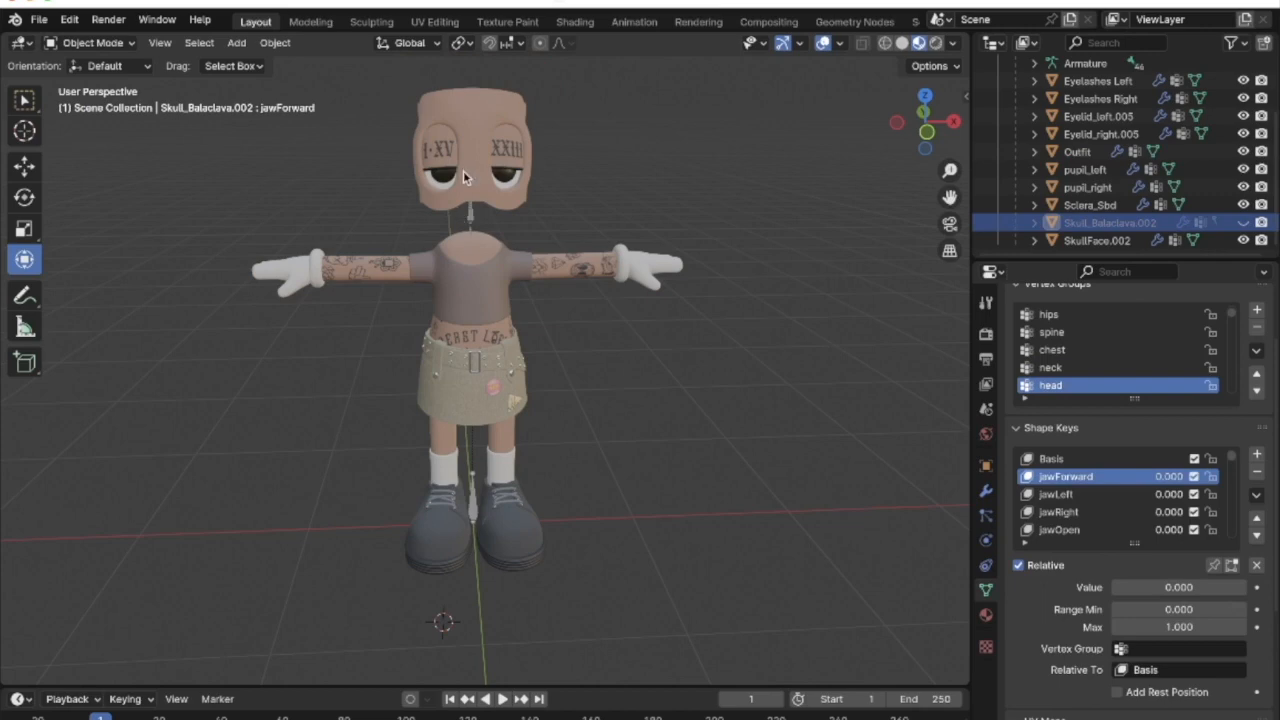
pyautogui.moveTo(391, 120); pyautogui.dragTo(588, 186)
pyautogui.press('h')
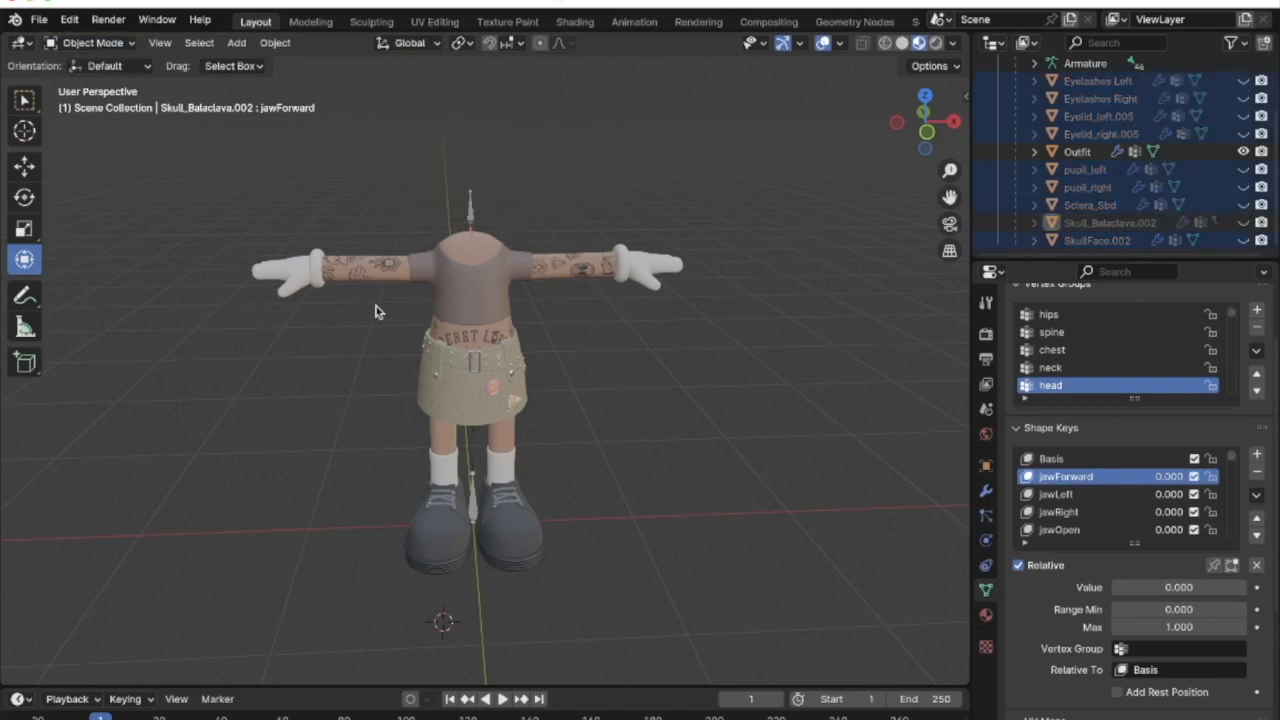
# Select the Outfit and switch it to Weight Paint mode
pyautogui.click(435, 254)
pyautogui.click(96, 43)
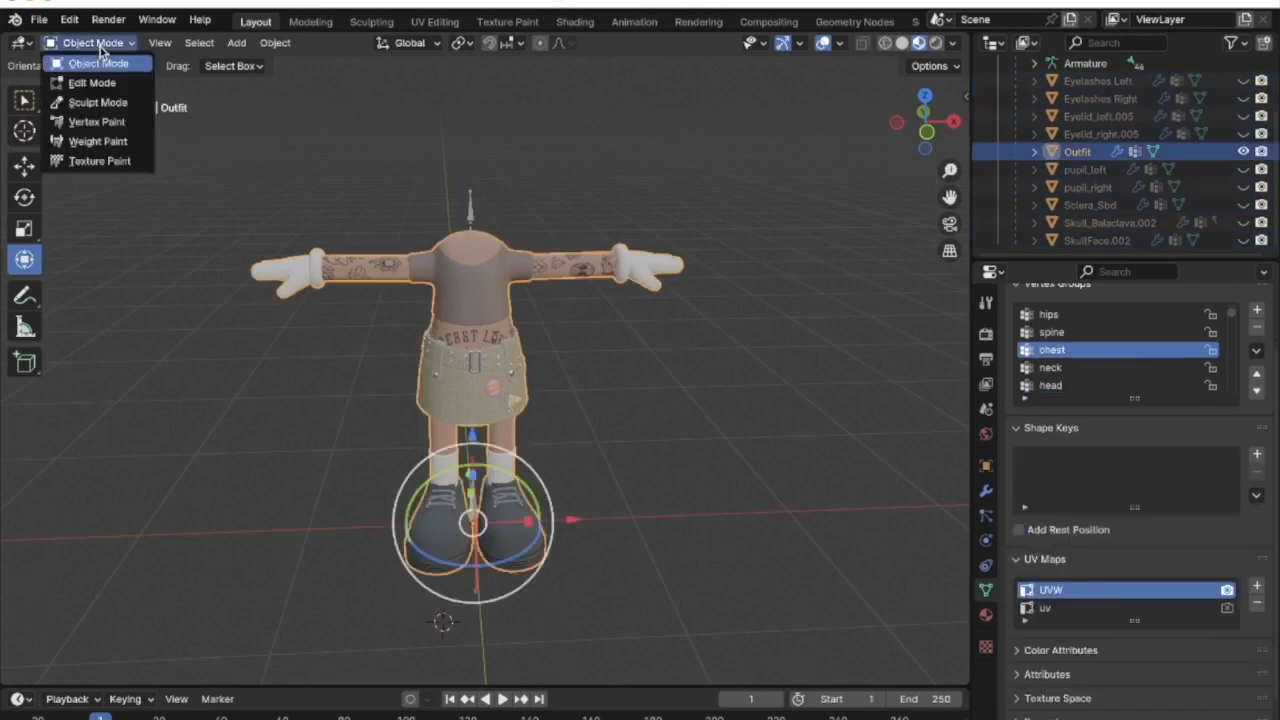
pyautogui.click(95, 145)
# Paint the chest group with weight 1.000 over the front of the torso using a 149 px brush
pyautogui.scroll(3, 519, 352)
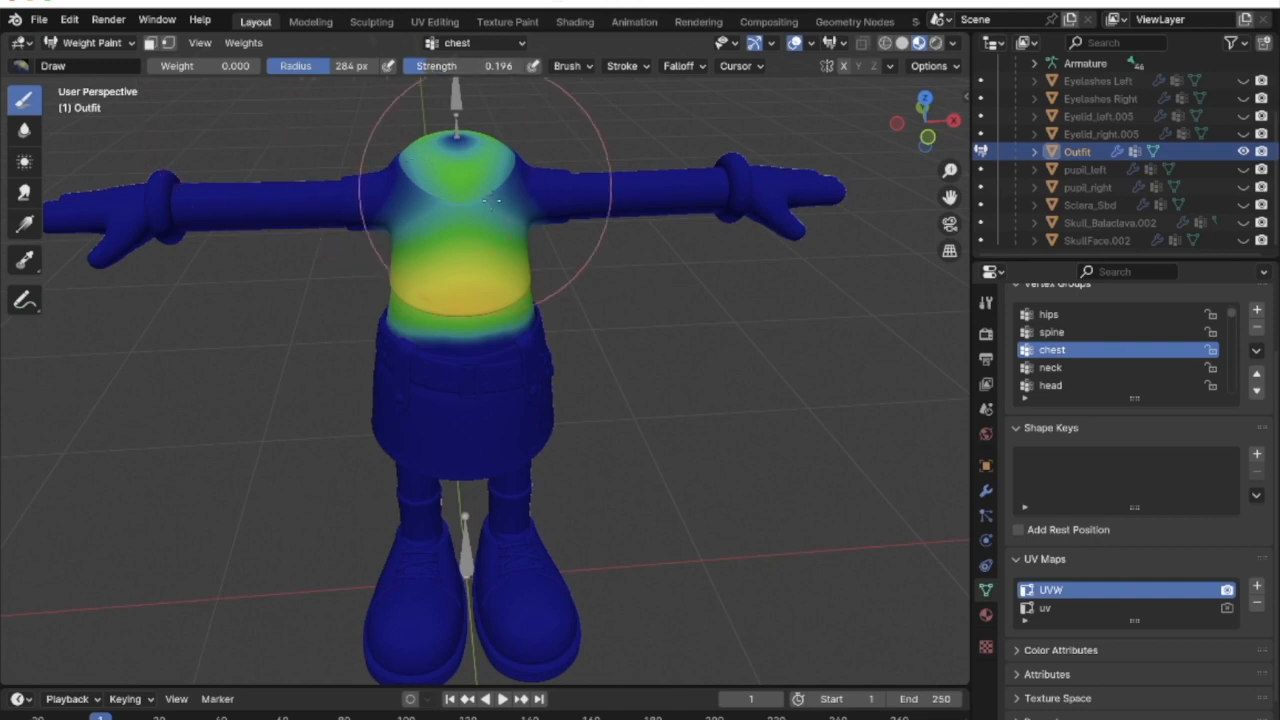
pyautogui.press('[')
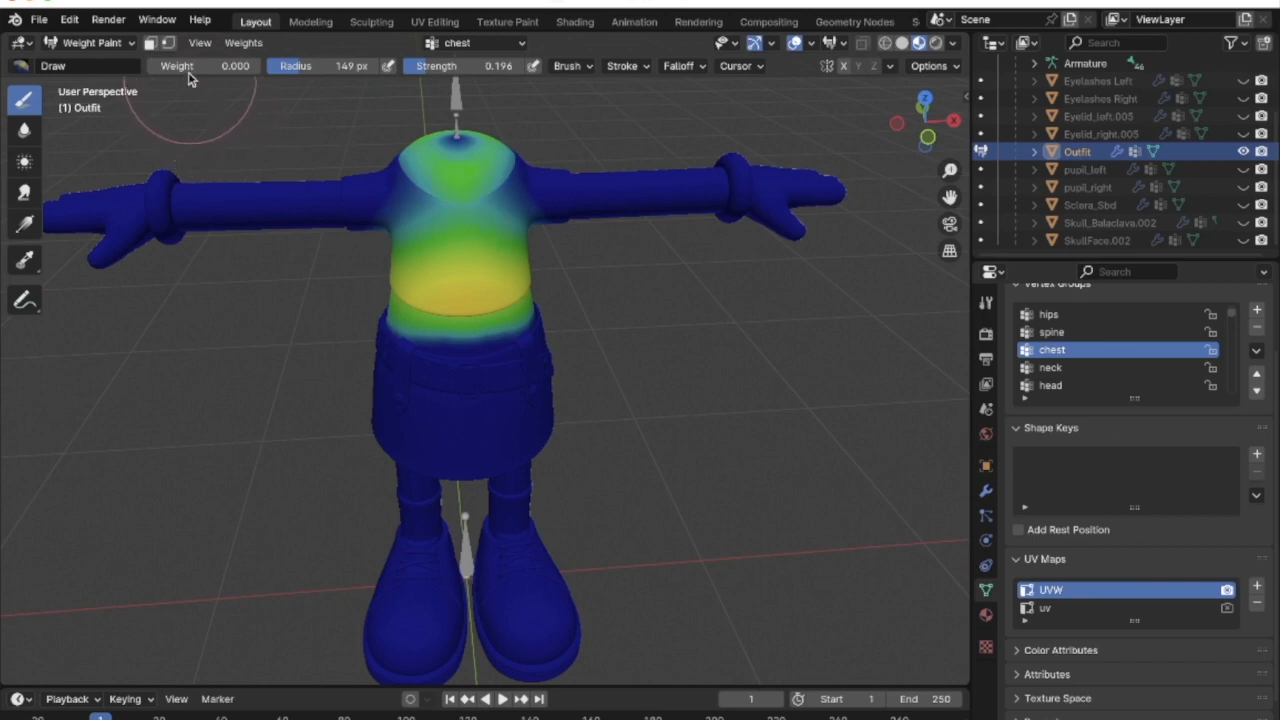
pyautogui.moveTo(429, 187); pyautogui.dragTo(462, 202)
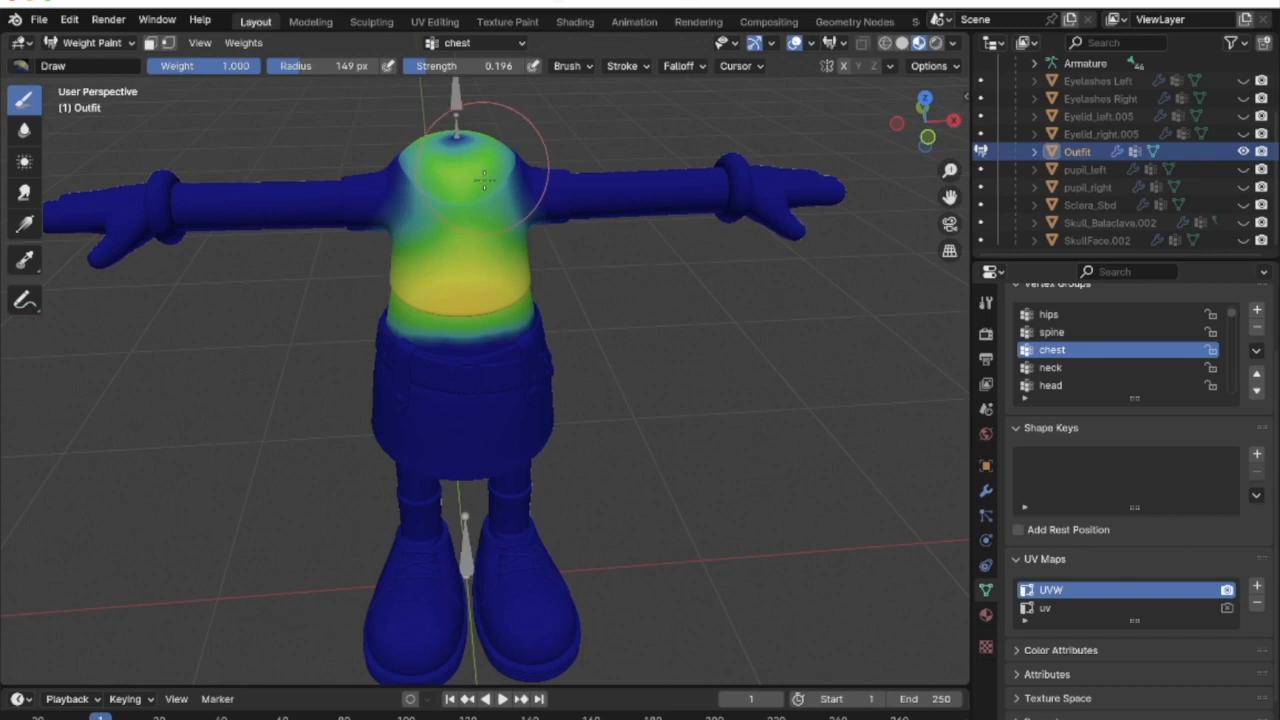
pyautogui.moveTo(425, 210)
pyautogui.mouseDown()
pyautogui.moveTo(460, 170)
pyautogui.moveTo(445, 185)
pyautogui.moveTo(450, 280)
pyautogui.moveTo(500, 150)
pyautogui.moveTo(491, 281)
pyautogui.mouseUp()
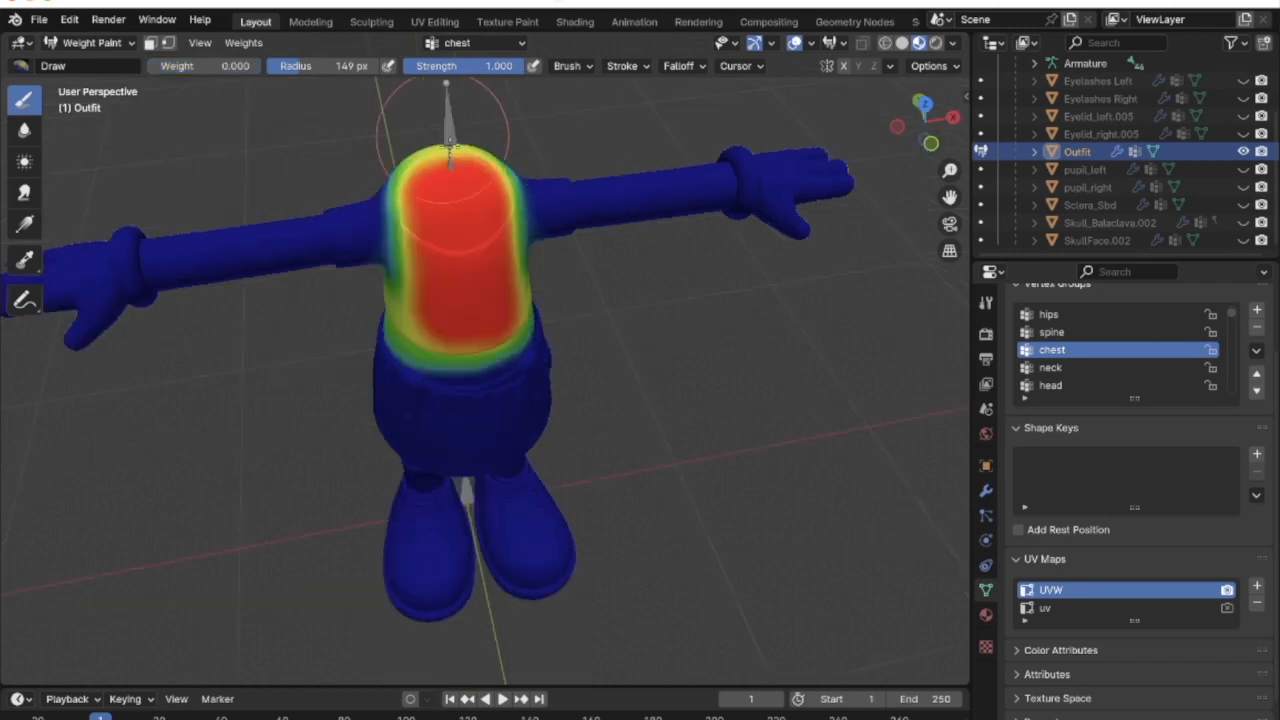
# Erase the chest group's influence at the neck base and across the torso's back with weight 0.000 at full strength
pyautogui.moveTo(448, 146)
pyautogui.mouseDown()
pyautogui.moveTo(457, 156)
pyautogui.moveTo(422, 145)
pyautogui.moveTo(456, 180)
pyautogui.mouseUp()
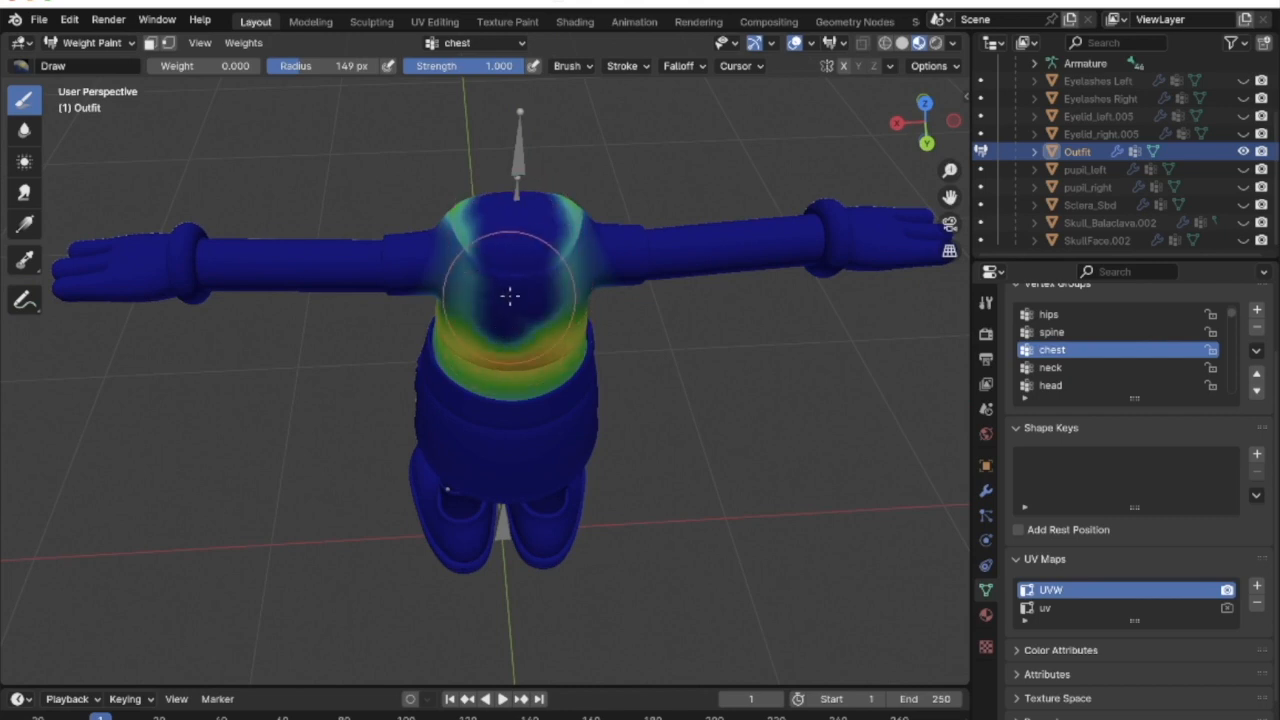
pyautogui.moveTo(510, 295); pyautogui.dragTo(508, 240, button='middle')
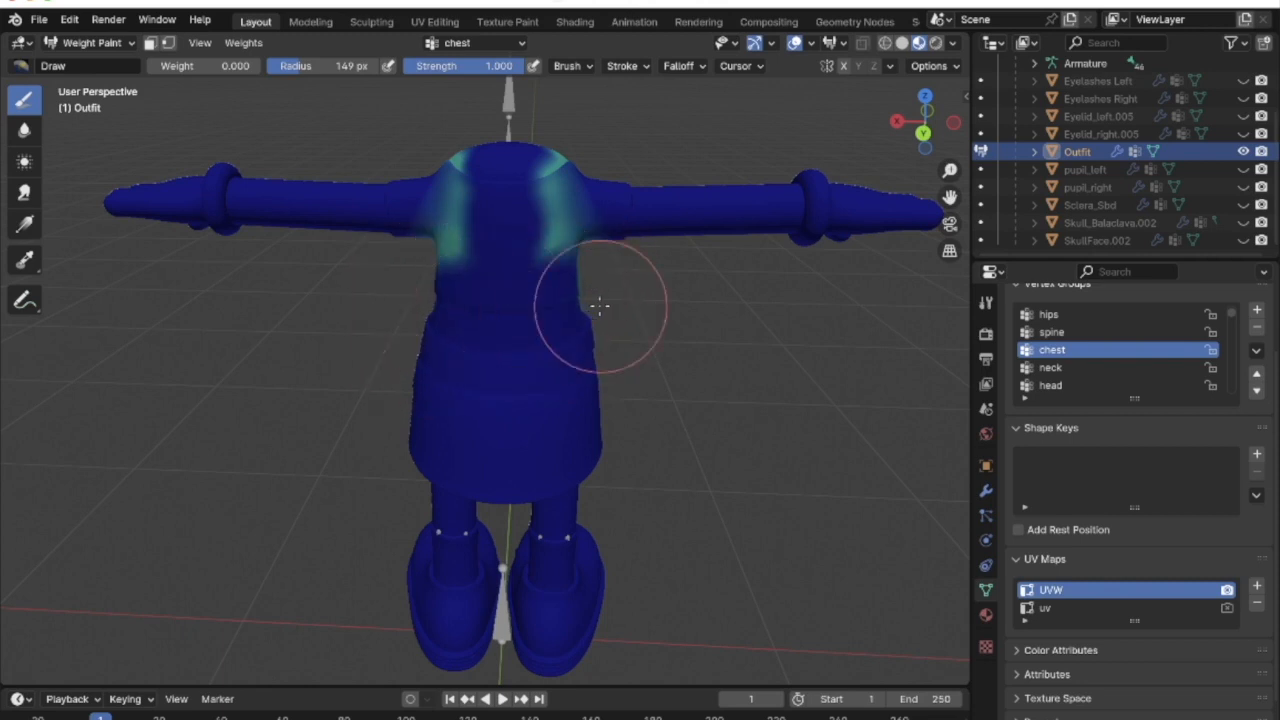
pyautogui.moveTo(558, 338); pyautogui.dragTo(555, 326, button='middle')
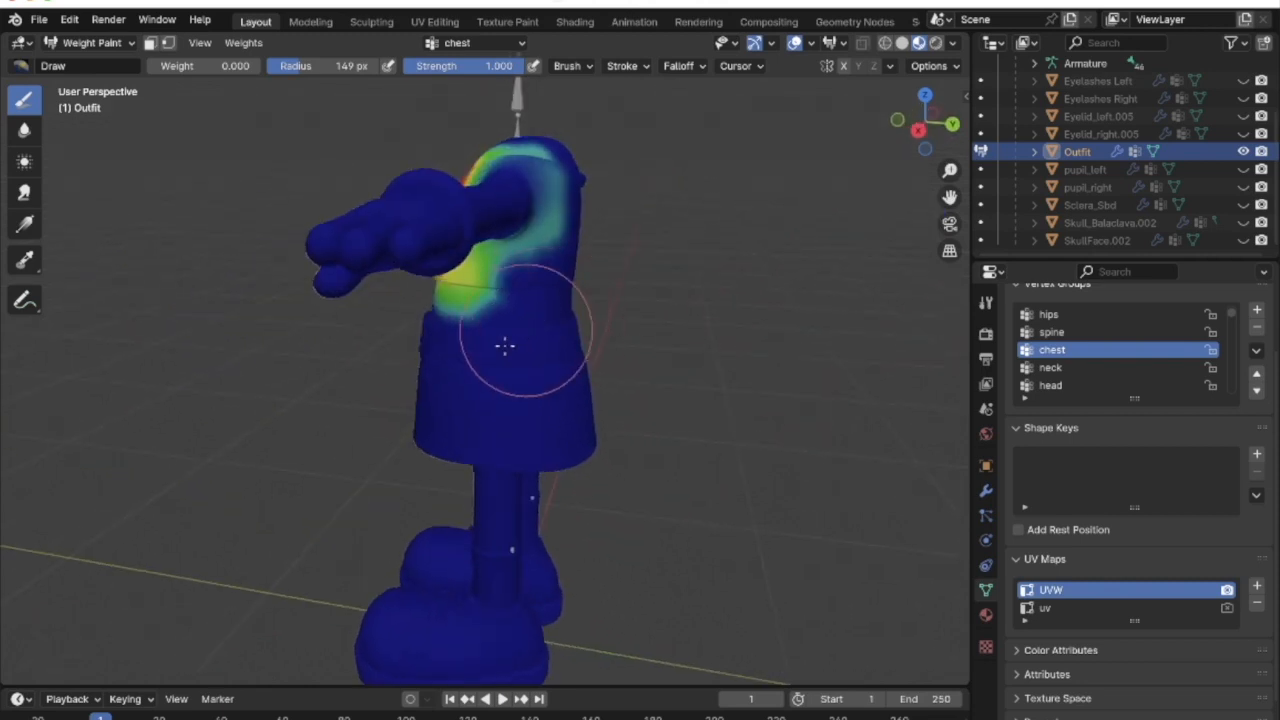
# Set the brush weight to 1.000 and fill the chest group across the side and lower front of the torso
pyautogui.moveTo(562, 281); pyautogui.dragTo(582, 276, button='middle')
pyautogui.moveTo(165, 66); pyautogui.dragTo(260, 66)
pyautogui.moveTo(530, 266)
pyautogui.mouseDown(button='middle')
pyautogui.moveTo(497, 267)
pyautogui.moveTo(503, 291)
pyautogui.mouseUp(button='middle')
pyautogui.moveTo(503, 291); pyautogui.dragTo(409, 289)
pyautogui.moveTo(409, 289); pyautogui.dragTo(390, 280, button='middle')
# Set the brush weight to 0.000 and trim the chest group along the waist just above the skirt
pyautogui.scroll(5, 390, 280)
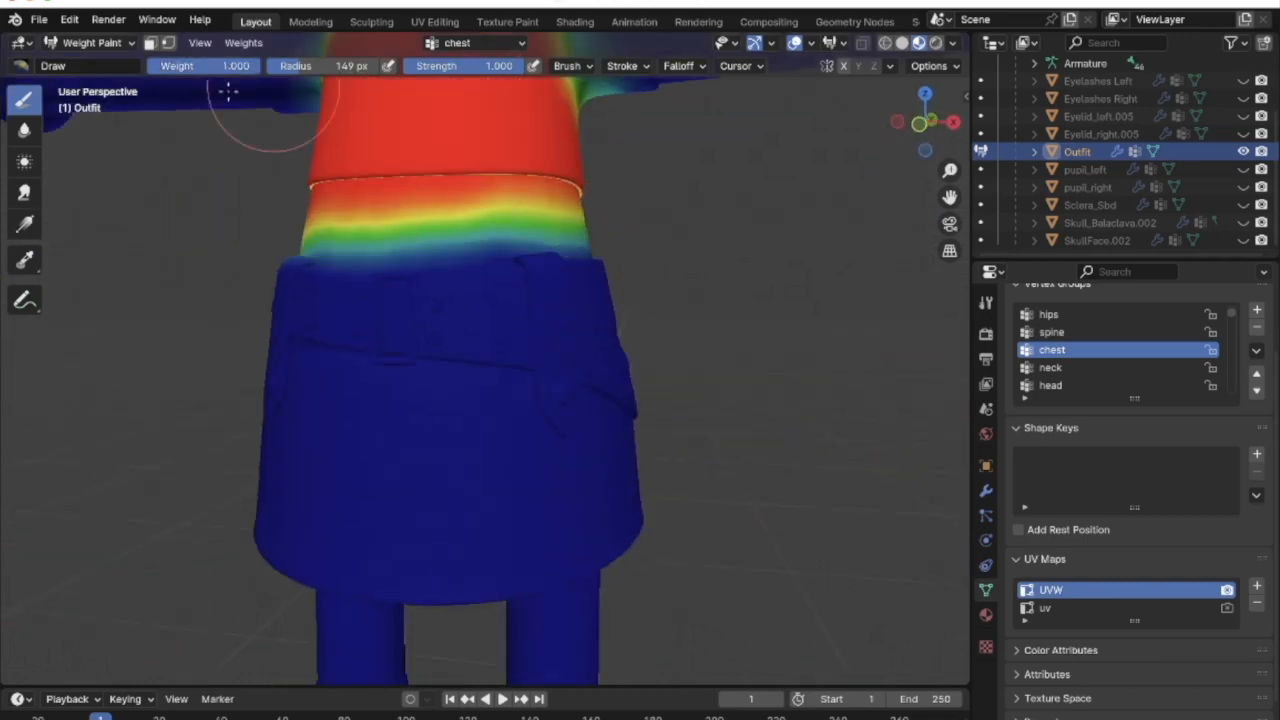
pyautogui.moveTo(255, 66); pyautogui.dragTo(150, 66)
pyautogui.moveTo(262, 275); pyautogui.dragTo(870, 249)
pyautogui.moveTo(870, 249); pyautogui.dragTo(507, 302, button='middle')
pyautogui.moveTo(512, 371); pyautogui.dragTo(230, 260, button='middle')
pyautogui.moveTo(157, 234); pyautogui.dragTo(205, 145)
pyautogui.scroll(-5, 430, 214)
pyautogui.moveTo(205, 145)
pyautogui.mouseDown(button='middle')
pyautogui.moveTo(430, 214)
pyautogui.moveTo(495, 214)
pyautogui.mouseUp(button='middle')
# Restore the brush weight to 1.000 and repaint the chest group down the front of the torso
pyautogui.moveTo(150, 66); pyautogui.dragTo(262, 66)
pyautogui.moveTo(400, 290); pyautogui.dragTo(491, 340, button='middle')
pyautogui.moveTo(425, 335); pyautogui.dragTo(414, 423)
pyautogui.moveTo(540, 415)
pyautogui.mouseDown(button='middle')
pyautogui.moveTo(410, 350)
pyautogui.moveTo(520, 350)
pyautogui.mouseUp(button='middle')
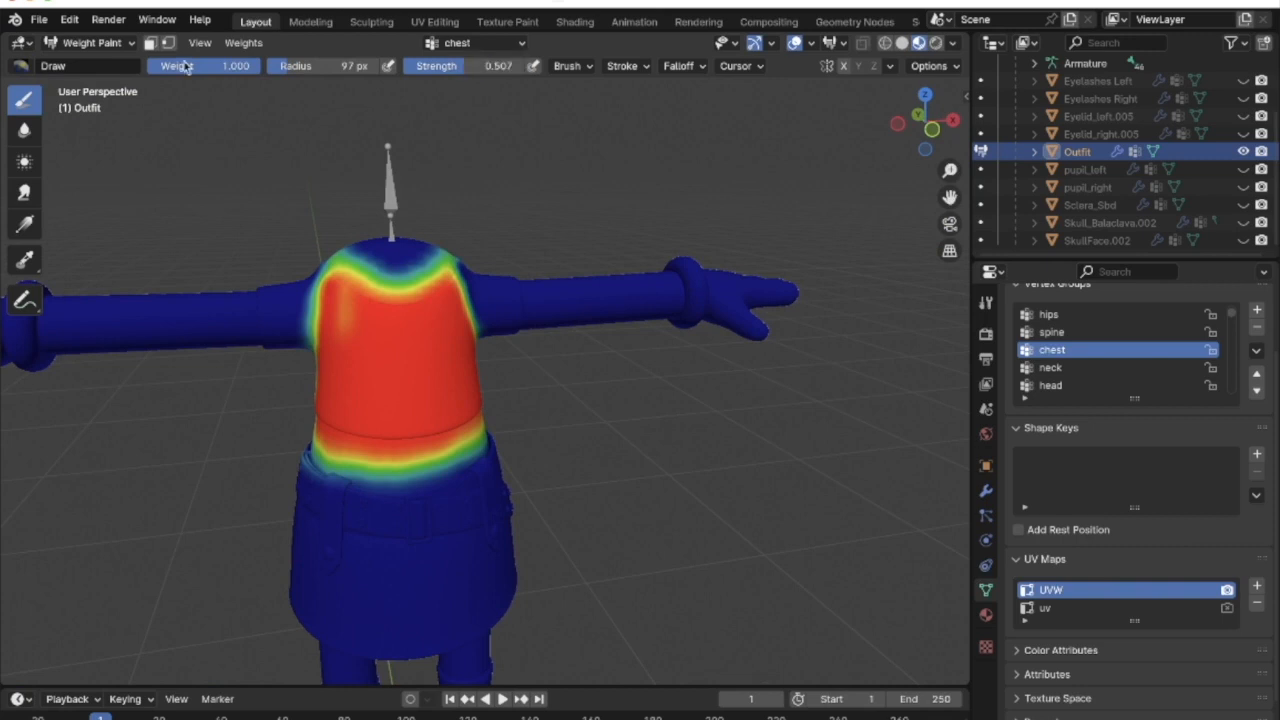
# Blend the chest group into both shoulders with partial weight at strength 0.507 and a 97 px brush
pyautogui.moveTo(328, 266)
pyautogui.mouseDown(button='middle')
pyautogui.moveTo(391, 228)
pyautogui.moveTo(445, 238)
pyautogui.mouseUp(button='middle')
pyautogui.moveTo(333, 290)
pyautogui.mouseDown()
pyautogui.moveTo(334, 321)
pyautogui.moveTo(300, 343)
pyautogui.moveTo(314, 371)
pyautogui.moveTo(354, 296)
pyautogui.mouseUp()
pyautogui.moveTo(354, 296)
pyautogui.mouseDown(button='middle')
pyautogui.moveTo(414, 238)
pyautogui.moveTo(431, 240)
pyautogui.mouseUp(button='middle')
pyautogui.moveTo(437, 250)
pyautogui.mouseDown()
pyautogui.moveTo(462, 339)
pyautogui.moveTo(447, 287)
pyautogui.mouseUp()
pyautogui.moveTo(447, 205)
pyautogui.mouseDown(button='middle')
pyautogui.moveTo(496, 189)
pyautogui.moveTo(267, 137)
pyautogui.mouseUp(button='middle')
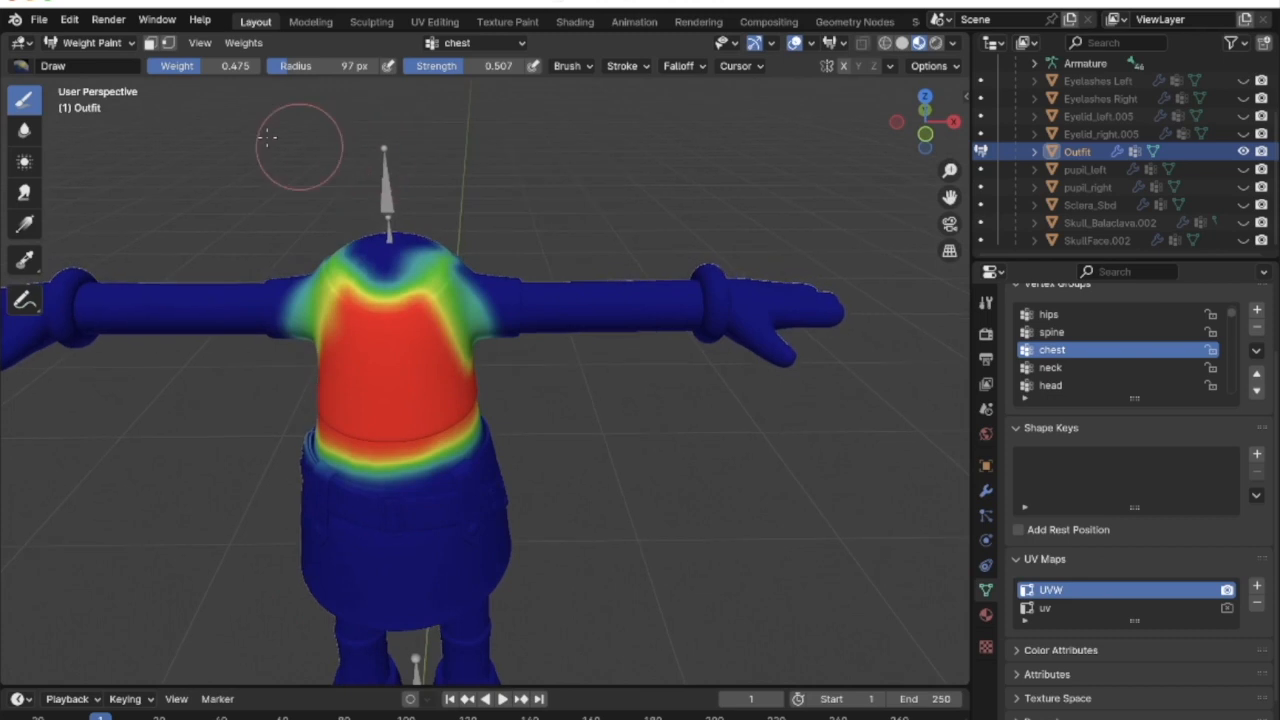
# Erase the chest group's spill from both sleeves with weight 0.000 at strength 1.000
pyautogui.moveTo(152, 66); pyautogui.dragTo(146, 66)
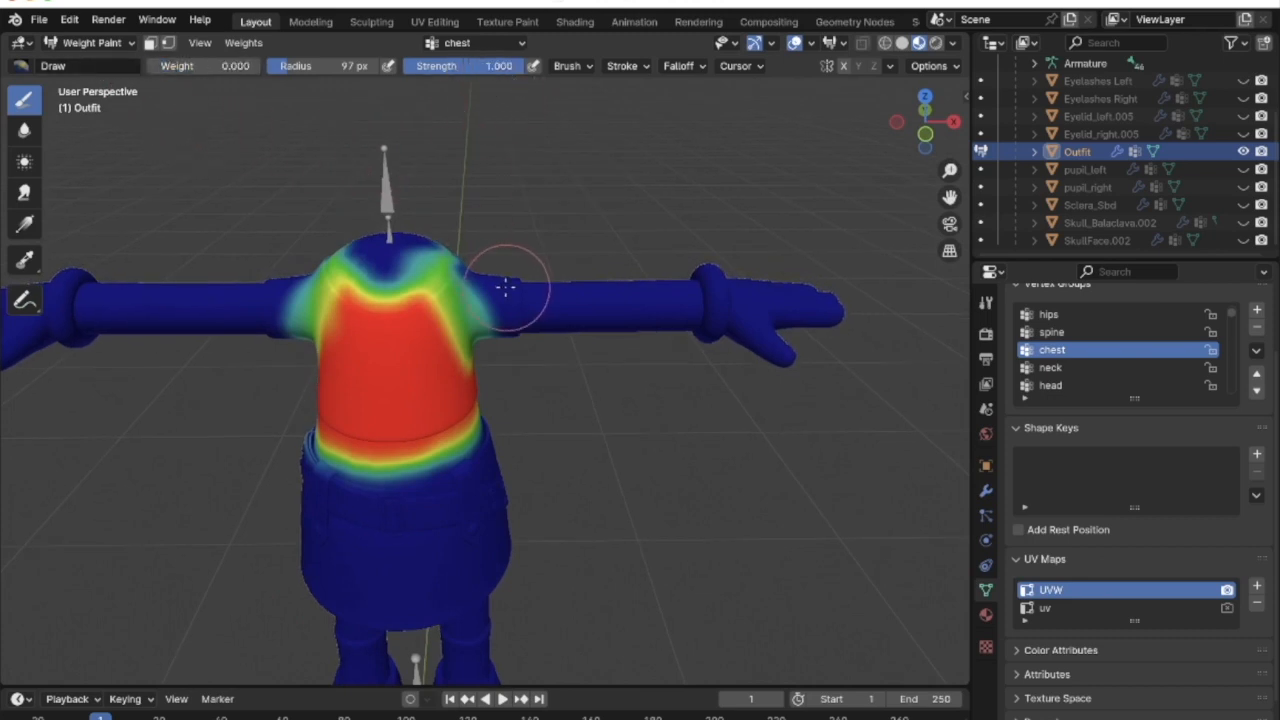
pyautogui.moveTo(491, 318); pyautogui.dragTo(498, 354)
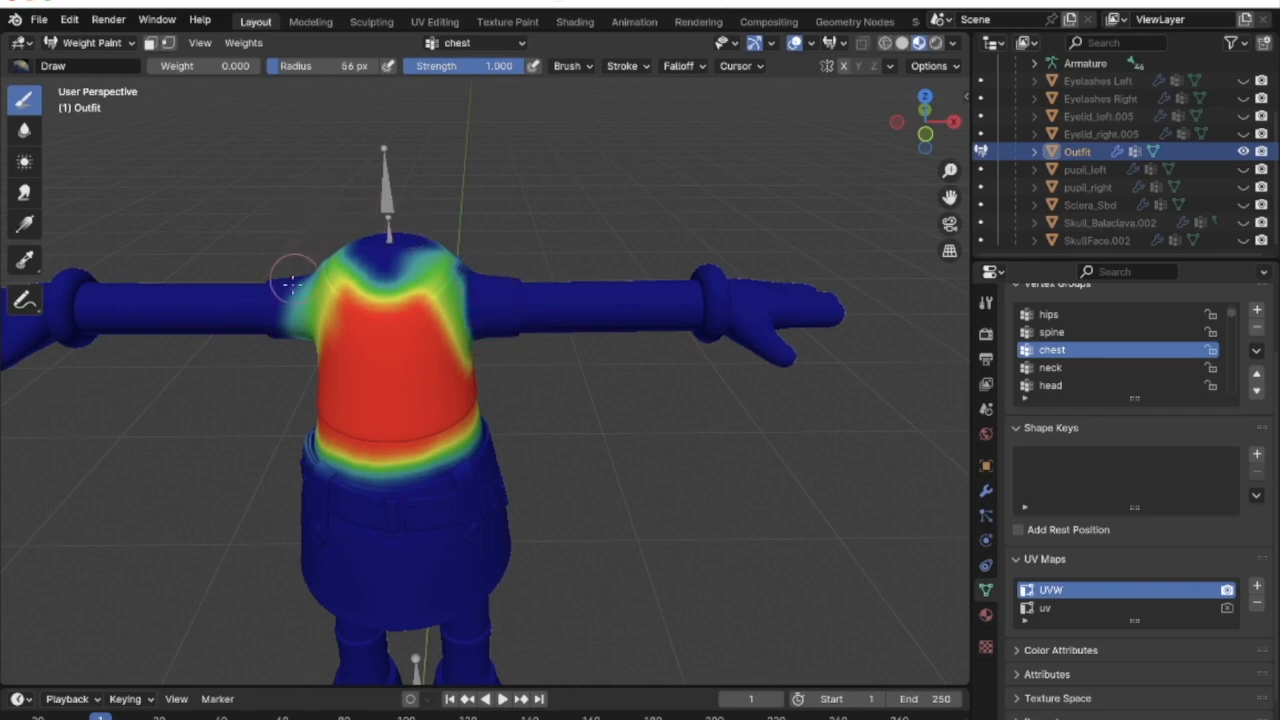
pyautogui.moveTo(293, 272); pyautogui.dragTo(290, 362)
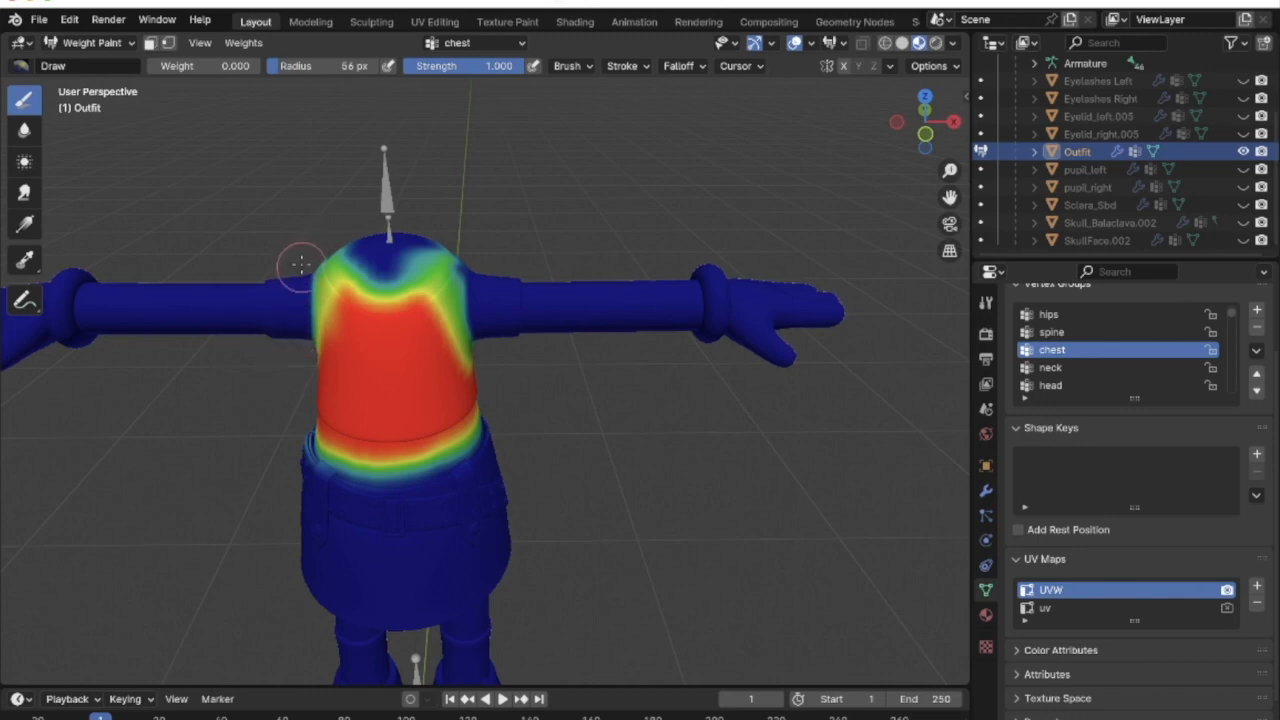
# Activate the spine group, enlarge the brush to 113 px and erase its weight from the front of the waist
pyautogui.moveTo(464, 187); pyautogui.dragTo(402, 228, button='middle')
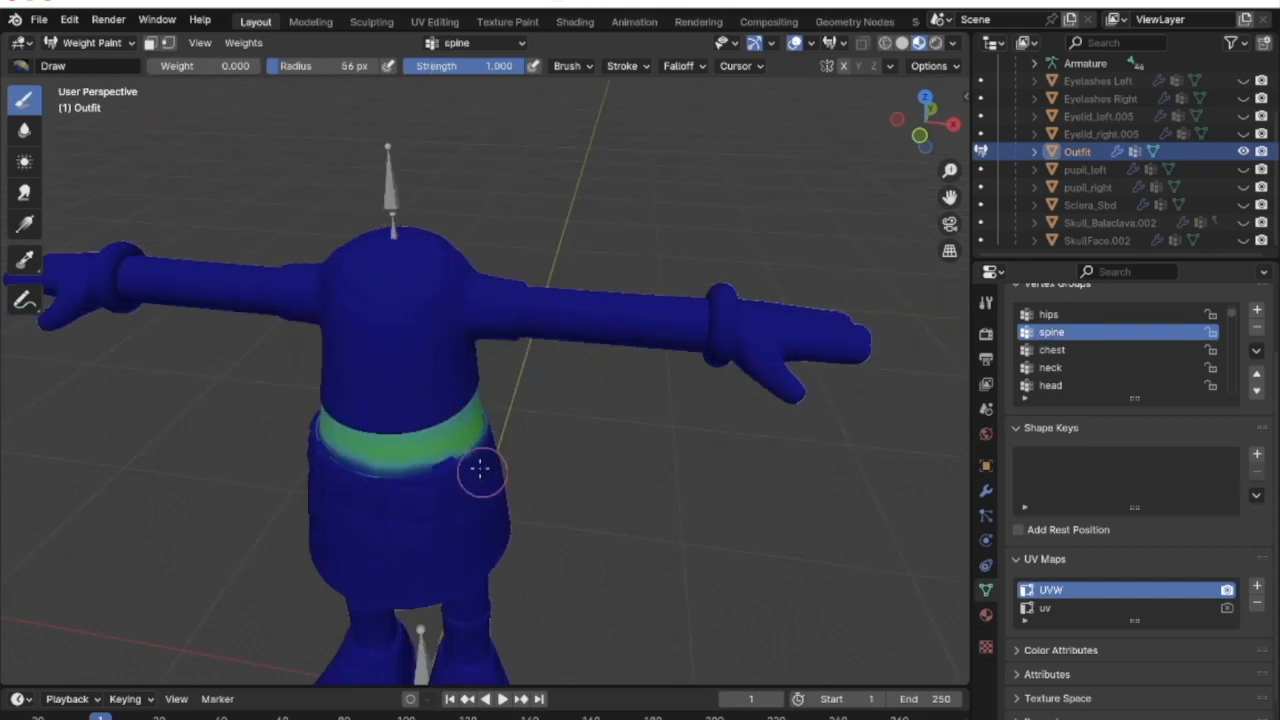
pyautogui.press(']')
pyautogui.press(']')
pyautogui.press(']')
pyautogui.press(']')
pyautogui.moveTo(461, 422)
pyautogui.mouseDown()
pyautogui.moveTo(452, 471)
pyautogui.moveTo(389, 500)
pyautogui.moveTo(416, 439)
pyautogui.moveTo(446, 420)
pyautogui.moveTo(466, 431)
pyautogui.moveTo(471, 414)
pyautogui.moveTo(457, 440)
pyautogui.moveTo(349, 449)
pyautogui.moveTo(380, 432)
pyautogui.moveTo(346, 435)
pyautogui.mouseUp()
pyautogui.moveTo(346, 435)
pyautogui.mouseDown(button='middle')
pyautogui.moveTo(366, 409)
pyautogui.moveTo(429, 509)
pyautogui.mouseUp(button='middle')
pyautogui.moveTo(429, 509)
pyautogui.mouseDown()
pyautogui.moveTo(389, 500)
pyautogui.moveTo(386, 471)
pyautogui.moveTo(380, 514)
pyautogui.moveTo(379, 494)
pyautogui.mouseUp()
# Set the brush weight to 1.000 and paint the spine group down the middle of the back
pyautogui.moveTo(379, 494); pyautogui.dragTo(285, 180, button='middle')
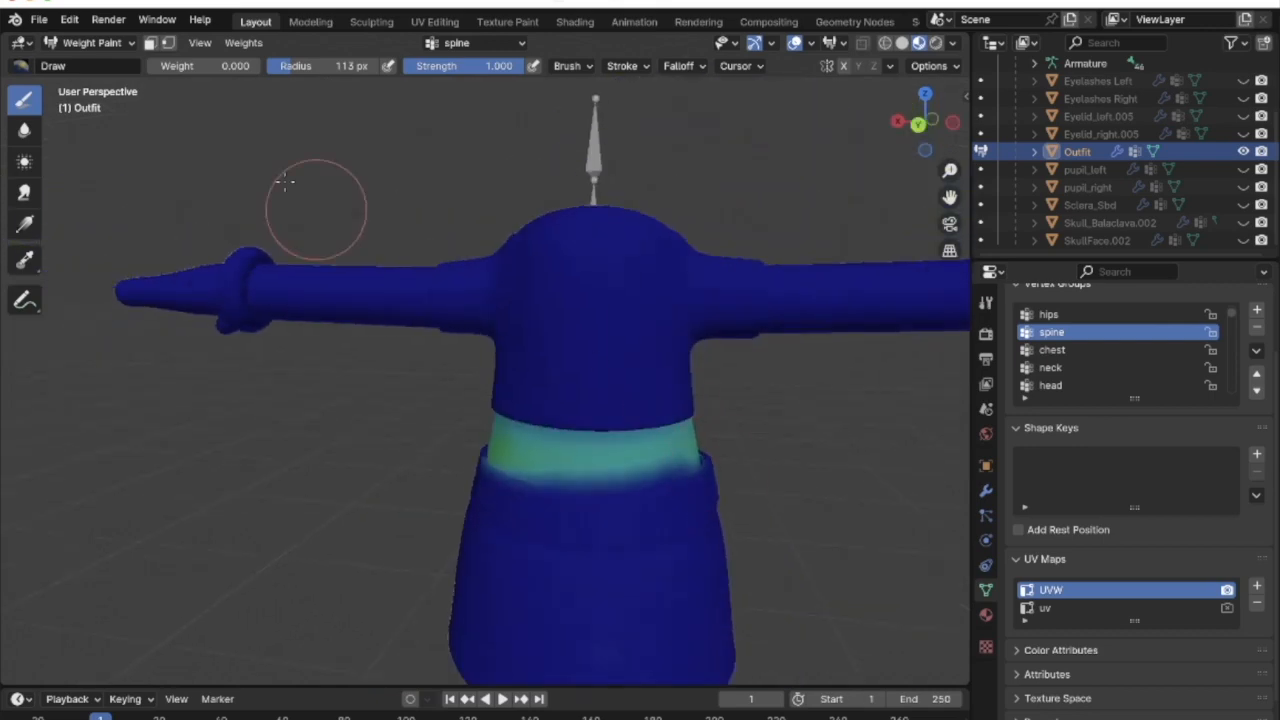
pyautogui.click(175, 66)
pyautogui.write('1')
pyautogui.press('Return')
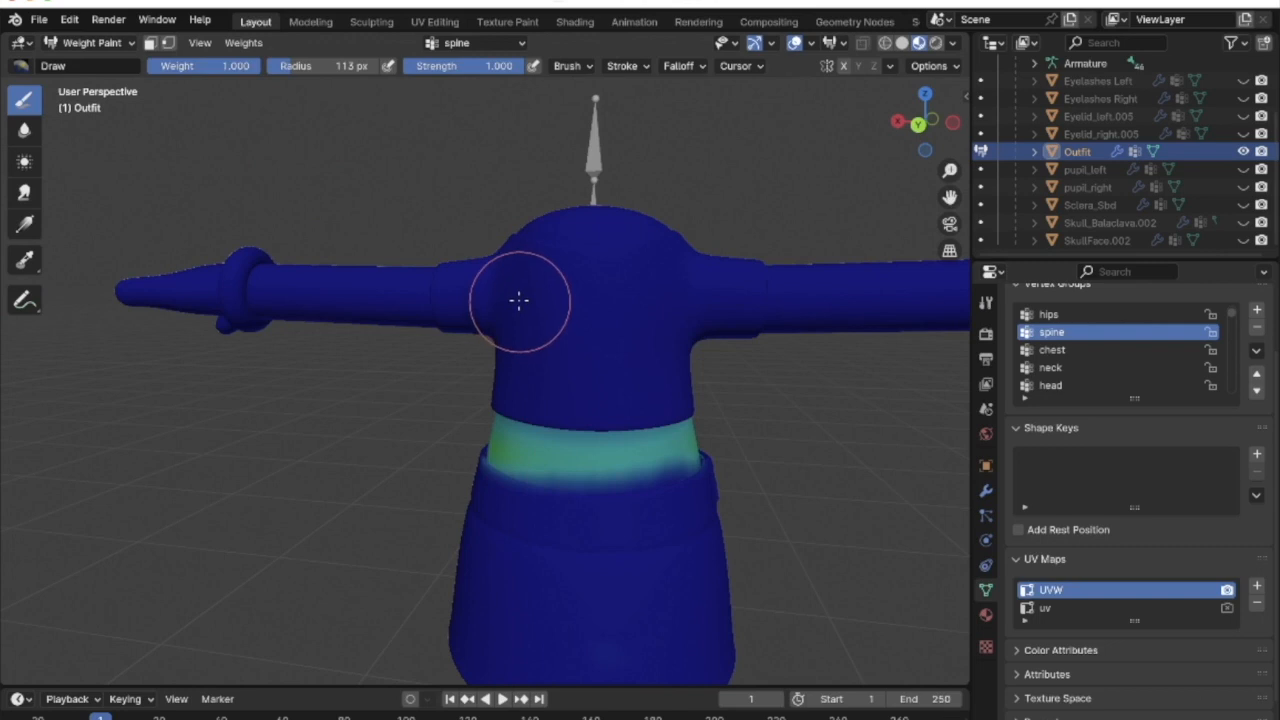
pyautogui.moveTo(592, 271)
pyautogui.mouseDown()
pyautogui.moveTo(588, 425)
pyautogui.moveTo(580, 295)
pyautogui.moveTo(546, 362)
pyautogui.moveTo(686, 414)
pyautogui.moveTo(645, 405)
pyautogui.moveTo(630, 440)
pyautogui.mouseUp()
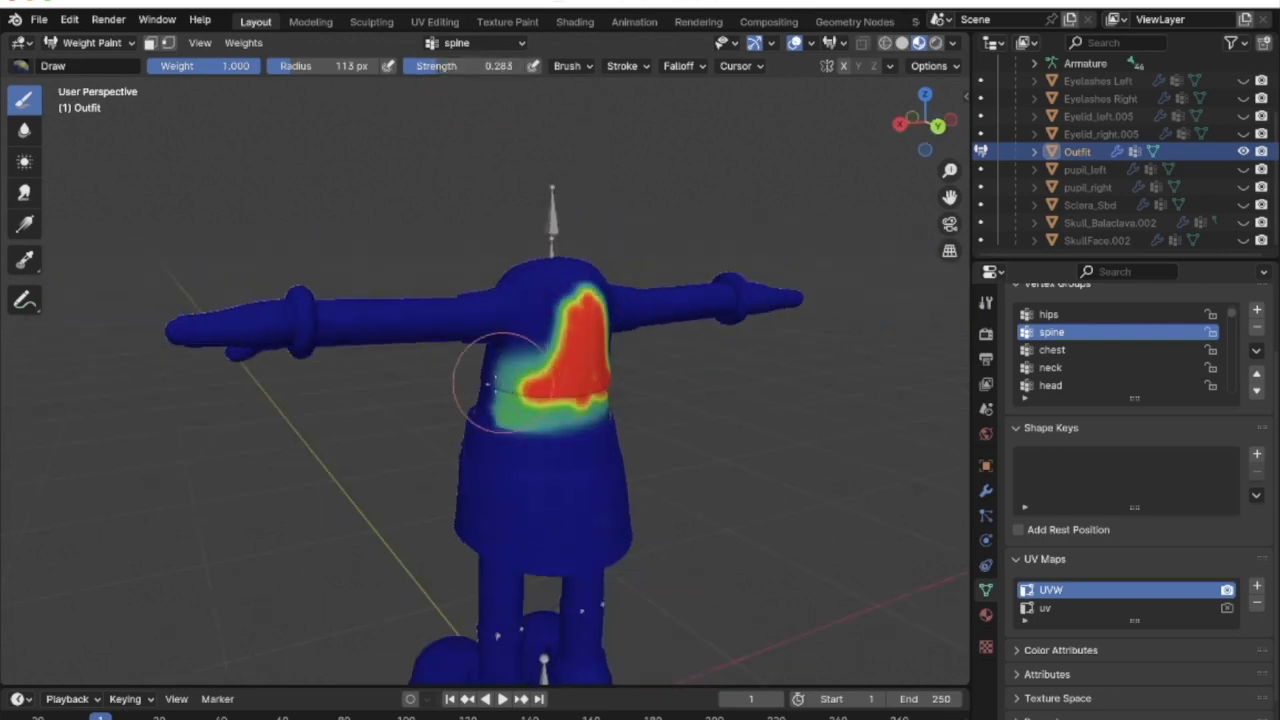
# Extend the spine group over both sides of the lower back with weight 1.000 at strength 0.283
pyautogui.moveTo(509, 377)
pyautogui.mouseDown()
pyautogui.moveTo(571, 400)
pyautogui.moveTo(551, 413)
pyautogui.moveTo(563, 418)
pyautogui.mouseUp()
pyautogui.moveTo(690, 392); pyautogui.dragTo(550, 402, button='middle')
pyautogui.moveTo(502, 422)
pyautogui.mouseDown()
pyautogui.moveTo(472, 431)
pyautogui.moveTo(464, 356)
pyautogui.moveTo(512, 416)
pyautogui.moveTo(540, 410)
pyautogui.moveTo(455, 370)
pyautogui.mouseUp()
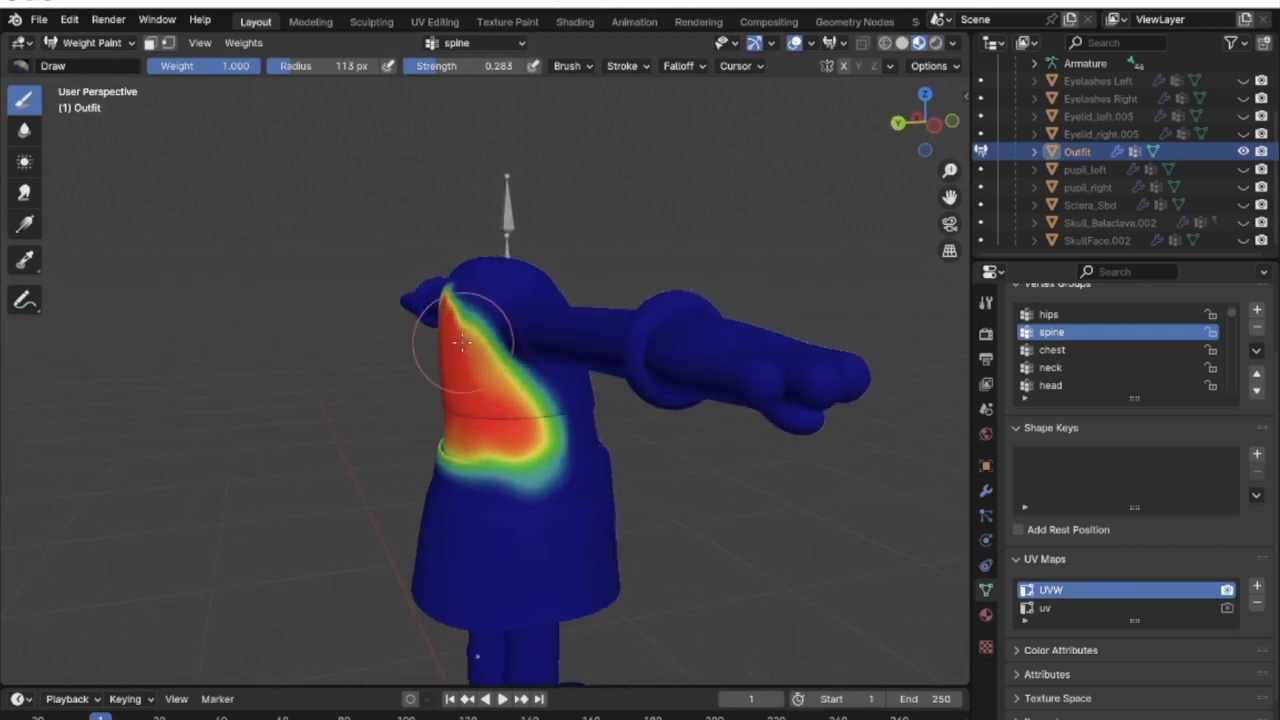
pyautogui.moveTo(455, 370); pyautogui.dragTo(549, 380, button='middle')
pyautogui.moveTo(549, 382)
pyautogui.mouseDown()
pyautogui.moveTo(538, 347)
pyautogui.moveTo(500, 409)
pyautogui.mouseUp()
pyautogui.moveTo(410, 410); pyautogui.dragTo(545, 432, button='middle')
# Examine the outfit's neck and shoulder.L vertex group weights around the top of the torso and the left shoulder
pyautogui.moveTo(375, 463); pyautogui.dragTo(362, 457, button='middle')
pyautogui.keyDown('ctrl'); pyautogui.scroll(-3, 1088, 352); pyautogui.keyUp('ctrl')
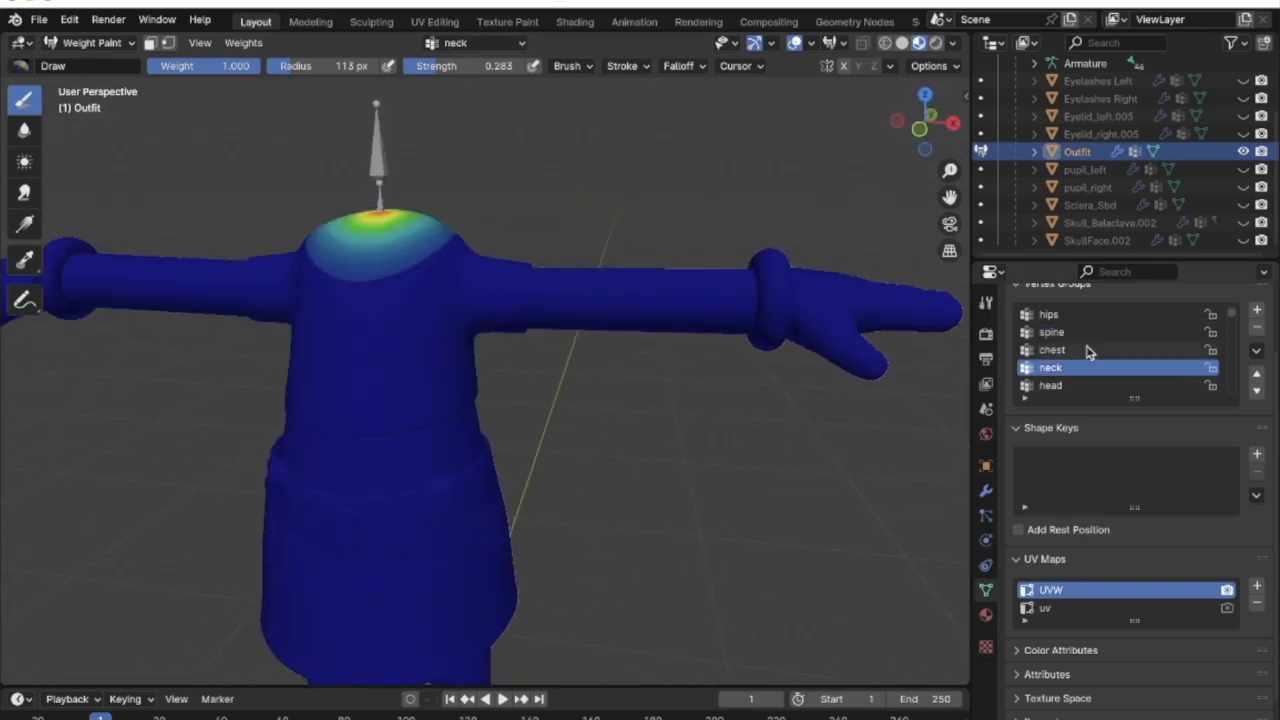
pyautogui.keyDown('ctrl'); pyautogui.scroll(1, 1088, 352); pyautogui.keyUp('ctrl')
pyautogui.moveTo(577, 288)
pyautogui.mouseDown(button='middle')
pyautogui.moveTo(430, 260)
pyautogui.moveTo(408, 270)
pyautogui.mouseUp(button='middle')
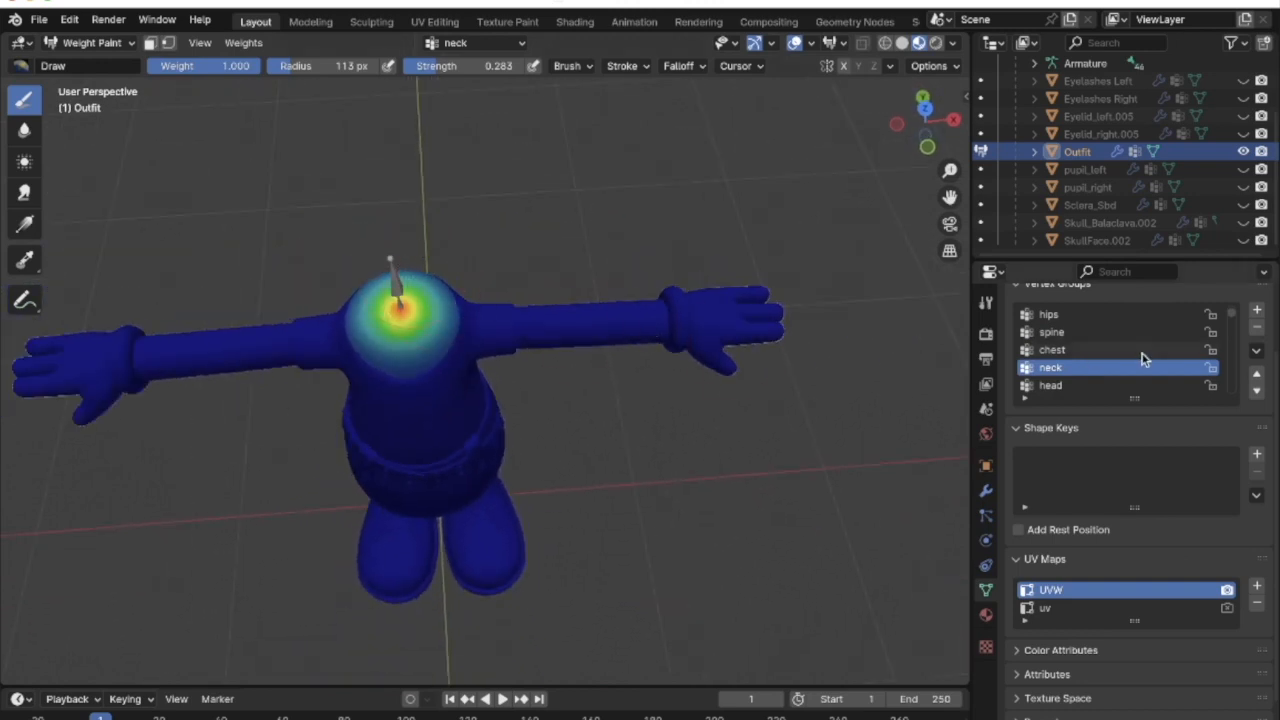
pyautogui.keyDown('ctrl'); pyautogui.scroll(-3, 1085, 358); pyautogui.keyUp('ctrl')
pyautogui.keyDown('ctrl'); pyautogui.scroll(1, 1085, 358); pyautogui.keyUp('ctrl')
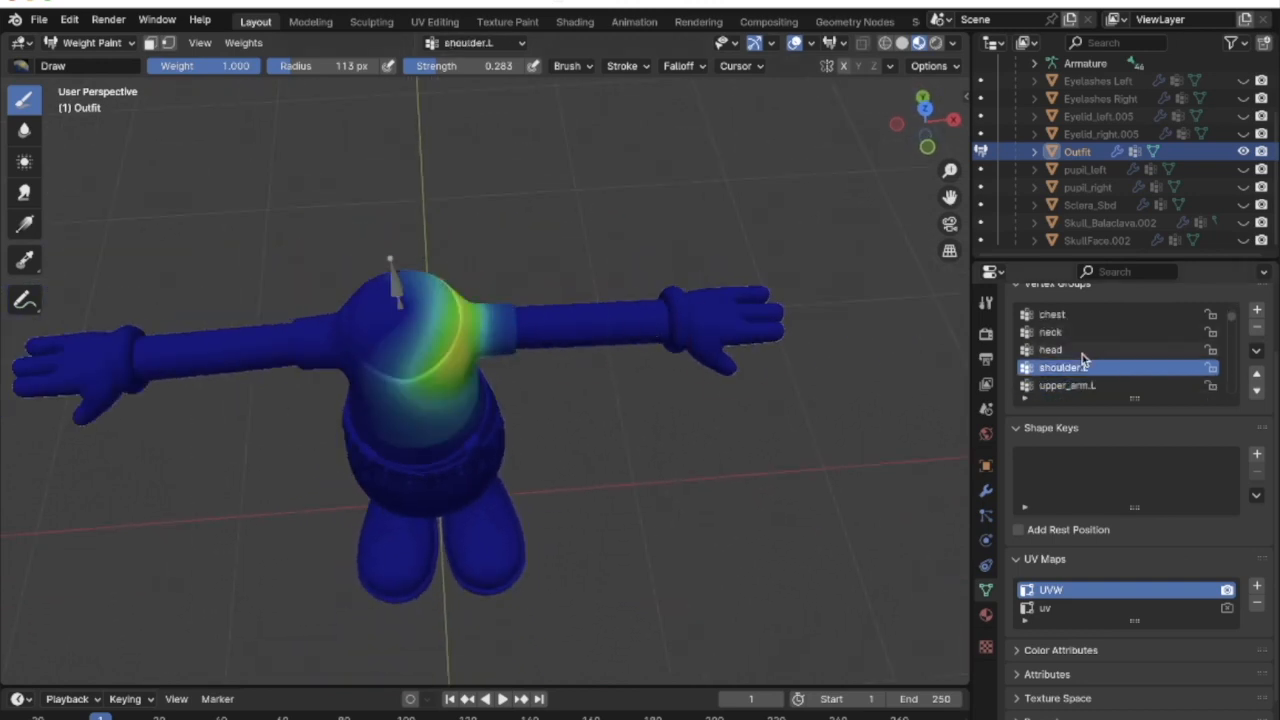
pyautogui.moveTo(723, 382)
pyautogui.mouseDown(button='middle')
pyautogui.moveTo(629, 391)
pyautogui.moveTo(491, 357)
pyautogui.mouseUp(button='middle')
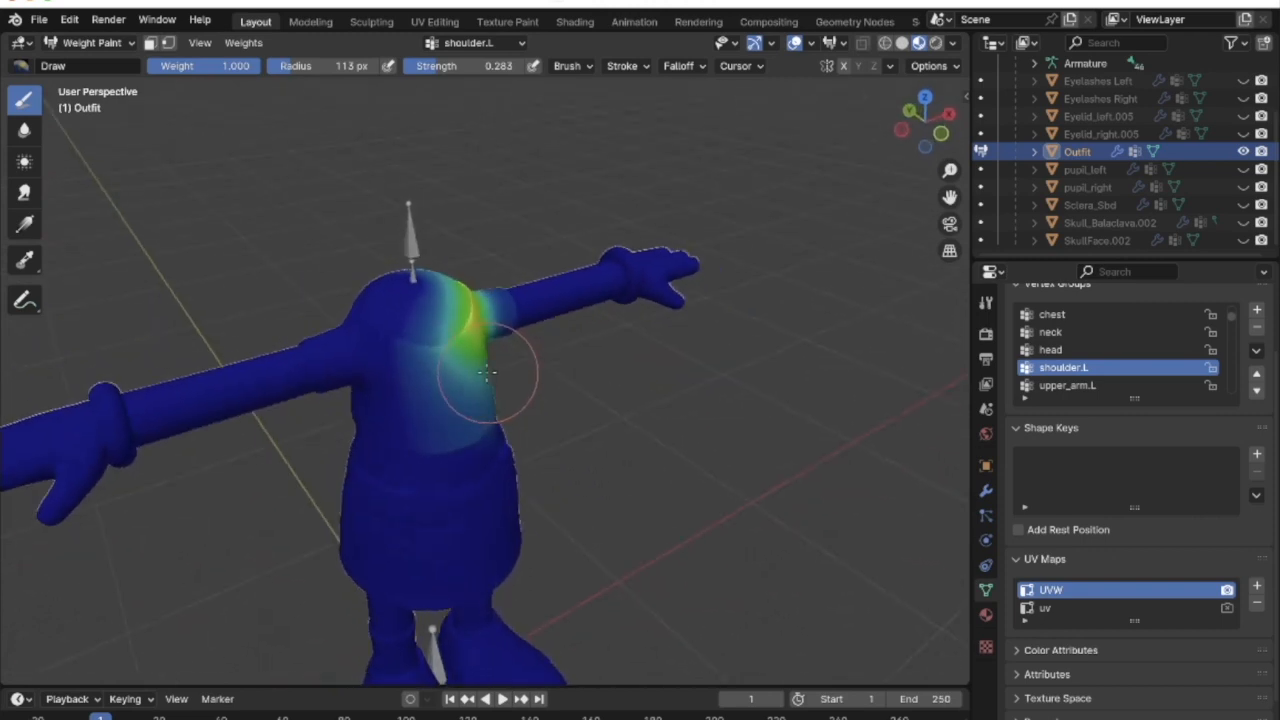
pyautogui.keyDown('ctrl'); pyautogui.scroll(-1, 1095, 358); pyautogui.keyUp('ctrl')
pyautogui.keyDown('ctrl'); pyautogui.scroll(4, 1095, 358); pyautogui.keyUp('ctrl')
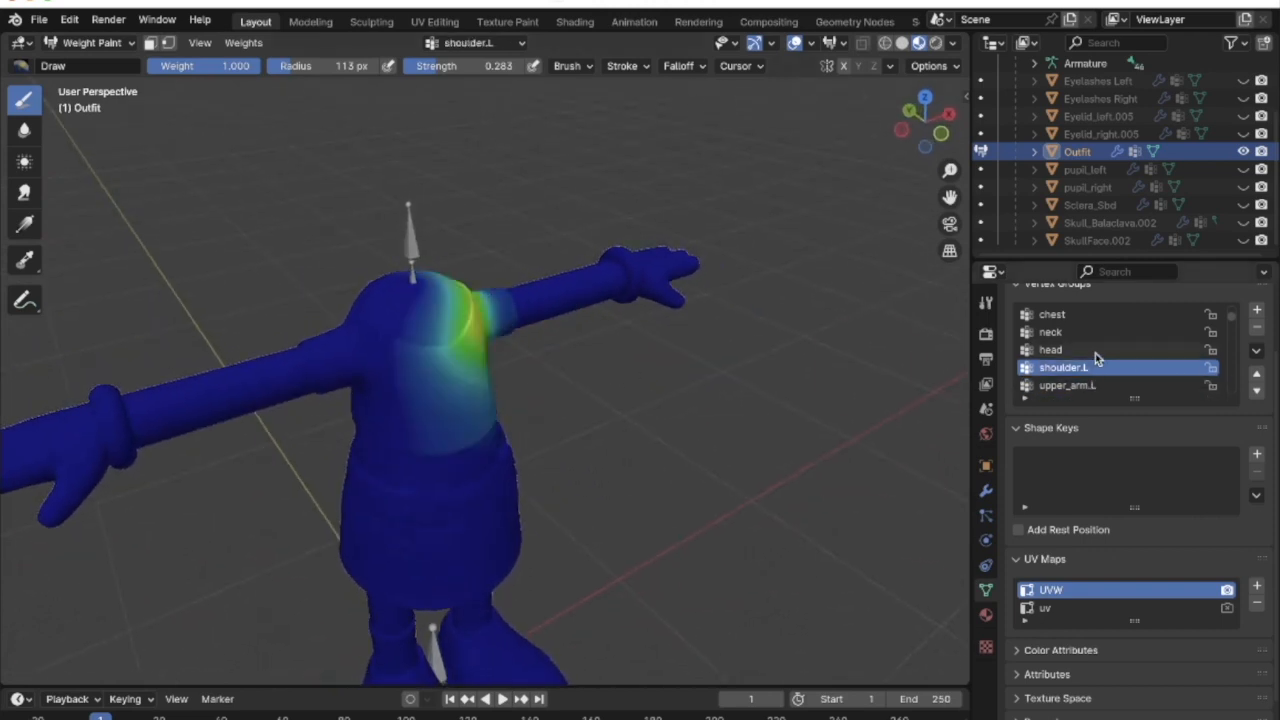
pyautogui.keyDown('ctrl'); pyautogui.scroll(1, 1095, 353); pyautogui.keyUp('ctrl')
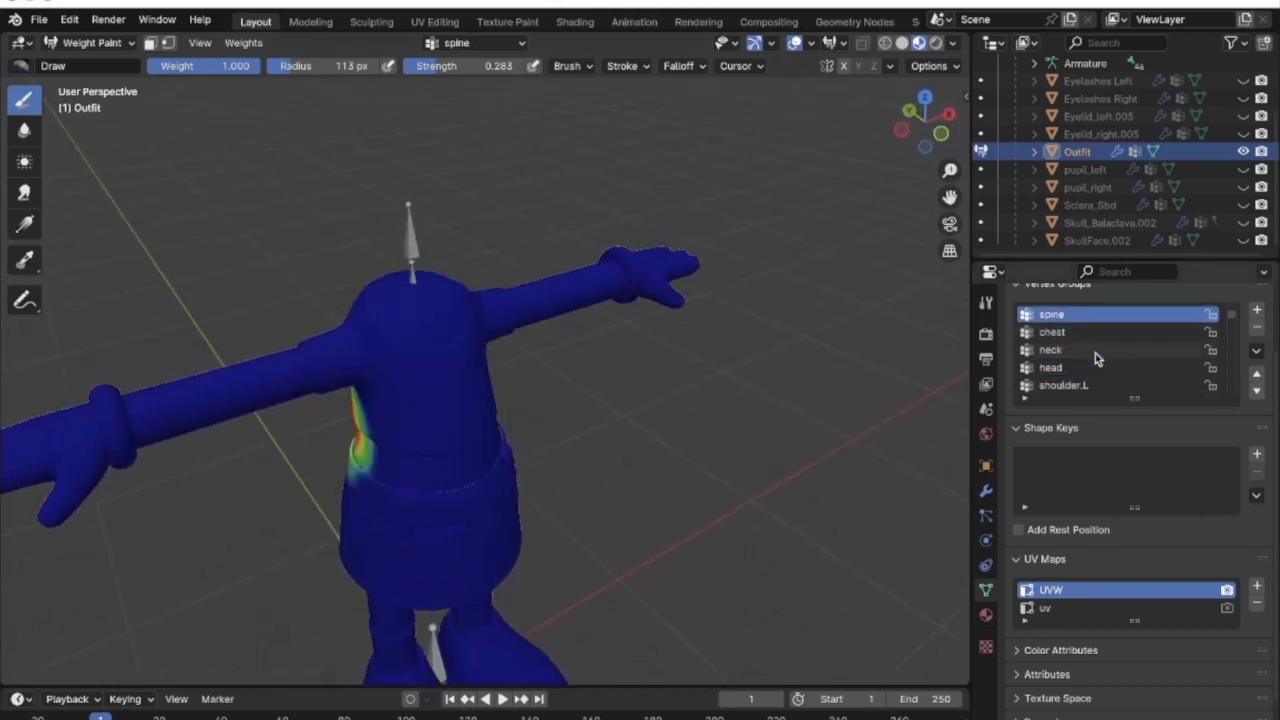
# Go through the outfit's remaining vertex groups down to toes.R and back up to root, checking each one's weights
pyautogui.keyDown('ctrl'); pyautogui.scroll(-7, 1095, 353); pyautogui.keyUp('ctrl')
pyautogui.keyDown('ctrl'); pyautogui.scroll(-11, 1095, 353); pyautogui.keyUp('ctrl')
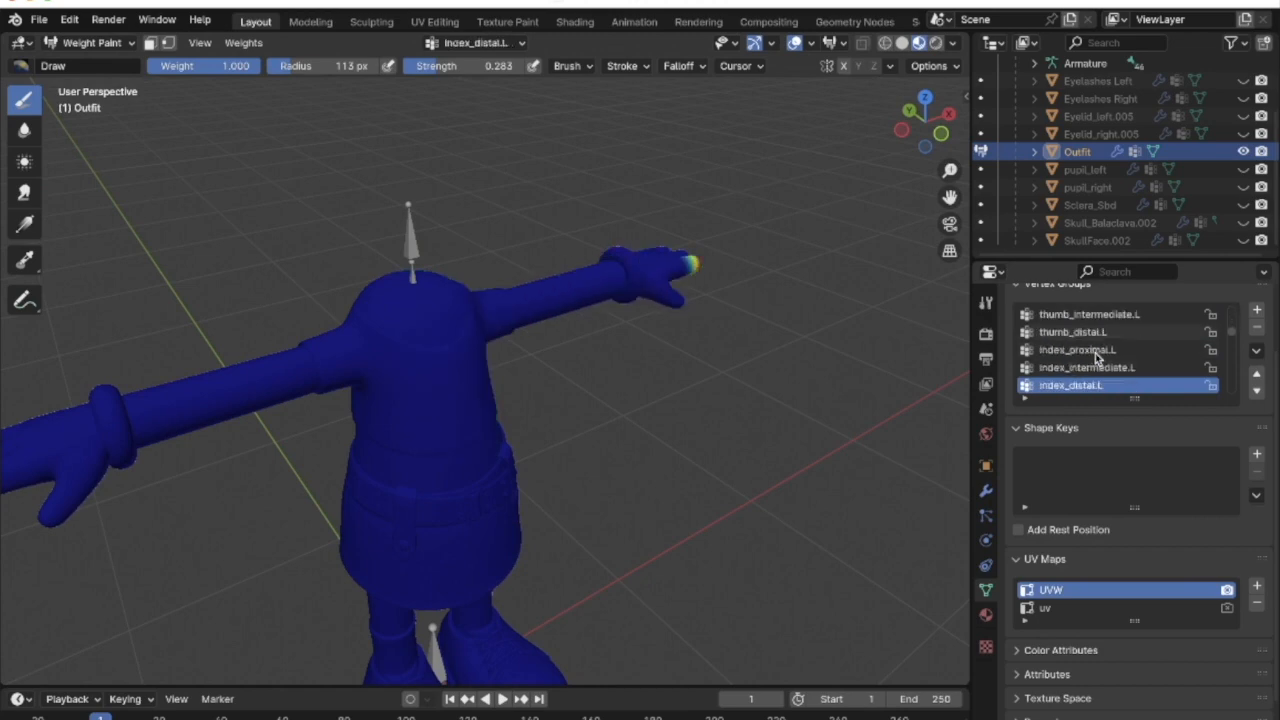
pyautogui.keyDown('ctrl'); pyautogui.scroll(-18, 1095, 358); pyautogui.keyUp('ctrl')
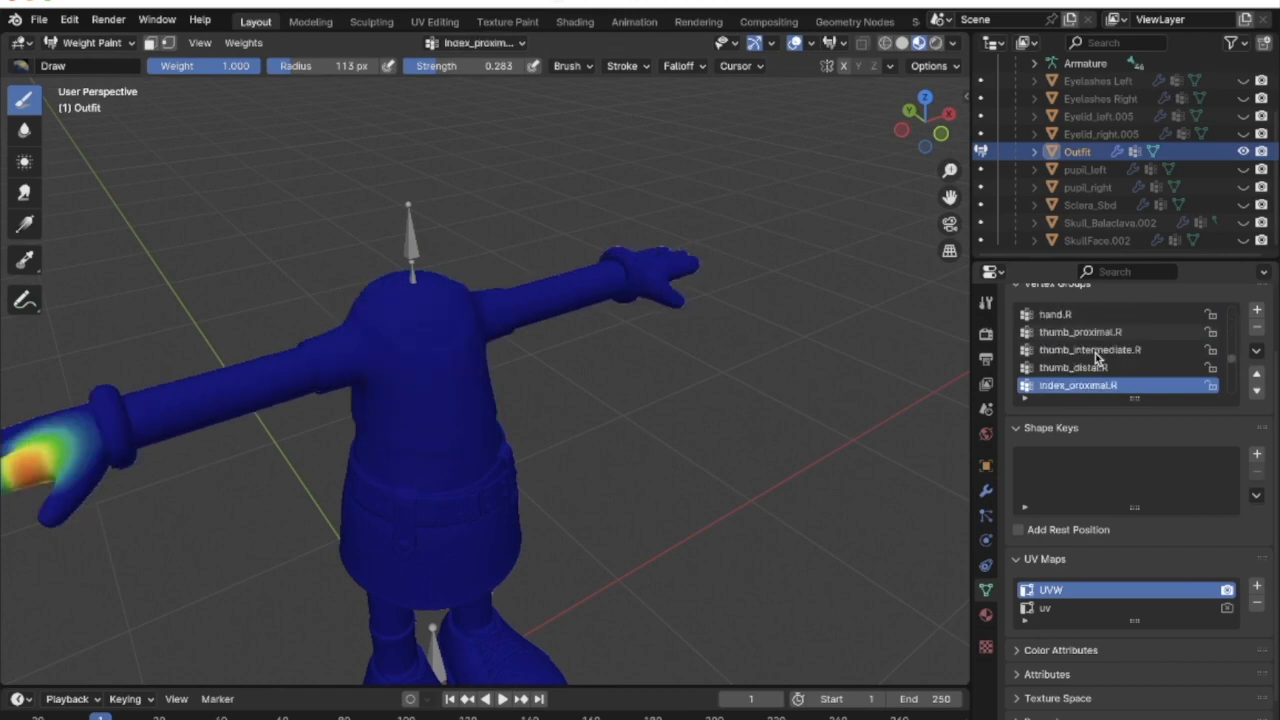
pyautogui.keyDown('ctrl'); pyautogui.scroll(-7, 1095, 358); pyautogui.keyUp('ctrl')
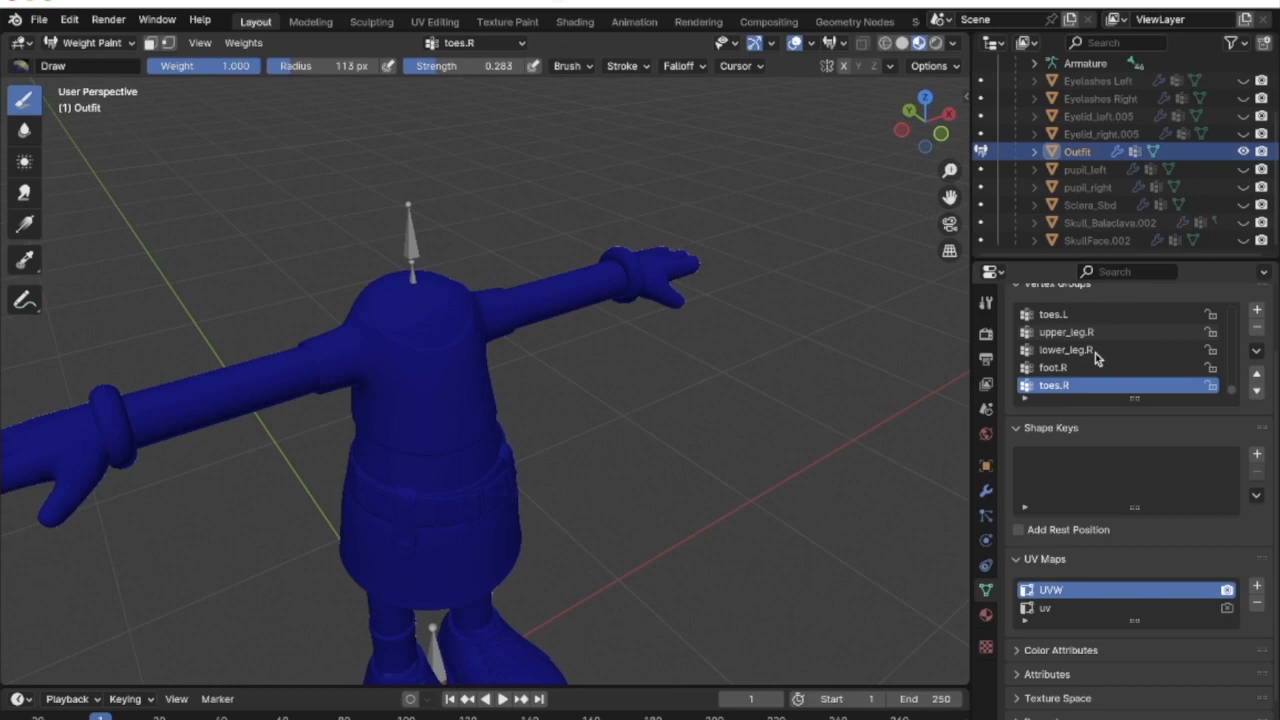
pyautogui.keyDown('ctrl'); pyautogui.scroll(1, 1095, 353); pyautogui.keyUp('ctrl')
pyautogui.keyDown('ctrl'); pyautogui.scroll(20, 1095, 353); pyautogui.keyUp('ctrl')
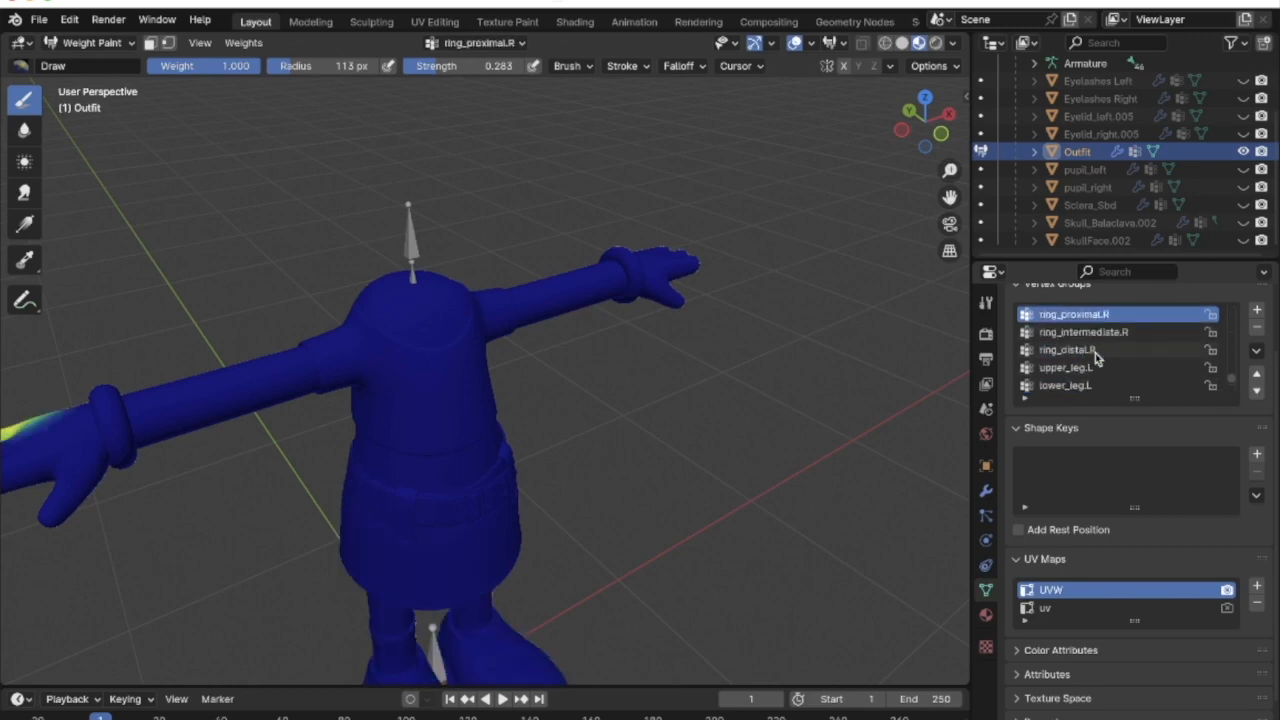
pyautogui.keyDown('ctrl'); pyautogui.scroll(20, 1095, 353); pyautogui.keyUp('ctrl')
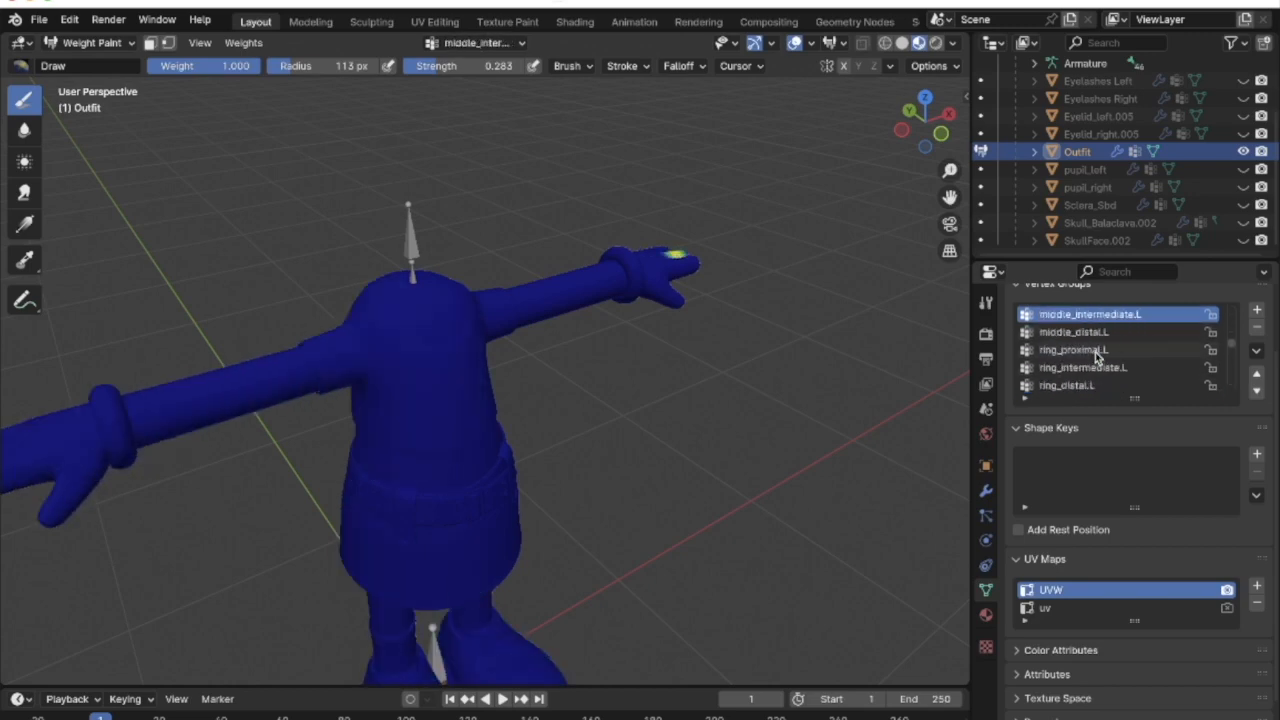
pyautogui.keyDown('ctrl'); pyautogui.scroll(8, 1095, 358); pyautogui.keyUp('ctrl')
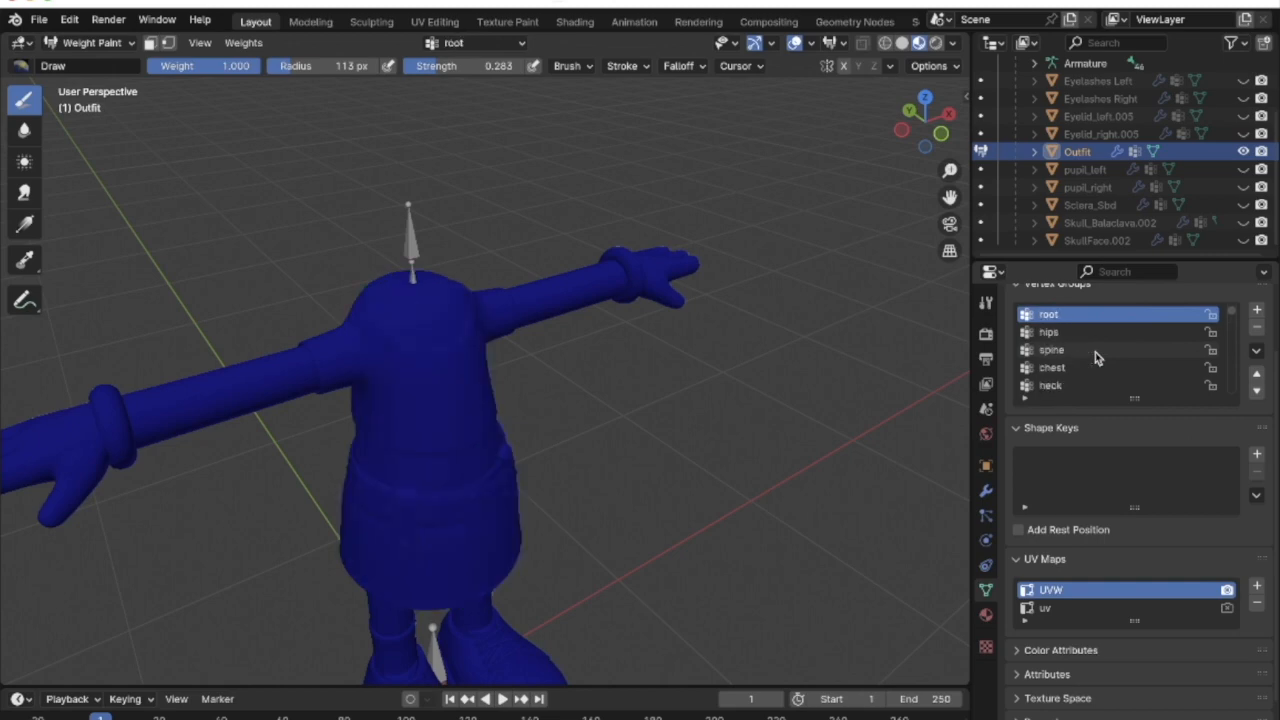
pyautogui.moveTo(627, 324)
pyautogui.mouseDown(button='middle')
pyautogui.moveTo(600, 320)
pyautogui.moveTo(640, 322)
pyautogui.mouseUp(button='middle')
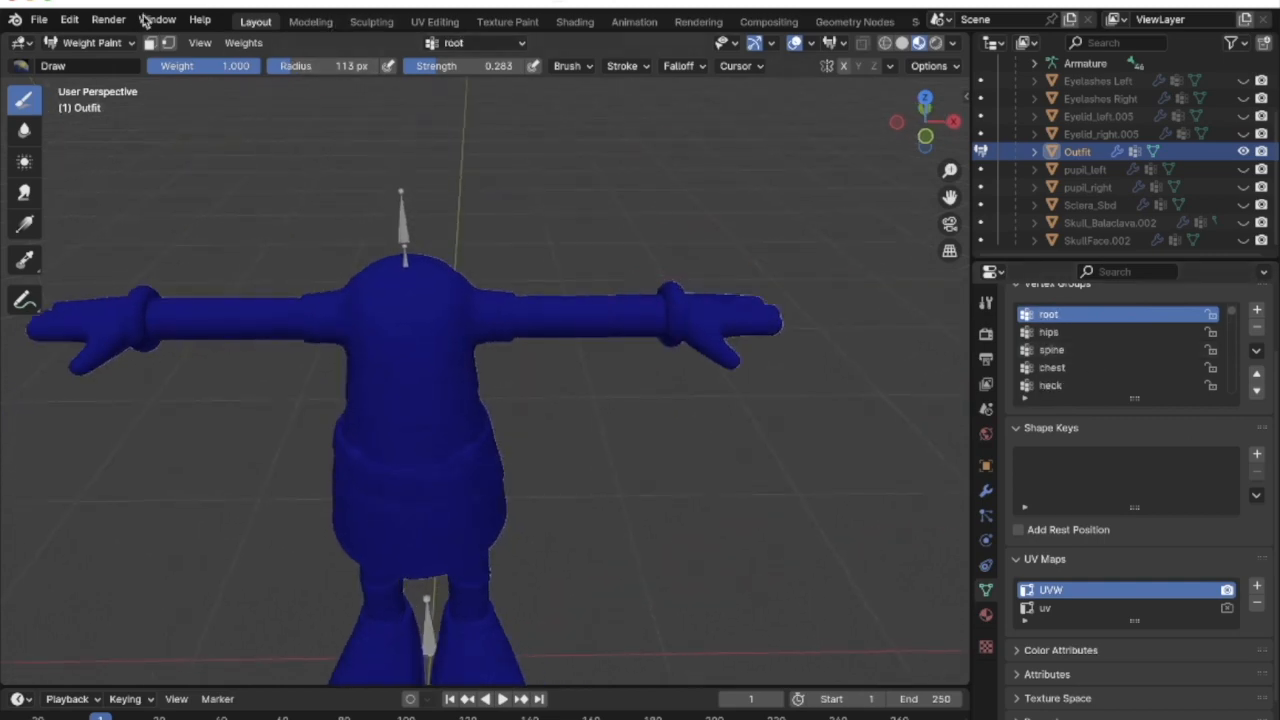
# Switch the outfit to Edit Mode and reveal all of its hidden geometry
pyautogui.click(122, 43)
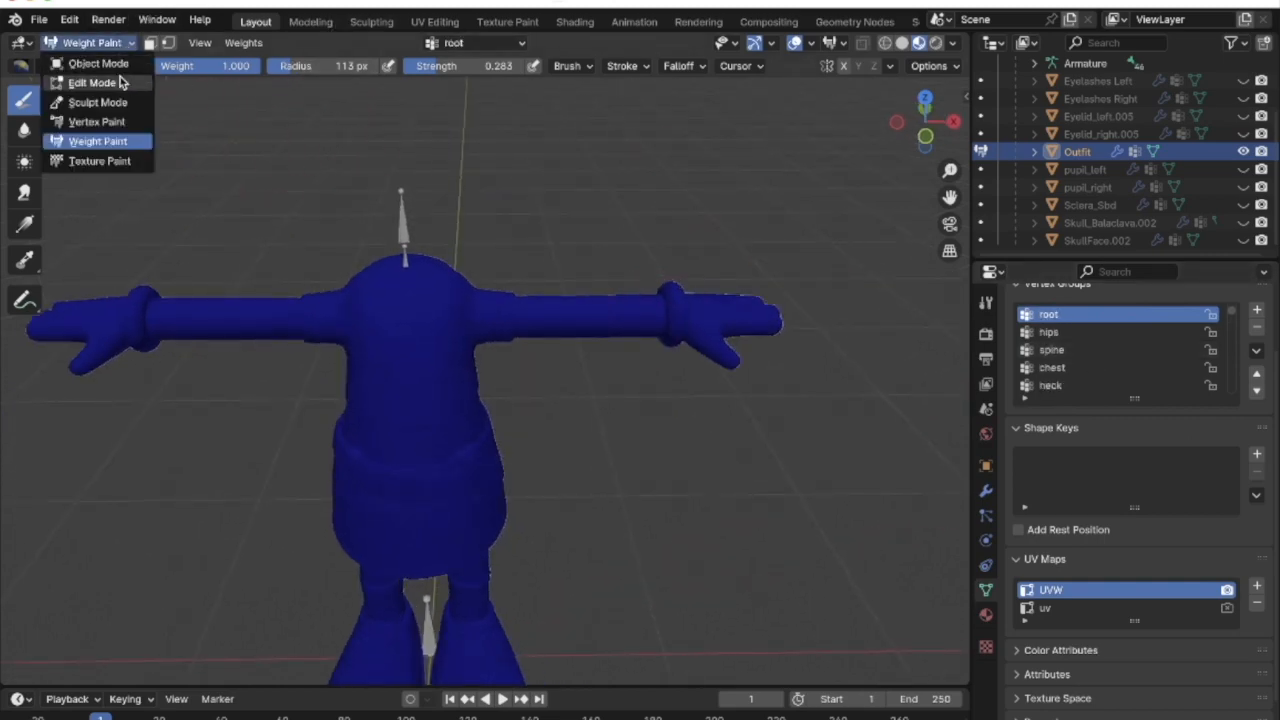
pyautogui.click(118, 83)
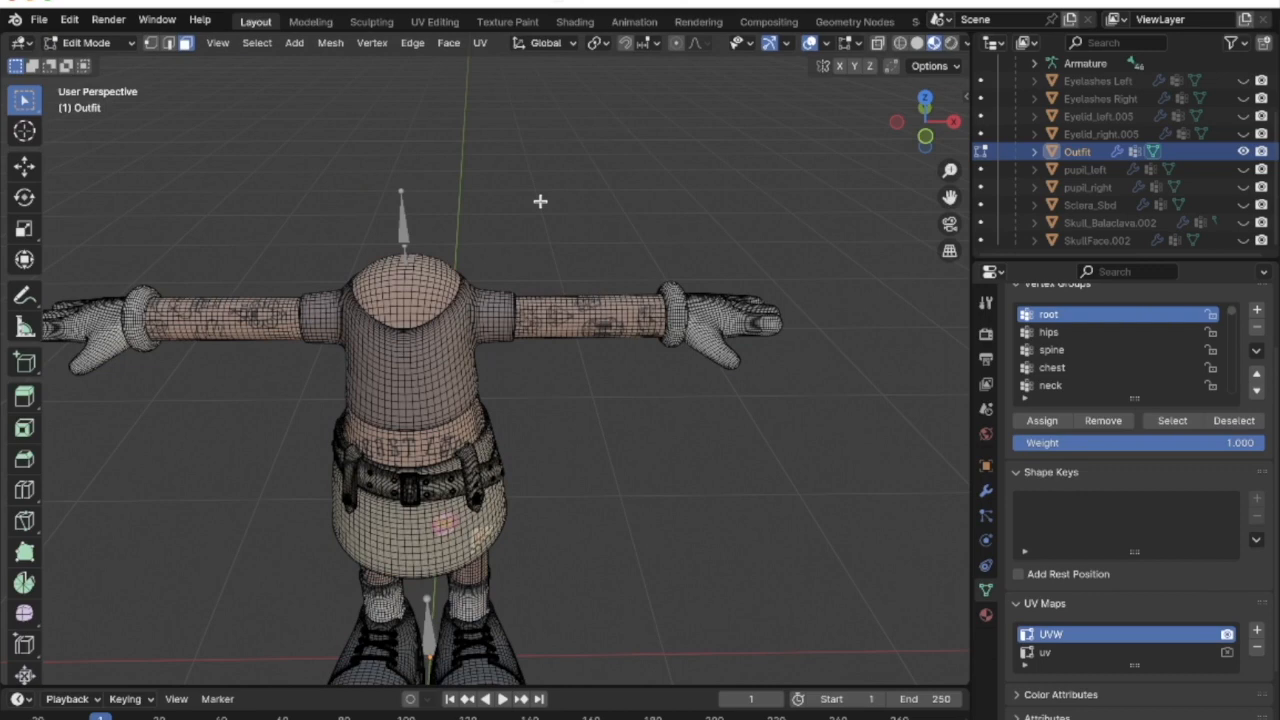
pyautogui.hotkey('alt', 'h')
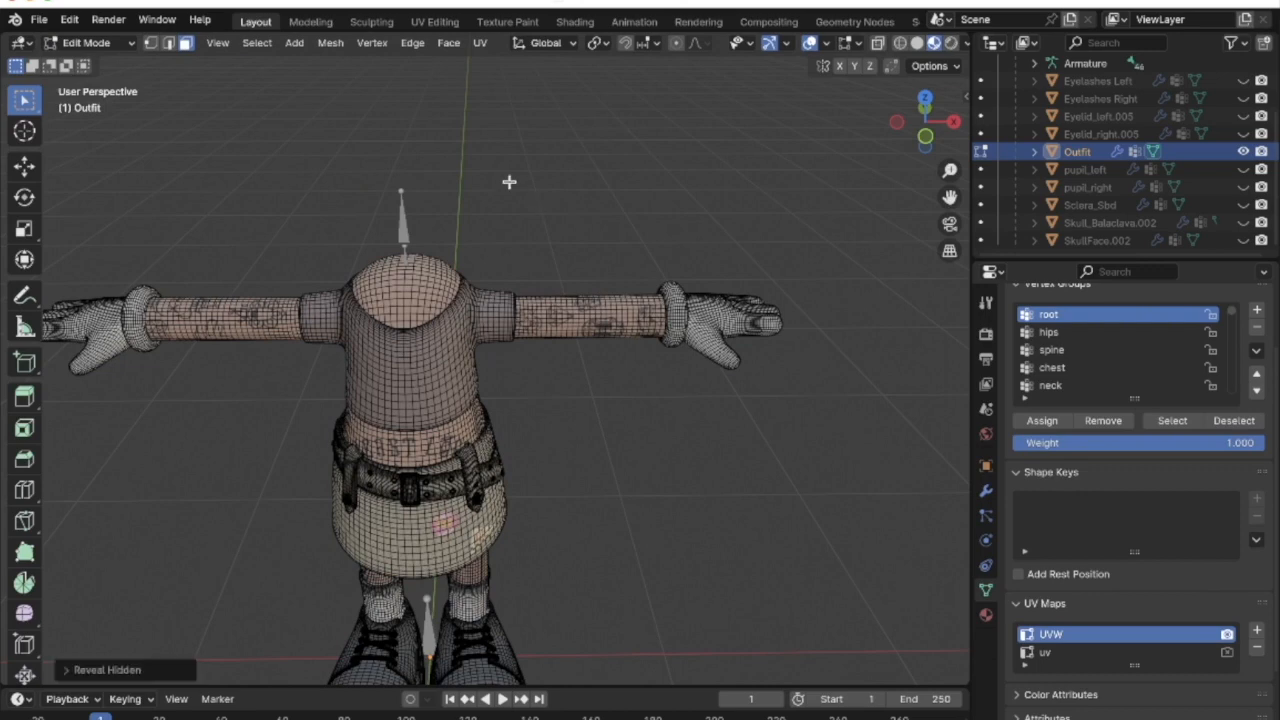
# Return to Object Mode, unhide all the character's objects and select them all
pyautogui.hscroll(-3, 272, 139)
pyautogui.click(101, 49)
pyautogui.click(103, 62)
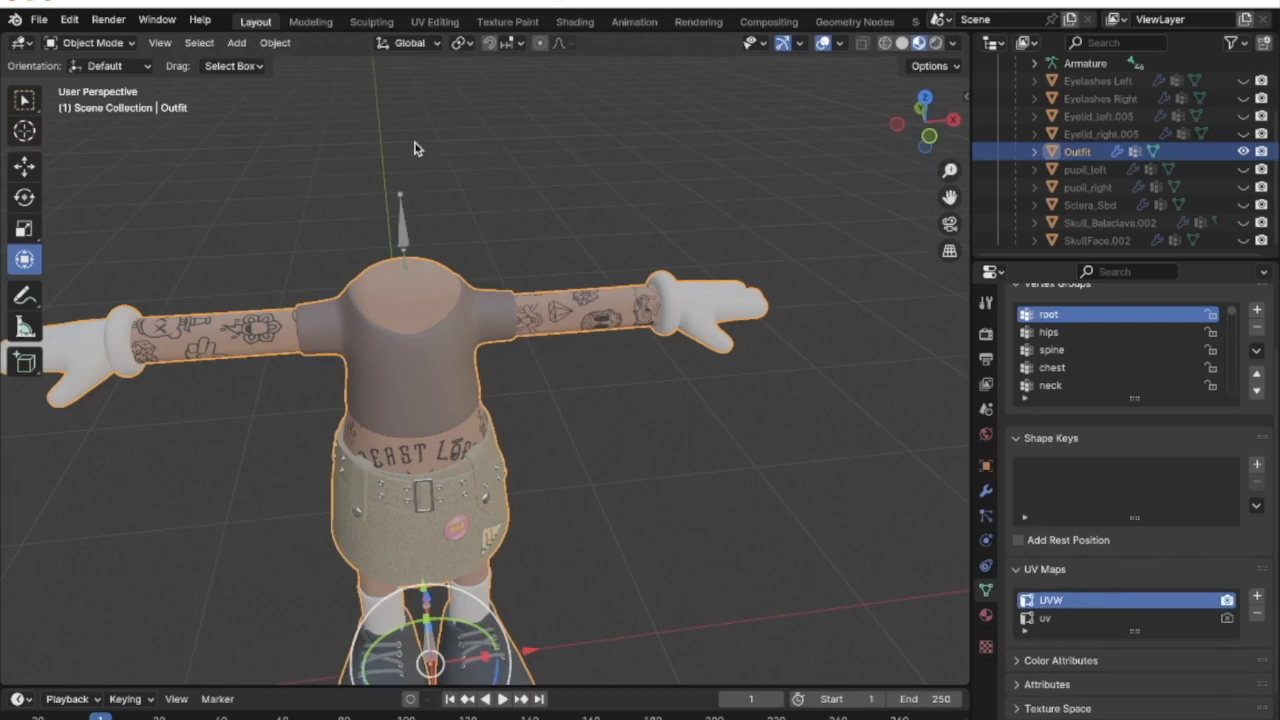
pyautogui.hotkey('alt', 'h')
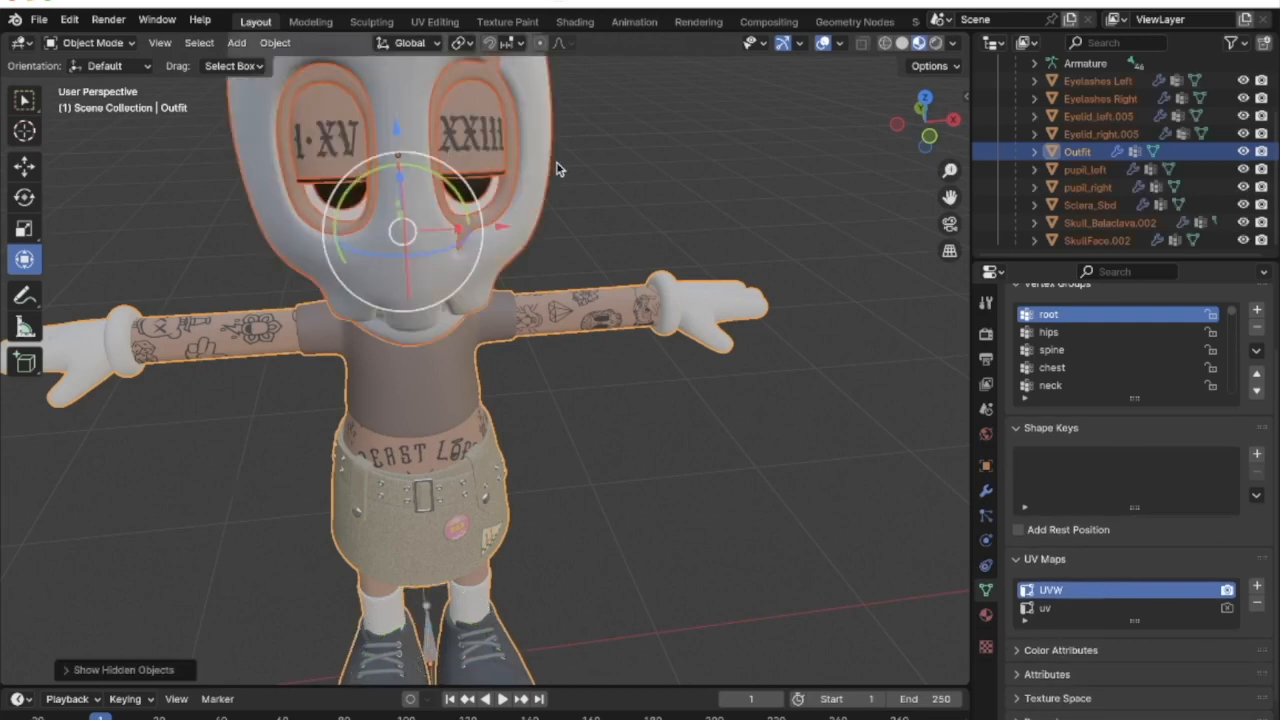
pyautogui.scroll(-4, 558, 170)
pyautogui.press('a')
pyautogui.scroll(-1, 313, 214)
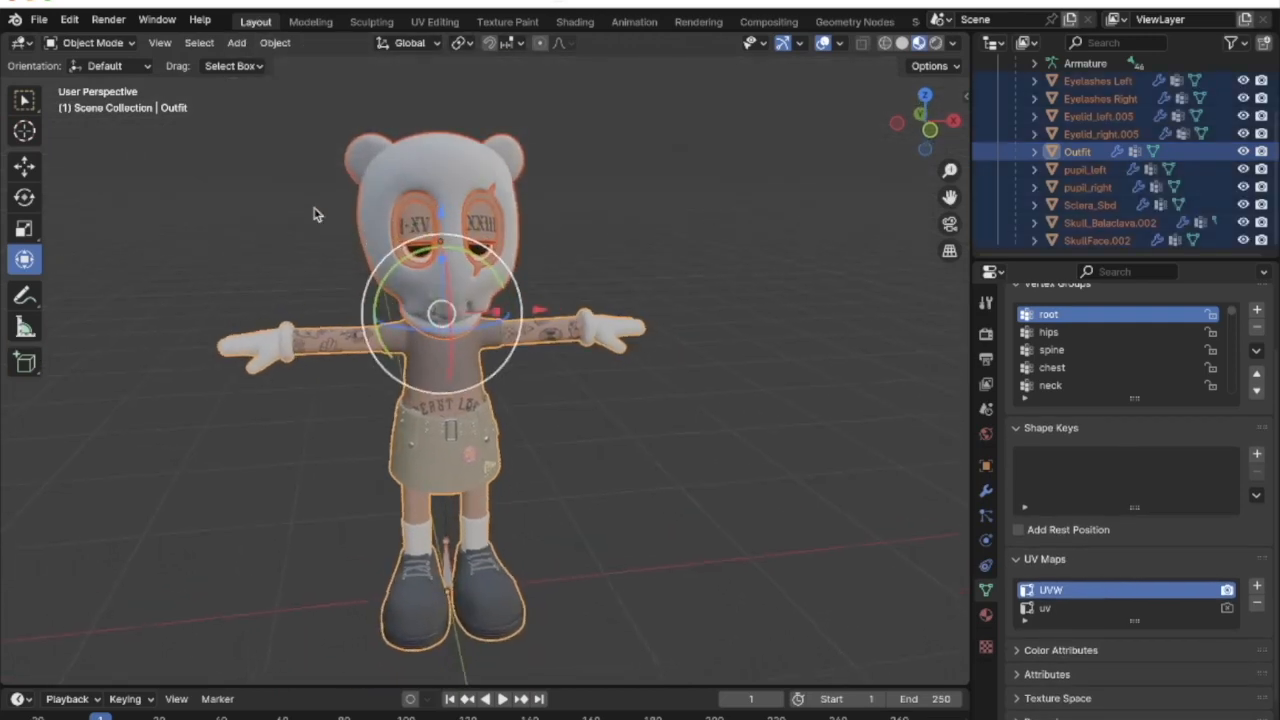
# Export the character to the Desktop as vtuberLatest.vrm, overwriting the existing file
pyautogui.click(33, 20)
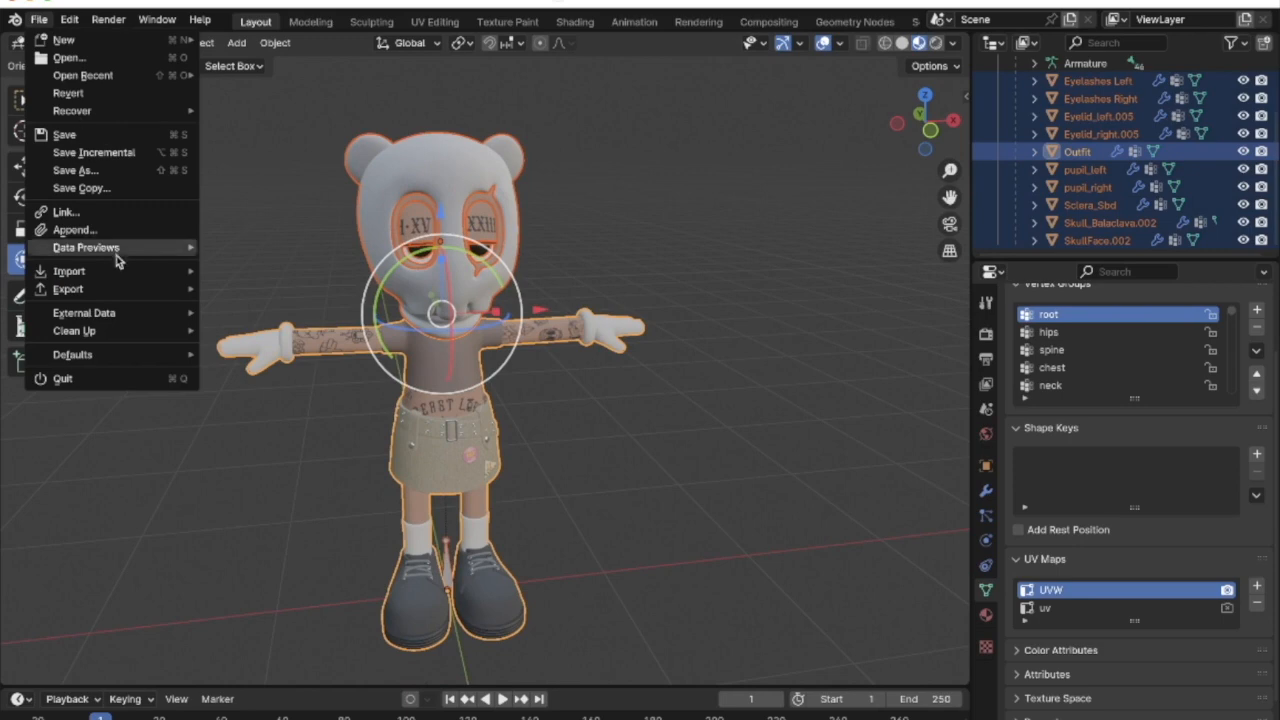
pyautogui.moveTo(119, 289)
pyautogui.click(287, 520)
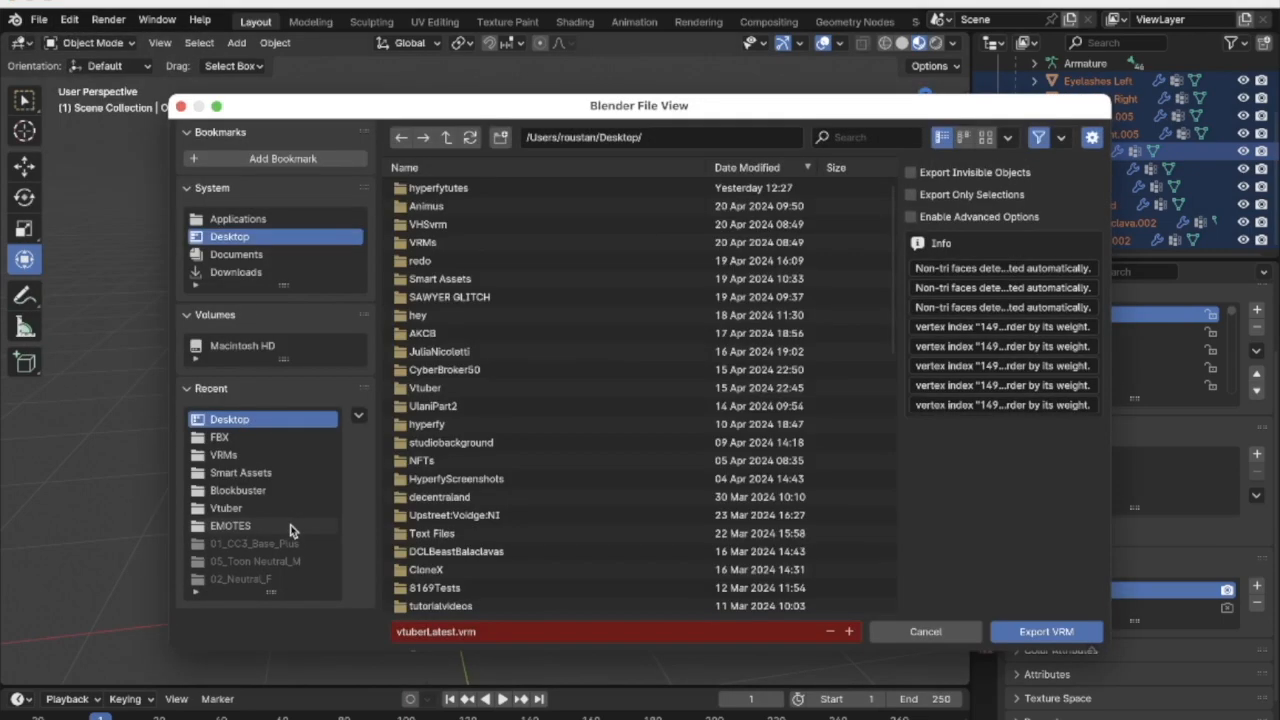
pyautogui.click(1036, 631)
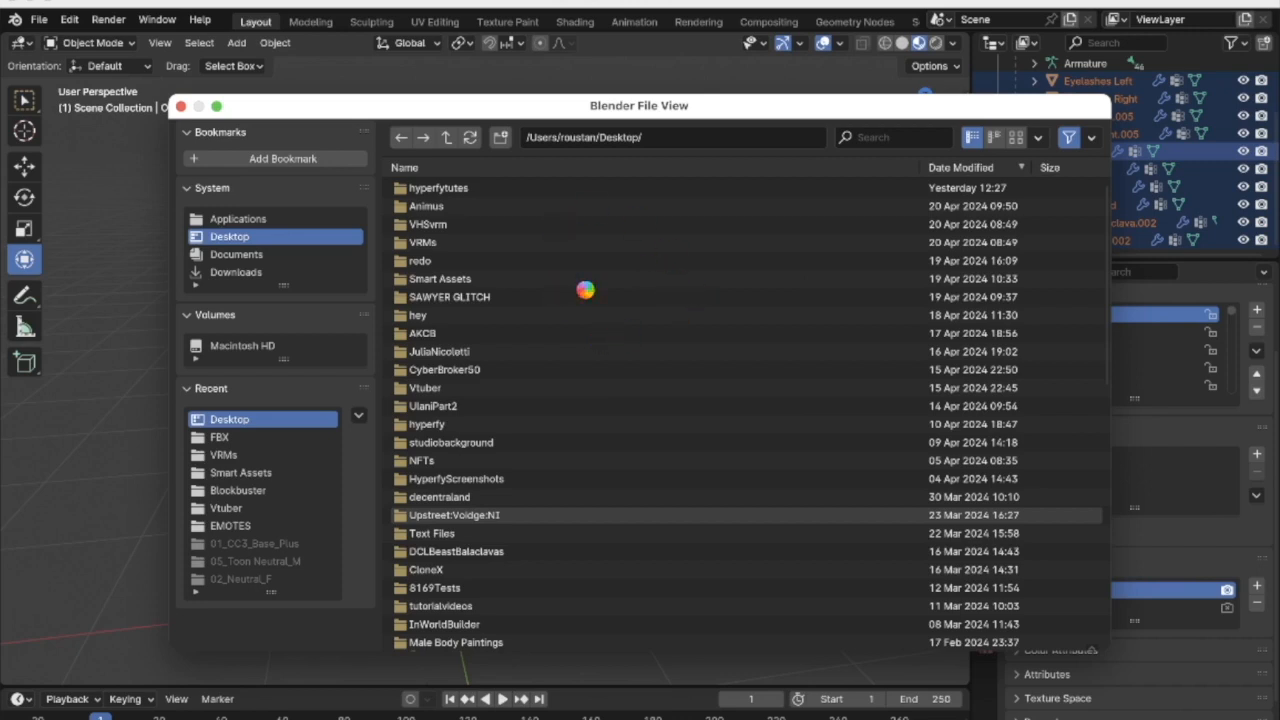
# Switch to Webcam Motion Receiver and load vtuberLatest.vrm from the Desktop as the avatar
pyautogui.moveTo(1062, 705)
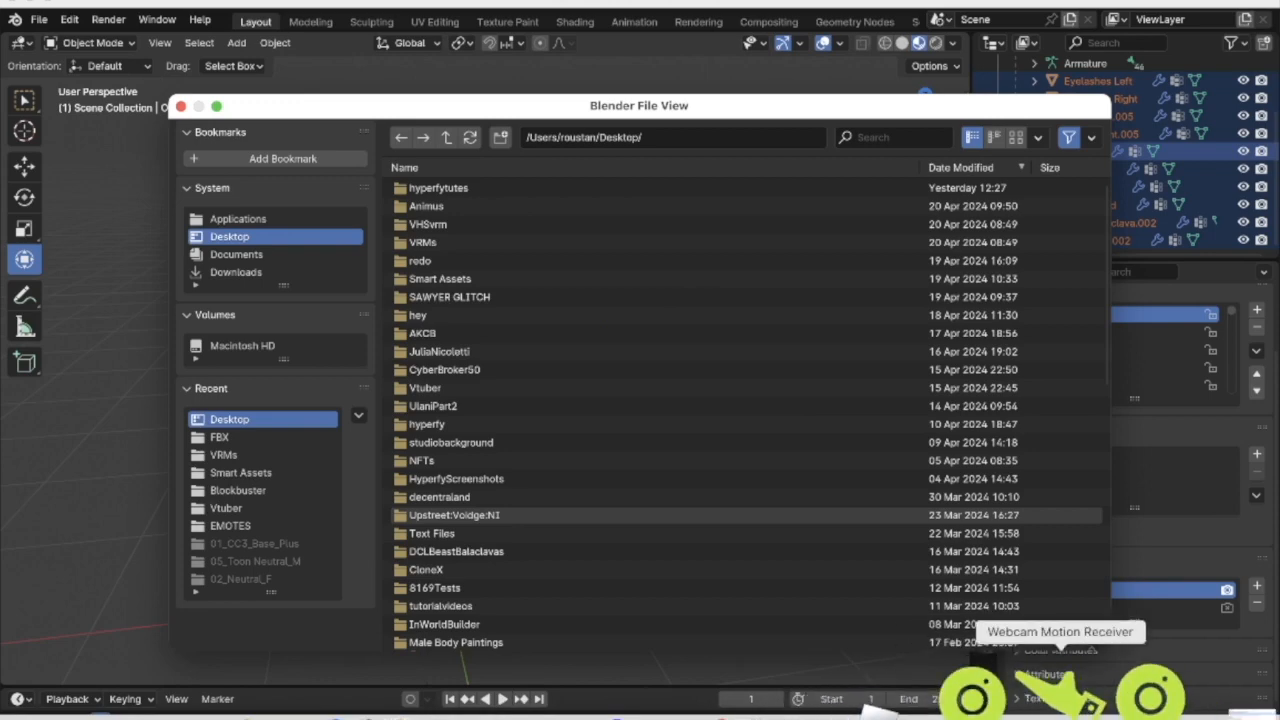
pyautogui.click(1062, 700)
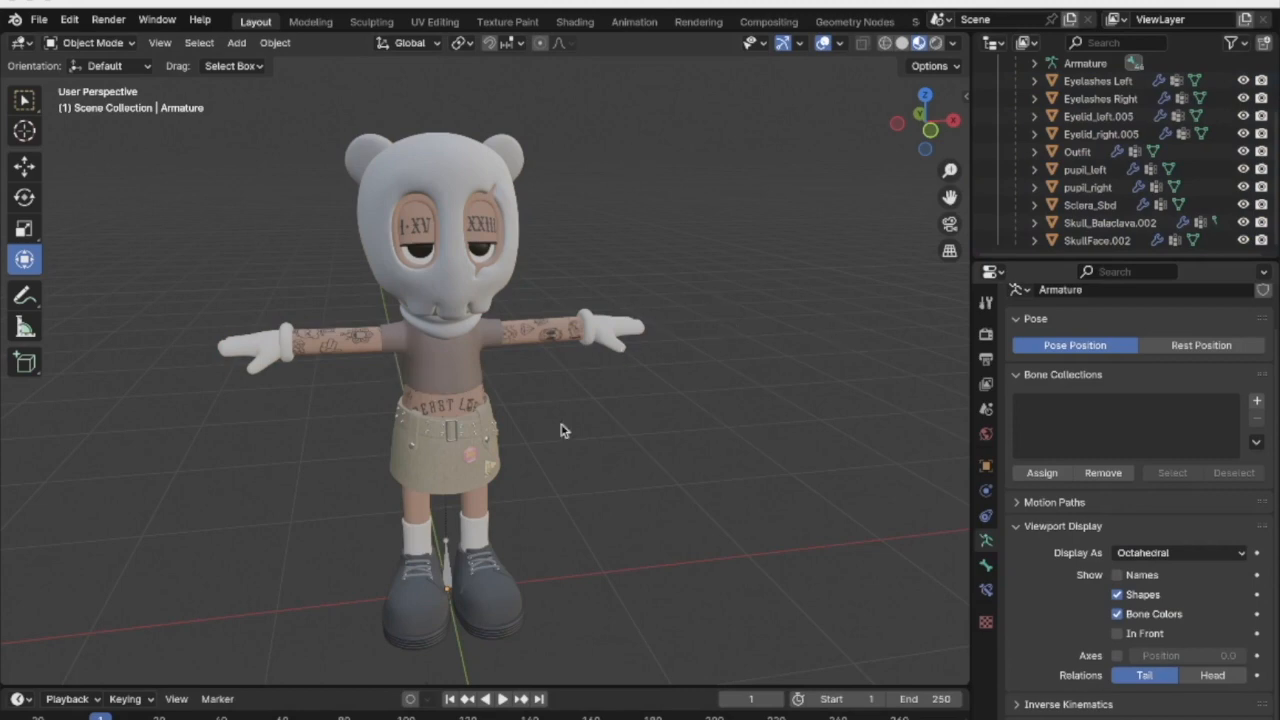
pyautogui.moveTo(824, 714)
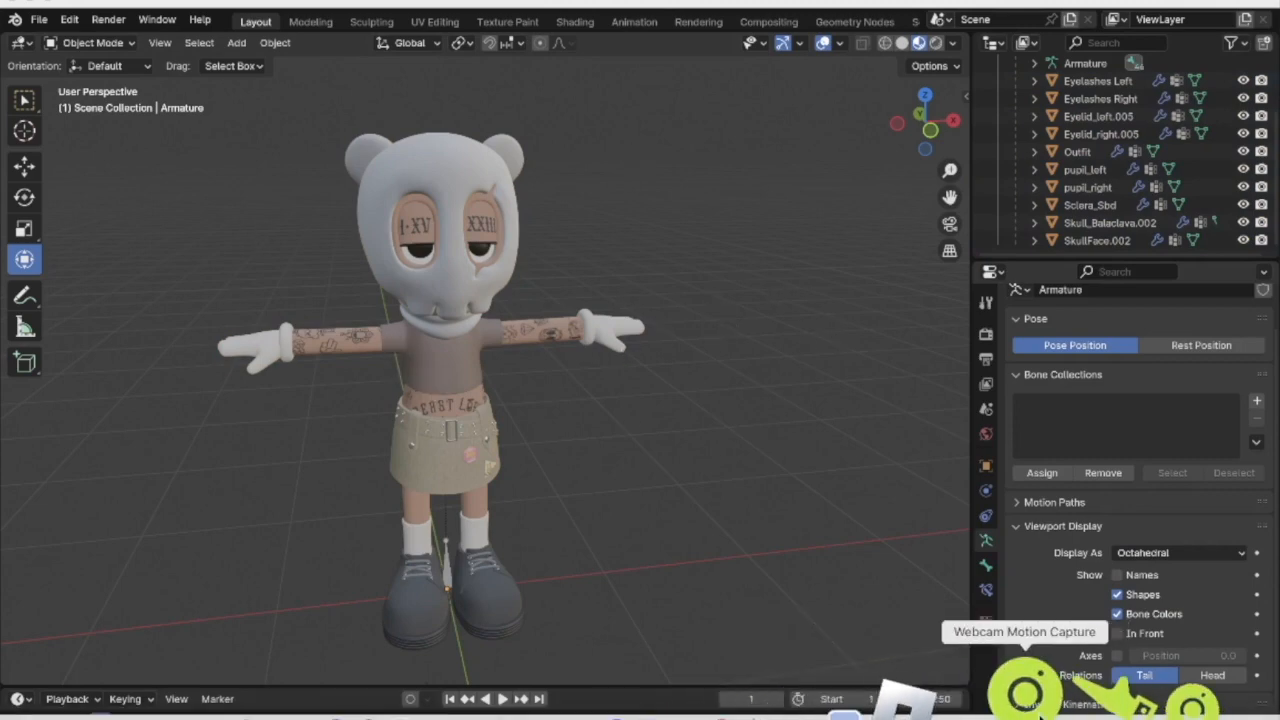
pyautogui.click(1060, 706)
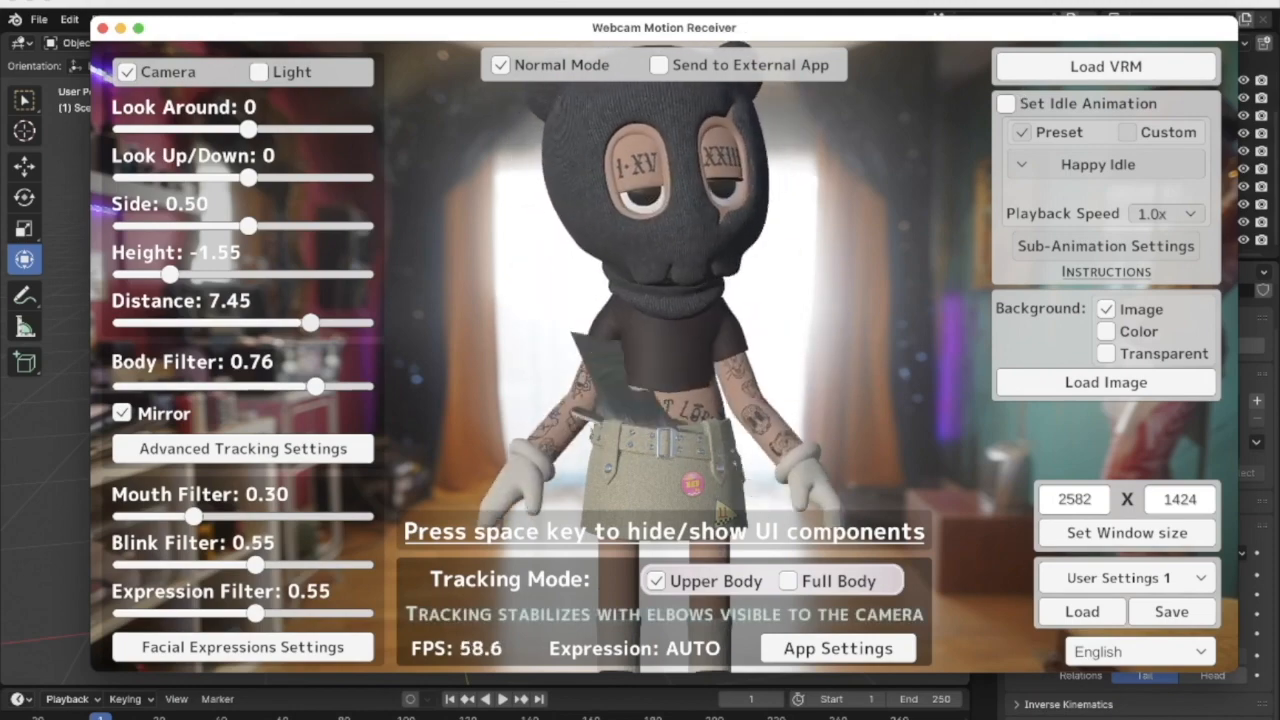
pyautogui.click(1131, 65)
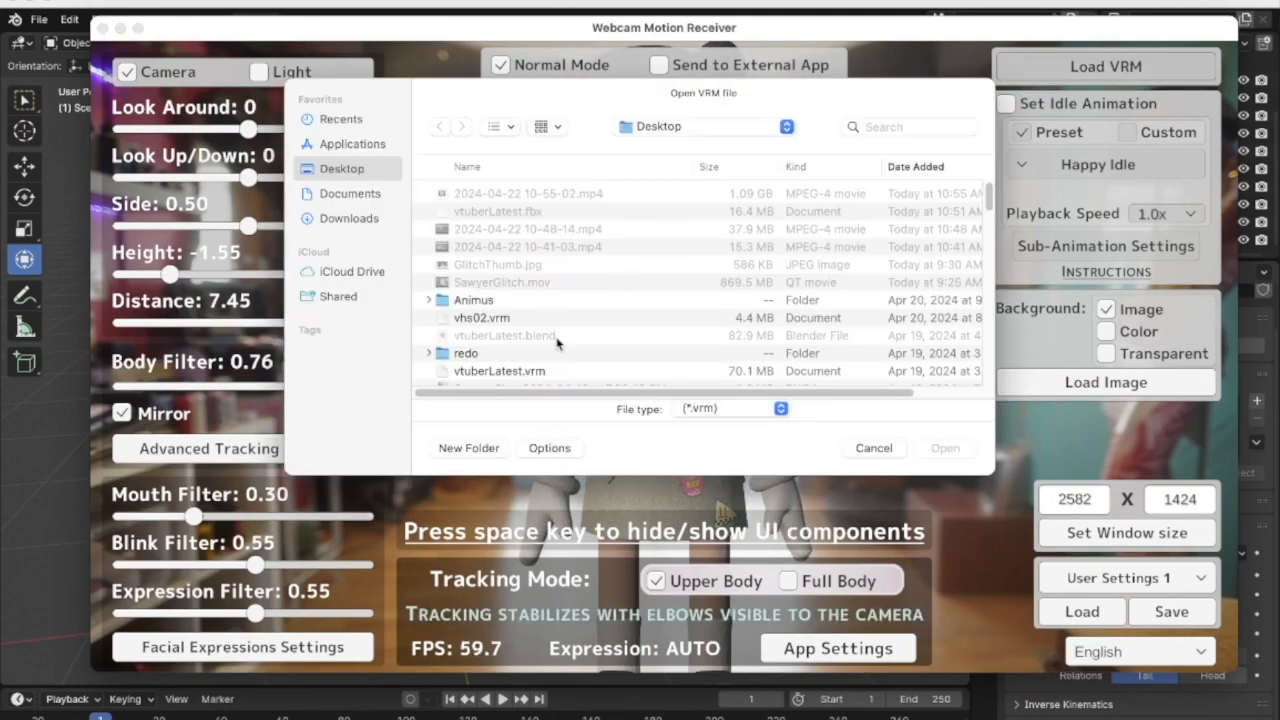
pyautogui.click(537, 371)
pyautogui.click(945, 447)
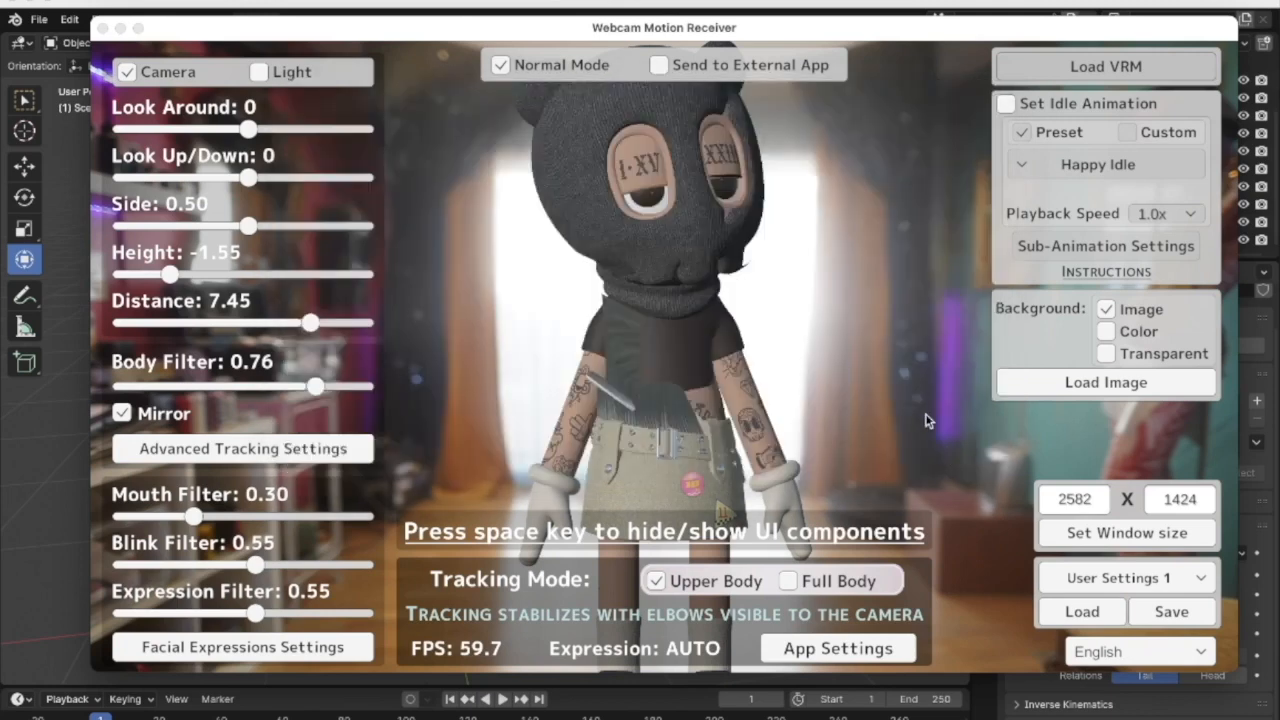
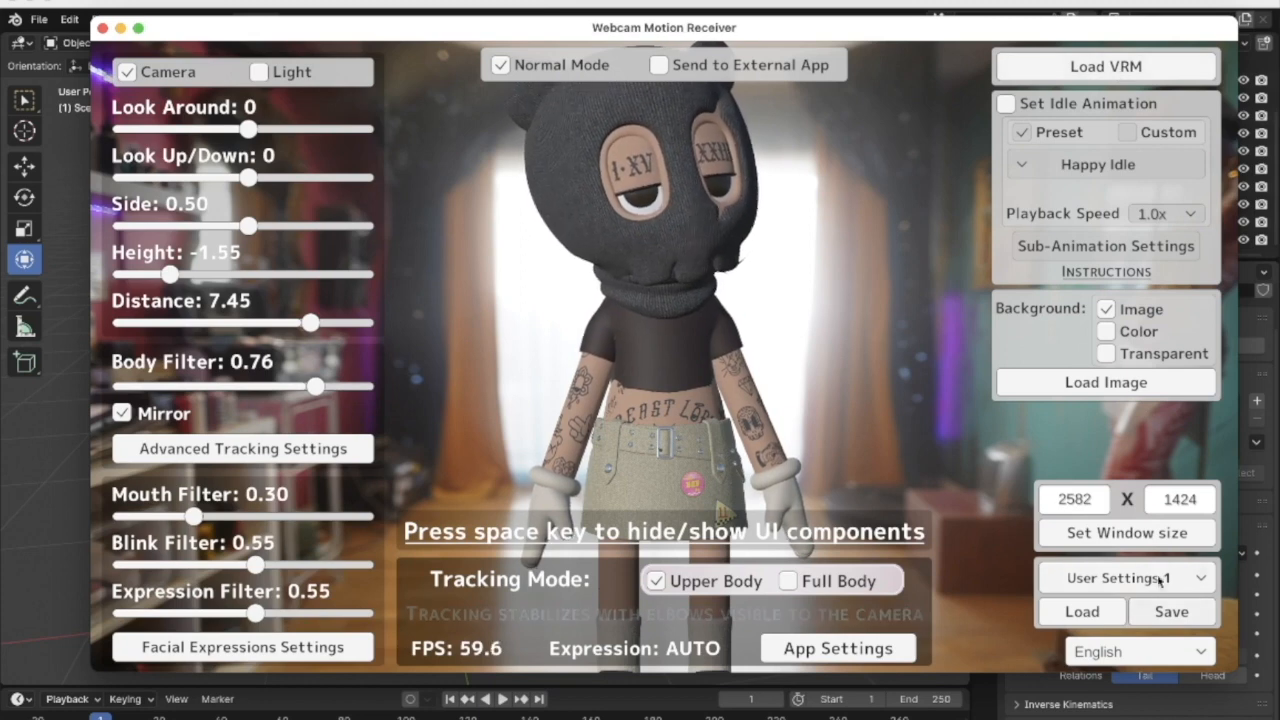
# Load the User Settings 2 preset for the avatar's view
pyautogui.click(1115, 580)
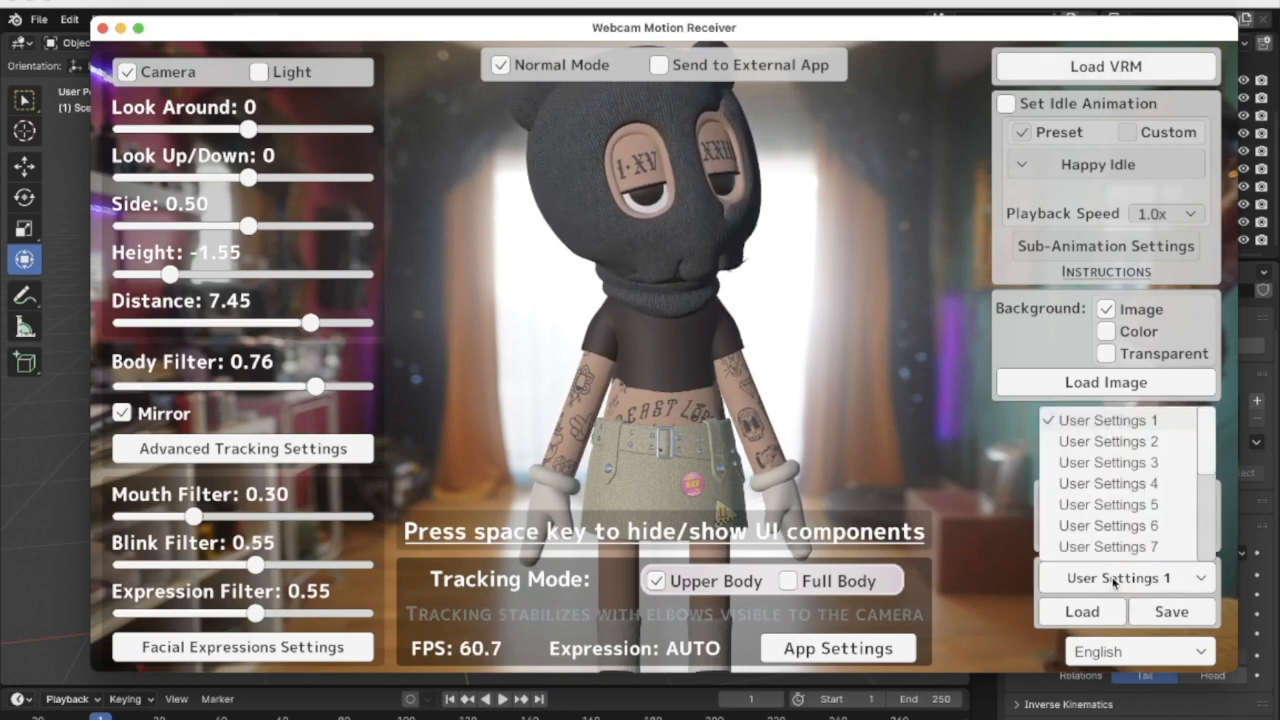
pyautogui.click(1111, 443)
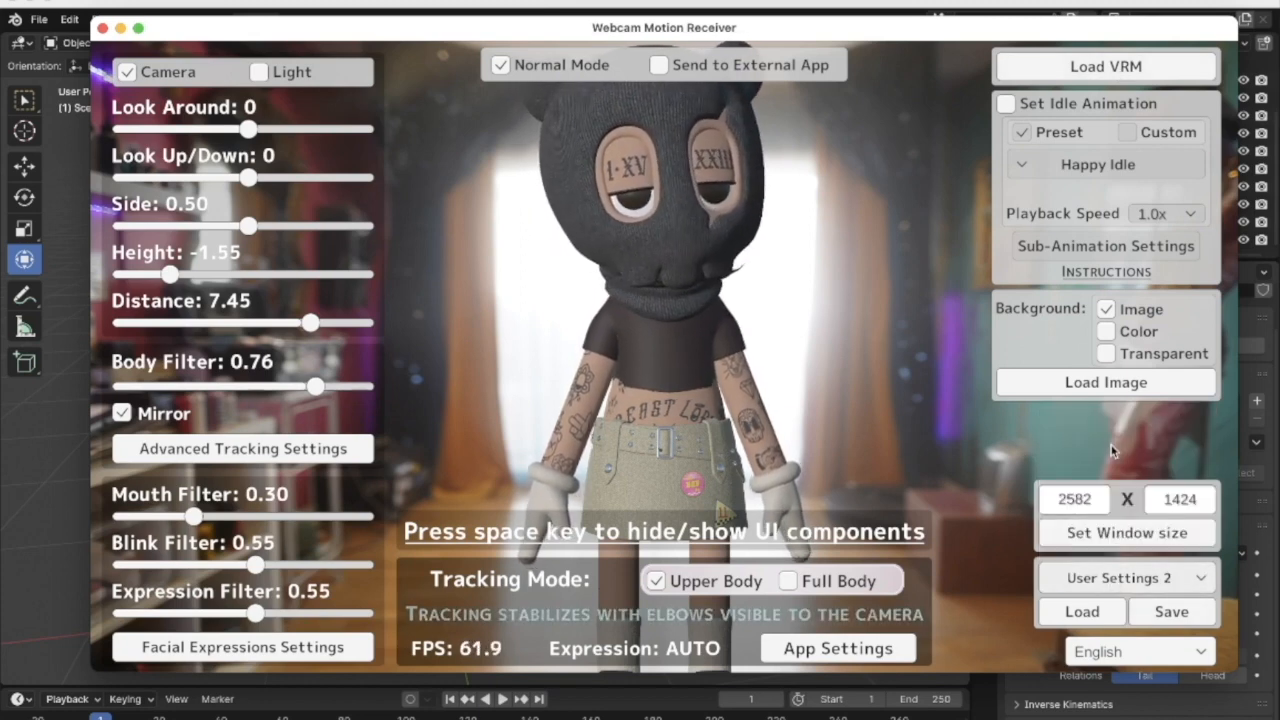
pyautogui.click(1116, 607)
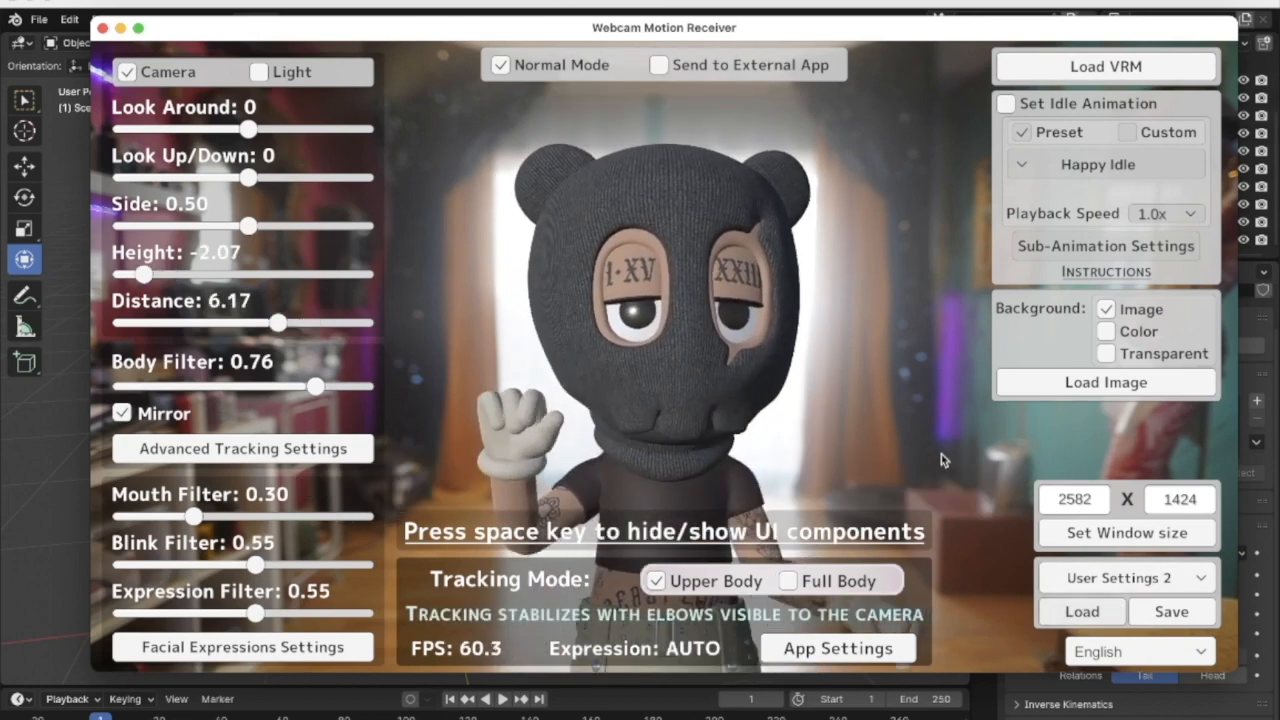
# Preview the avatar's tracked movement with the interface controls hidden, then switch back to Blender for a closer look at the character
pyautogui.press('space')
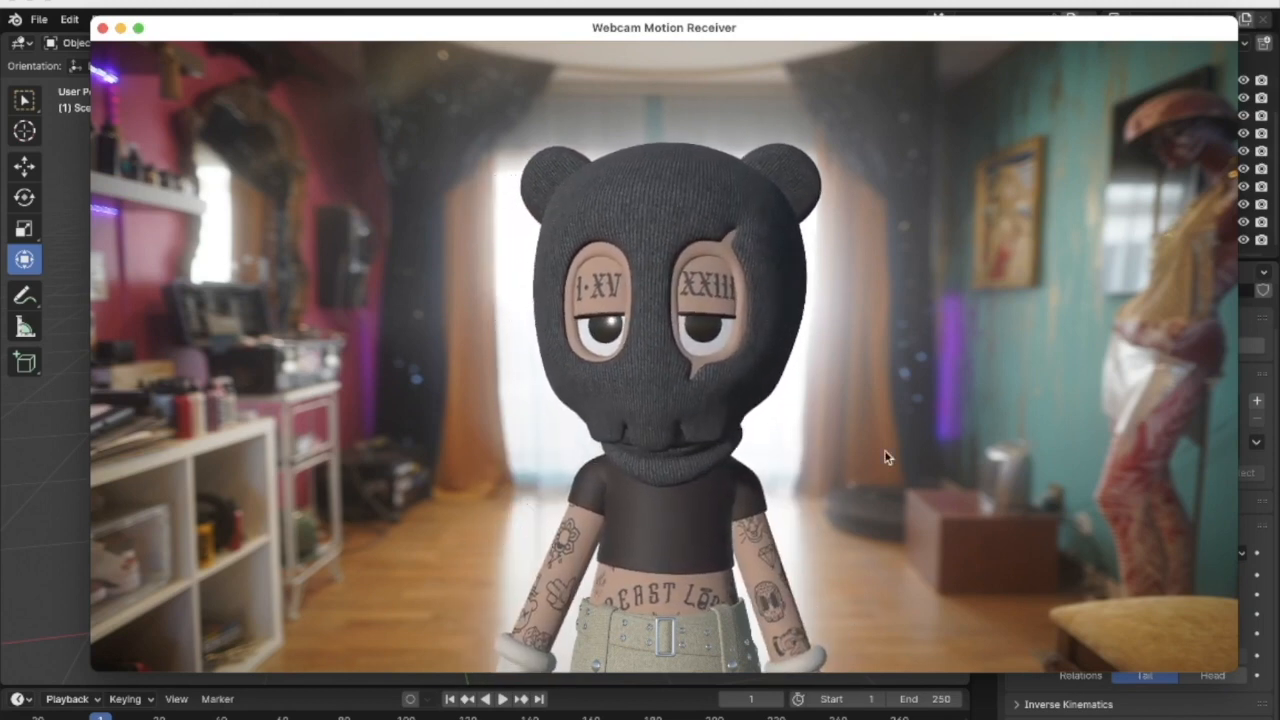
pyautogui.press('space')
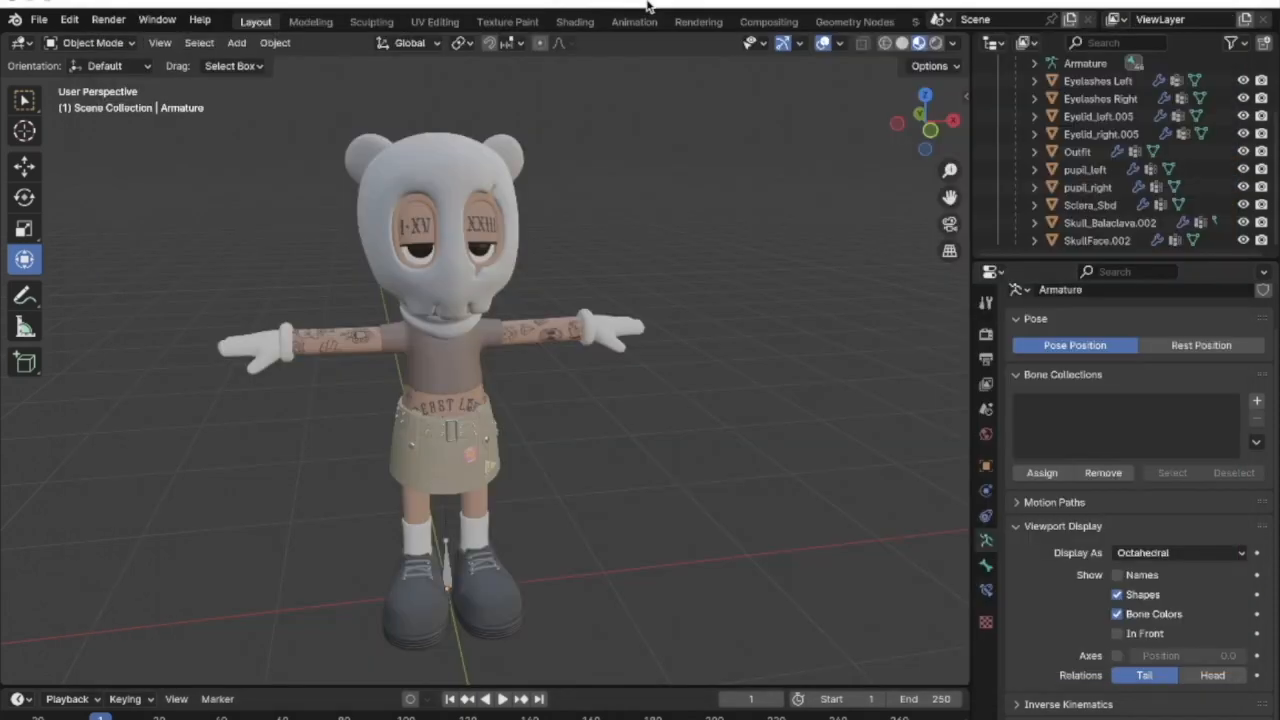
pyautogui.scroll(5, 598, 351)
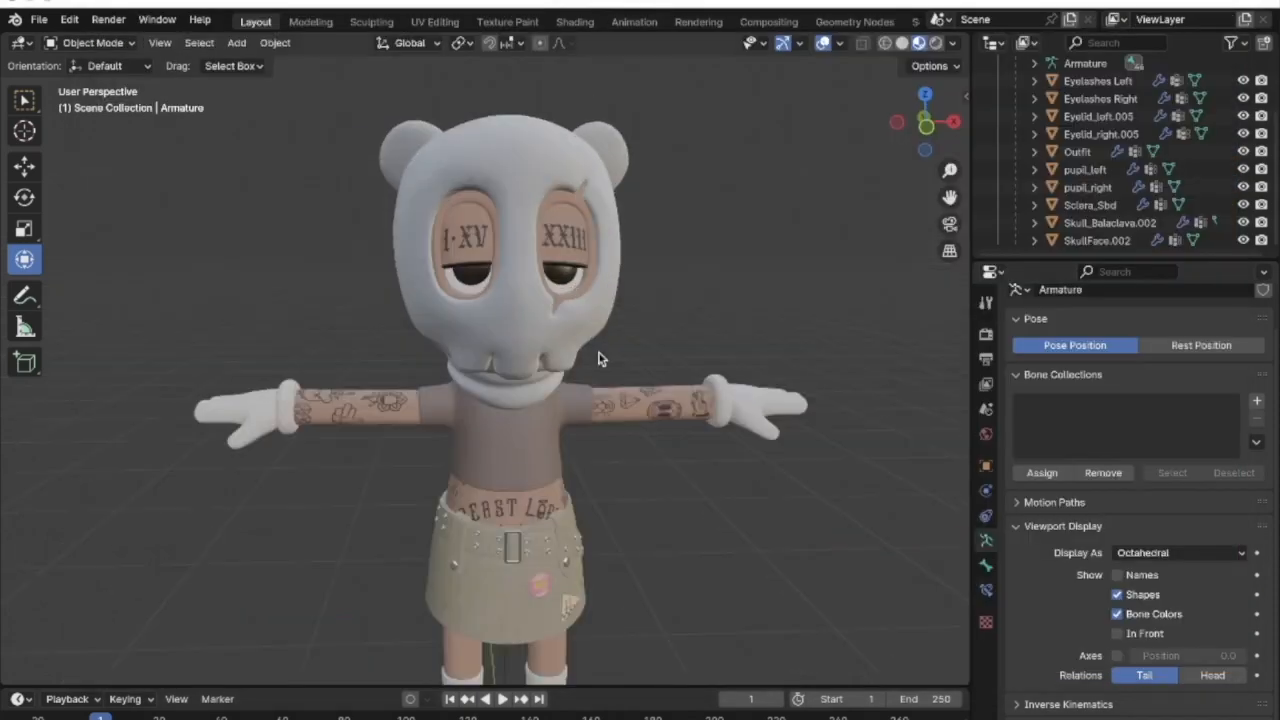
# Bring up the VRM add-on settings beside the full view of the character
pyautogui.scroll(-3, 598, 359)
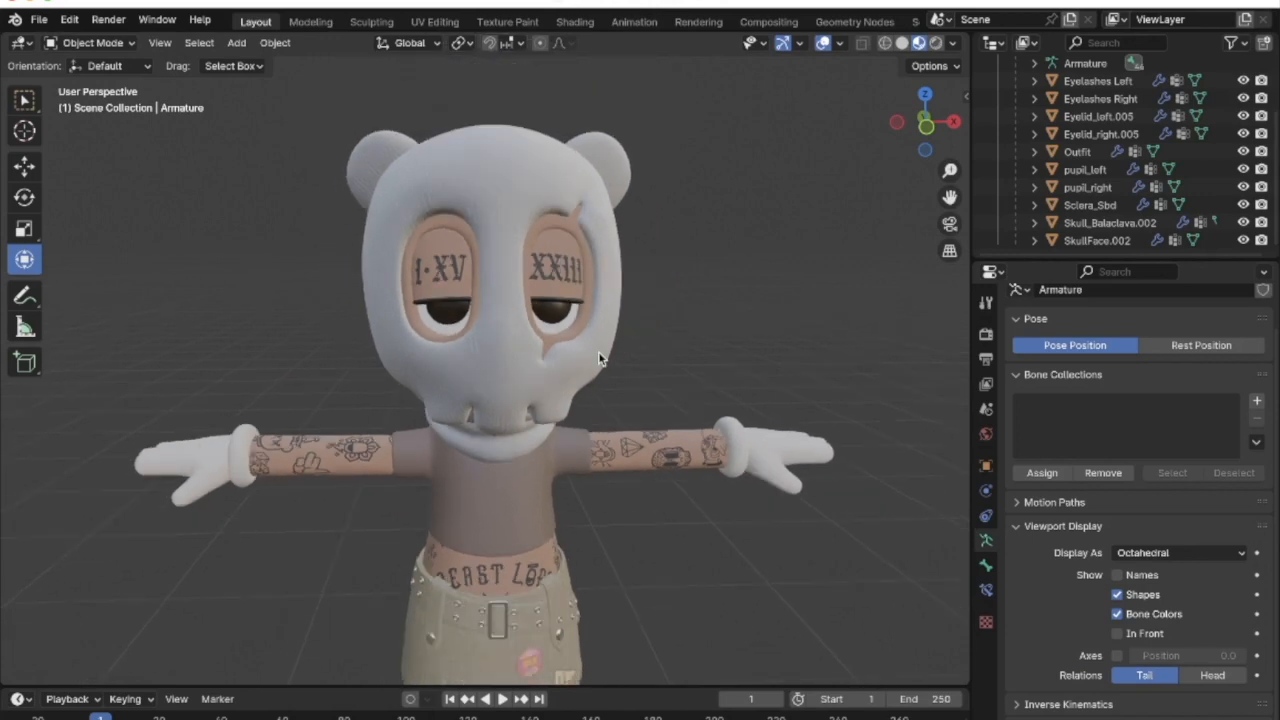
pyautogui.scroll(-4, 598, 359)
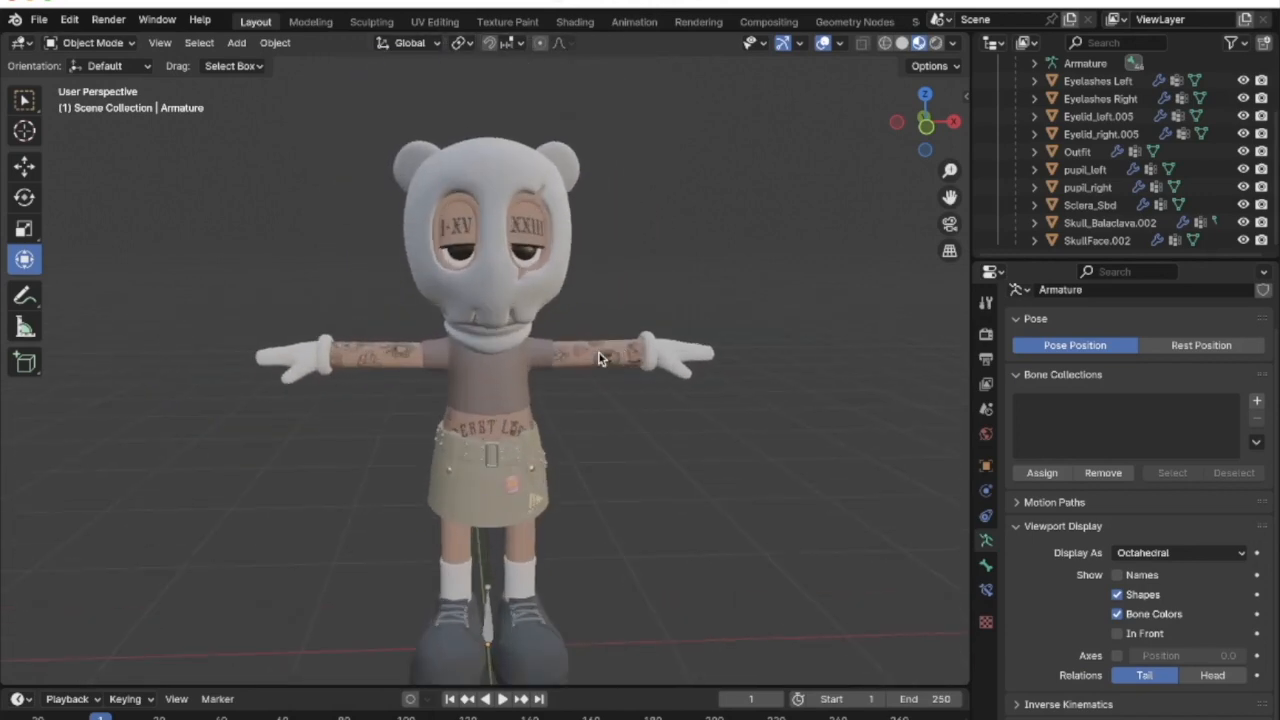
pyautogui.moveTo(598, 359); pyautogui.dragTo(561, 403, button='middle')
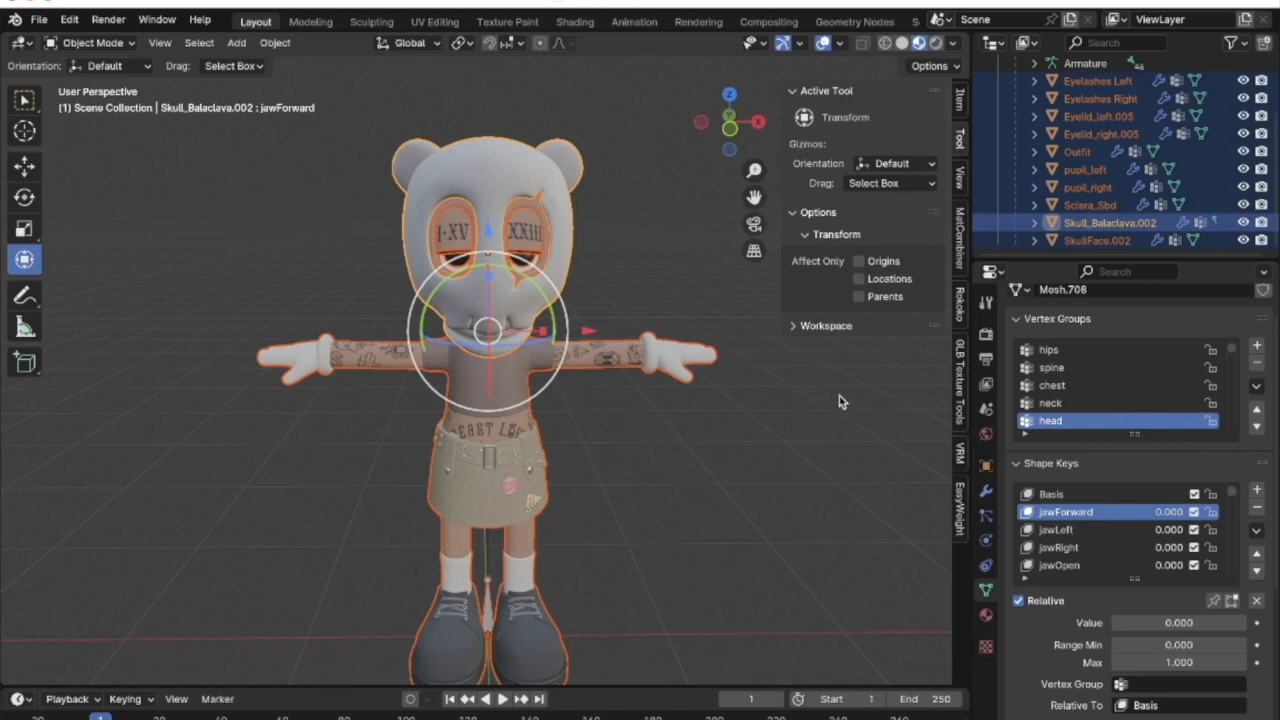
pyautogui.click(958, 453)
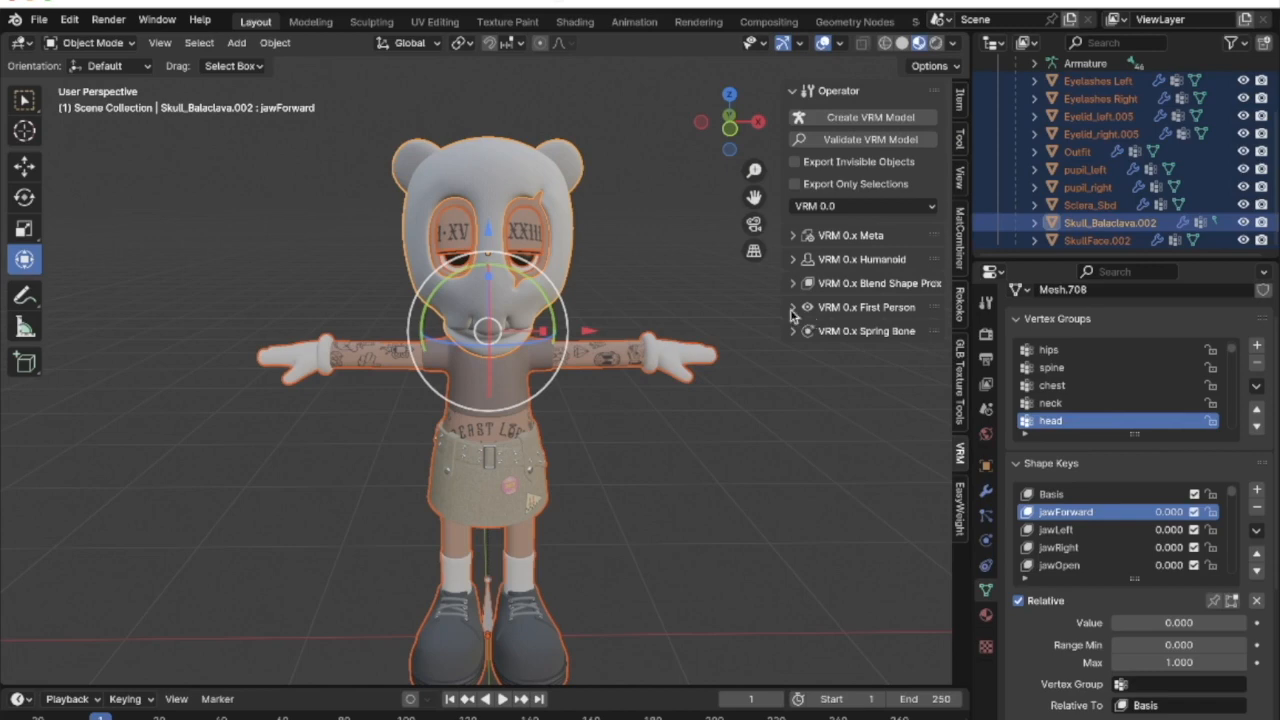
# View the add-on installation file browser from the preferences, then cancel it and close the preferences
pyautogui.click(72, 21)
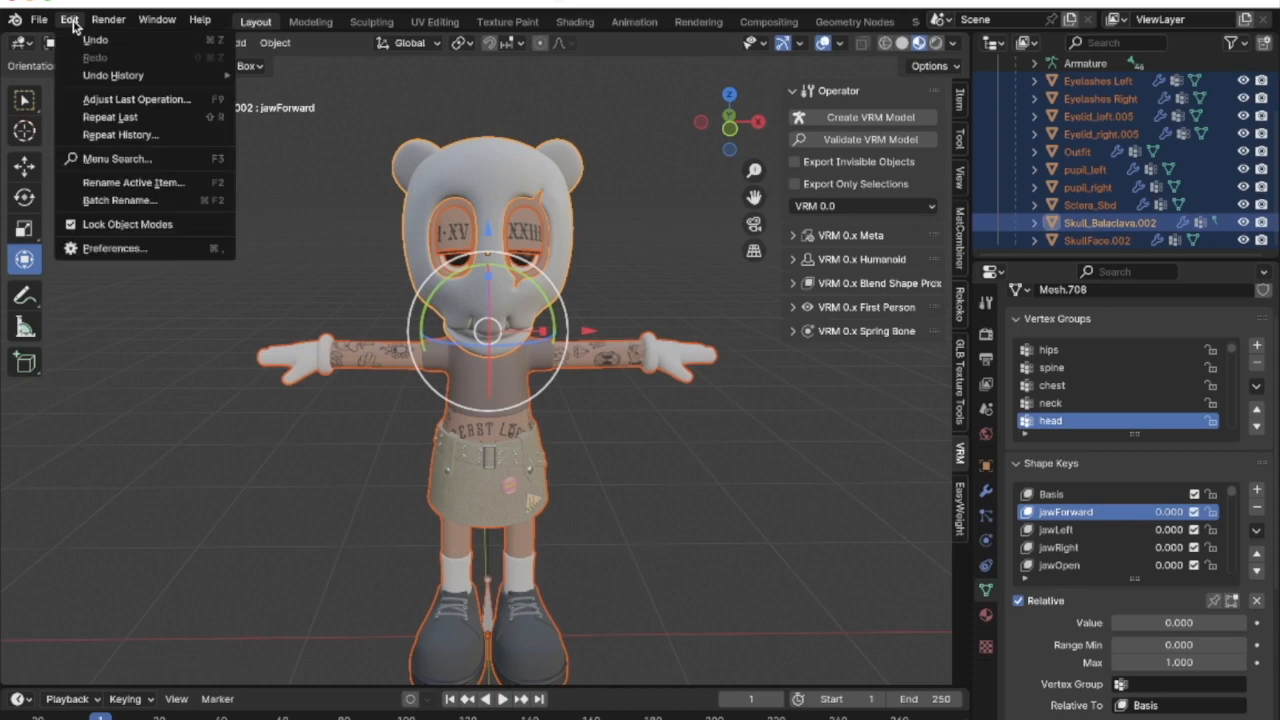
pyautogui.click(95, 34)
pyautogui.click(70, 20)
pyautogui.click(112, 248)
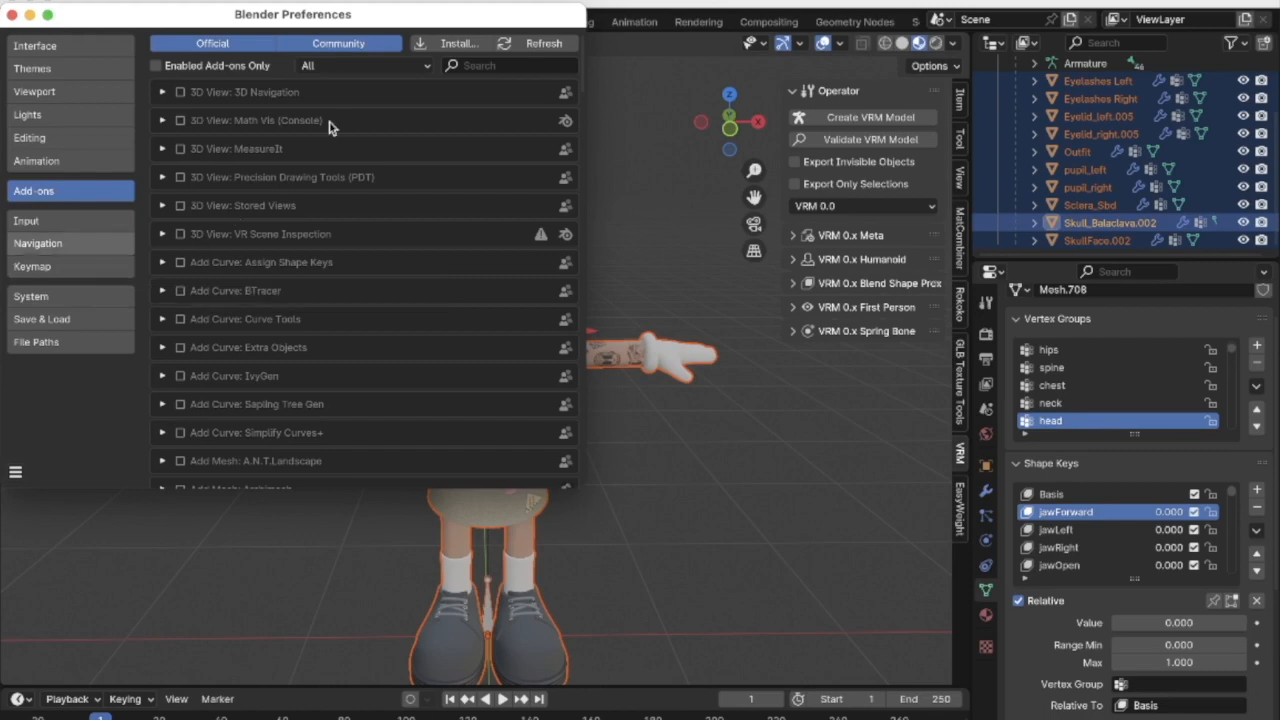
pyautogui.click(459, 46)
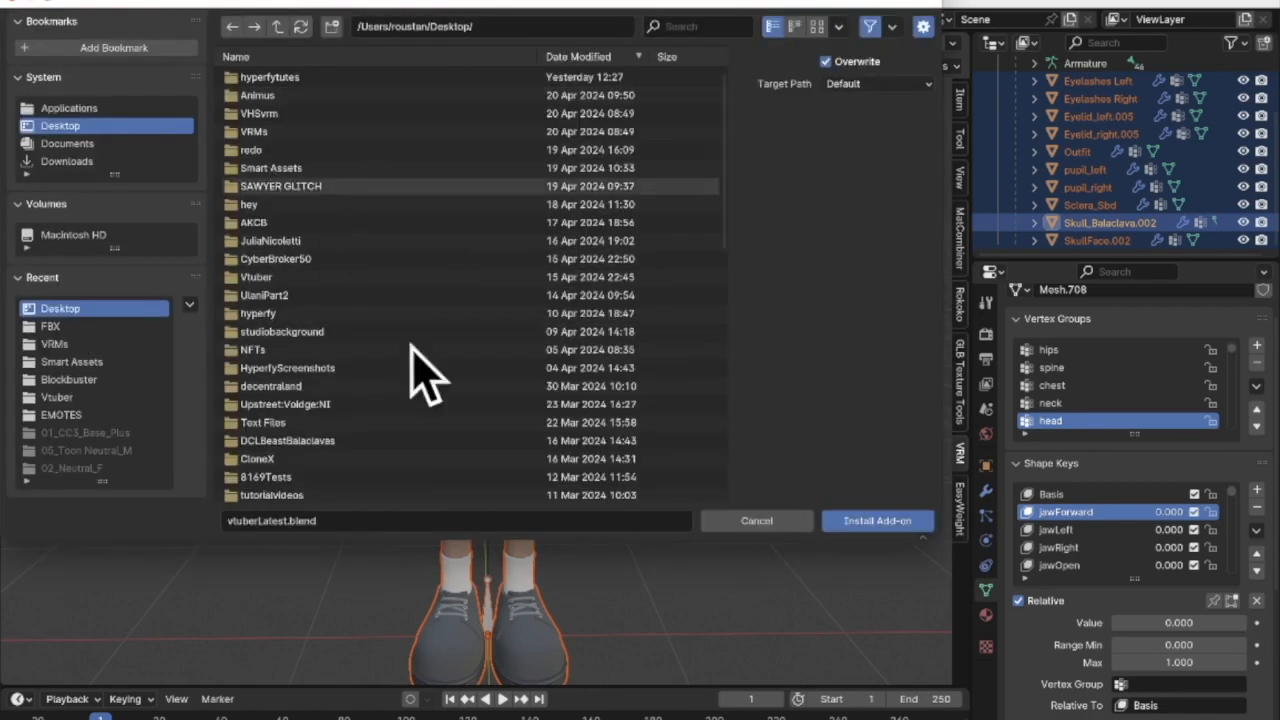
pyautogui.click(800, 521)
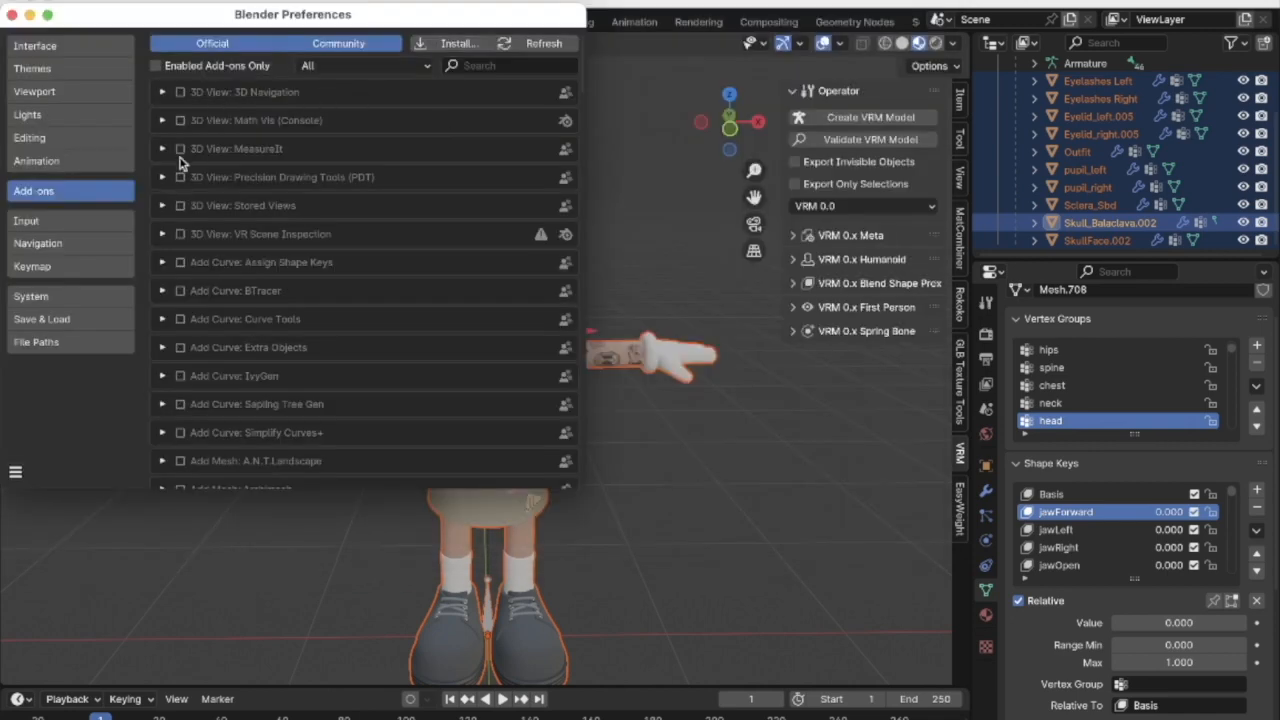
pyautogui.click(12, 15)
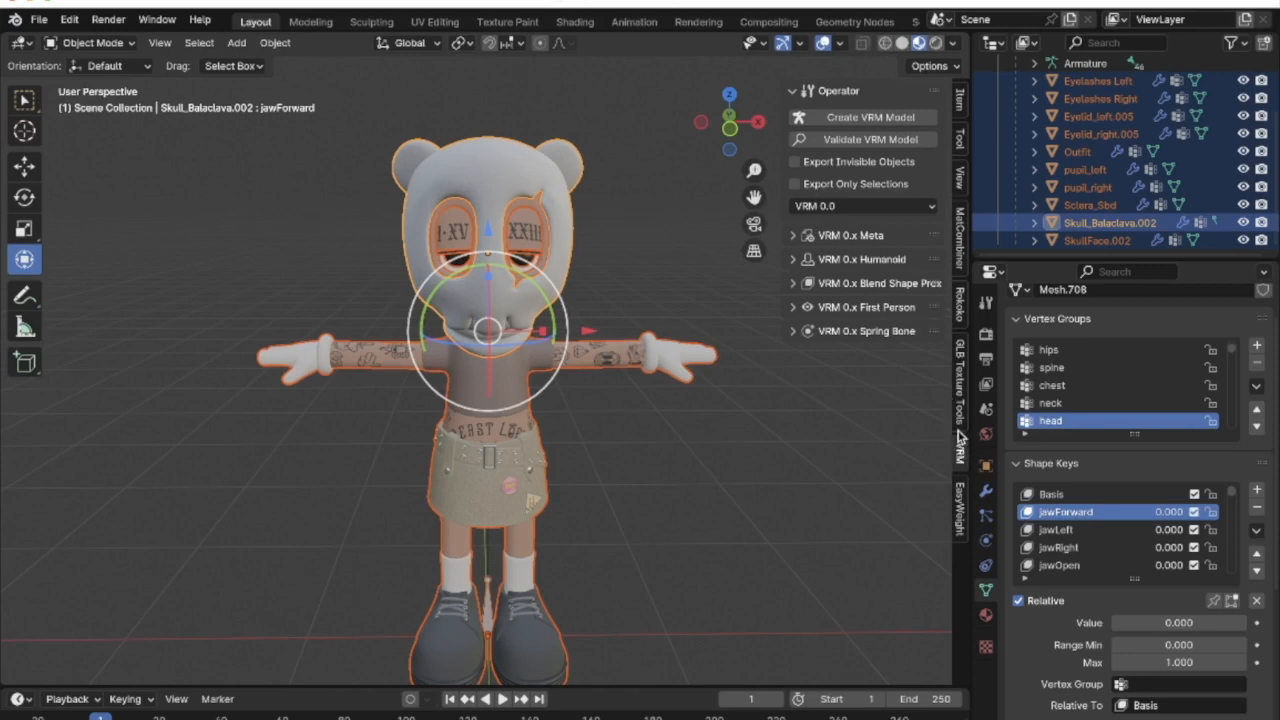
# Examine the required and optional bone assignments under VRM 0.x Humanoid in a widened sidebar, then collapse that section
pyautogui.click(857, 260)
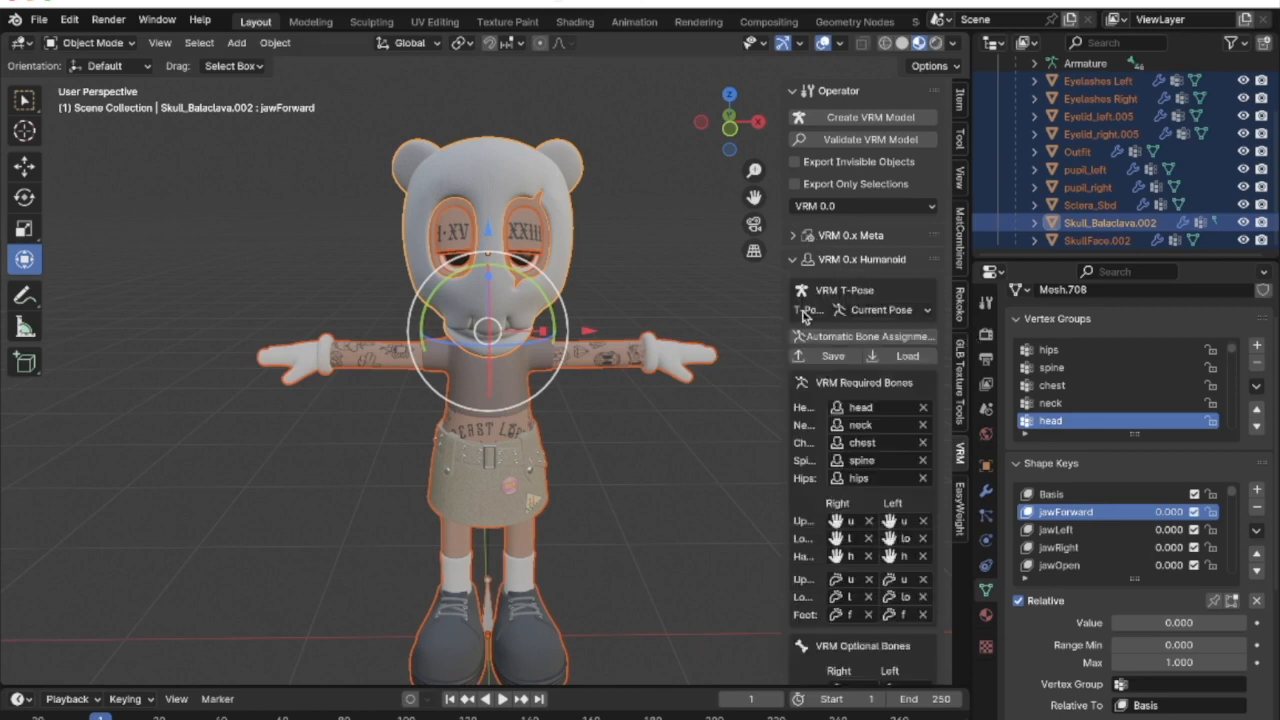
pyautogui.moveTo(781, 305); pyautogui.dragTo(612, 302)
pyautogui.keyDown('shift'); pyautogui.hscroll(5, 378, 334); pyautogui.keyUp('shift')
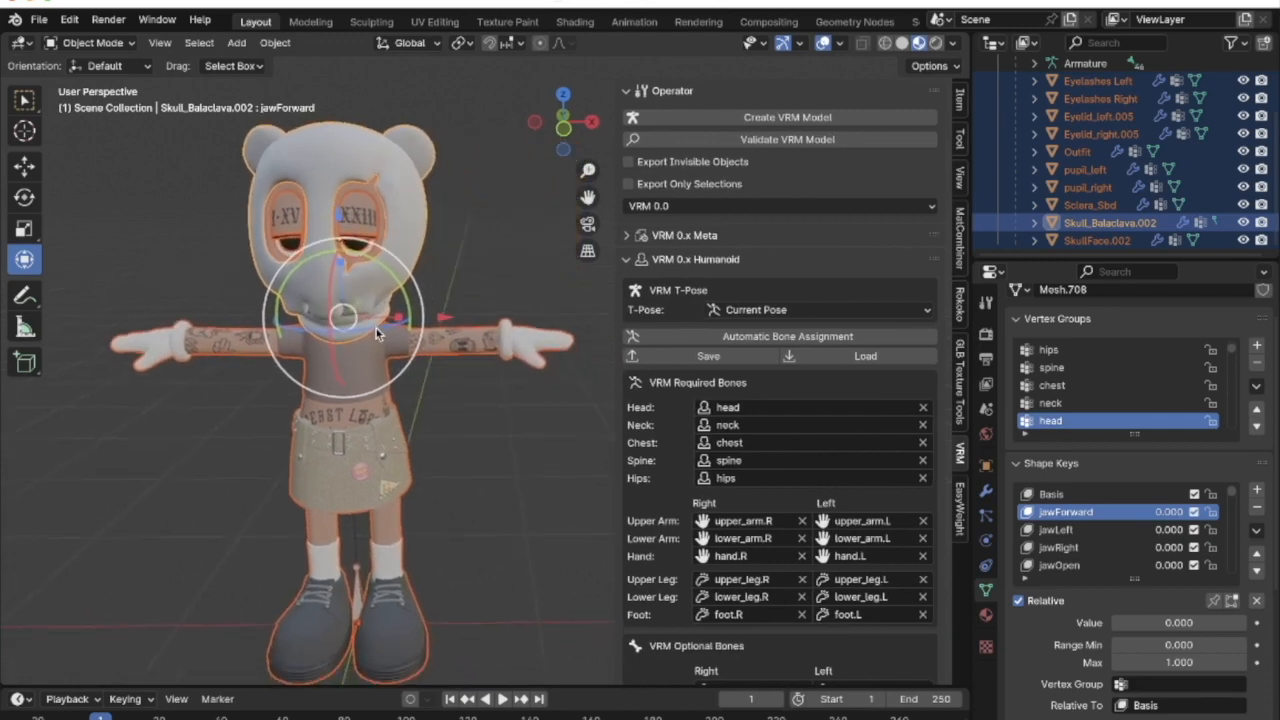
pyautogui.scroll(-2, 880, 515)
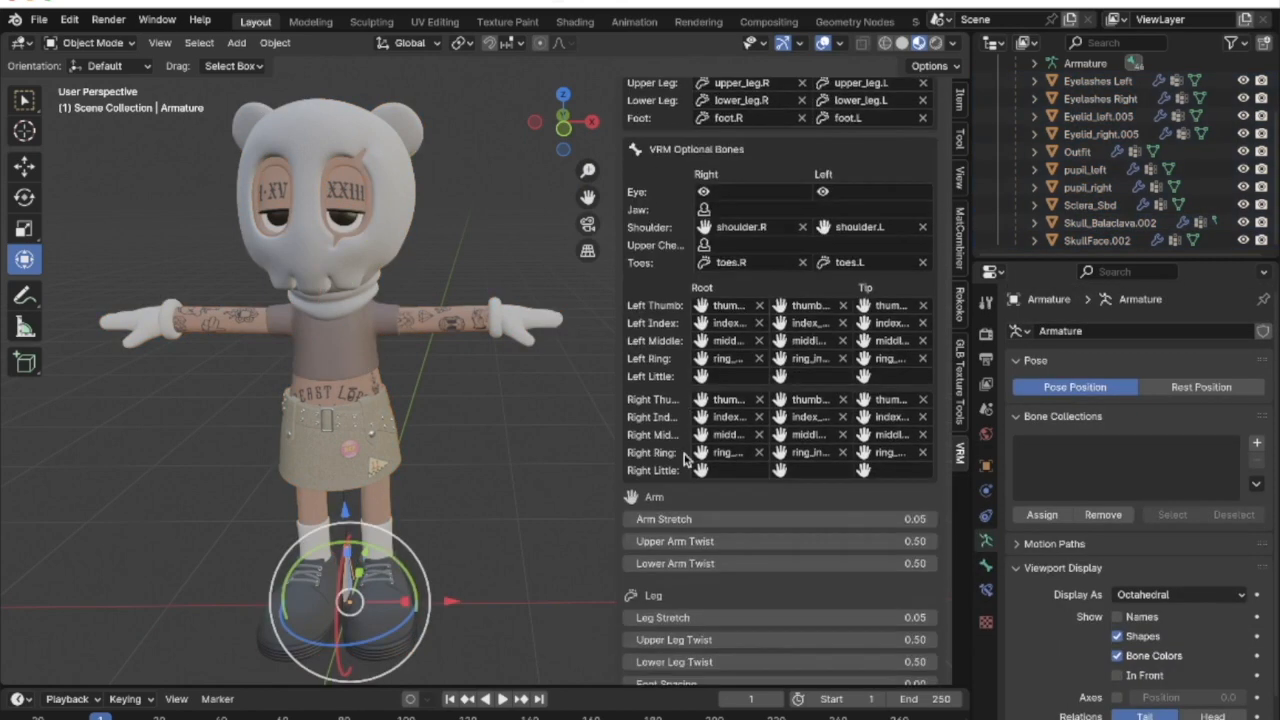
pyautogui.scroll(5, 684, 454)
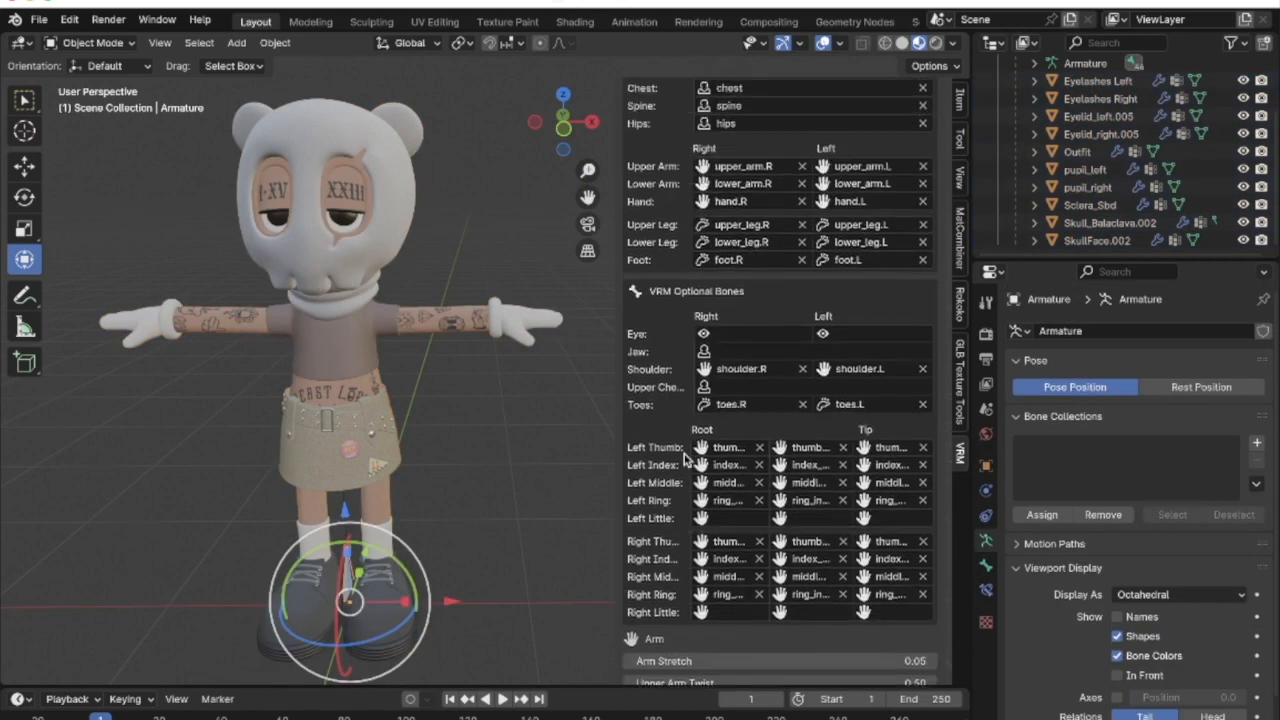
pyautogui.scroll(2, 742, 428)
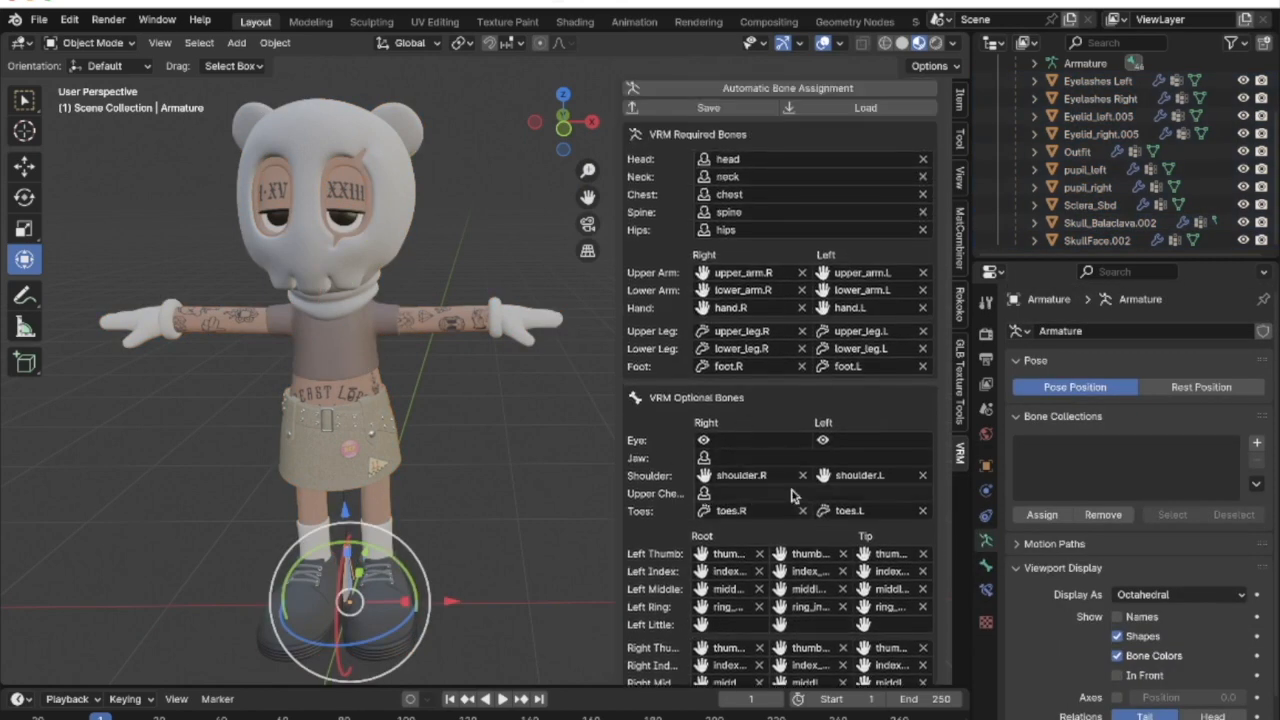
pyautogui.scroll(3, 775, 386)
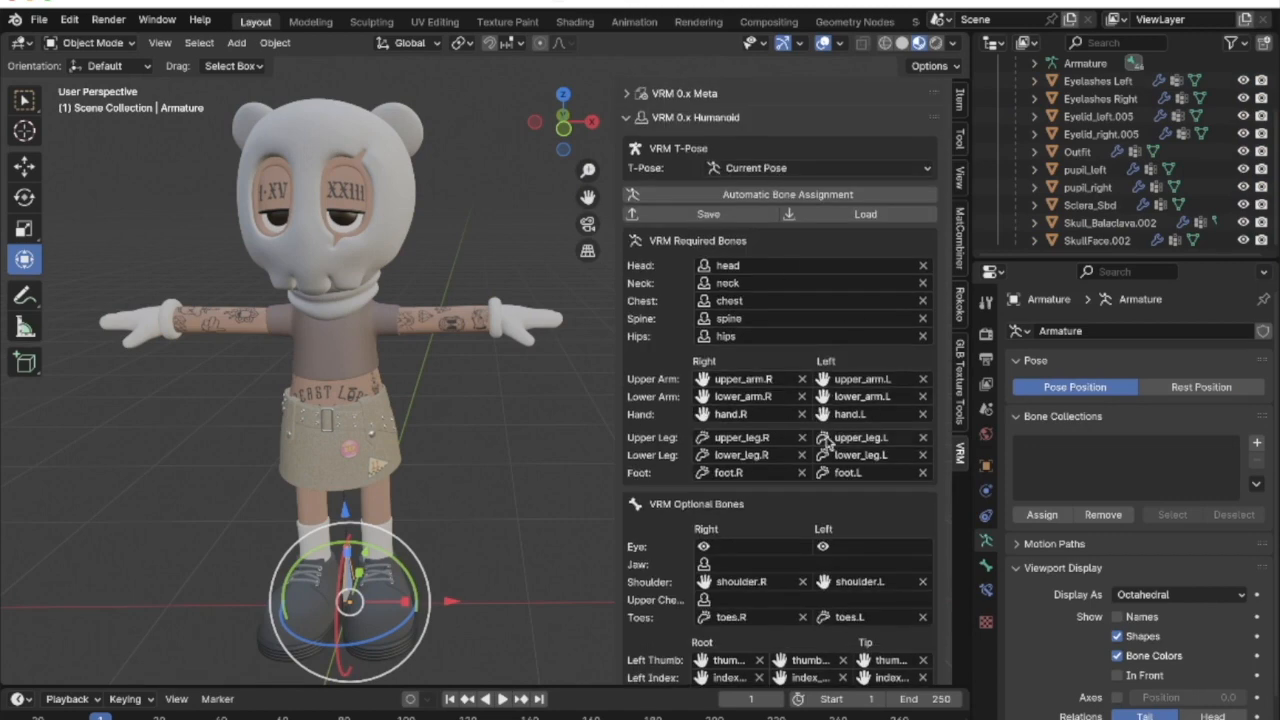
pyautogui.moveTo(613, 358); pyautogui.dragTo(491, 359)
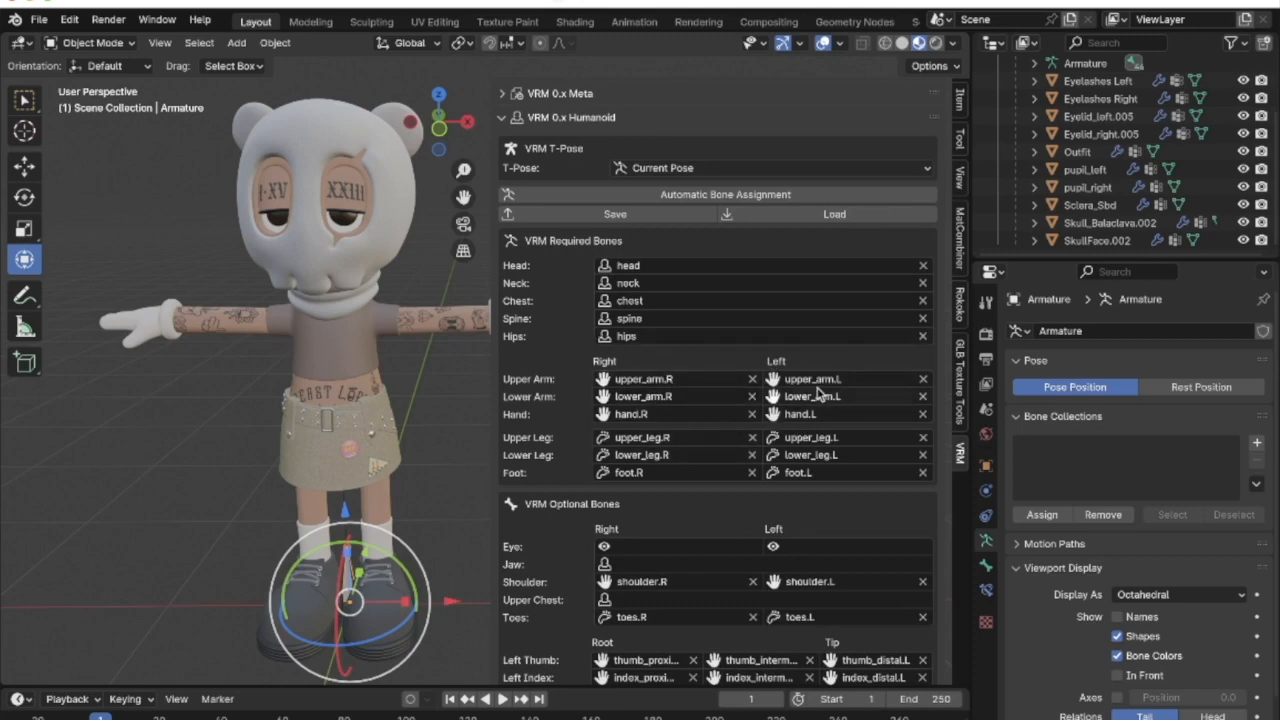
pyautogui.scroll(3, 755, 417)
pyautogui.scroll(1, 755, 417)
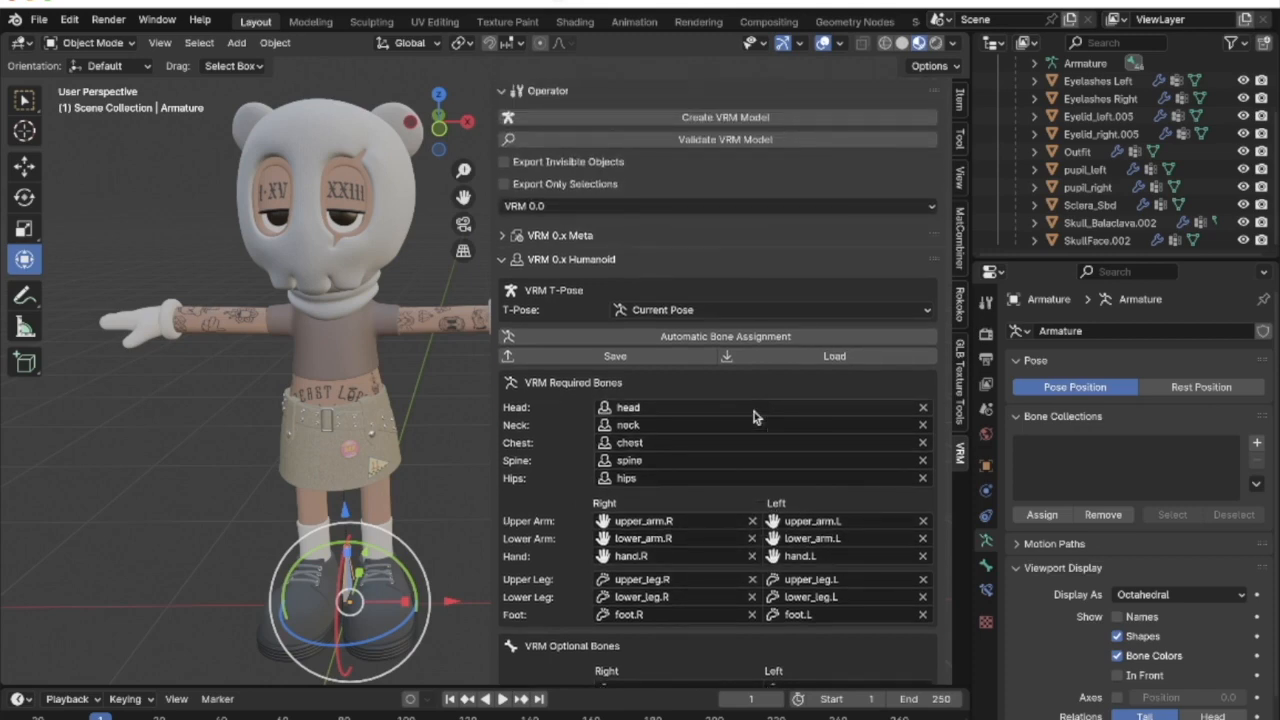
pyautogui.click(519, 262)
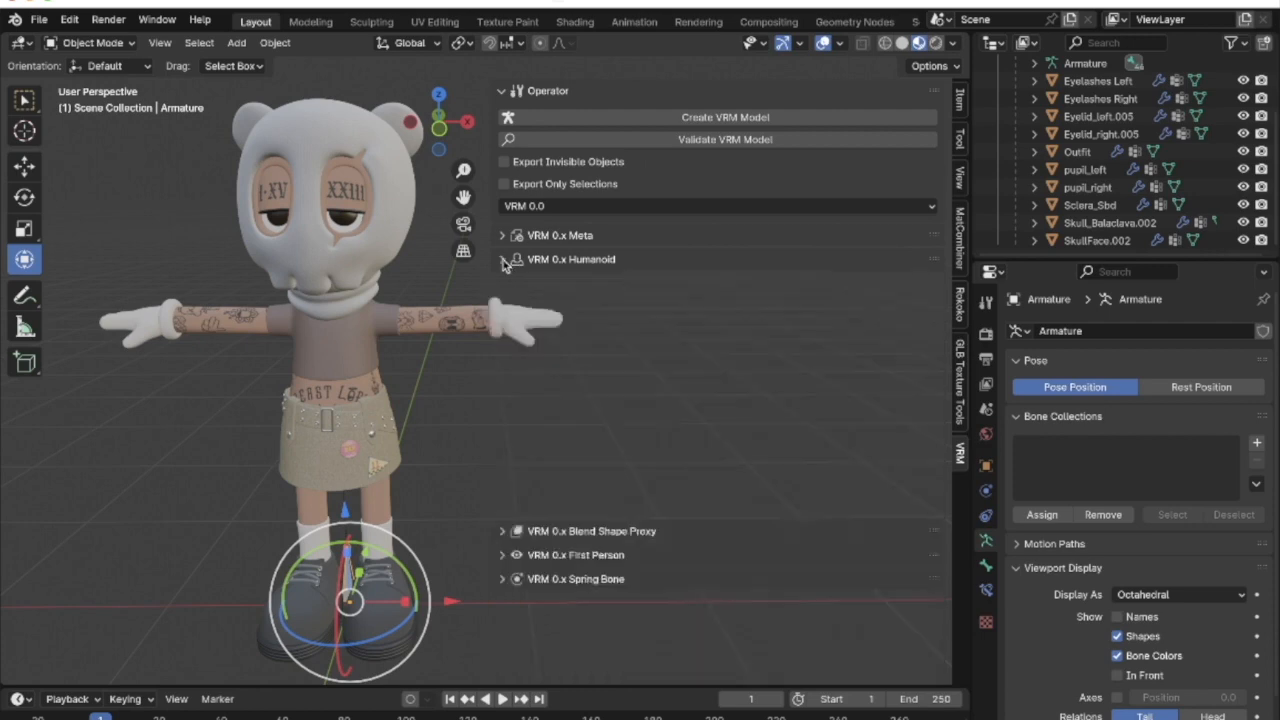
# Expand the VRM 0.x Blend Shape Proxy settings and frame the character's face up close
pyautogui.click(730, 290)
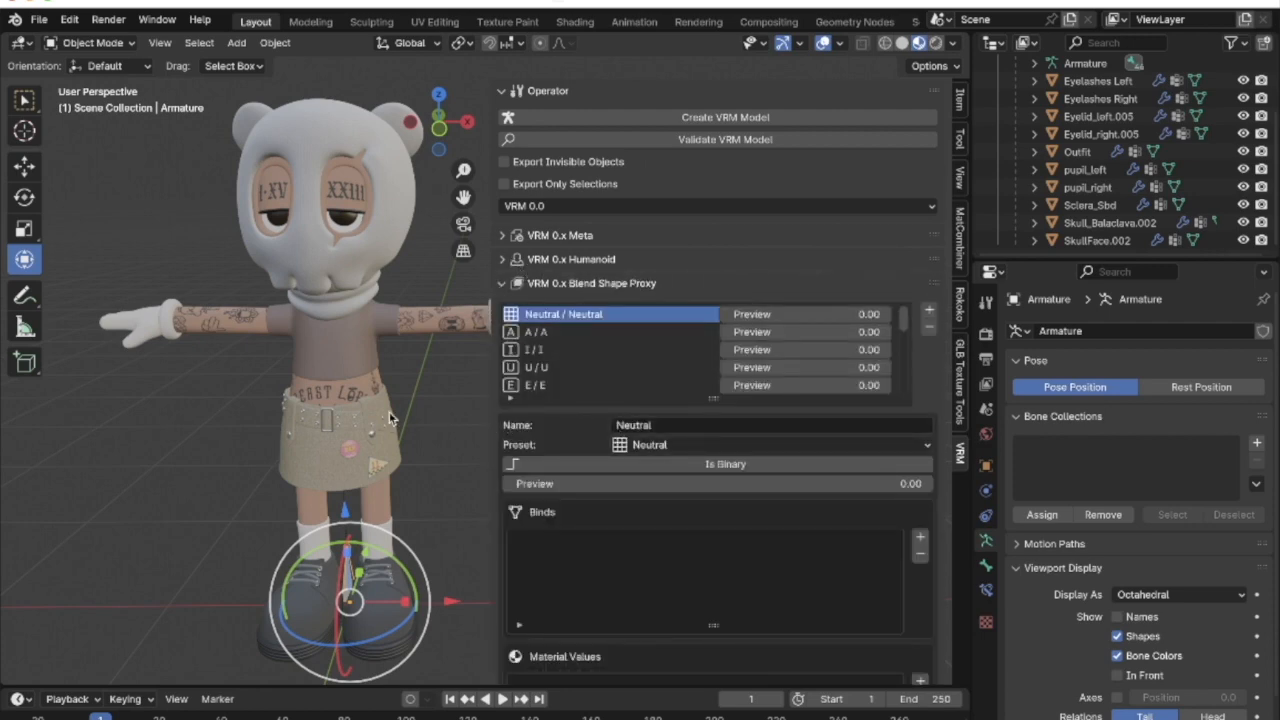
pyautogui.keyDown('shift'); pyautogui.hscroll(5, 390, 418); pyautogui.keyUp('shift')
pyautogui.hscroll(-5, 390, 418)
pyautogui.keyDown('ctrl'); pyautogui.scroll(3, 390, 418); pyautogui.keyUp('ctrl')
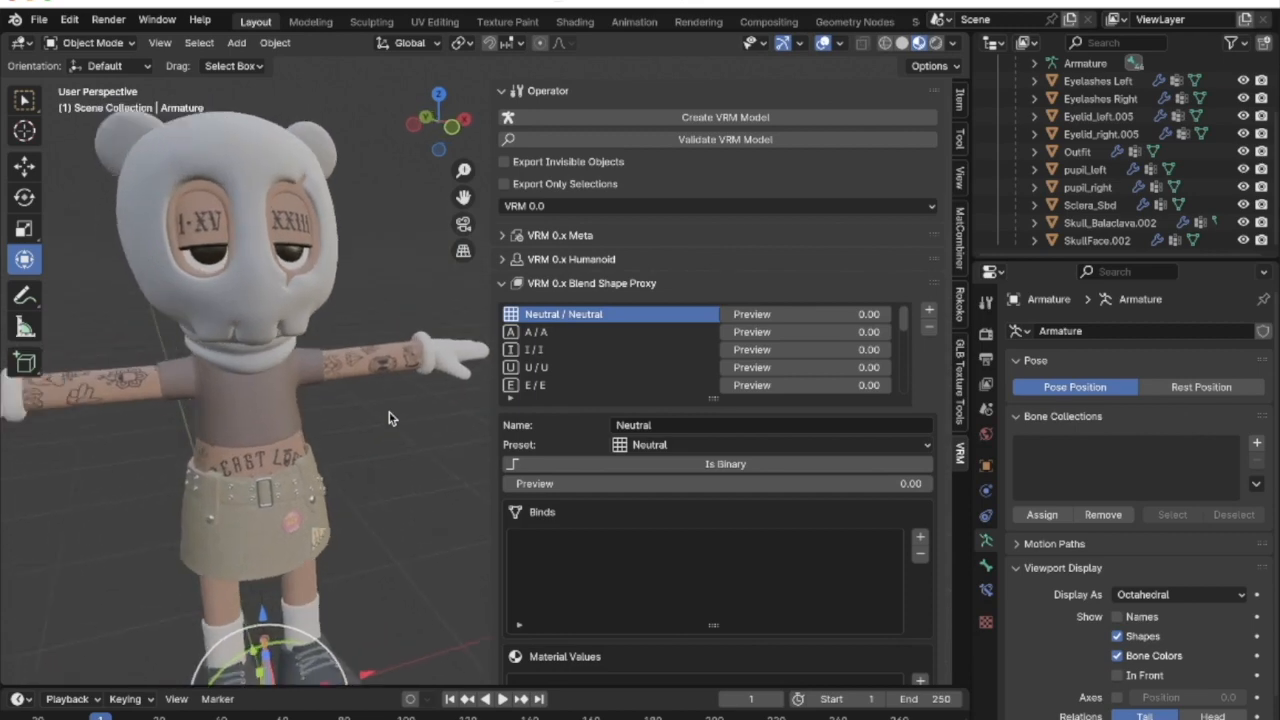
pyautogui.keyDown('shift'); pyautogui.scroll(2, 390, 418); pyautogui.keyUp('shift')
pyautogui.keyDown('ctrl'); pyautogui.scroll(5, 390, 418); pyautogui.keyUp('ctrl')
pyautogui.keyDown('shift'); pyautogui.scroll(6, 390, 418); pyautogui.keyUp('shift')
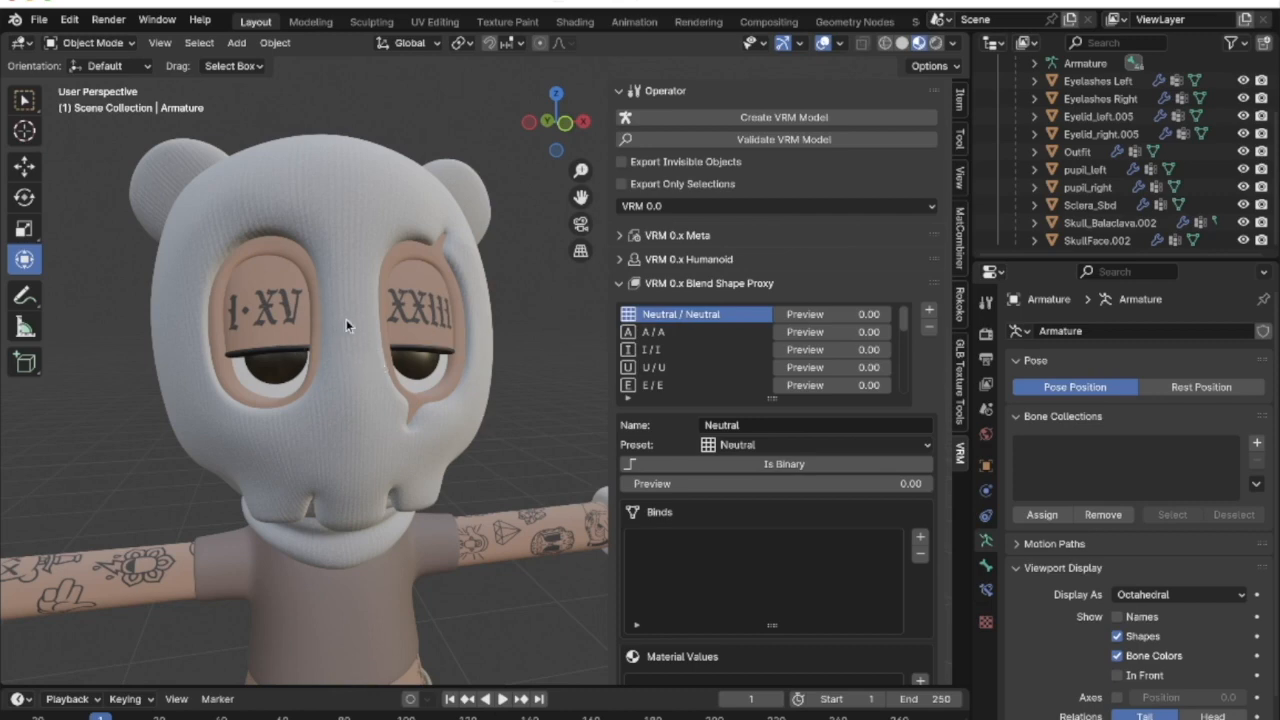
# Select the A blend shape and add a bind to it that targets the Skull_Balaclava.002 mesh
pyautogui.click(660, 333)
pyautogui.scroll(-1, 662, 338)
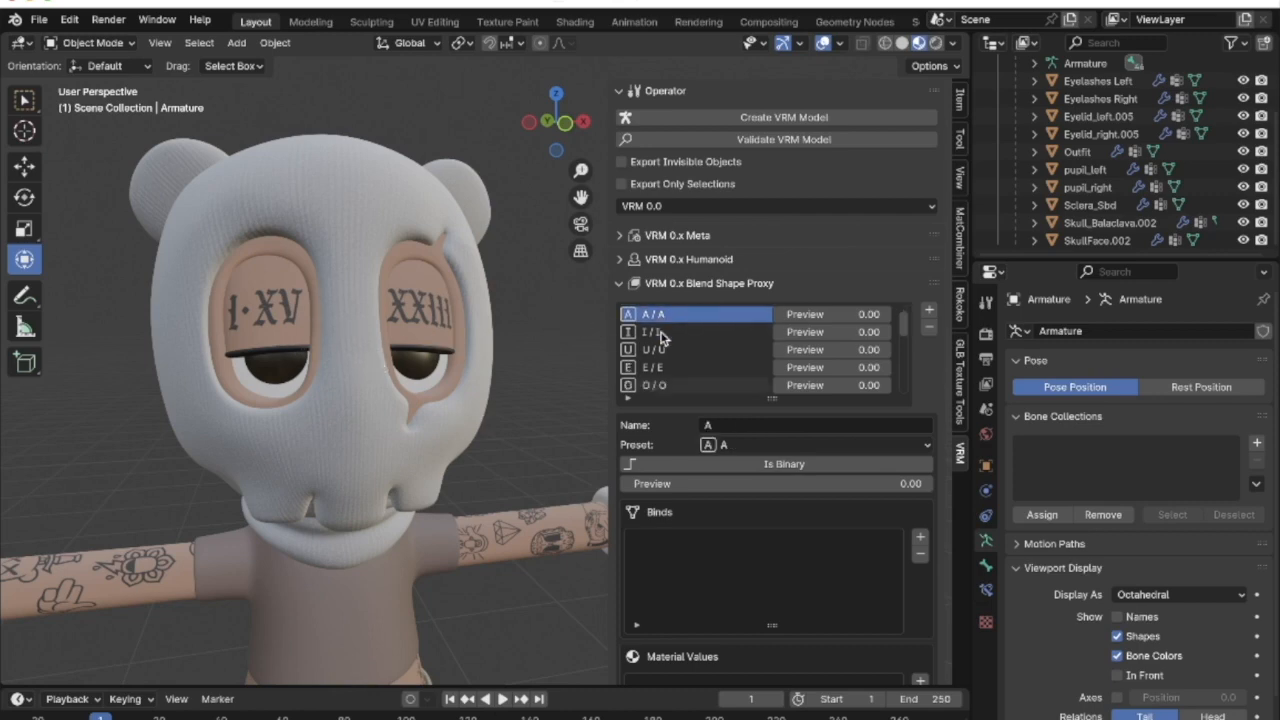
pyautogui.scroll(-2, 672, 355)
pyautogui.scroll(3, 675, 360)
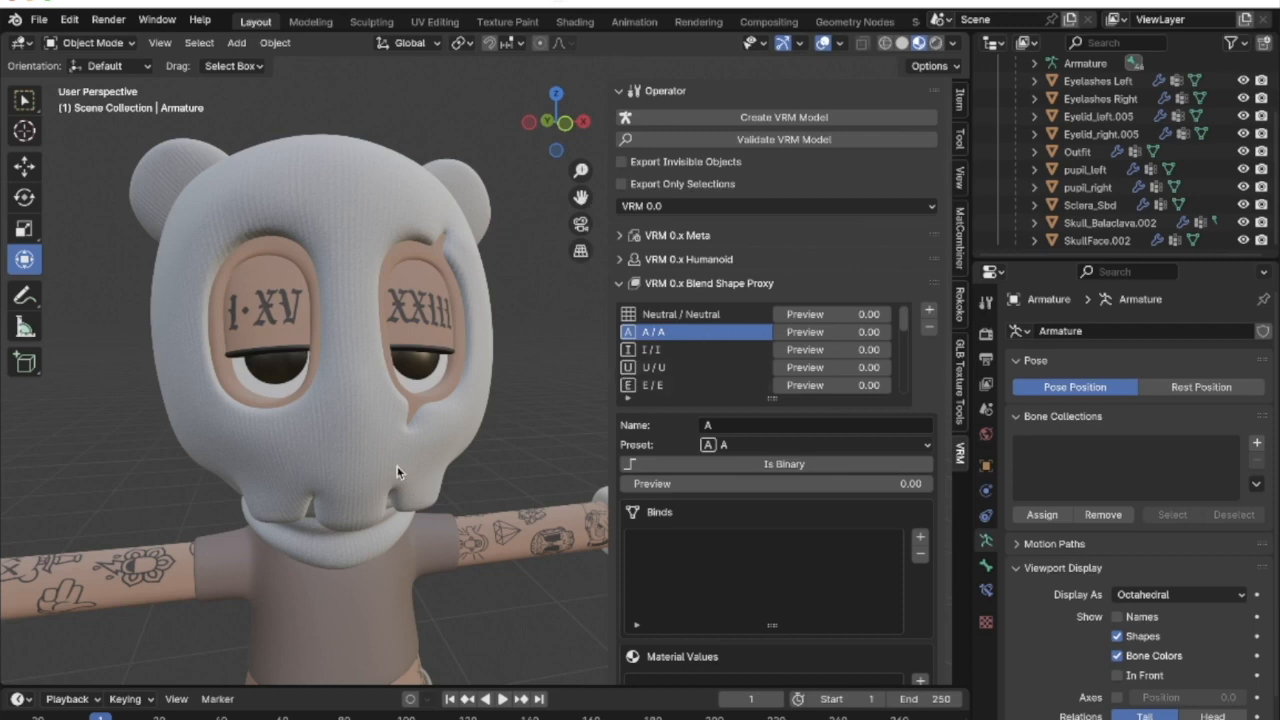
pyautogui.scroll(-3, 397, 472)
pyautogui.scroll(3, 397, 472)
pyautogui.click(920, 537)
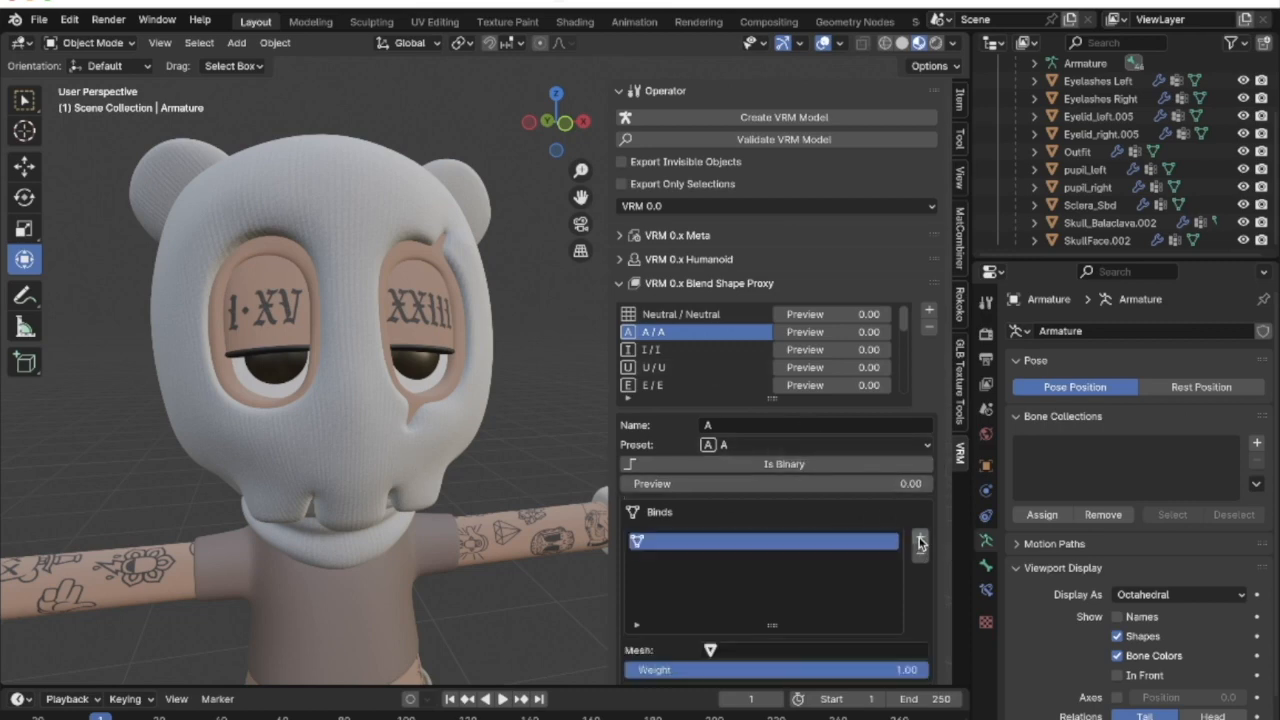
pyautogui.click(790, 650)
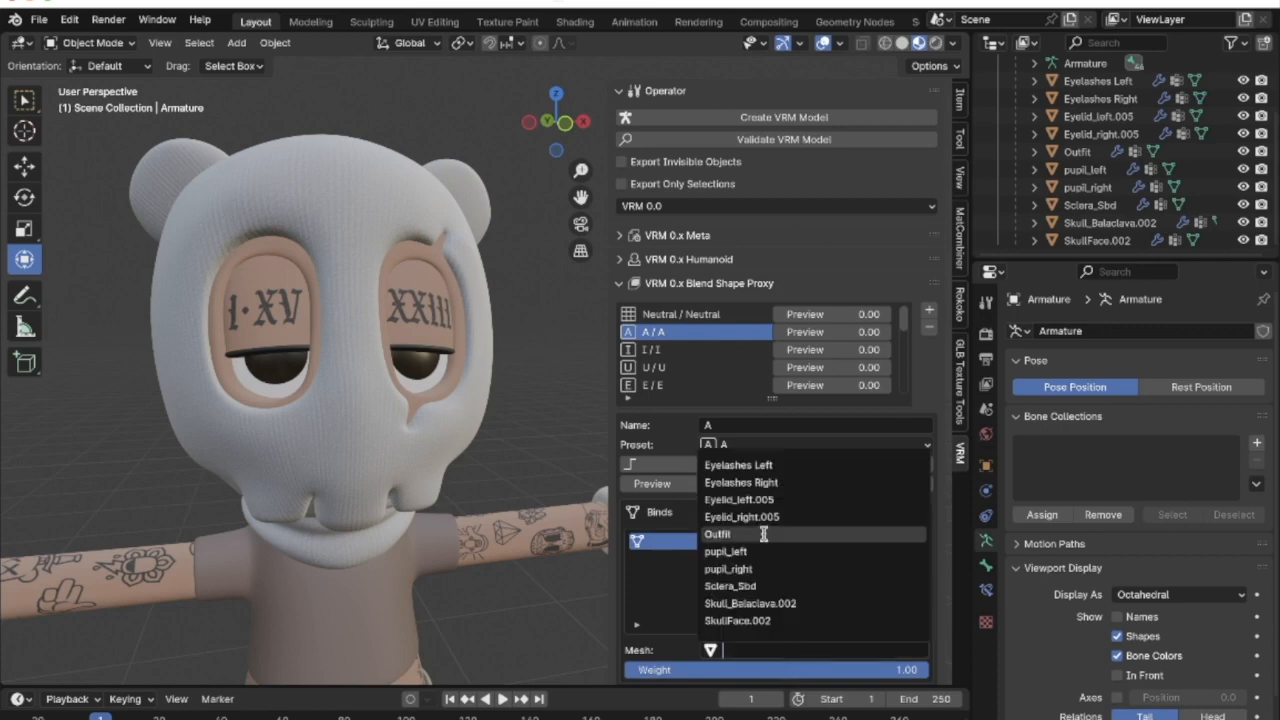
pyautogui.click(776, 604)
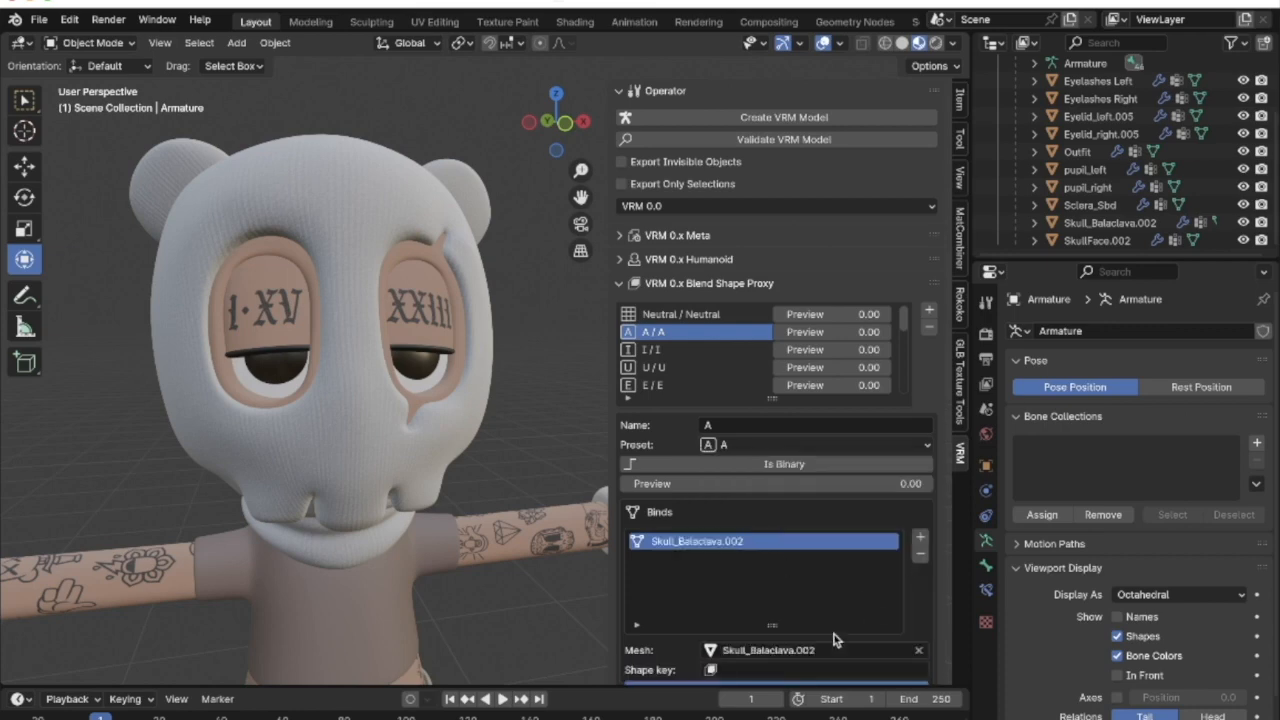
pyautogui.scroll(-2, 776, 604)
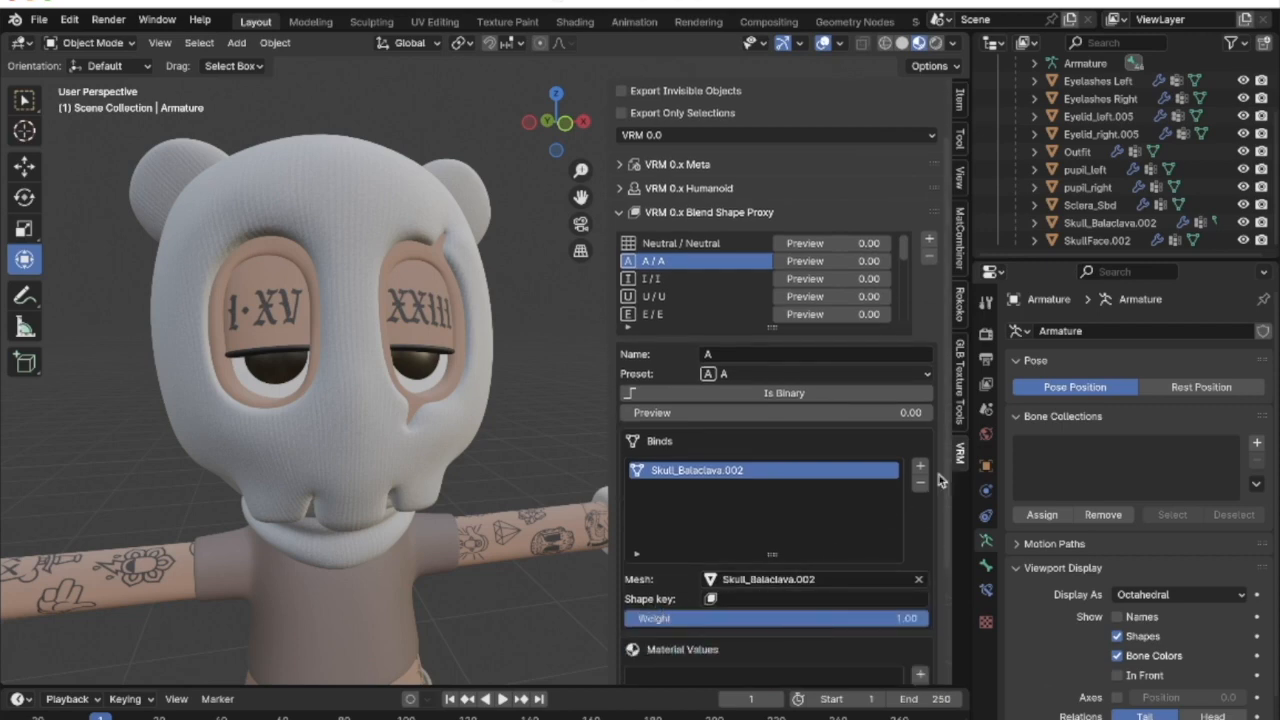
# Add a second bind to A, remove the first one, and assign Skull_Balaclava.002 to the remaining bind
pyautogui.click(919, 470)
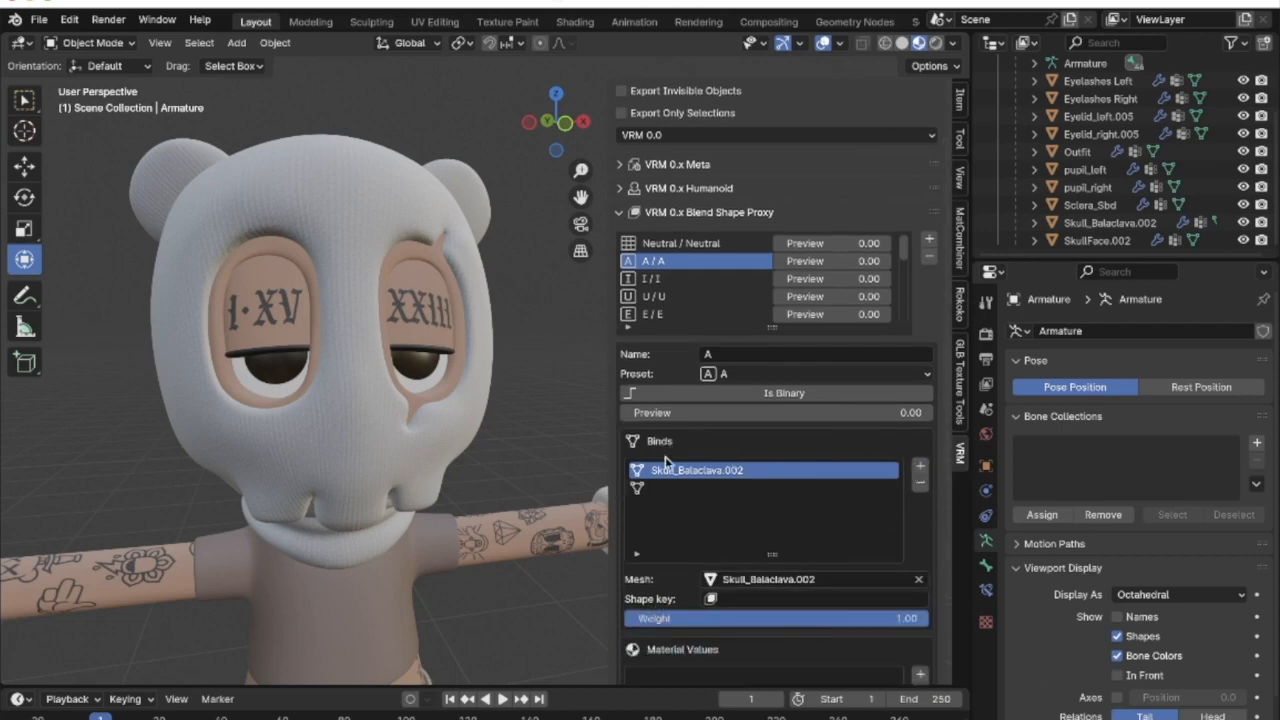
pyautogui.click(920, 483)
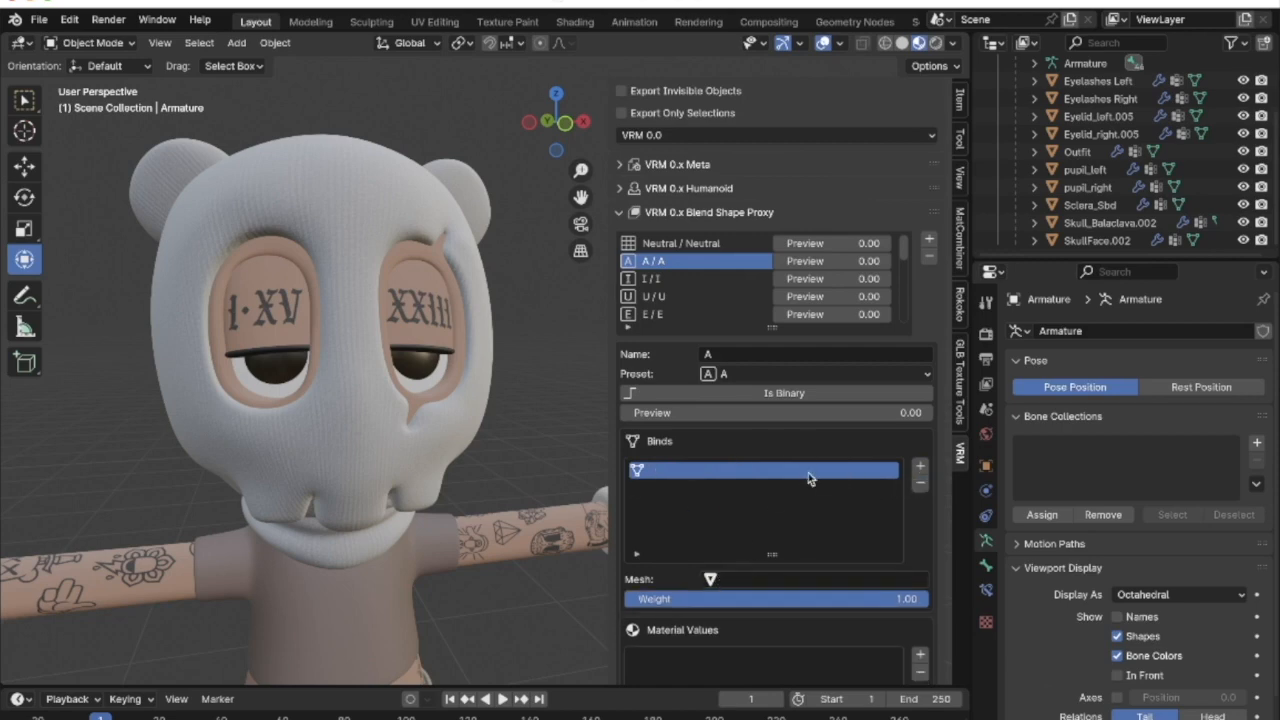
pyautogui.click(756, 580)
pyautogui.click(763, 533)
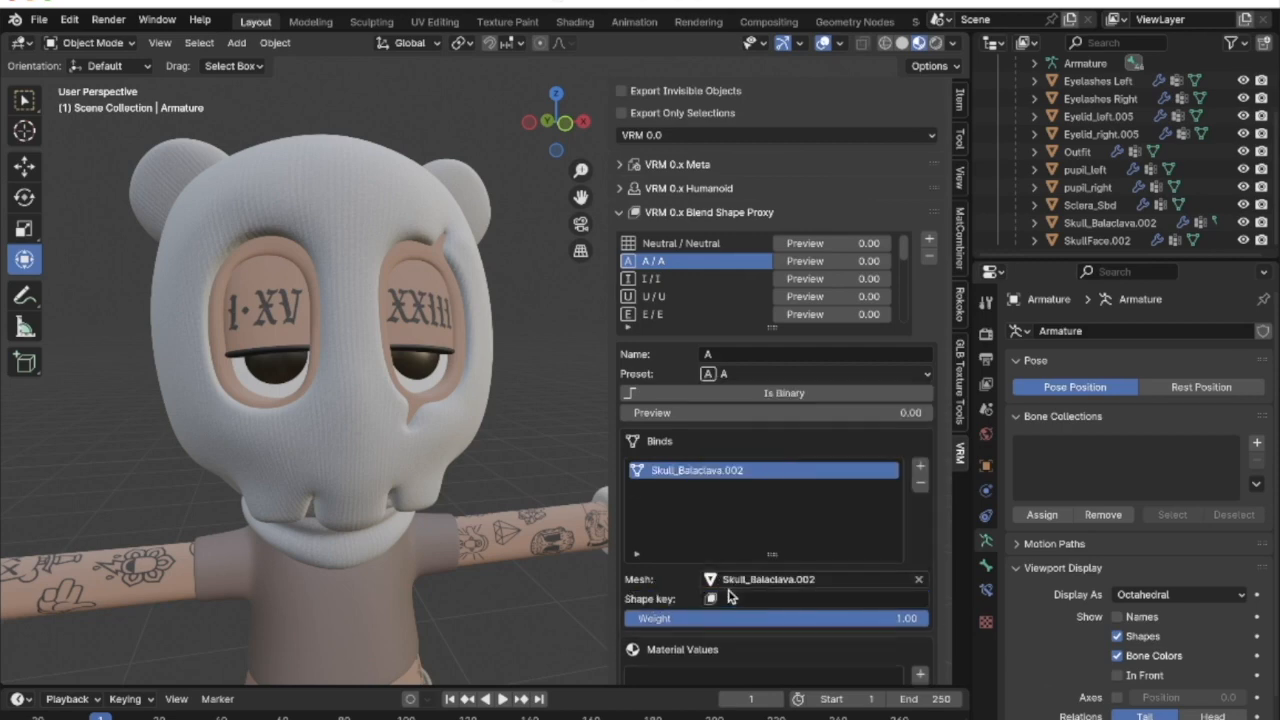
# Set the bind's shape key to jawForward and test the A expression with its preview slider
pyautogui.click(746, 598)
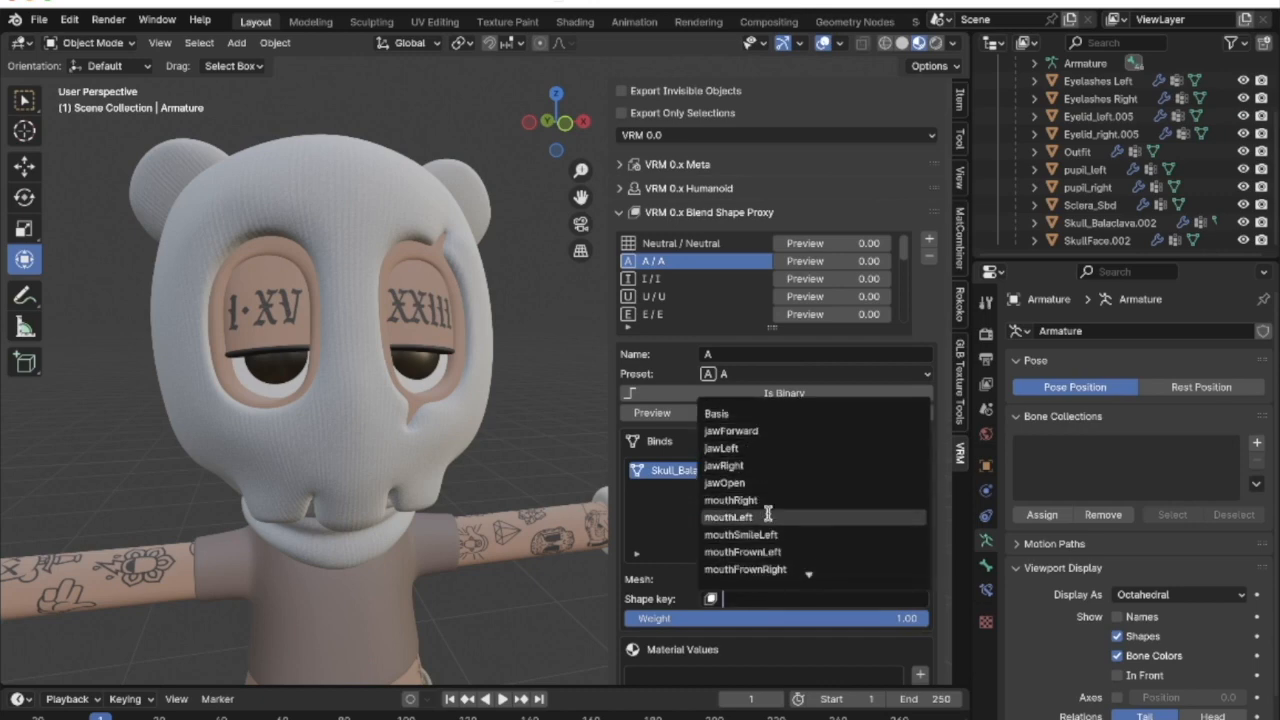
pyautogui.scroll(-5, 786, 545)
pyautogui.scroll(-8, 786, 548)
pyautogui.scroll(12, 786, 548)
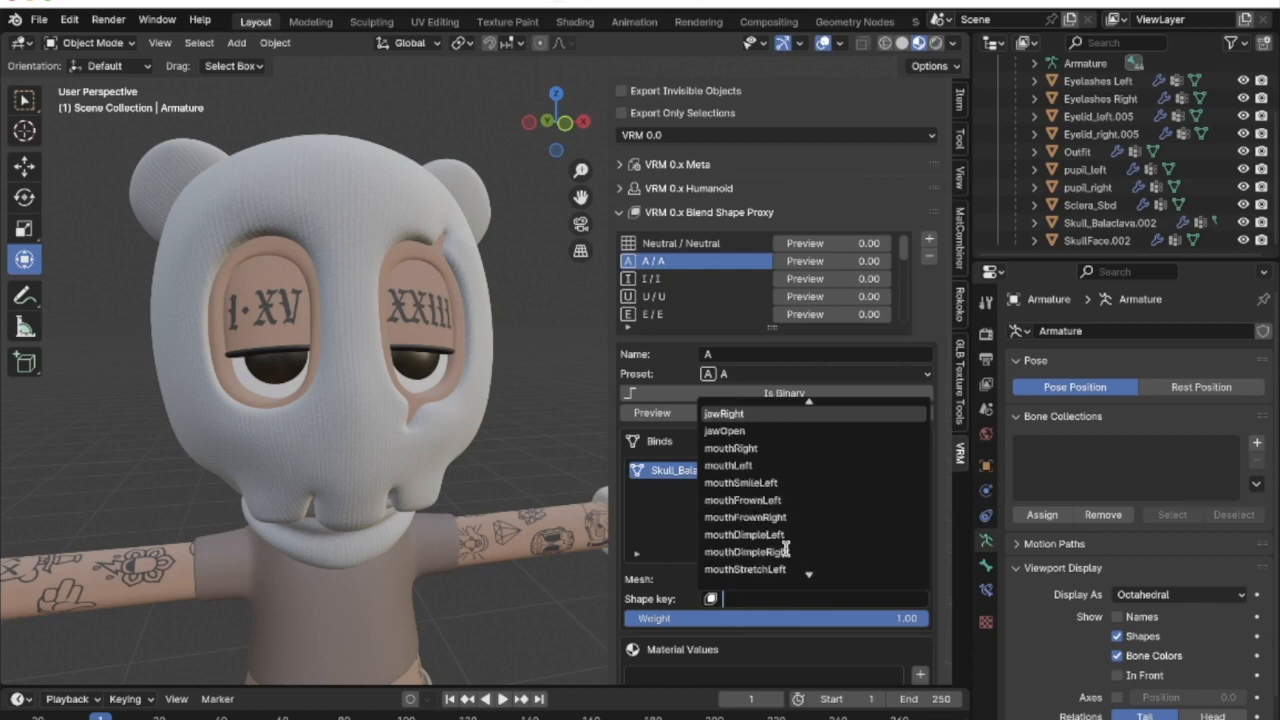
pyautogui.scroll(3, 786, 548)
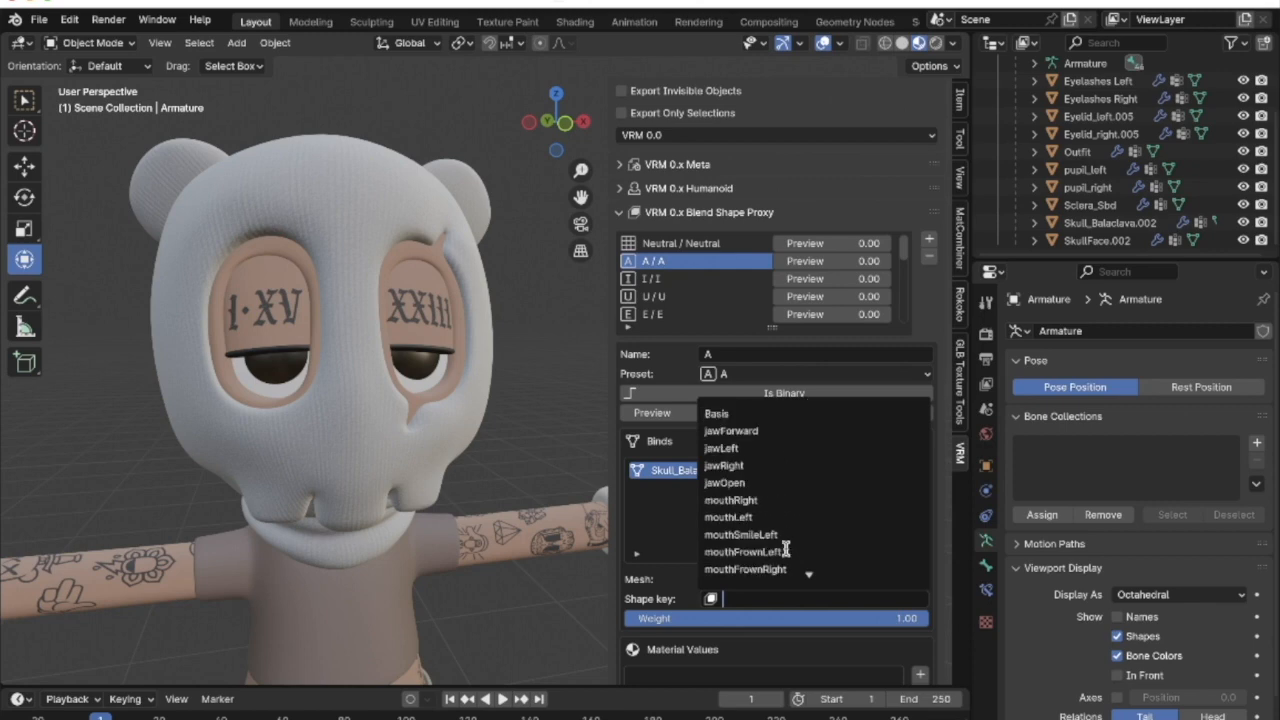
pyautogui.click(779, 432)
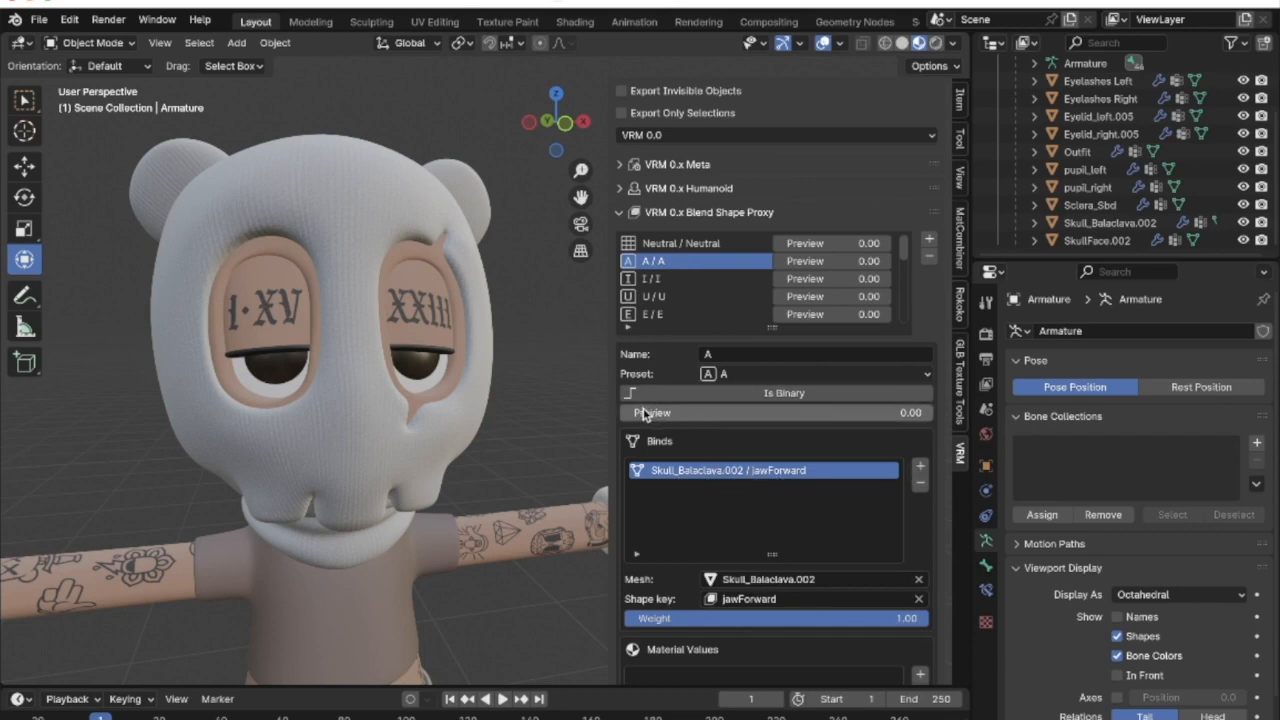
pyautogui.moveTo(648, 416)
pyautogui.mouseDown()
pyautogui.moveTo(926, 416)
pyautogui.moveTo(626, 415)
pyautogui.mouseUp()
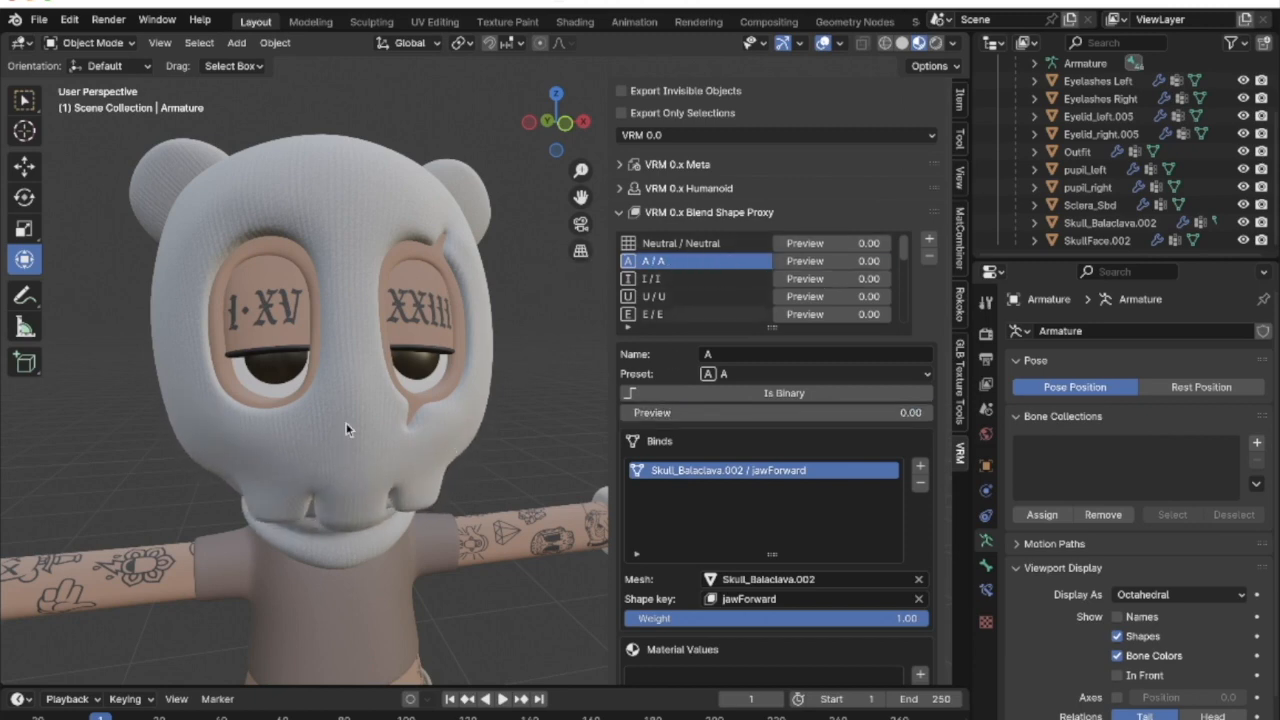
# Add a bind to the I blend shape targeting Skull_Balaclava.002 with the jawOpen shape key
pyautogui.click(678, 281)
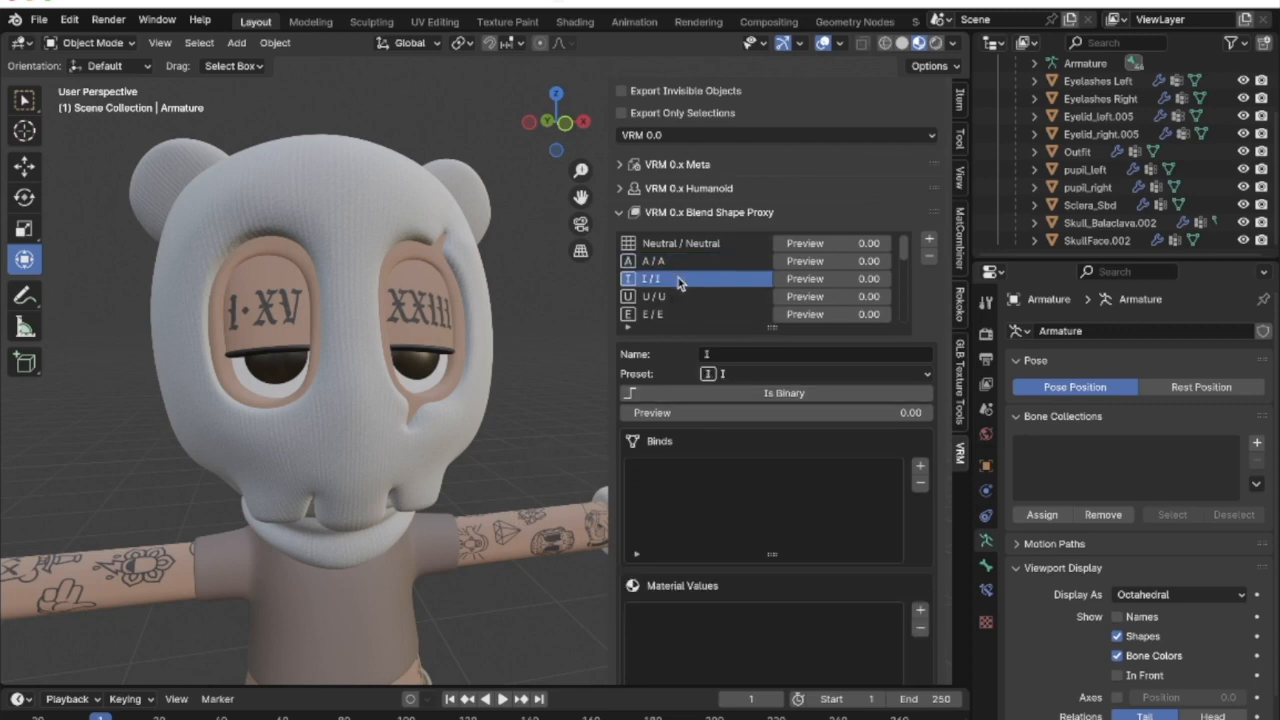
pyautogui.click(920, 466)
pyautogui.click(808, 580)
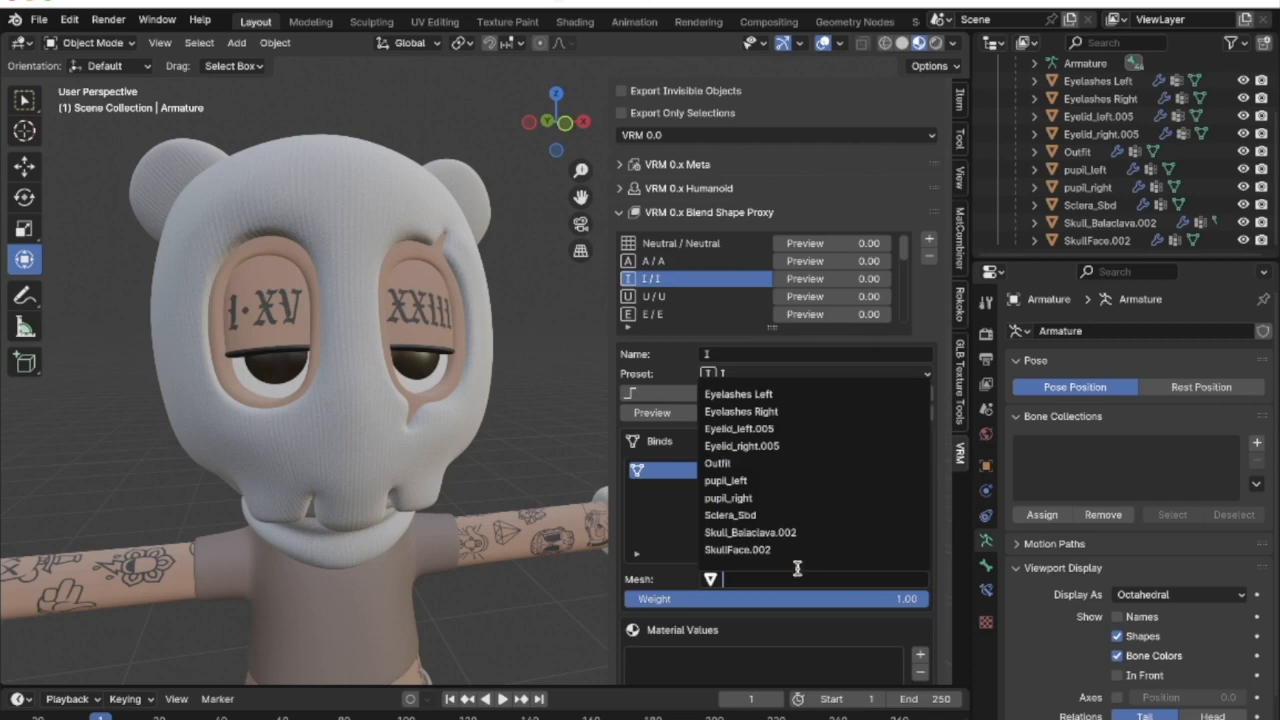
pyautogui.click(771, 533)
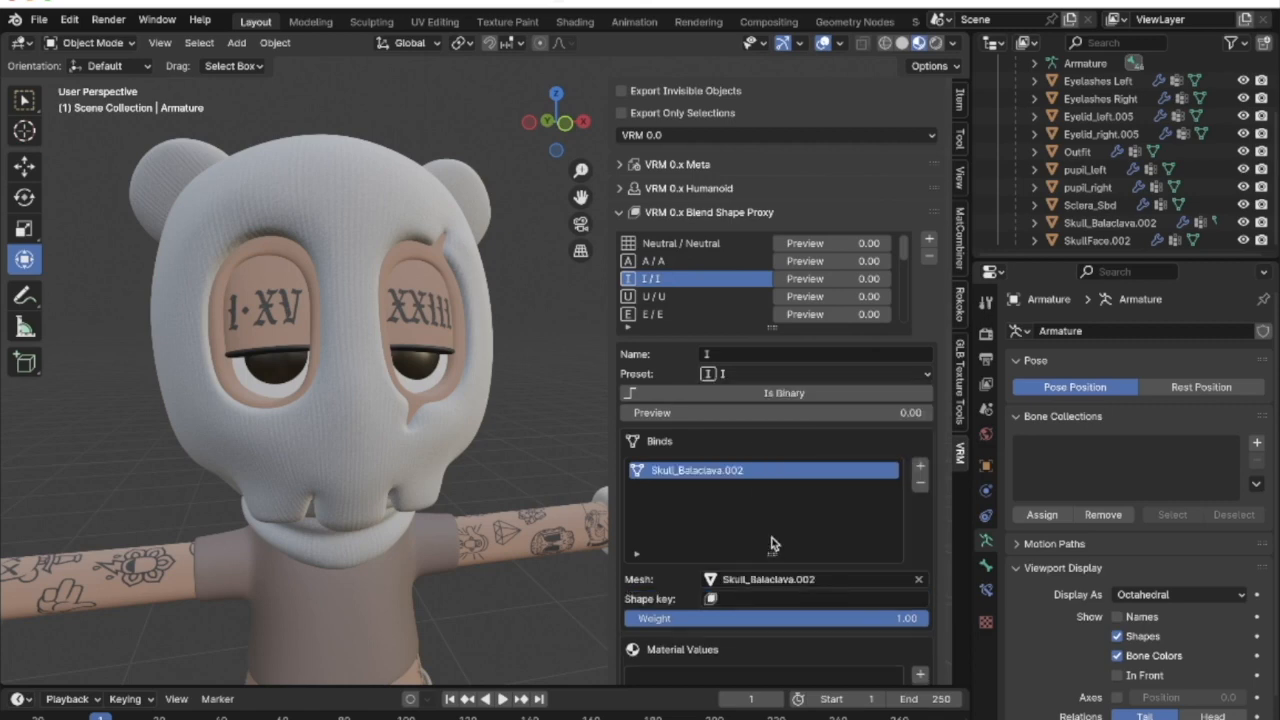
pyautogui.click(767, 600)
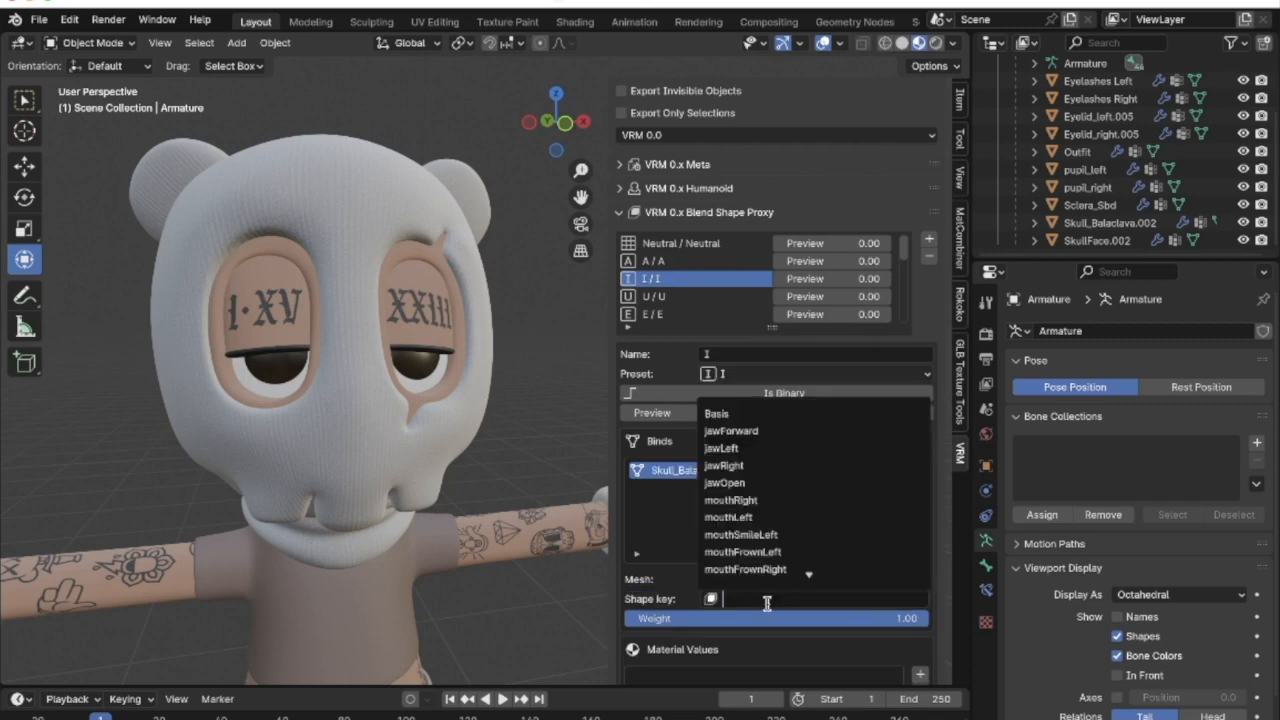
pyautogui.click(771, 483)
# Test the I expression with its preview slider and compare it with the A expression's preview, leaving both at 0
pyautogui.moveTo(650, 413); pyautogui.dragTo(790, 413)
pyautogui.moveTo(932, 413); pyautogui.dragTo(729, 413)
pyautogui.moveTo(900, 412); pyautogui.dragTo(620, 412)
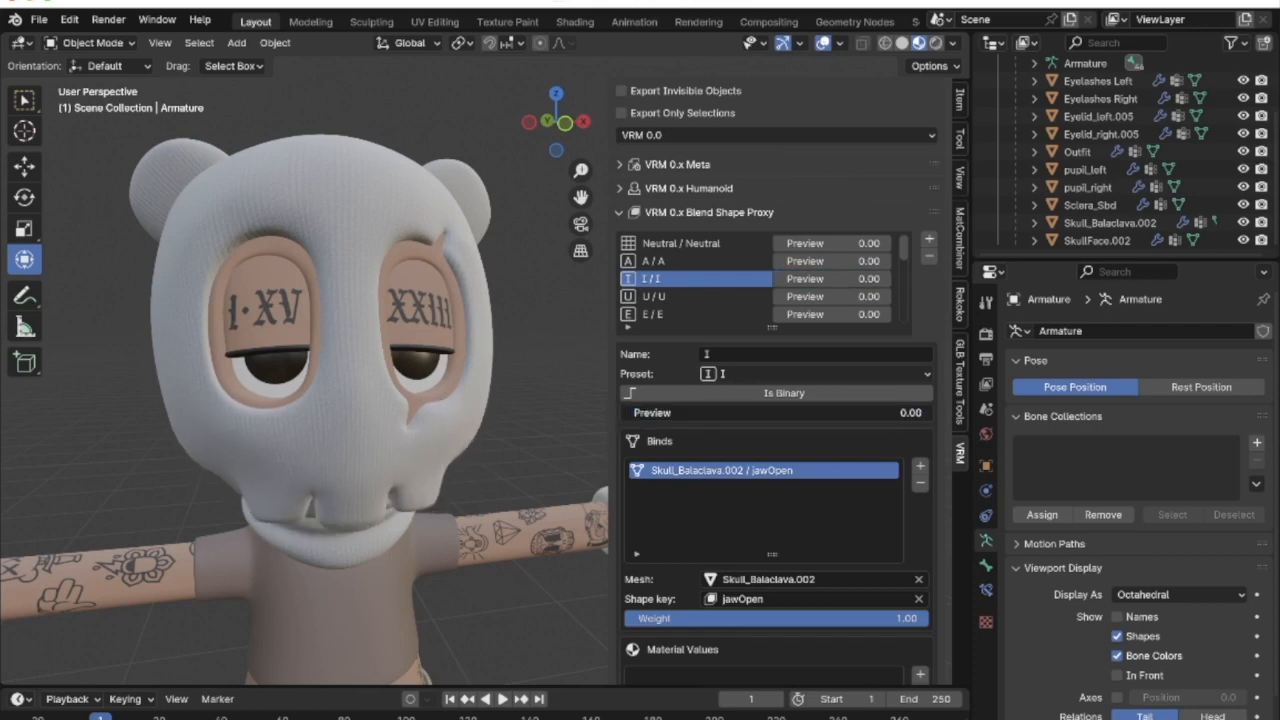
pyautogui.click(700, 260)
pyautogui.moveTo(630, 412)
pyautogui.mouseDown()
pyautogui.moveTo(925, 413)
pyautogui.moveTo(620, 413)
pyautogui.mouseUp()
pyautogui.click(686, 279)
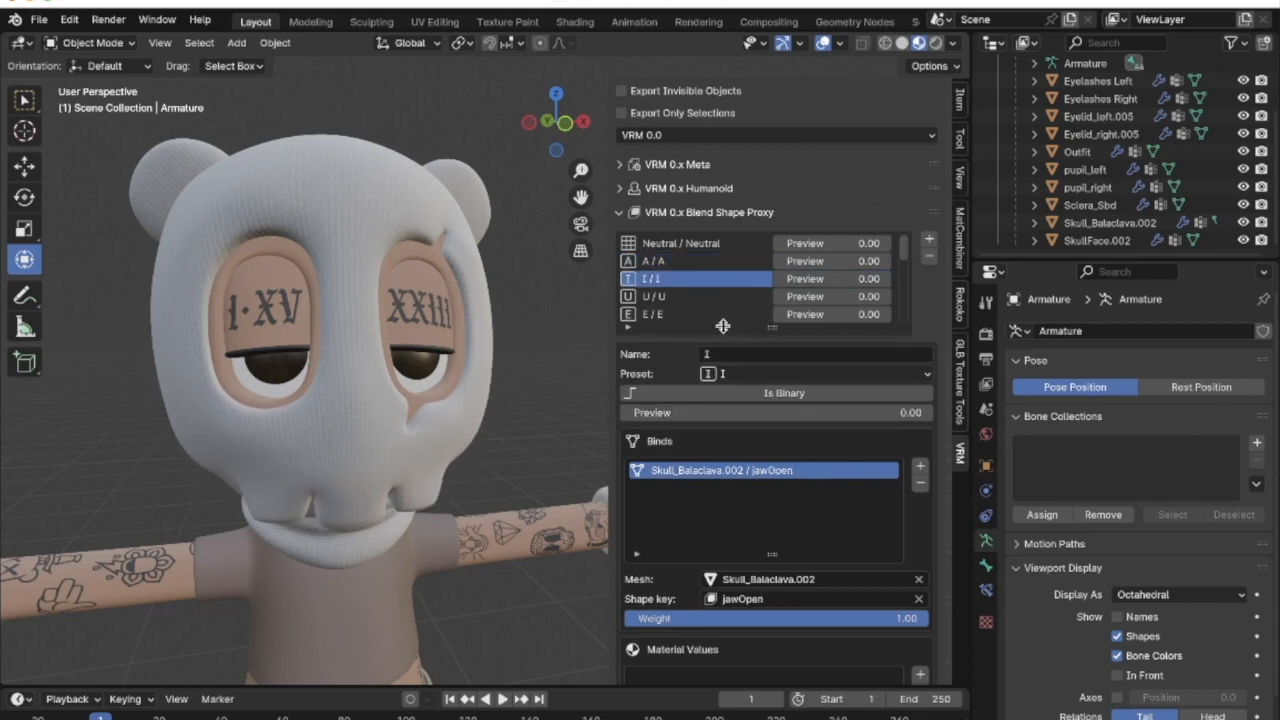
# Add a bind to the U blend shape targeting Skull_Balaclava.002 with the jawForward shape key
pyautogui.click(694, 298)
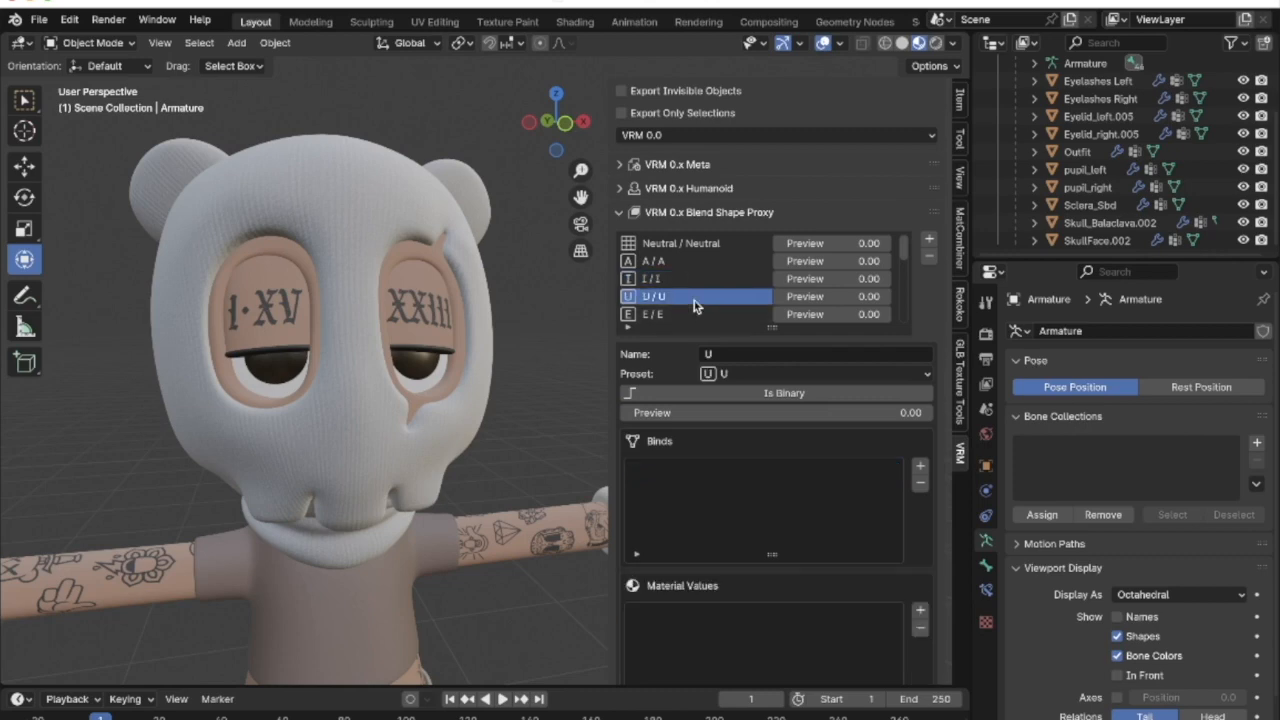
pyautogui.click(920, 466)
pyautogui.click(792, 576)
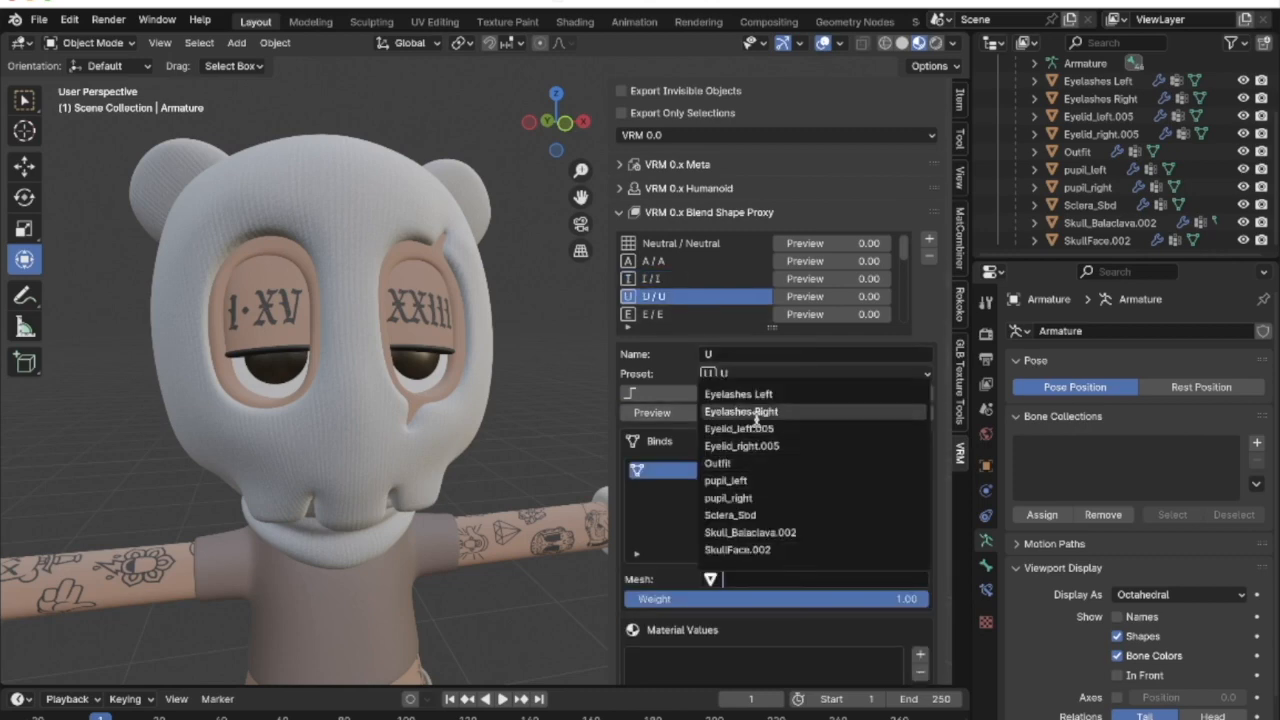
pyautogui.click(760, 533)
pyautogui.click(757, 598)
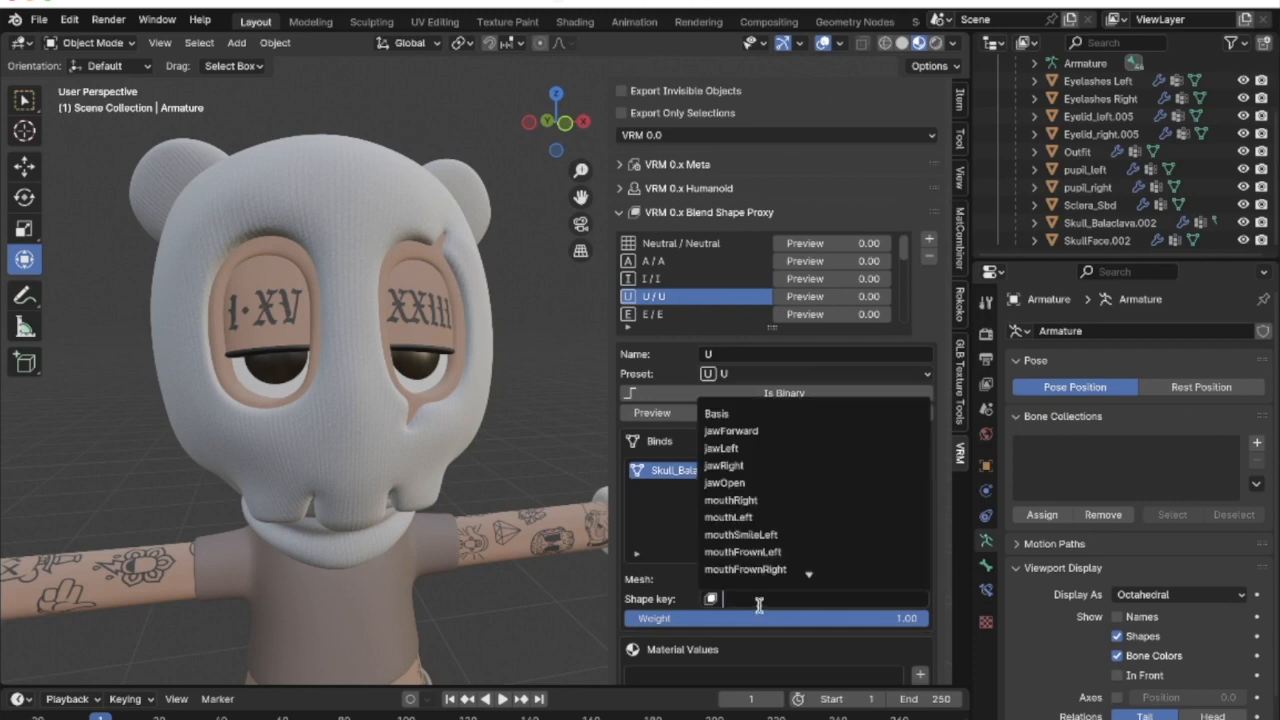
pyautogui.click(740, 431)
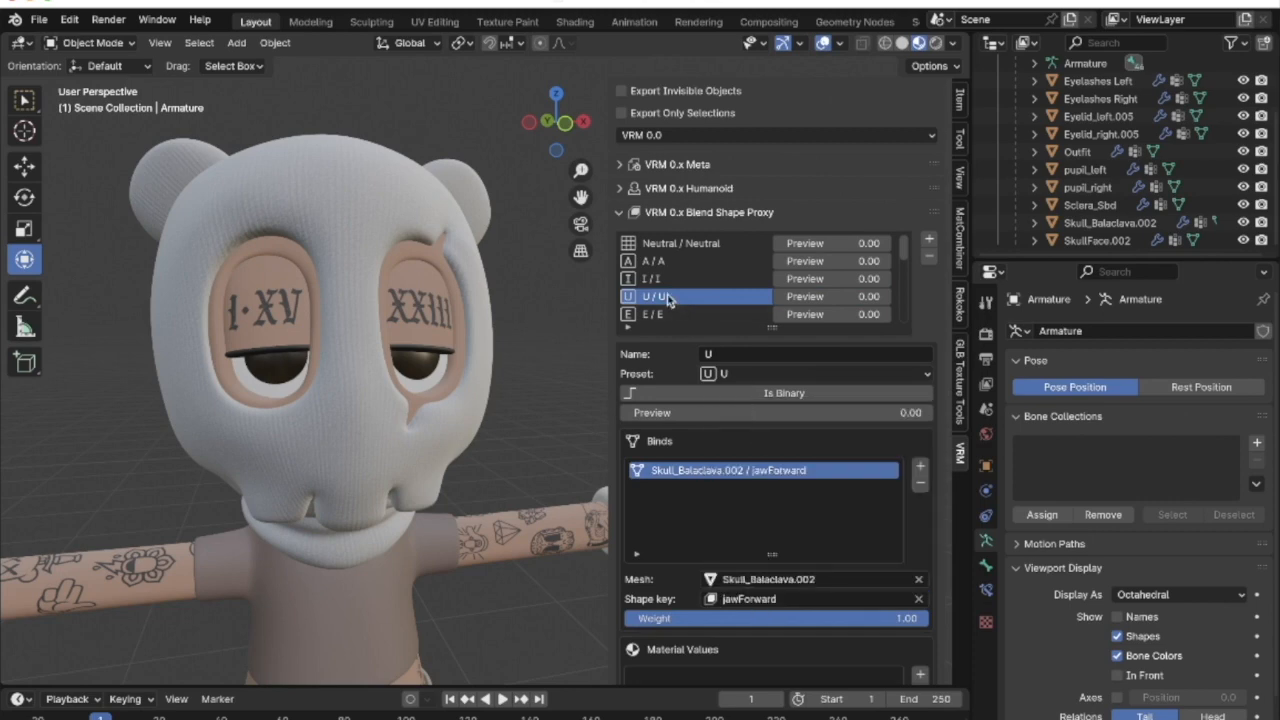
# Add a bind to the E blend shape targeting Skull_Balaclava.002 with the jawForward shape key
pyautogui.click(674, 316)
pyautogui.click(920, 466)
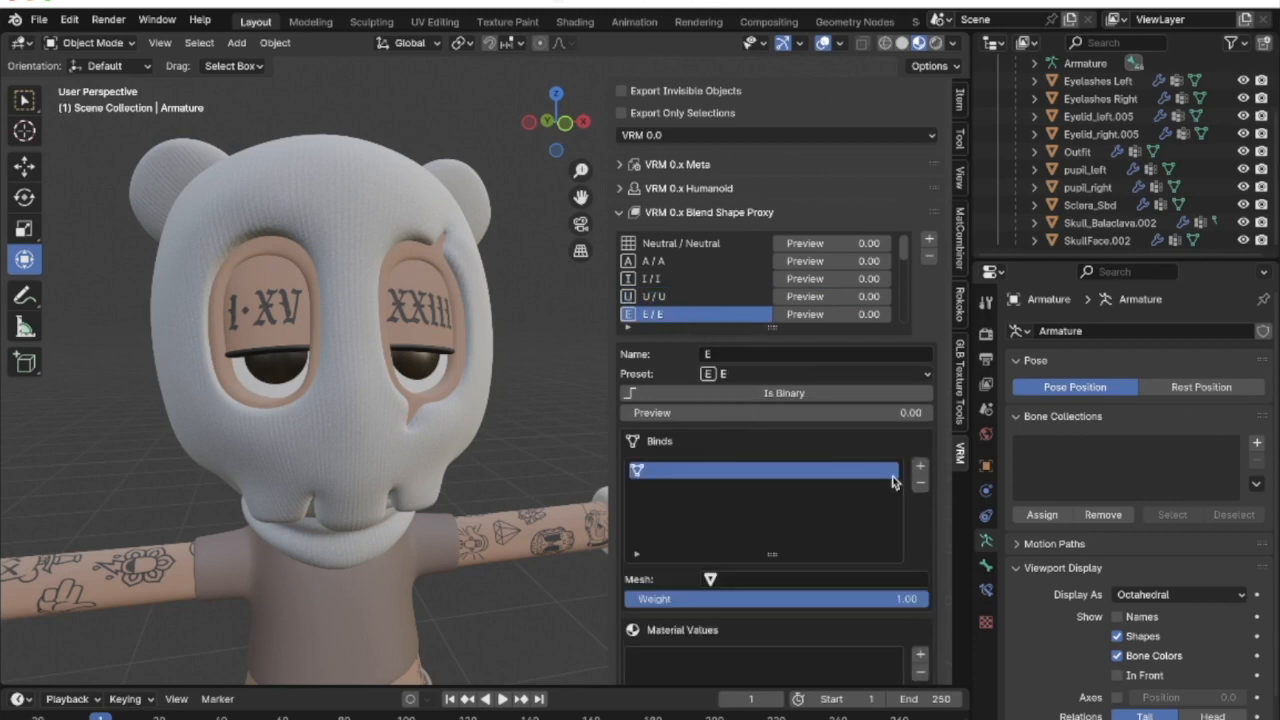
pyautogui.click(787, 581)
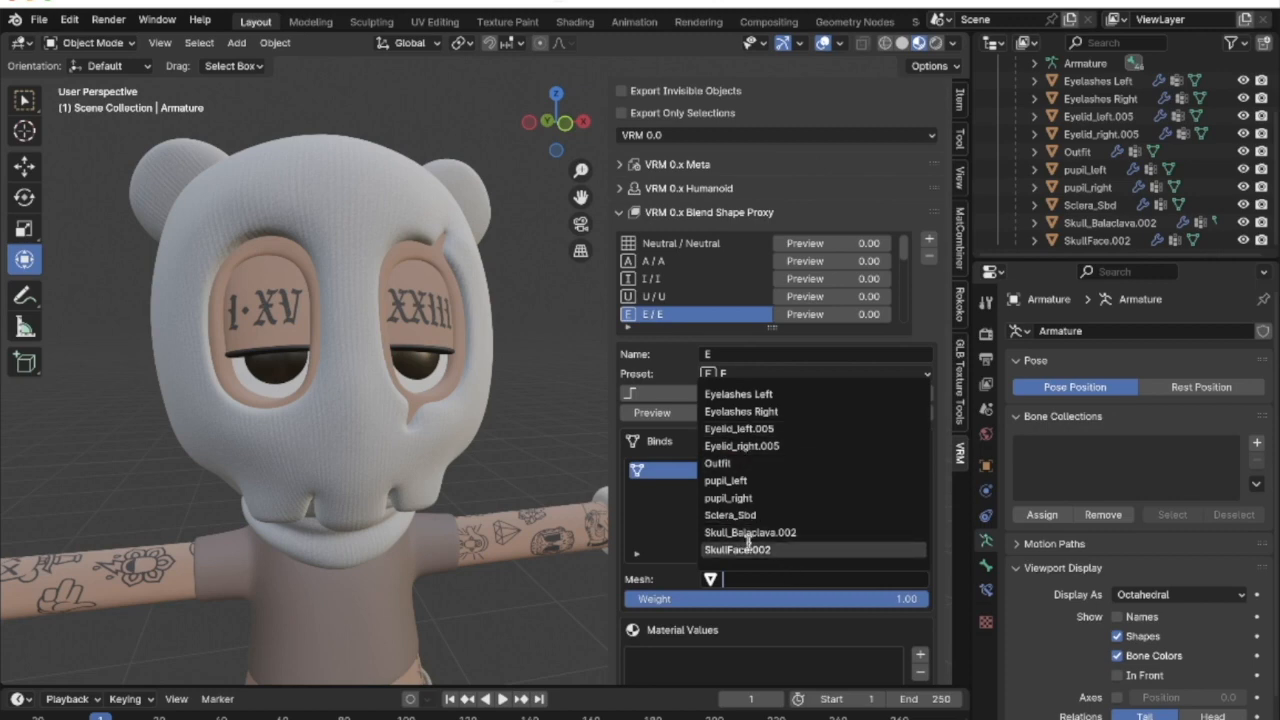
pyautogui.click(748, 533)
pyautogui.click(806, 598)
pyautogui.click(740, 430)
# Bind the O blend shape to Skull_Balaclava.002 with the jawForward shape key and test its preview slider
pyautogui.scroll(-2, 702, 300)
pyautogui.click(700, 297)
pyautogui.click(920, 466)
pyautogui.click(792, 579)
pyautogui.click(762, 534)
pyautogui.click(784, 600)
pyautogui.click(744, 433)
pyautogui.moveTo(666, 412); pyautogui.dragTo(622, 412)
# Select the Blink blend shape and add a bind for Eyelashes Left with the eyeBlinkLeft shape key
pyautogui.click(716, 314)
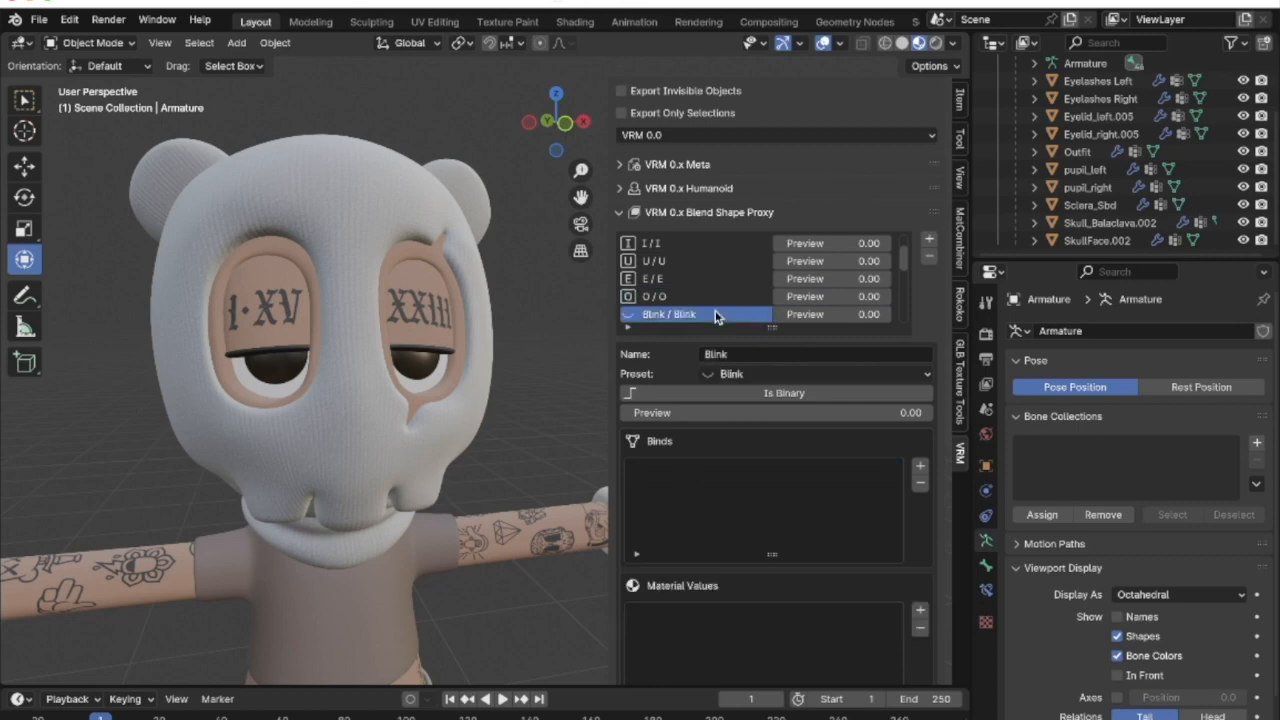
pyautogui.click(921, 470)
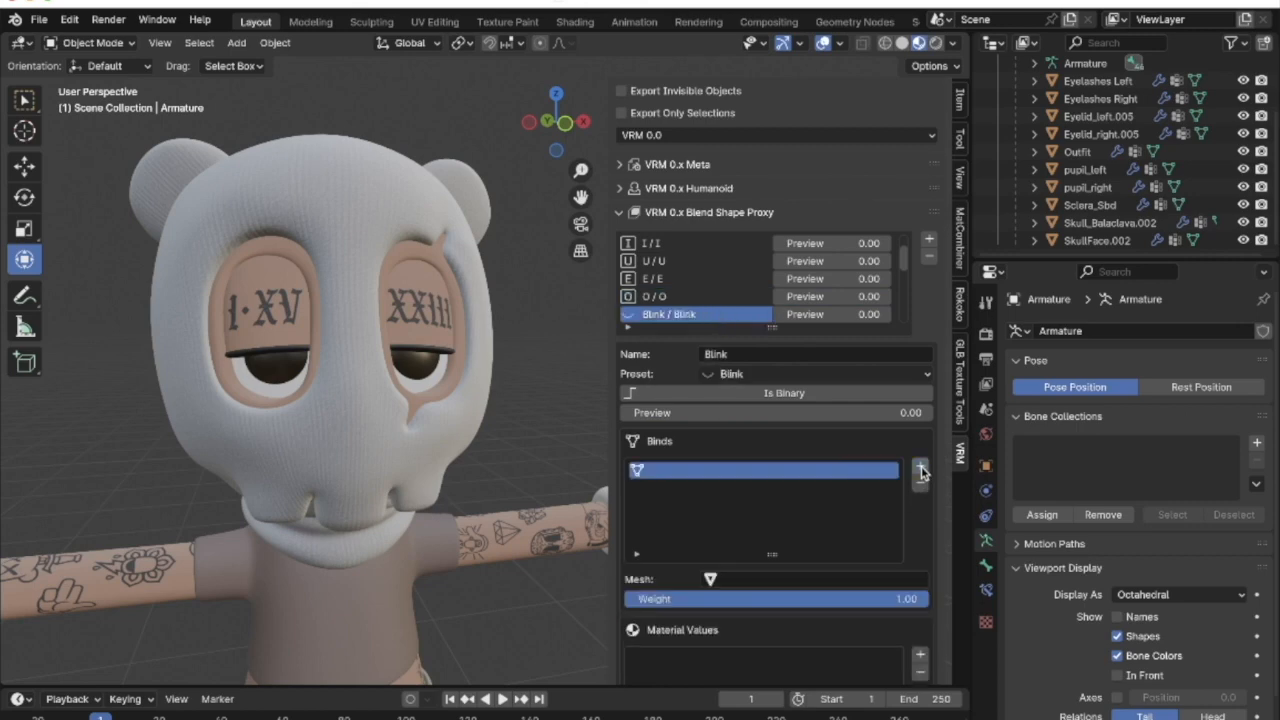
pyautogui.click(815, 583)
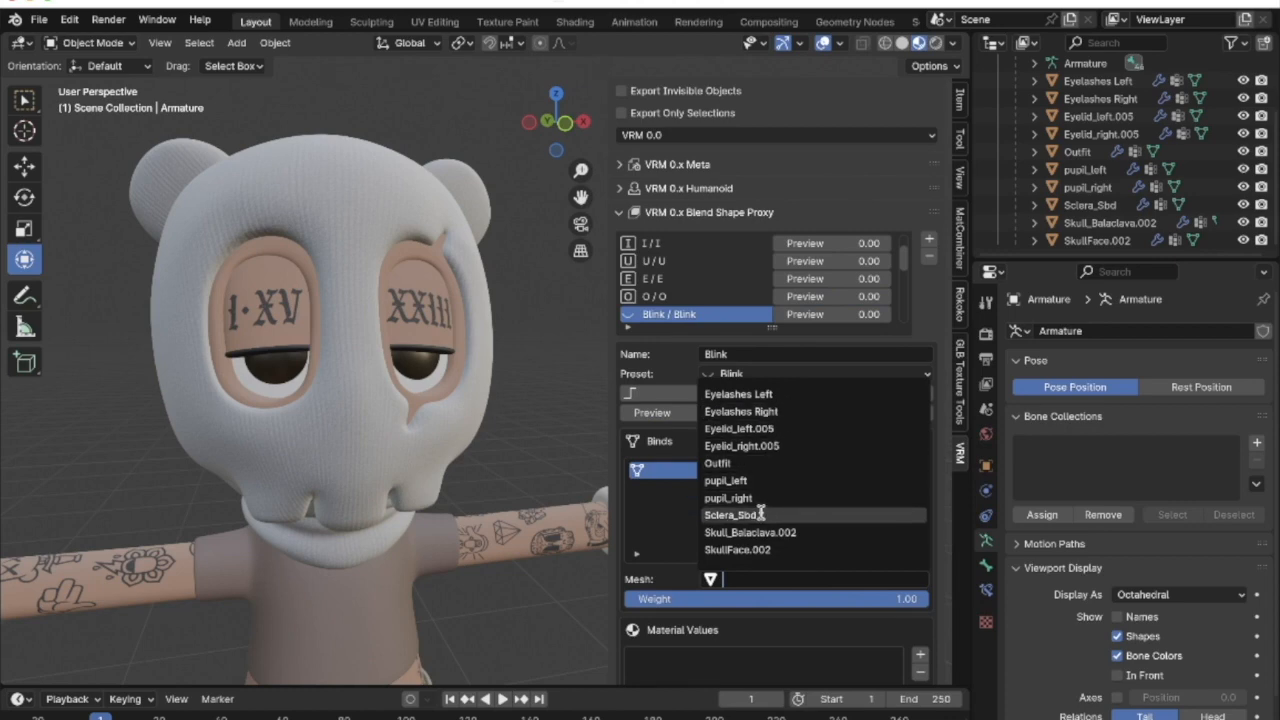
pyautogui.click(767, 390)
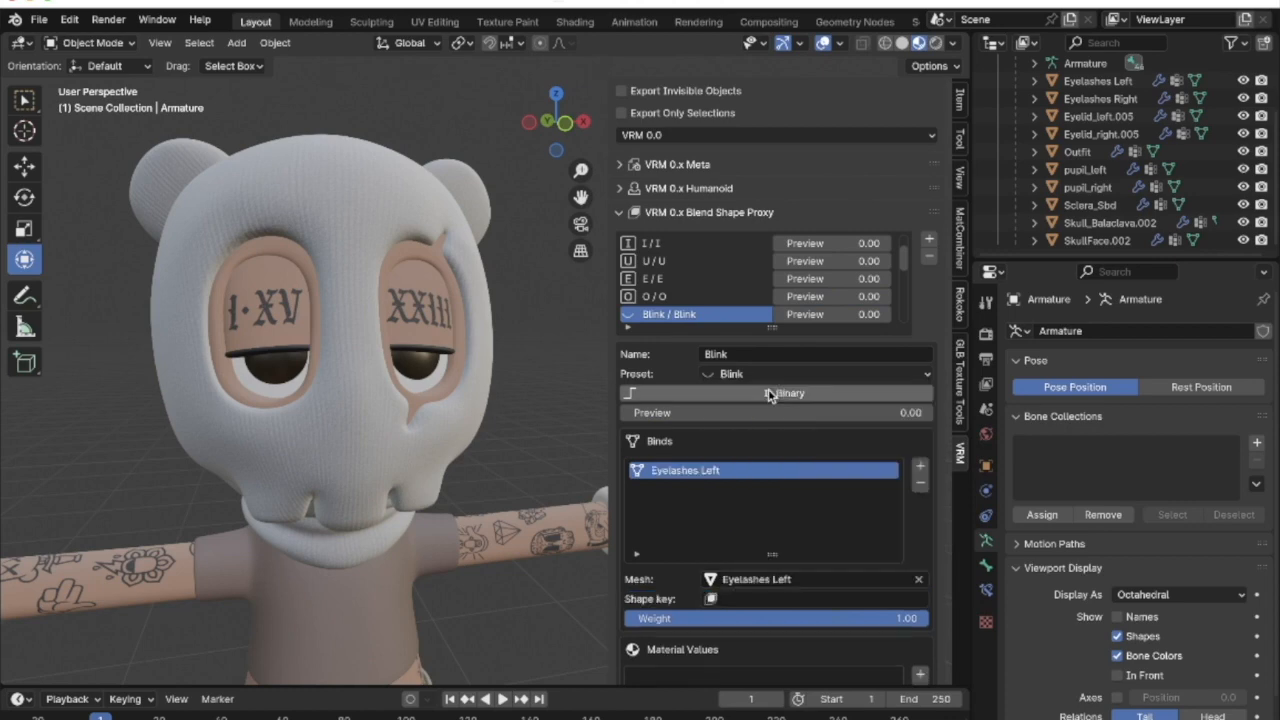
pyautogui.click(783, 598)
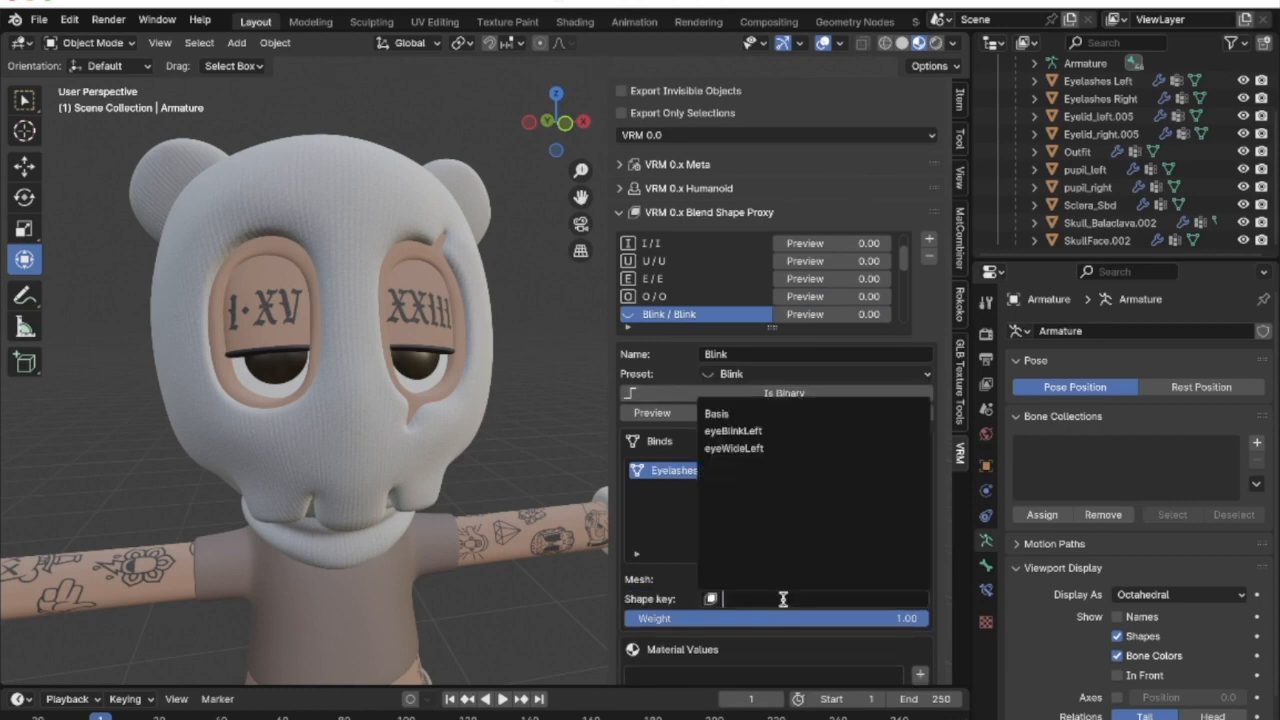
pyautogui.click(762, 432)
# Add a second bind to Blink for the Eyelashes Right mesh with the eyeBlinkRight shape key
pyautogui.click(922, 467)
pyautogui.click(720, 491)
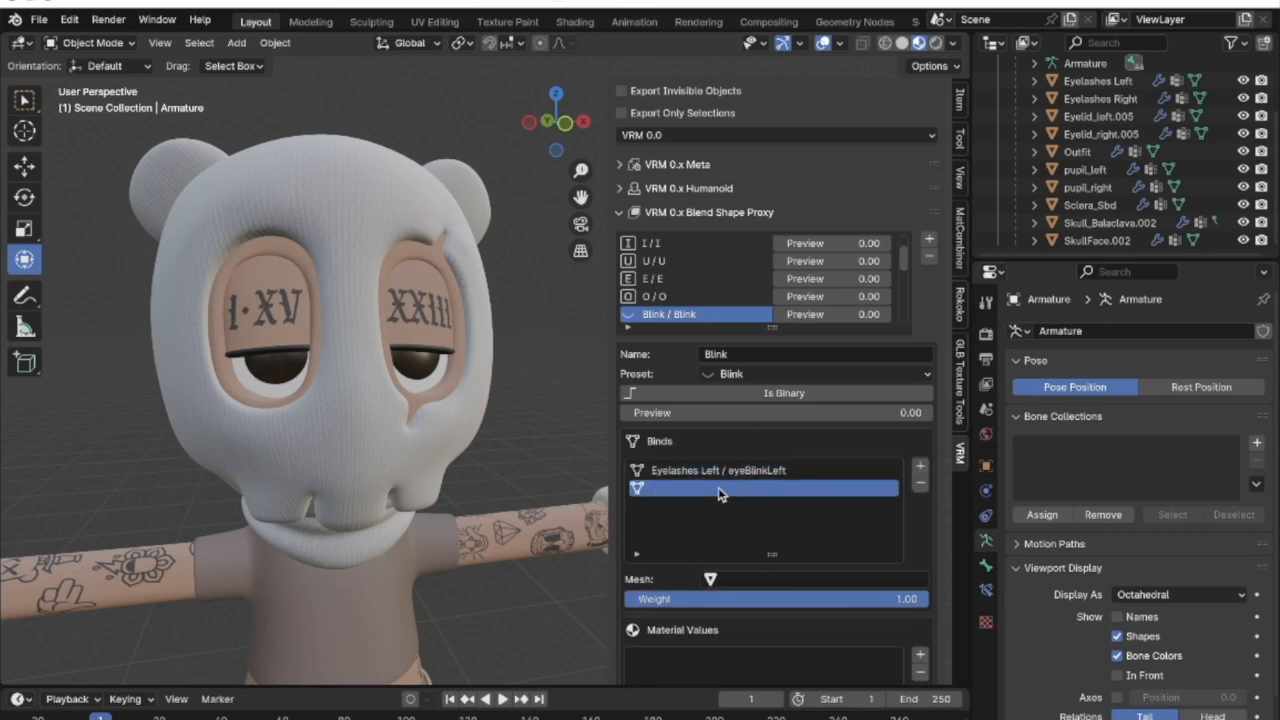
pyautogui.click(751, 580)
pyautogui.click(771, 412)
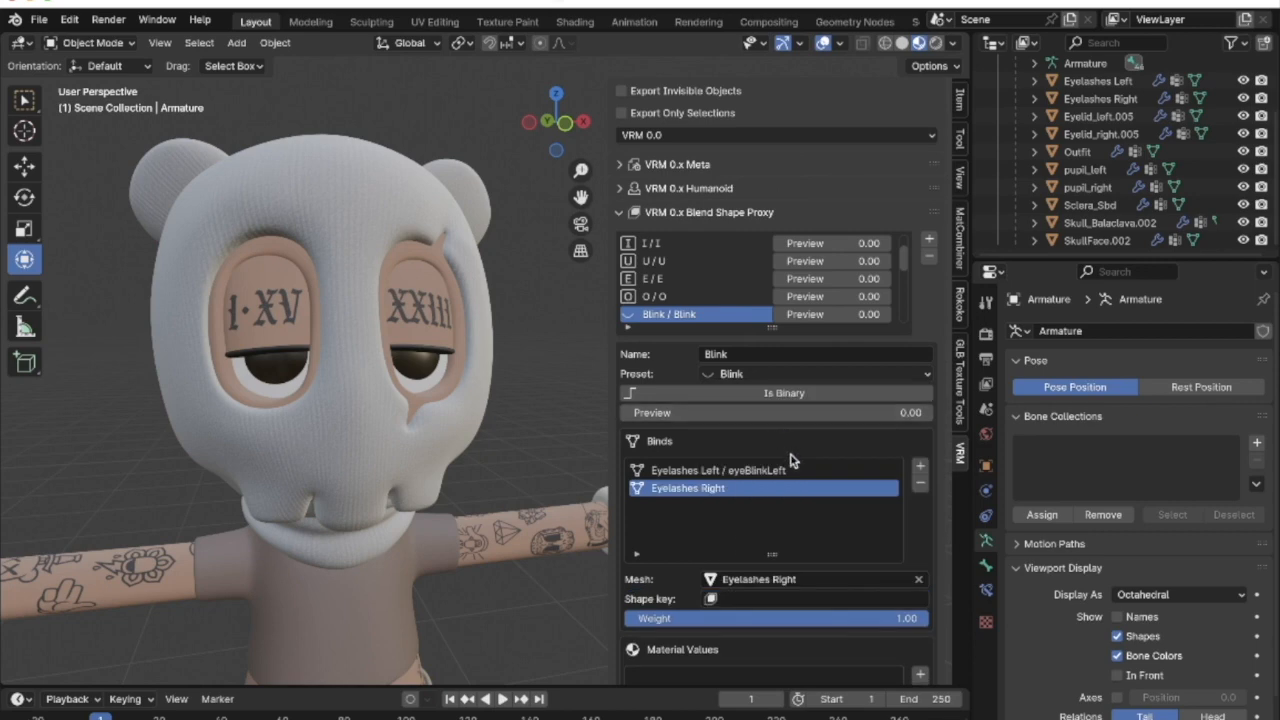
pyautogui.click(756, 596)
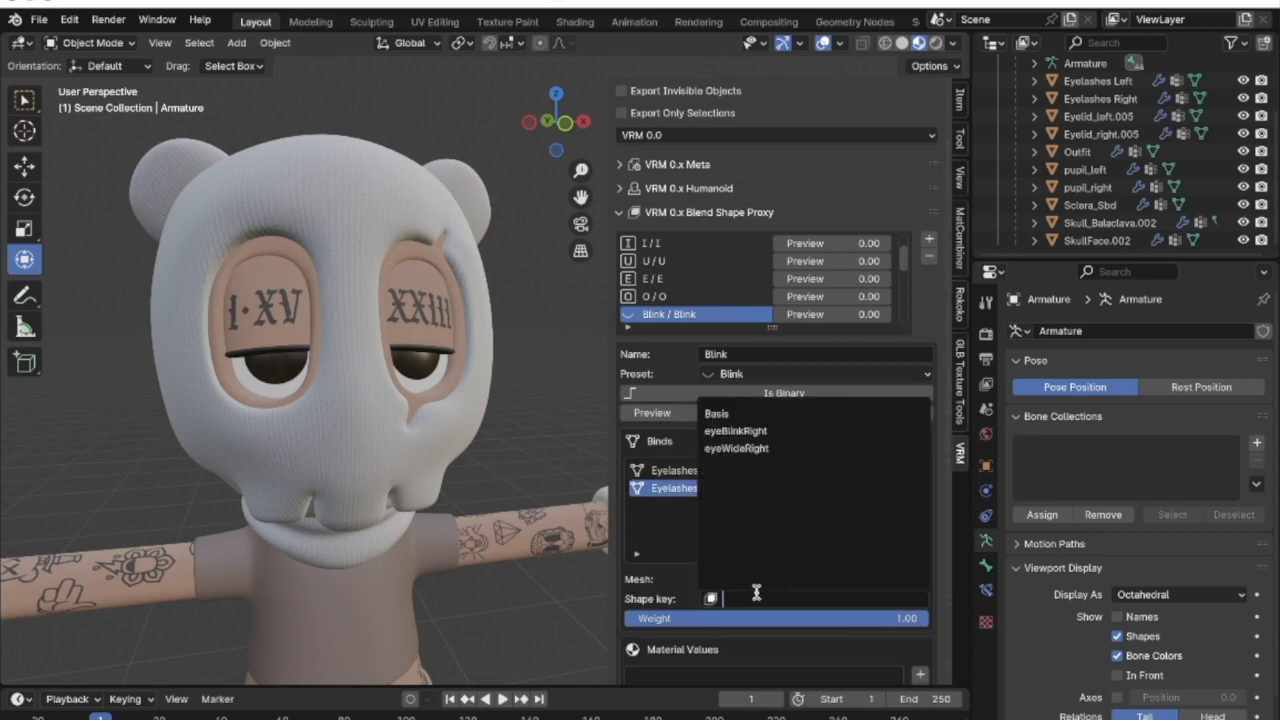
pyautogui.click(756, 432)
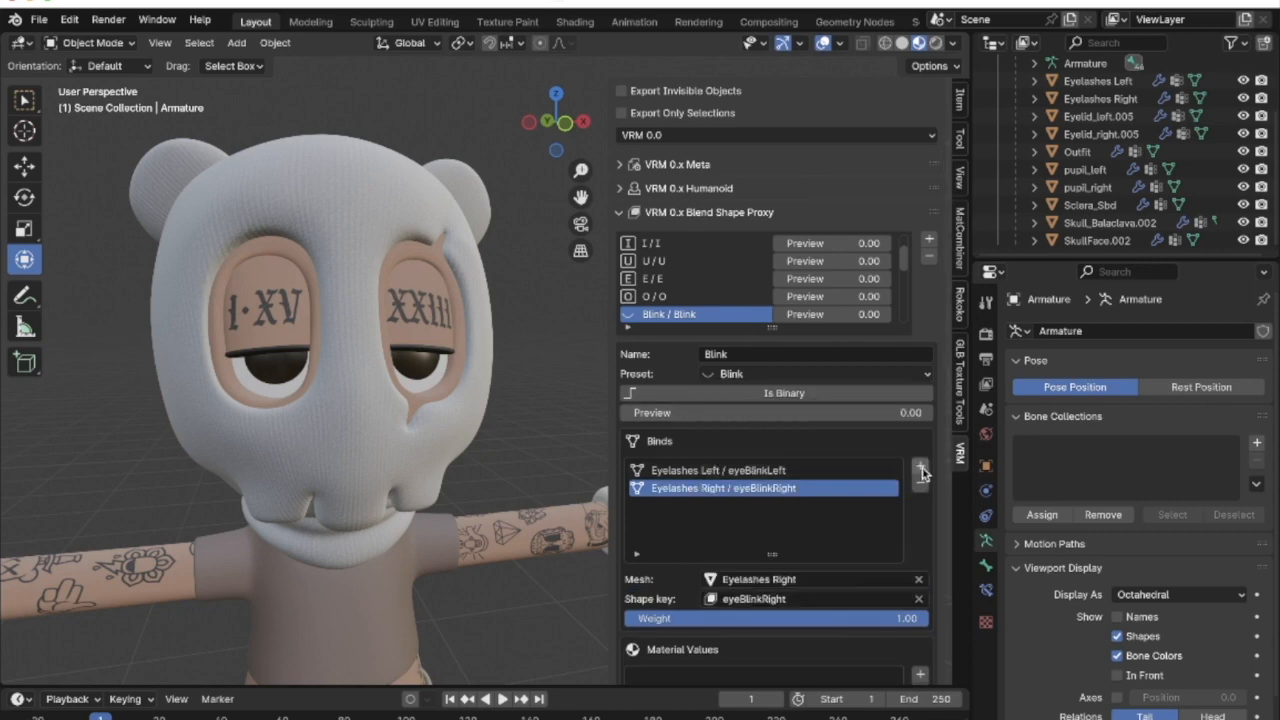
# Add a third bind to Blink for the Eyelid_left.005 mesh with the eyeBlinkLeft shape key
pyautogui.click(916, 469)
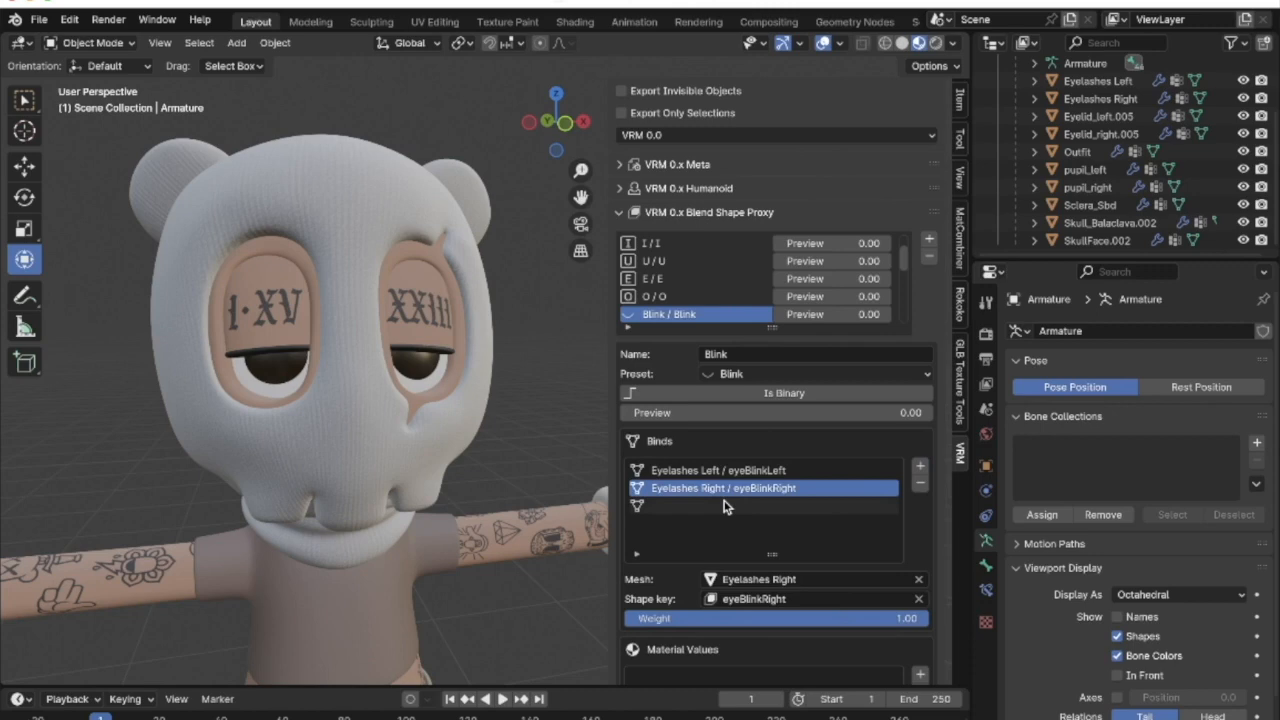
pyautogui.click(752, 590)
pyautogui.click(764, 433)
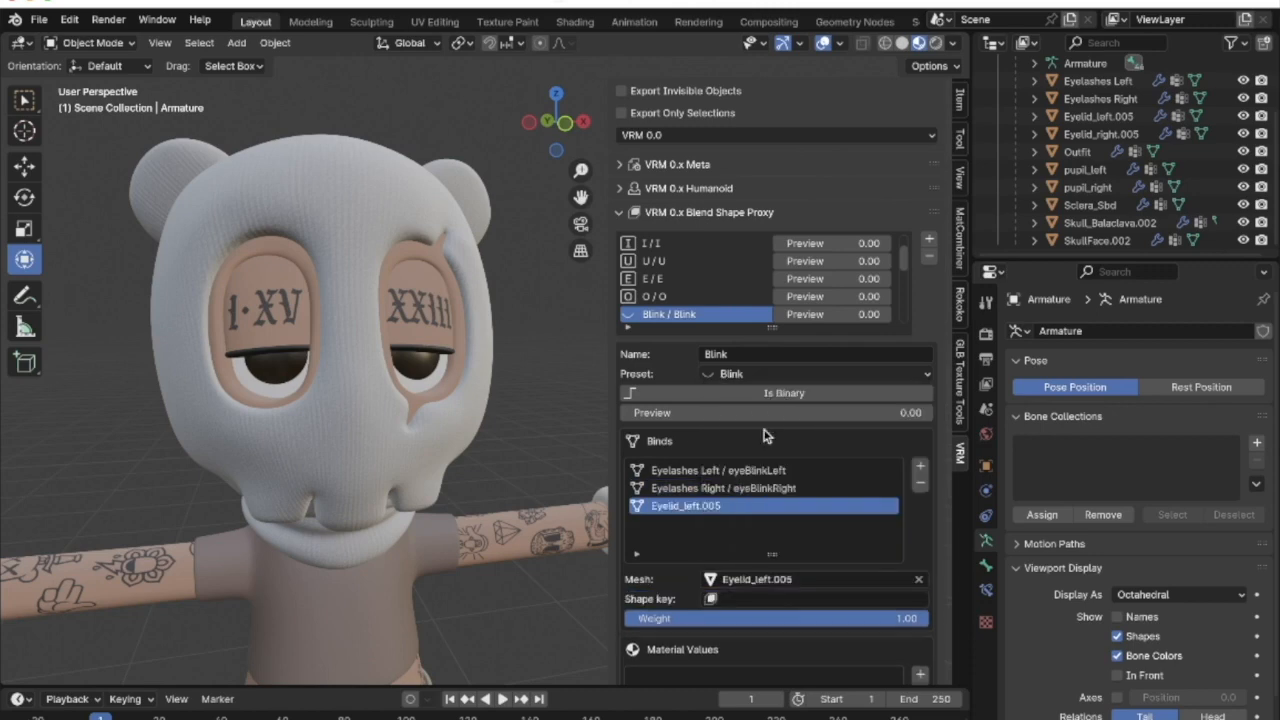
pyautogui.click(777, 599)
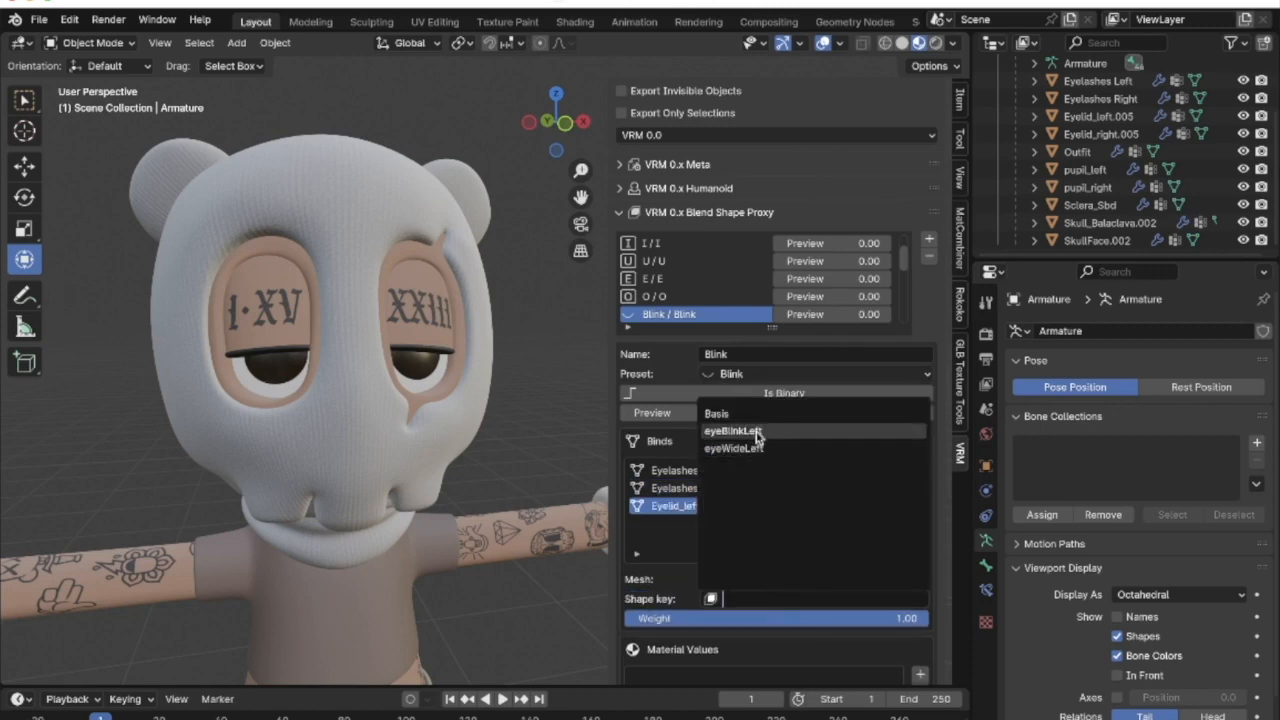
pyautogui.click(757, 434)
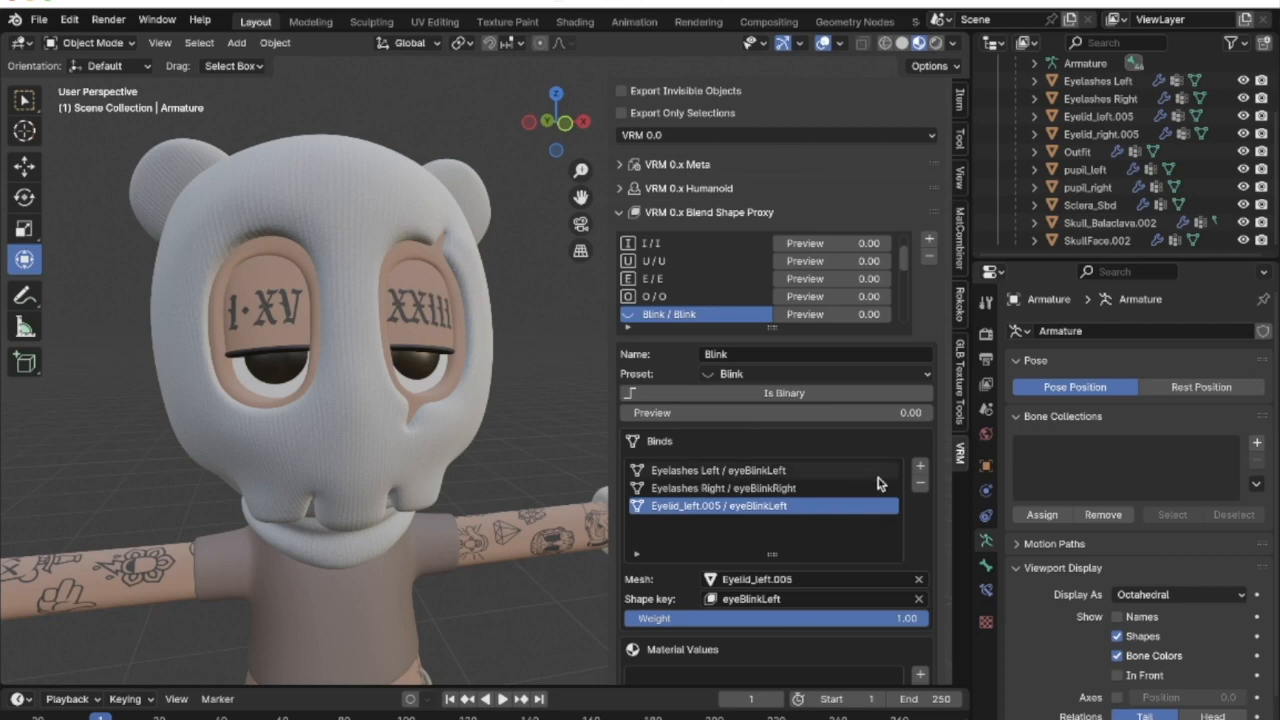
# Add a fourth bind to Blink for the Eyelid_right.005 mesh with the eyeBlinkRight shape key
pyautogui.click(790, 522)
pyautogui.click(760, 580)
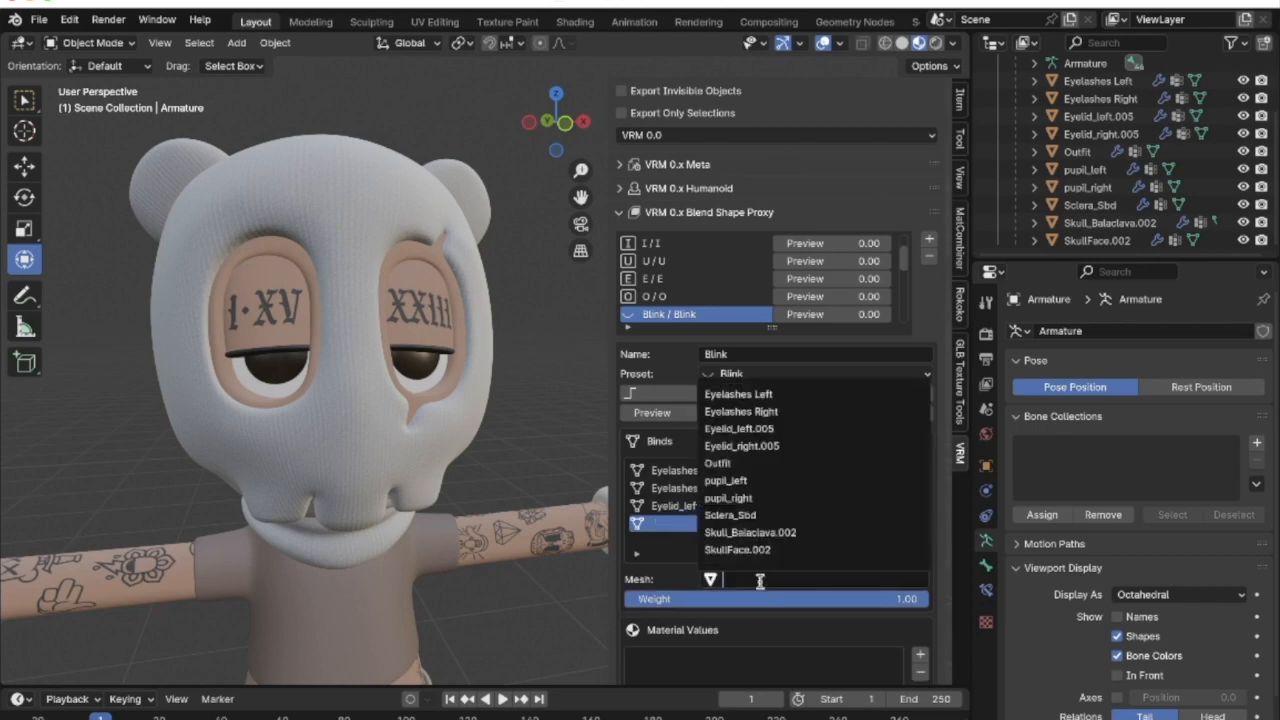
pyautogui.click(764, 445)
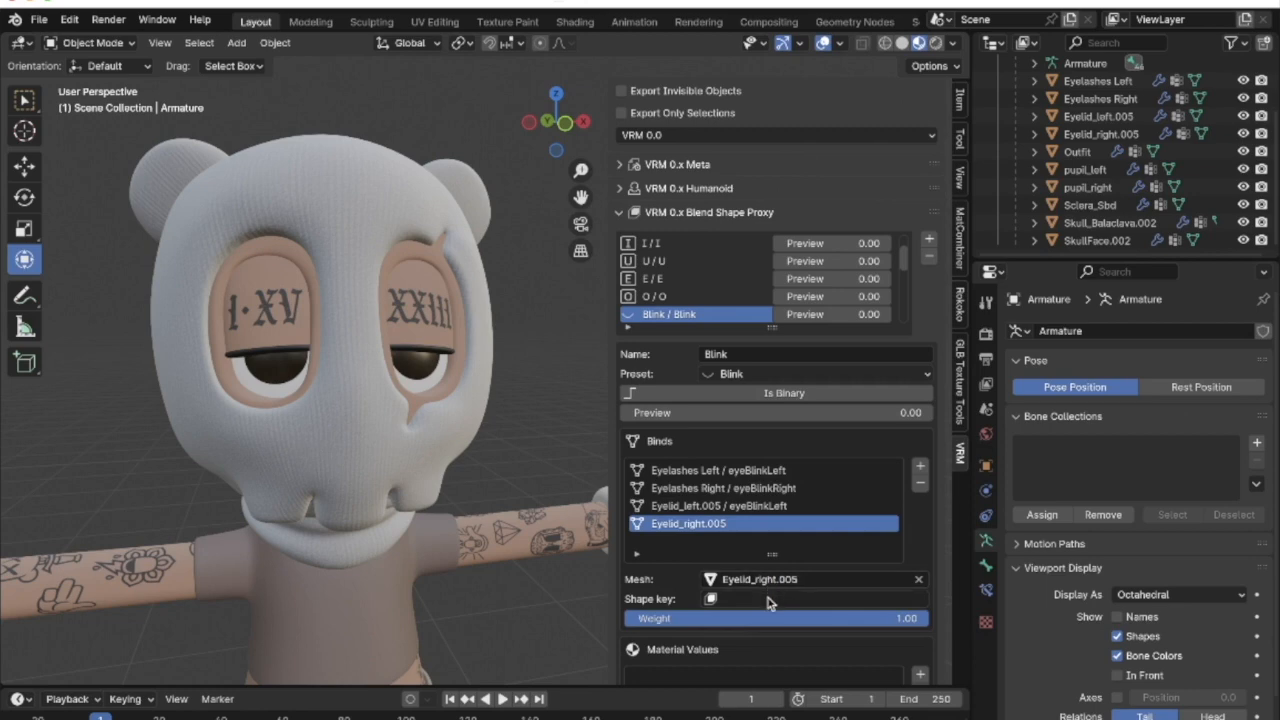
pyautogui.click(768, 598)
pyautogui.click(770, 436)
# Add a fifth bind to Blink for the pupil_left mesh with the eyeBlinkLeft shape key
pyautogui.scroll(-2, 778, 497)
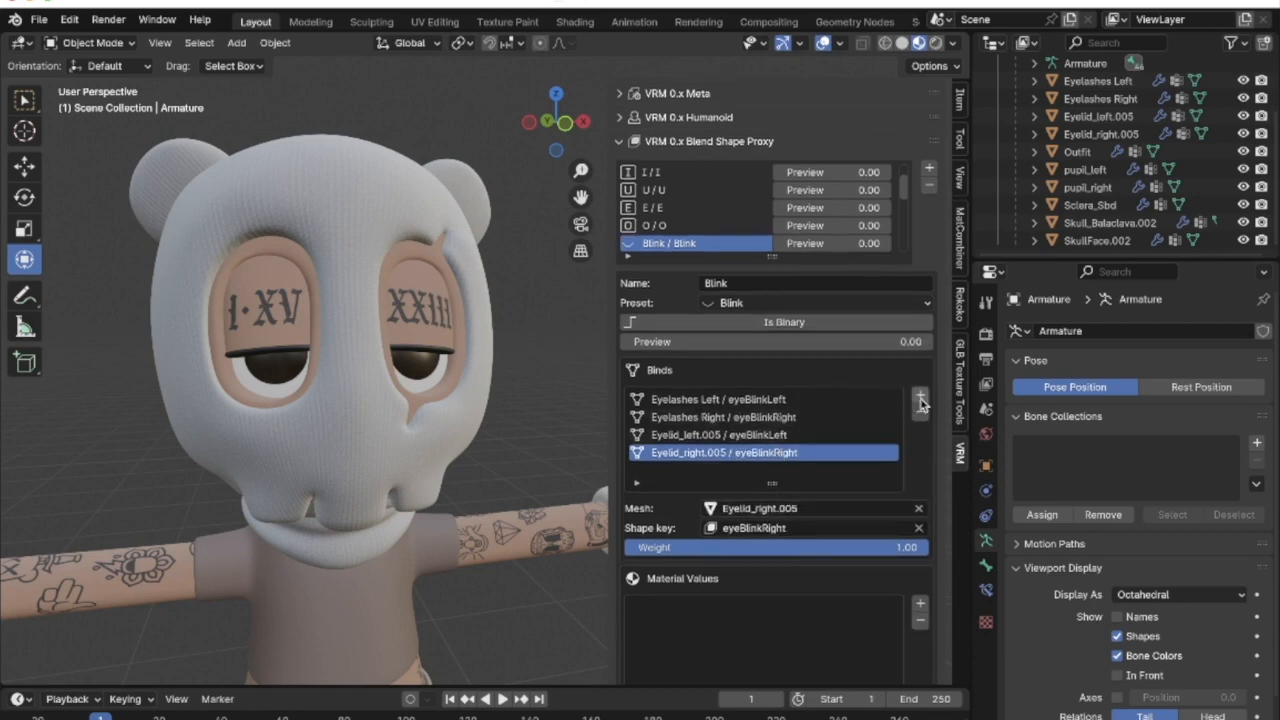
pyautogui.click(922, 398)
pyautogui.click(744, 468)
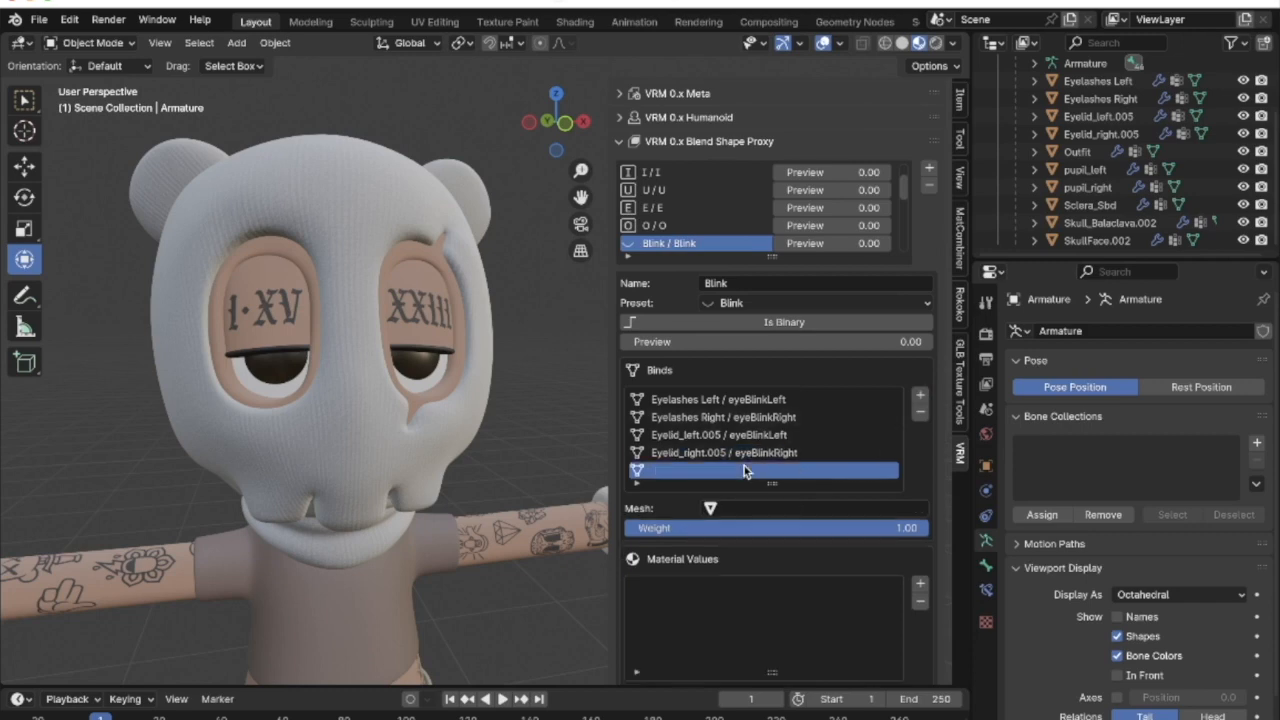
pyautogui.click(758, 508)
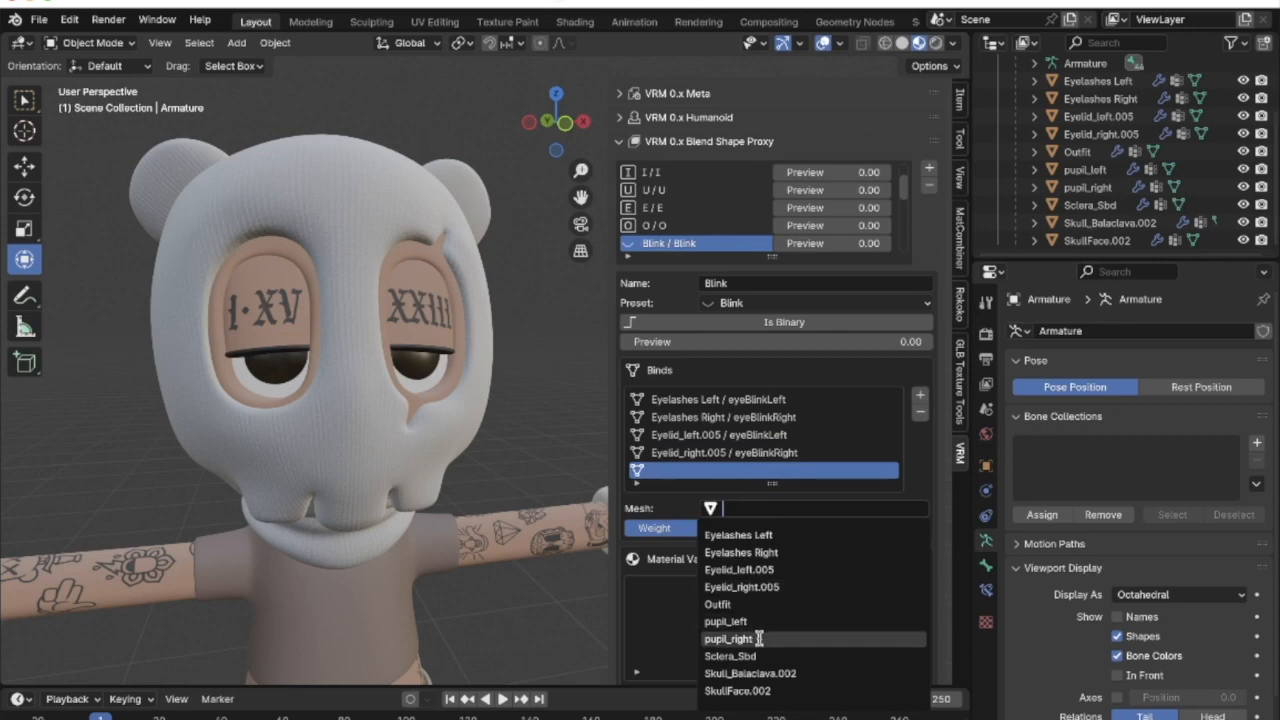
pyautogui.click(757, 622)
pyautogui.click(777, 527)
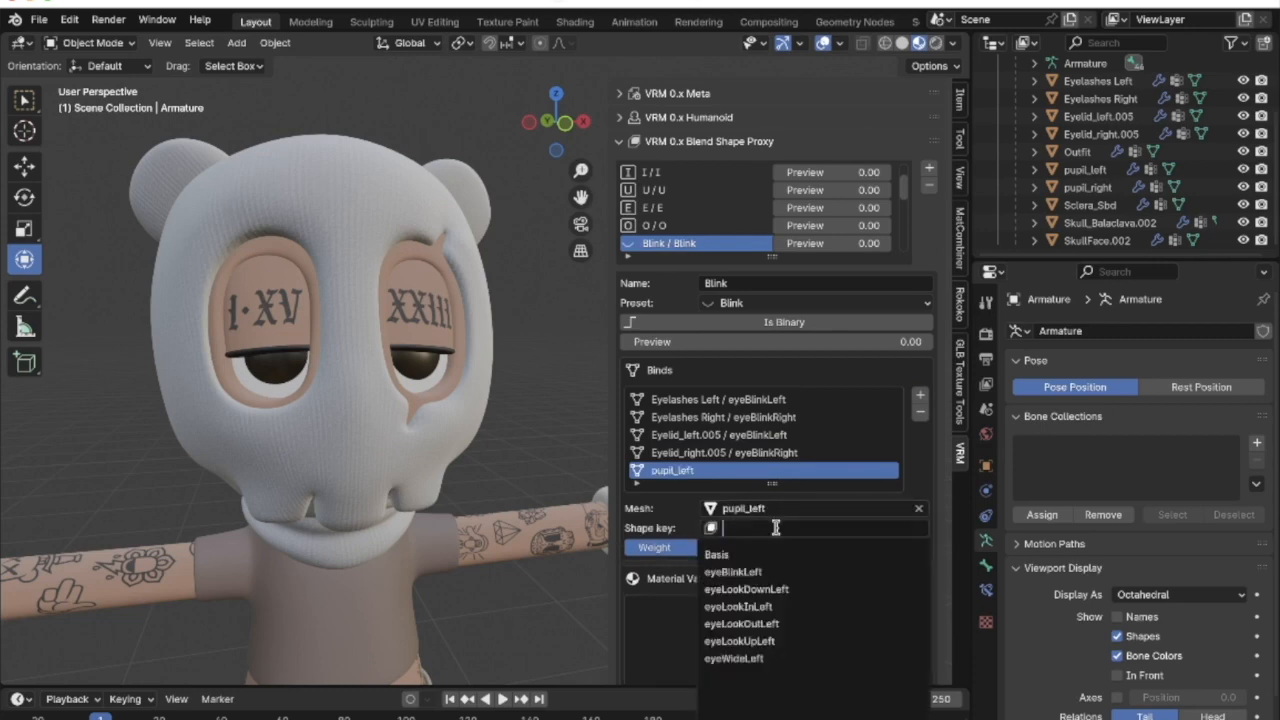
pyautogui.click(735, 572)
# Add a sixth bind to Blink for the pupil_right mesh with the eyeBlinkRight shape key
pyautogui.click(920, 399)
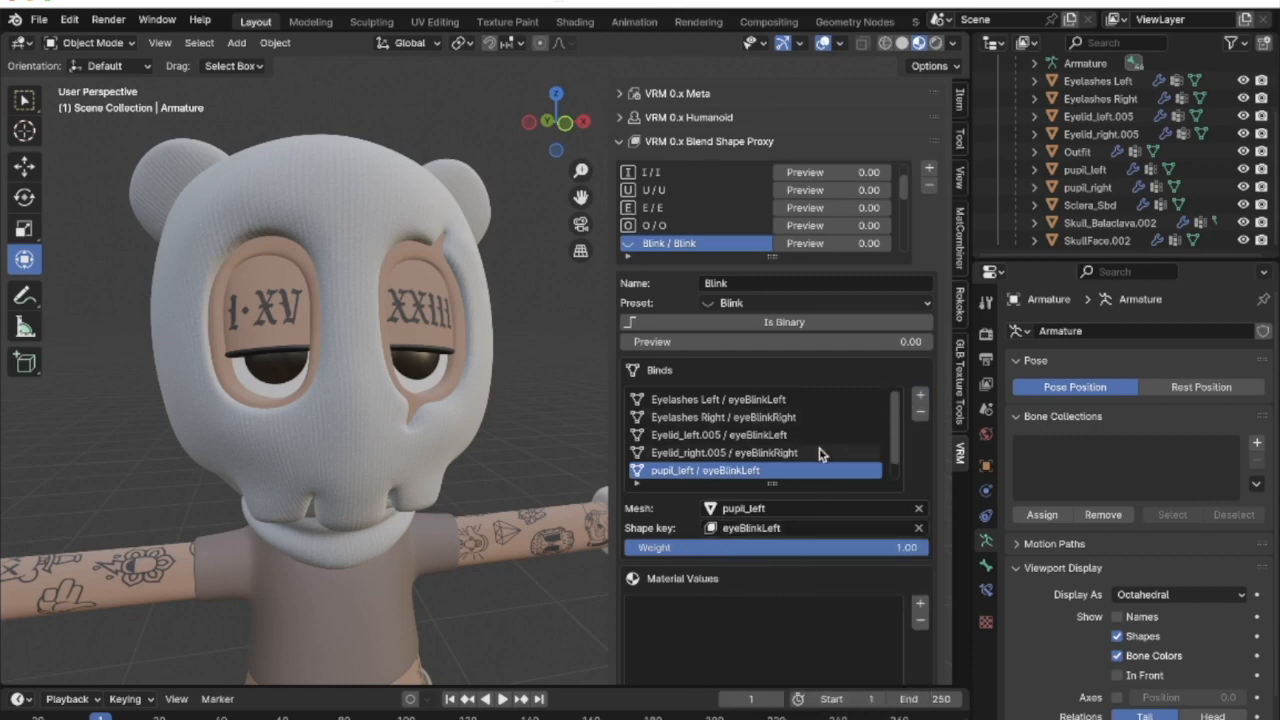
pyautogui.click(753, 508)
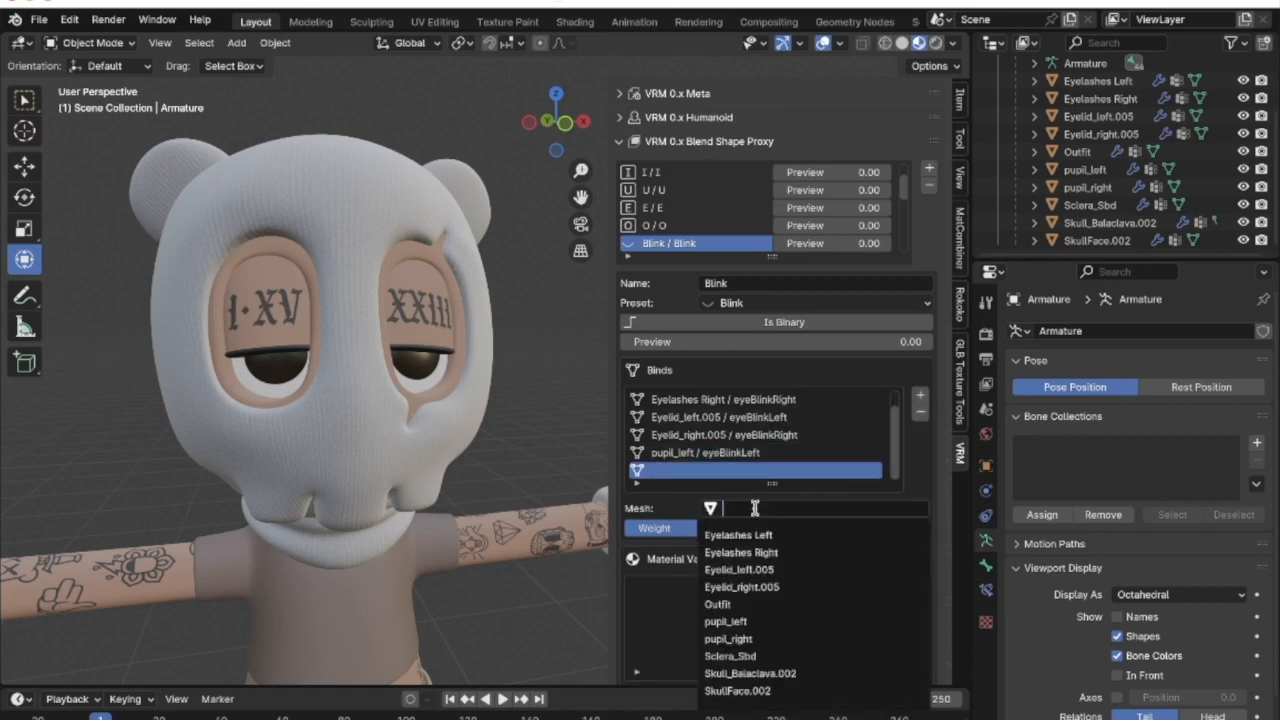
pyautogui.click(757, 640)
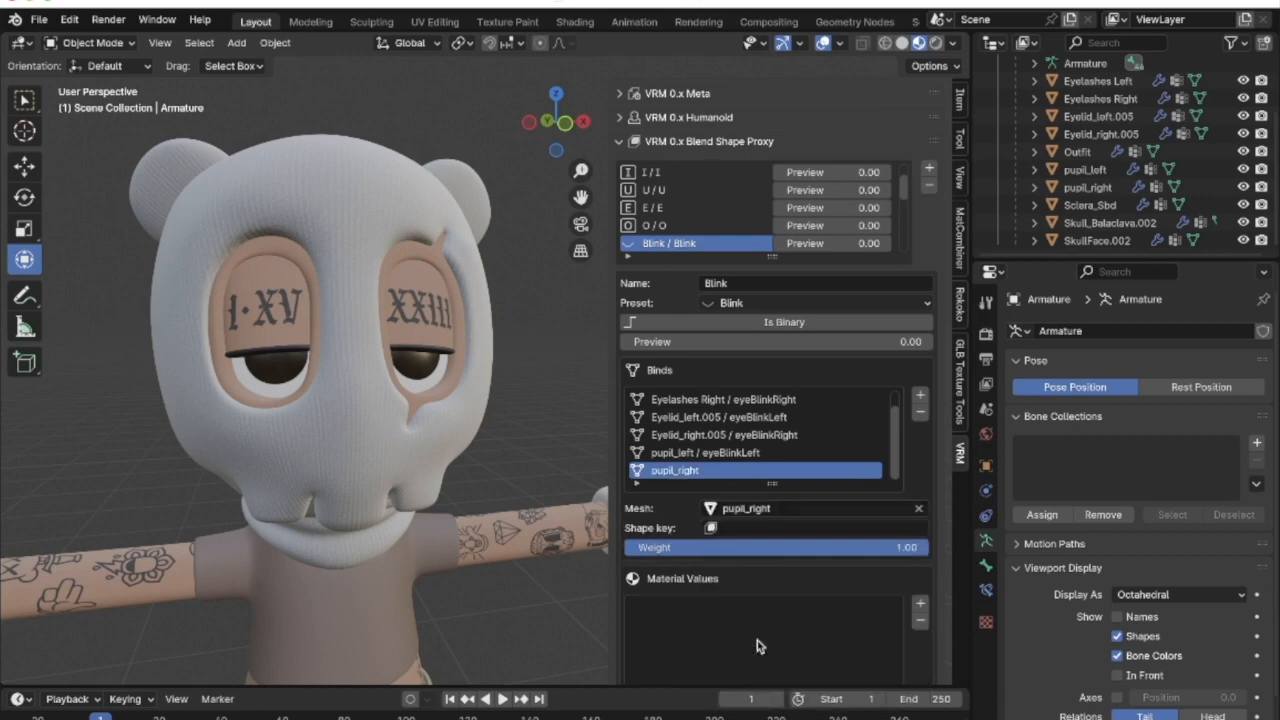
pyautogui.click(757, 527)
pyautogui.click(764, 571)
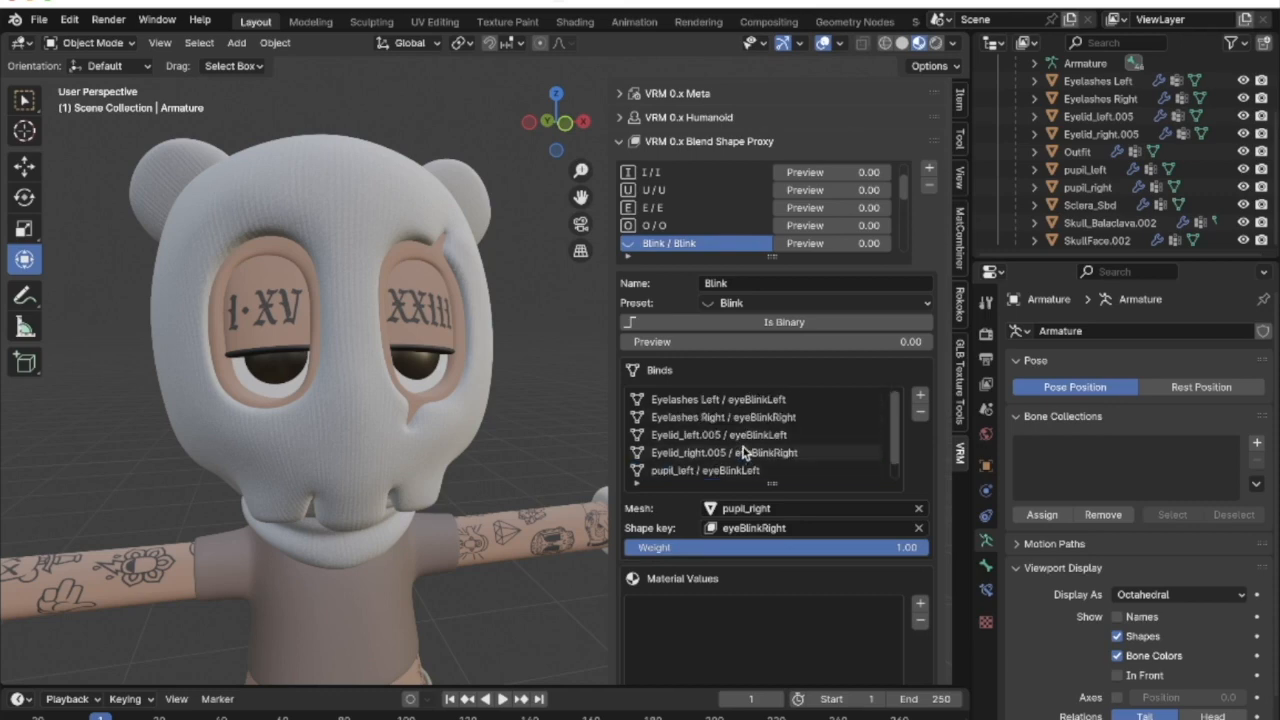
# Preview the Blink blend shape, remove its pupil_right bind, and preview the blink again
pyautogui.scroll(1, 770, 425)
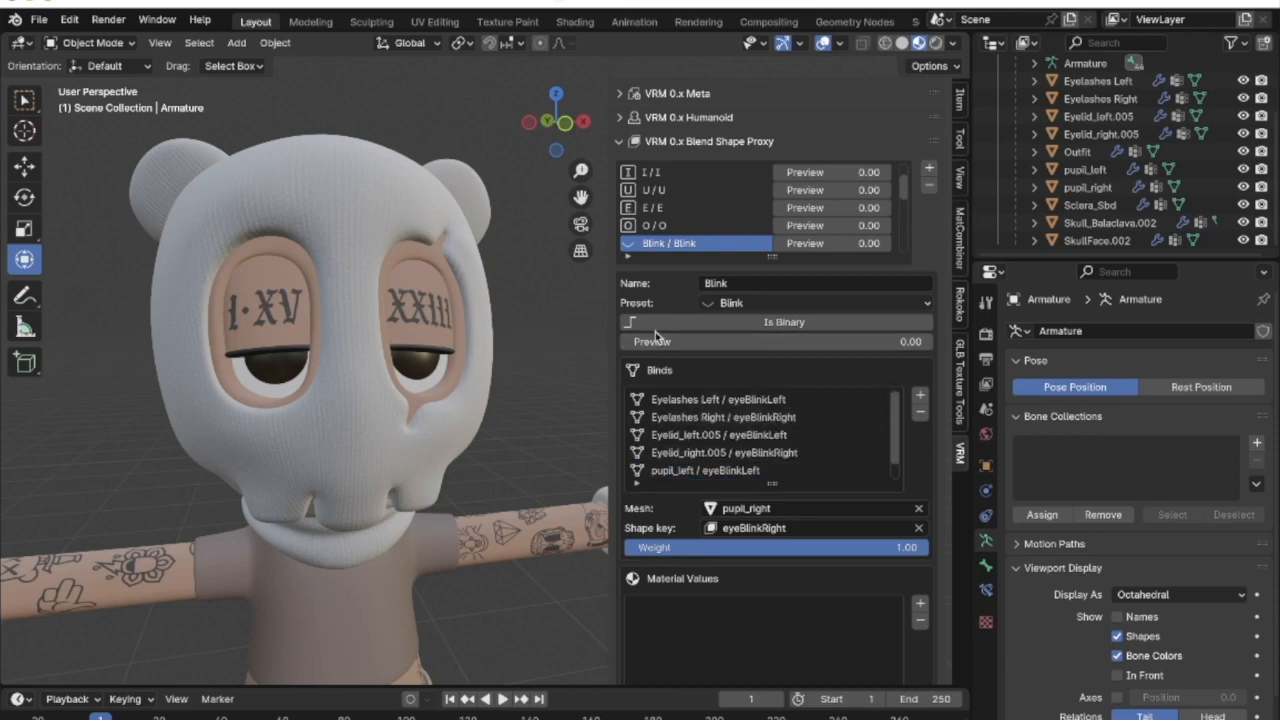
pyautogui.moveTo(640, 342)
pyautogui.mouseDown()
pyautogui.moveTo(932, 342)
pyautogui.moveTo(622, 342)
pyautogui.mouseUp()
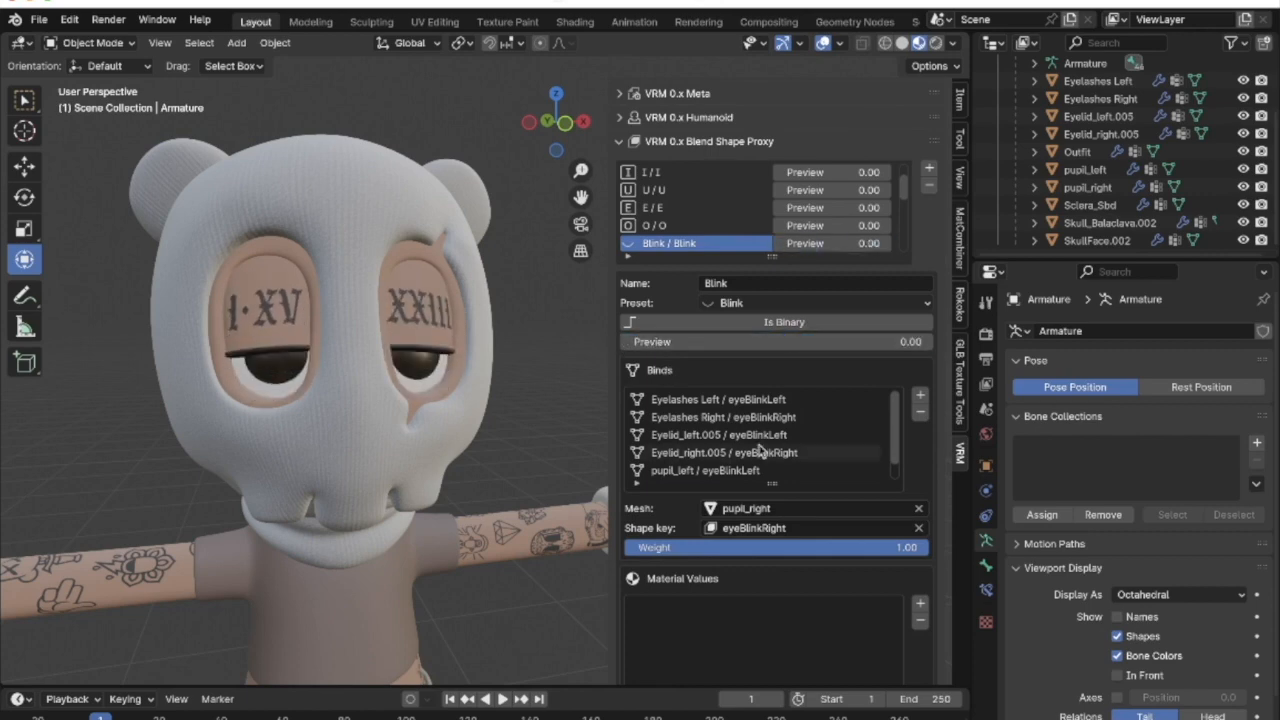
pyautogui.click(920, 417)
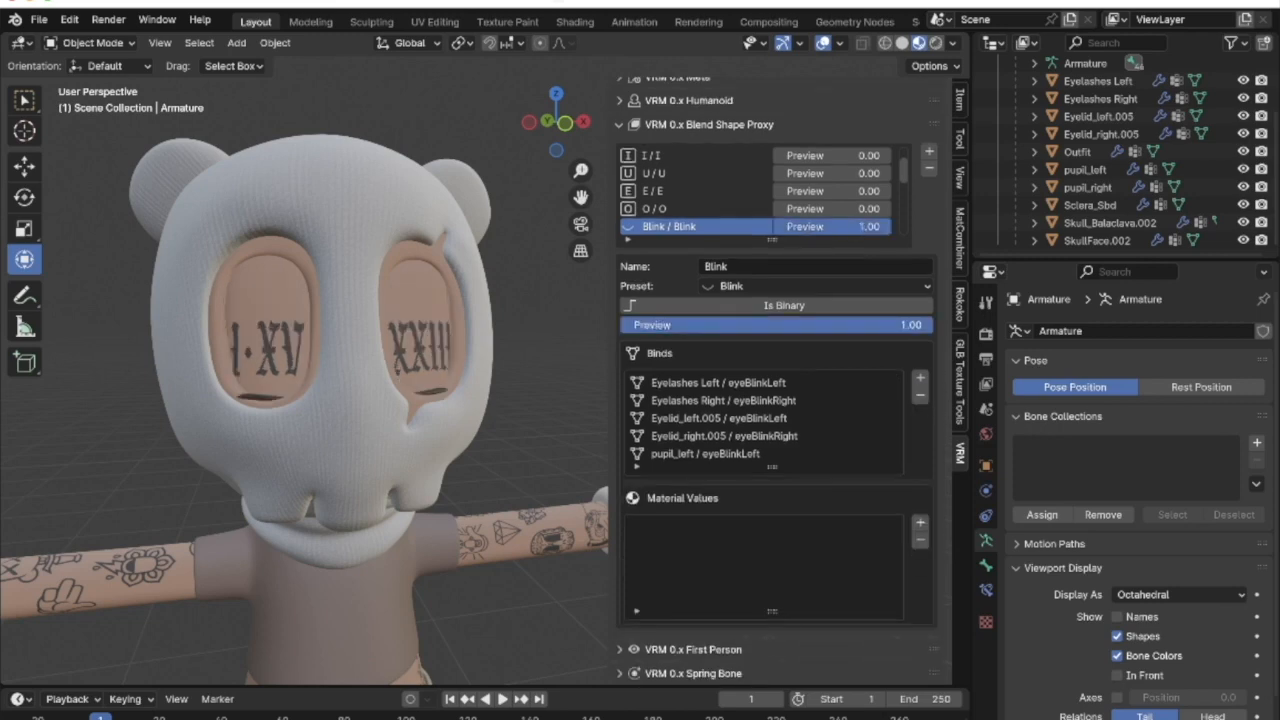
pyautogui.moveTo(630, 325)
pyautogui.mouseDown()
pyautogui.moveTo(932, 325)
pyautogui.moveTo(622, 330)
pyautogui.mouseUp()
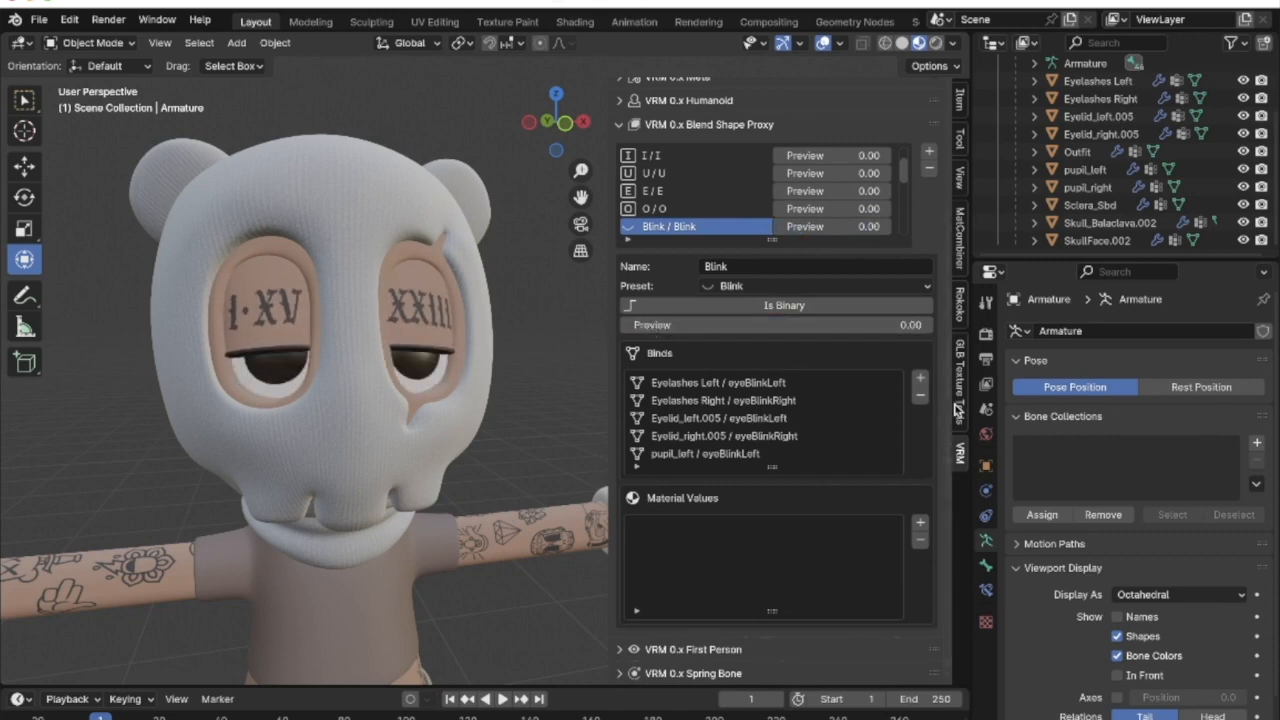
# Restore the sixth Blink bind using the pupil_right mesh with the eyeBlinkRight shape key and preview the blink
pyautogui.click(920, 378)
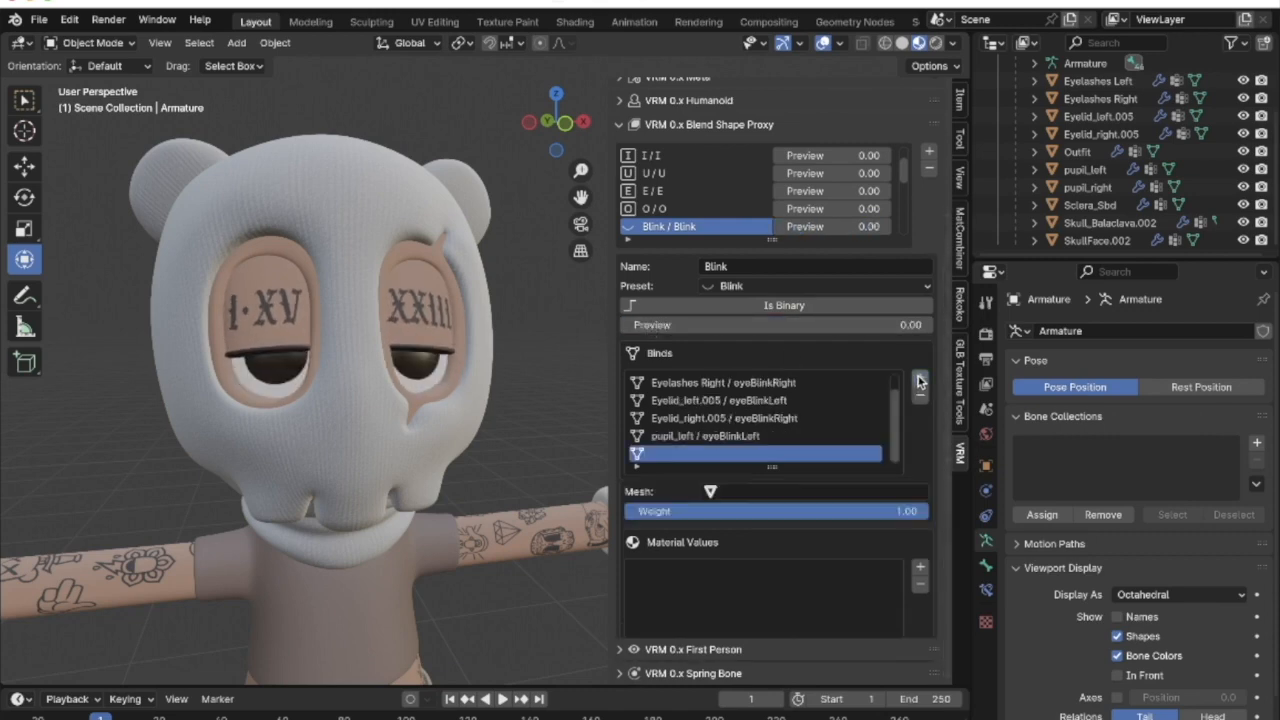
pyautogui.click(765, 491)
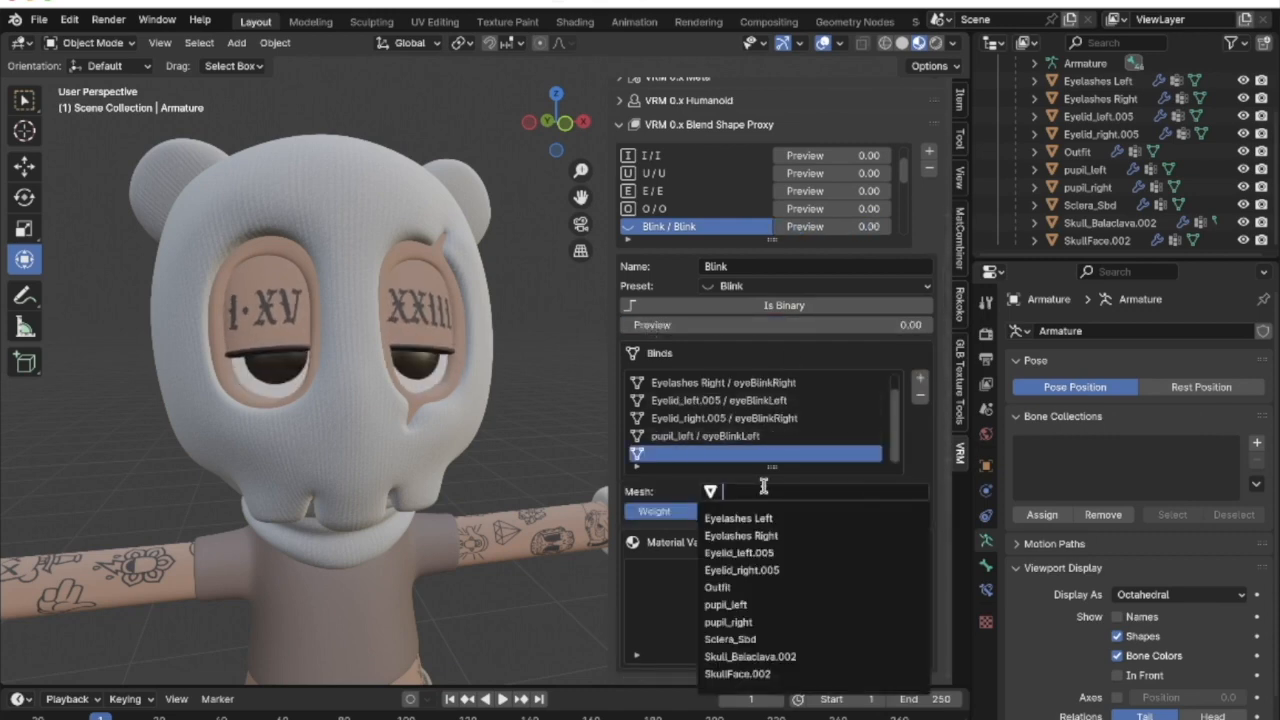
pyautogui.click(771, 622)
pyautogui.moveTo(687, 327); pyautogui.dragTo(622, 326)
# Select the LookLeft blend shape, add a bind for the pupil_left mesh with the eyeLookInLeft shape key, and preview it
pyautogui.scroll(-2, 793, 217)
pyautogui.scroll(-2, 780, 210)
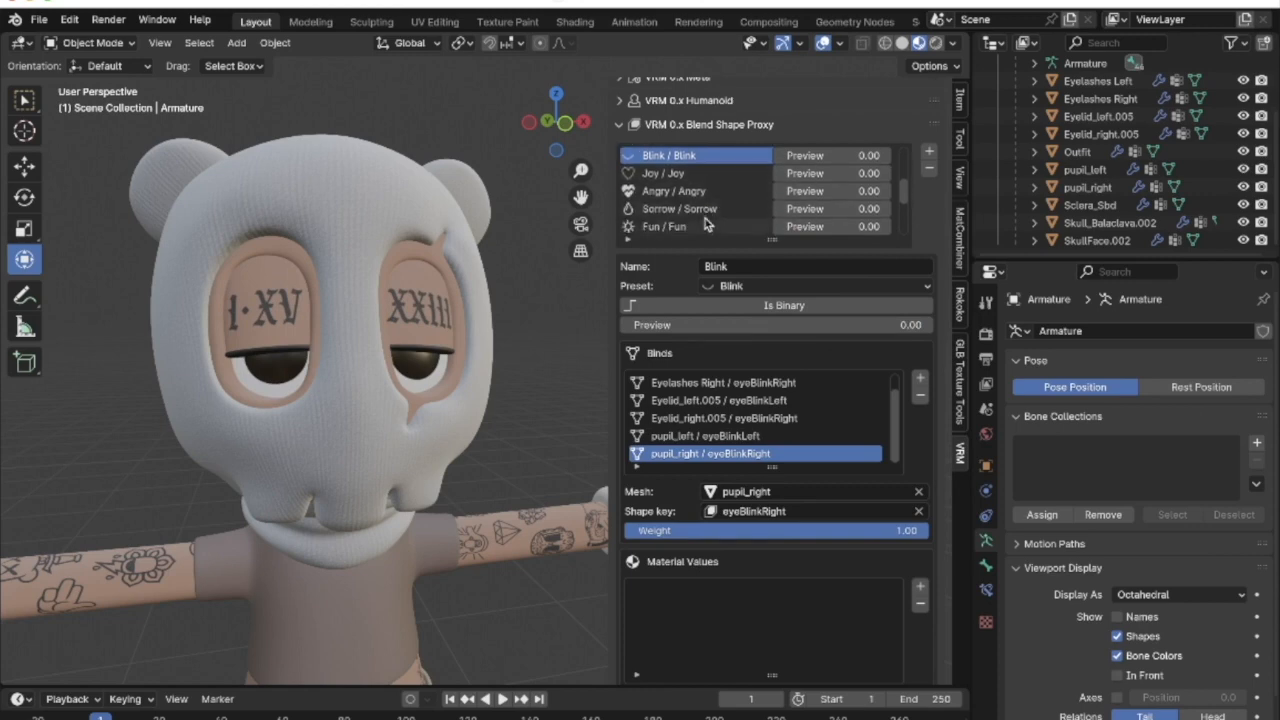
pyautogui.scroll(-2, 709, 225)
pyautogui.scroll(-4, 709, 225)
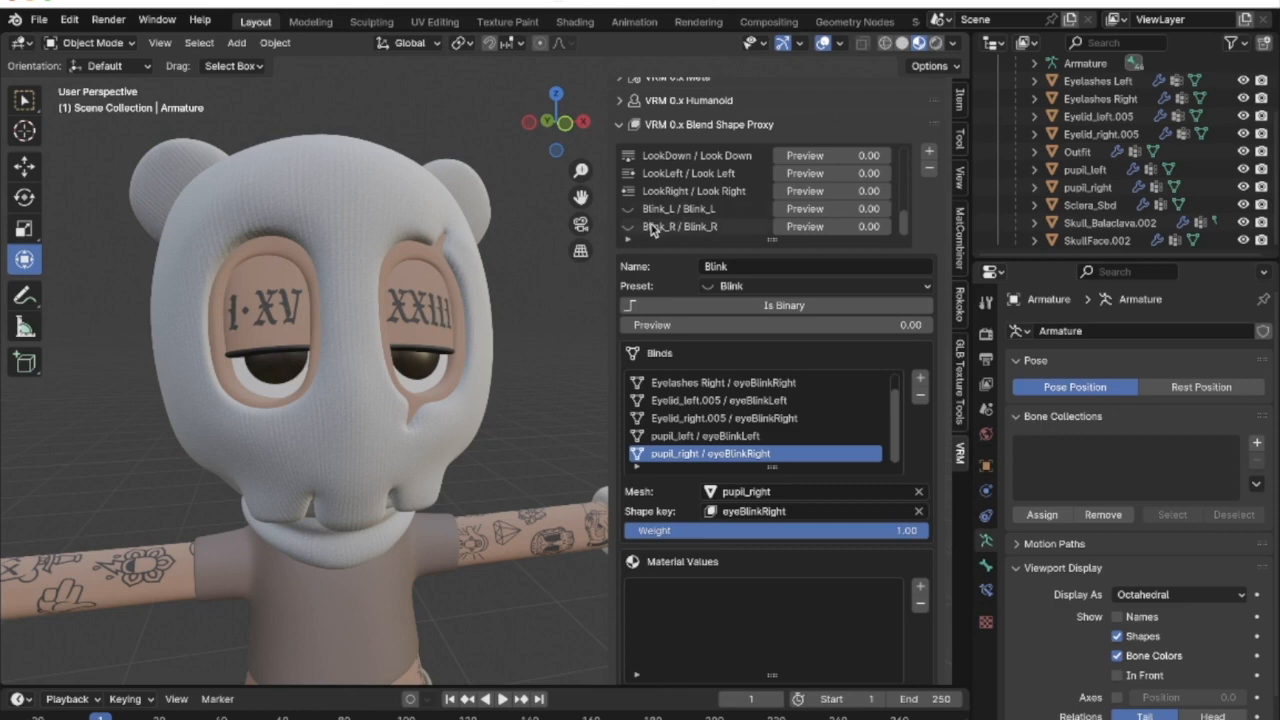
pyautogui.scroll(6, 758, 224)
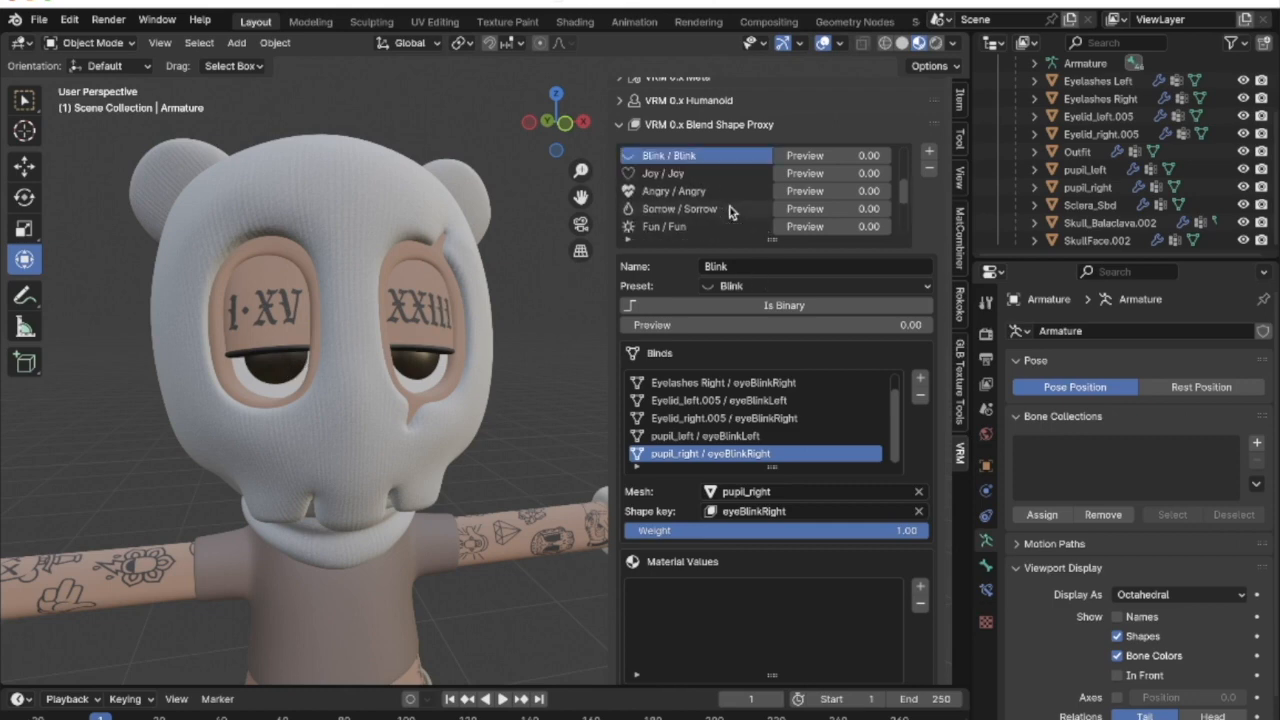
pyautogui.scroll(-6, 765, 198)
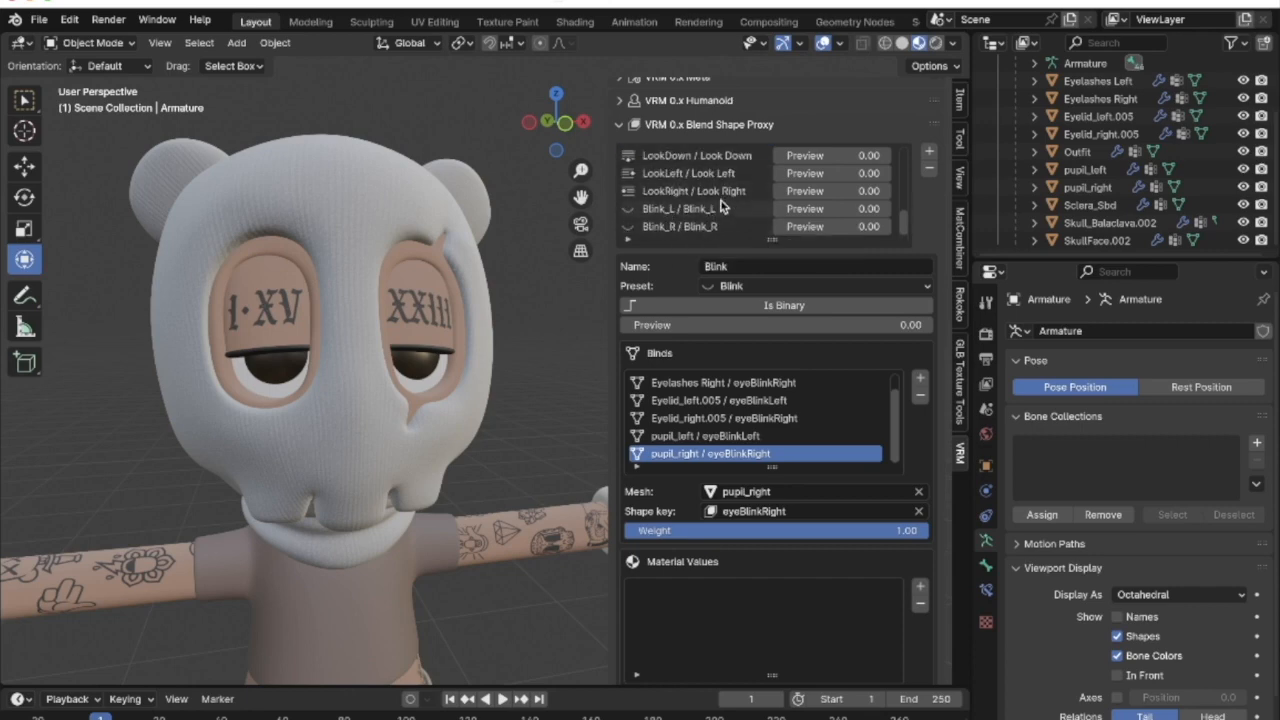
pyautogui.scroll(1, 722, 204)
pyautogui.click(683, 191)
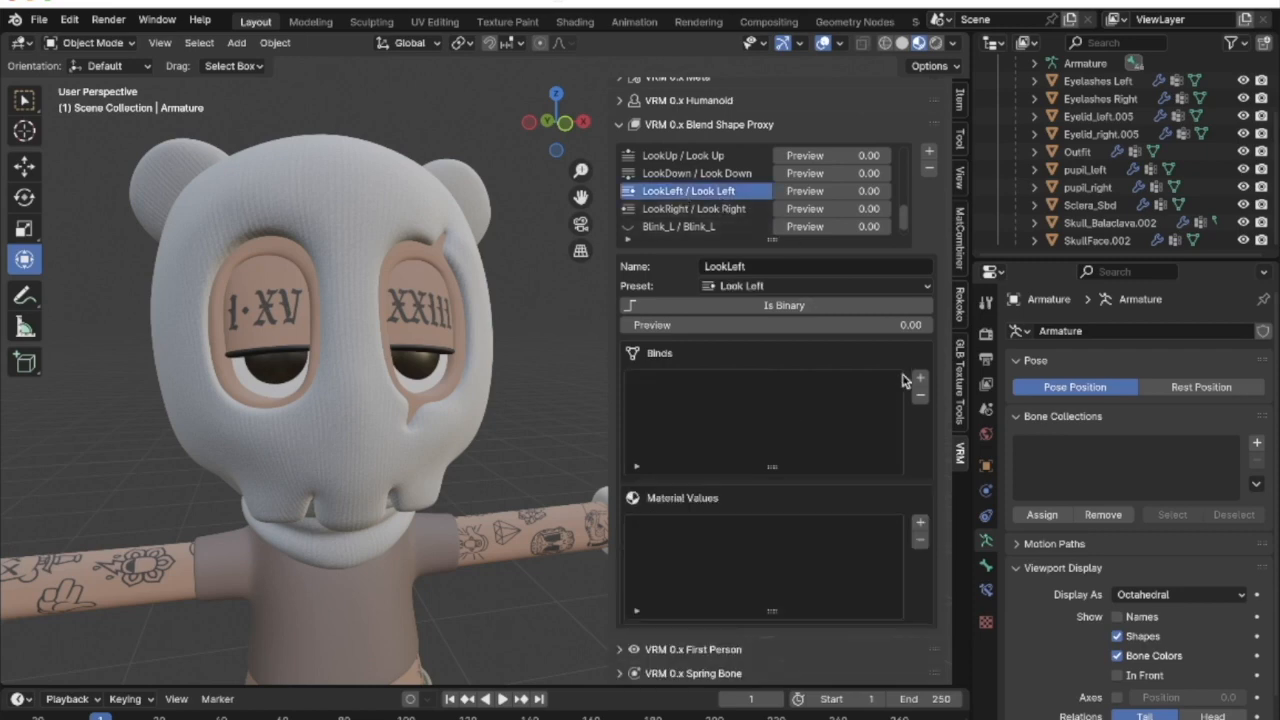
pyautogui.click(920, 385)
pyautogui.click(770, 492)
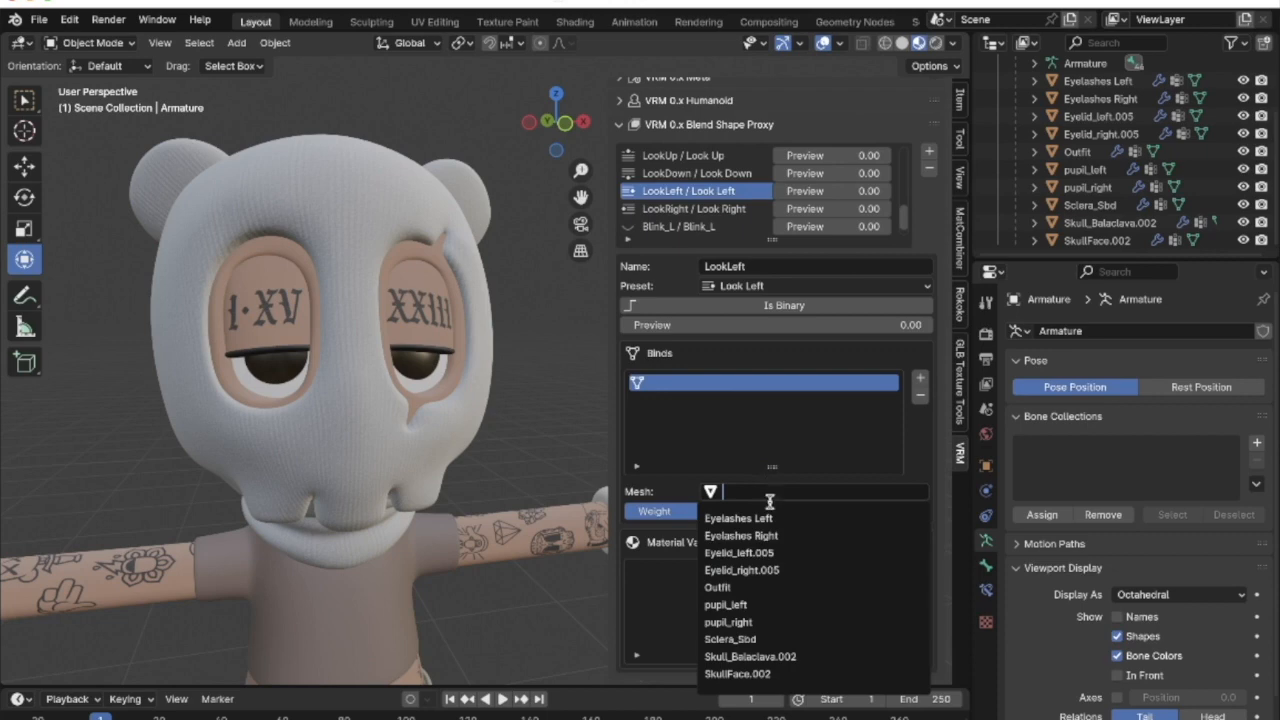
pyautogui.click(766, 605)
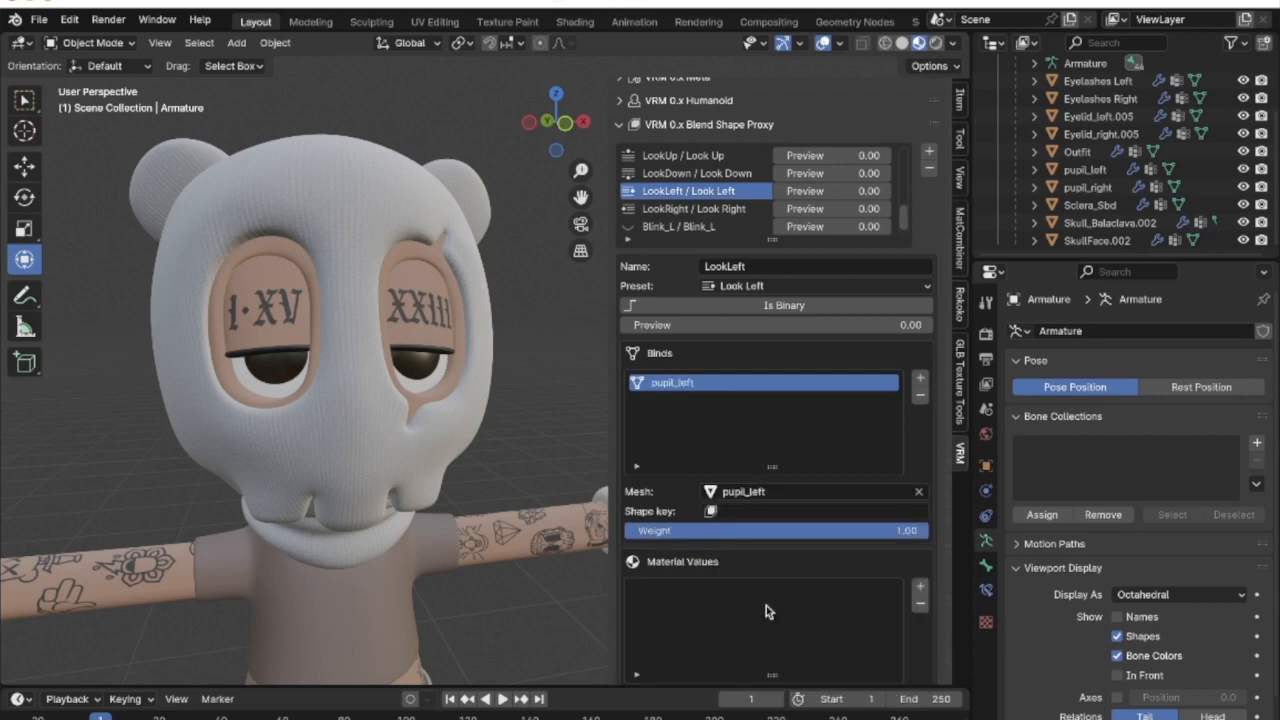
pyautogui.click(768, 511)
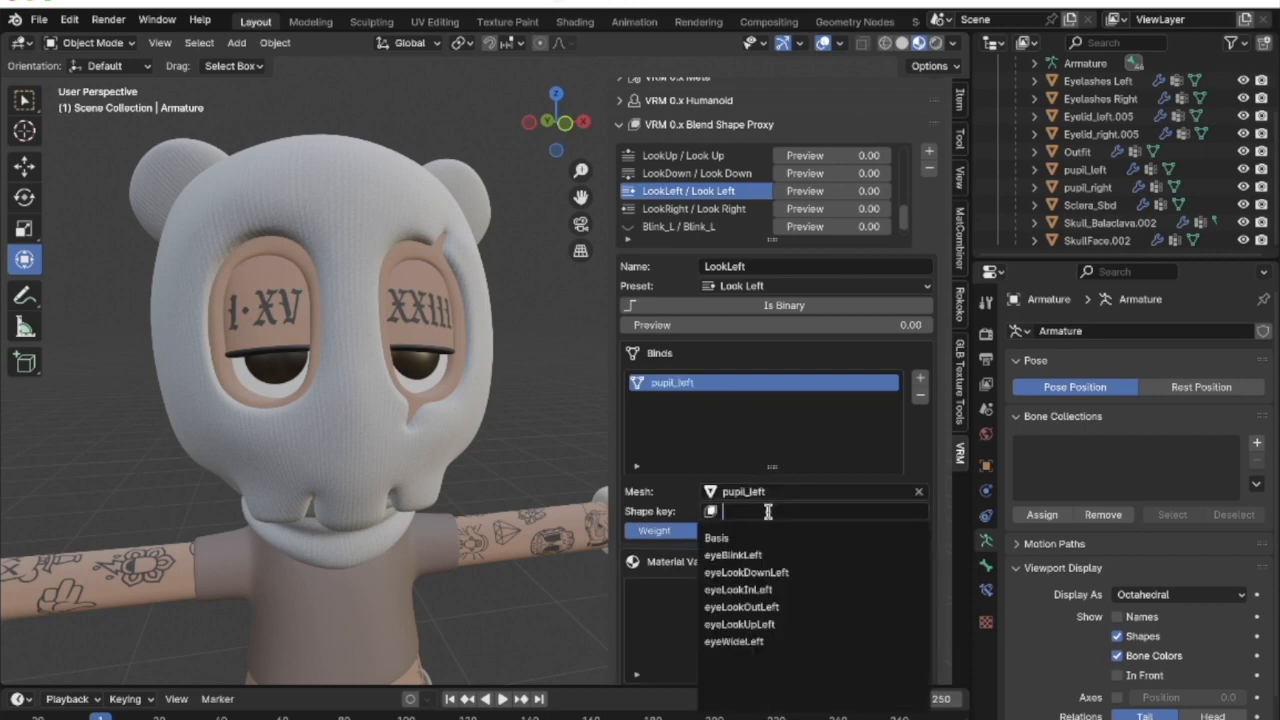
pyautogui.click(760, 595)
pyautogui.moveTo(686, 328); pyautogui.dragTo(622, 325)
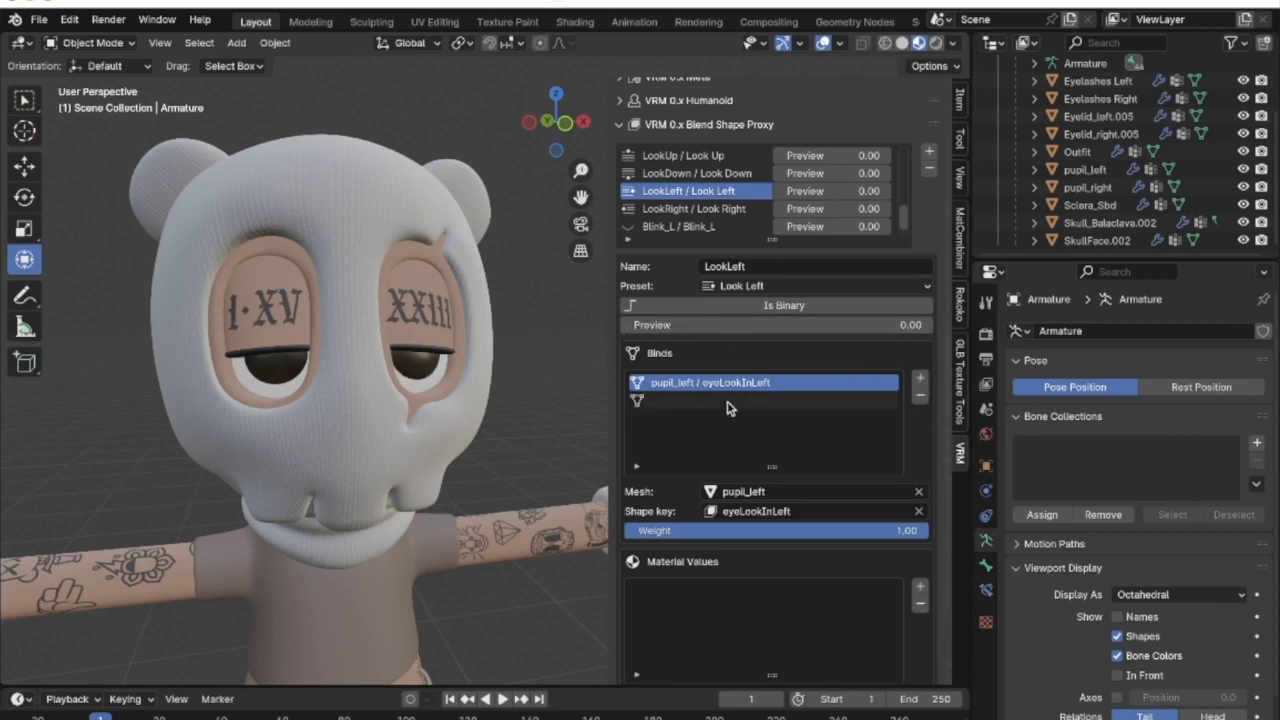
# Assign the pupil_right mesh with the eyeLookOutRight shape key to the second LookLeft bind and preview it
pyautogui.click(729, 404)
pyautogui.click(748, 493)
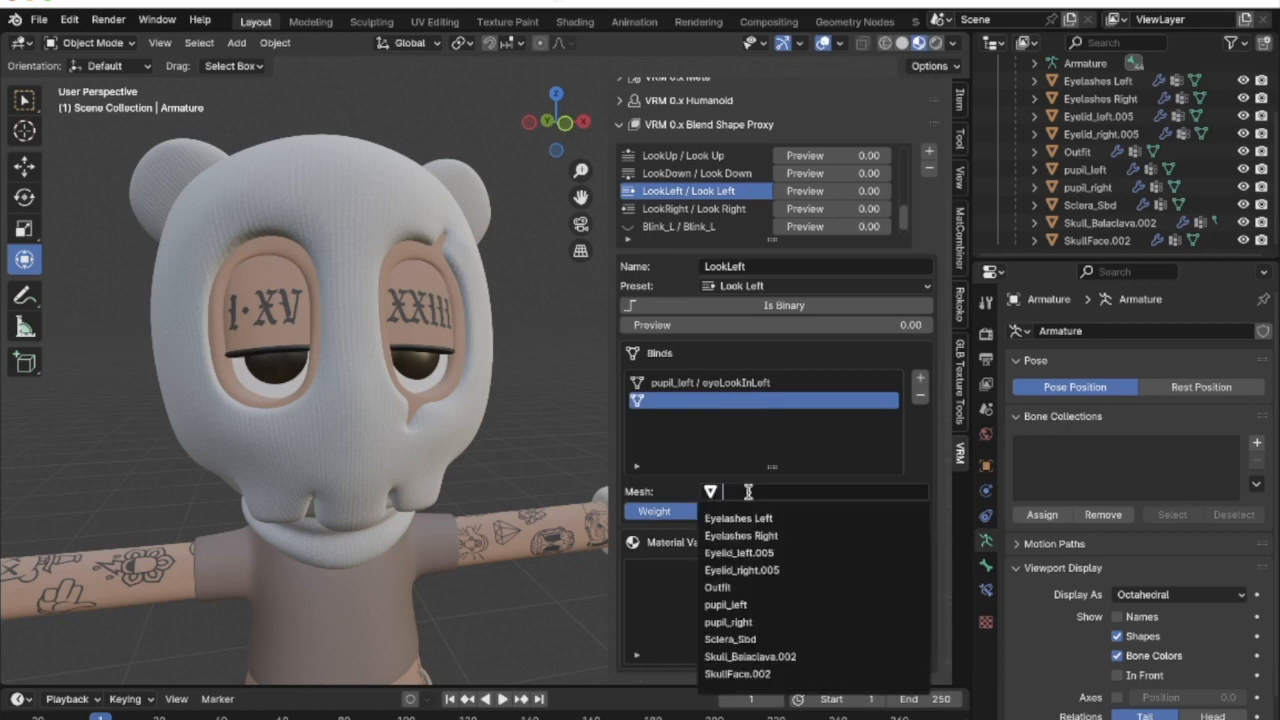
pyautogui.click(750, 620)
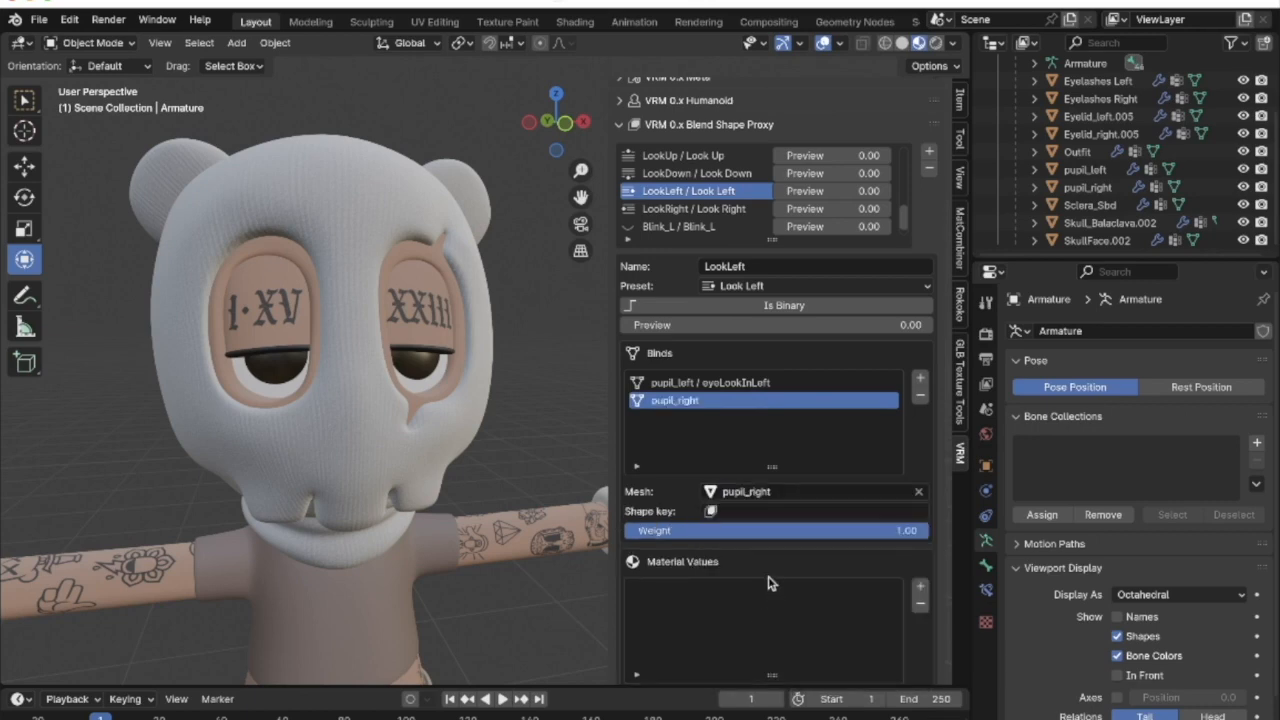
pyautogui.click(756, 513)
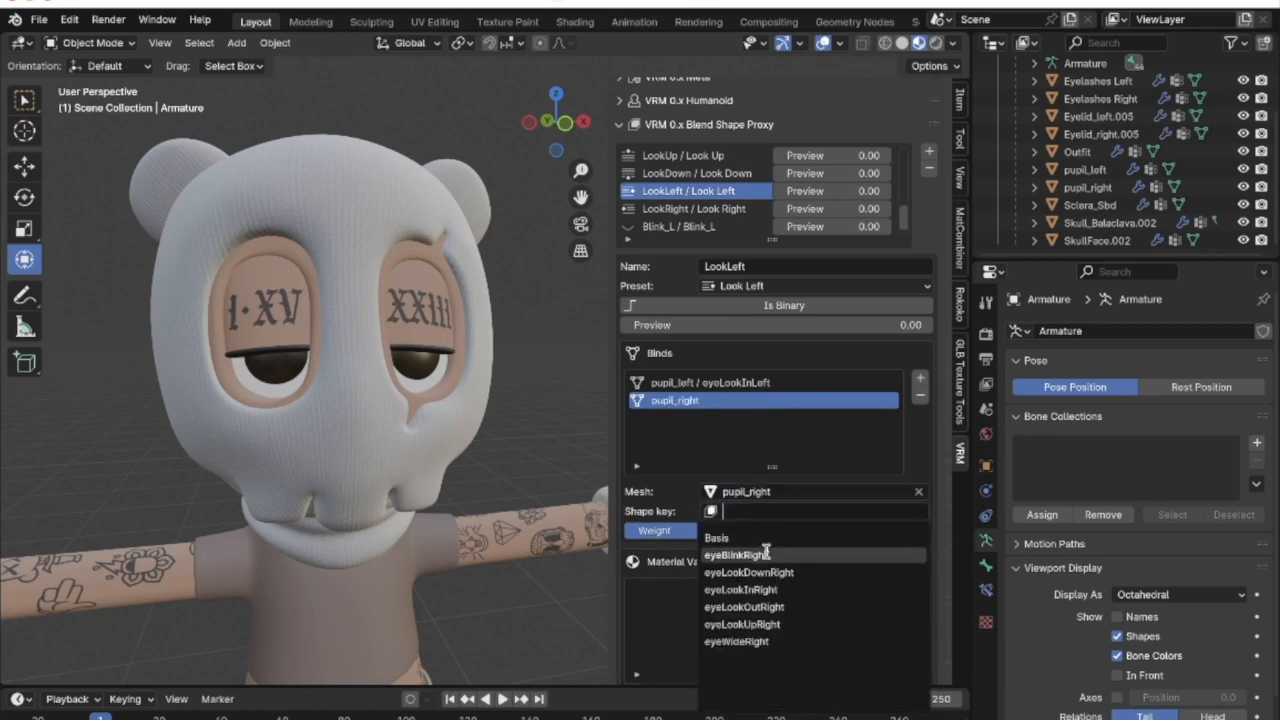
pyautogui.click(770, 606)
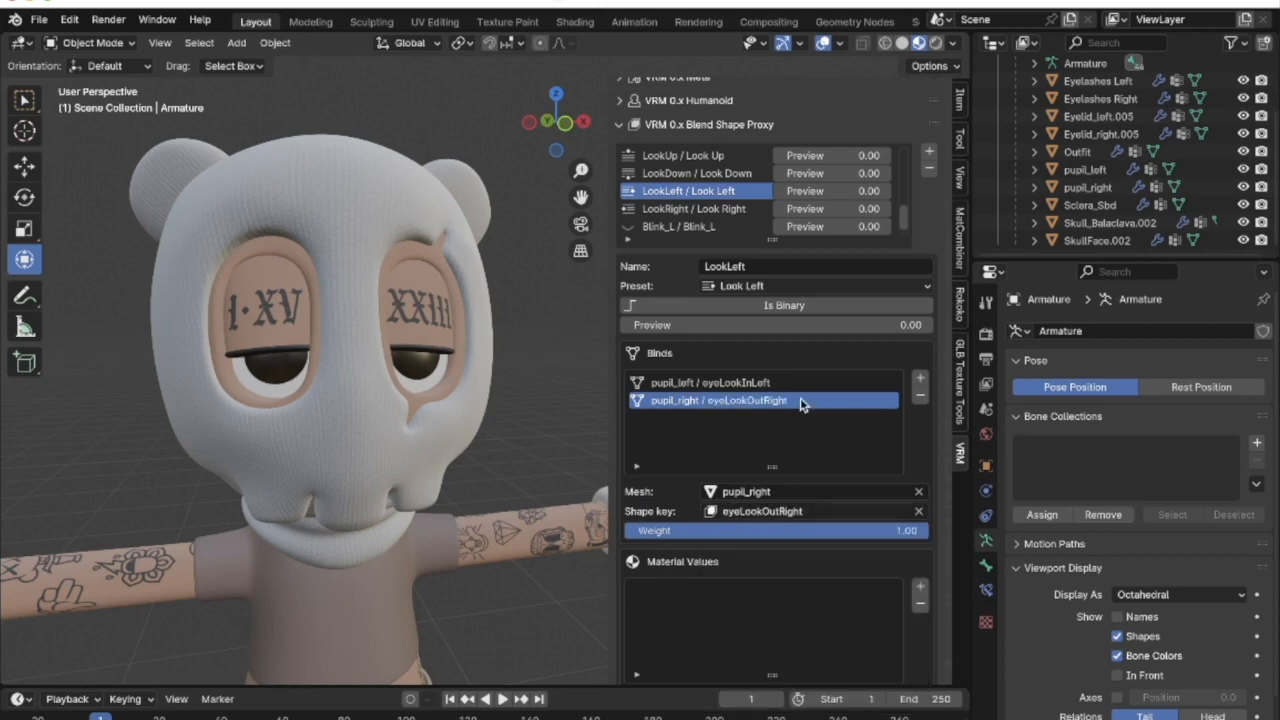
pyautogui.moveTo(687, 330); pyautogui.dragTo(622, 326)
pyautogui.moveTo(930, 325); pyautogui.dragTo(620, 326)
# Add a third bind to LookLeft for the Skull_Balaclava.002 mesh with the browOuterUpRight shape key and preview it
pyautogui.click(919, 379)
pyautogui.click(705, 418)
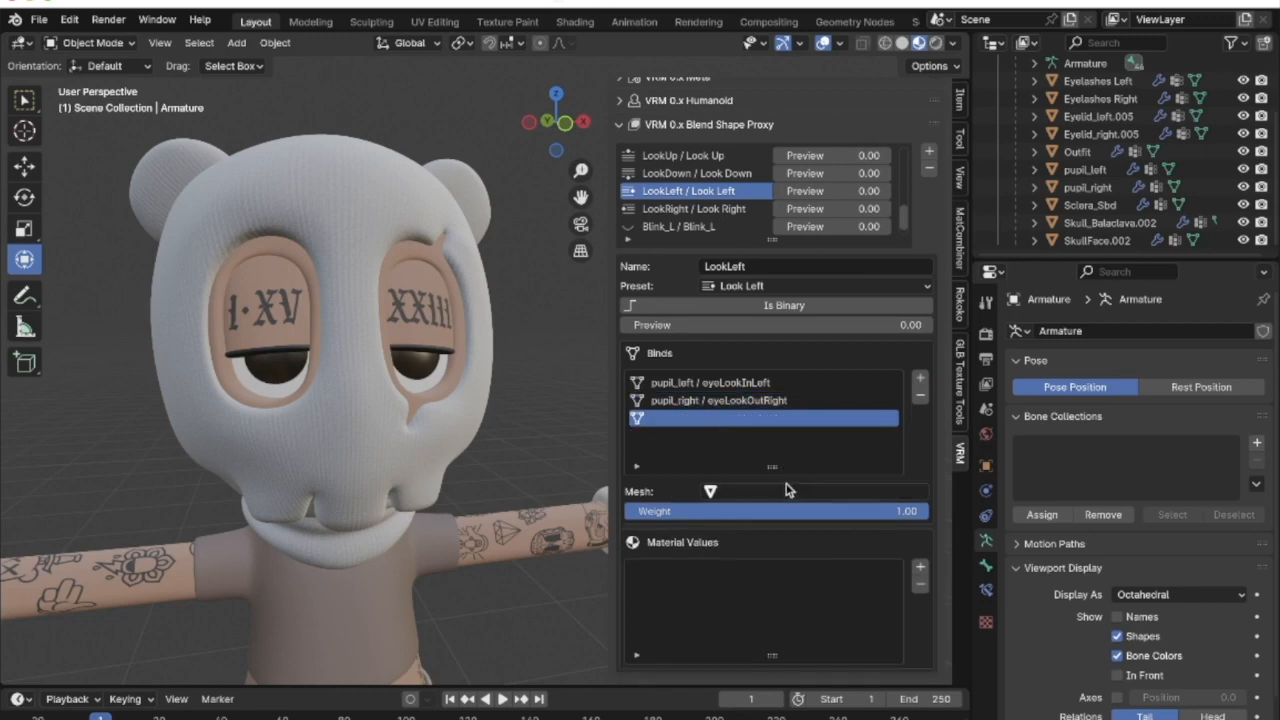
pyautogui.click(786, 491)
pyautogui.click(759, 656)
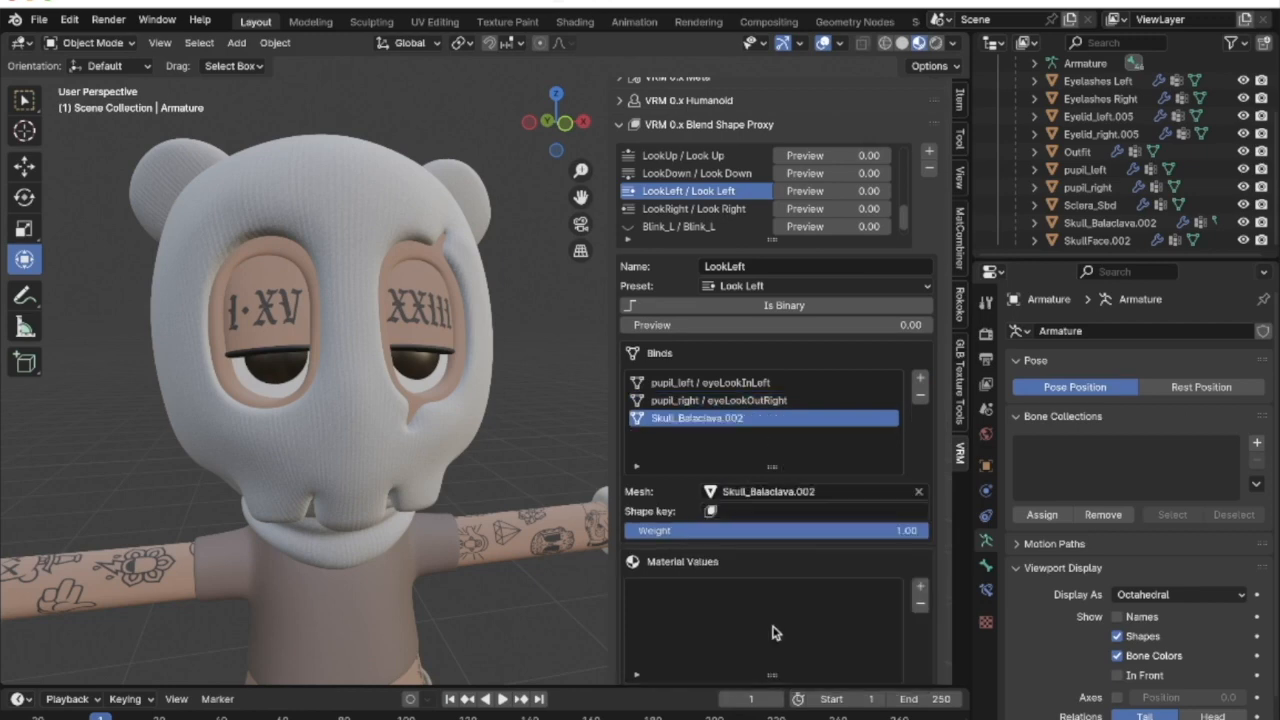
pyautogui.click(768, 511)
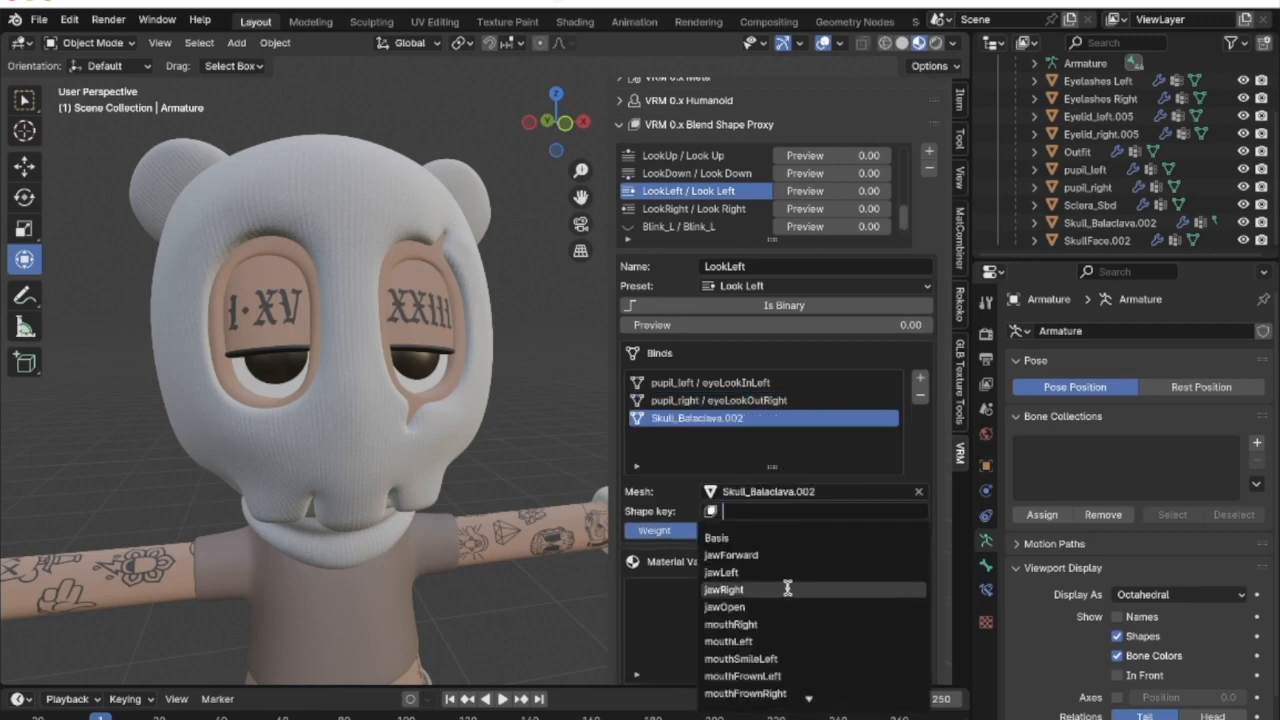
pyautogui.scroll(-5, 786, 588)
pyautogui.scroll(-7, 787, 589)
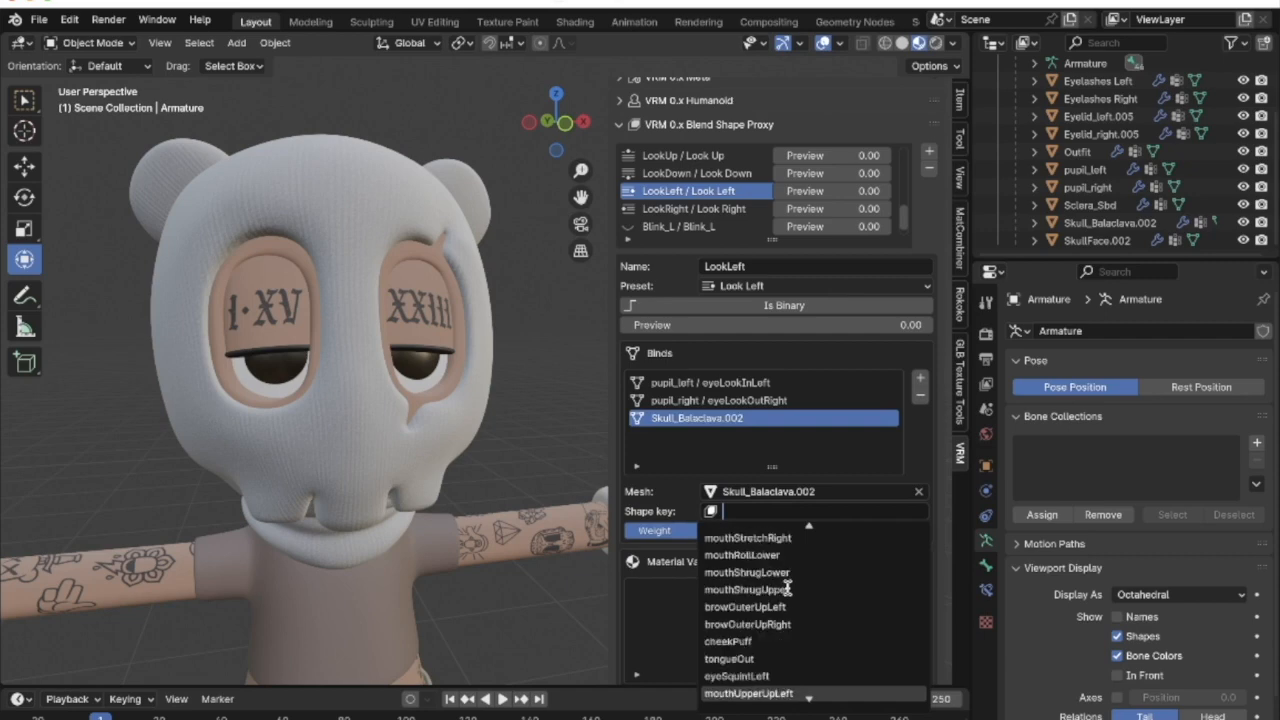
pyautogui.click(780, 627)
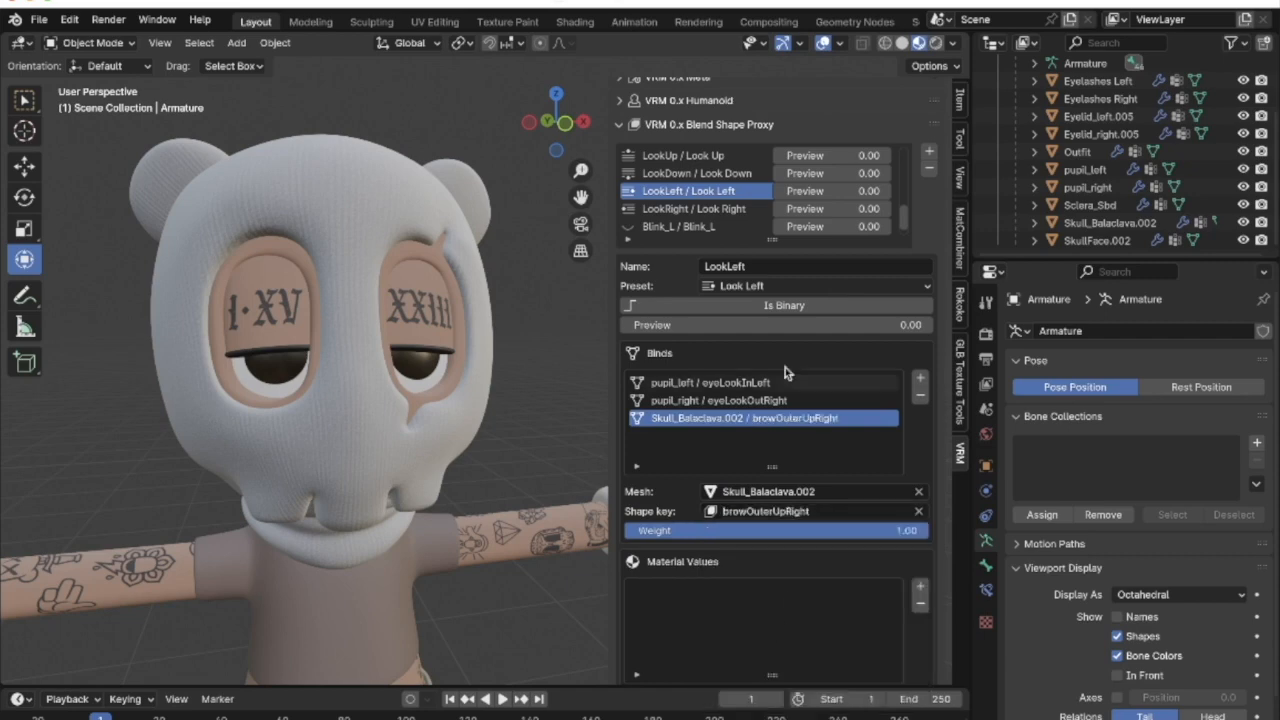
pyautogui.moveTo(669, 322); pyautogui.dragTo(620, 324)
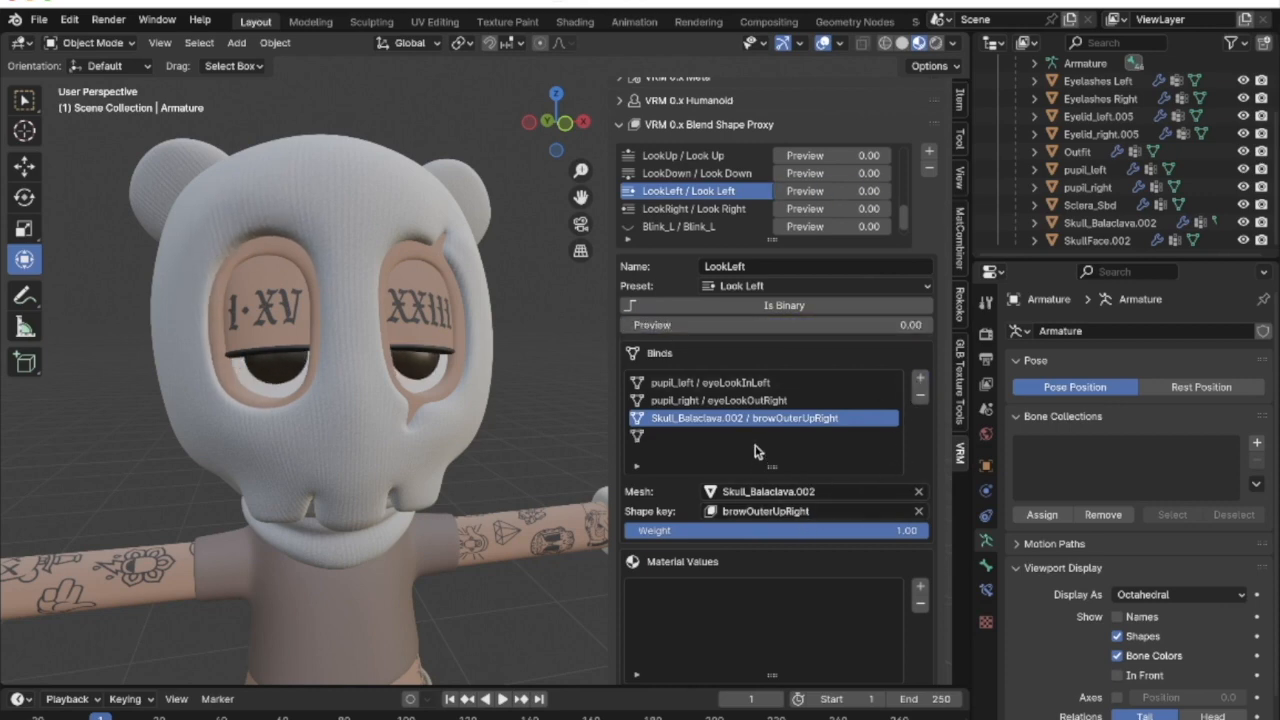
# Assign the Skull_Balaclava.002 mesh with the eyeSquintLeft shape key to the fourth LookLeft bind
pyautogui.click(755, 438)
pyautogui.click(800, 491)
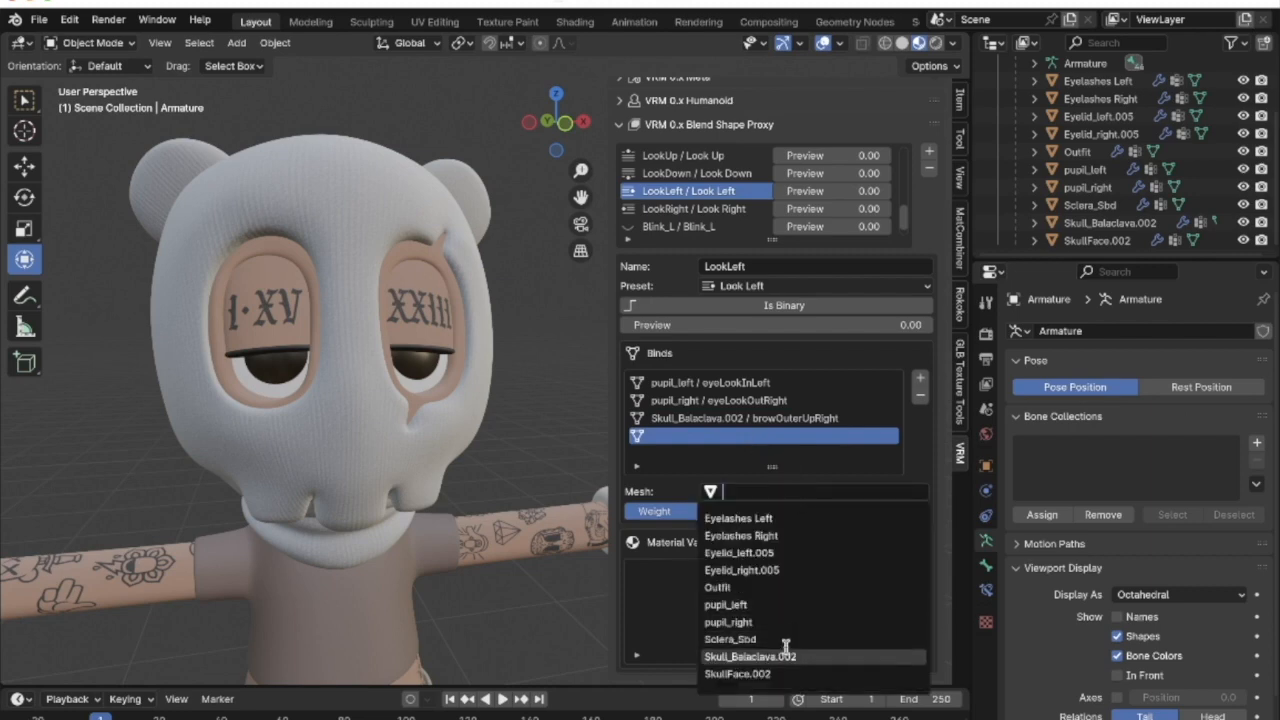
pyautogui.click(787, 653)
pyautogui.click(827, 515)
pyautogui.scroll(-12, 760, 570)
pyautogui.scroll(-12, 766, 570)
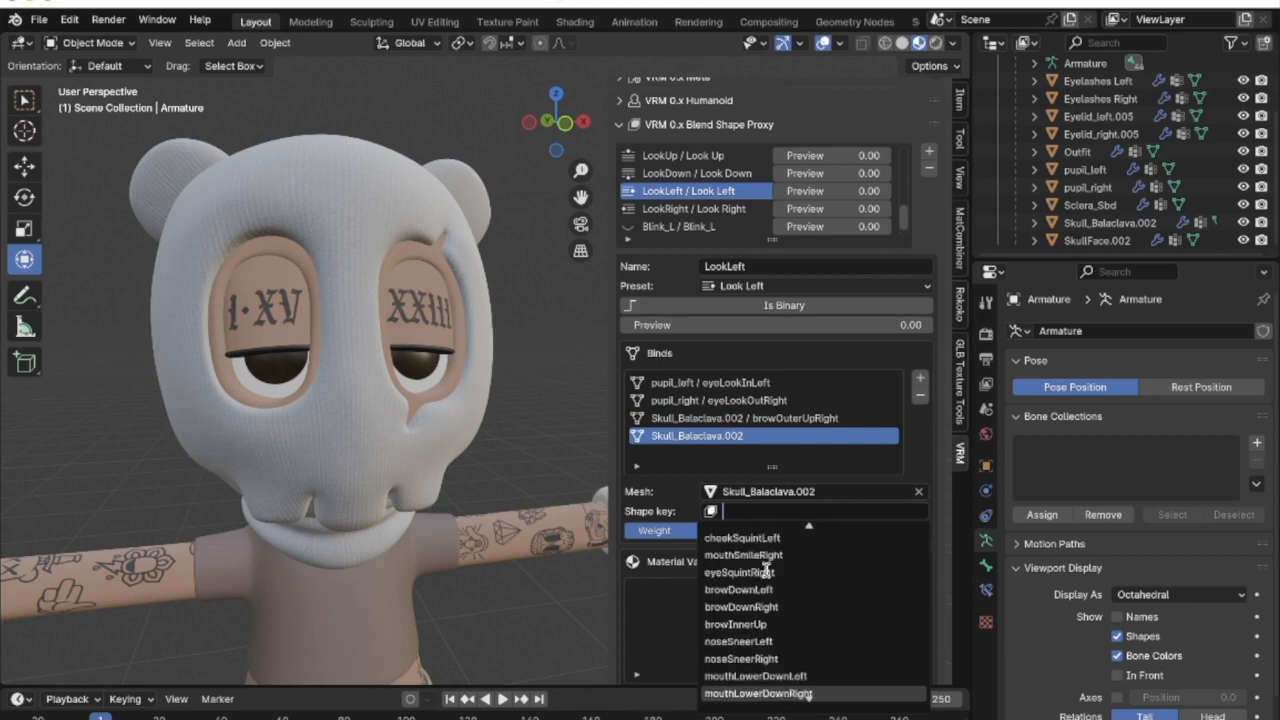
pyautogui.scroll(-1, 766, 568)
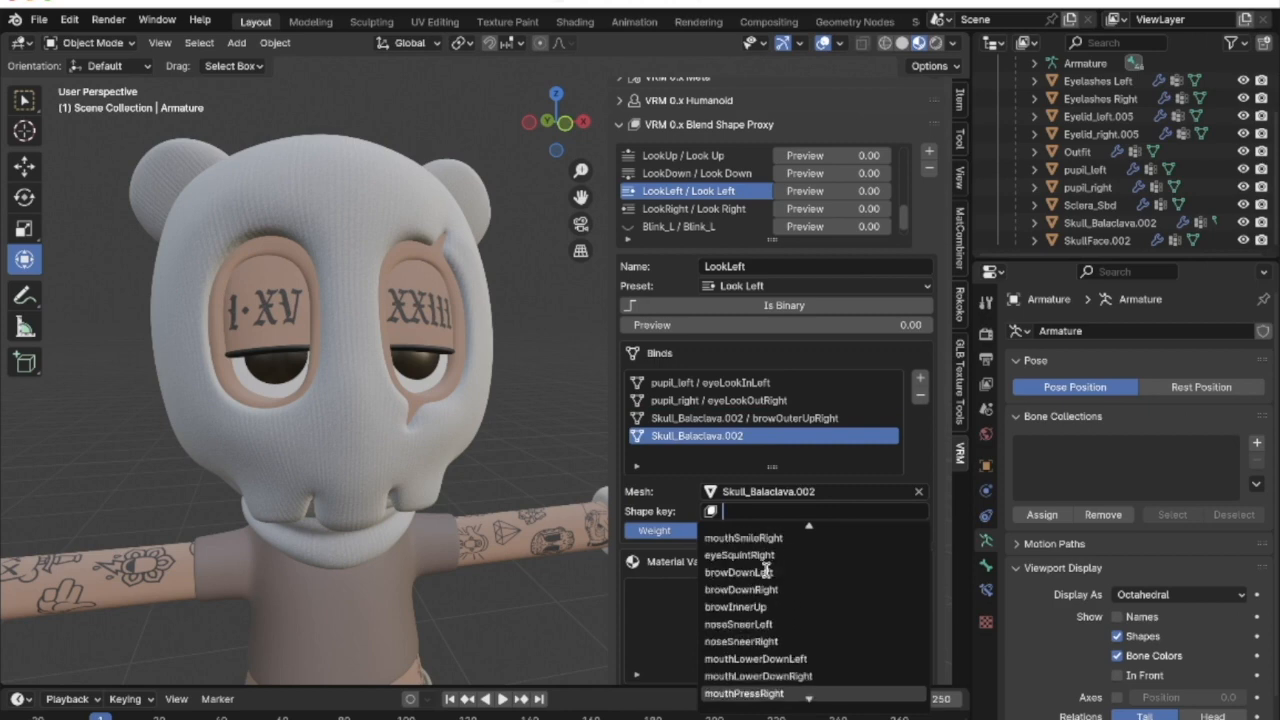
pyautogui.scroll(17, 766, 570)
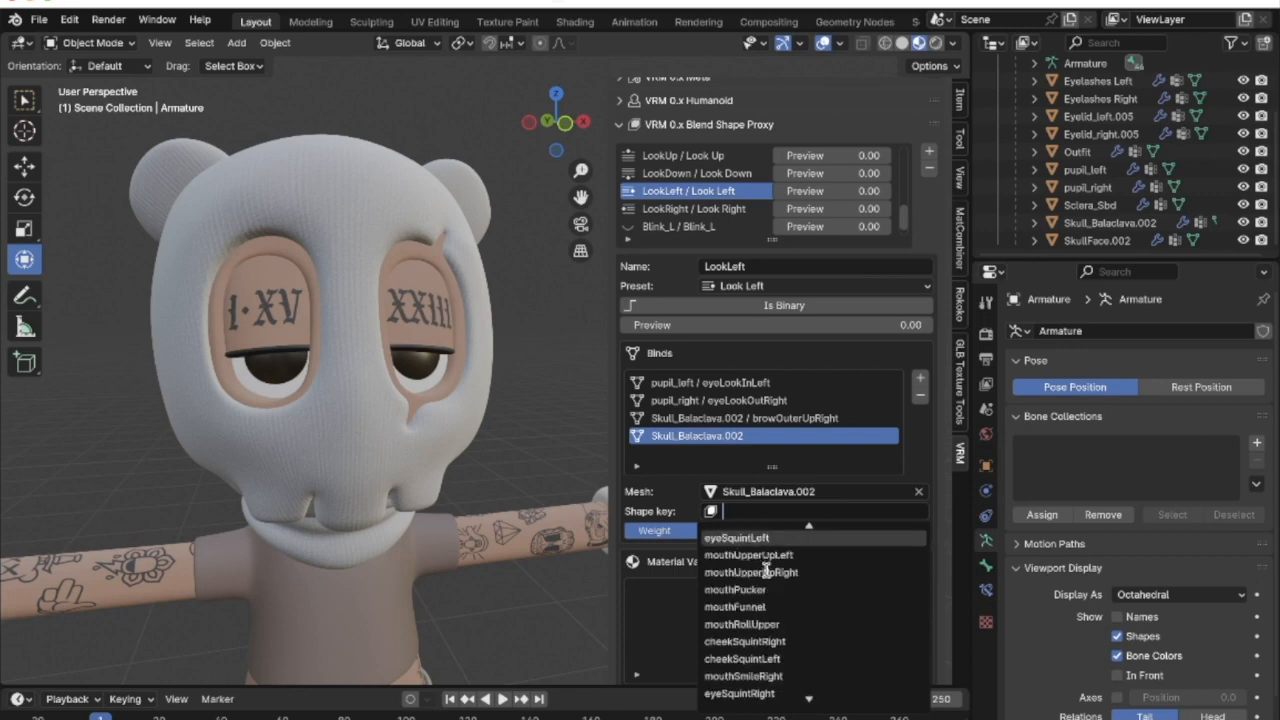
pyautogui.scroll(4, 766, 570)
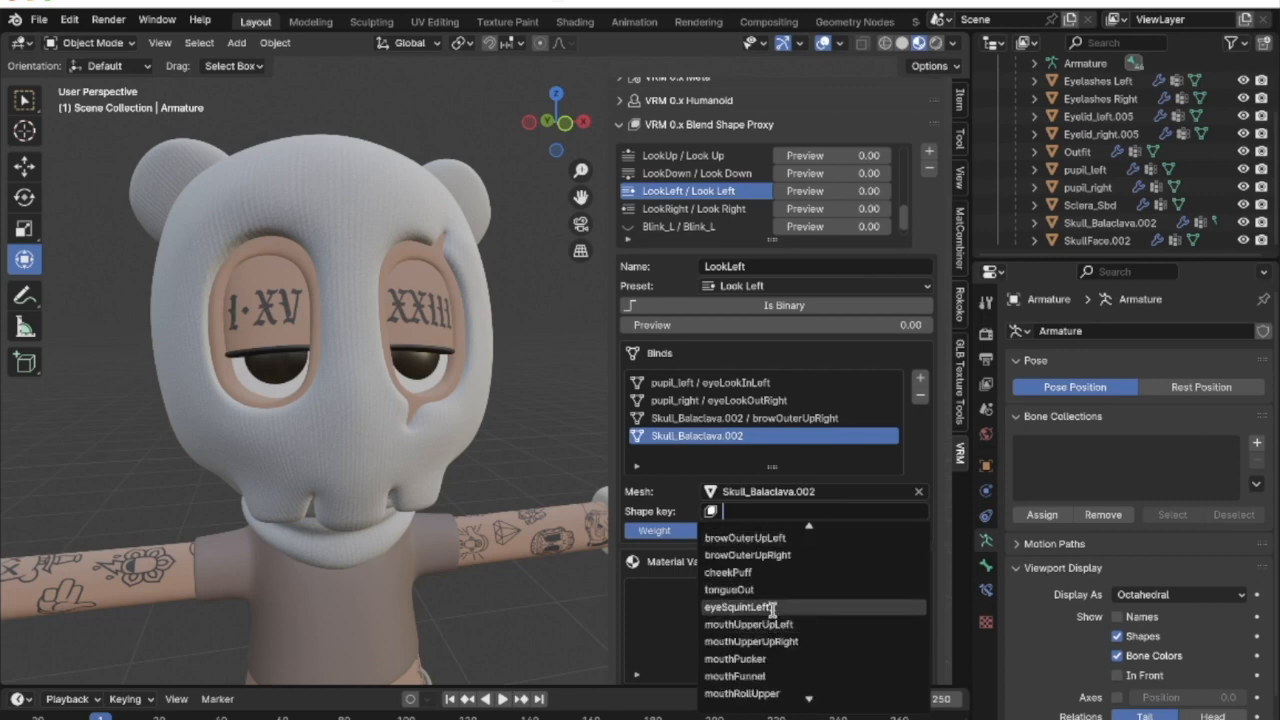
pyautogui.scroll(12, 772, 609)
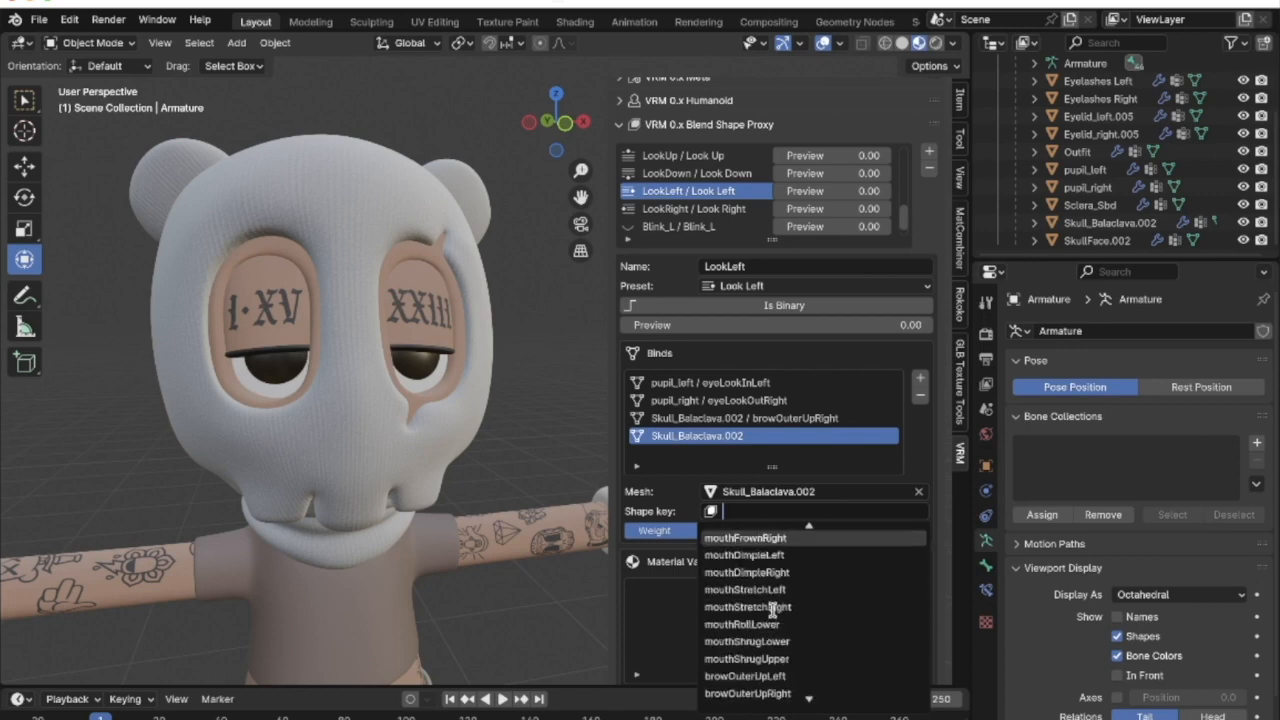
pyautogui.scroll(5, 772, 609)
pyautogui.click(766, 563)
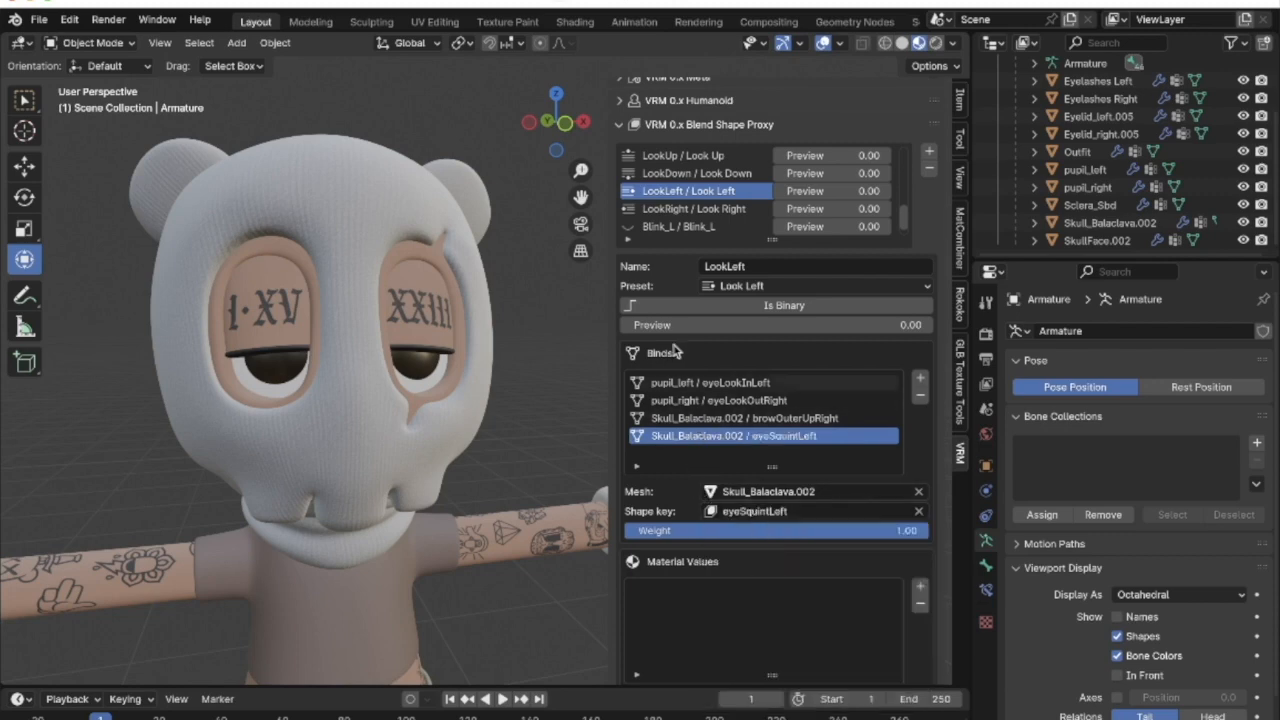
# Preview LookLeft at 1.00 to examine the pupils and brow from a closer, rotated angle, and reset the preview to 0.00
pyautogui.moveTo(662, 325); pyautogui.dragTo(930, 325)
pyautogui.moveTo(479, 464); pyautogui.dragTo(389, 459, button='middle')
pyautogui.scroll(2, 307, 471)
pyautogui.scroll(2, 371, 455)
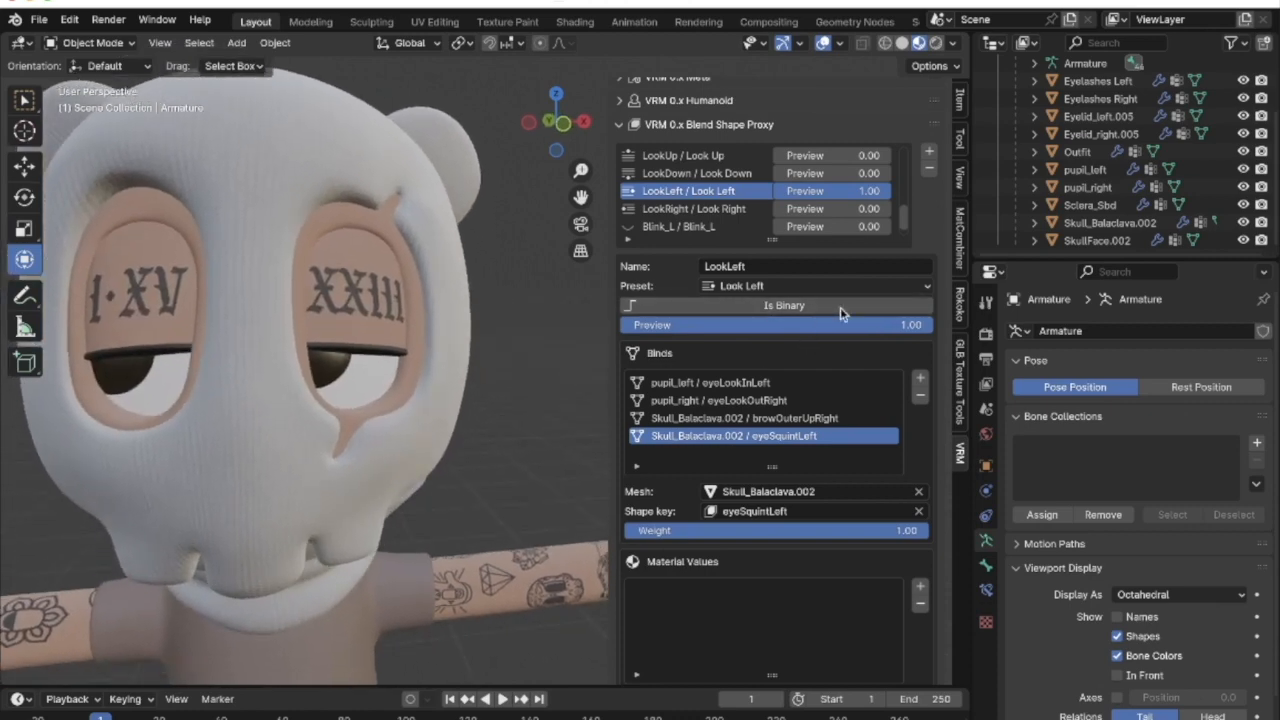
pyautogui.scroll(-1, 812, 290)
pyautogui.moveTo(825, 287); pyautogui.dragTo(620, 293)
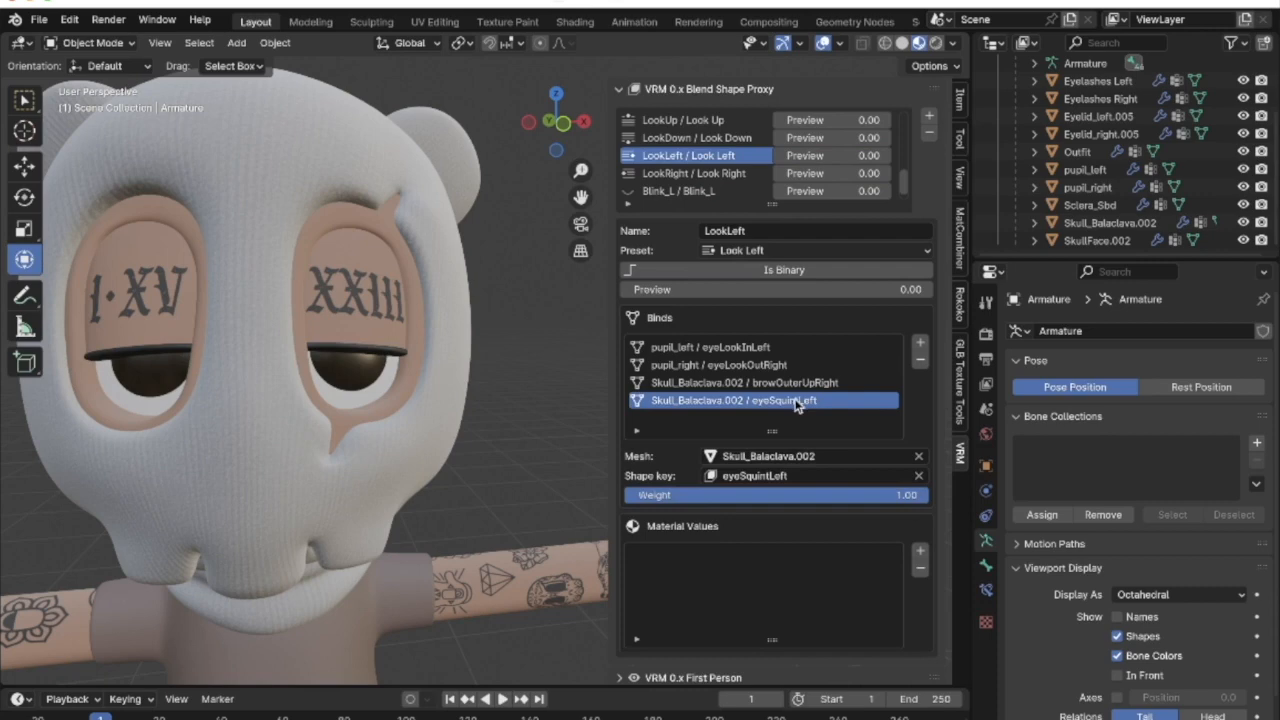
# Try mouthStretchRight as the shape key of the fourth LookLeft bind and preview the expression
pyautogui.click(837, 476)
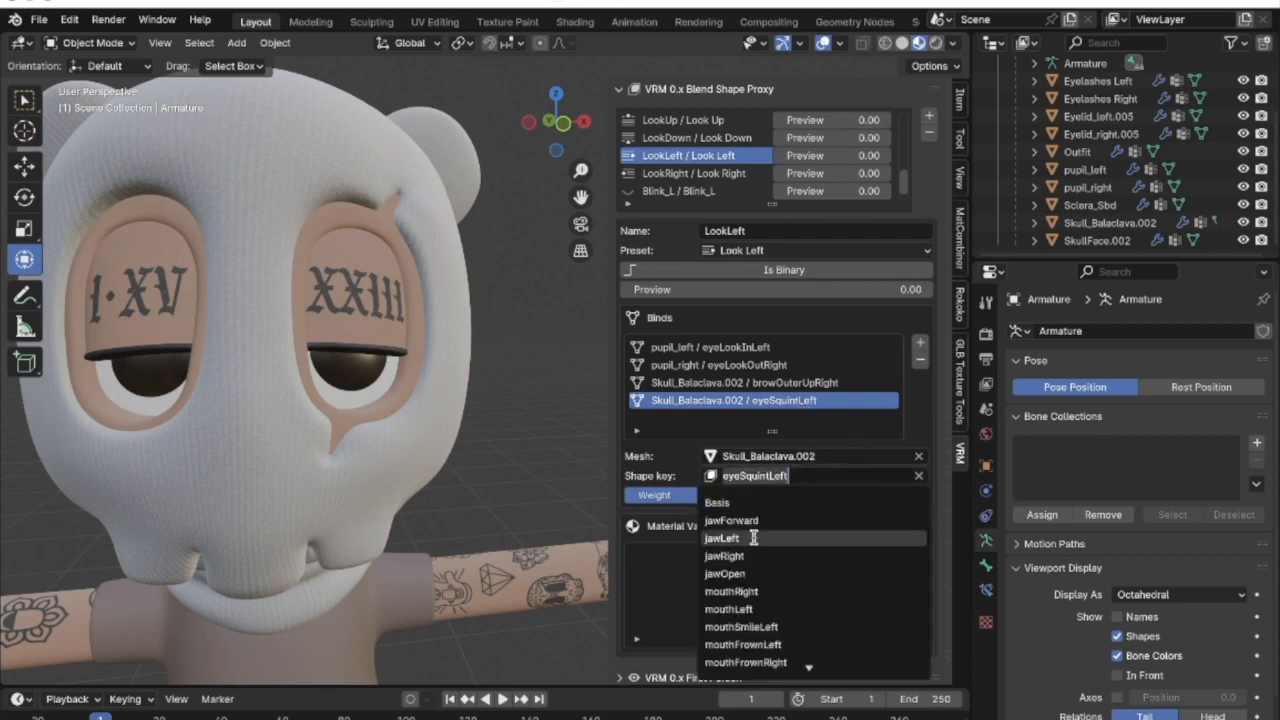
pyautogui.scroll(-3, 801, 572)
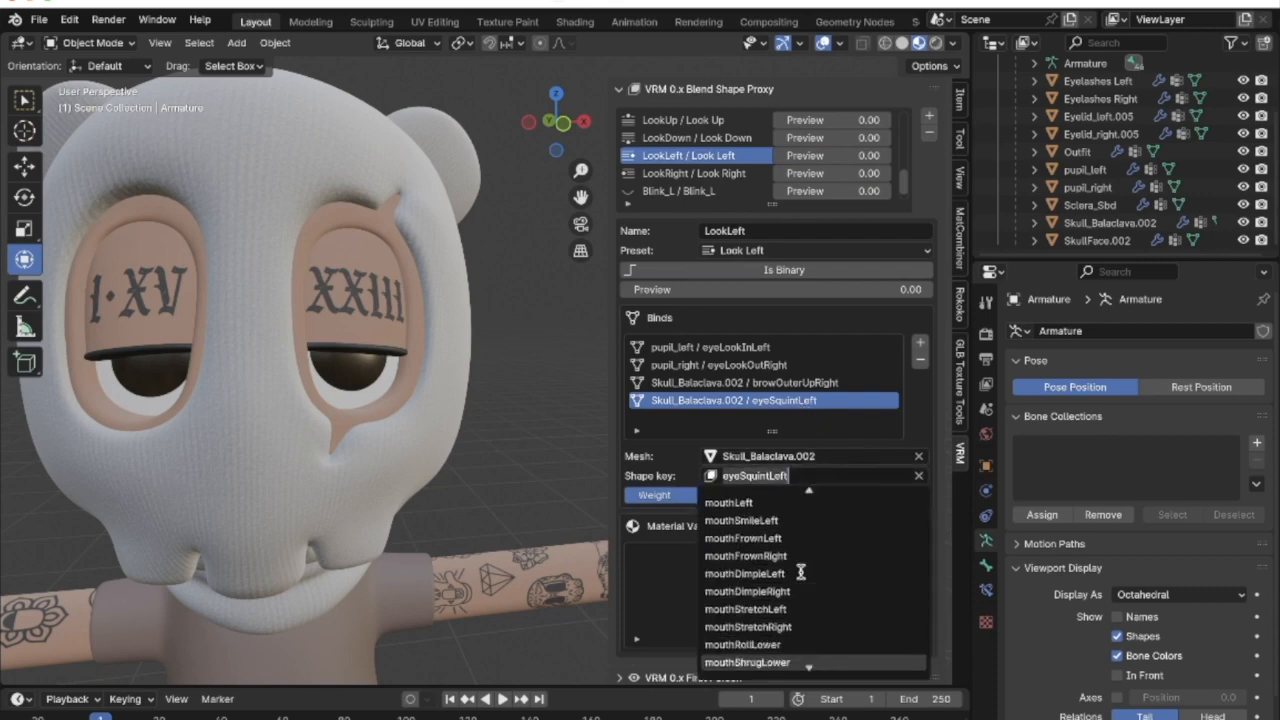
pyautogui.scroll(-1, 801, 572)
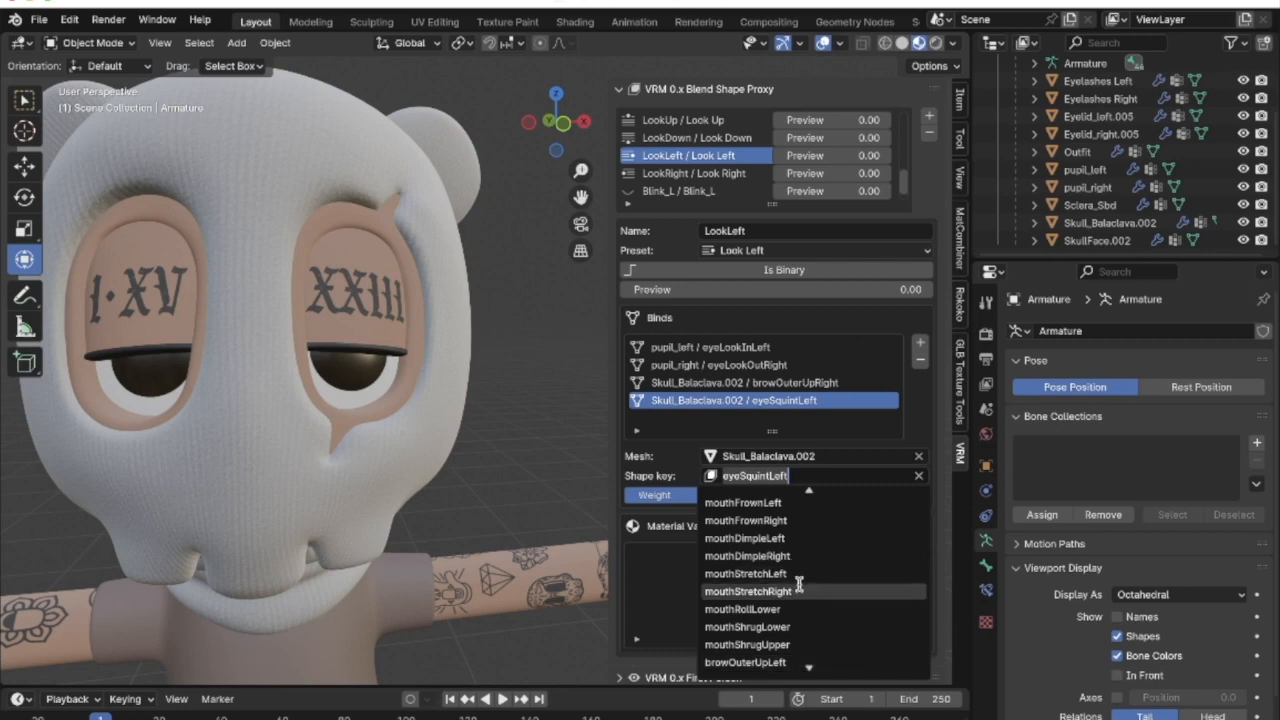
pyautogui.scroll(-1, 798, 568)
pyautogui.click(793, 557)
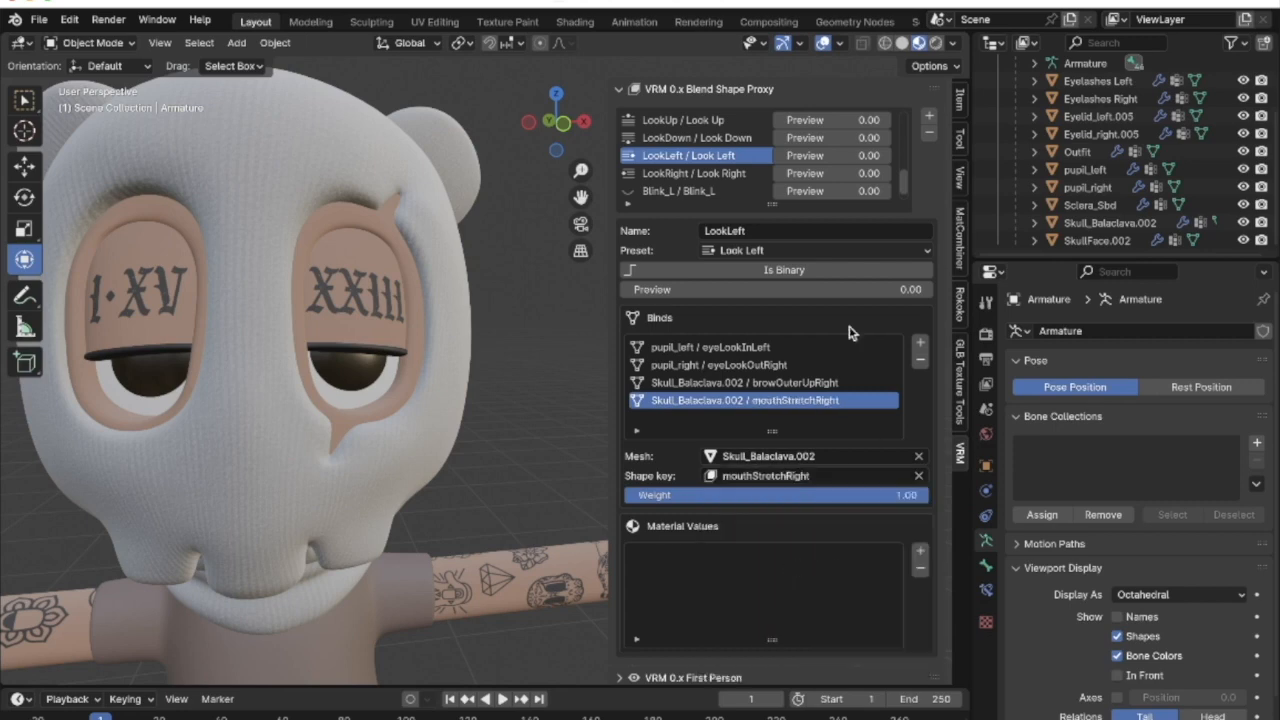
pyautogui.moveTo(838, 289); pyautogui.dragTo(622, 292)
# Set the fourth LookLeft bind's shape key to mouthStretchLeft, preview the expression and reset the preview to 0.00
pyautogui.click(778, 474)
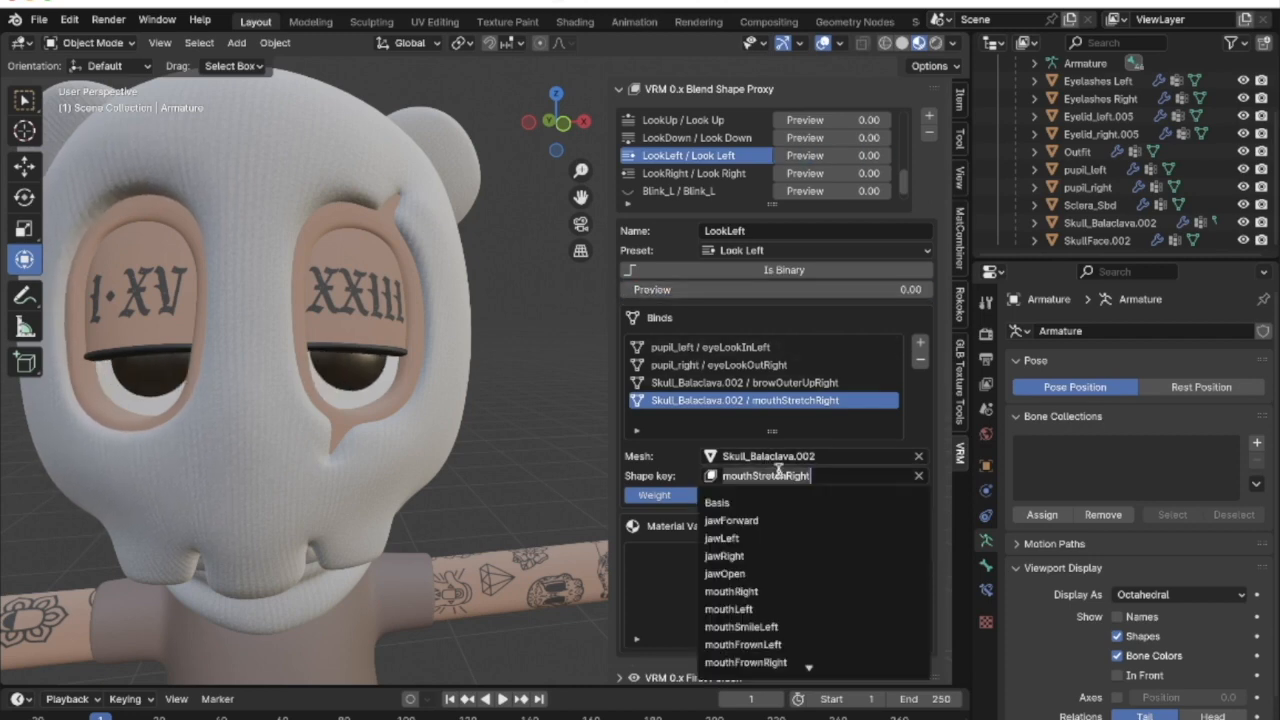
pyautogui.scroll(-3, 776, 640)
pyautogui.scroll(-10, 777, 640)
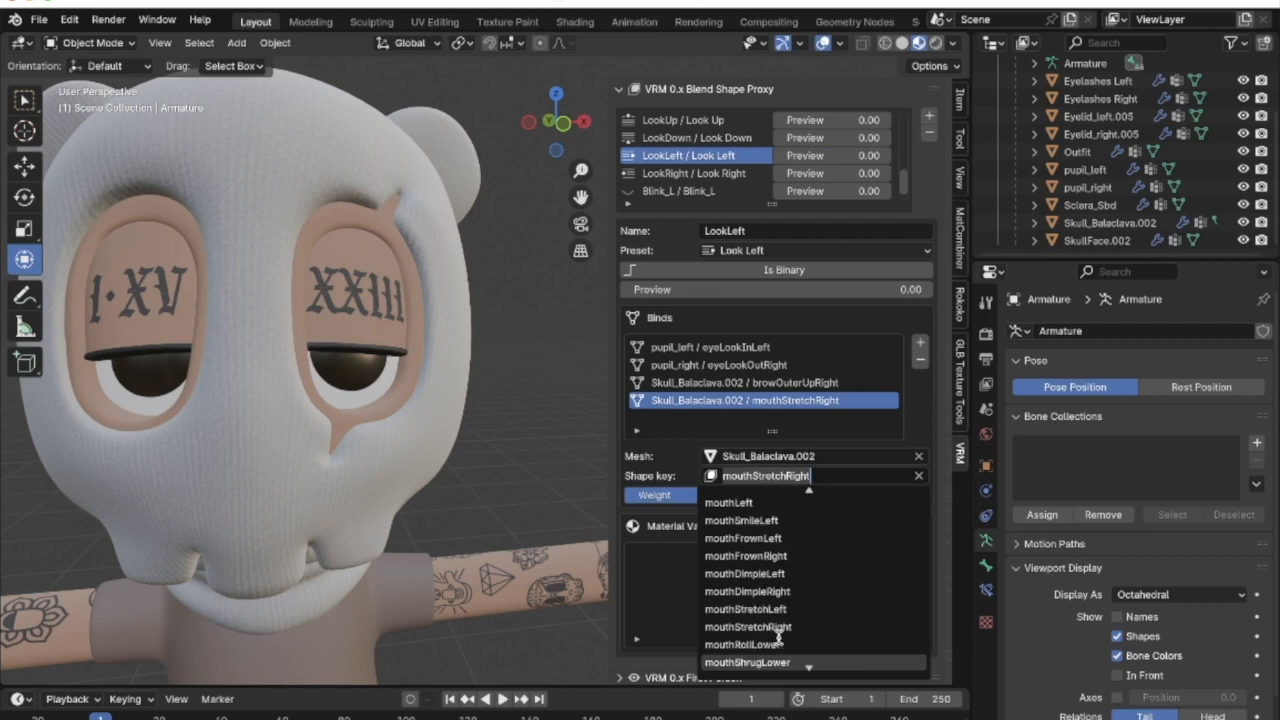
pyautogui.scroll(-2, 778, 640)
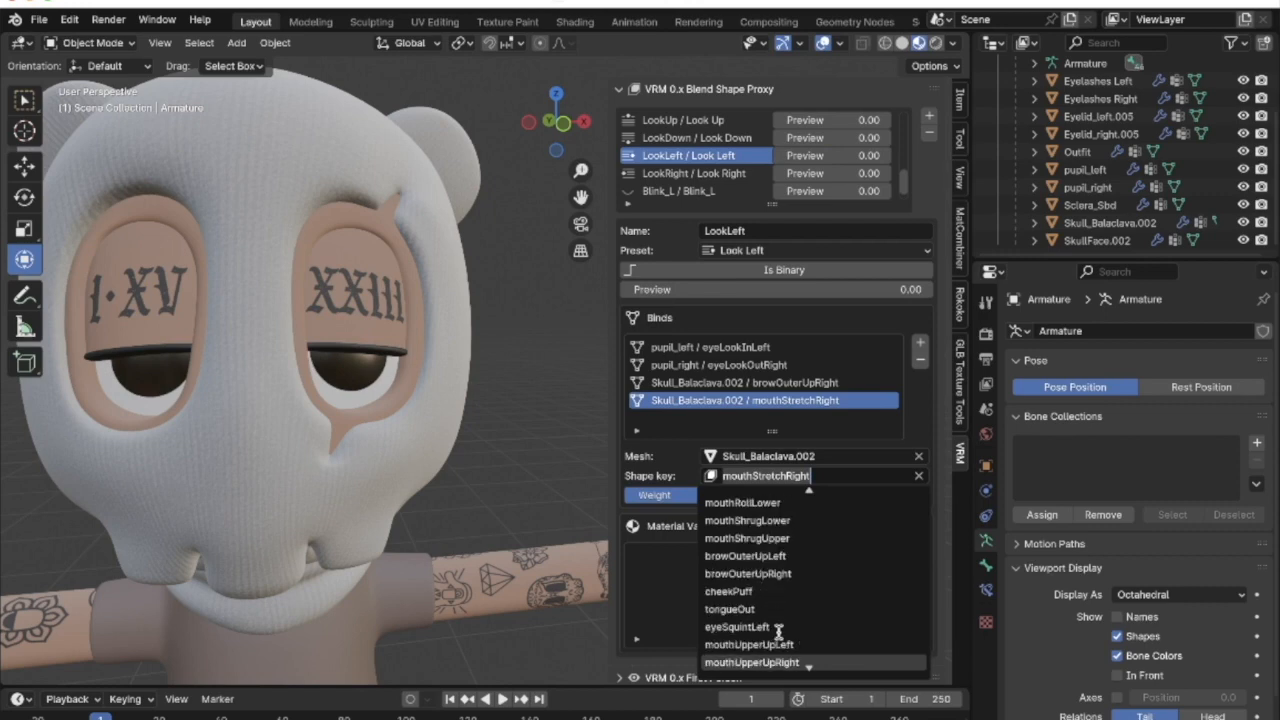
pyautogui.scroll(-2, 778, 630)
pyautogui.scroll(6, 778, 632)
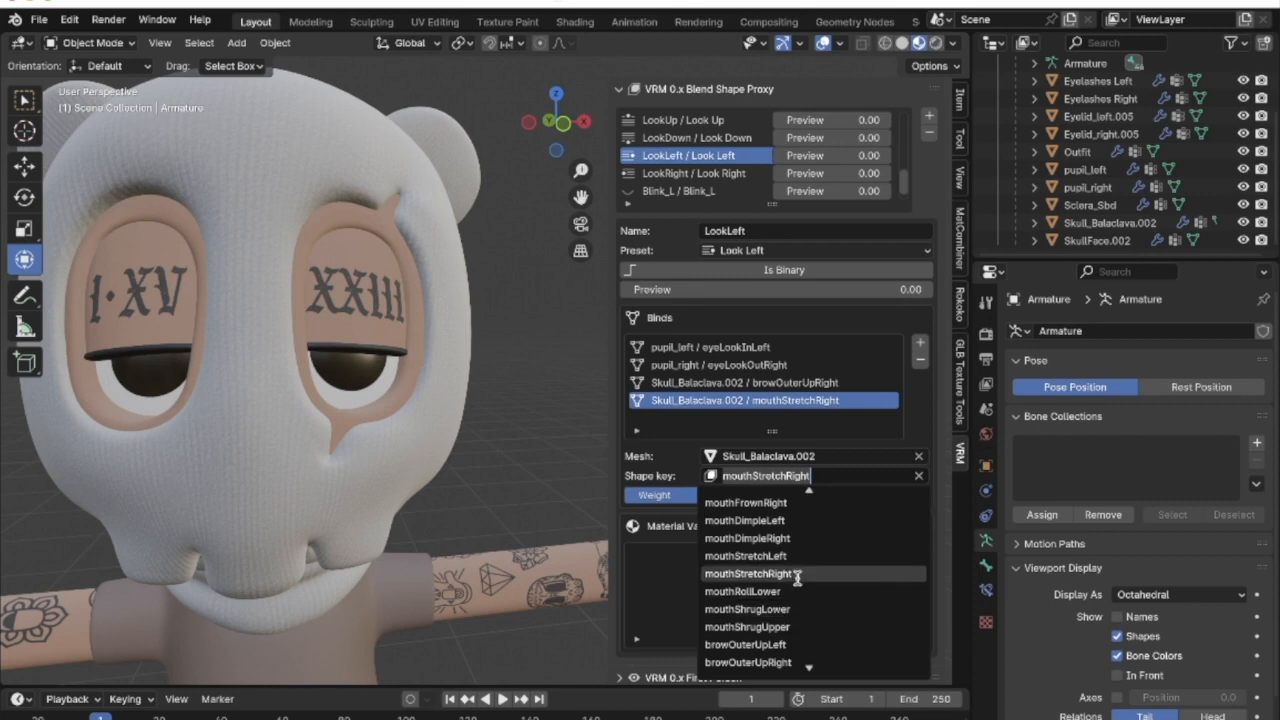
pyautogui.click(796, 556)
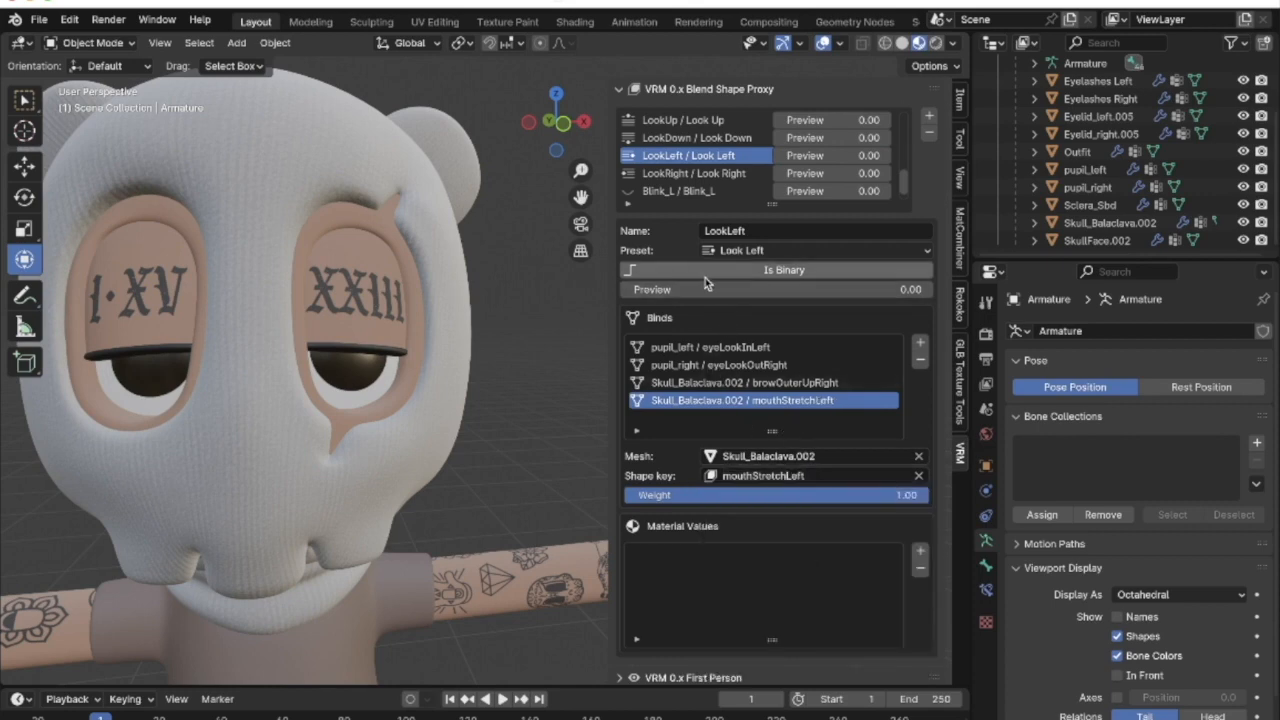
pyautogui.moveTo(700, 289); pyautogui.dragTo(622, 289)
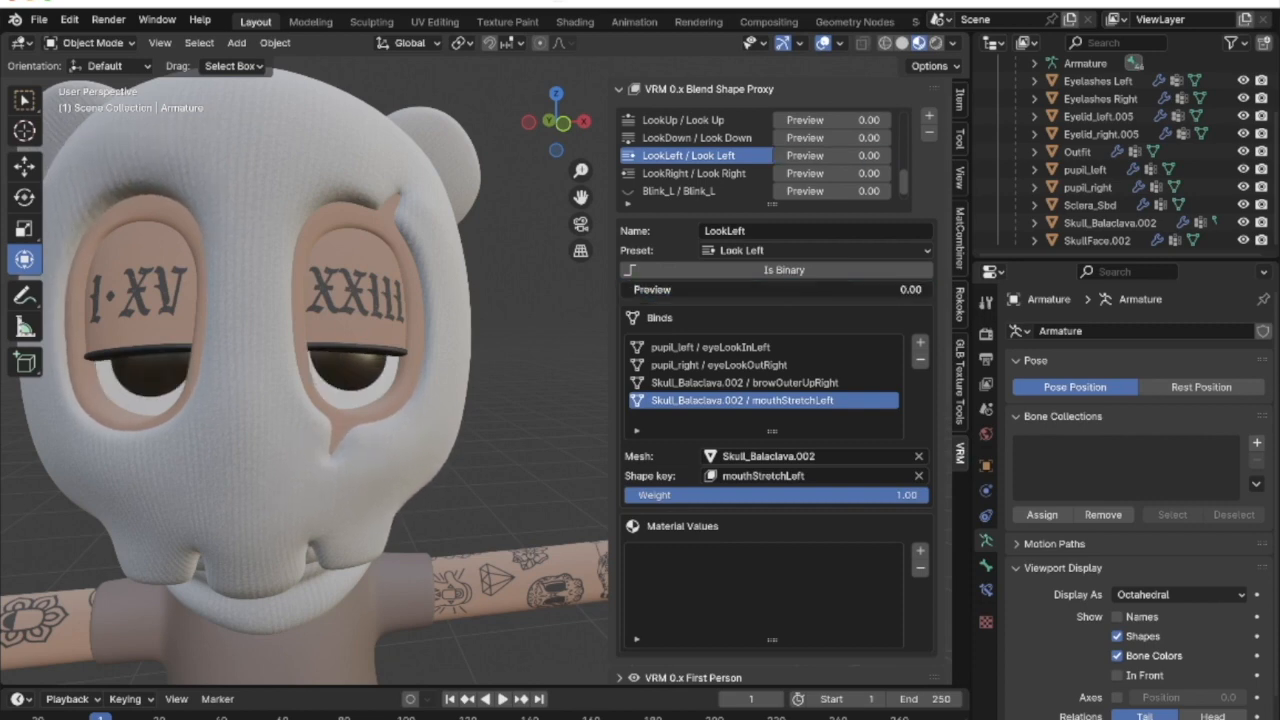
# Add a first bind to the Fun blend shape for the Skull_Balaclava.002 mesh with the mouthSmileLeft shape key
pyautogui.scroll(4, 727, 168)
pyautogui.scroll(1, 727, 168)
pyautogui.scroll(-1, 727, 168)
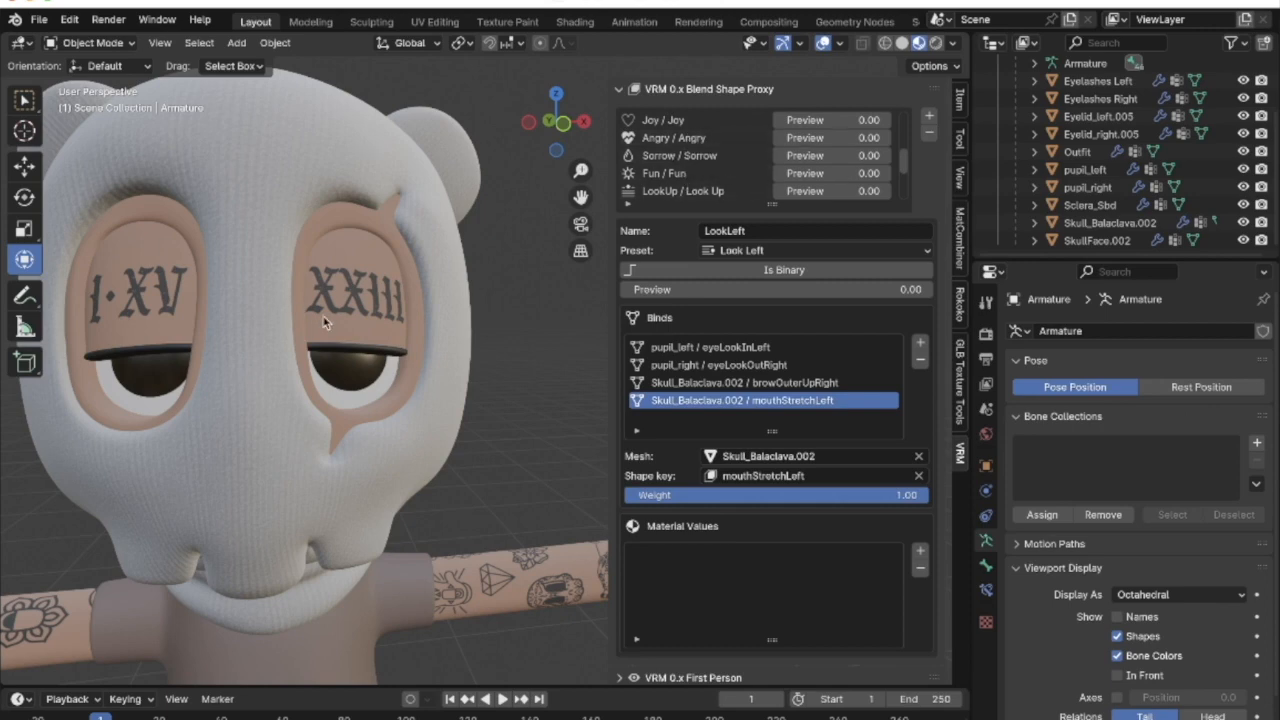
pyautogui.click(684, 175)
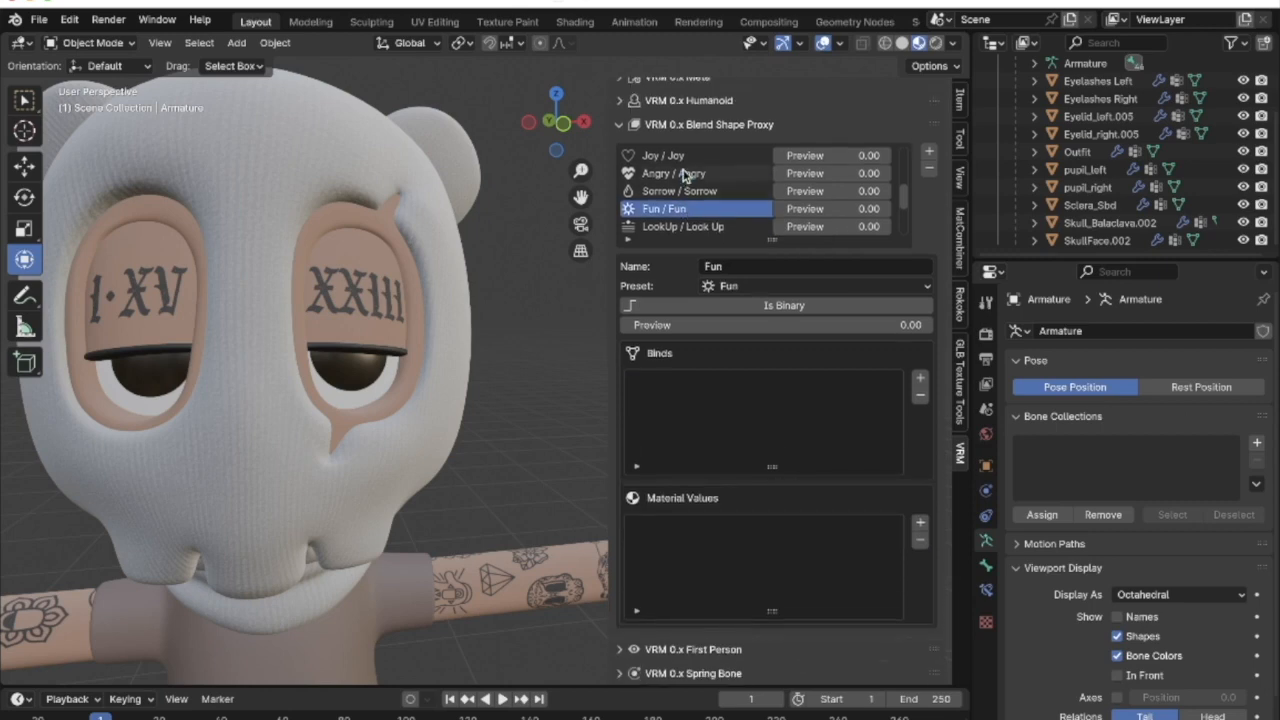
pyautogui.click(920, 378)
pyautogui.click(758, 491)
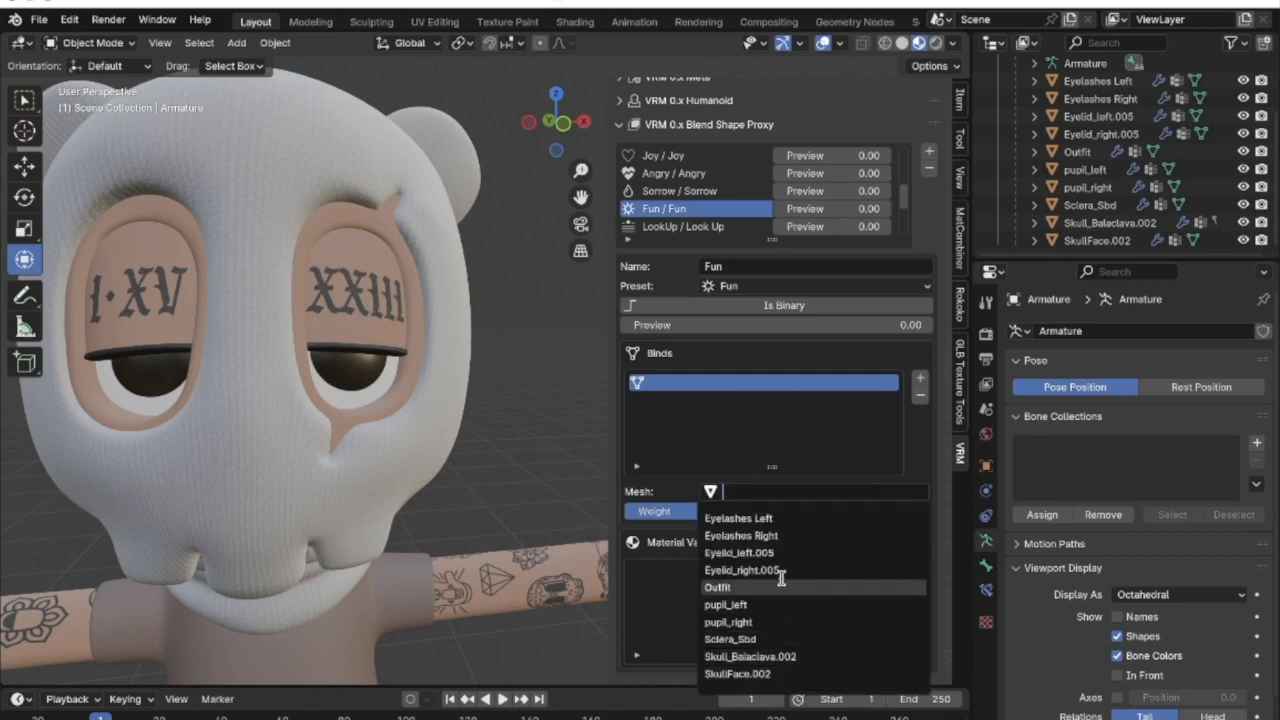
pyautogui.click(814, 657)
pyautogui.click(770, 511)
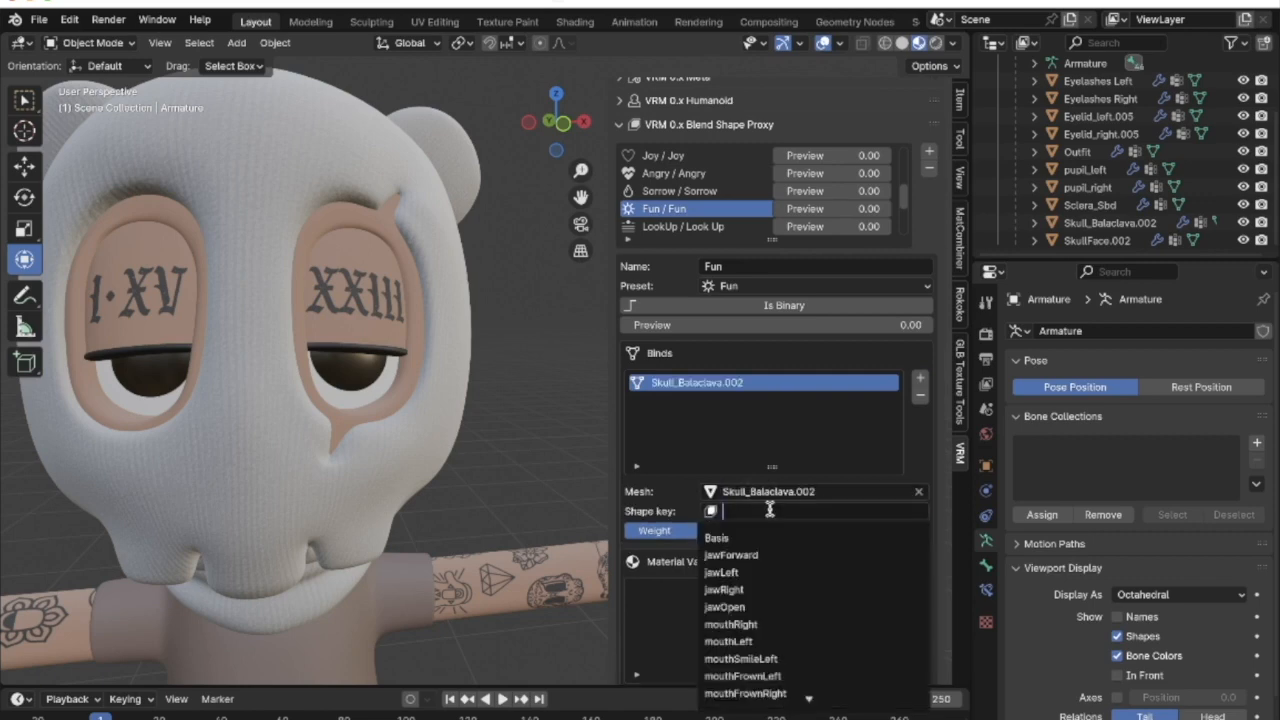
pyautogui.scroll(-3, 746, 607)
pyautogui.scroll(-4, 746, 607)
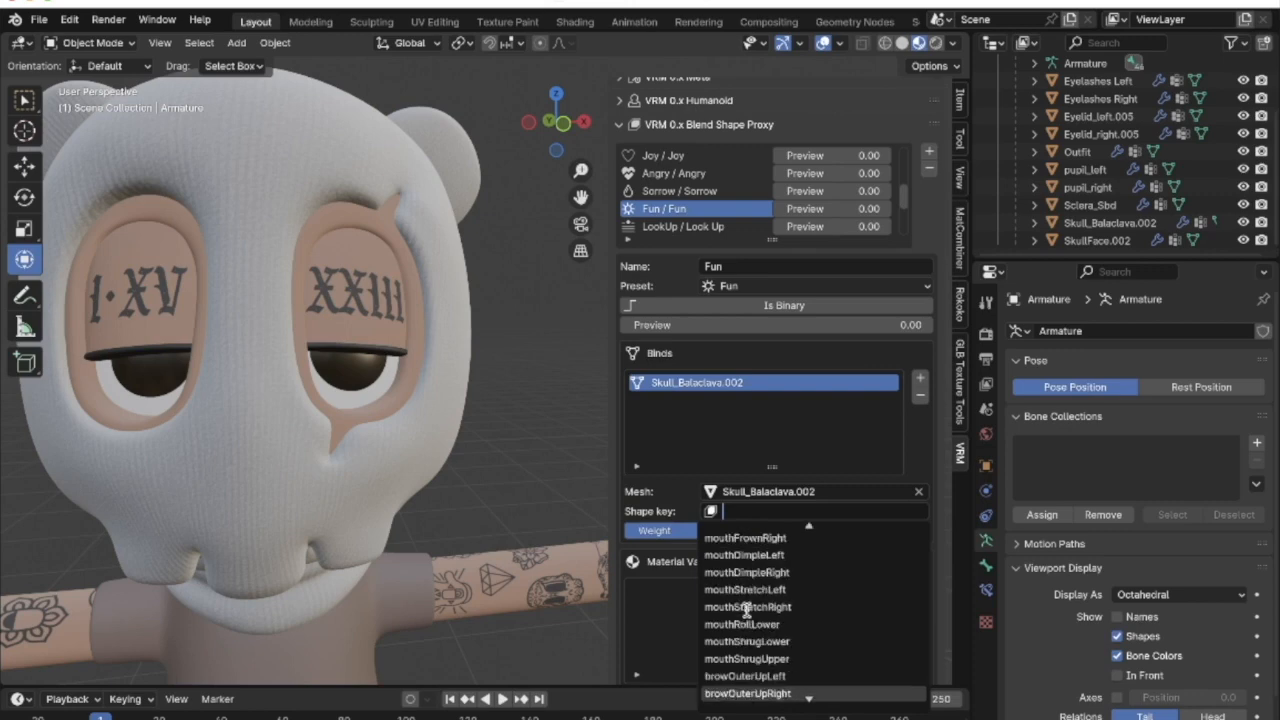
pyautogui.scroll(4, 806, 608)
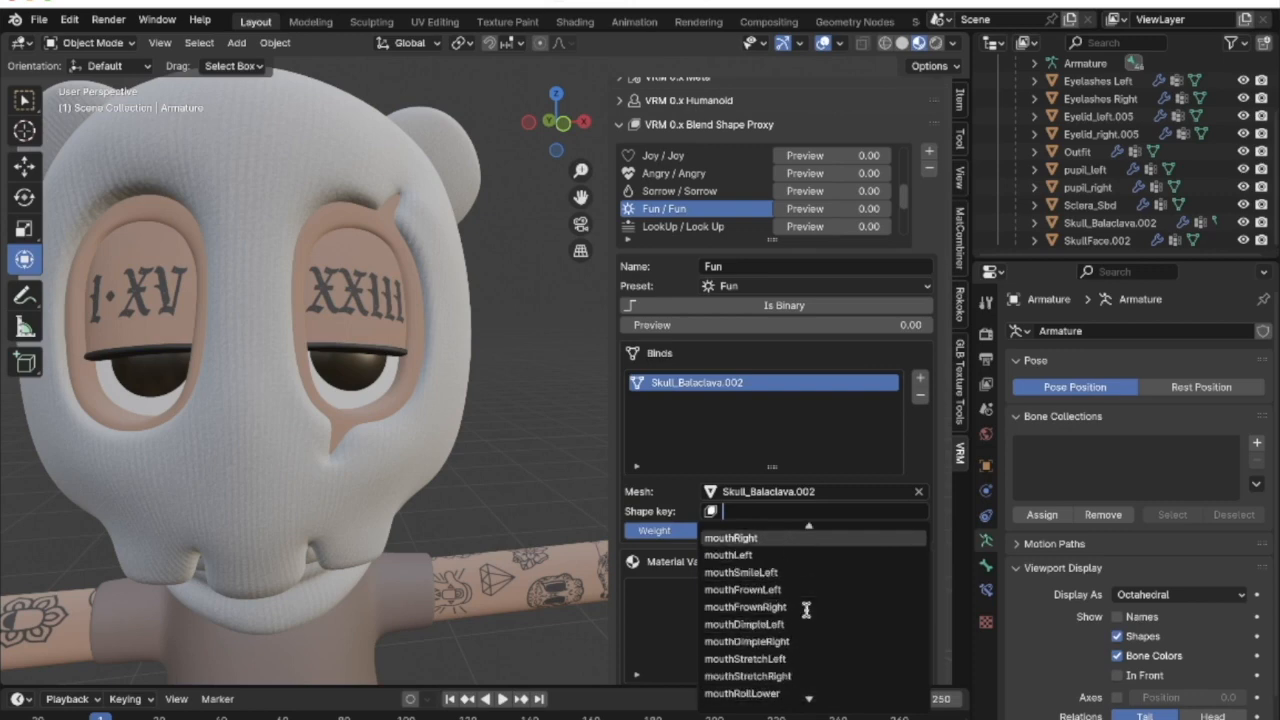
pyautogui.click(770, 573)
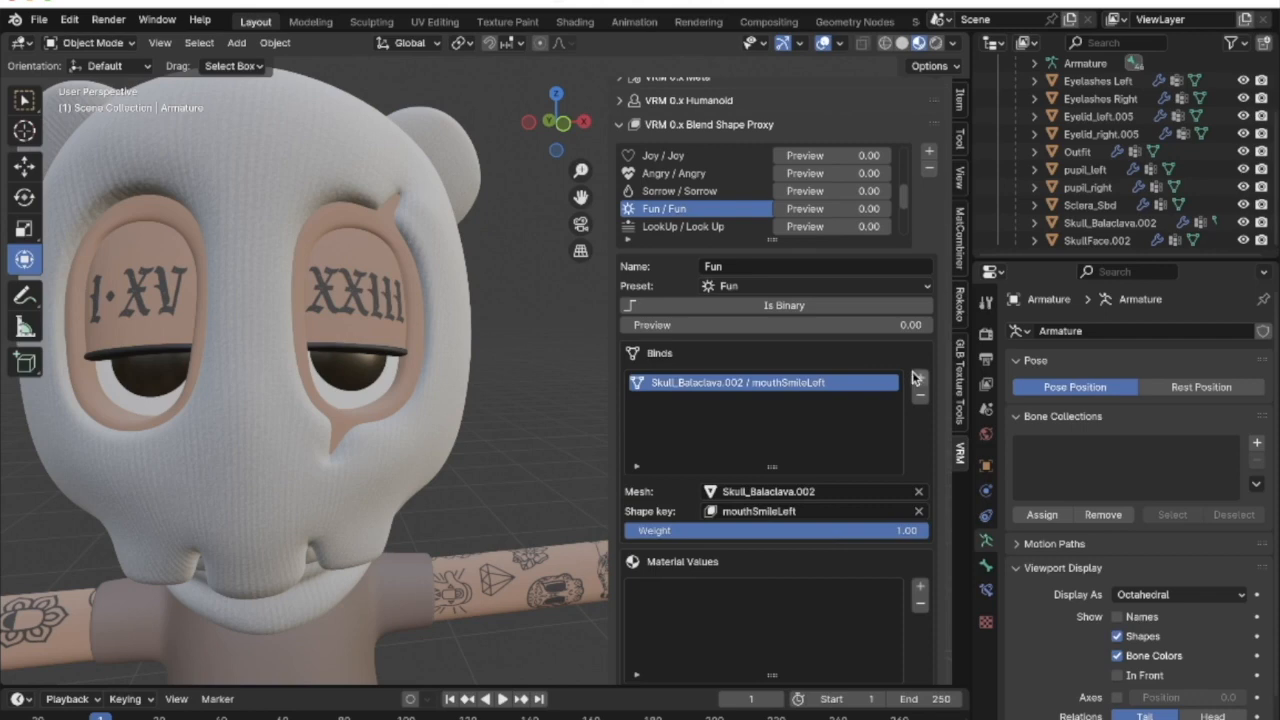
# Add a second bind to Fun for the Skull_Balaclava.002 mesh with the mouthSmileRight shape key
pyautogui.click(919, 380)
pyautogui.click(805, 490)
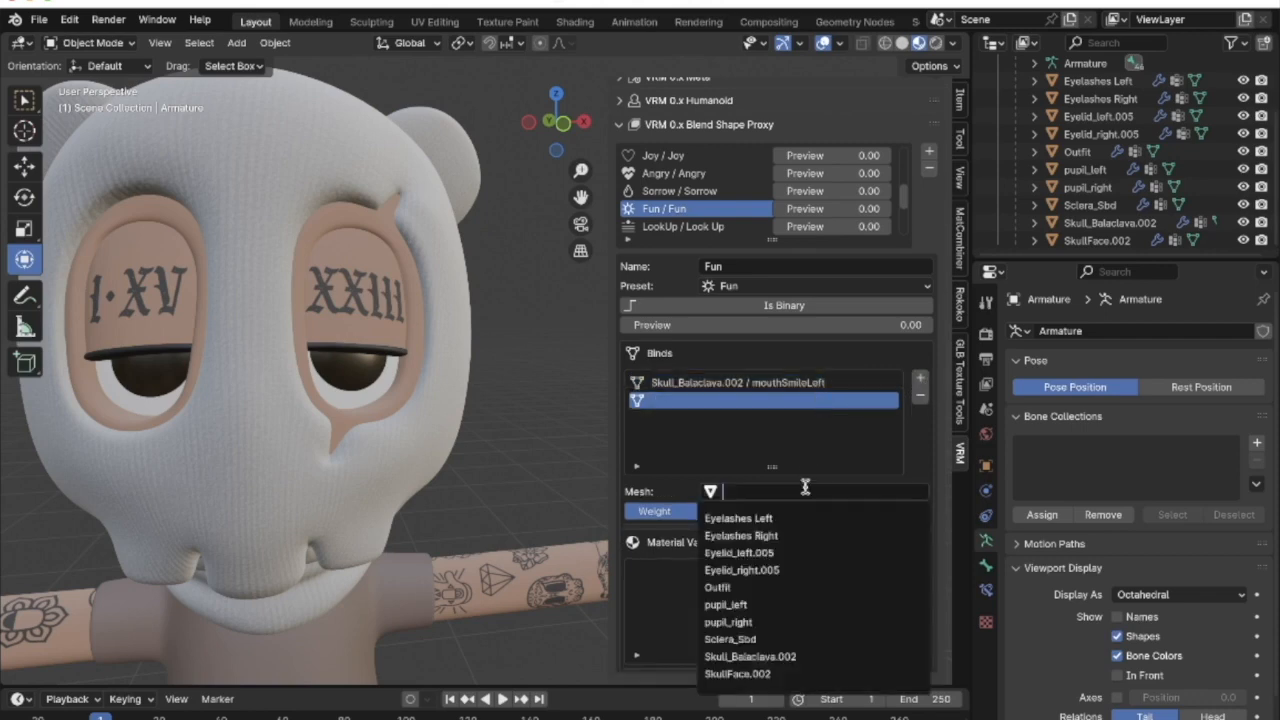
pyautogui.click(750, 656)
pyautogui.click(768, 511)
pyautogui.scroll(-10, 766, 573)
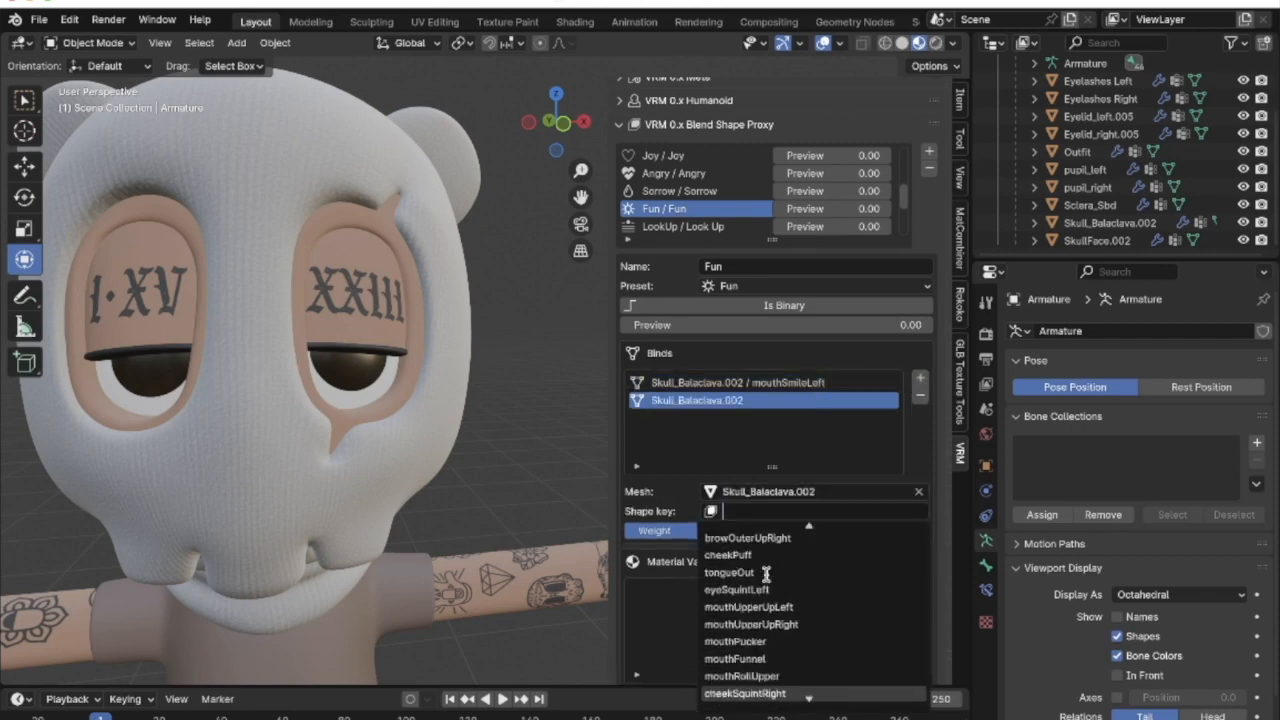
pyautogui.scroll(-5, 768, 600)
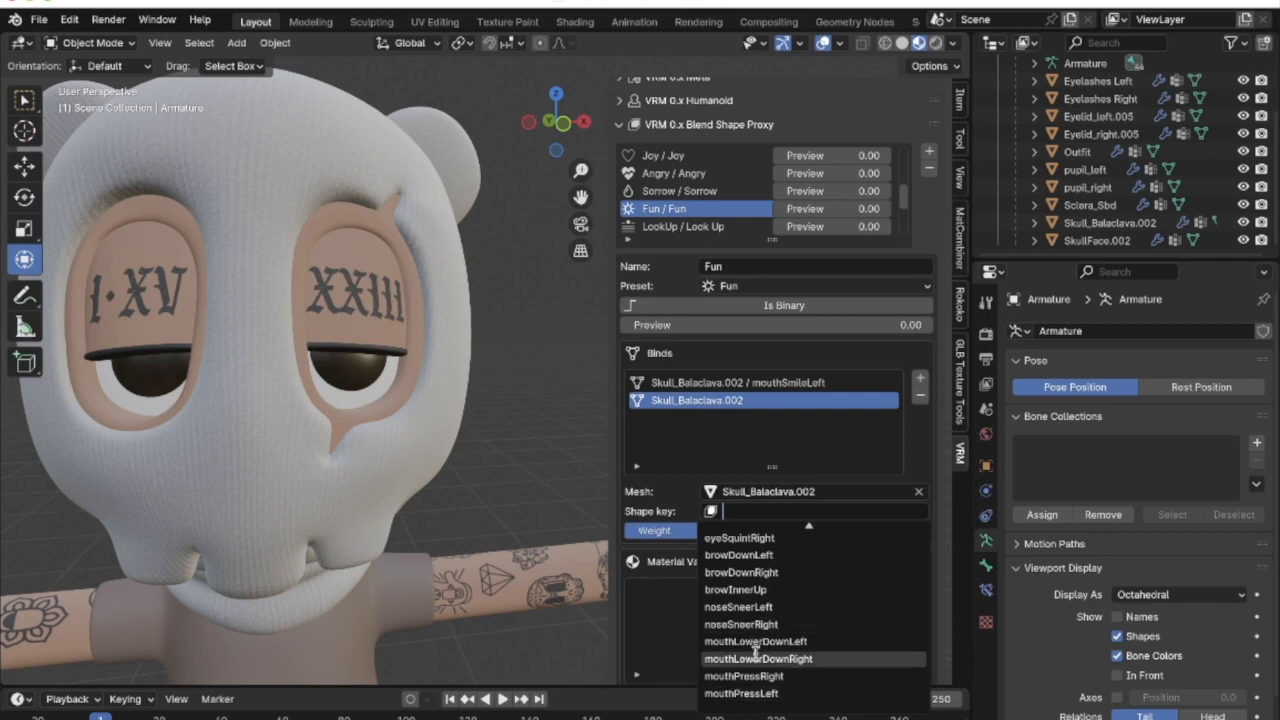
pyautogui.scroll(6, 777, 665)
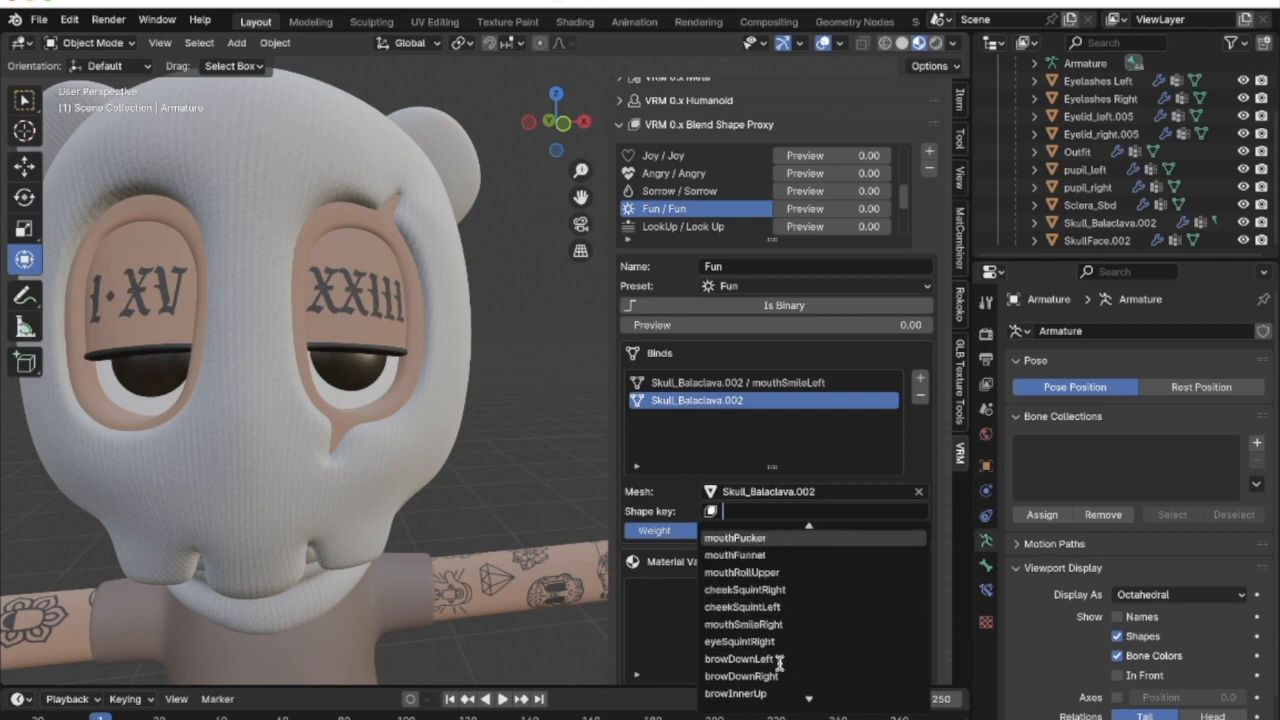
pyautogui.click(773, 625)
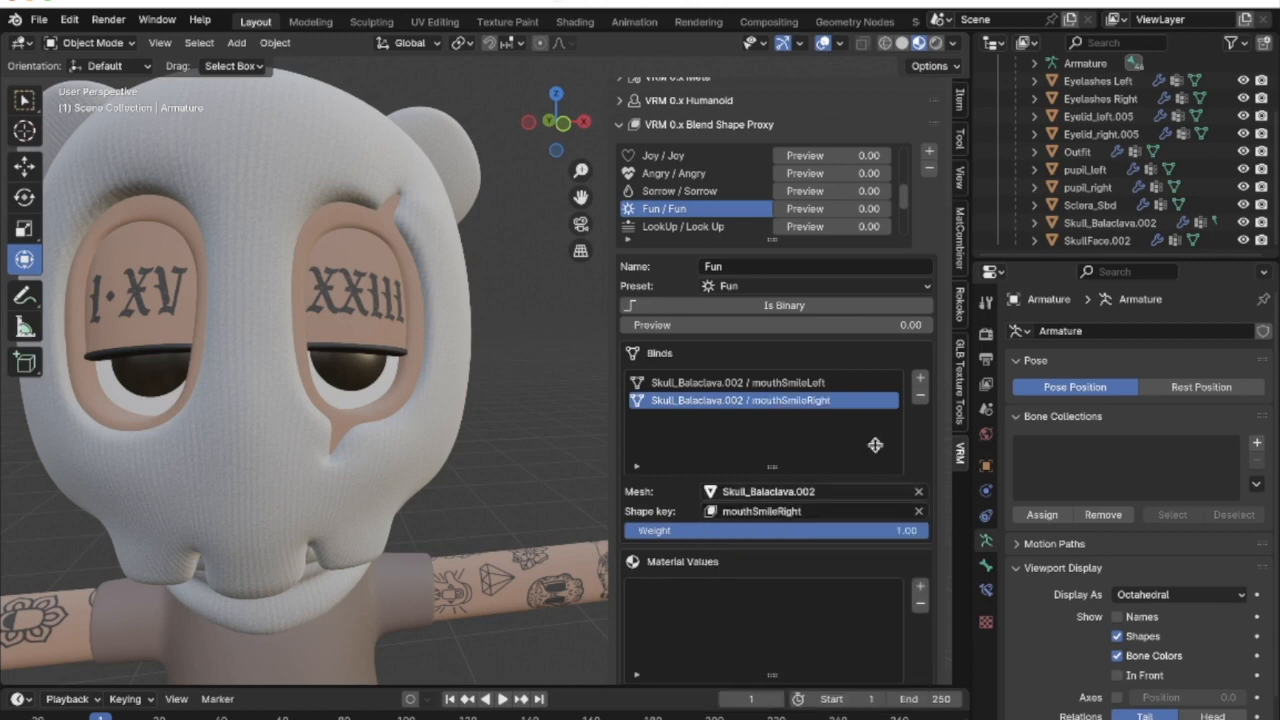
# Preview Fun at 1.00 to examine the smile from a low angle, and reset the preview to 0.00
pyautogui.moveTo(660, 325); pyautogui.dragTo(930, 325)
pyautogui.moveTo(455, 520); pyautogui.dragTo(425, 470, button='middle')
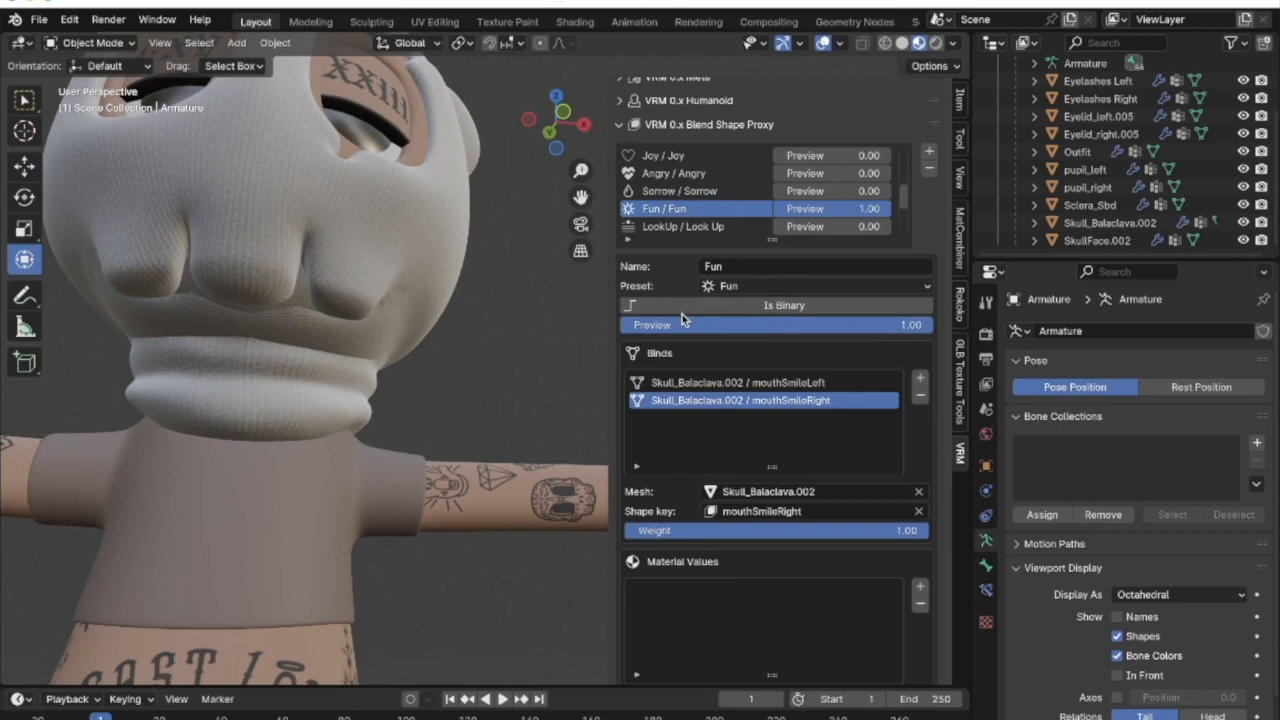
pyautogui.click(640, 325)
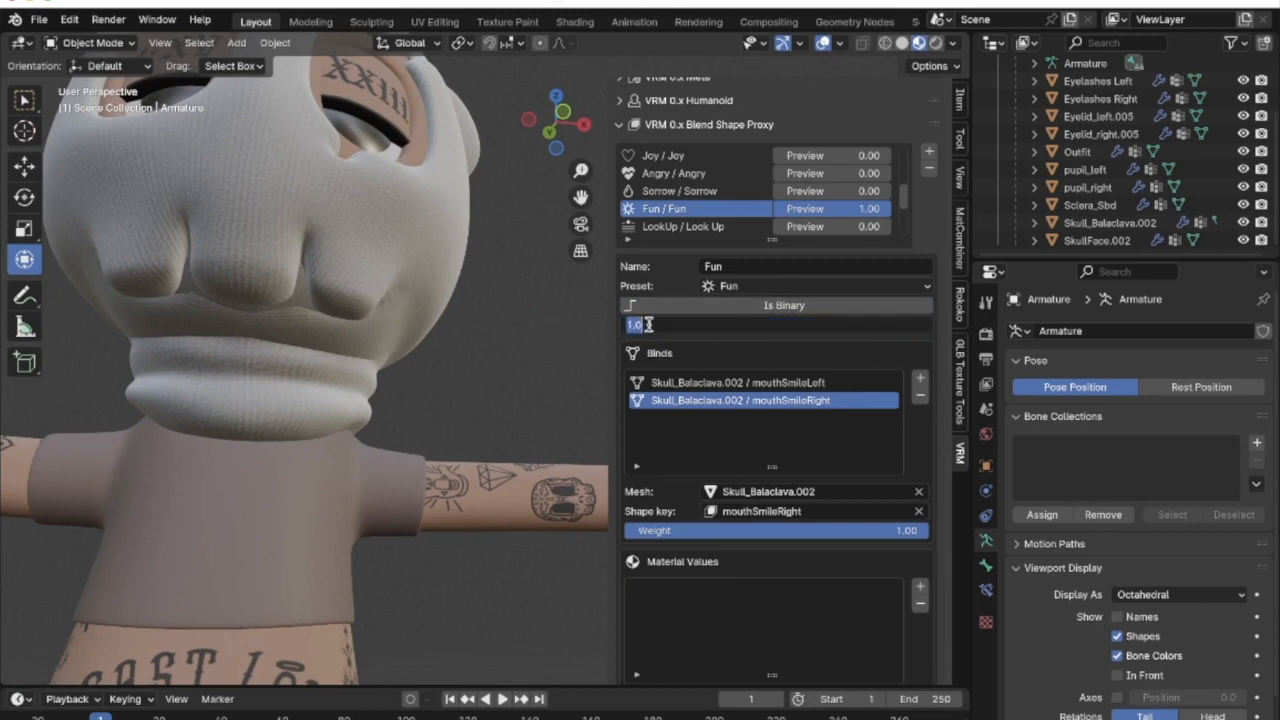
pyautogui.click(718, 363)
pyautogui.moveTo(826, 328); pyautogui.dragTo(620, 325)
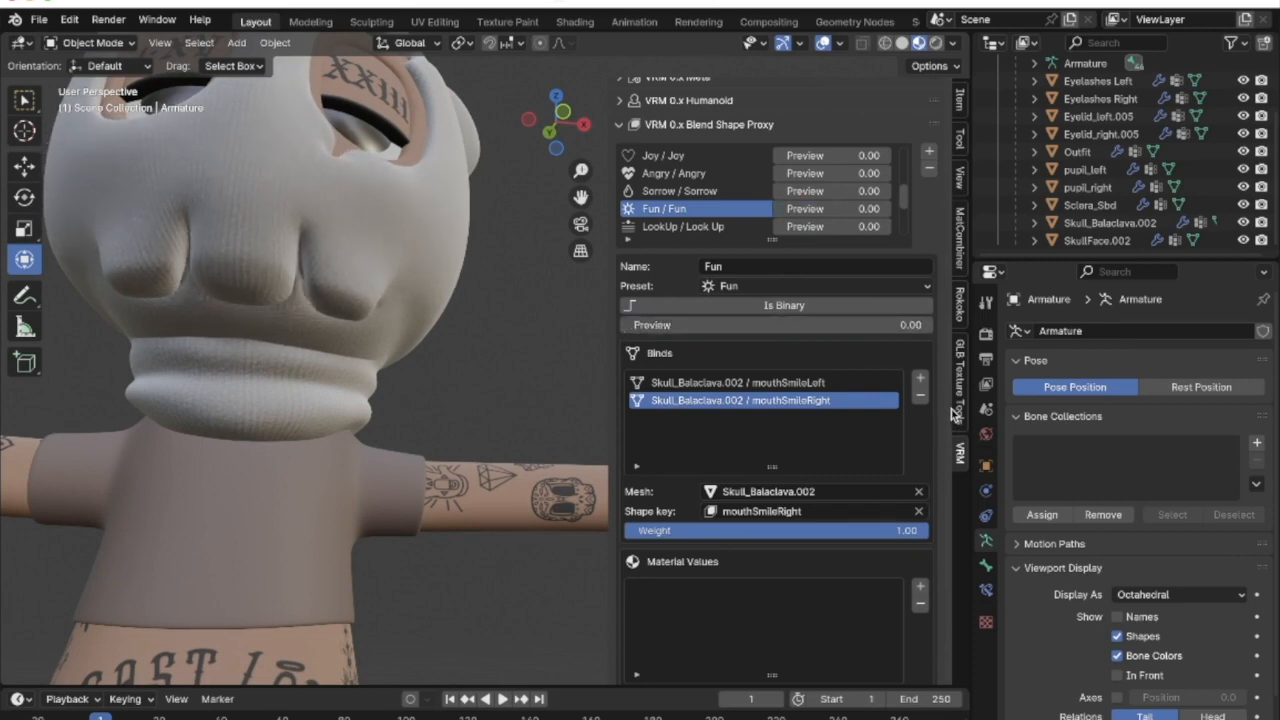
# Add a third bind to Fun for the Skull_Balaclava.002 mesh with the jawOpen shape key and preview it from the front
pyautogui.click(724, 418)
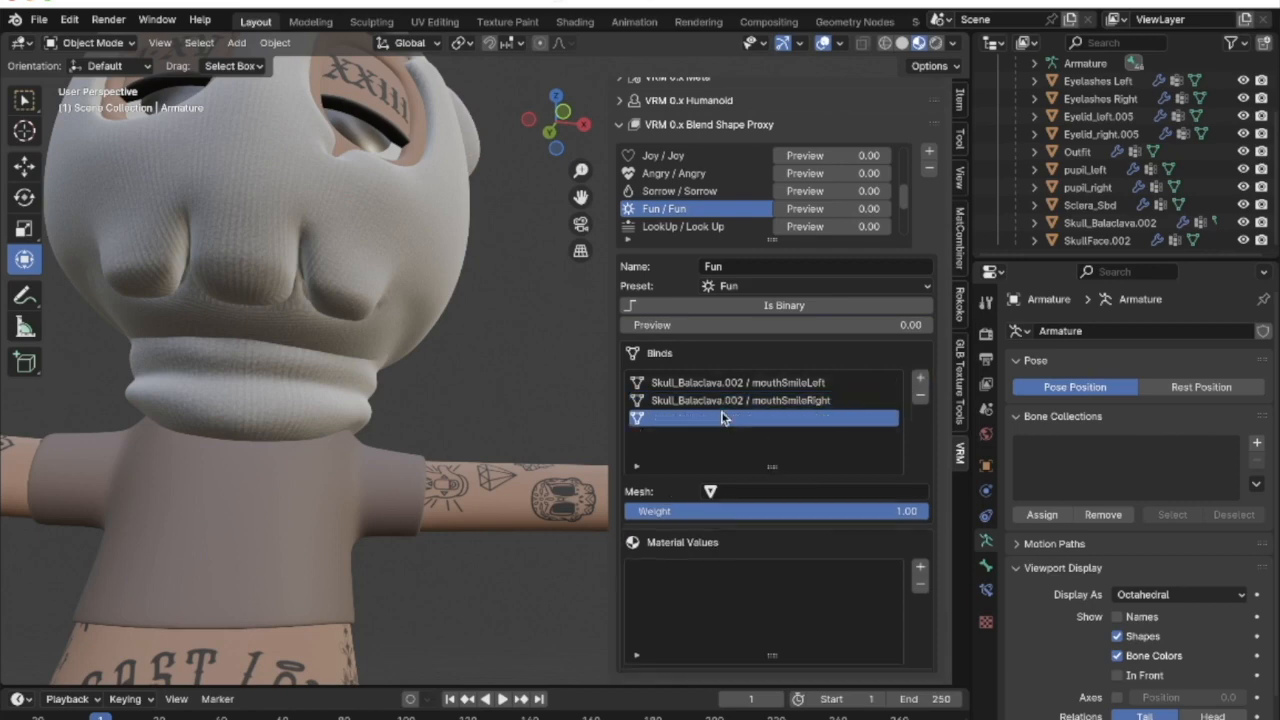
pyautogui.click(784, 491)
pyautogui.click(775, 658)
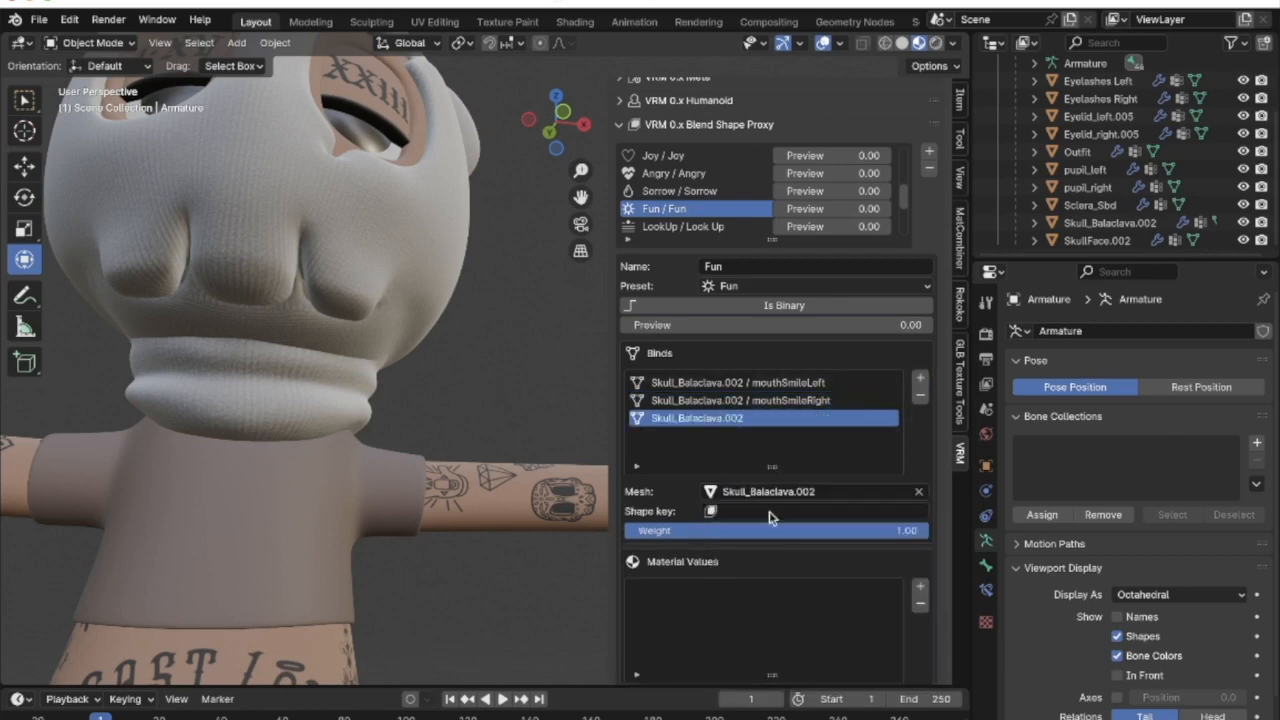
pyautogui.click(768, 510)
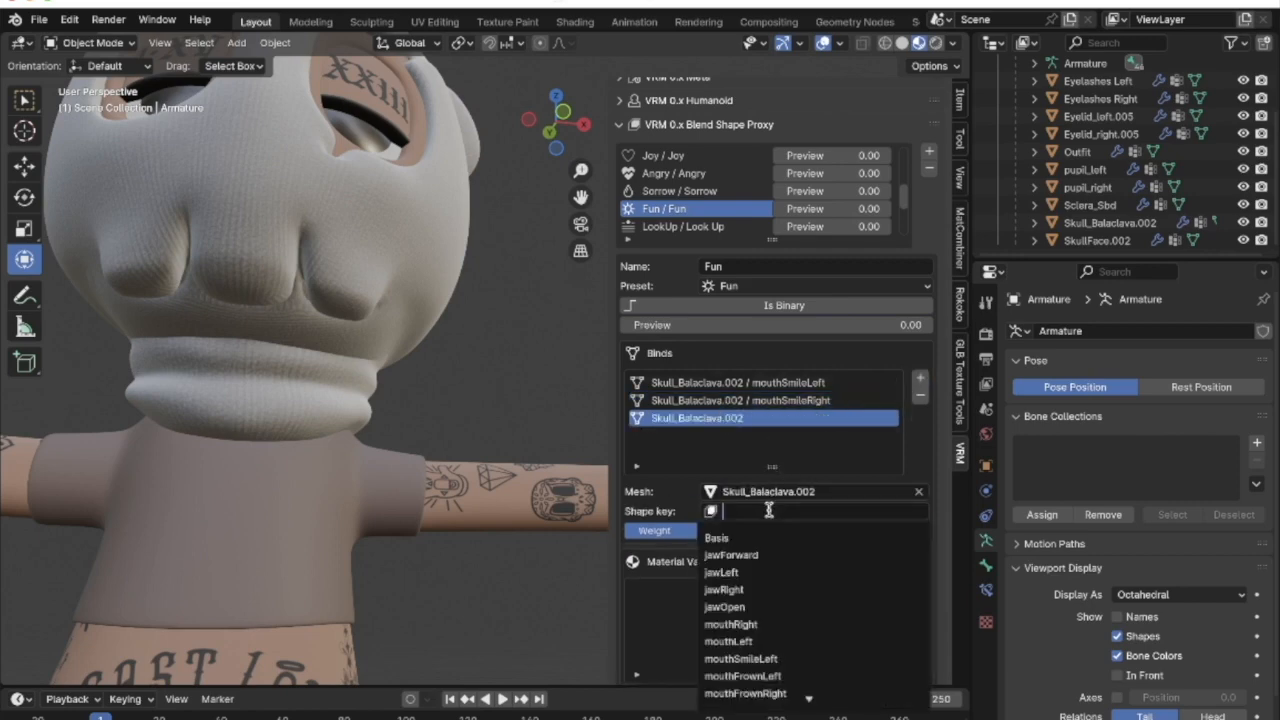
pyautogui.click(759, 606)
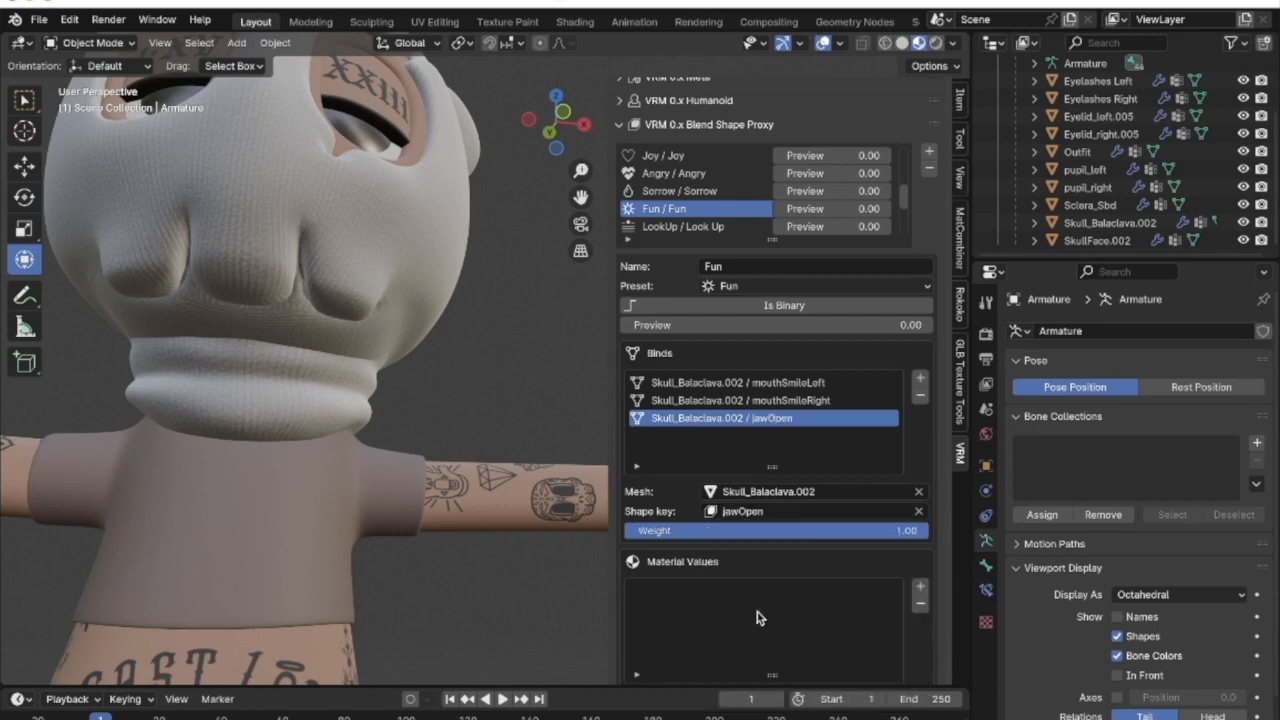
pyautogui.moveTo(716, 325); pyautogui.dragTo(335, 316)
pyautogui.moveTo(334, 316); pyautogui.dragTo(350, 337, button='middle')
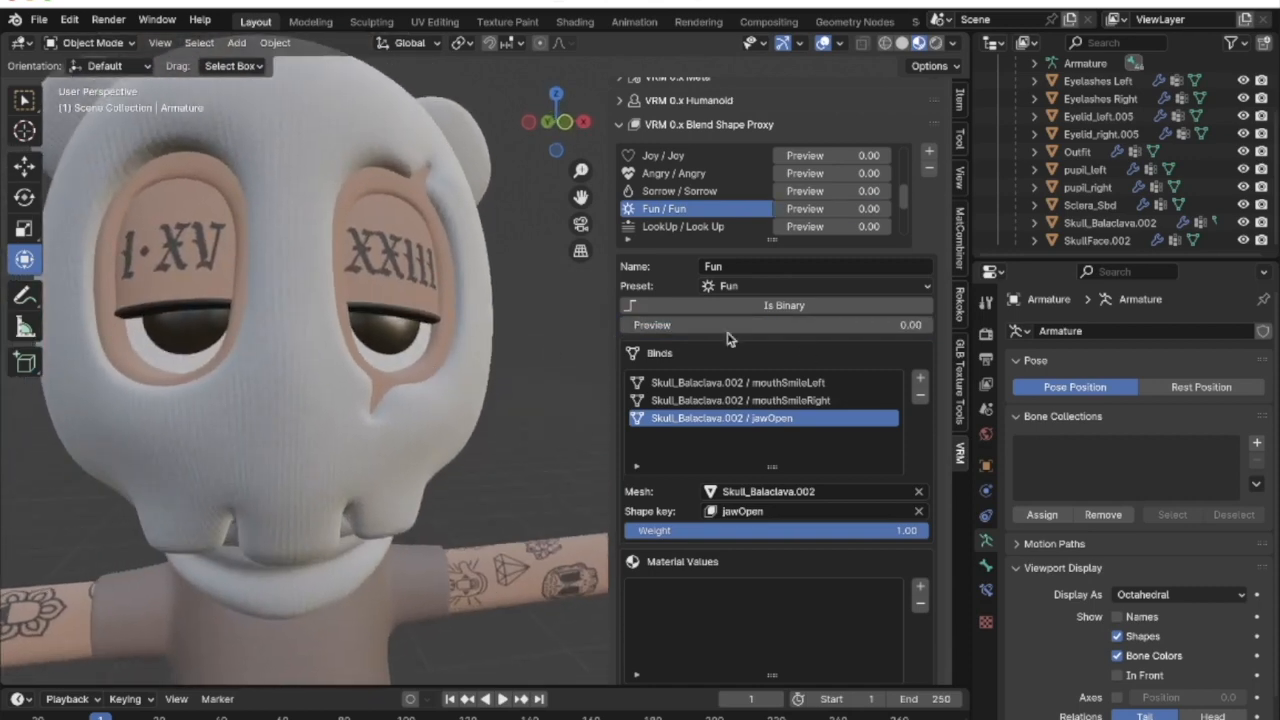
pyautogui.moveTo(727, 330); pyautogui.dragTo(620, 325)
# Add a fourth bind to Fun for the Eyelid_left.005 mesh with the eyeWideLeft shape key and preview it
pyautogui.click(757, 440)
pyautogui.click(778, 490)
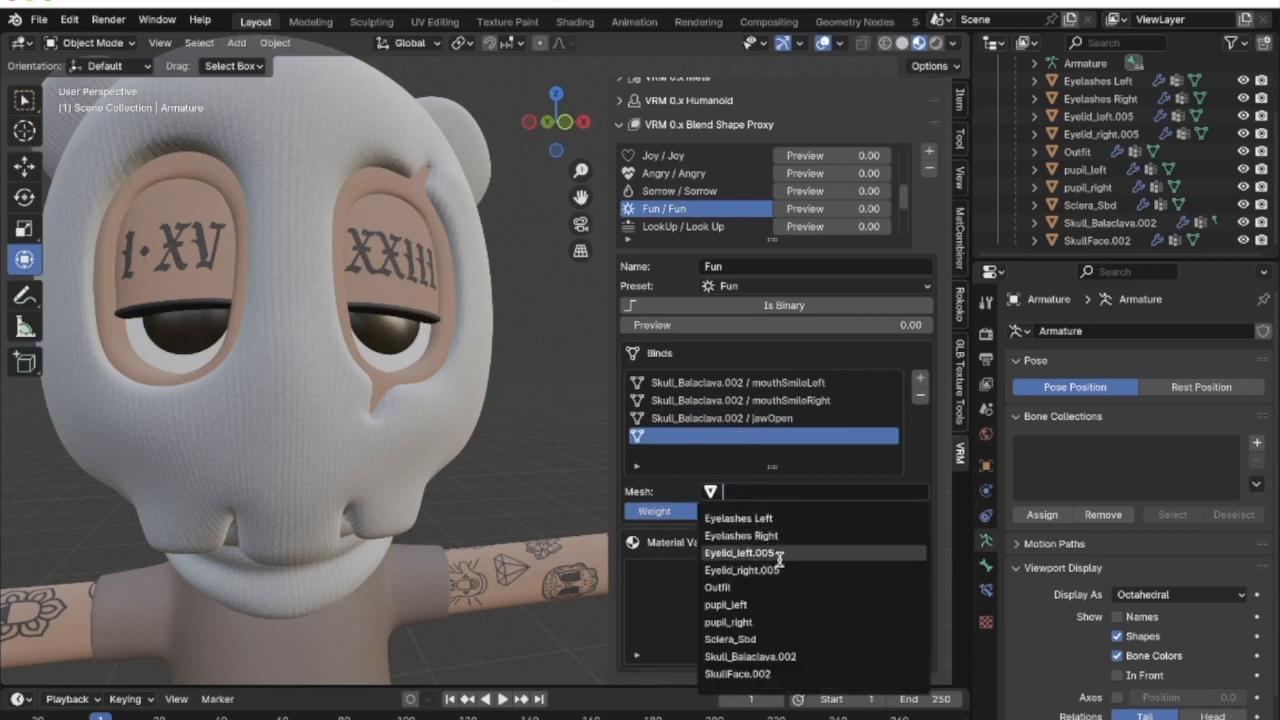
pyautogui.click(740, 553)
pyautogui.click(783, 512)
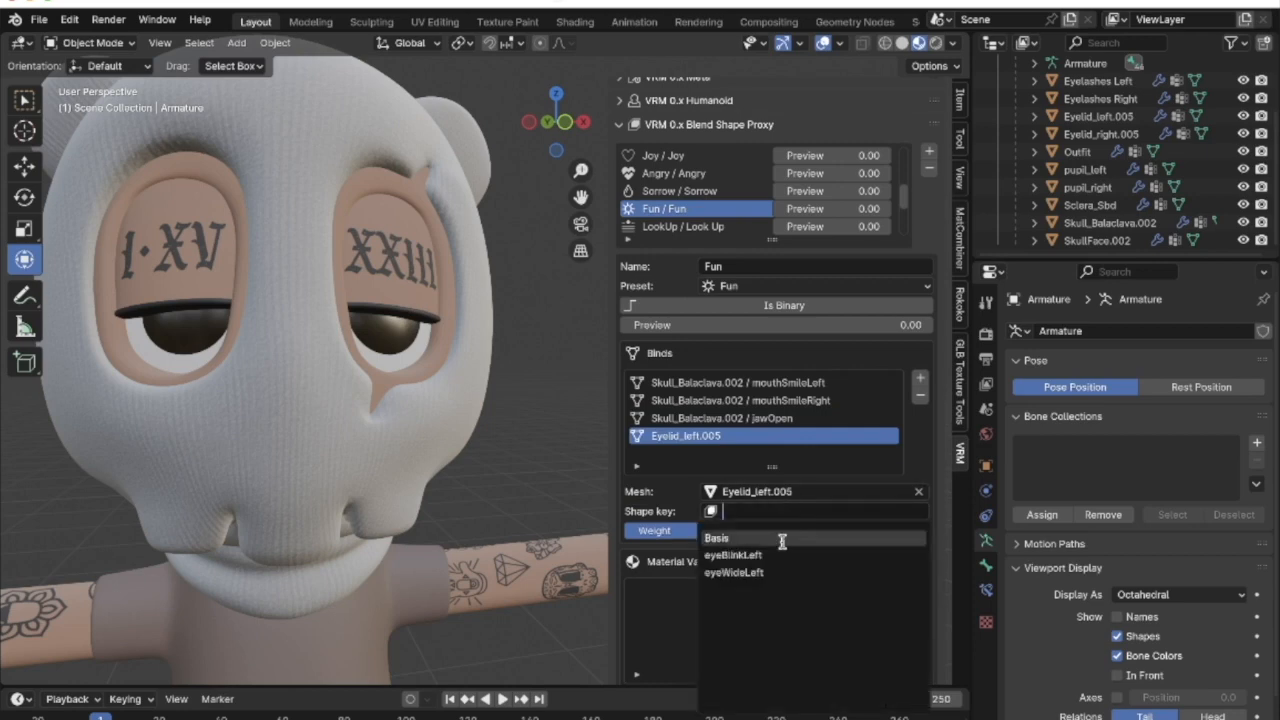
pyautogui.click(772, 578)
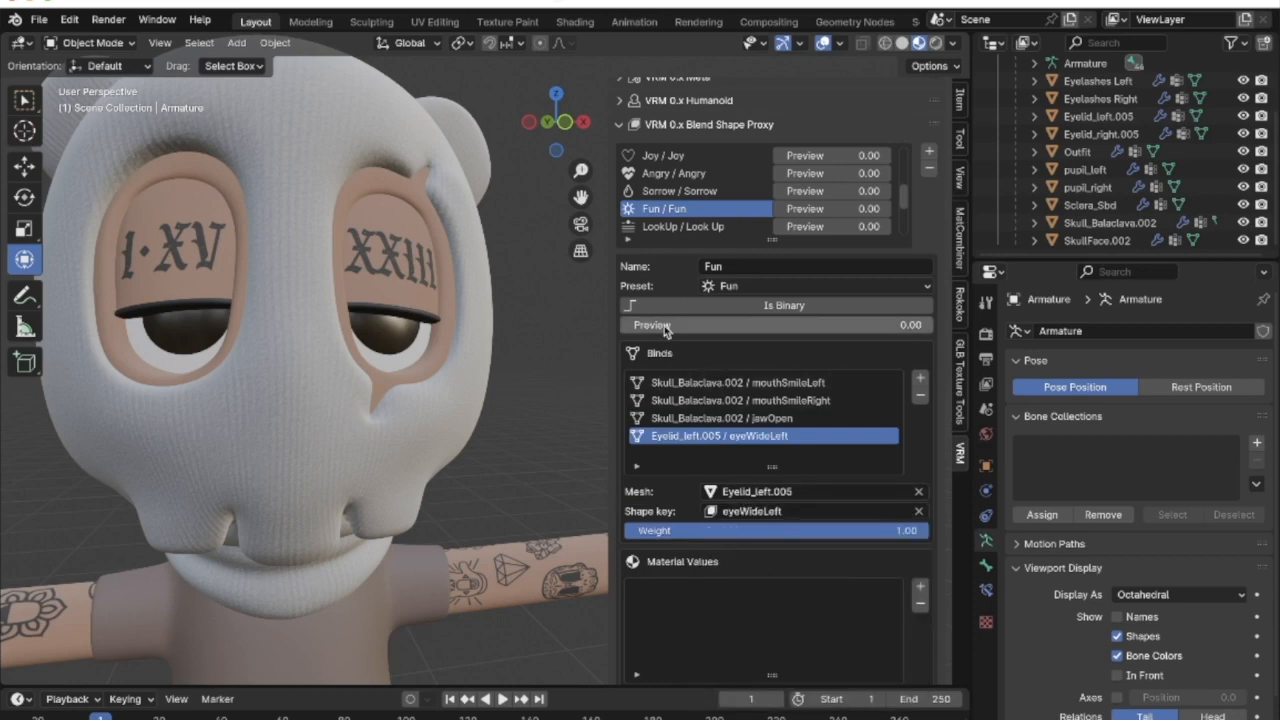
pyautogui.moveTo(670, 325); pyautogui.dragTo(622, 325)
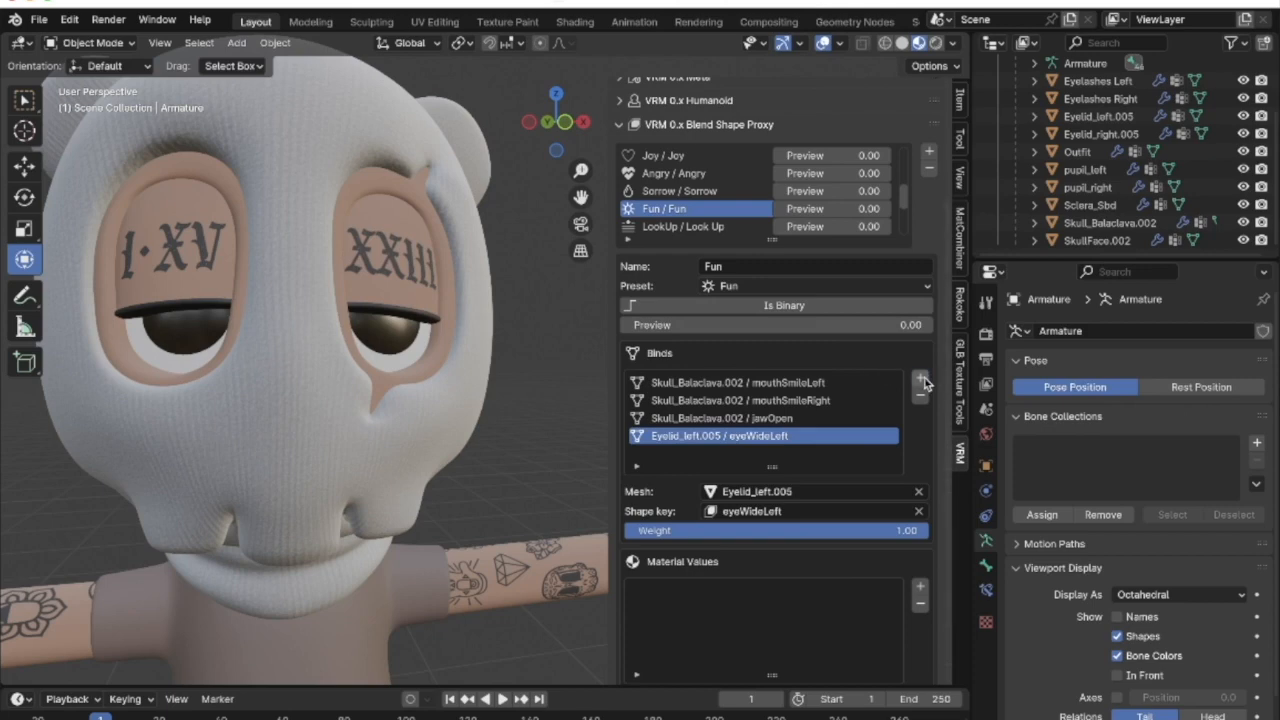
# Add a fifth bind to Fun for the Eyelid_right.005 mesh with the eyeWideRight shape key
pyautogui.click(740, 455)
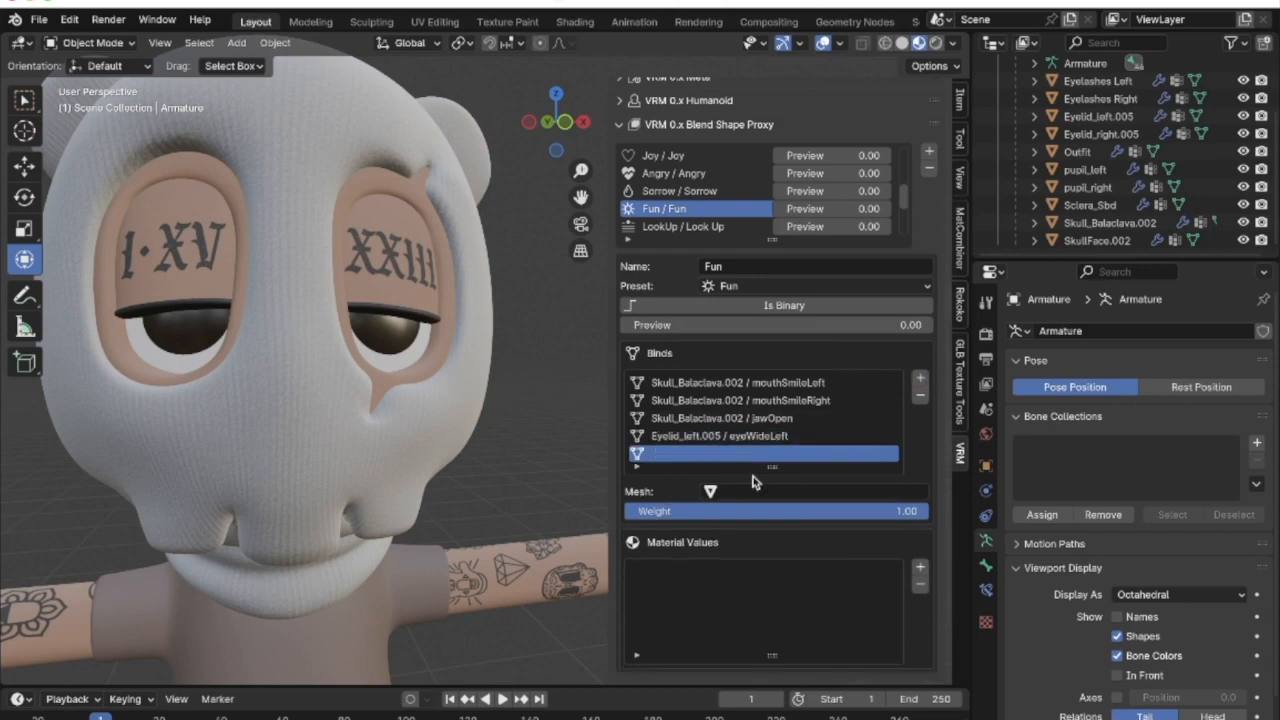
pyautogui.click(755, 489)
pyautogui.click(741, 570)
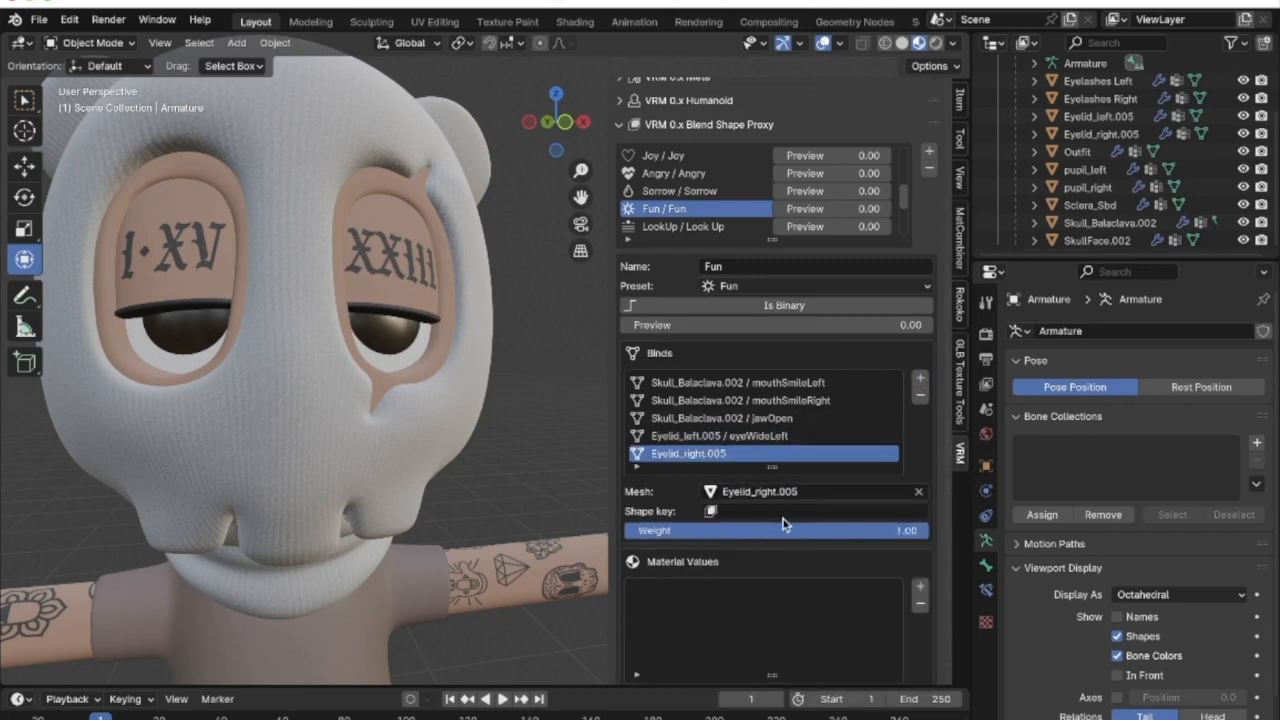
pyautogui.click(770, 511)
pyautogui.click(760, 572)
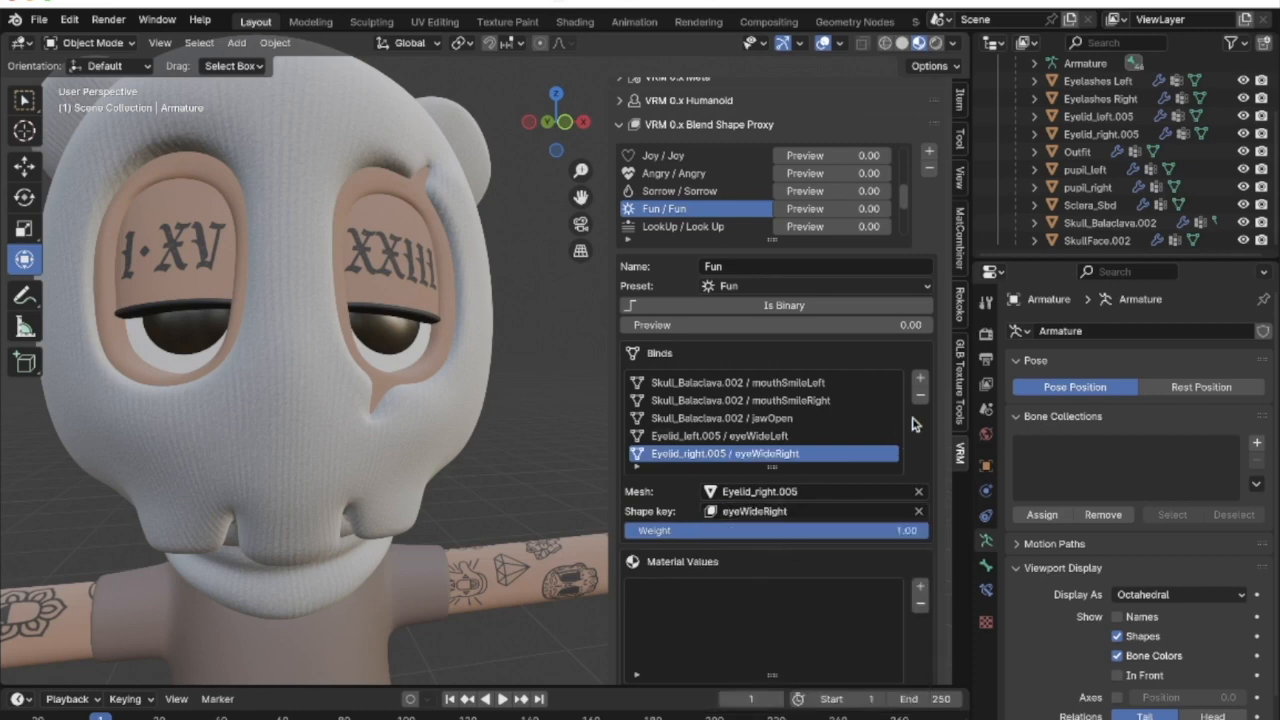
# Add a sixth bind to Fun for the Eyelashes Left mesh with the eyeWideLeft shape key
pyautogui.click(921, 383)
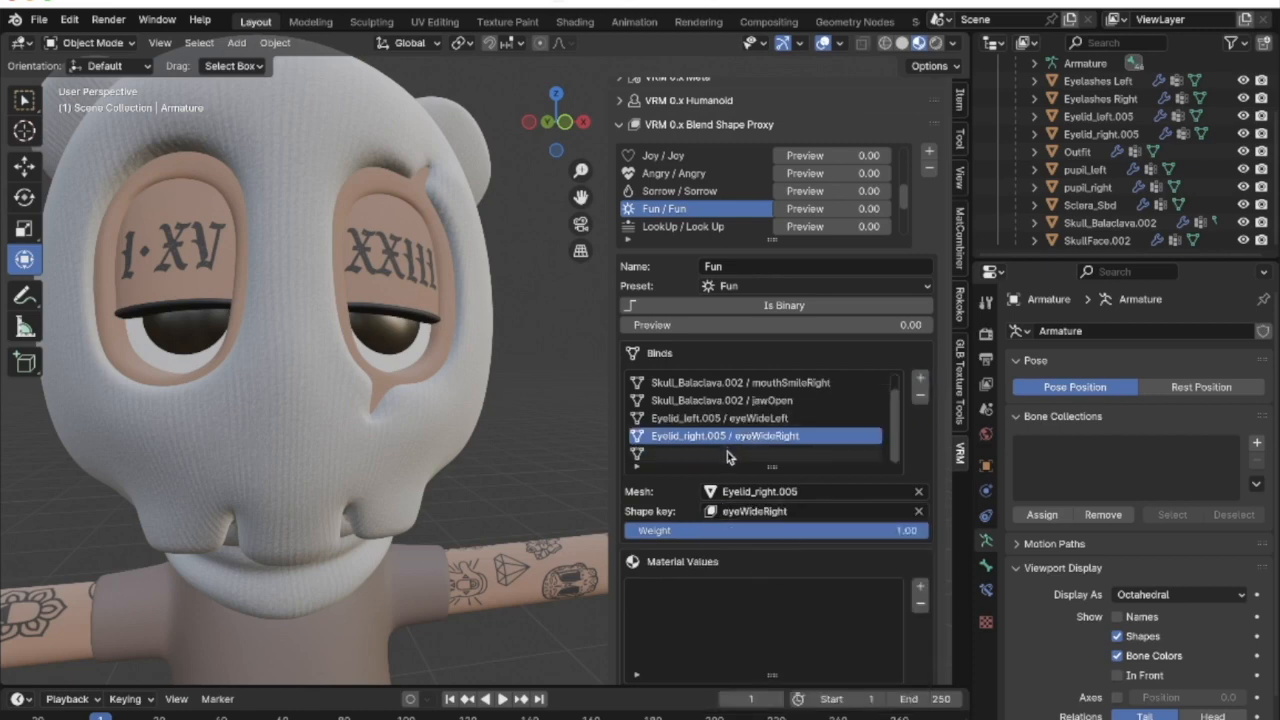
pyautogui.click(727, 452)
pyautogui.click(755, 490)
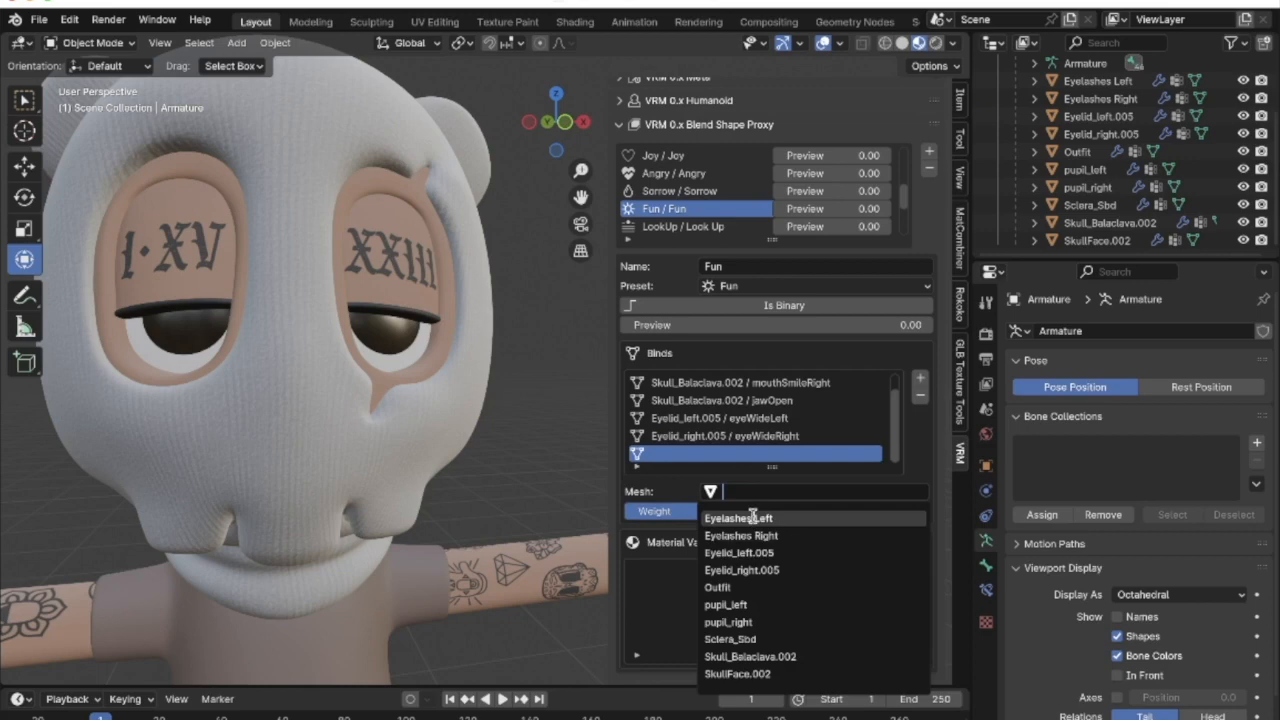
pyautogui.click(738, 518)
pyautogui.click(785, 512)
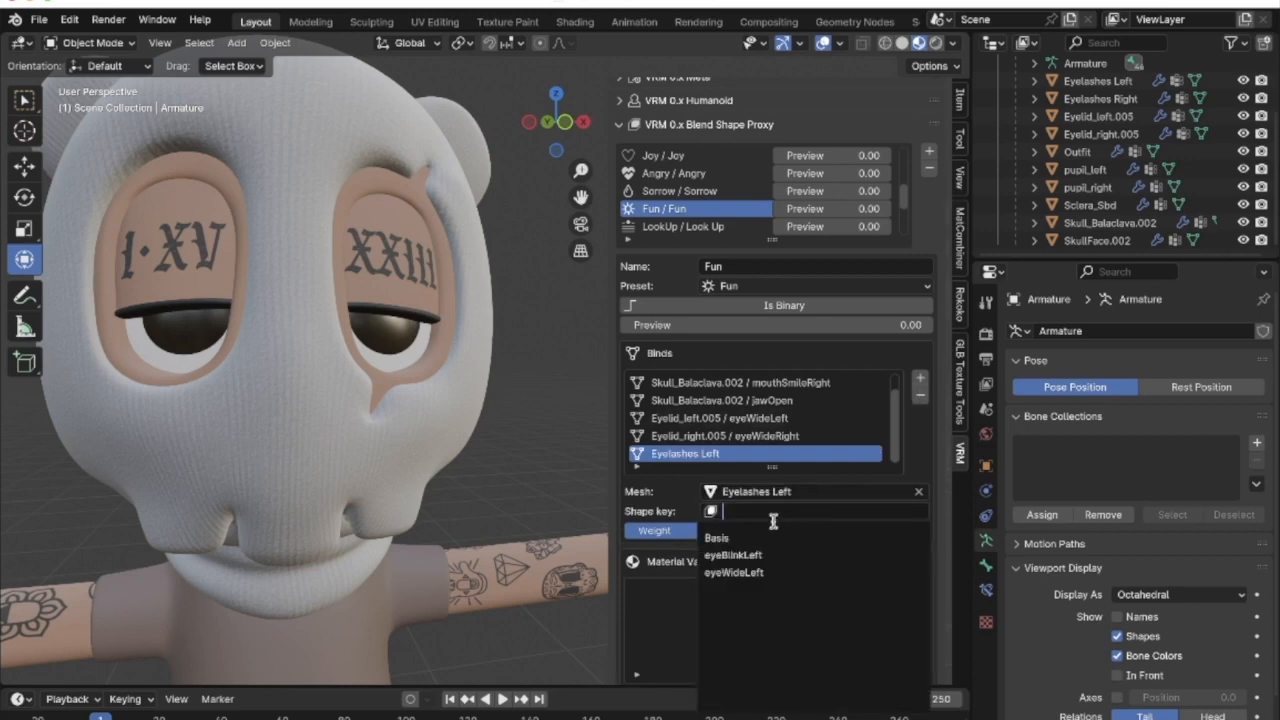
pyautogui.click(755, 574)
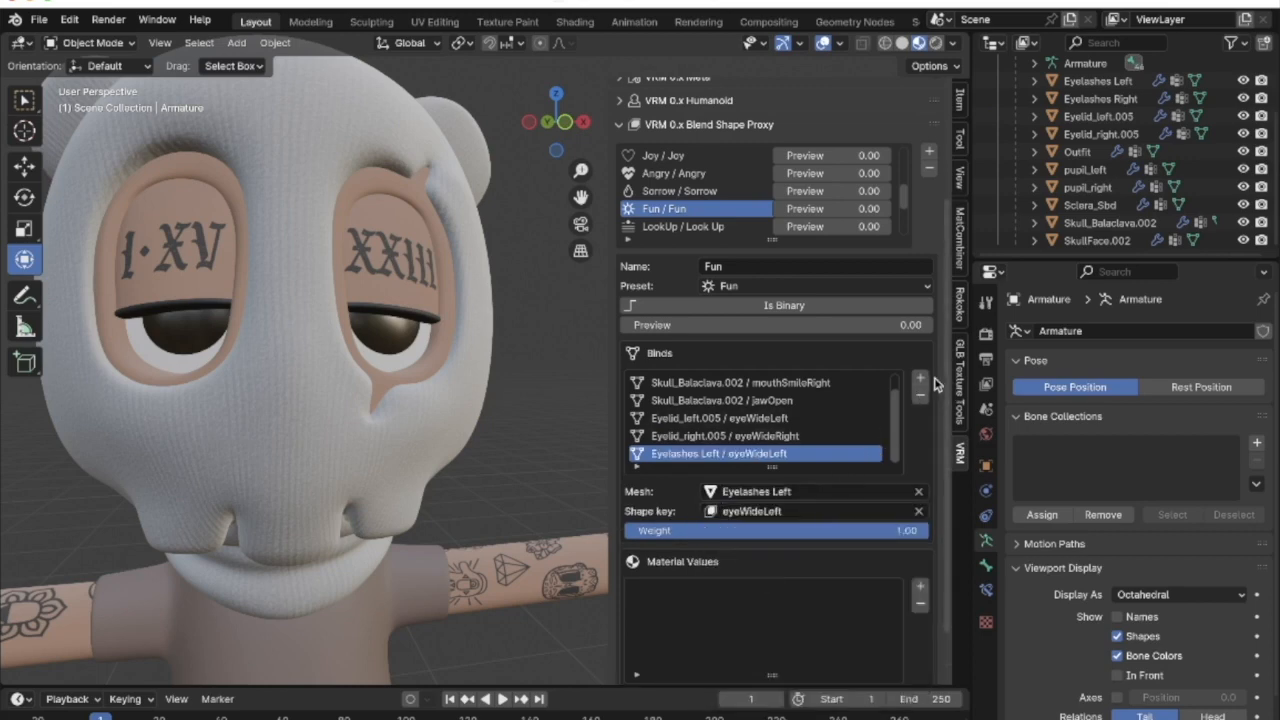
# Add a seventh bind to Fun for the Eyelashes Right mesh with the eyeWideRight shape key and preview the expression
pyautogui.scroll(-1, 750, 460)
pyautogui.click(754, 455)
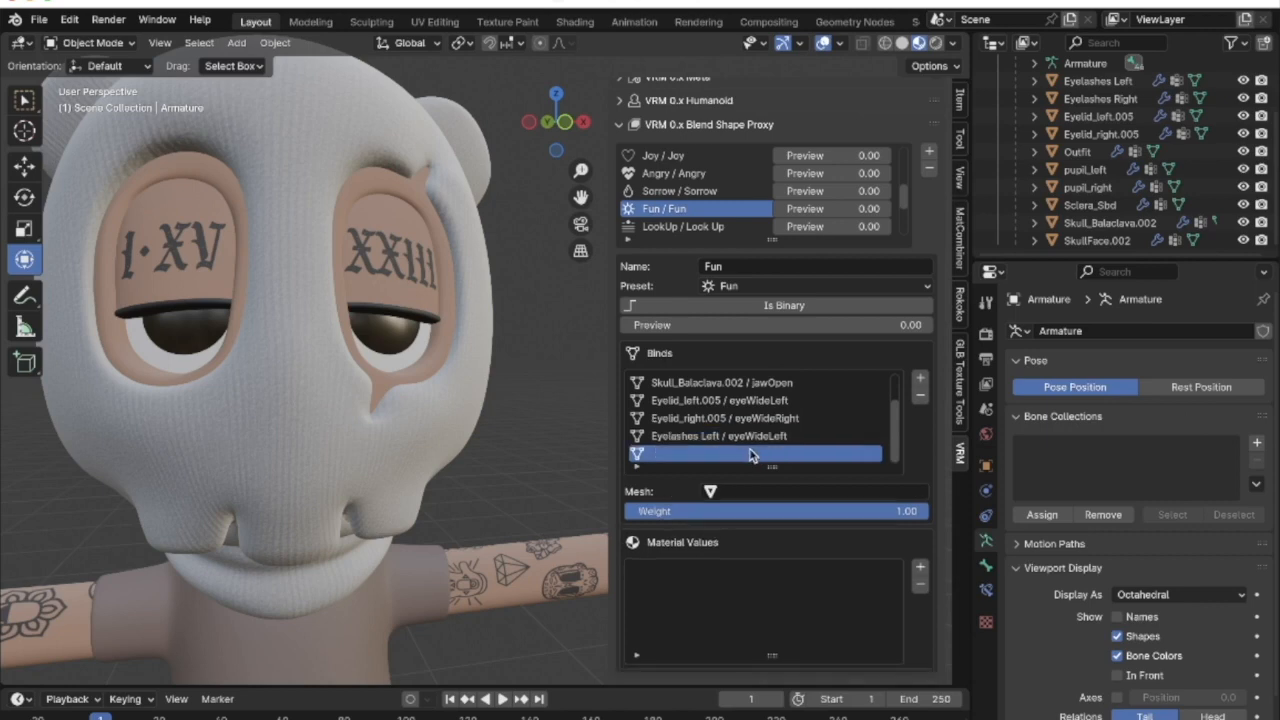
pyautogui.click(776, 492)
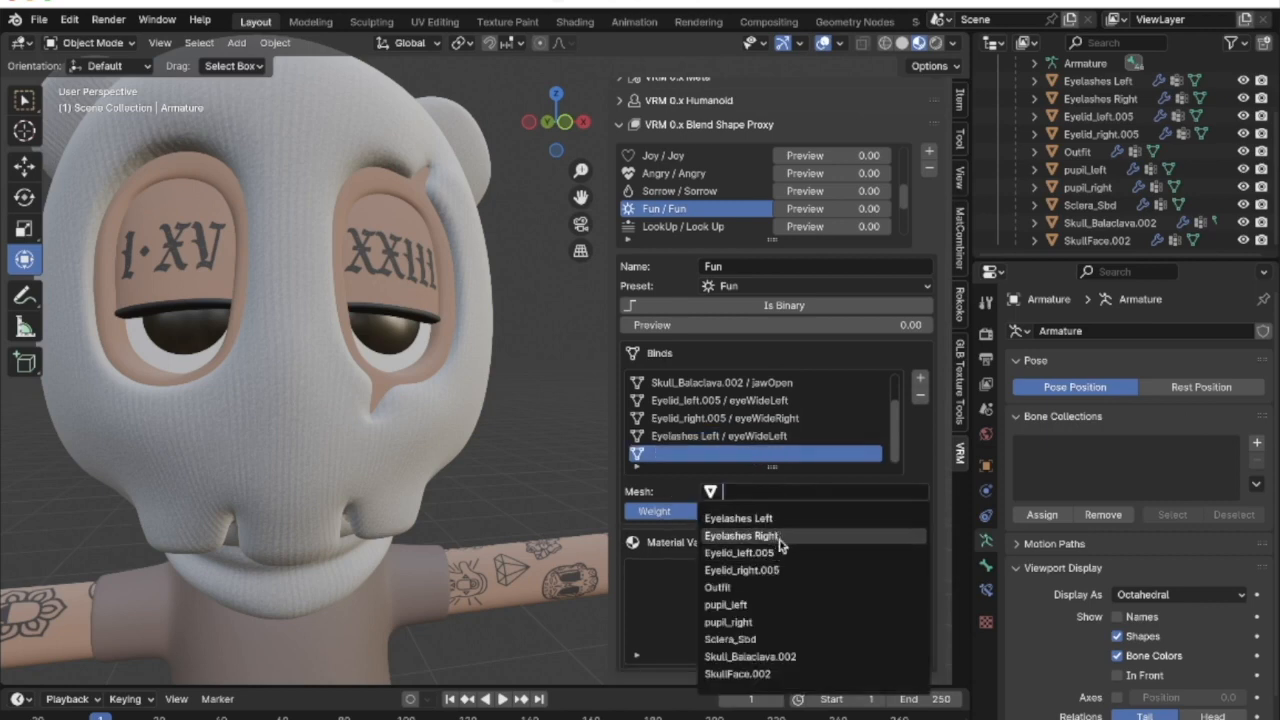
pyautogui.click(779, 537)
pyautogui.click(790, 511)
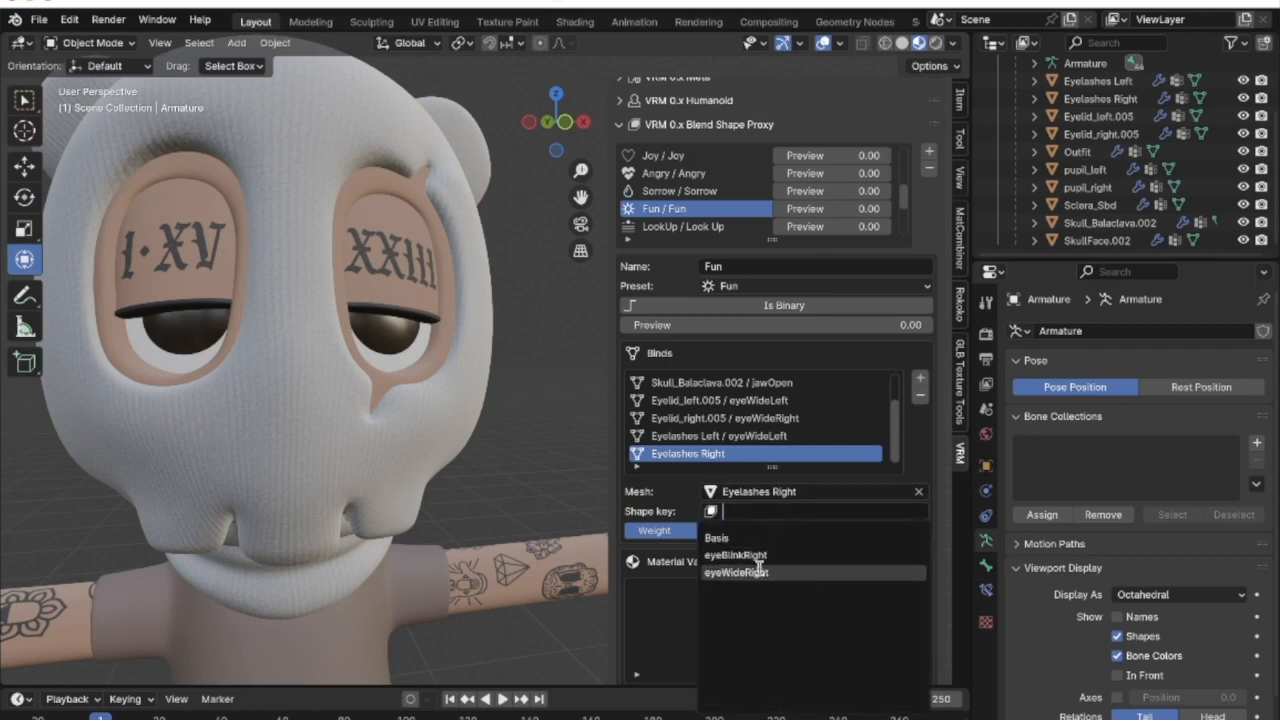
pyautogui.click(759, 571)
pyautogui.moveTo(843, 328)
pyautogui.mouseDown()
pyautogui.moveTo(1154, 328)
pyautogui.moveTo(843, 328)
pyautogui.mouseUp()
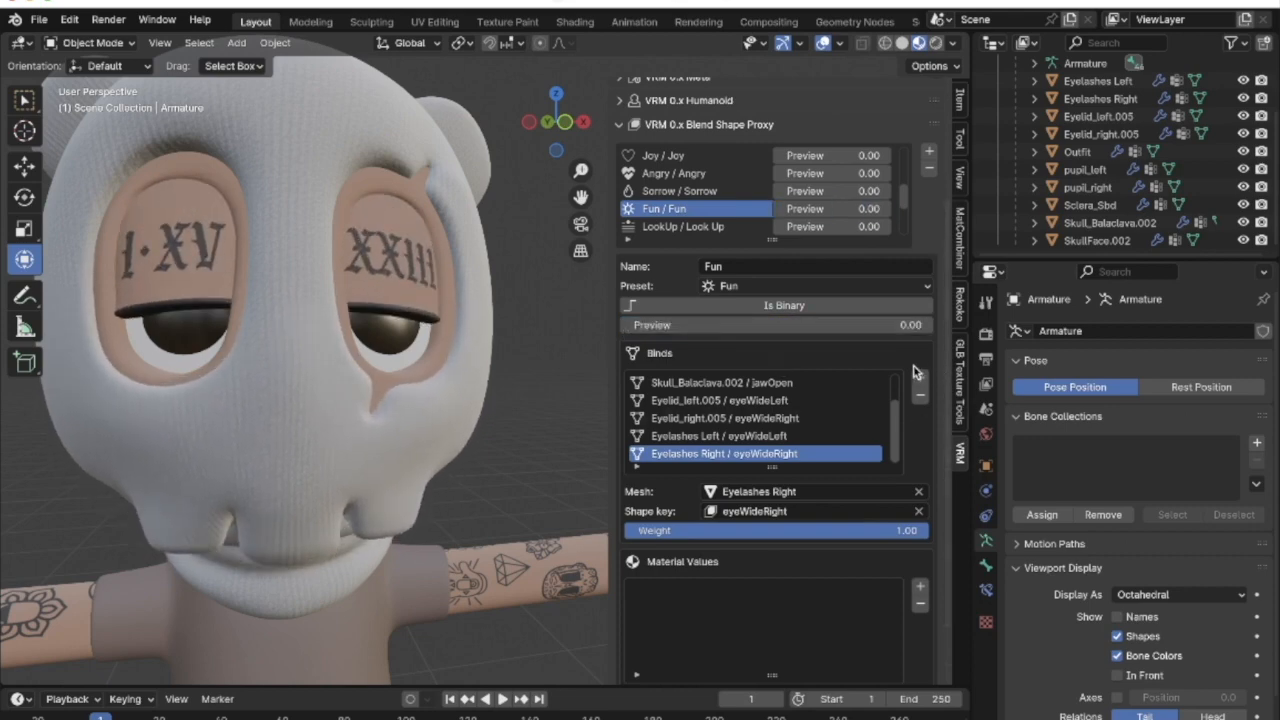
# Add an eighth bind to Fun for the pupil_left mesh with the eyeWideLeft shape key
pyautogui.click(918, 380)
pyautogui.scroll(-1, 829, 433)
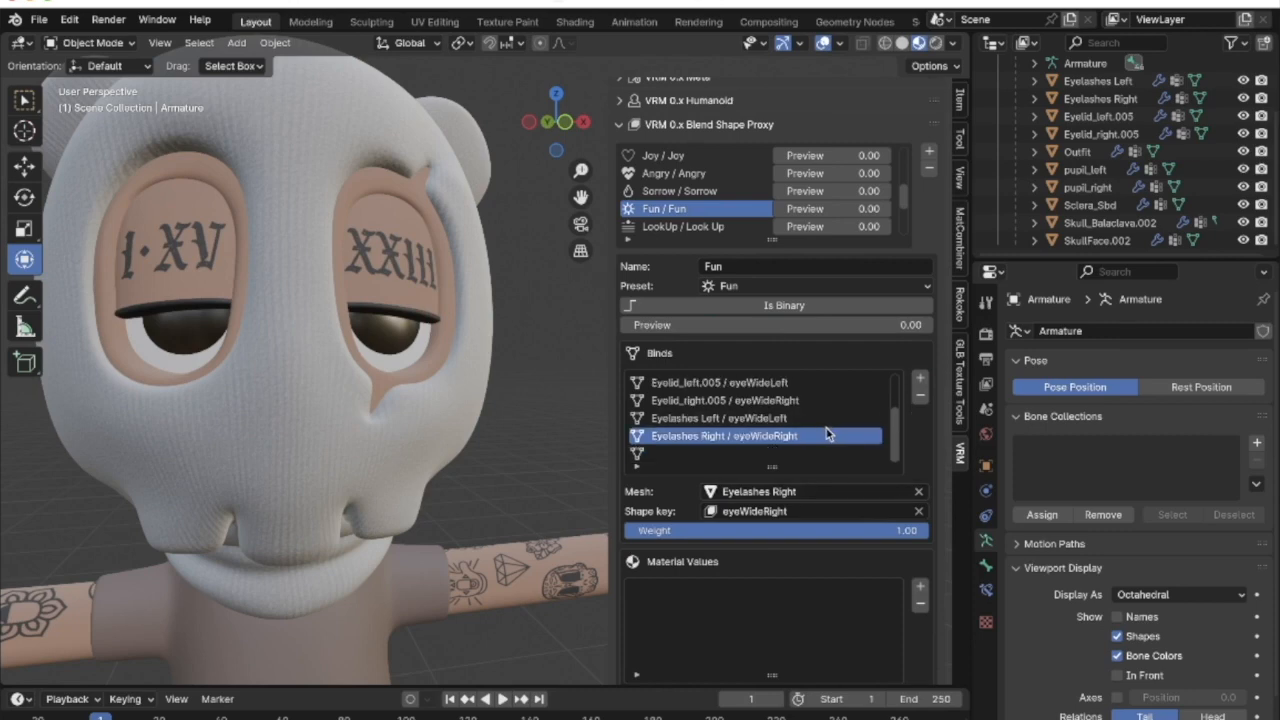
pyautogui.click(771, 455)
pyautogui.click(800, 491)
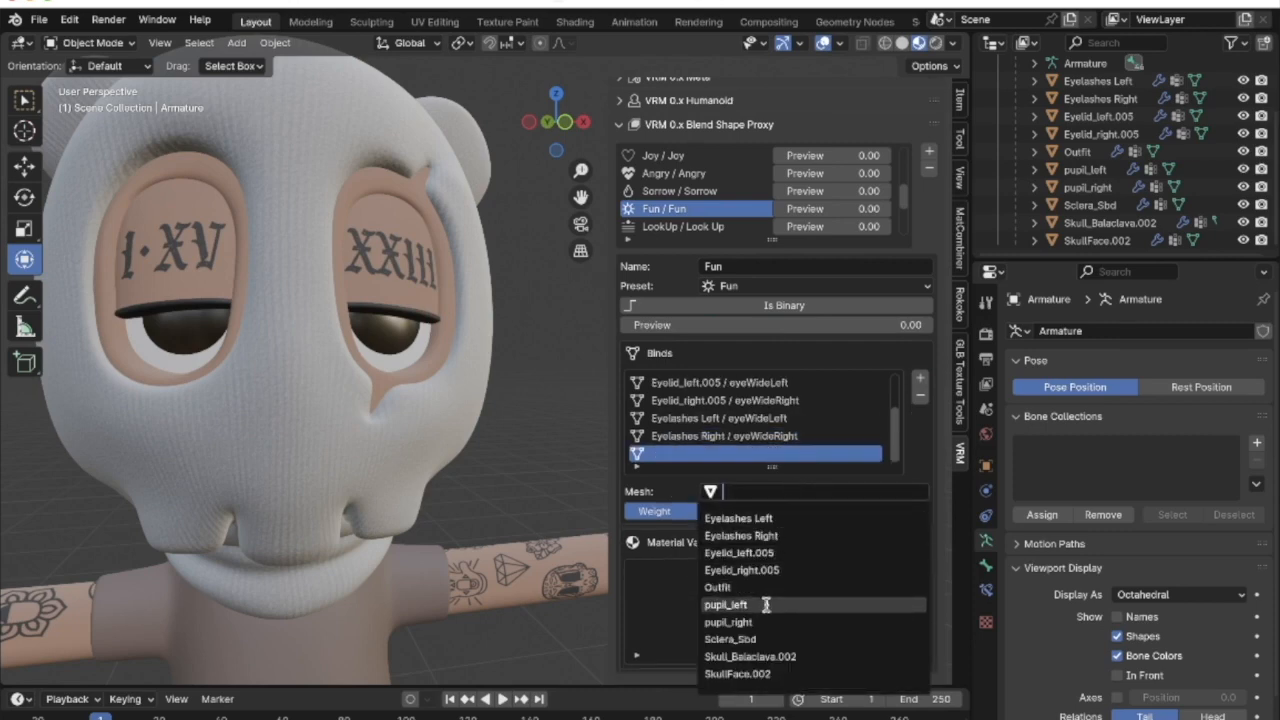
pyautogui.click(766, 604)
pyautogui.click(787, 511)
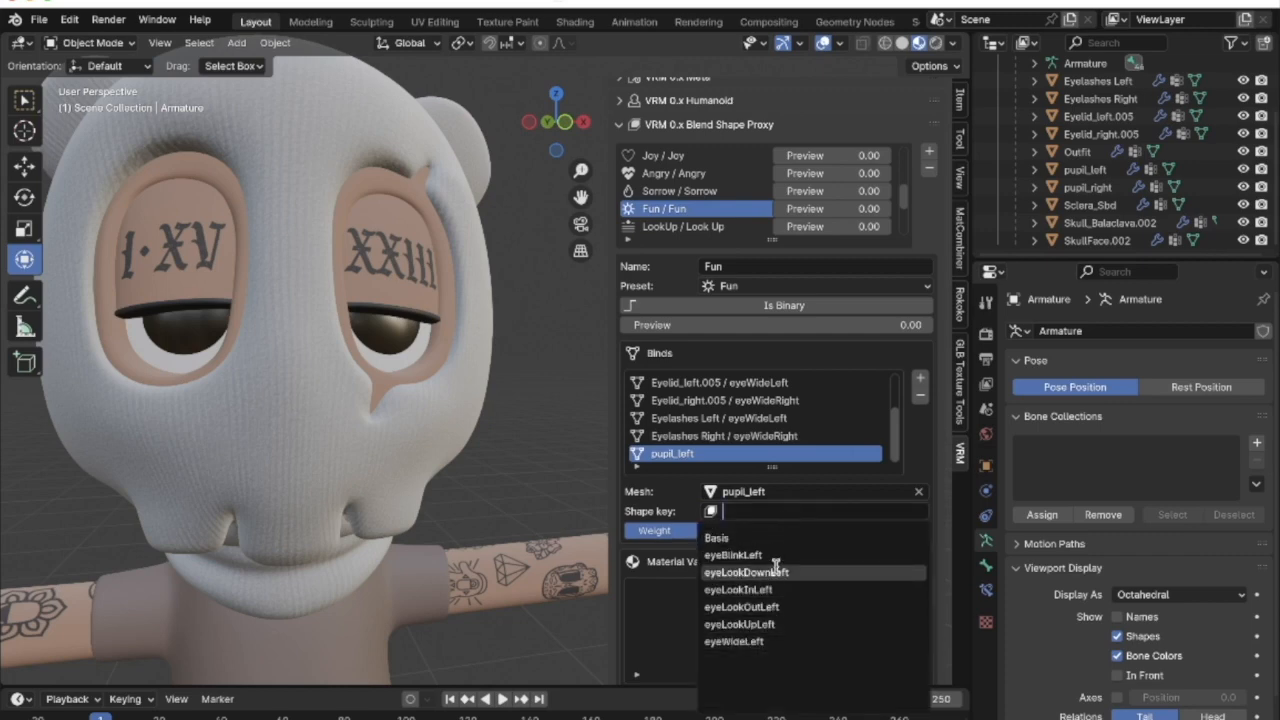
pyautogui.click(759, 642)
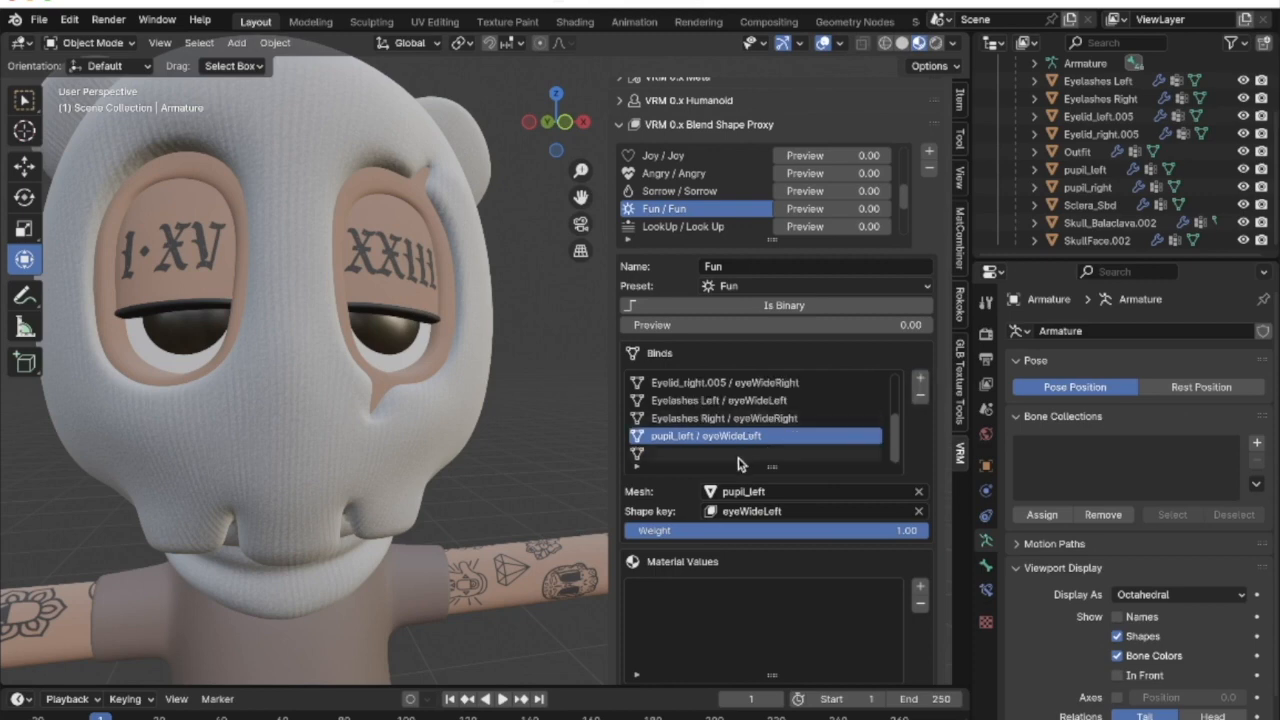
# Add a ninth bind to Fun for the pupil_right mesh with the eyeWideRight shape key and preview the expression
pyautogui.click(778, 505)
pyautogui.click(776, 495)
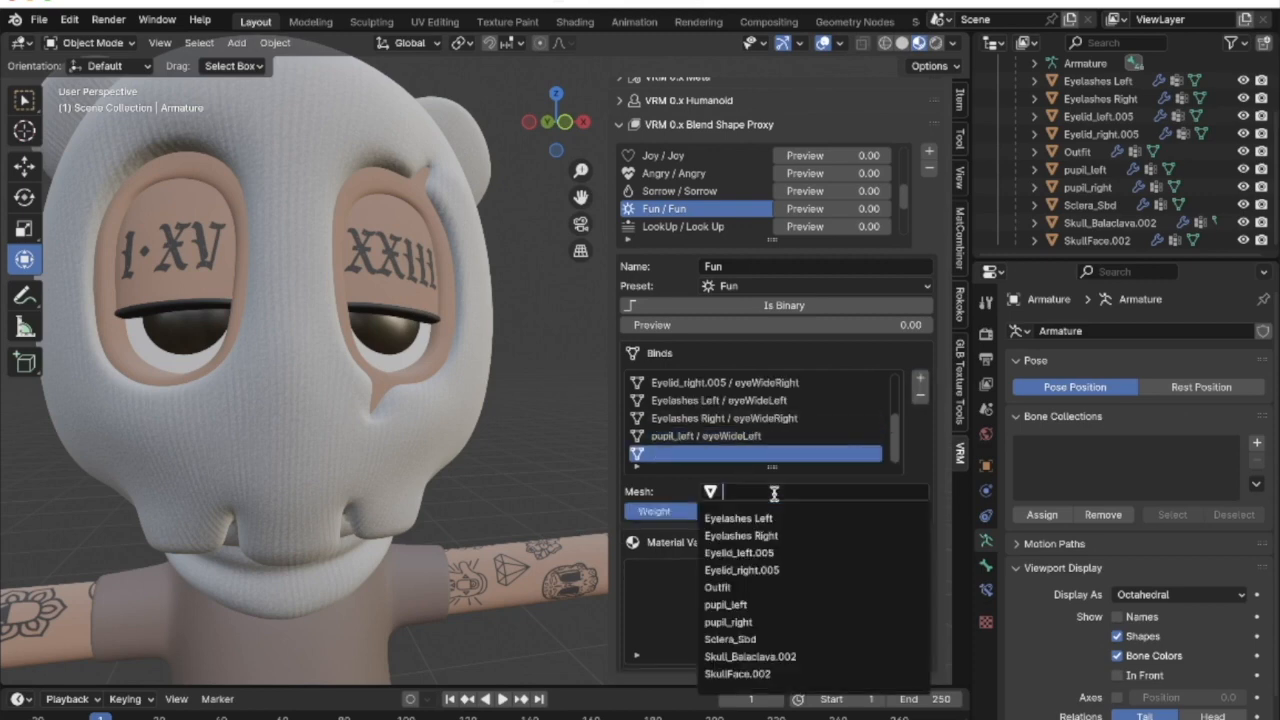
pyautogui.click(757, 606)
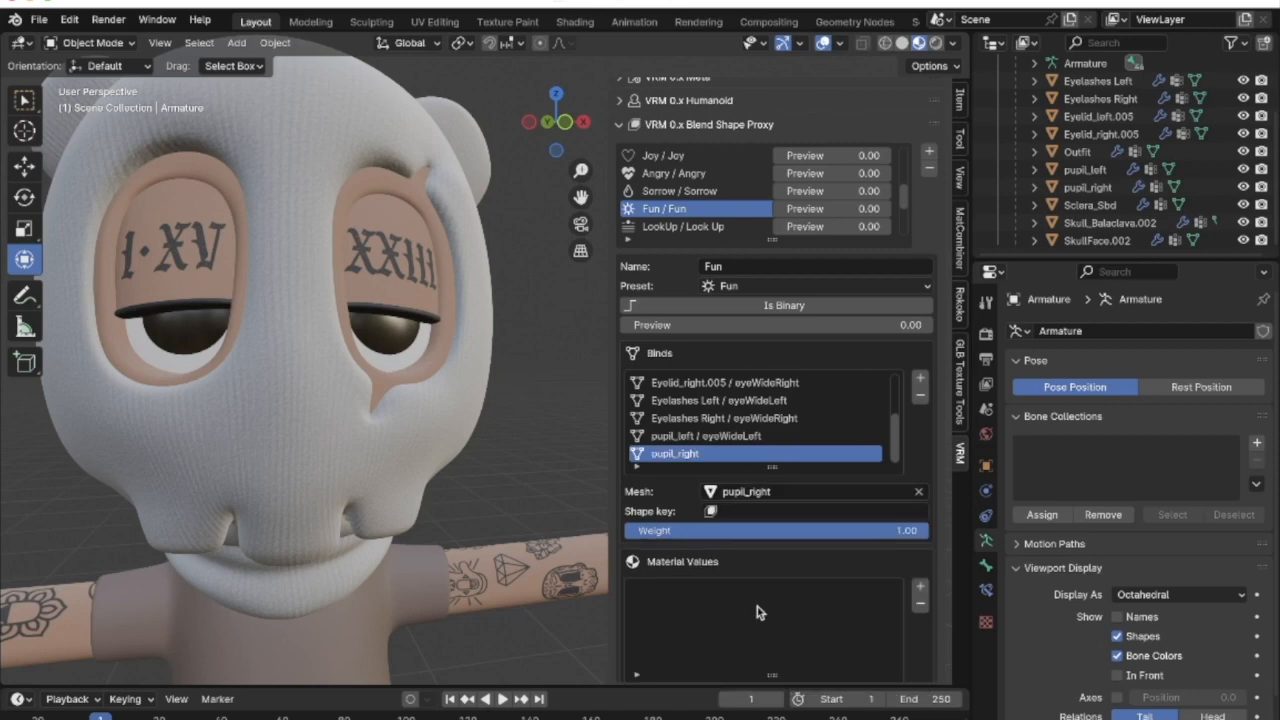
pyautogui.click(763, 508)
pyautogui.click(786, 651)
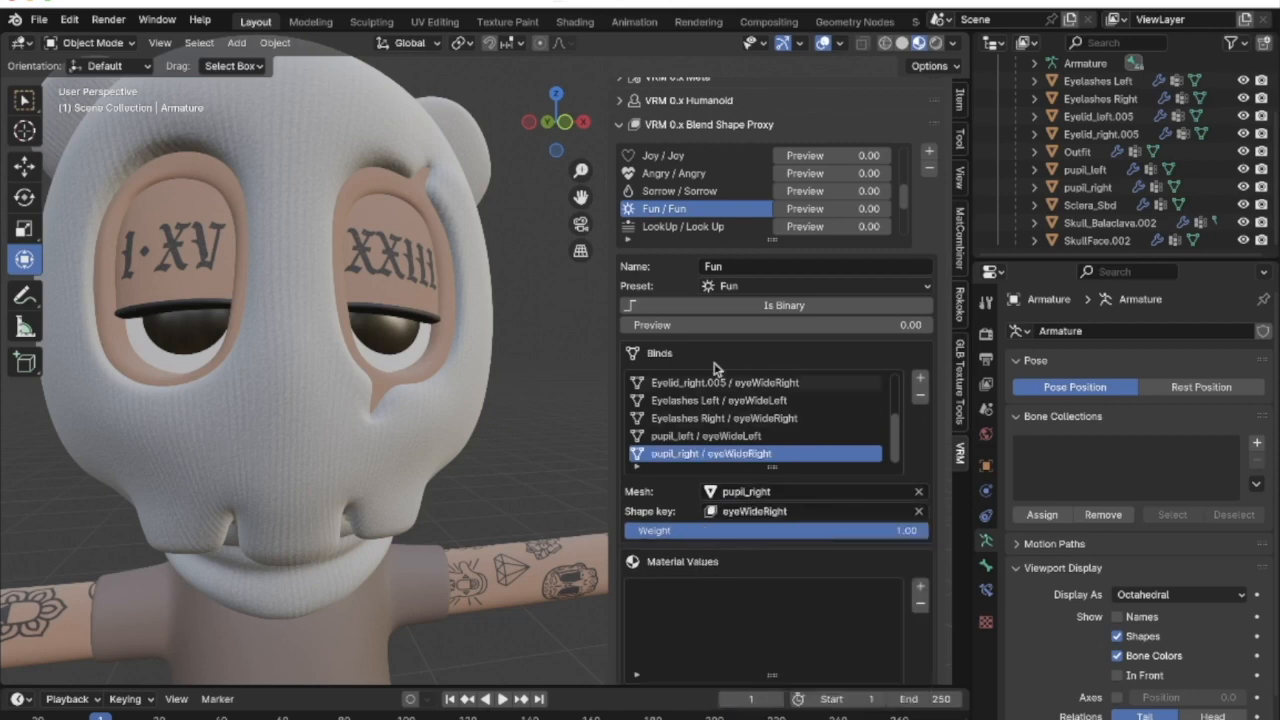
pyautogui.moveTo(720, 325); pyautogui.dragTo(625, 325)
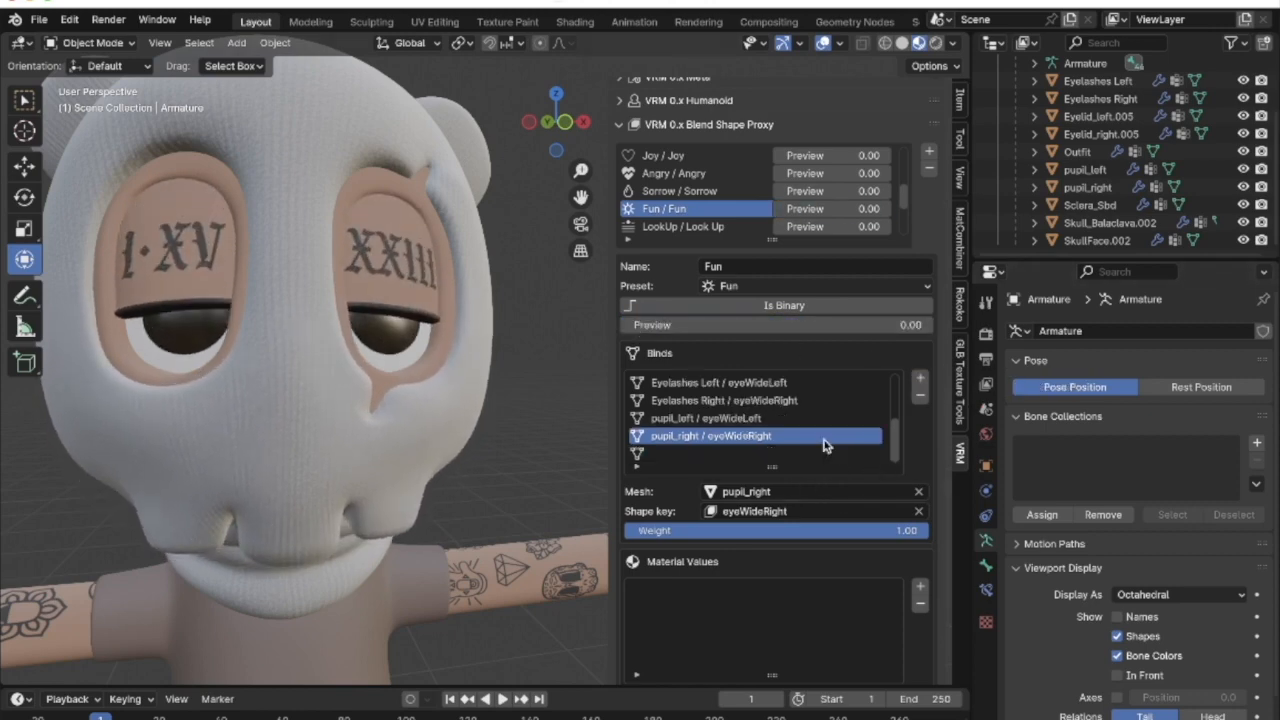
# Add a tenth bind to Fun for the Skull_Balaclava.002 mesh with the browOuterUpLeft shape key
pyautogui.click(920, 378)
pyautogui.click(784, 492)
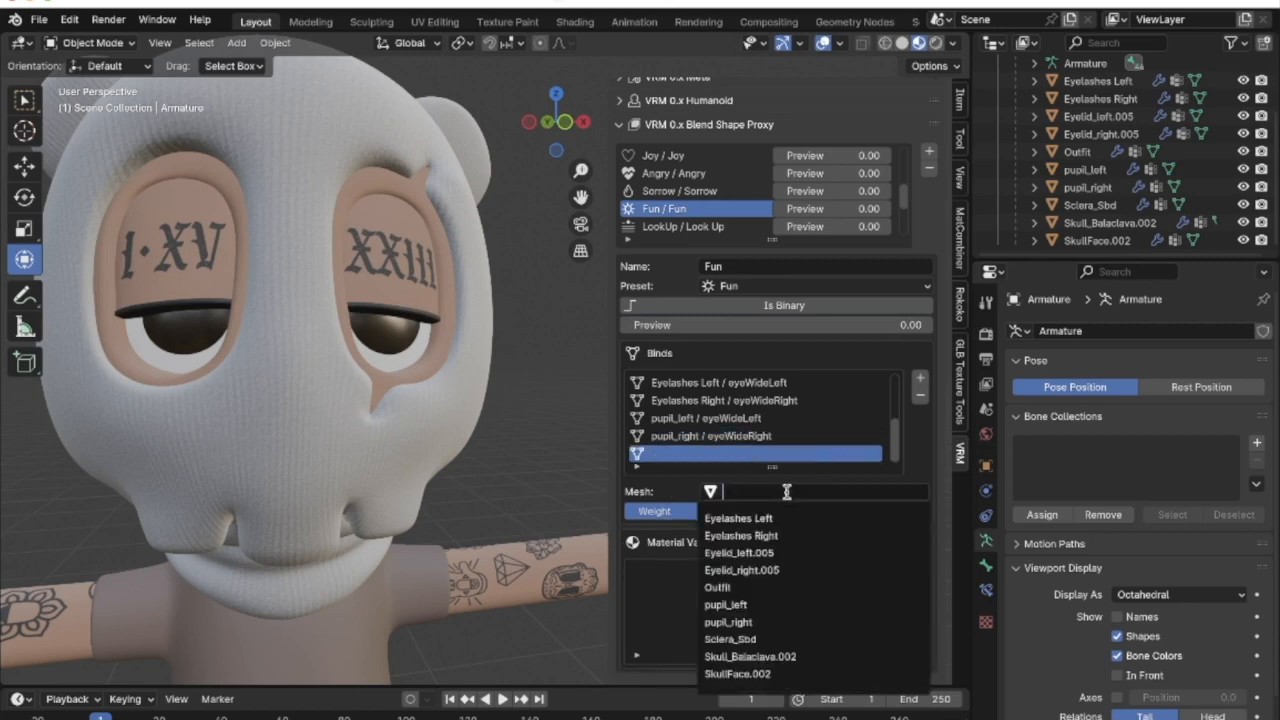
pyautogui.click(760, 657)
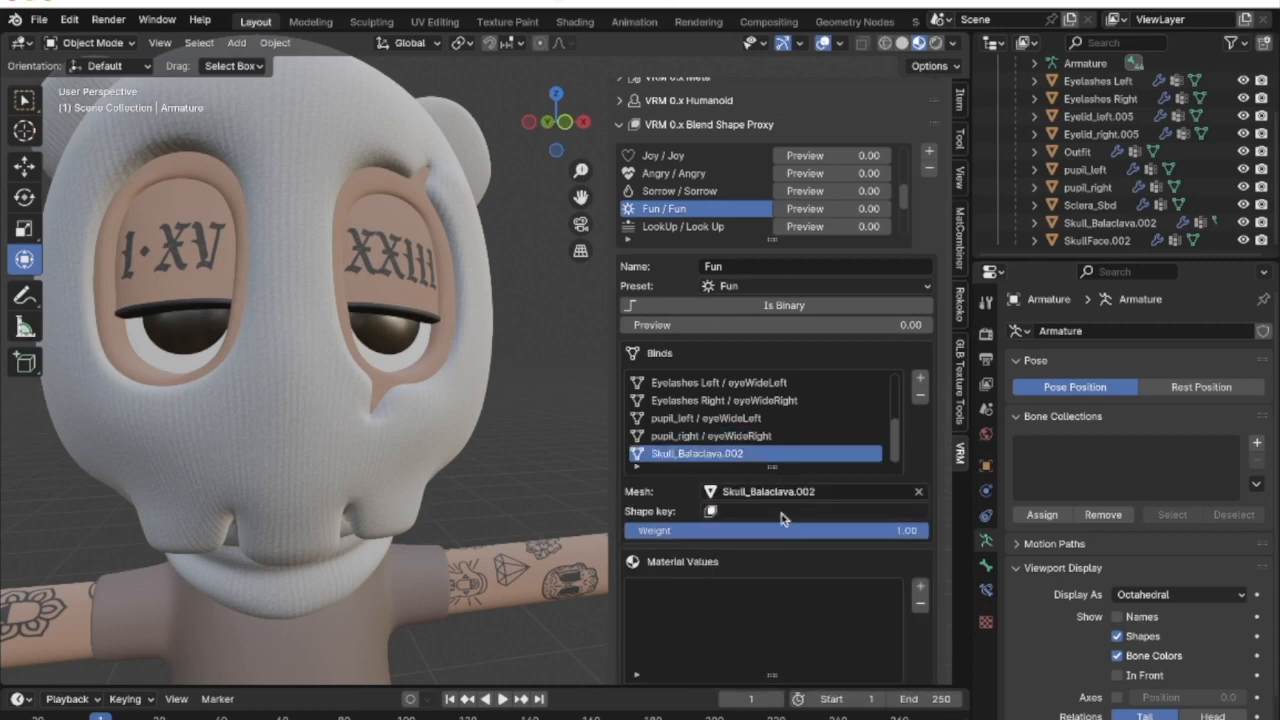
pyautogui.click(783, 514)
pyautogui.scroll(-5, 795, 577)
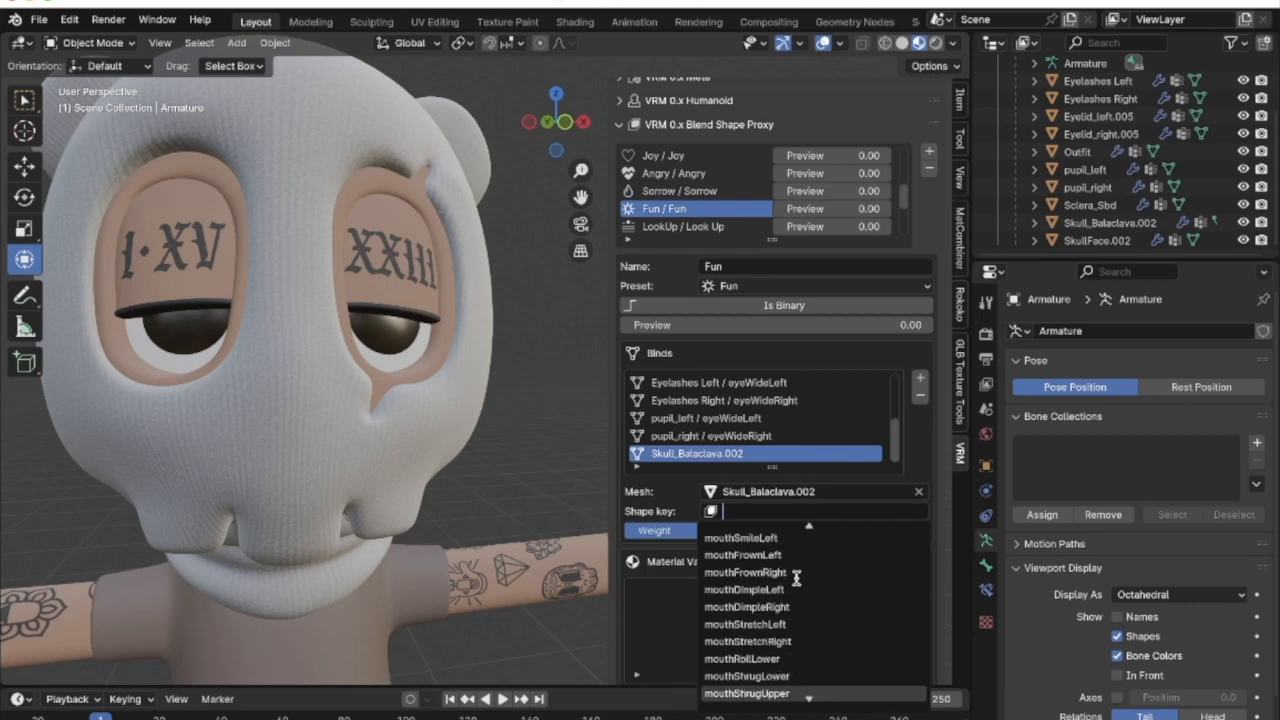
pyautogui.scroll(-6, 795, 585)
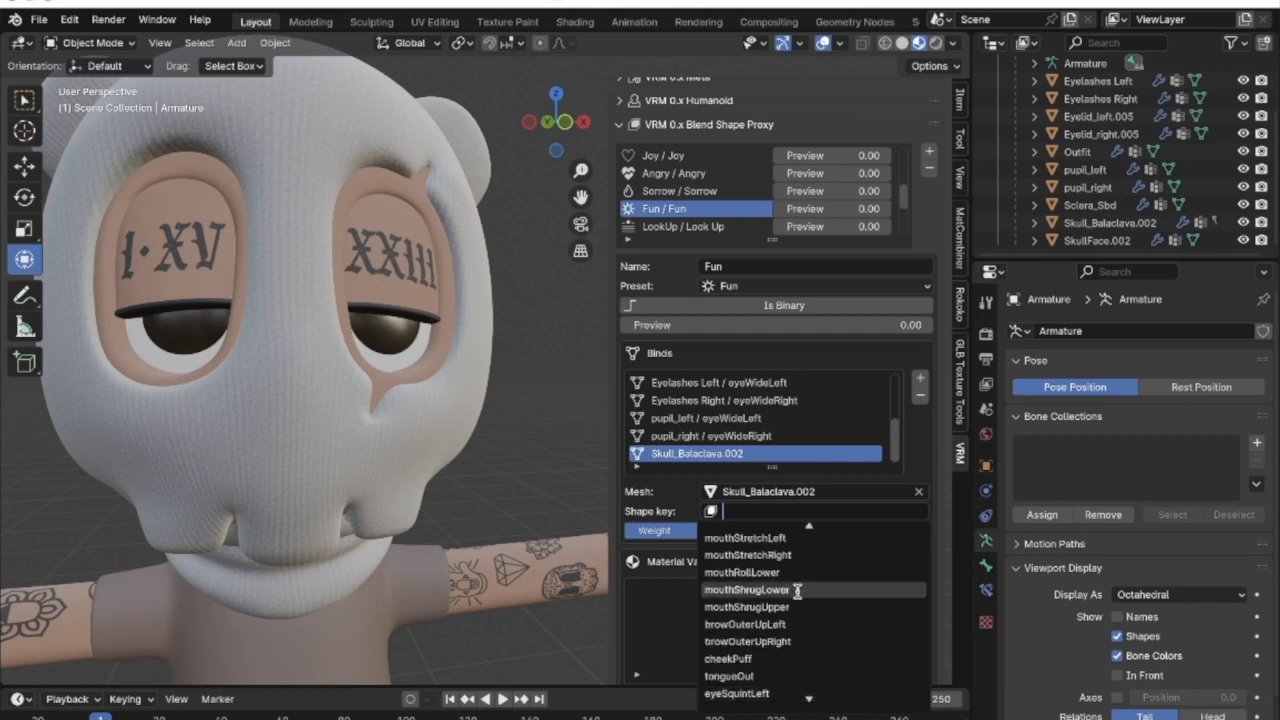
pyautogui.click(745, 625)
# Add a bind to Fun for the Skull_Balaclava.002 mesh with browOuterUpRight, then preview Fun and reset the preview to 0.00
pyautogui.click(920, 384)
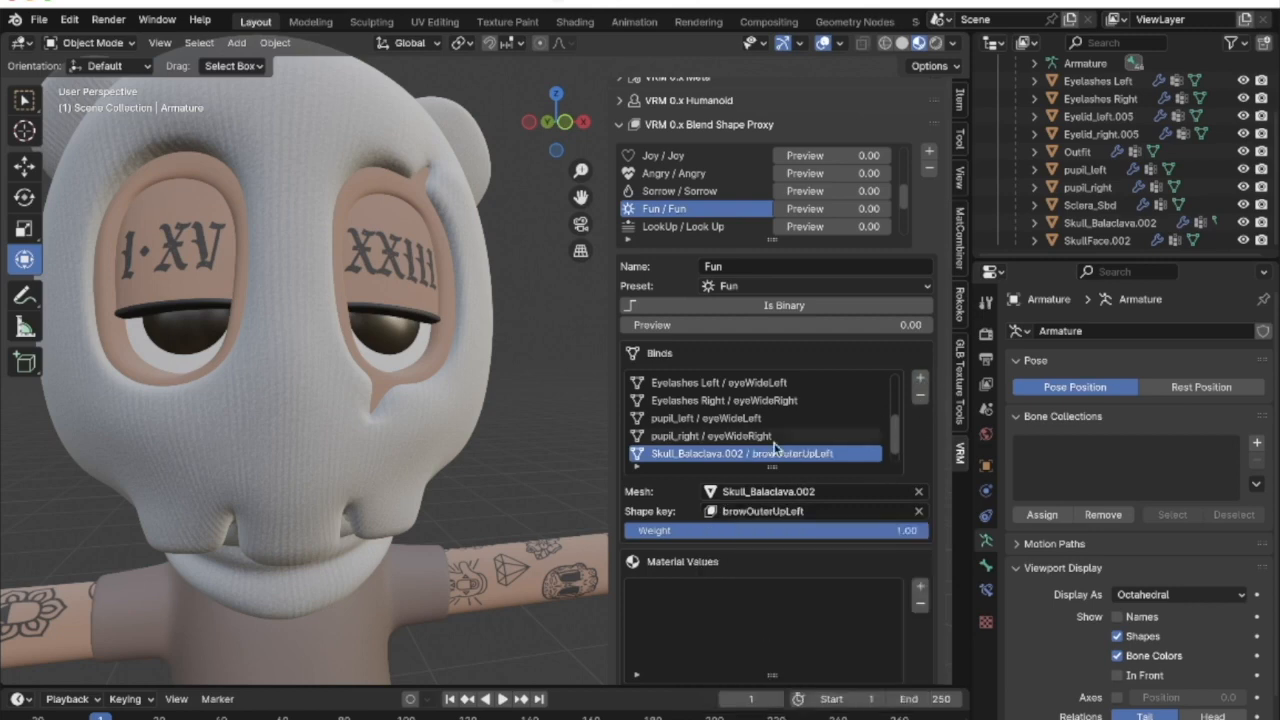
pyautogui.click(760, 454)
pyautogui.click(808, 491)
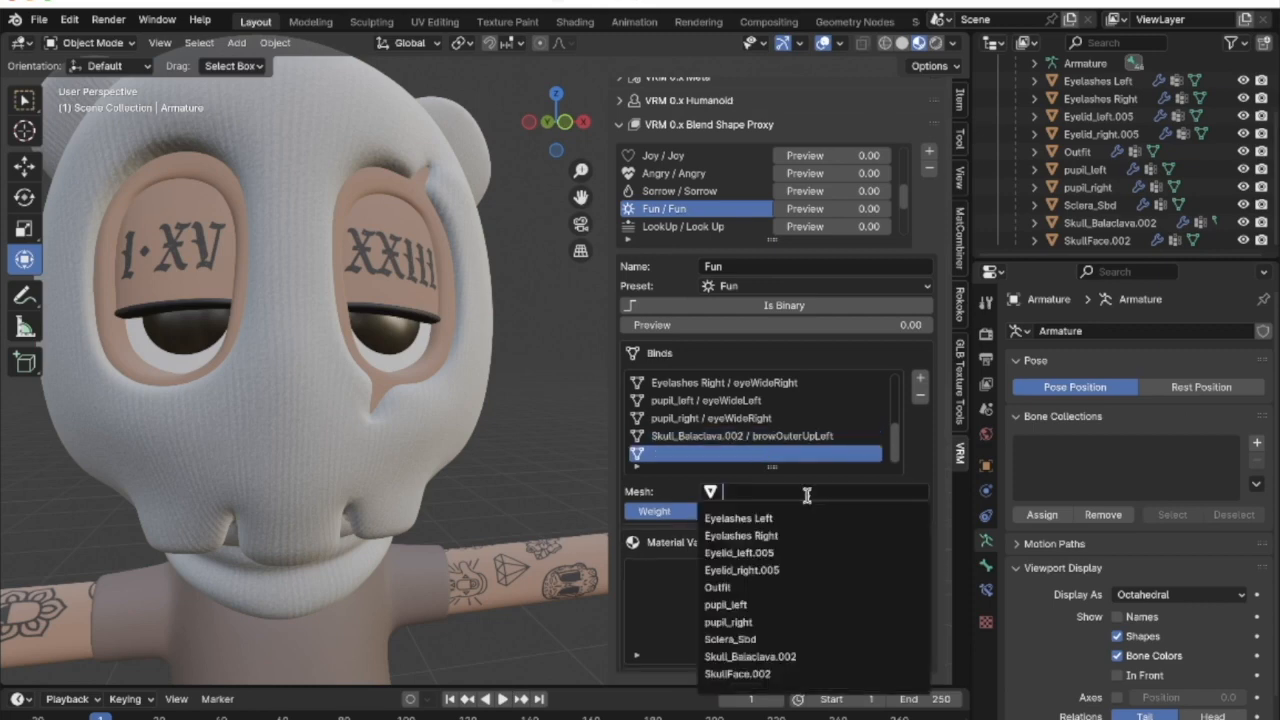
pyautogui.click(785, 657)
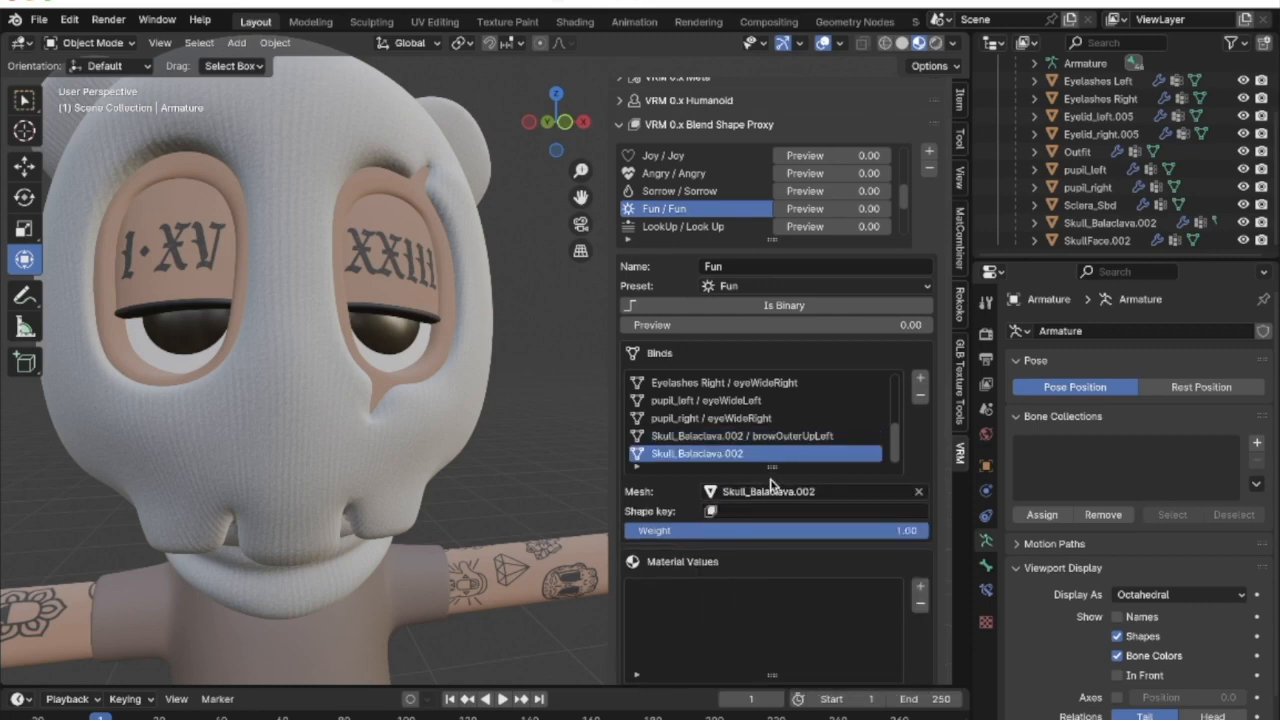
pyautogui.click(776, 510)
pyautogui.scroll(-7, 770, 600)
pyautogui.scroll(-11, 770, 600)
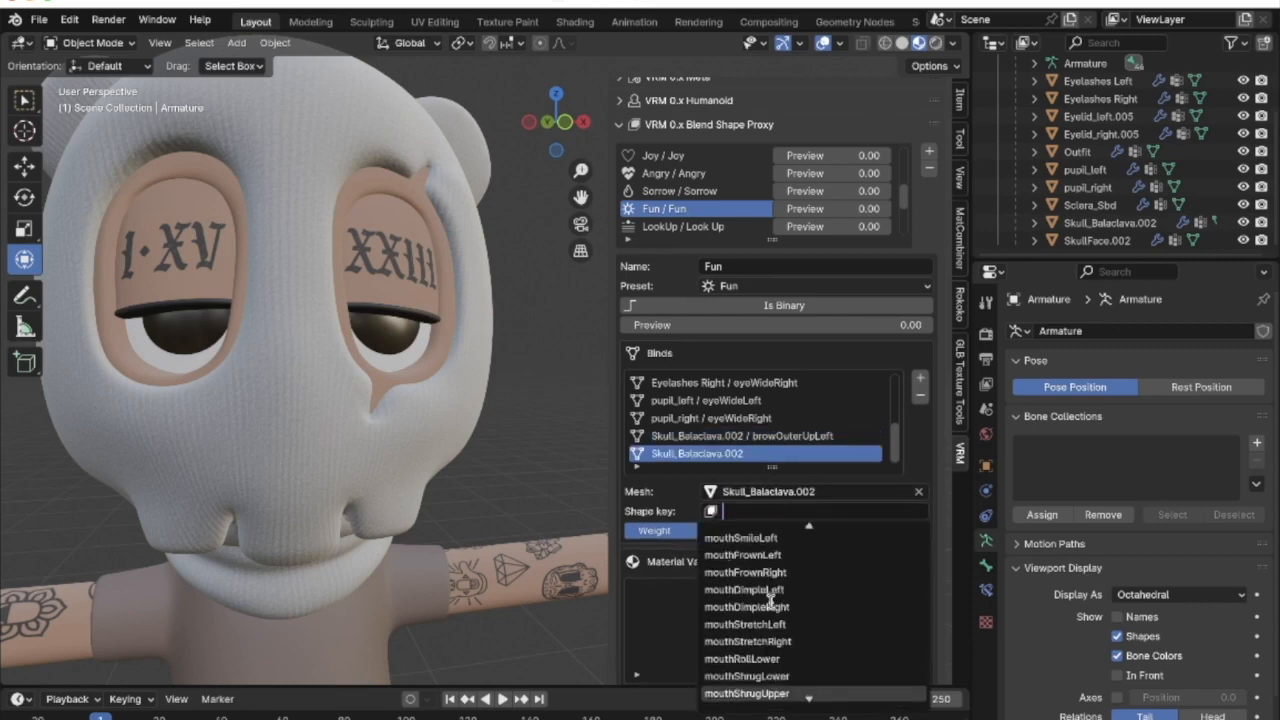
pyautogui.click(775, 607)
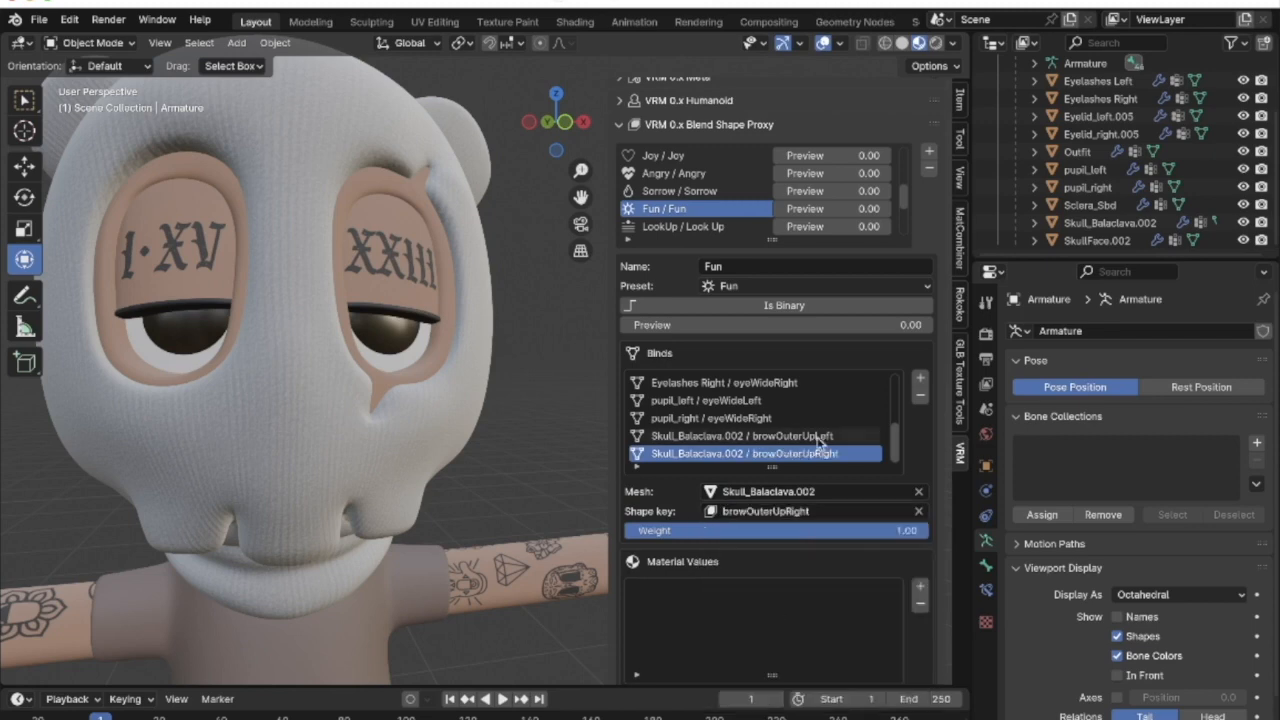
pyautogui.moveTo(663, 325); pyautogui.dragTo(900, 325)
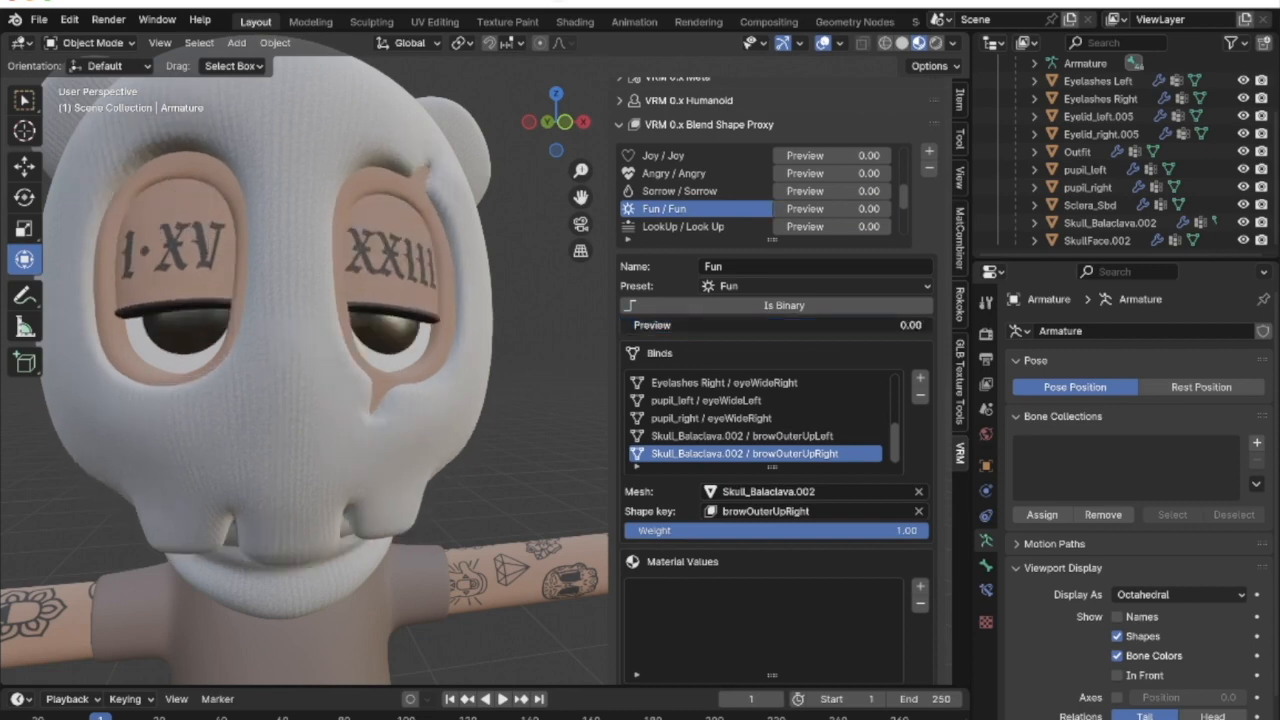
pyautogui.moveTo(900, 325); pyautogui.dragTo(618, 325)
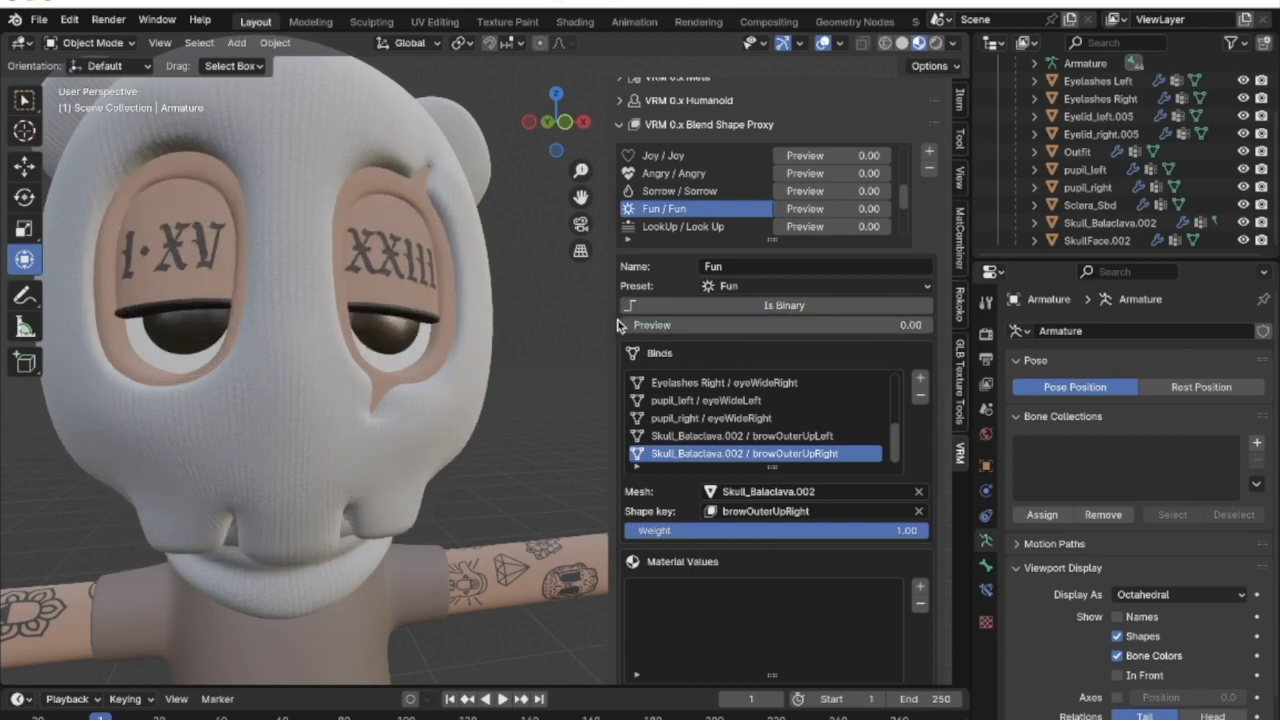
# Add a first bind to the Angry blend shape for the Skull_Balaclava.002 mesh with the browDownLeft shape key
pyautogui.click(700, 173)
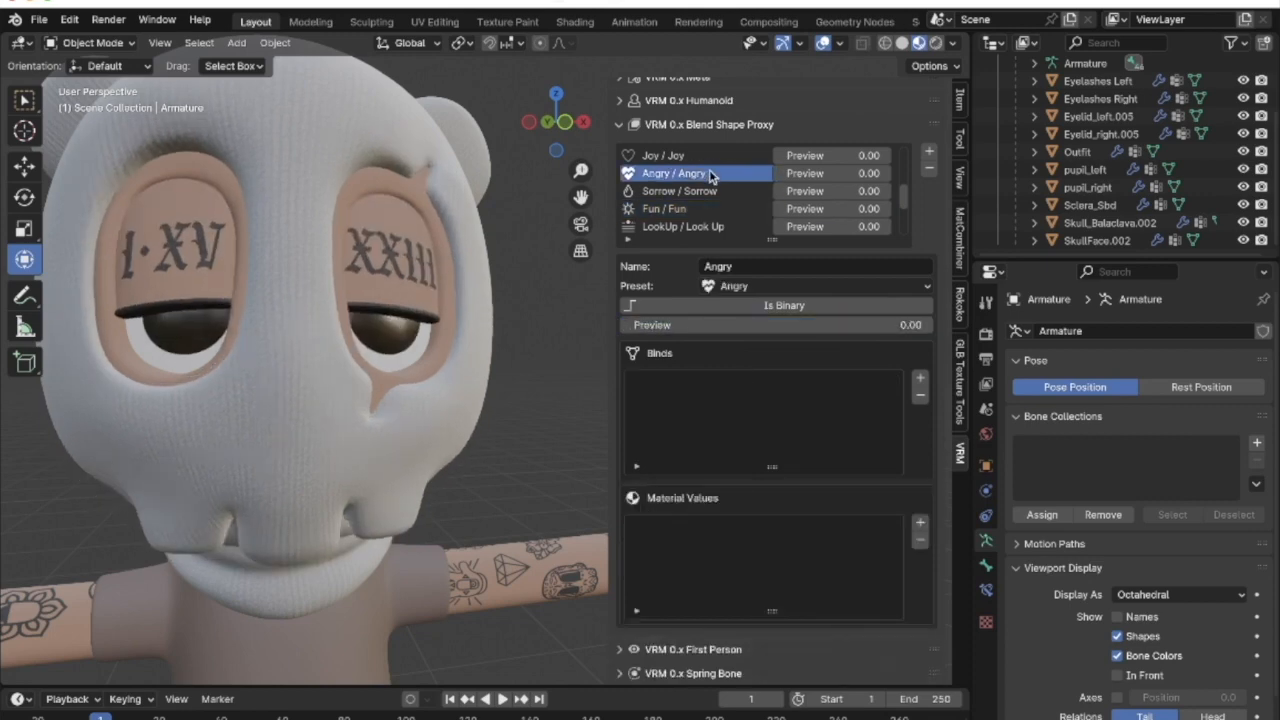
pyautogui.click(920, 380)
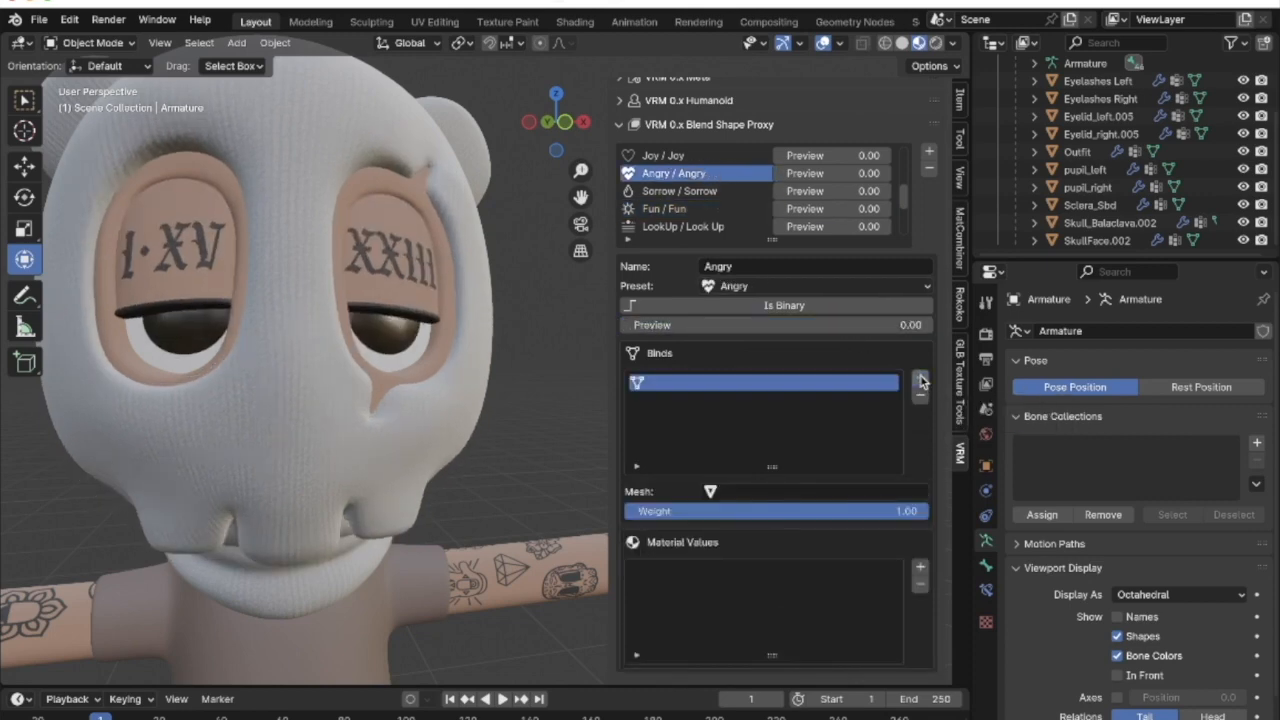
pyautogui.click(780, 492)
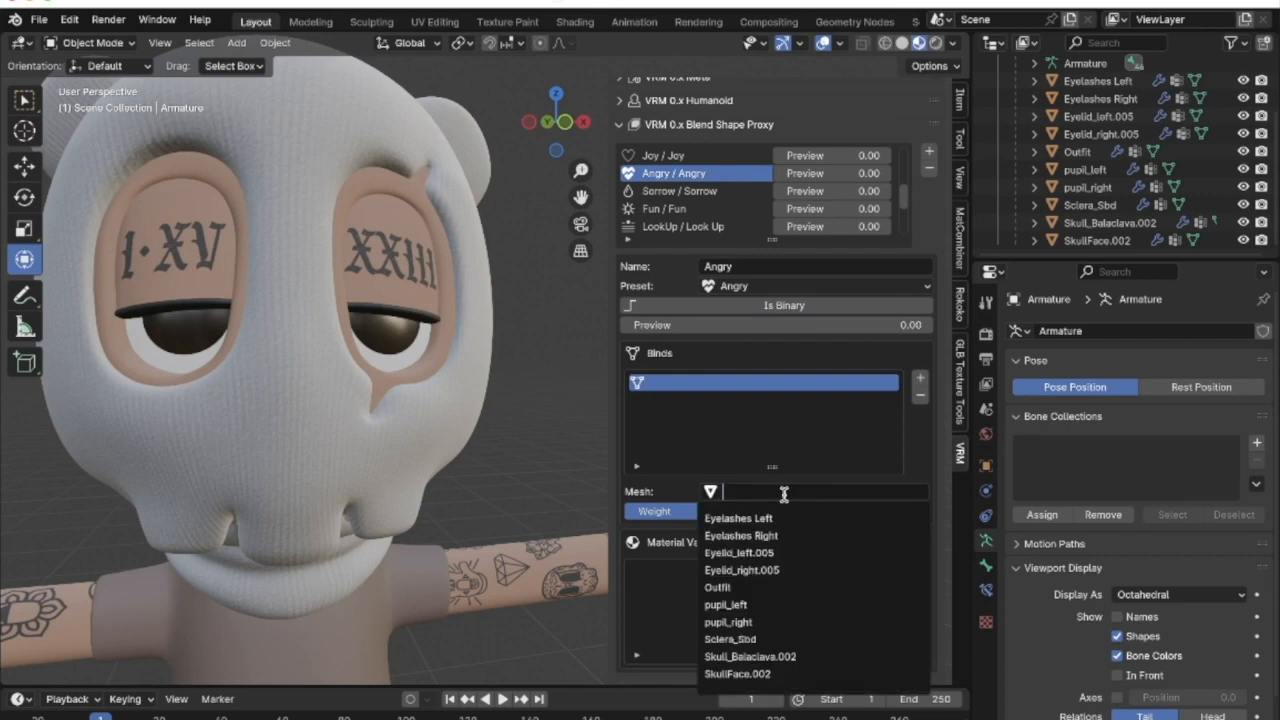
pyautogui.scroll(-6, 782, 566)
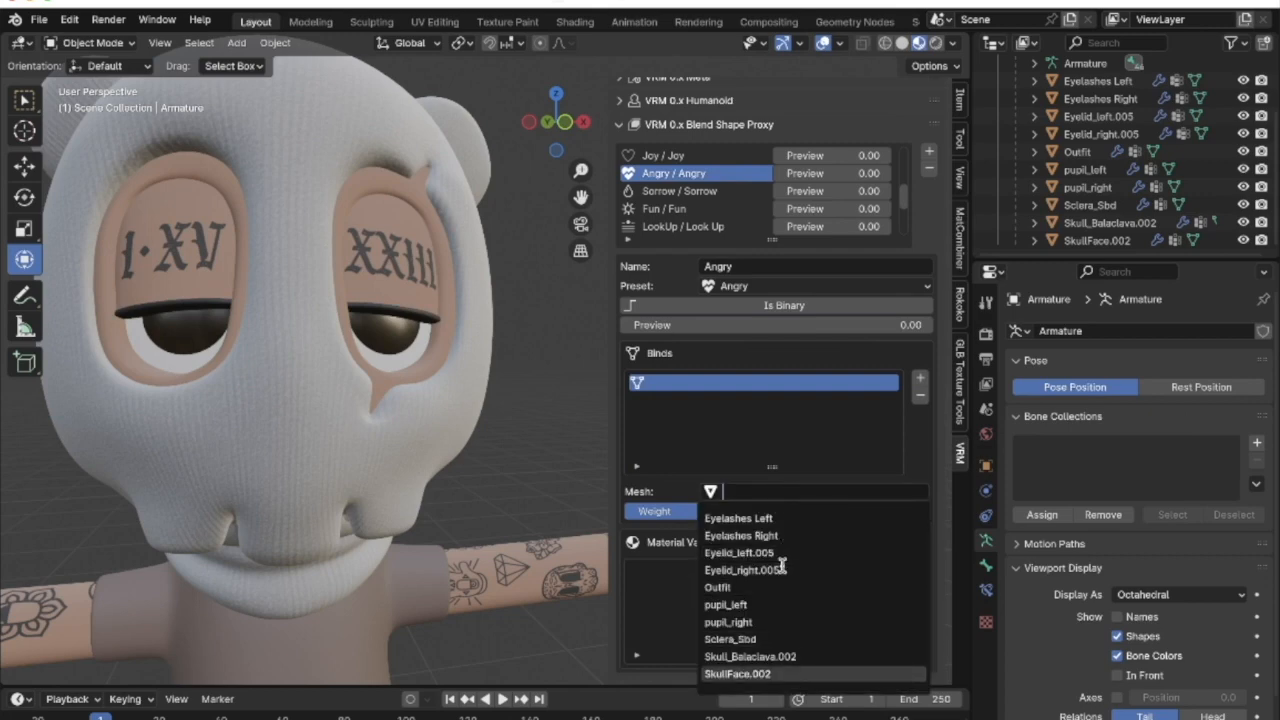
pyautogui.click(783, 657)
pyautogui.click(805, 511)
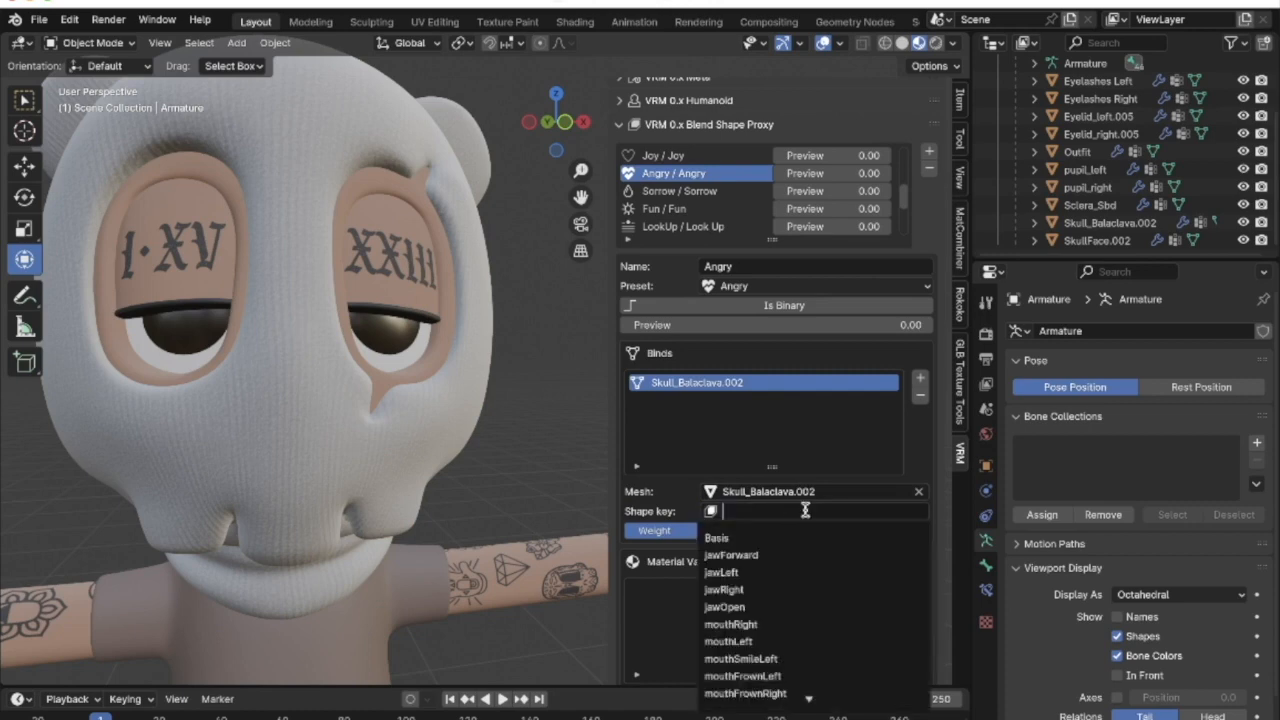
pyautogui.scroll(-20, 765, 610)
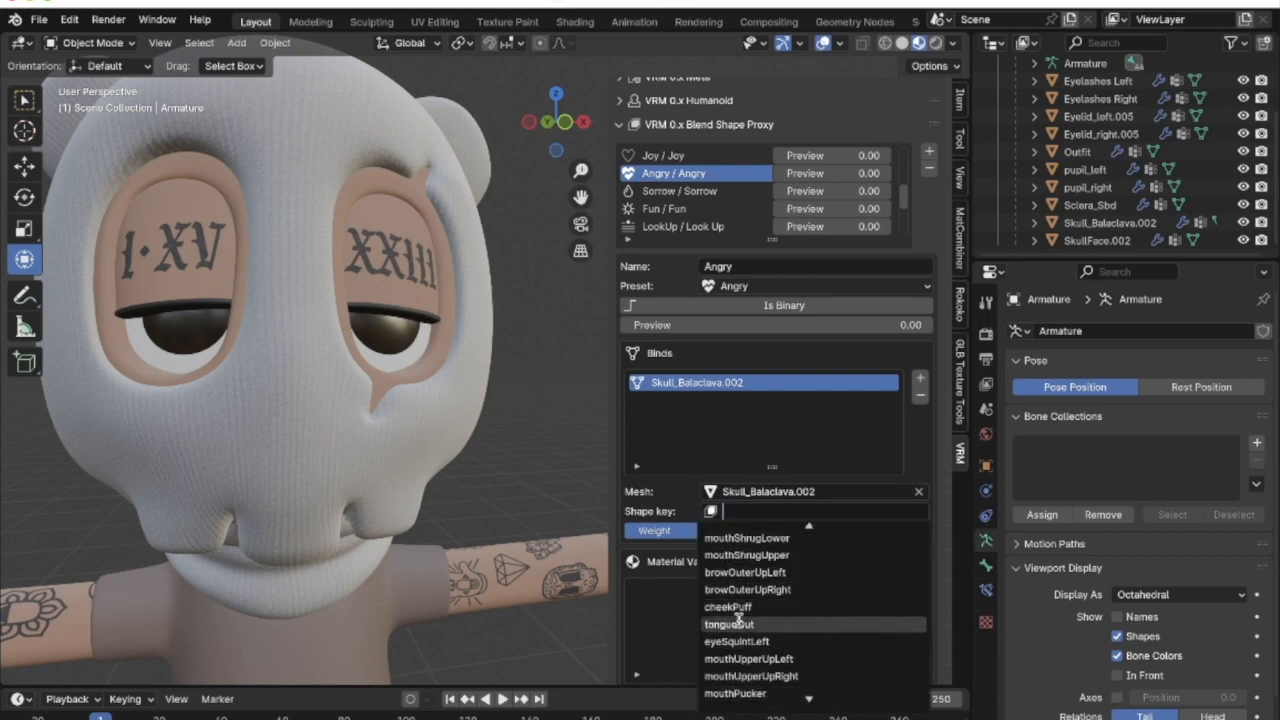
pyautogui.scroll(-15, 776, 641)
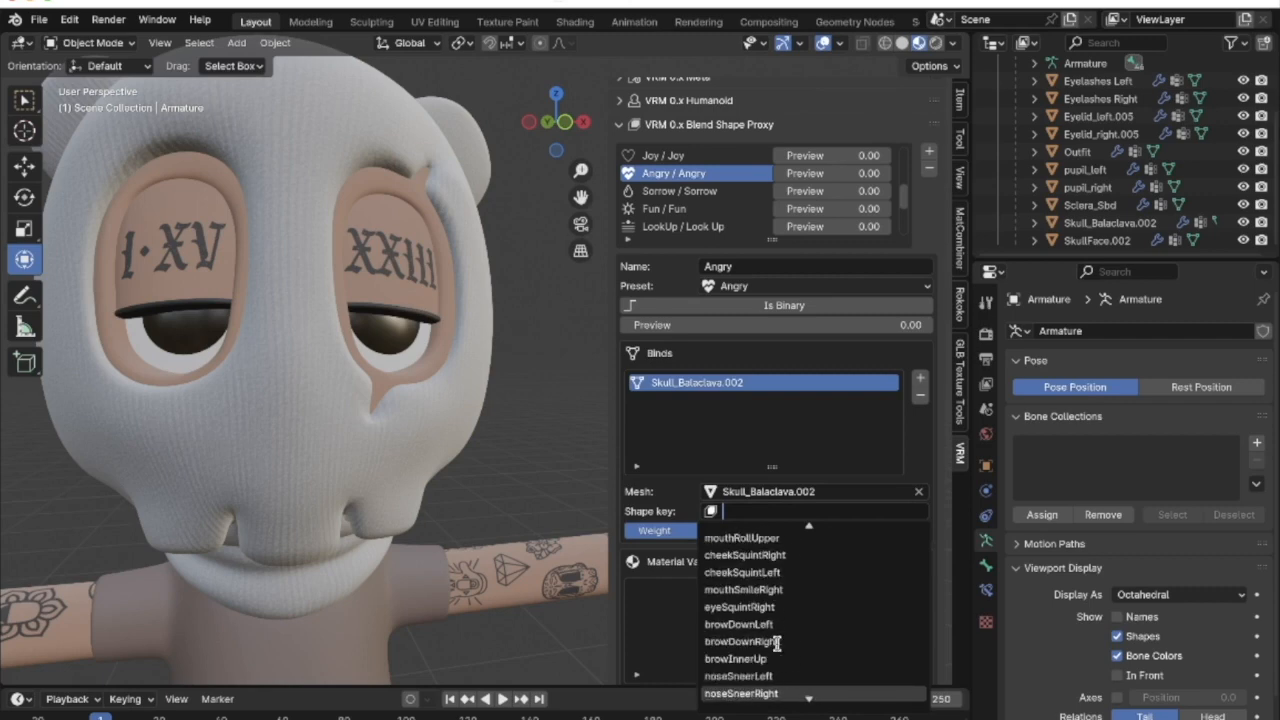
pyautogui.click(782, 627)
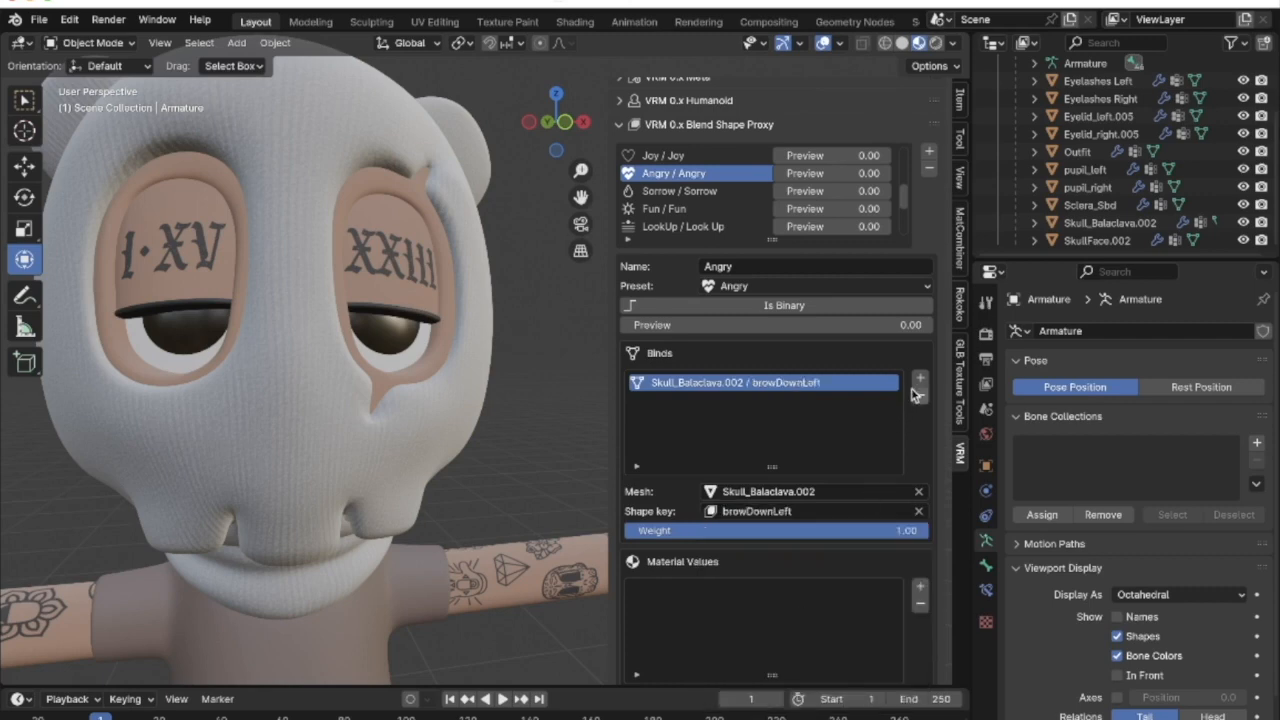
# Add a second bind to Angry for the Skull_Balaclava.002 mesh with the browDownRight shape key and preview the expression
pyautogui.click(824, 404)
pyautogui.click(817, 492)
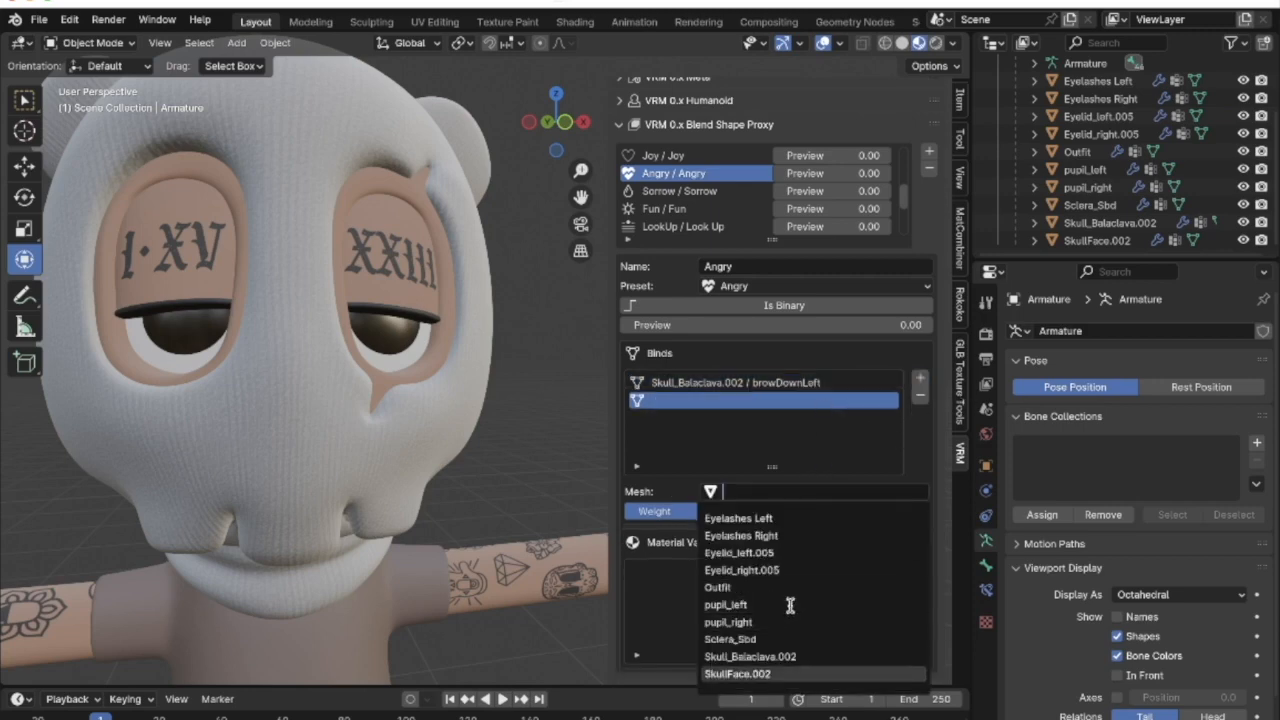
pyautogui.click(780, 656)
pyautogui.click(799, 511)
pyautogui.scroll(-10, 787, 618)
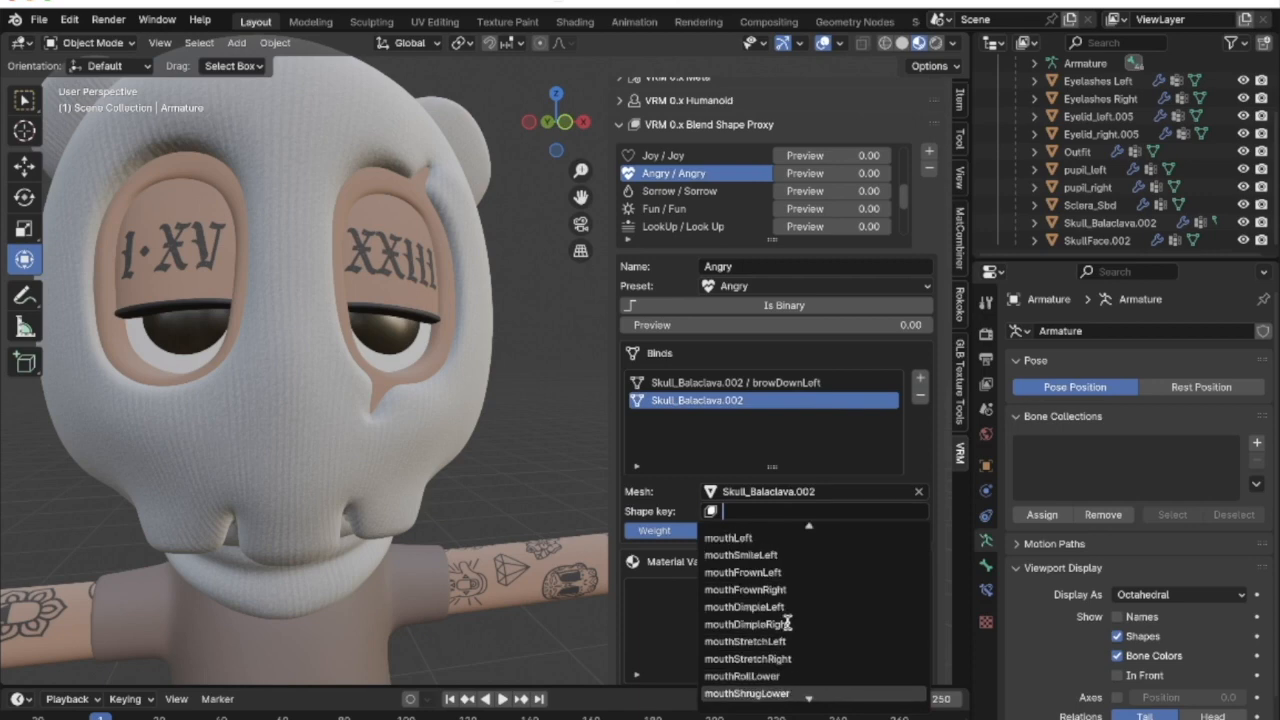
pyautogui.scroll(-10, 785, 592)
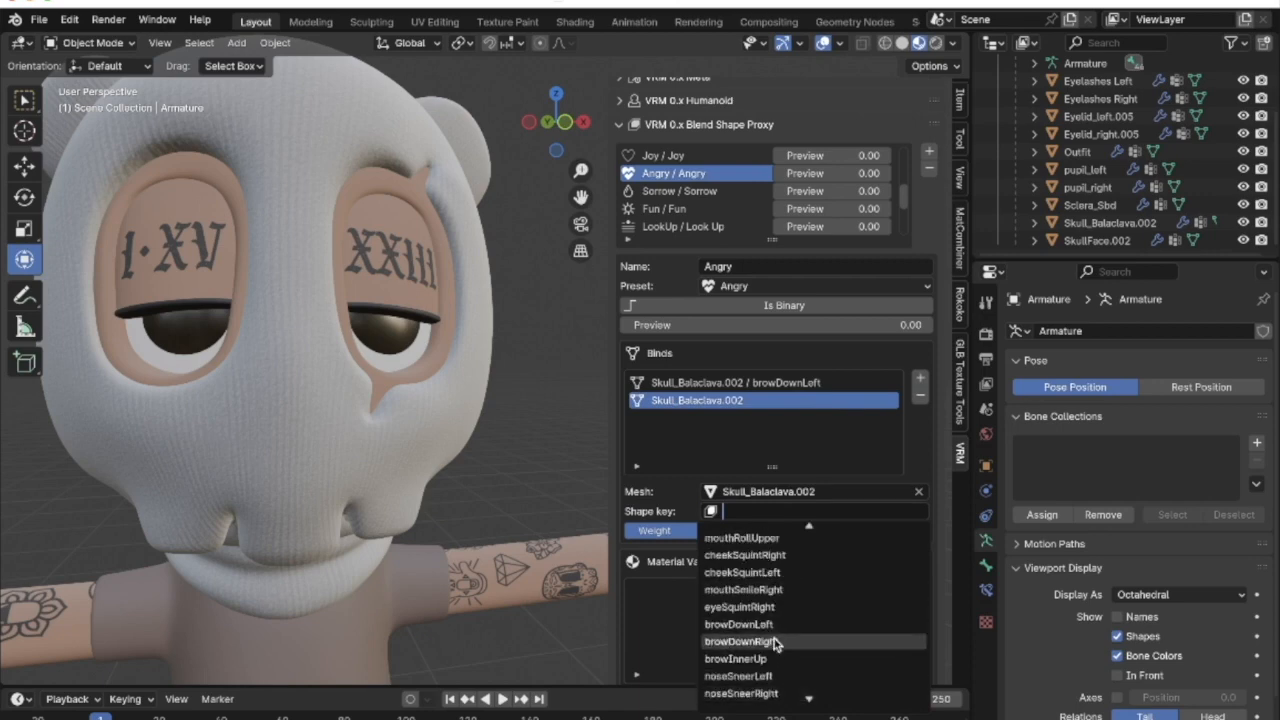
pyautogui.click(776, 641)
pyautogui.moveTo(671, 326)
pyautogui.mouseDown()
pyautogui.moveTo(984, 326)
pyautogui.moveTo(668, 326)
pyautogui.mouseUp()
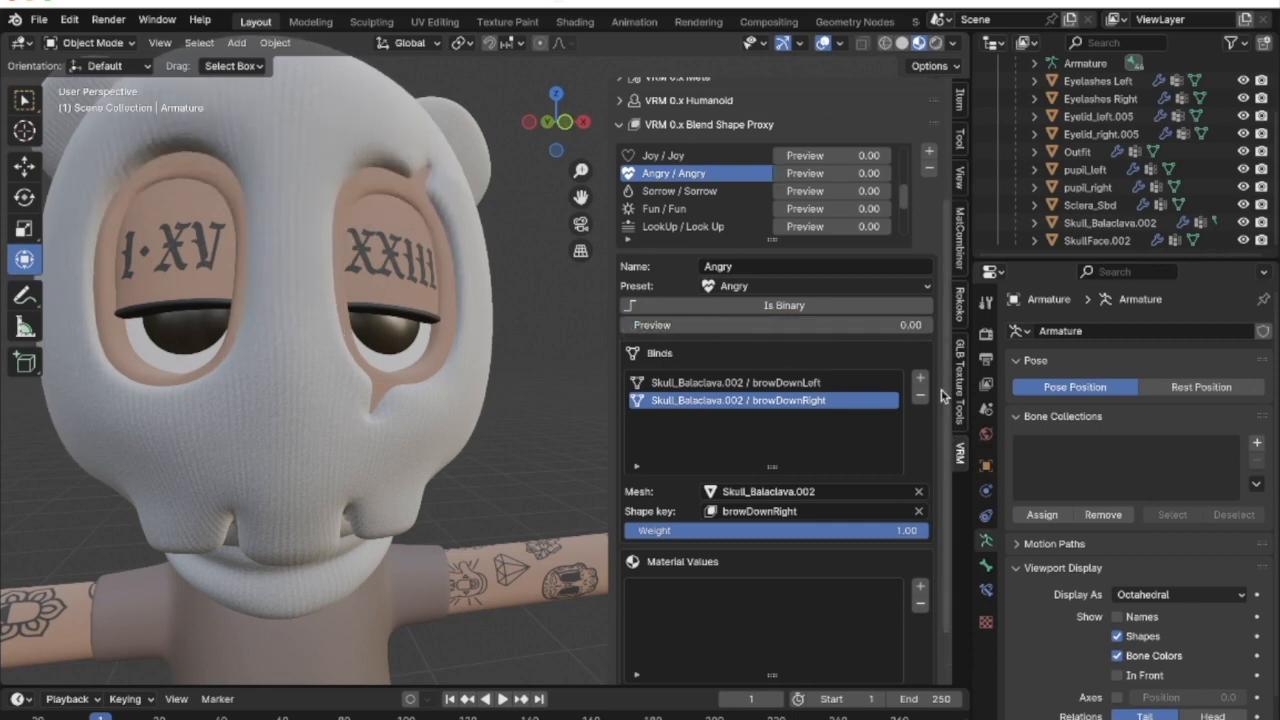
# Add a third bind to Angry for the Skull_Balaclava.002 mesh with the mouthFrownLeft shape key
pyautogui.click(920, 378)
pyautogui.click(718, 419)
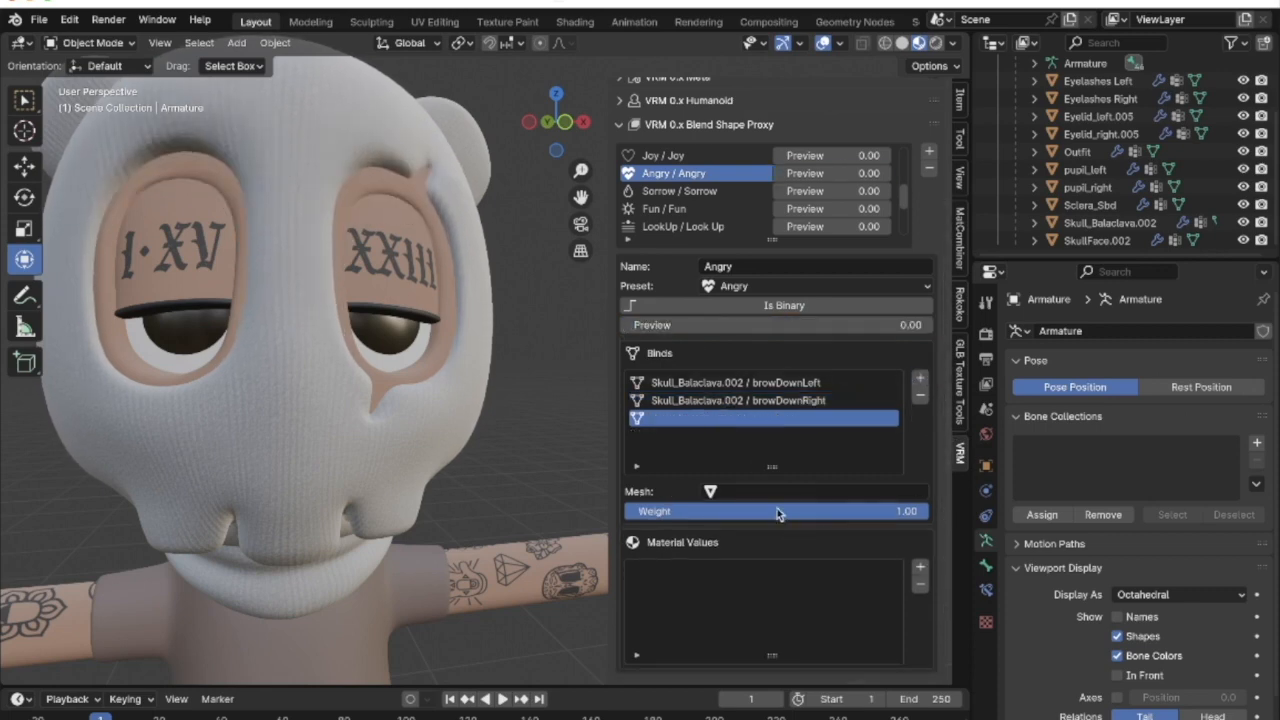
pyautogui.click(777, 491)
pyautogui.click(790, 656)
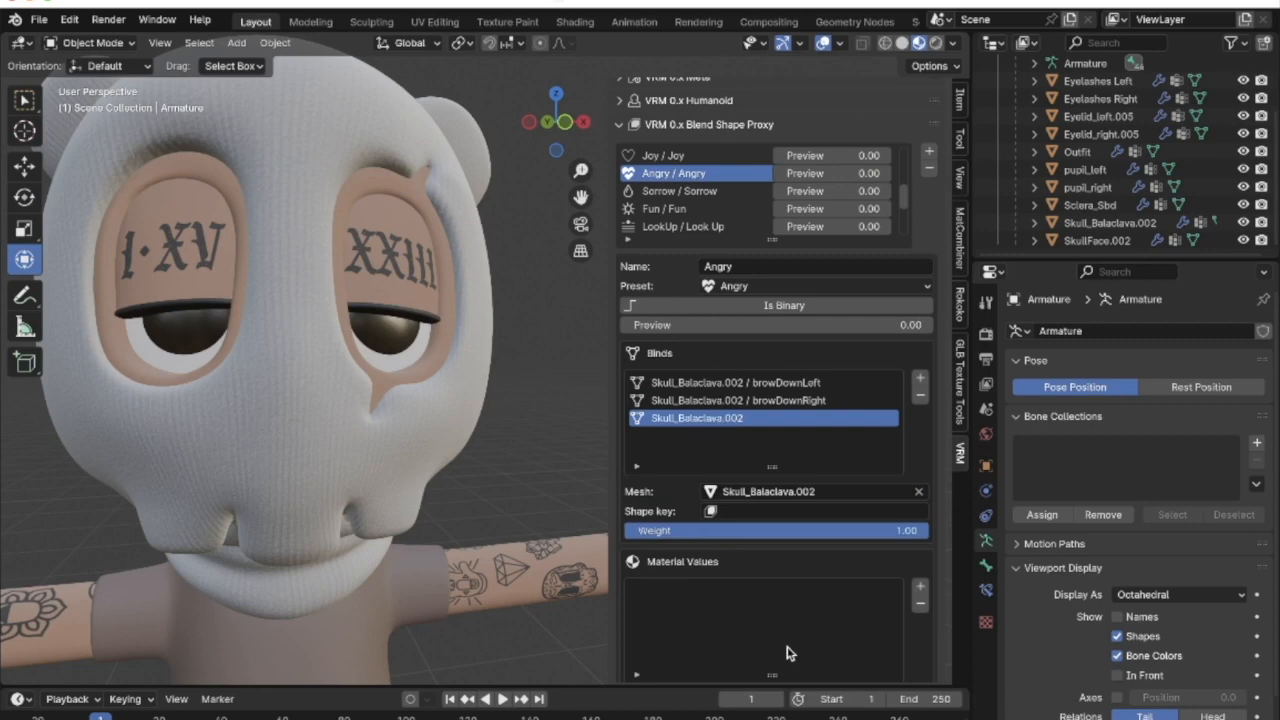
pyautogui.click(757, 512)
pyautogui.scroll(-1, 787, 651)
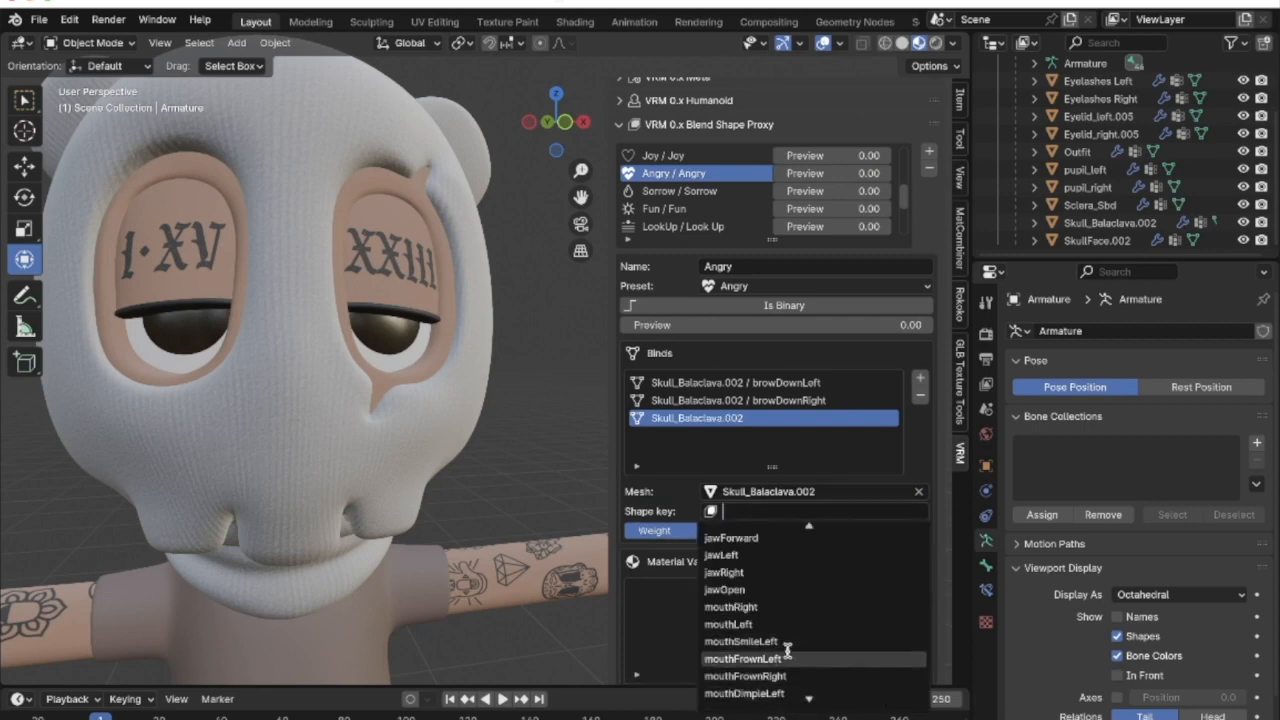
pyautogui.click(745, 658)
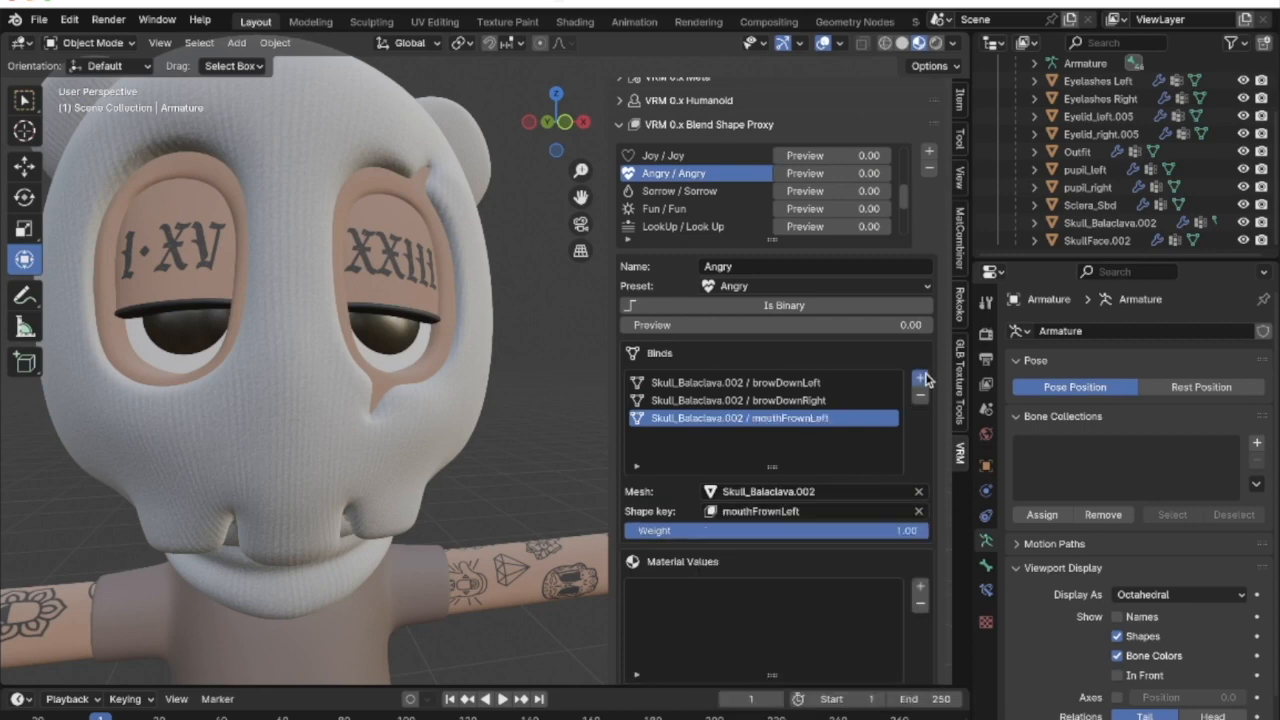
# Add a bind to Angry for Skull_Balaclava.002 with mouthFrownRight, then preview Angry and reset the preview to 0.00
pyautogui.click(768, 435)
pyautogui.click(760, 511)
pyautogui.click(740, 688)
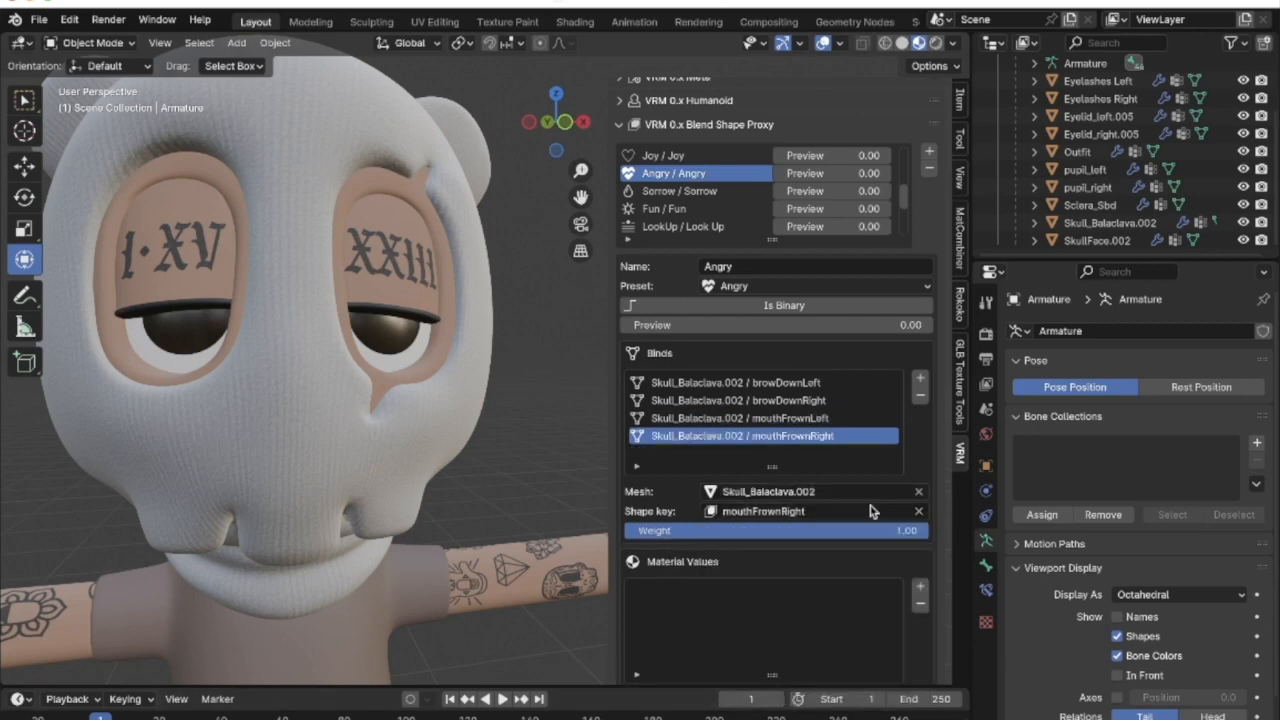
pyautogui.moveTo(679, 324); pyautogui.dragTo(621, 324)
# Hide the viewport sidebar and select all objects of the character
pyautogui.moveTo(442, 318); pyautogui.dragTo(432, 318, button='middle')
pyautogui.scroll(-8, 422, 304)
pyautogui.hscroll(-5, 422, 304)
pyautogui.hscroll(5, 422, 304)
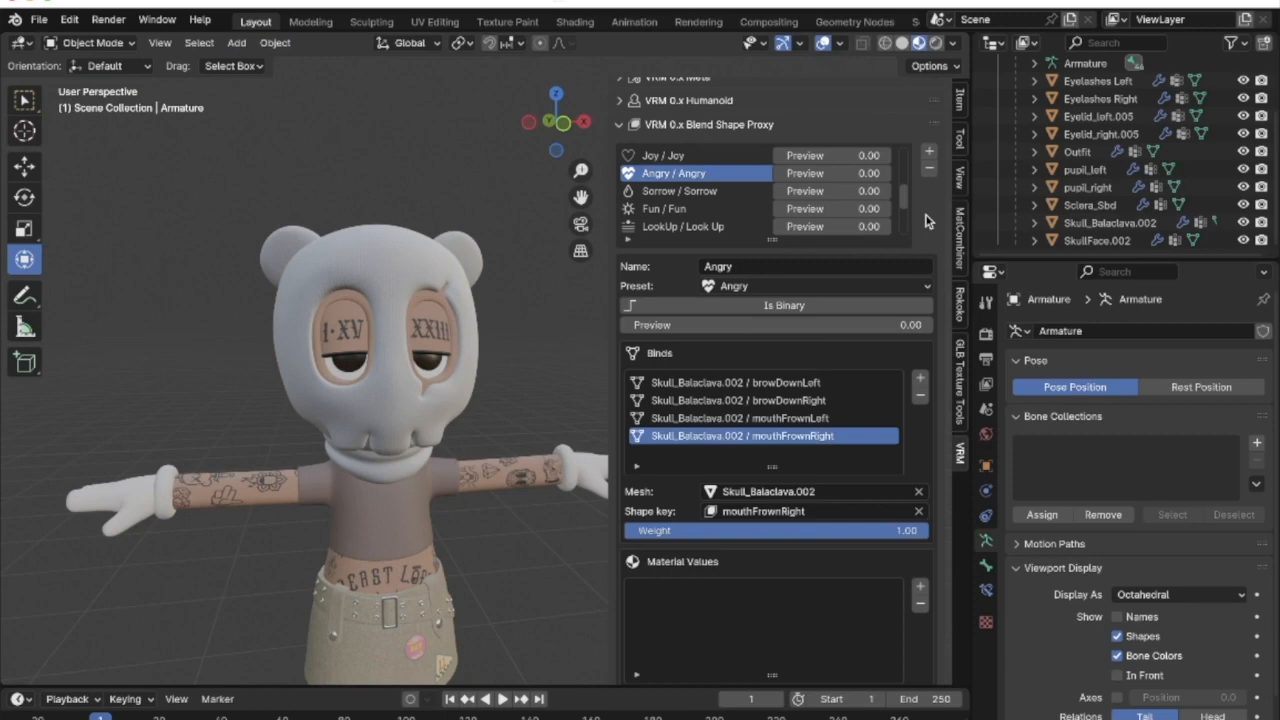
pyautogui.press('n')
pyautogui.scroll(-3, 588, 270)
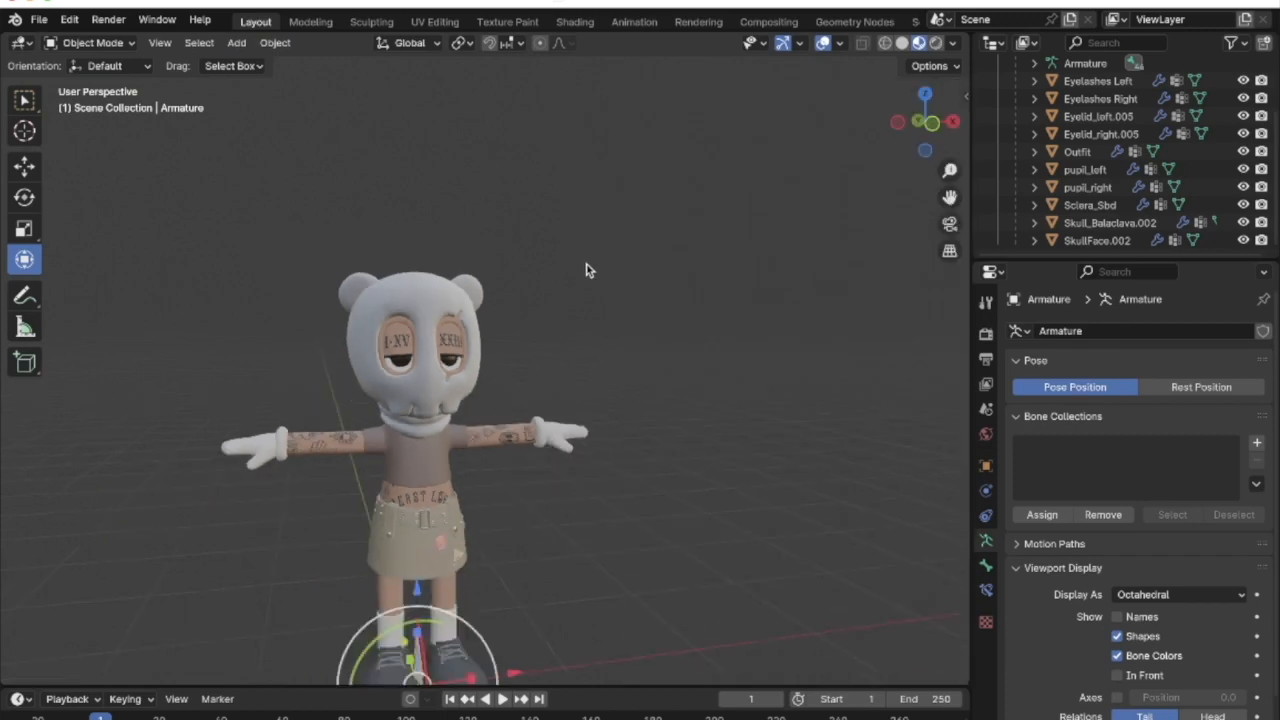
pyautogui.scroll(3, 588, 270)
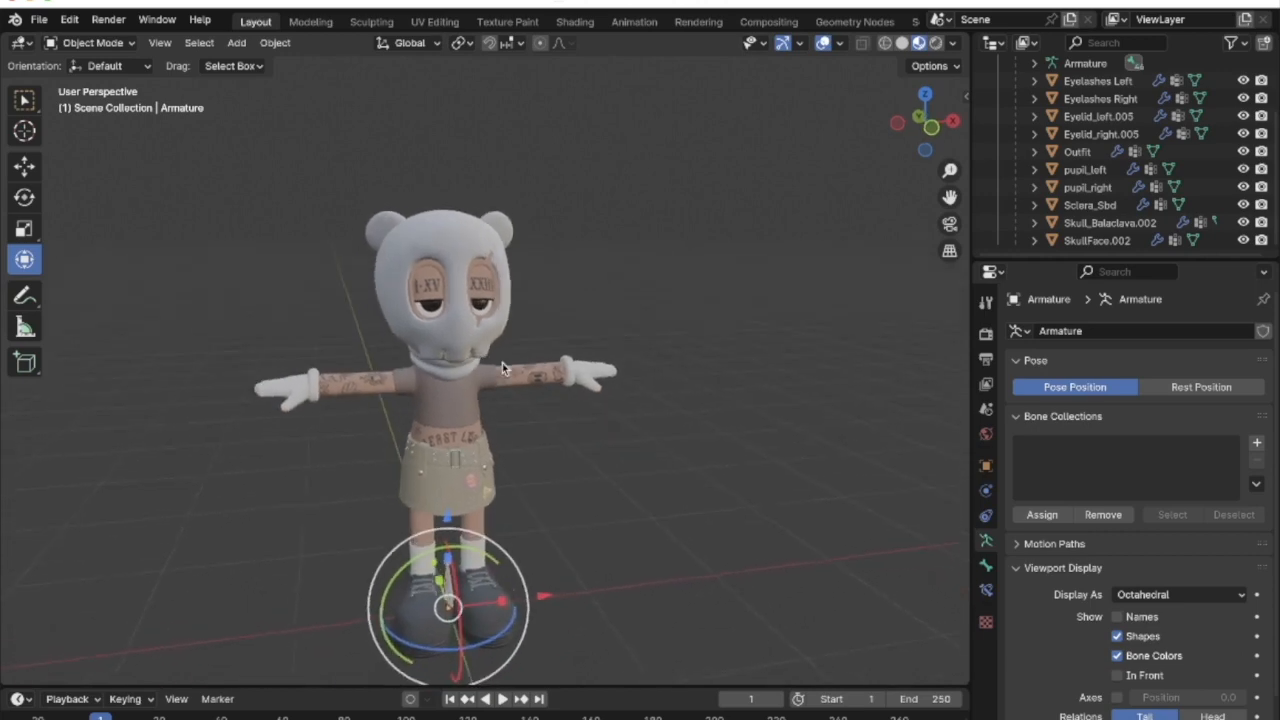
pyautogui.press('a')
# Export the character in VRM format to the Desktop folder as vtuberLatest.vrm
pyautogui.click(62, 25)
pyautogui.click(62, 25)
pyautogui.click(51, 24)
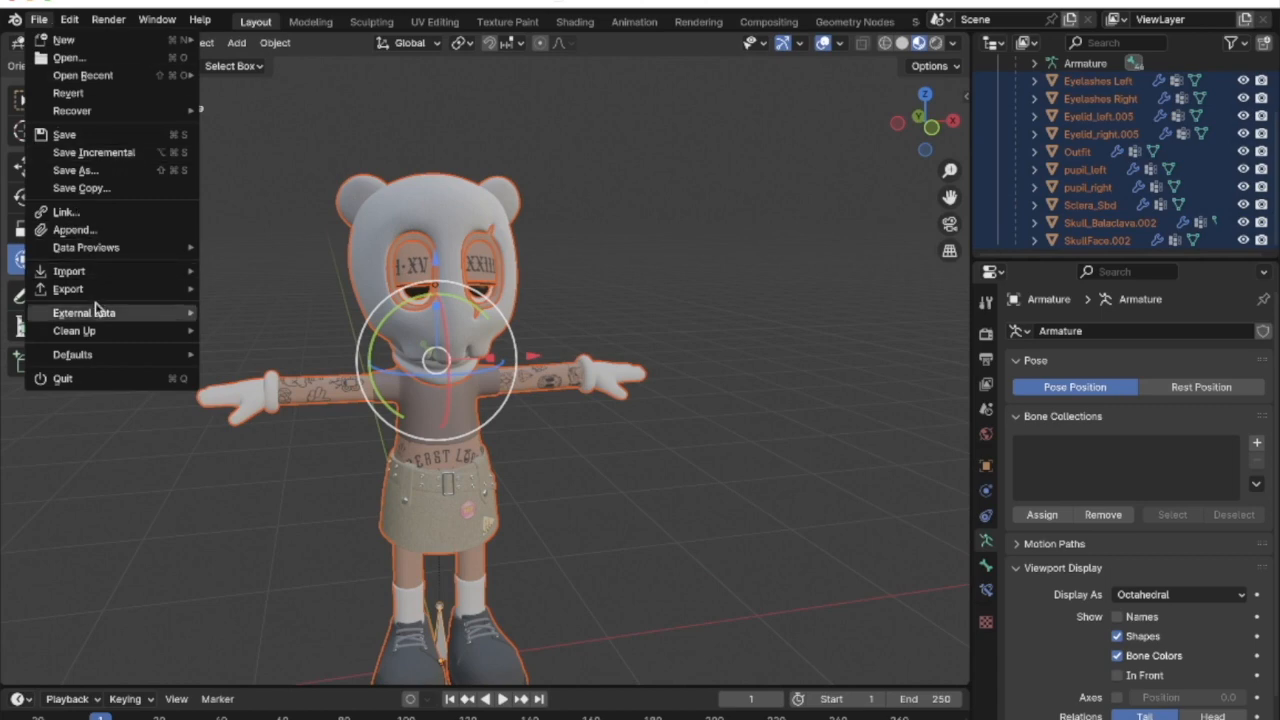
pyautogui.moveTo(97, 289)
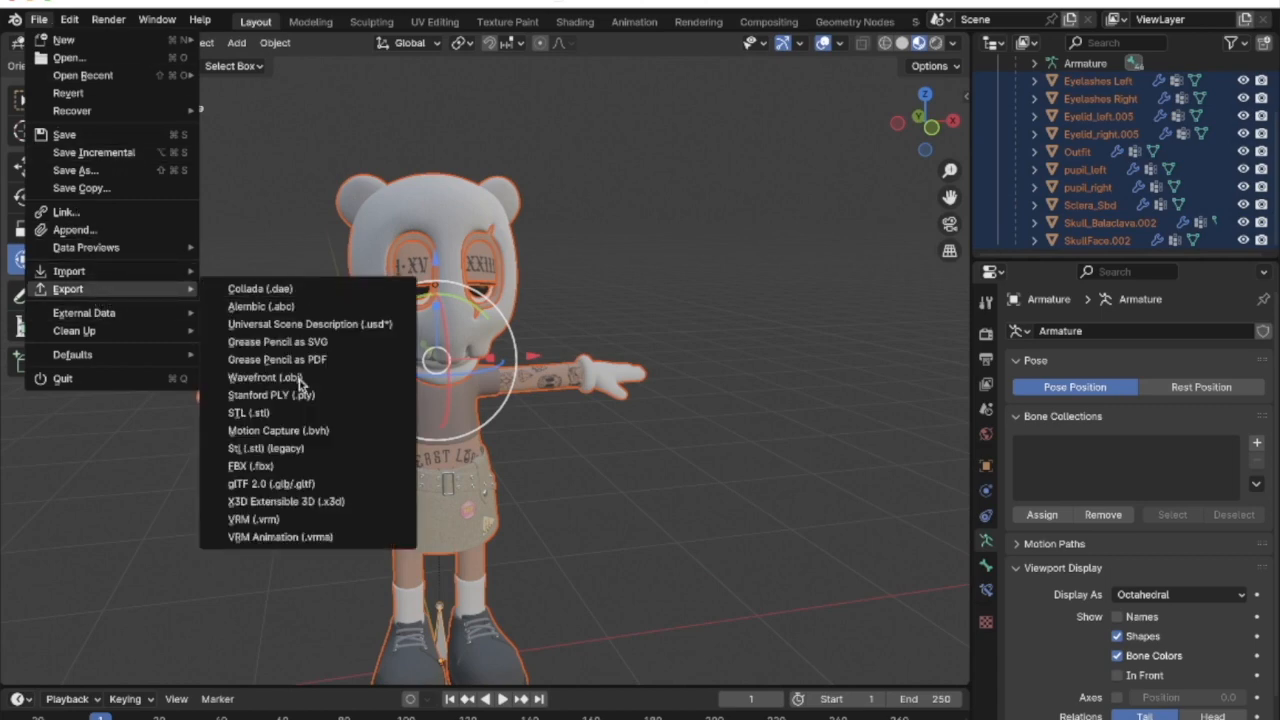
pyautogui.click(286, 517)
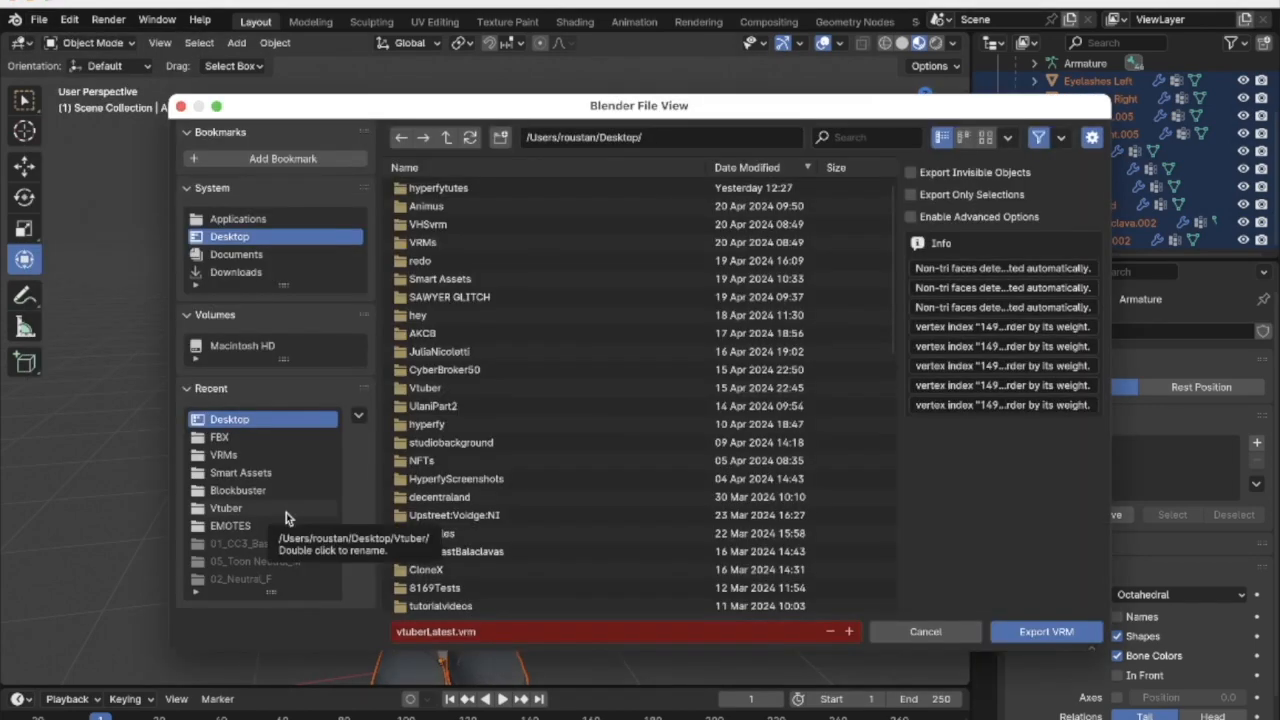
pyautogui.click(1040, 632)
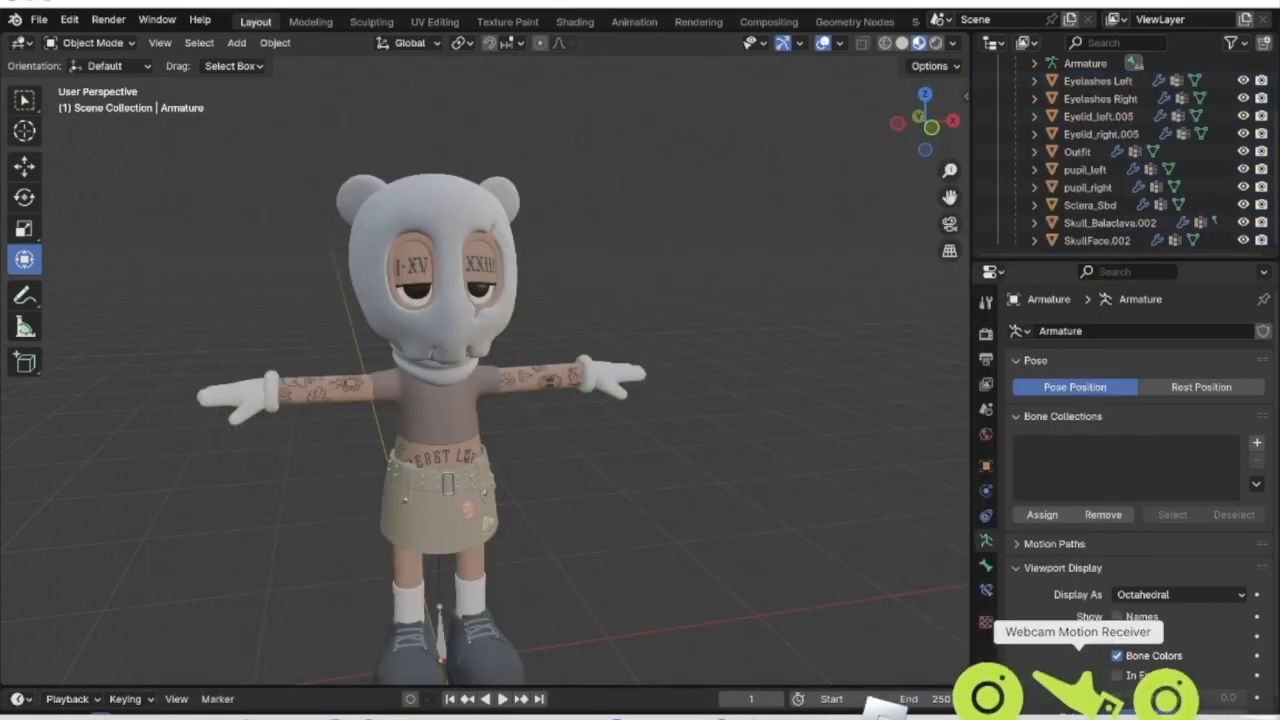
# Switch to Webcam Motion Receiver, load vtuberLatest.vrm from the Desktop folder and check the avatar's tracking with the interface hidden
pyautogui.click(1083, 695)
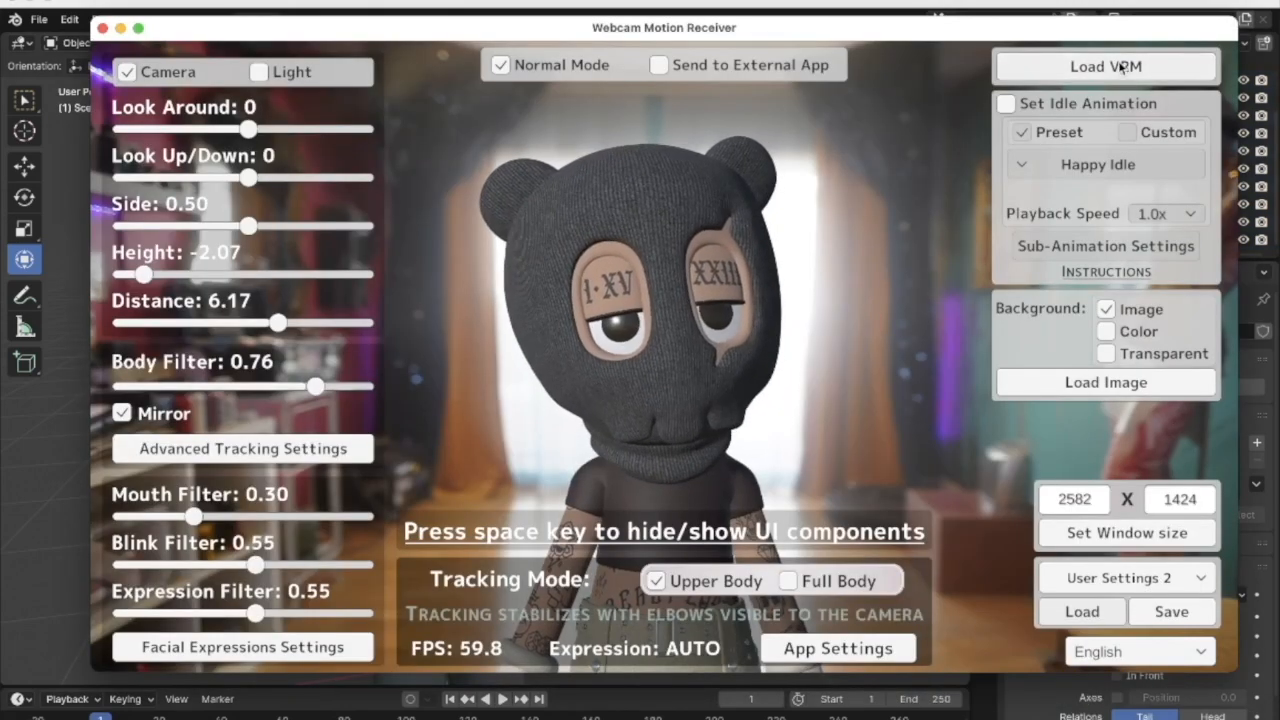
pyautogui.click(1125, 66)
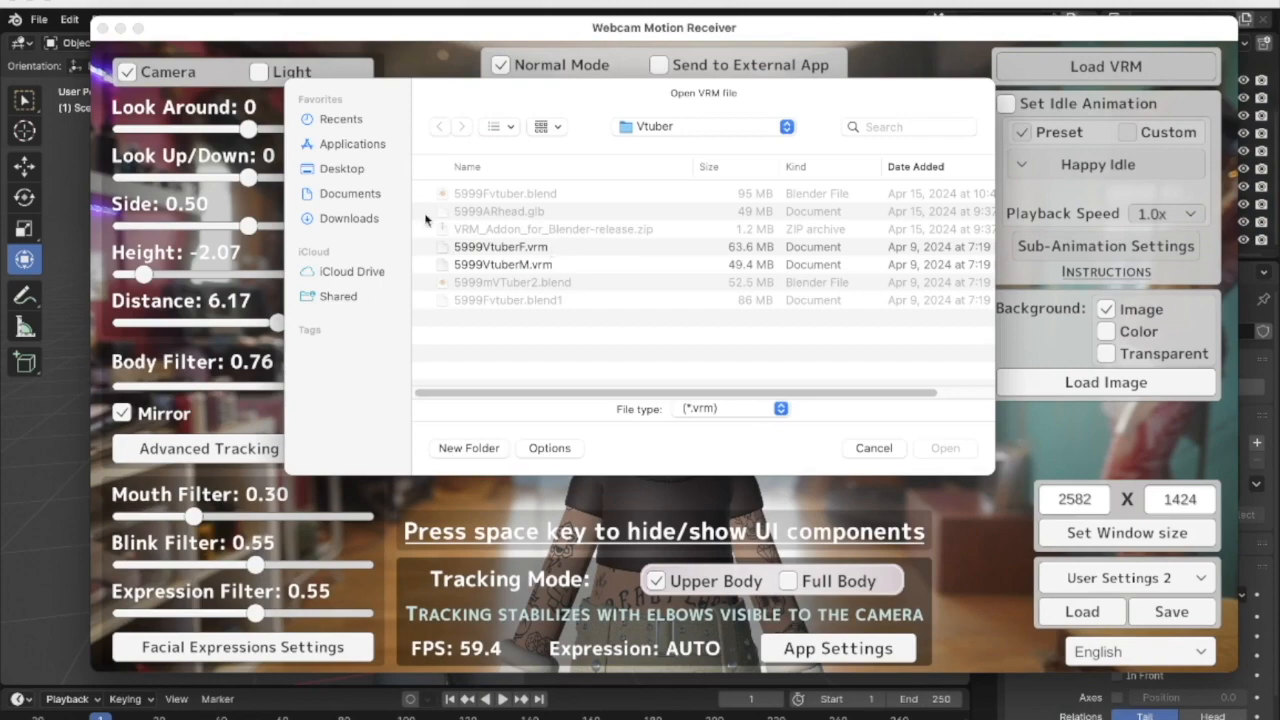
pyautogui.click(343, 172)
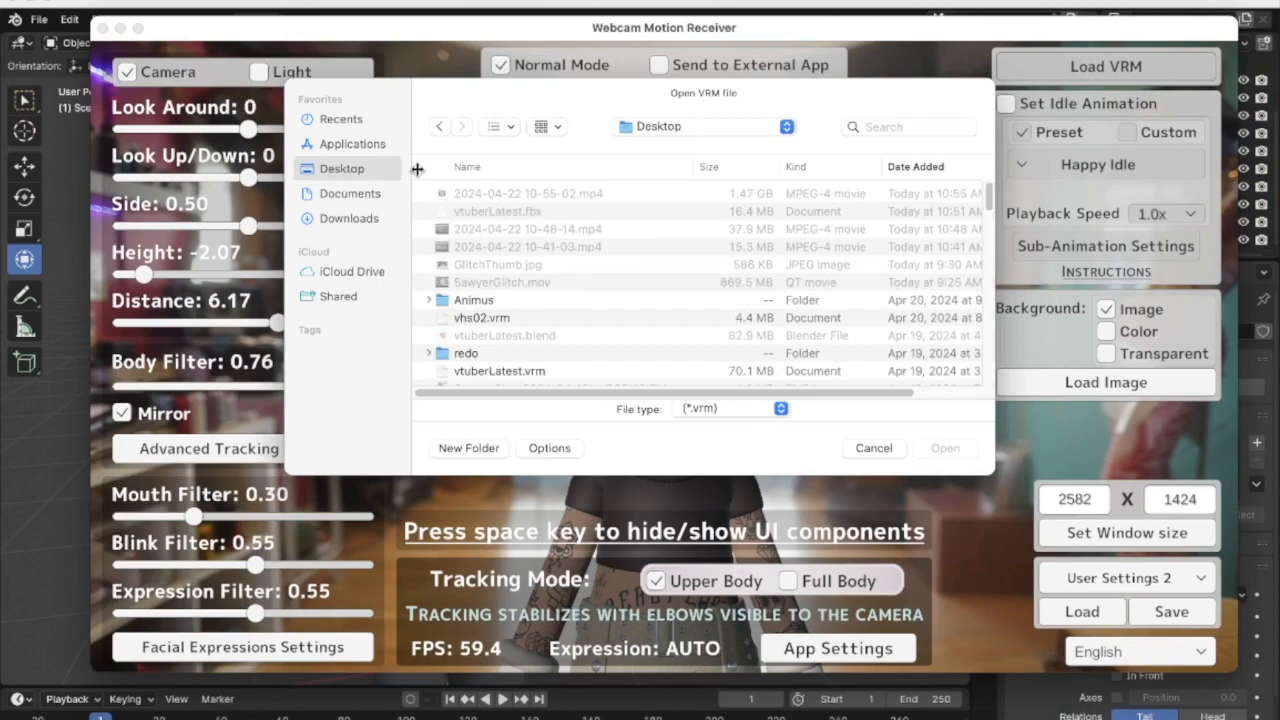
pyautogui.click(503, 371)
pyautogui.click(946, 448)
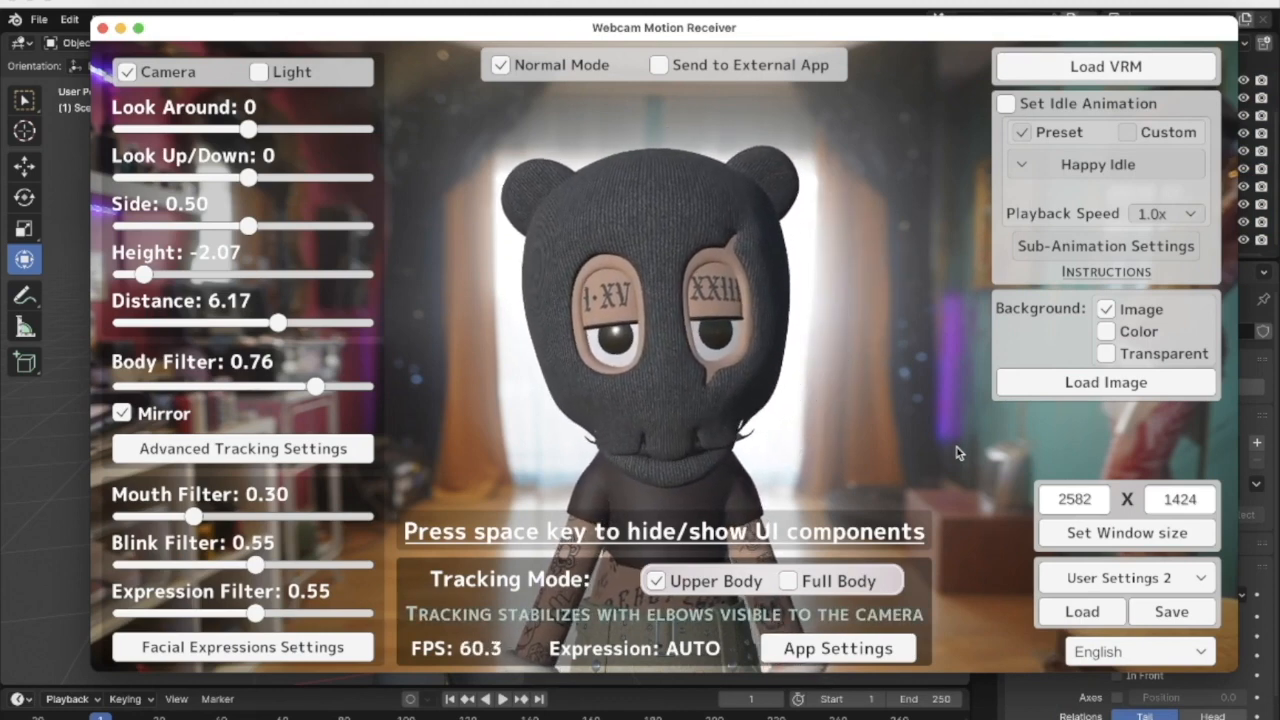
pyautogui.press('space')
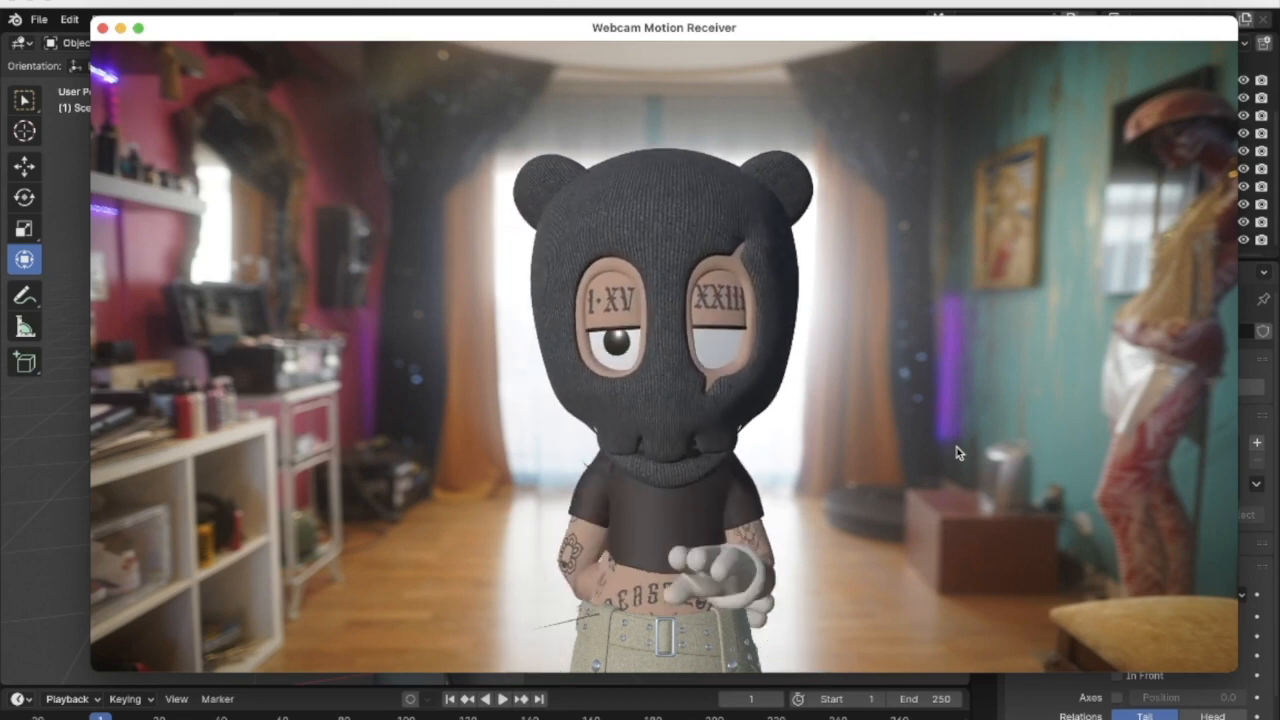
pyautogui.press('space')
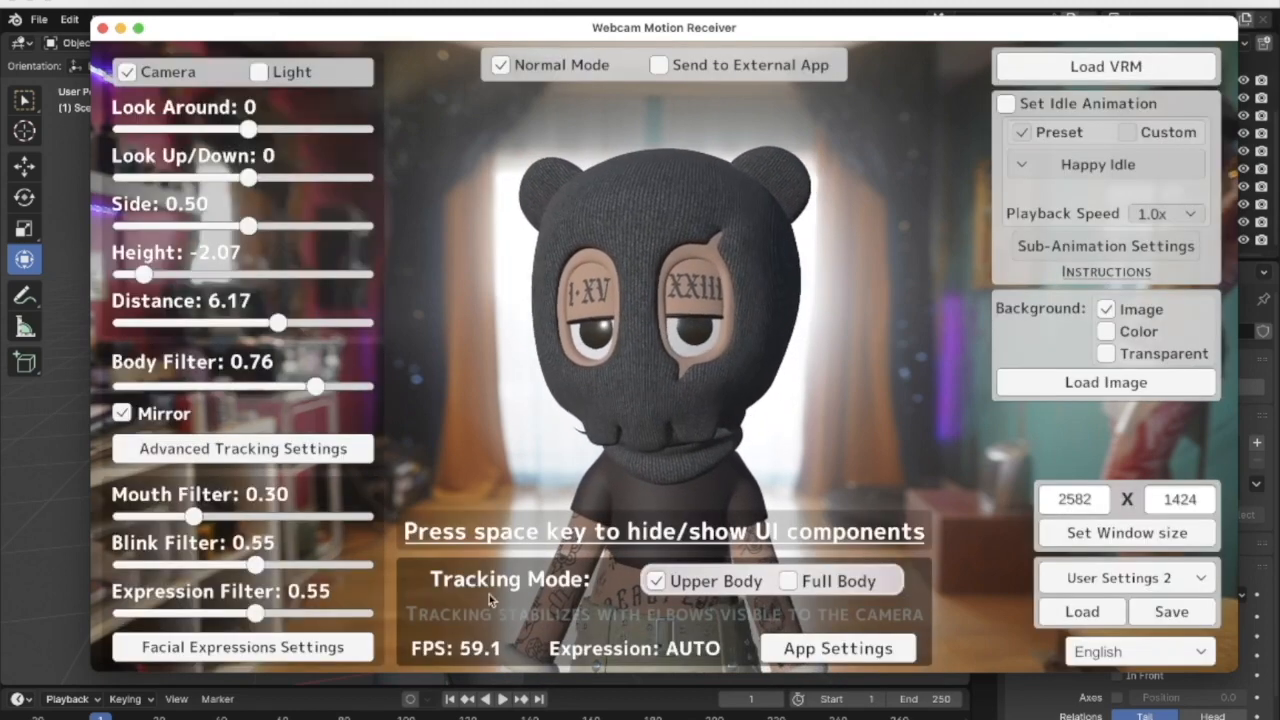
# Set the facial expression keybindings to l for LOOKLEFT and k for ANGRY
pyautogui.click(233, 647)
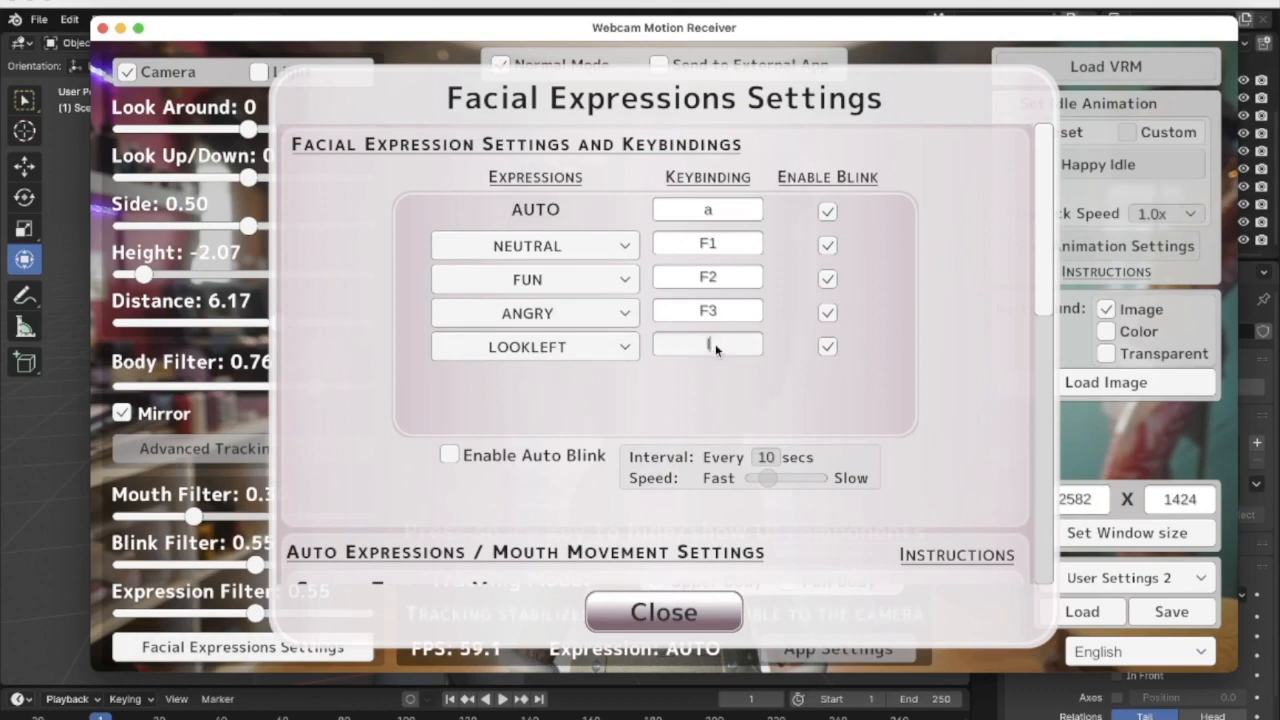
pyautogui.click(724, 313)
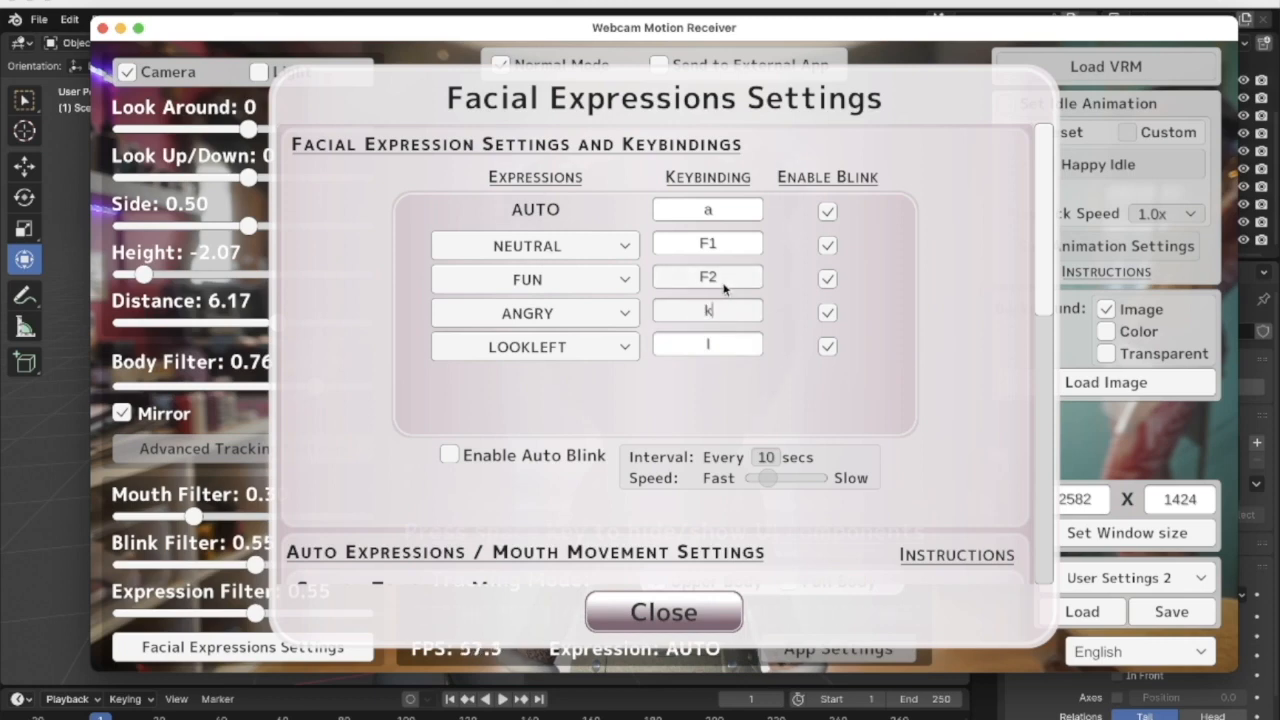
pyautogui.click(680, 612)
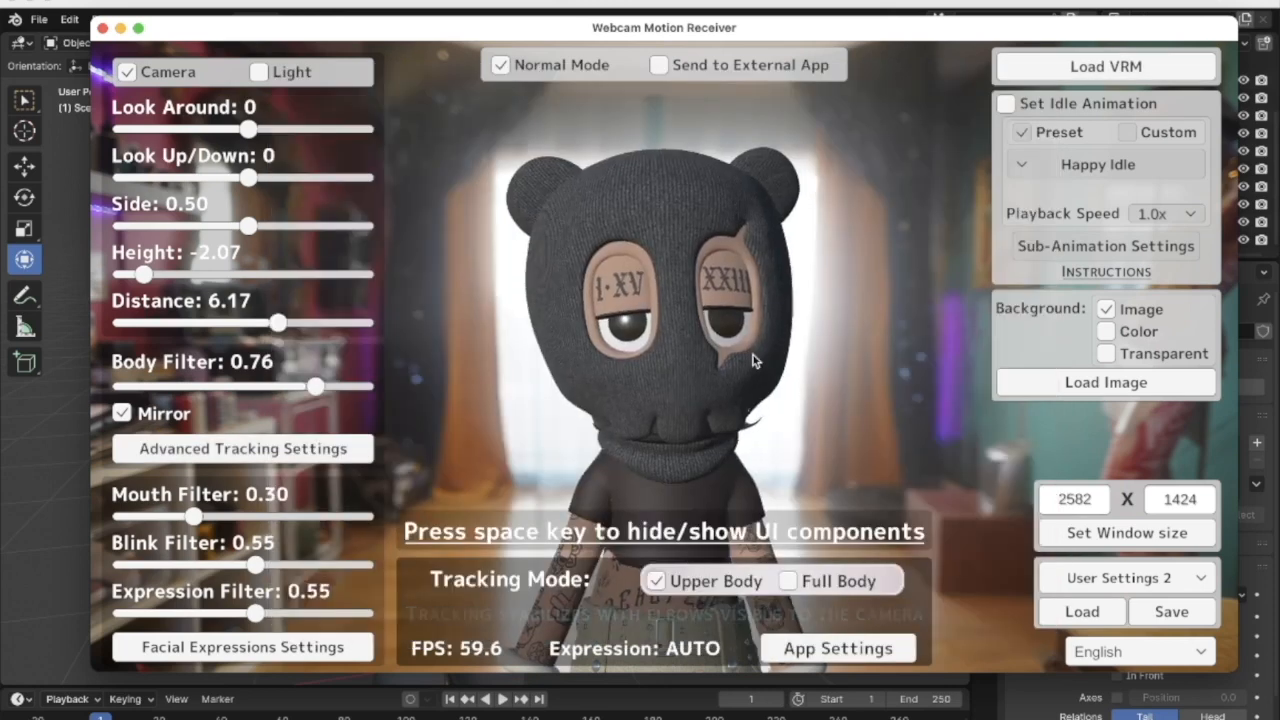
# Test the LOOKLEFT and ANGRY expressions on the avatar and examine its webcam tracking with the interface hidden
pyautogui.press('l')
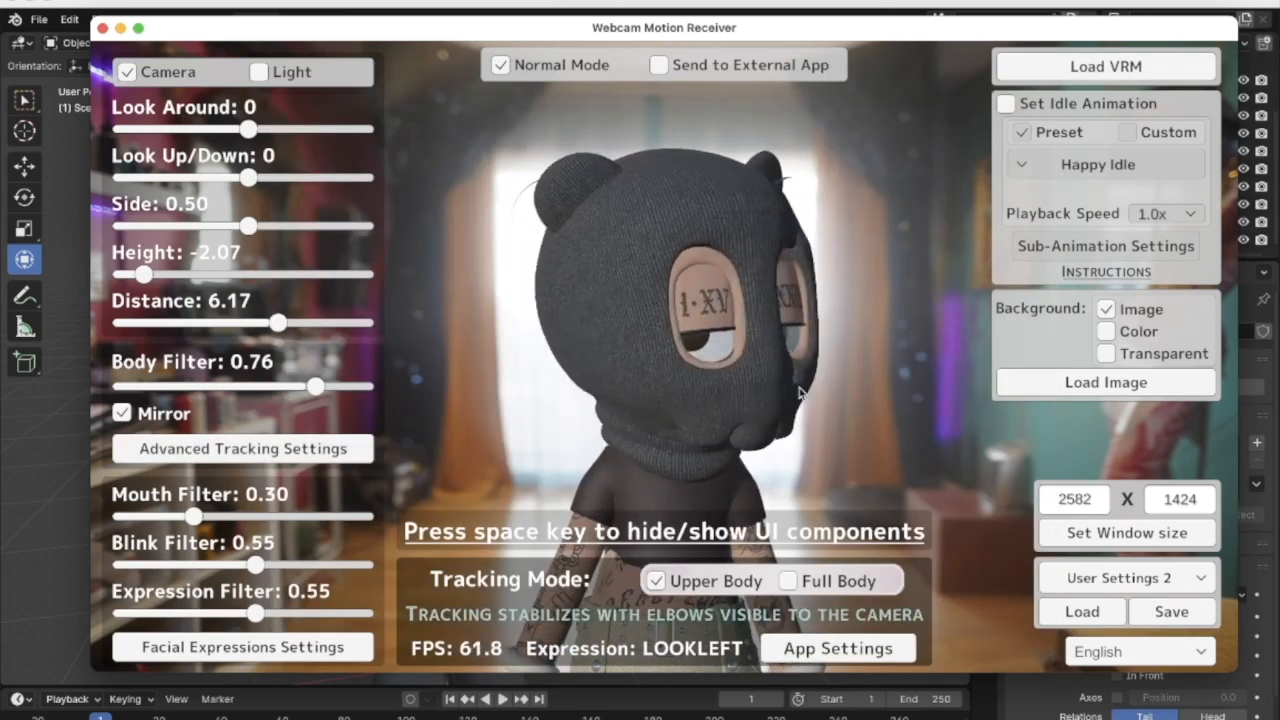
pyautogui.press('2')
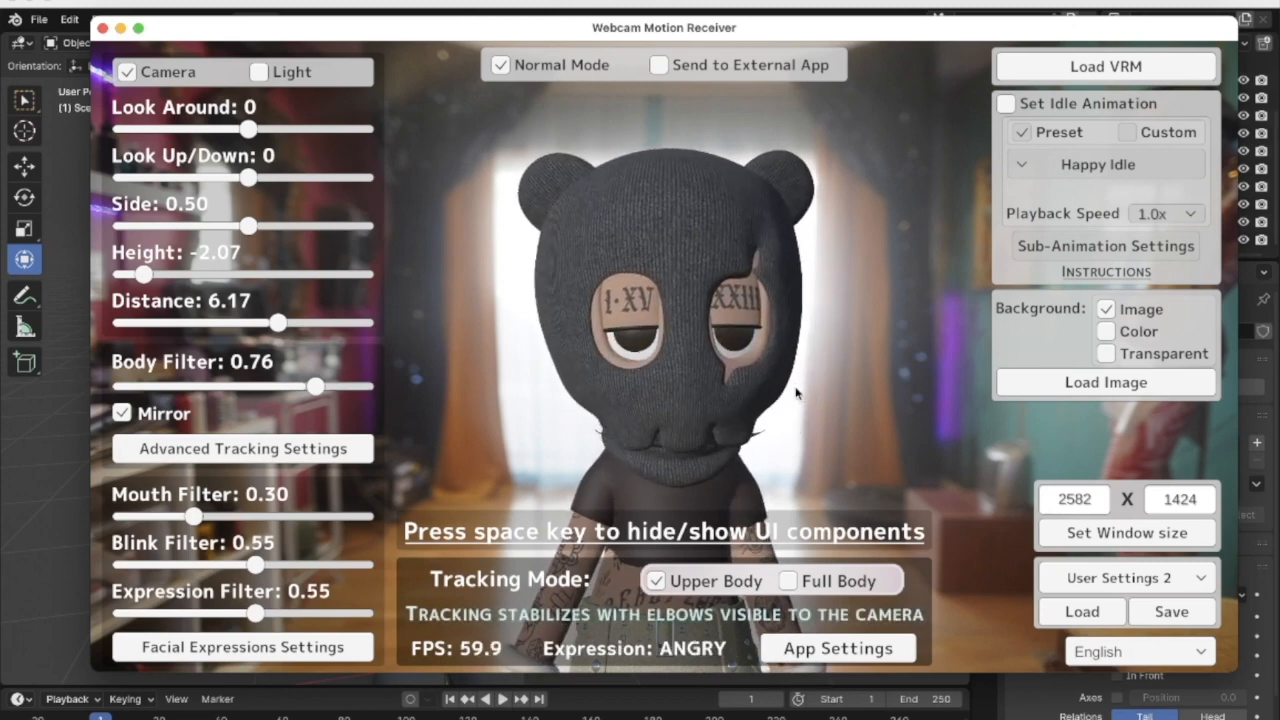
pyautogui.press('1')
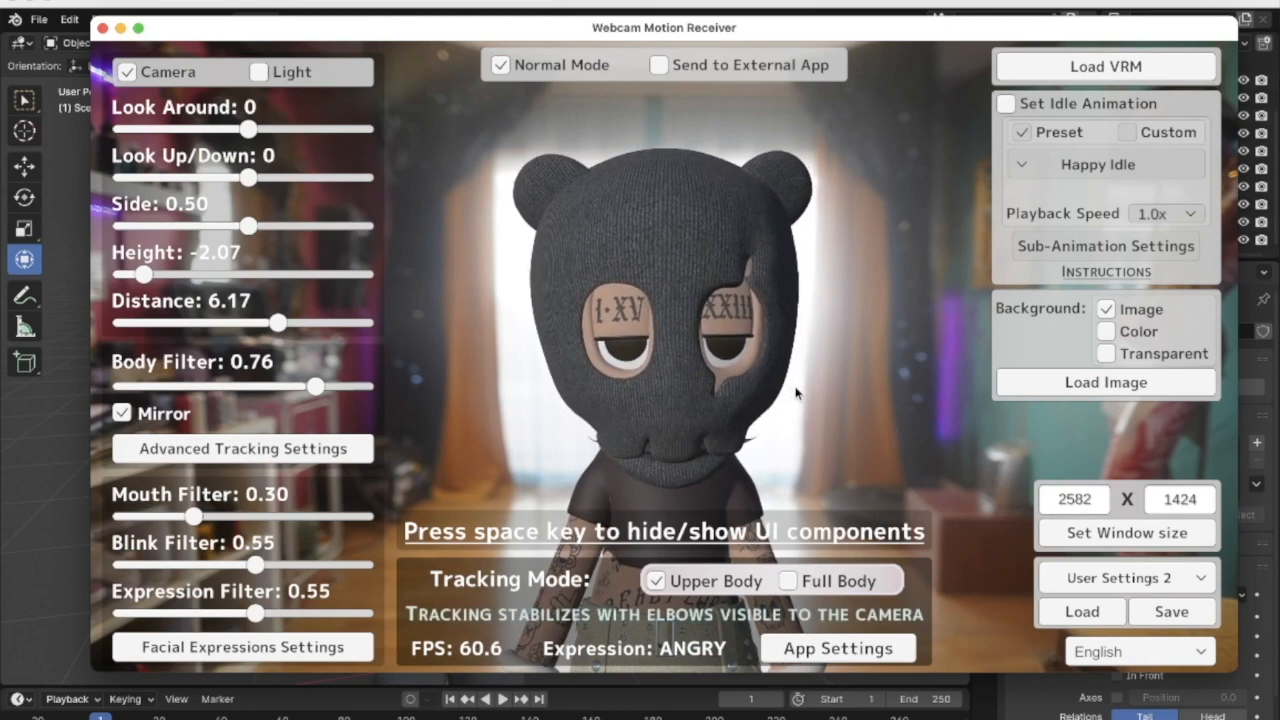
pyautogui.press('space')
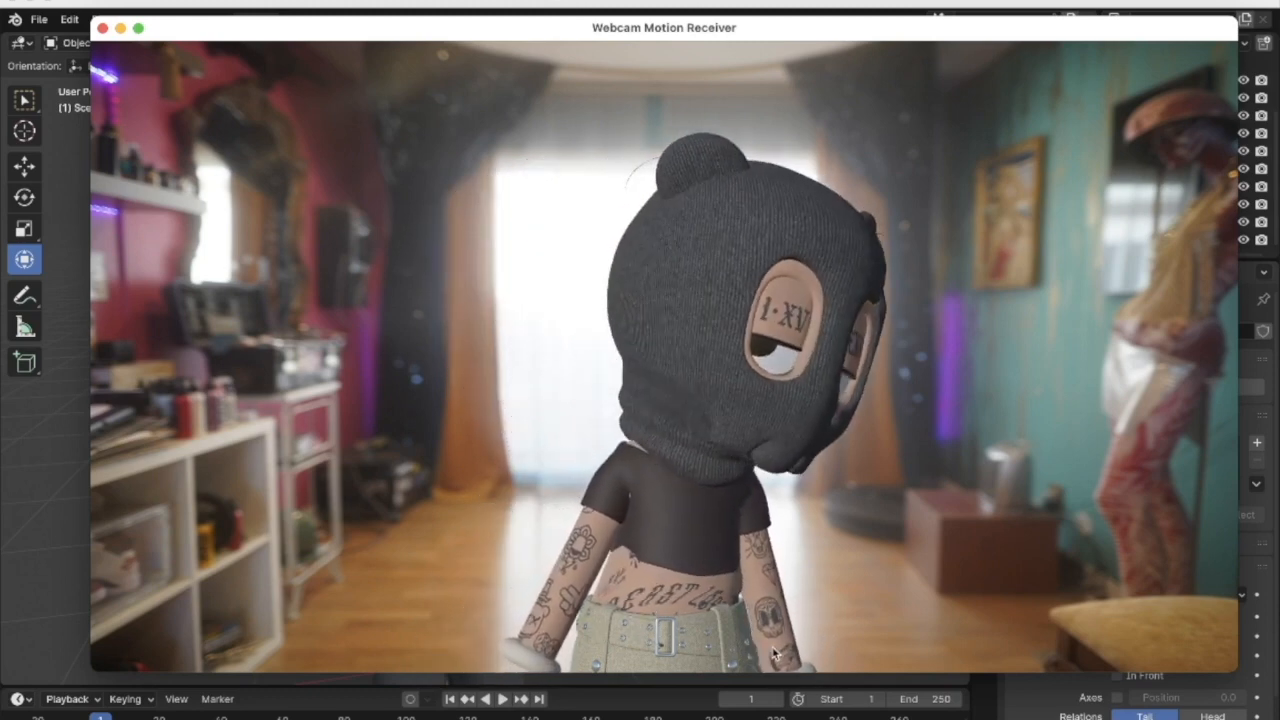
pyautogui.press('space')
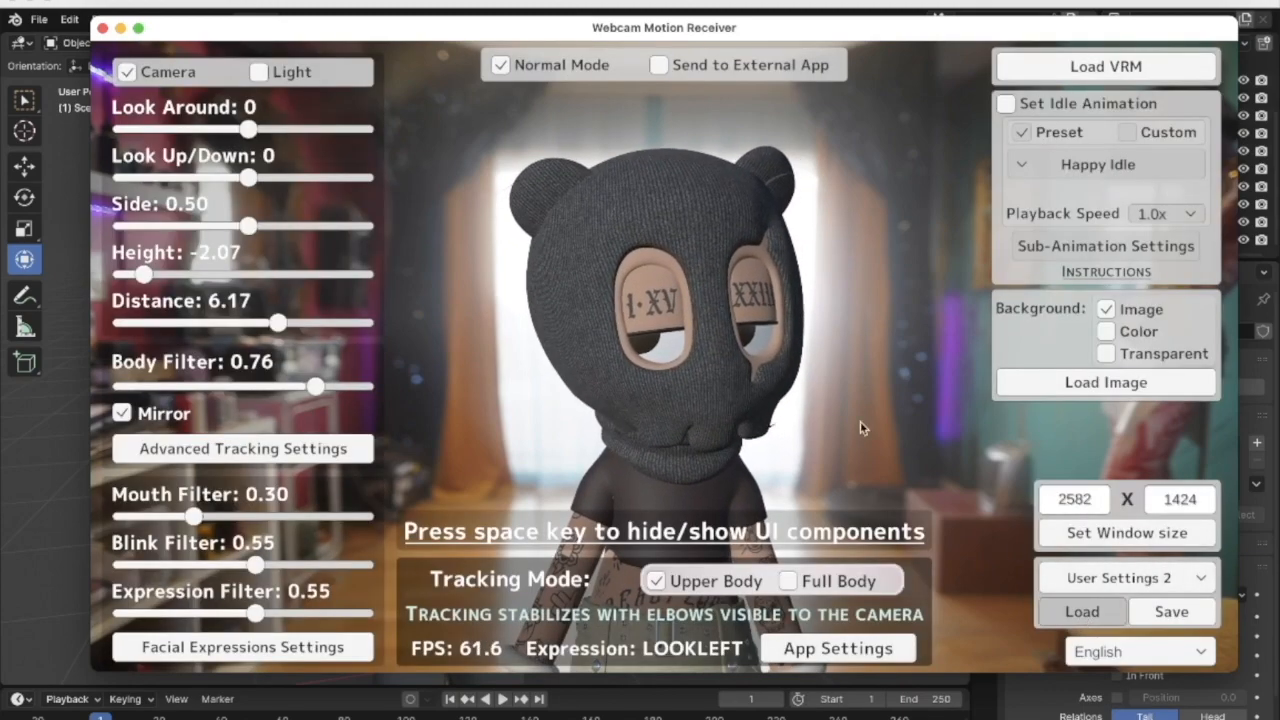
pyautogui.press('space')
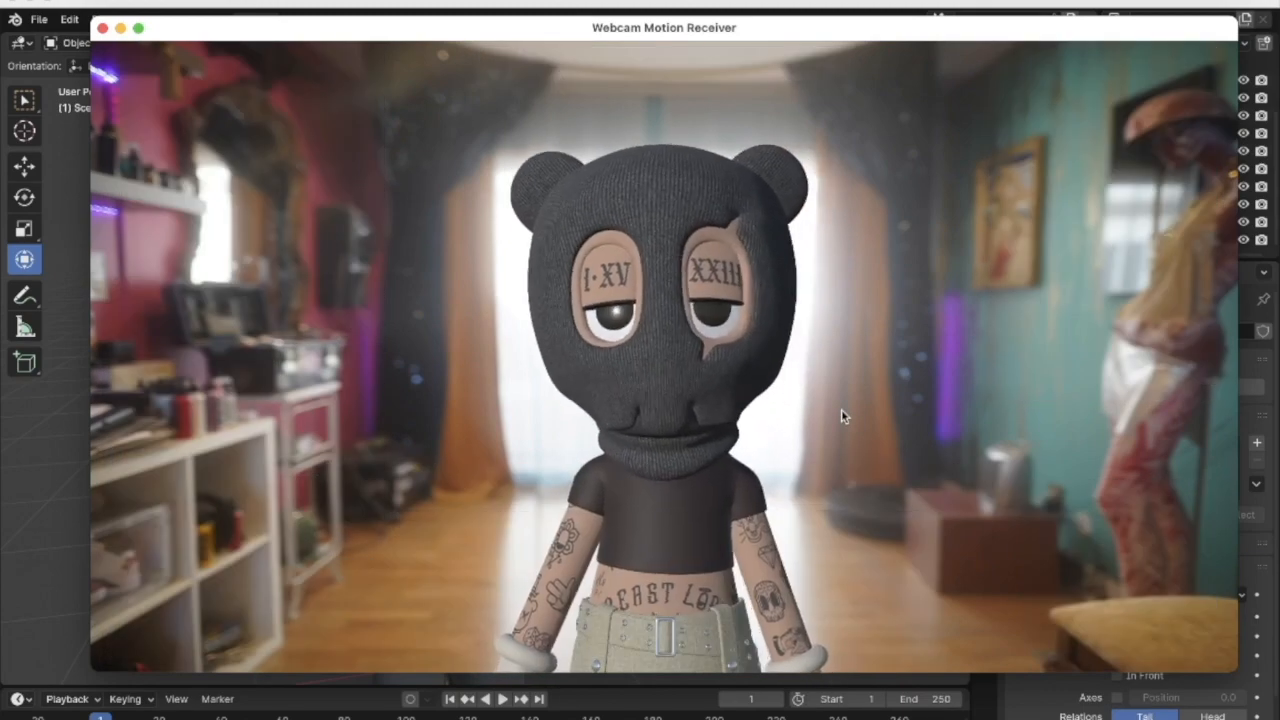